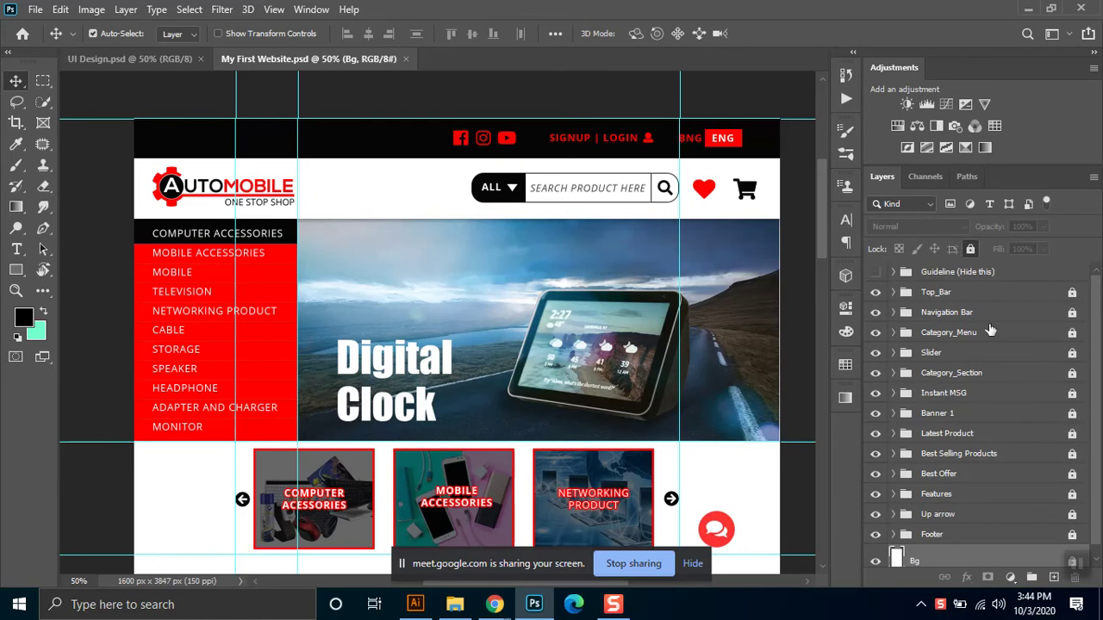
# Toggle the Top_Bar group's visibility off and on to check which part of the page it covers
pyautogui.click(875, 294)
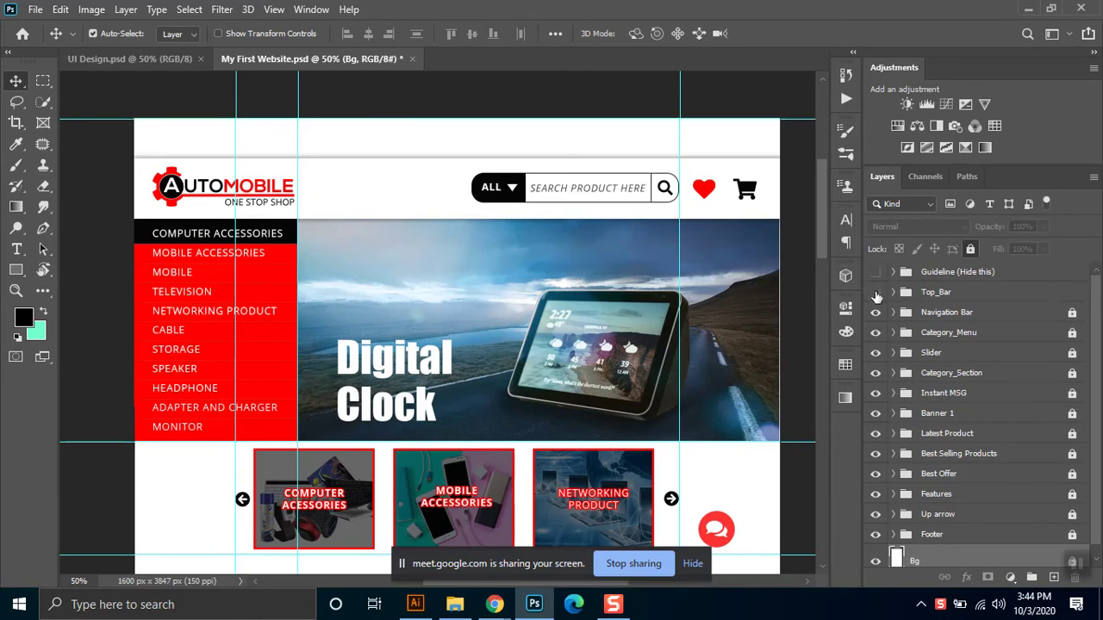
pyautogui.click(876, 294)
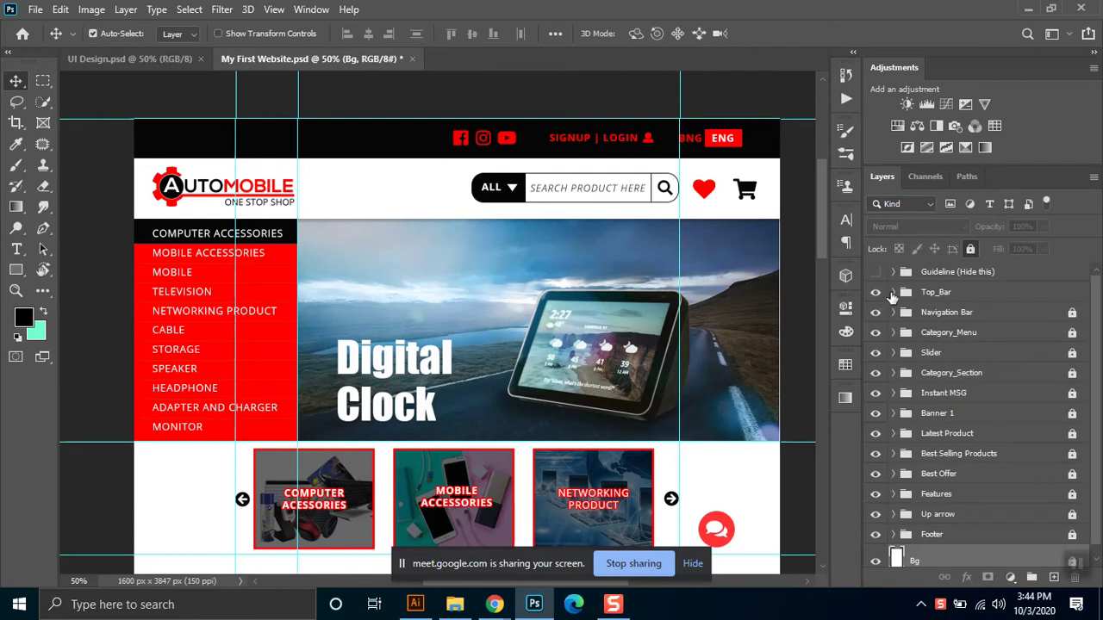
pyautogui.click(890, 293)
pyautogui.click(887, 293)
# Show the Guideline (Hide this) group, review the color and font guidelines, and hide the group again
pyautogui.click(876, 272)
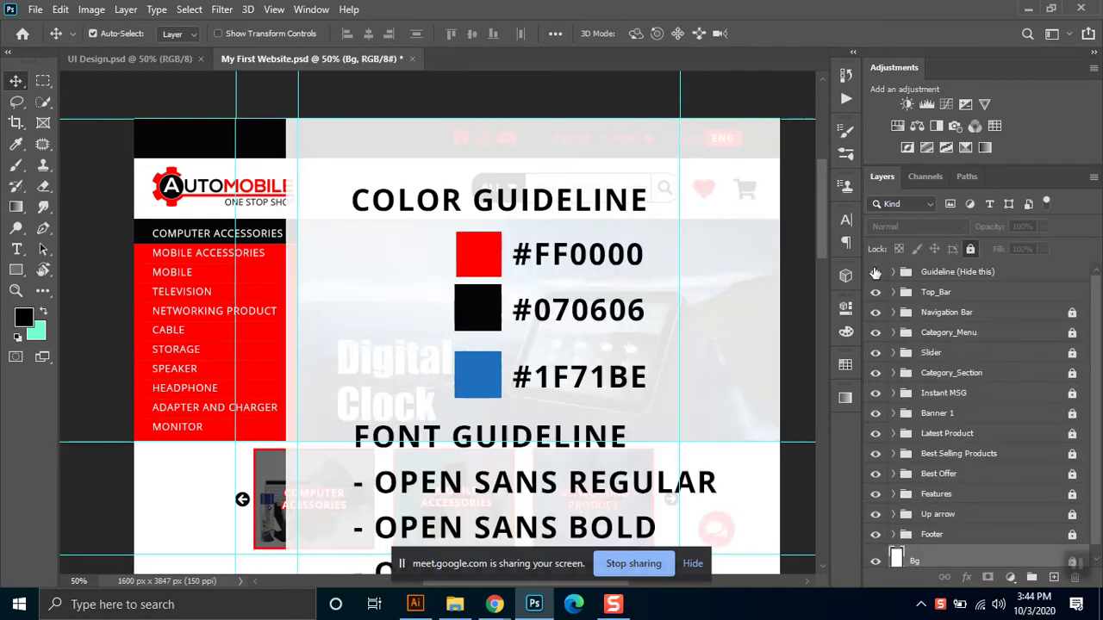
pyautogui.scroll(-2, 517, 250)
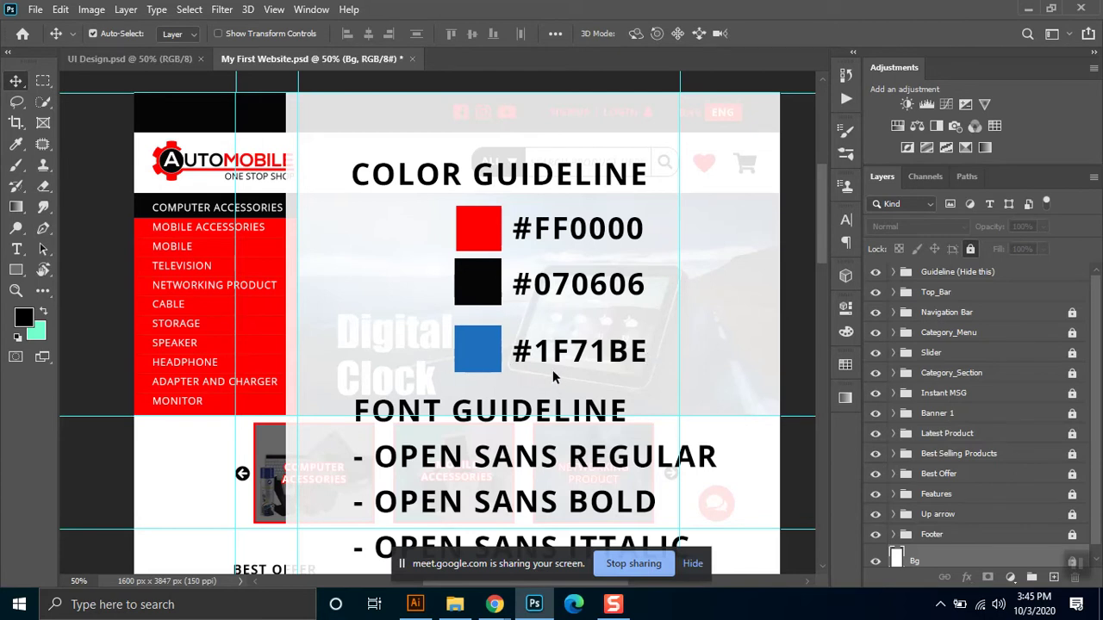
pyautogui.scroll(-4, 556, 376)
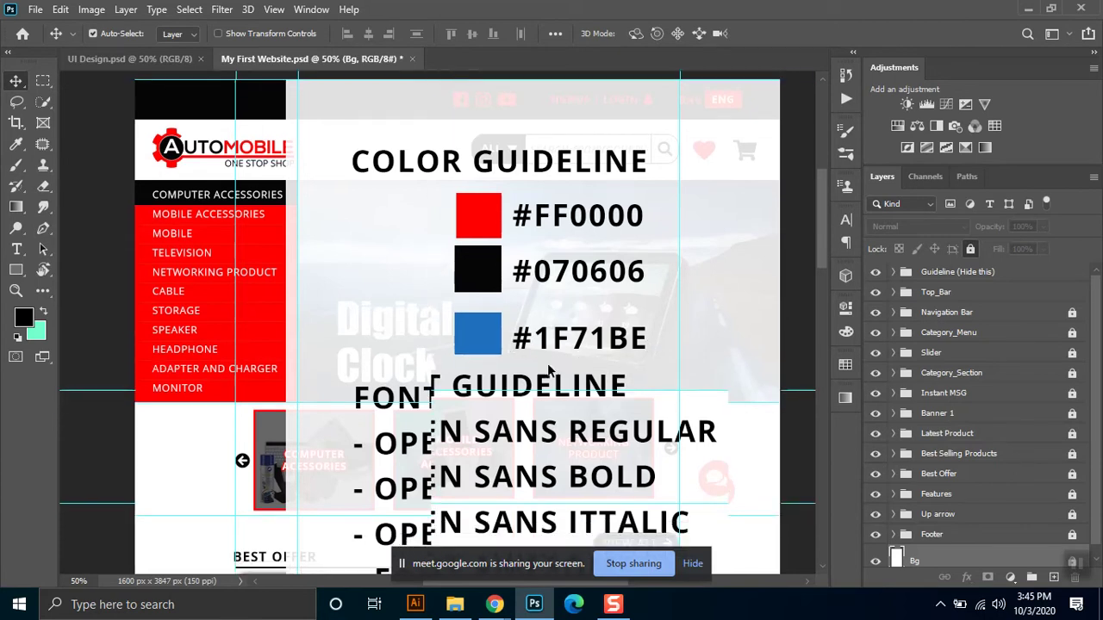
pyautogui.scroll(-1, 534, 392)
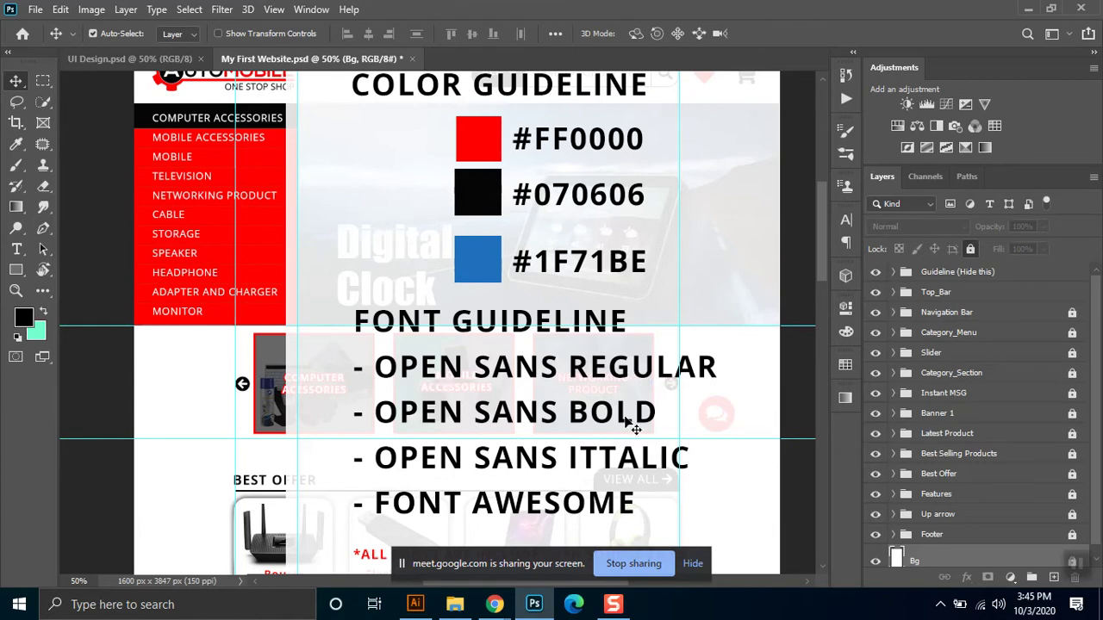
pyautogui.scroll(-5, 556, 479)
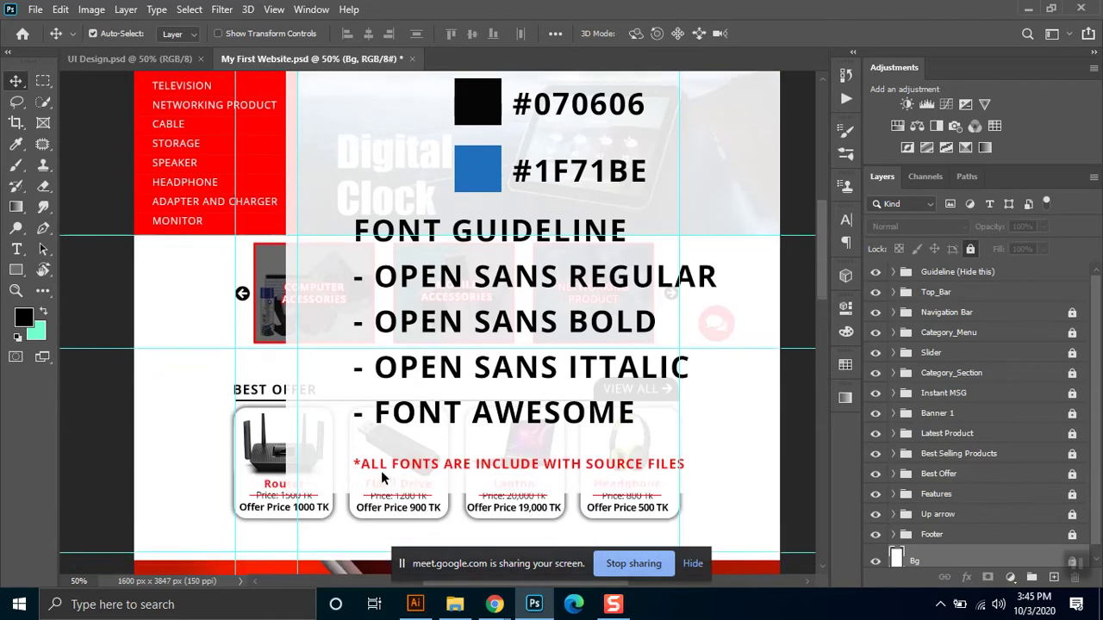
pyautogui.click(875, 271)
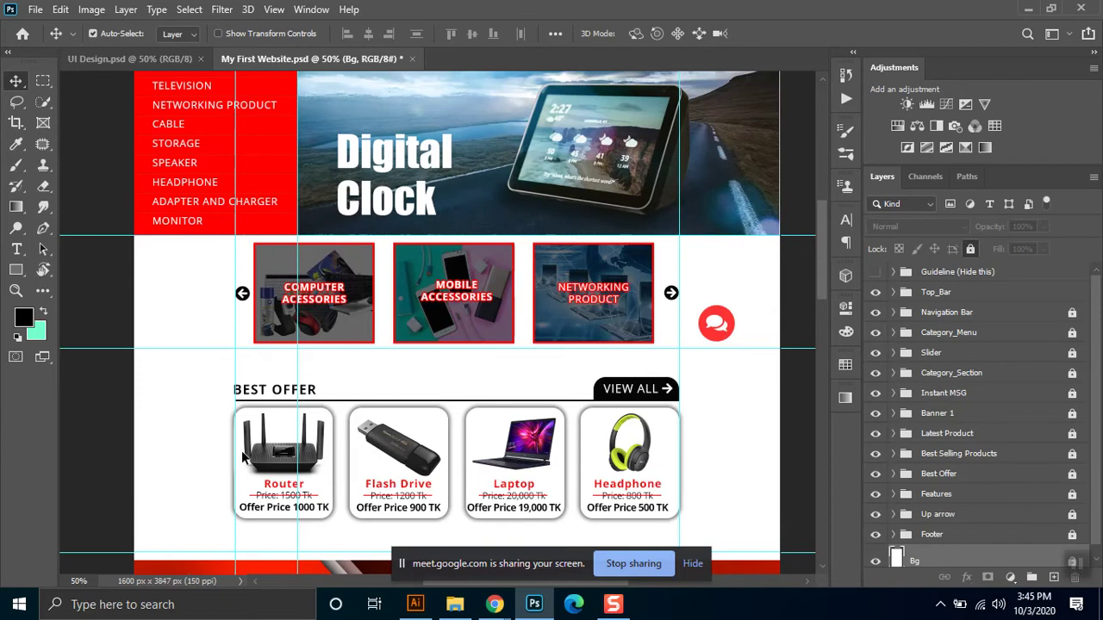
# Expand the Top_Bar group, collapse its Login/ Sign up subgroup, and toggle the Language subgroup's visibility off and on
pyautogui.scroll(3, 502, 310)
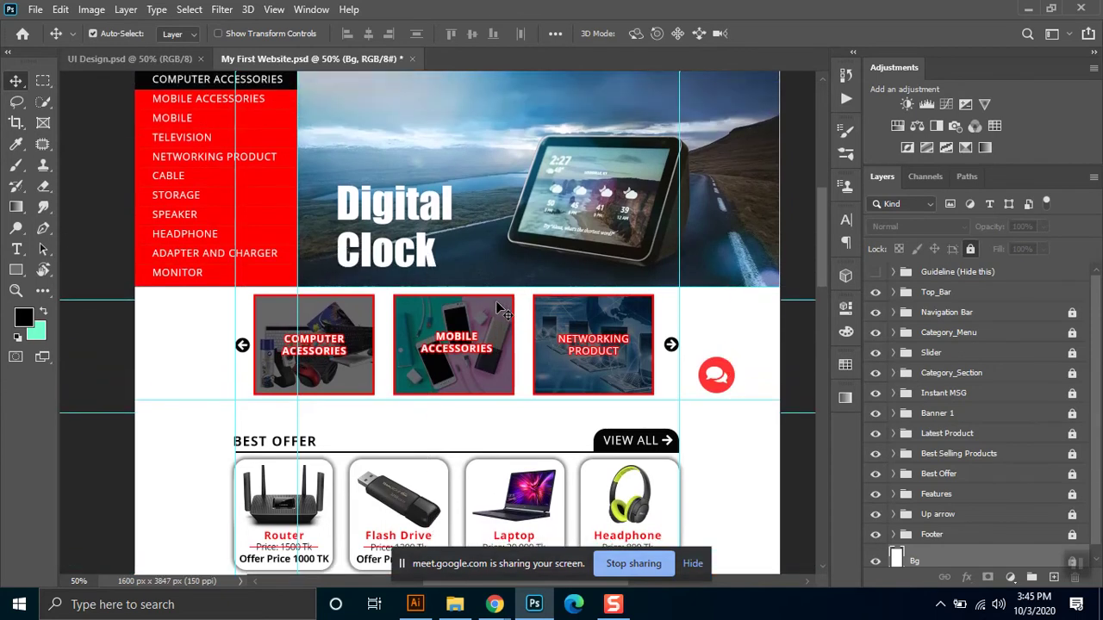
pyautogui.scroll(5, 503, 310)
pyautogui.scroll(6, 503, 310)
pyautogui.scroll(6, 362, 211)
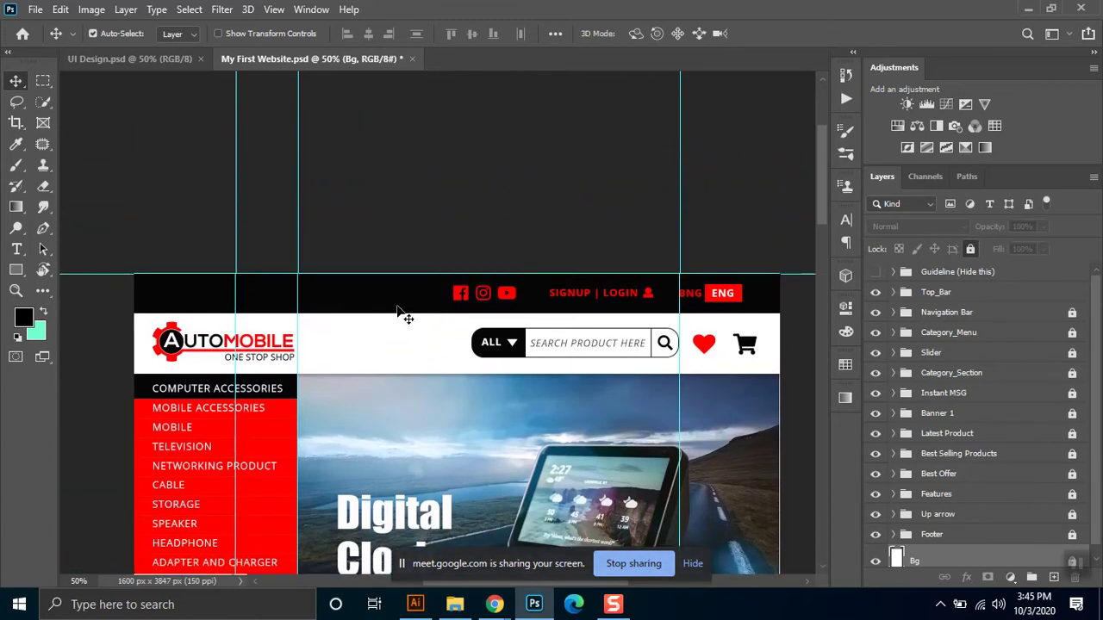
pyautogui.scroll(1, 405, 314)
pyautogui.moveTo(823, 168); pyautogui.dragTo(822, 189)
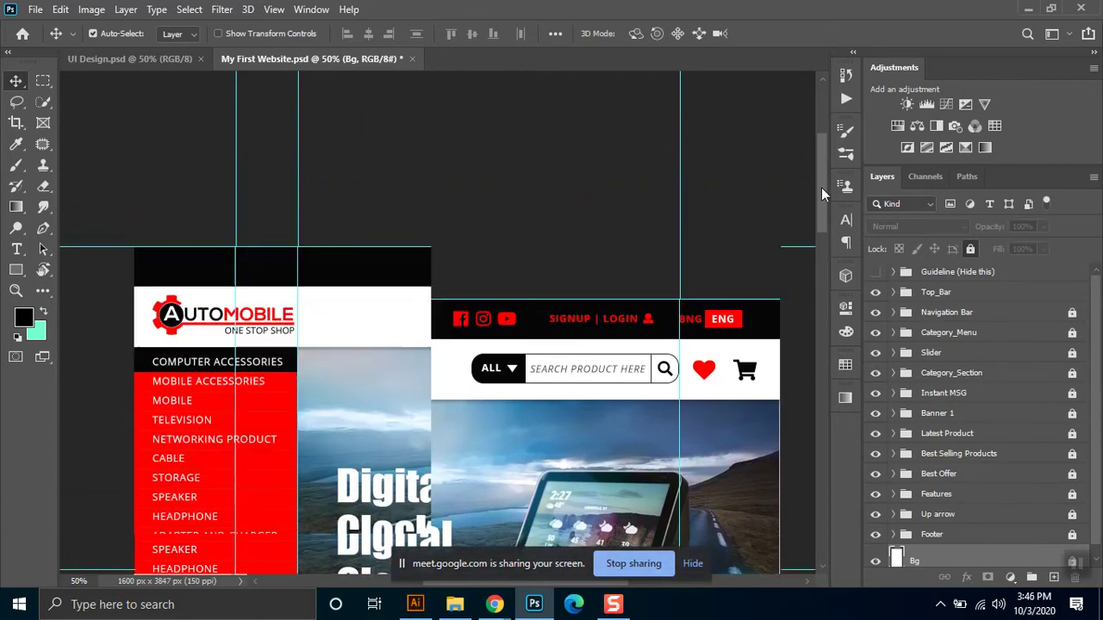
pyautogui.click(895, 293)
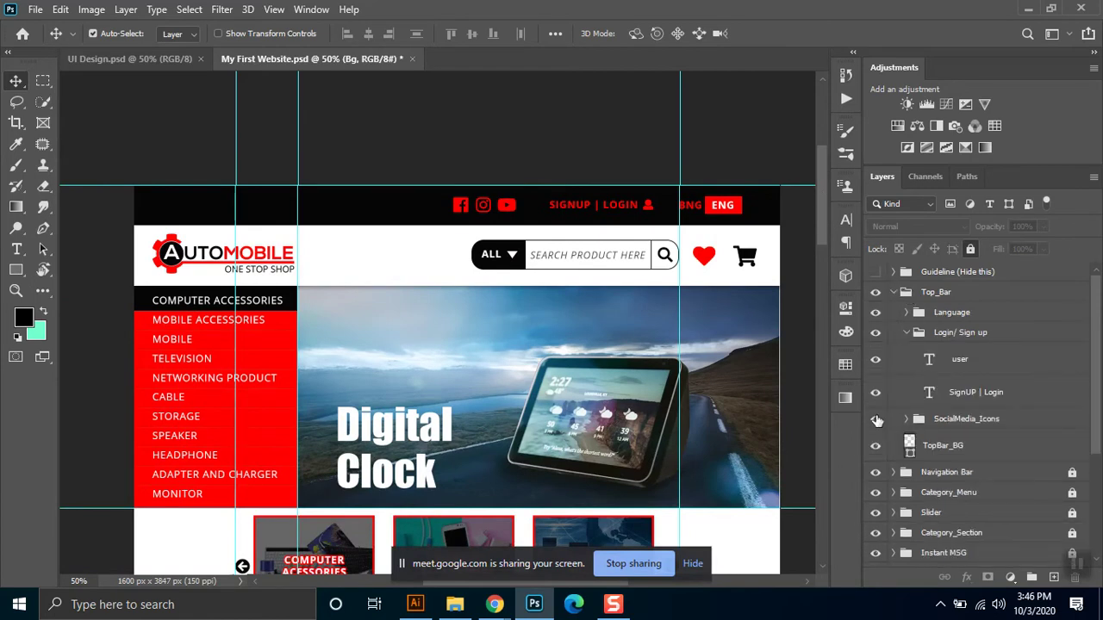
pyautogui.click(906, 334)
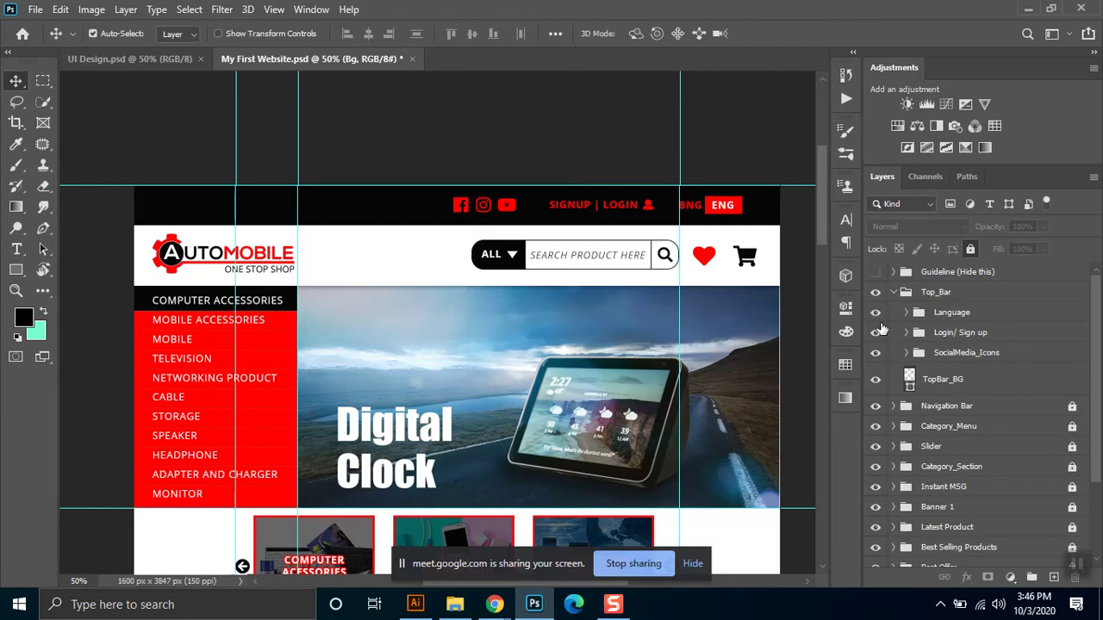
pyautogui.click(876, 314)
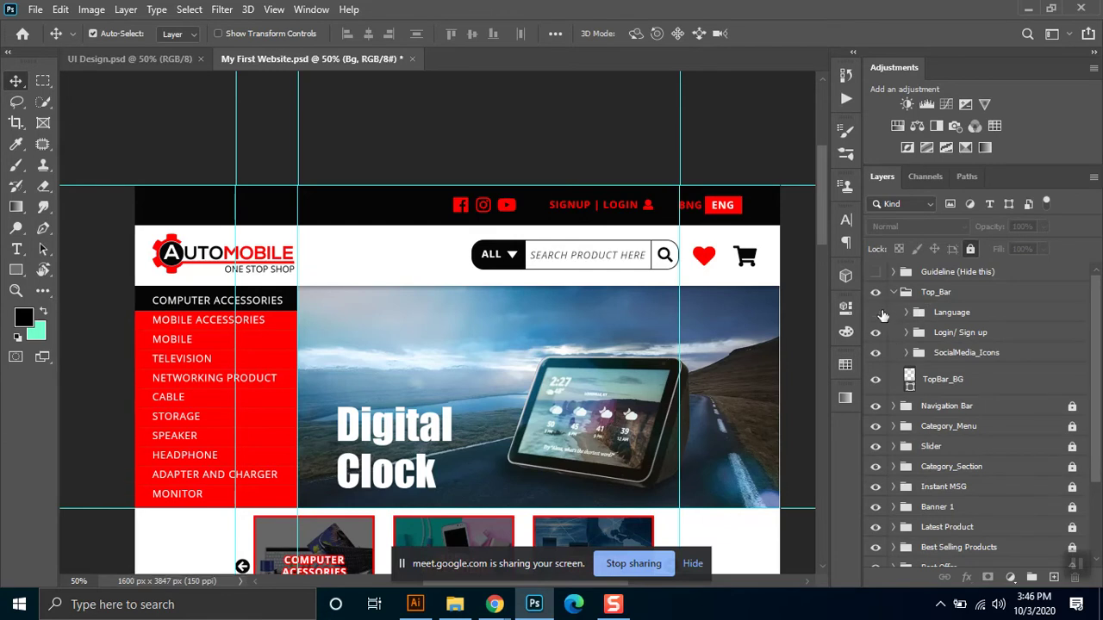
pyautogui.click(876, 314)
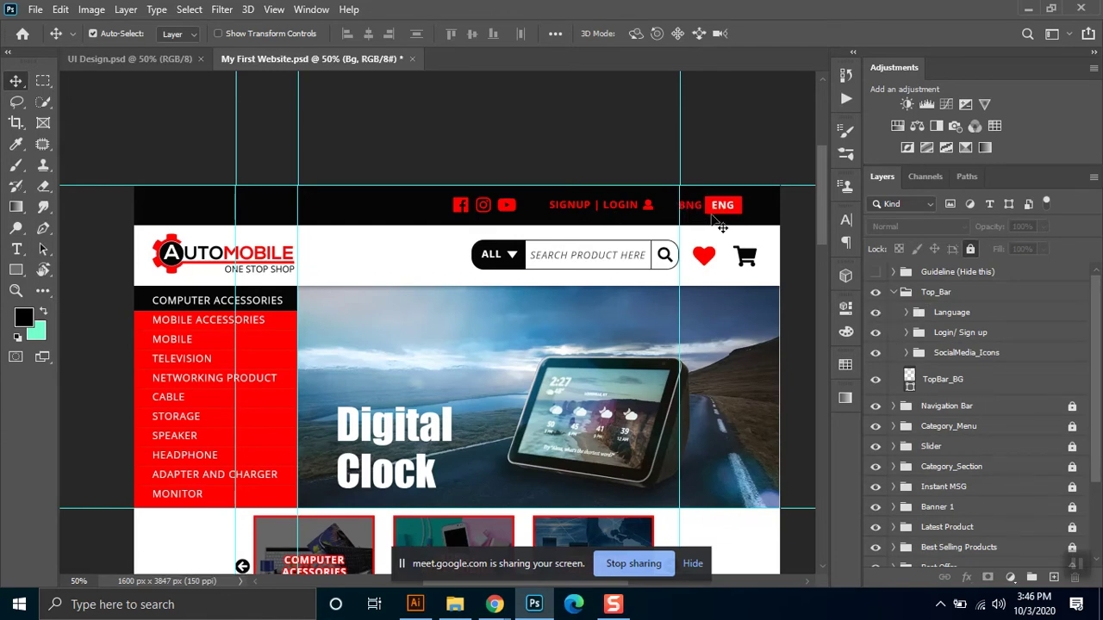
# Expand the Language group, check its BNG ENG text and selection rectangle layers by toggling their visibility, and collapse the group
pyautogui.click(906, 314)
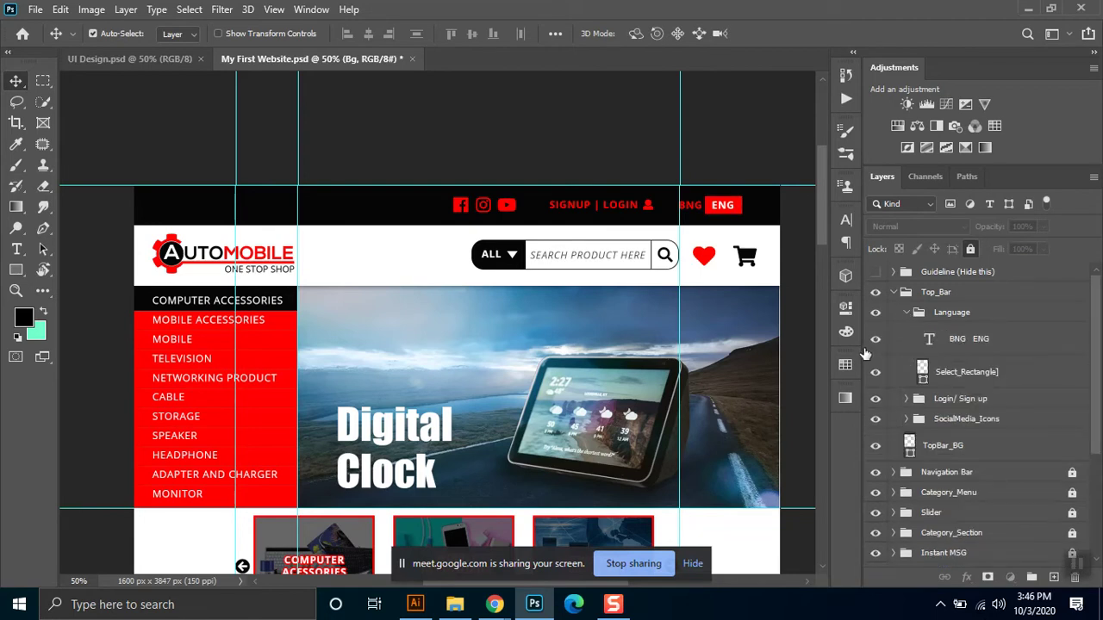
pyautogui.click(876, 339)
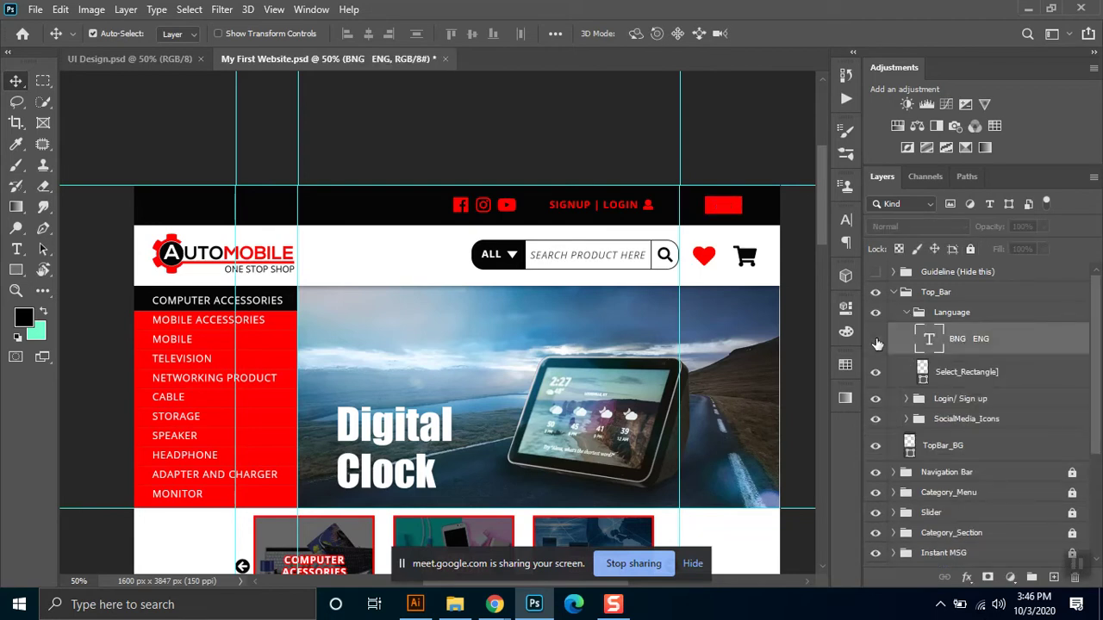
pyautogui.click(877, 350)
pyautogui.click(875, 372)
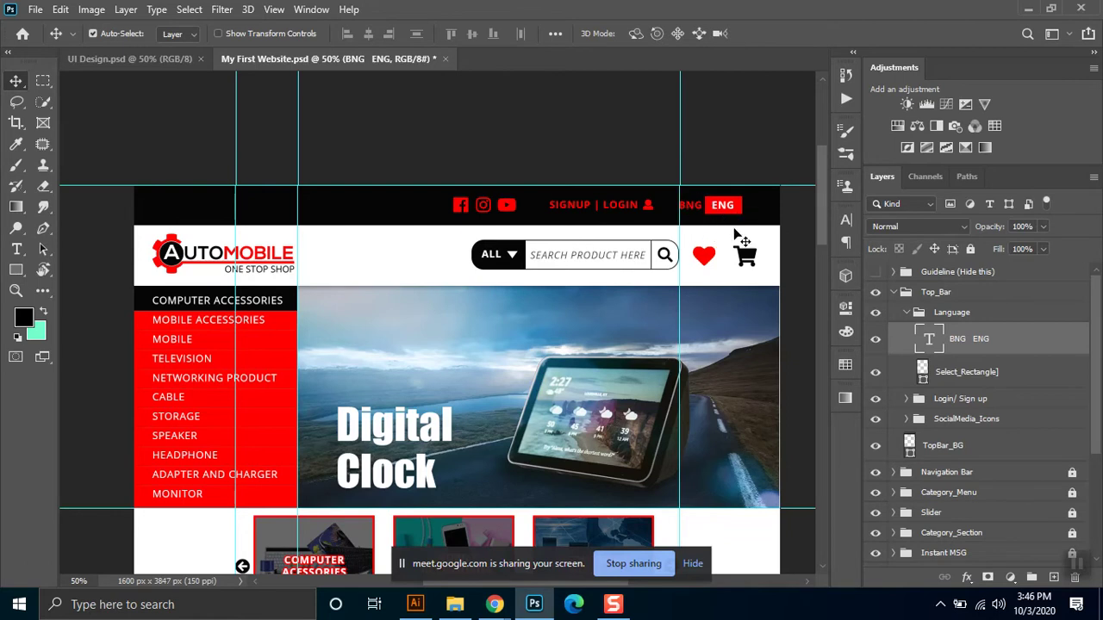
pyautogui.click(907, 314)
pyautogui.click(906, 312)
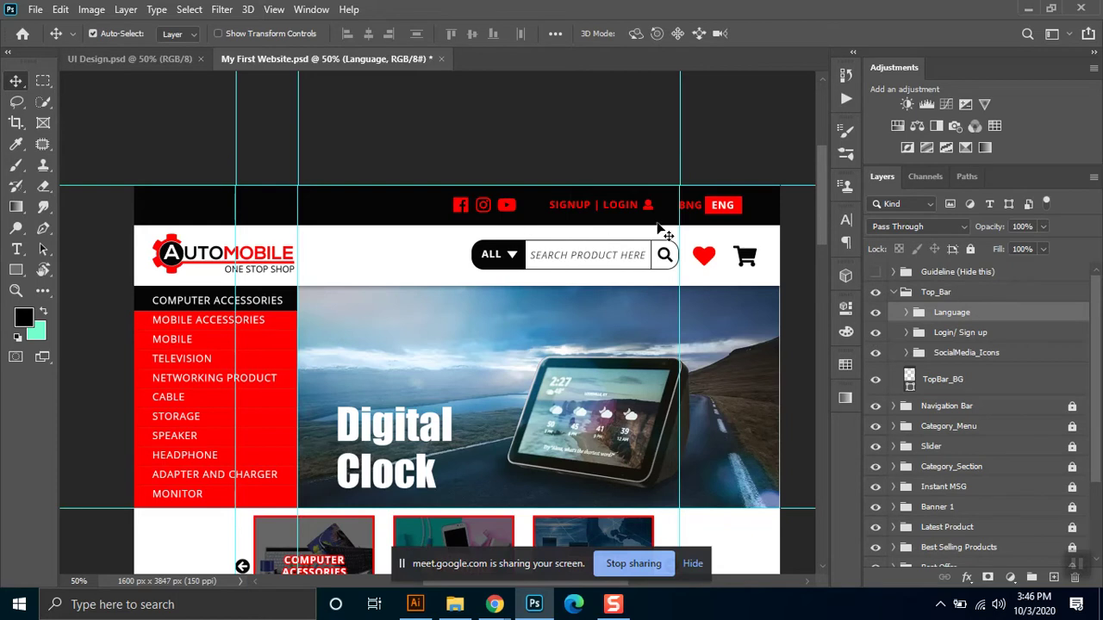
# Expand the Login/ Sign up group and inspect its SignUP | Login text and user icon layers
pyautogui.click(907, 333)
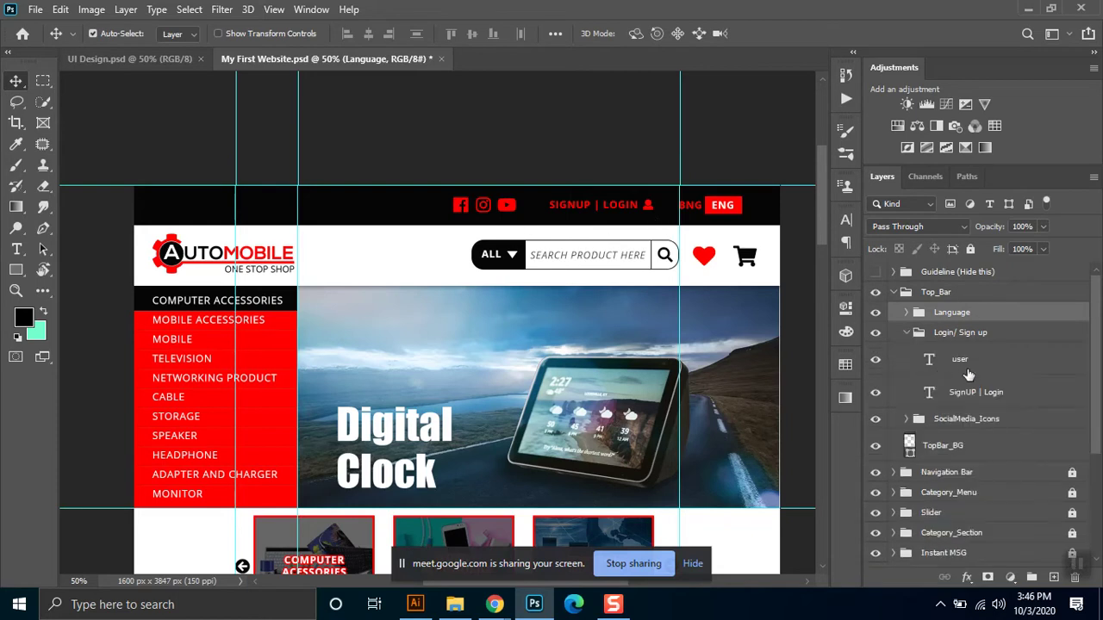
pyautogui.click(970, 402)
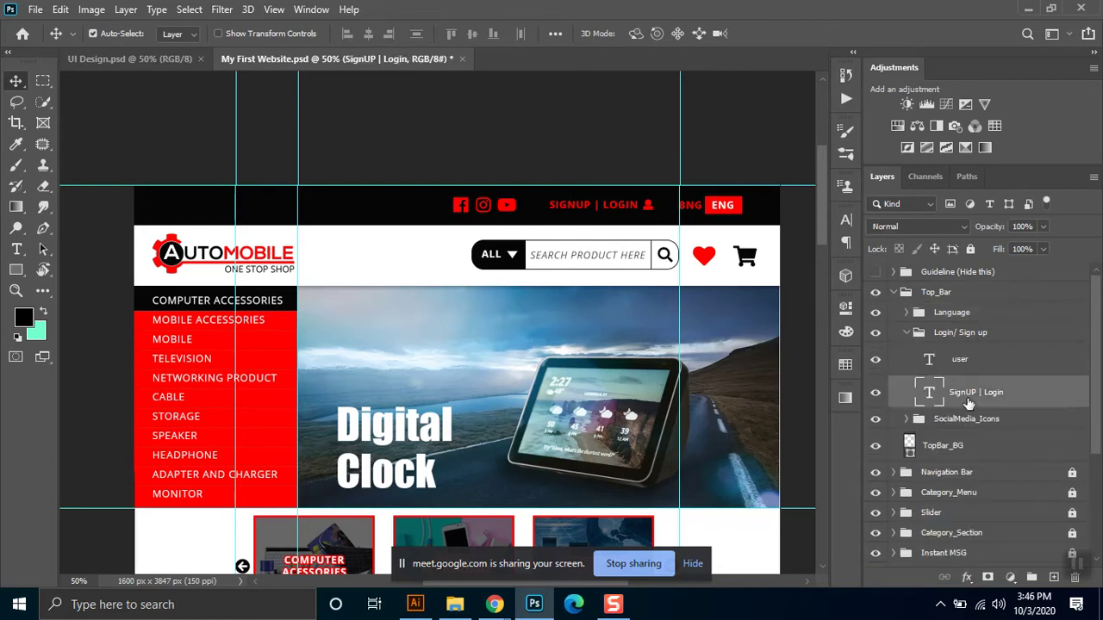
pyautogui.click(941, 366)
pyautogui.click(877, 362)
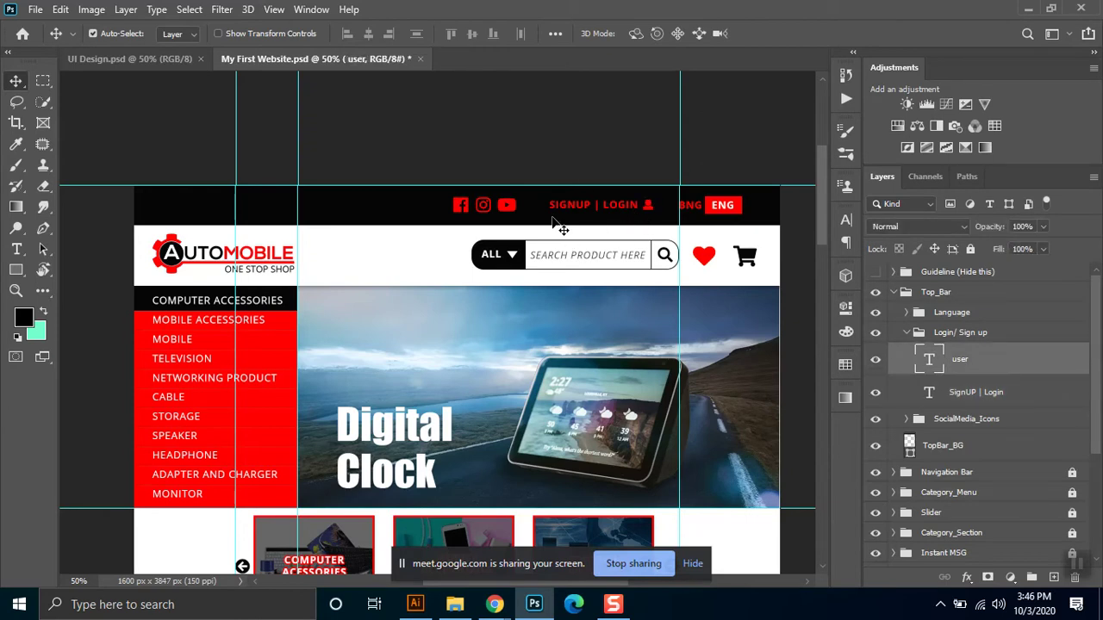
# Zoom in on the top bar's icons and text and inspect the SIGNUP | LOGIN text with the Type tool
pyautogui.click(16, 291)
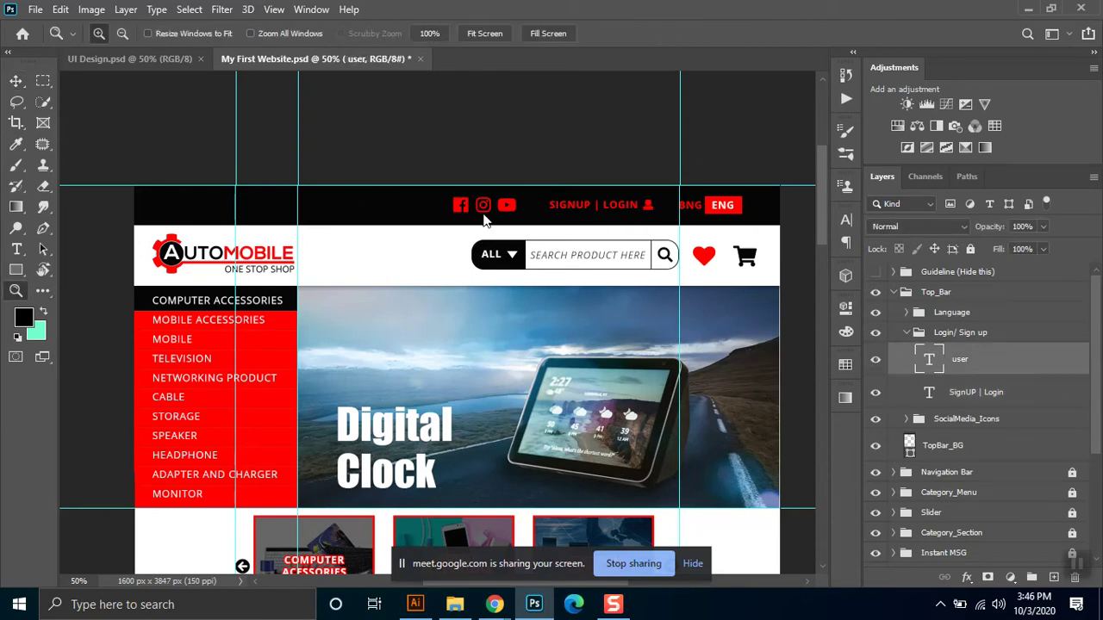
pyautogui.moveTo(446, 187); pyautogui.dragTo(775, 228)
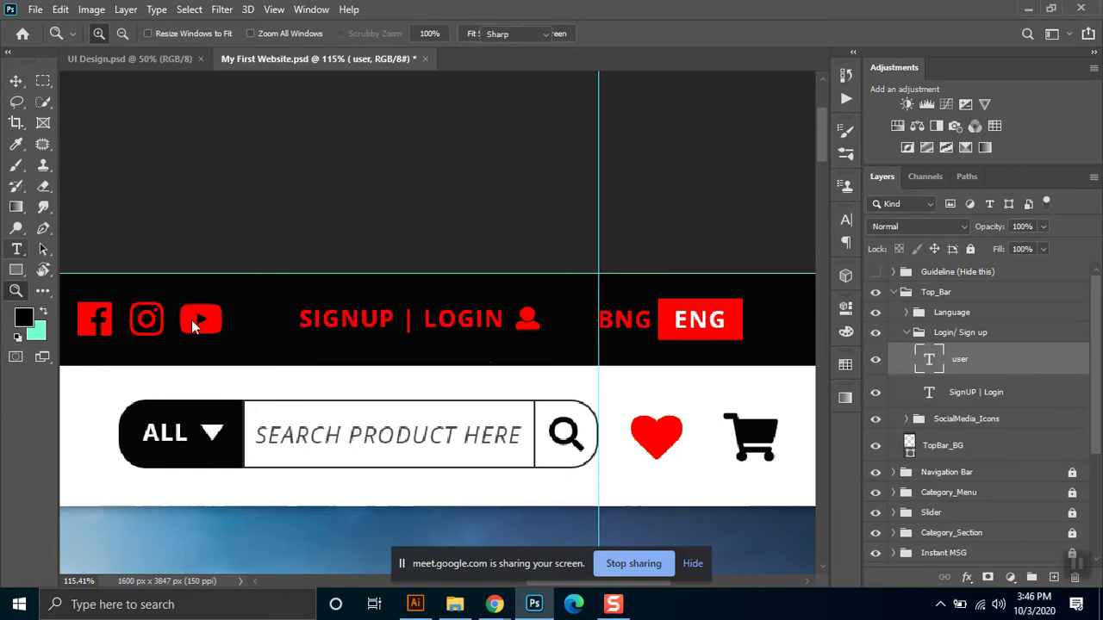
pyautogui.click(17, 249)
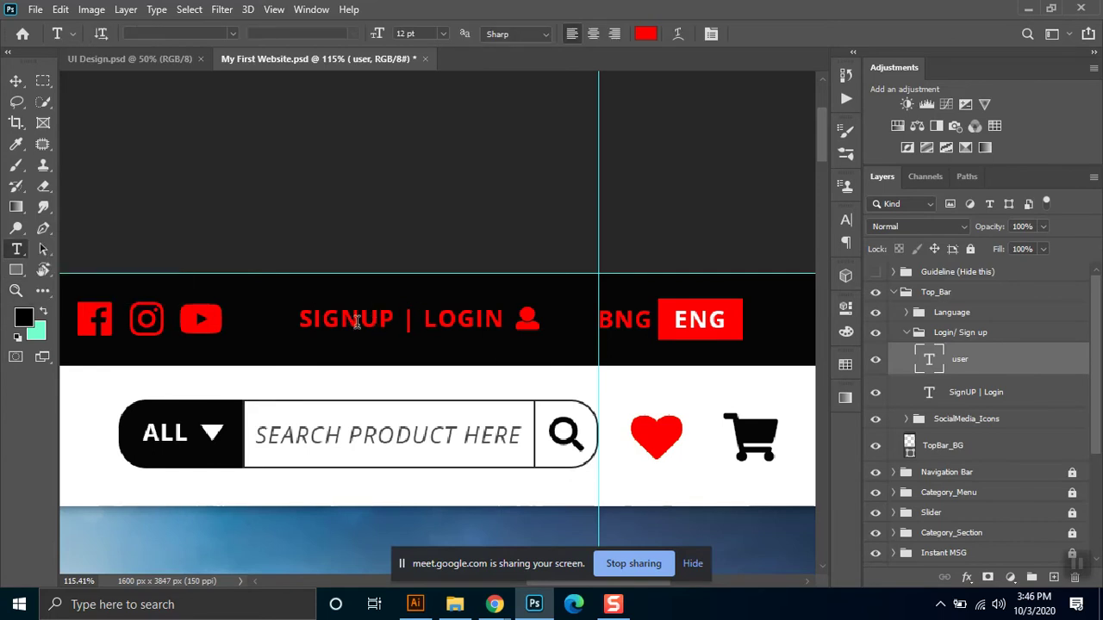
pyautogui.click(357, 321)
pyautogui.click(17, 82)
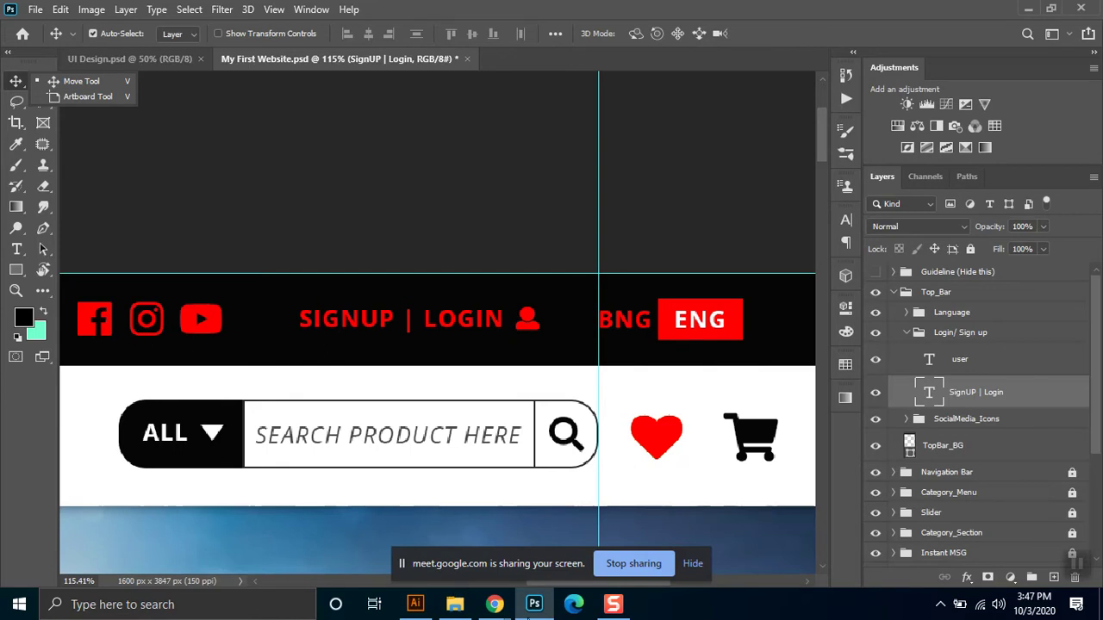
# Examine the header around the logo, collapse the Top_Bar group, and toggle the Top_Bar and Navigation Bar groups' visibility
pyautogui.press('space')
pyautogui.moveTo(199, 351); pyautogui.dragTo(716, 320)
pyautogui.moveTo(278, 371); pyautogui.dragTo(434, 336)
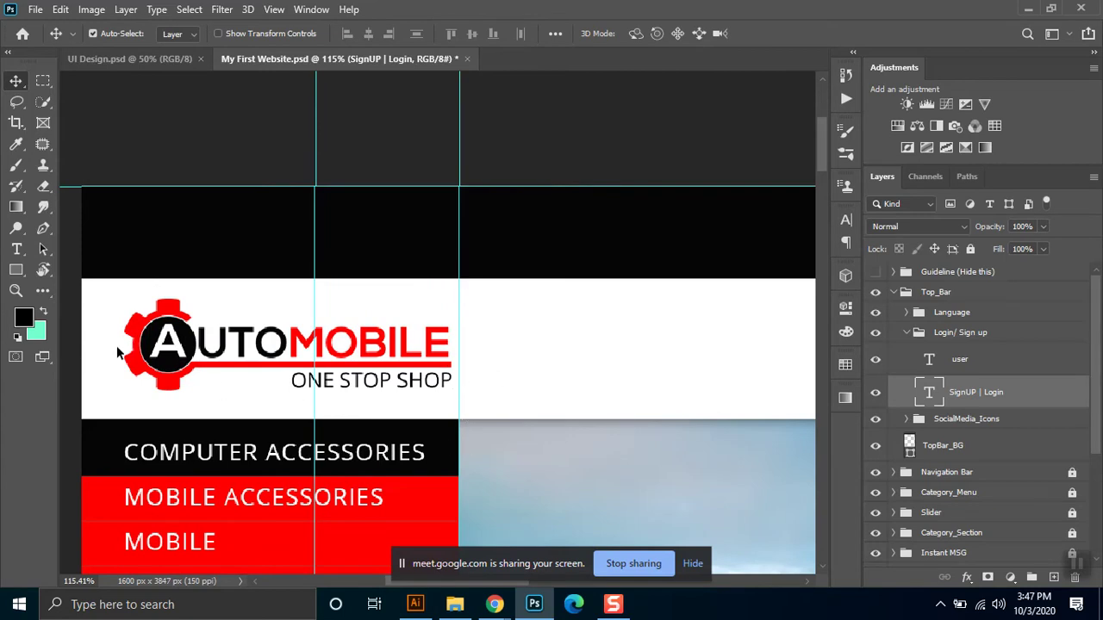
pyautogui.click(148, 382)
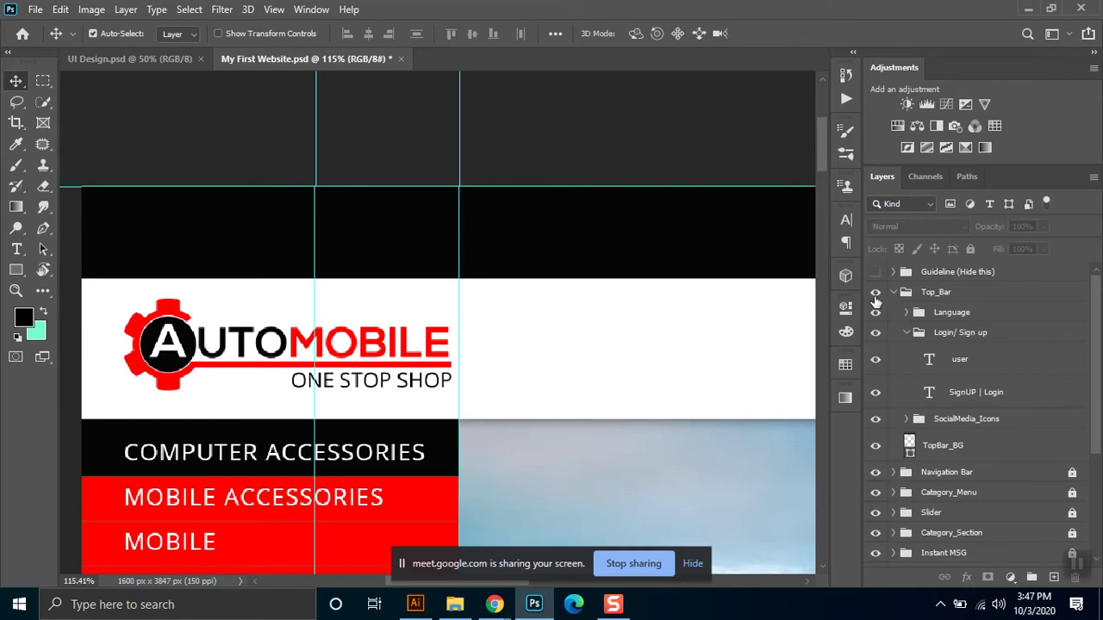
pyautogui.click(893, 292)
pyautogui.click(875, 292)
pyautogui.click(875, 292)
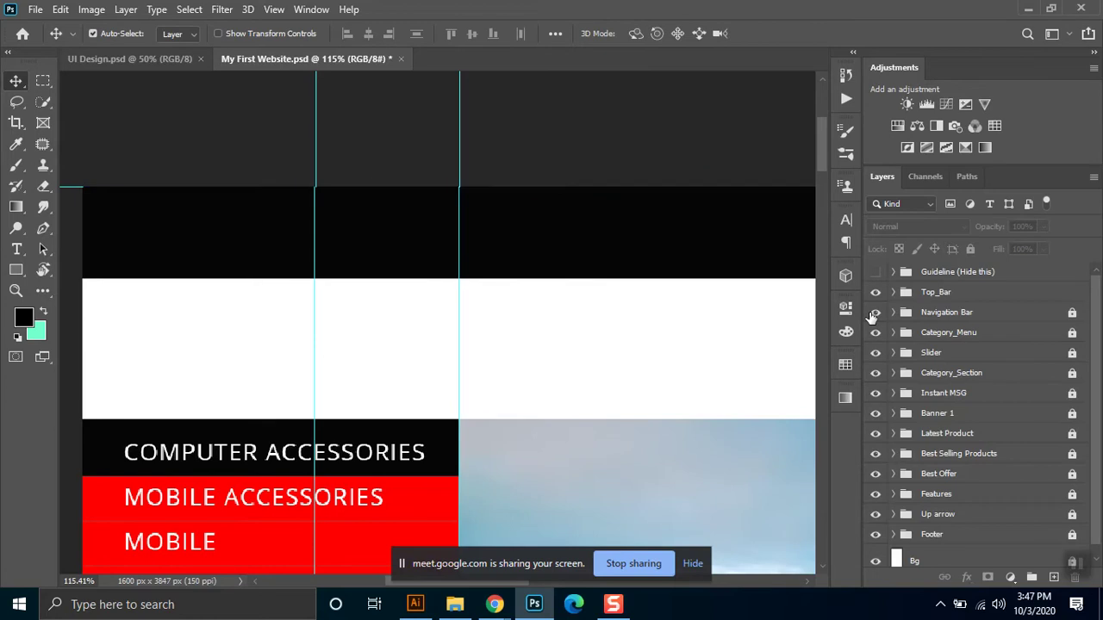
pyautogui.click(874, 313)
# Zoom out to 50% to view the whole header and toggle the Category_Menu group's visibility off and on
pyautogui.hotkey('ctrl', '-')
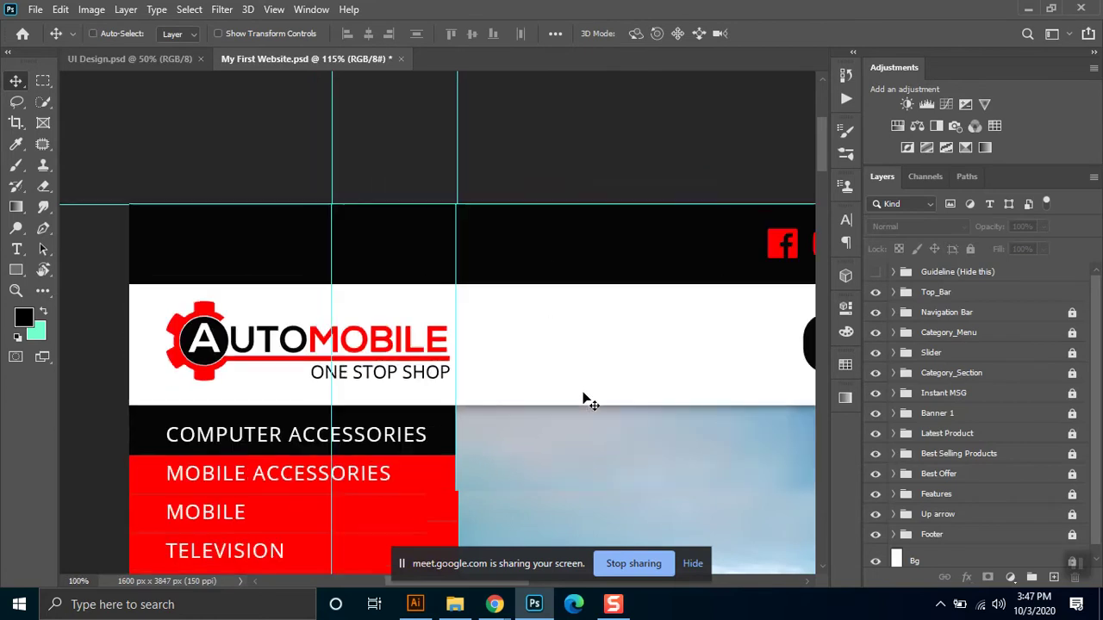
pyautogui.hotkey('ctrl', '-')
pyautogui.hotkey('ctrl', '-')
pyautogui.moveTo(695, 358); pyautogui.dragTo(550, 291)
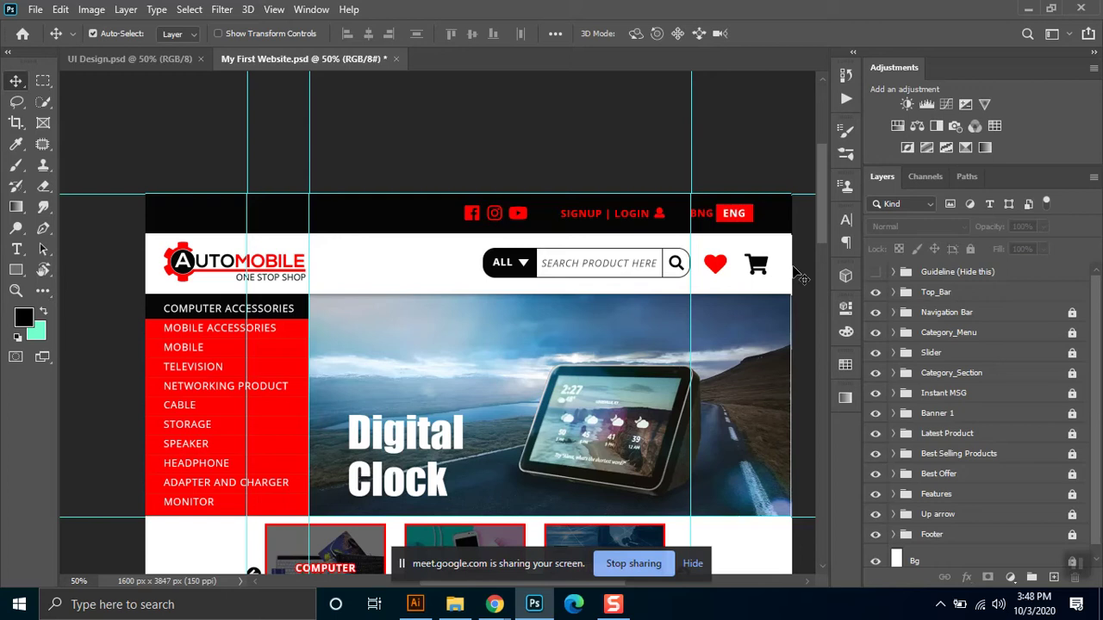
pyautogui.click(876, 333)
pyautogui.click(875, 332)
# Compare the category menu with the one in UI Design.psd, and return to My First Website.psd to view its category section
pyautogui.click(119, 58)
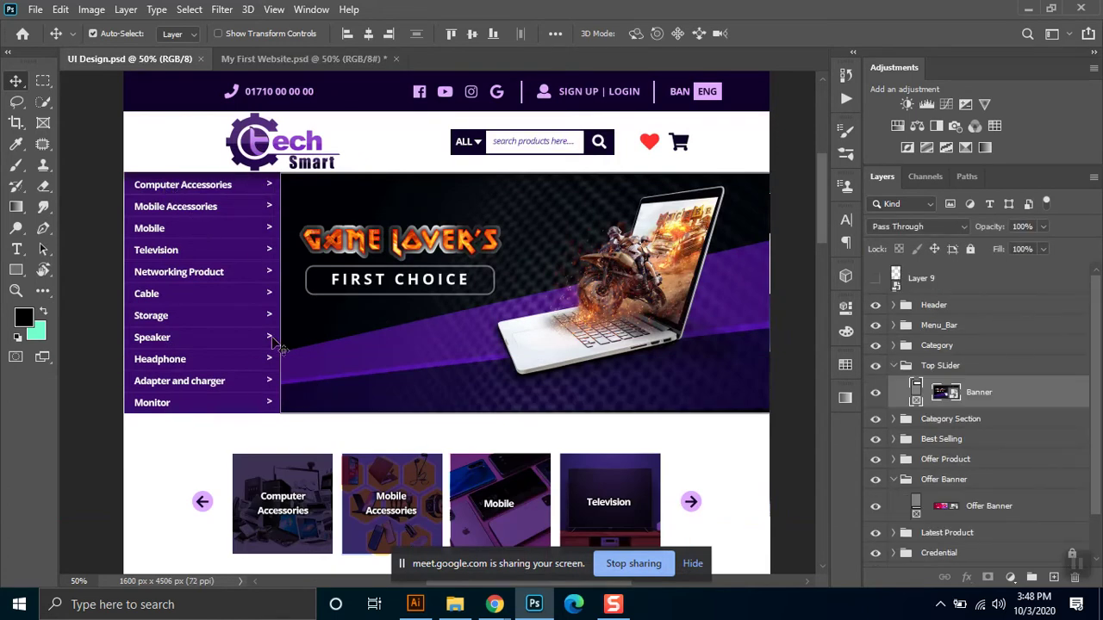
pyautogui.click(261, 62)
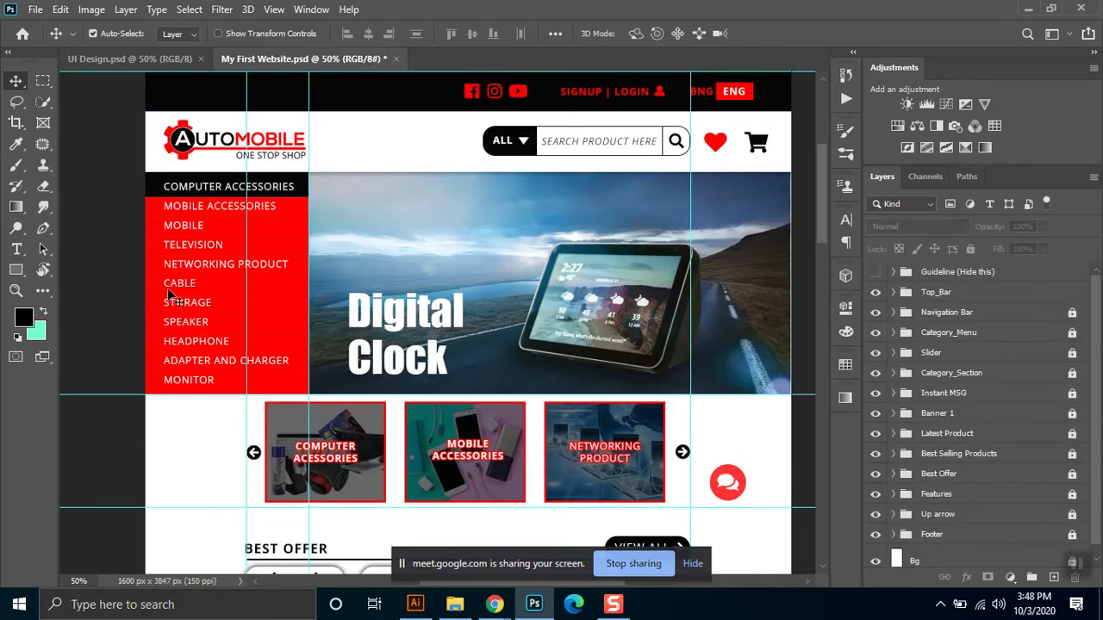
pyautogui.scroll(-1, 472, 422)
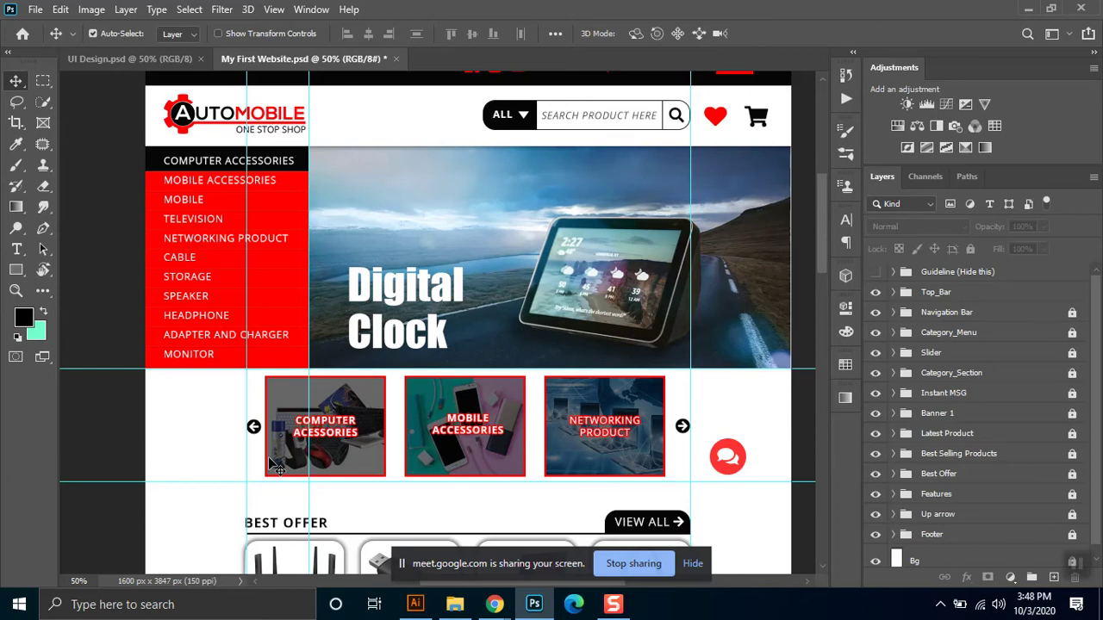
pyautogui.scroll(-2, 278, 452)
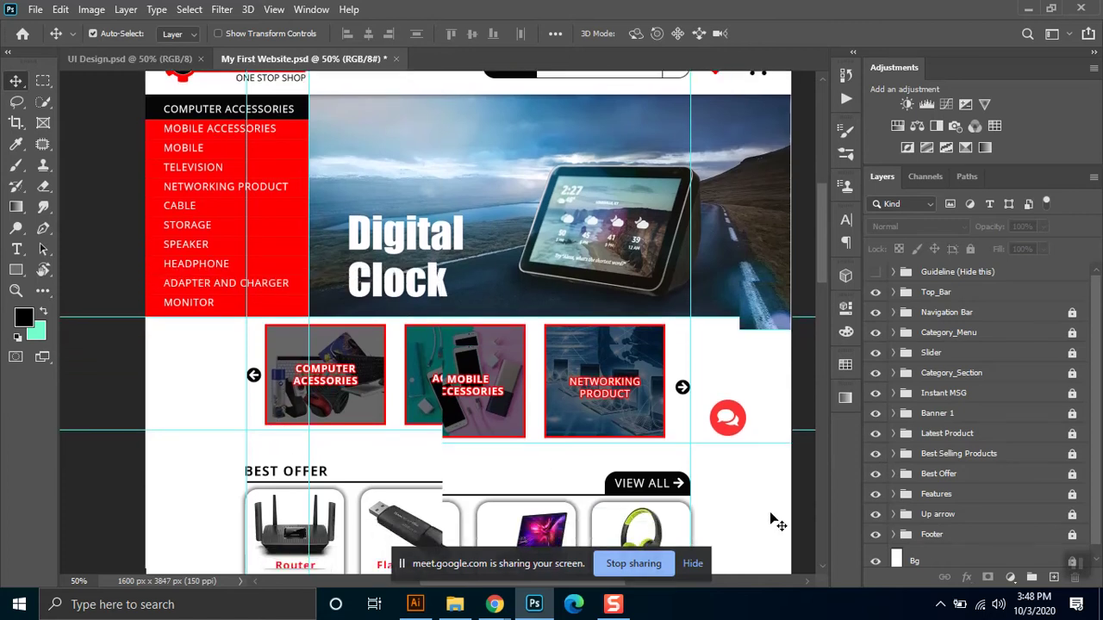
# Toggle the visibility of the Category_Menu and Slider groups off and on to identify their page sections
pyautogui.click(875, 332)
pyautogui.click(875, 333)
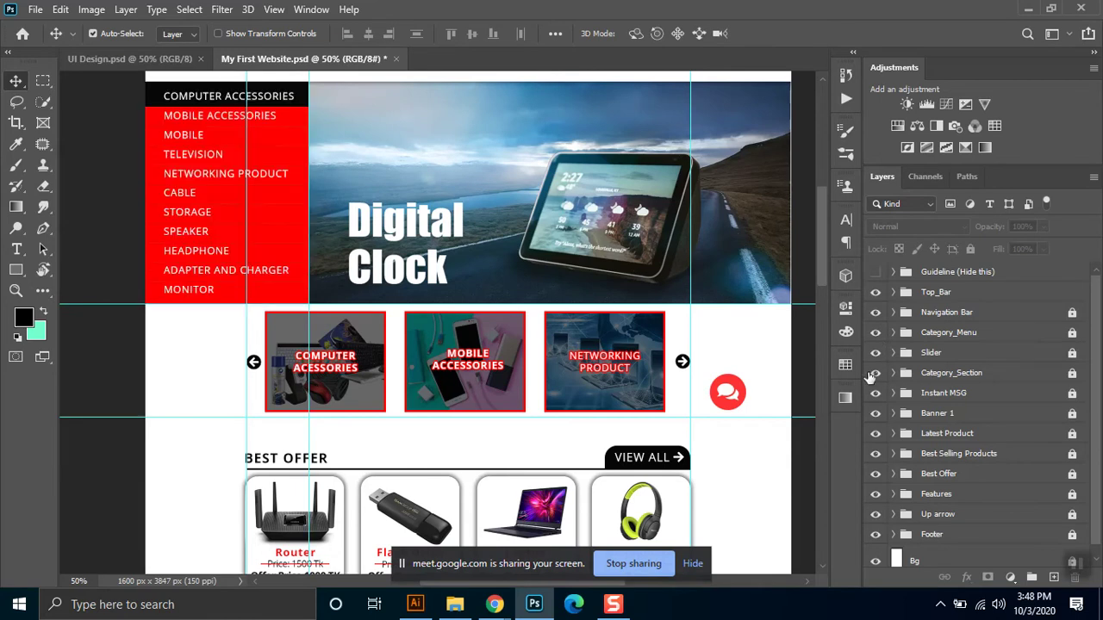
pyautogui.click(876, 353)
pyautogui.click(876, 353)
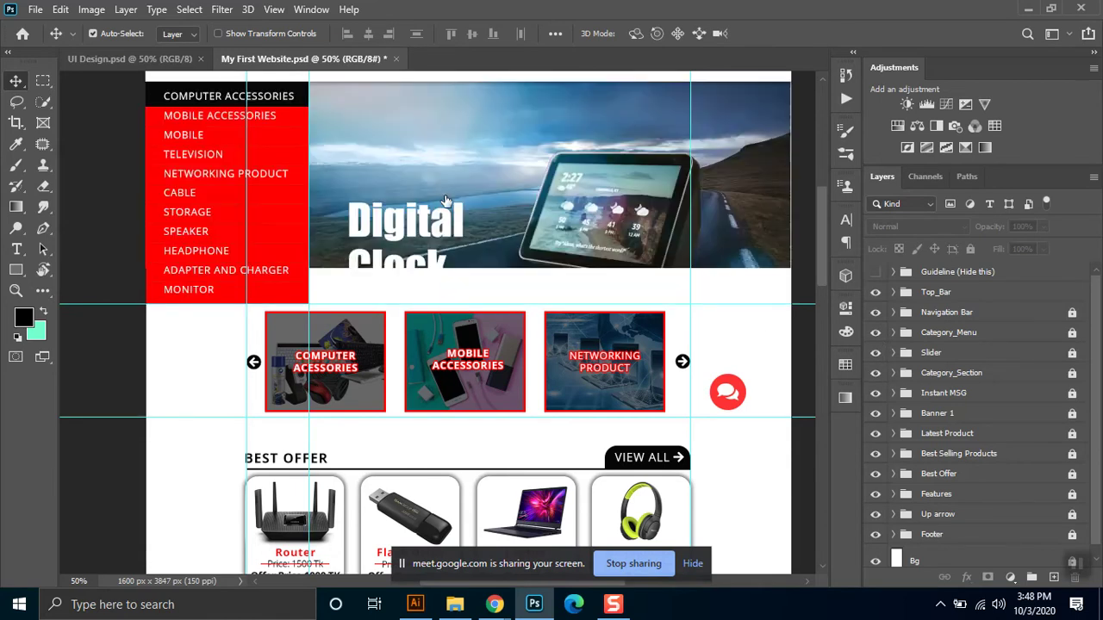
# Expand the Slider group to inspect its Slide Frame layer and collapse the group again
pyautogui.click(894, 353)
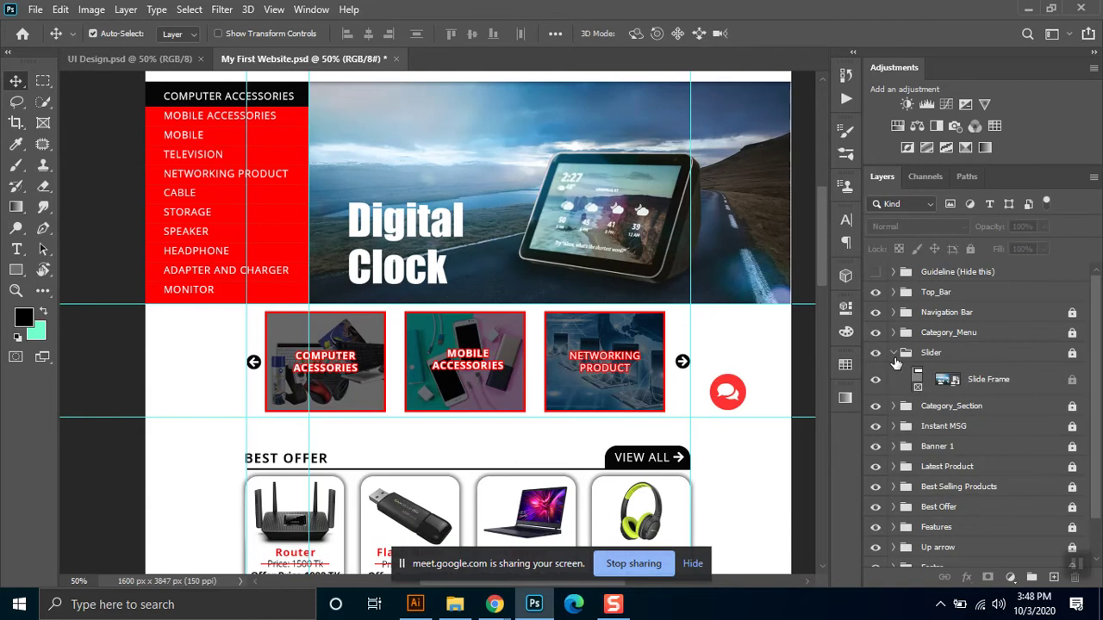
pyautogui.click(877, 383)
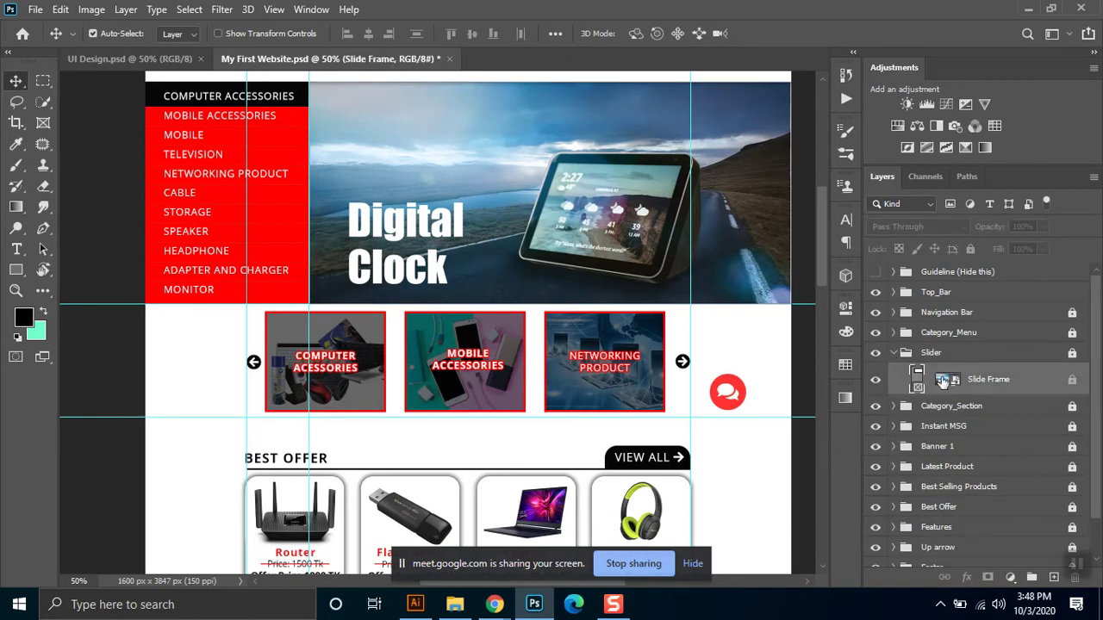
pyautogui.click(893, 354)
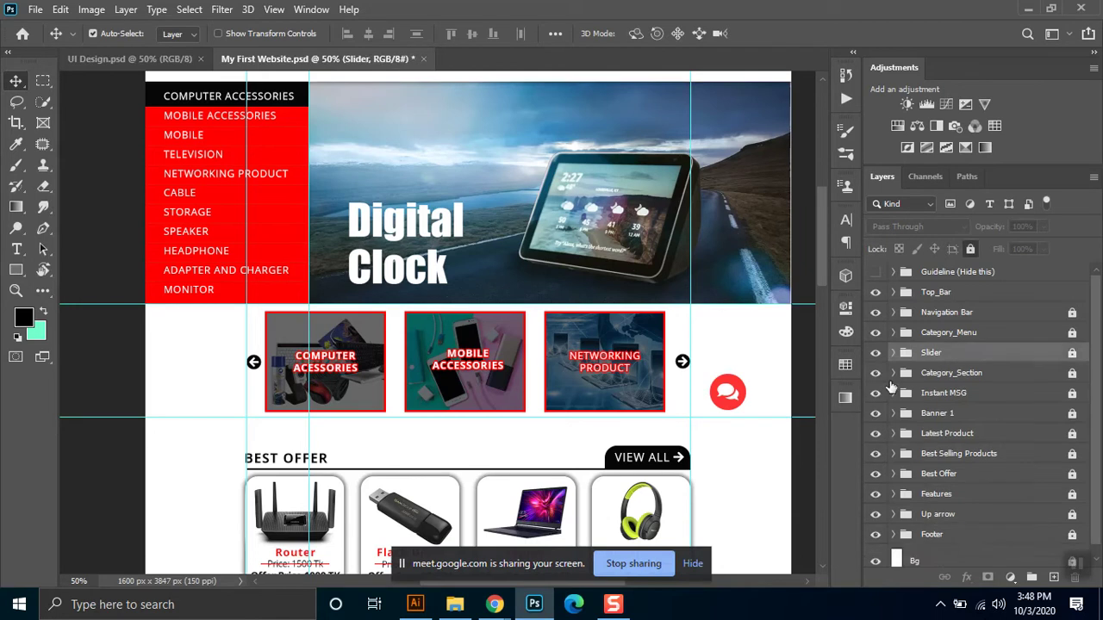
# Look through the layers in the Category_Section group, collapse it, and toggle its visibility off and on
pyautogui.click(890, 372)
pyautogui.click(893, 373)
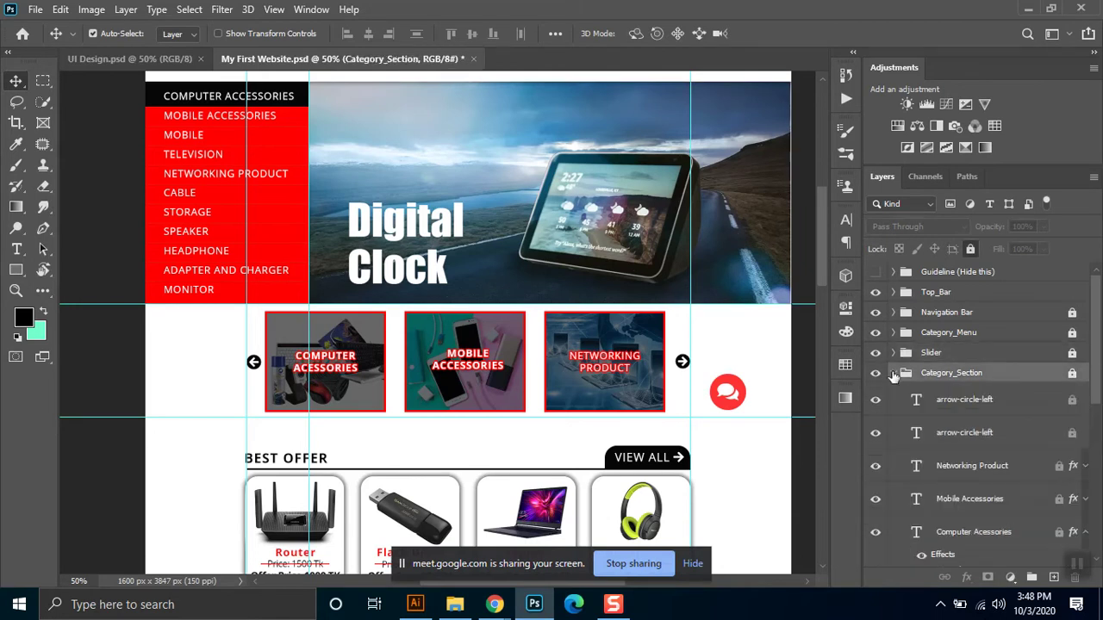
pyautogui.click(892, 372)
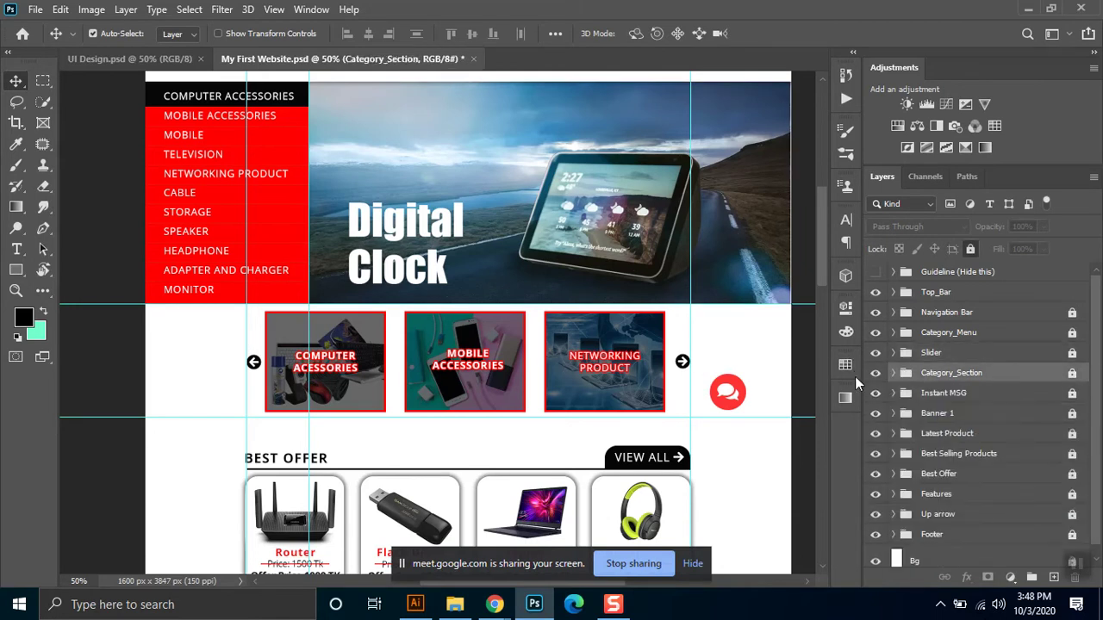
pyautogui.click(875, 373)
pyautogui.click(875, 372)
pyautogui.moveTo(819, 235); pyautogui.dragTo(822, 262)
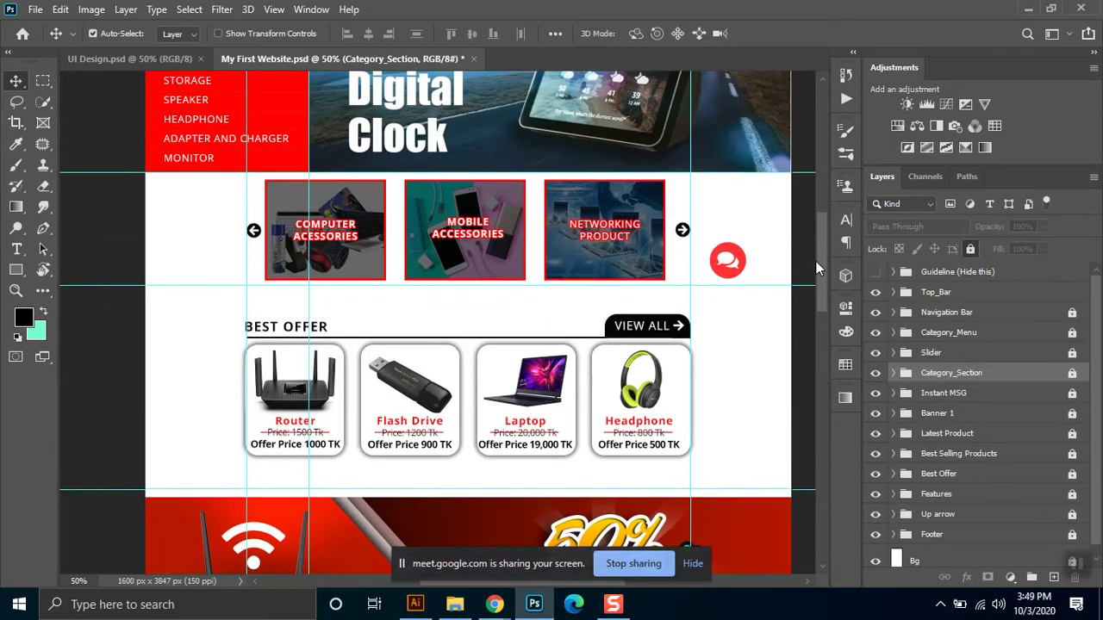
# Expand the Slider group, try to unlock its Slide Frame layer, and unlock the parent Slider group
pyautogui.moveTo(826, 235); pyautogui.dragTo(824, 194)
pyautogui.click(893, 353)
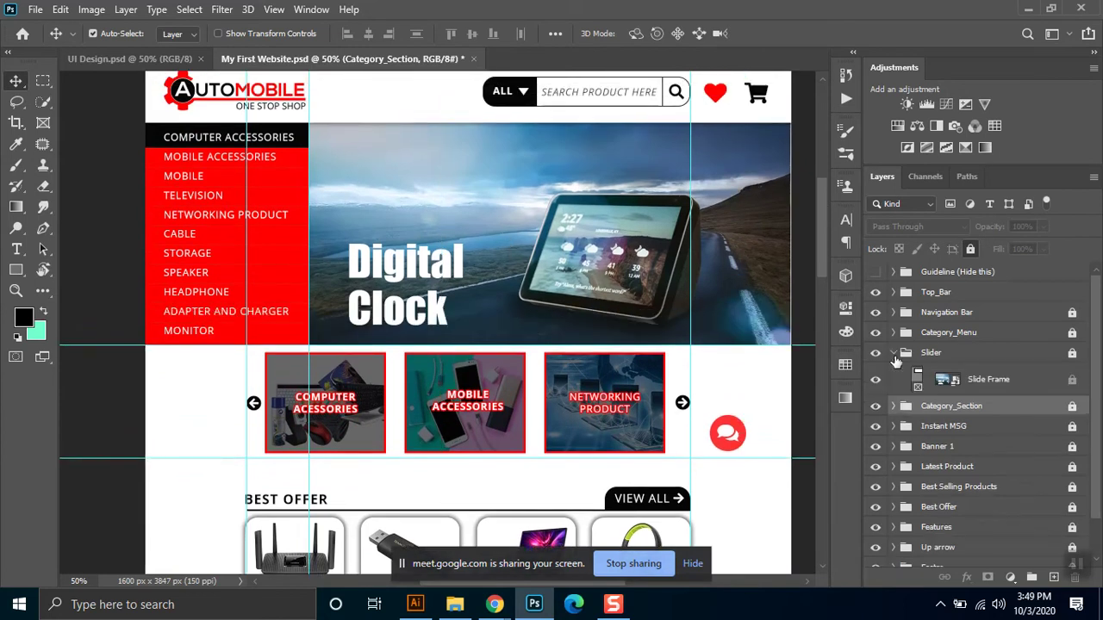
pyautogui.click(991, 378)
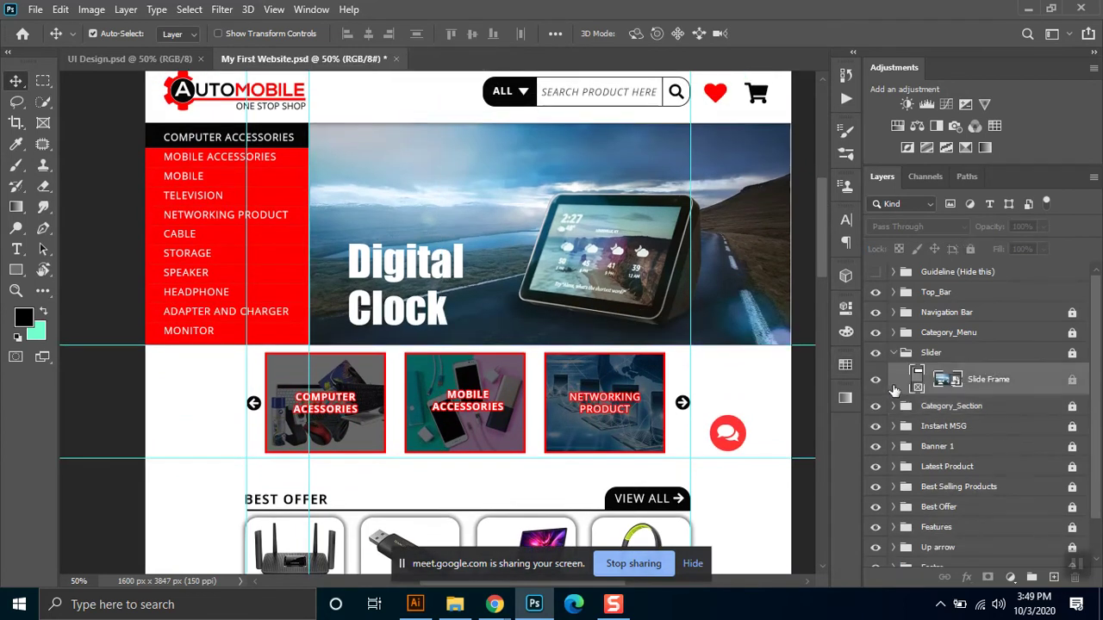
pyautogui.click(917, 388)
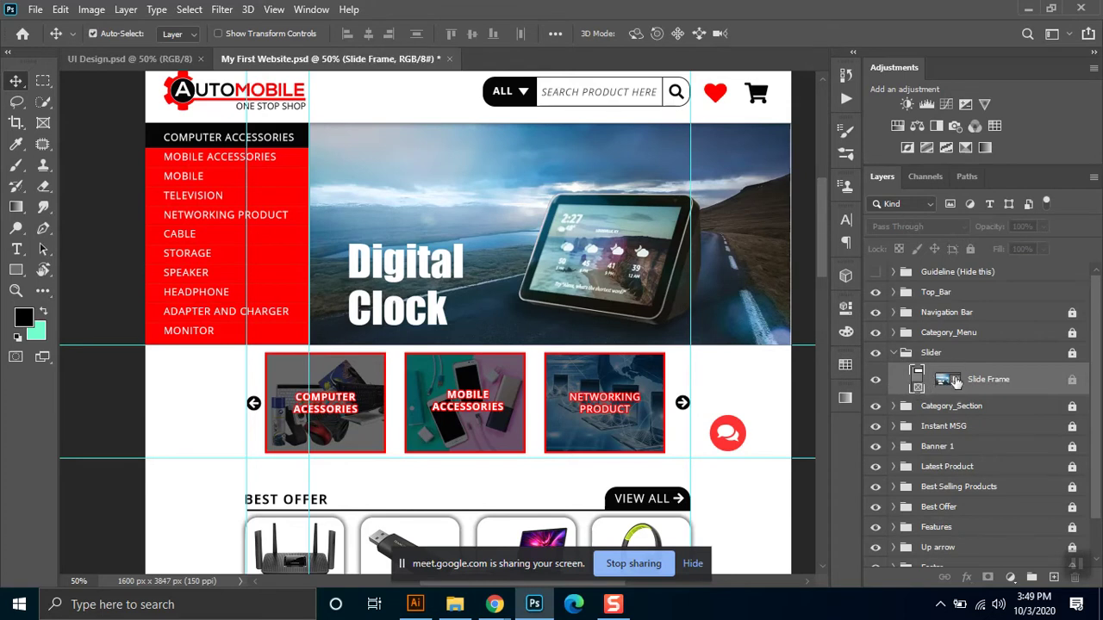
pyautogui.click(955, 380)
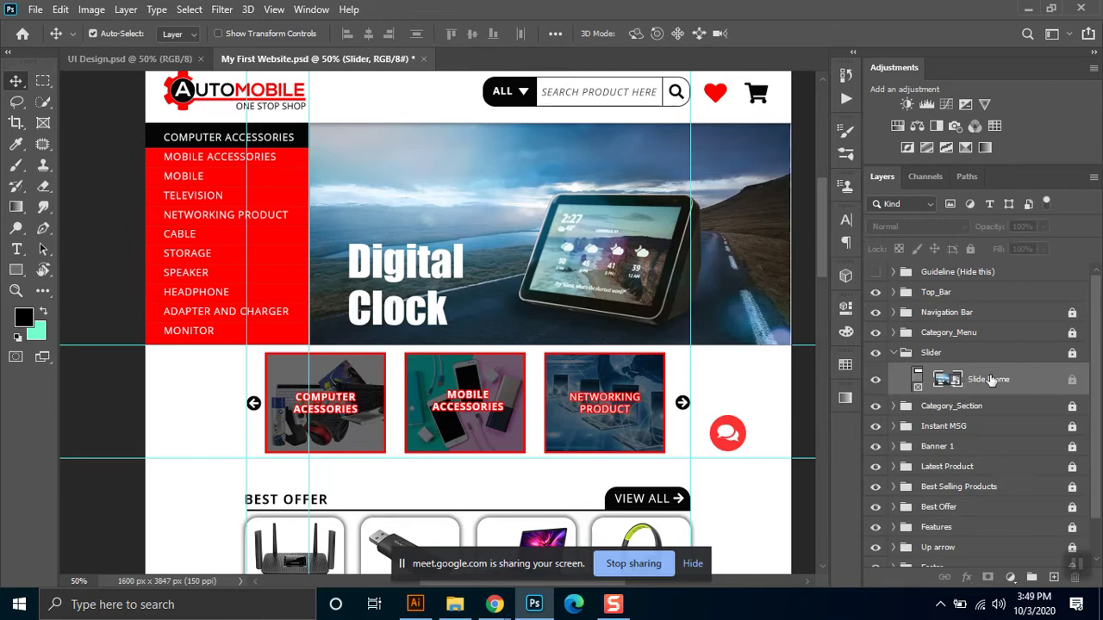
pyautogui.click(995, 381)
pyautogui.press('ctrl')
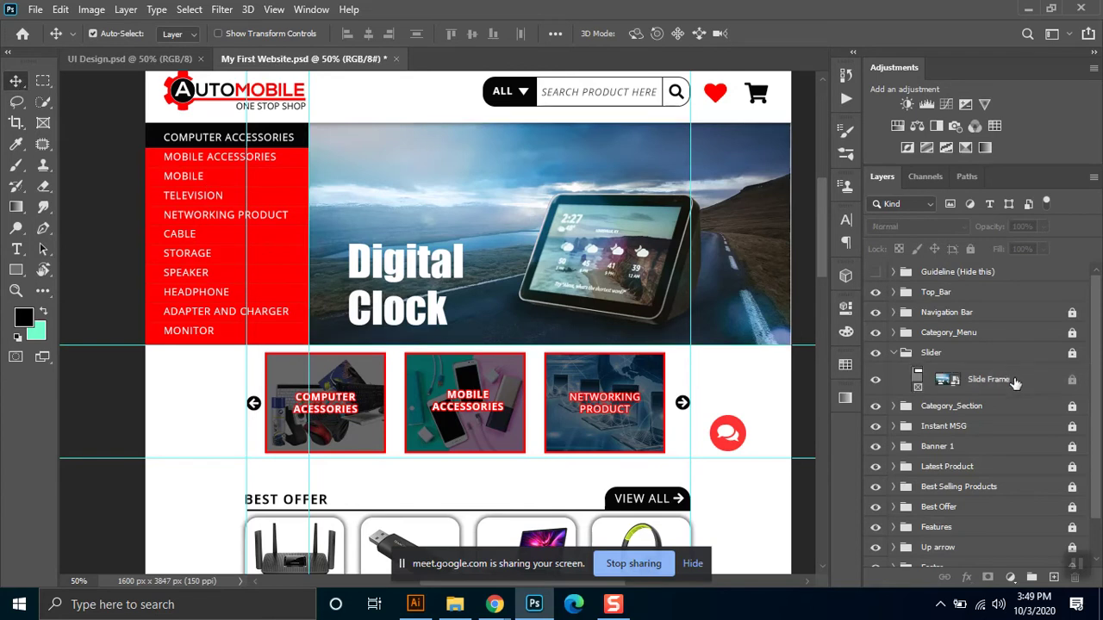
pyautogui.click(1072, 381)
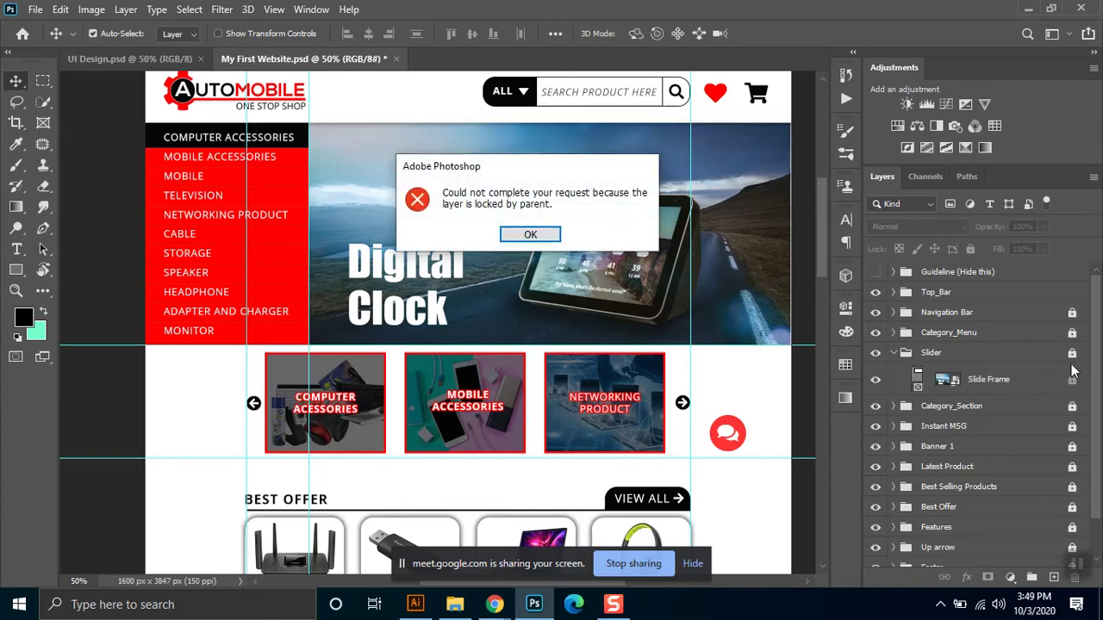
pyautogui.click(527, 238)
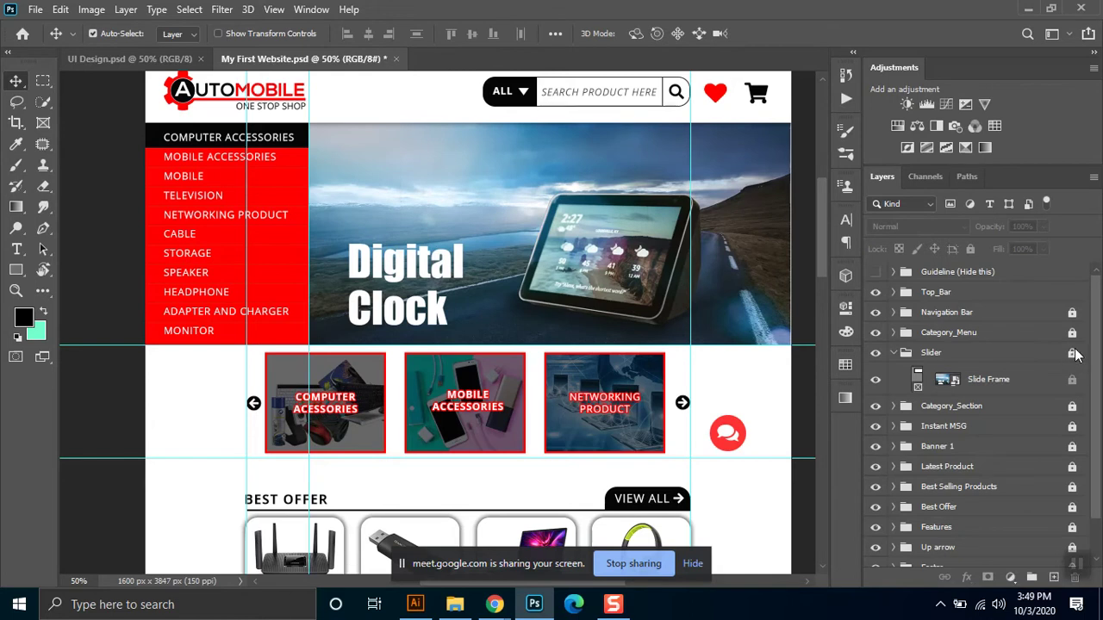
# Check the Slide Frame's width and height in pixels with Free Transform, and leave the transform without resizing the banner
pyautogui.click(989, 380)
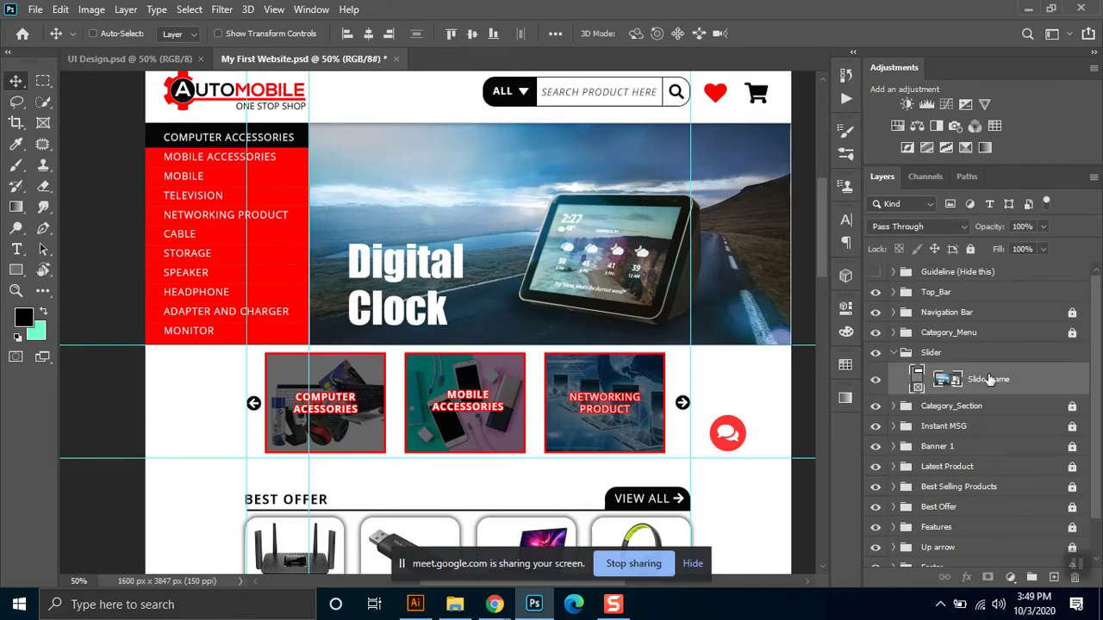
pyautogui.hotkey('ctrl', 't')
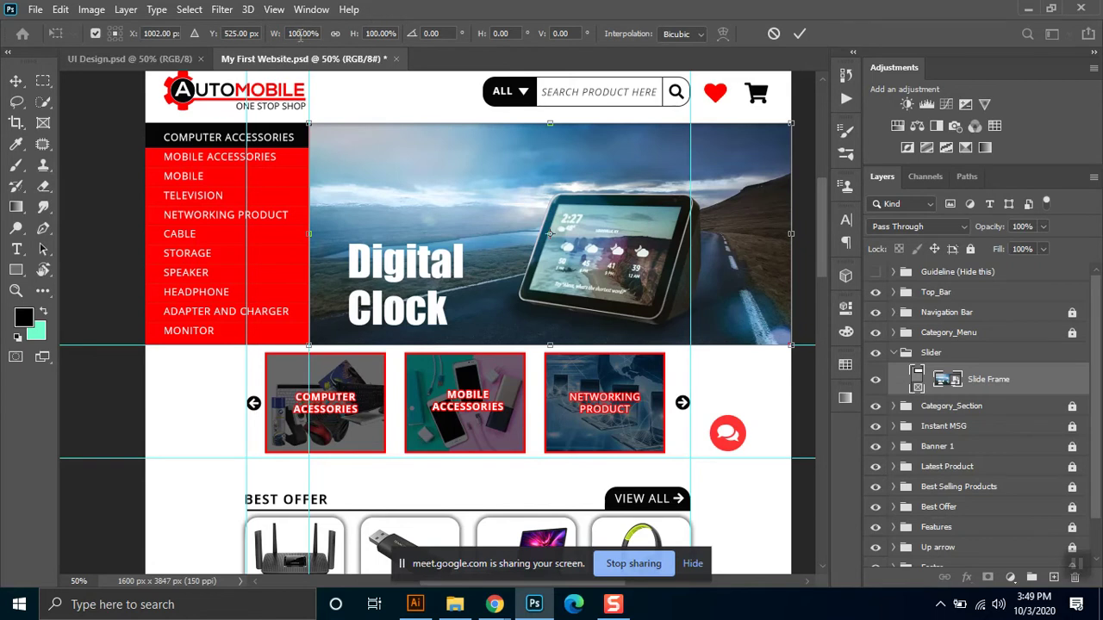
pyautogui.rightClick(385, 29)
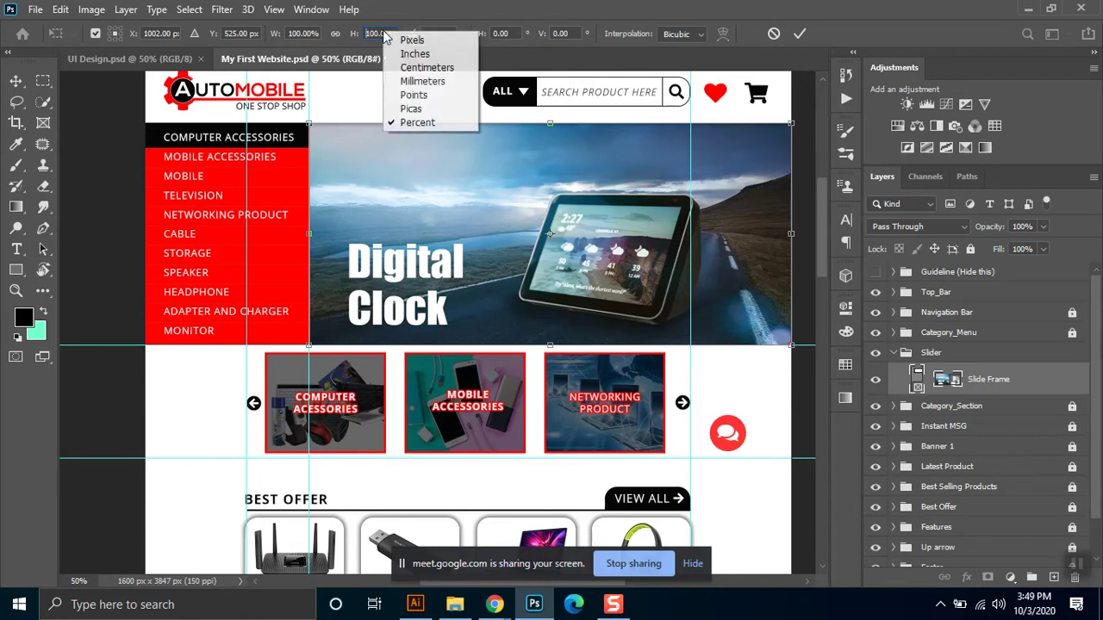
pyautogui.click(405, 40)
pyautogui.rightClick(321, 38)
pyautogui.click(327, 46)
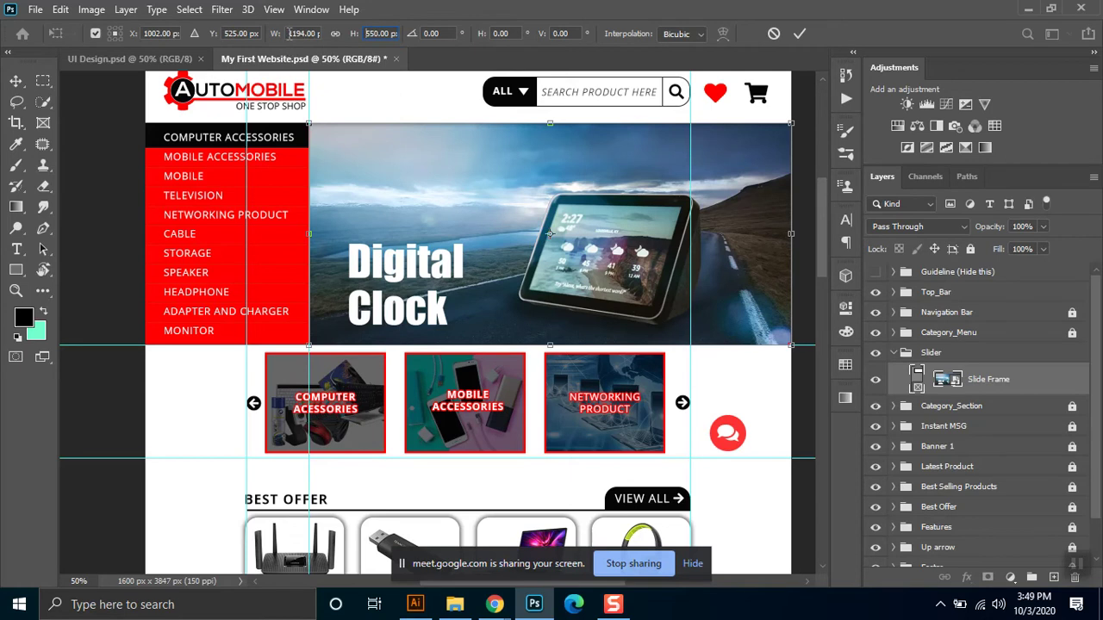
pyautogui.write('94')
pyautogui.press('Return')
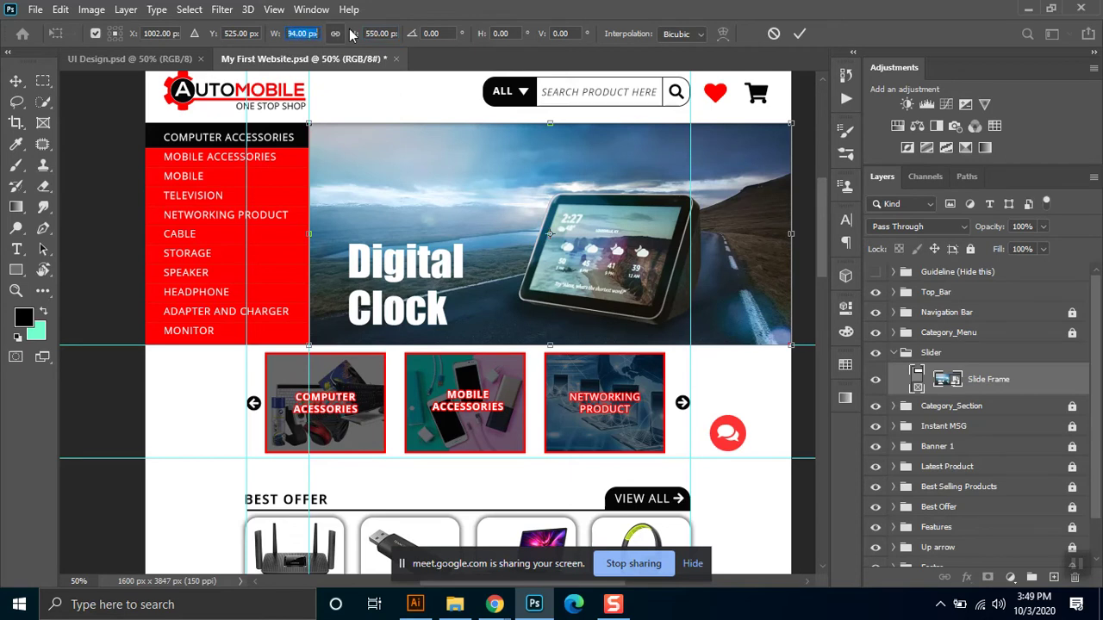
pyautogui.press('Tab')
pyautogui.write('50')
pyautogui.press('Return')
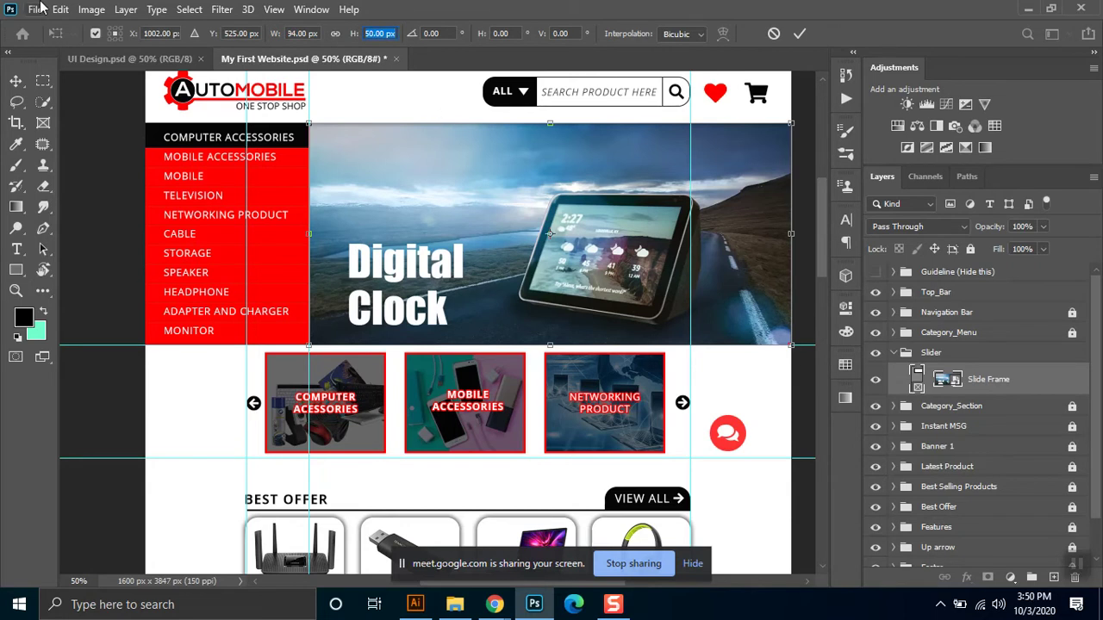
pyautogui.click(16, 81)
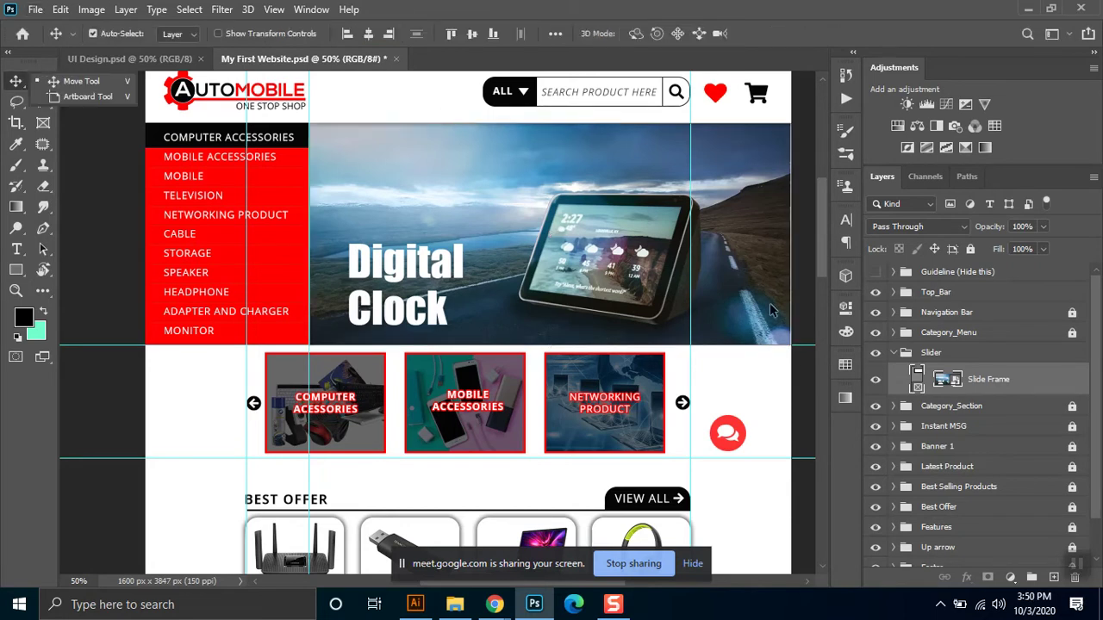
# Collapse the Slider group, unlock and expand the Category_Section group, and review its arrow and category text layers
pyautogui.scroll(-2, 531, 419)
pyautogui.scroll(-2, 690, 397)
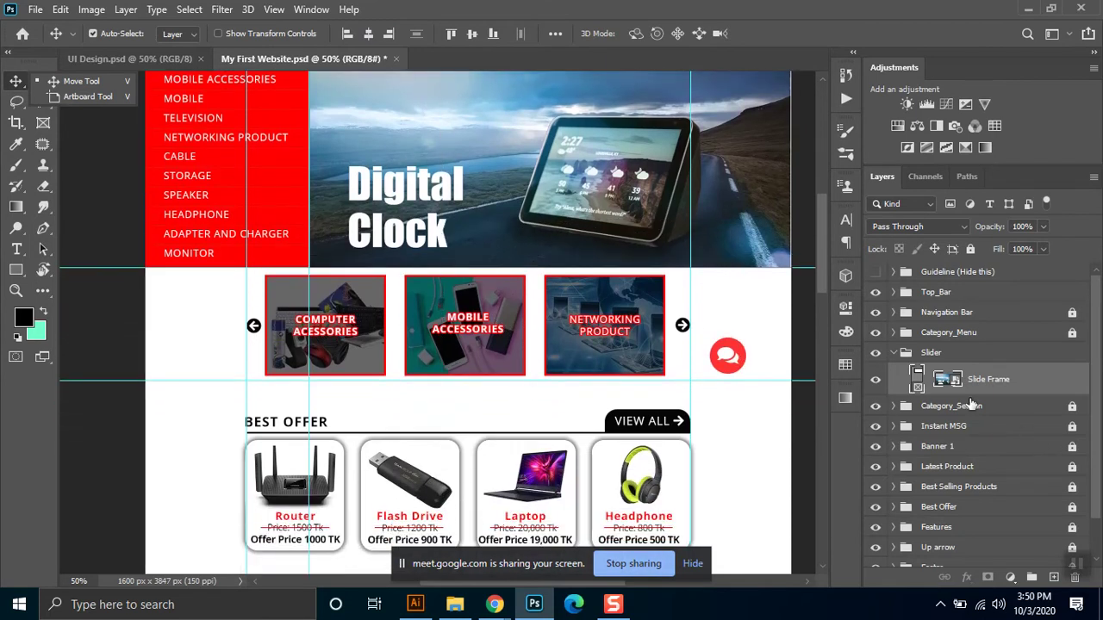
pyautogui.click(892, 352)
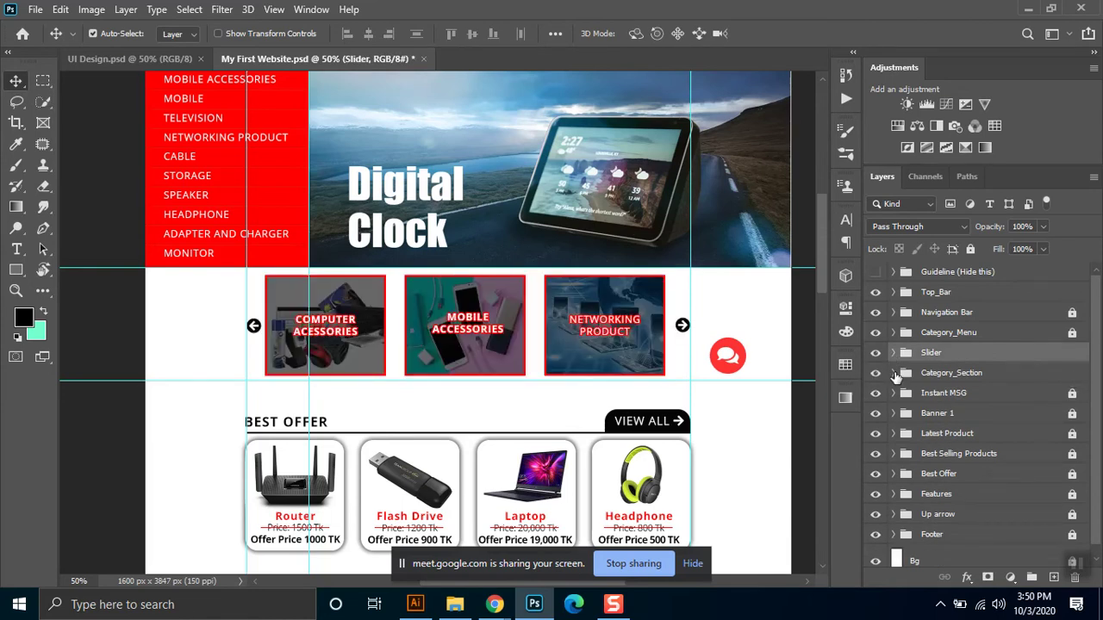
pyautogui.click(892, 373)
pyautogui.scroll(-1, 958, 418)
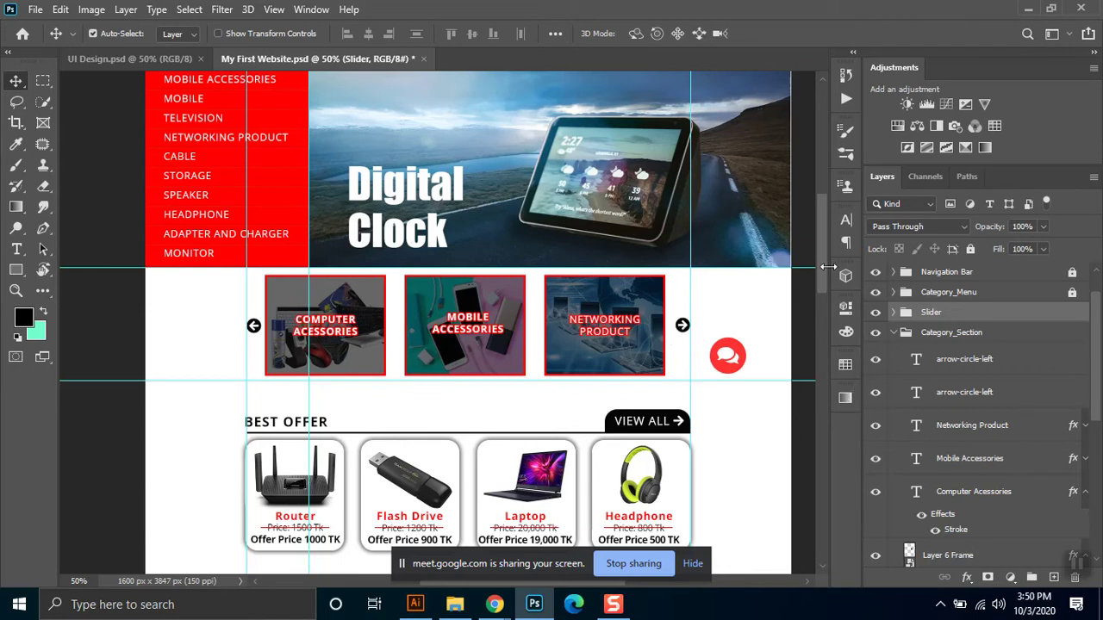
pyautogui.moveTo(823, 256); pyautogui.dragTo(827, 280)
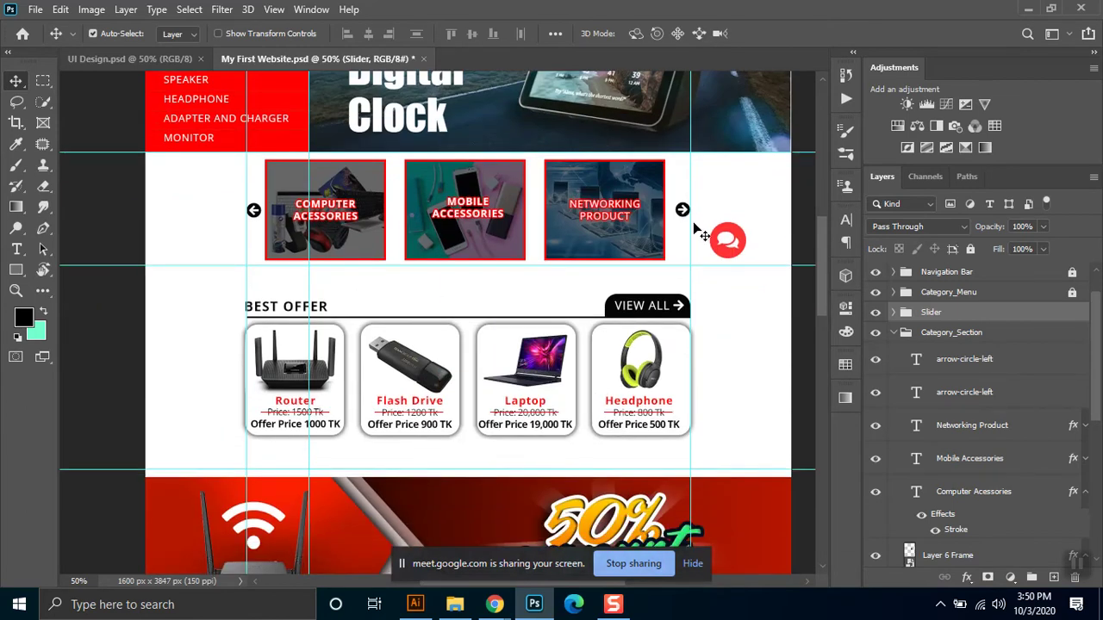
pyautogui.scroll(-2, 974, 492)
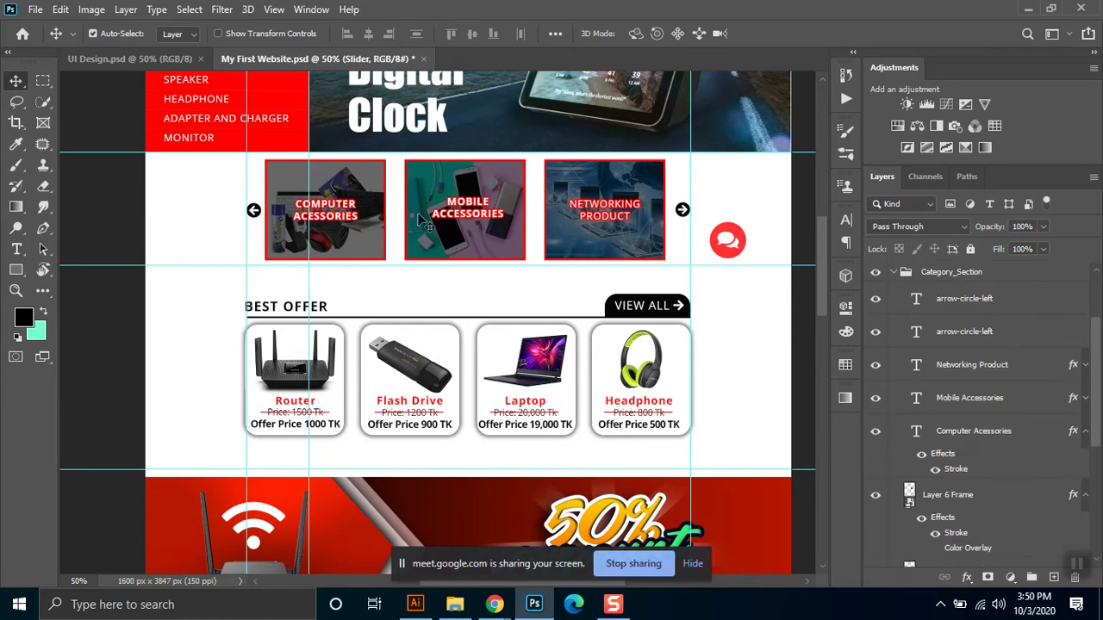
pyautogui.scroll(-1, 1000, 376)
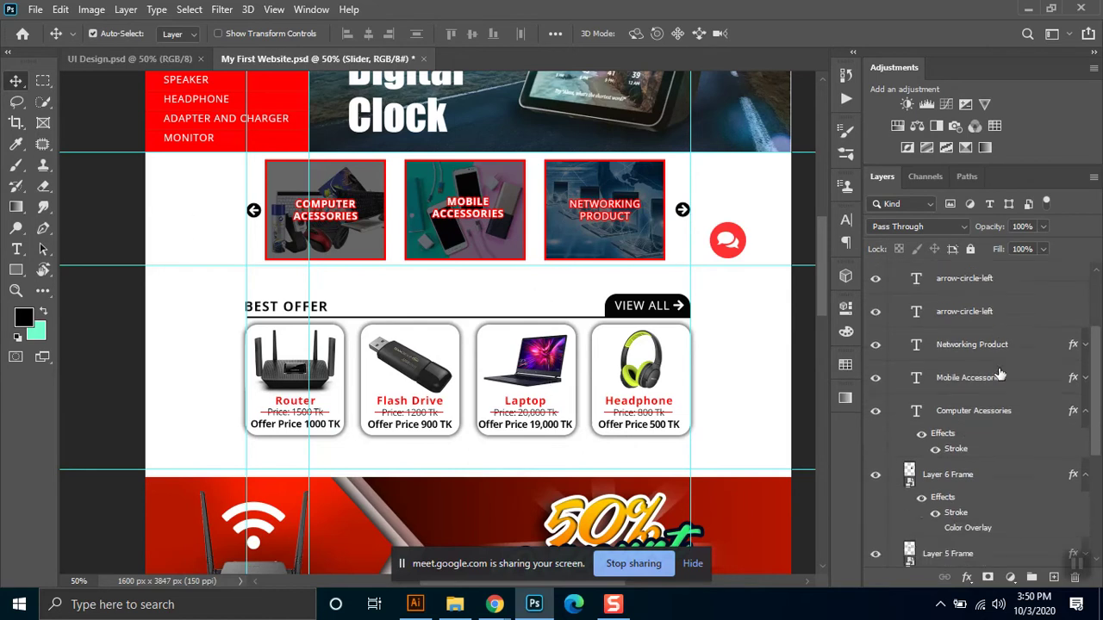
# Toggle Layer 6 Frame and both Layer 5 Frame layers off and on to match them to the category pictures
pyautogui.click(922, 476)
pyautogui.click(877, 477)
pyautogui.click(877, 477)
pyautogui.scroll(-1, 875, 485)
pyautogui.click(875, 535)
pyautogui.click(875, 541)
pyautogui.scroll(-2, 876, 534)
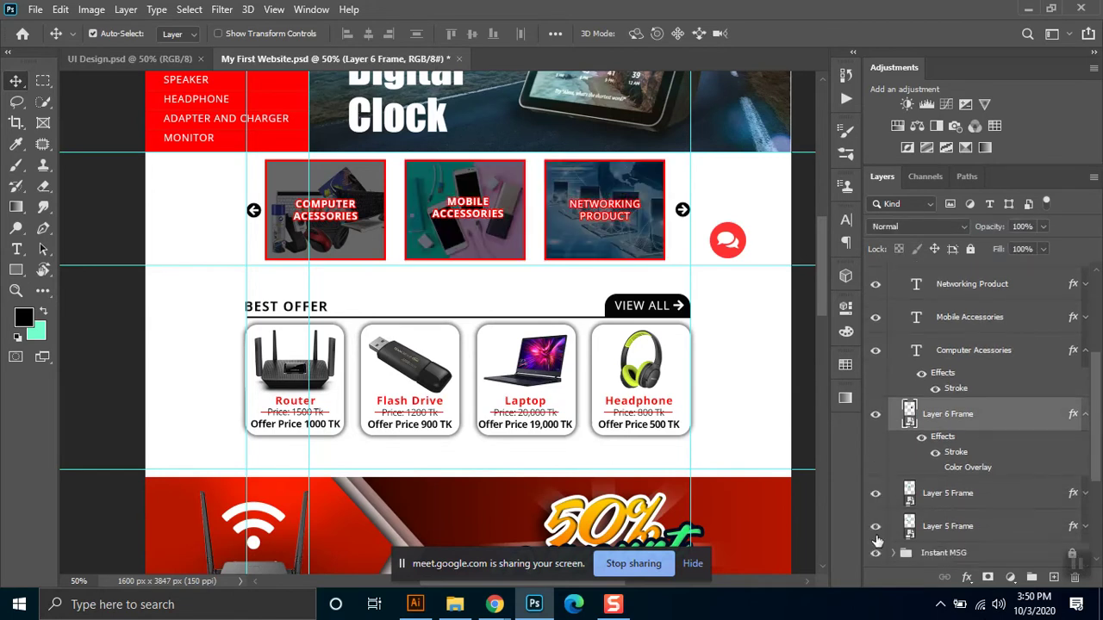
pyautogui.click(876, 528)
pyautogui.click(877, 526)
# Examine the Best Offer section and router discount banner, deselect the layer, and return to the Category_Section group's layers
pyautogui.scroll(-2, 874, 490)
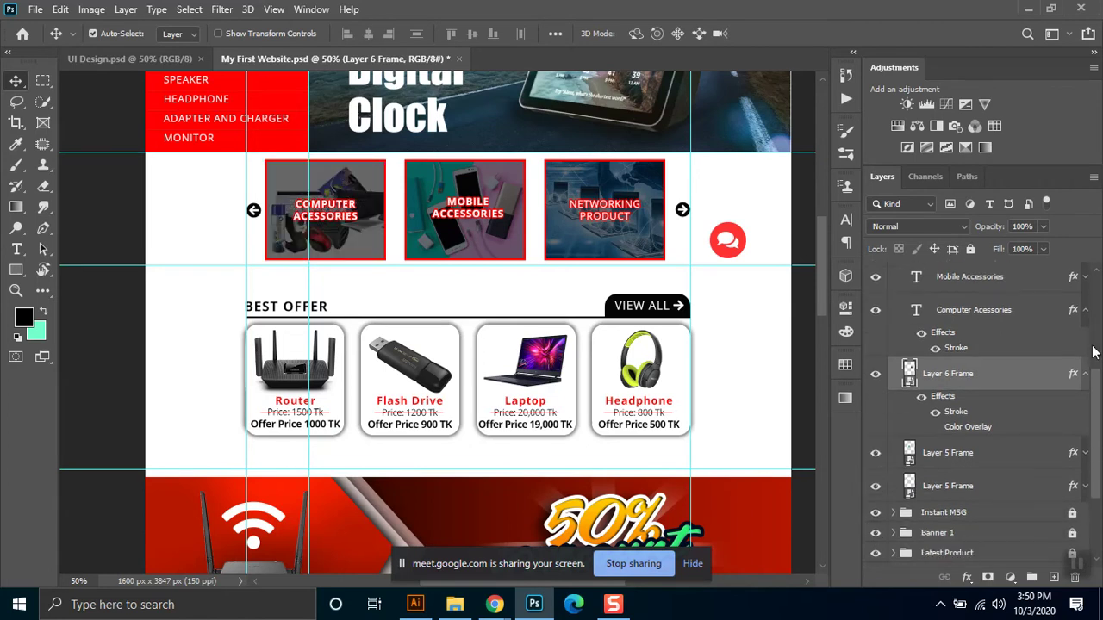
pyautogui.scroll(-1, 721, 337)
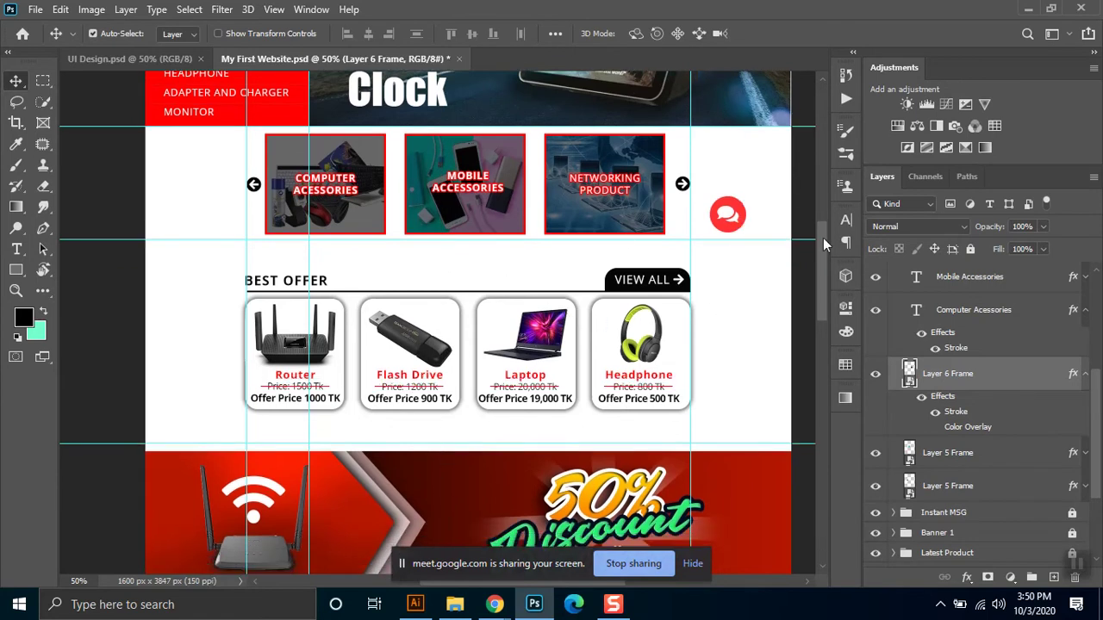
pyautogui.scroll(-2, 823, 247)
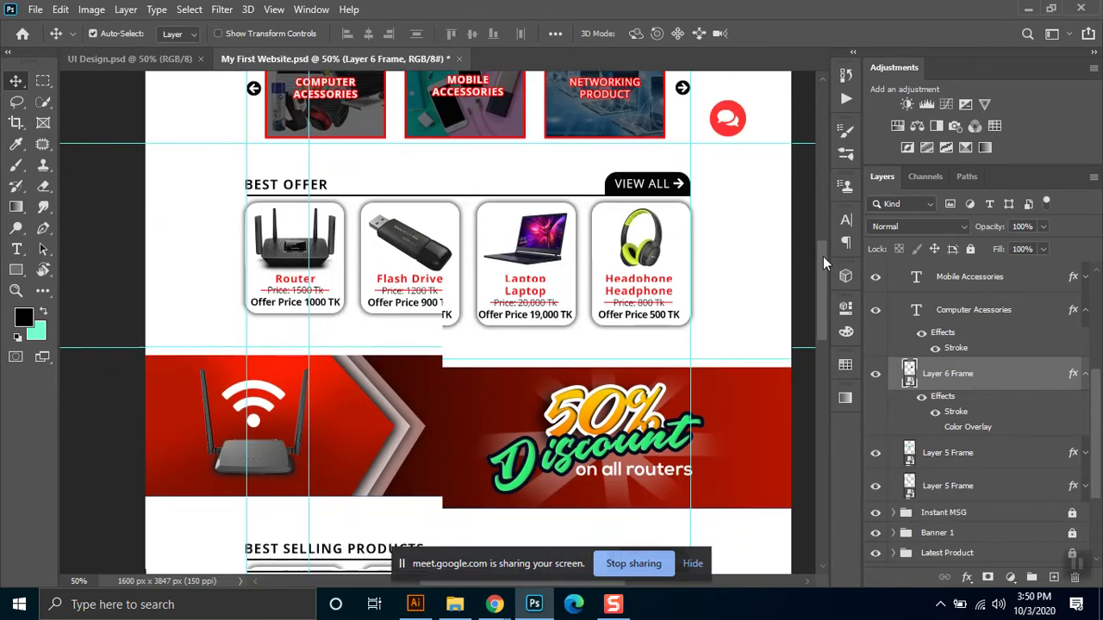
pyautogui.hotkey('ctrl', 's')
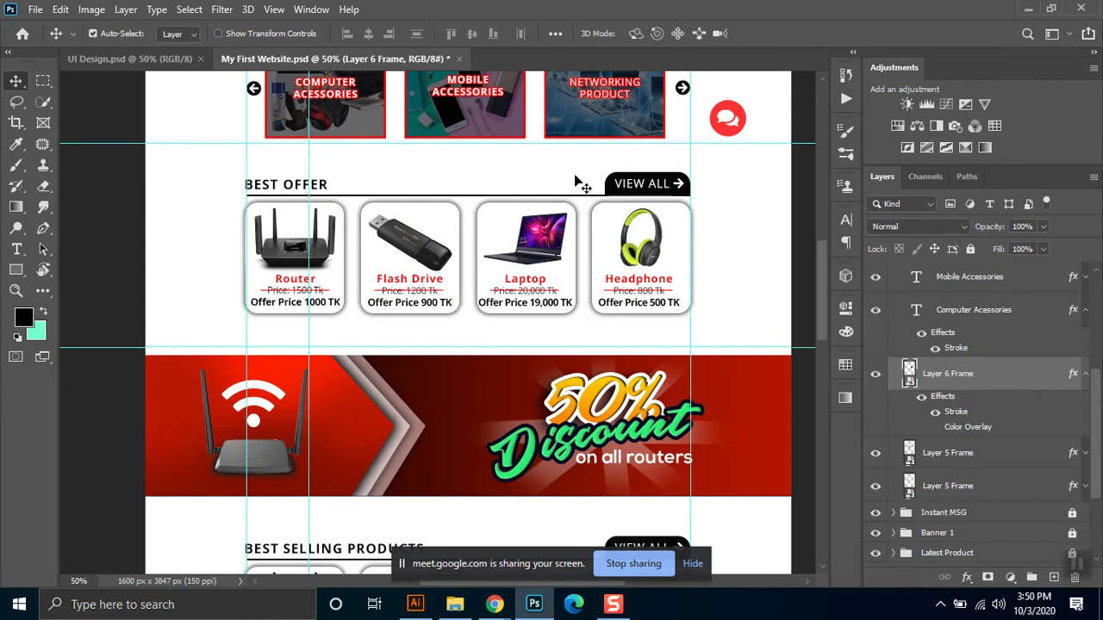
pyautogui.click(595, 219)
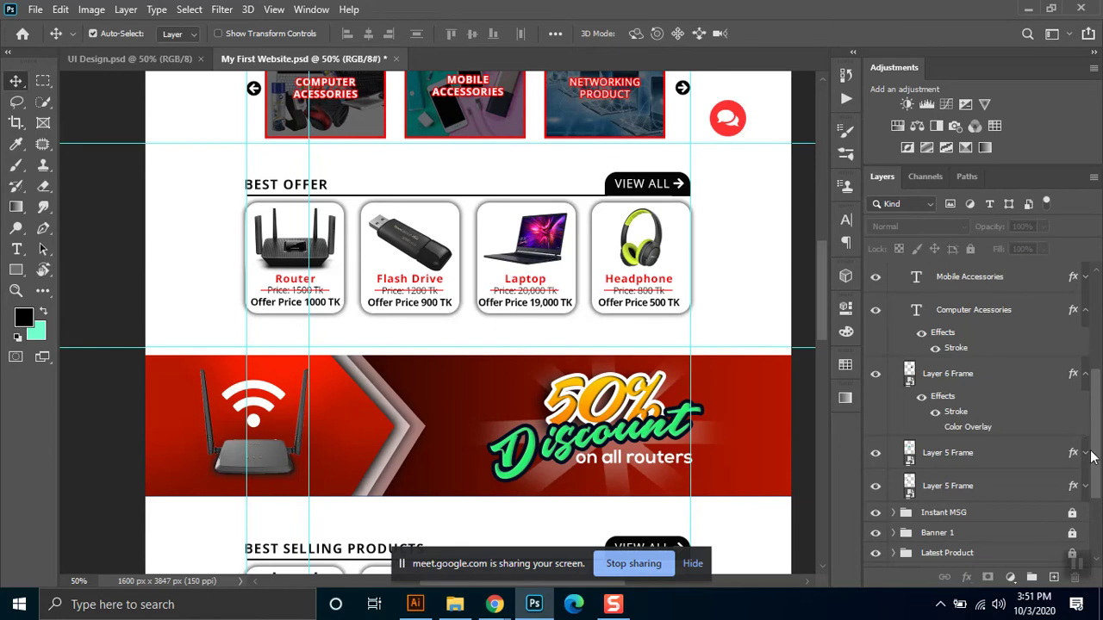
pyautogui.scroll(5, 1025, 347)
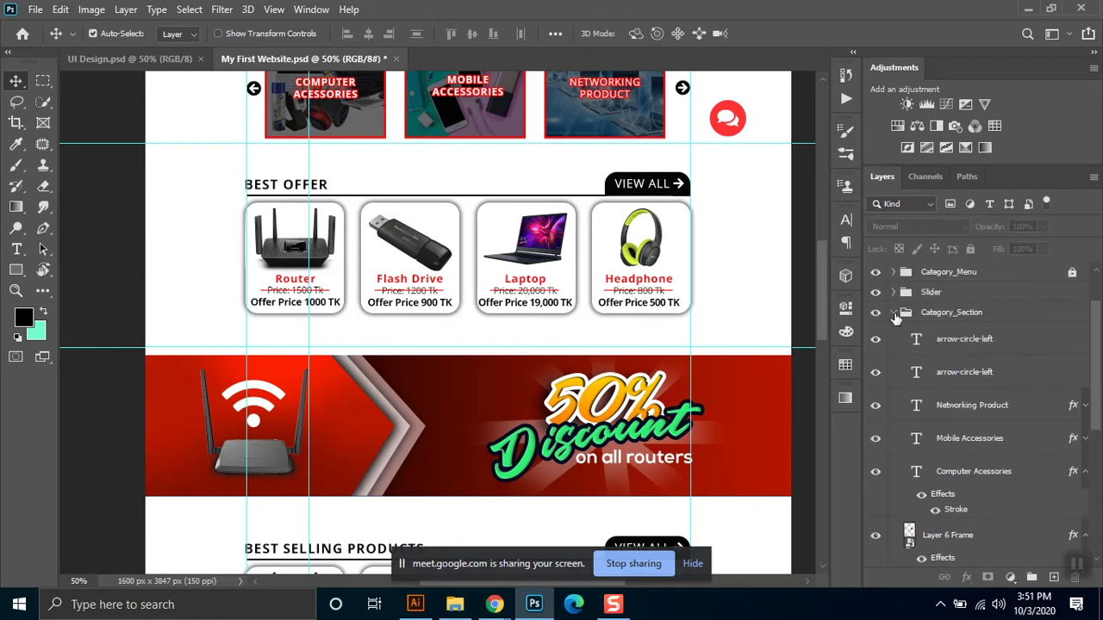
# Collapse the Category_Section group, then unlock and expand the Best Offer group
pyautogui.click(895, 314)
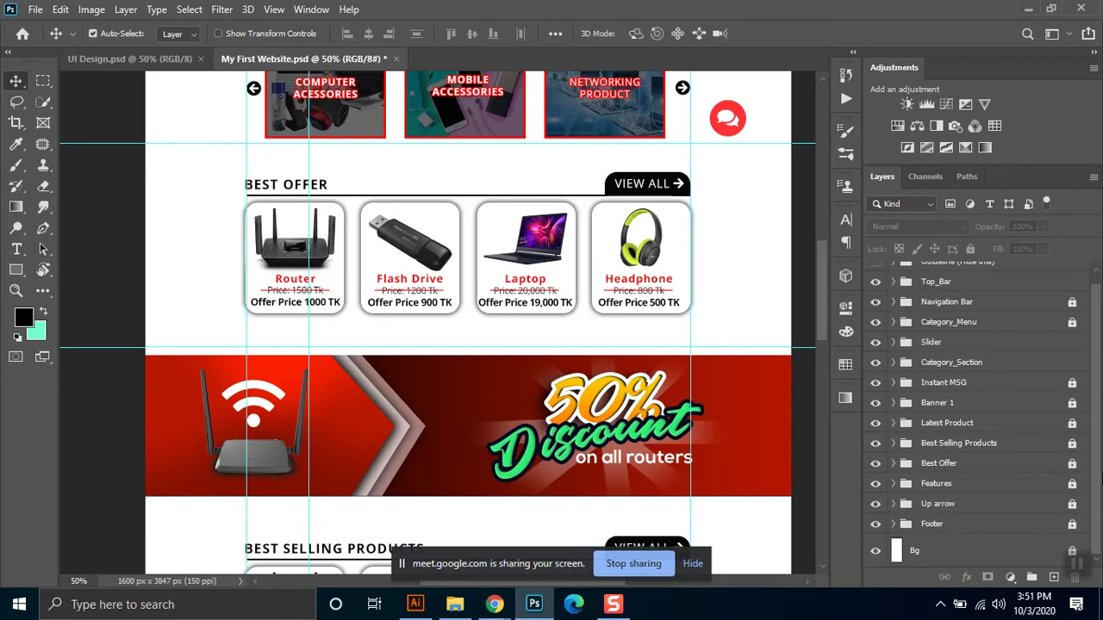
pyautogui.click(941, 466)
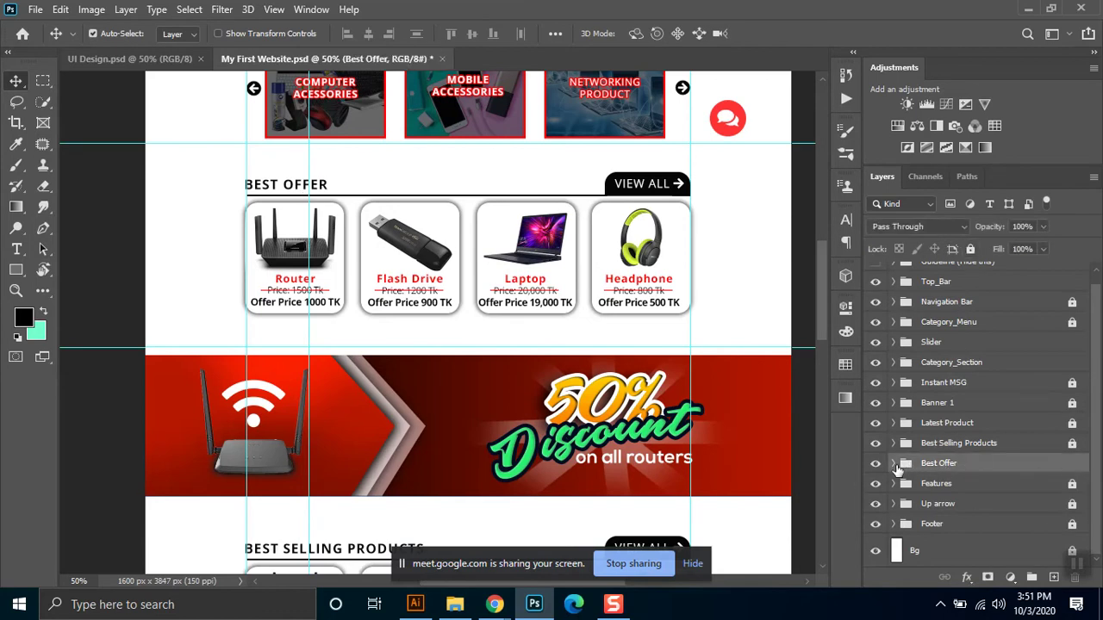
pyautogui.click(893, 464)
pyautogui.scroll(-1, 1034, 475)
pyautogui.scroll(-1, 1035, 476)
# Unlock the nested text groups and Headline layers inside Best Offer, and collapse its Products group
pyautogui.click(1072, 447)
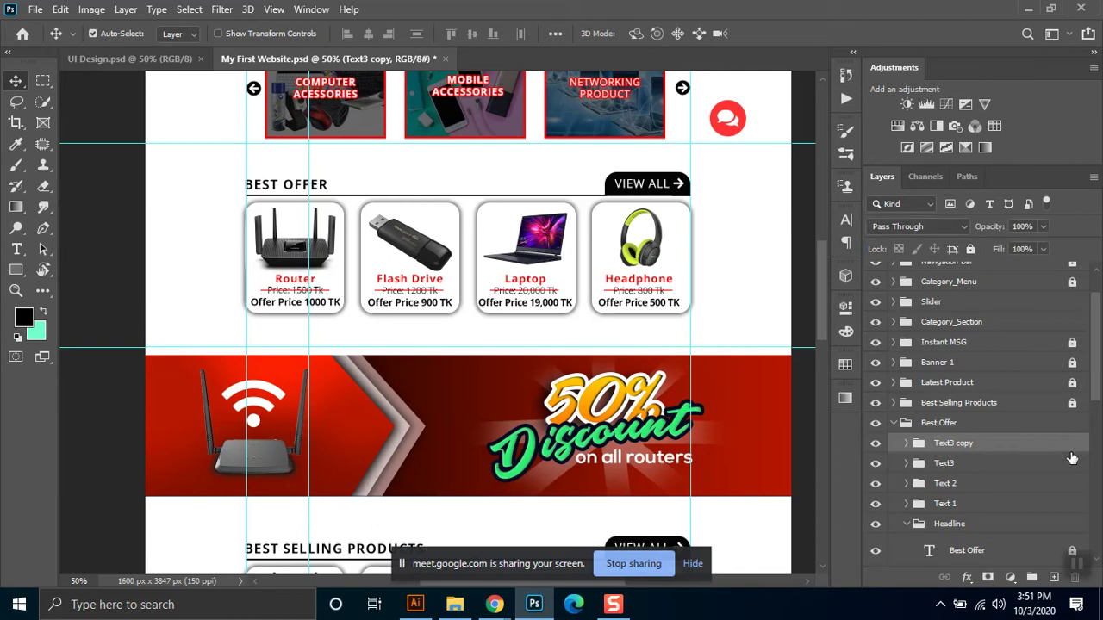
pyautogui.scroll(-2, 1073, 474)
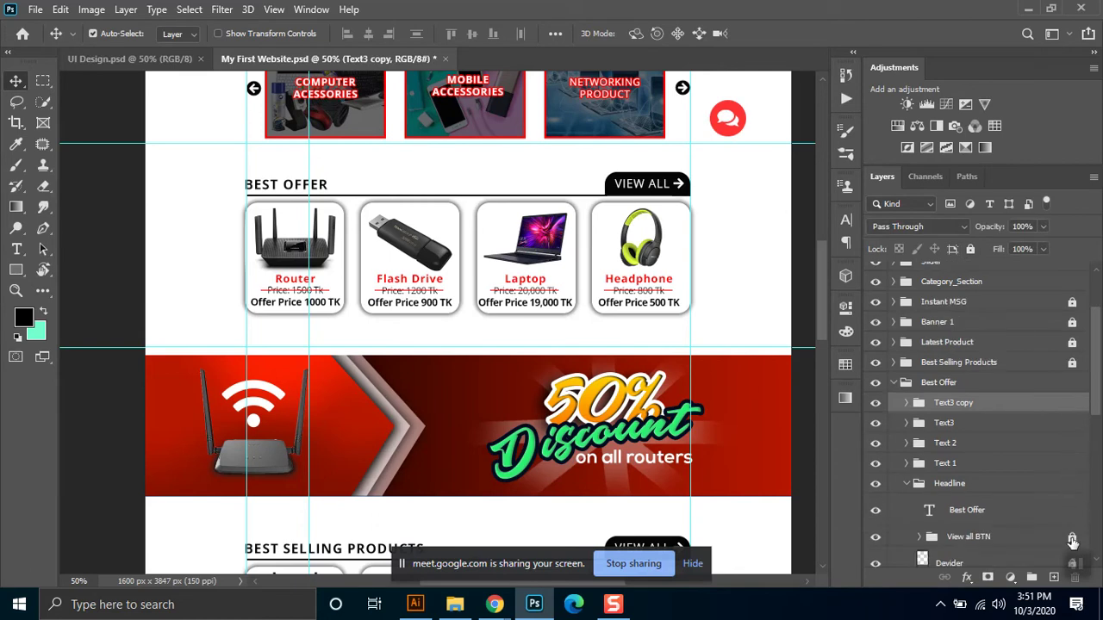
pyautogui.scroll(-3, 1073, 508)
pyautogui.click(1073, 505)
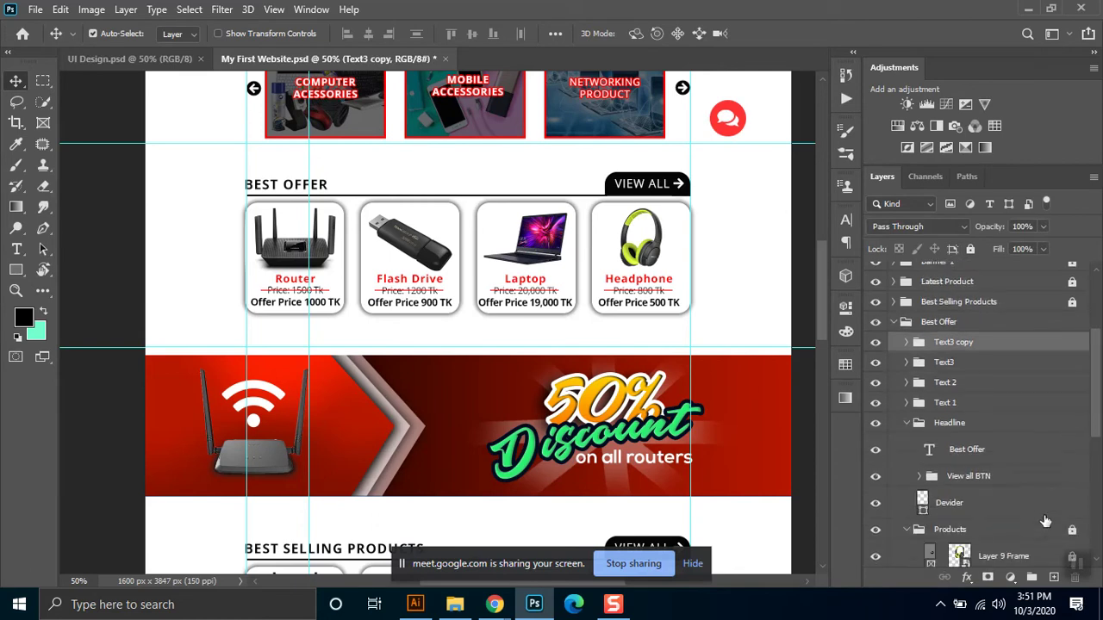
pyautogui.click(905, 529)
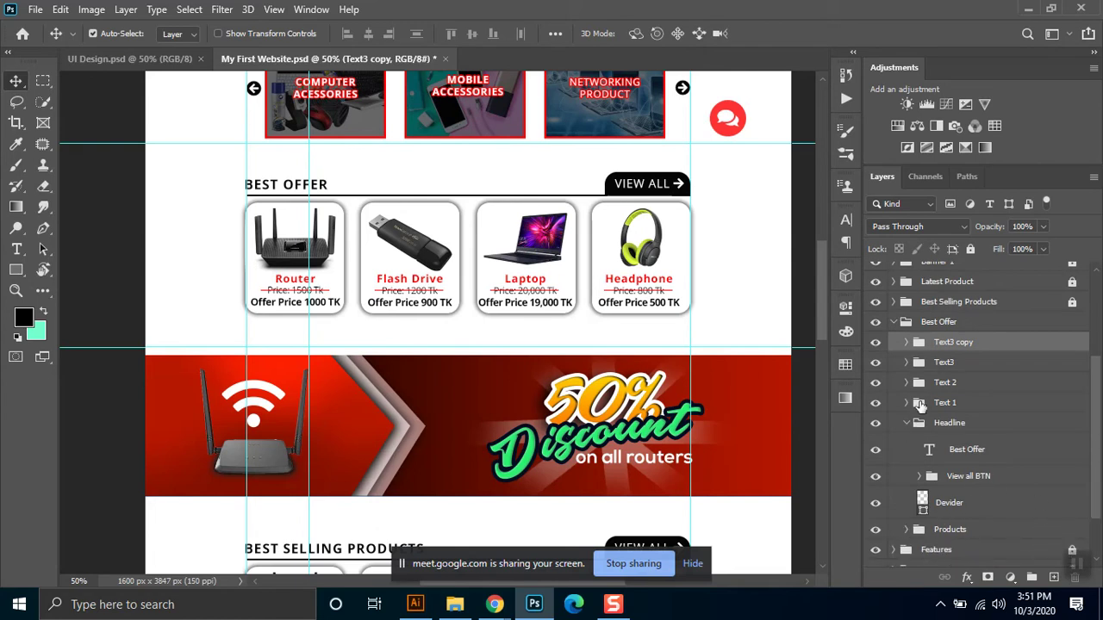
pyautogui.click(305, 185)
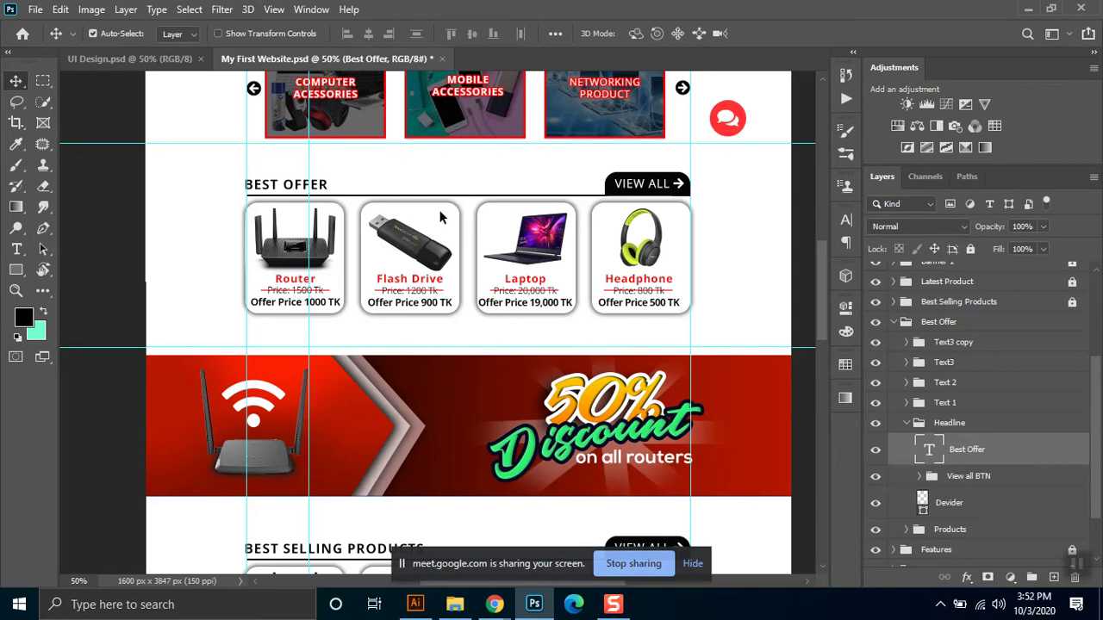
pyautogui.click(468, 233)
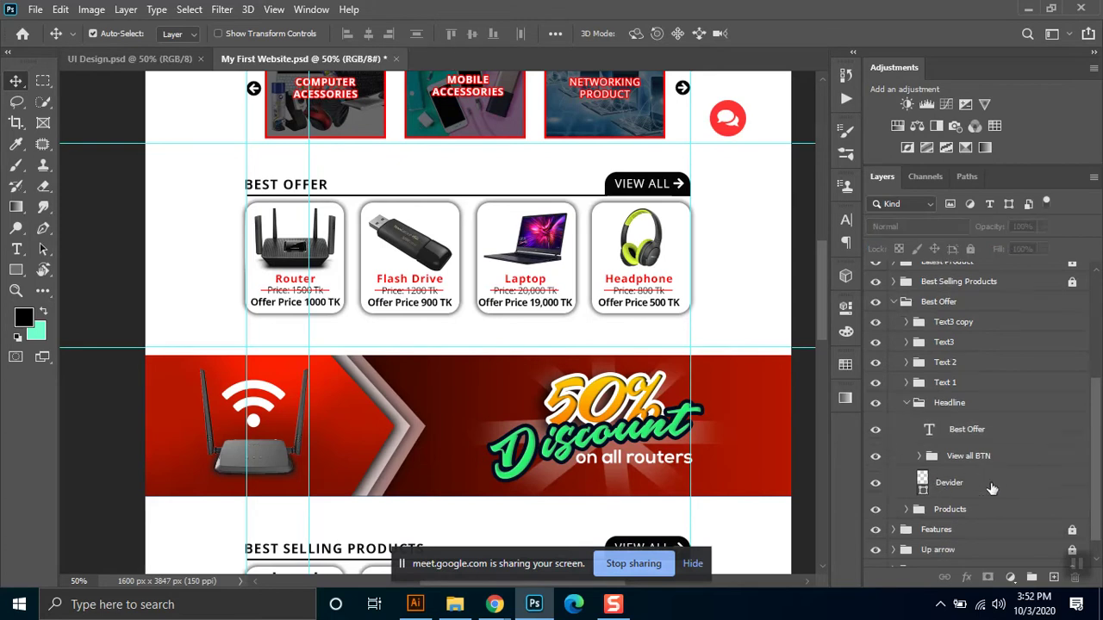
# Unlock the Features, Up arrow and Footer groups, and collapse the Headline group inside Best Offer
pyautogui.scroll(-3, 940, 500)
pyautogui.scroll(4, 883, 358)
pyautogui.scroll(-4, 998, 446)
pyautogui.click(1074, 486)
pyautogui.click(1075, 507)
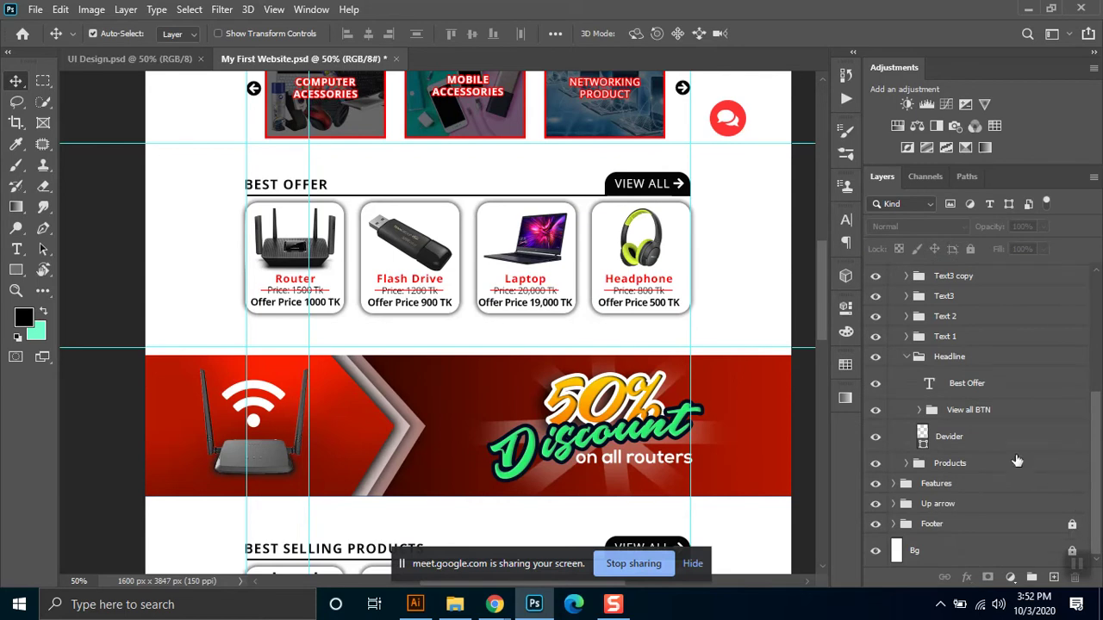
pyautogui.scroll(2, 1017, 461)
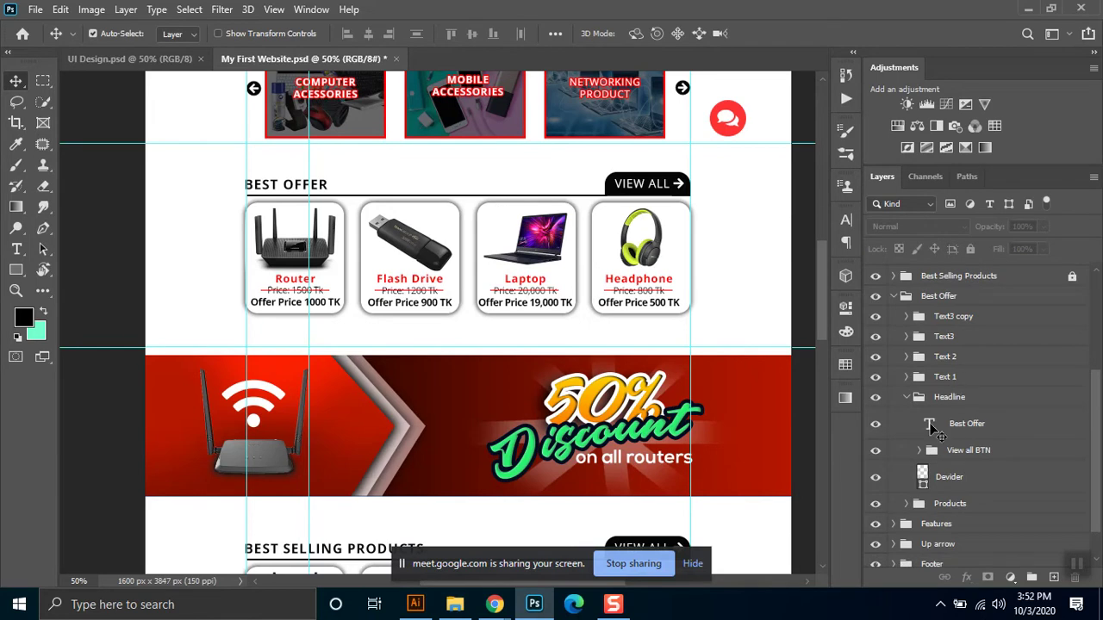
pyautogui.click(909, 398)
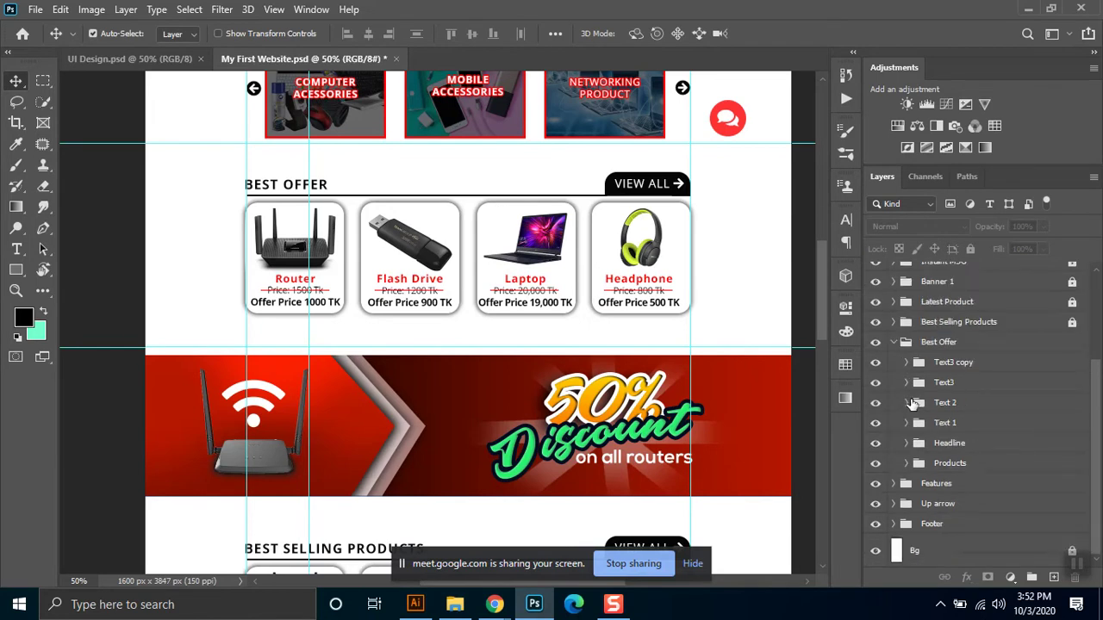
# Expand the Text 1 group and unlock its Cross layer and router price text layer
pyautogui.click(907, 423)
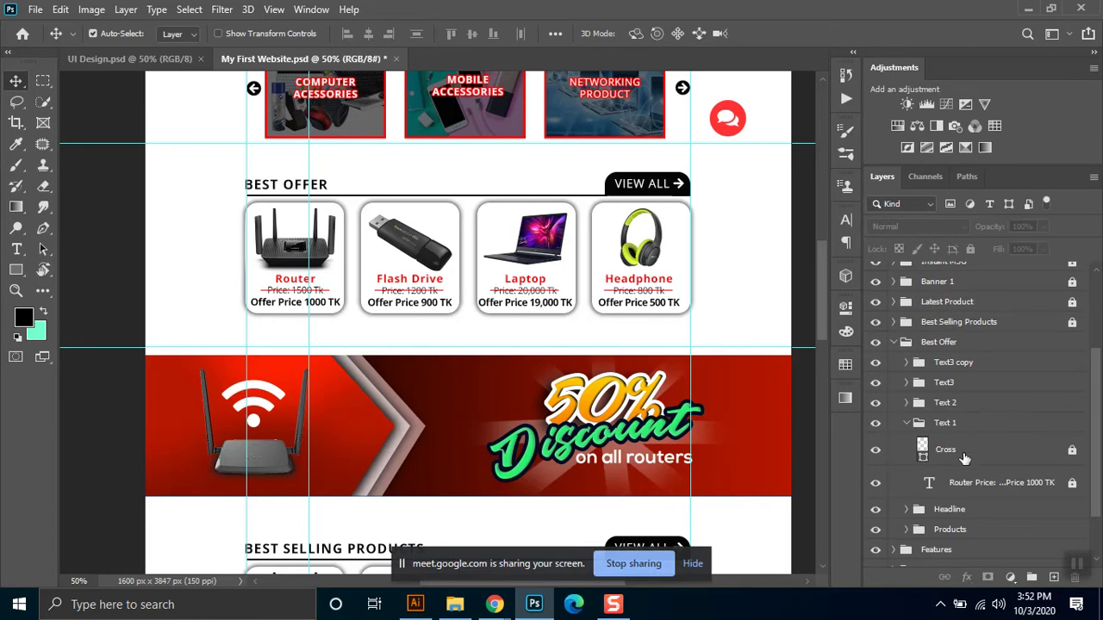
pyautogui.click(945, 454)
pyautogui.click(1072, 451)
pyautogui.click(1072, 483)
# Toggle the Cross layer off and on to identify the strikethrough on the router's old price
pyautogui.click(879, 454)
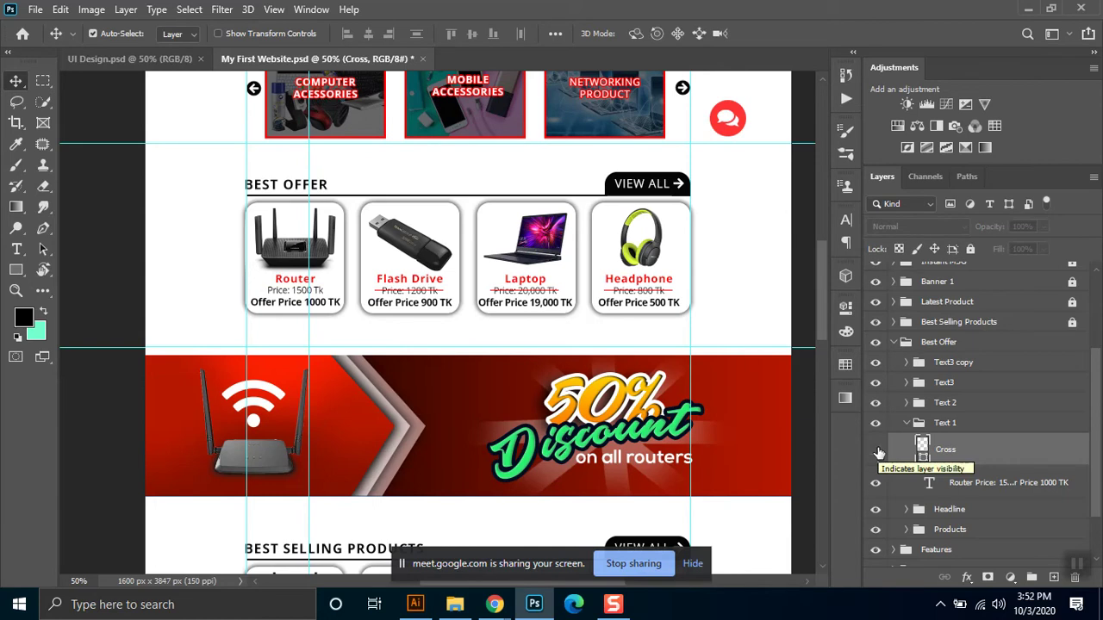
pyautogui.click(879, 454)
pyautogui.click(879, 453)
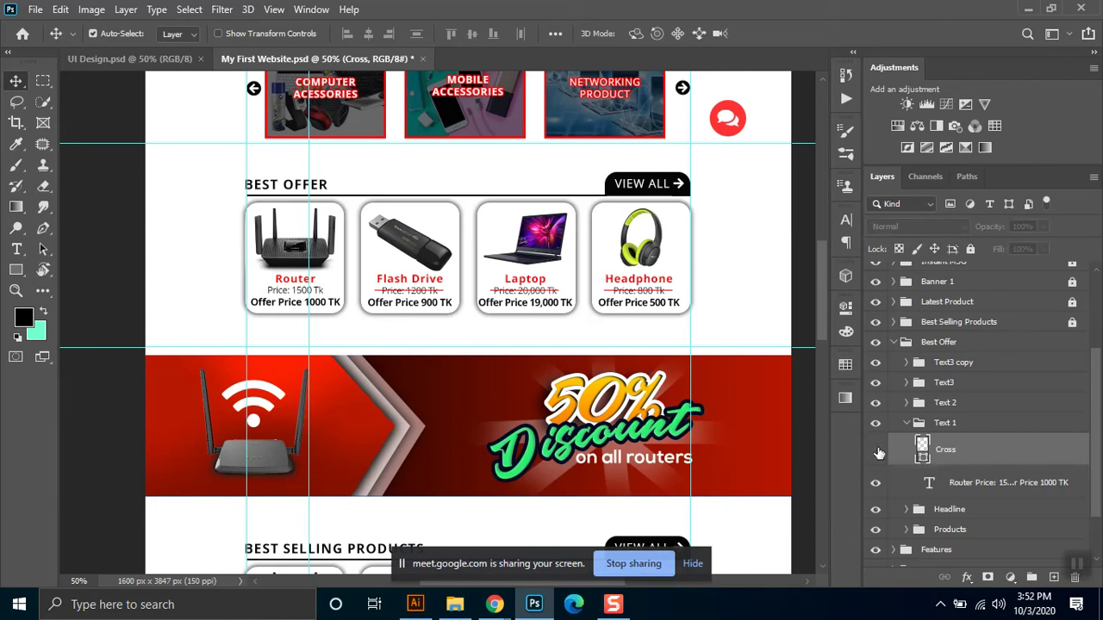
pyautogui.click(878, 453)
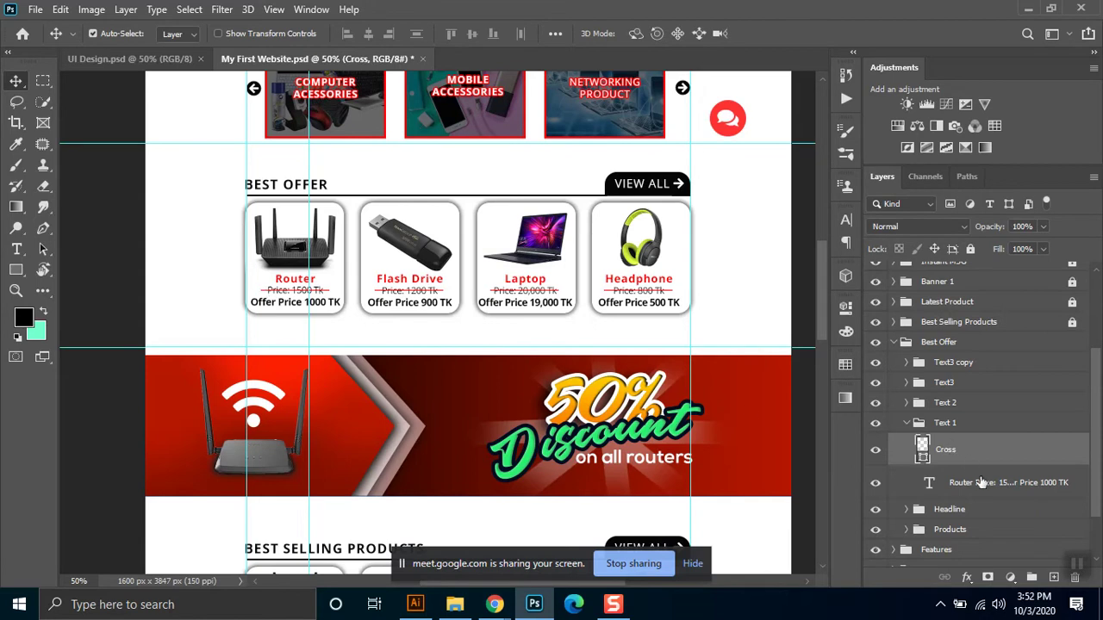
# Expand the Products group and unlock its product picture frames and the four Rectangle 6 card layers
pyautogui.scroll(-1, 982, 482)
pyautogui.scroll(-1, 982, 481)
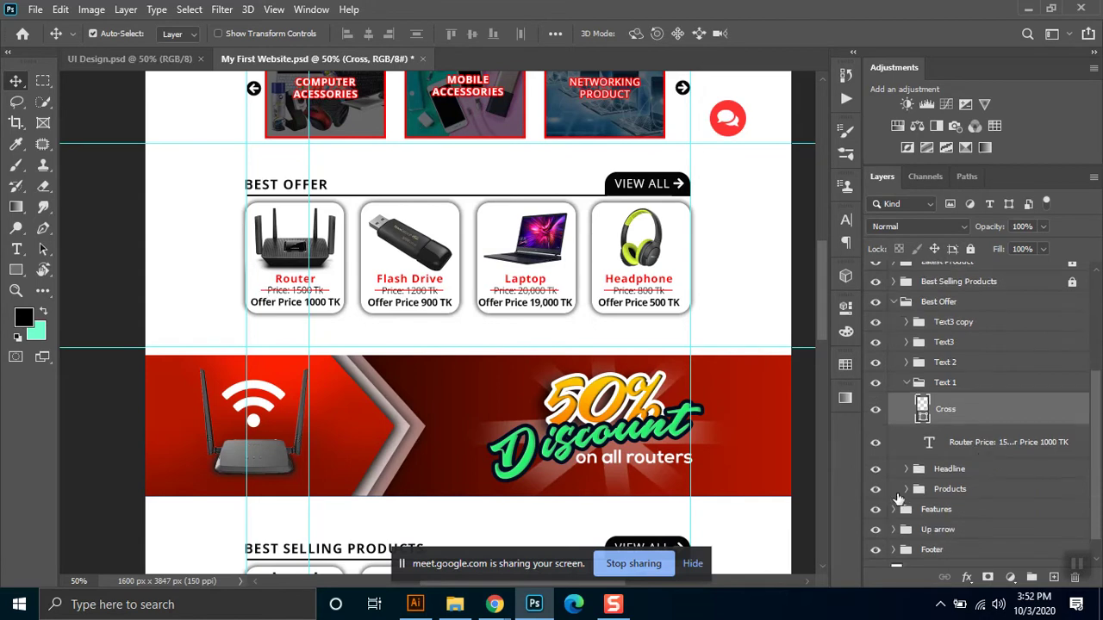
pyautogui.click(906, 489)
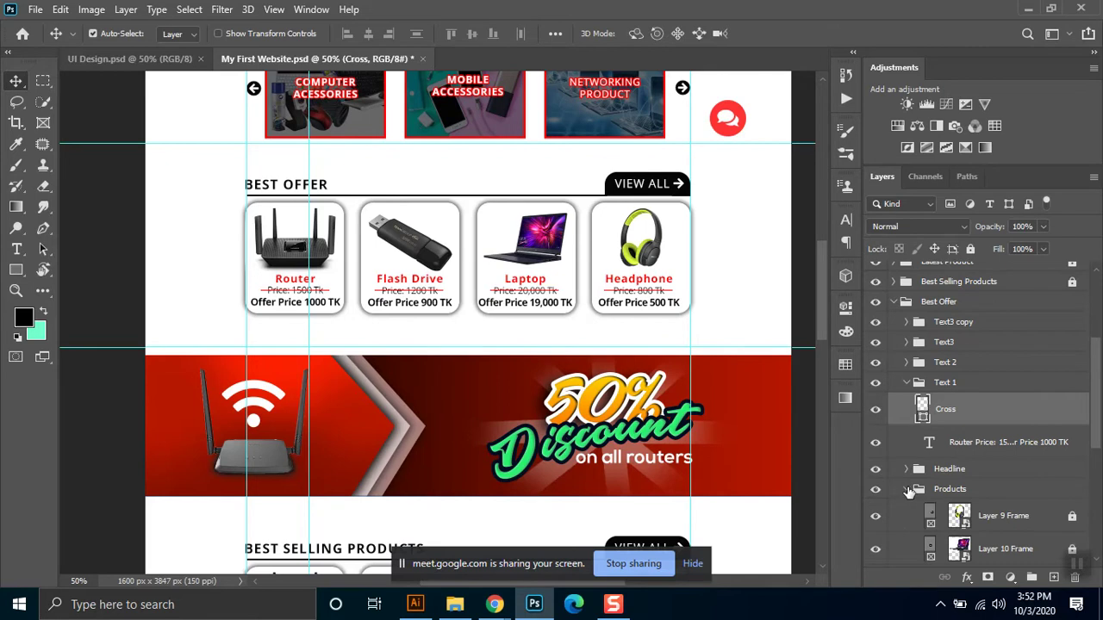
pyautogui.scroll(-8, 978, 487)
pyautogui.scroll(-5, 985, 485)
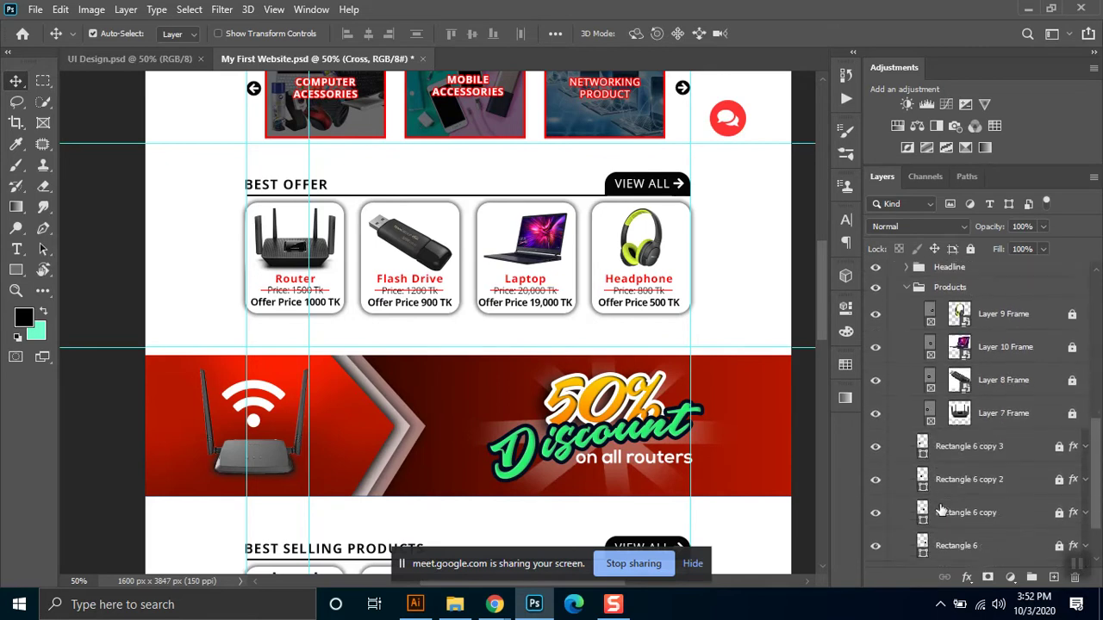
pyautogui.click(1059, 485)
pyautogui.click(1059, 451)
pyautogui.click(1059, 418)
pyautogui.click(1059, 386)
pyautogui.click(1072, 354)
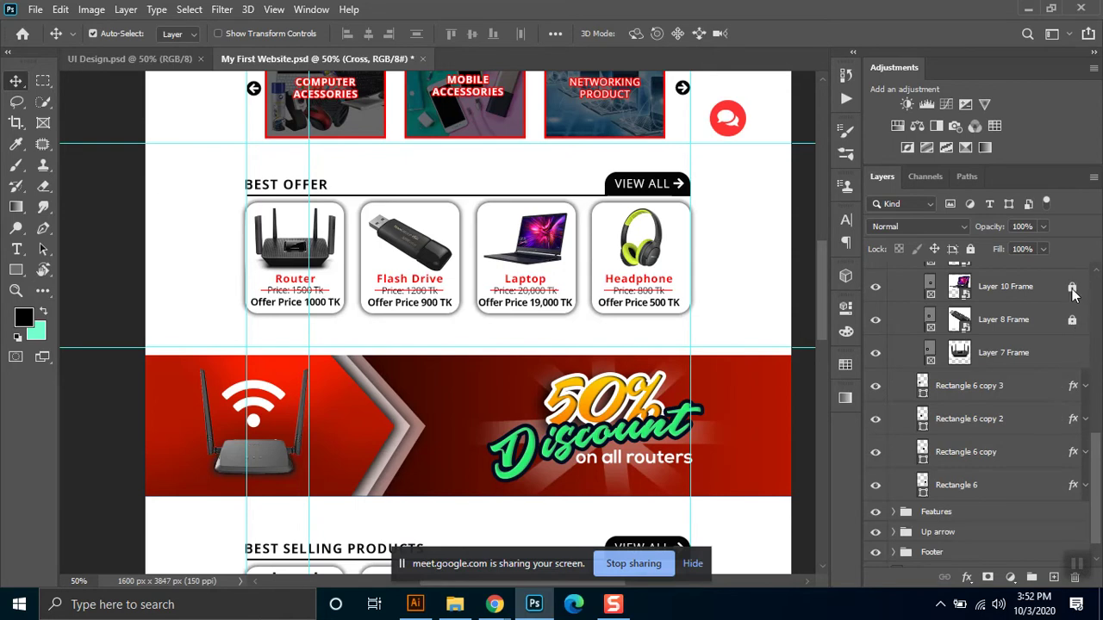
pyautogui.click(1072, 290)
pyautogui.click(1072, 320)
# Toggle Rectangle 6 off and on to find the product card it forms, and select that layer
pyautogui.click(875, 488)
pyautogui.click(876, 487)
pyautogui.click(968, 486)
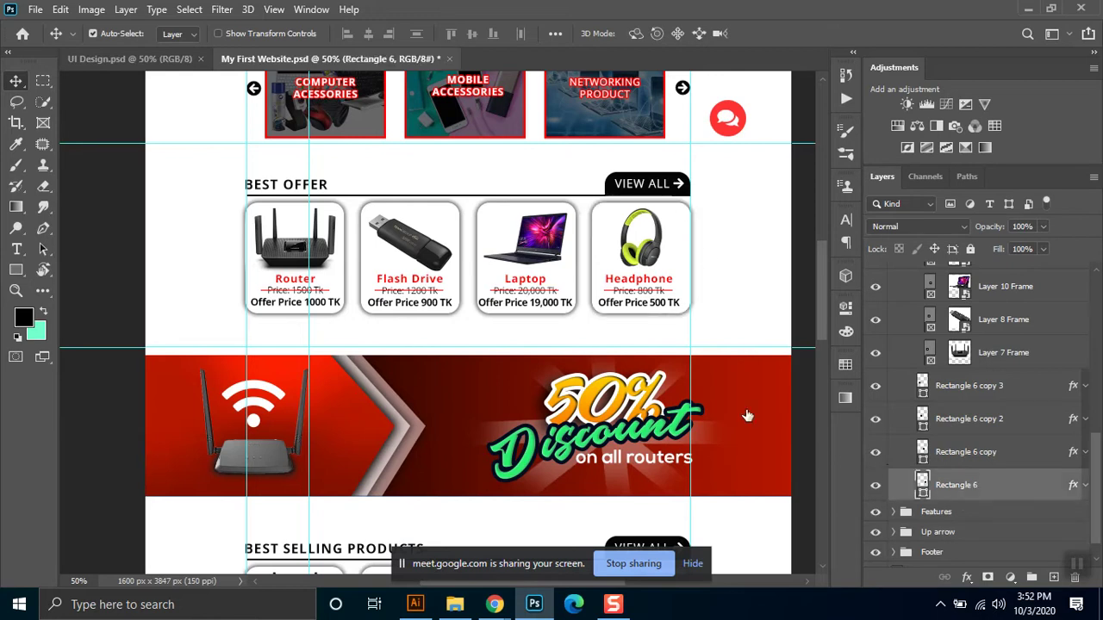
# Check Rectangle 6's size and corner radii in its live shape properties, and expand its layer effects
pyautogui.click(846, 79)
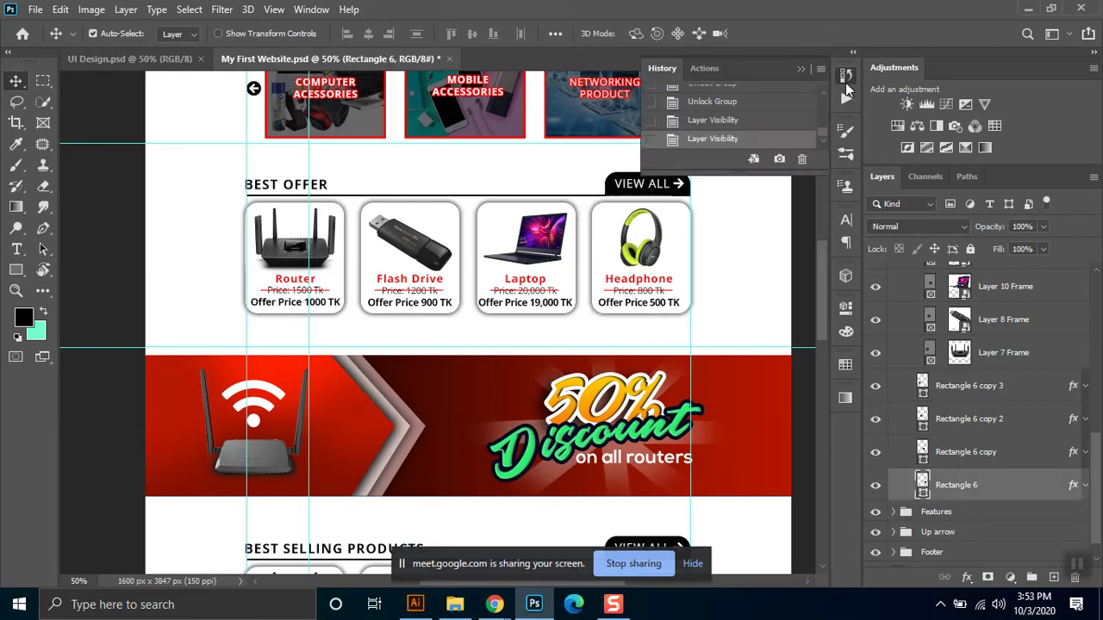
pyautogui.click(847, 77)
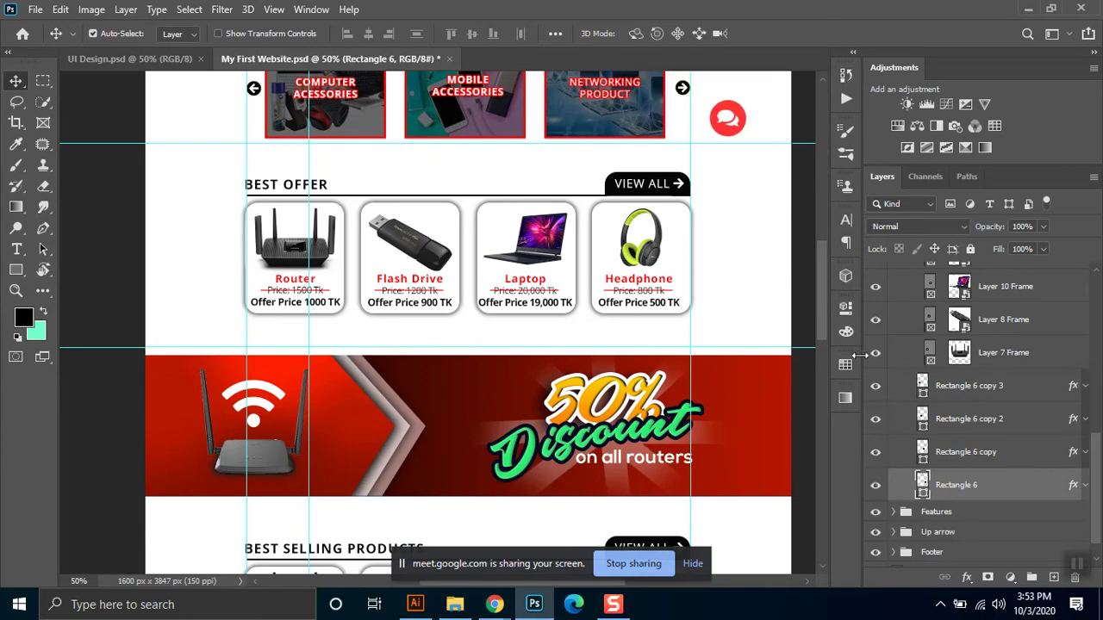
pyautogui.click(845, 307)
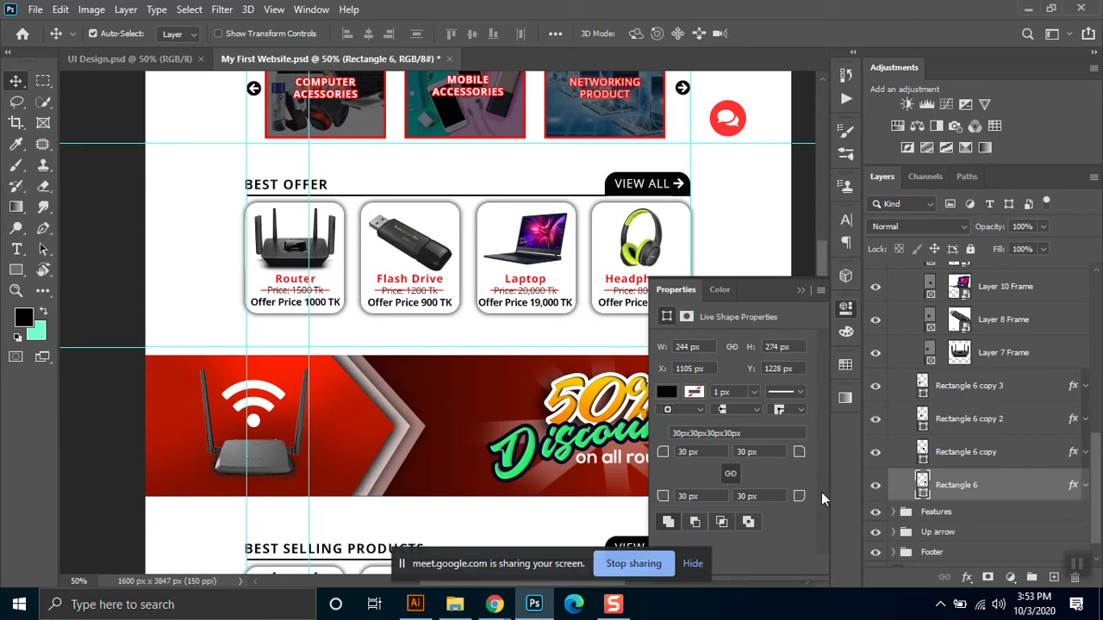
pyautogui.click(801, 291)
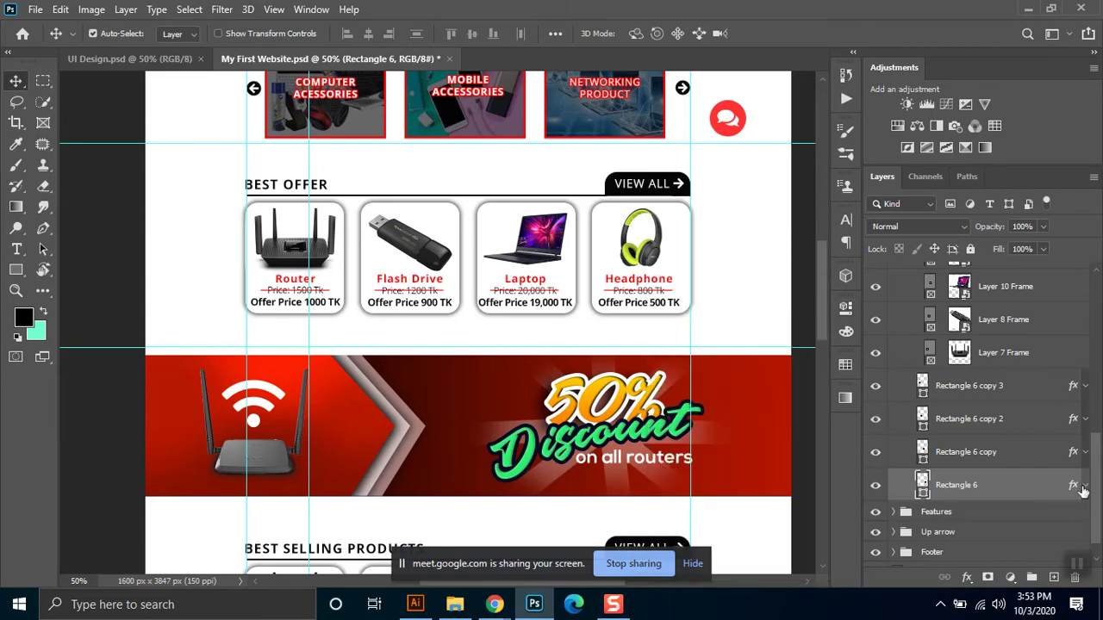
pyautogui.click(1085, 484)
pyautogui.moveTo(1096, 466); pyautogui.dragTo(1089, 498)
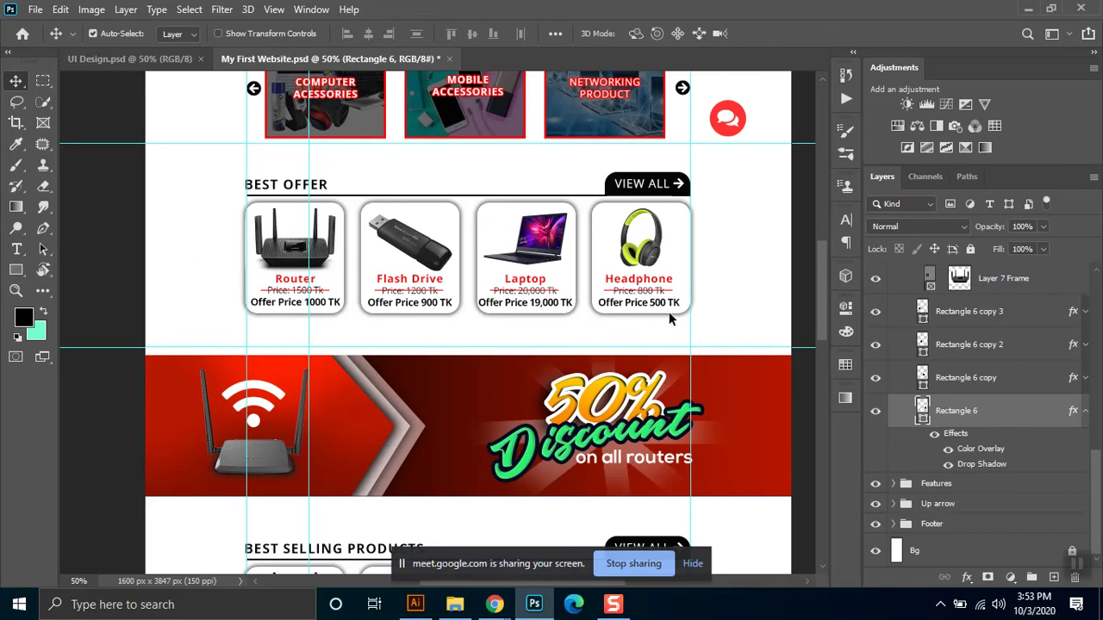
# Examine the page from the router discount banner through Best Selling Products and Latest Products to the feature tiles and footer
pyautogui.moveTo(819, 261); pyautogui.dragTo(819, 283)
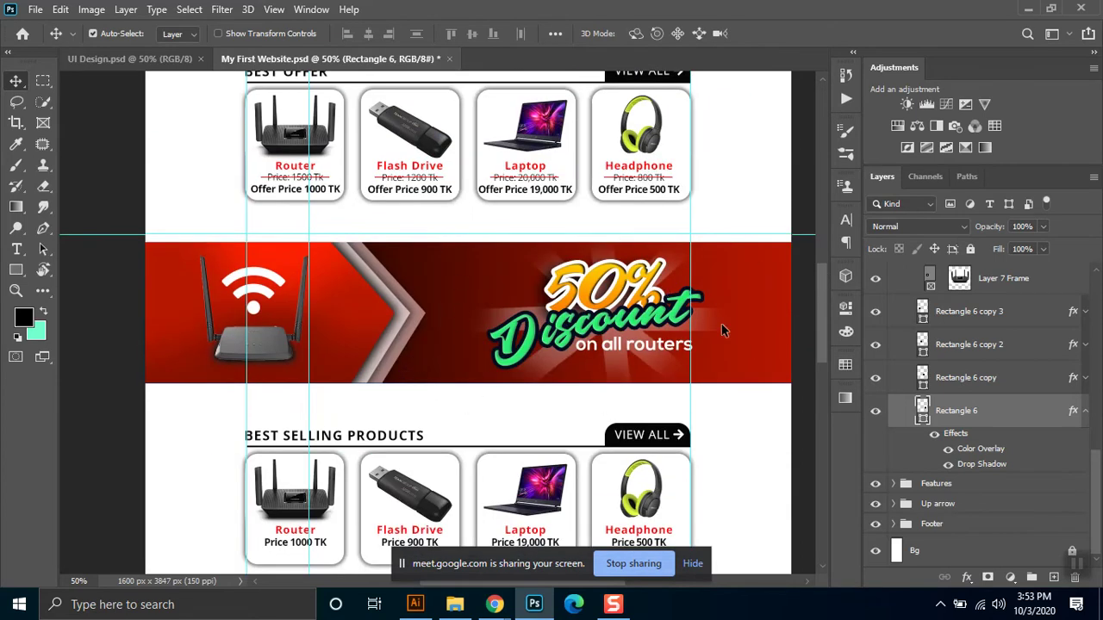
pyautogui.moveTo(826, 278); pyautogui.dragTo(826, 302)
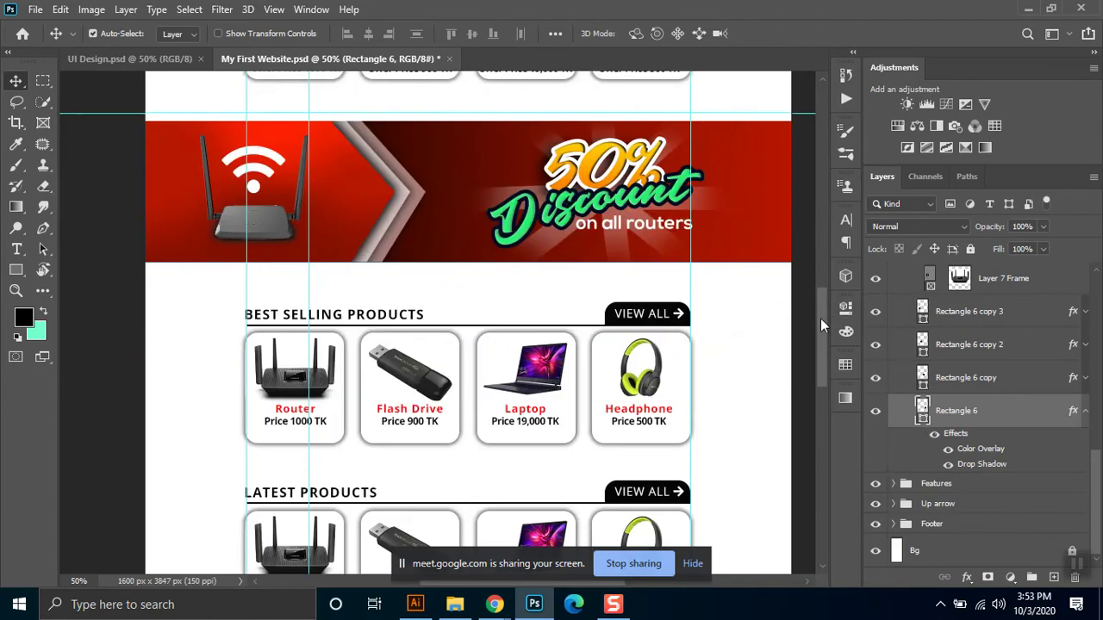
pyautogui.moveTo(820, 318); pyautogui.dragTo(819, 342)
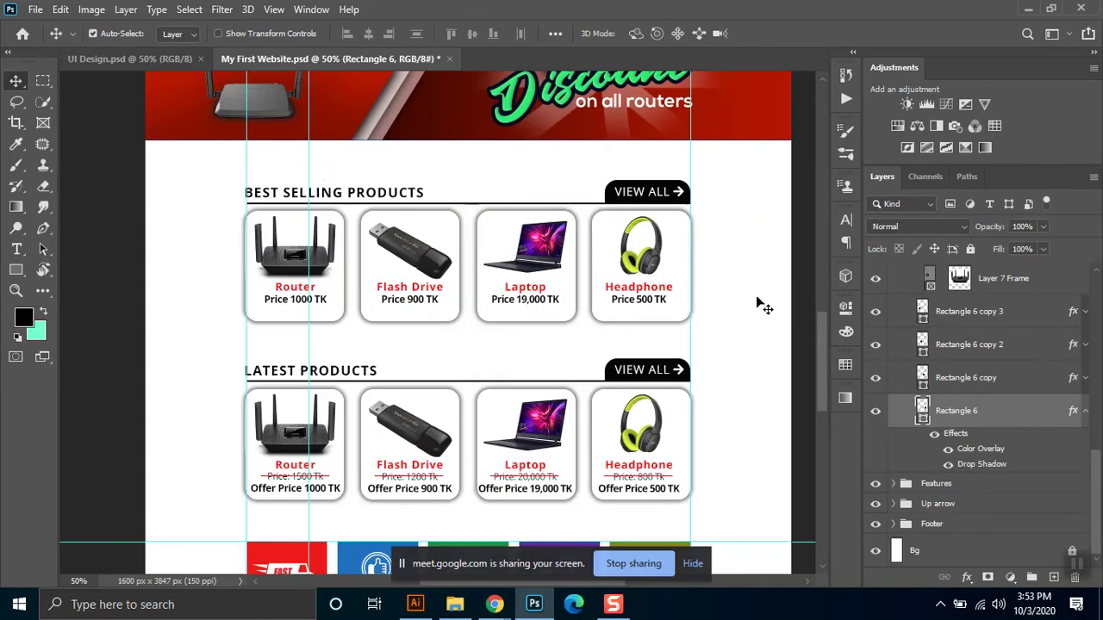
pyautogui.moveTo(823, 339); pyautogui.dragTo(823, 376)
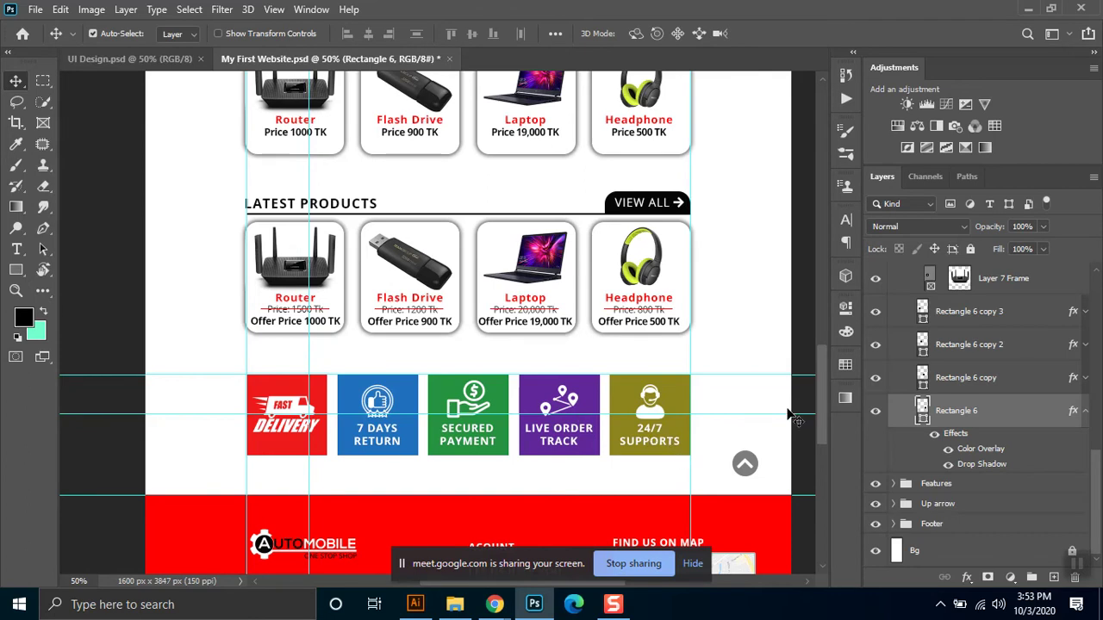
pyautogui.moveTo(825, 374); pyautogui.dragTo(825, 385)
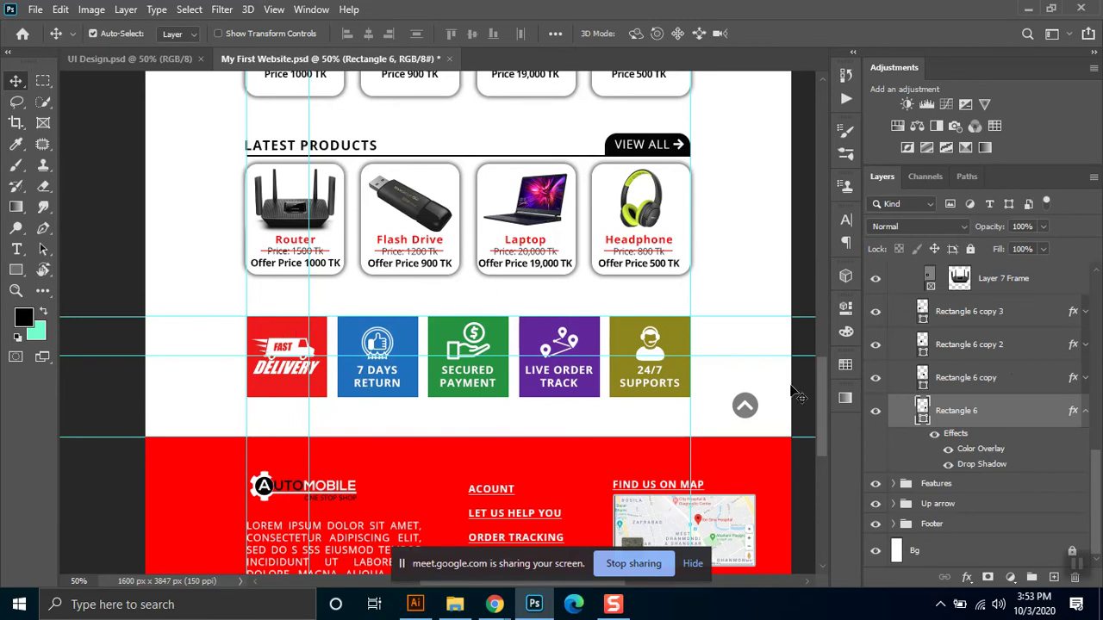
# Return to the top of the page and layer stack, and show the Guideline (Hide this) group
pyautogui.moveTo(821, 398); pyautogui.dragTo(797, 172)
pyautogui.moveTo(1097, 477); pyautogui.dragTo(1083, 267)
pyautogui.click(876, 272)
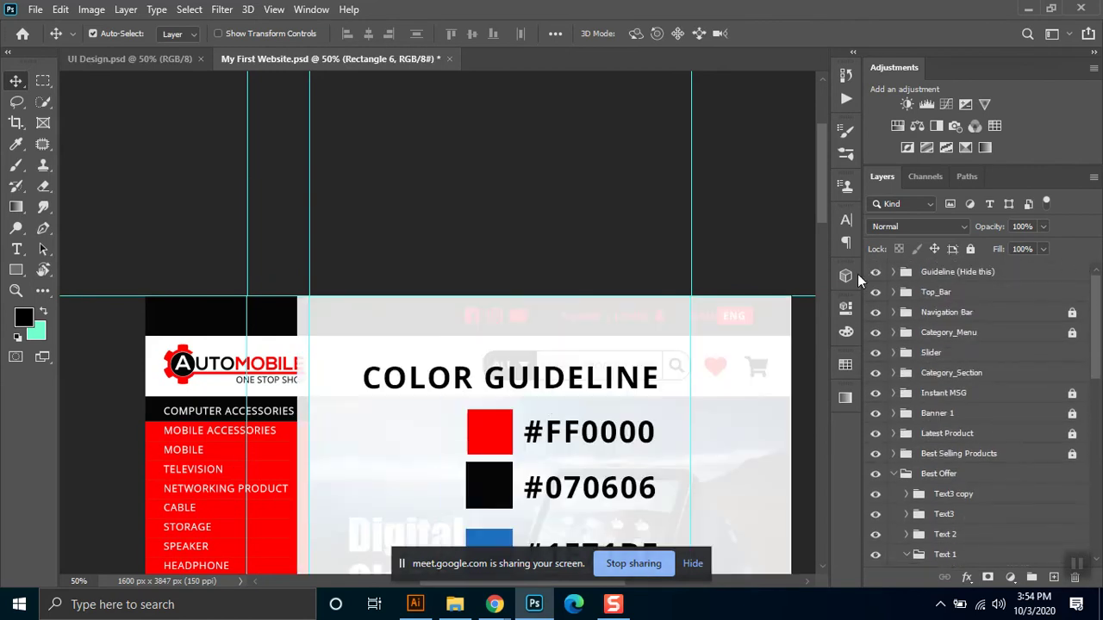
pyautogui.scroll(-1, 567, 454)
pyautogui.scroll(-1, 567, 454)
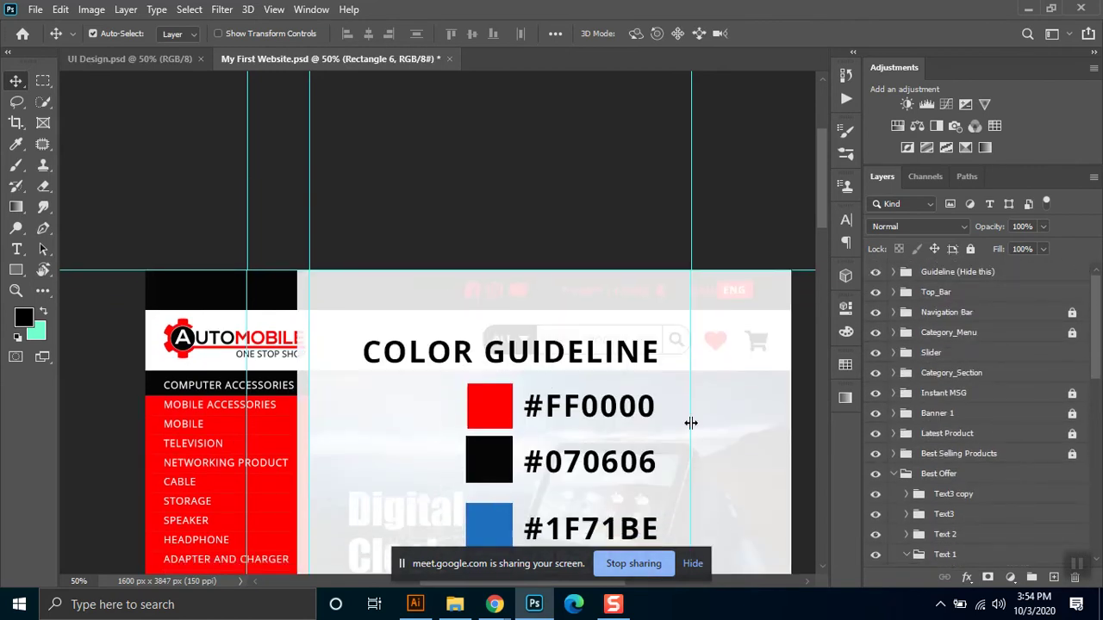
# Compare the feature tiles, footer and product sections with the color and font guidelines at the top of the page
pyautogui.moveTo(825, 185); pyautogui.dragTo(838, 396)
pyautogui.scroll(-3, 841, 413)
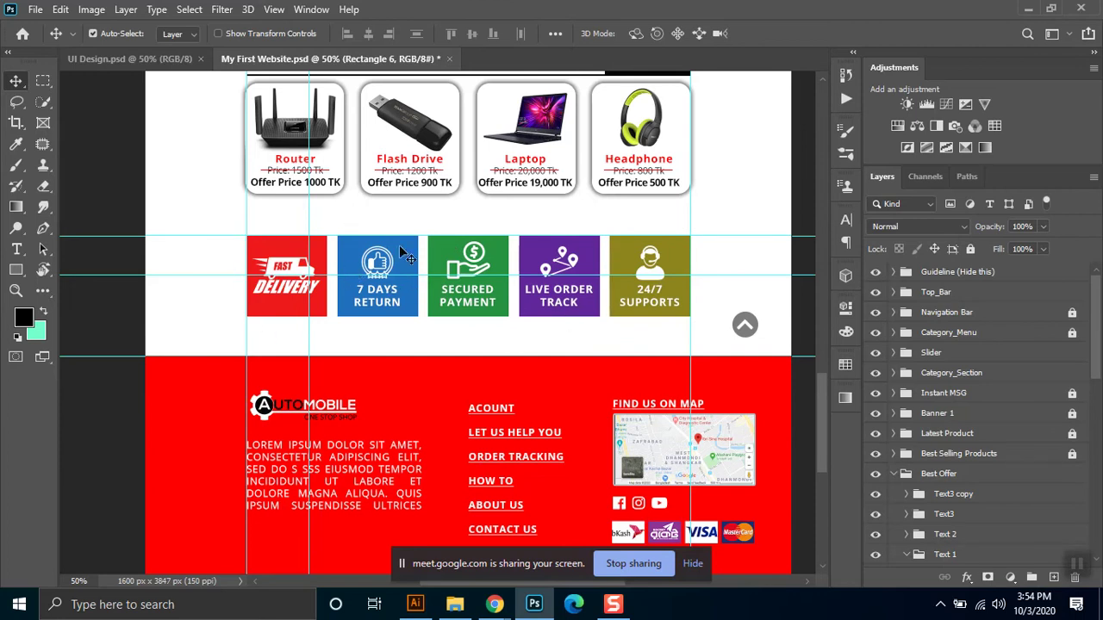
pyautogui.moveTo(823, 410); pyautogui.dragTo(824, 322)
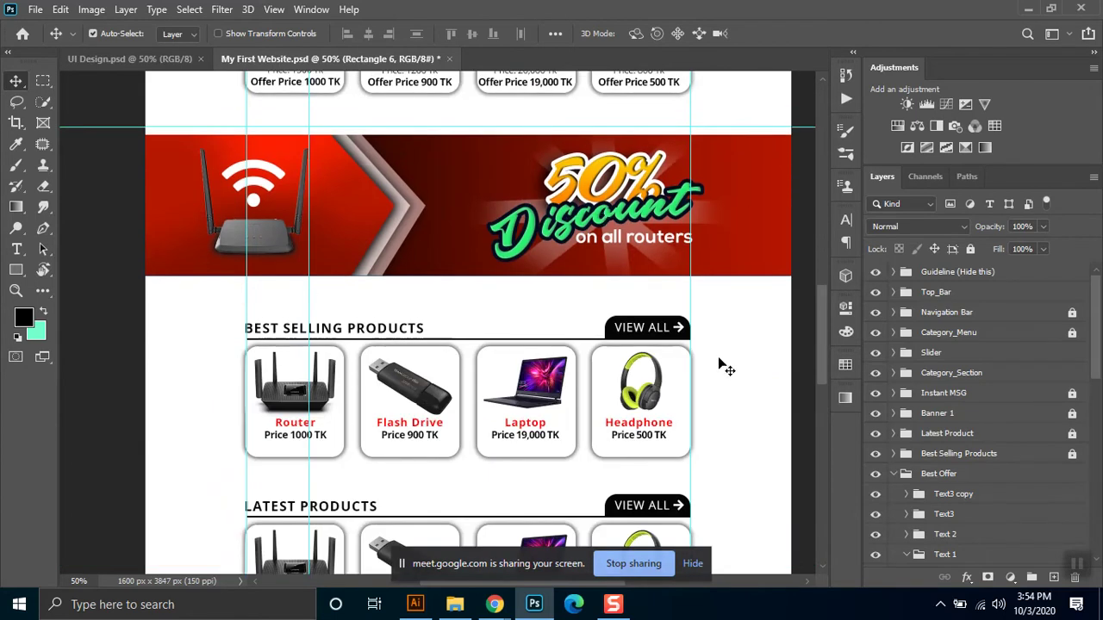
pyautogui.moveTo(825, 317); pyautogui.dragTo(816, 205)
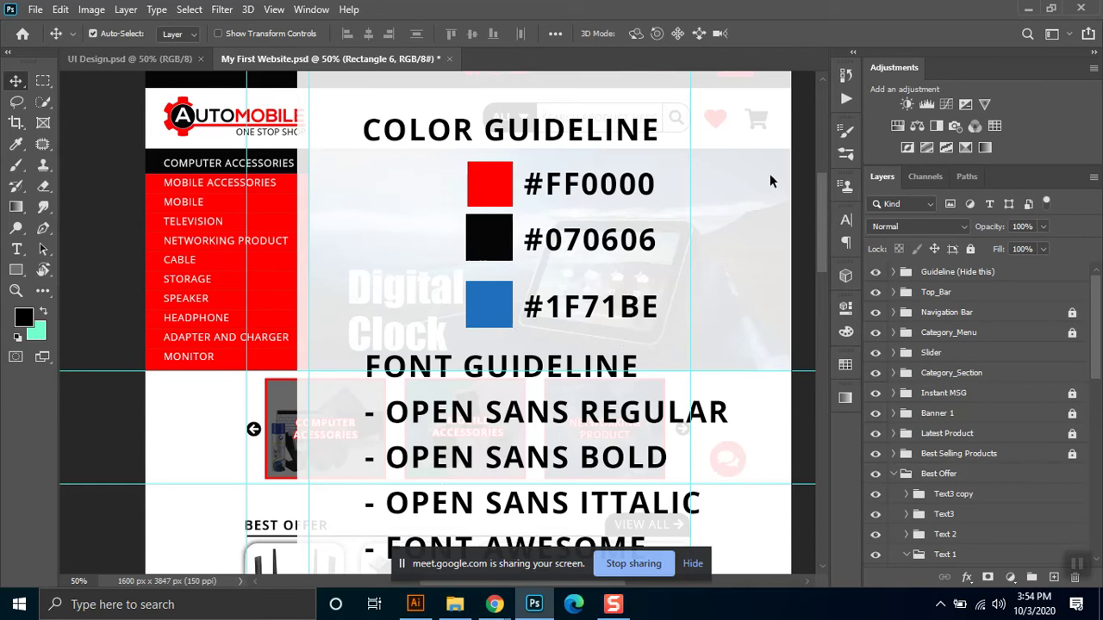
# Hide the Guideline (Hide this) group and look over the footer and feature tiles lower on the page
pyautogui.click(875, 274)
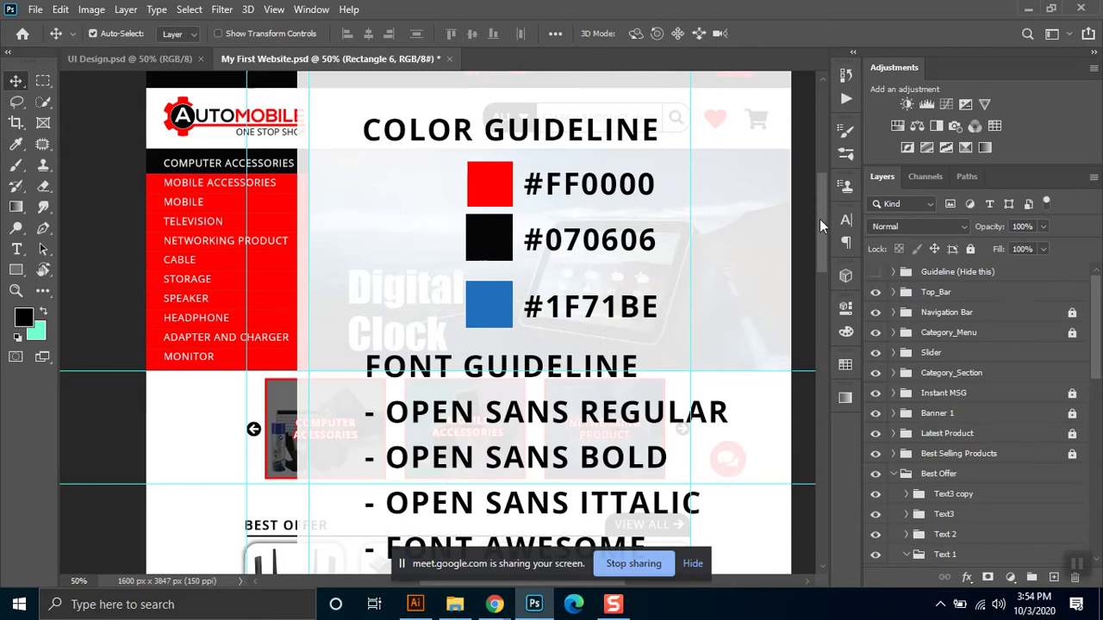
pyautogui.moveTo(819, 247); pyautogui.dragTo(827, 466)
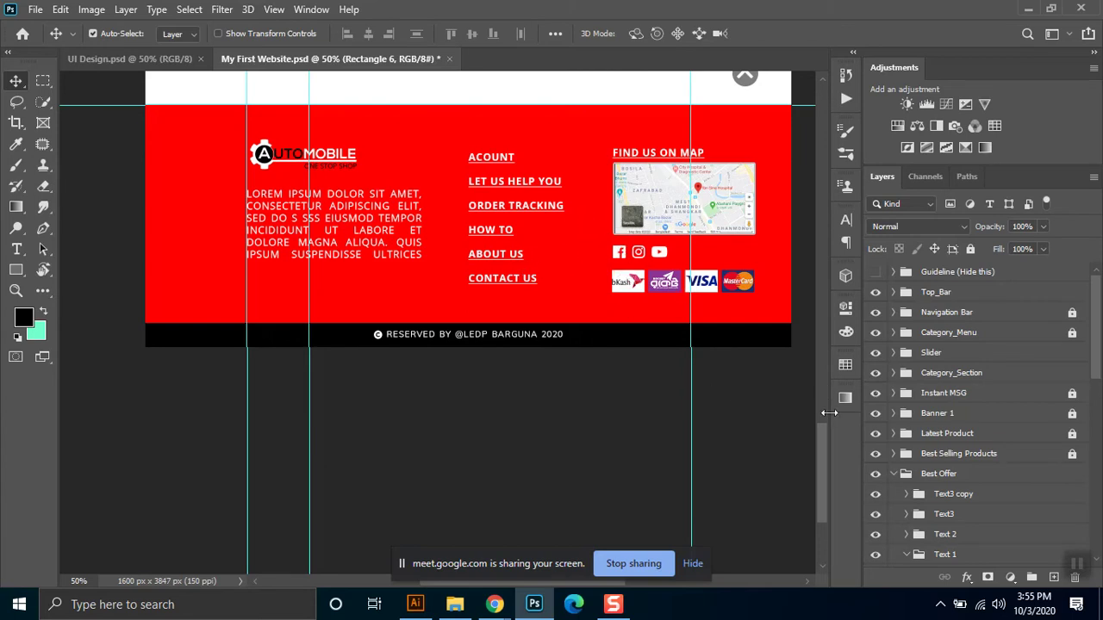
pyautogui.moveTo(821, 438)
pyautogui.mouseDown()
pyautogui.moveTo(813, 373)
pyautogui.moveTo(809, 392)
pyautogui.moveTo(828, 359)
pyautogui.moveTo(824, 310)
pyautogui.moveTo(830, 424)
pyautogui.mouseUp()
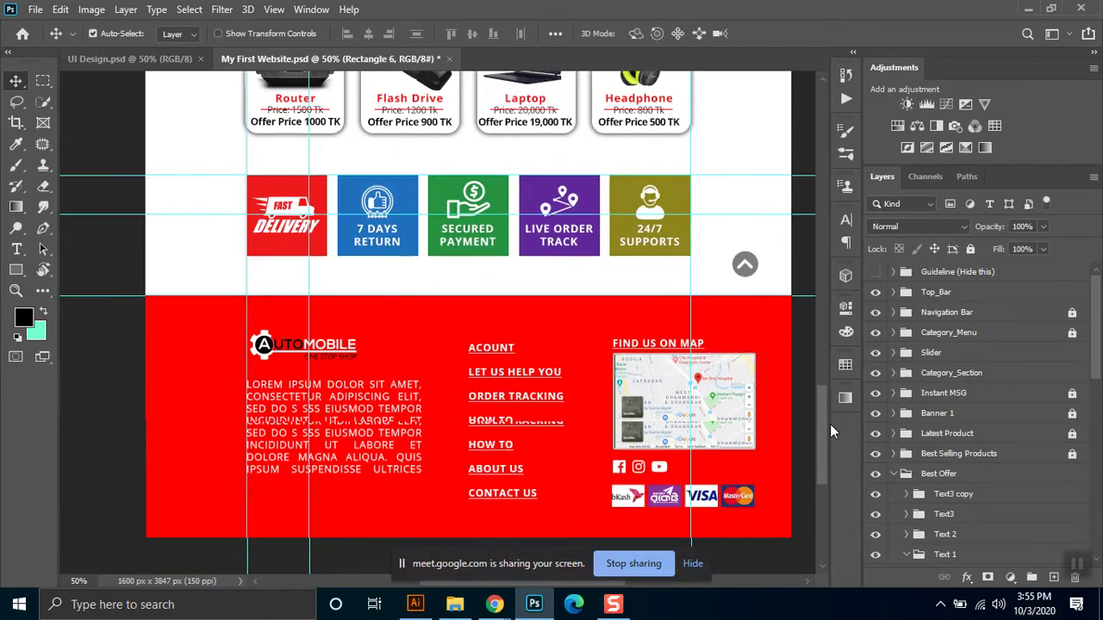
# Close the UI Design.psd and My First Website.psd documents, answering the save prompt
pyautogui.click(415, 604)
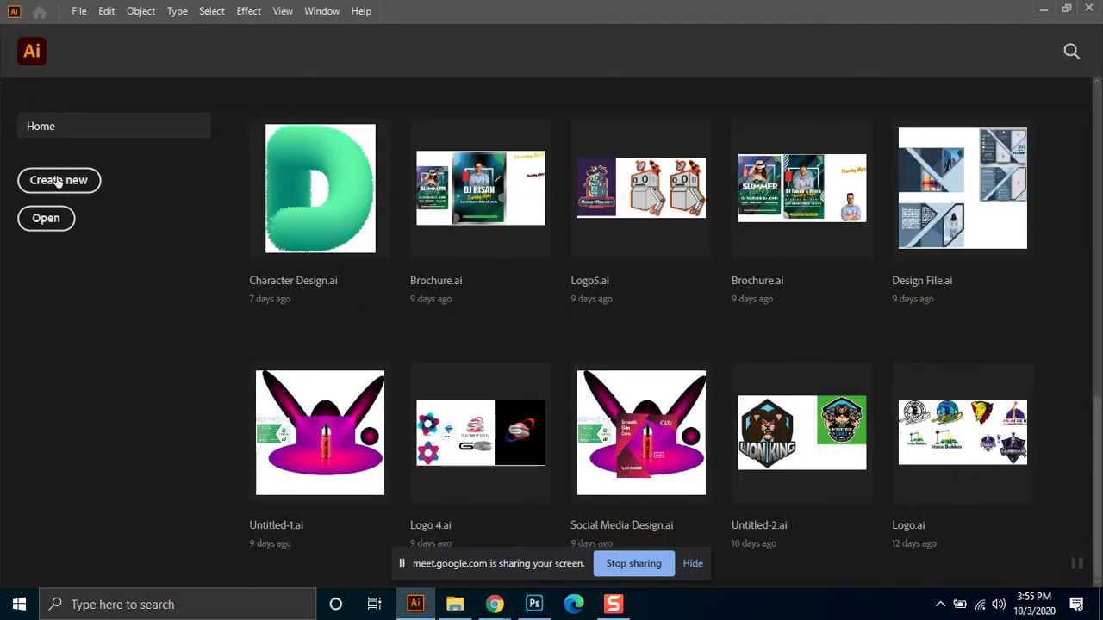
pyautogui.click(535, 604)
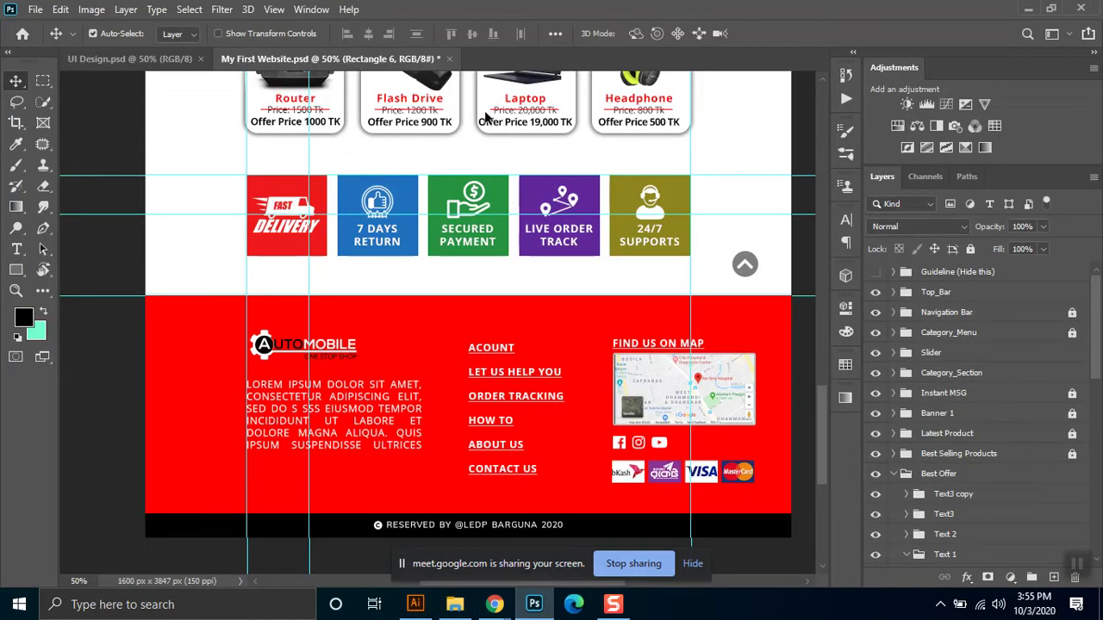
pyautogui.click(200, 59)
pyautogui.click(296, 59)
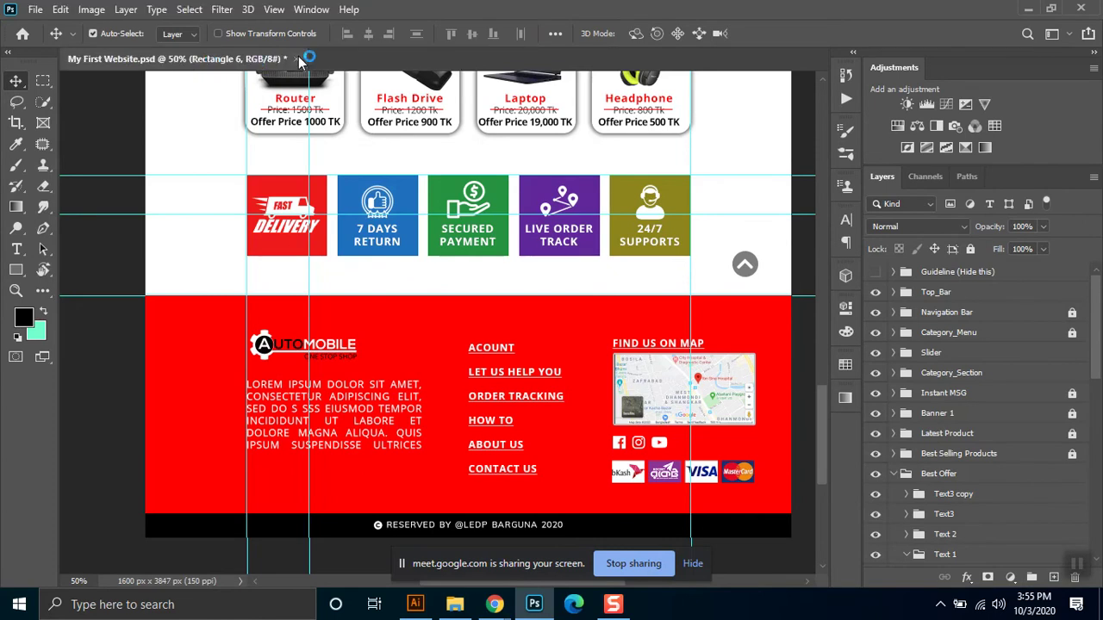
pyautogui.click(546, 235)
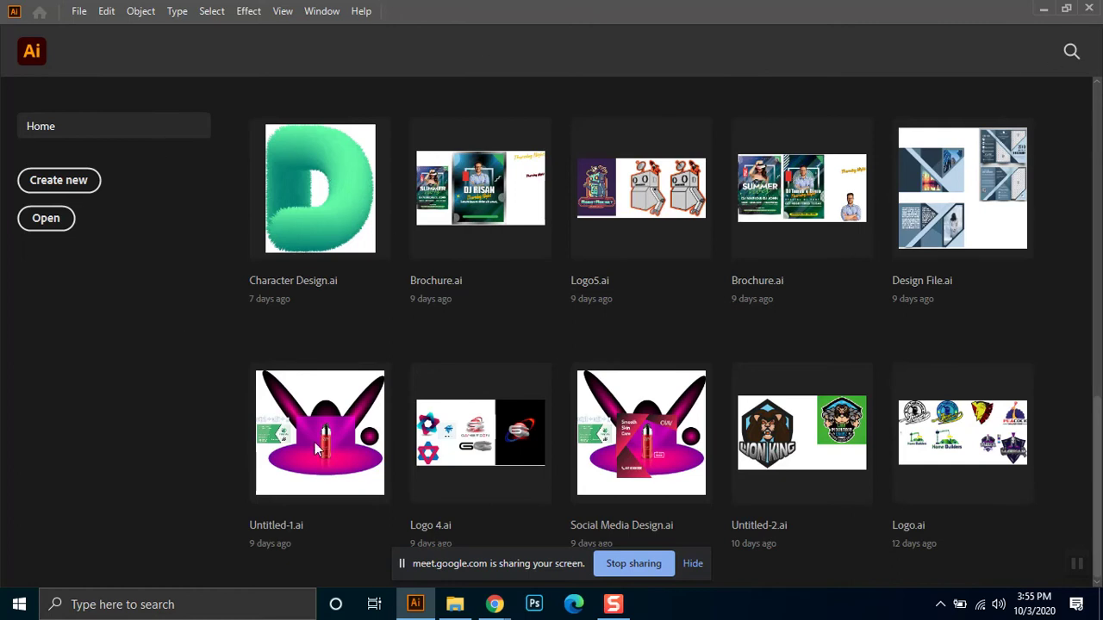
# Create a new 1500 x 1500 px document in Illustrator from the recent custom preset
pyautogui.hotkey('ctrl', 'n')
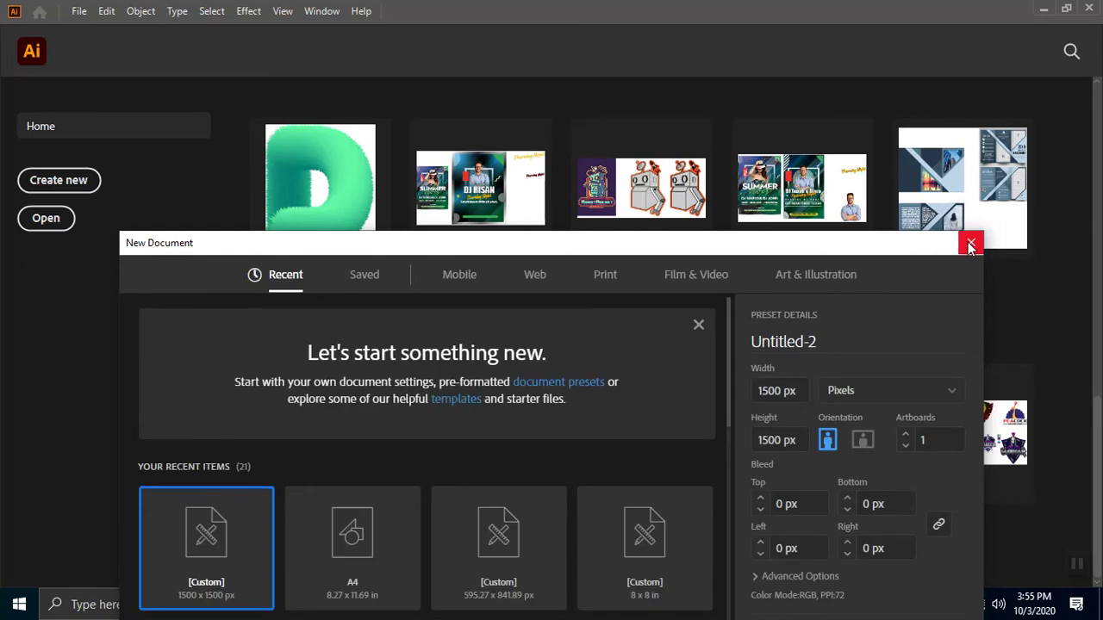
pyautogui.click(970, 245)
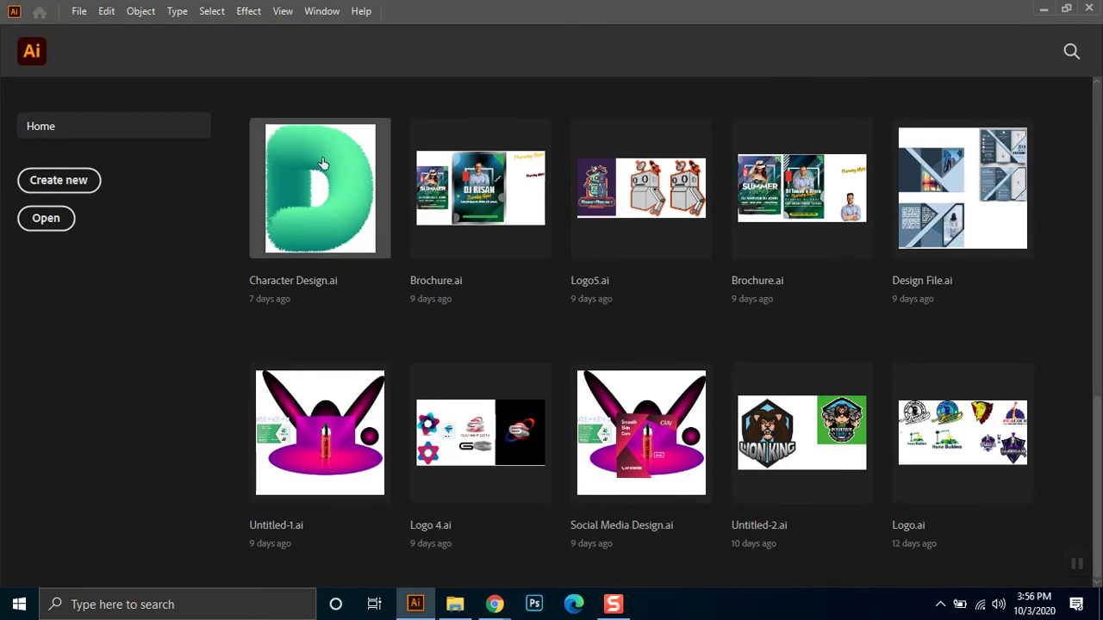
pyautogui.hotkey('ctrl', 'n')
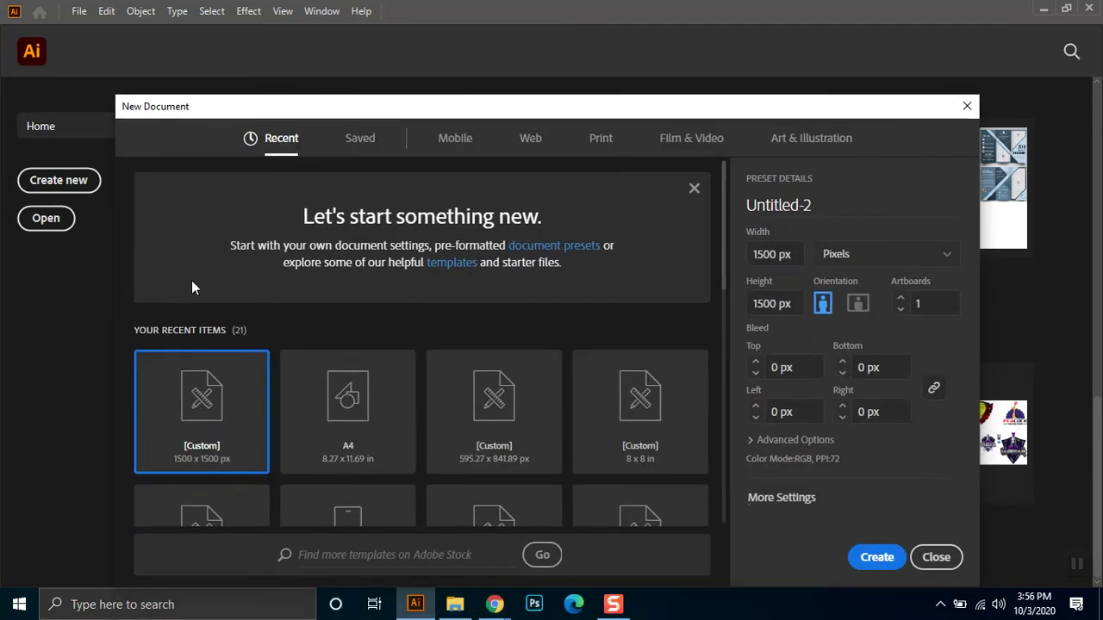
pyautogui.press('Escape')
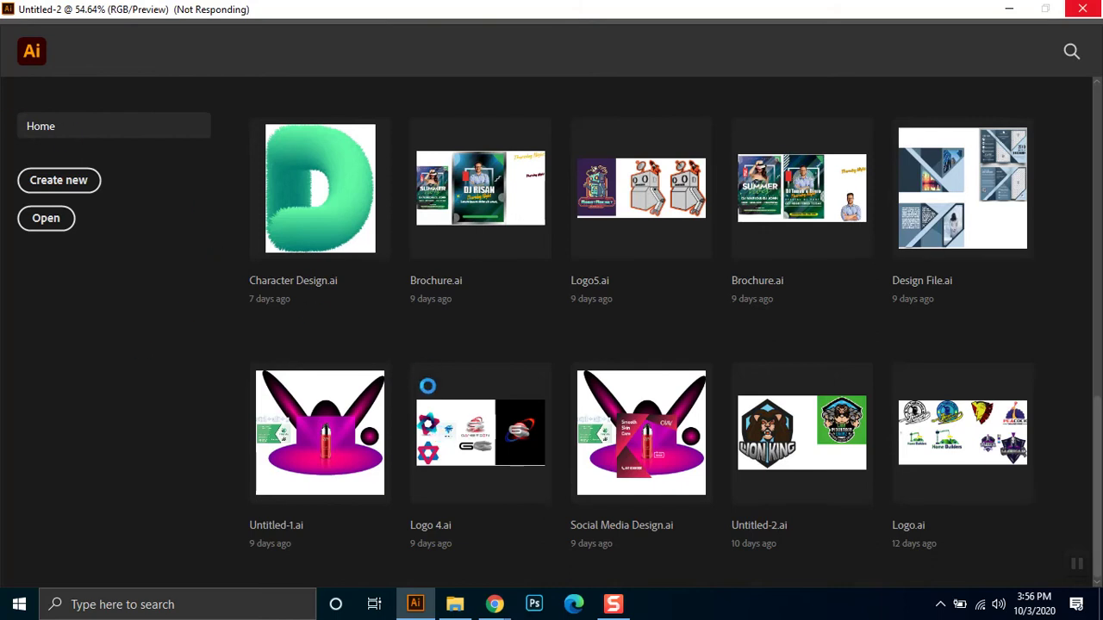
pyautogui.click(941, 606)
pyautogui.click(938, 608)
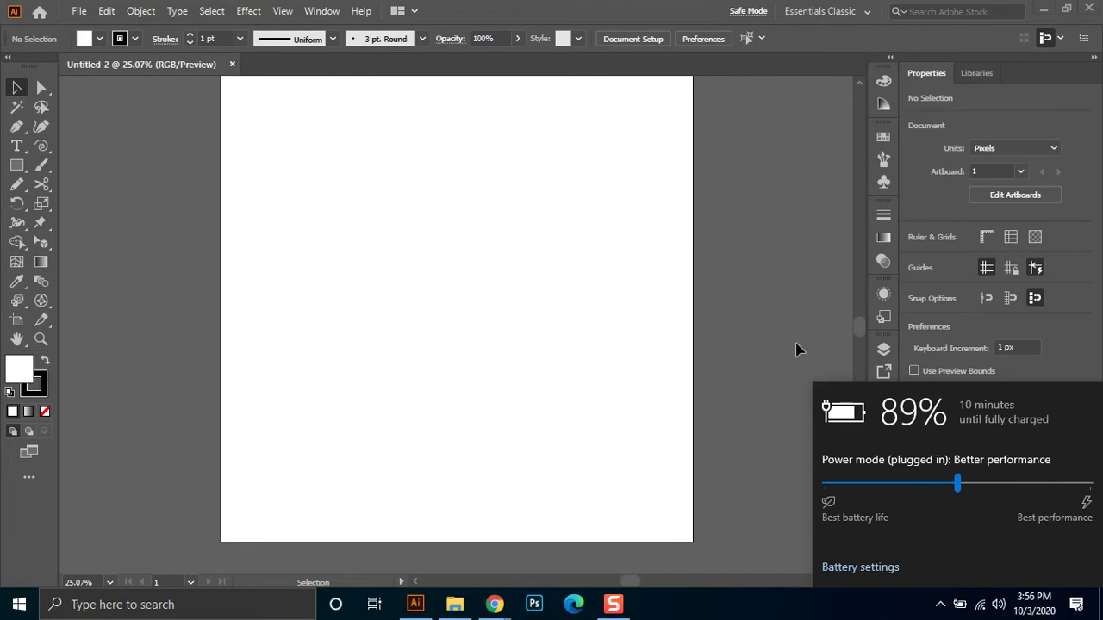
pyautogui.click(797, 347)
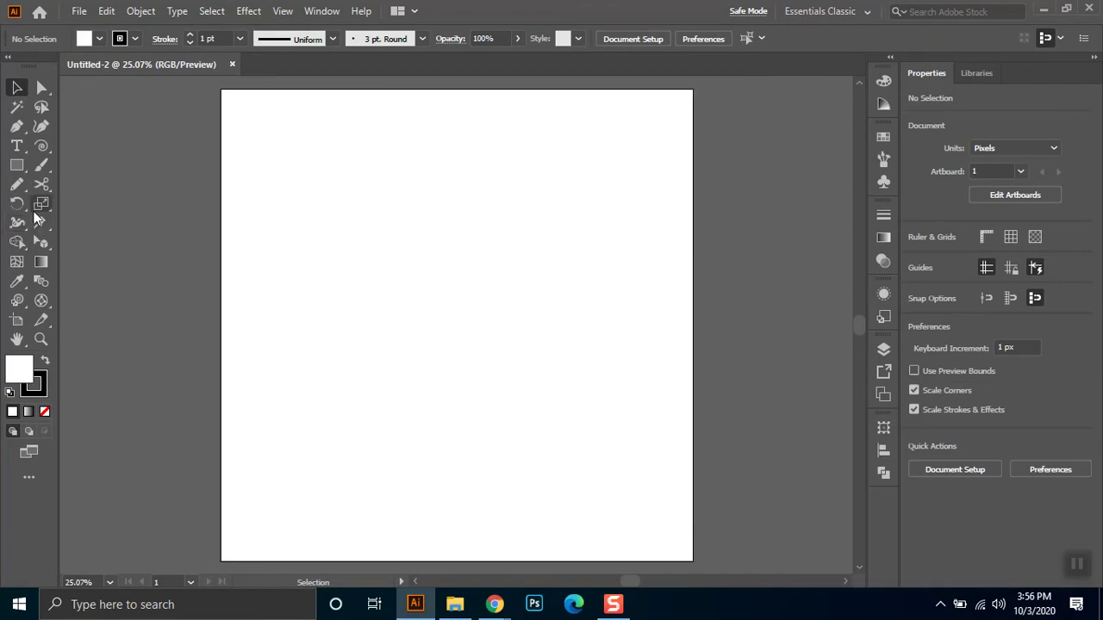
pyautogui.click(16, 146)
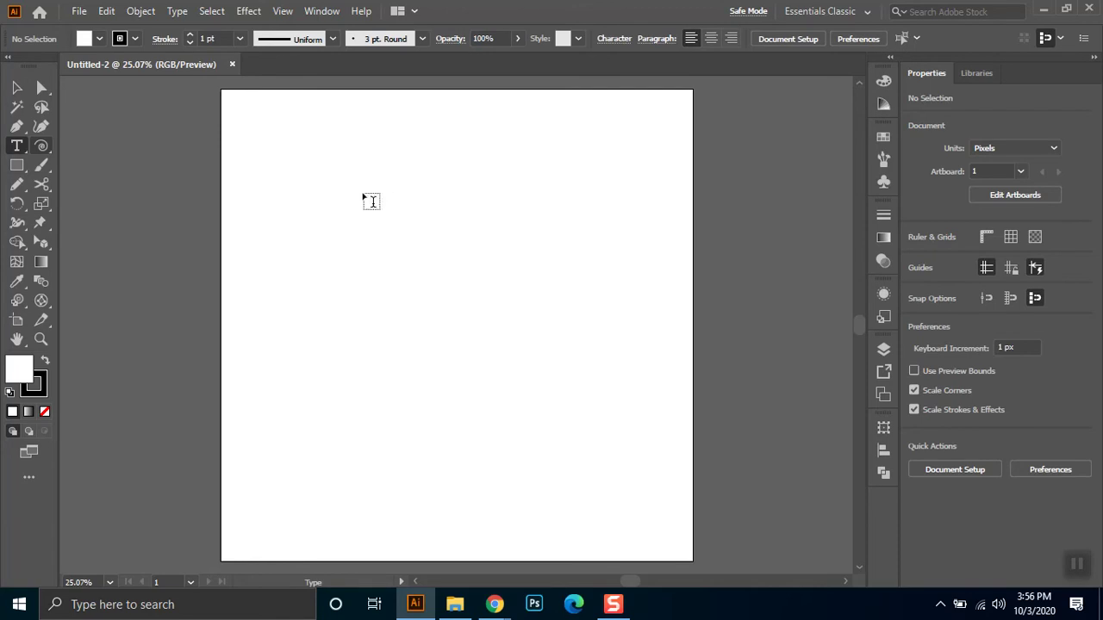
pyautogui.click(382, 197)
pyautogui.click(17, 87)
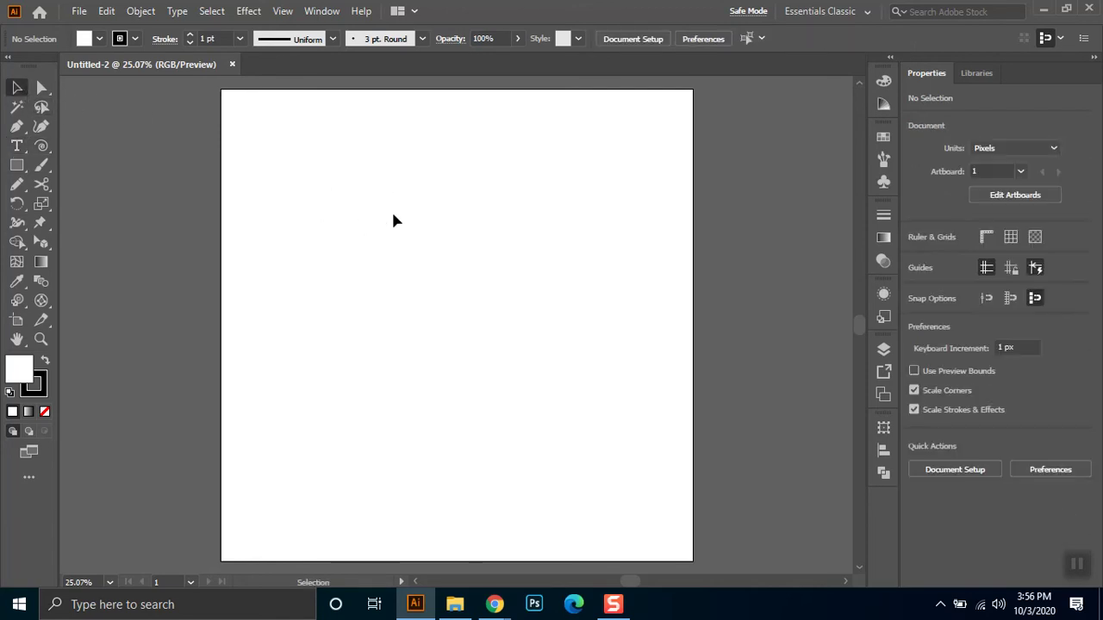
# Switch to Chrome and load fontawesome.com in place of the YouTube Studio page
pyautogui.click(501, 612)
pyautogui.click(446, 512)
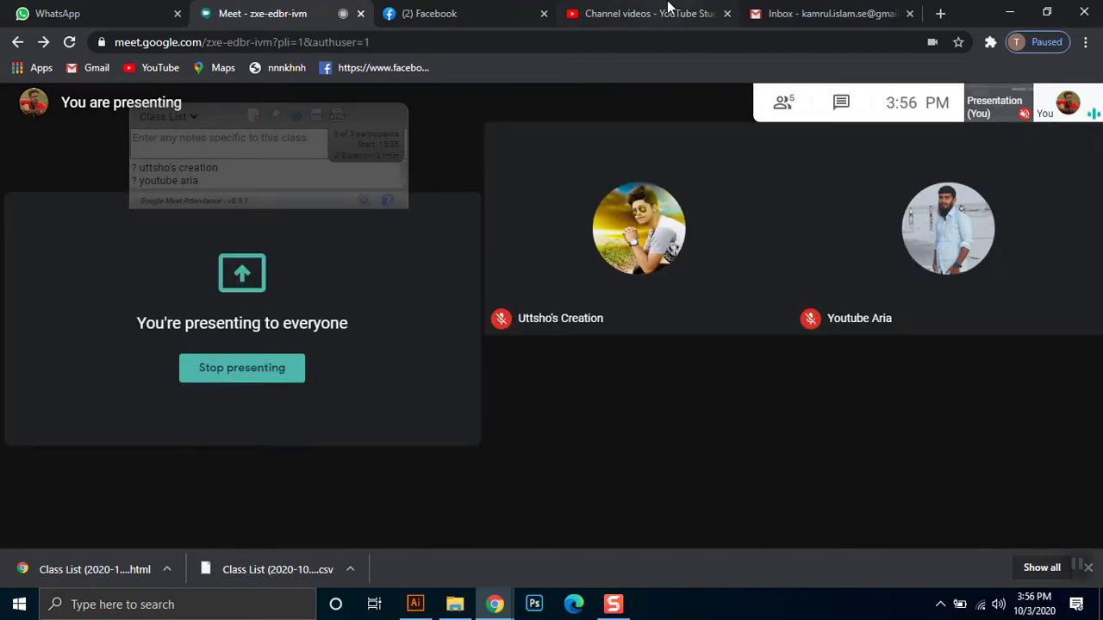
pyautogui.click(655, 13)
pyautogui.click(654, 41)
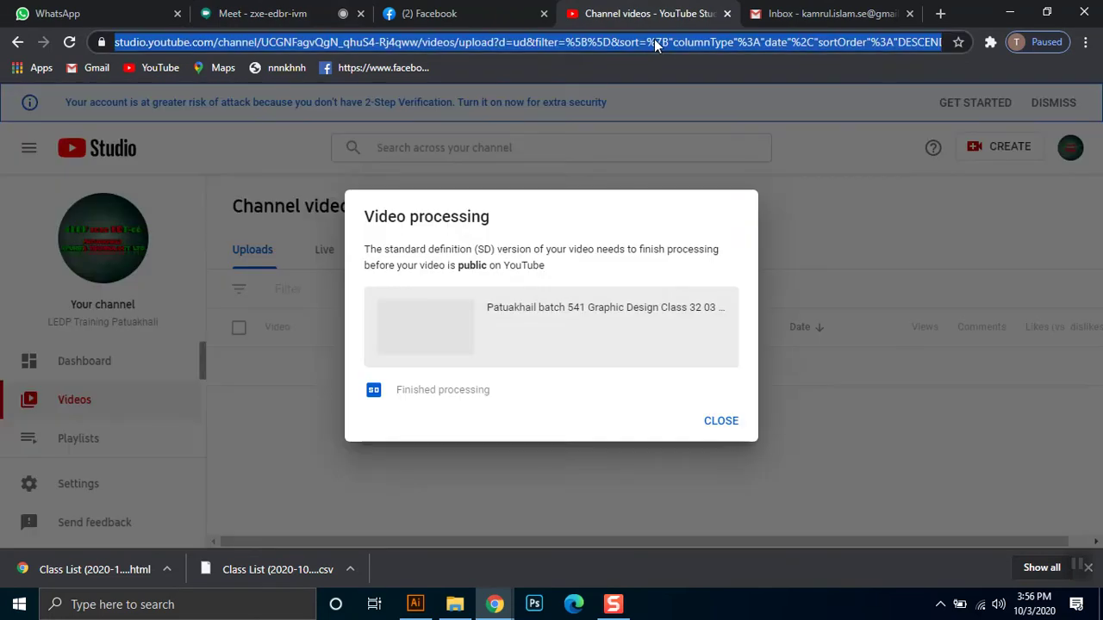
pyautogui.write('fontawesome.com')
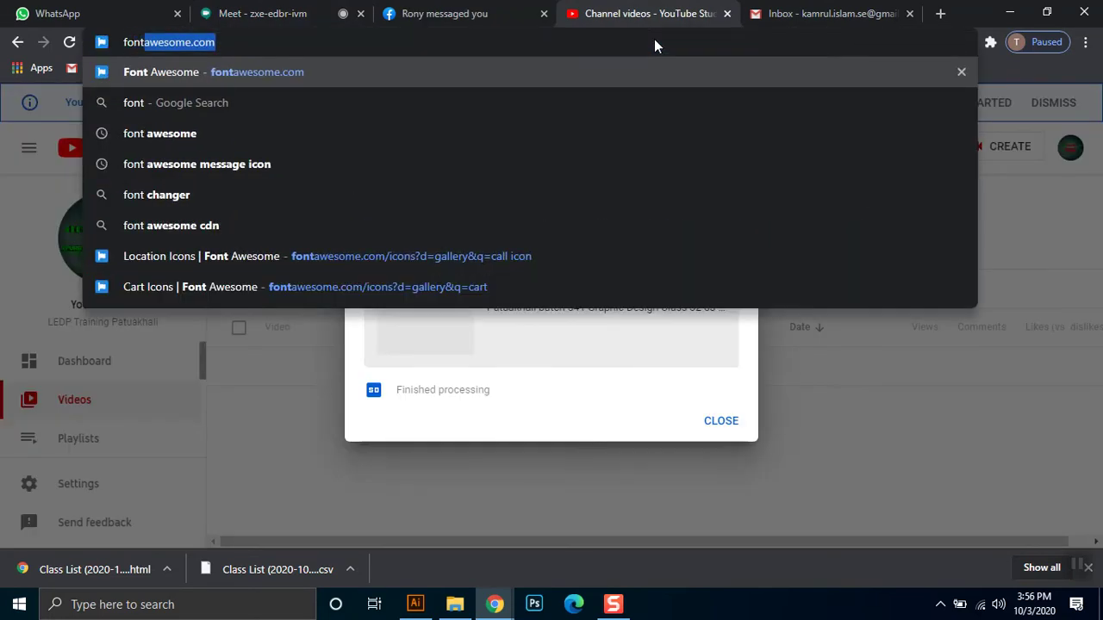
pyautogui.press('Return')
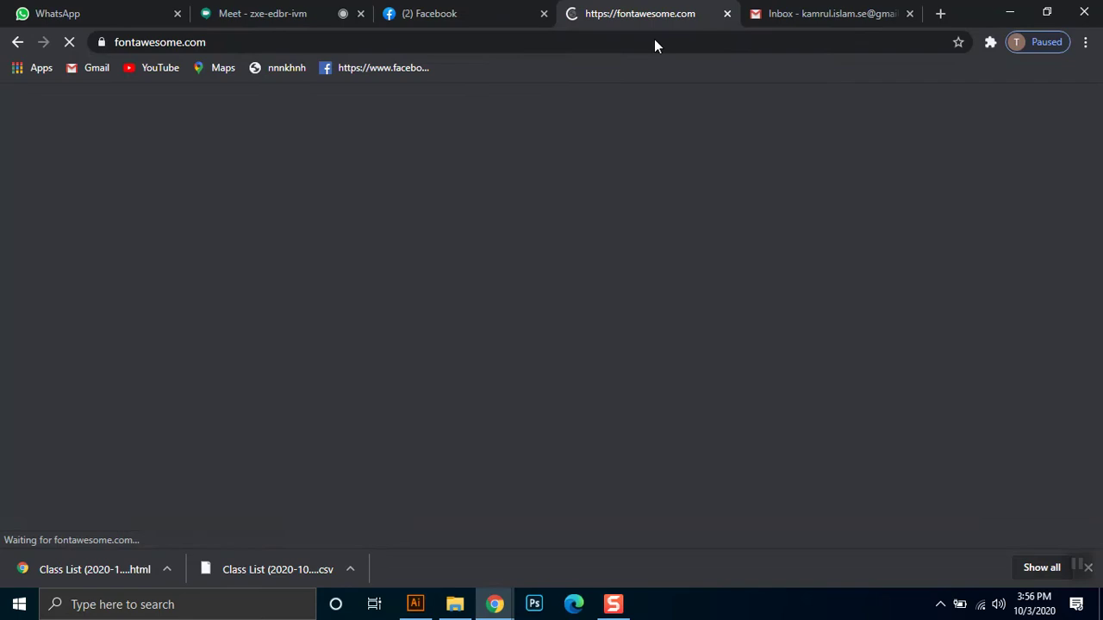
# Close the Gmail inbox and Facebook pages, glance at the Meet call, and return to Font Awesome
pyautogui.click(909, 15)
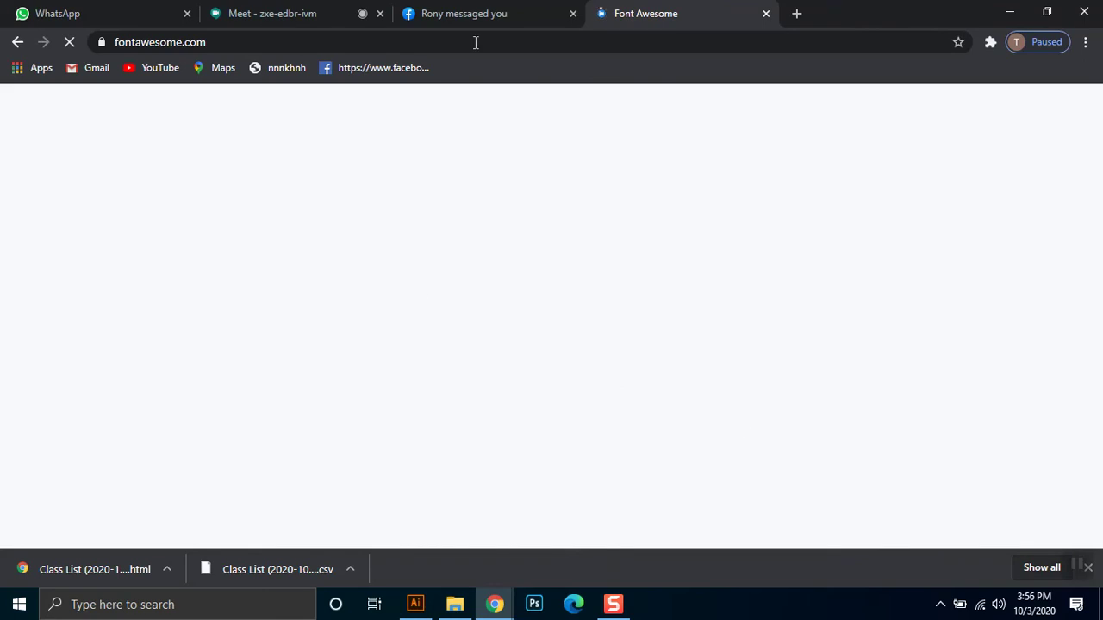
pyautogui.click(573, 13)
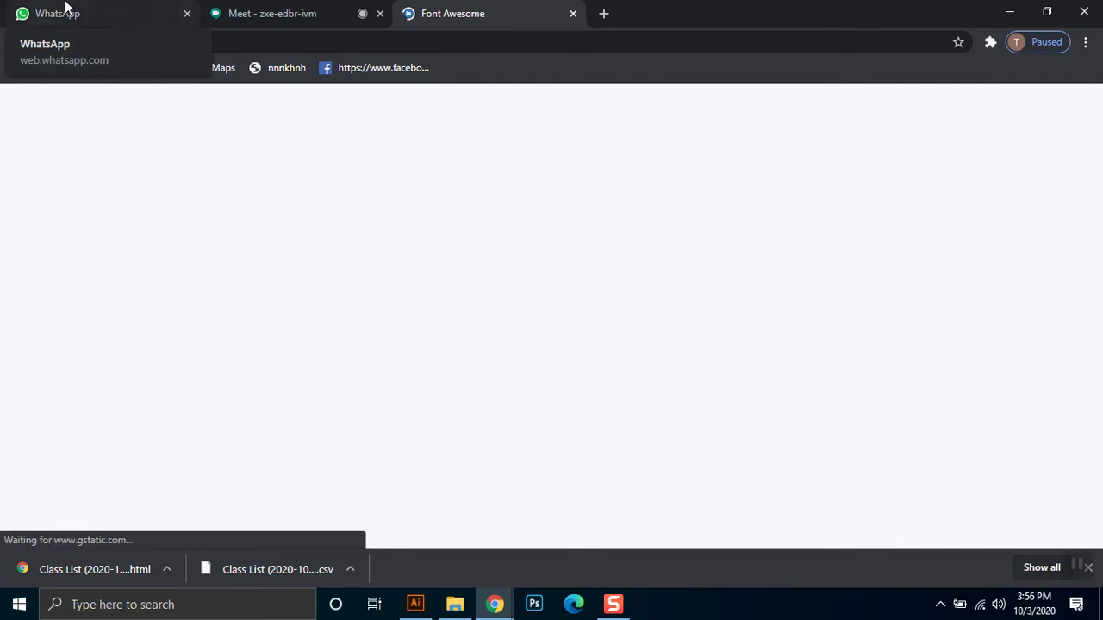
pyautogui.click(242, 8)
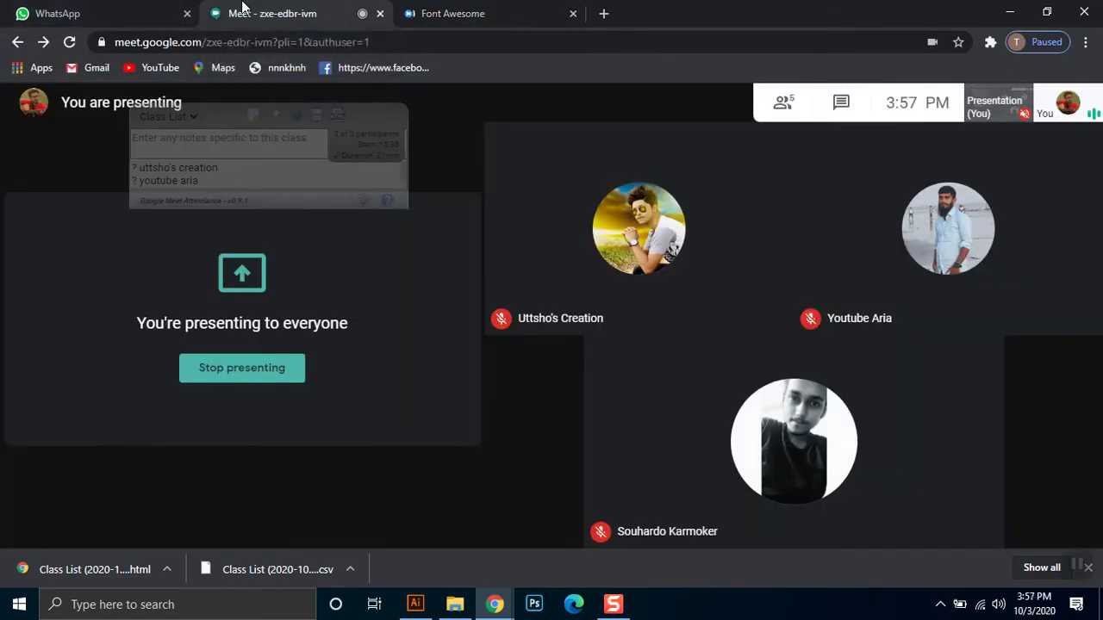
pyautogui.click(497, 11)
# Switch to Illustrator and ready the Type tool with a dark blue fill and no stroke
pyautogui.click(414, 604)
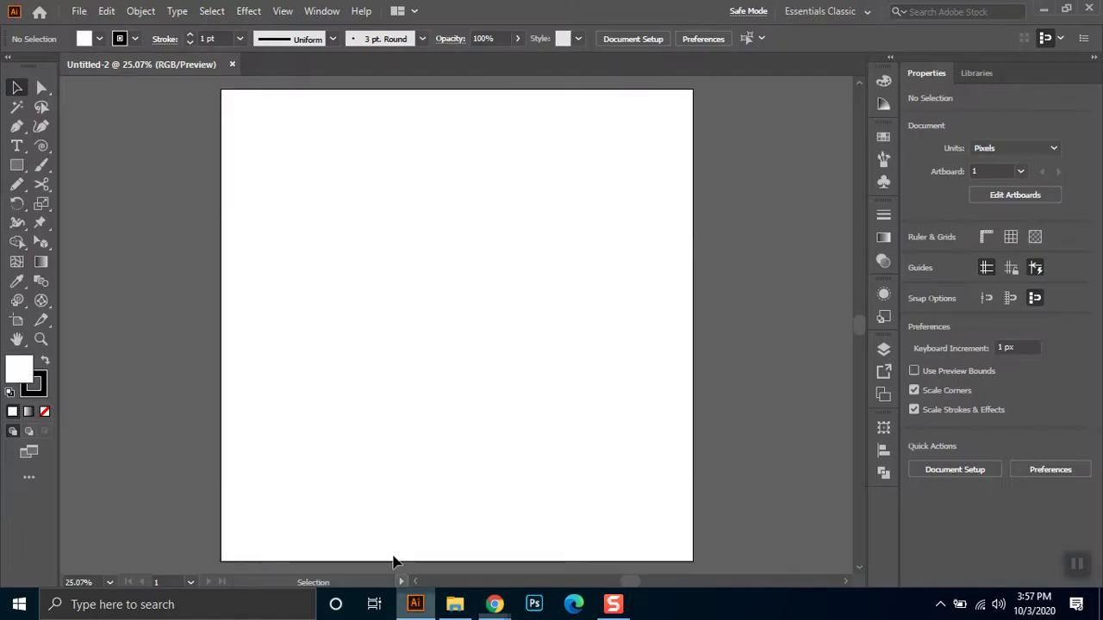
pyautogui.click(18, 148)
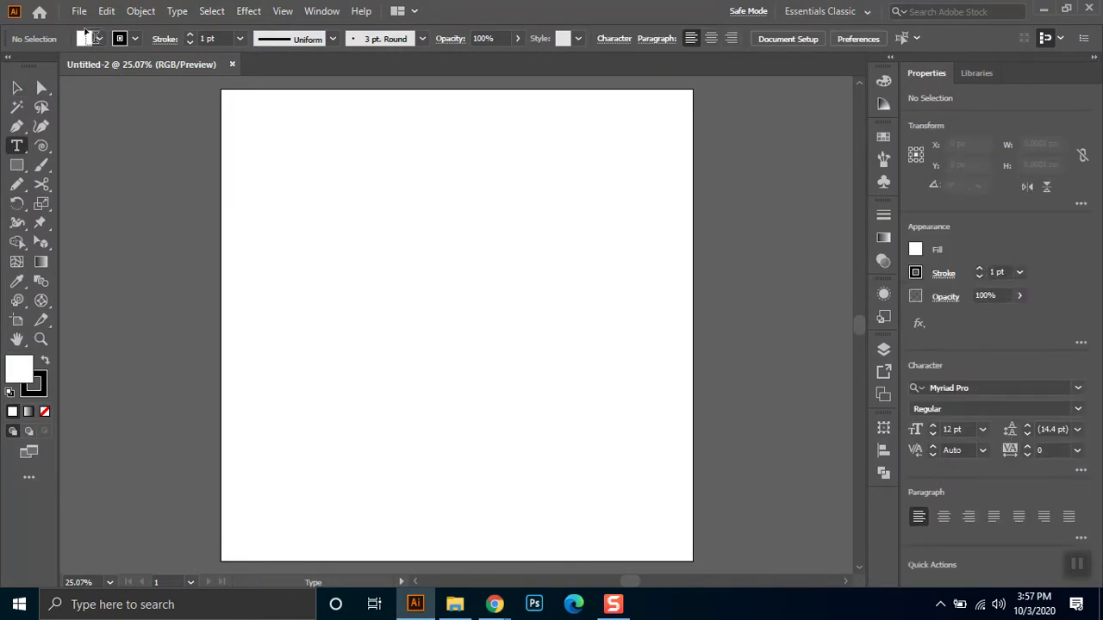
pyautogui.click(100, 38)
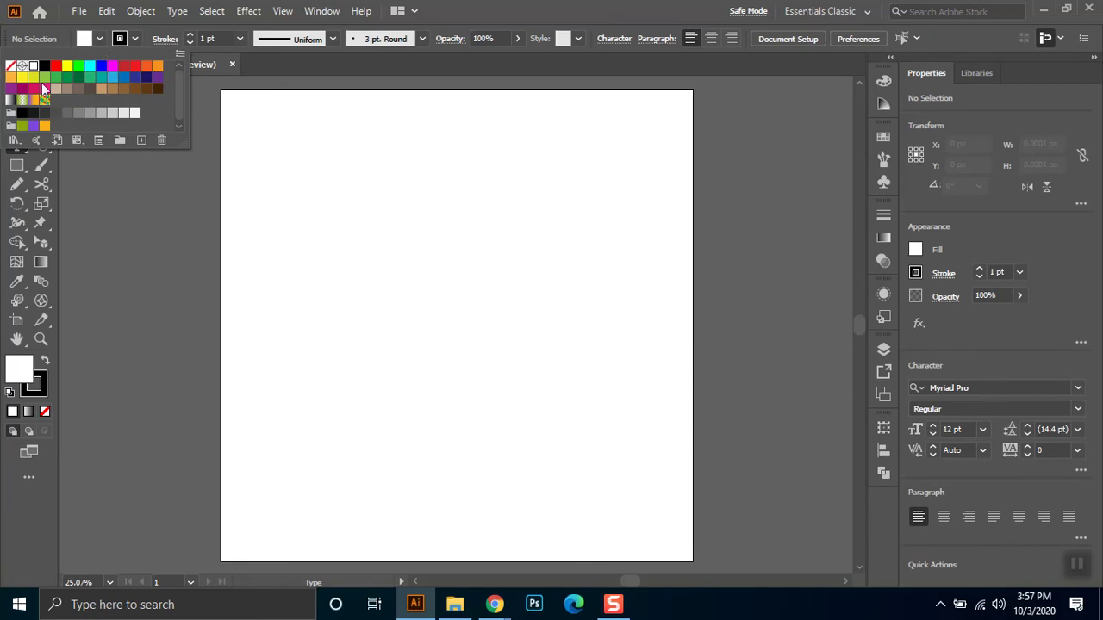
pyautogui.click(136, 83)
pyautogui.click(135, 39)
pyautogui.click(136, 39)
pyautogui.click(10, 65)
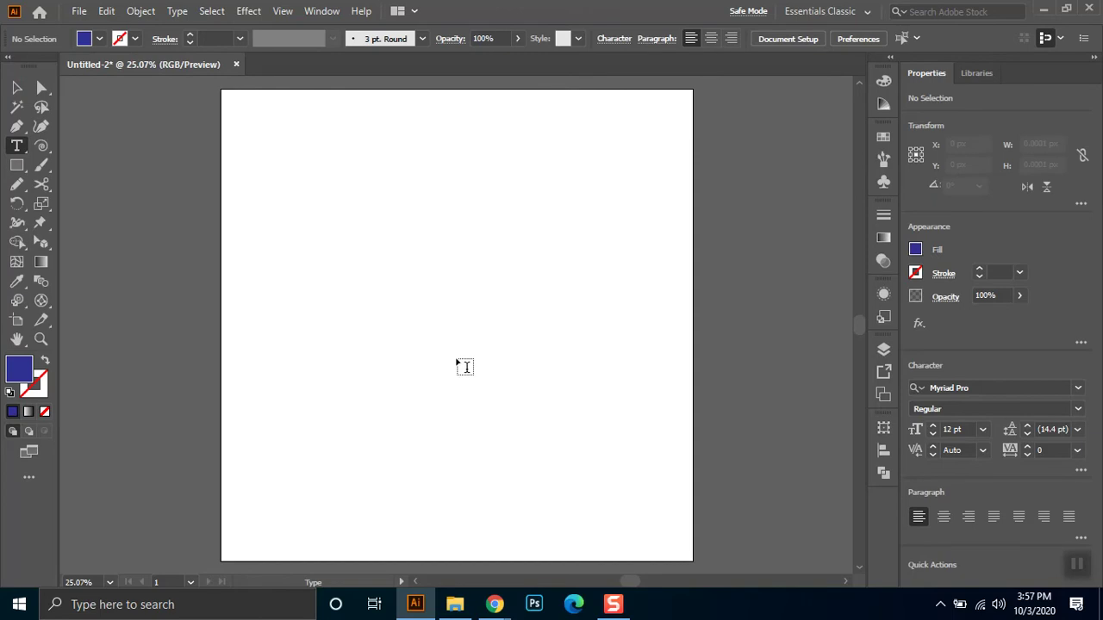
# Add the text "user" to the upper part of the artboard and scale it up to about 315 pt
pyautogui.click(465, 367)
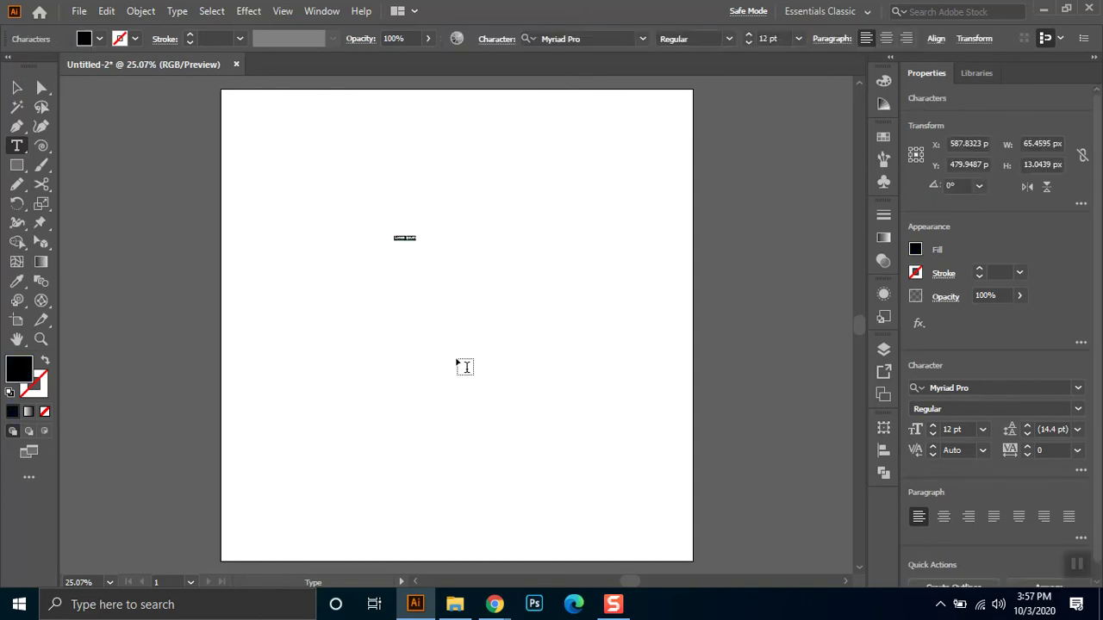
pyautogui.write('W')
pyautogui.click(16, 87)
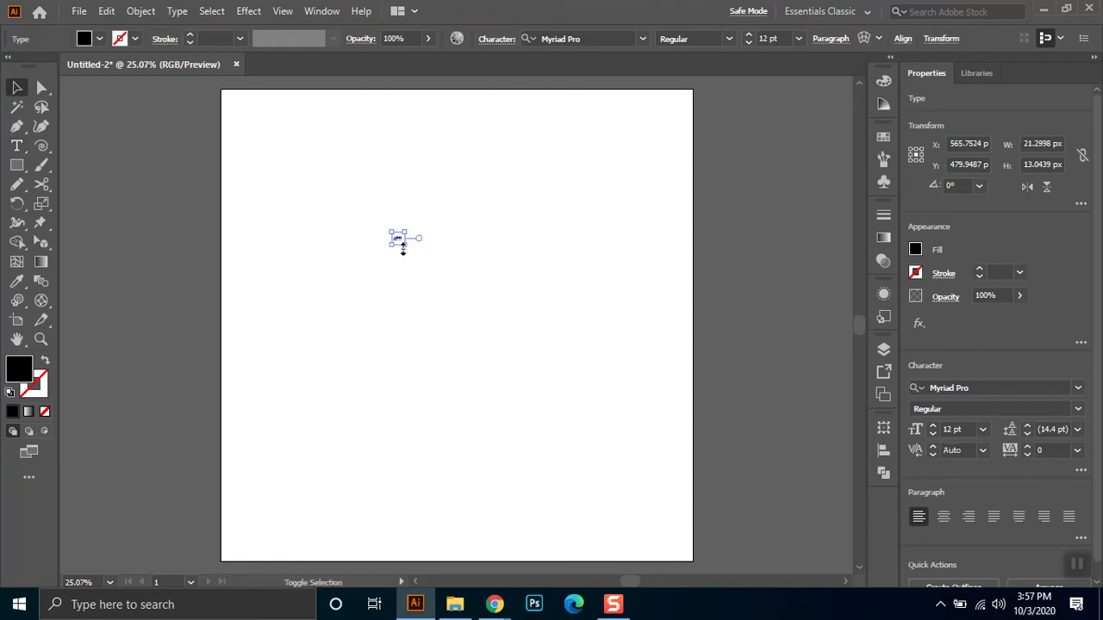
pyautogui.moveTo(407, 247); pyautogui.dragTo(567, 414)
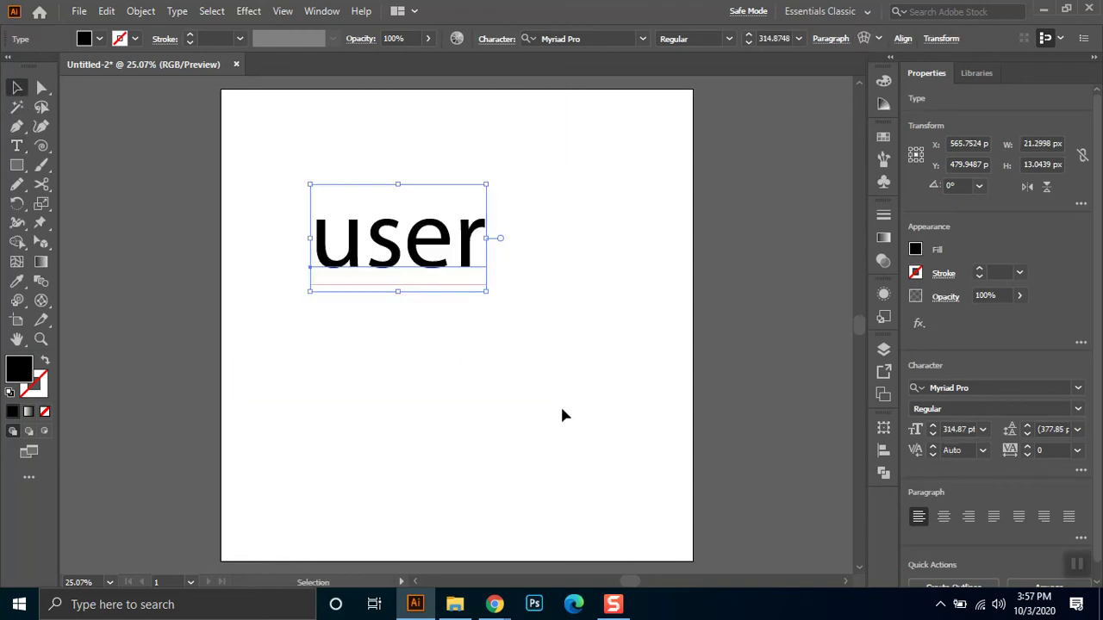
# Fill the "user" text with dark blue and move it to the horizontal middle of the artboard
pyautogui.click(99, 39)
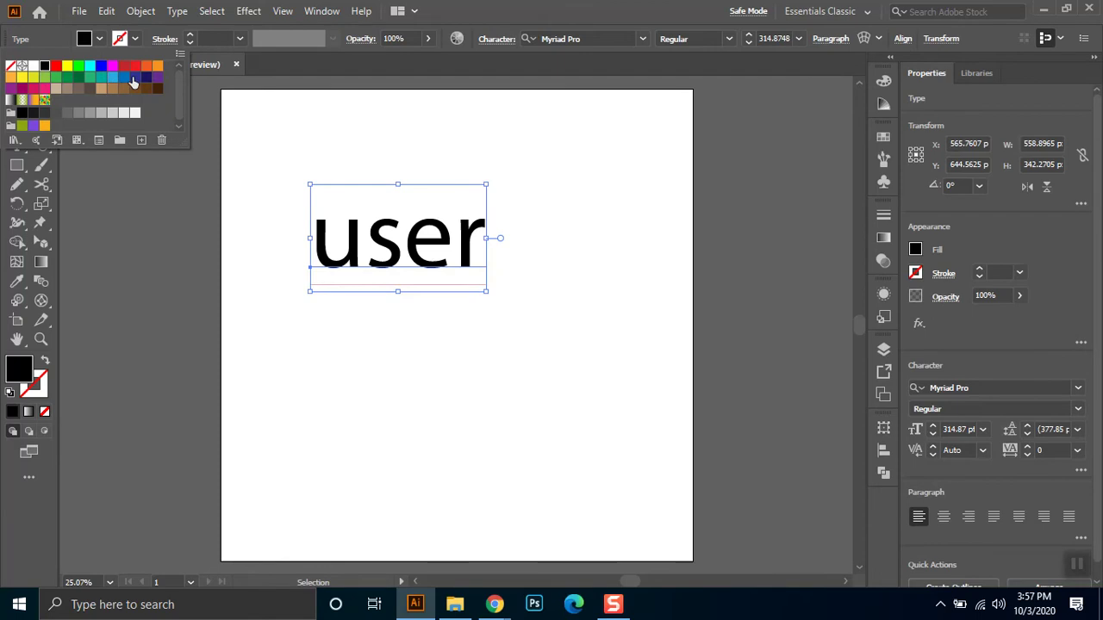
pyautogui.click(134, 83)
pyautogui.moveTo(461, 270); pyautogui.dragTo(520, 315)
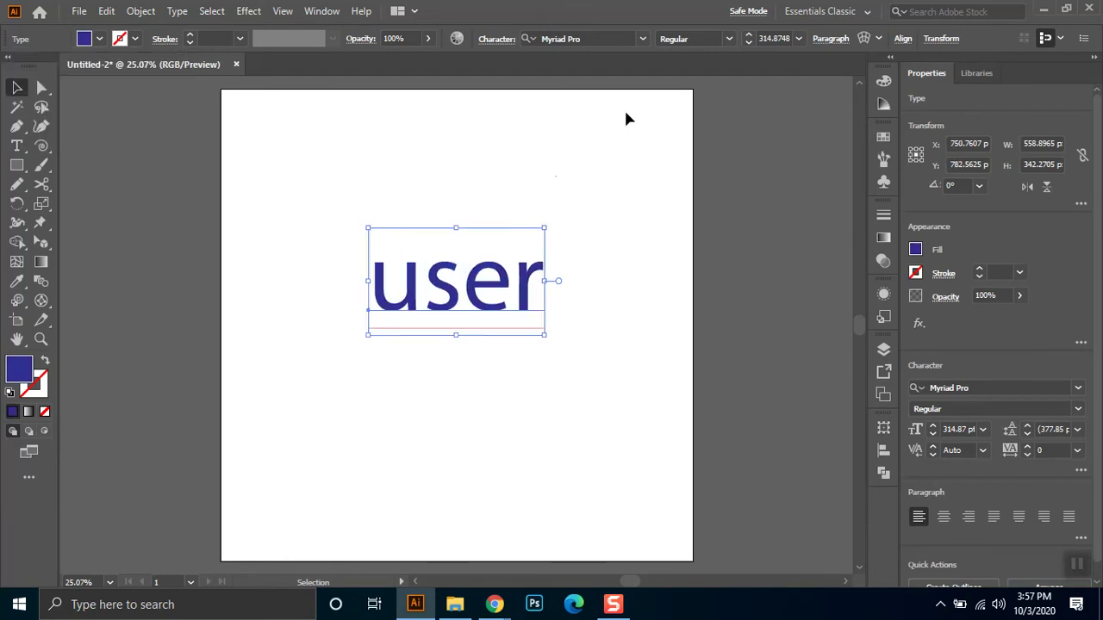
# Change the "user" text's font to Font Awesome 5 Free Solid and move the resulting icon toward the artboard's upper left
pyautogui.click(618, 38)
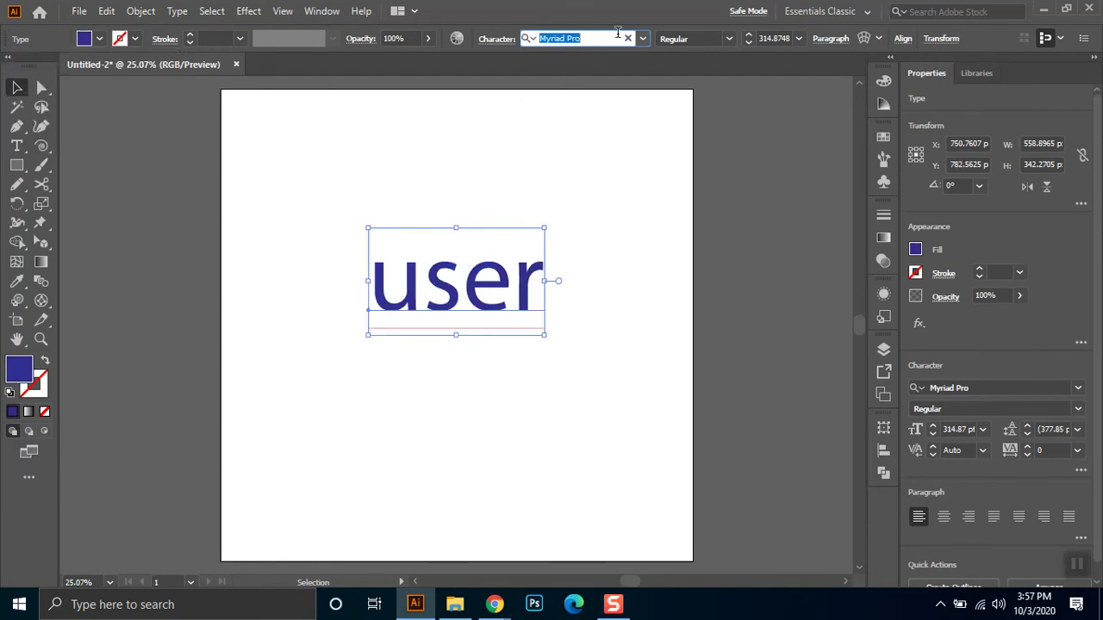
pyautogui.write('t')
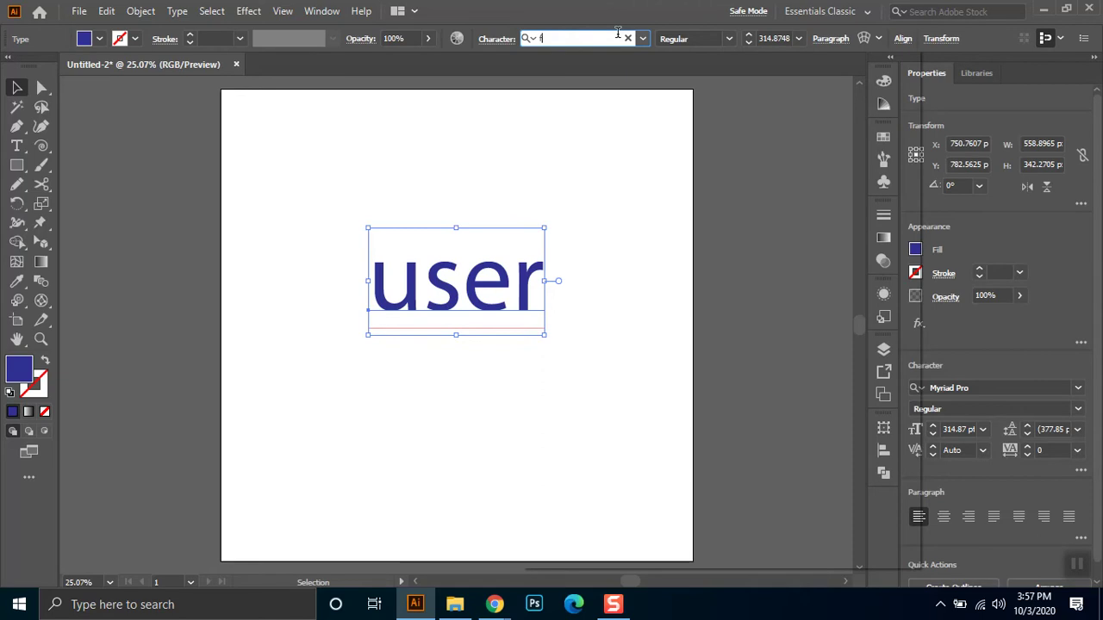
pyautogui.write('ont')
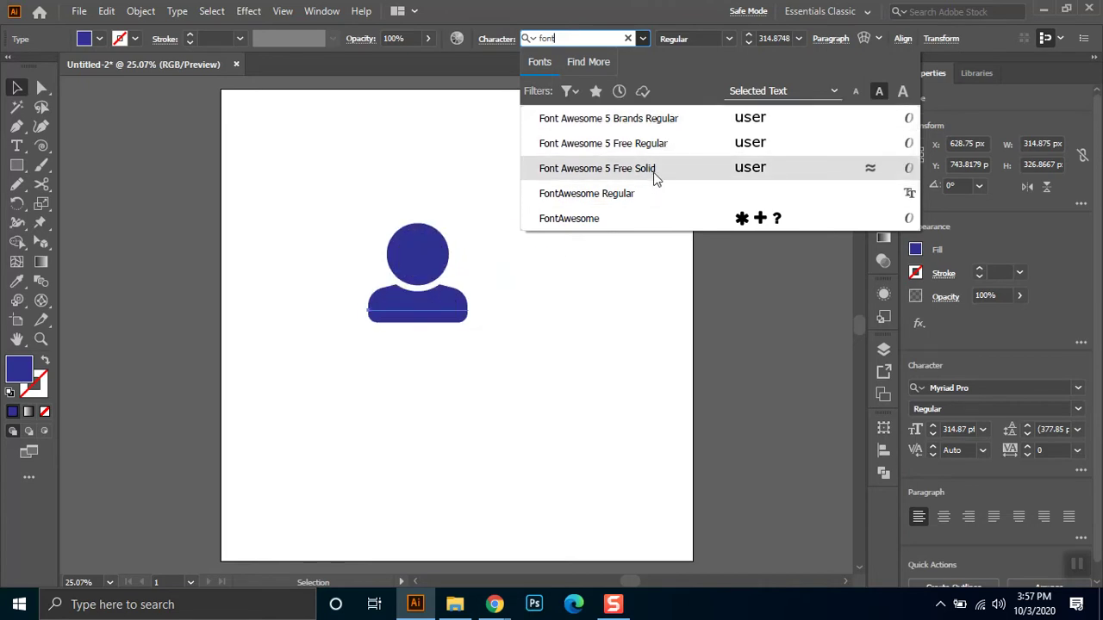
pyautogui.click(653, 171)
pyautogui.moveTo(420, 250); pyautogui.dragTo(356, 202)
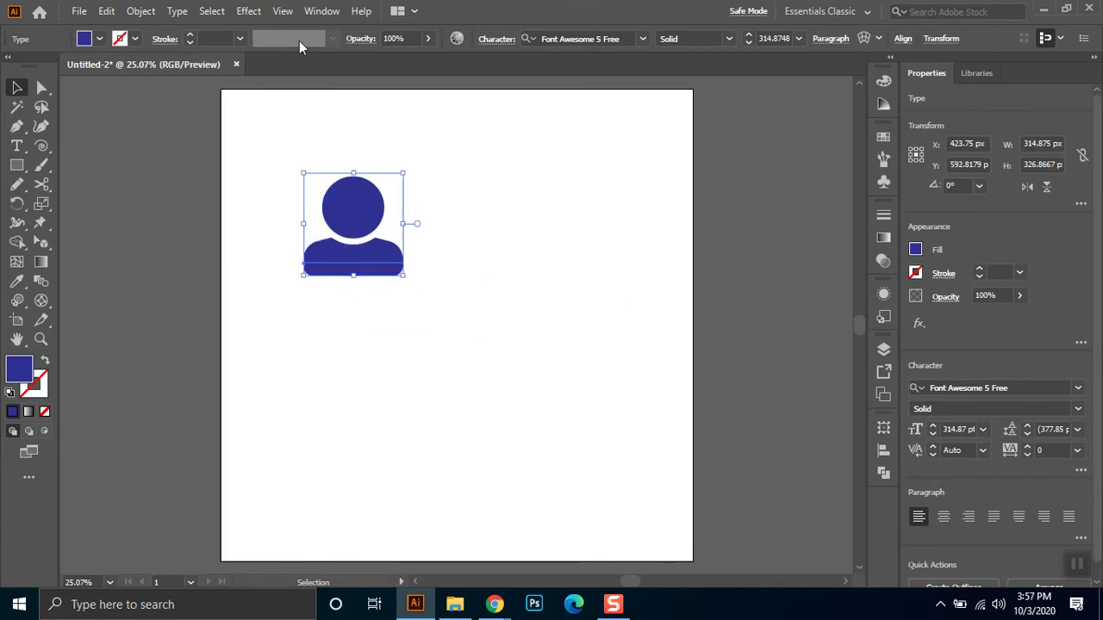
# Open the Glyphs panel, move it clear of the user icon, and browse the Font Awesome 5 Free Solid glyphs
pyautogui.click(320, 11)
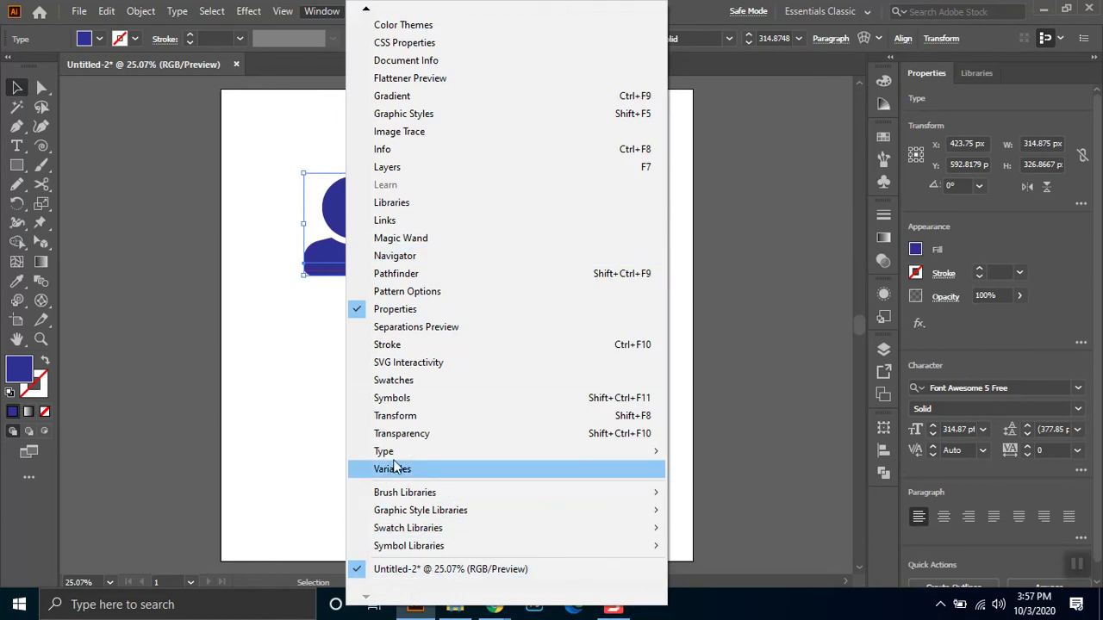
pyautogui.moveTo(399, 459)
pyautogui.click(735, 487)
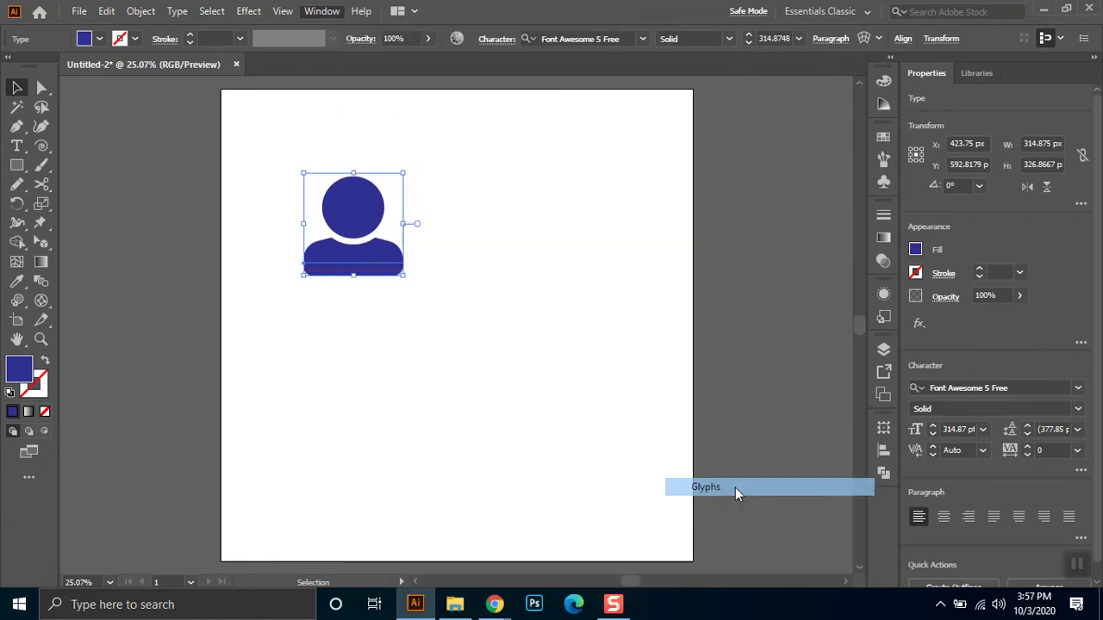
pyautogui.moveTo(390, 270); pyautogui.dragTo(384, 554)
pyautogui.moveTo(376, 226); pyautogui.dragTo(354, 468)
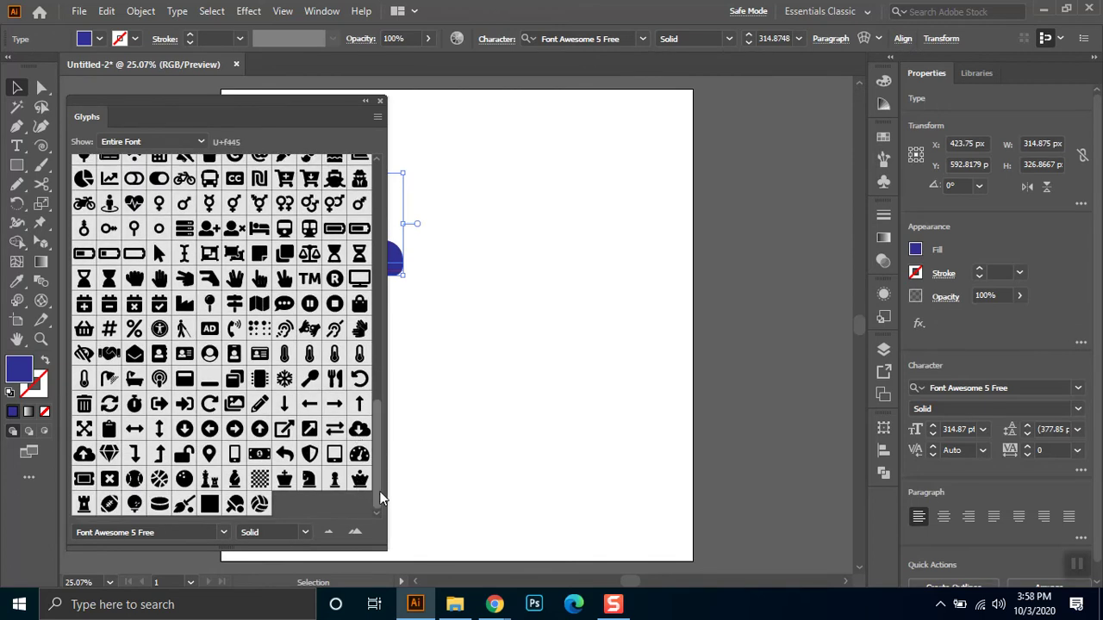
pyautogui.scroll(5, 382, 483)
pyautogui.moveTo(236, 116); pyautogui.dragTo(644, 117)
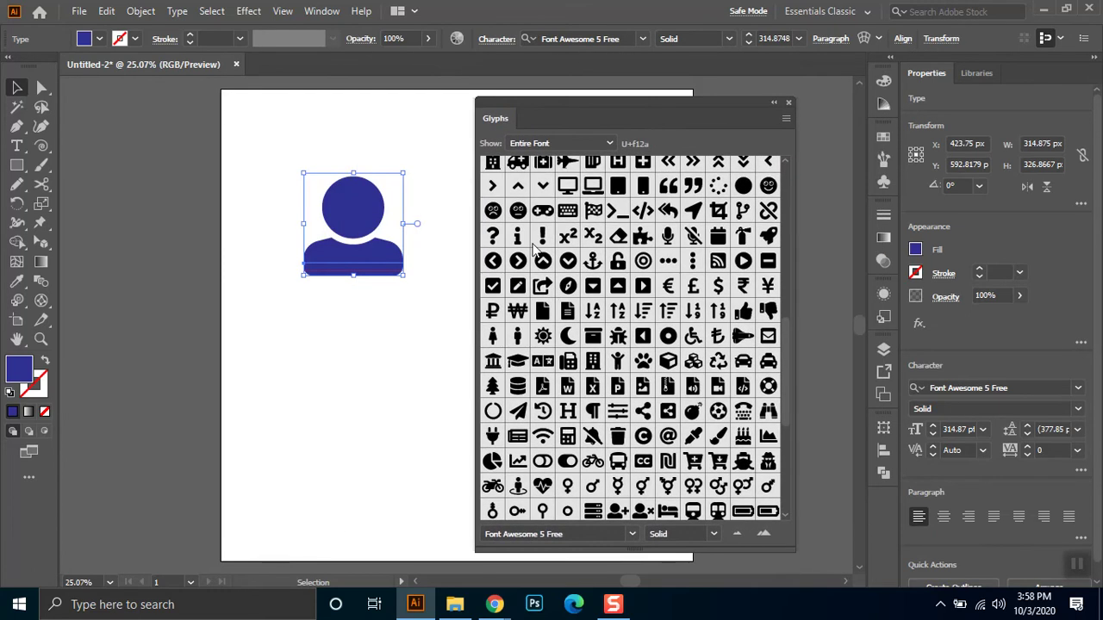
pyautogui.scroll(-5, 619, 350)
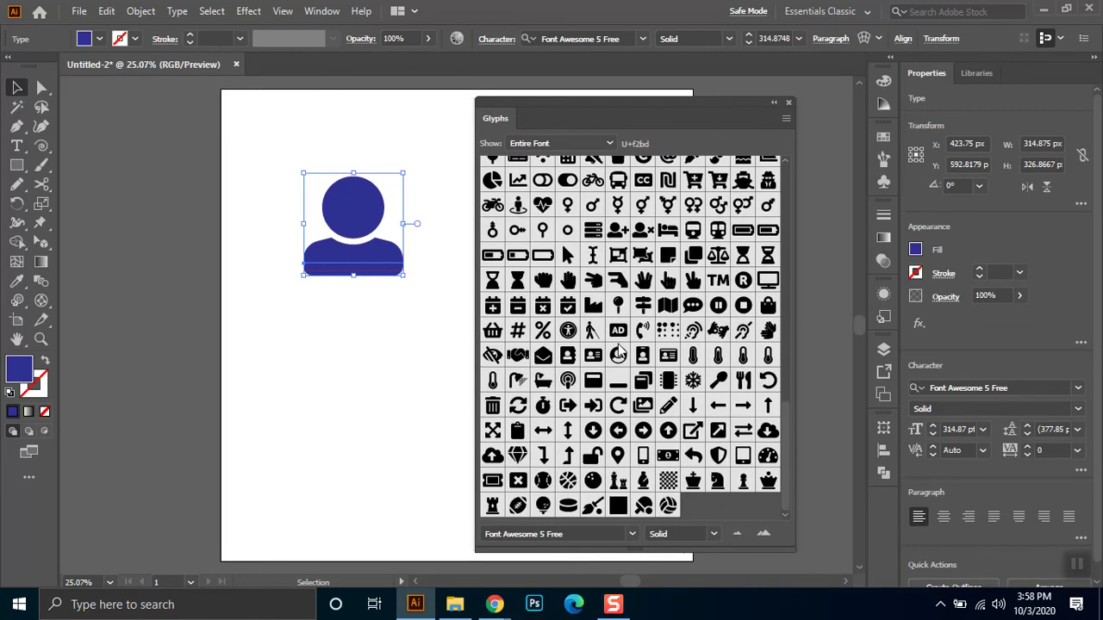
pyautogui.scroll(5, 619, 351)
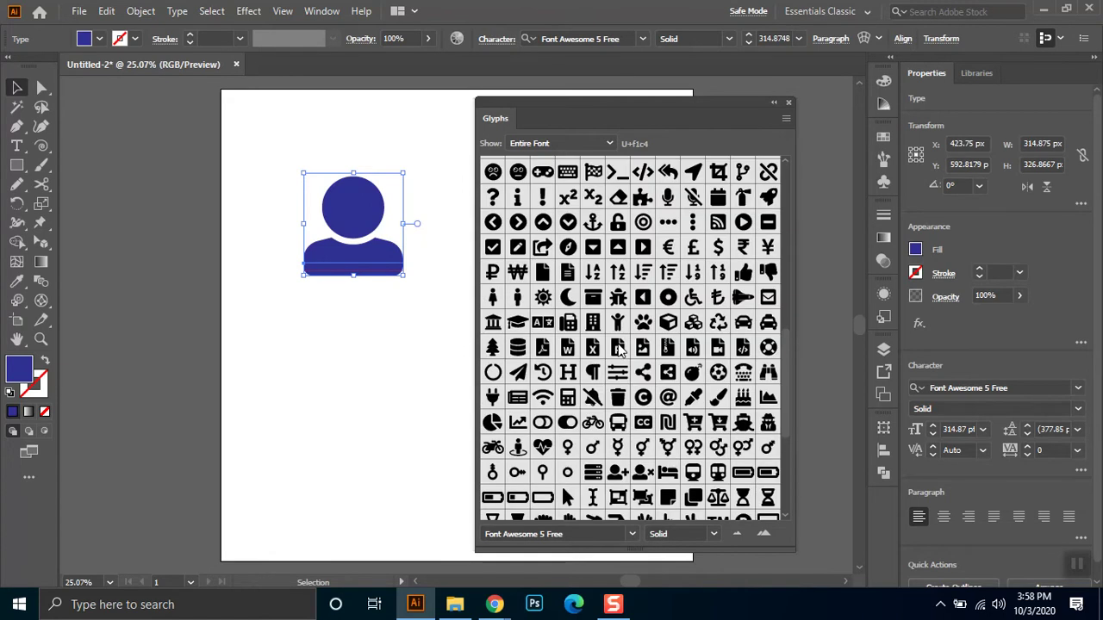
pyautogui.scroll(2, 618, 350)
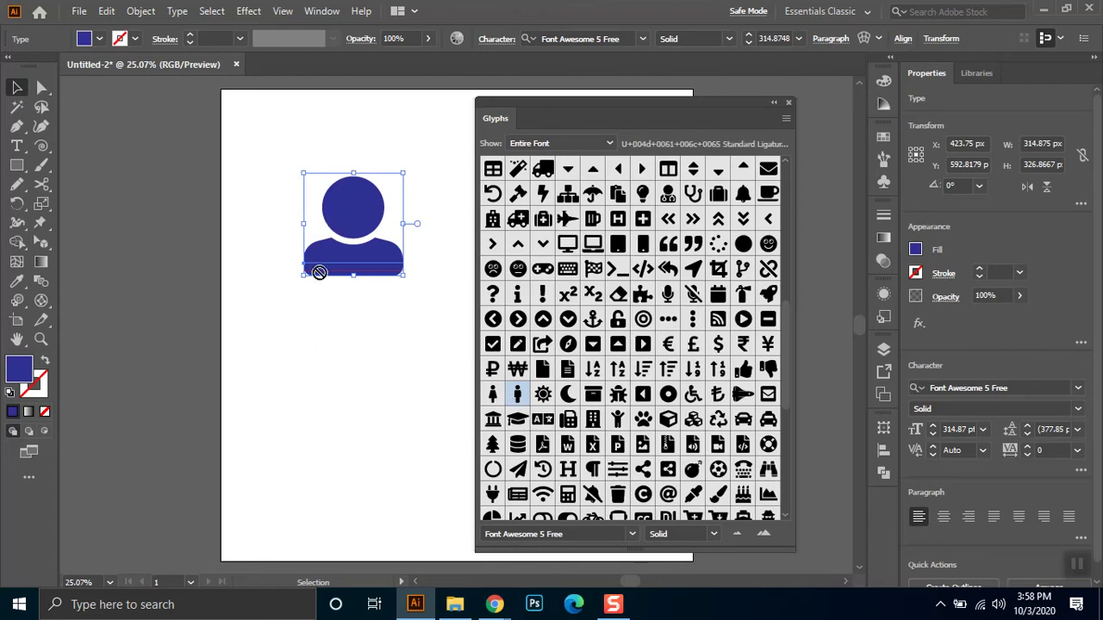
# Add placeholder point text below the user icon and scale it up to about 104 pt
pyautogui.click(16, 146)
pyautogui.click(321, 343)
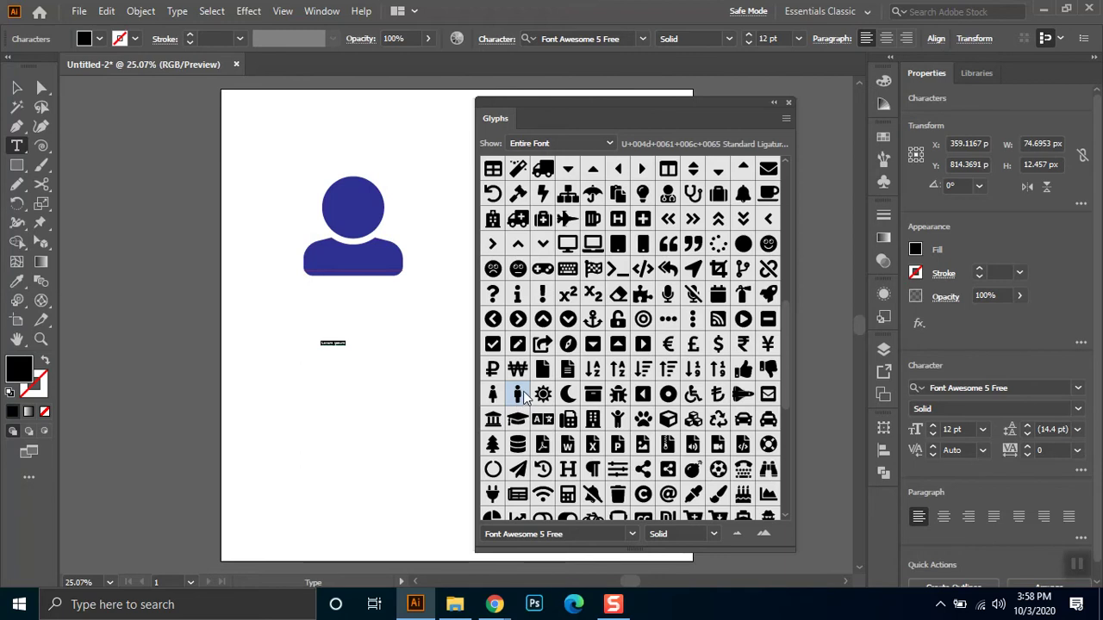
pyautogui.press('Escape')
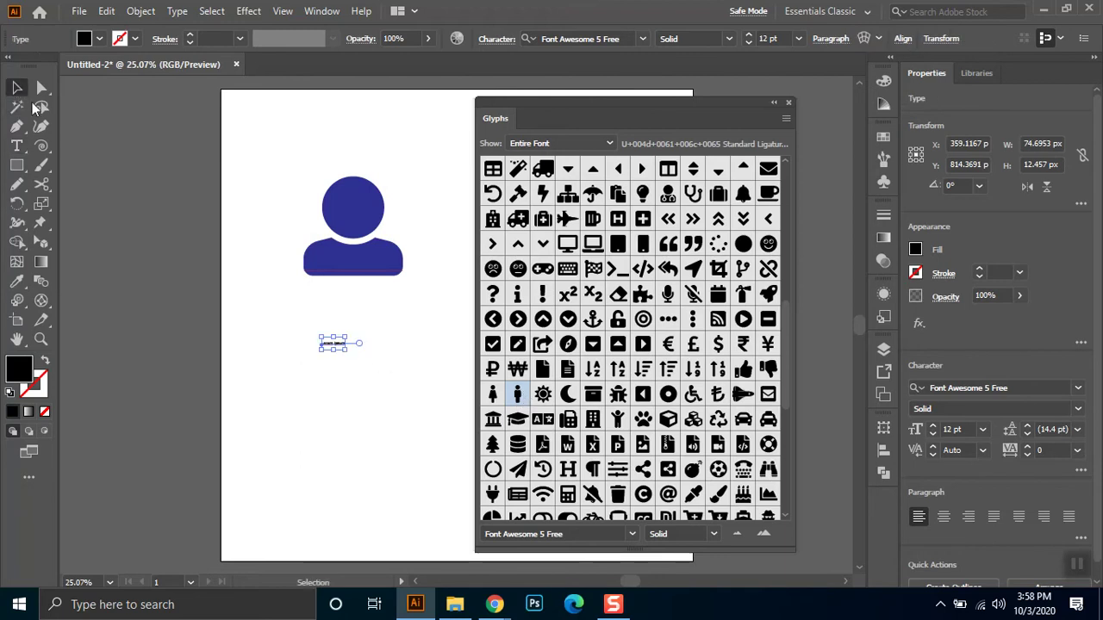
pyautogui.moveTo(348, 351); pyautogui.dragTo(420, 441)
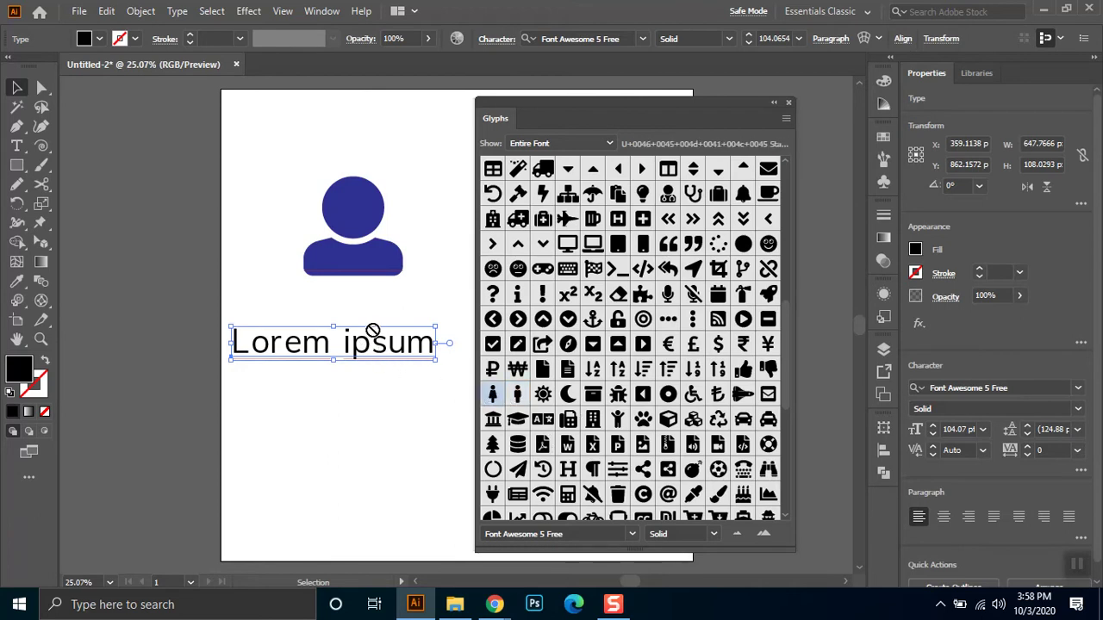
# Replace the whole placeholder text with the man, woman and ruble sign glyphs
pyautogui.doubleClick(402, 344)
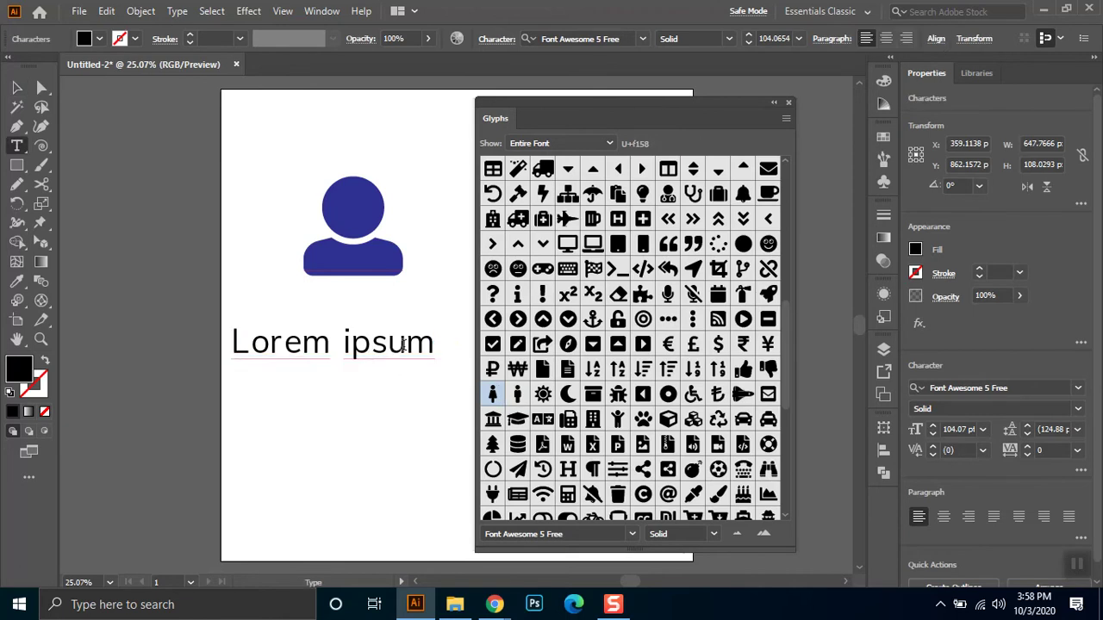
pyautogui.moveTo(428, 345); pyautogui.dragTo(210, 344)
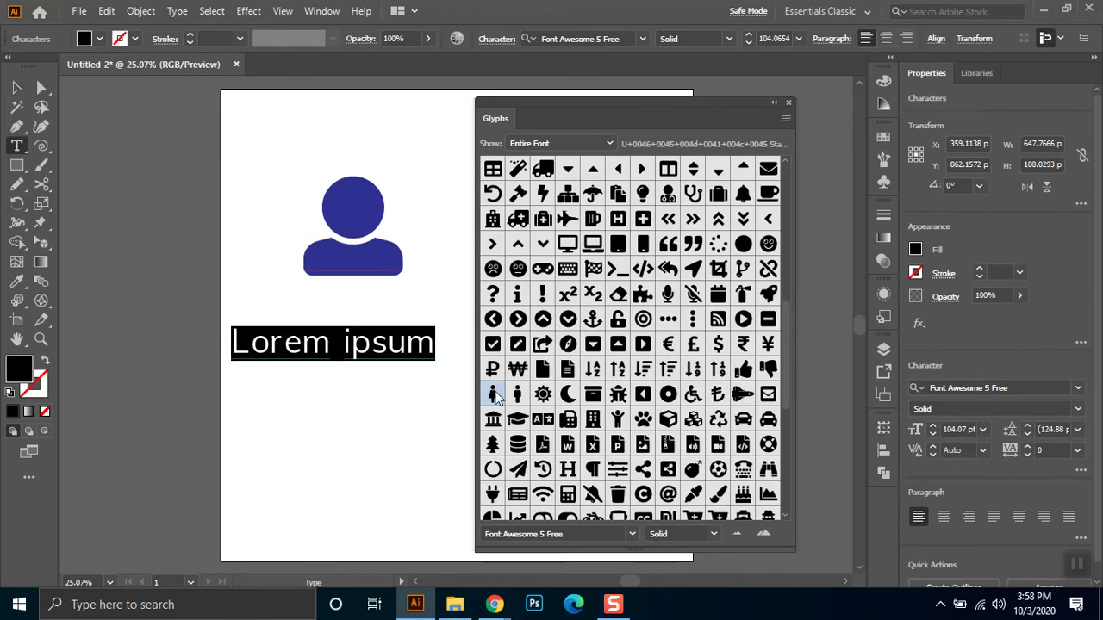
pyautogui.doubleClick(518, 395)
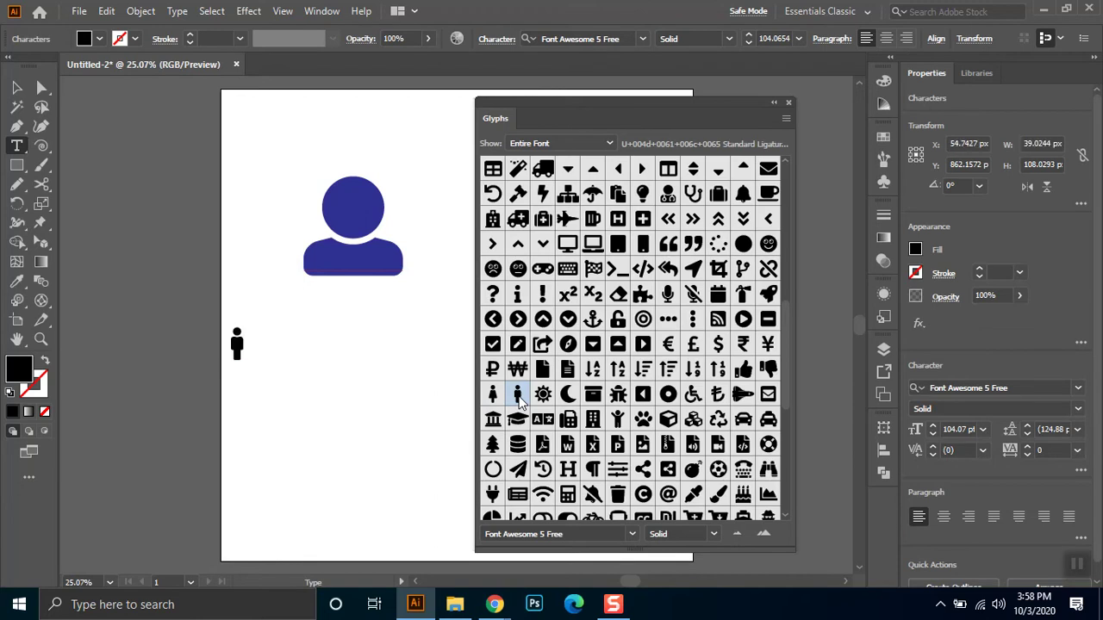
pyautogui.doubleClick(495, 396)
pyautogui.doubleClick(500, 371)
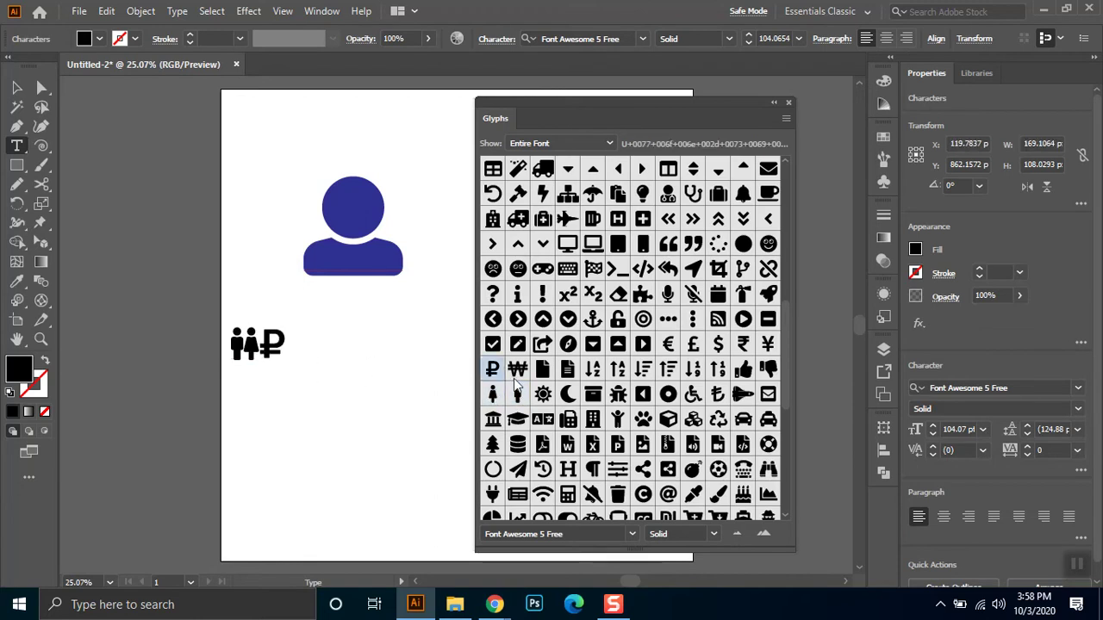
# Append the circled right chevron, circled up chevron, language, raised-arms child and doctor glyphs to the icon row
pyautogui.doubleClick(518, 320)
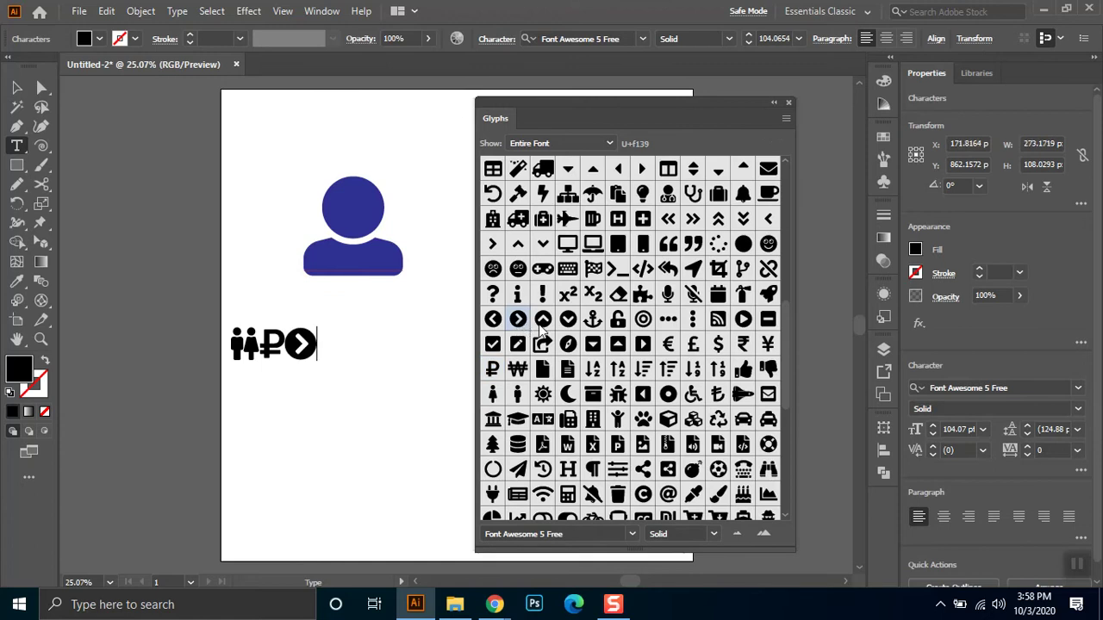
pyautogui.doubleClick(542, 320)
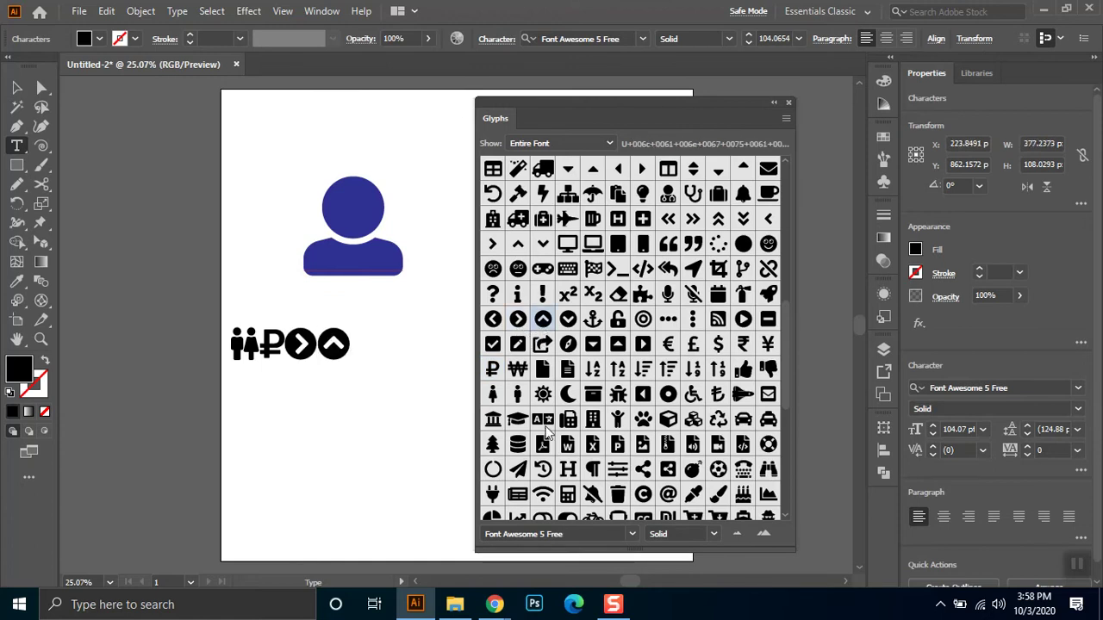
pyautogui.doubleClick(543, 420)
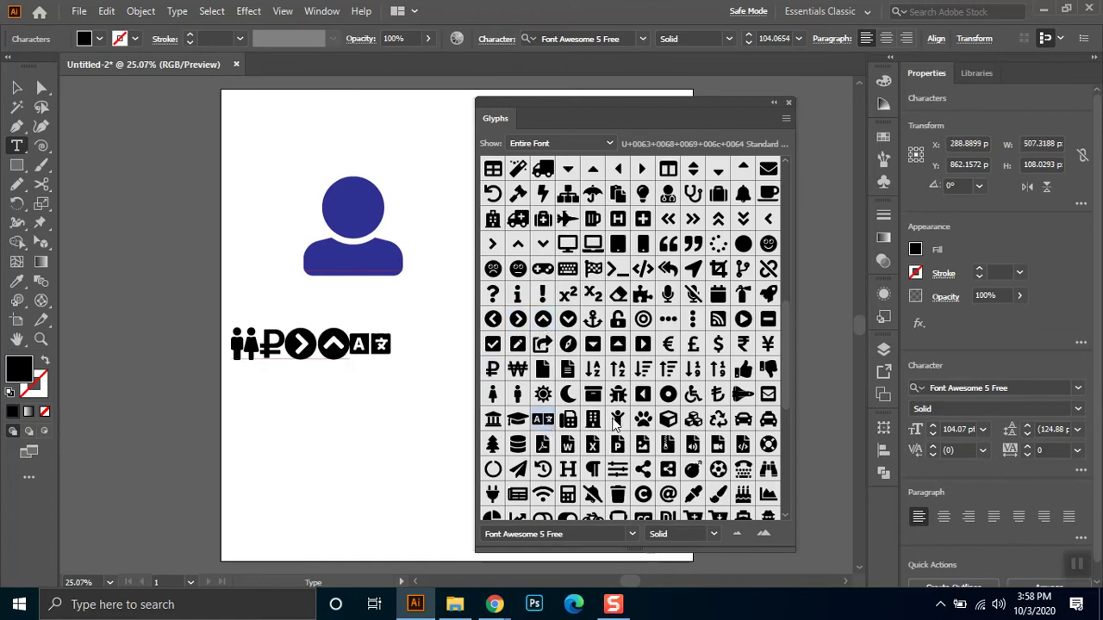
pyautogui.doubleClick(617, 419)
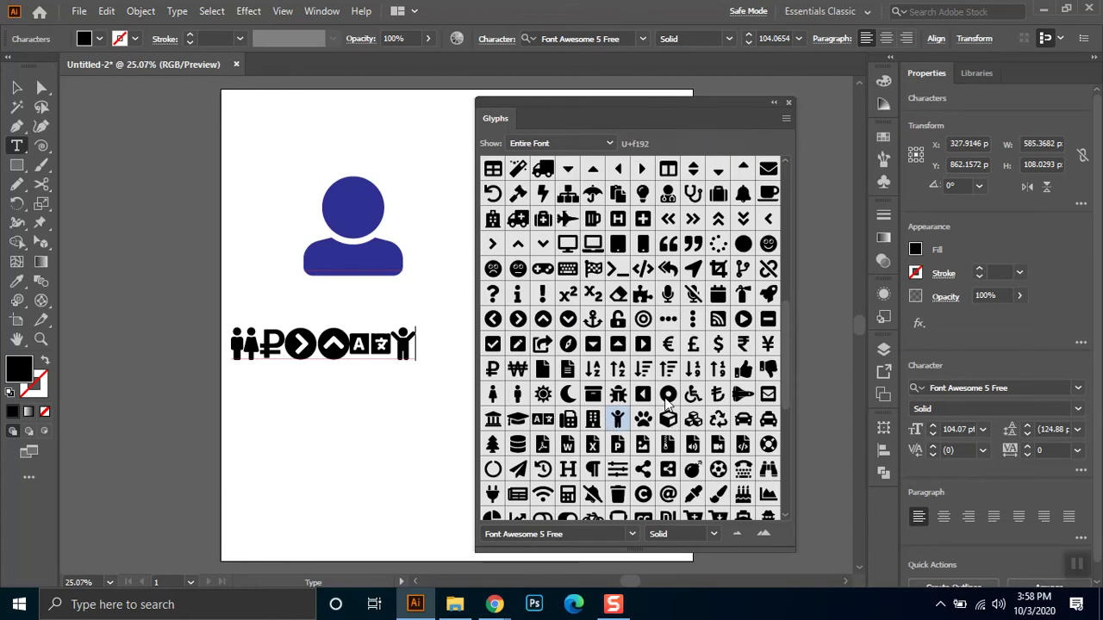
pyautogui.scroll(2, 668, 402)
pyautogui.doubleClick(667, 242)
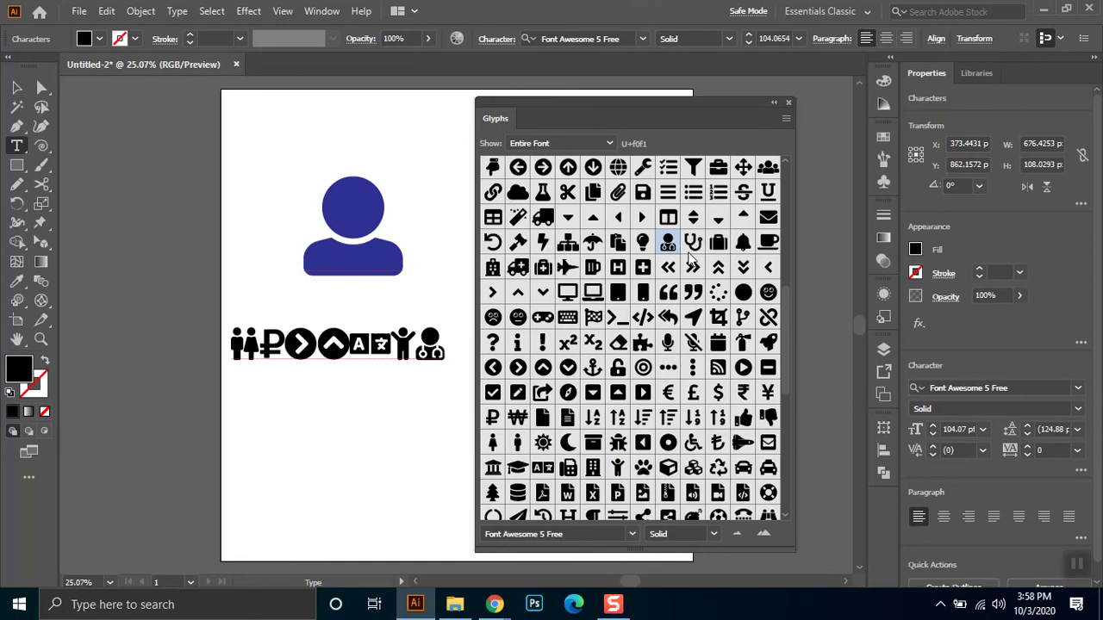
# Append road, user, star, heart and another star glyph to the icon row, keeping the Glyphs panel clear of it
pyautogui.scroll(12, 689, 258)
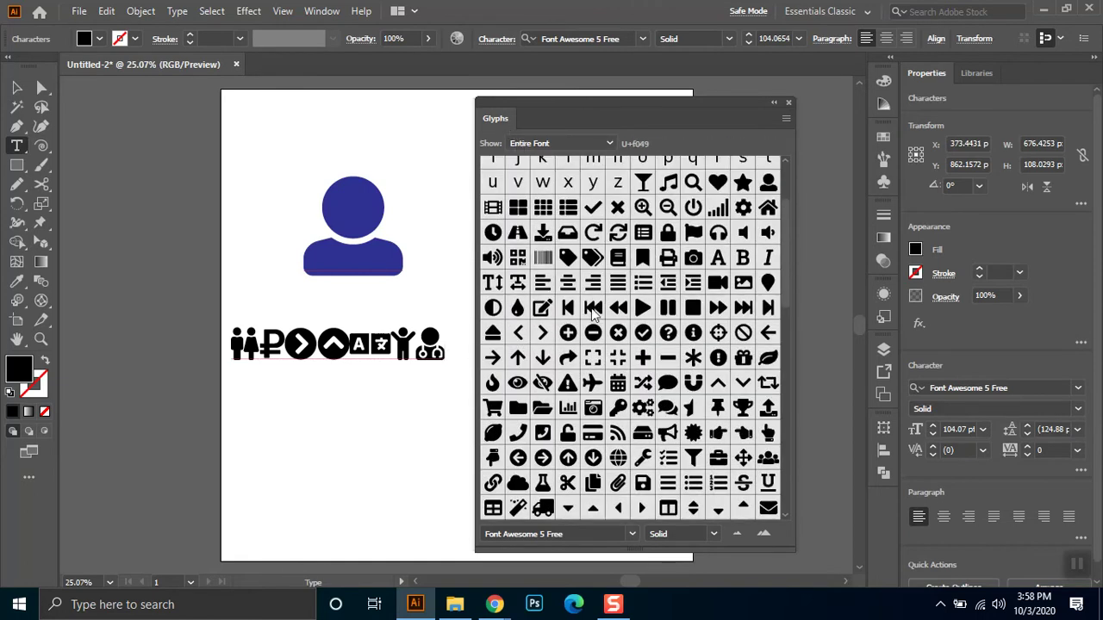
pyautogui.doubleClick(517, 233)
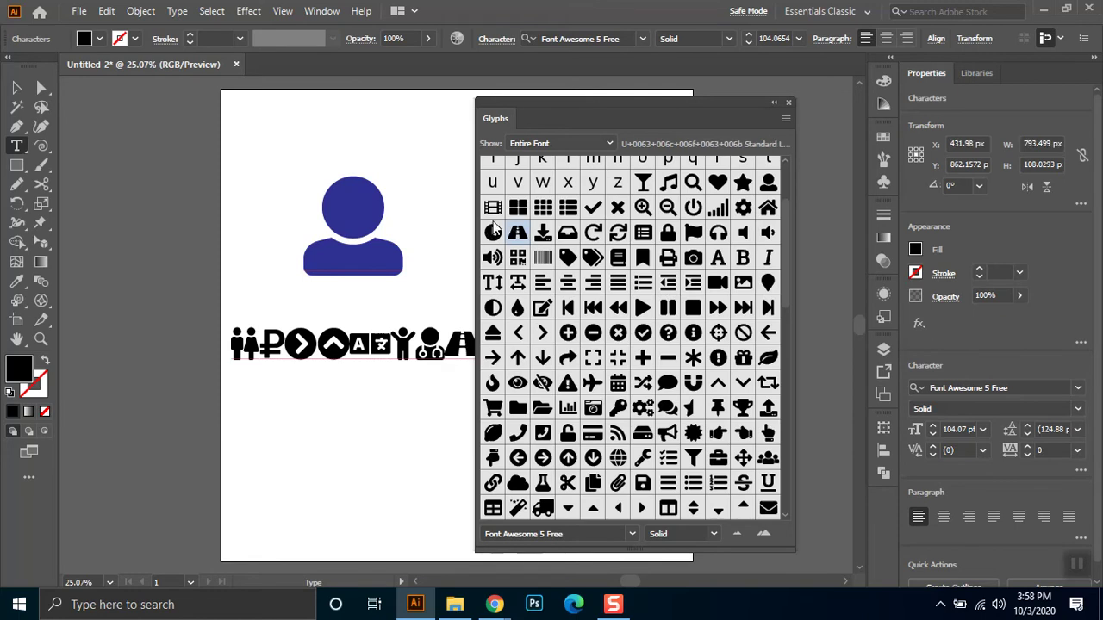
pyautogui.doubleClick(772, 189)
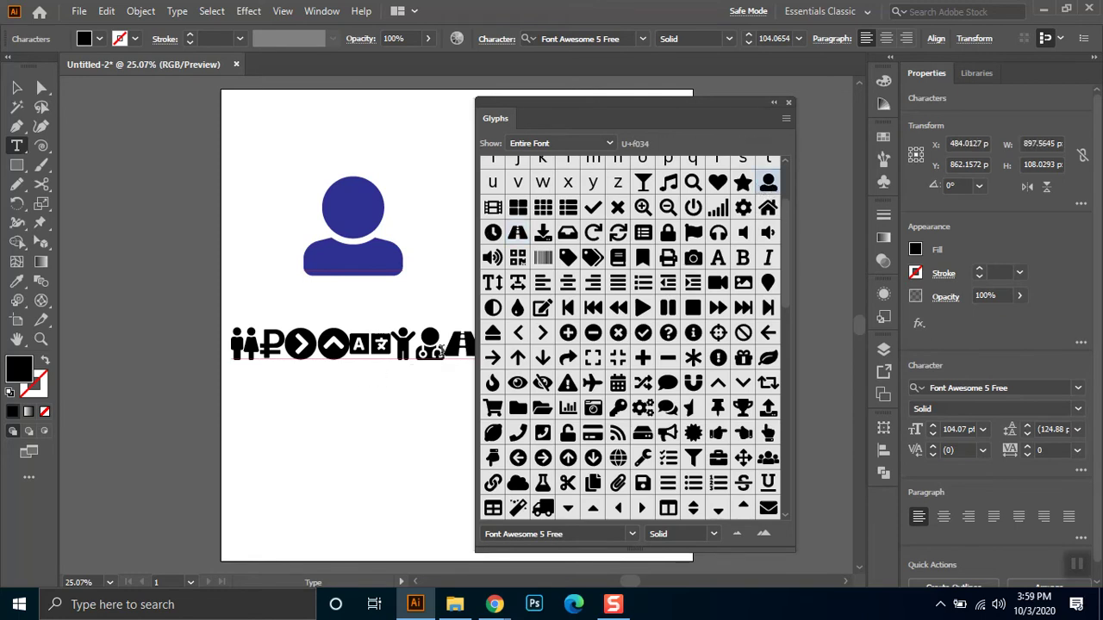
pyautogui.moveTo(681, 113); pyautogui.dragTo(807, 99)
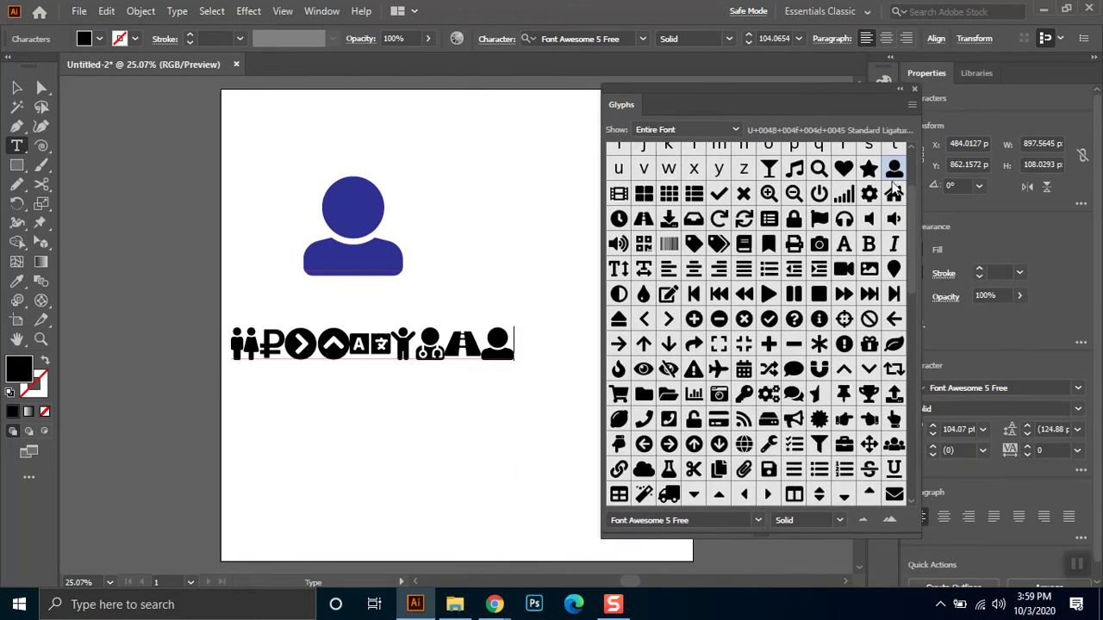
pyautogui.doubleClick(869, 170)
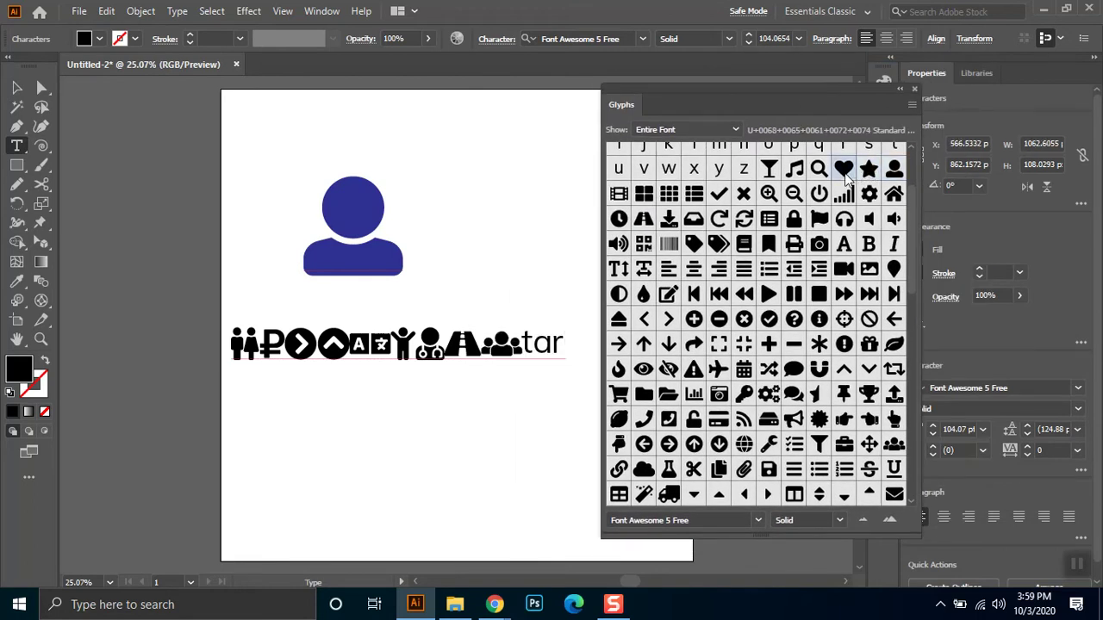
pyautogui.doubleClick(844, 170)
pyautogui.doubleClick(869, 170)
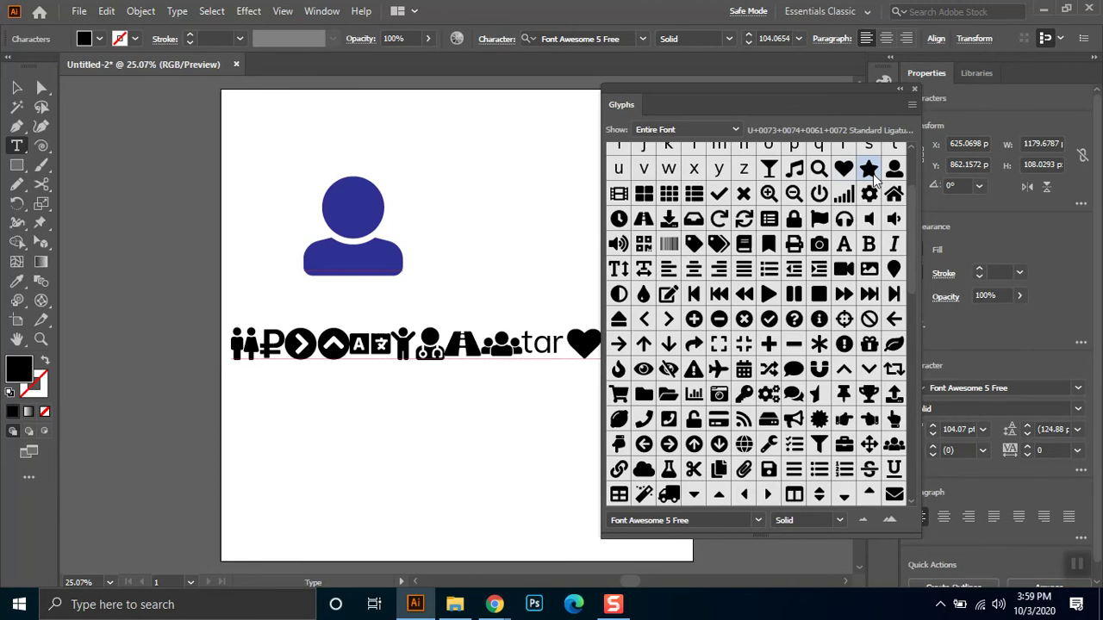
# Append user, loudspeaker, QR code, star and fast-backward glyphs to the text, moving the Glyphs panel off the artboard
pyautogui.moveTo(798, 109); pyautogui.dragTo(774, 121)
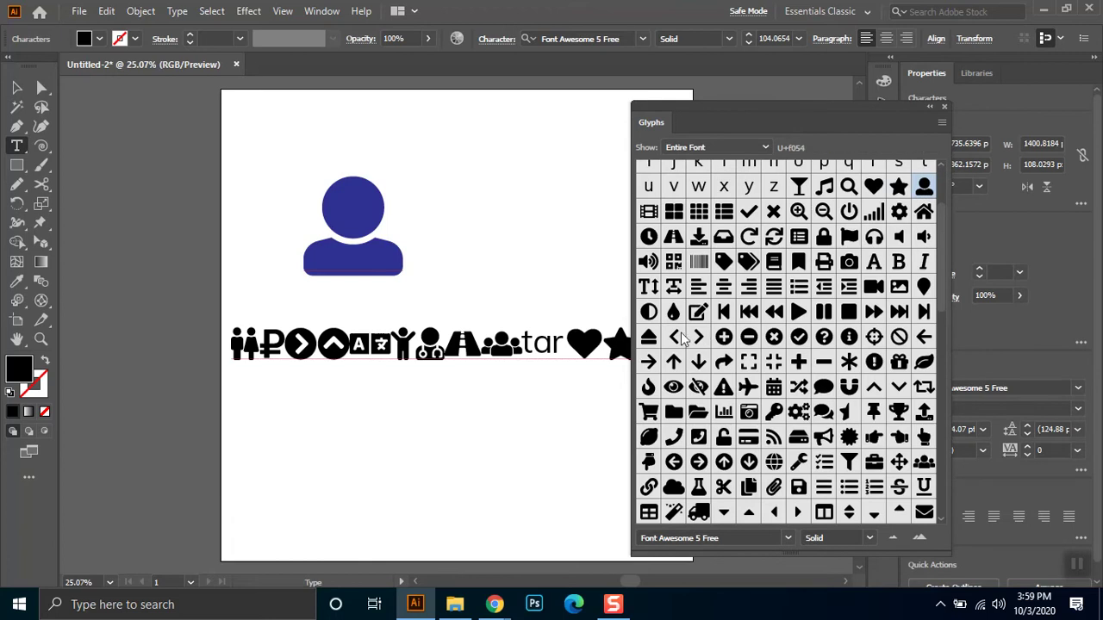
pyautogui.doubleClick(649, 262)
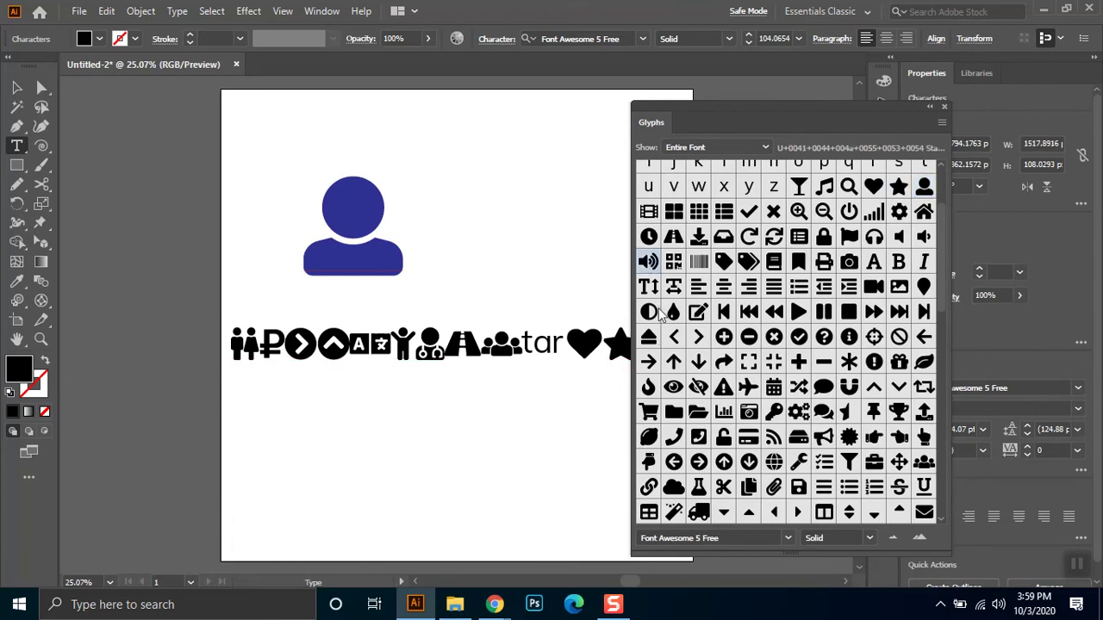
pyautogui.moveTo(754, 129)
pyautogui.mouseDown()
pyautogui.moveTo(928, 129)
pyautogui.moveTo(869, 141)
pyautogui.moveTo(712, 125)
pyautogui.moveTo(732, 129)
pyautogui.mouseUp()
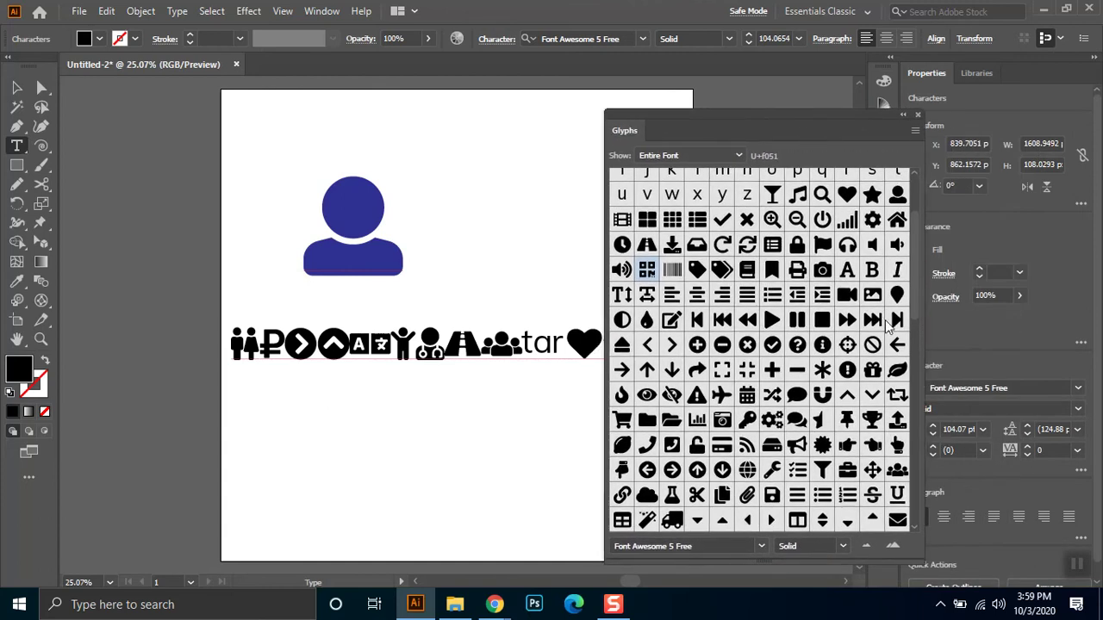
pyautogui.scroll(2, 890, 327)
pyautogui.click(874, 247)
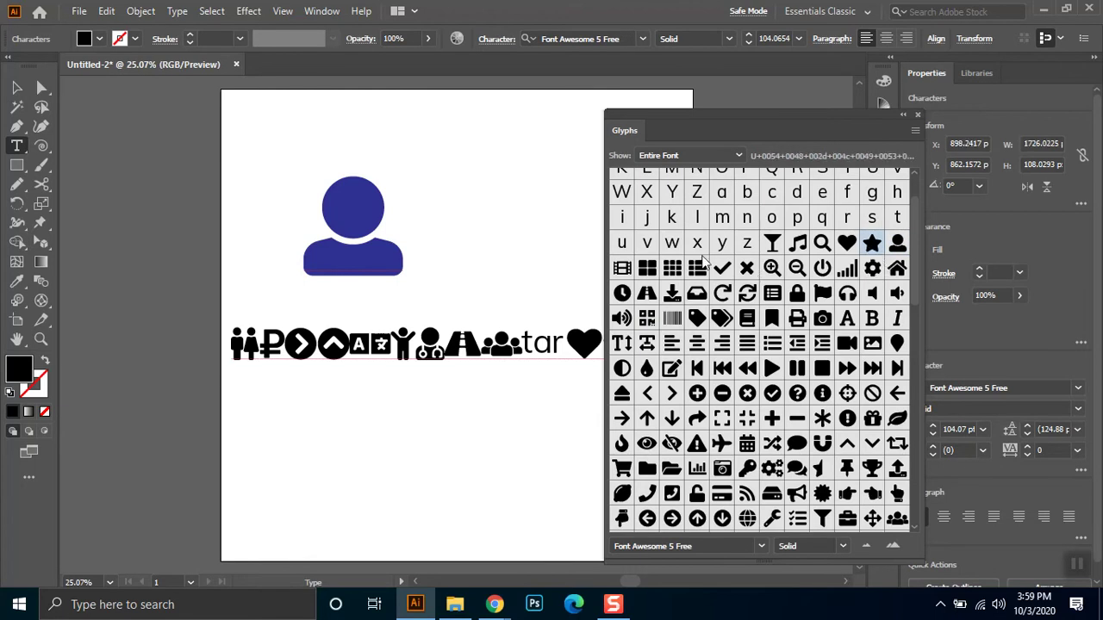
pyautogui.moveTo(751, 129); pyautogui.dragTo(951, 129)
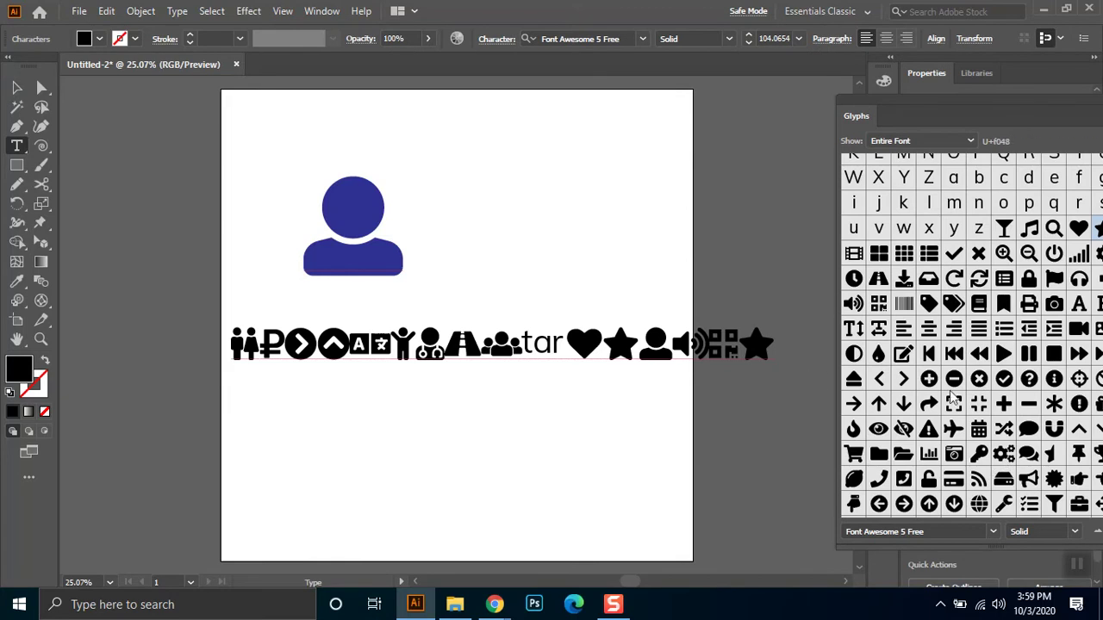
pyautogui.doubleClick(952, 350)
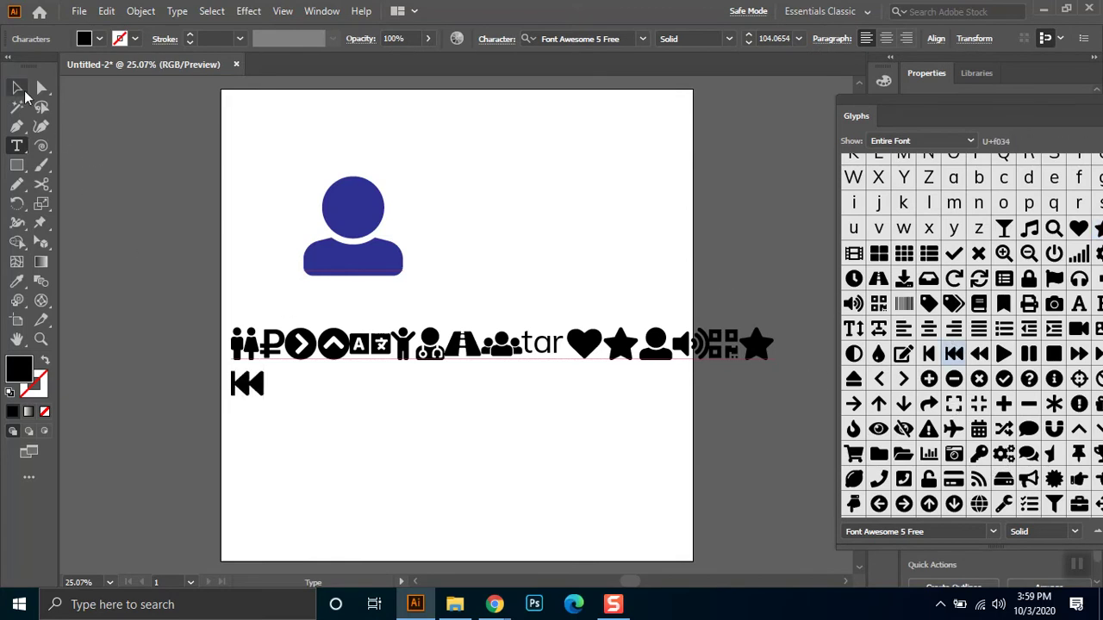
# Move the icon text up and left to just below the user icon, and add 12 pt placeholder text near the artboard's upper edge
pyautogui.press('Escape')
pyautogui.moveTo(524, 345); pyautogui.dragTo(443, 308)
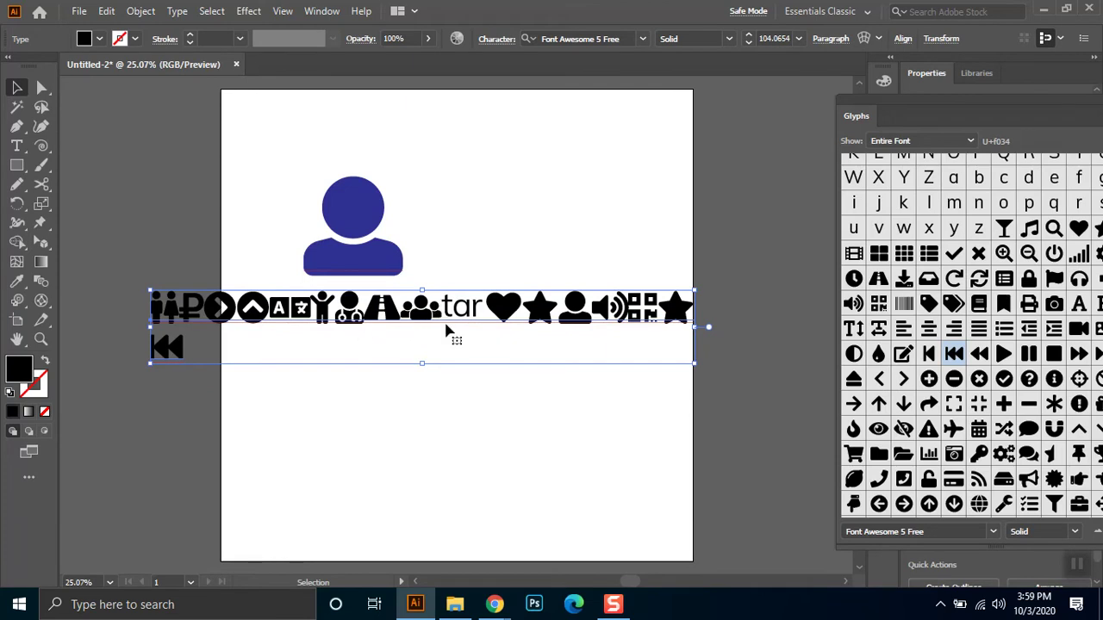
pyautogui.press('t')
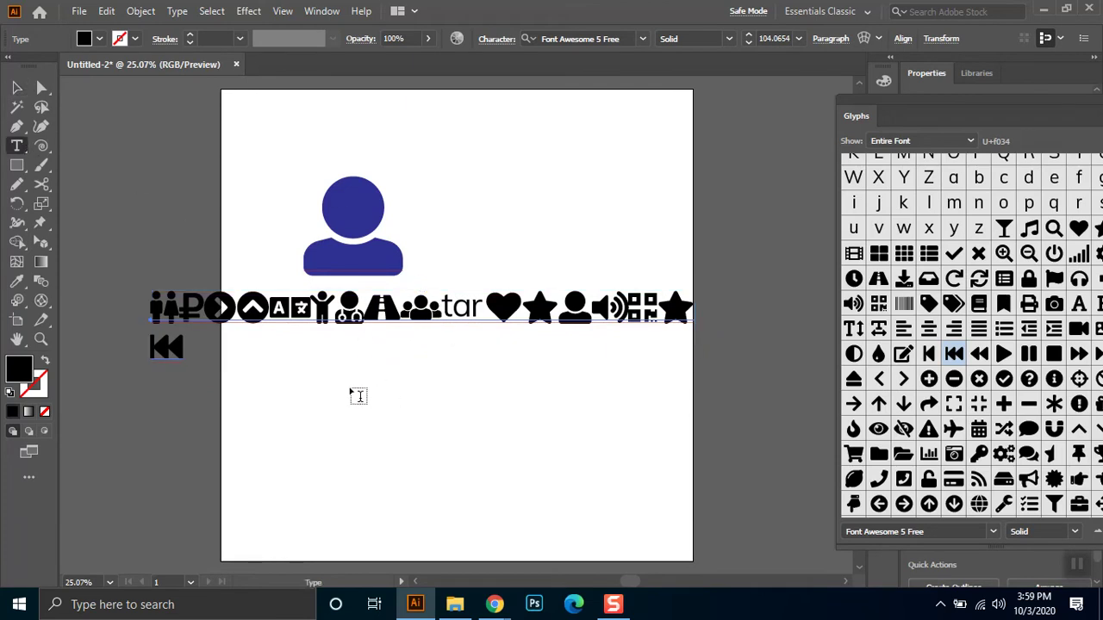
pyautogui.click(461, 152)
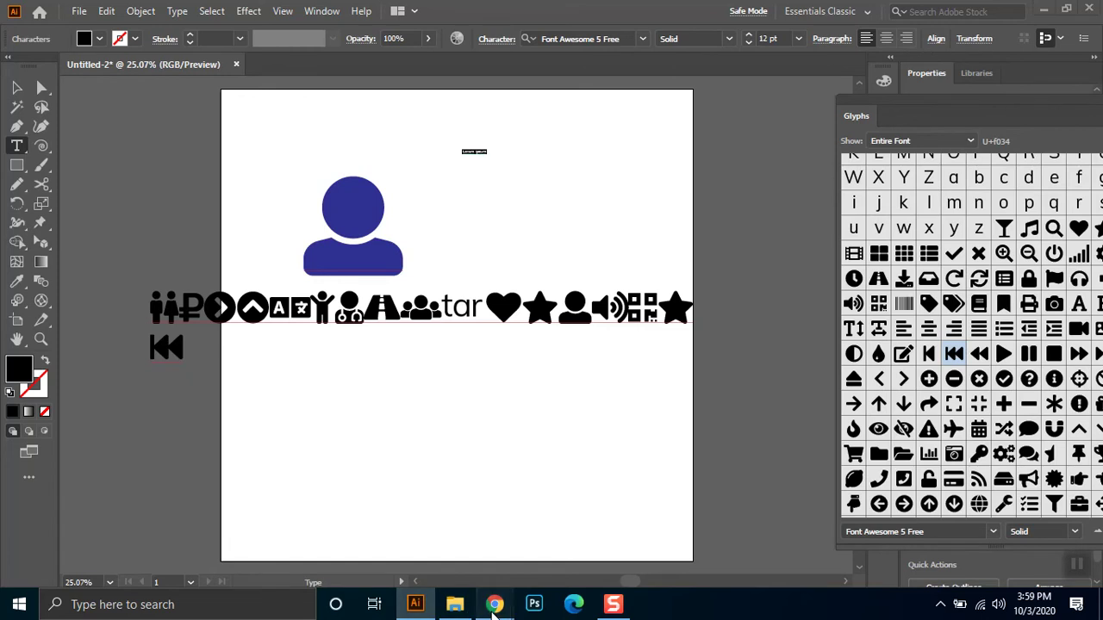
# Switch to the Font Awesome website in Chrome
pyautogui.moveTo(495, 604)
pyautogui.click(448, 570)
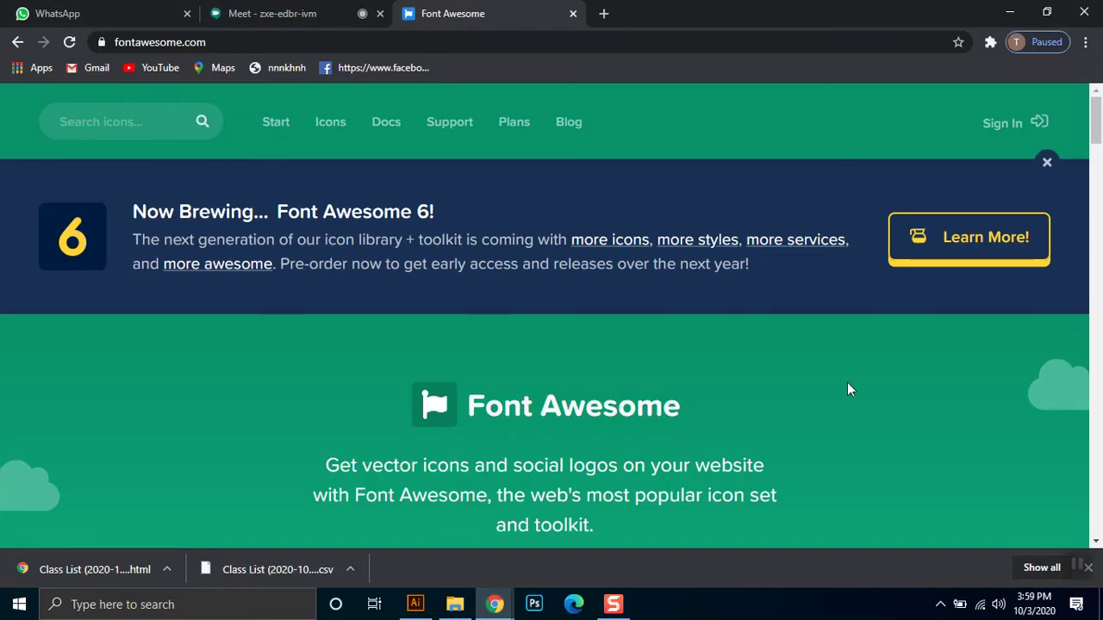
# Search the Font Awesome icon library for user
pyautogui.click(121, 125)
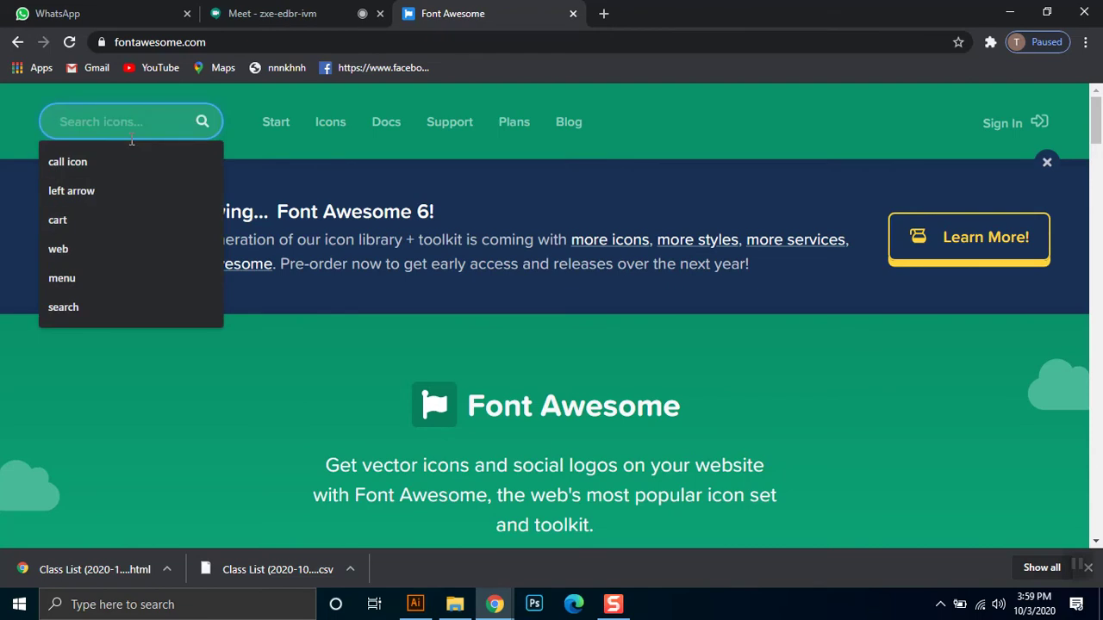
pyautogui.write('u')
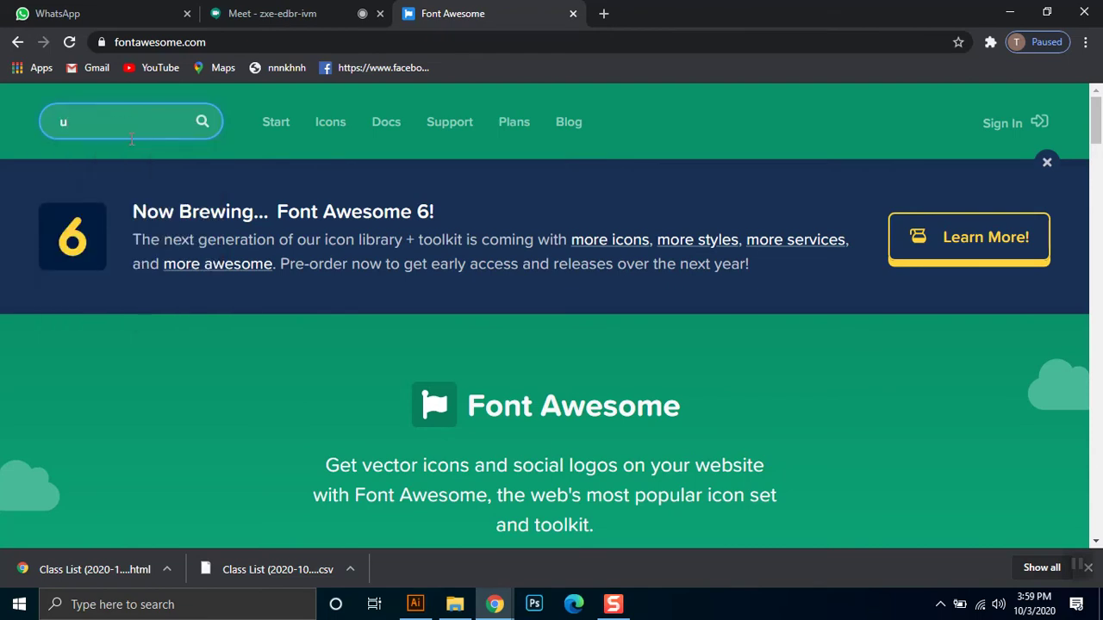
pyautogui.write('ser')
pyautogui.press('Return')
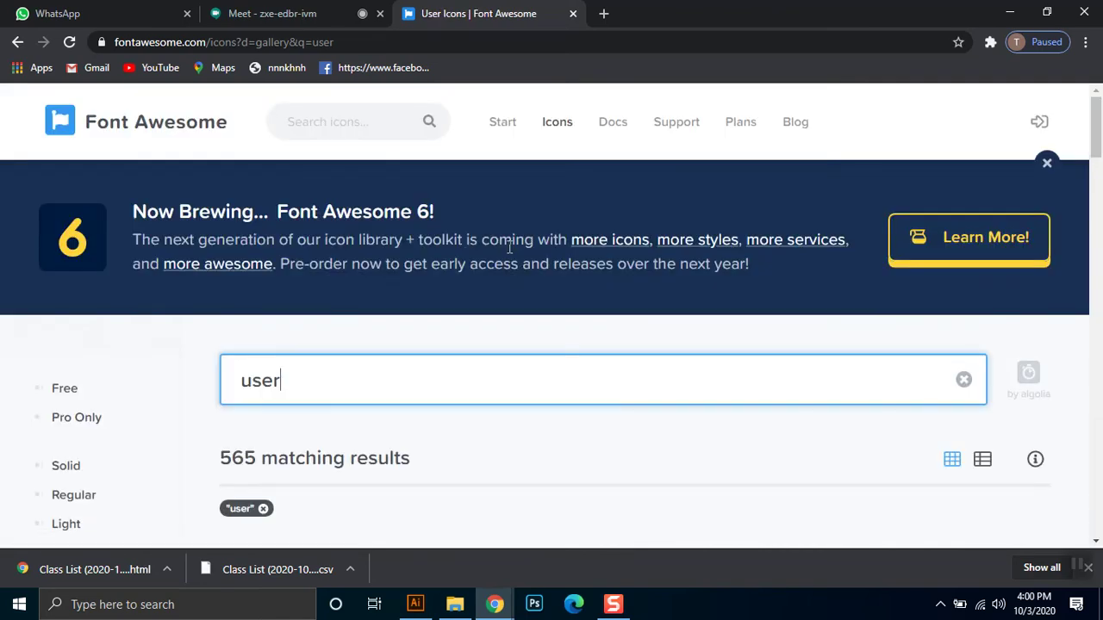
# Find the solid hospital-user icon in the search results and copy its name
pyautogui.scroll(-4, 397, 431)
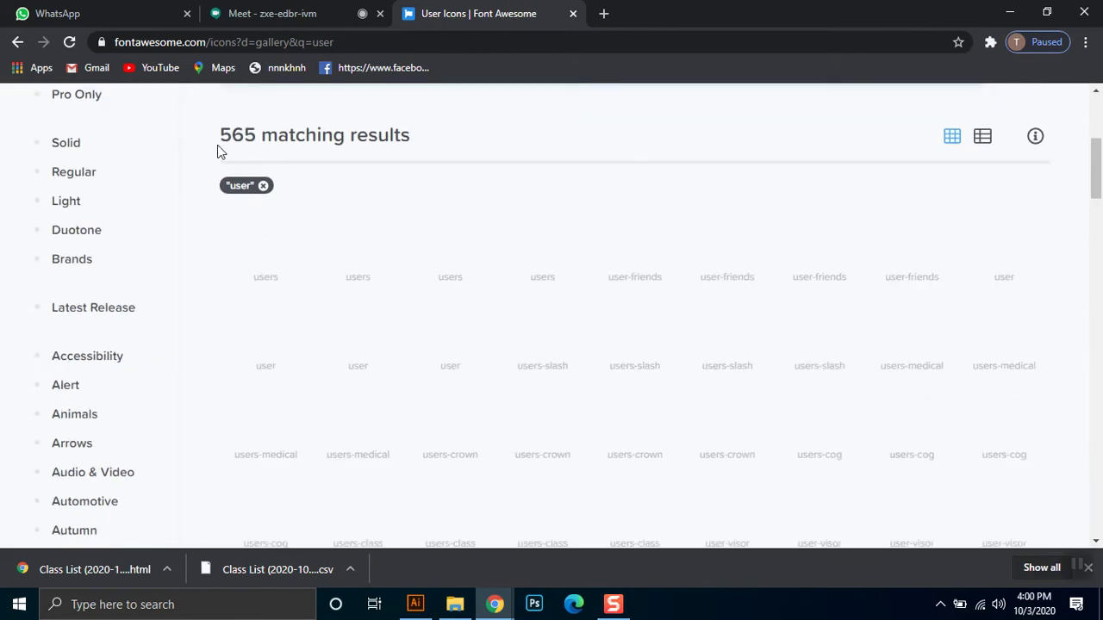
pyautogui.scroll(-1, 259, 156)
pyautogui.scroll(-1, 621, 267)
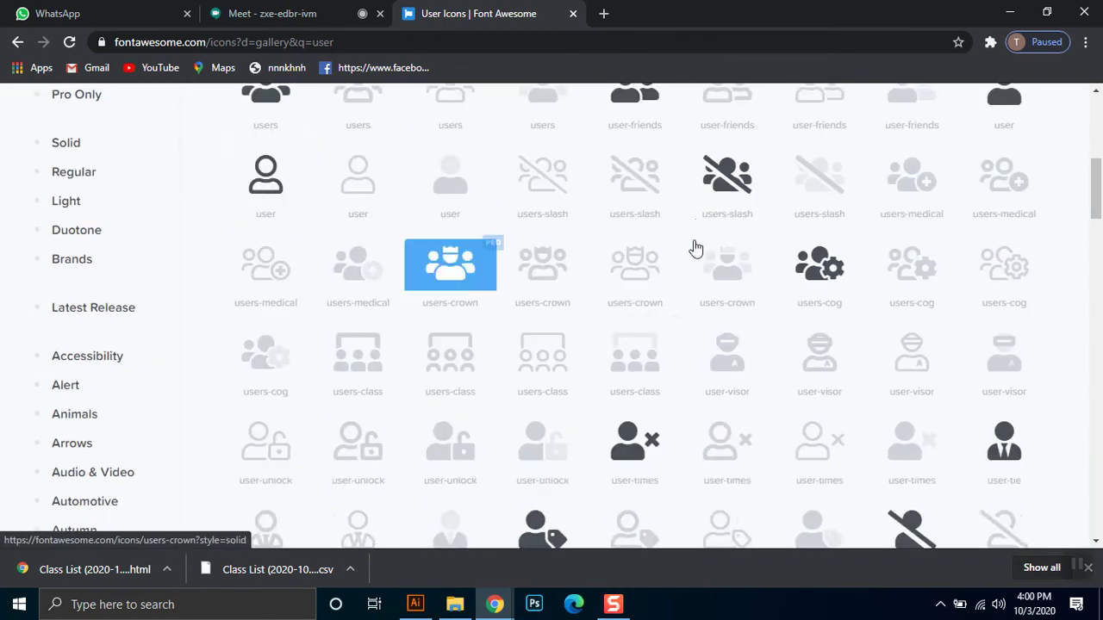
pyautogui.scroll(2, 681, 224)
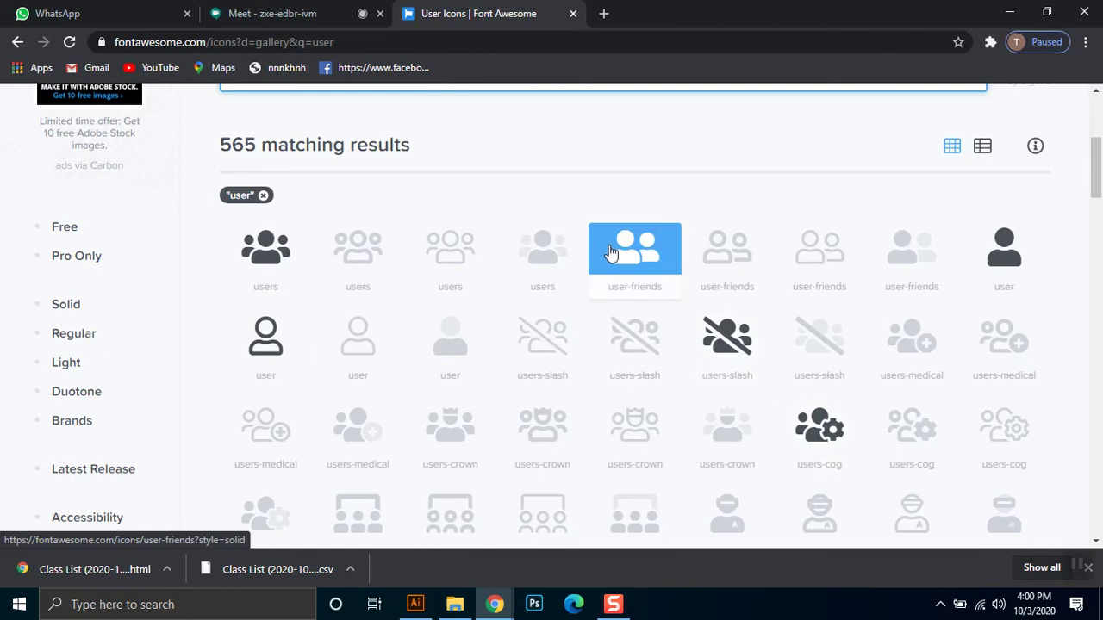
pyautogui.scroll(-18, 1068, 400)
pyautogui.scroll(-1, 1067, 401)
pyautogui.scroll(1, 1063, 401)
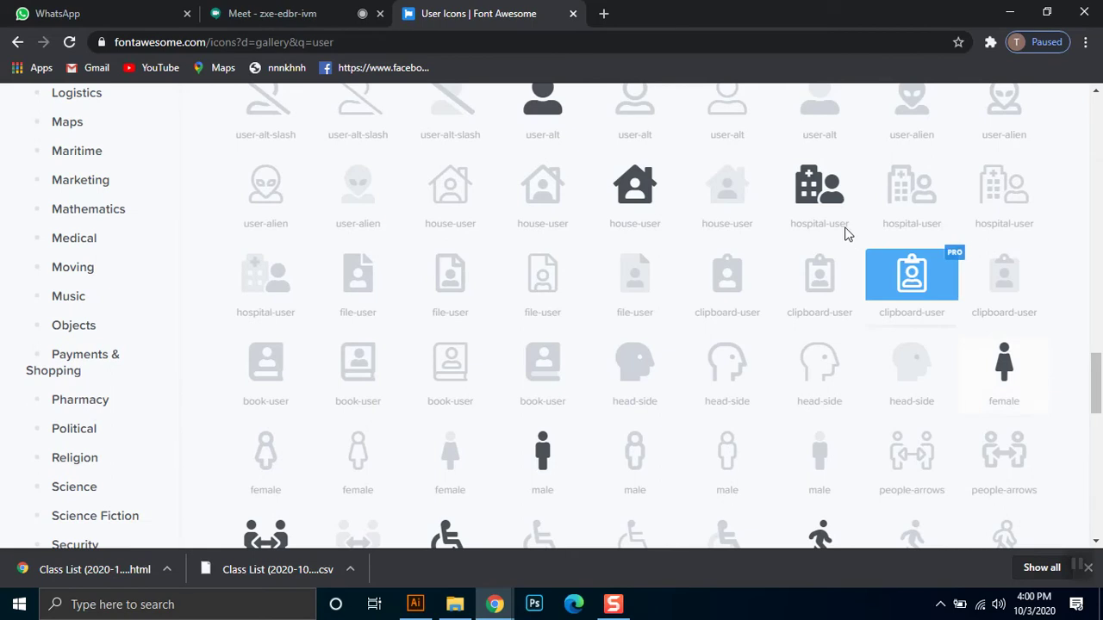
pyautogui.moveTo(848, 224); pyautogui.dragTo(790, 224)
pyautogui.rightClick(803, 233)
pyautogui.click(838, 240)
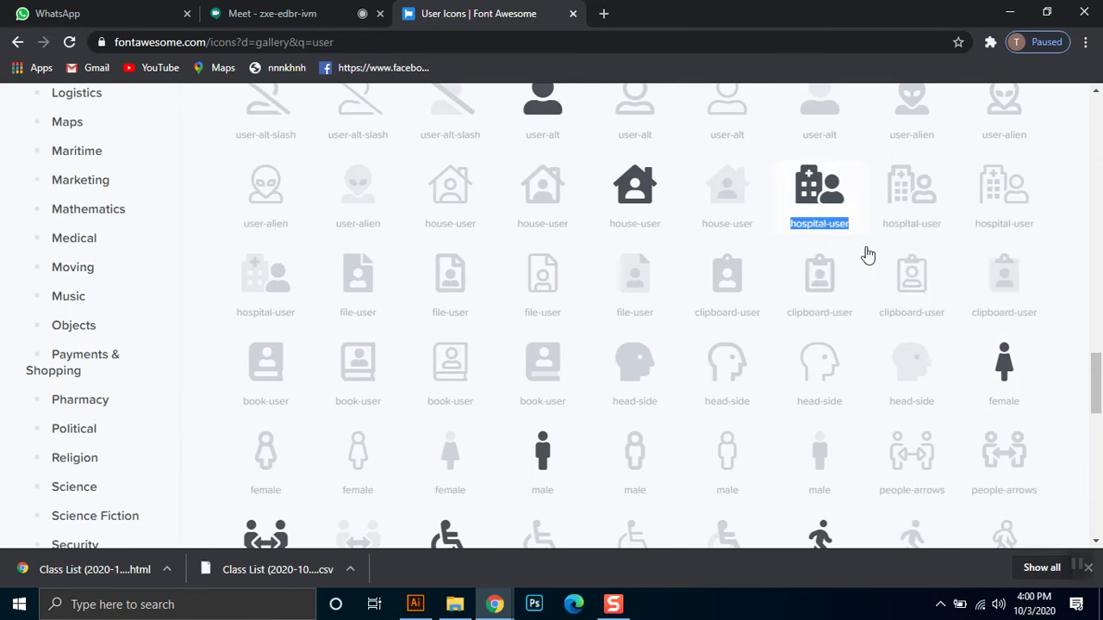
# Switch to Illustrator, paste the copied icon name as text below the glyph row and enlarge it to about 159 pt
pyautogui.click(1009, 13)
pyautogui.click(17, 87)
pyautogui.click(17, 146)
pyautogui.click(343, 422)
pyautogui.hotkey('ctrl', 'v')
pyautogui.press('Escape')
pyautogui.moveTo(360, 435); pyautogui.dragTo(446, 498)
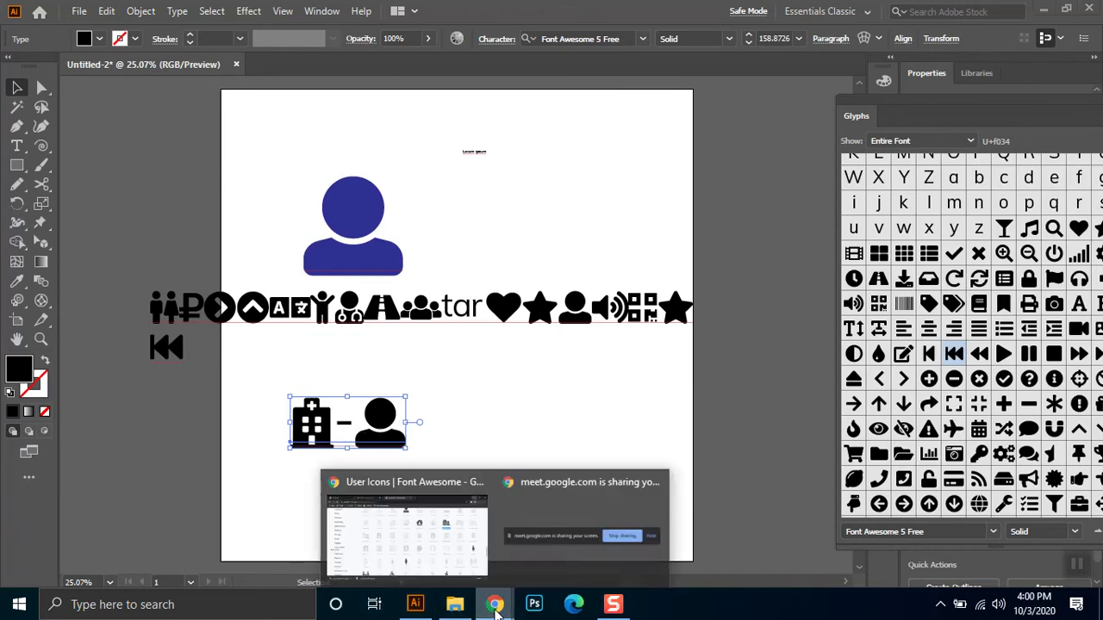
# Check the hospital-user icon on the website, and set the pasted Illustrator text to Font Awesome 5 Free Solid
pyautogui.click(463, 555)
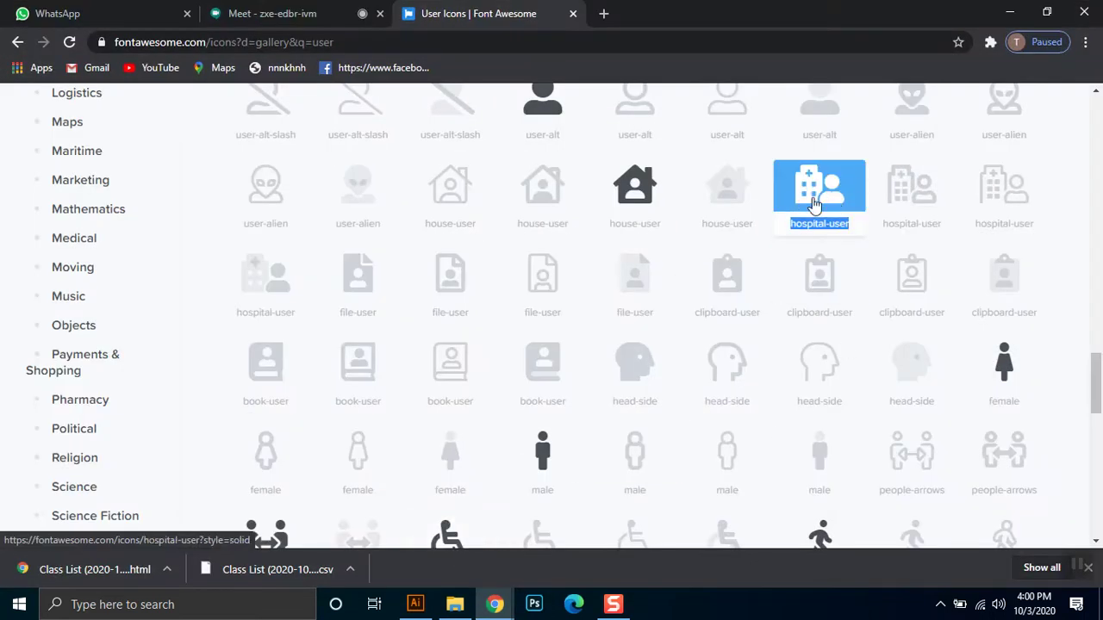
pyautogui.click(1010, 12)
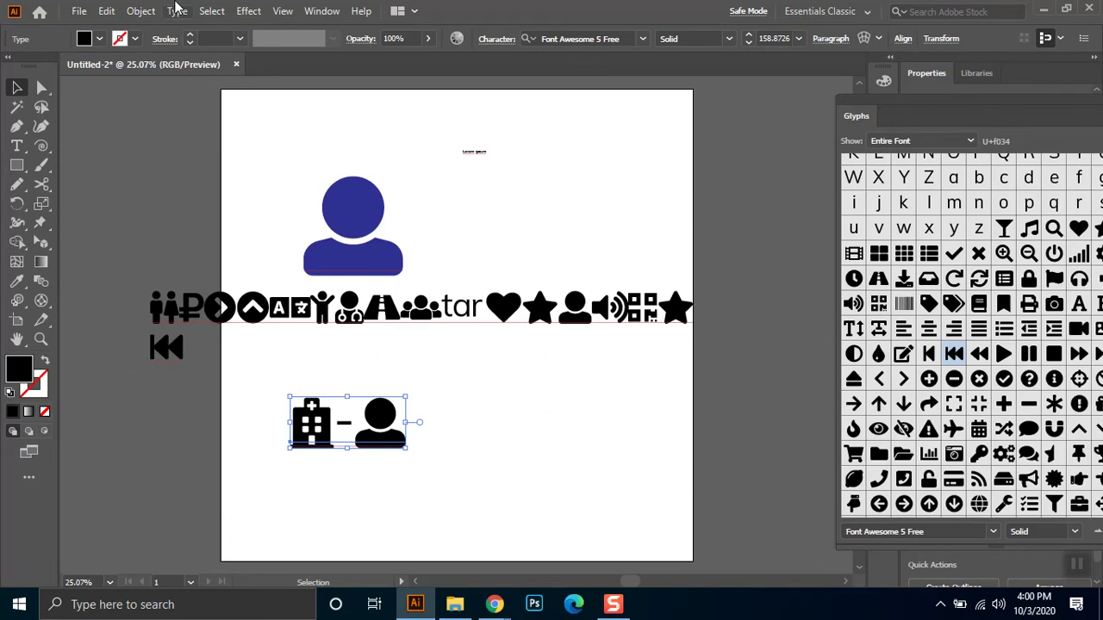
pyautogui.click(640, 38)
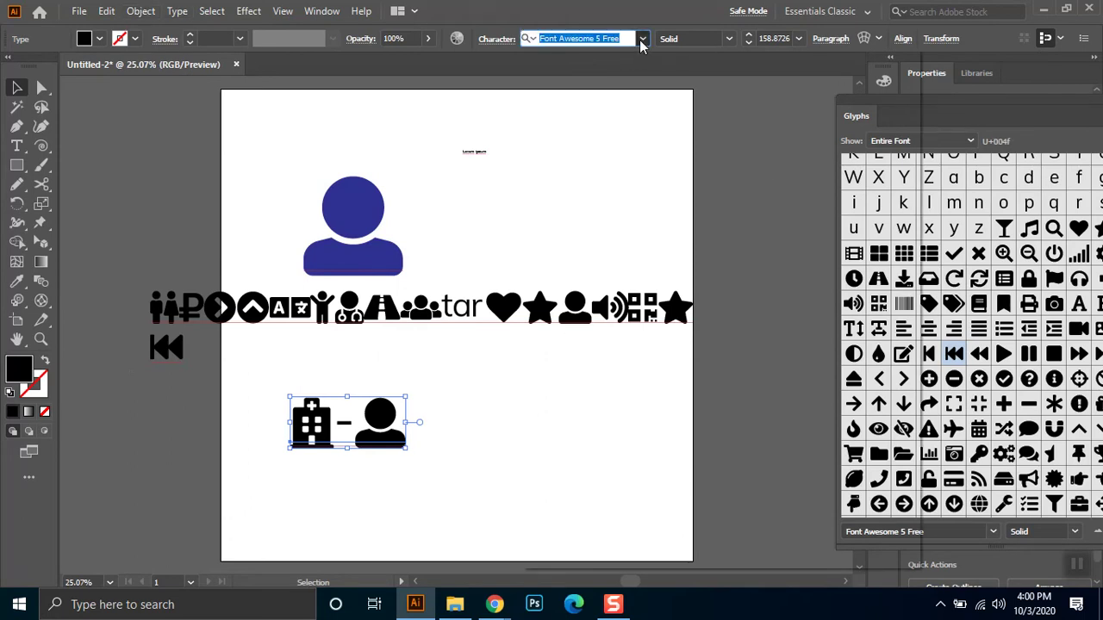
pyautogui.click(643, 39)
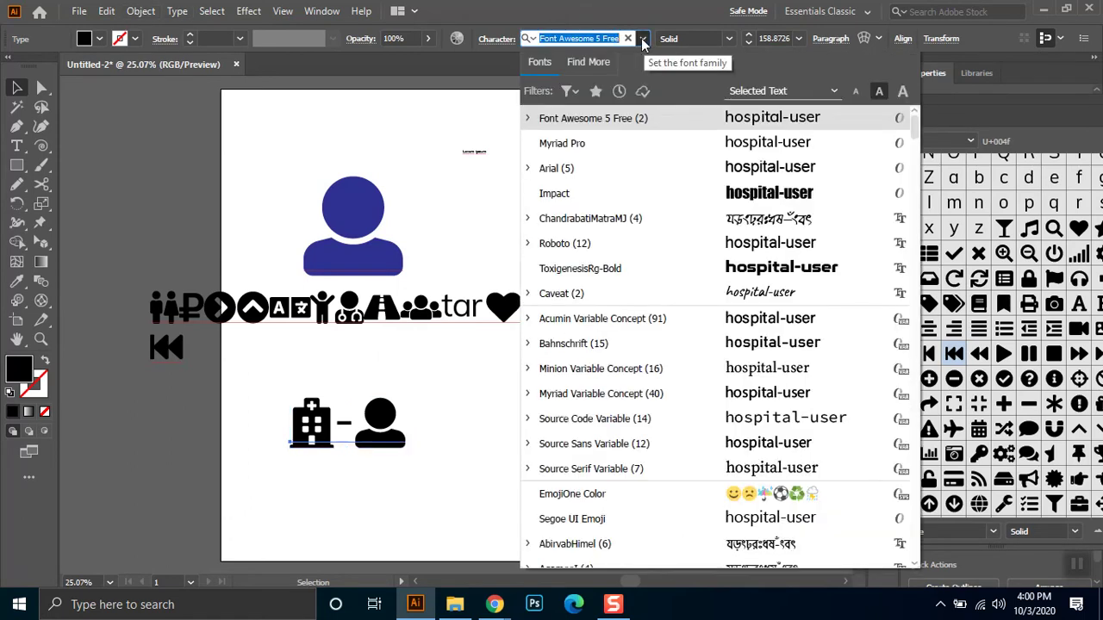
pyautogui.write('fon')
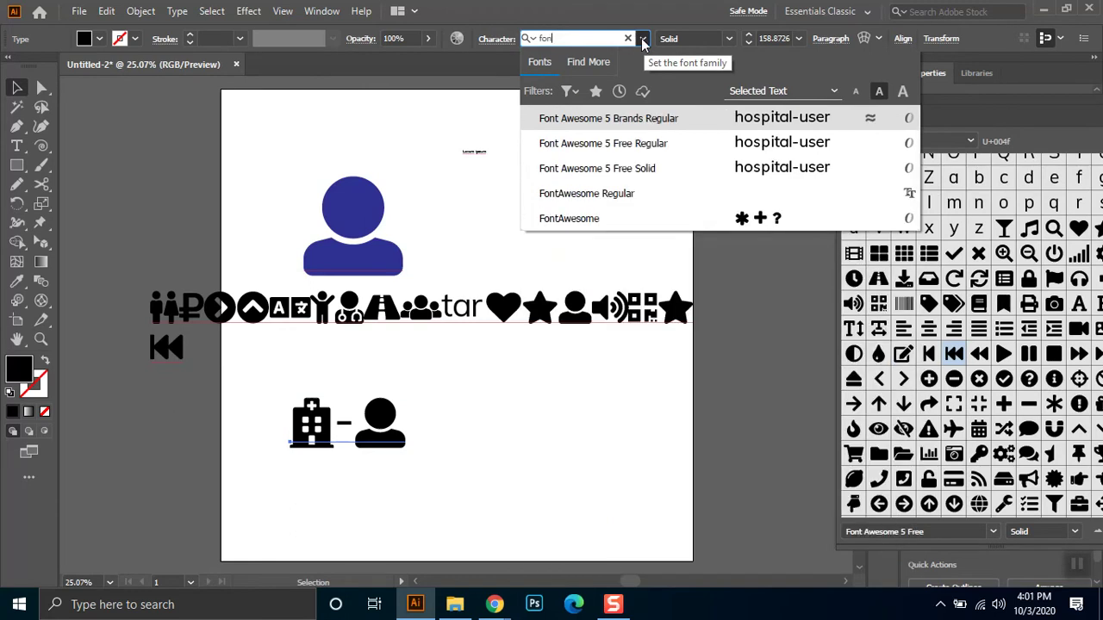
pyautogui.write('tr')
pyautogui.press('BackSpace')
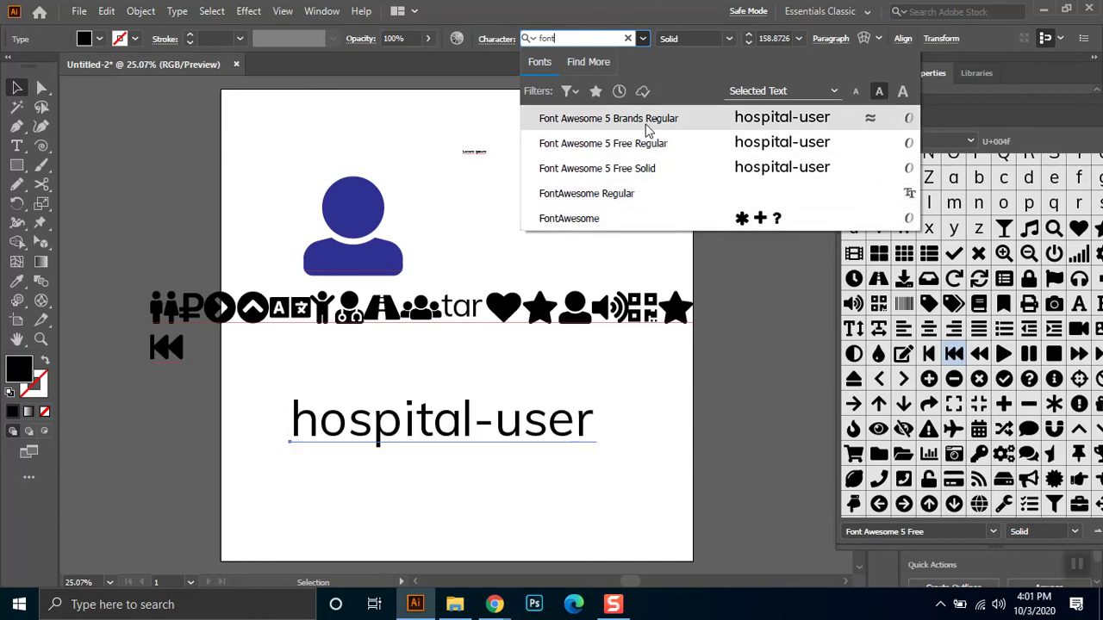
pyautogui.click(639, 168)
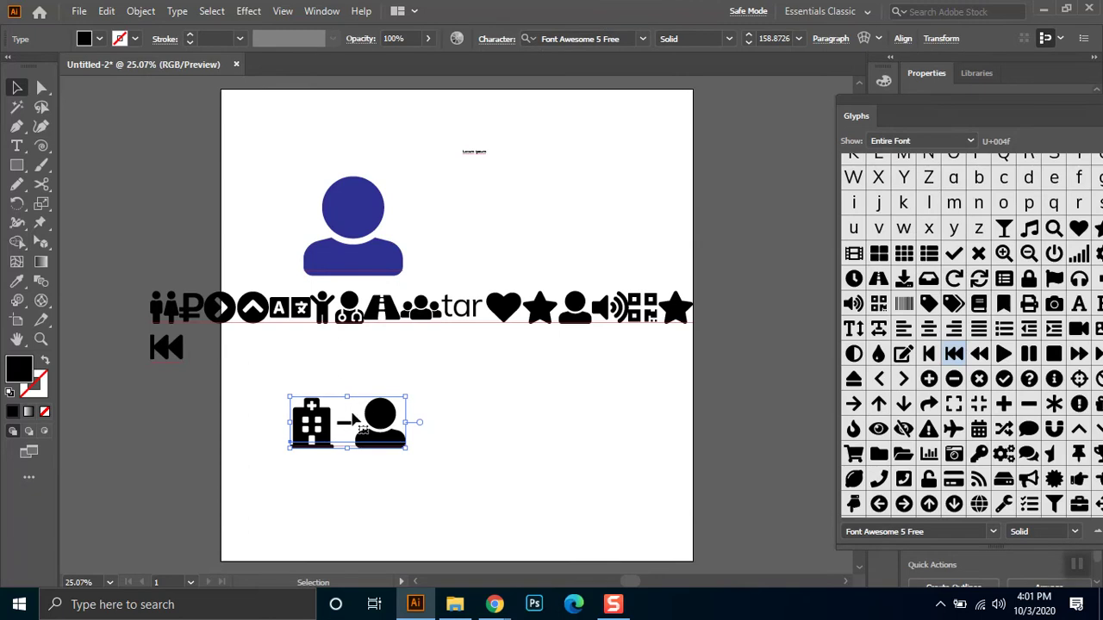
# Convert the hospital-user text to outlines and ungroup the resulting shapes
pyautogui.rightClick(352, 419)
pyautogui.click(442, 181)
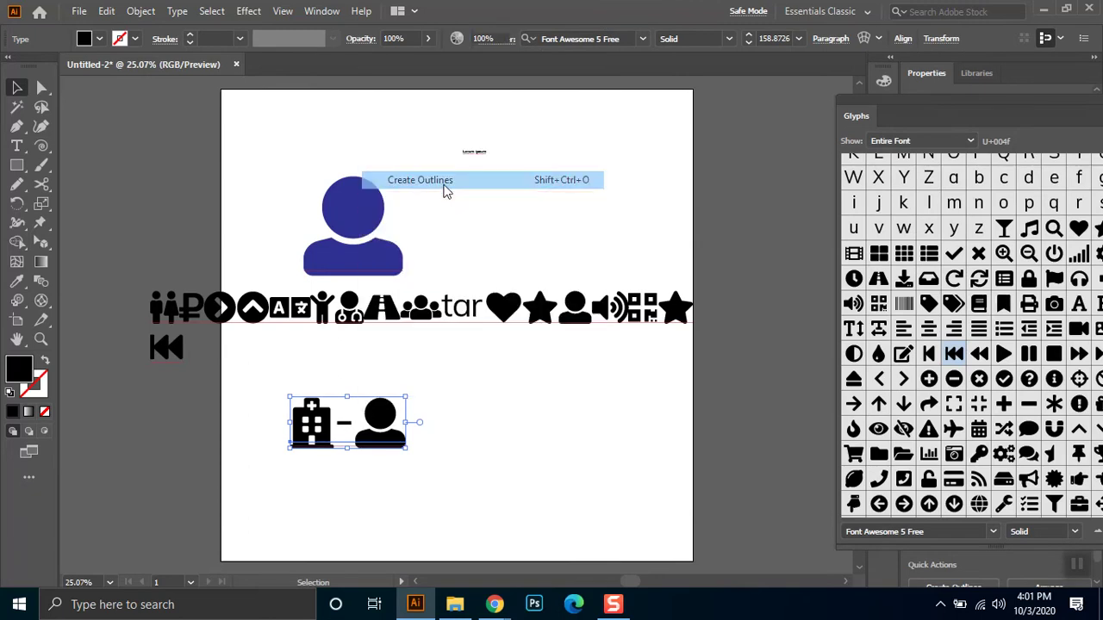
pyautogui.click(349, 439)
pyautogui.click(348, 428)
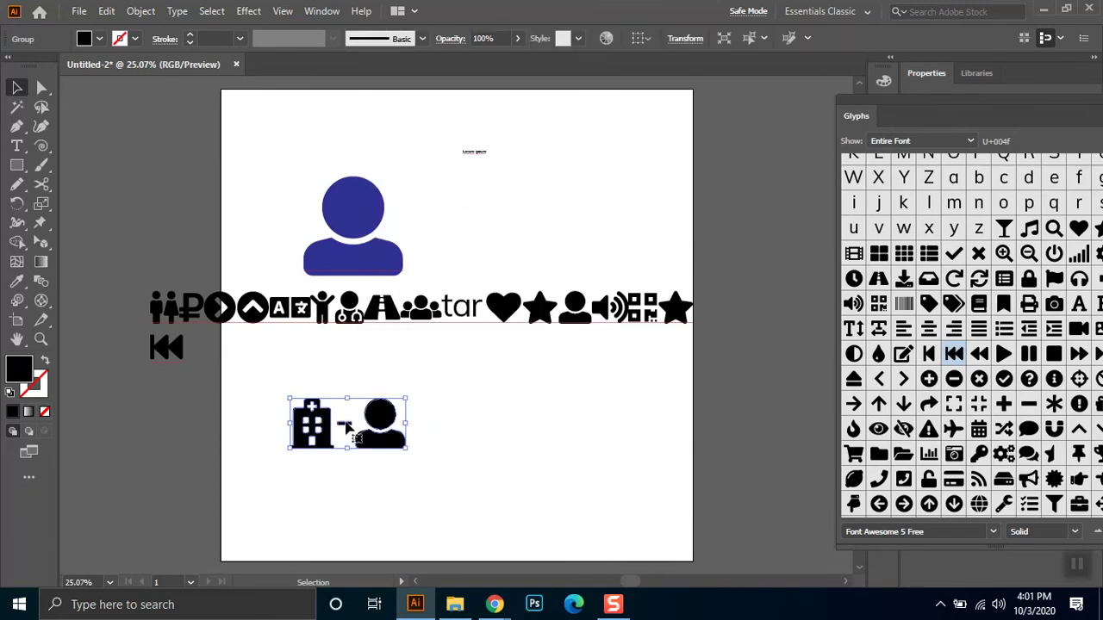
pyautogui.rightClick(346, 429)
pyautogui.click(408, 274)
# Delete the dash between the hospital and user shapes, and move the user shape left to overlap the hospital's edge
pyautogui.click(466, 435)
pyautogui.click(349, 428)
pyautogui.press('Delete')
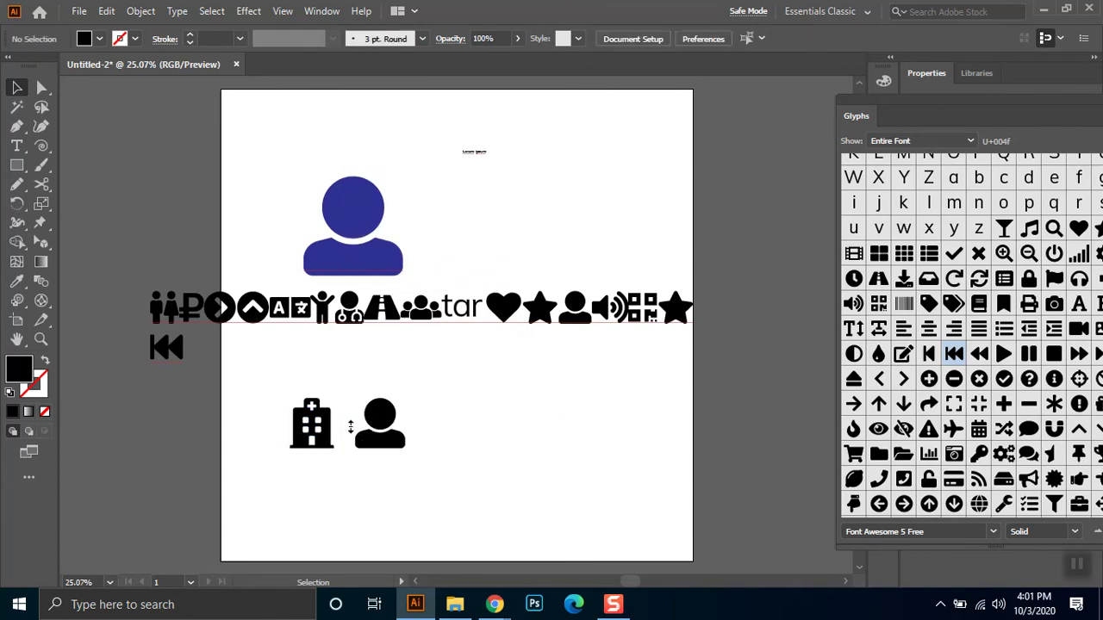
pyautogui.moveTo(385, 433); pyautogui.dragTo(349, 431)
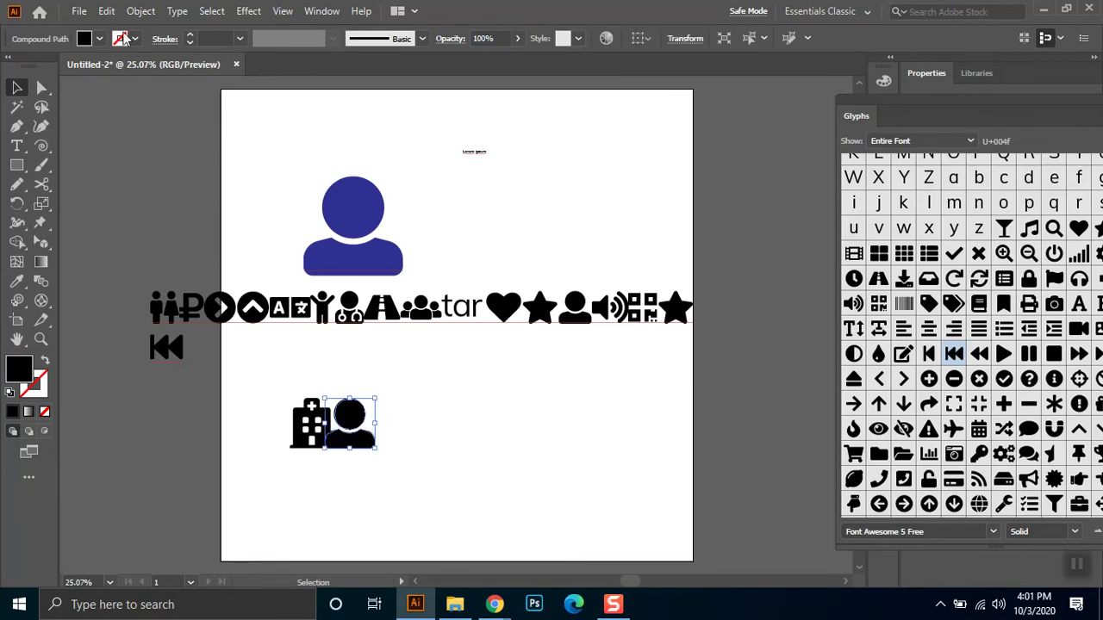
# Give the user shape beside the hospital a white 5 pt stroke aligned to the outside
pyautogui.click(124, 40)
pyautogui.click(35, 68)
pyautogui.click(169, 41)
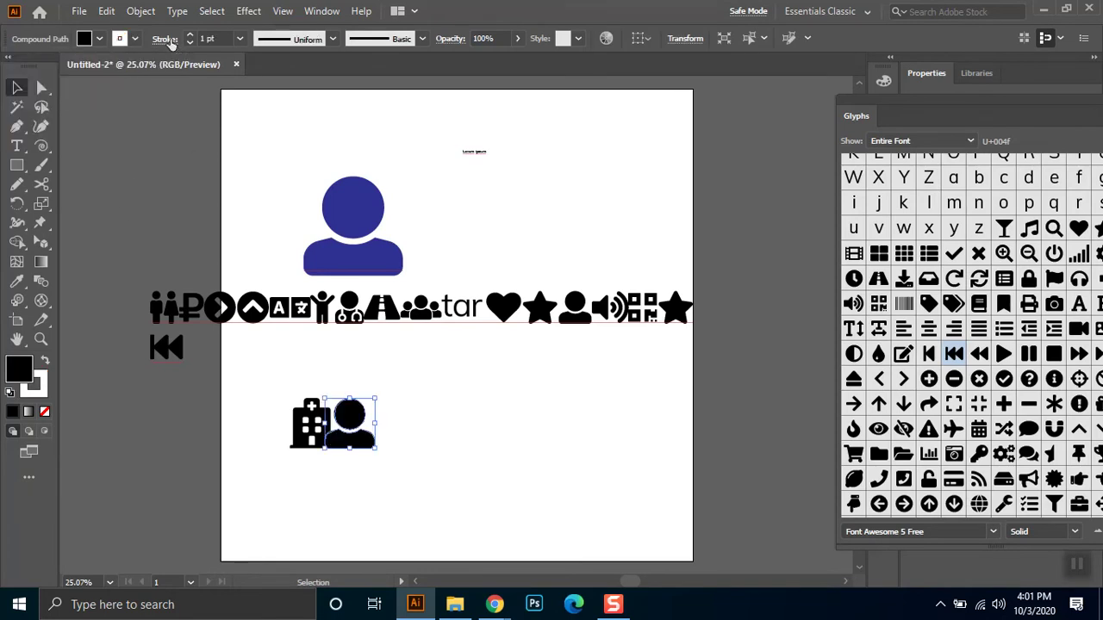
pyautogui.click(169, 41)
pyautogui.click(99, 123)
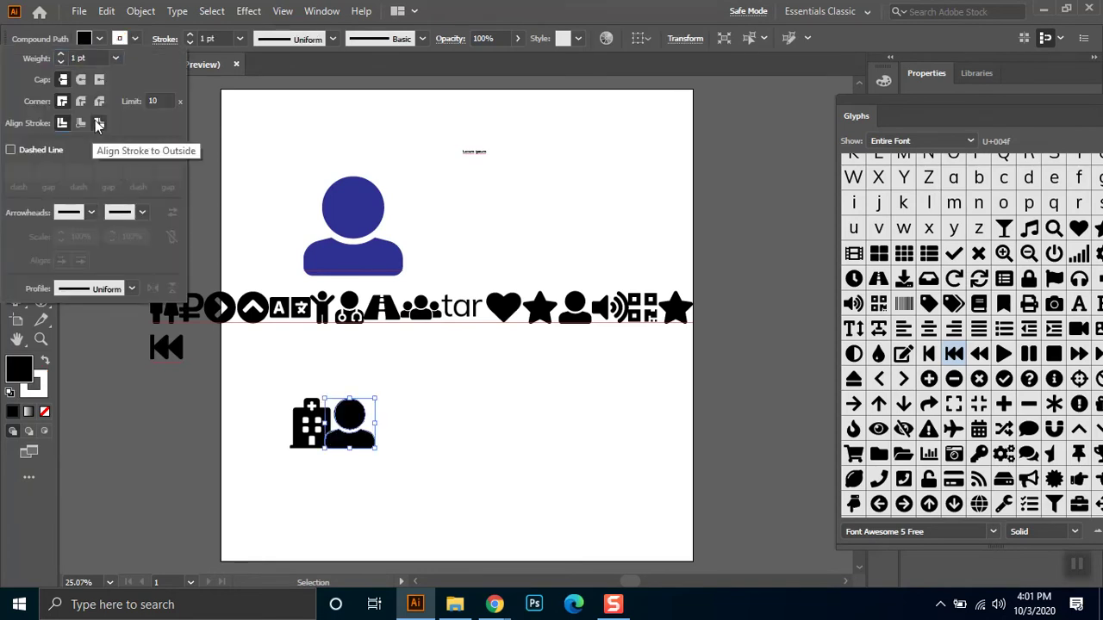
pyautogui.click(216, 36)
pyautogui.press('Up')
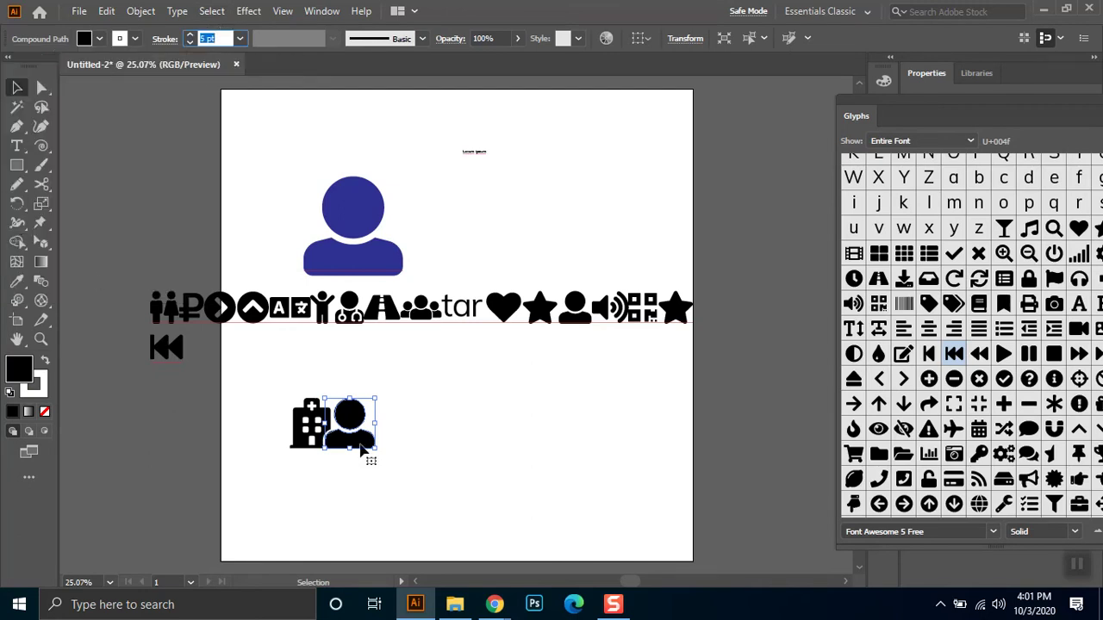
pyautogui.click(405, 433)
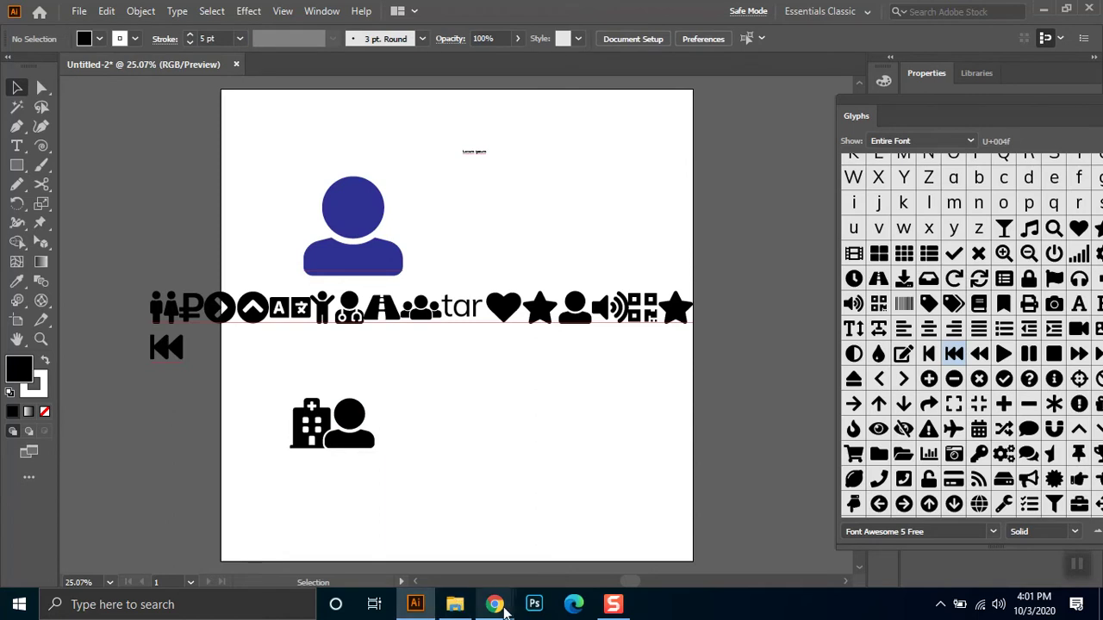
# Compare with the hospital-user icon on the website, and scale the user shape down slightly towards its lower-left corner in Illustrator
pyautogui.hotkey('alt', 'Tab')
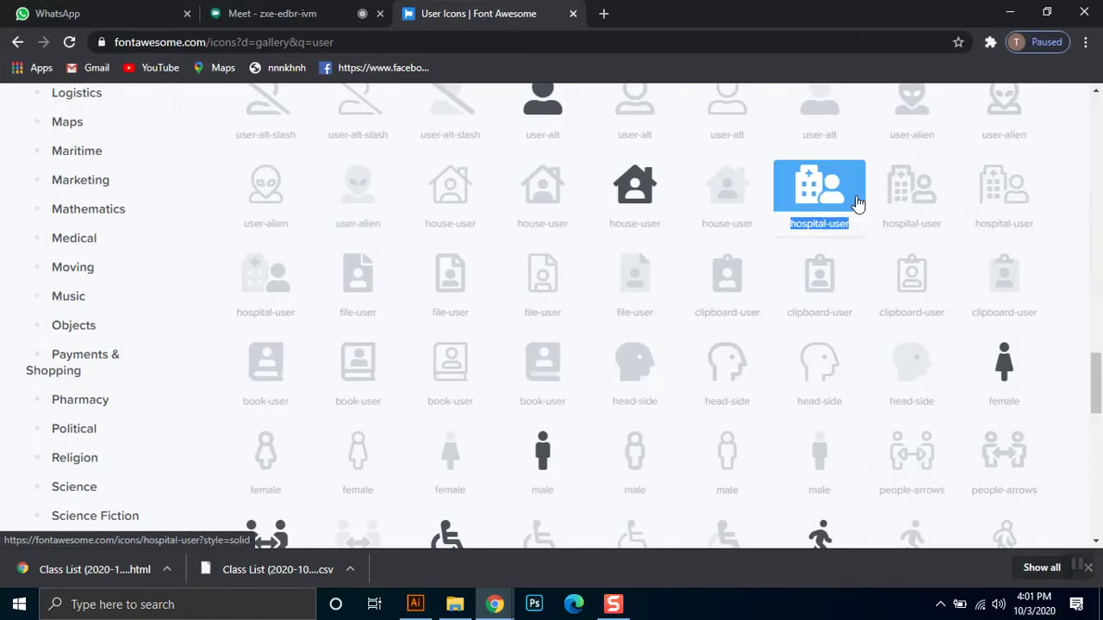
pyautogui.click(1015, 9)
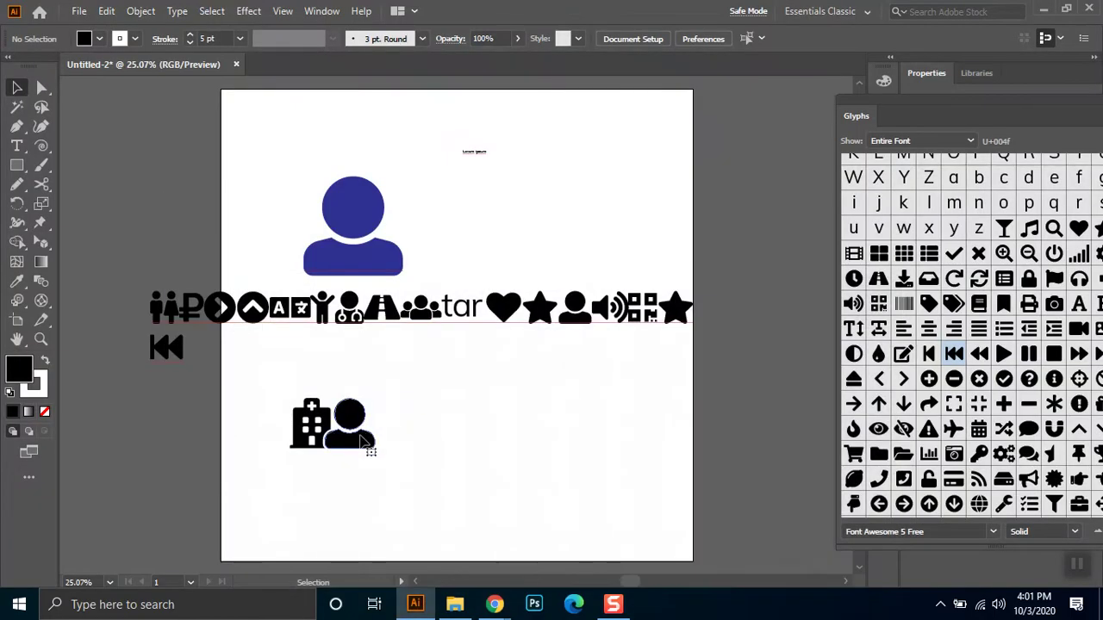
pyautogui.click(367, 416)
pyautogui.moveTo(373, 401); pyautogui.dragTo(364, 411)
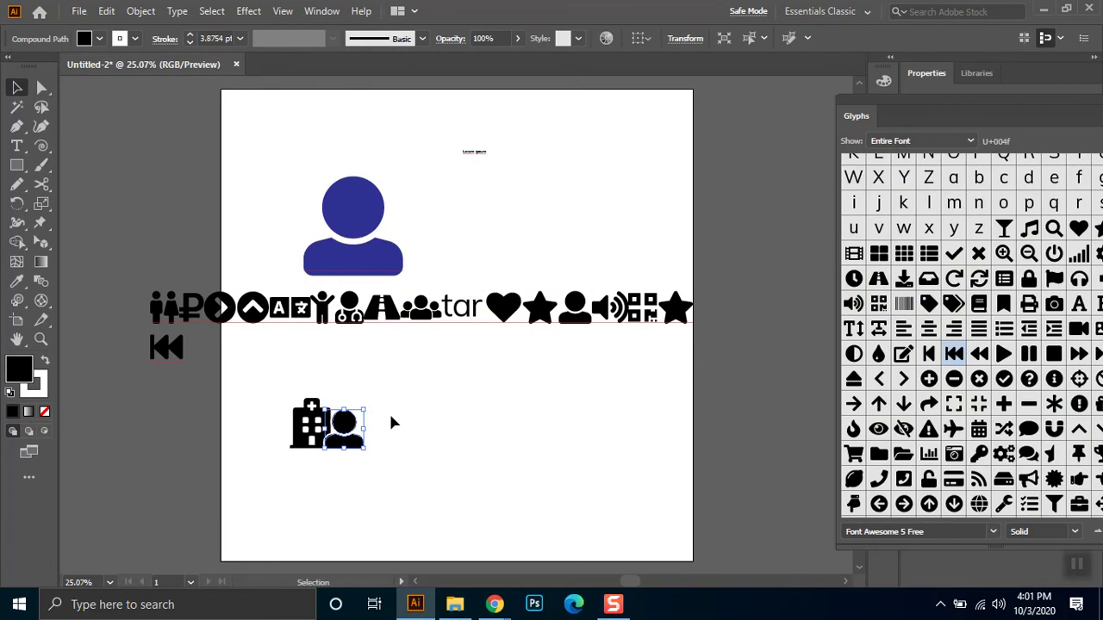
pyautogui.click(388, 411)
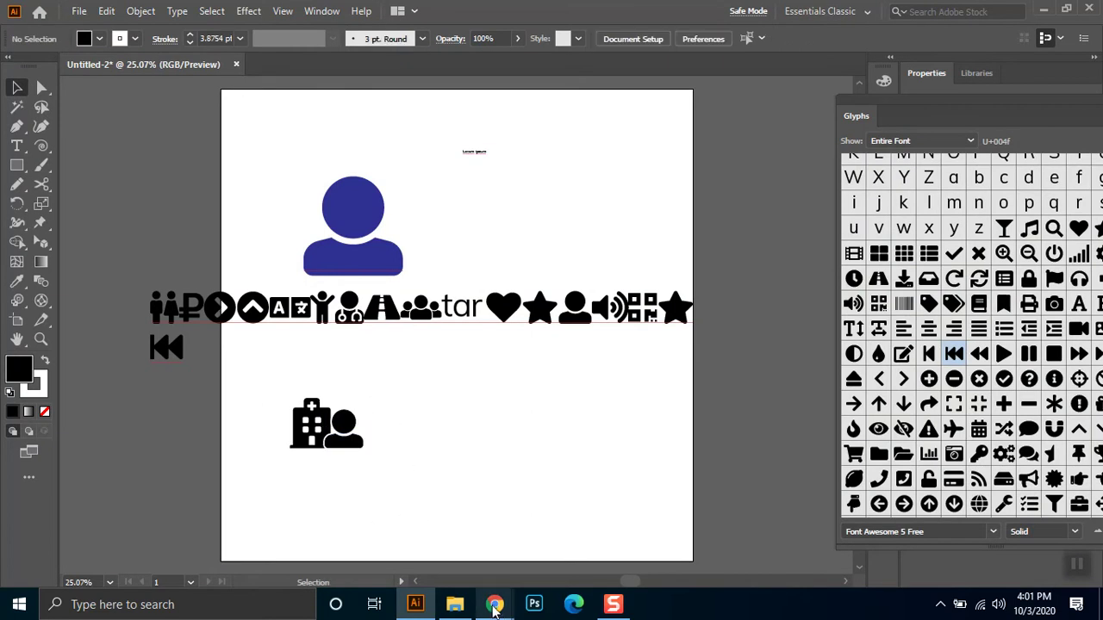
# Switch to the Font Awesome website in Chrome and look through the user icon results and the category list
pyautogui.moveTo(498, 607)
pyautogui.click(446, 546)
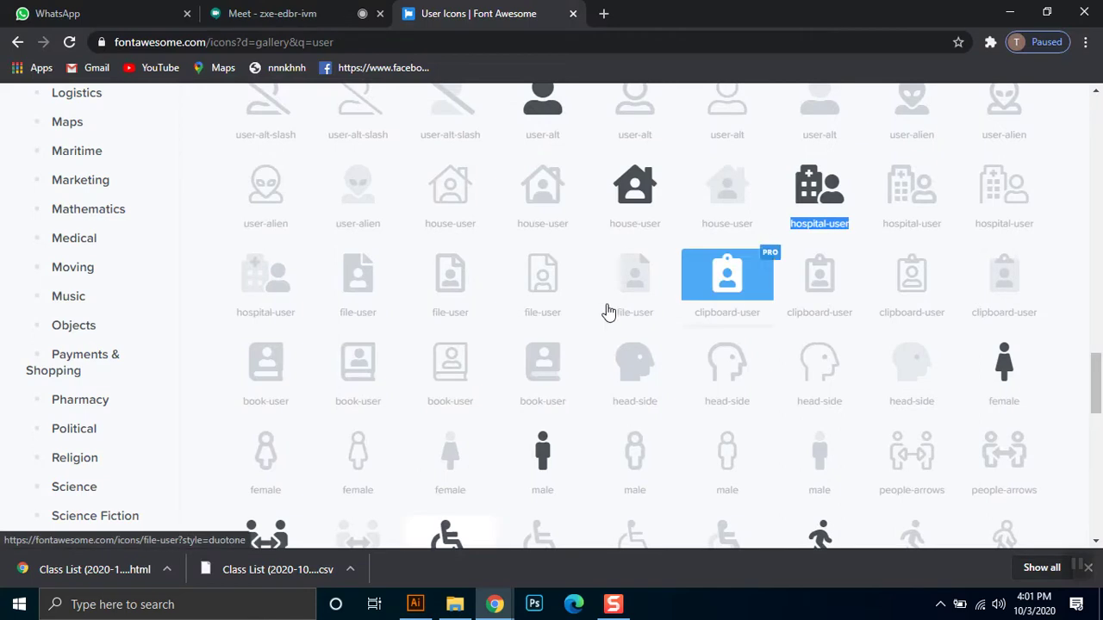
pyautogui.scroll(-2, 608, 312)
pyautogui.scroll(-2, 608, 312)
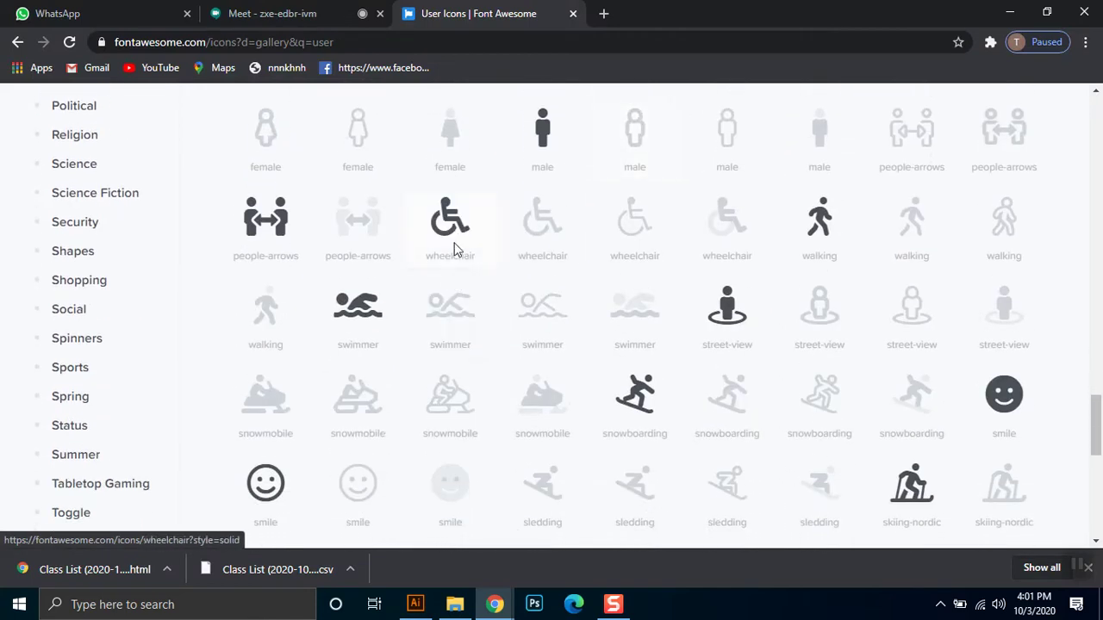
pyautogui.scroll(-7, 952, 336)
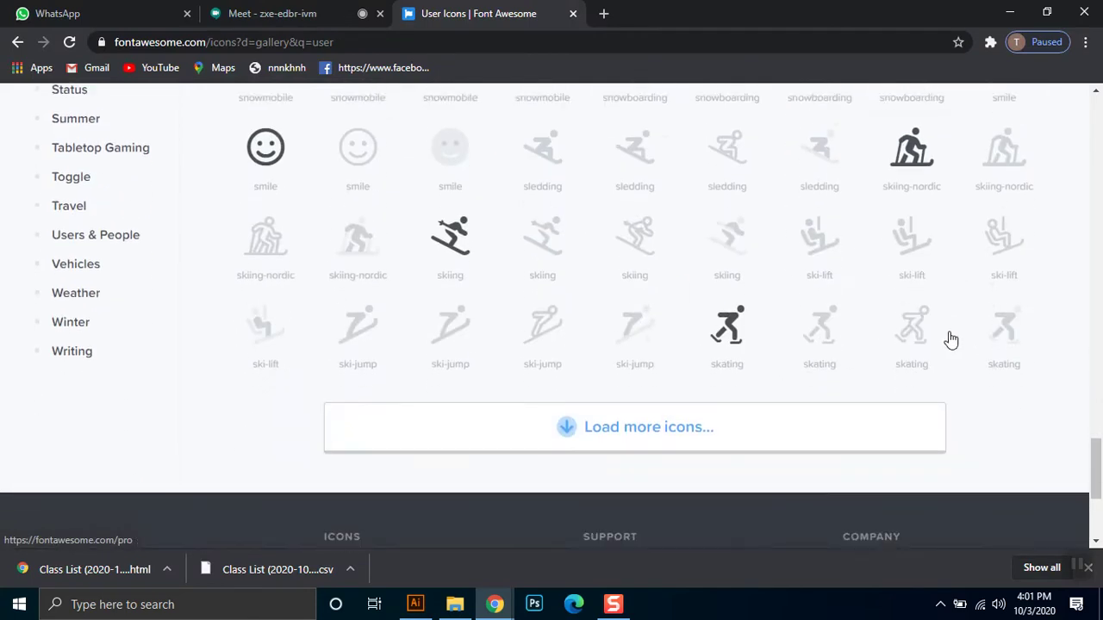
pyautogui.scroll(3, 646, 343)
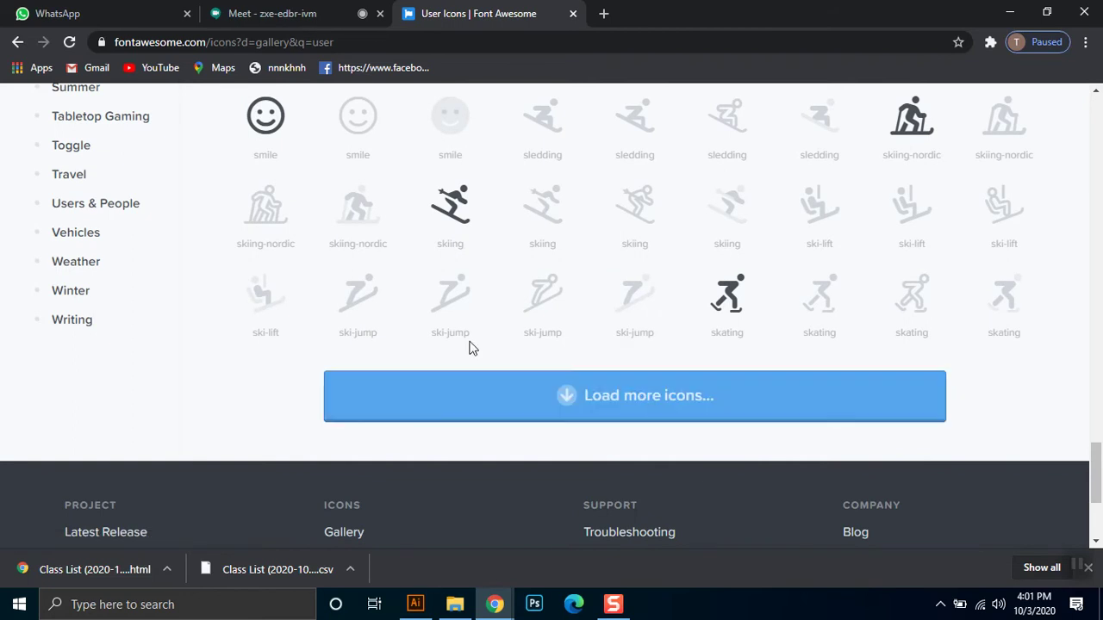
pyautogui.scroll(3, 545, 379)
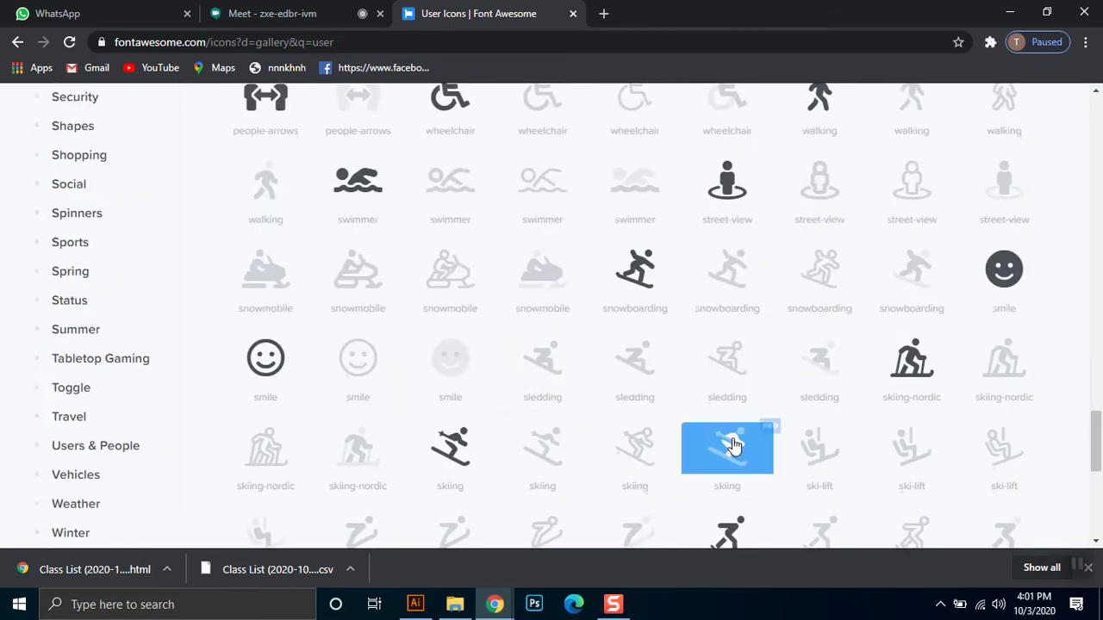
pyautogui.scroll(5, 735, 447)
pyautogui.scroll(8, 734, 448)
pyautogui.scroll(3, 115, 216)
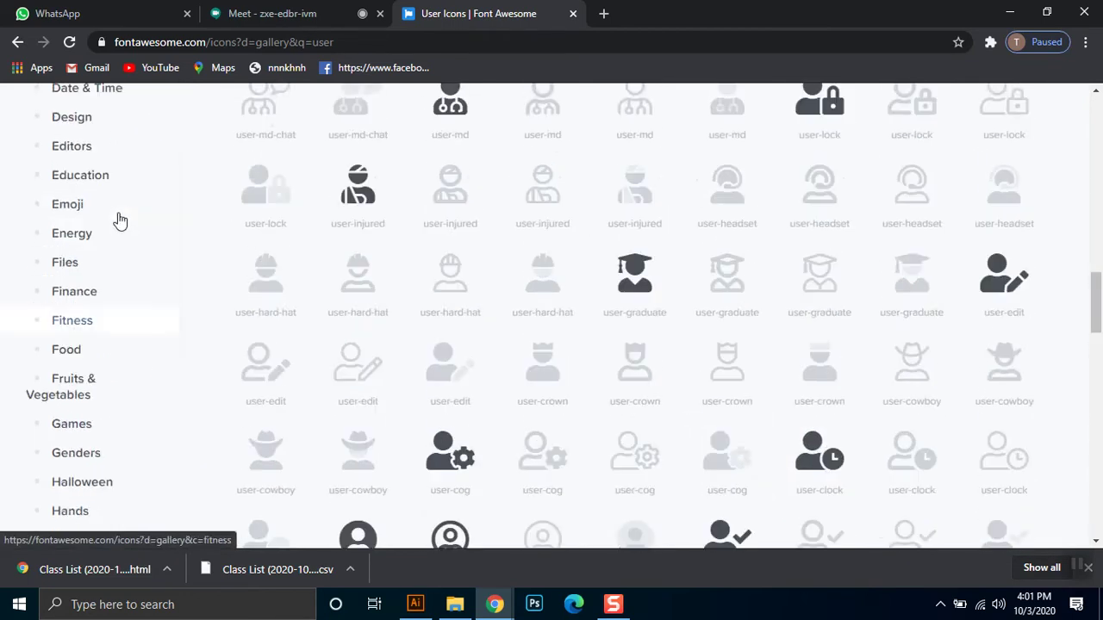
pyautogui.scroll(6, 84, 403)
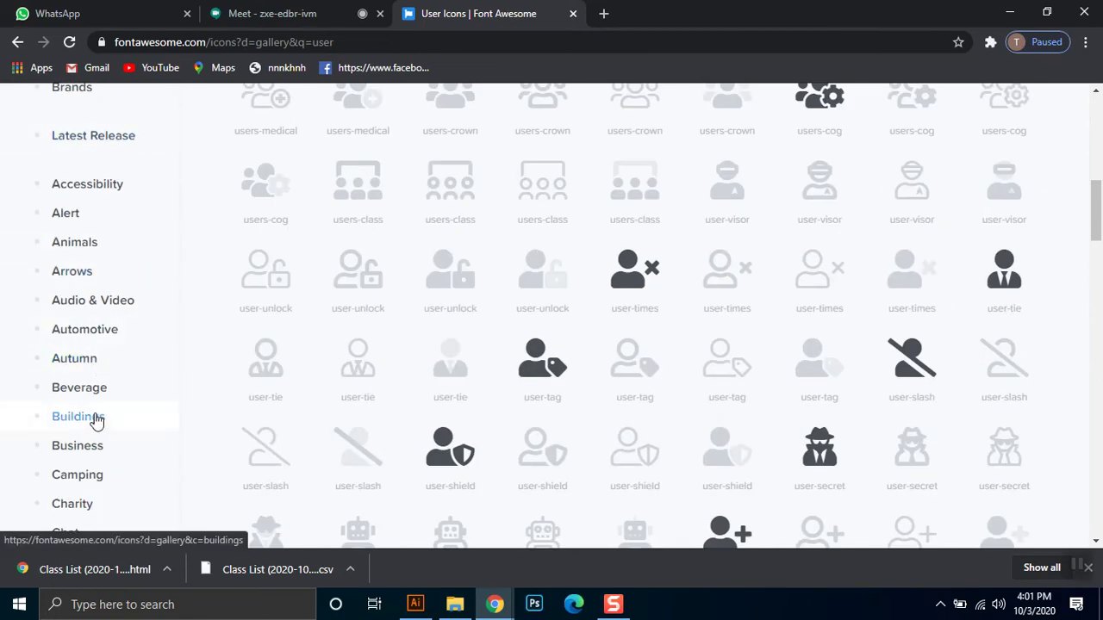
# Filter the user icon results by the Business category, look through the matching icons, and clear the filter
pyautogui.scroll(-2, 94, 420)
pyautogui.click(67, 287)
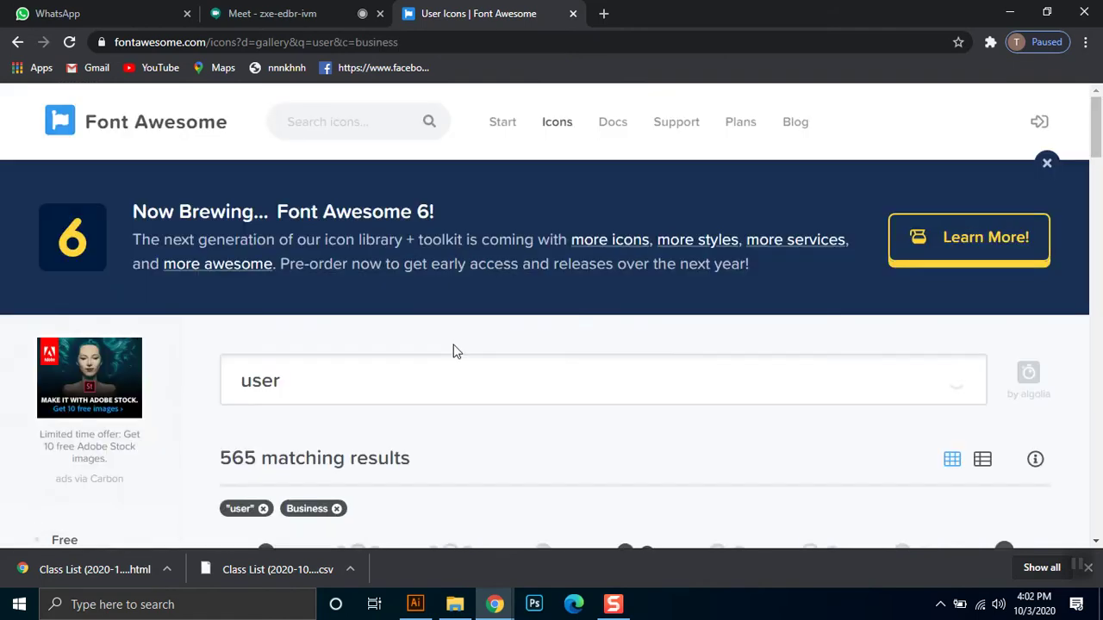
pyautogui.scroll(-5, 453, 349)
pyautogui.scroll(4, 358, 321)
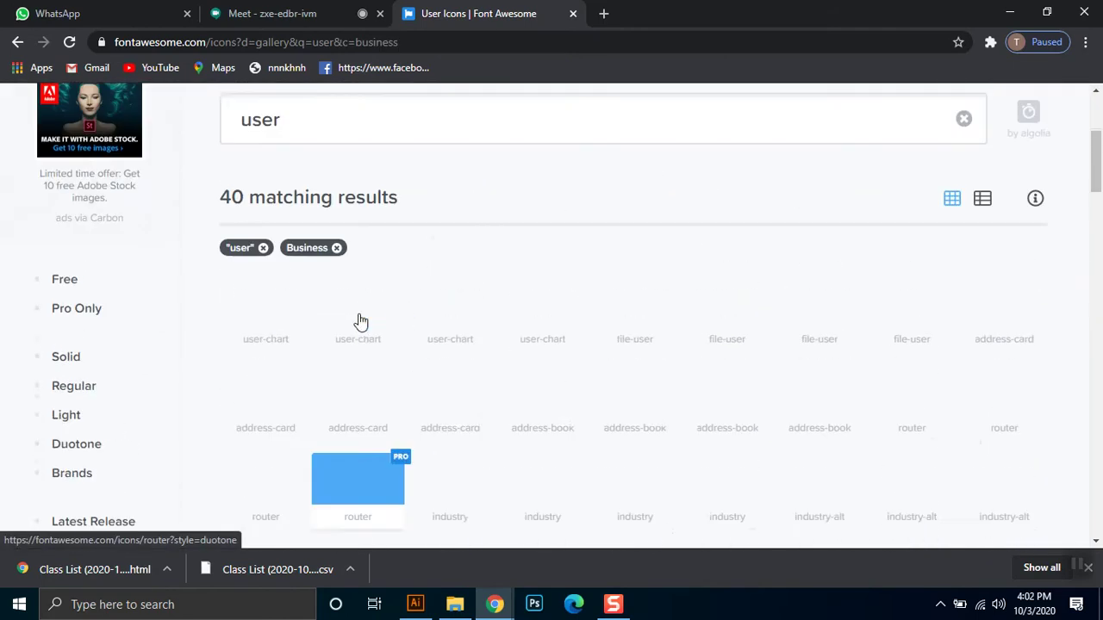
pyautogui.scroll(-2, 347, 359)
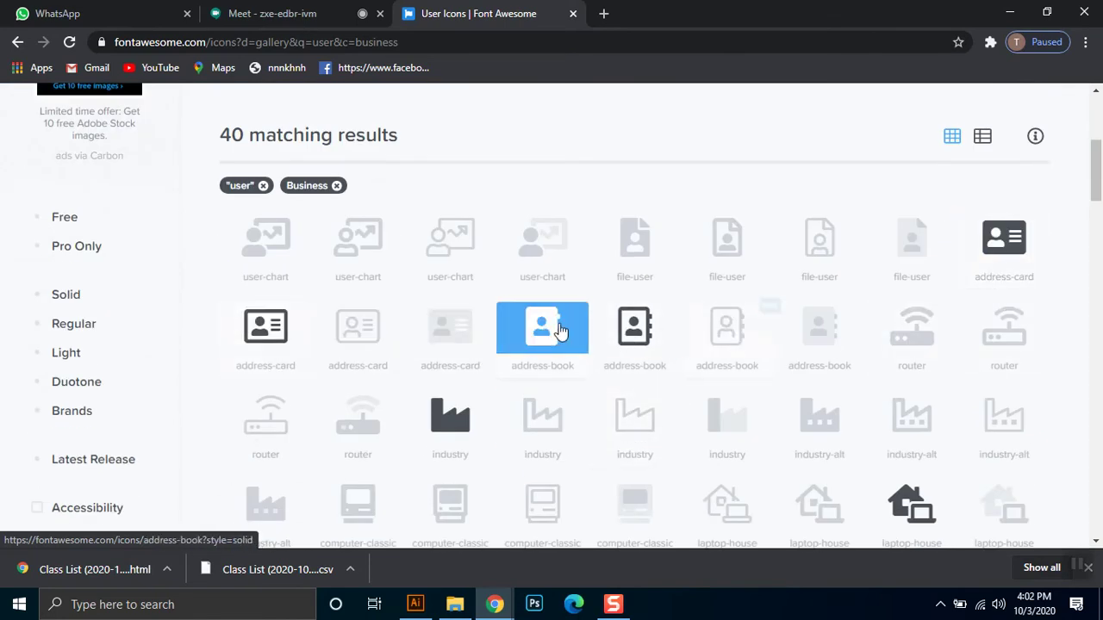
pyautogui.scroll(-3, 664, 349)
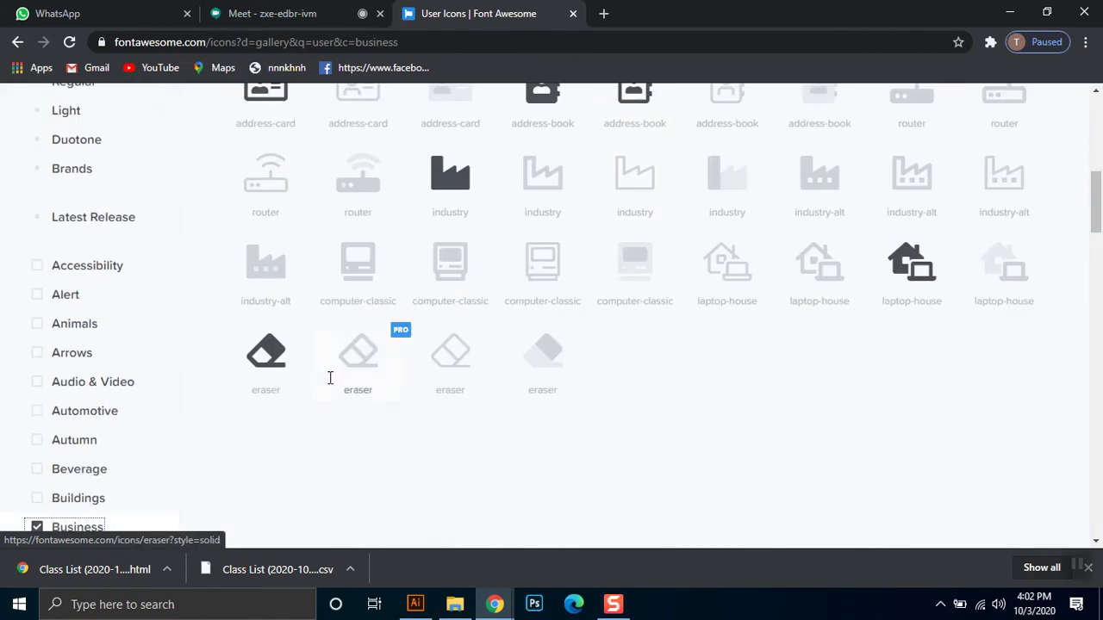
pyautogui.scroll(-2, 163, 348)
pyautogui.click(53, 369)
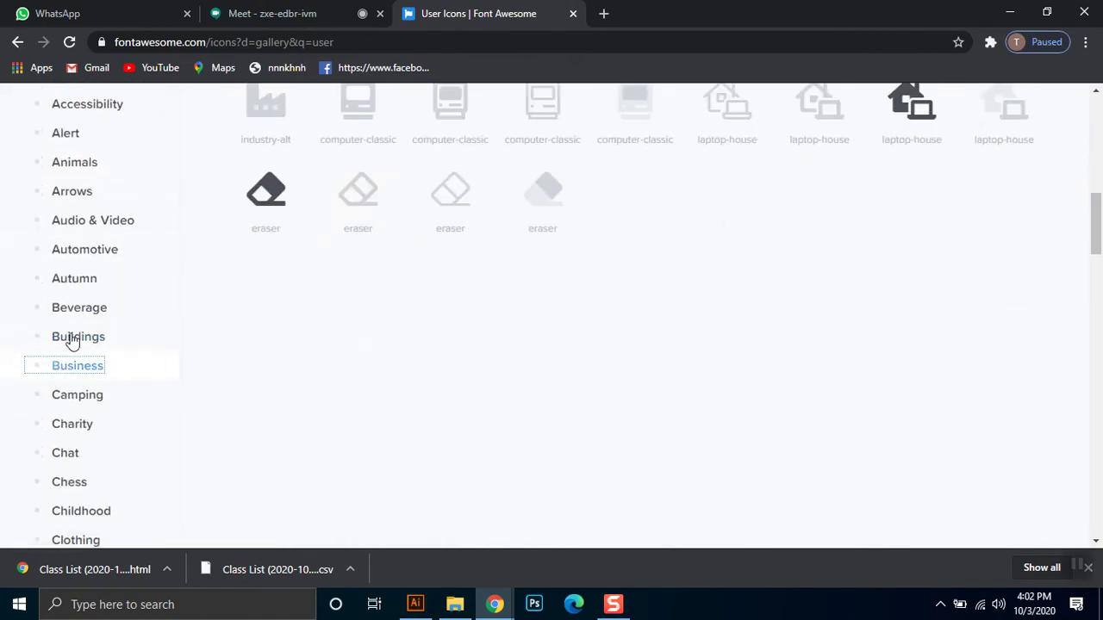
# Filter the user icon results by the Buildings category and look through the matching icons, including hospital-user
pyautogui.scroll(-10, 258, 423)
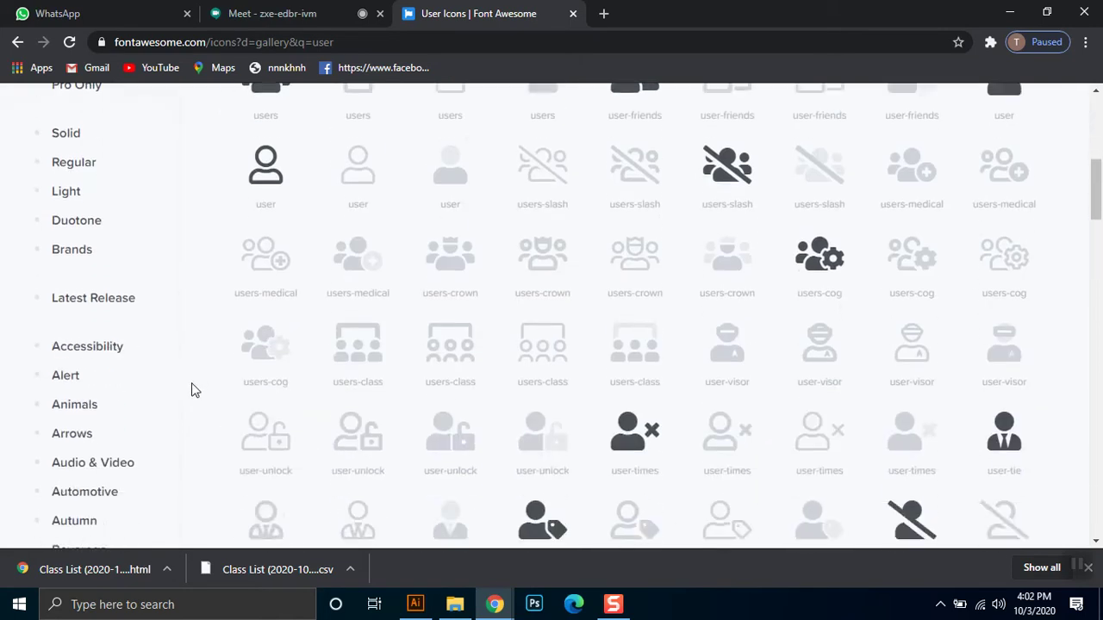
pyautogui.scroll(-4, 191, 387)
pyautogui.scroll(7, 190, 387)
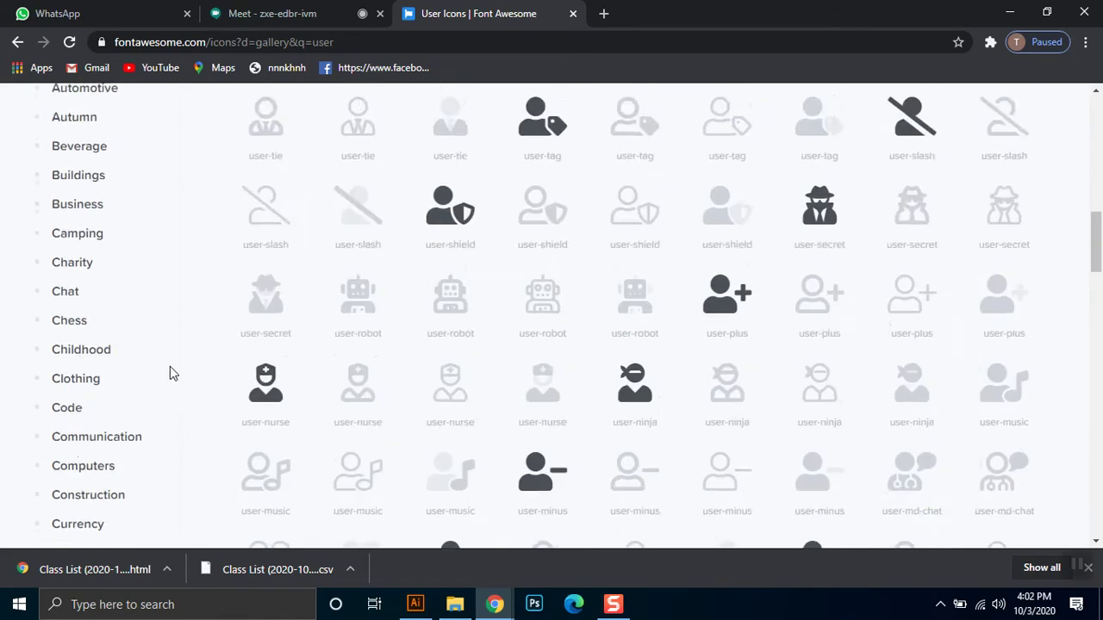
pyautogui.scroll(-3, 113, 332)
pyautogui.click(81, 176)
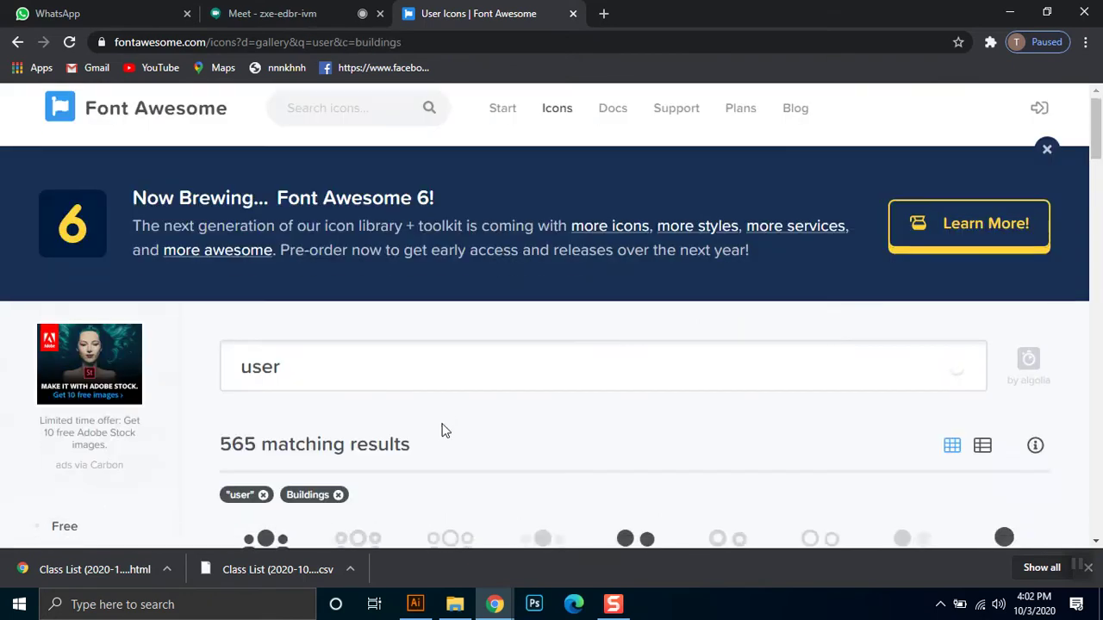
pyautogui.scroll(-4, 440, 428)
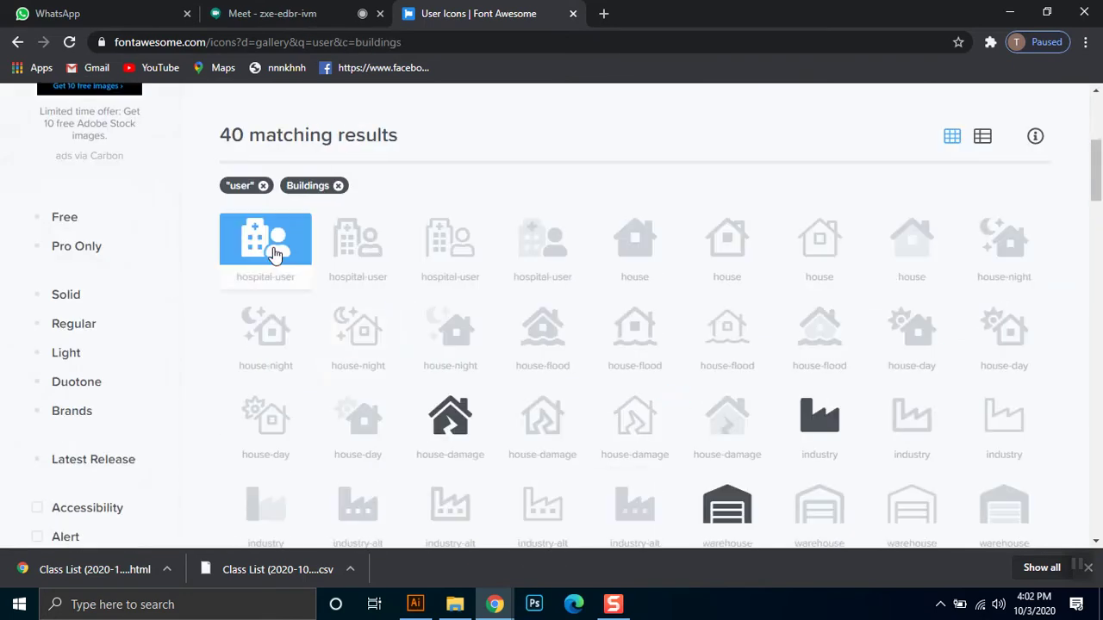
pyautogui.scroll(-4, 345, 263)
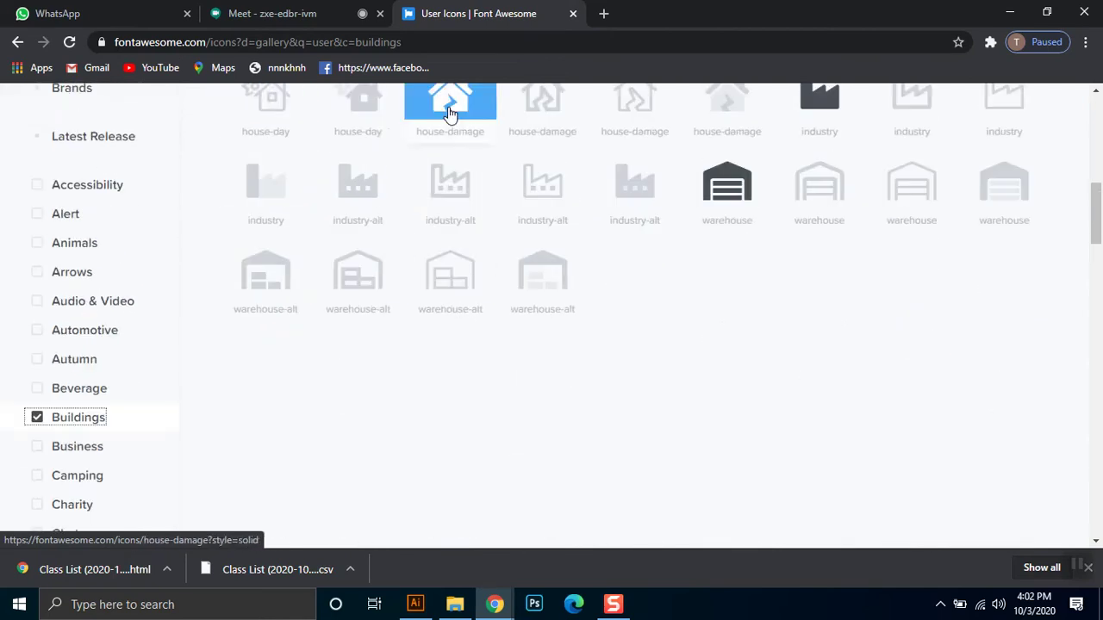
pyautogui.scroll(6, 729, 389)
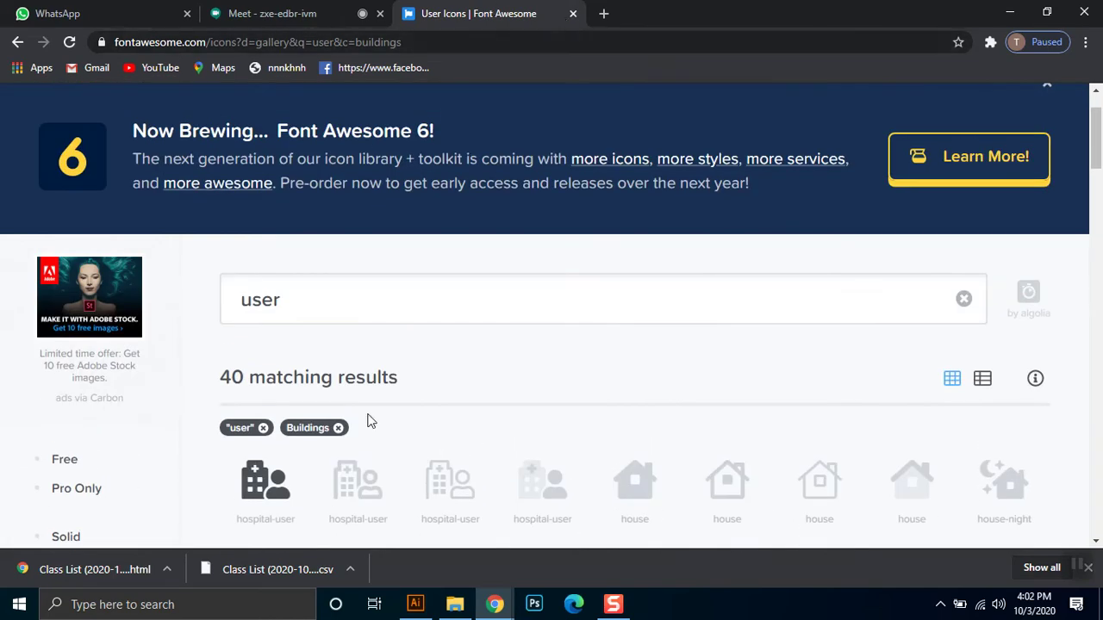
pyautogui.scroll(-2, 367, 421)
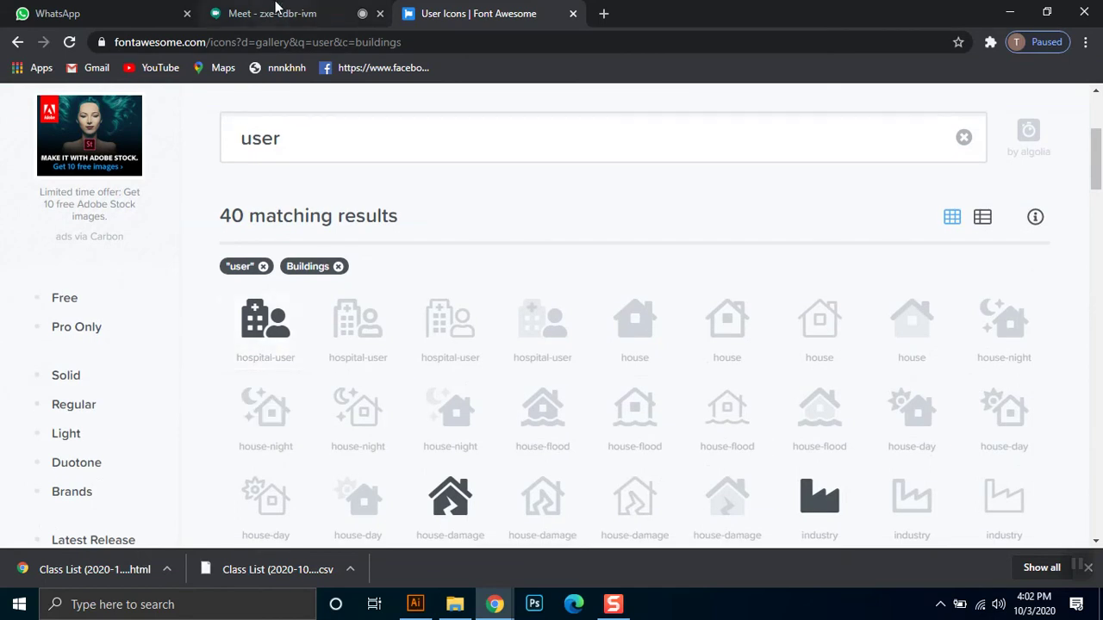
# Switch to Illustrator and delete the hospital and user shapes below the glyph row
pyautogui.click(415, 604)
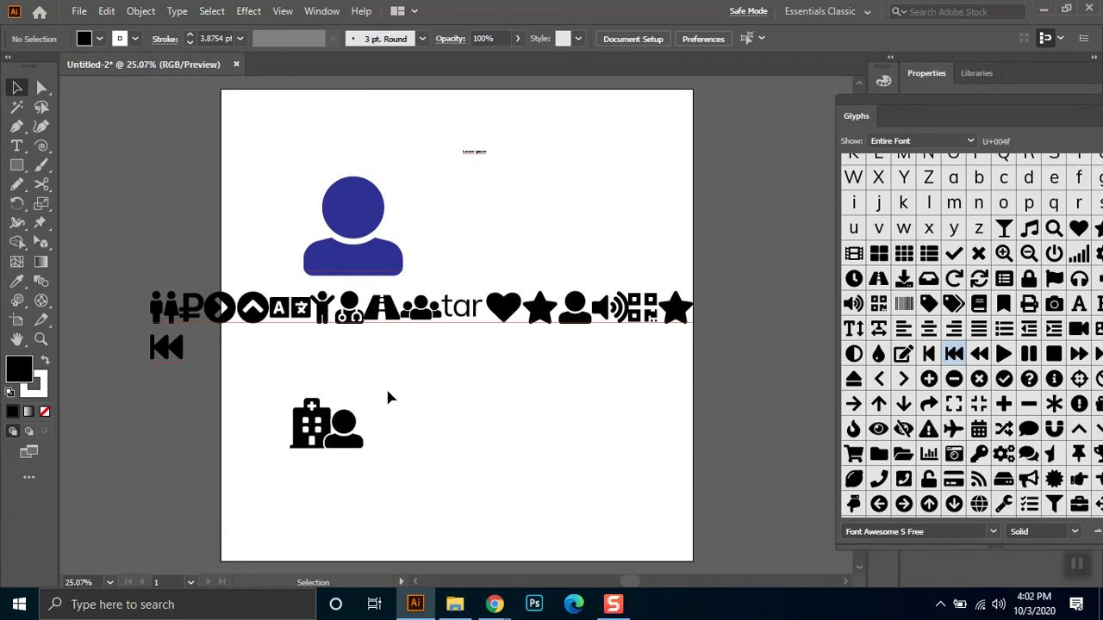
pyautogui.click(343, 425)
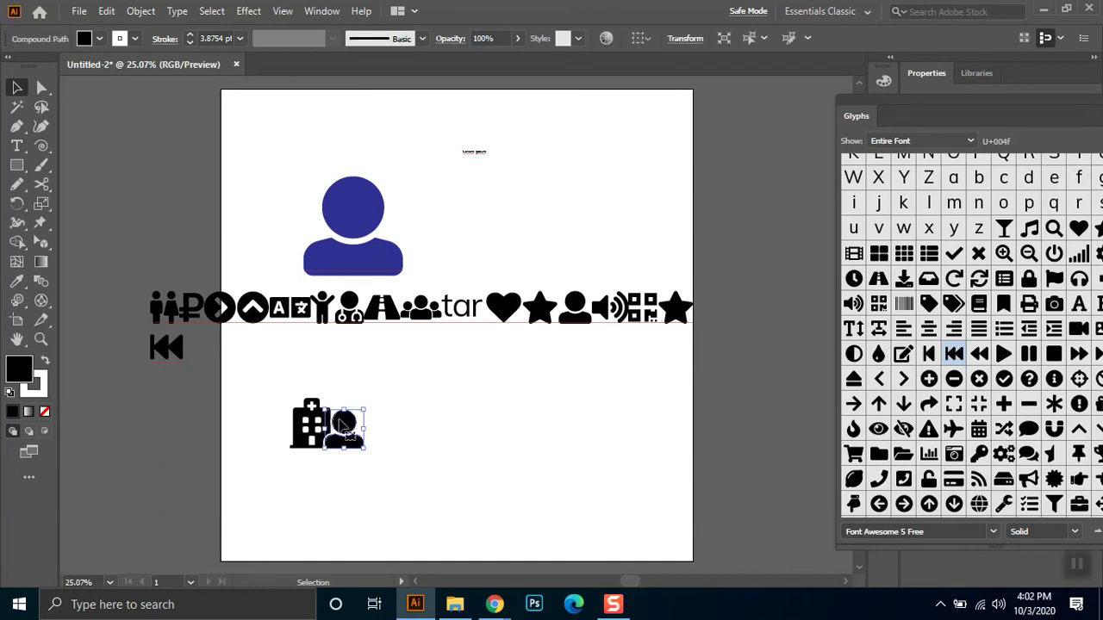
pyautogui.press('Delete')
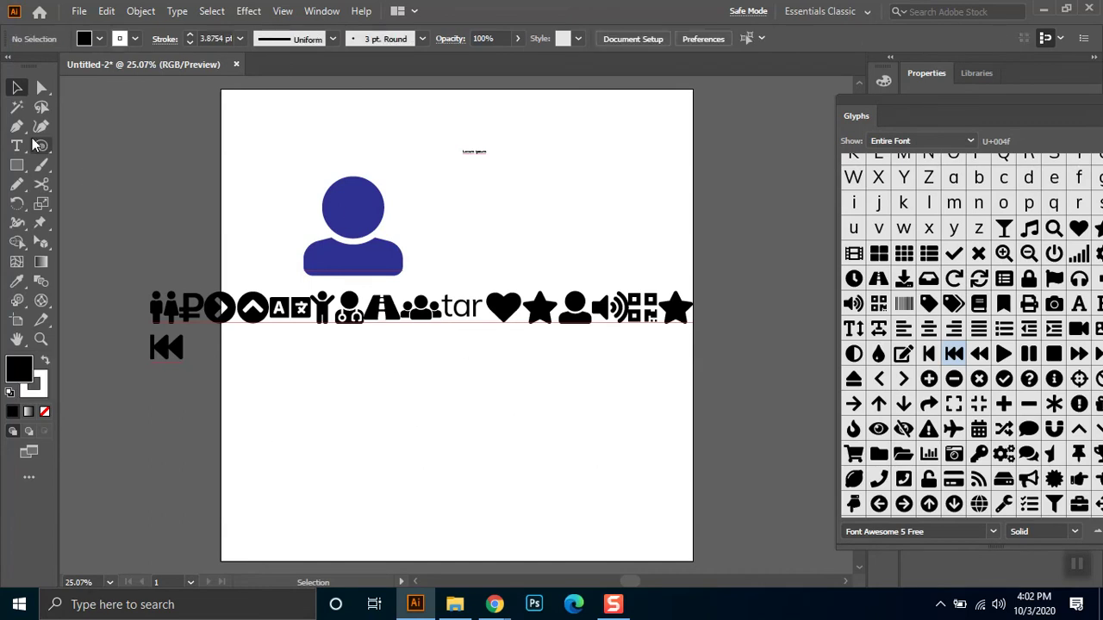
pyautogui.click(17, 146)
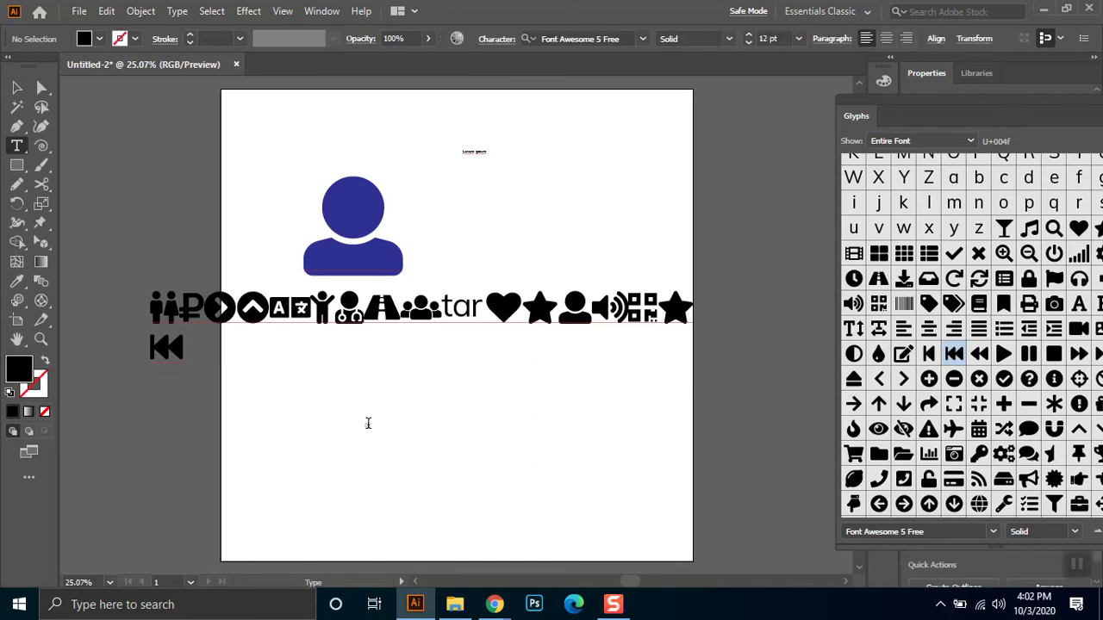
pyautogui.click(17, 88)
pyautogui.press('Delete')
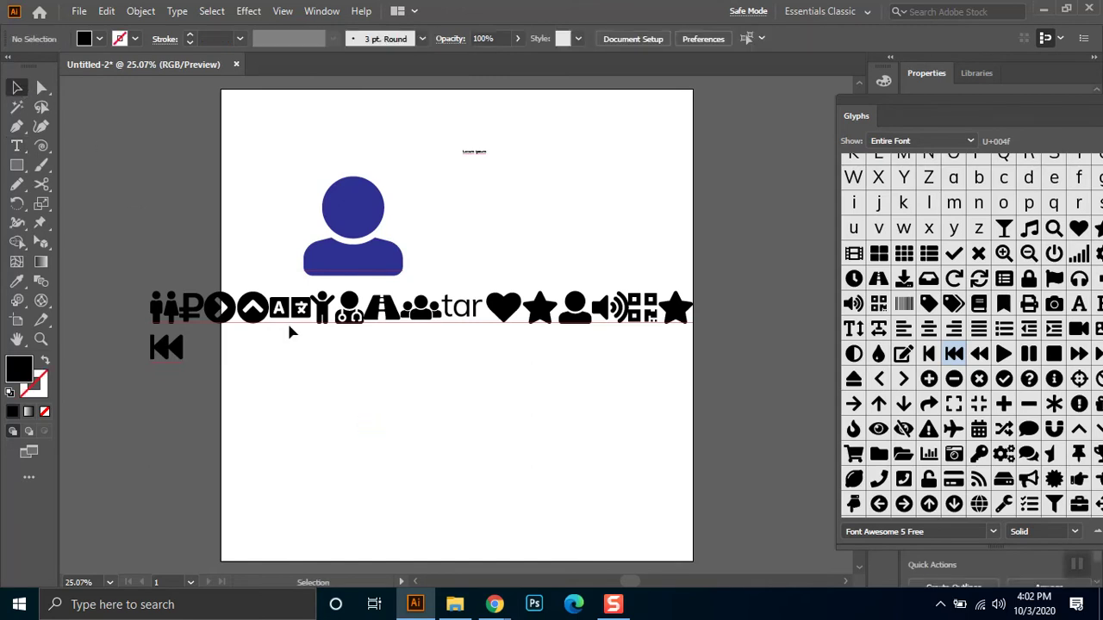
# Add the text "facebook" below the glyph row, scale it up to about 148 pt, and shift it slightly down and right
pyautogui.click(17, 146)
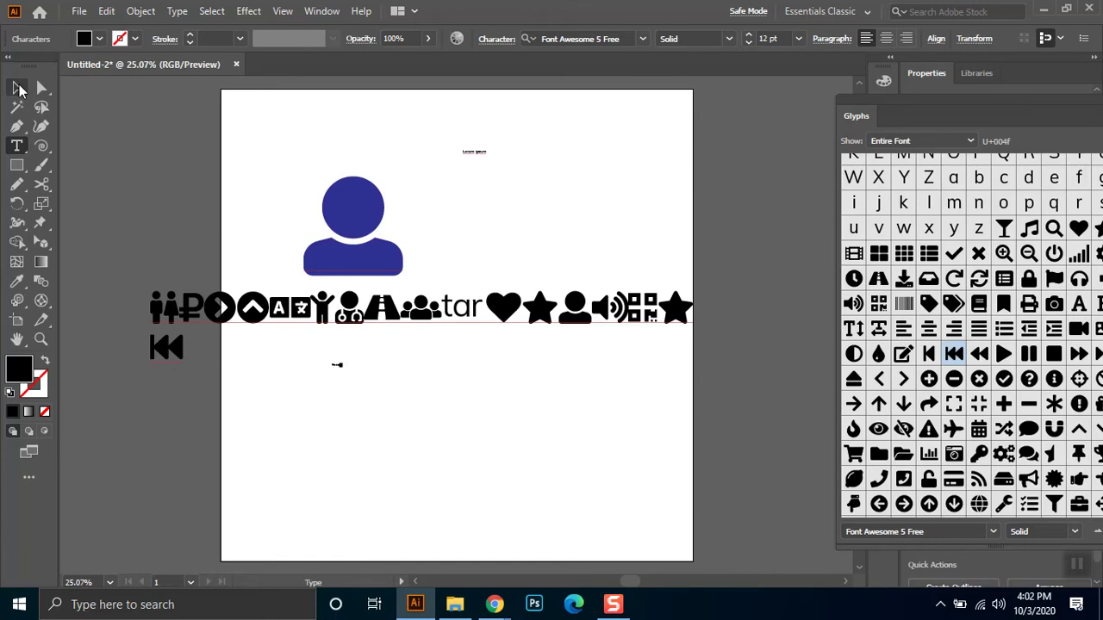
pyautogui.click(18, 87)
pyautogui.moveTo(346, 371); pyautogui.dragTo(526, 531)
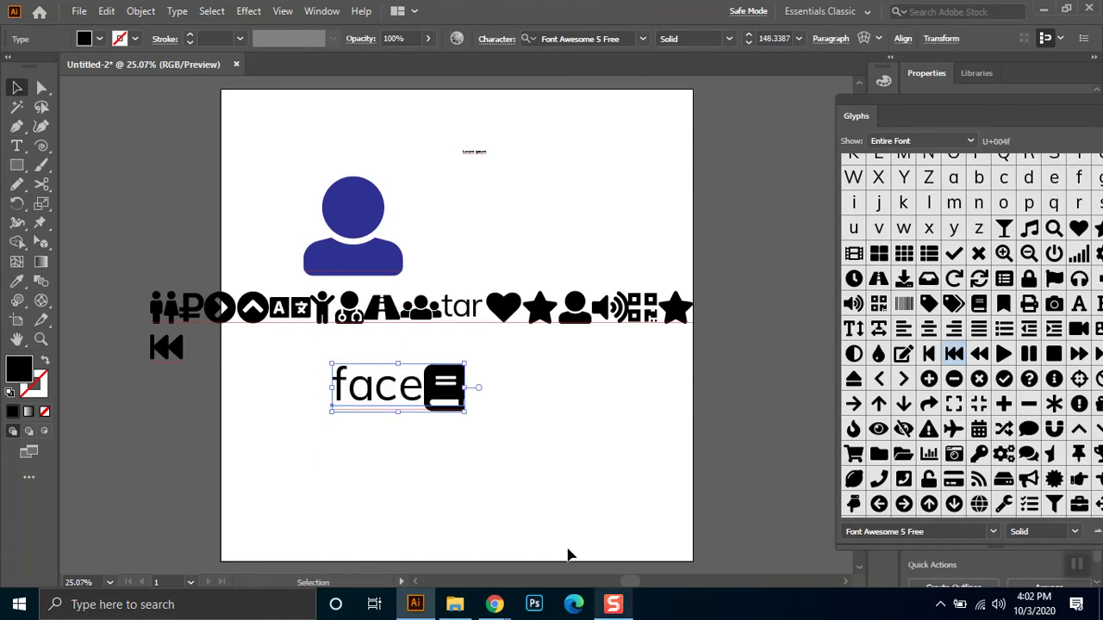
pyautogui.moveTo(433, 387); pyautogui.dragTo(456, 425)
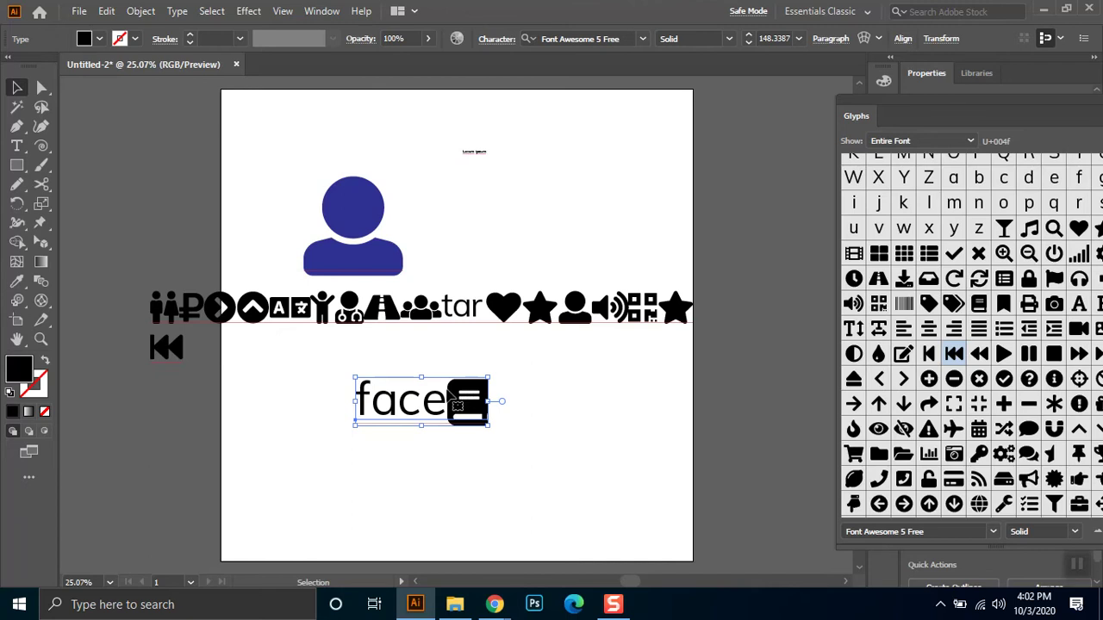
# Set the font of the "facebook" text to Font Awesome 5 Brands Regular
pyautogui.click(585, 38)
pyautogui.write('fonta')
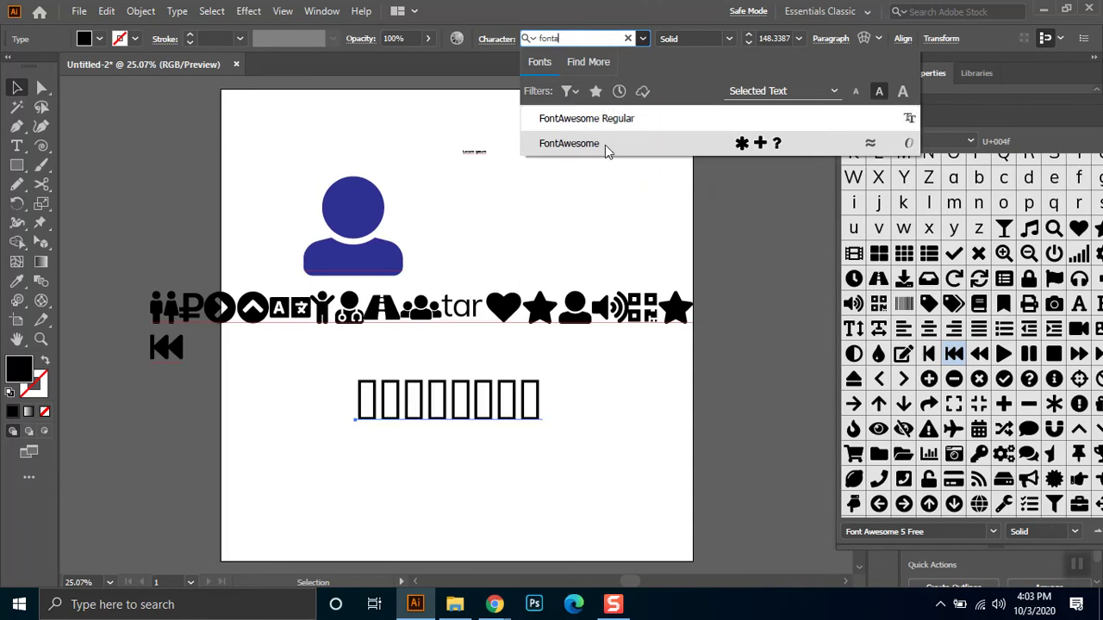
pyautogui.press('BackSpace')
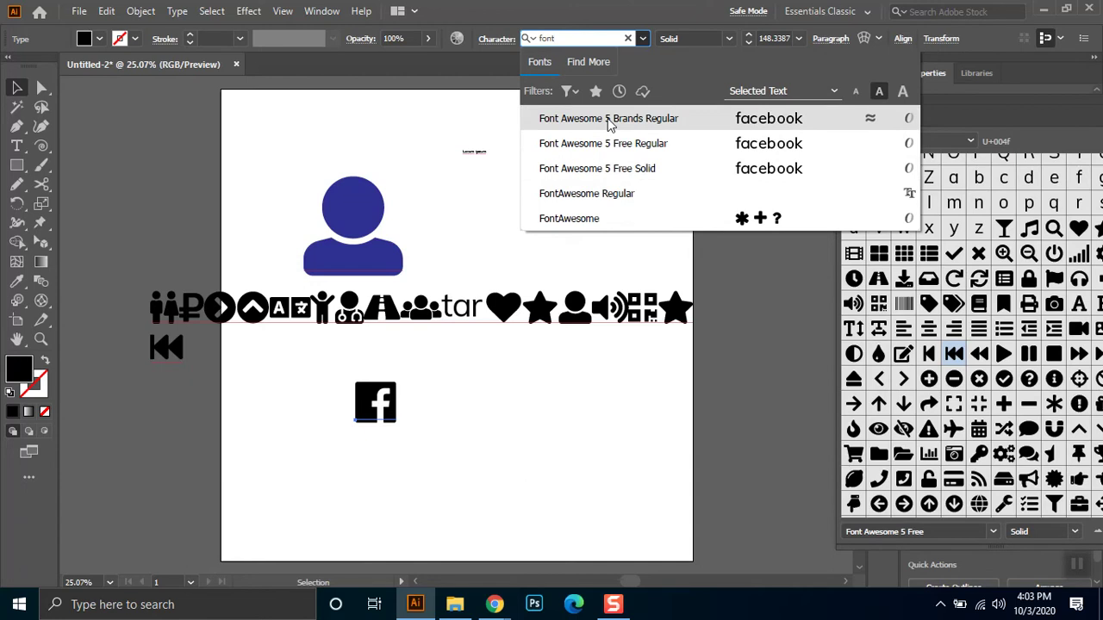
pyautogui.click(630, 120)
pyautogui.click(372, 417)
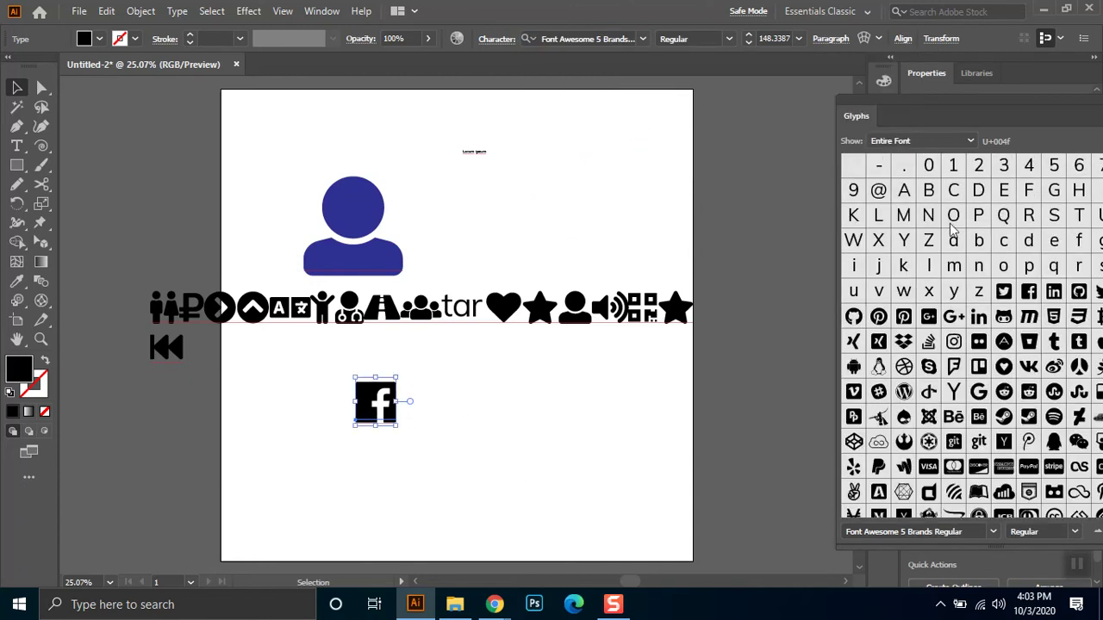
# Move the Glyphs panel fully into view and compare the glyphs of Font Awesome 5 Brands Regular and Font Awesome 5 Free Solid
pyautogui.moveTo(971, 116); pyautogui.dragTo(835, 91)
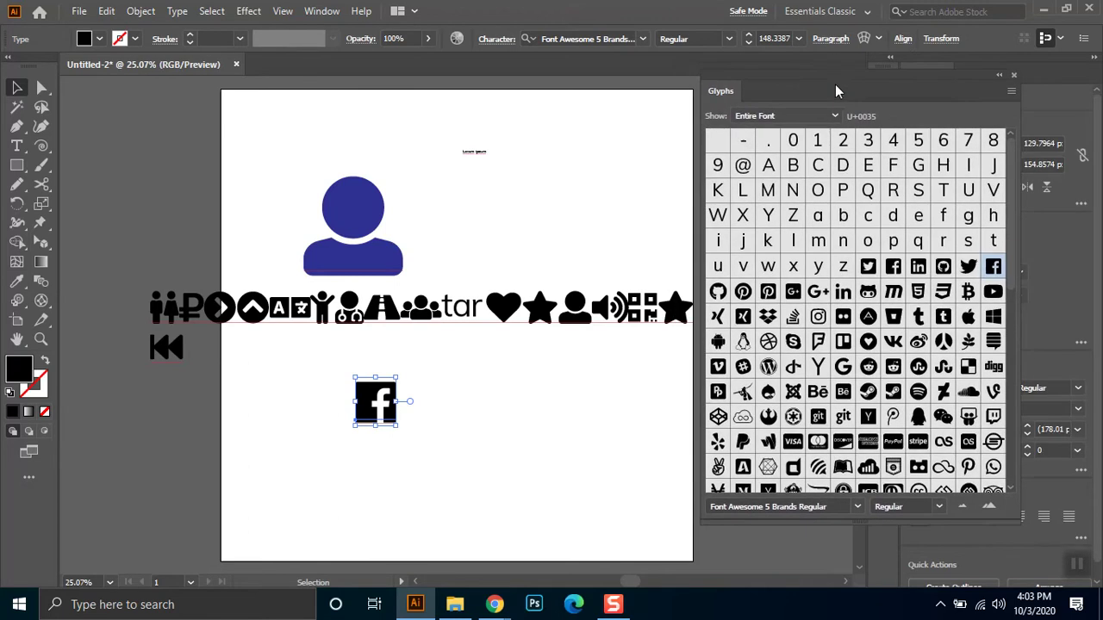
pyautogui.moveTo(1010, 243); pyautogui.dragTo(1011, 405)
pyautogui.click(638, 312)
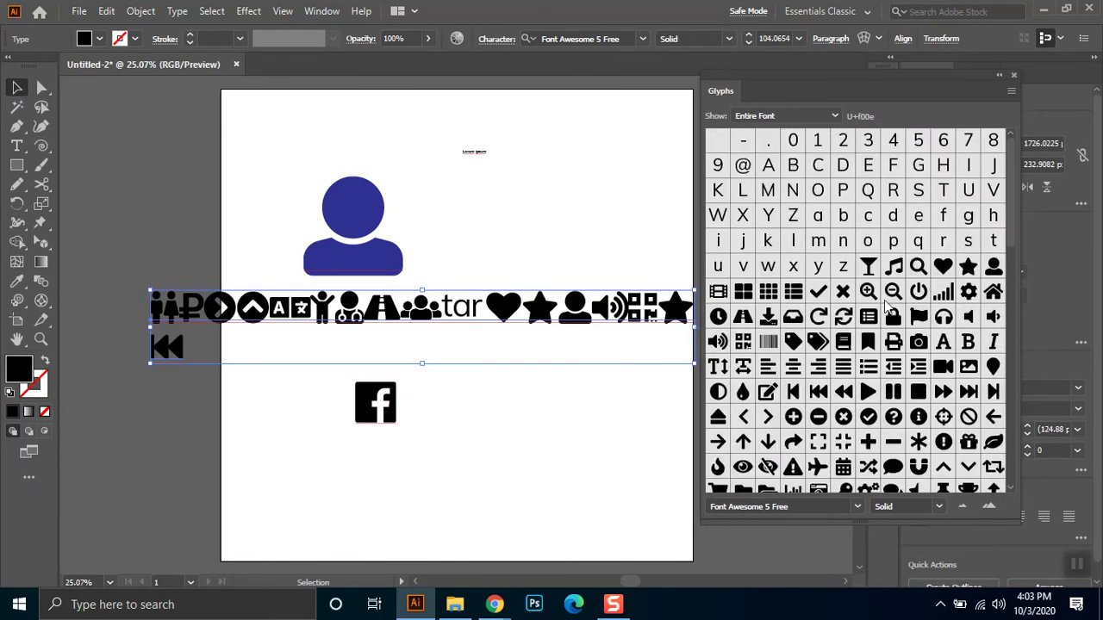
pyautogui.moveTo(1012, 211); pyautogui.dragTo(988, 465)
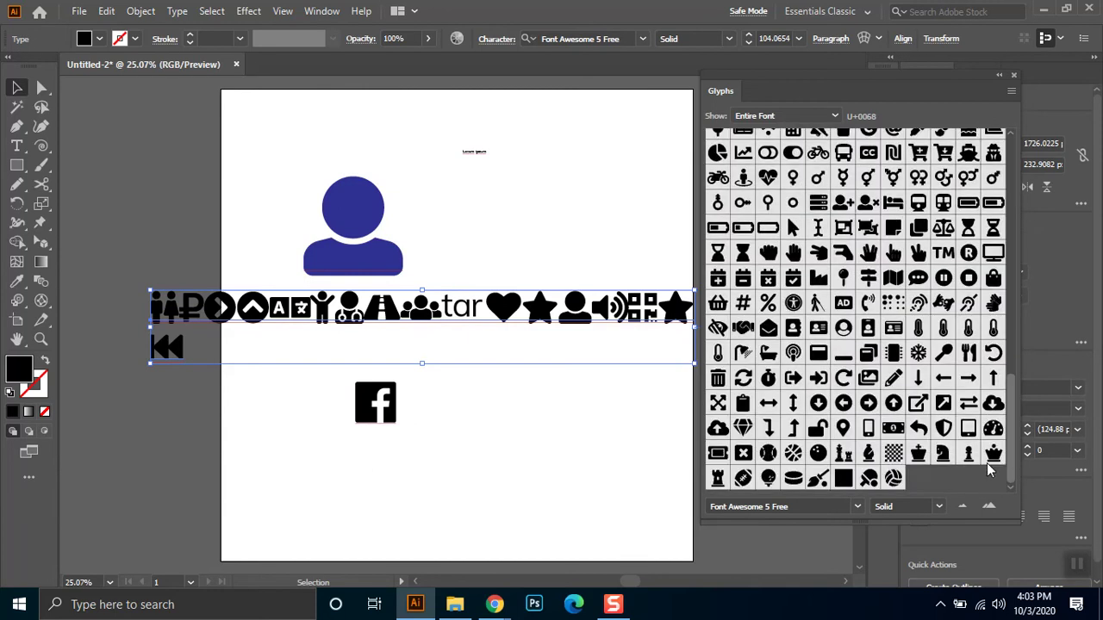
pyautogui.click(386, 410)
pyautogui.moveTo(1010, 236); pyautogui.dragTo(1004, 476)
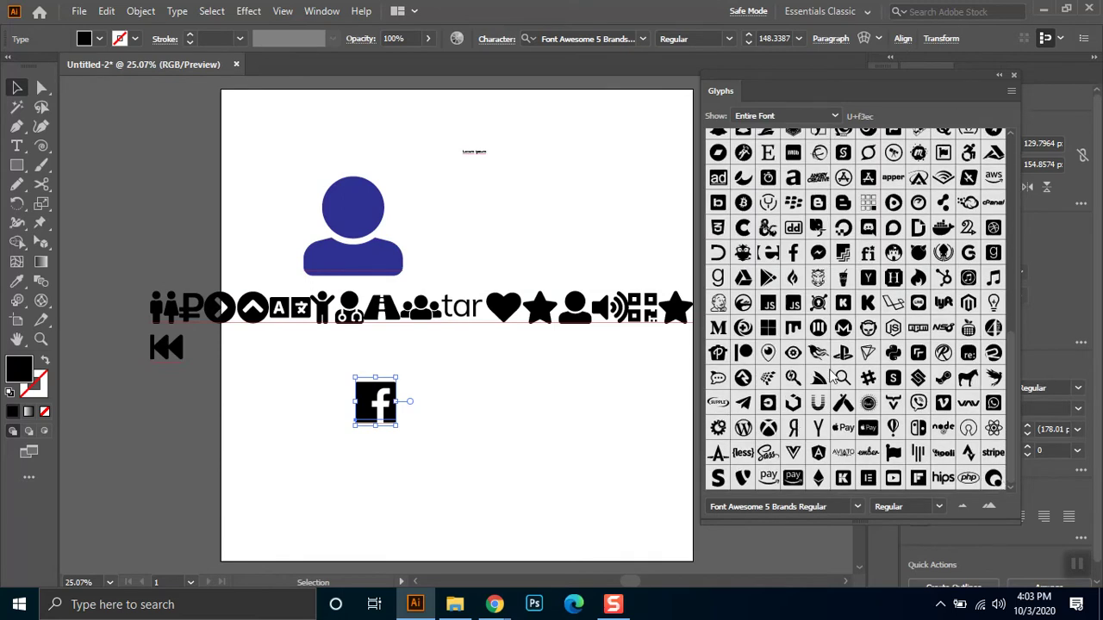
pyautogui.scroll(6, 830, 377)
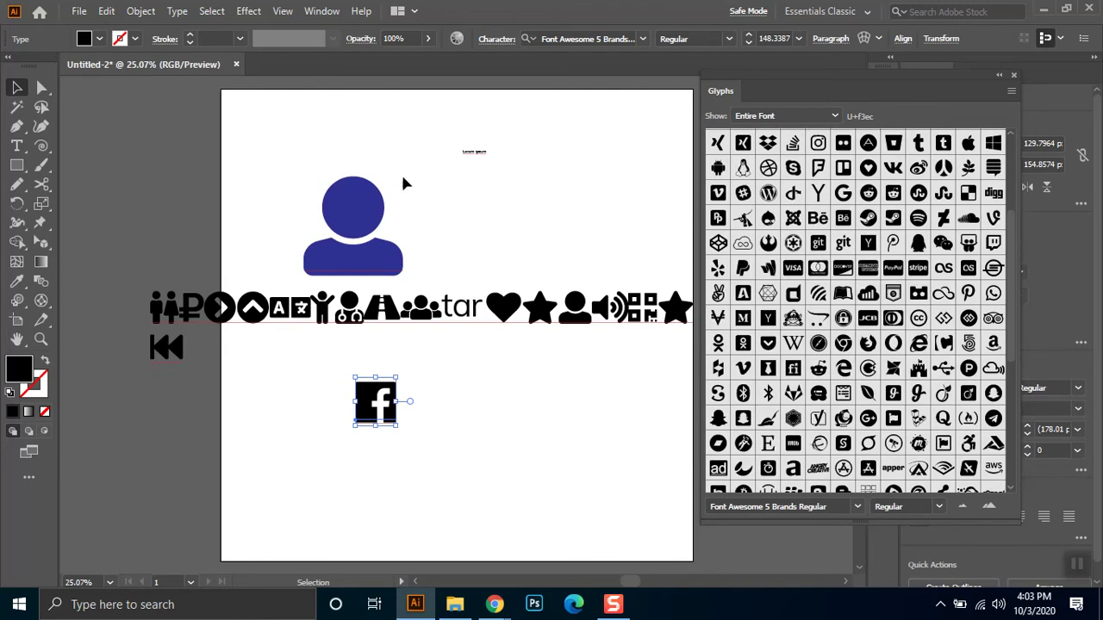
# Check the available fonts for the Facebook icon and look through the whole Font Awesome 5 Brands glyph set
pyautogui.click(642, 39)
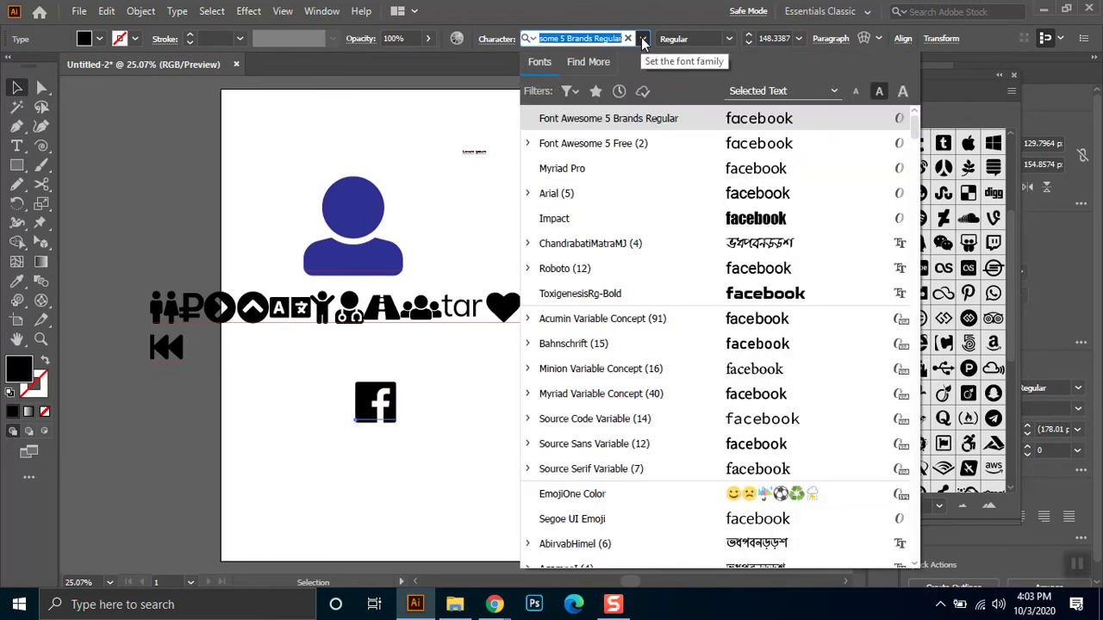
pyautogui.click(642, 41)
pyautogui.click(375, 401)
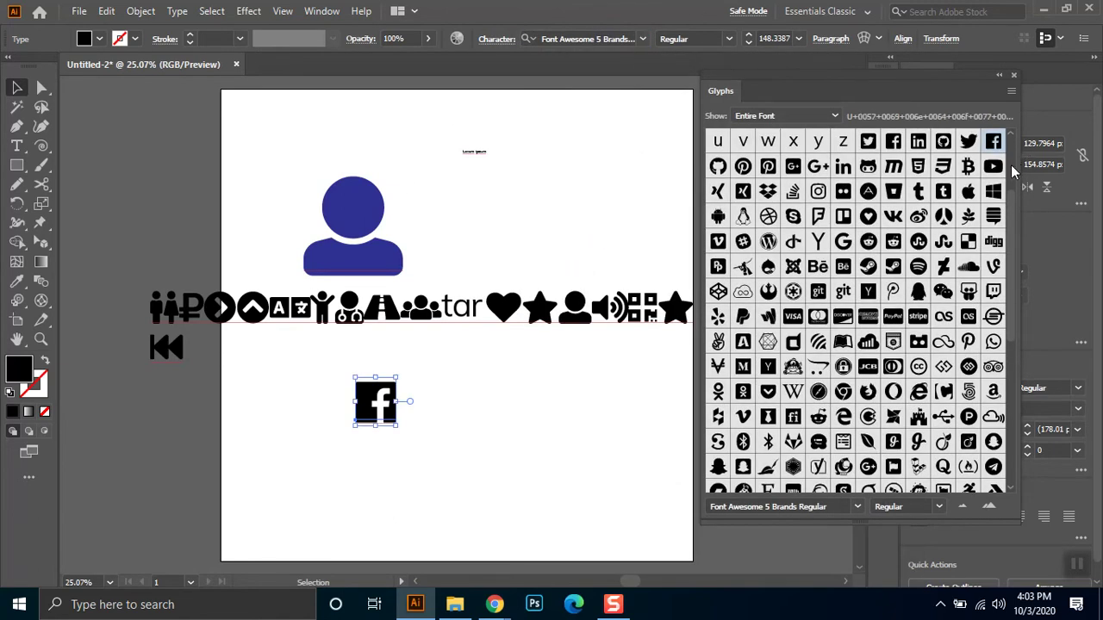
pyautogui.scroll(5, 1011, 225)
pyautogui.scroll(-2, 1011, 233)
pyautogui.scroll(-10, 1011, 258)
pyautogui.moveTo(1006, 307); pyautogui.dragTo(1004, 377)
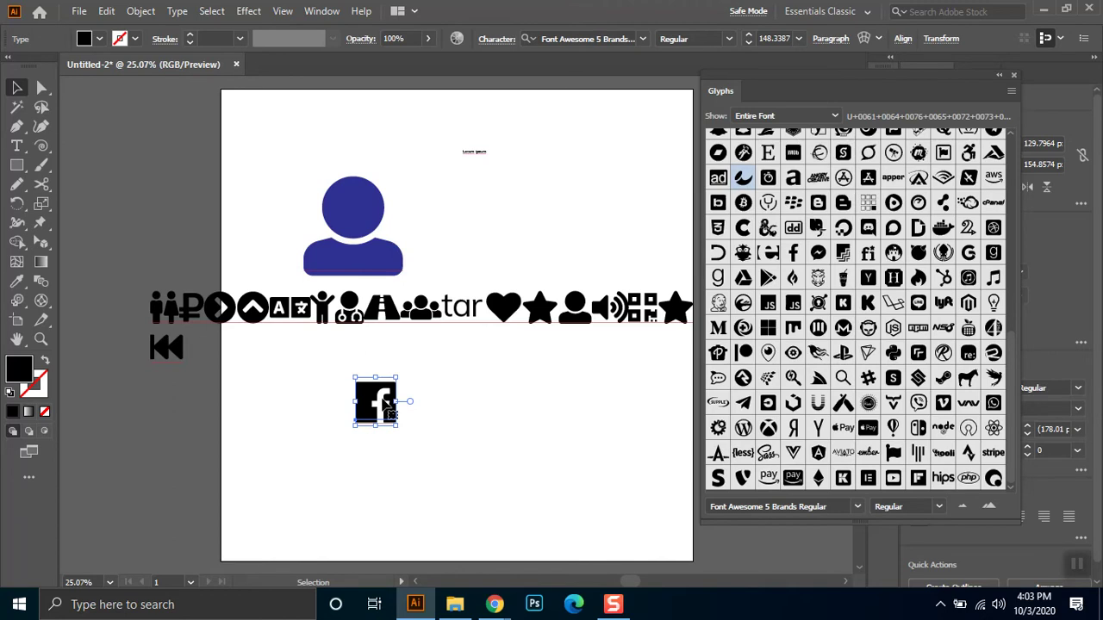
# Insert the square App Store, square airplane and Google Drive brand glyphs after the Facebook icon
pyautogui.doubleClick(389, 412)
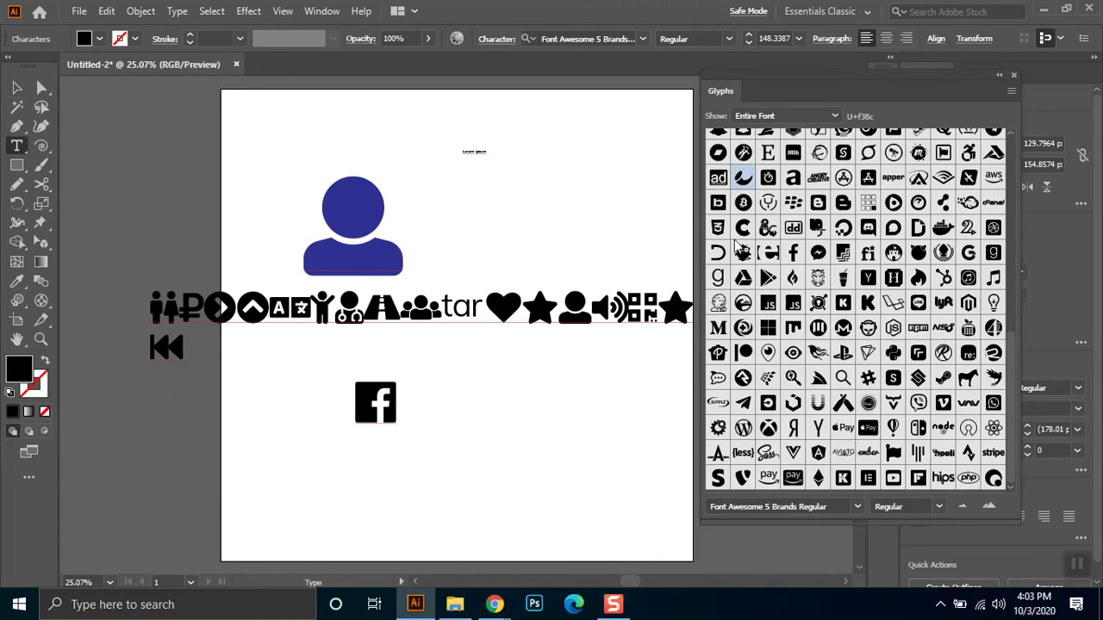
pyautogui.doubleClick(868, 177)
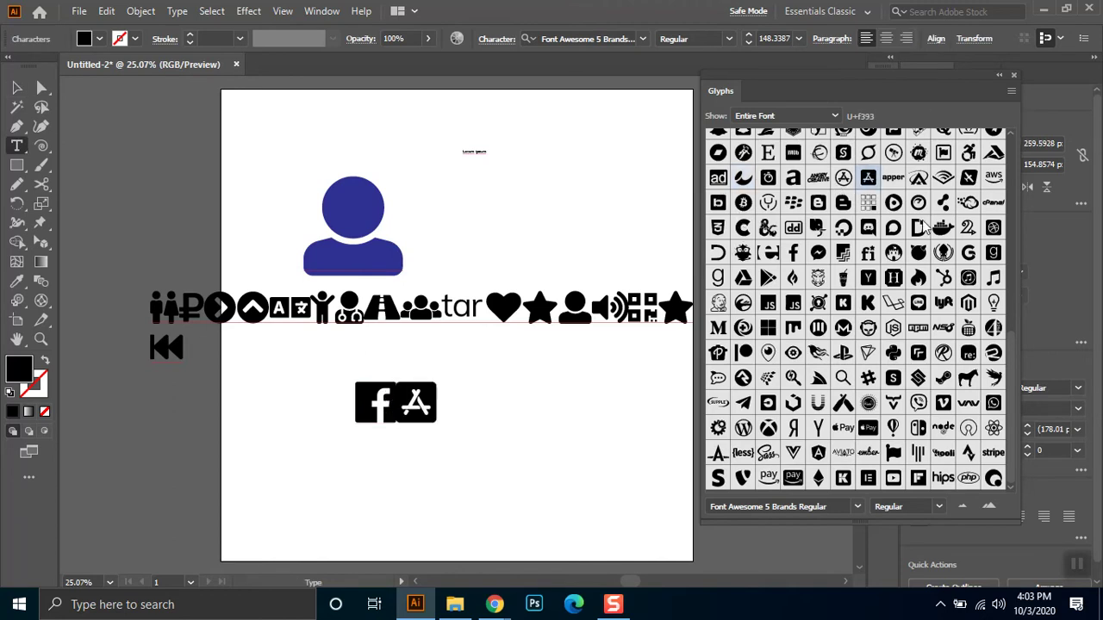
pyautogui.doubleClick(968, 177)
pyautogui.doubleClick(742, 276)
# Set the text fill to blue and insert the Grunt boar-head glyph after the Google Drive icon
pyautogui.click(100, 39)
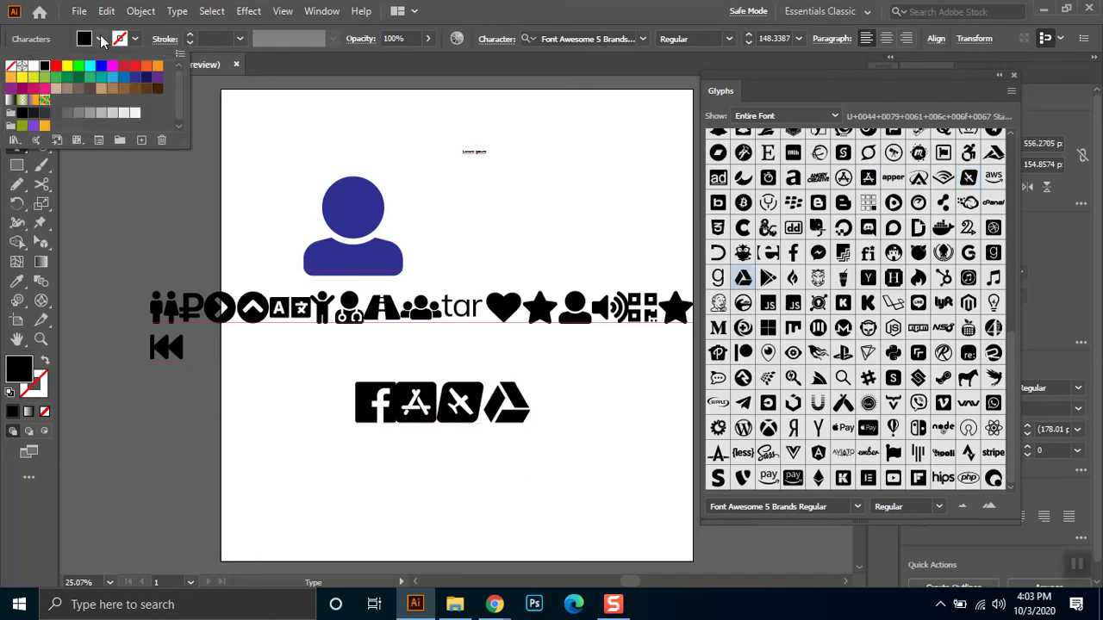
pyautogui.click(123, 77)
pyautogui.doubleClick(821, 278)
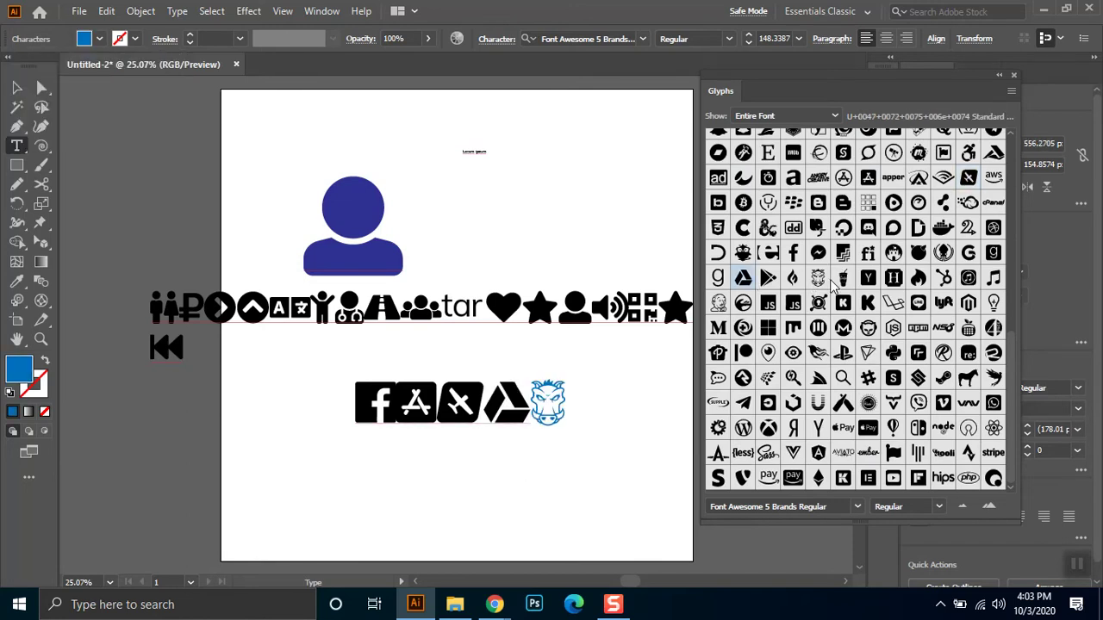
# Insert the gear-eye, UIkit, Untappd, Xbox and WordPress glyphs after the boar head and begin a new text line
pyautogui.doubleClick(793, 353)
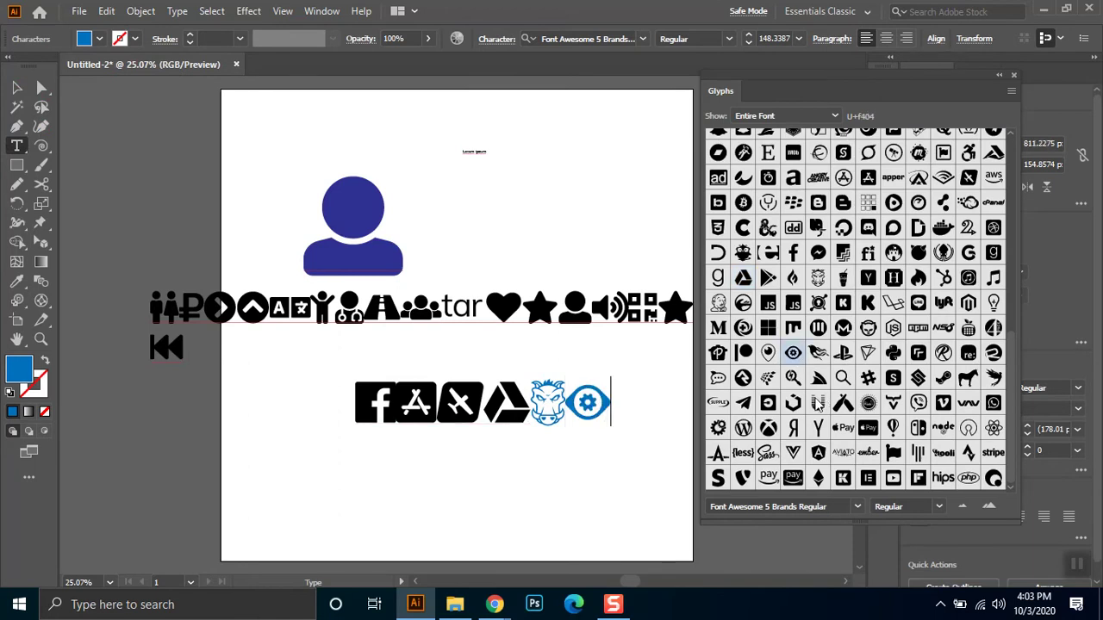
pyautogui.doubleClick(792, 403)
pyautogui.doubleClick(843, 402)
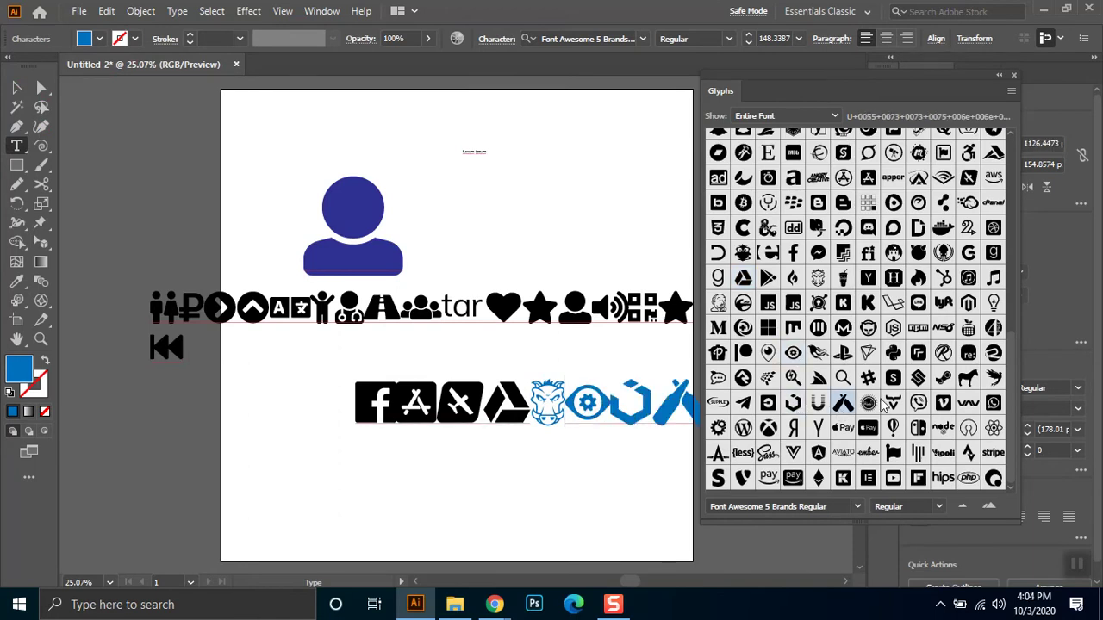
pyautogui.click(767, 428)
pyautogui.click(744, 429)
pyautogui.press('Return')
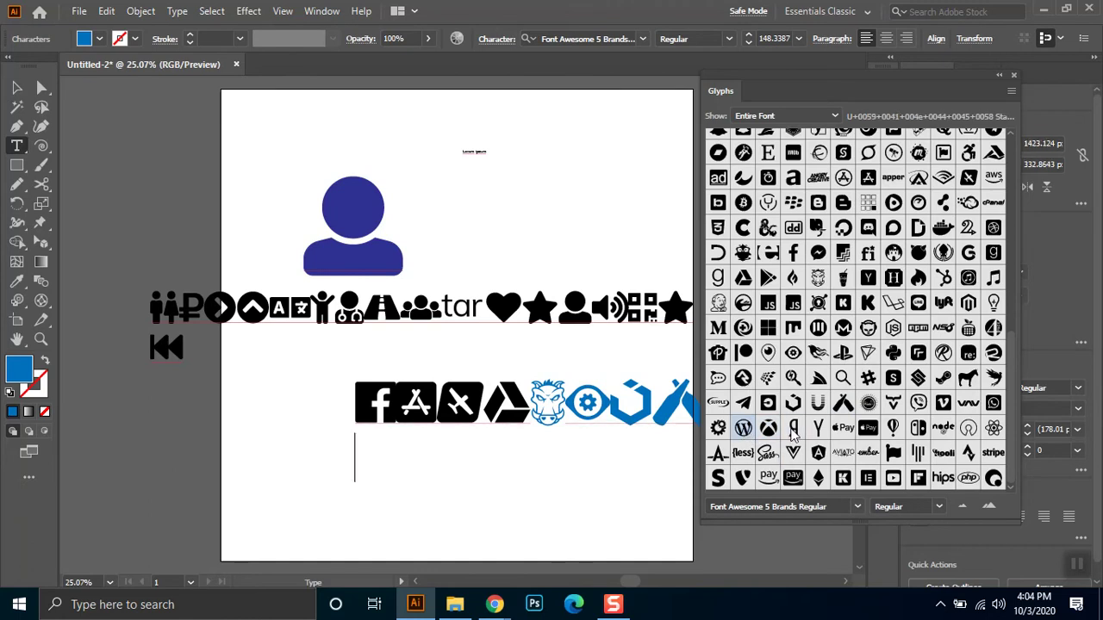
# Add the Yandex and Kickstarter glyphs on the second line and the YouTube, Hooli, Stripe and Gitter glyphs on a third line
pyautogui.doubleClick(793, 428)
pyautogui.doubleClick(849, 480)
pyautogui.press('Return')
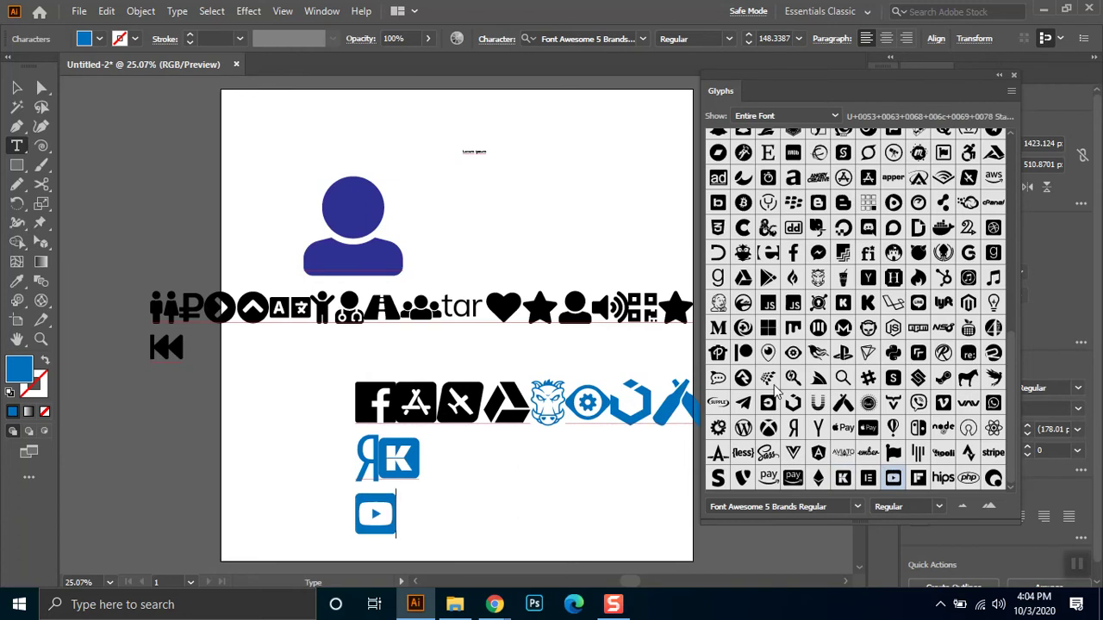
pyautogui.doubleClick(942, 454)
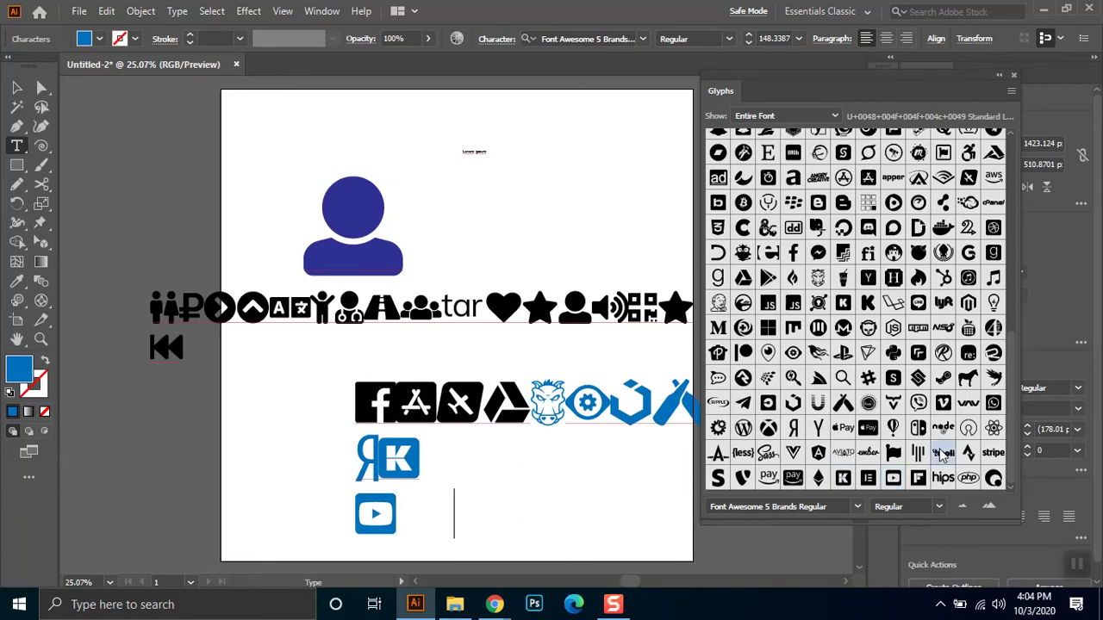
pyautogui.doubleClick(993, 454)
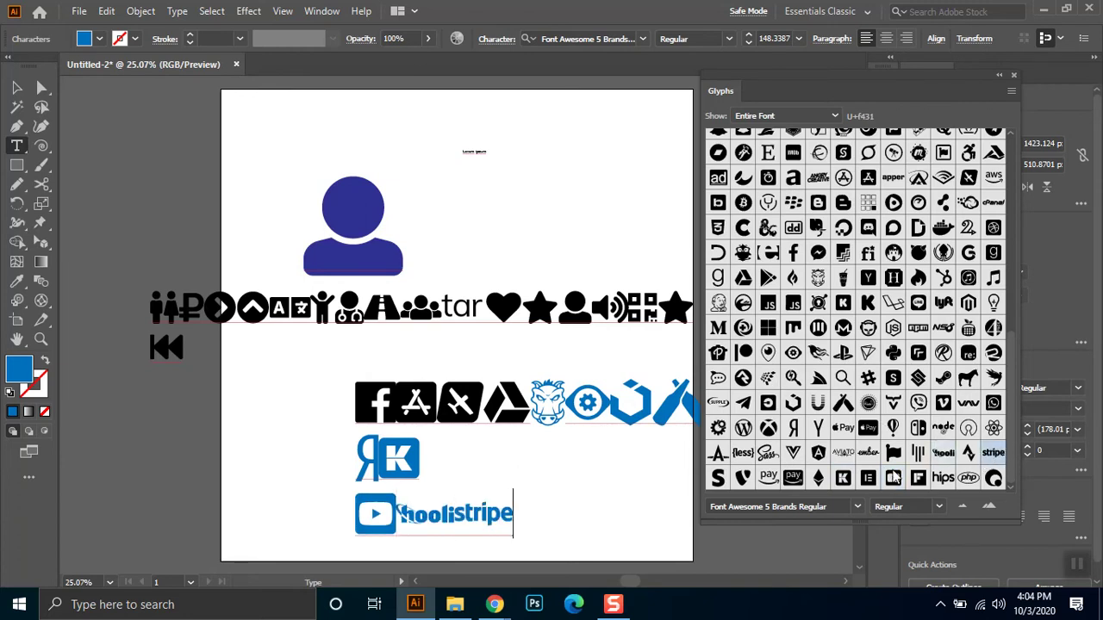
pyautogui.doubleClick(918, 453)
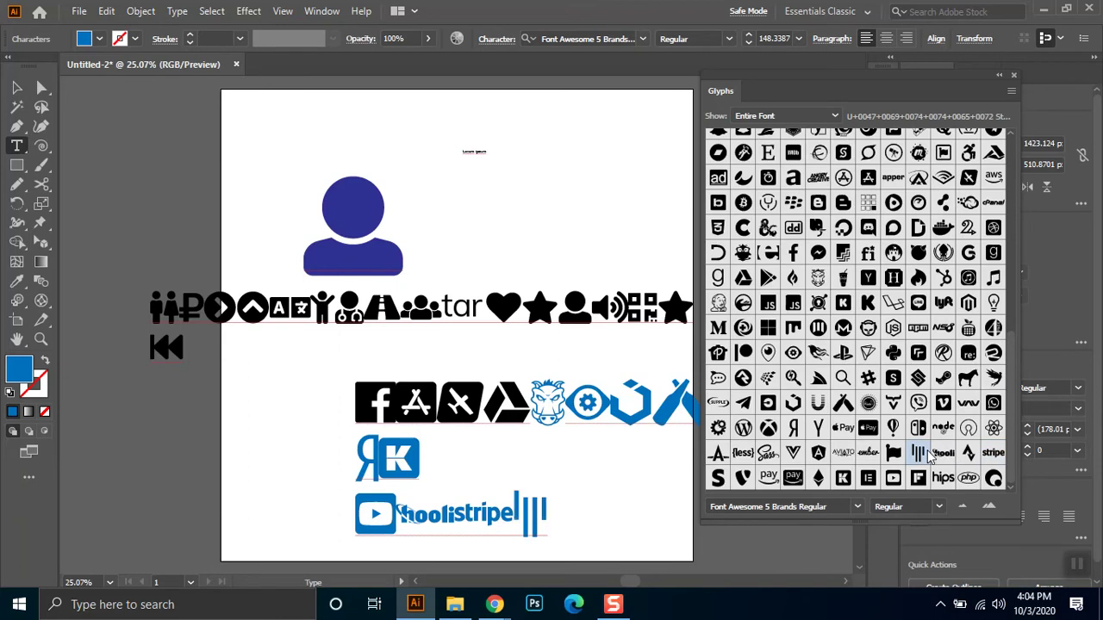
# Continue the third line with the Vaadin, square S, circled R, Lyft and GitKraken glyphs
pyautogui.doubleClick(893, 402)
pyautogui.doubleClick(893, 377)
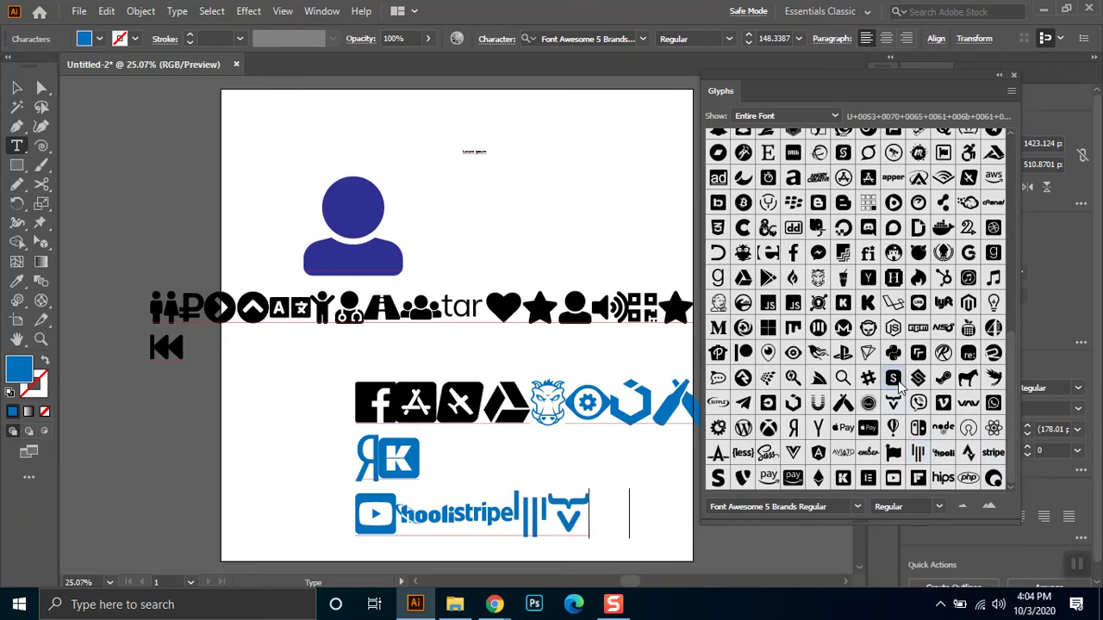
pyautogui.doubleClick(944, 353)
pyautogui.doubleClick(943, 303)
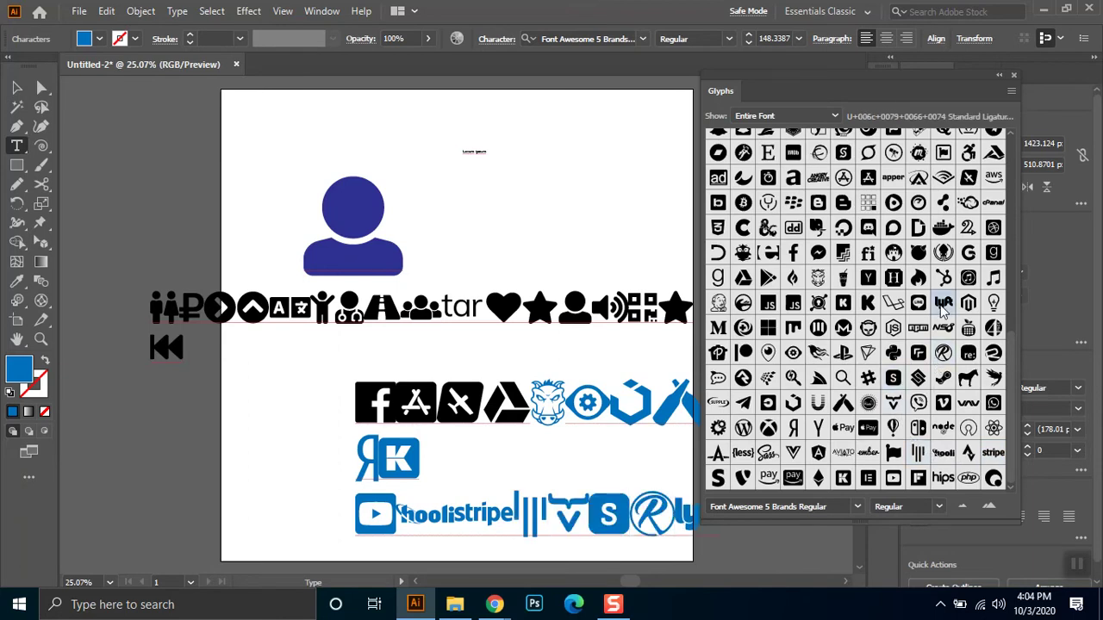
pyautogui.doubleClick(943, 252)
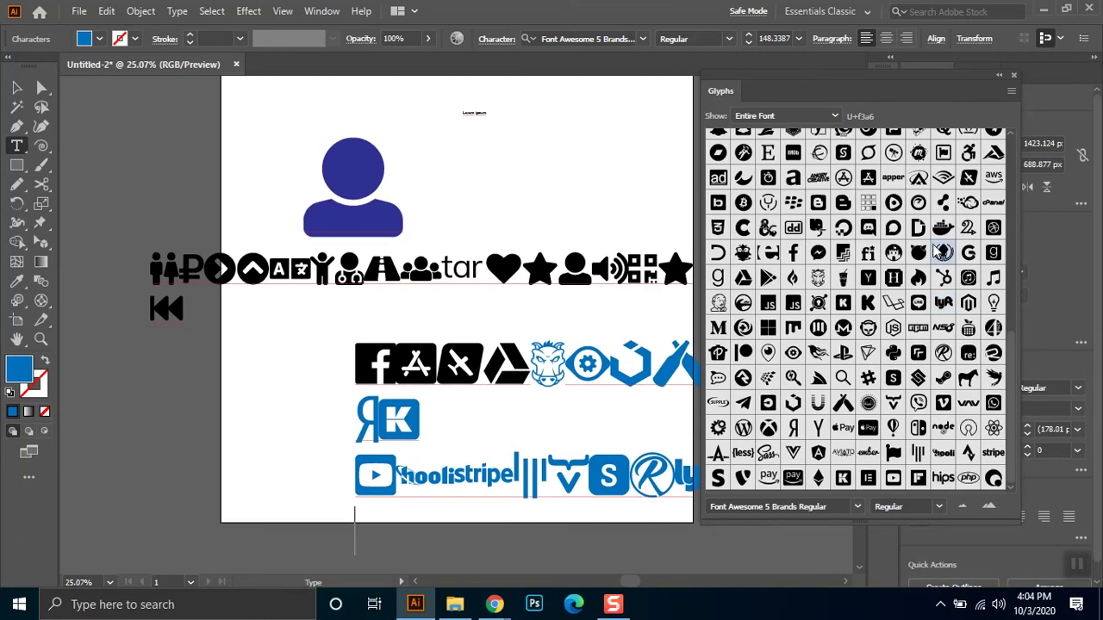
# Fill a fourth line with the Discord, square App Store, outlined D, CSS3 shield and KeyCDN glyphs
pyautogui.doubleClick(868, 227)
pyautogui.doubleClick(868, 177)
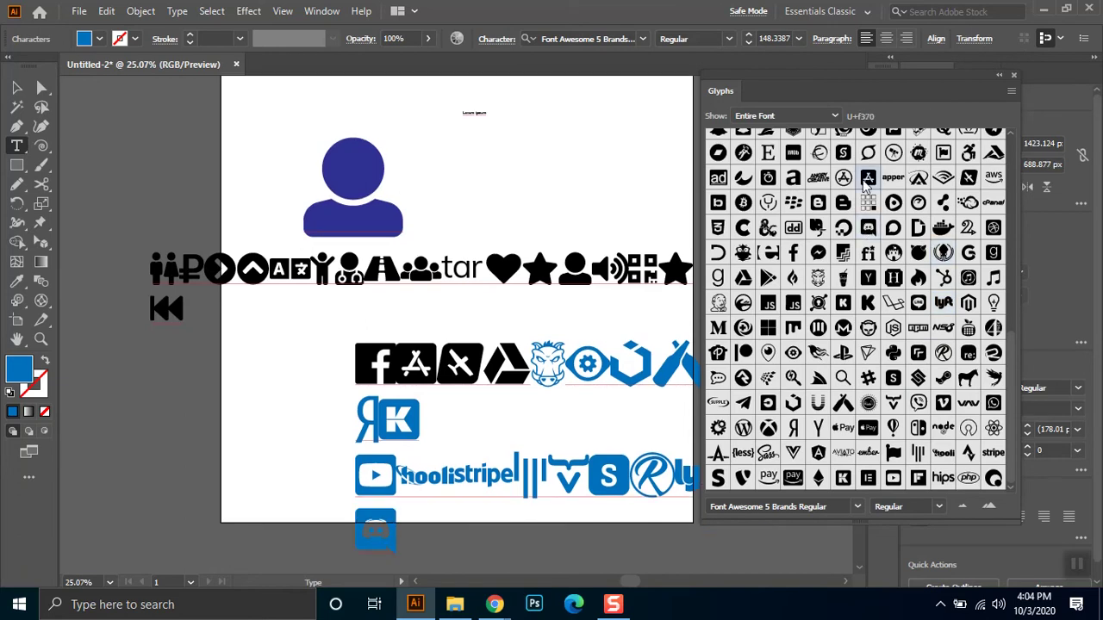
pyautogui.doubleClick(716, 245)
pyautogui.doubleClick(717, 227)
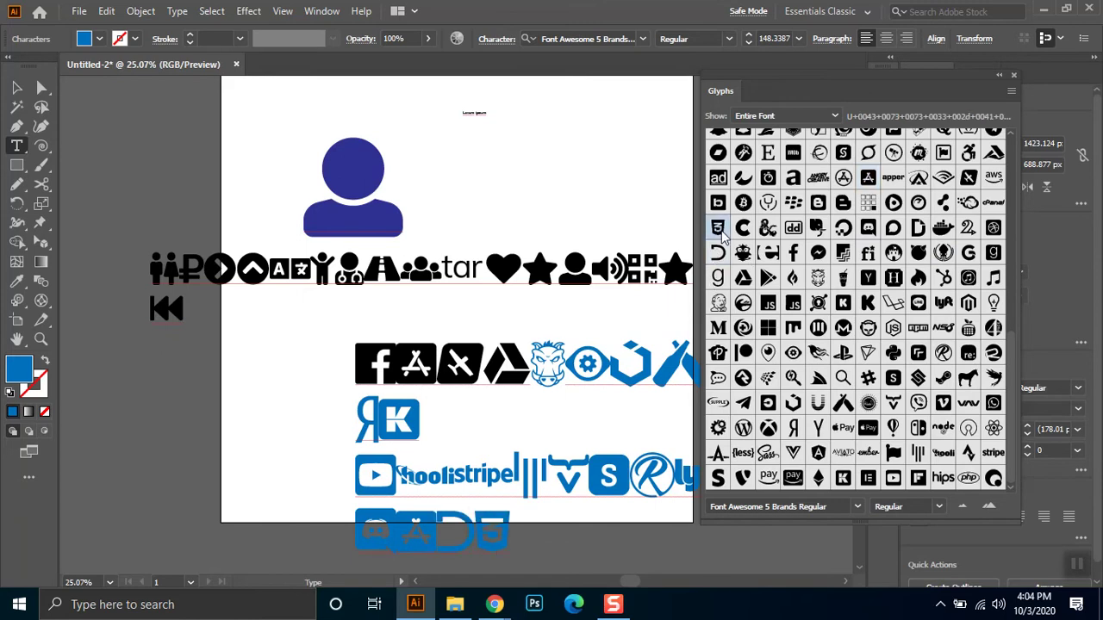
pyautogui.doubleClick(818, 307)
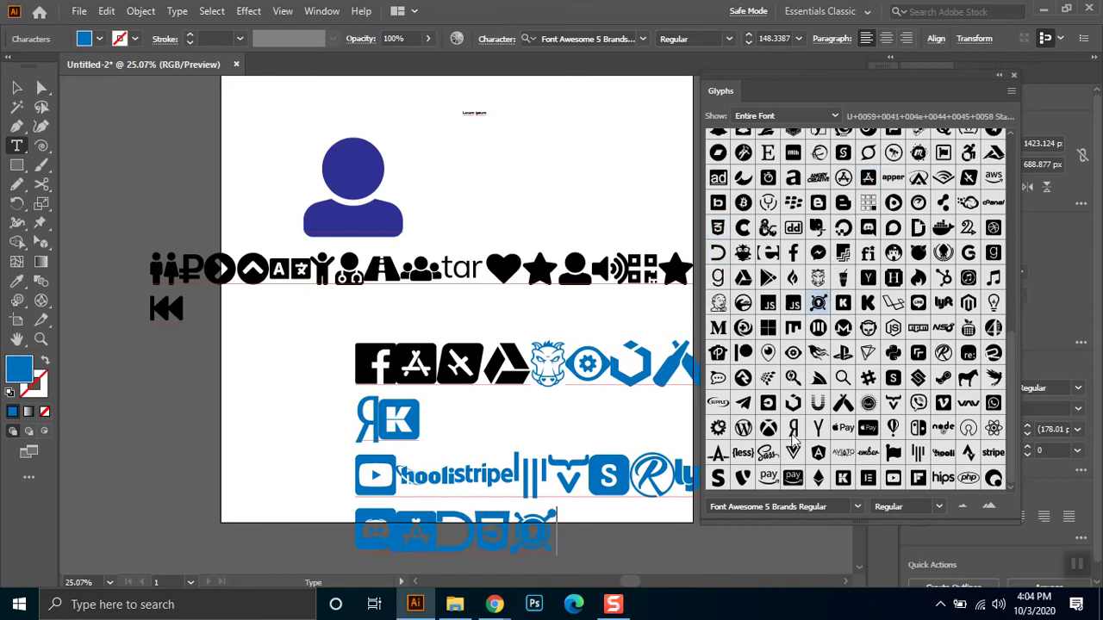
# Append the Erlang, Angry Creative and GitHub cat-head glyphs to the fourth icon line
pyautogui.scroll(2, 795, 438)
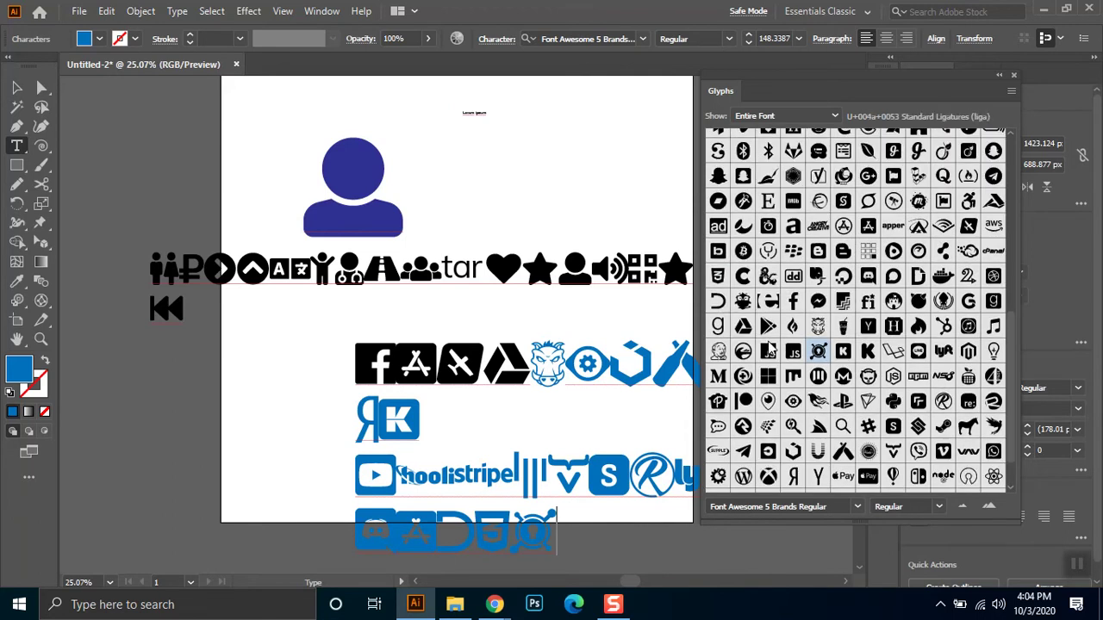
pyautogui.doubleClick(767, 300)
pyautogui.doubleClick(815, 226)
pyautogui.scroll(5, 896, 293)
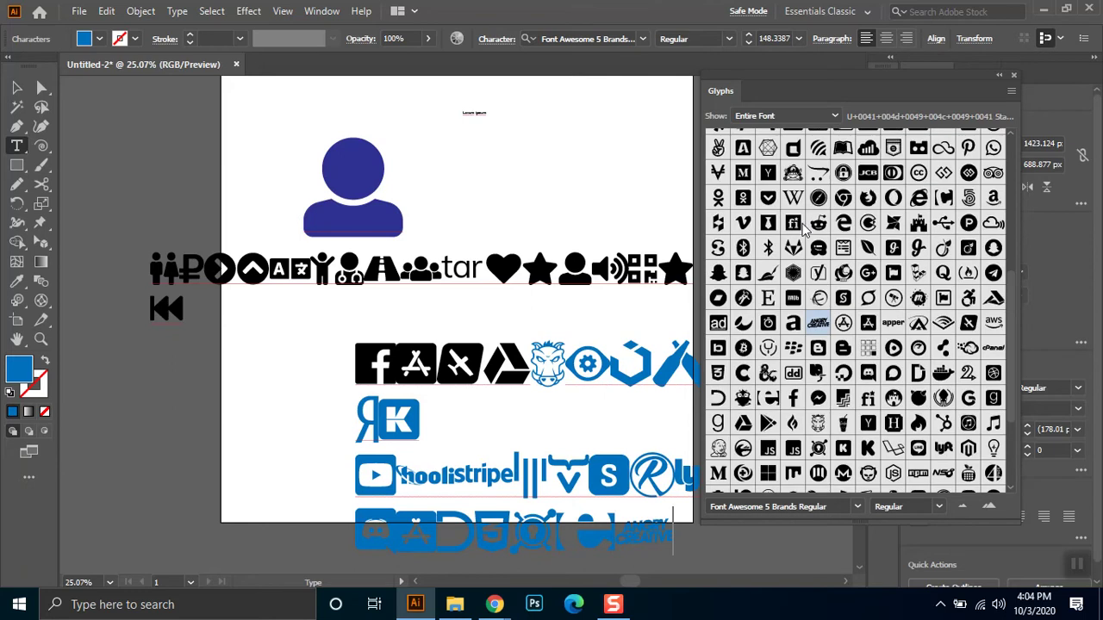
pyautogui.scroll(1, 901, 295)
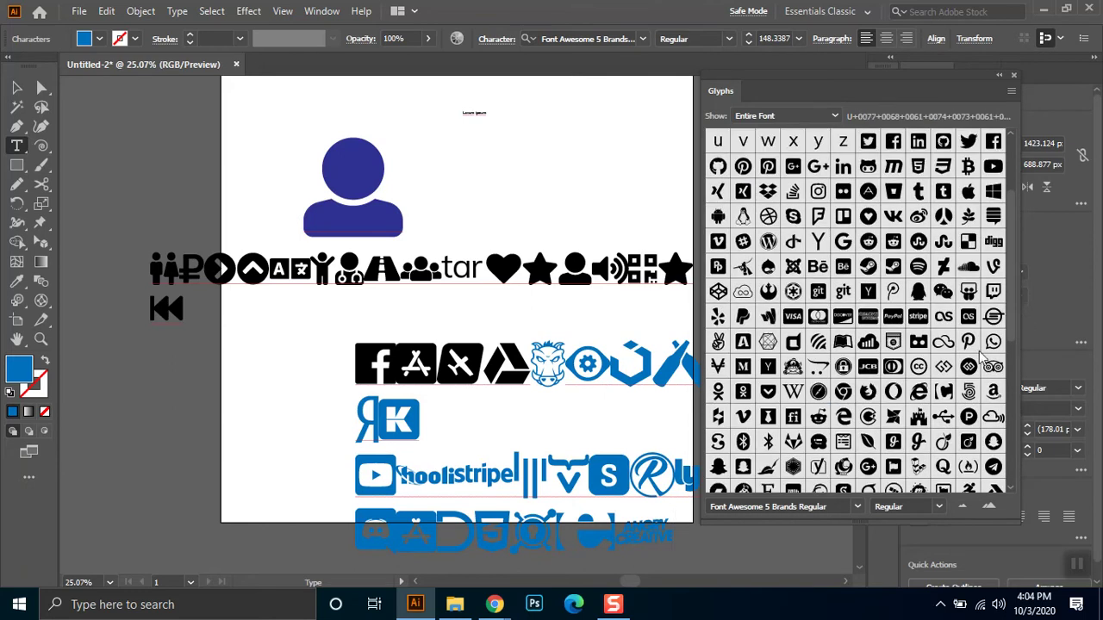
pyautogui.doubleClick(868, 170)
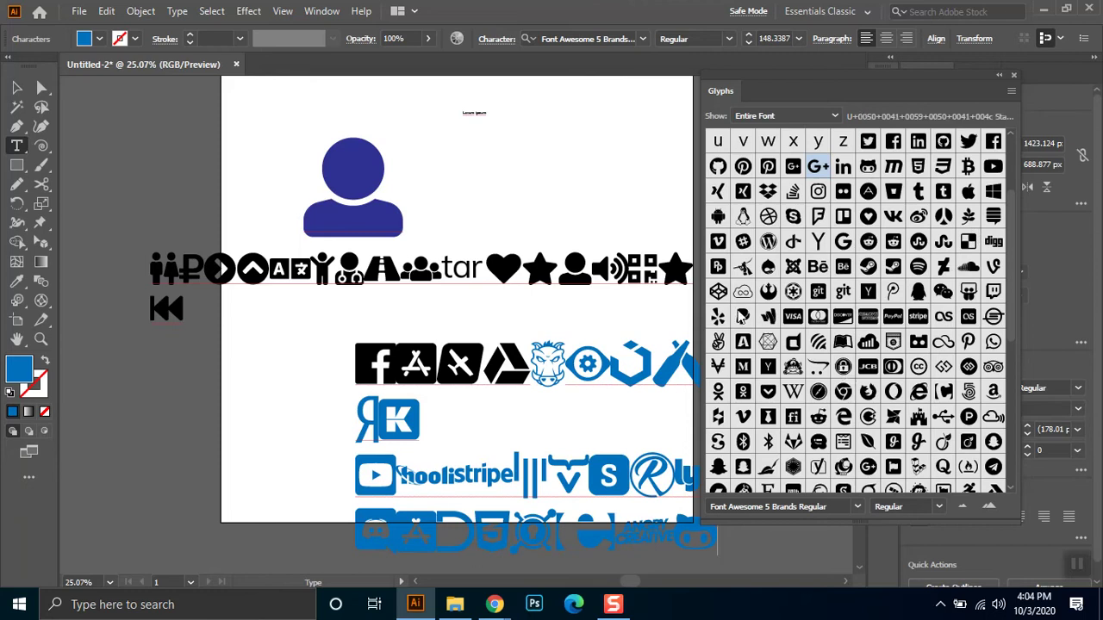
# Replace the boar-head glyph in the first icon line with the Fonticons "fi" glyph
pyautogui.scroll(-1, 742, 317)
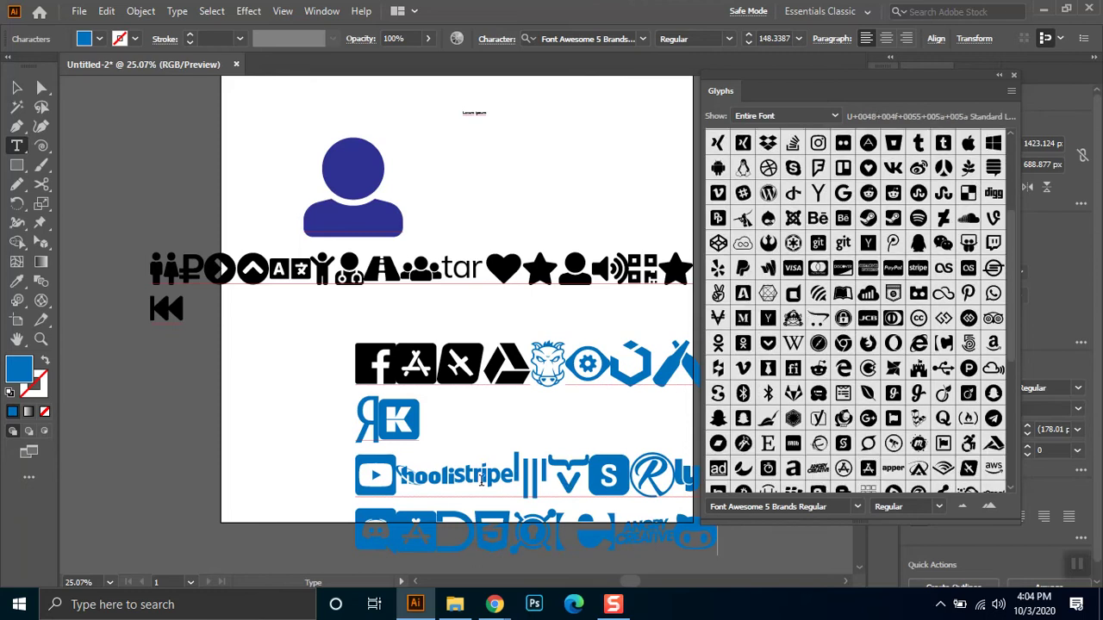
pyautogui.moveTo(562, 362); pyautogui.dragTo(532, 362)
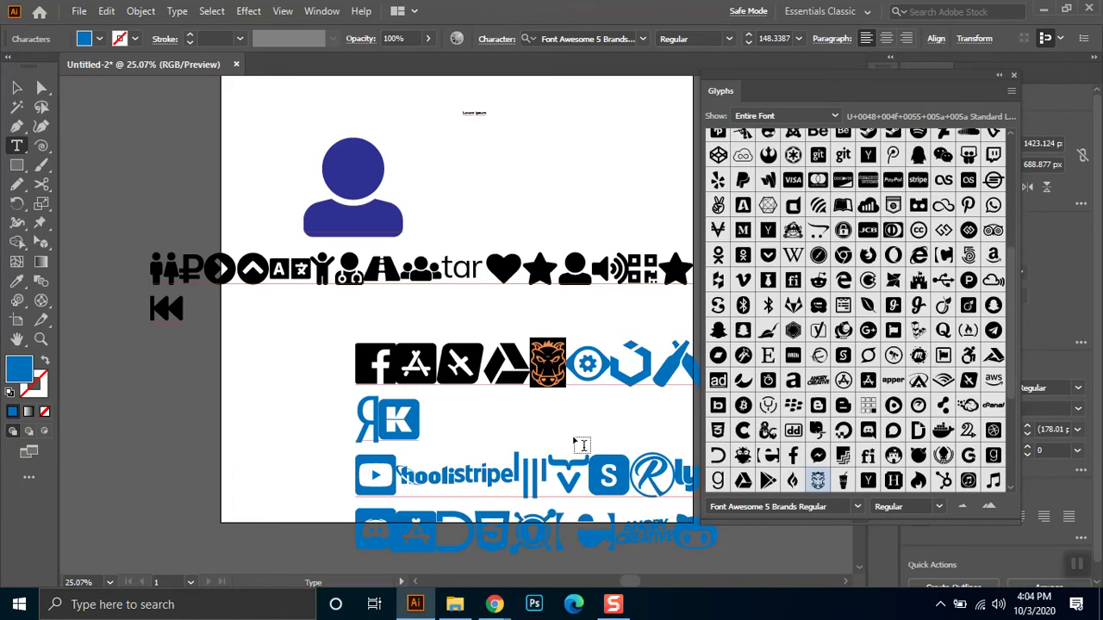
pyautogui.click(559, 368)
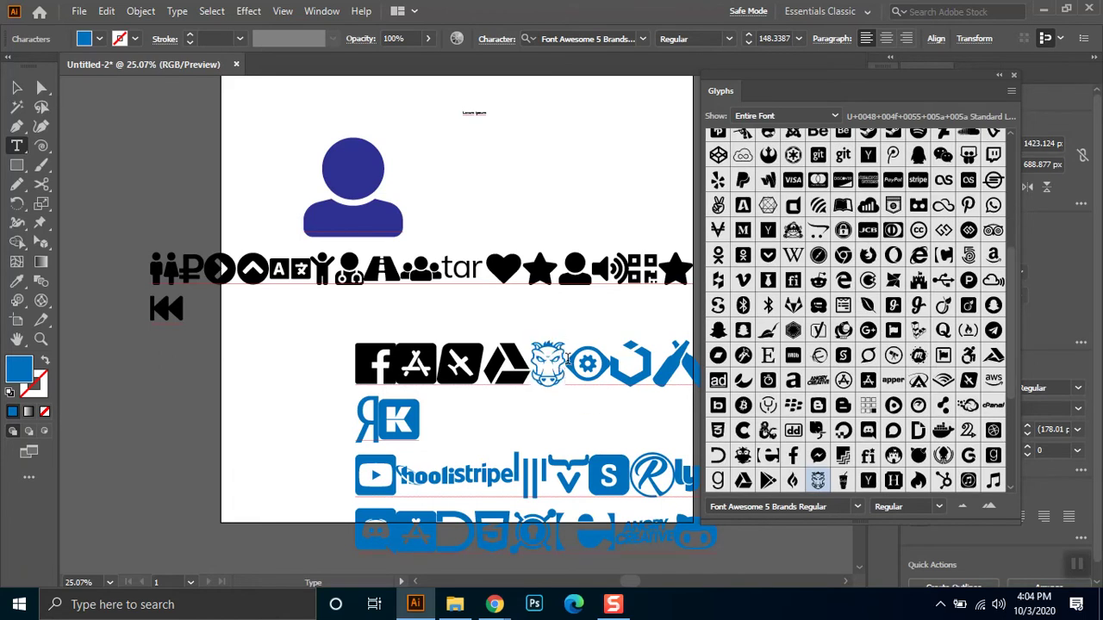
pyautogui.moveTo(566, 362); pyautogui.dragTo(531, 362)
pyautogui.scroll(-3, 902, 362)
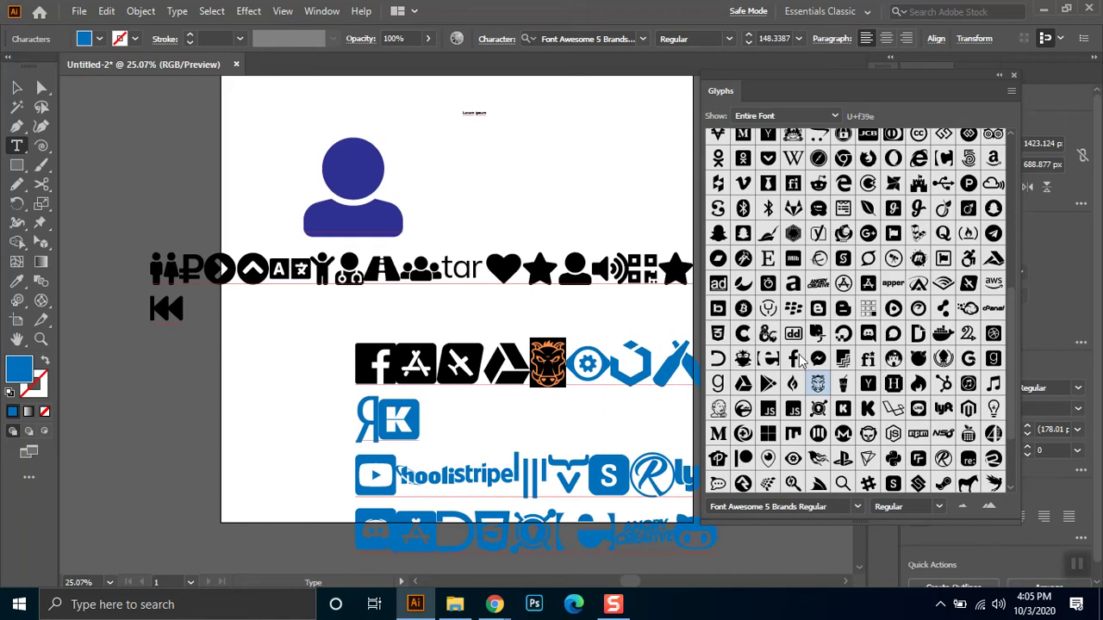
pyautogui.doubleClick(868, 360)
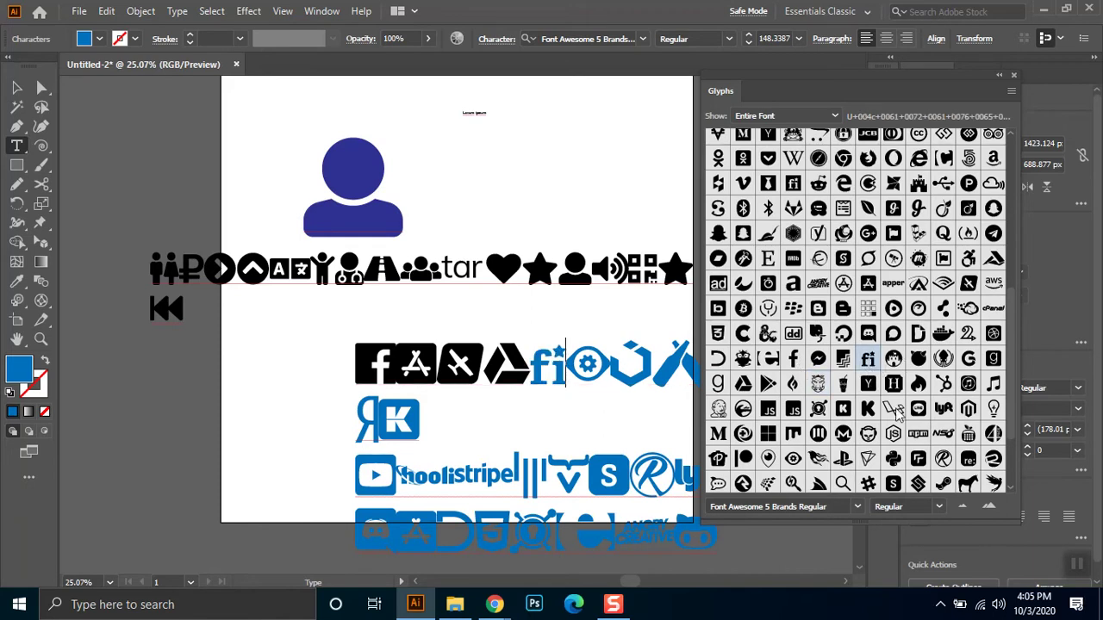
# Insert the flying bird and horse glyphs after the "fi" glyph
pyautogui.scroll(-4, 888, 413)
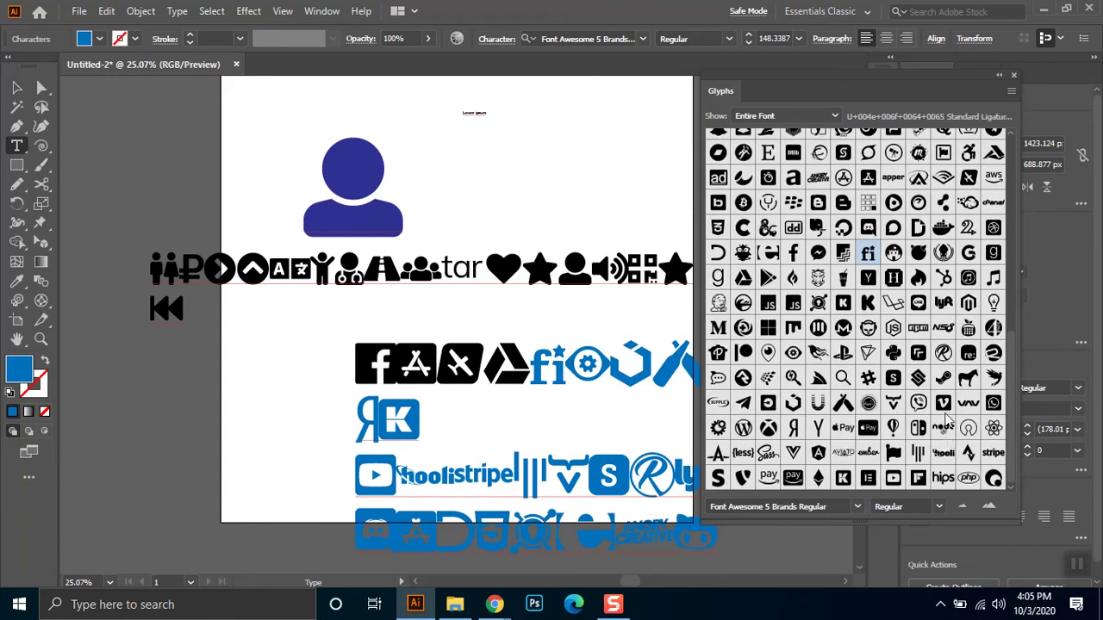
pyautogui.doubleClick(994, 379)
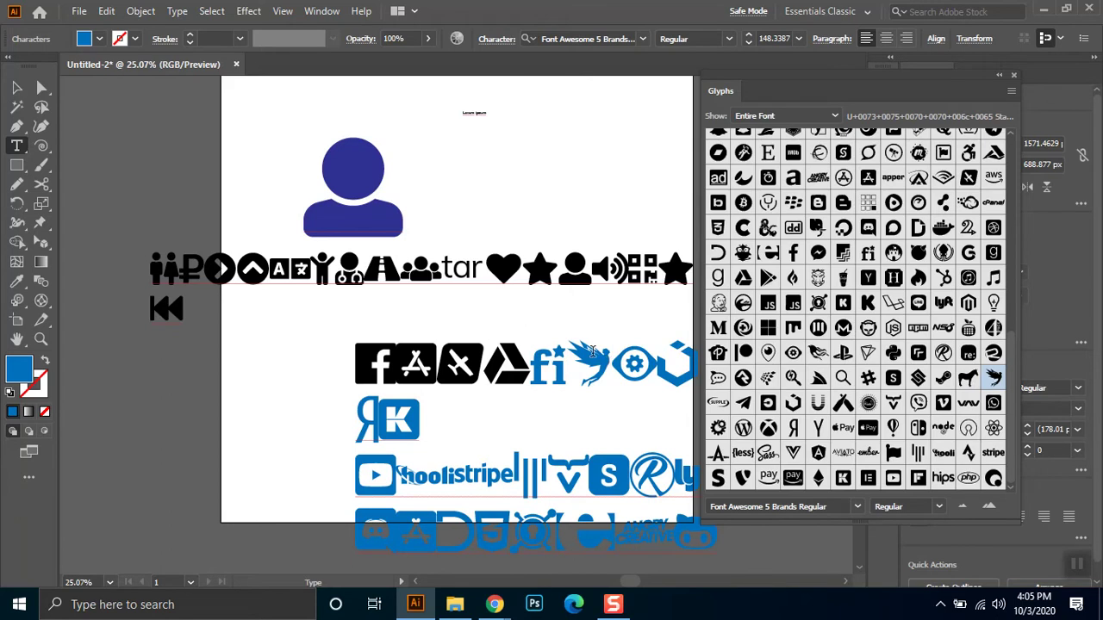
pyautogui.moveTo(608, 362); pyautogui.dragTo(582, 363)
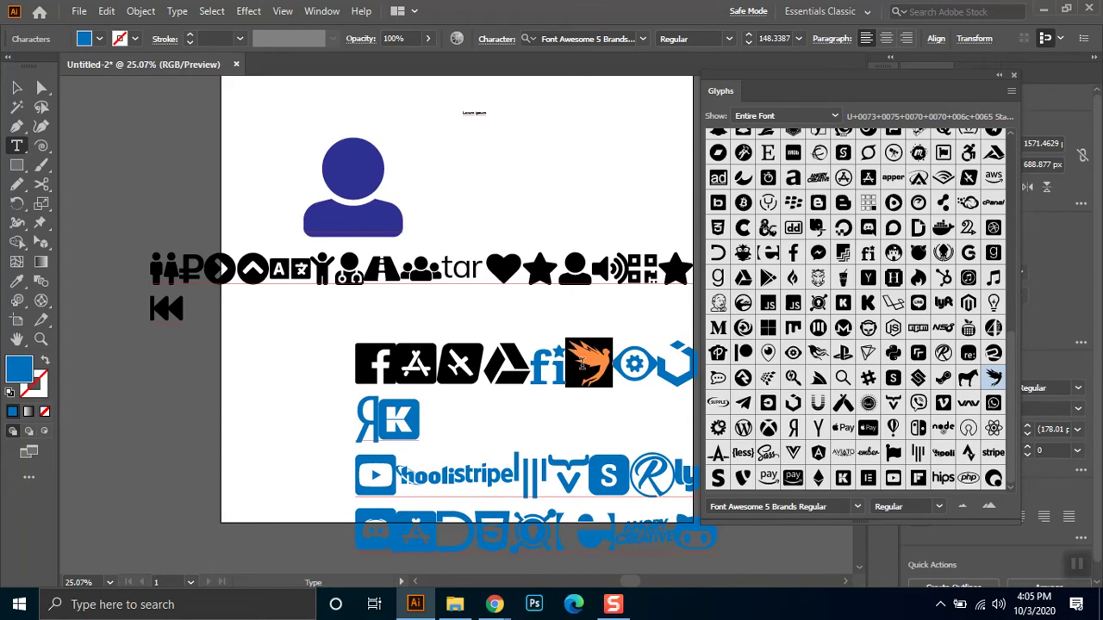
pyautogui.doubleClick(969, 378)
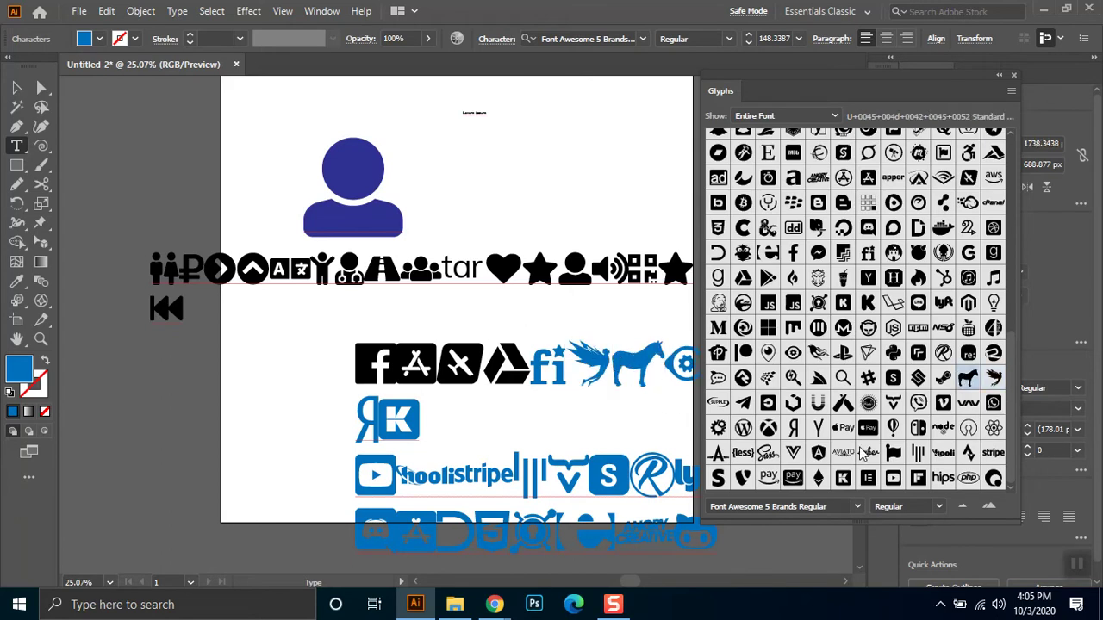
# Look through the whole Font Awesome 5 Brands glyph set and close the Glyphs panel
pyautogui.scroll(3, 728, 444)
pyautogui.scroll(6, 728, 444)
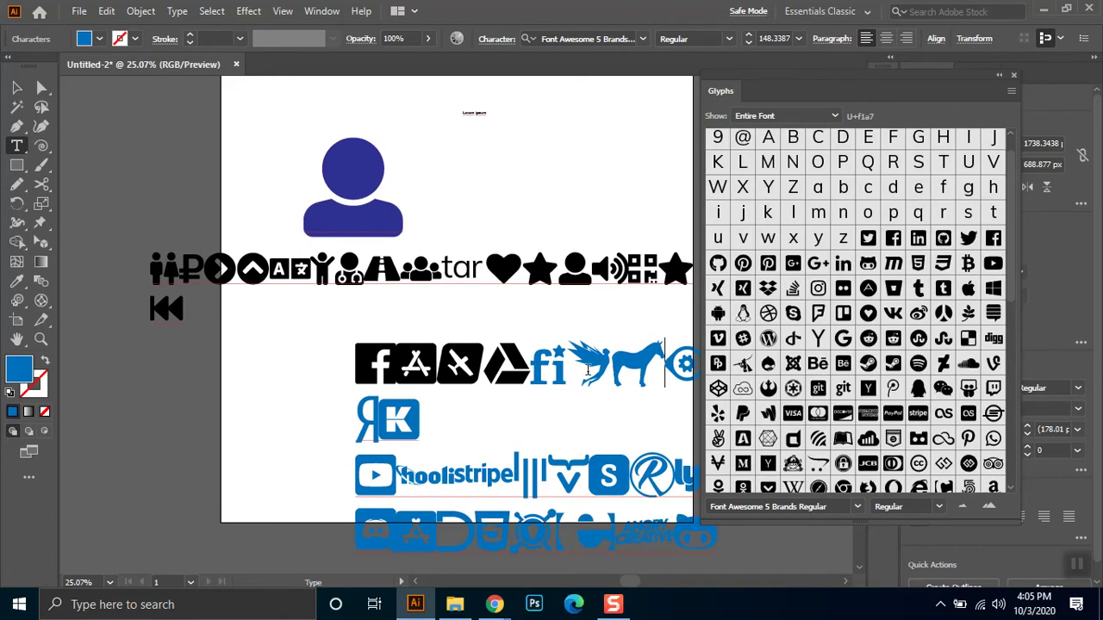
pyautogui.scroll(1, 794, 366)
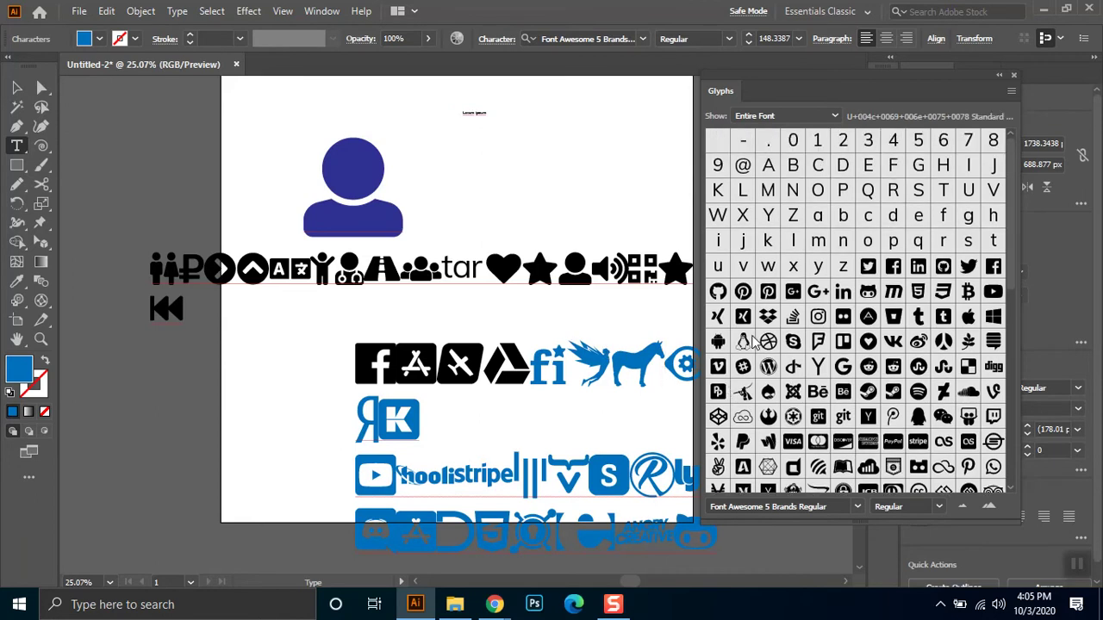
pyautogui.scroll(-6, 965, 383)
pyautogui.scroll(-7, 967, 380)
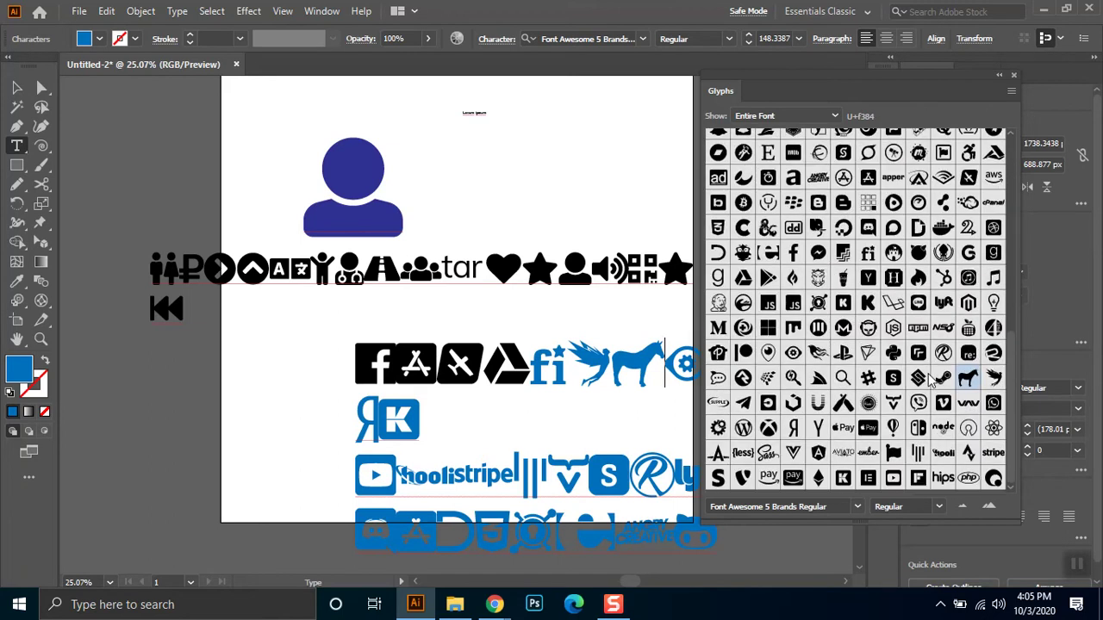
pyautogui.scroll(3, 935, 327)
pyautogui.scroll(4, 871, 323)
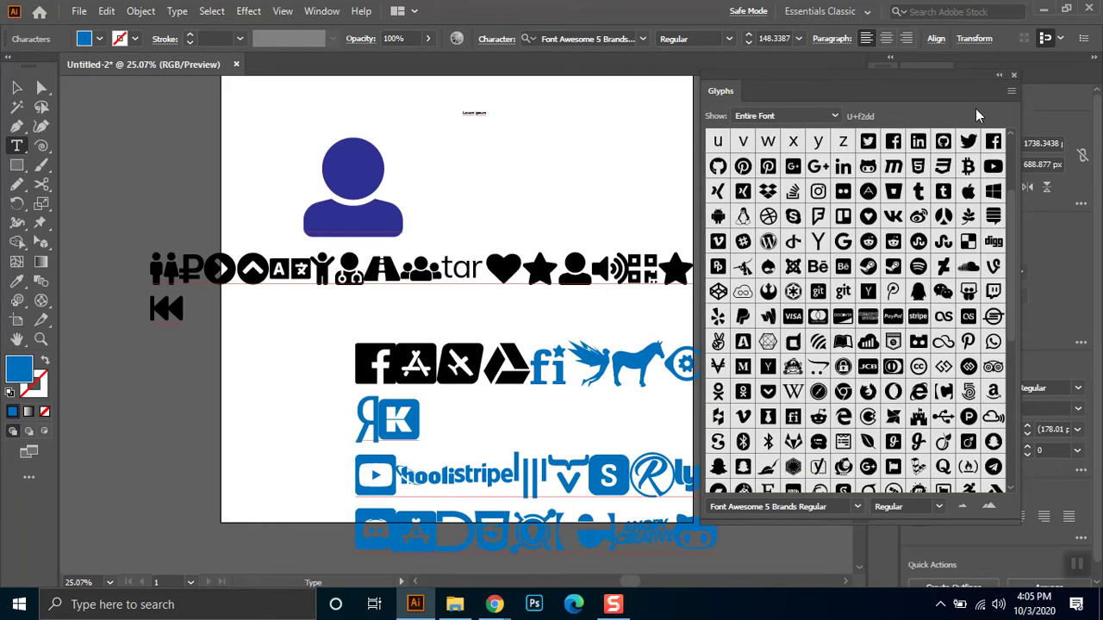
pyautogui.click(1013, 75)
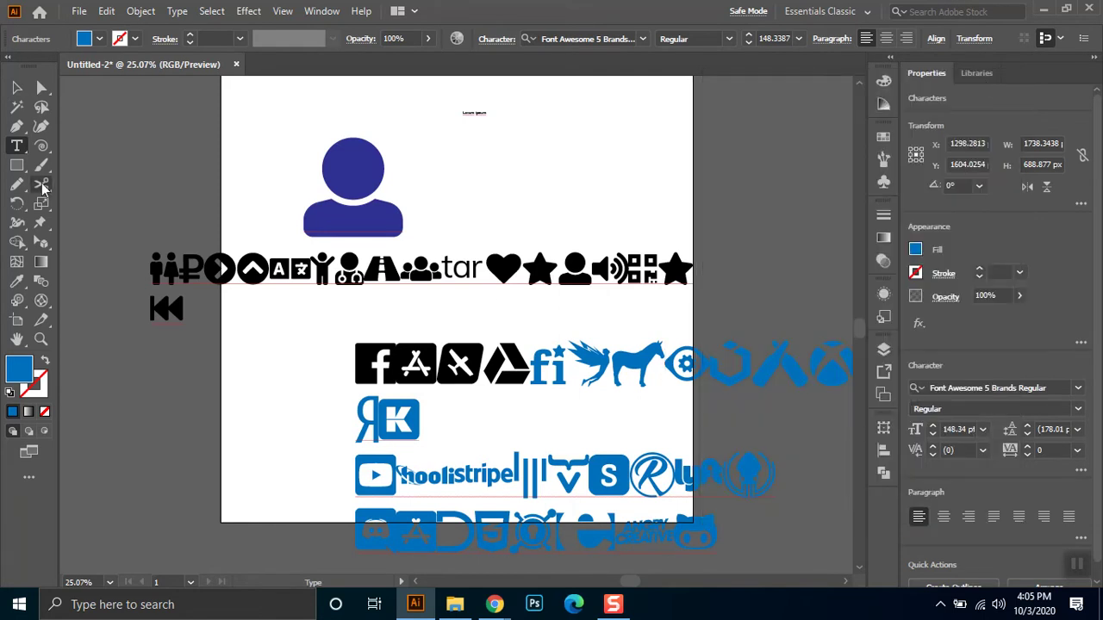
# Delete all icon text lines, the user icon and the small placeholder text to clear the artboard
pyautogui.click(16, 88)
pyautogui.moveTo(121, 256); pyautogui.dragTo(558, 577)
pyautogui.press('Delete')
pyautogui.moveTo(533, 107); pyautogui.dragTo(249, 353)
pyautogui.press('Delete')
# Switch to Chrome and show the ongoing Google Meet call
pyautogui.moveTo(495, 604)
pyautogui.click(424, 522)
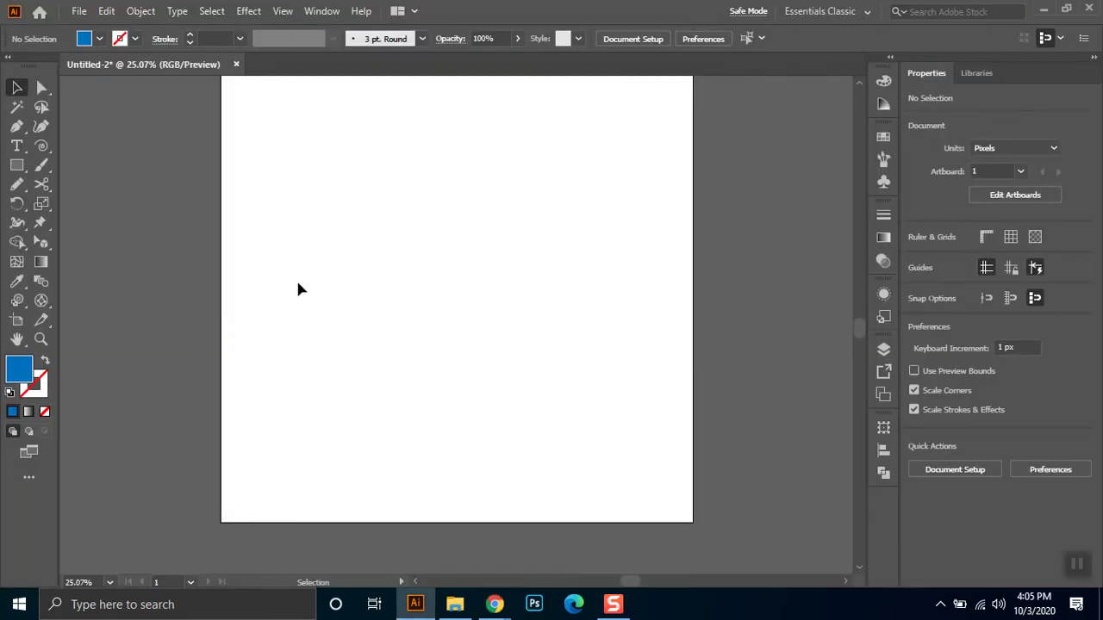
pyautogui.moveTo(379, 226); pyautogui.dragTo(385, 249)
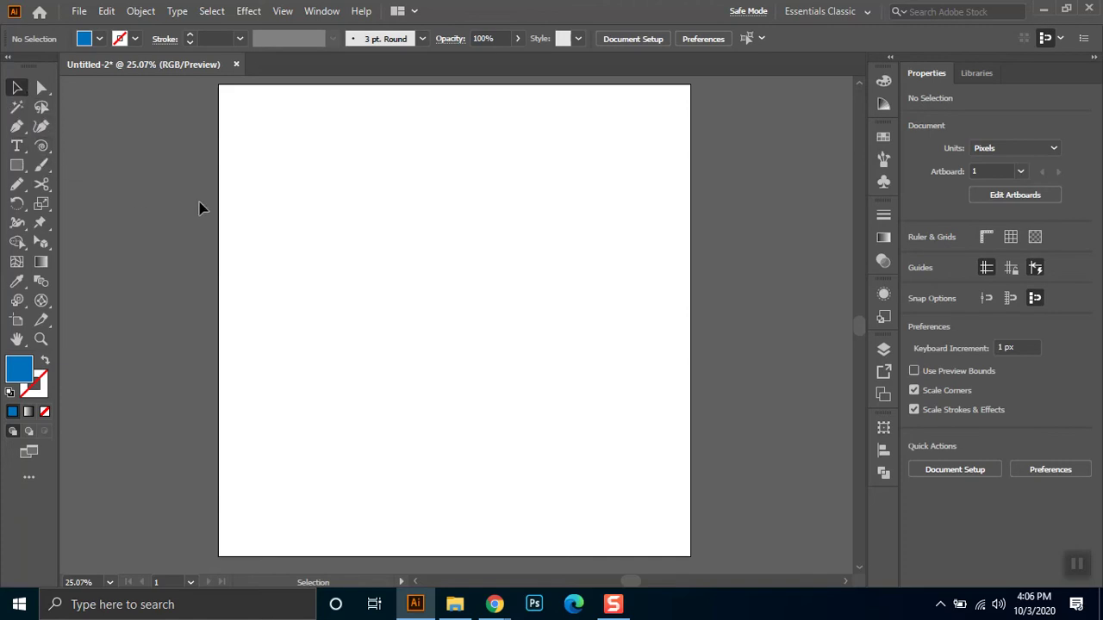
pyautogui.moveTo(500, 594)
pyautogui.click(422, 551)
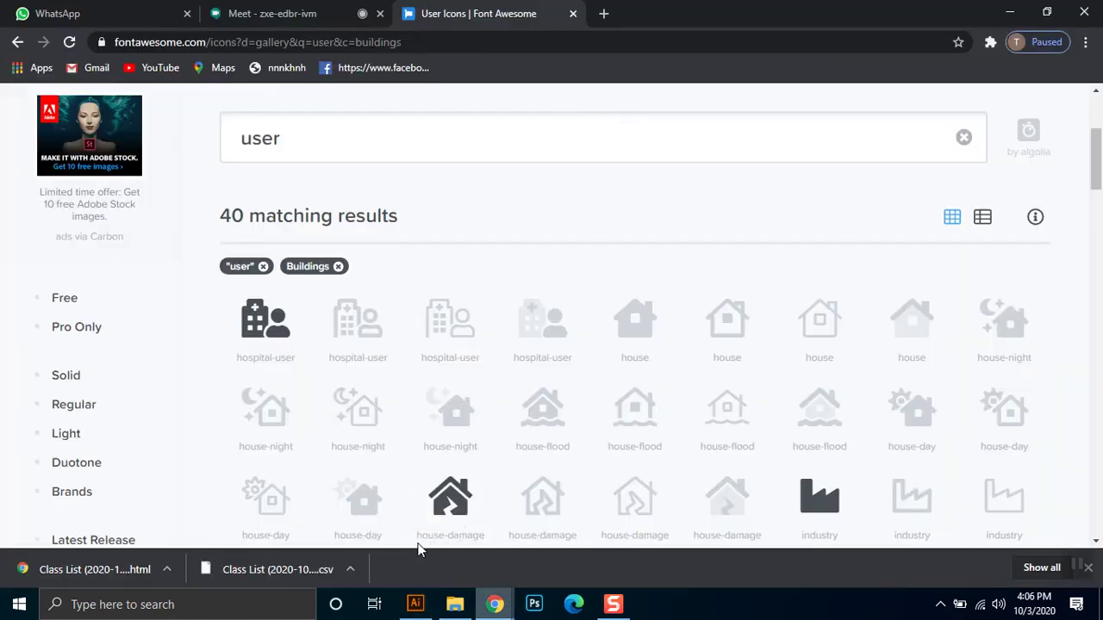
pyautogui.click(258, 10)
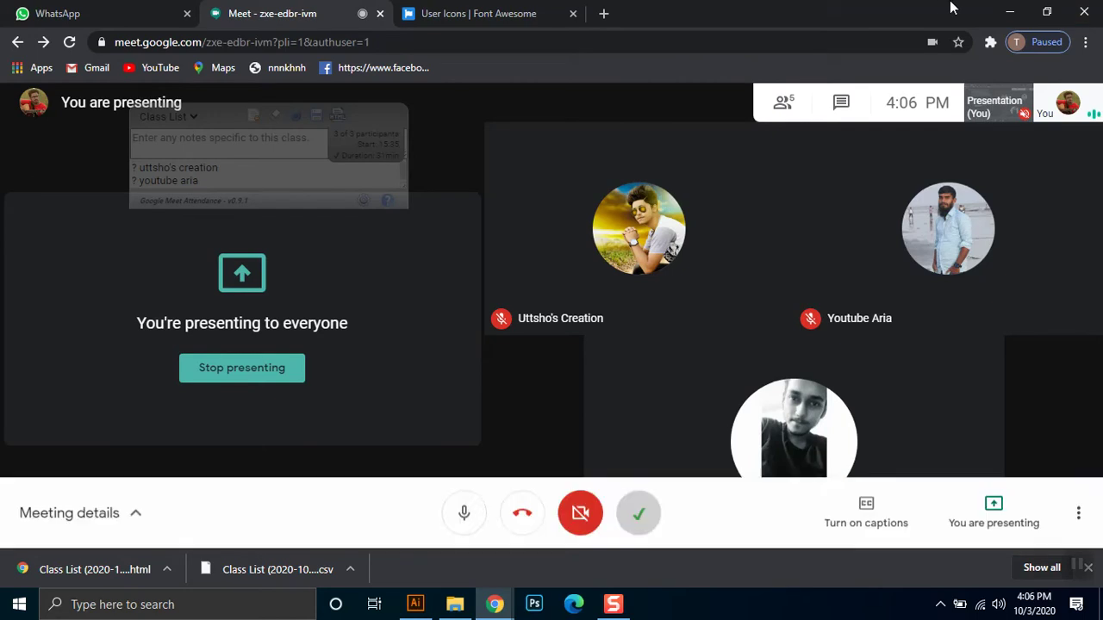
# Switch to Illustrator and draw a nearly horizontal straight line about 1257 px wide with the Pen tool, using a blue stroke and no fill
pyautogui.click(1004, 10)
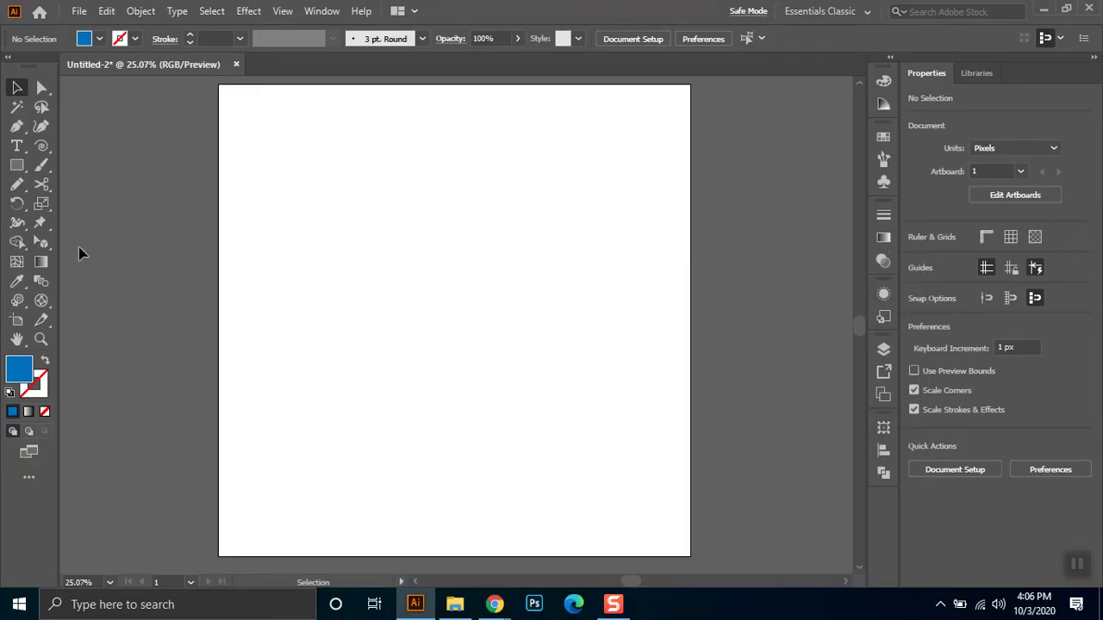
pyautogui.click(41, 90)
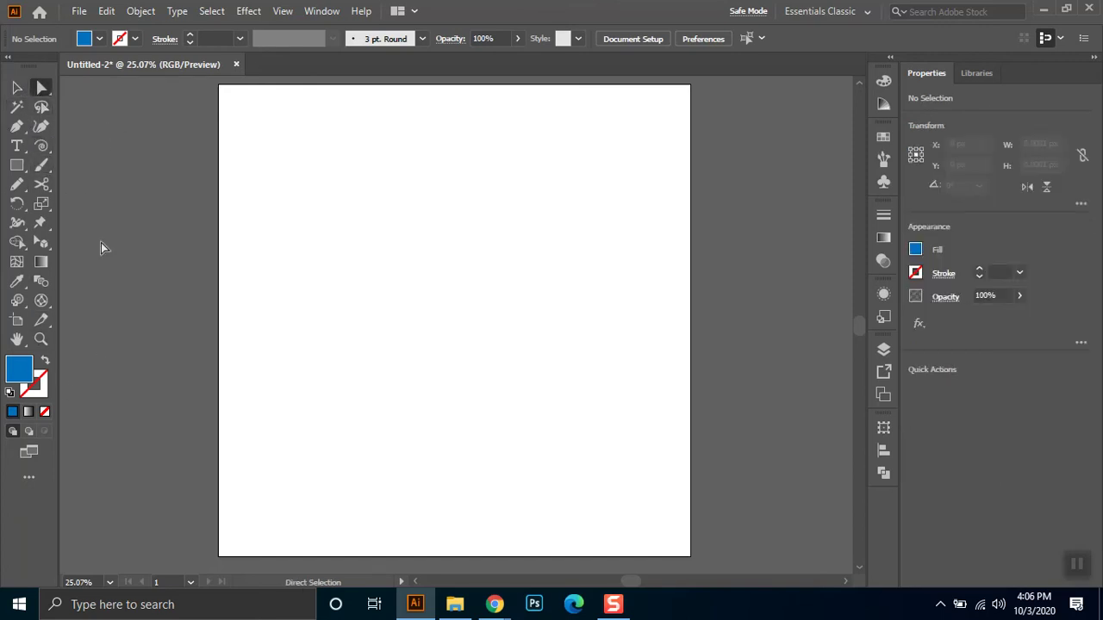
pyautogui.moveTo(42, 145); pyautogui.dragTo(84, 150)
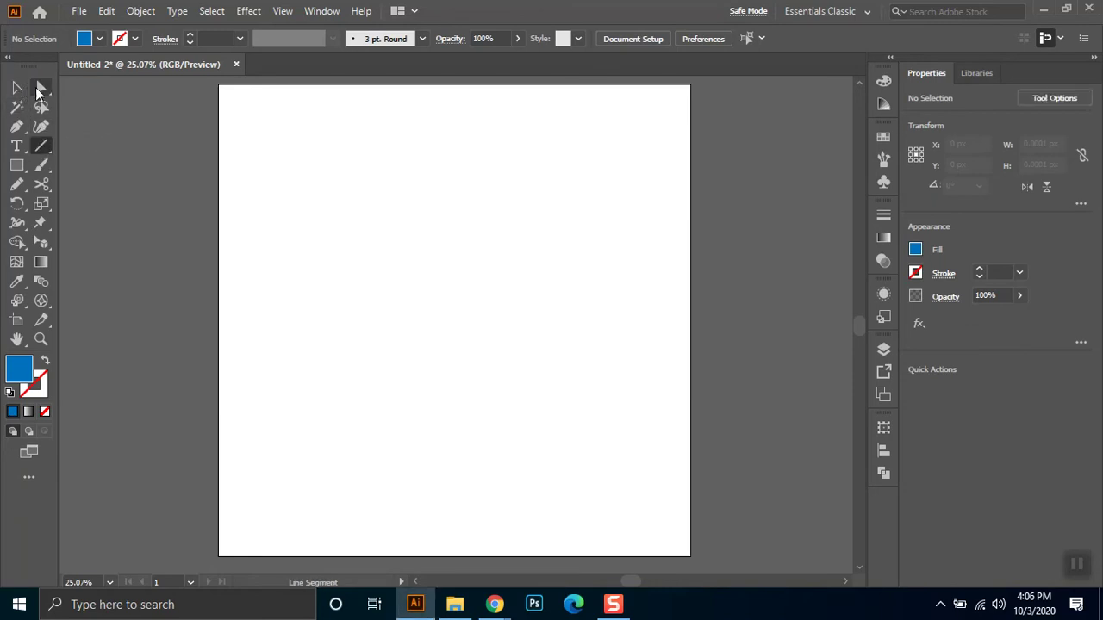
pyautogui.click(16, 127)
pyautogui.moveTo(17, 128); pyautogui.dragTo(104, 126)
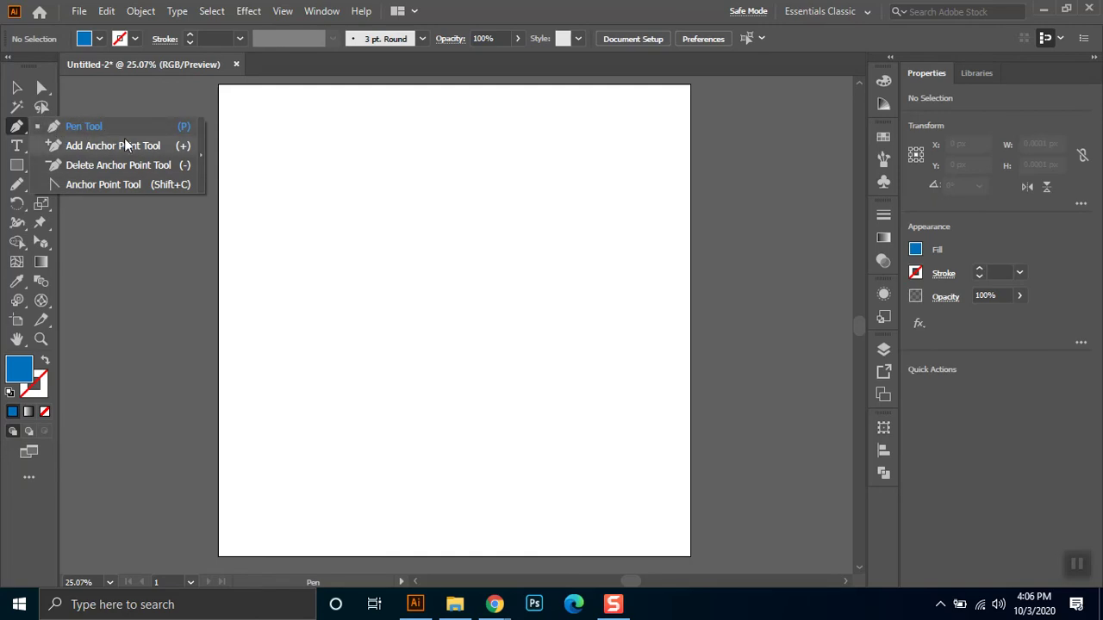
pyautogui.click(45, 362)
pyautogui.click(248, 250)
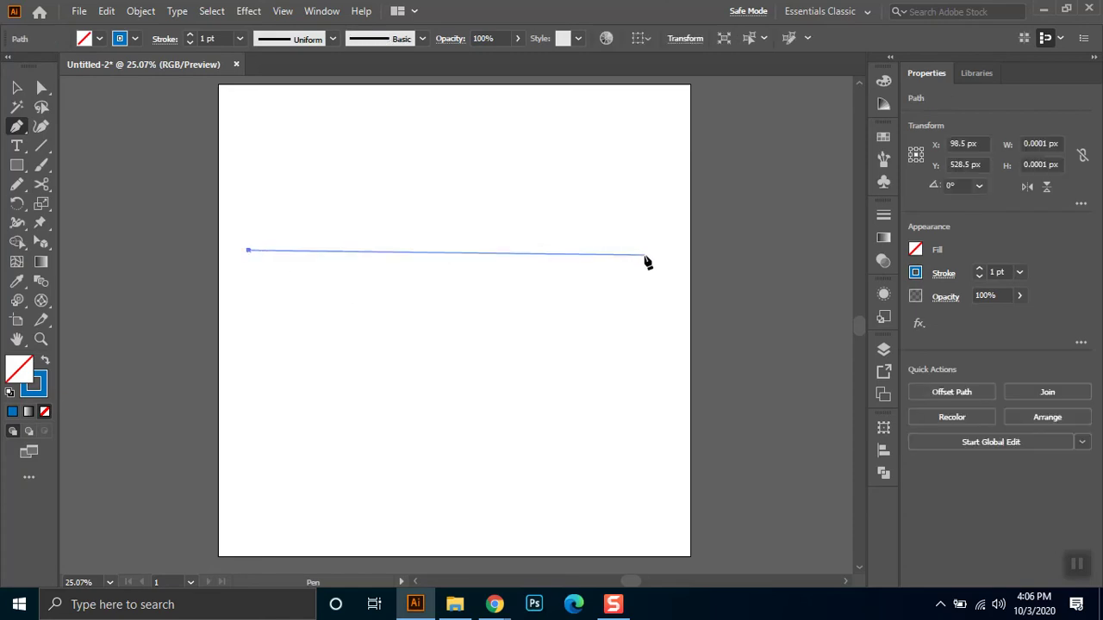
pyautogui.click(643, 254)
# Deselect the line, then reselect the whole path with the Selection tool
pyautogui.click(18, 87)
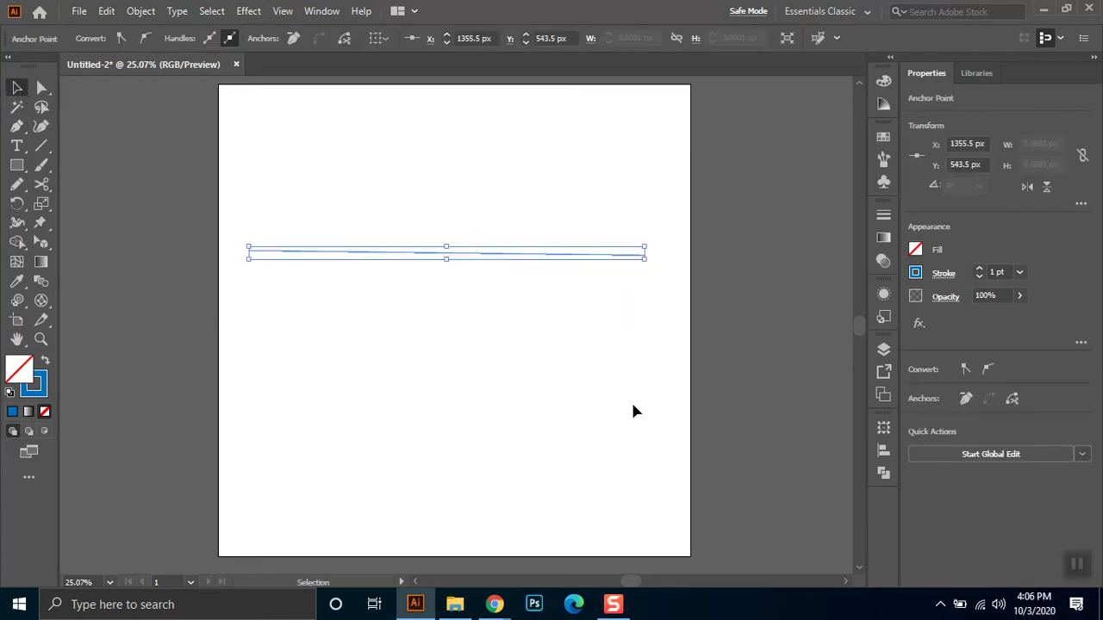
pyautogui.click(671, 327)
pyautogui.moveTo(666, 204); pyautogui.dragTo(211, 375)
pyautogui.moveTo(222, 207); pyautogui.dragTo(704, 321)
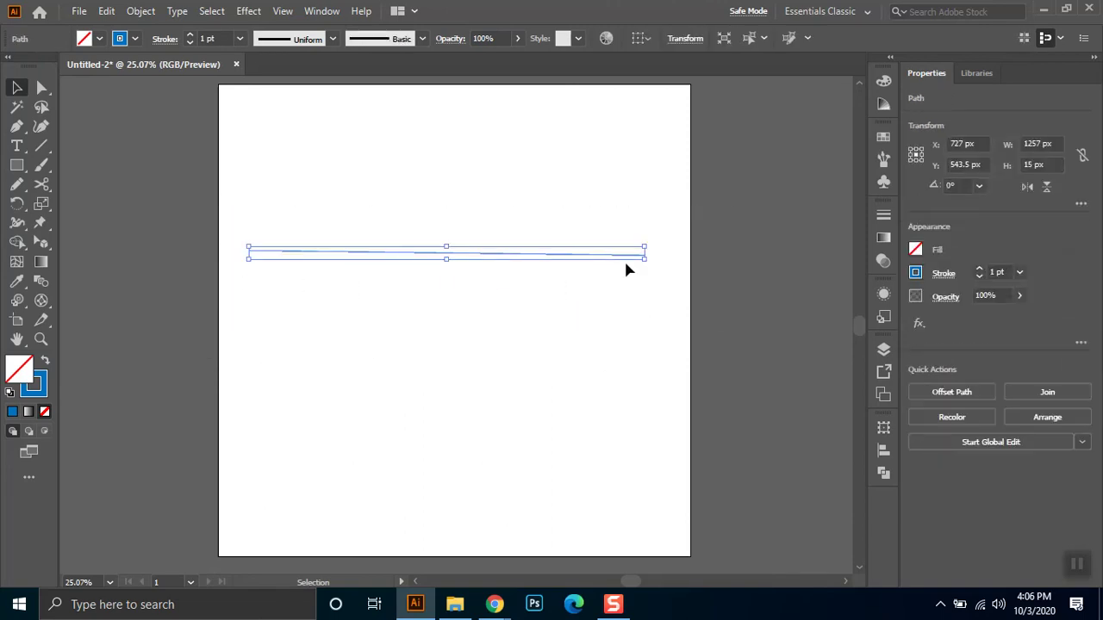
# Shorten the line by moving its right end anchor point to about X 593.5 px, Y 551.5 px
pyautogui.press('a')
pyautogui.moveTo(660, 240); pyautogui.dragTo(404, 257)
pyautogui.click(40, 339)
pyautogui.moveTo(209, 215); pyautogui.dragTo(441, 328)
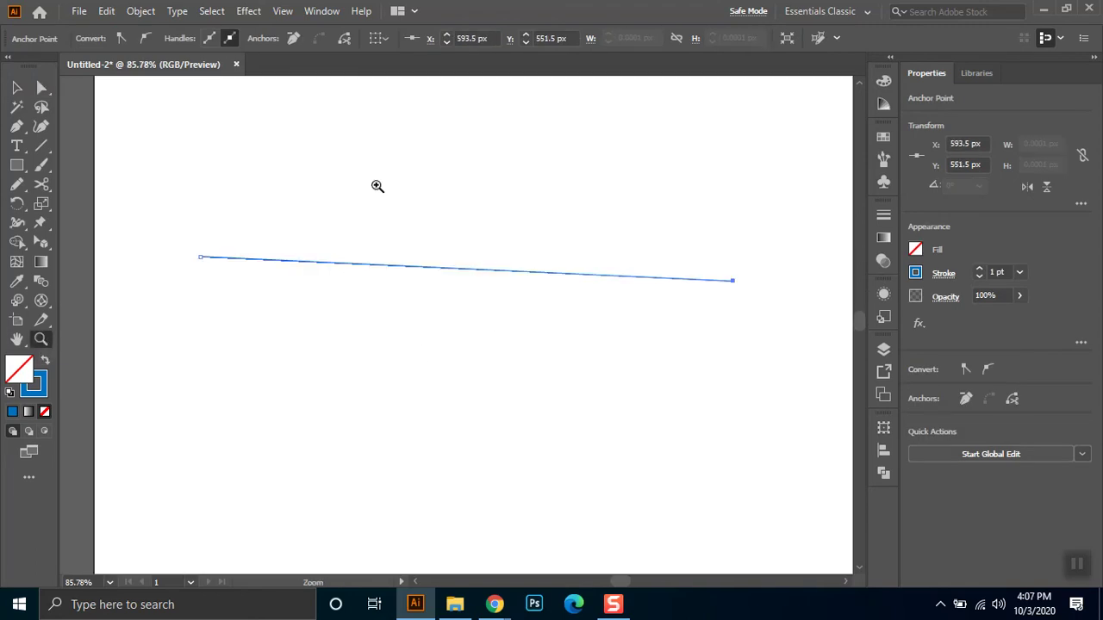
# Select the line's right end anchor point and its left end anchor point individually with the Direct Selection tool
pyautogui.click(41, 87)
pyautogui.click(376, 429)
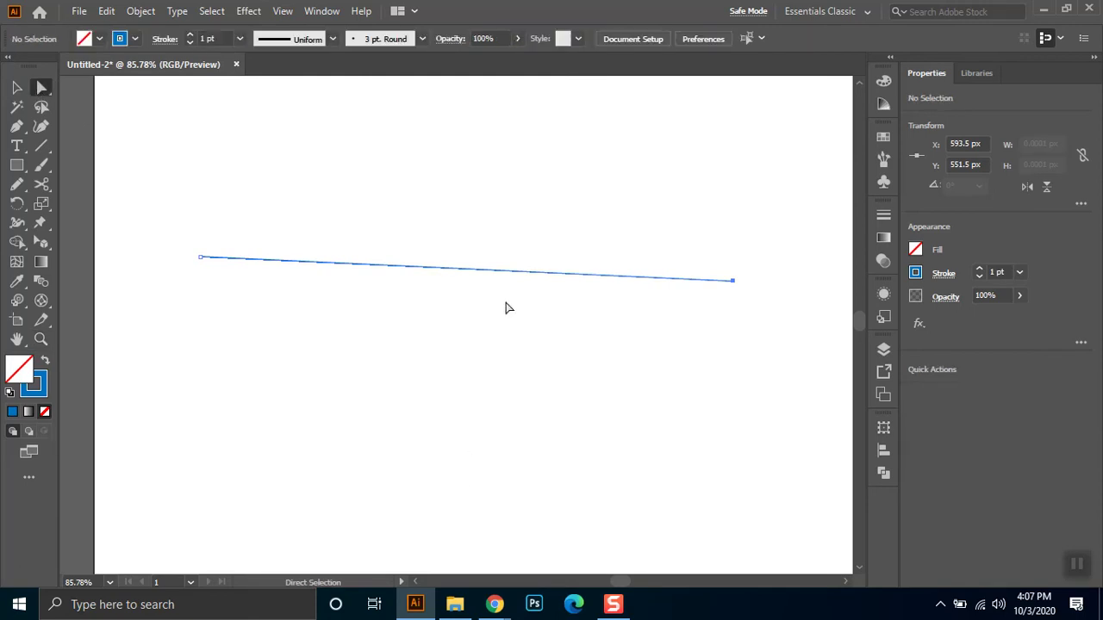
pyautogui.click(733, 281)
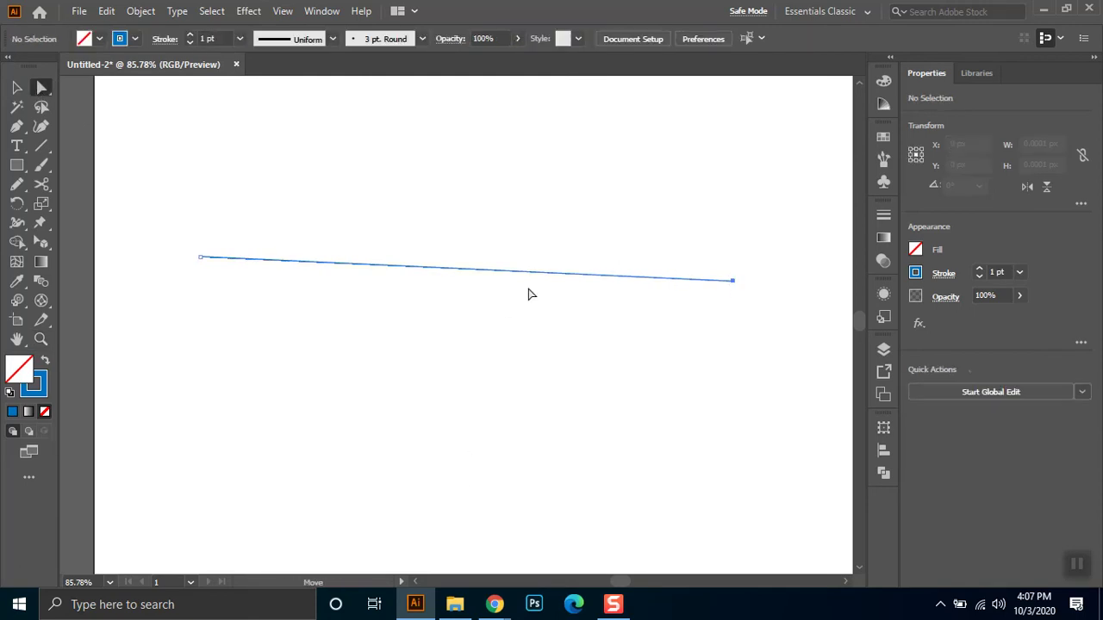
pyautogui.click(200, 258)
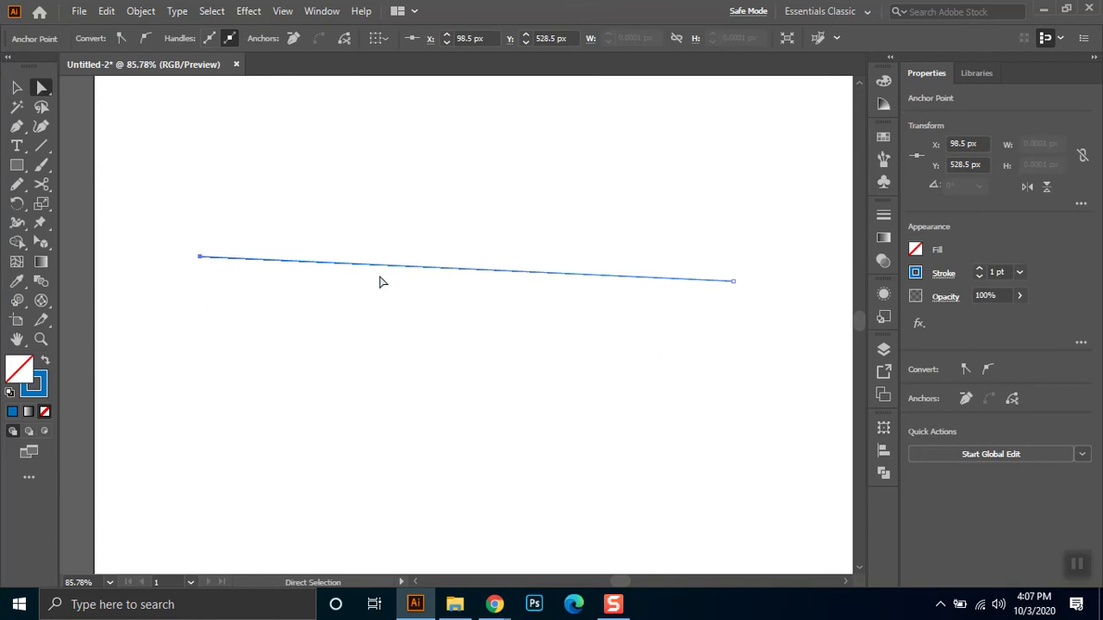
# Add an anchor point near the middle of the line and raise it to about X 351.5 px, Y 458.5 px
pyautogui.click(18, 128)
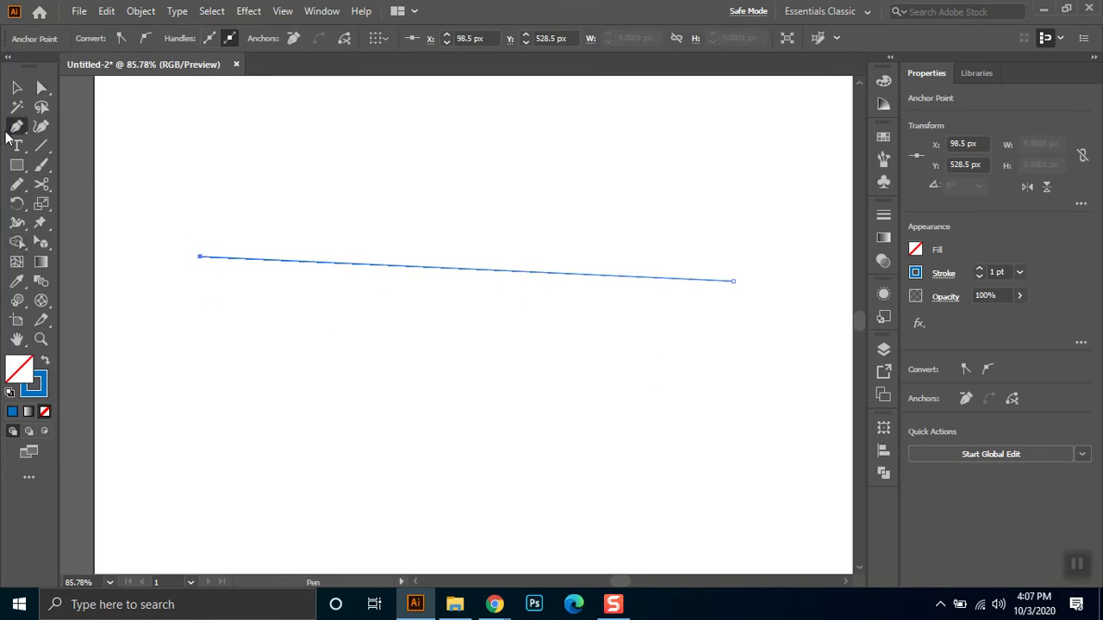
pyautogui.moveTo(14, 131); pyautogui.dragTo(62, 148)
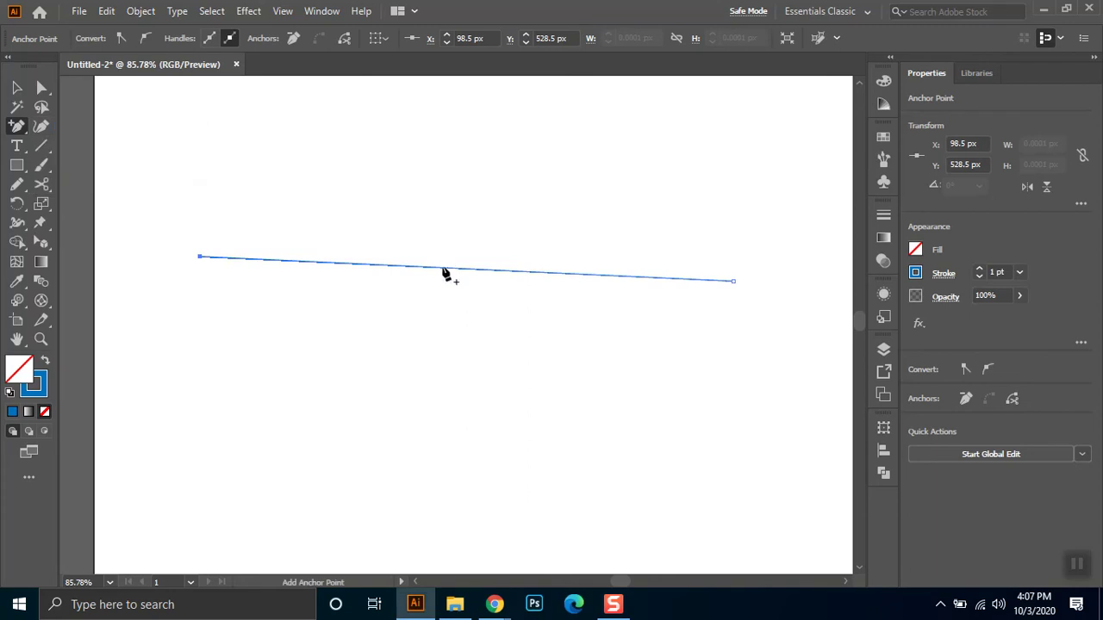
pyautogui.click(440, 269)
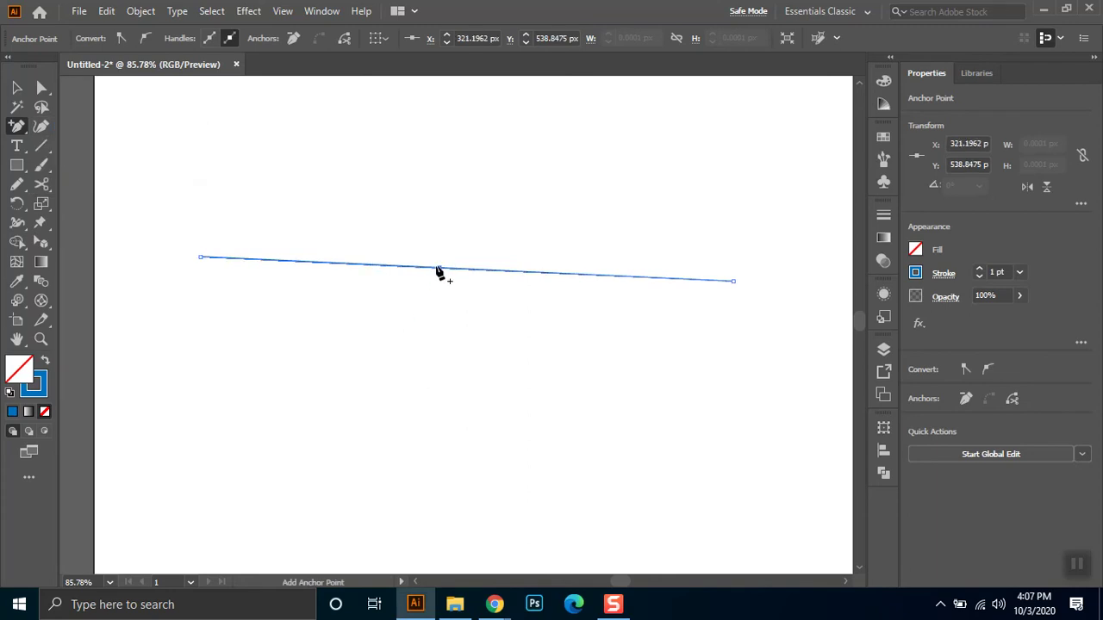
pyautogui.press('v')
pyautogui.press('a')
pyautogui.moveTo(440, 270); pyautogui.dragTo(473, 183)
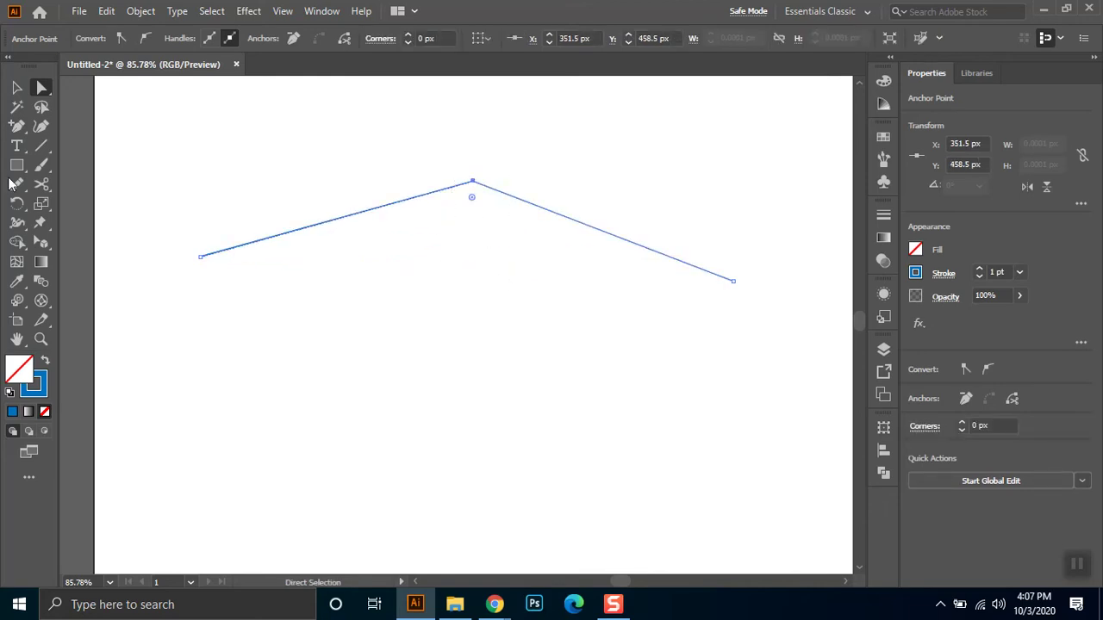
# Add an anchor point on each side of the peak with the Pen tool, then delete both extra anchor points
pyautogui.click(16, 126)
pyautogui.click(78, 120)
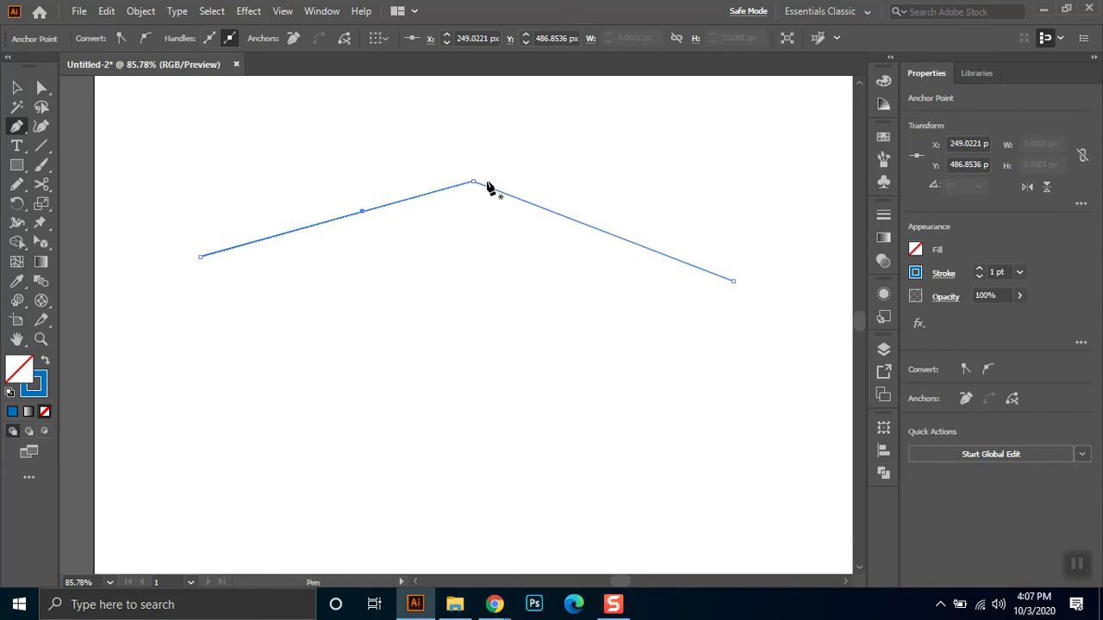
pyautogui.click(604, 232)
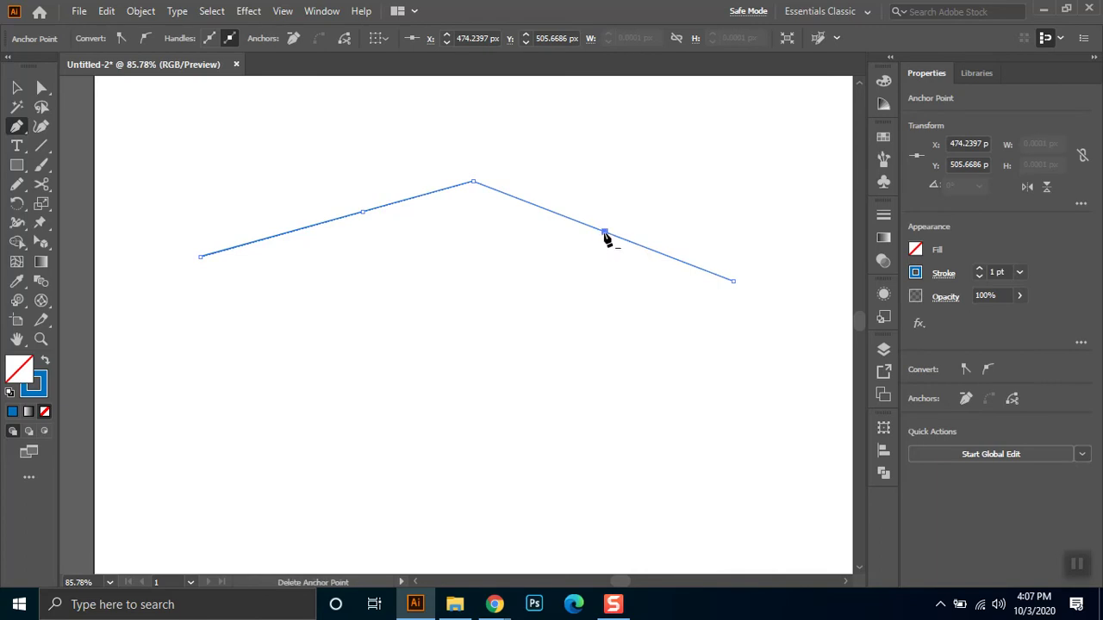
pyautogui.click(605, 233)
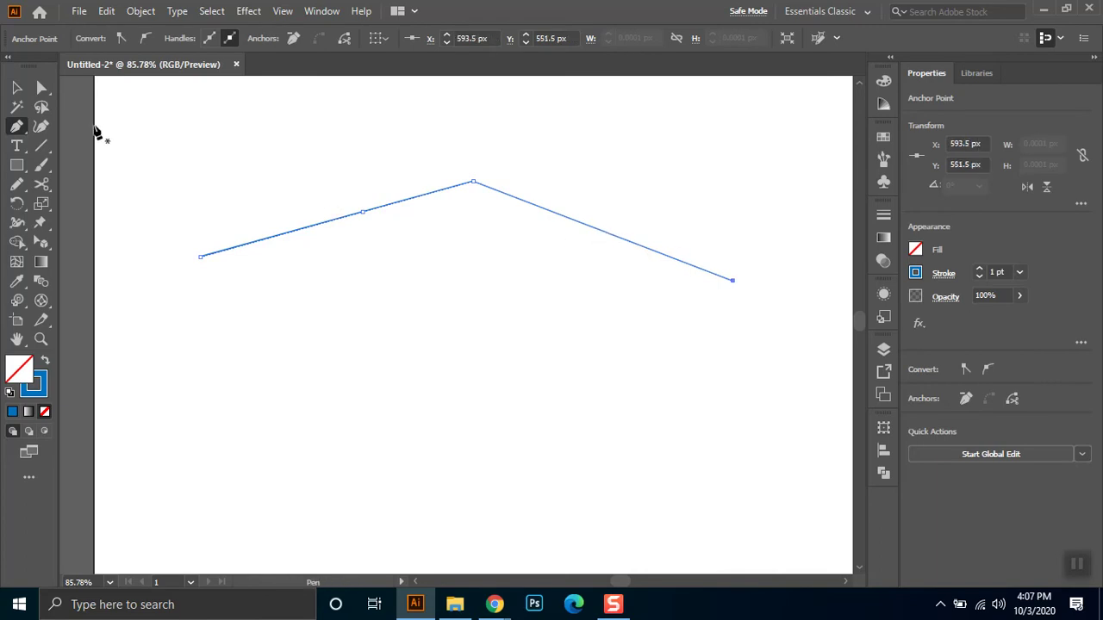
pyautogui.rightClick(14, 127)
pyautogui.click(74, 166)
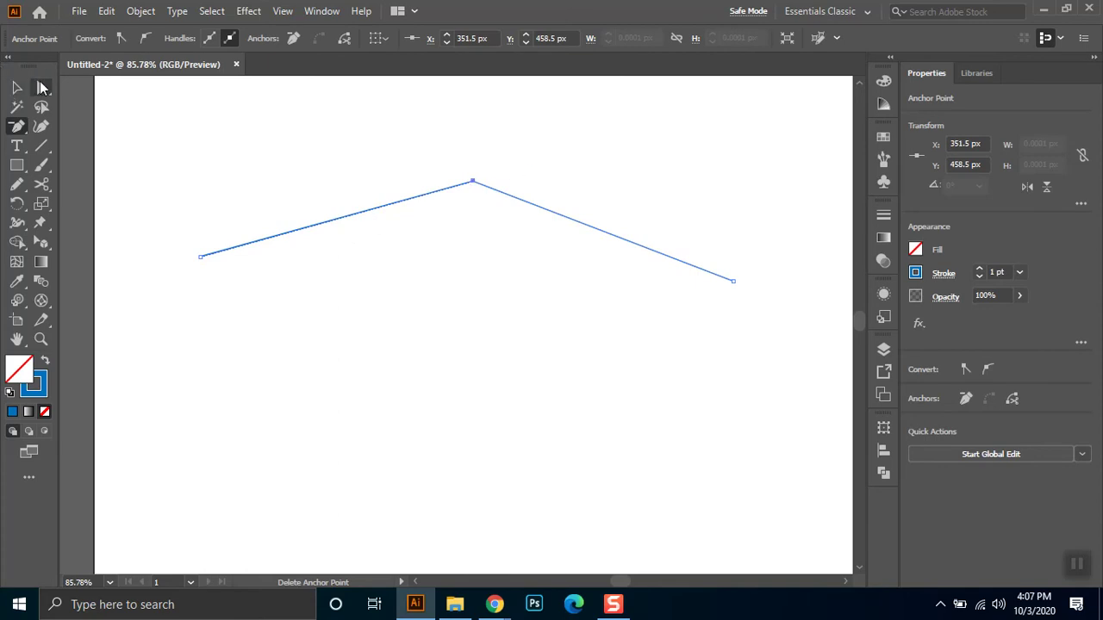
pyautogui.rightClick(16, 126)
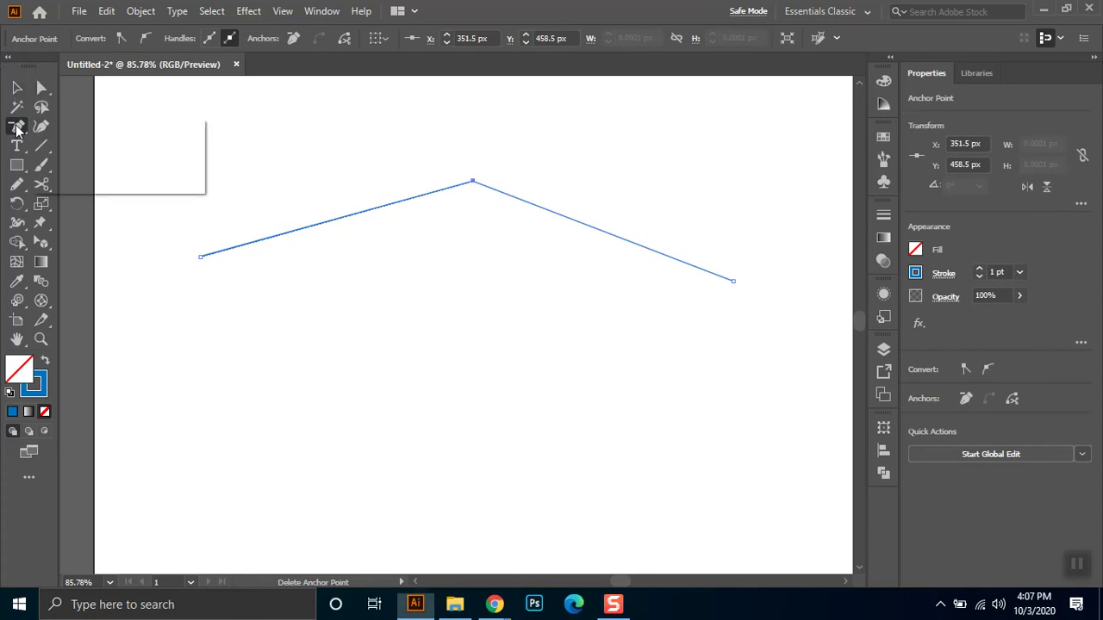
pyautogui.click(41, 88)
pyautogui.press('Return')
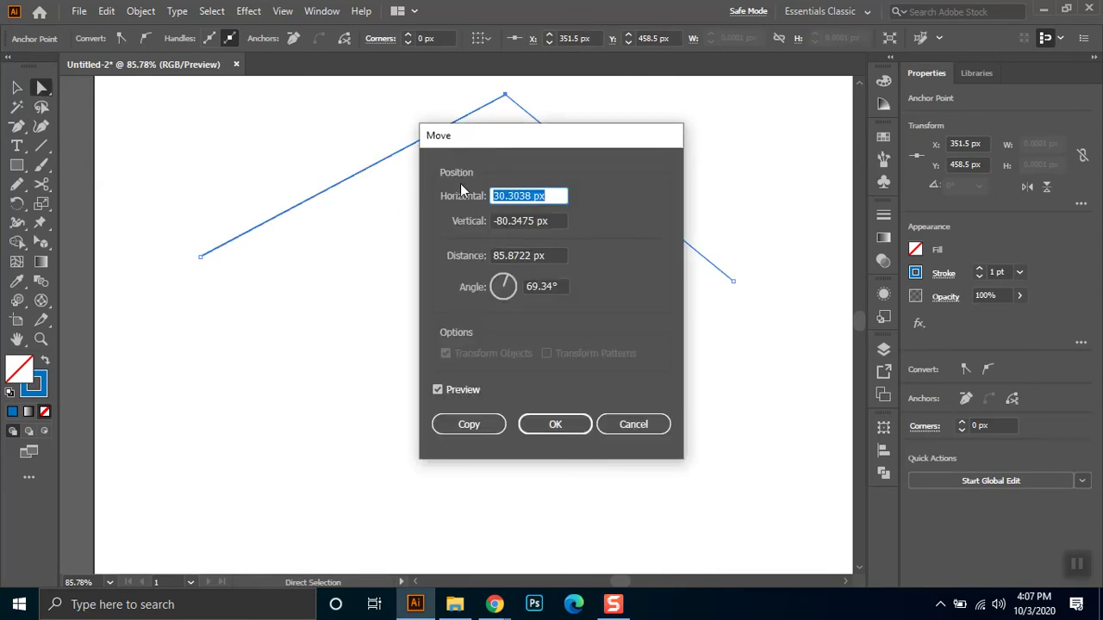
pyautogui.click(640, 426)
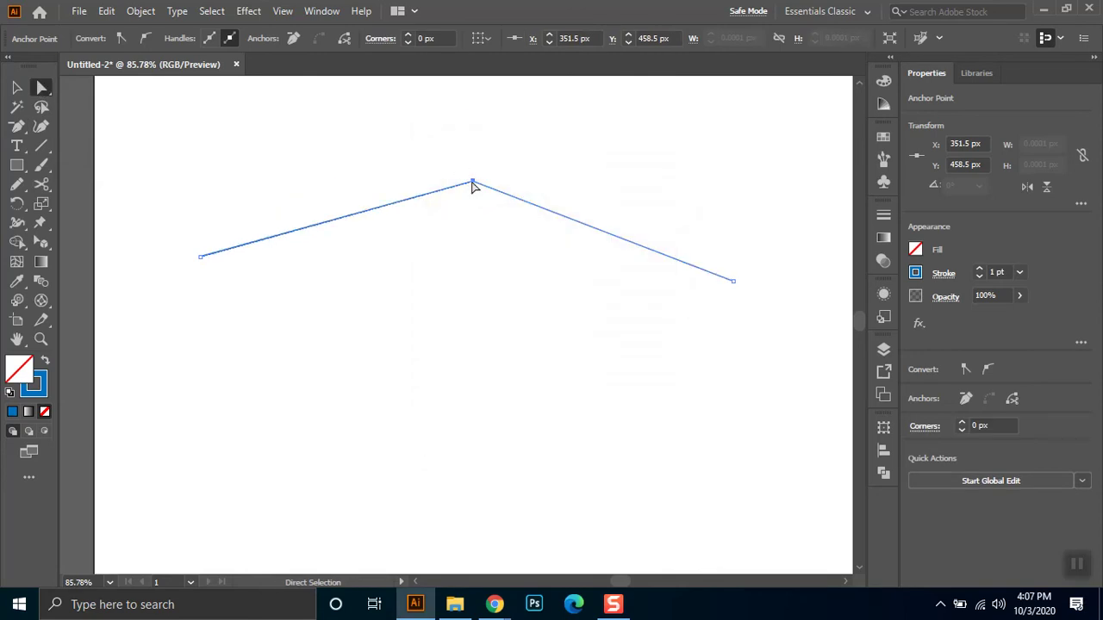
# Convert the peak anchor point to smooth, then switch it between corner and smooth with the Anchor Point tool
pyautogui.click(147, 39)
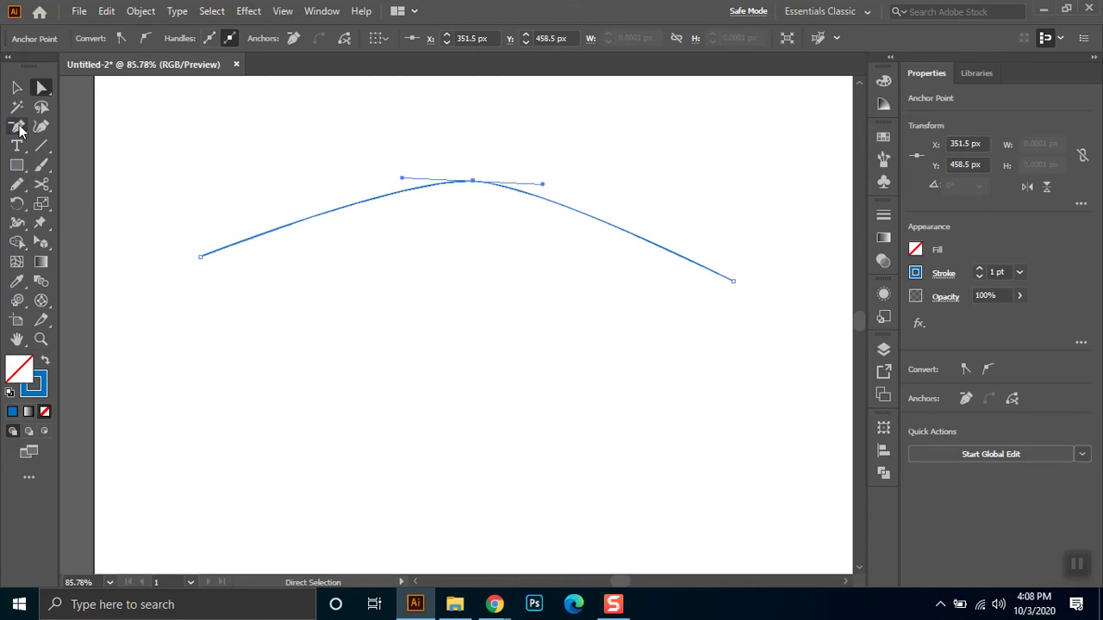
pyautogui.moveTo(16, 126); pyautogui.dragTo(65, 174)
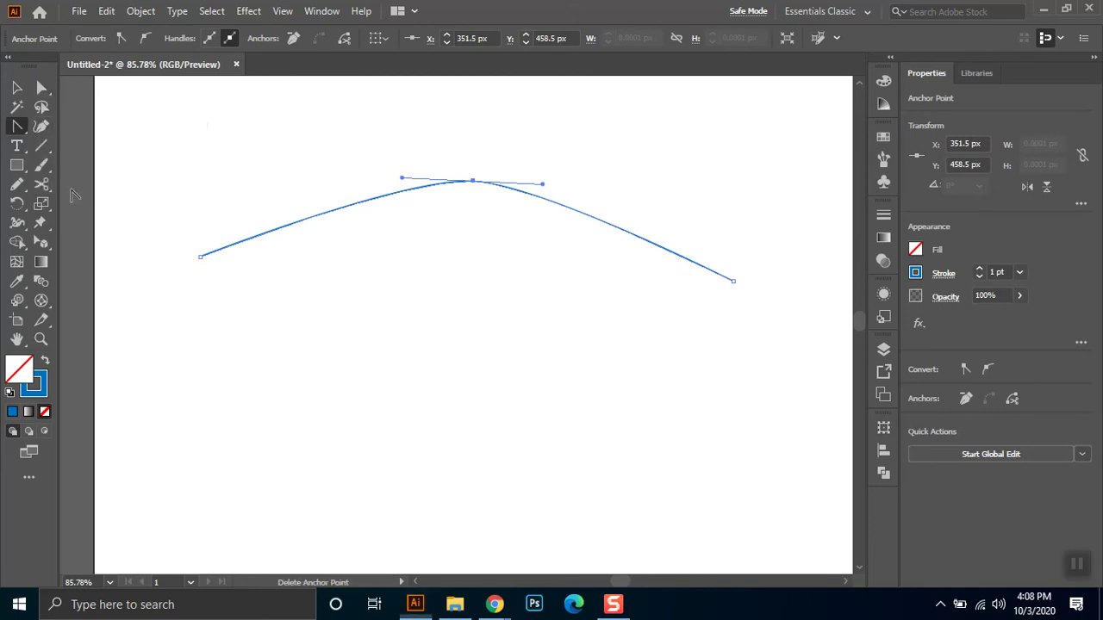
pyautogui.click(472, 183)
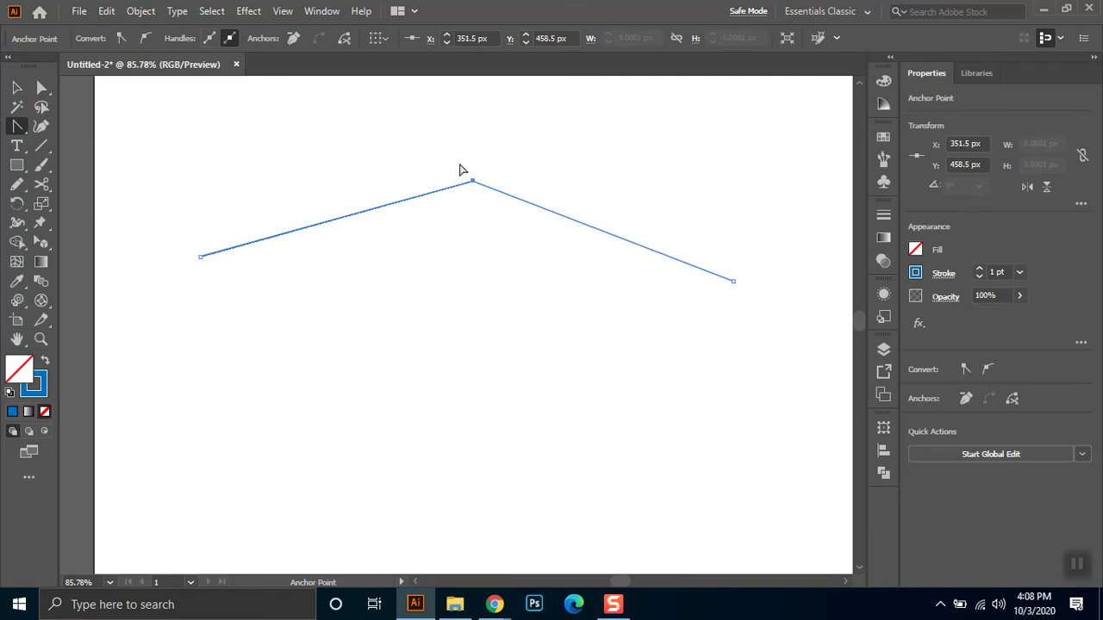
pyautogui.moveTo(472, 181); pyautogui.dragTo(542, 184)
# Convert the smooth peak anchor point back to a corner while using the Pen tool
pyautogui.moveTo(23, 129); pyautogui.dragTo(69, 121)
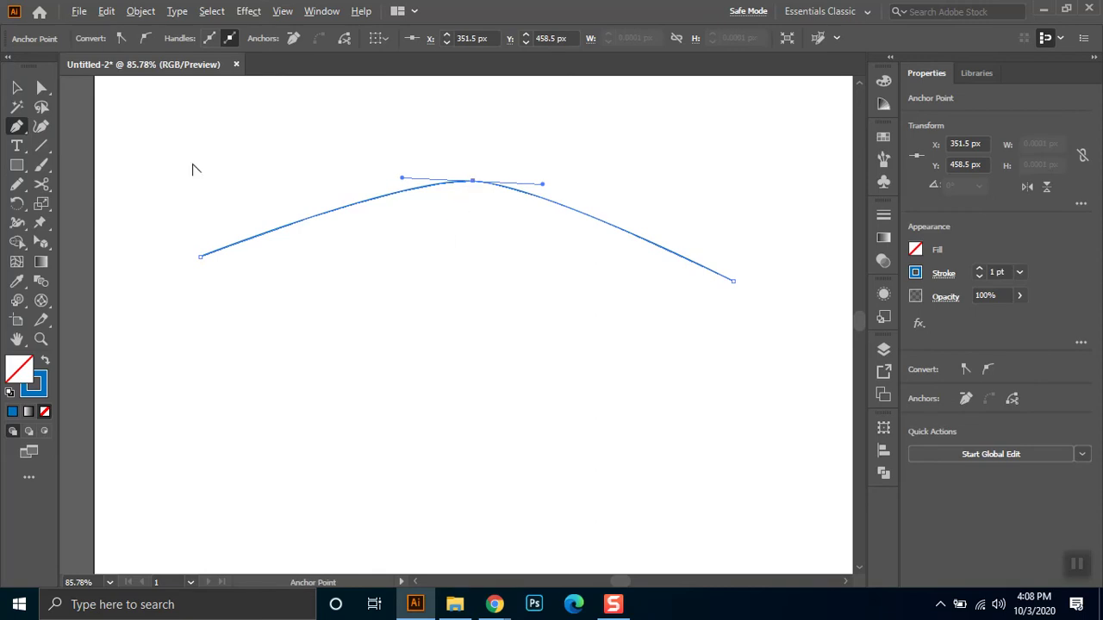
pyautogui.moveTo(23, 130); pyautogui.dragTo(95, 194)
pyautogui.moveTo(163, 193); pyautogui.dragTo(599, 7)
pyautogui.press('alt')
pyautogui.keyDown('alt'); pyautogui.click(472, 183); pyautogui.keyUp('alt')
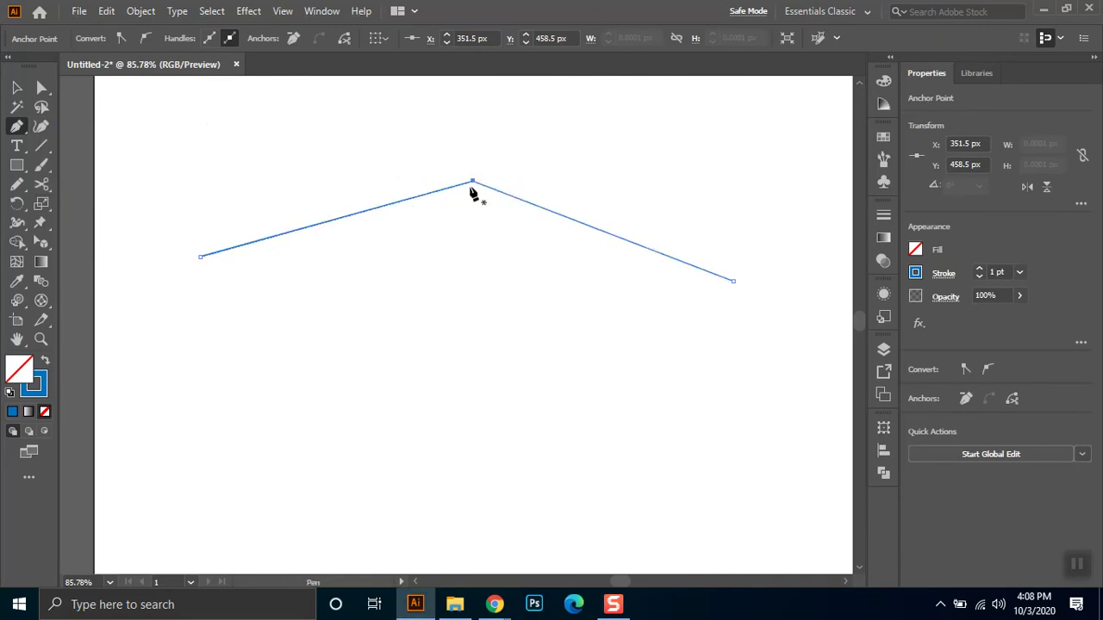
# Pull curve handles out of the peak anchor point with the Pen tool, restore it to a corner, and deselect the path
pyautogui.press('alt')
pyautogui.moveTo(473, 182); pyautogui.dragTo(586, 184)
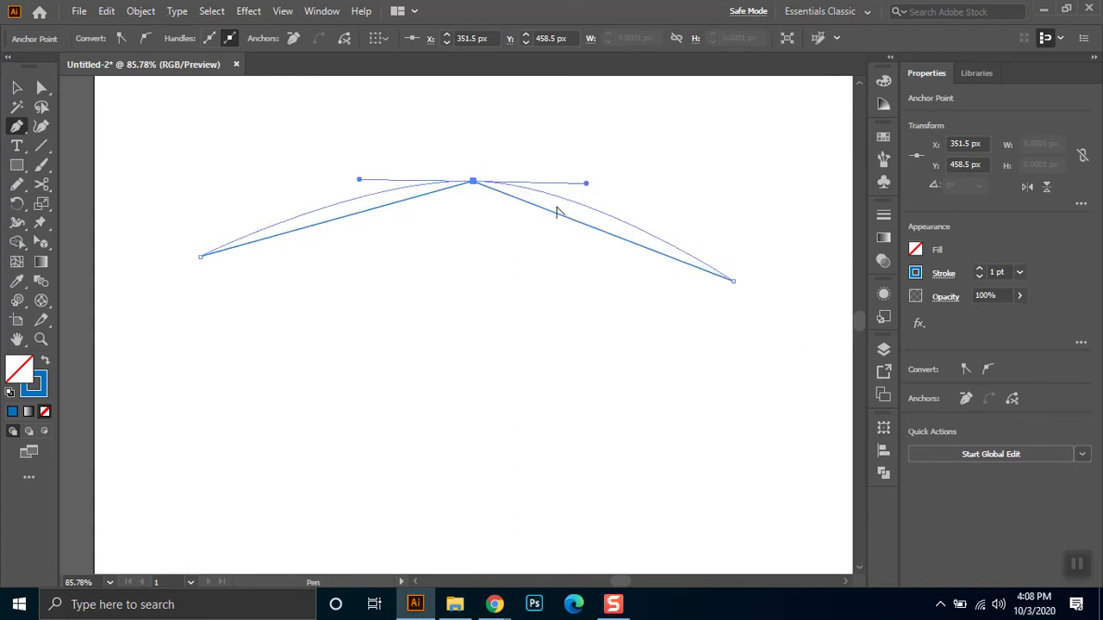
pyautogui.click(473, 182)
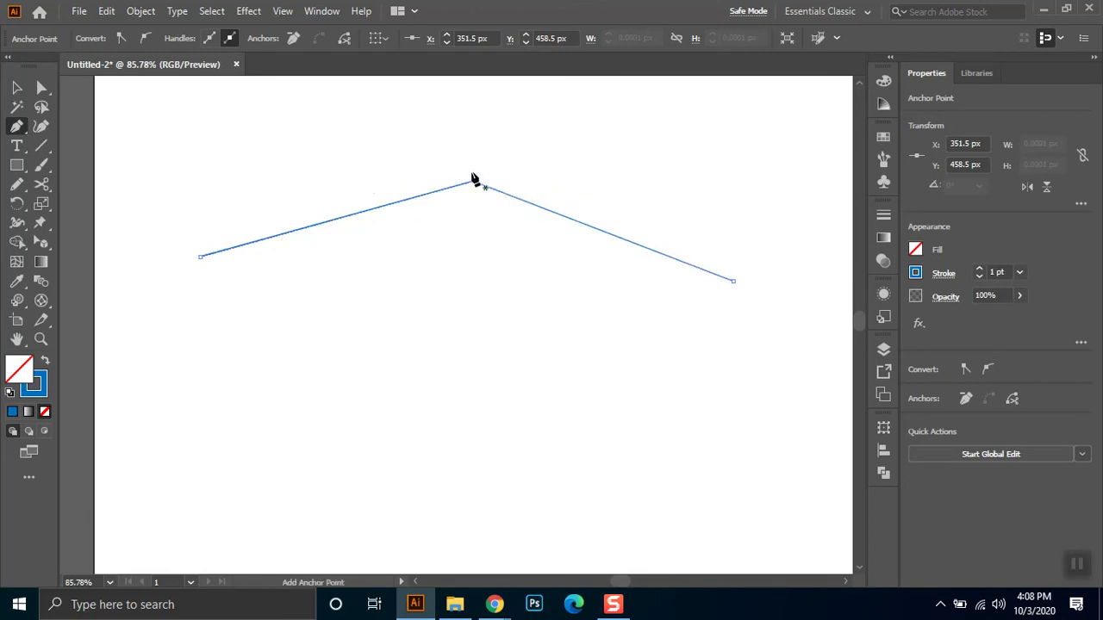
pyautogui.click(18, 88)
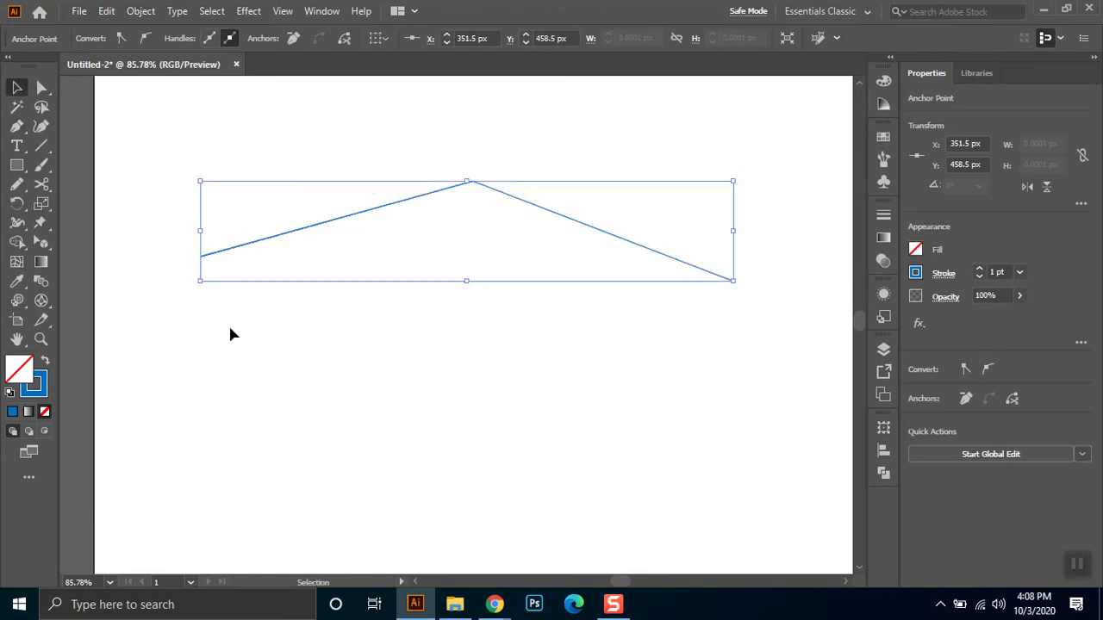
pyautogui.click(172, 293)
pyautogui.click(16, 126)
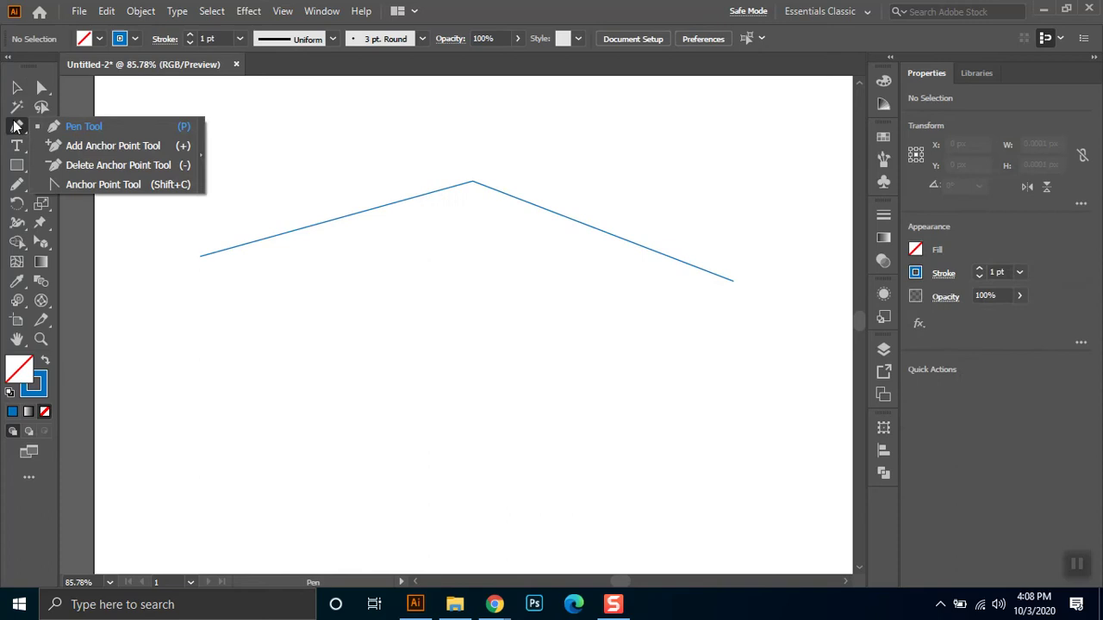
pyautogui.click(114, 127)
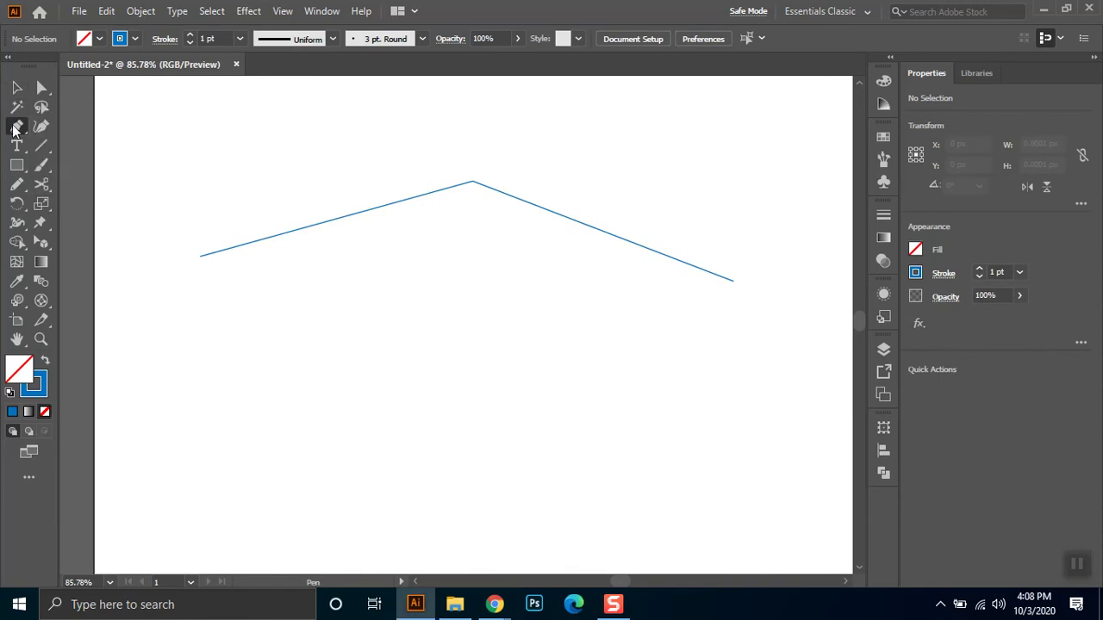
pyautogui.click(12, 131)
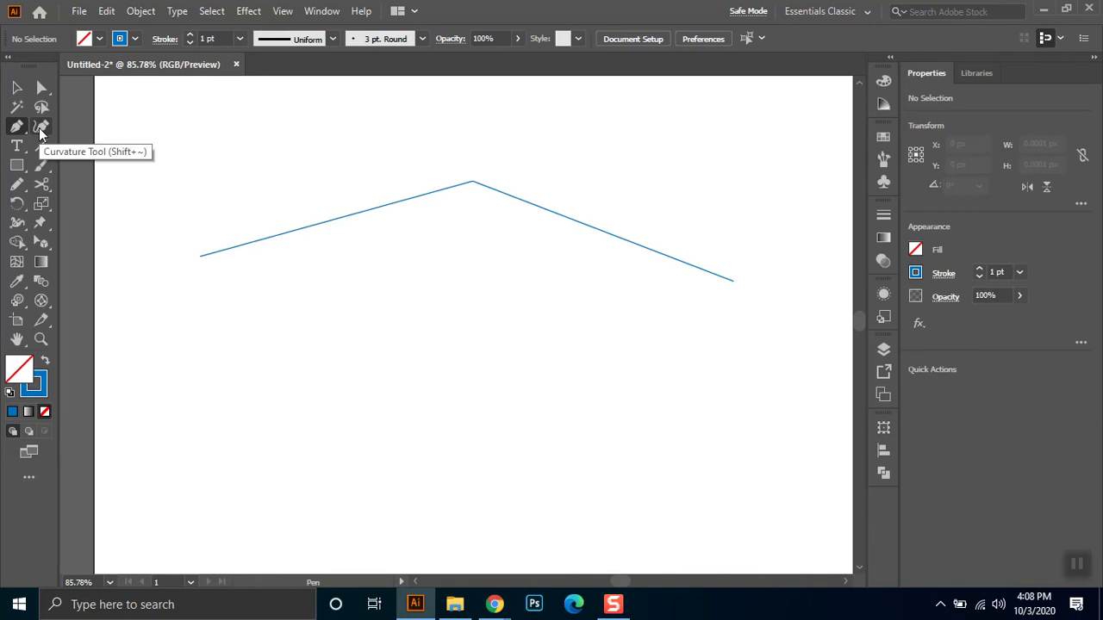
pyautogui.click(40, 127)
# Draw a zigzag path of straight segments with the Pen tool above the rising half of the angled line
pyautogui.click(16, 126)
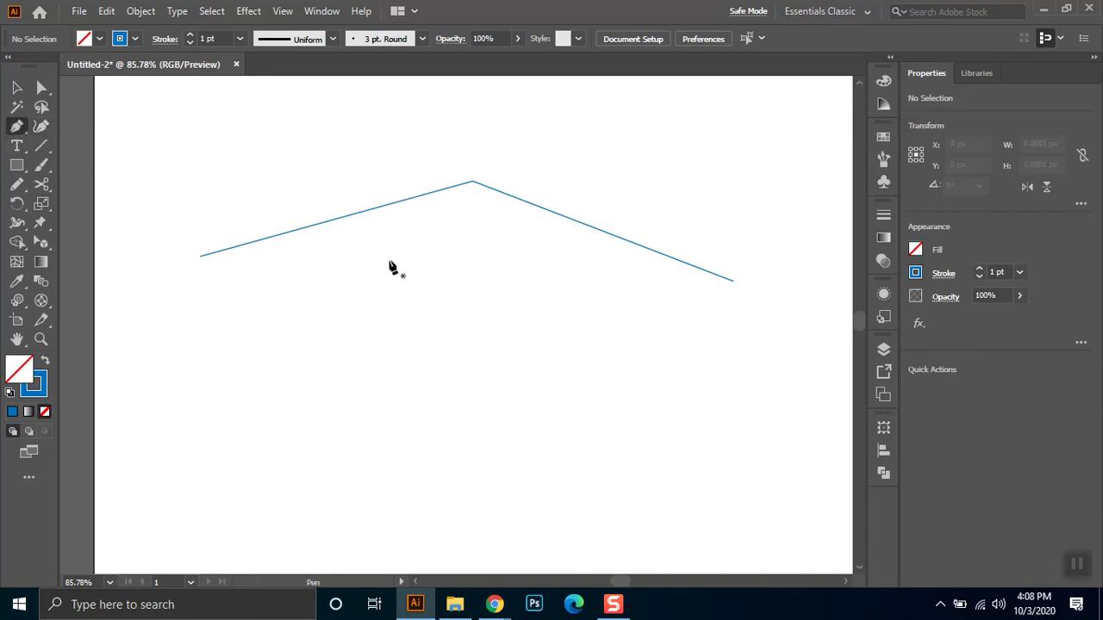
pyautogui.click(182, 204)
pyautogui.click(375, 108)
pyautogui.click(398, 163)
pyautogui.click(314, 177)
pyautogui.click(413, 125)
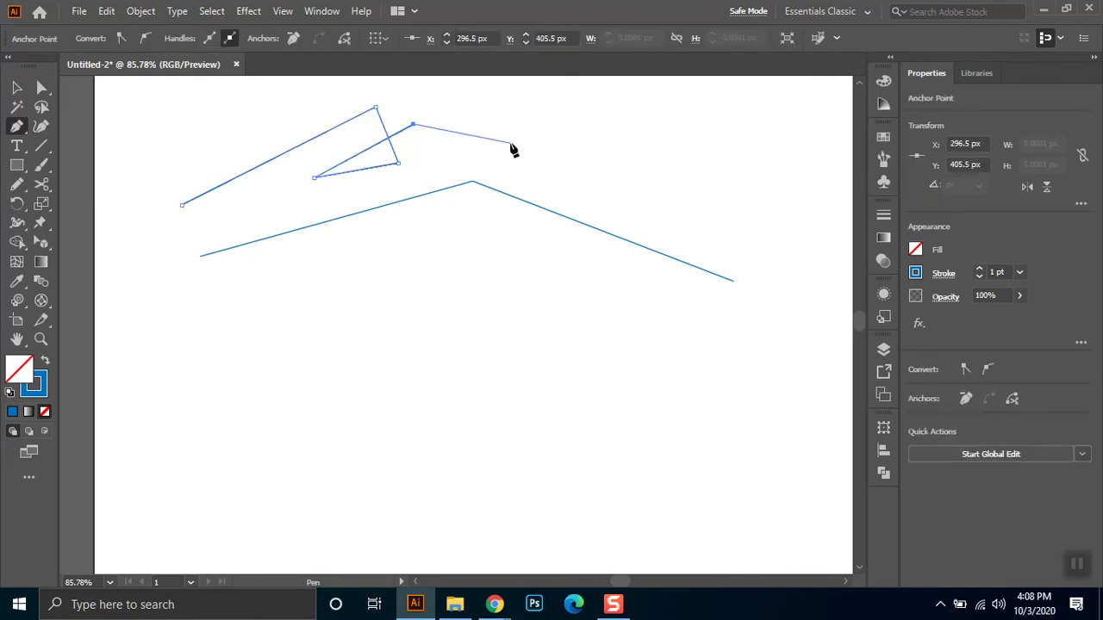
# Continue the zigzag path with flowing curved segments looping across the angled line, then delete the whole path
pyautogui.moveTo(519, 151); pyautogui.dragTo(548, 208)
pyautogui.moveTo(473, 248); pyautogui.dragTo(448, 236)
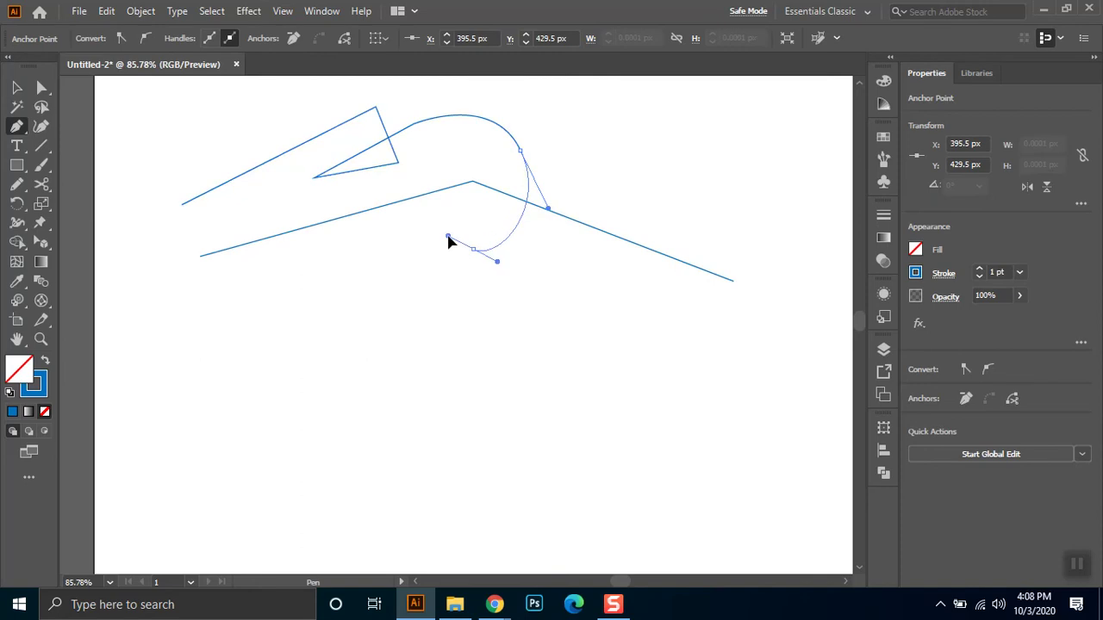
pyautogui.moveTo(394, 294); pyautogui.dragTo(419, 313)
pyautogui.moveTo(320, 307); pyautogui.dragTo(352, 224)
pyautogui.moveTo(449, 217); pyautogui.dragTo(479, 232)
pyautogui.click(16, 87)
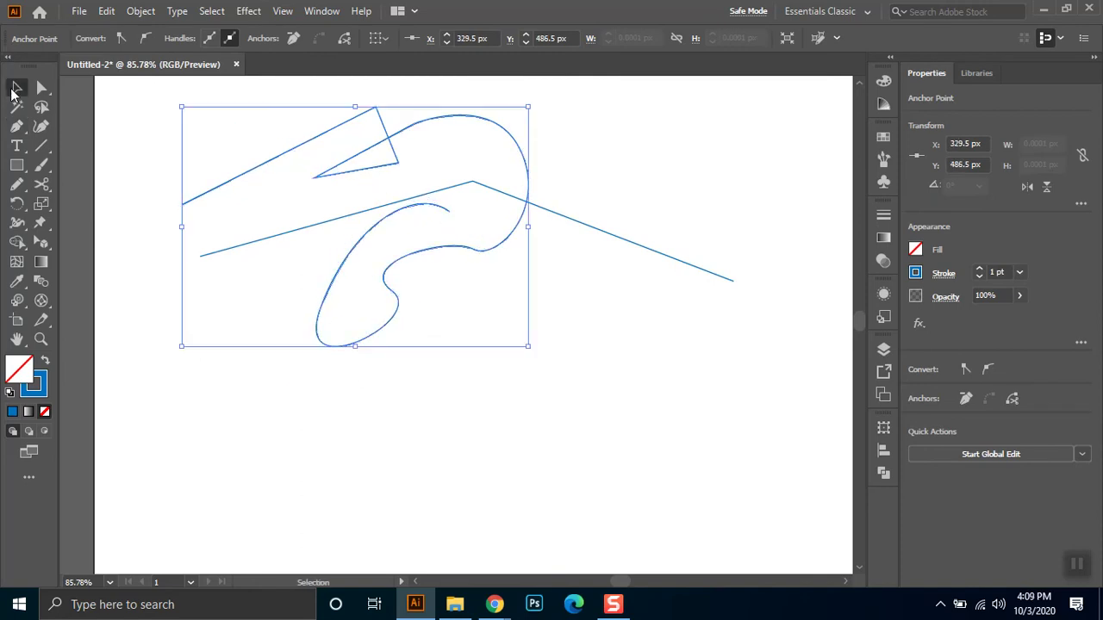
pyautogui.press('Delete')
# Draw a looping path of seven points with the Curvature tool, crossing over the angled line
pyautogui.click(39, 129)
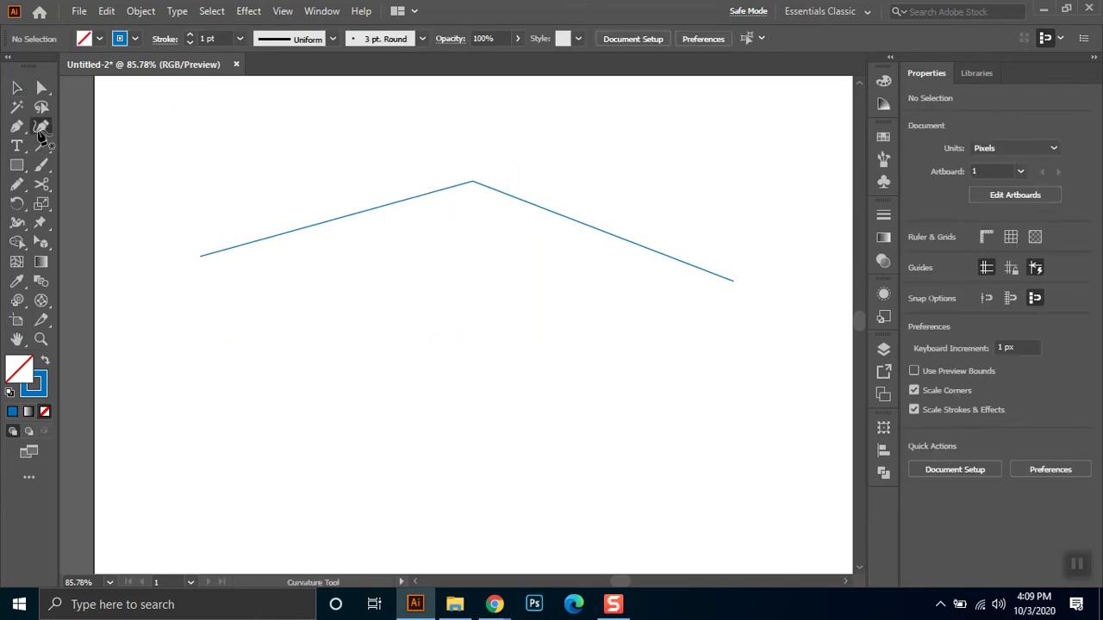
pyautogui.click(343, 303)
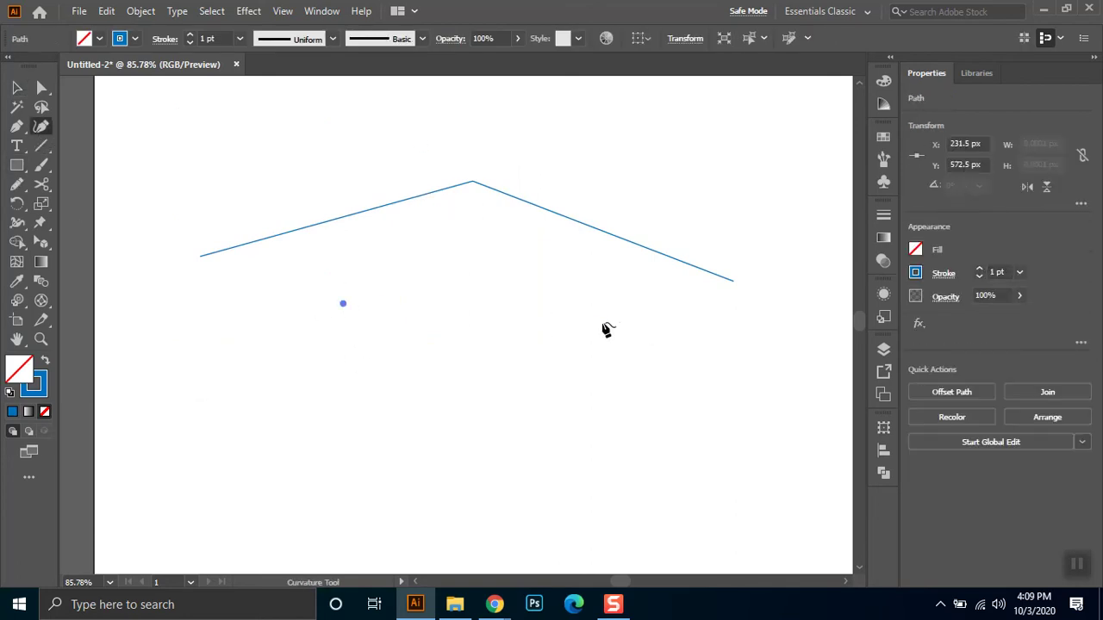
pyautogui.click(634, 379)
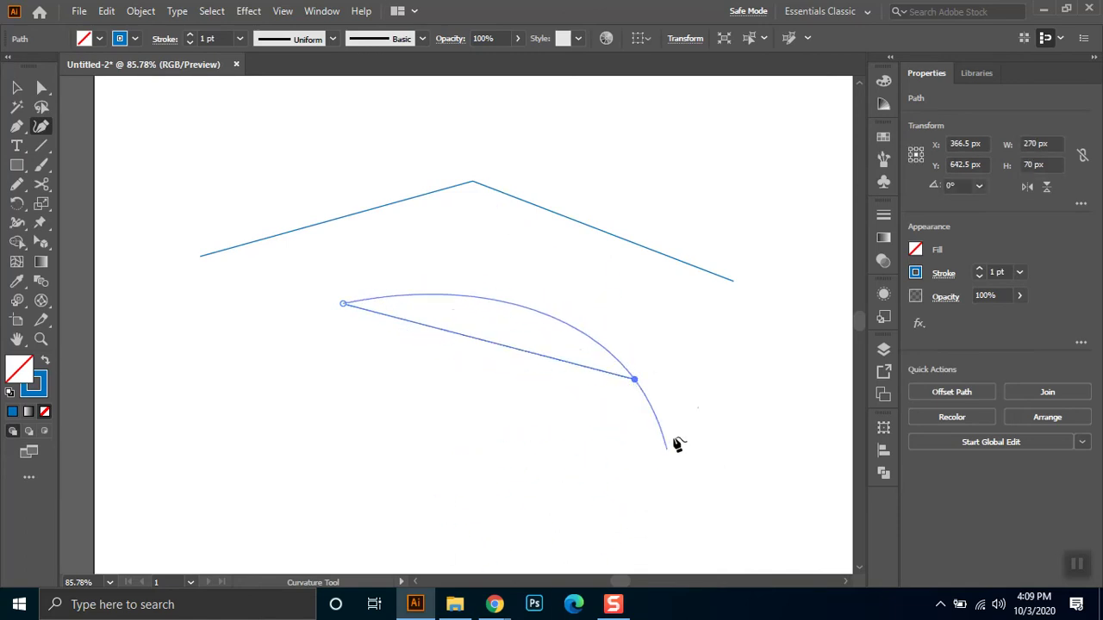
pyautogui.click(558, 459)
pyautogui.click(615, 235)
pyautogui.click(284, 226)
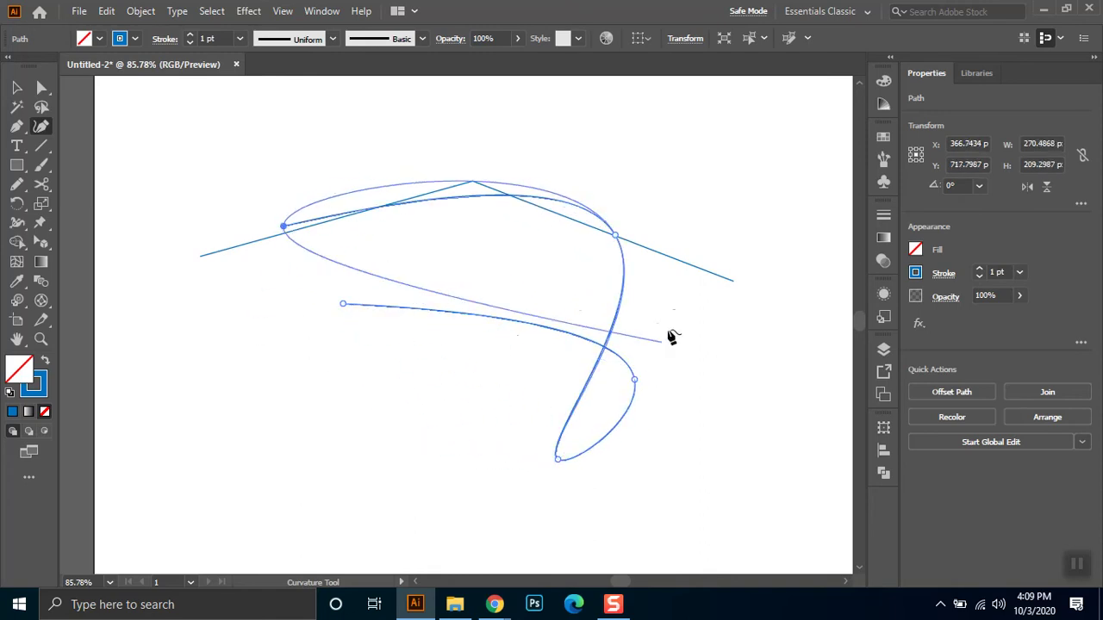
pyautogui.click(663, 284)
pyautogui.click(417, 427)
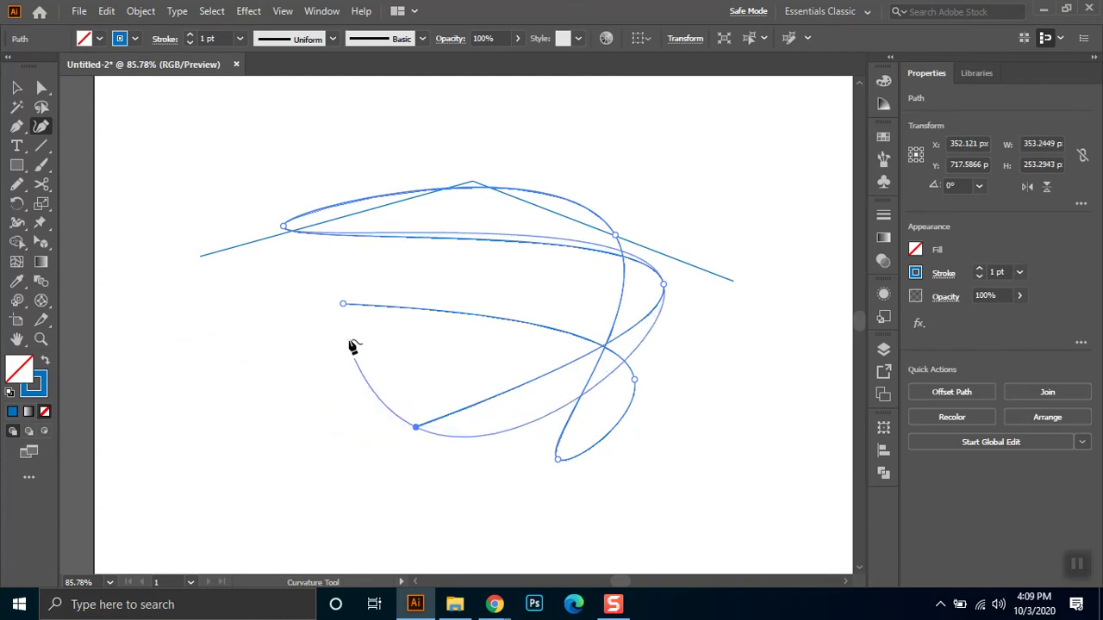
# Extend the looping curvature path with more points inside and below it, then delete the path
pyautogui.click(476, 299)
pyautogui.click(680, 374)
pyautogui.click(439, 354)
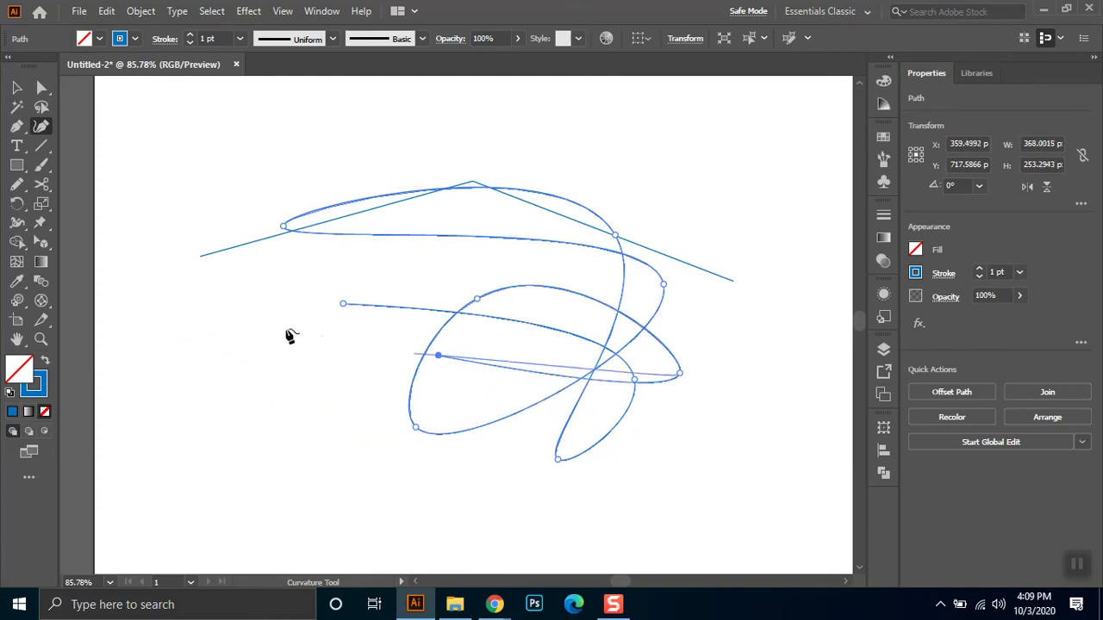
pyautogui.click(416, 493)
pyautogui.click(335, 430)
pyautogui.click(521, 460)
pyautogui.click(17, 87)
pyautogui.click(278, 323)
pyautogui.moveTo(688, 338); pyautogui.dragTo(545, 415)
pyautogui.press('Delete')
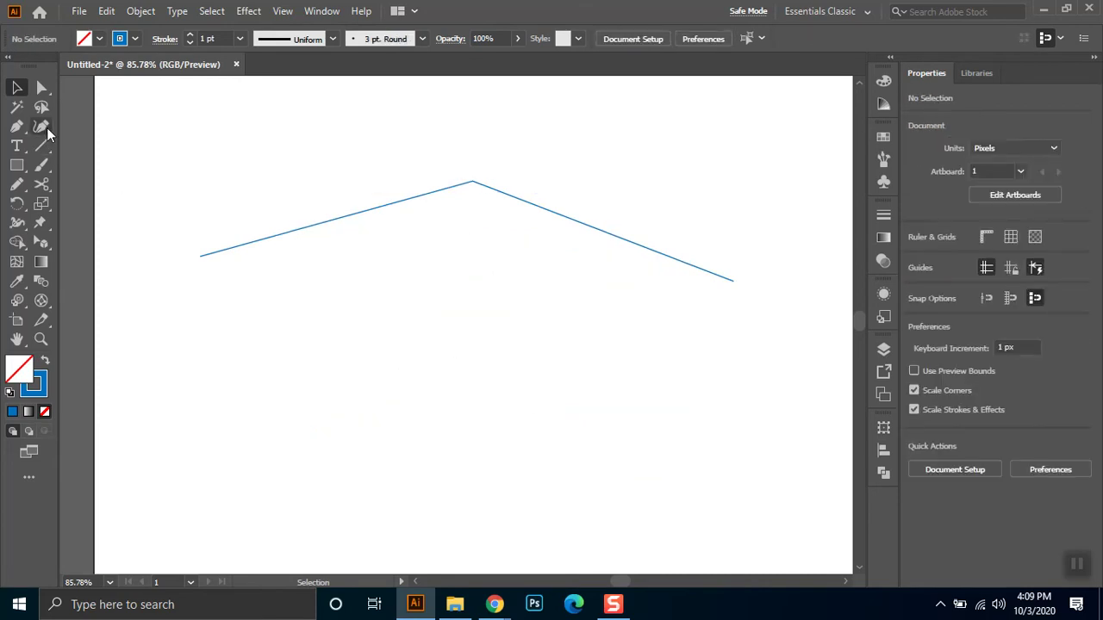
# Draw a winding curved path below the angled line with the Pen tool and turn its last anchor point into a corner
pyautogui.click(17, 125)
pyautogui.click(350, 306)
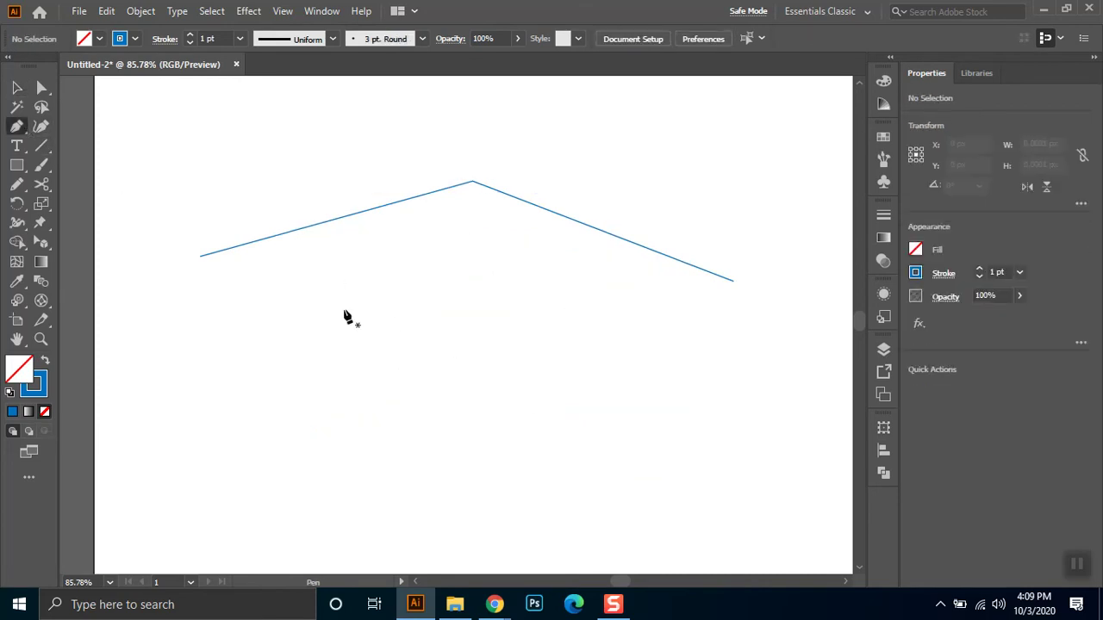
pyautogui.moveTo(575, 314); pyautogui.dragTo(878, 283)
pyautogui.click(483, 399)
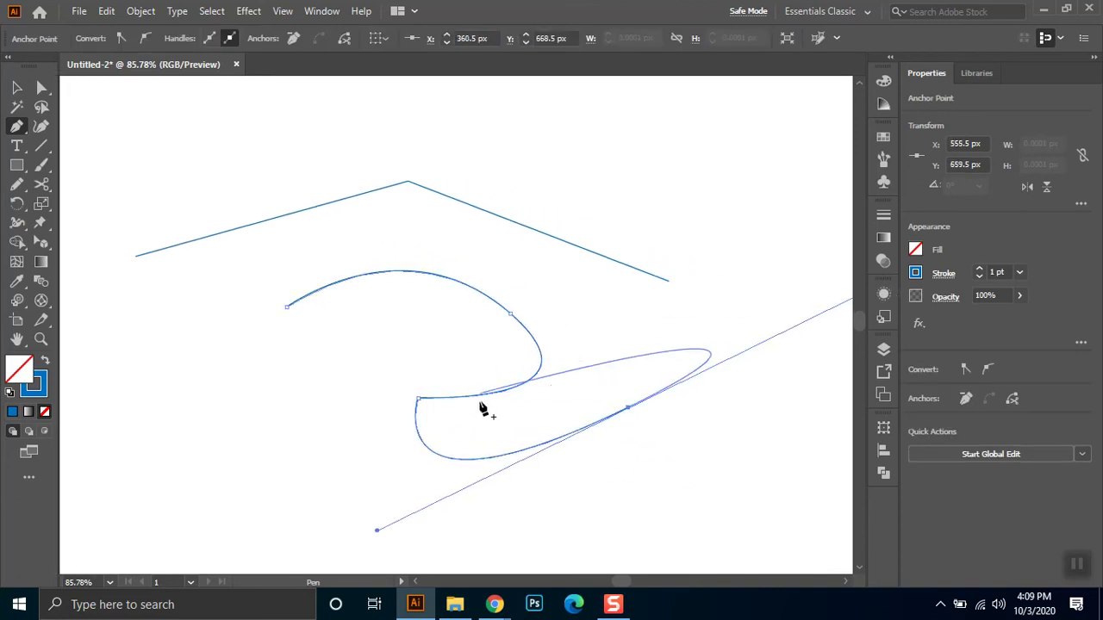
pyautogui.keyDown('alt'); pyautogui.click(628, 409); pyautogui.keyUp('alt')
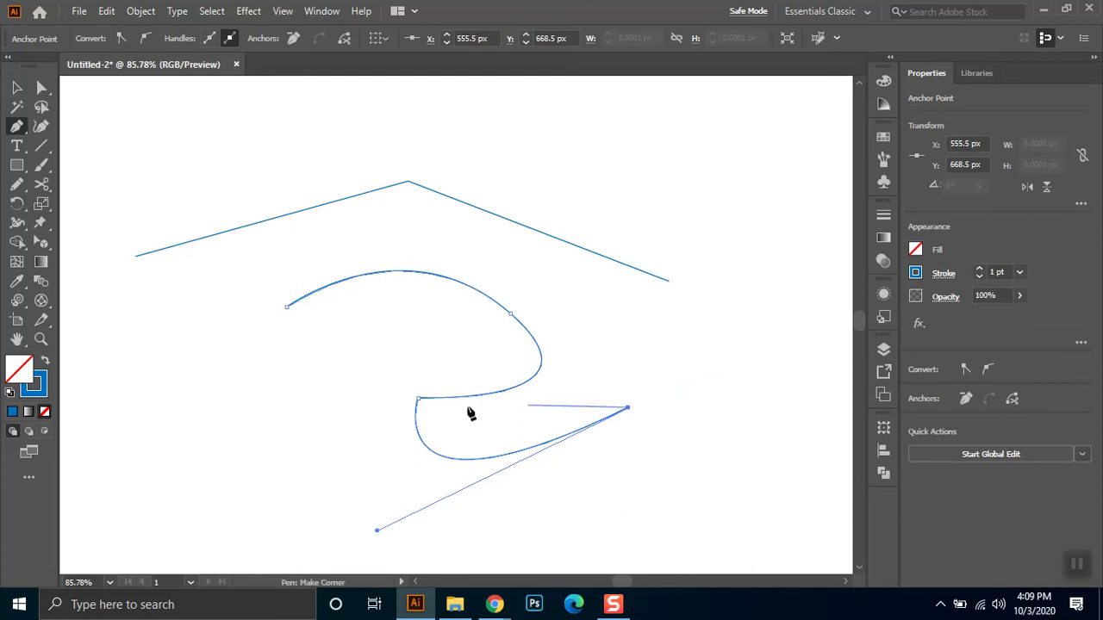
# Convert the corner anchor point at the curved path's inner bend to smooth and stretch its upper handle with Direct Selection
pyautogui.press('a')
pyautogui.click(418, 401)
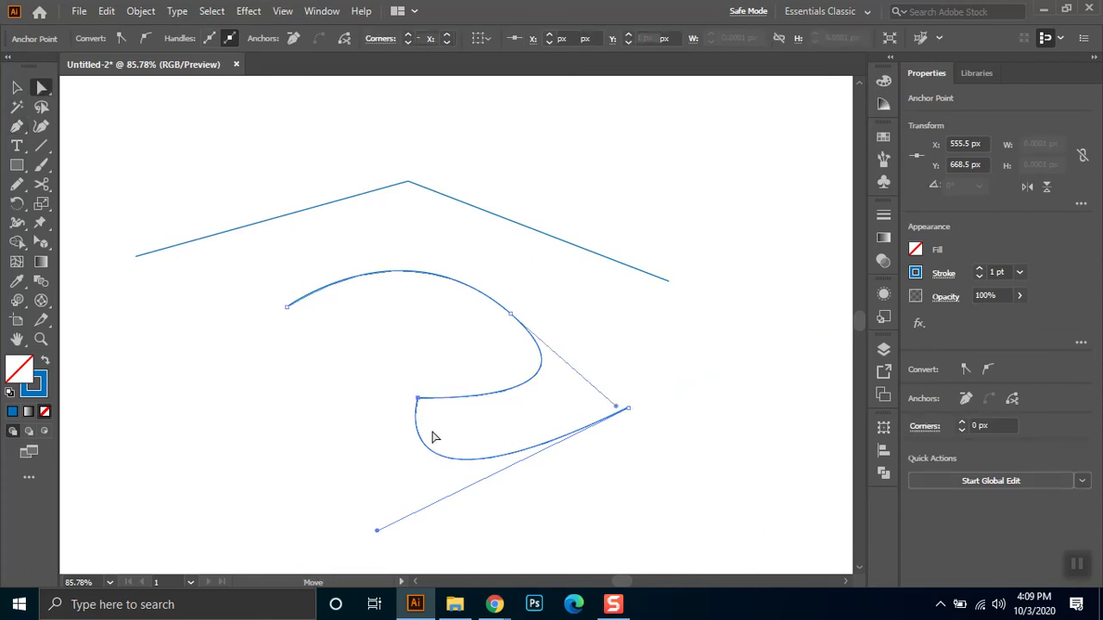
pyautogui.click(148, 39)
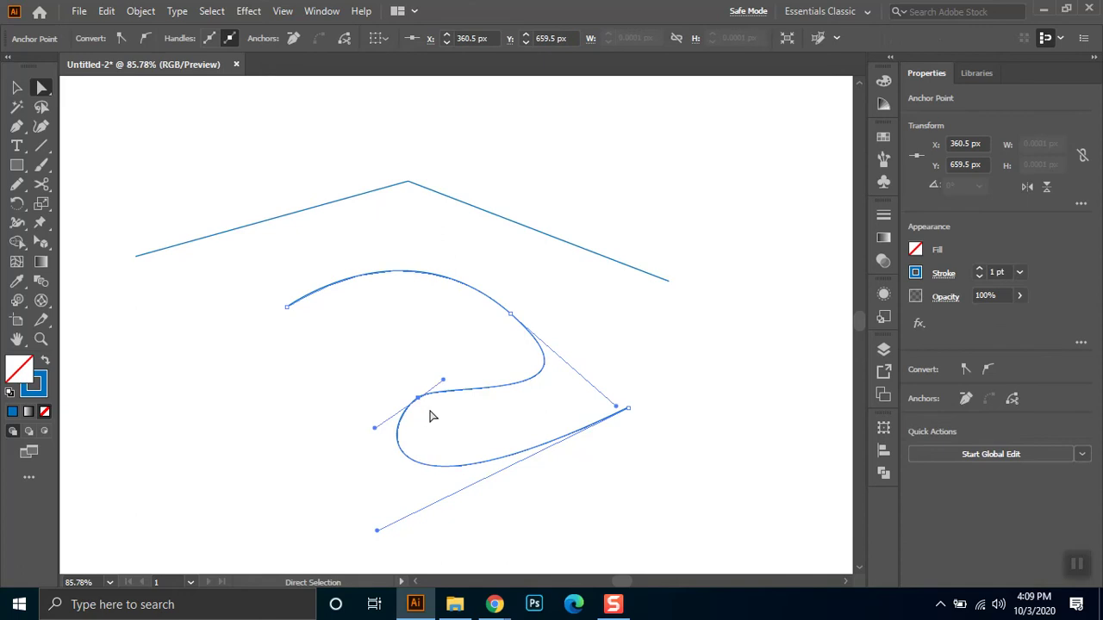
pyautogui.moveTo(446, 383); pyautogui.dragTo(487, 341)
pyautogui.click(517, 404)
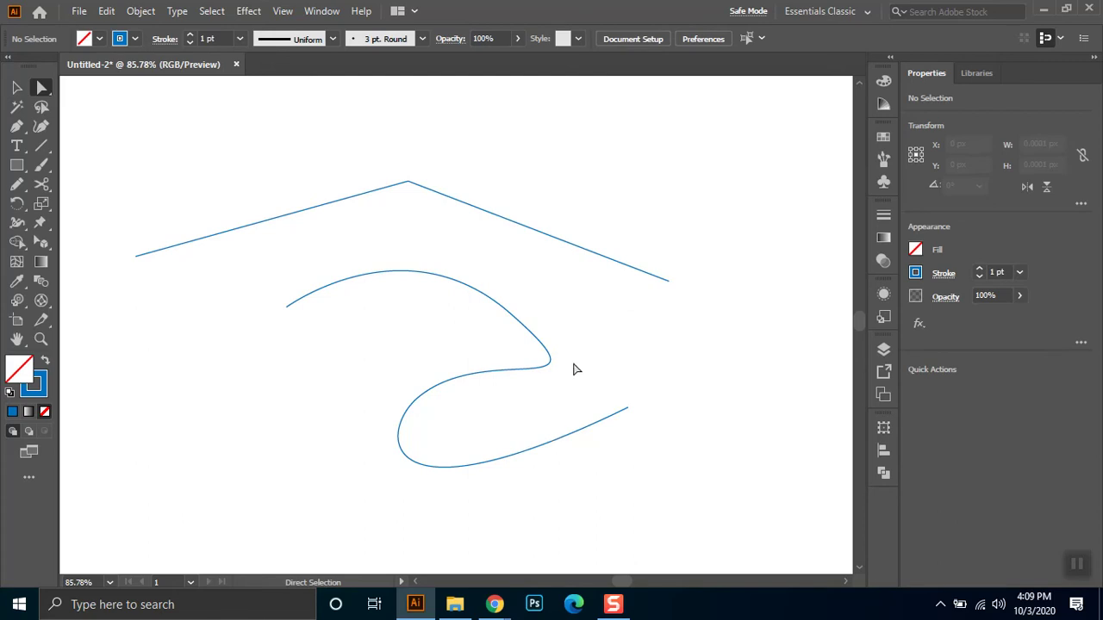
# Delete the lower segments of the curved path with Direct Selection, then delete its remaining arc
pyautogui.moveTo(578, 331); pyautogui.dragTo(433, 436)
pyautogui.press('Delete')
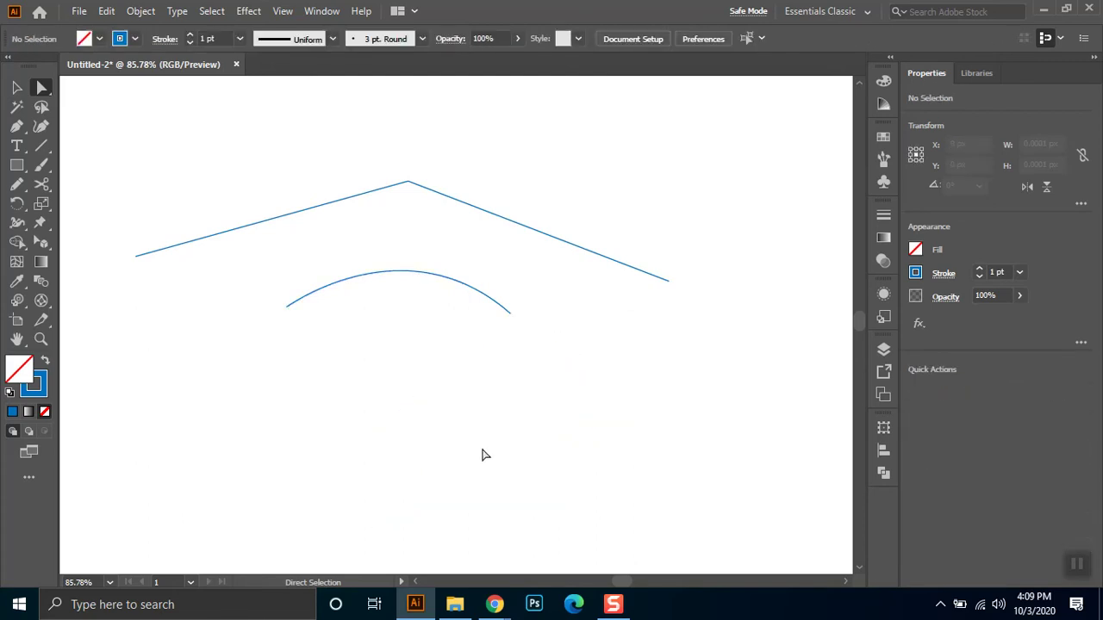
pyautogui.click(17, 87)
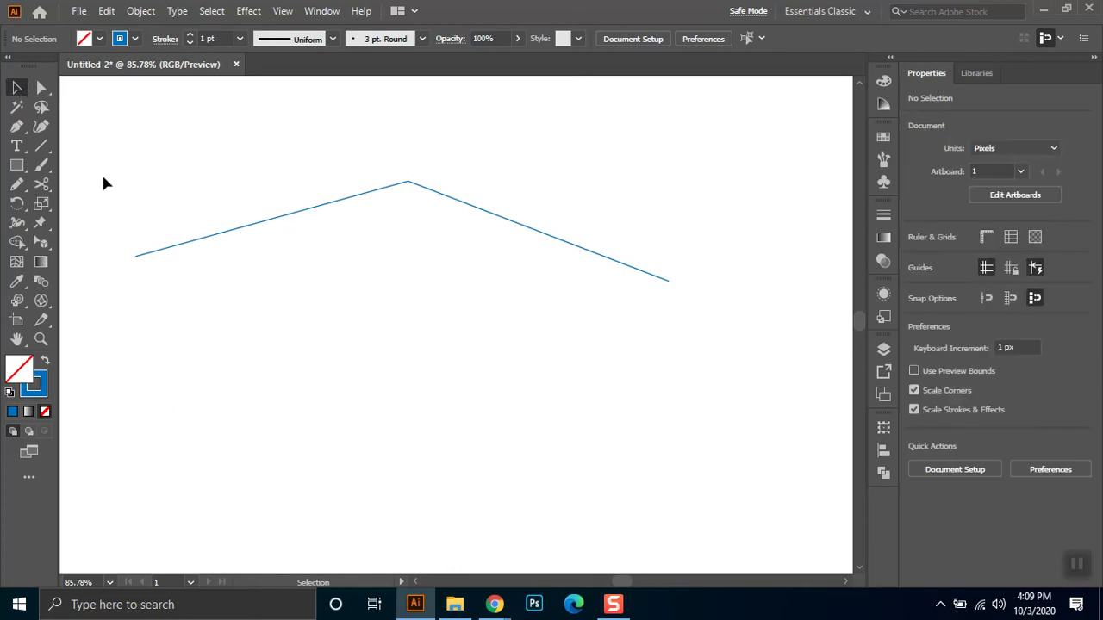
pyautogui.click(22, 148)
pyautogui.click(24, 151)
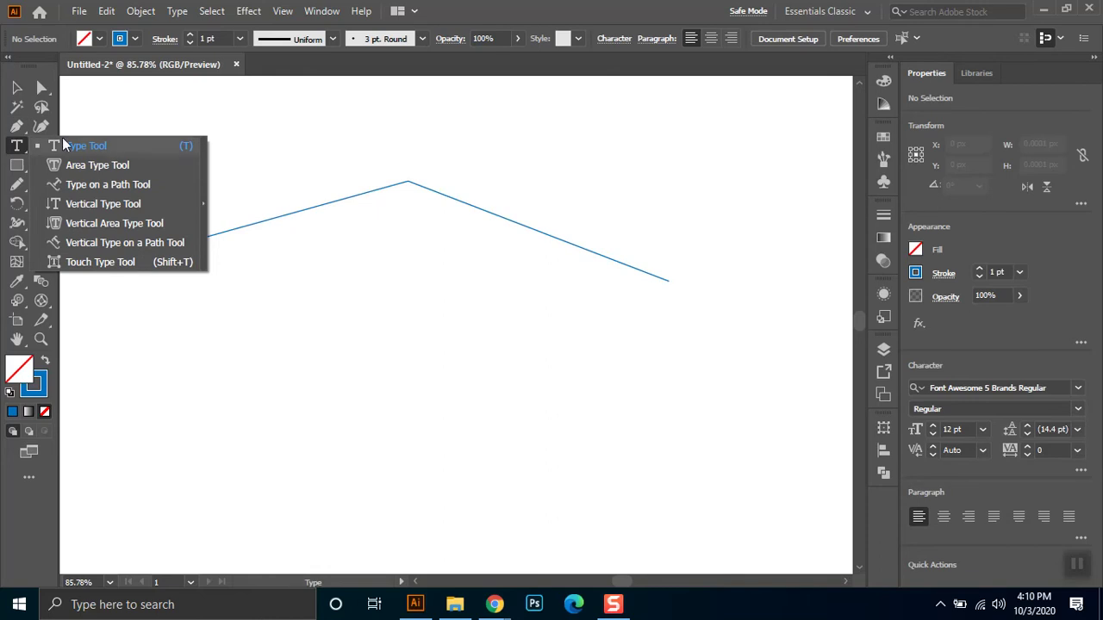
pyautogui.click(16, 143)
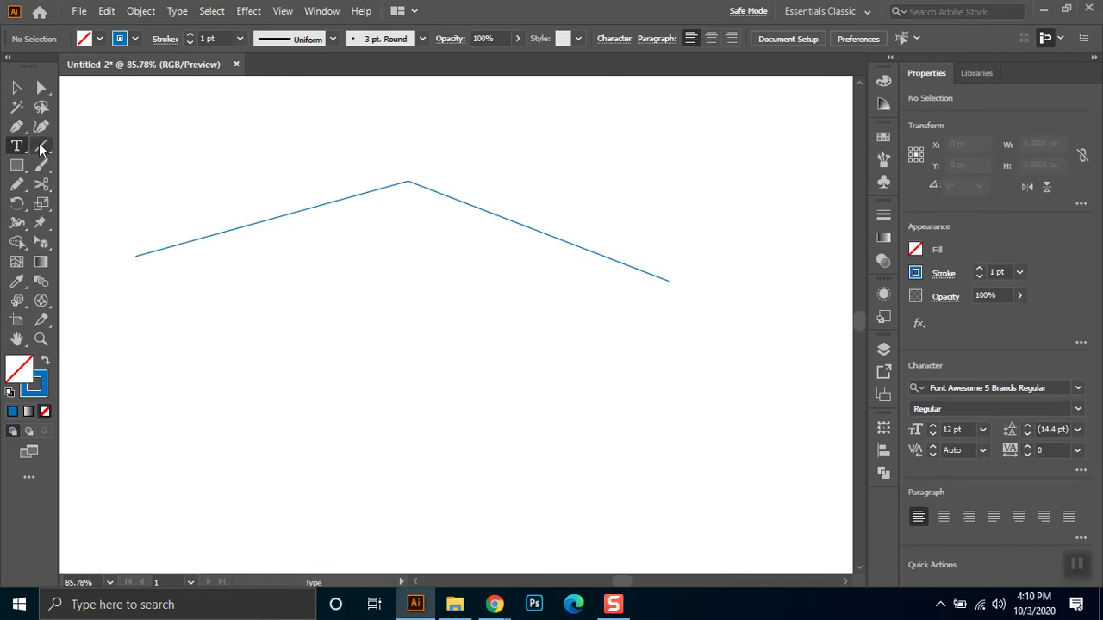
# Delete the angled line to clear the artboard
pyautogui.click(16, 87)
pyautogui.moveTo(196, 168); pyautogui.dragTo(353, 307)
pyautogui.press('Delete')
# Draw a wide arc across the artboard with the Arc tool, then delete it
pyautogui.click(50, 150)
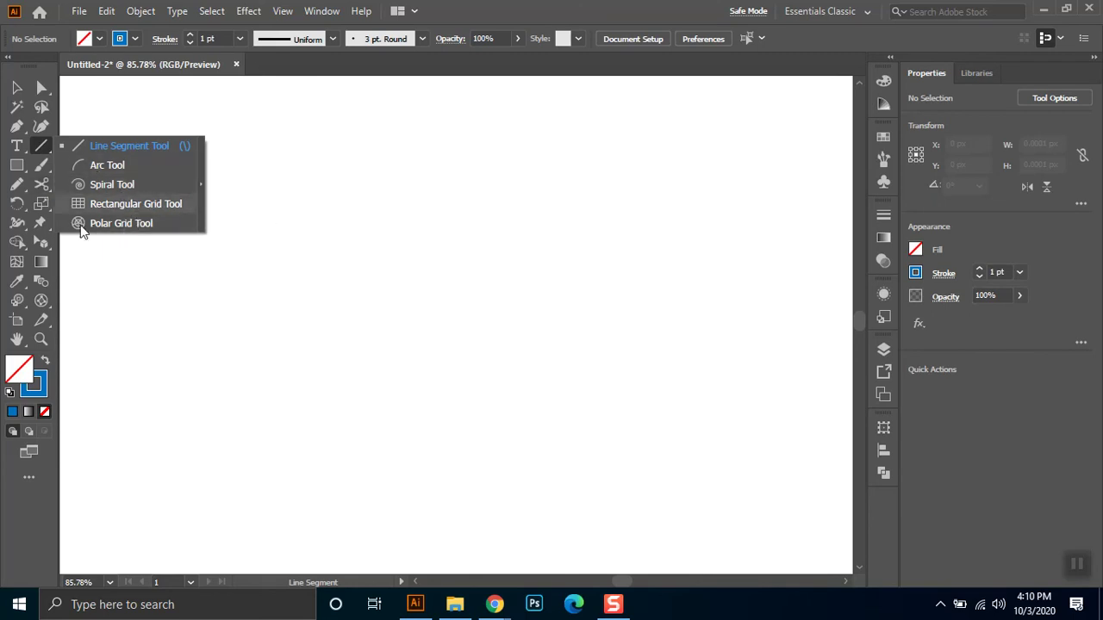
pyautogui.click(119, 171)
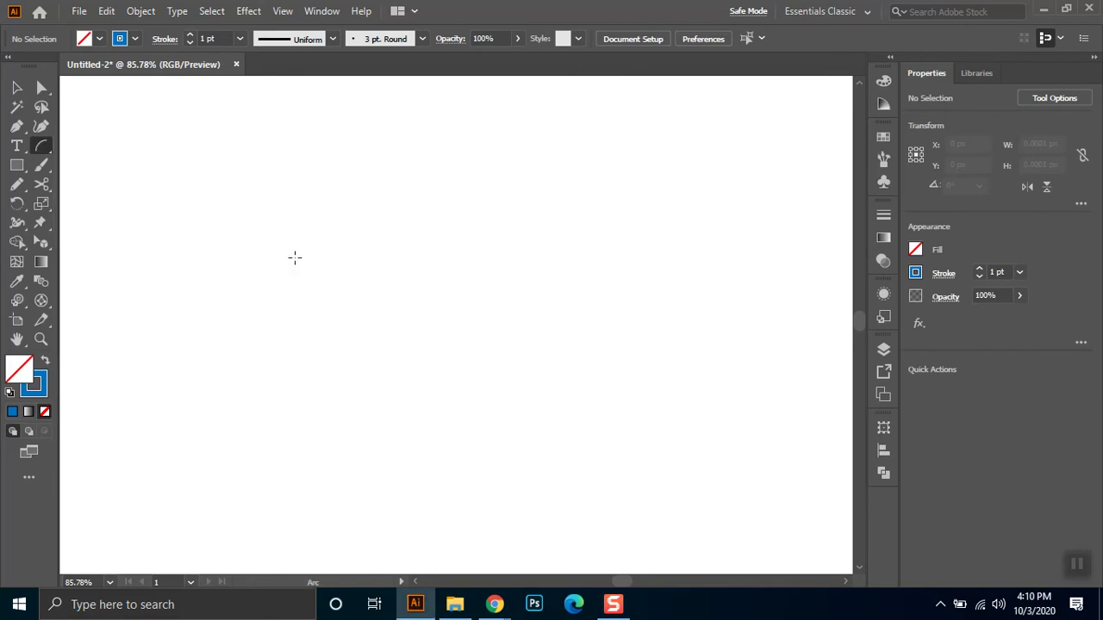
pyautogui.click(41, 153)
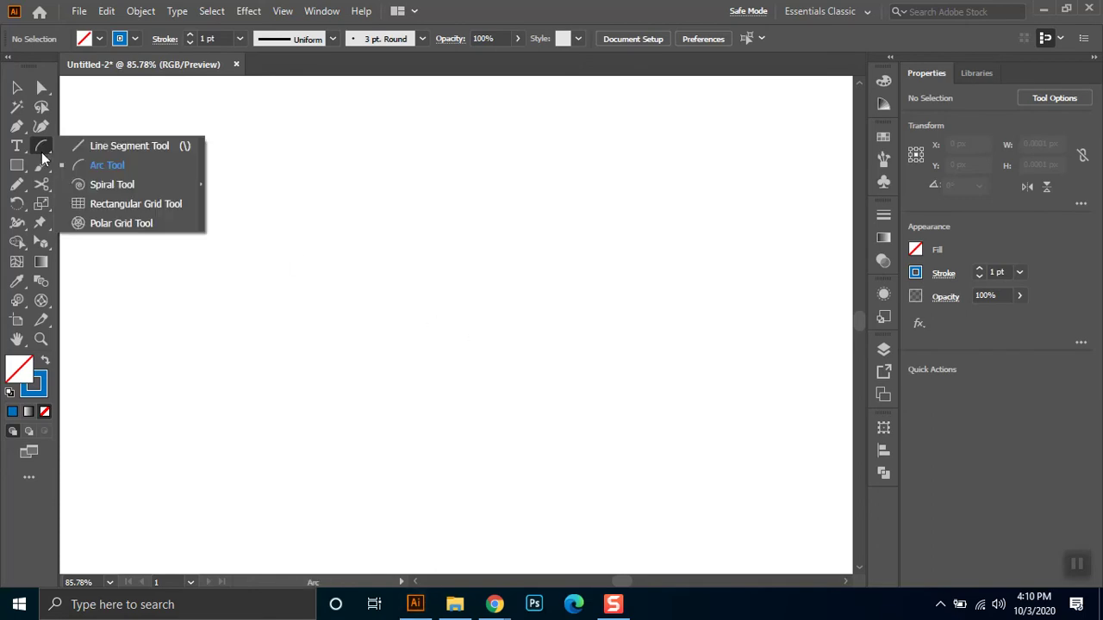
pyautogui.moveTo(263, 317); pyautogui.dragTo(660, 346)
pyautogui.press('Delete')
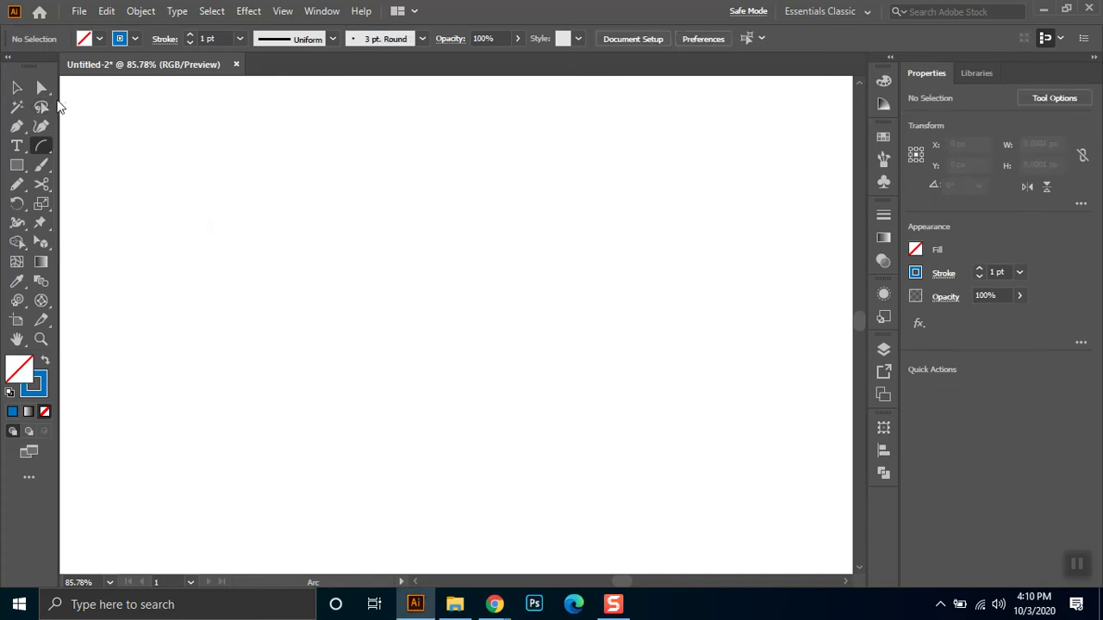
# Draw a nearly horizontal line about 305 px wide near the artboard's upper part with the Line Segment tool
pyautogui.moveTo(41, 146); pyautogui.dragTo(122, 139)
pyautogui.moveTo(222, 172); pyautogui.dragTo(661, 232)
pyautogui.moveTo(528, 241); pyautogui.dragTo(449, 400)
pyautogui.moveTo(409, 511); pyautogui.dragTo(551, 176)
# Set the line's stroke weight to 4 pt and deselect it
pyautogui.click(216, 38)
pyautogui.write('4')
pyautogui.press('Return')
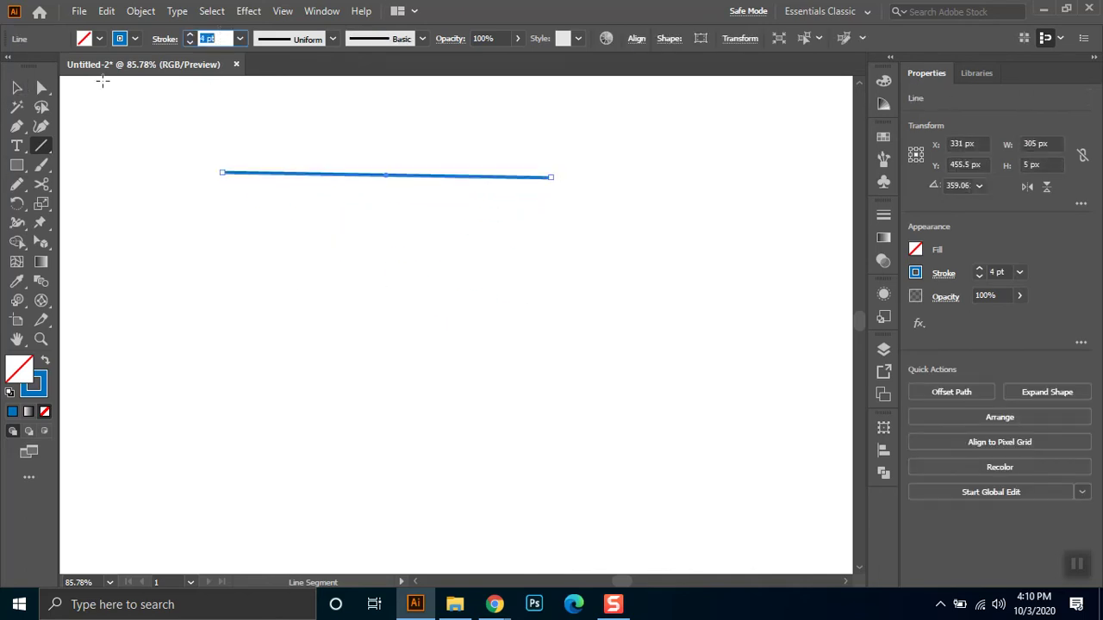
pyautogui.click(16, 87)
pyautogui.click(353, 296)
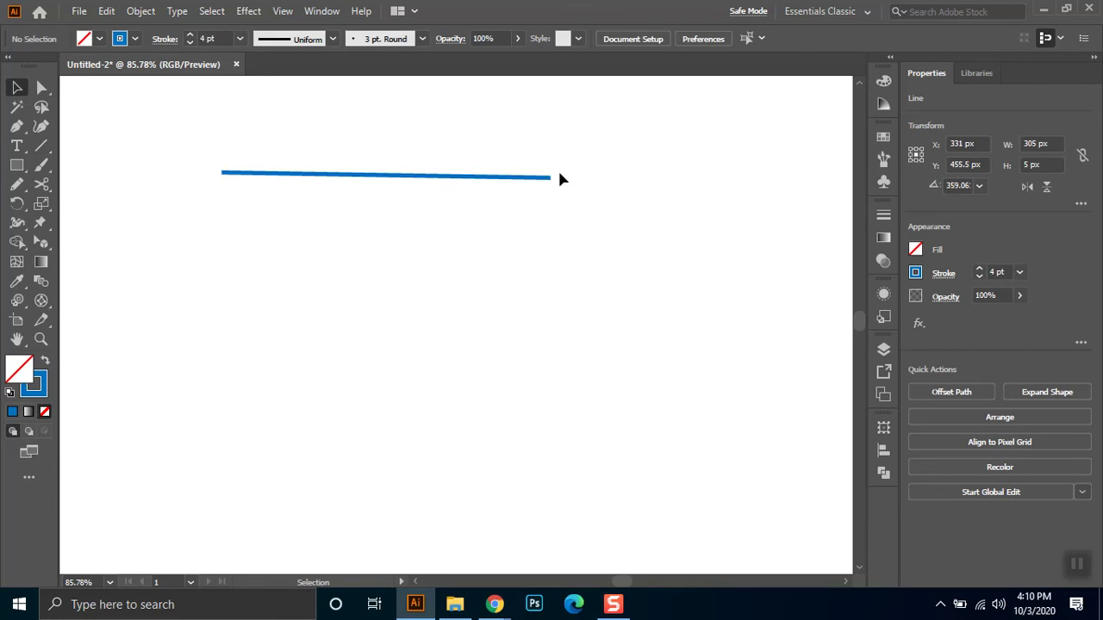
# Draw an arc about 81 px wide and 63 px high below the straight line, adjusting its curvature while drawing
pyautogui.click(42, 145)
pyautogui.click(106, 171)
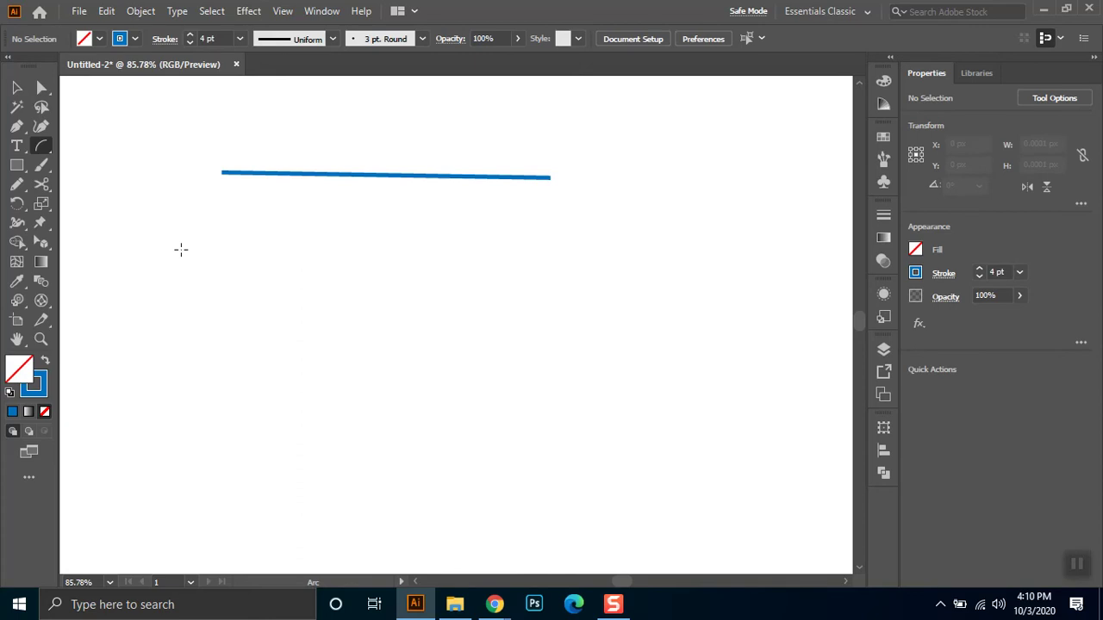
pyautogui.moveTo(206, 255); pyautogui.dragTo(562, 322)
pyautogui.press('Up')
pyautogui.press('Up')
pyautogui.press('Up')
pyautogui.press('Up')
pyautogui.press('Up')
pyautogui.press('Up')
pyautogui.press('Up')
pyautogui.press('Up')
pyautogui.press('Up')
pyautogui.press('Up')
pyautogui.press('Up')
pyautogui.press('Up')
pyautogui.press('Up')
pyautogui.press('Up')
pyautogui.press('Up')
pyautogui.press('Up')
pyautogui.press('Down')
pyautogui.press('Down')
pyautogui.press('Down')
pyautogui.press('Down')
pyautogui.press('Down')
pyautogui.press('Down')
pyautogui.press('Down')
pyautogui.press('Down')
pyautogui.press('Down')
pyautogui.press('Down')
pyautogui.press('Down')
pyautogui.press('Down')
pyautogui.press('Down')
pyautogui.press('Down')
pyautogui.press('Down')
pyautogui.press('Down')
pyautogui.moveTo(562, 322); pyautogui.dragTo(273, 322)
pyautogui.press('Up')
pyautogui.press('Up')
pyautogui.press('Up')
pyautogui.press('Up')
pyautogui.press('Up')
pyautogui.press('v')
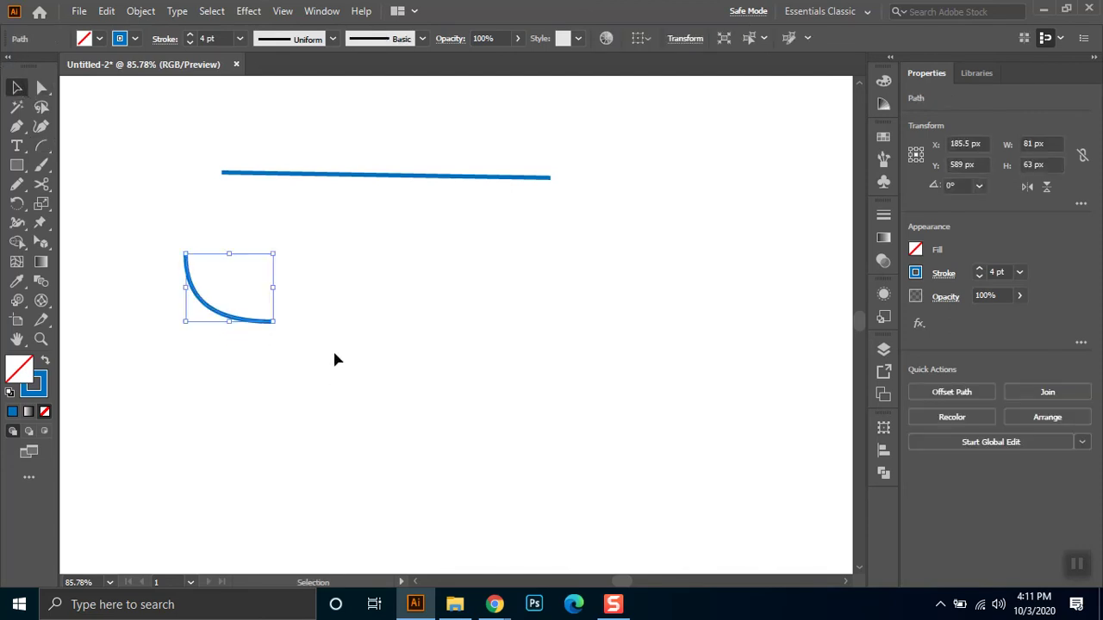
# Enlarge the arc to about 195 by 60 px with a 45° rotation and centre it below the straight line
pyautogui.moveTo(274, 256)
pyautogui.mouseDown()
pyautogui.moveTo(372, 190)
pyautogui.moveTo(277, 152)
pyautogui.mouseUp()
pyautogui.moveTo(299, 307); pyautogui.dragTo(419, 369)
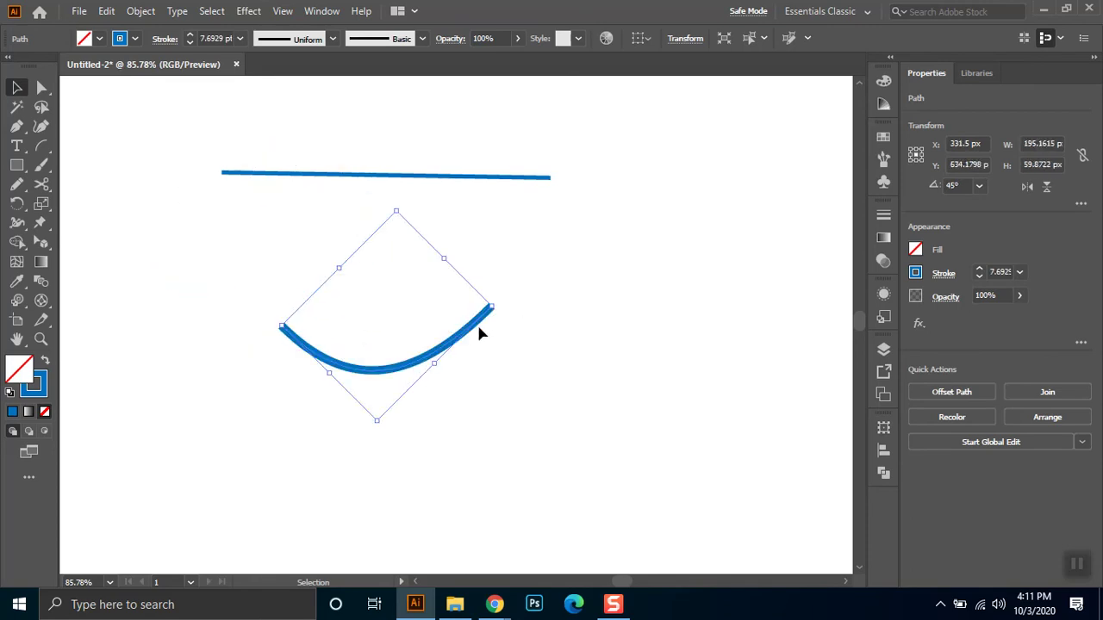
# Draw a second arc about 150 by 150 px crossing the first one and rotate it
pyautogui.click(42, 128)
pyautogui.click(42, 146)
pyautogui.moveTo(376, 280); pyautogui.dragTo(541, 405)
pyautogui.click(17, 88)
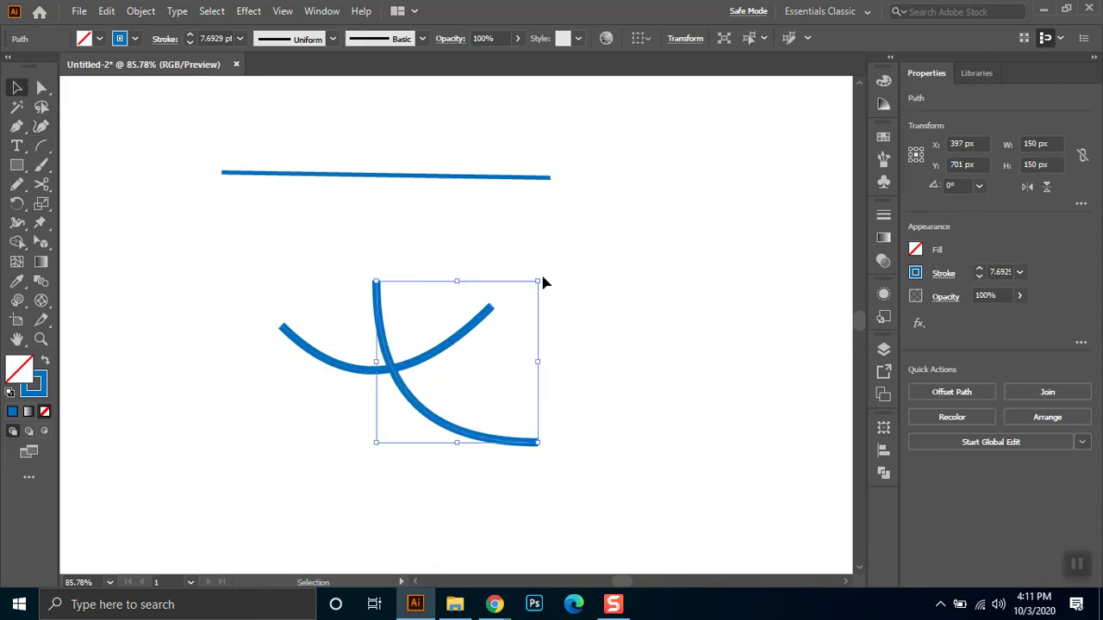
pyautogui.moveTo(547, 273); pyautogui.dragTo(552, 305)
pyautogui.moveTo(461, 436); pyautogui.dragTo(486, 454)
# Select the two crossing arcs and rotate them together
pyautogui.moveTo(644, 272); pyautogui.dragTo(349, 420)
pyautogui.moveTo(544, 280); pyautogui.dragTo(508, 215)
pyautogui.click(351, 351)
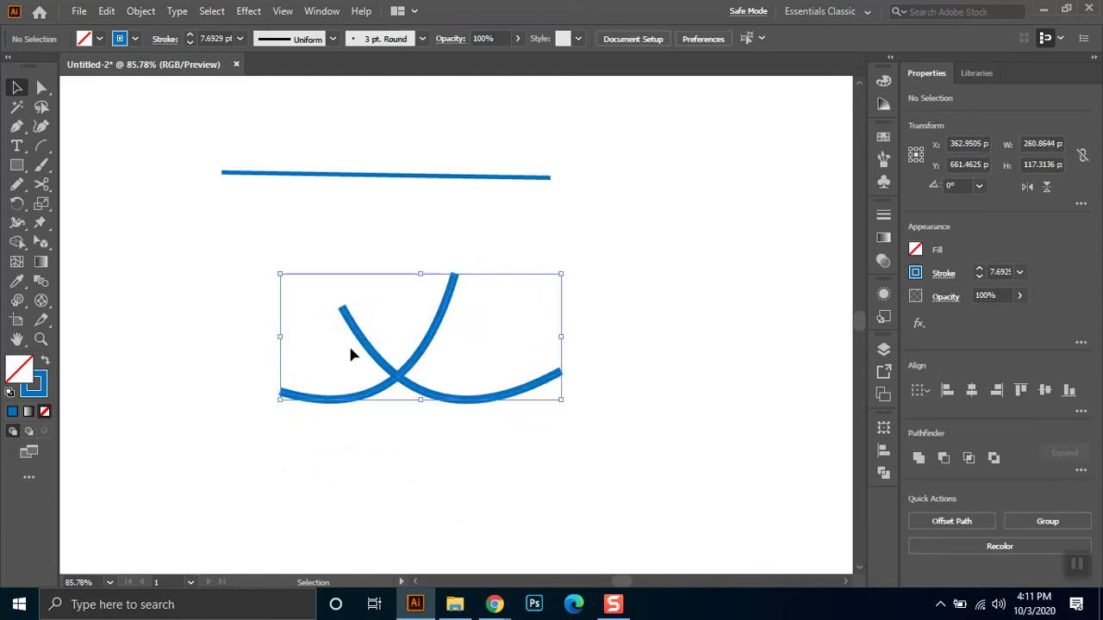
# Draw a curved two-point path beside the crossing arcs with the Pen tool
pyautogui.click(16, 126)
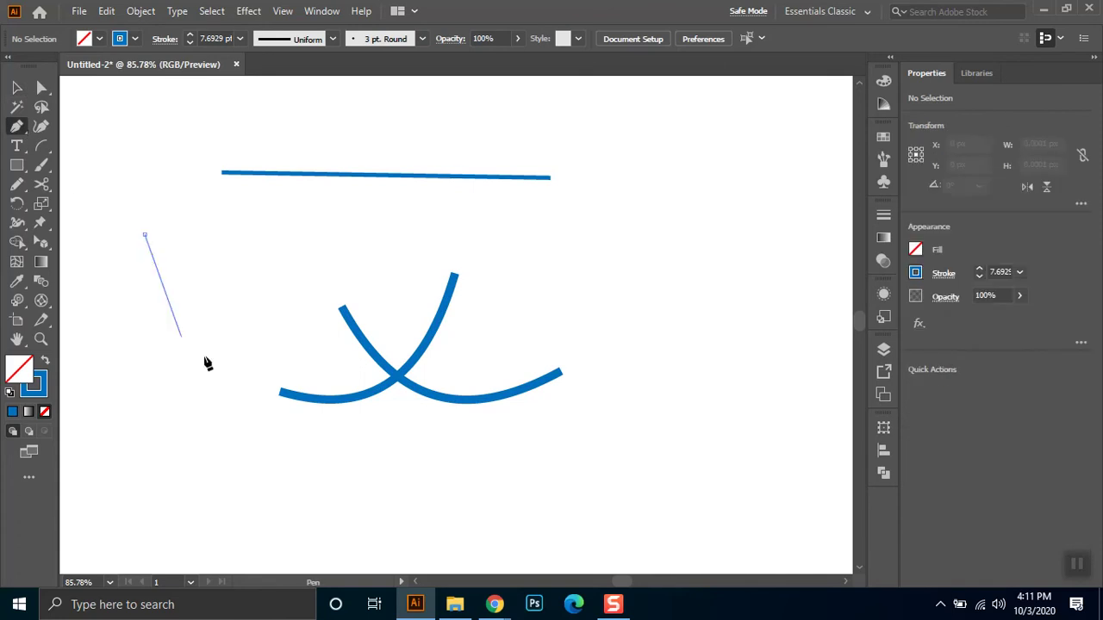
pyautogui.moveTo(301, 355)
pyautogui.mouseDown()
pyautogui.moveTo(456, 364)
pyautogui.moveTo(448, 369)
pyautogui.moveTo(451, 341)
pyautogui.mouseUp()
pyautogui.click(13, 88)
pyautogui.click(260, 401)
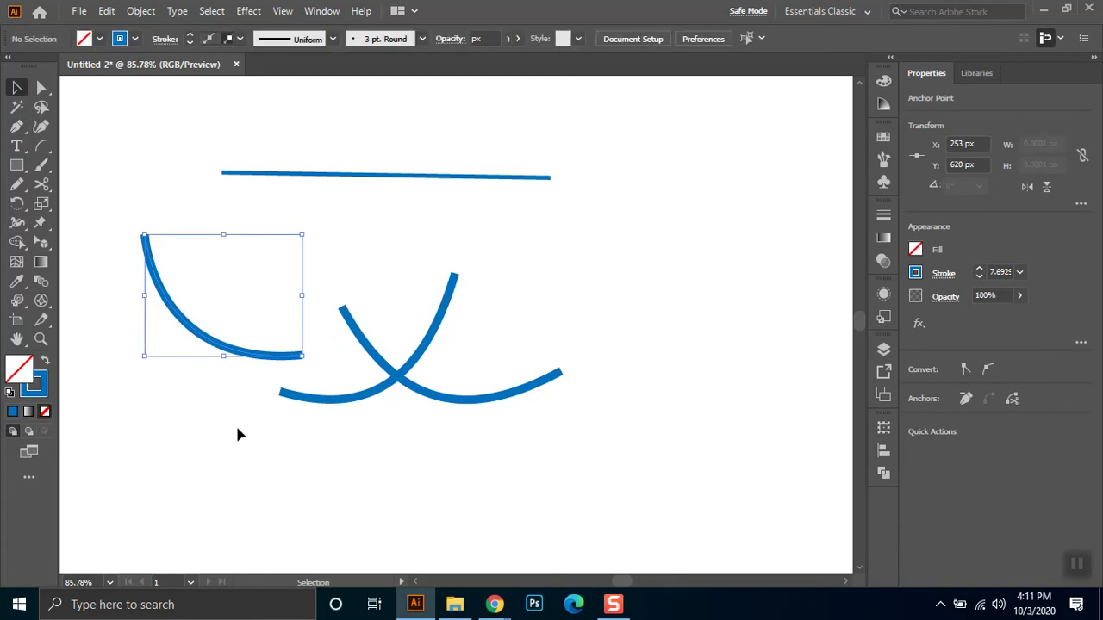
# Draw an L-shaped path of two perpendicular segments with the Pen tool and round its corner
pyautogui.click(16, 126)
pyautogui.click(590, 210)
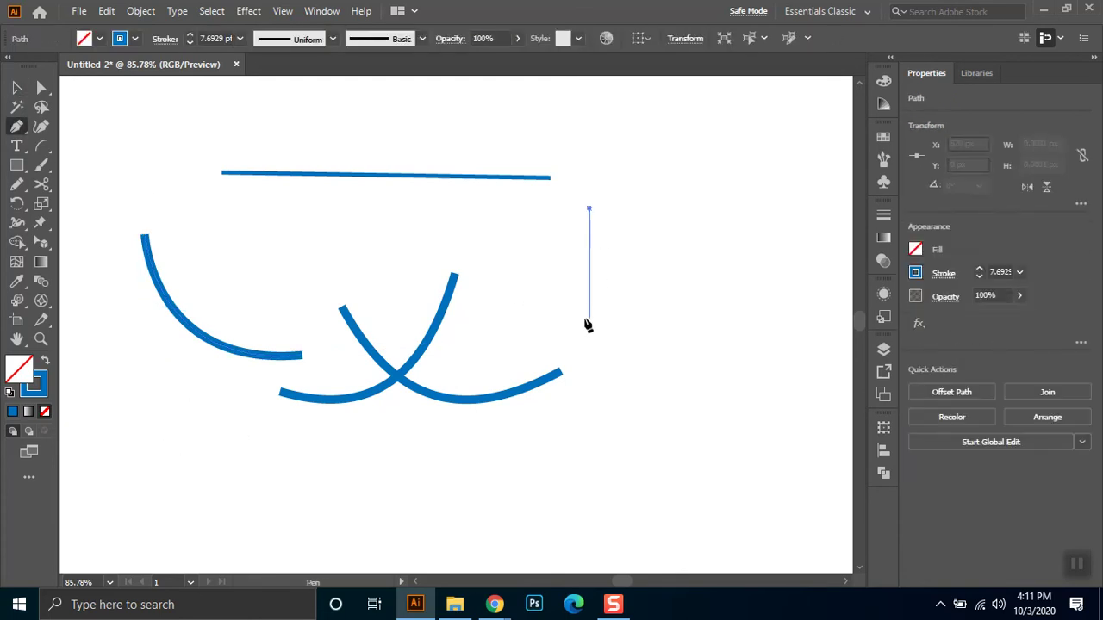
pyautogui.click(589, 318)
pyautogui.click(715, 318)
pyautogui.click(41, 87)
pyautogui.moveTo(551, 317); pyautogui.dragTo(666, 326)
pyautogui.click(640, 391)
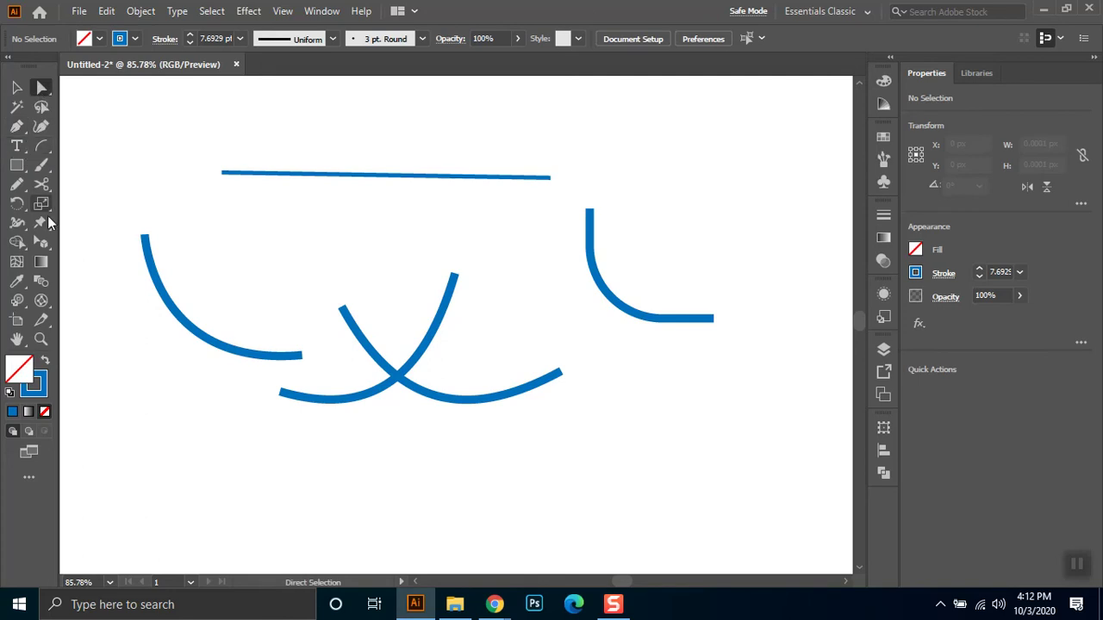
# Delete the straight line, the arcs and the pen paths from the artboard
pyautogui.click(43, 148)
pyautogui.moveTo(44, 148)
pyautogui.mouseDown()
pyautogui.moveTo(112, 166)
pyautogui.moveTo(45, 152)
pyautogui.mouseUp()
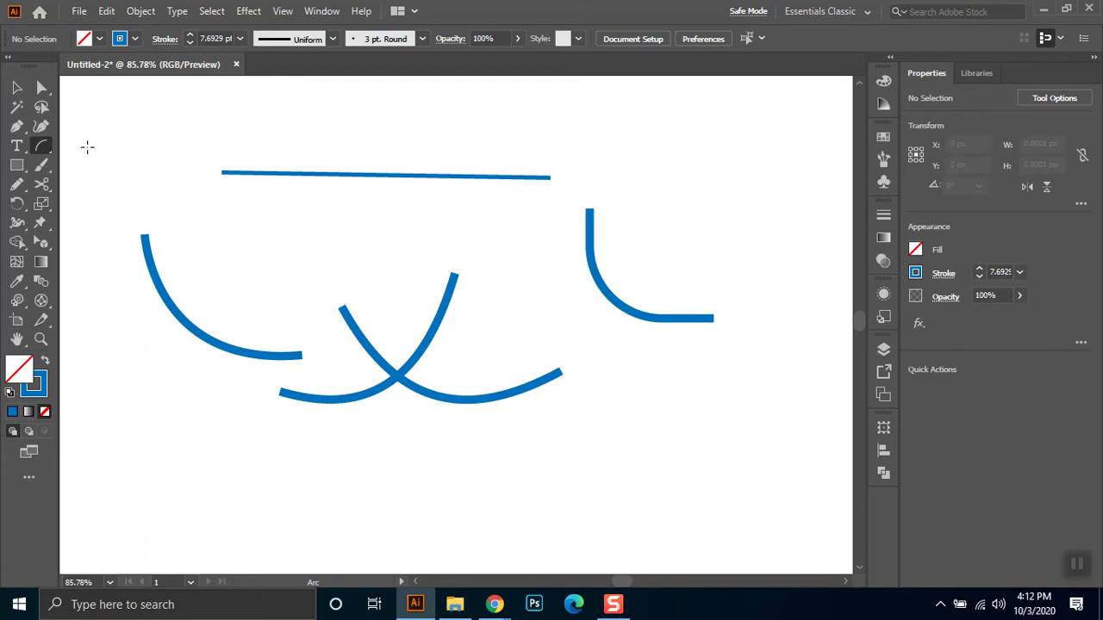
pyautogui.click(15, 86)
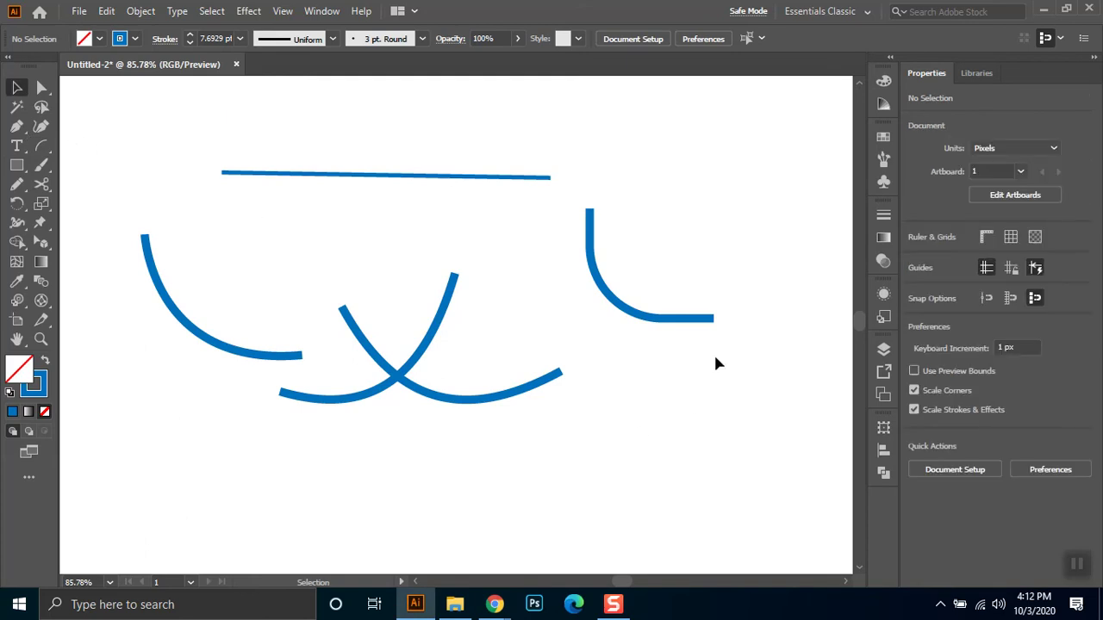
pyautogui.moveTo(119, 125); pyautogui.dragTo(695, 480)
pyautogui.moveTo(43, 142); pyautogui.dragTo(132, 165)
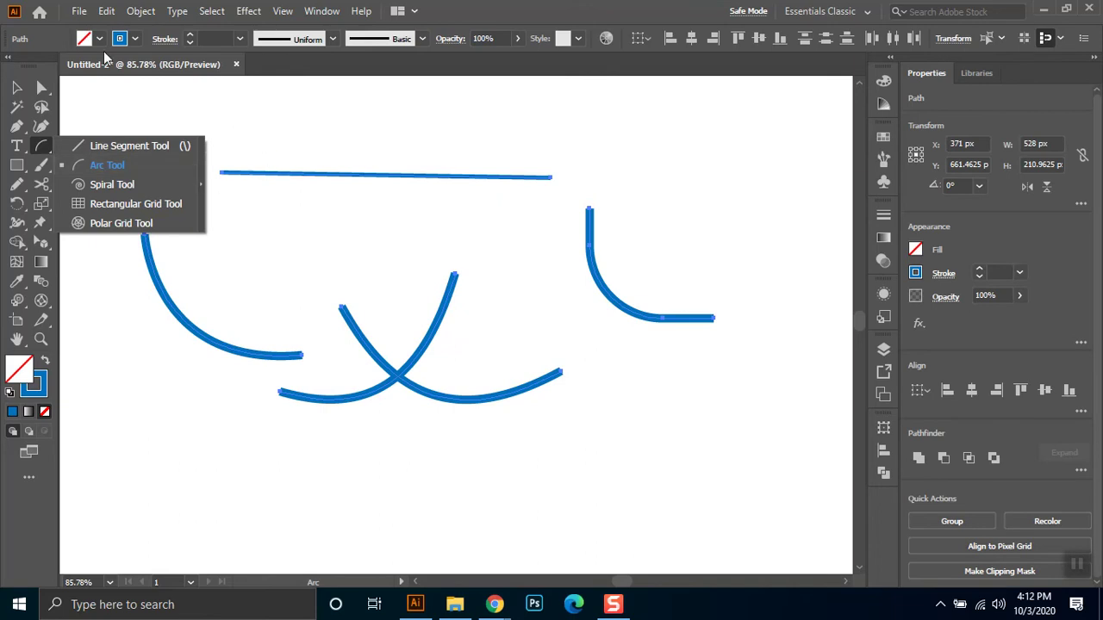
pyautogui.click(17, 90)
pyautogui.press('Delete')
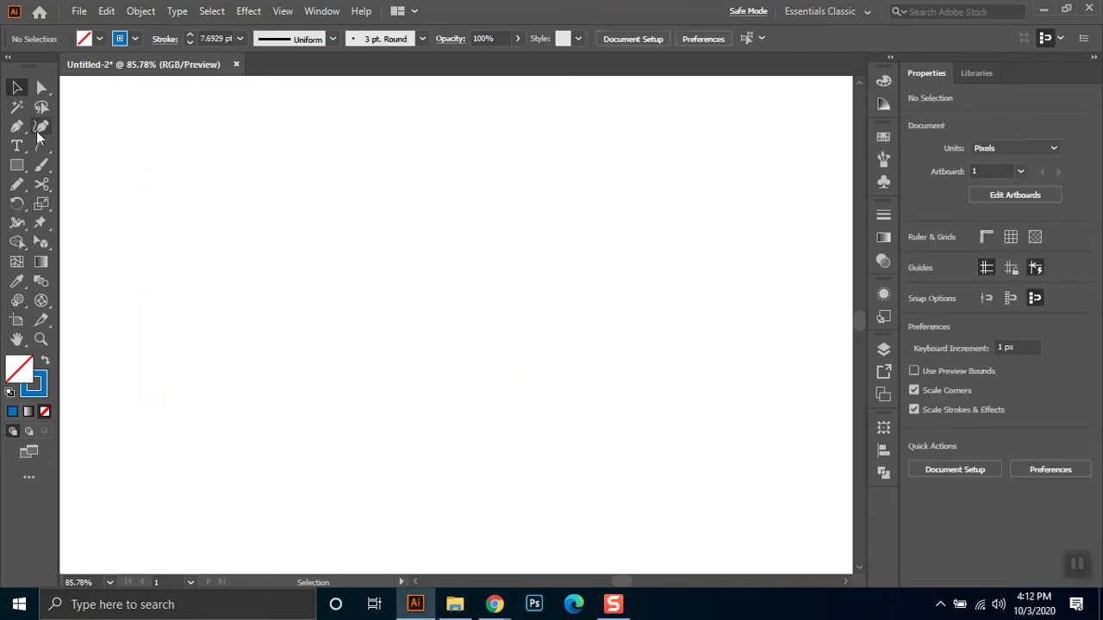
# Draw a dense spiral about 115 by 113 px near the top of the artboard with the Spiral tool
pyautogui.click(44, 152)
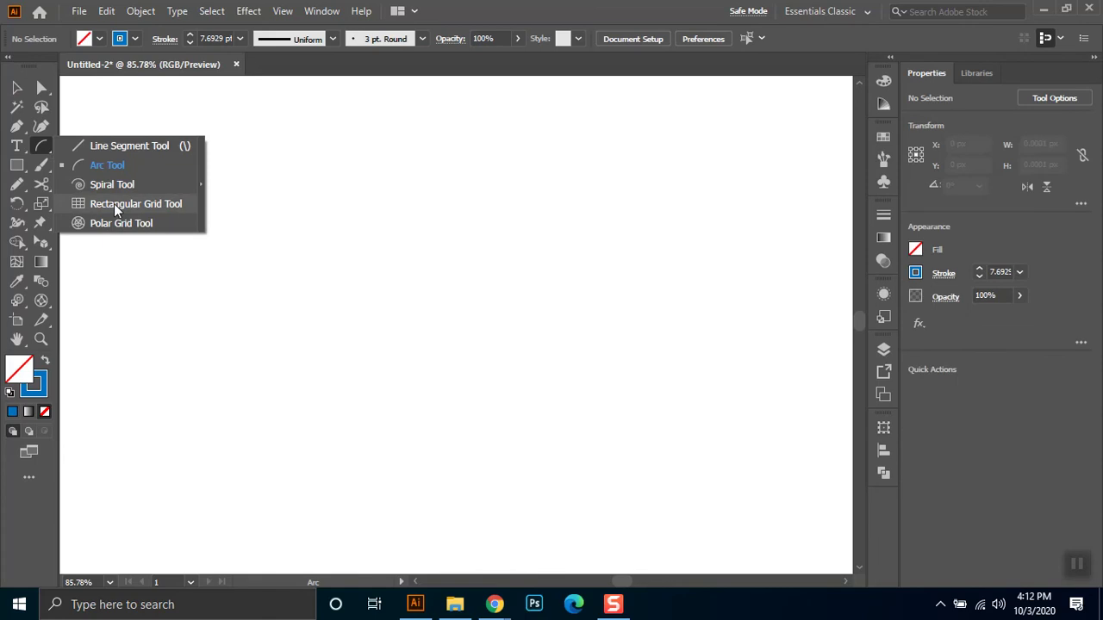
pyautogui.click(118, 191)
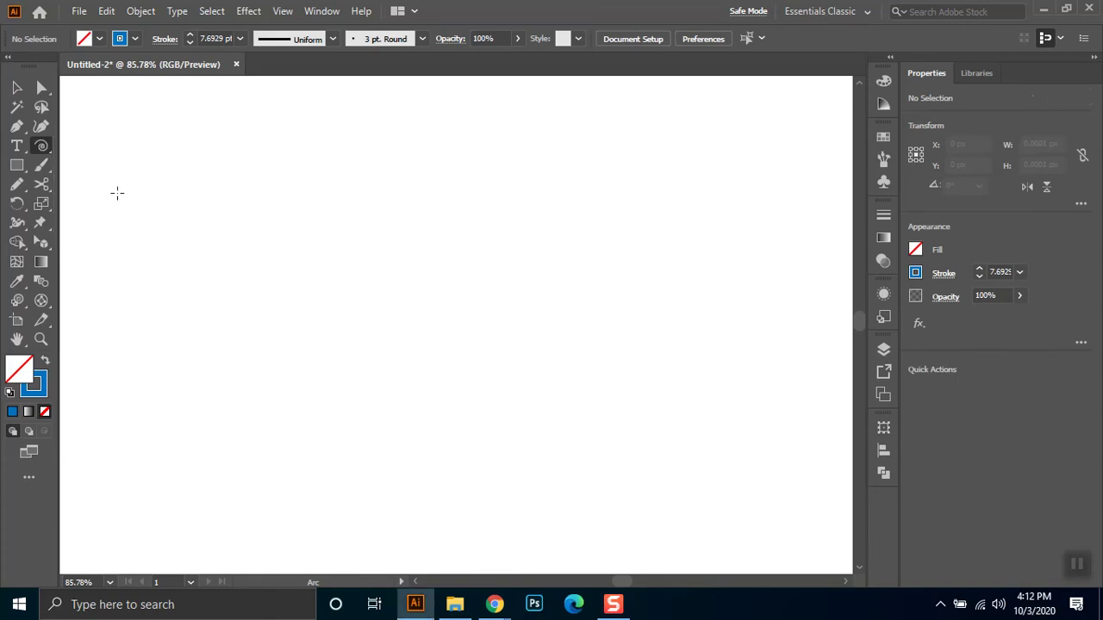
pyautogui.moveTo(287, 177); pyautogui.dragTo(359, 199)
# Create a second spiral below the dense one with 80% decay and 10 segments
pyautogui.click(426, 339)
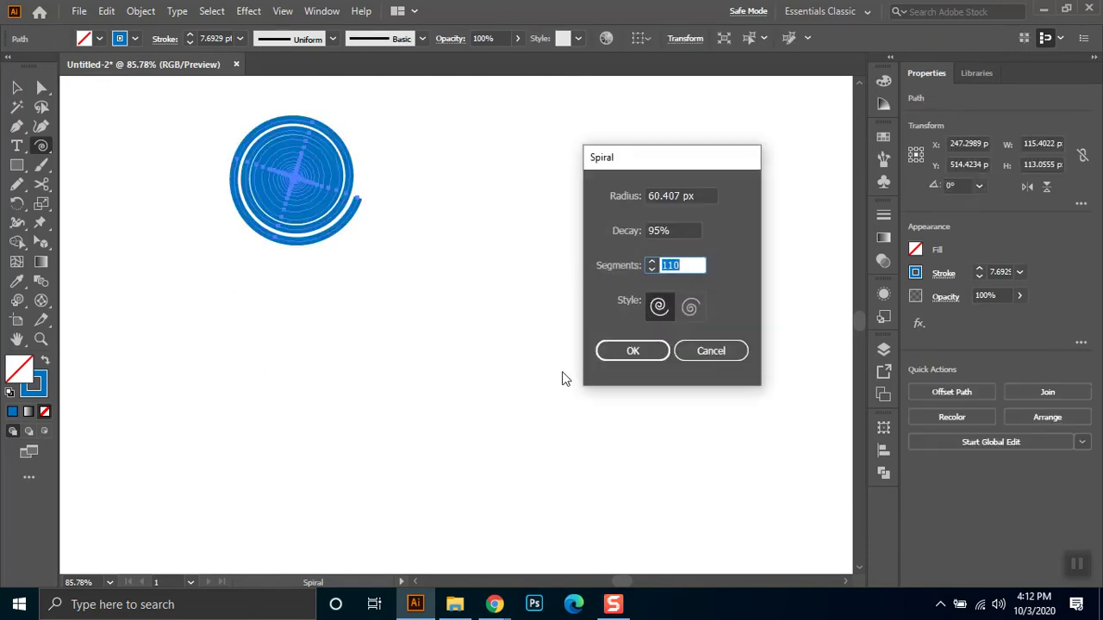
pyautogui.click(679, 232)
pyautogui.hotkey('shift', 'Down')
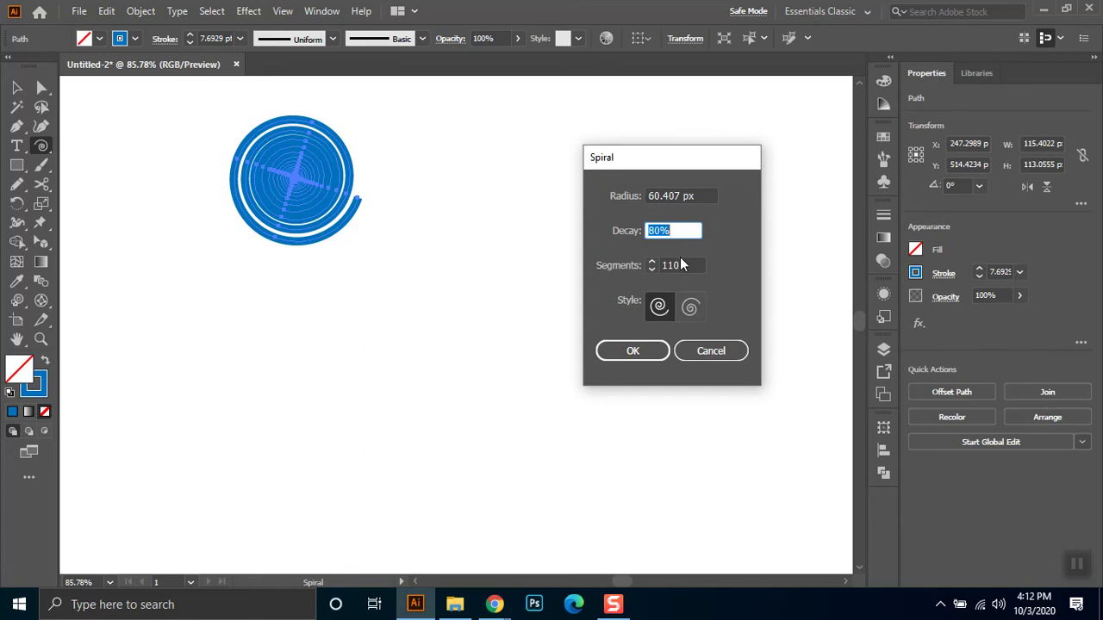
pyautogui.press('Tab')
pyautogui.write('10')
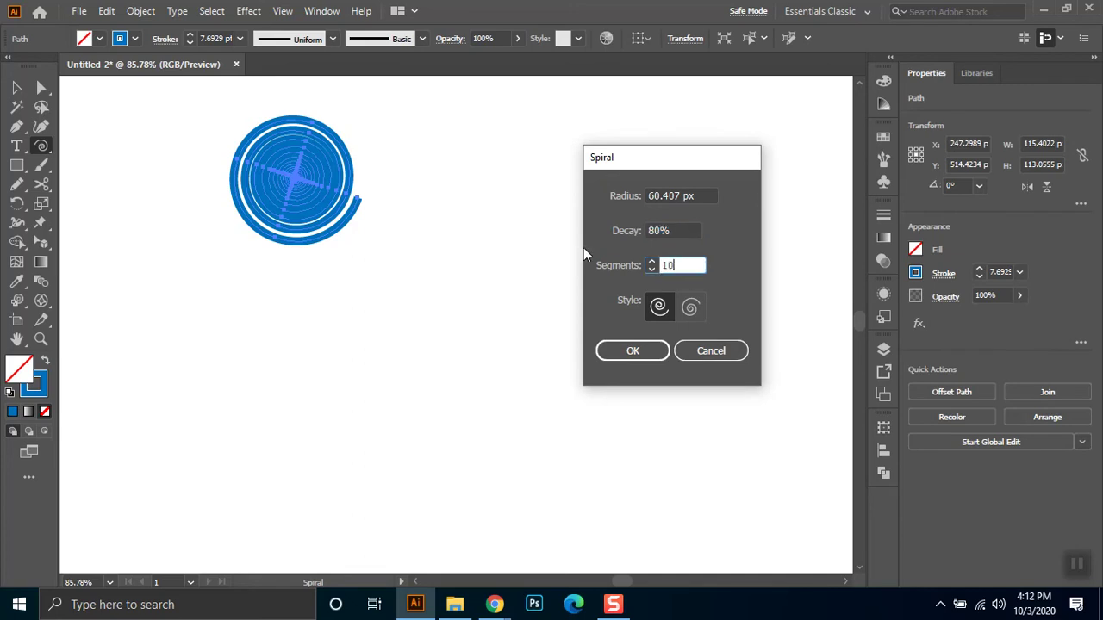
pyautogui.click(645, 349)
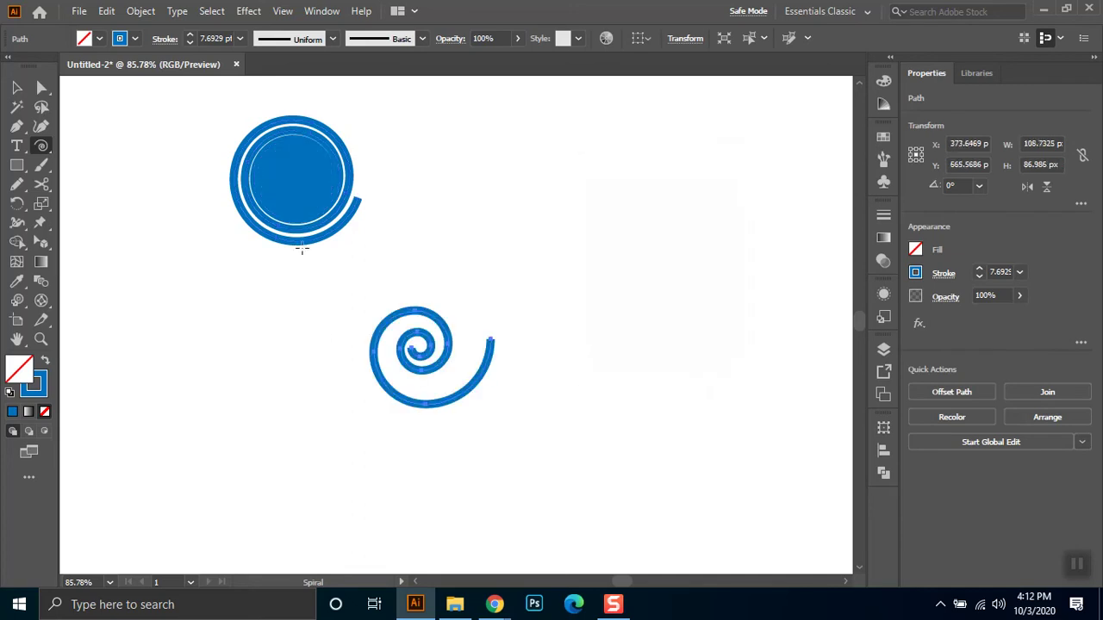
pyautogui.click(26, 86)
pyautogui.click(569, 321)
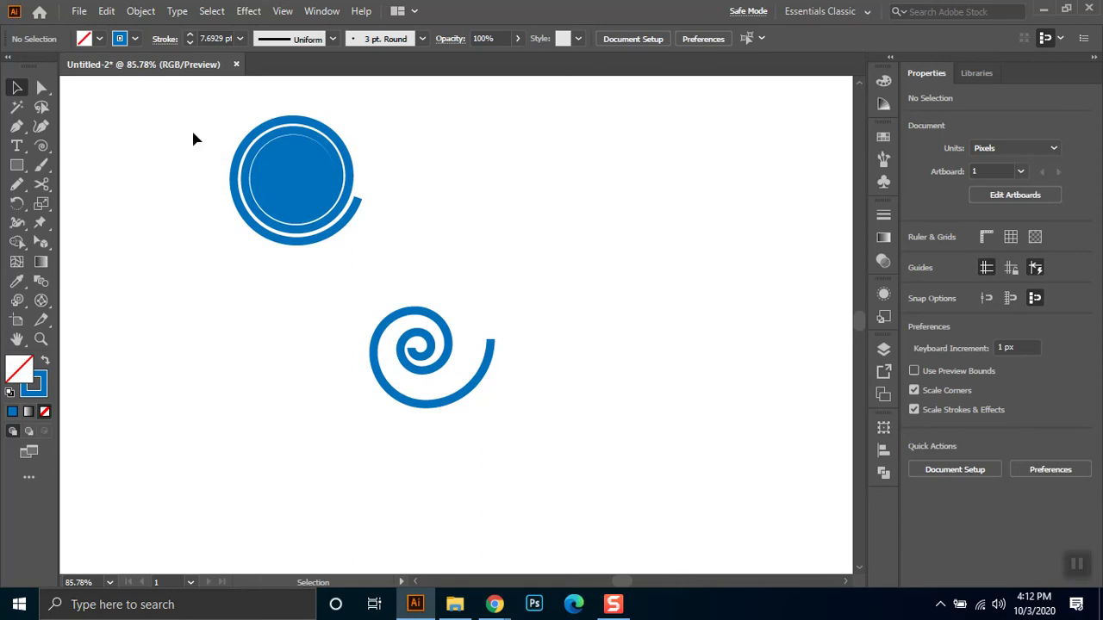
# Set the 10-segment spiral's stroke to 4 pt and move it to the lower left of the dense spiral
pyautogui.moveTo(578, 312); pyautogui.dragTo(286, 463)
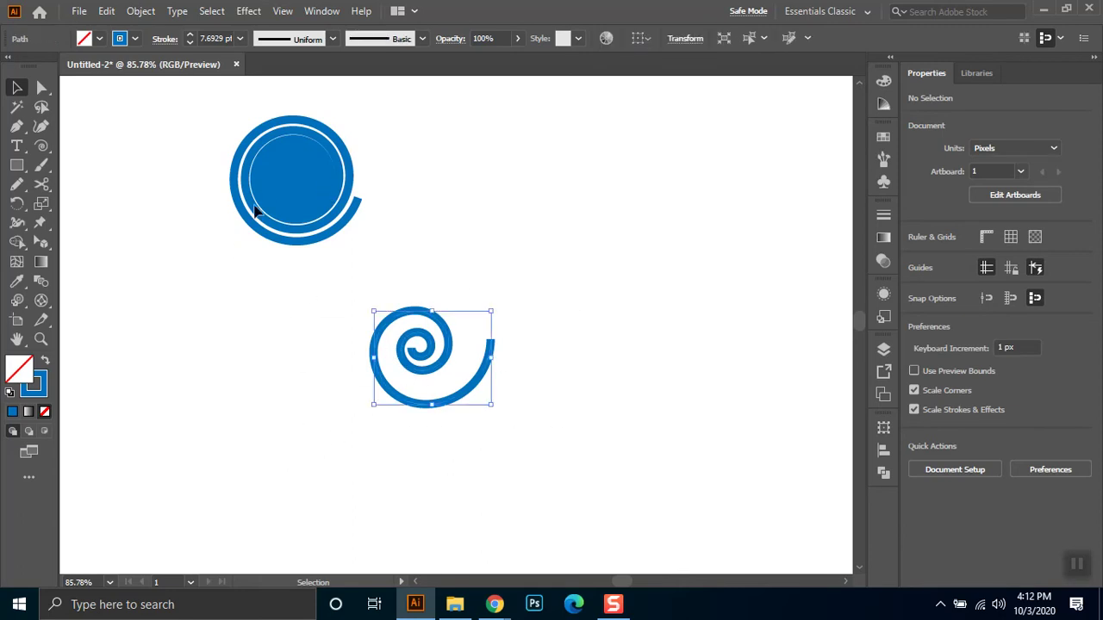
pyautogui.click(214, 39)
pyautogui.scroll(-4, 213, 39)
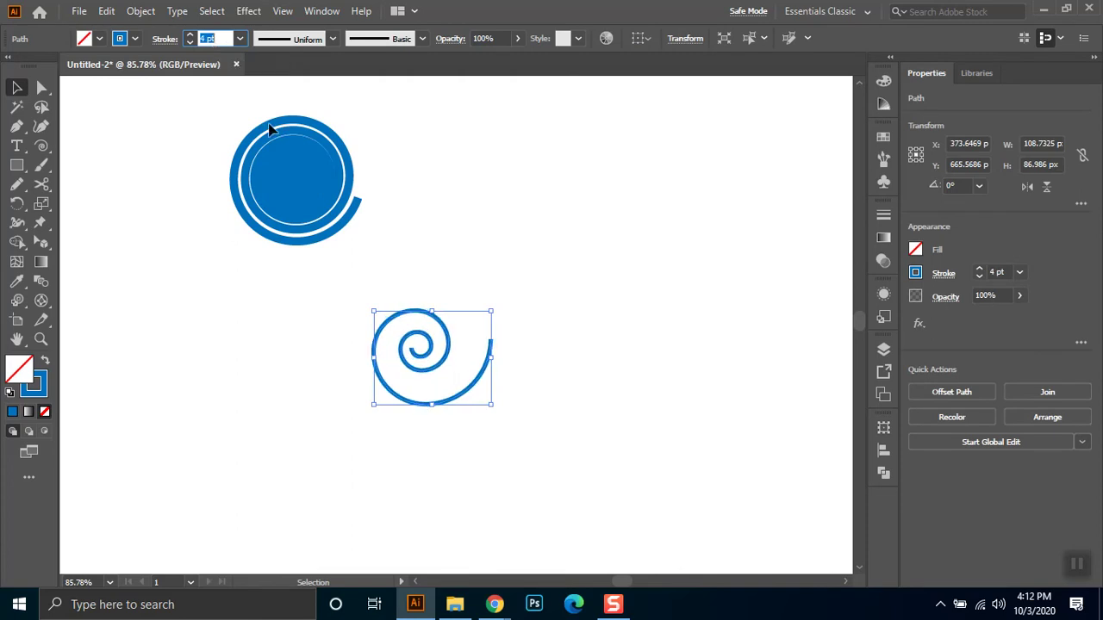
pyautogui.click(522, 328)
pyautogui.click(524, 326)
pyautogui.click(411, 380)
pyautogui.moveTo(417, 357); pyautogui.dragTo(211, 317)
# Draw a third spiral about 113 by 134 px beside the others, adjusting its number of segments while drawing
pyautogui.click(42, 146)
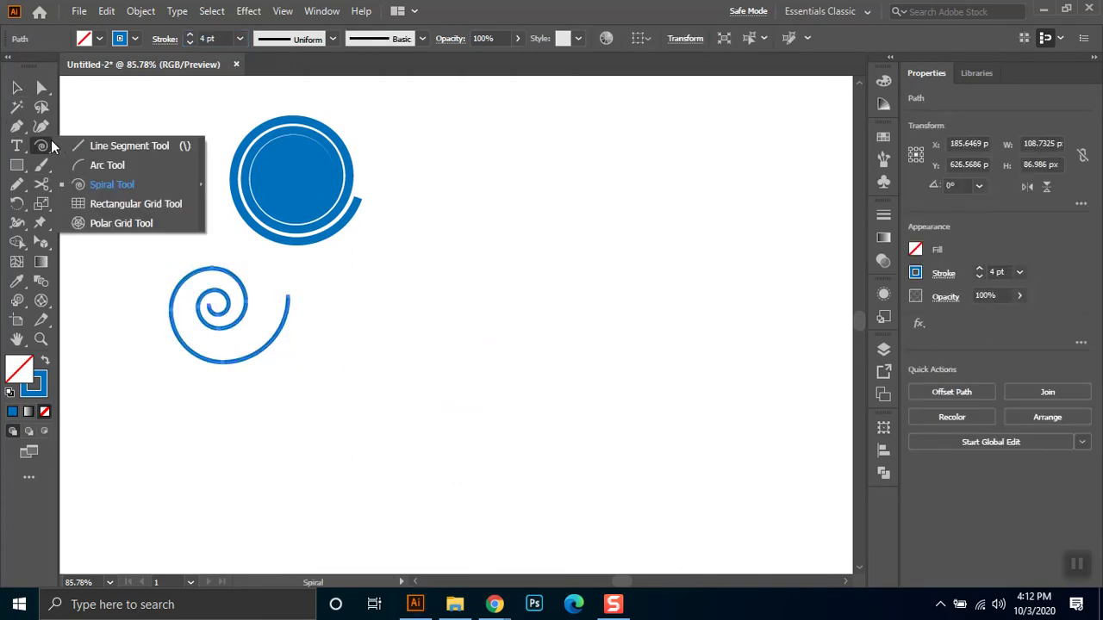
pyautogui.click(101, 184)
pyautogui.moveTo(443, 258); pyautogui.dragTo(621, 293)
pyautogui.press('Down')
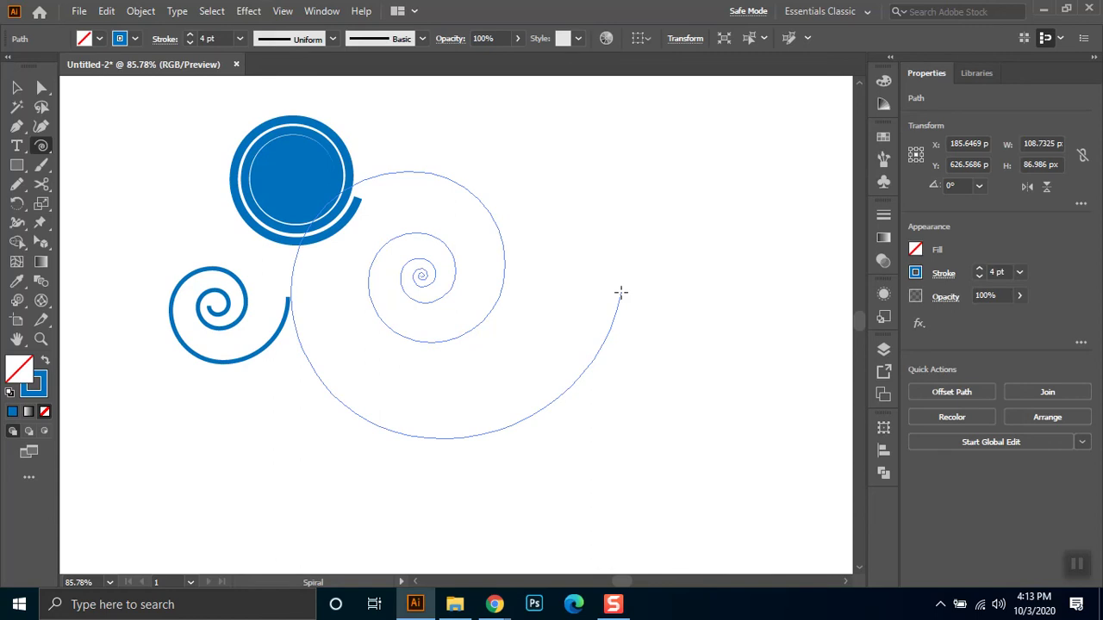
pyautogui.press('Down')
pyautogui.press('Down')
pyautogui.press('Down')
pyautogui.press('Down')
pyautogui.press('Down')
pyautogui.press('Down')
pyautogui.press('Down')
pyautogui.press('Down')
pyautogui.moveTo(620, 293); pyautogui.dragTo(654, 298)
pyautogui.press('Up')
pyautogui.press('Up')
pyautogui.press('Down')
pyautogui.press('Down')
pyautogui.press('Up')
pyautogui.press('Up')
pyautogui.press('Up')
pyautogui.press('Up')
pyautogui.press('Up')
pyautogui.press('Up')
pyautogui.press('Up')
pyautogui.press('Up')
pyautogui.press('Up')
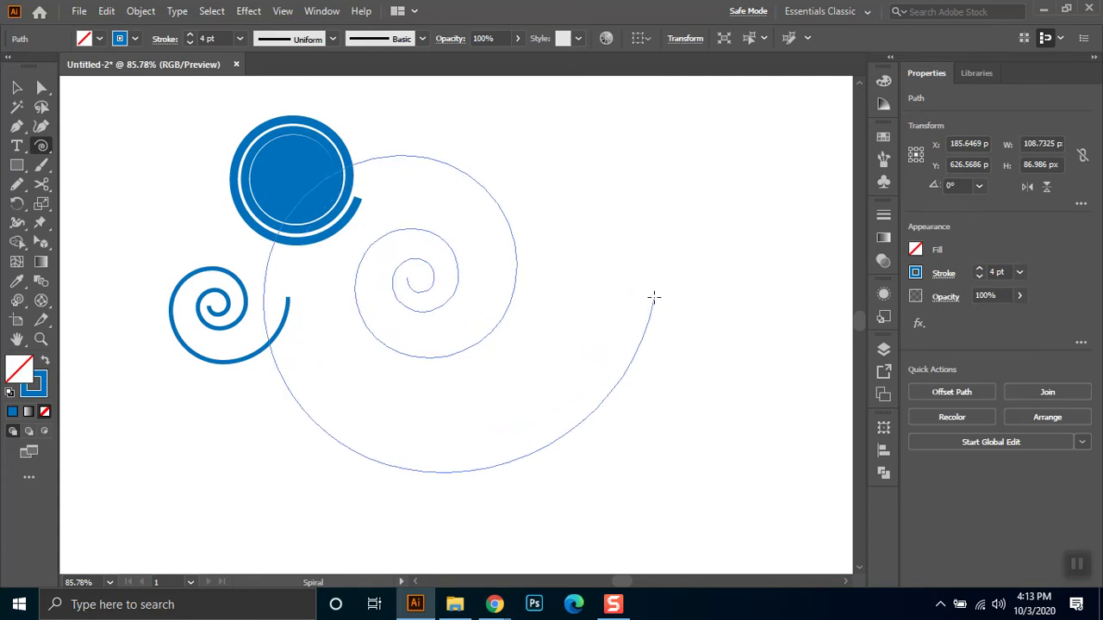
pyautogui.moveTo(654, 297); pyautogui.dragTo(481, 334)
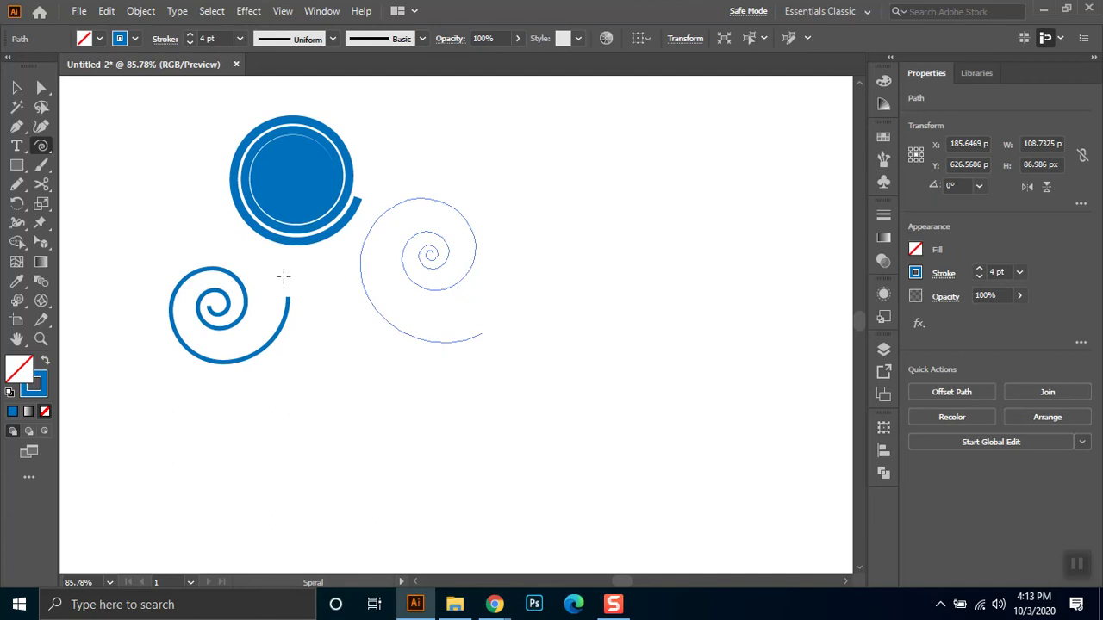
pyautogui.click(15, 88)
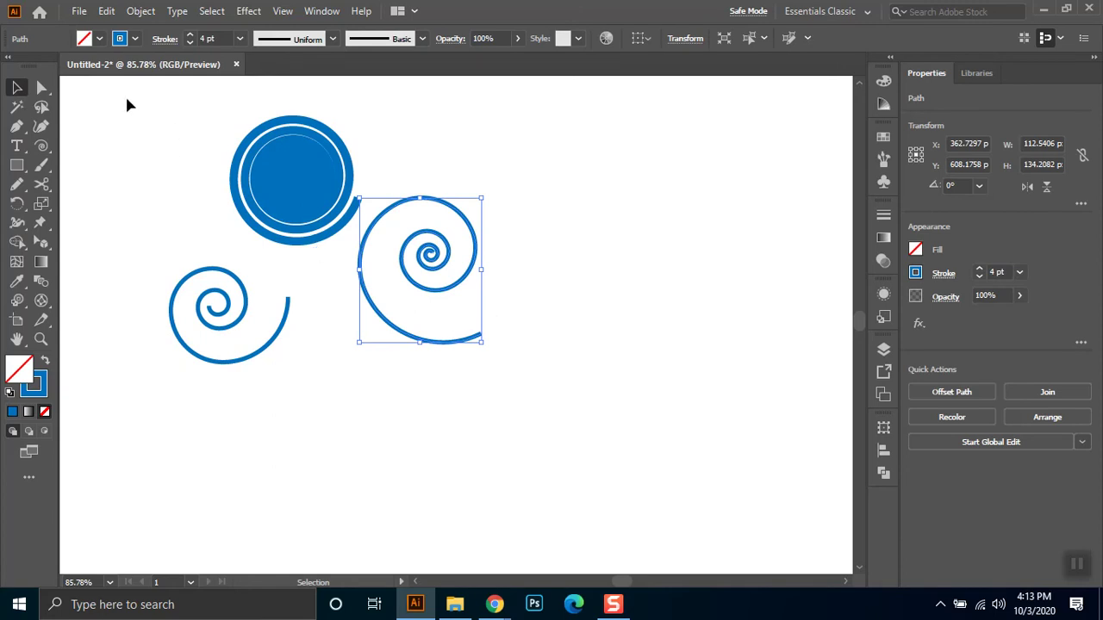
# Move the third spiral up so that it sits beside the dense spiral
pyautogui.click(40, 146)
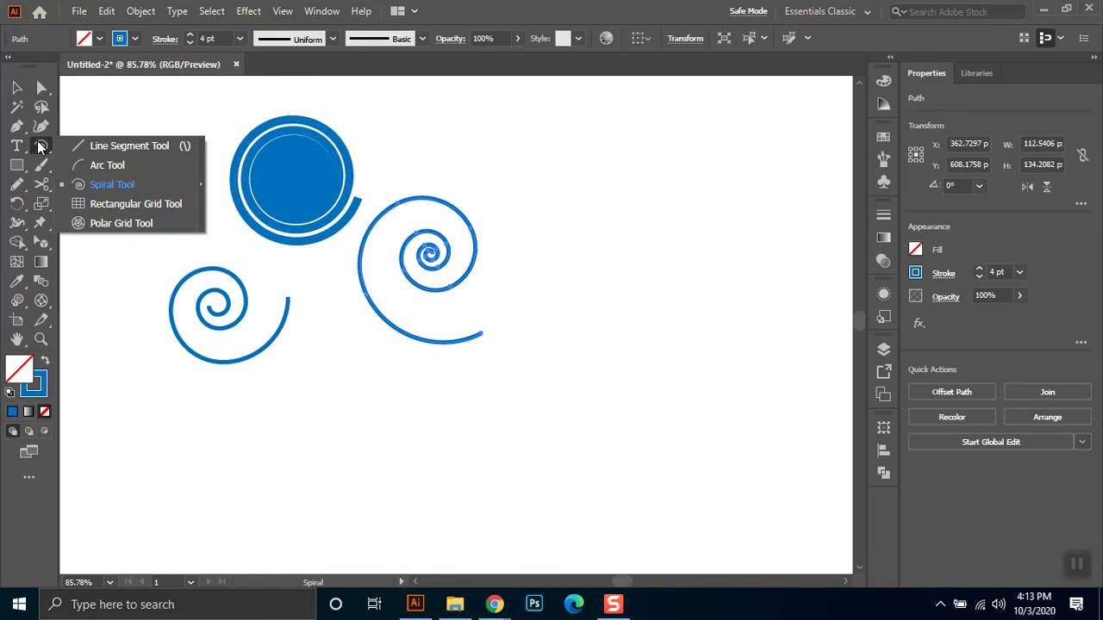
pyautogui.click(103, 186)
pyautogui.click(16, 87)
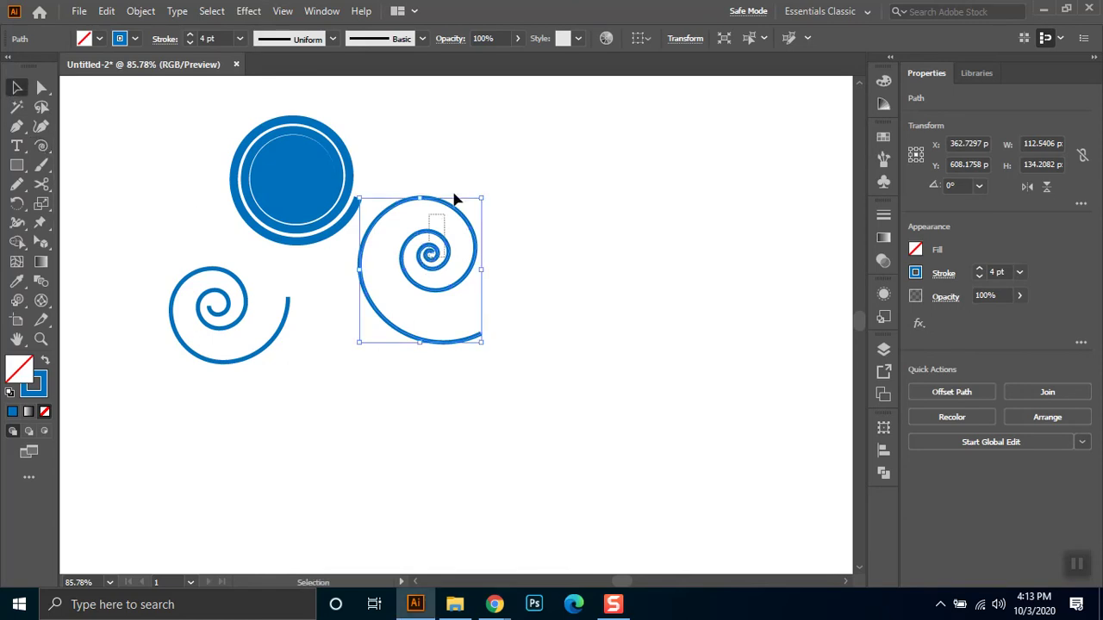
pyautogui.moveTo(428, 254)
pyautogui.mouseDown()
pyautogui.moveTo(423, 190)
pyautogui.moveTo(447, 187)
pyautogui.mouseUp()
# Apply the triangular width profile that tapers to a point to the dense spiral's stroke
pyautogui.click(289, 184)
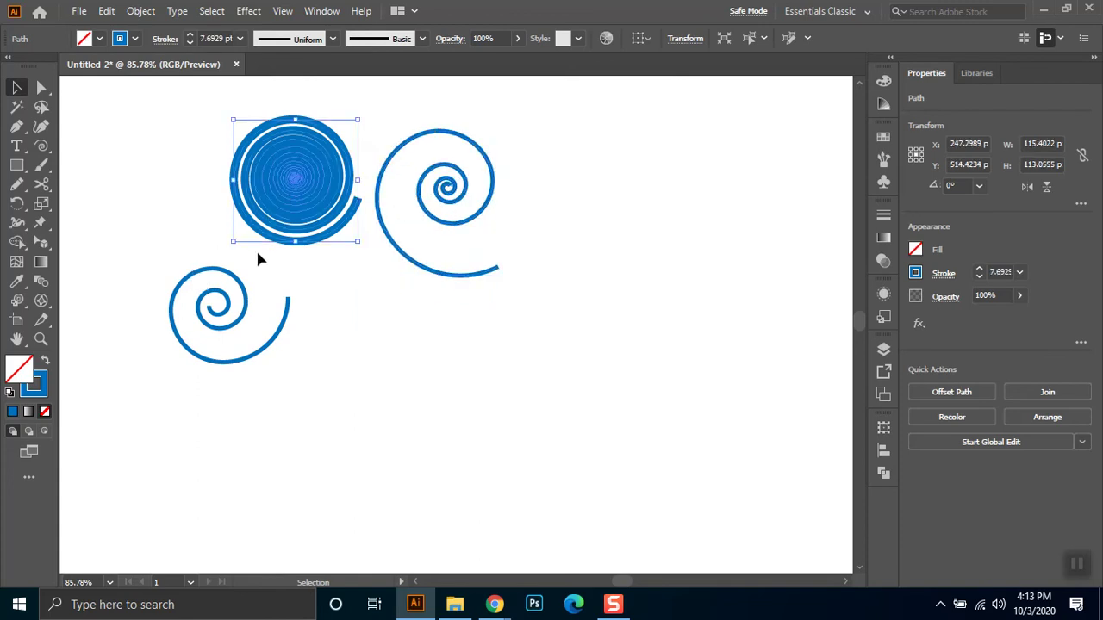
pyautogui.click(332, 39)
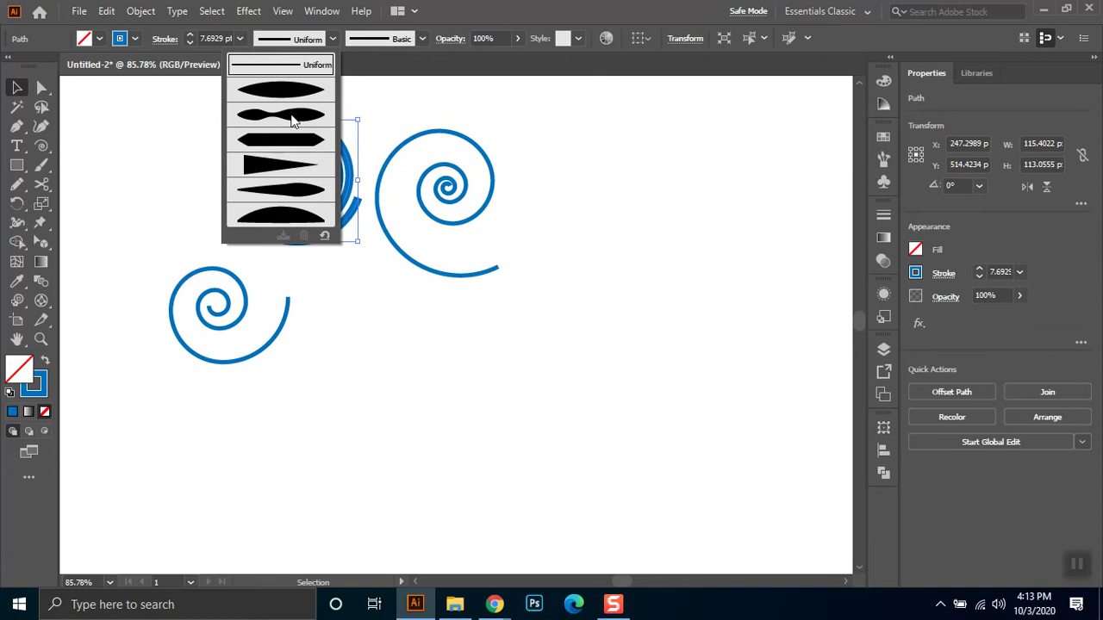
pyautogui.click(279, 162)
pyautogui.click(337, 295)
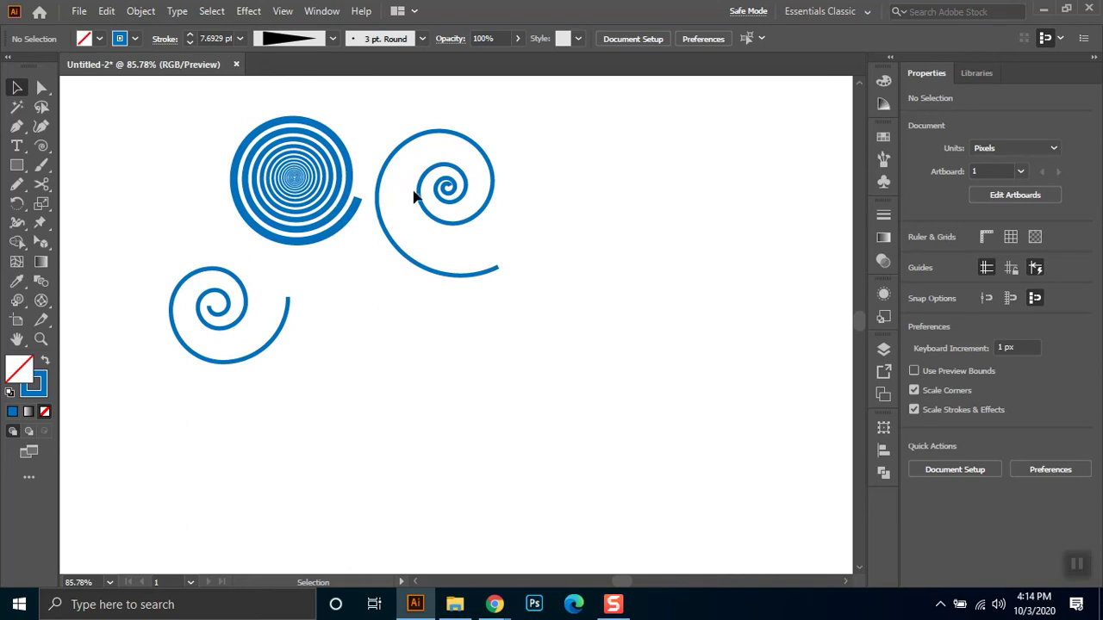
# Draw two more spirals in the lower area, about 156 by 131 px and 152 by 163 px
pyautogui.moveTo(41, 146); pyautogui.dragTo(95, 180)
pyautogui.moveTo(380, 312); pyautogui.dragTo(465, 343)
pyautogui.moveTo(437, 341); pyautogui.dragTo(438, 342)
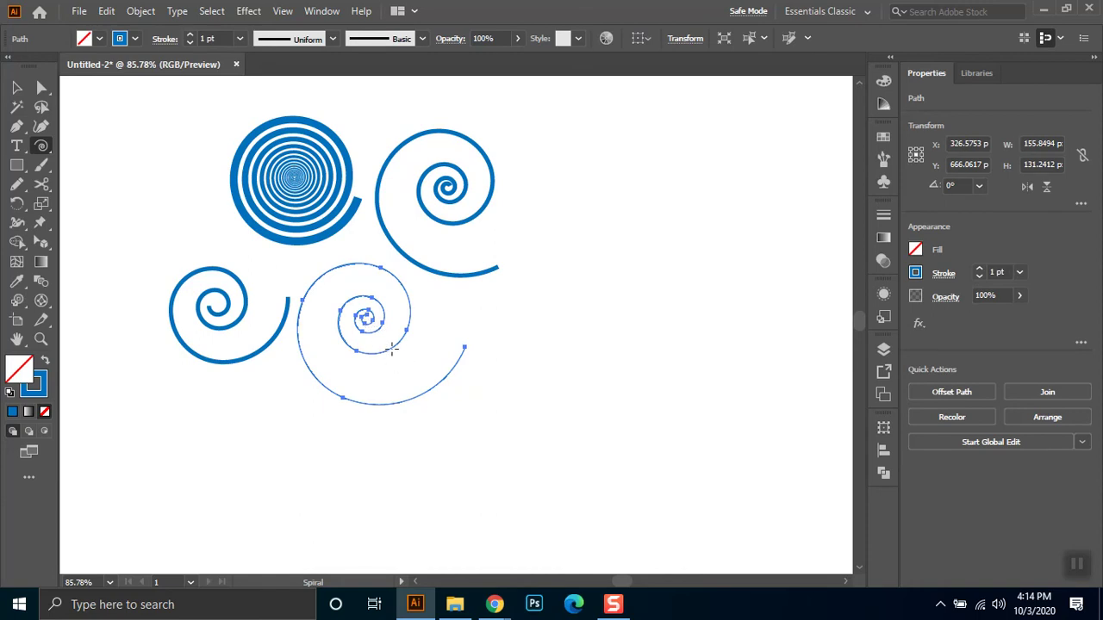
pyautogui.moveTo(543, 314); pyautogui.dragTo(620, 396)
# Delete the three lower spirals, keeping the dense spiral and the one beside it
pyautogui.click(17, 86)
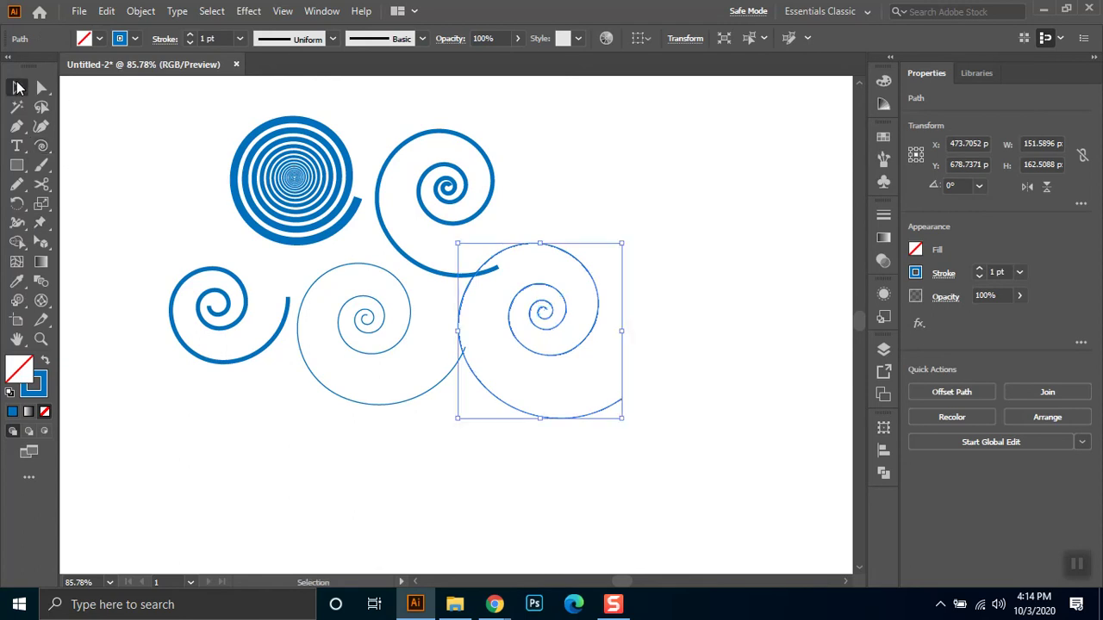
pyautogui.moveTo(709, 296); pyautogui.dragTo(149, 415)
pyautogui.press('Delete')
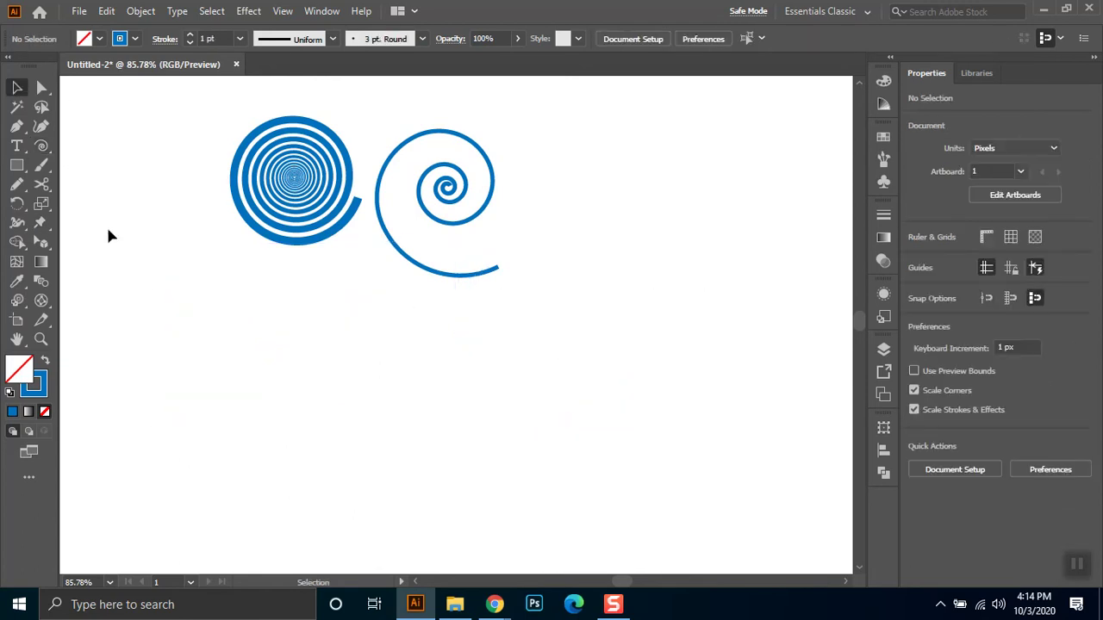
# Create a spiral below the two existing ones with a 98.2293 px radius, 94% decay and 15 segments
pyautogui.click(44, 144)
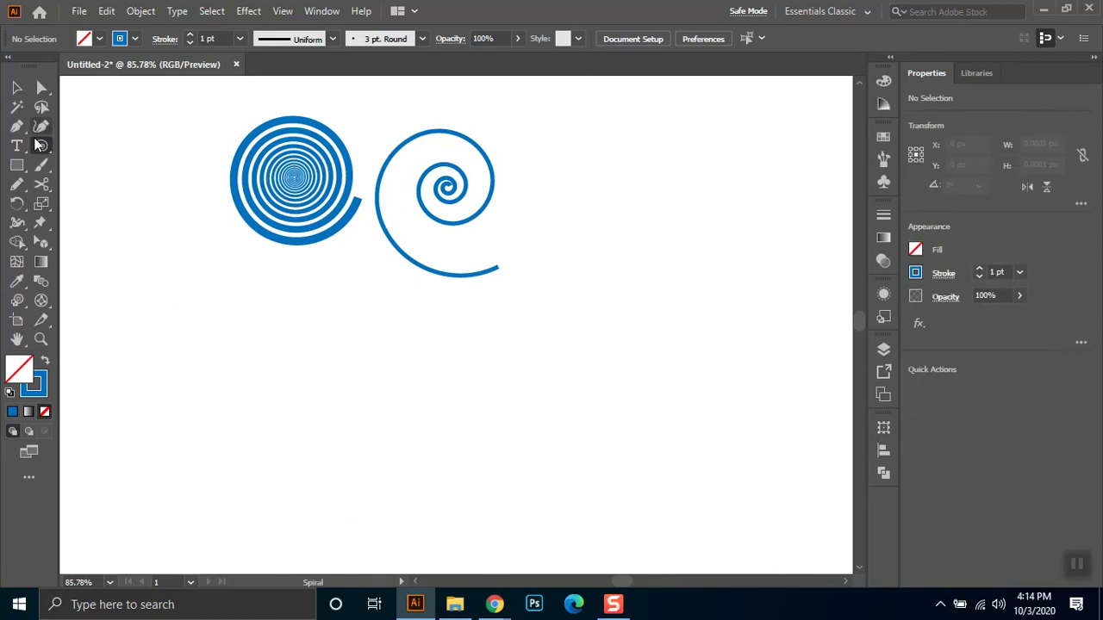
pyautogui.click(431, 305)
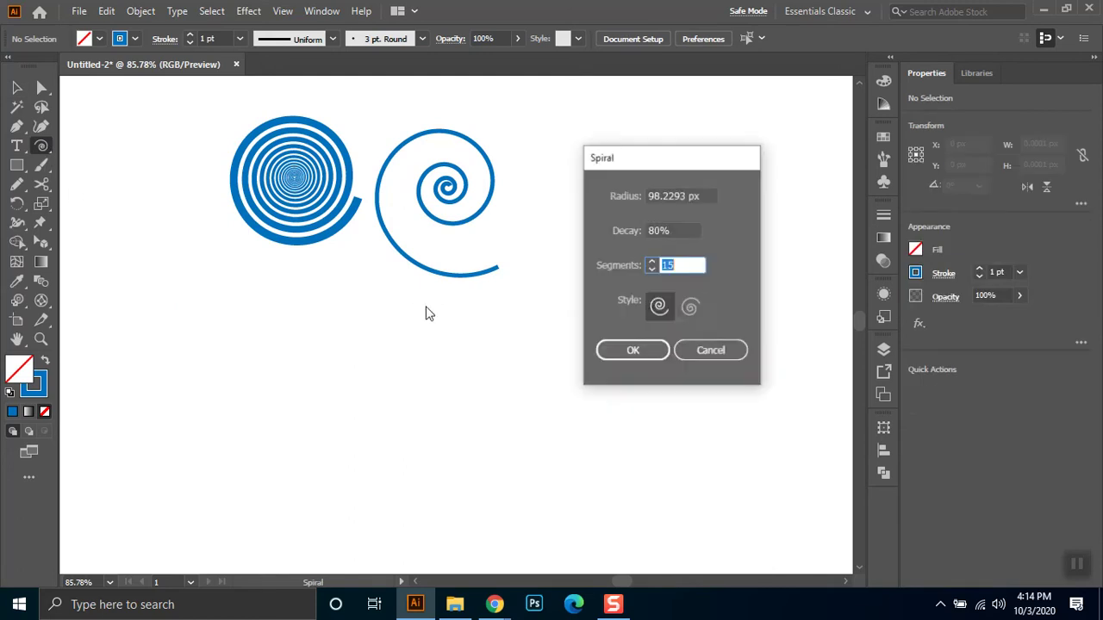
pyautogui.click(675, 230)
pyautogui.hotkey('shift', 'Up')
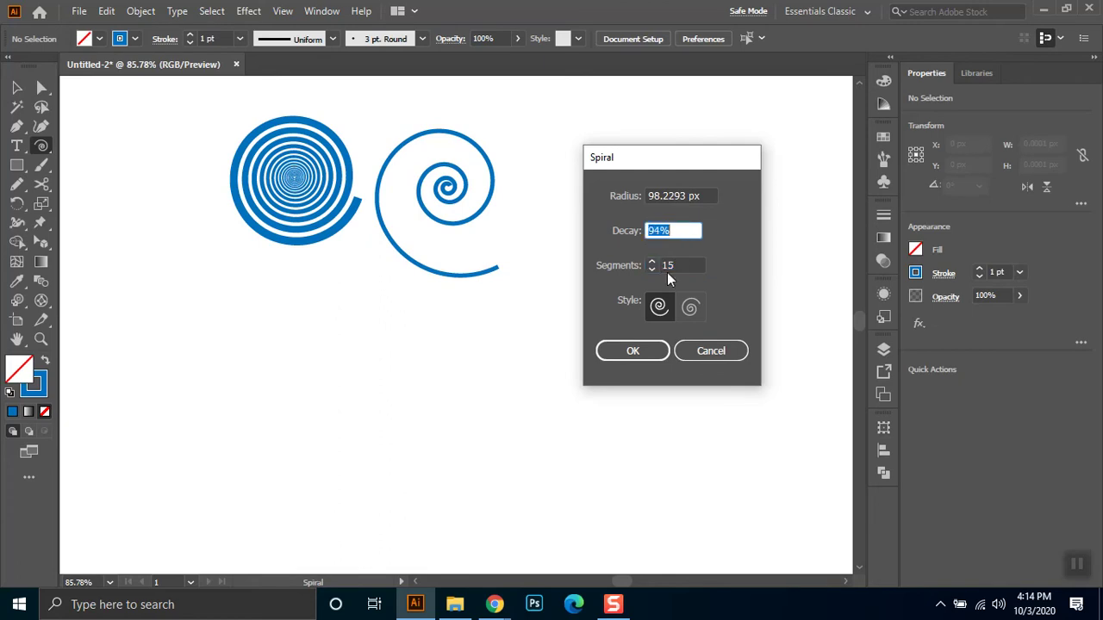
pyautogui.click(633, 351)
# Draw a small spiral about 69 by 68 px over the new one and delete it
pyautogui.moveTo(381, 351); pyautogui.dragTo(420, 362)
pyautogui.click(17, 87)
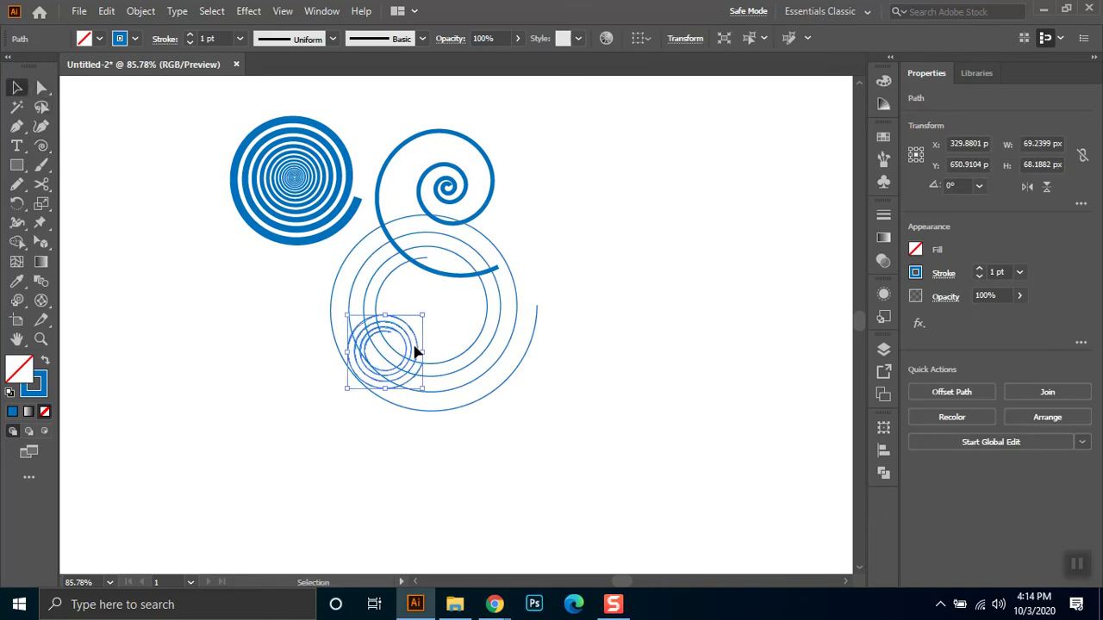
pyautogui.press('Delete')
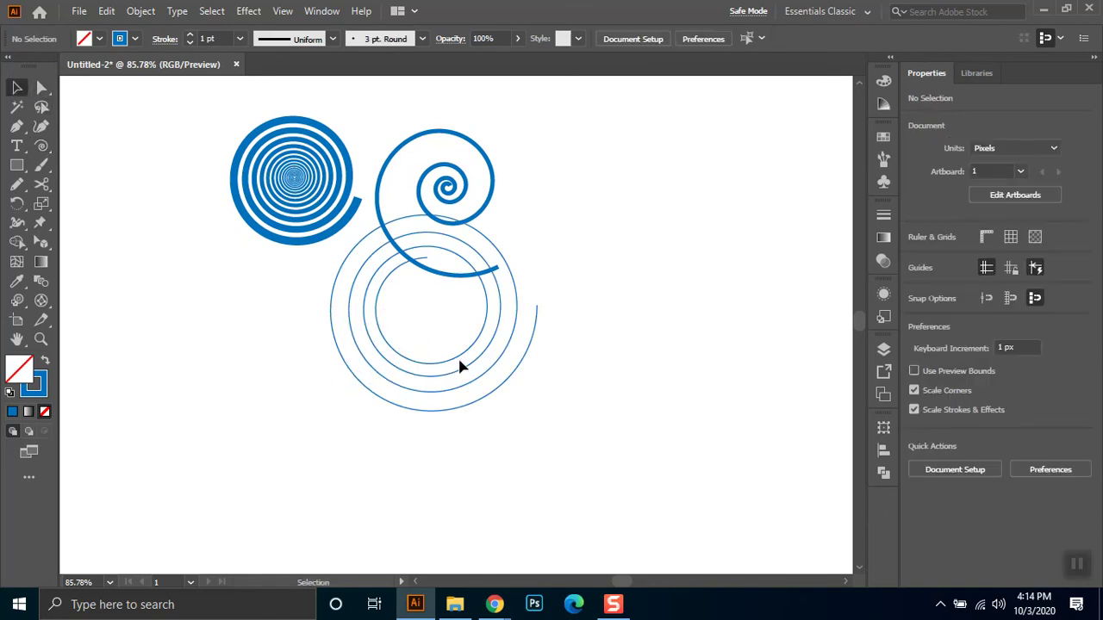
# Move the 94% decay spiral clear of the upper artwork and place it in the space below the dense spiral
pyautogui.click(461, 372)
pyautogui.moveTo(450, 374); pyautogui.dragTo(440, 422)
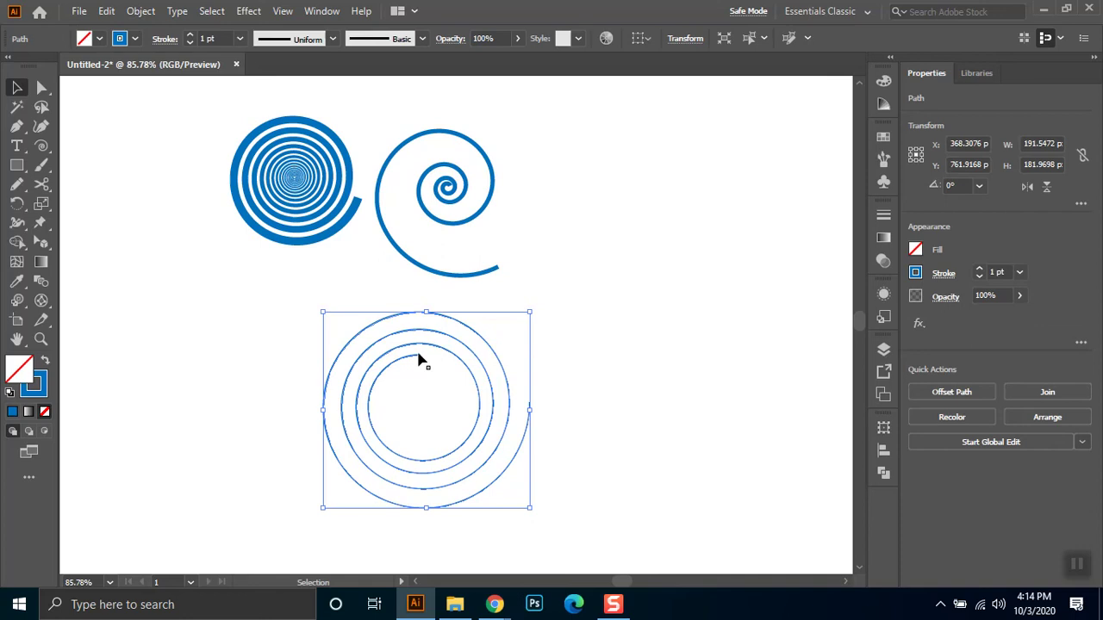
pyautogui.click(42, 146)
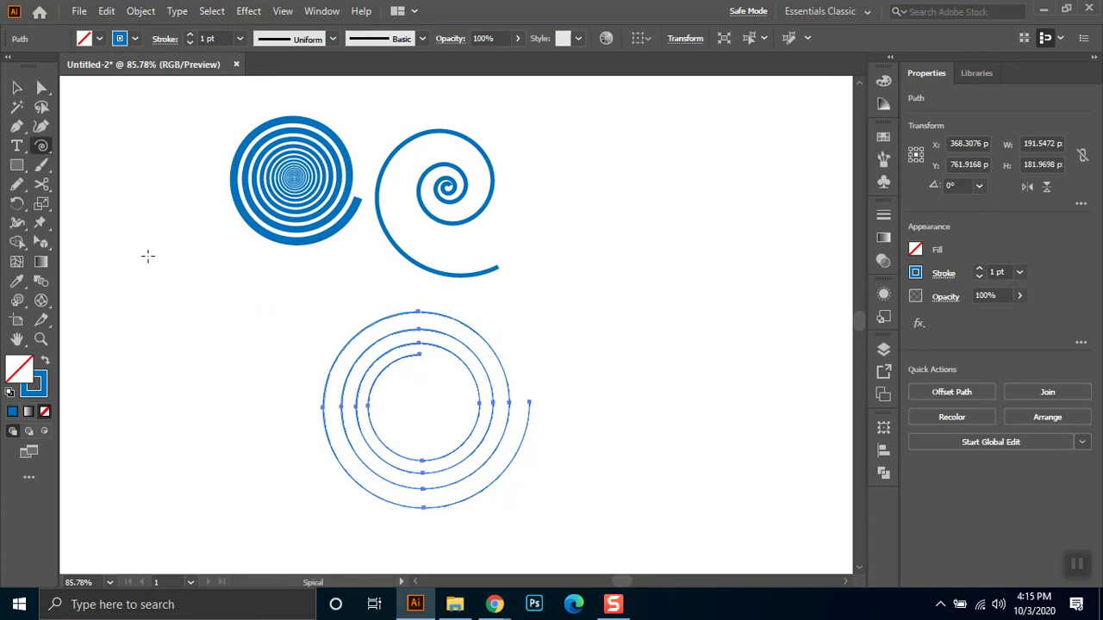
pyautogui.click(15, 87)
pyautogui.moveTo(448, 343); pyautogui.dragTo(223, 329)
# Draw another open-centred spiral about 194 by 204 px beside the moved one, adjusting its number of segments while drawing
pyautogui.click(41, 145)
pyautogui.moveTo(414, 353)
pyautogui.mouseDown()
pyautogui.moveTo(571, 458)
pyautogui.moveTo(505, 325)
pyautogui.moveTo(527, 364)
pyautogui.moveTo(537, 446)
pyautogui.moveTo(569, 480)
pyautogui.moveTo(534, 401)
pyautogui.moveTo(546, 435)
pyautogui.moveTo(527, 472)
pyautogui.moveTo(528, 449)
pyautogui.mouseUp()
pyautogui.press('Delete')
pyautogui.press('Up')
pyautogui.press('Up')
pyautogui.press('Up')
pyautogui.press('Up')
pyautogui.press('Up')
pyautogui.press('Down')
pyautogui.press('Down')
pyautogui.press('Down')
pyautogui.press('Down')
pyautogui.press('Down')
pyautogui.press('Down')
pyautogui.press('Up')
pyautogui.press('Up')
pyautogui.press('Up')
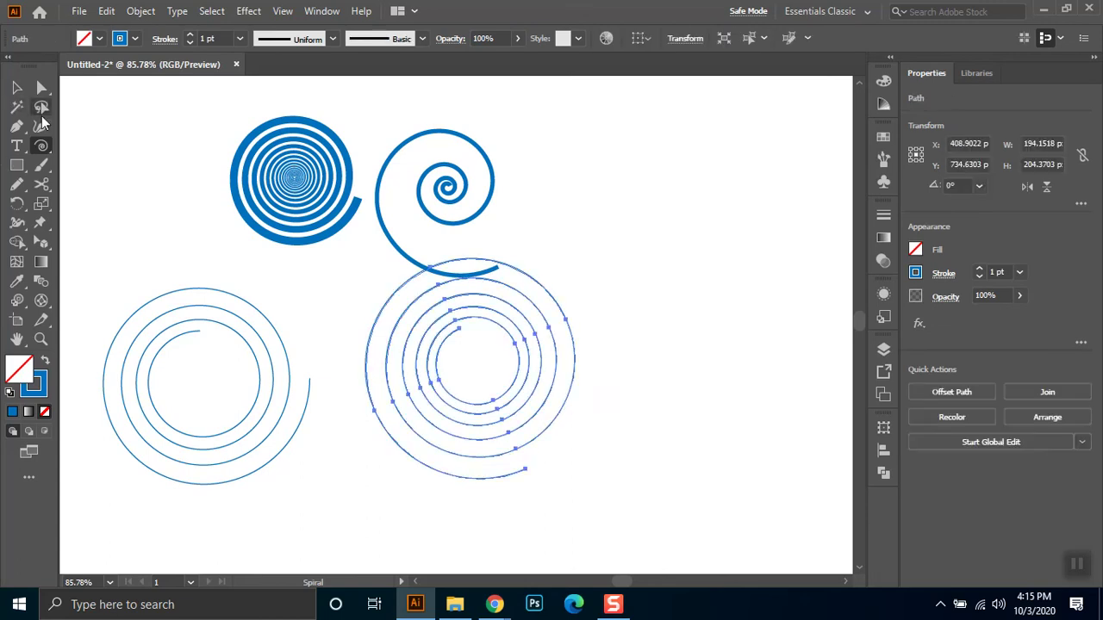
# Rotate the newly drawn spiral to 270° and shift it about 35 px right and 26 px down
pyautogui.click(16, 87)
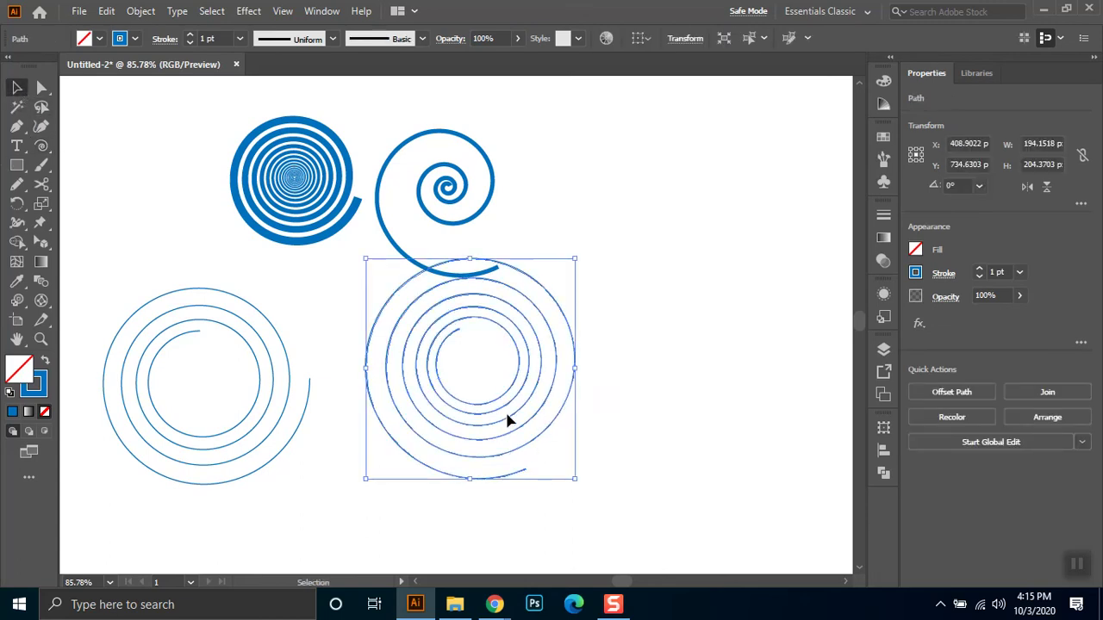
pyautogui.moveTo(582, 250); pyautogui.dragTo(569, 438)
pyautogui.moveTo(518, 397); pyautogui.dragTo(545, 417)
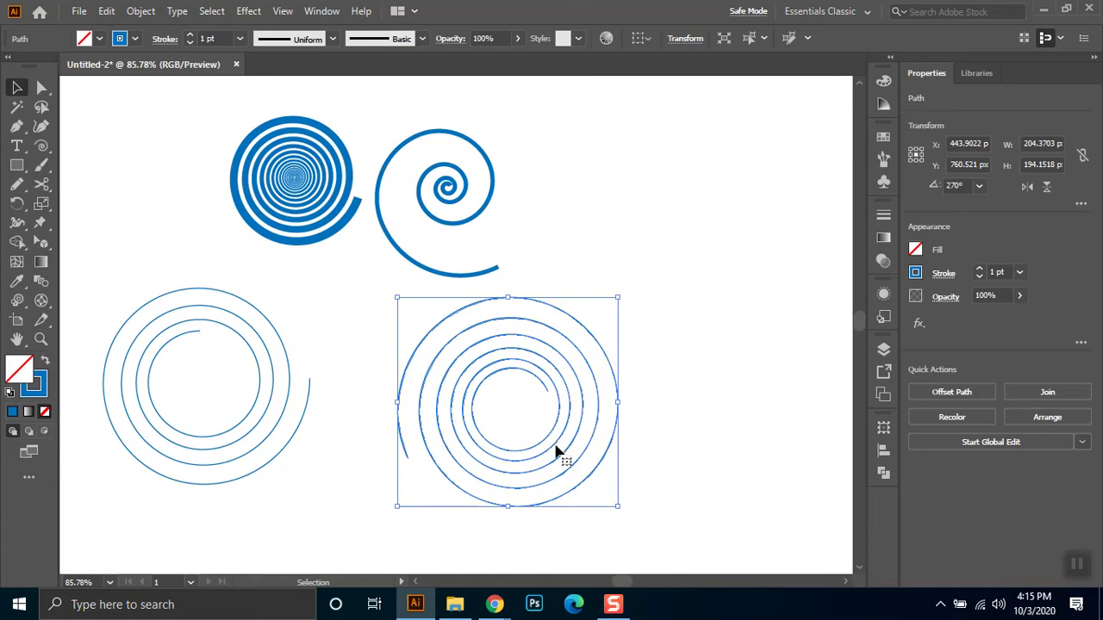
# Duplicate the rotated spiral with a 19 px offset to the right, select both copies and undo the duplication
pyautogui.moveTo(552, 439); pyautogui.dragTo(571, 440)
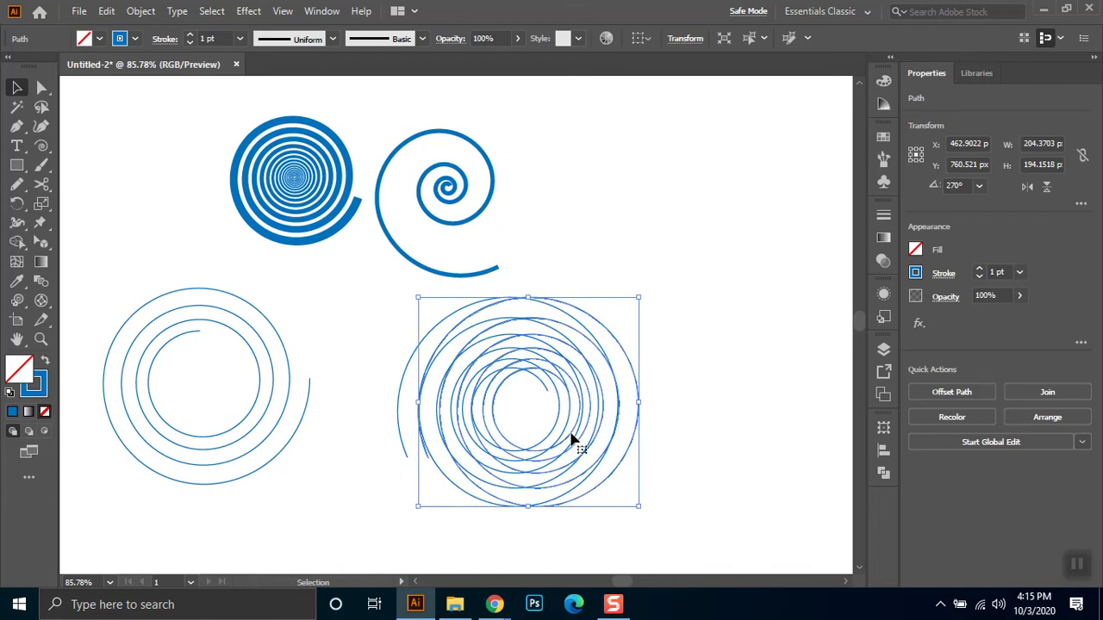
pyautogui.moveTo(707, 358); pyautogui.dragTo(377, 454)
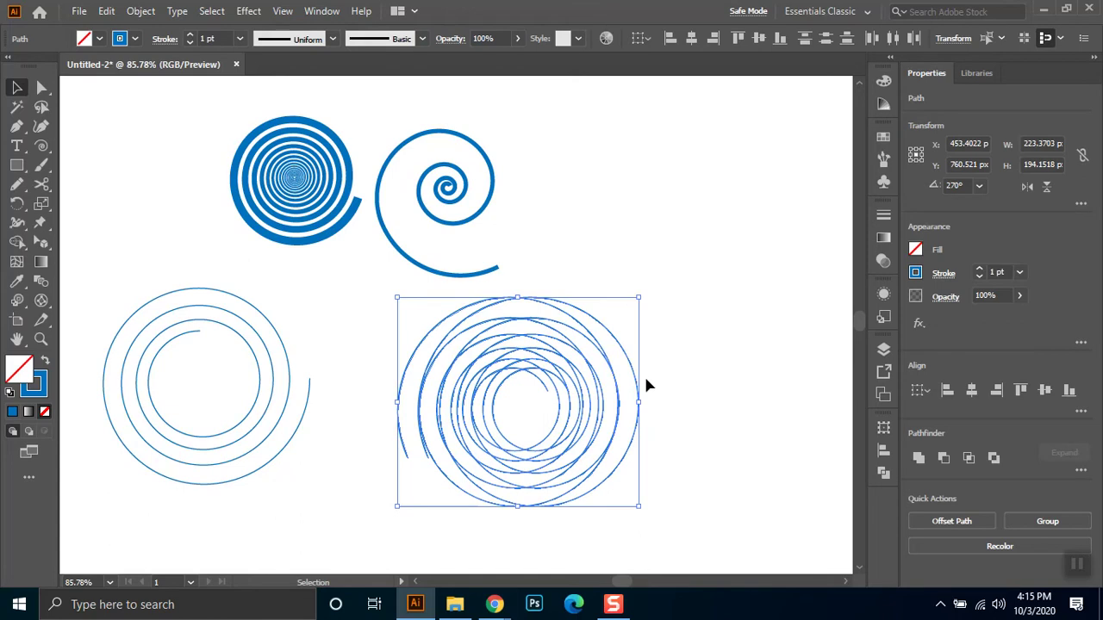
pyautogui.hotkey('ctrl', 'z')
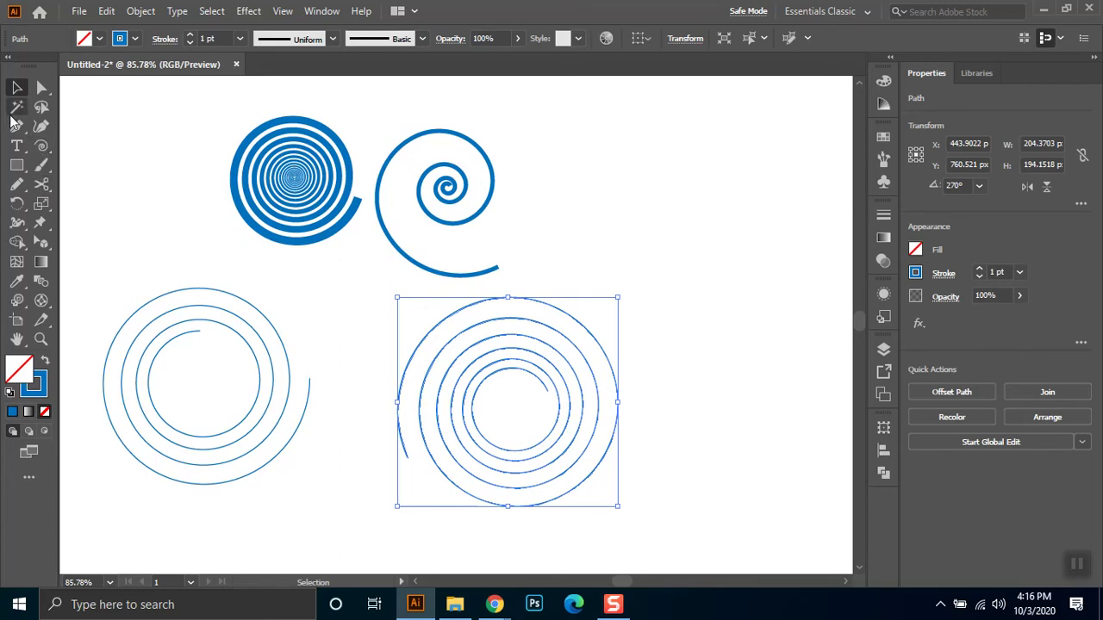
# Draw a 302 px horizontal line across the rotated spiral and align the vertical centres of the line and spiral
pyautogui.click(40, 147)
pyautogui.moveTo(40, 147); pyautogui.dragTo(95, 147)
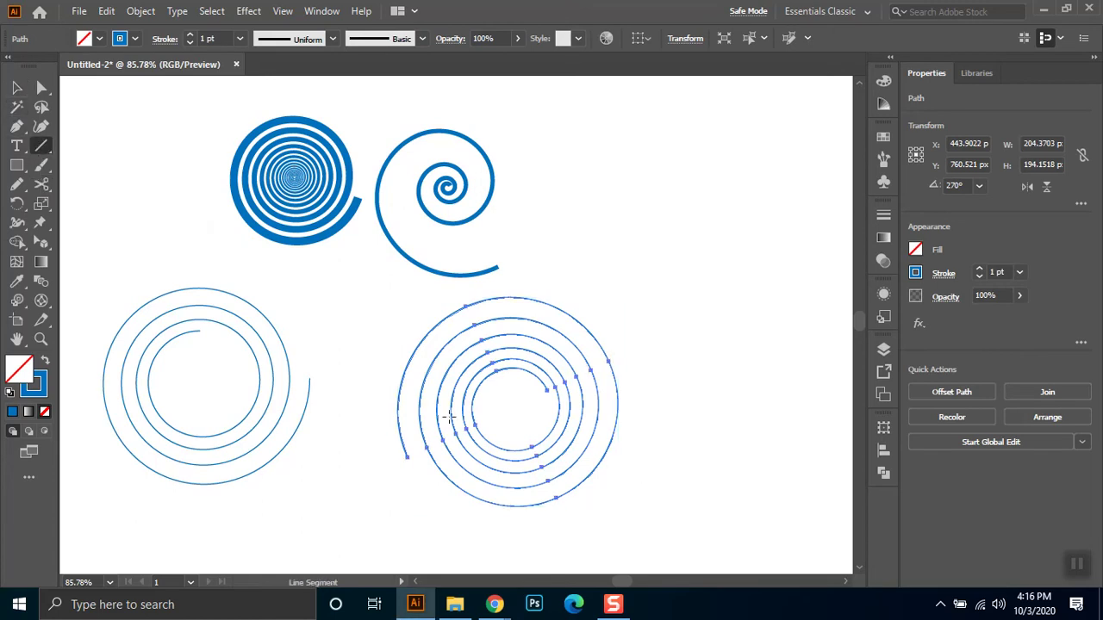
pyautogui.moveTo(345, 399); pyautogui.dragTo(670, 415)
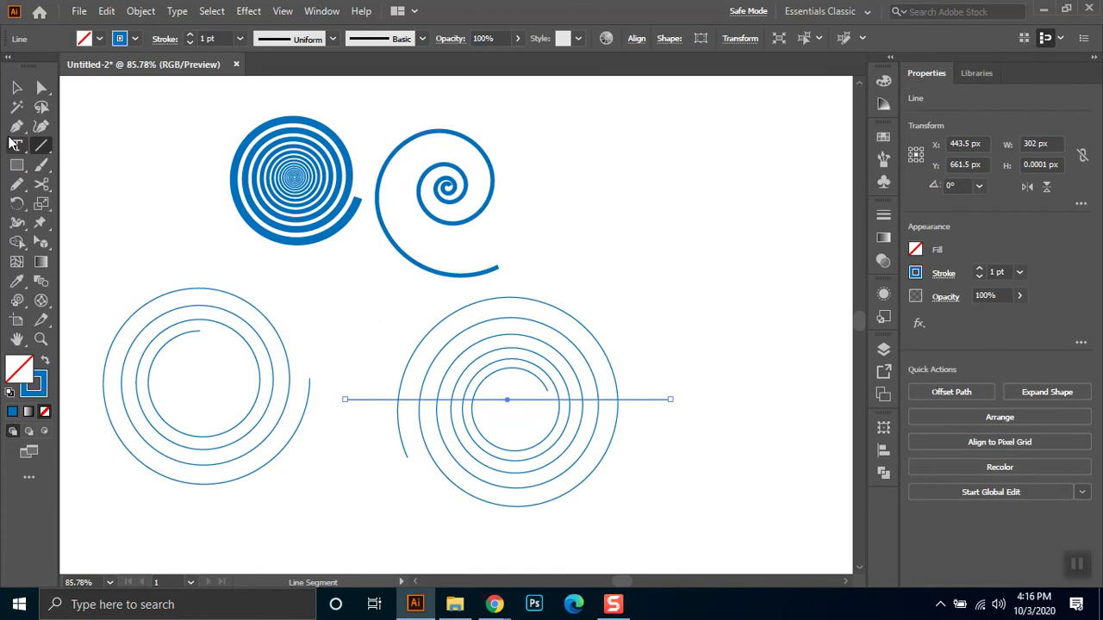
pyautogui.click(19, 89)
pyautogui.moveTo(704, 332); pyautogui.dragTo(517, 483)
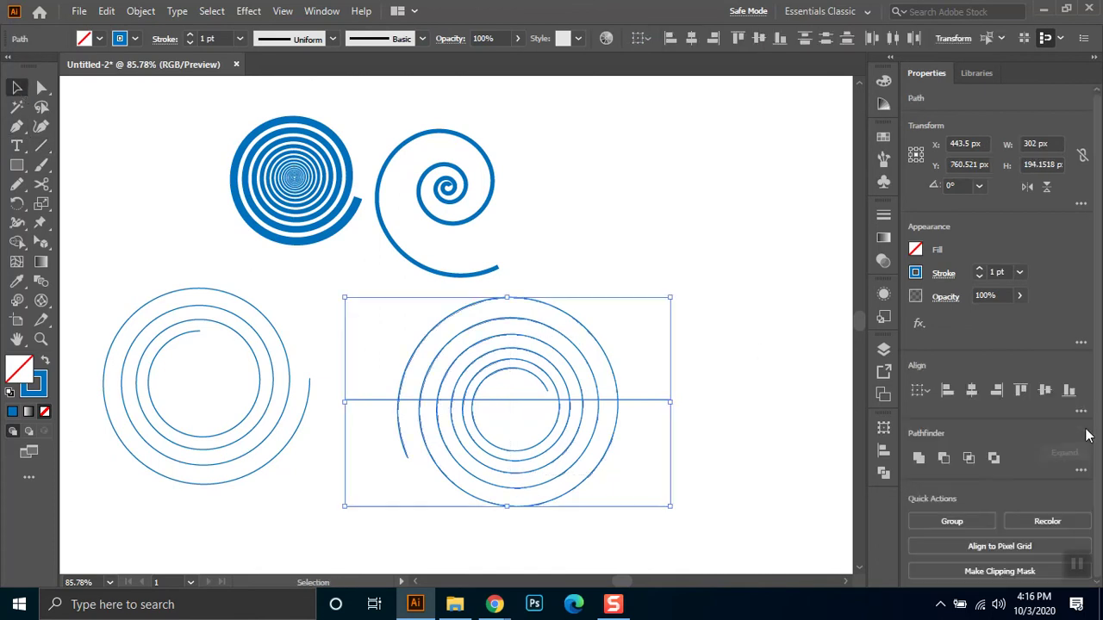
pyautogui.click(1046, 391)
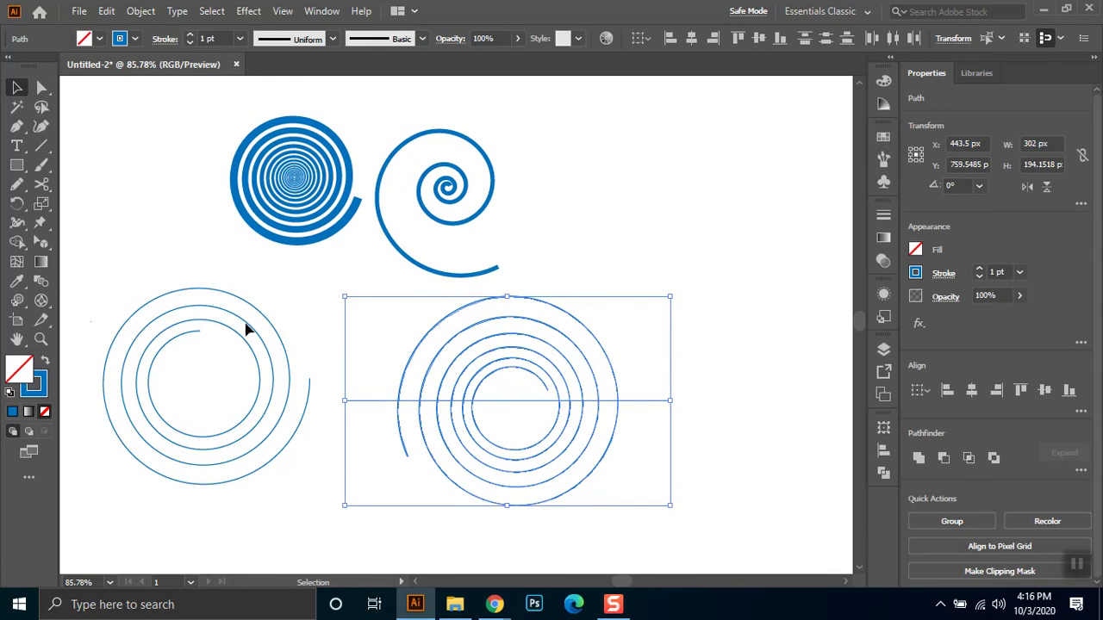
# Remove the spiral's outer tail below the line and segments of the crossing line with the Shape Builder tool
pyautogui.click(18, 244)
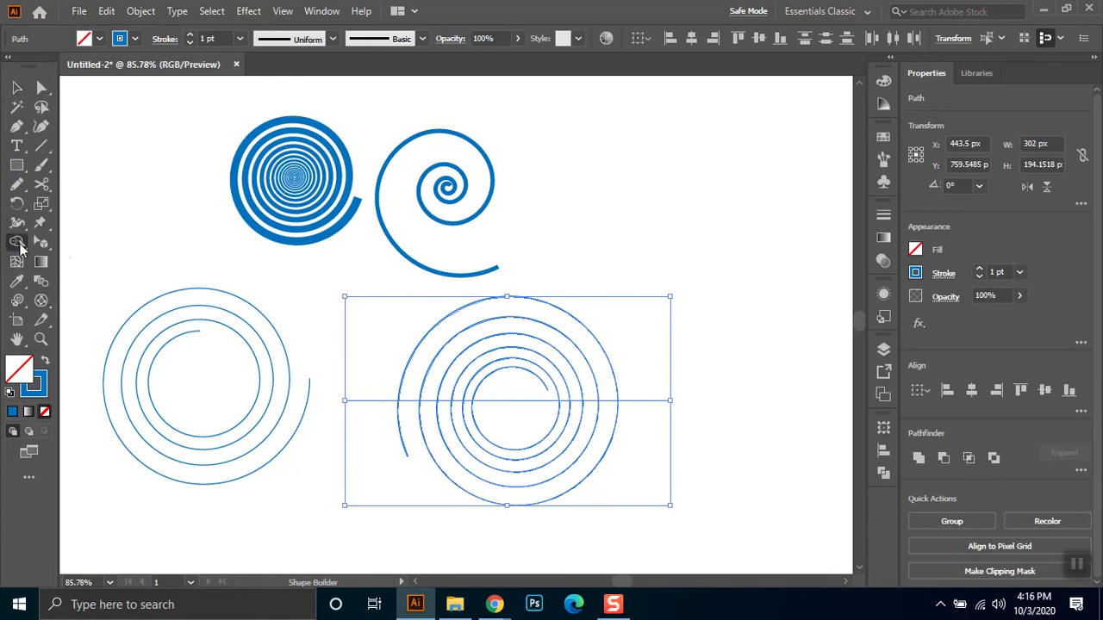
pyautogui.moveTo(386, 385)
pyautogui.mouseDown()
pyautogui.moveTo(648, 392)
pyautogui.moveTo(634, 417)
pyautogui.mouseUp()
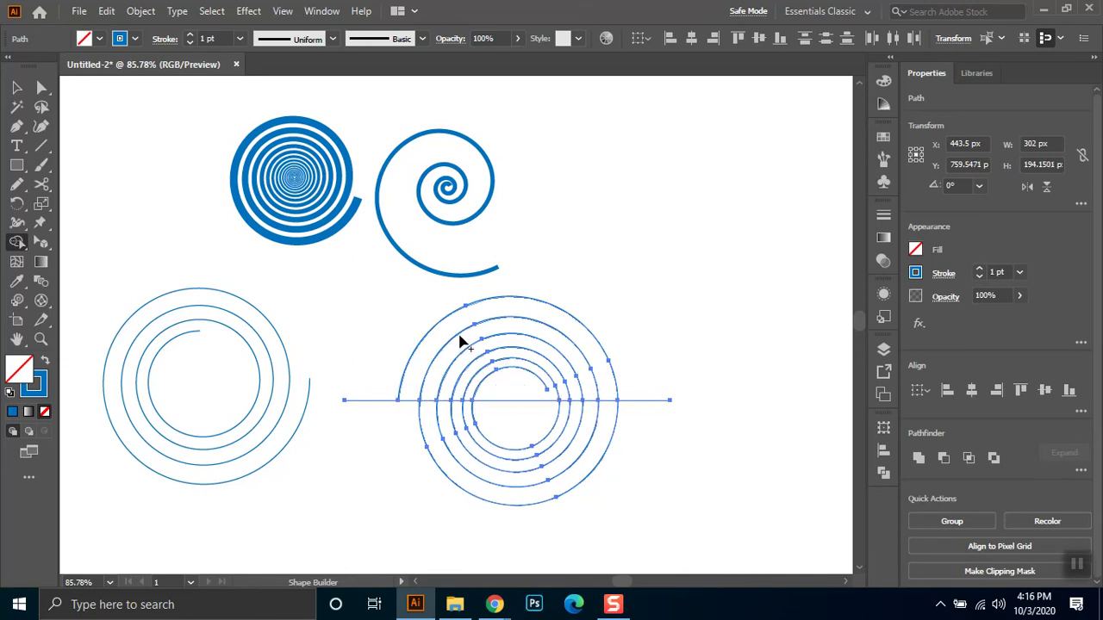
pyautogui.moveTo(457, 345); pyautogui.dragTo(463, 366)
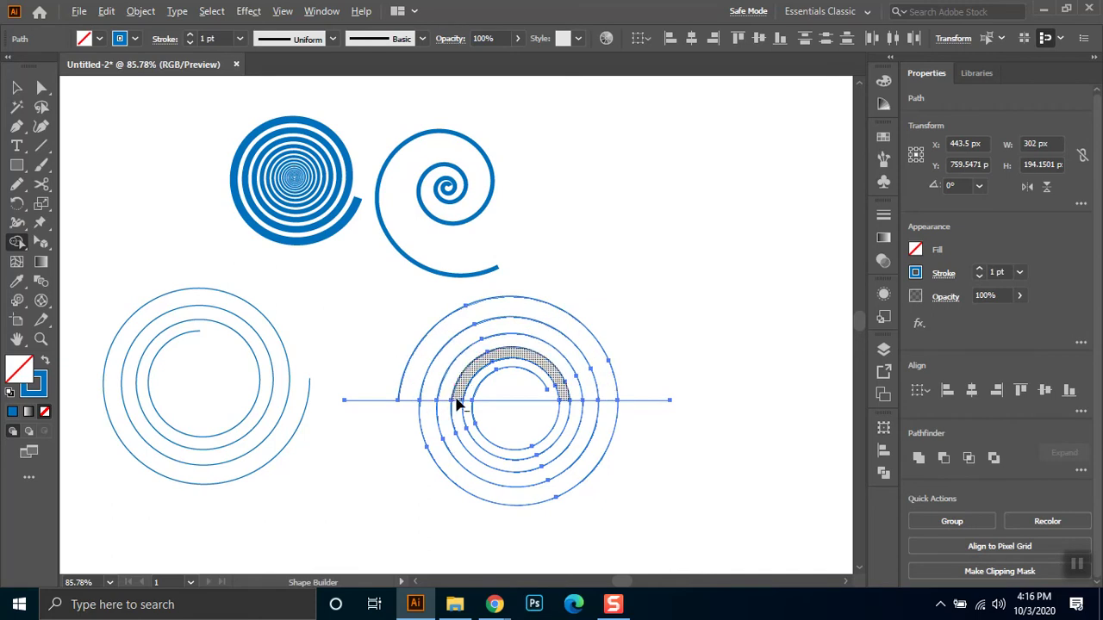
pyautogui.keyDown('alt'); pyautogui.click(388, 401); pyautogui.keyUp('alt')
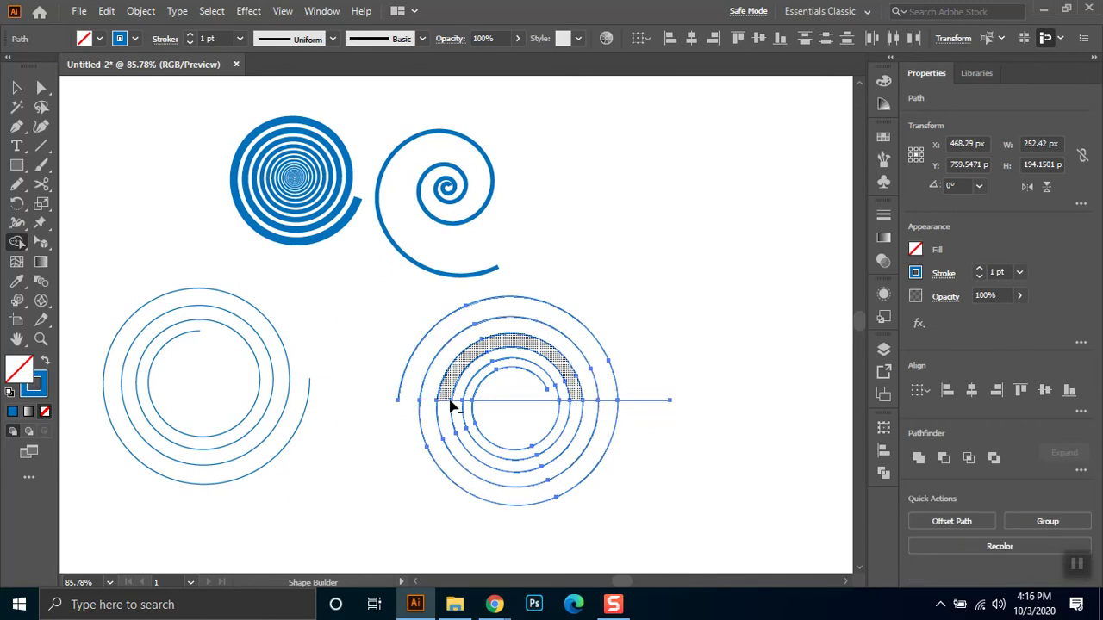
pyautogui.keyDown('alt'); pyautogui.click(564, 400); pyautogui.keyUp('alt')
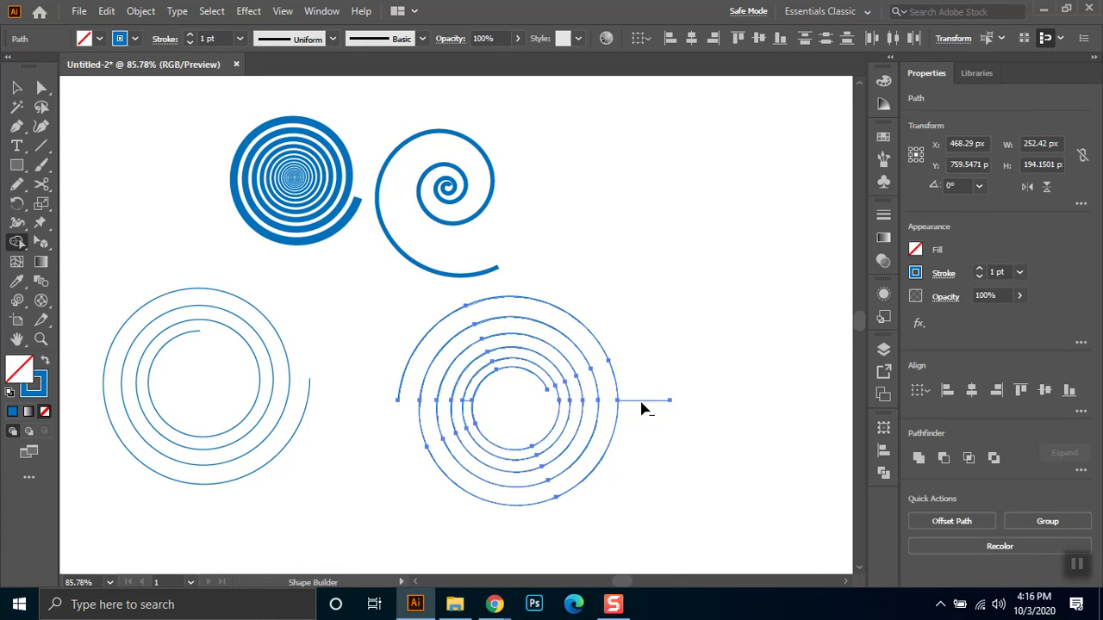
pyautogui.keyDown('alt'); pyautogui.click(642, 407); pyautogui.keyUp('alt')
# Select the trimmed spiral to inspect its edge up close, and undo the Shape Builder removals
pyautogui.click(17, 87)
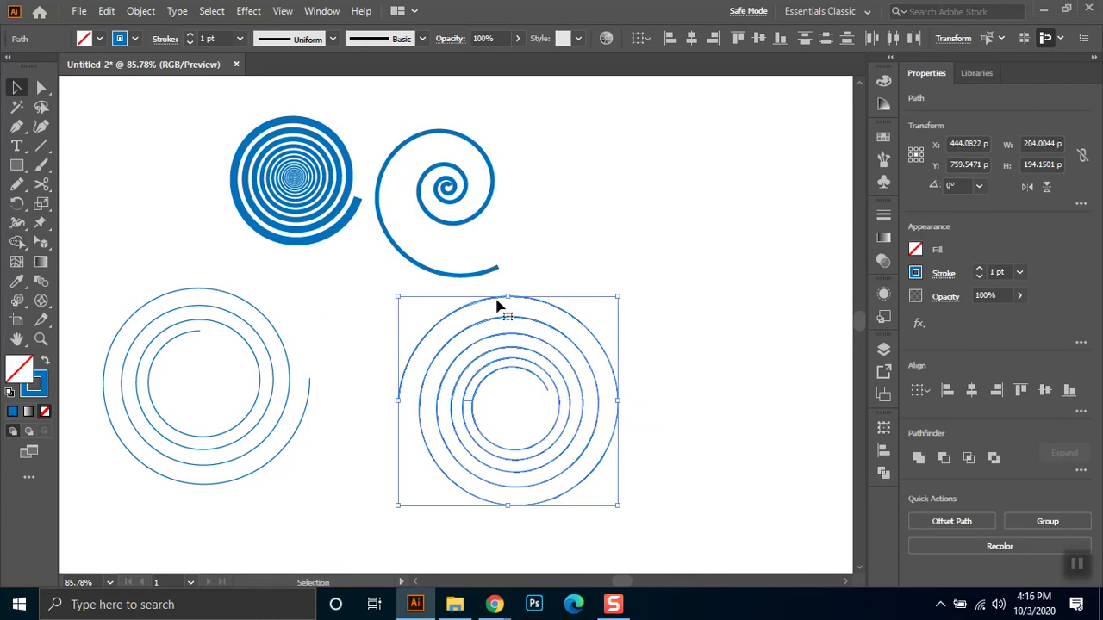
pyautogui.rightClick(470, 362)
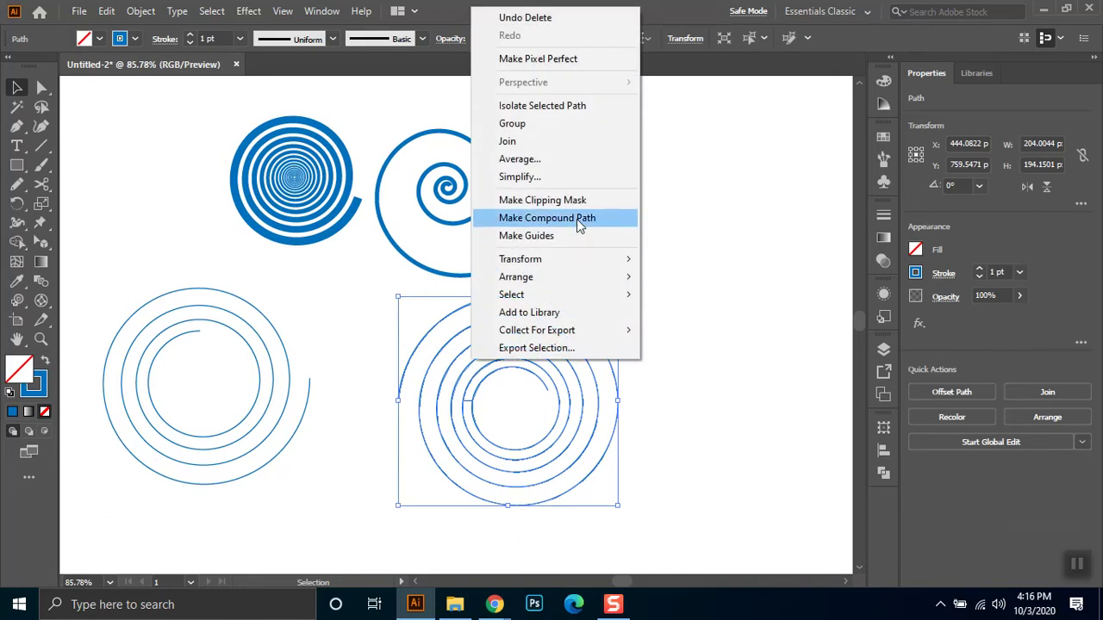
pyautogui.click(748, 322)
pyautogui.click(618, 390)
pyautogui.scroll(4, 617, 412)
pyautogui.press('a')
pyautogui.hotkey('ctrl', 'z')
pyautogui.hotkey('ctrl', 'z')
pyautogui.hotkey('ctrl', 'z')
pyautogui.hotkey('ctrl', 'z')
pyautogui.hotkey('ctrl', 'z')
pyautogui.hotkey('ctrl', 'z')
pyautogui.hotkey('ctrl', 'z')
pyautogui.hotkey('ctrl', 'z')
pyautogui.hotkey('ctrl', 'z')
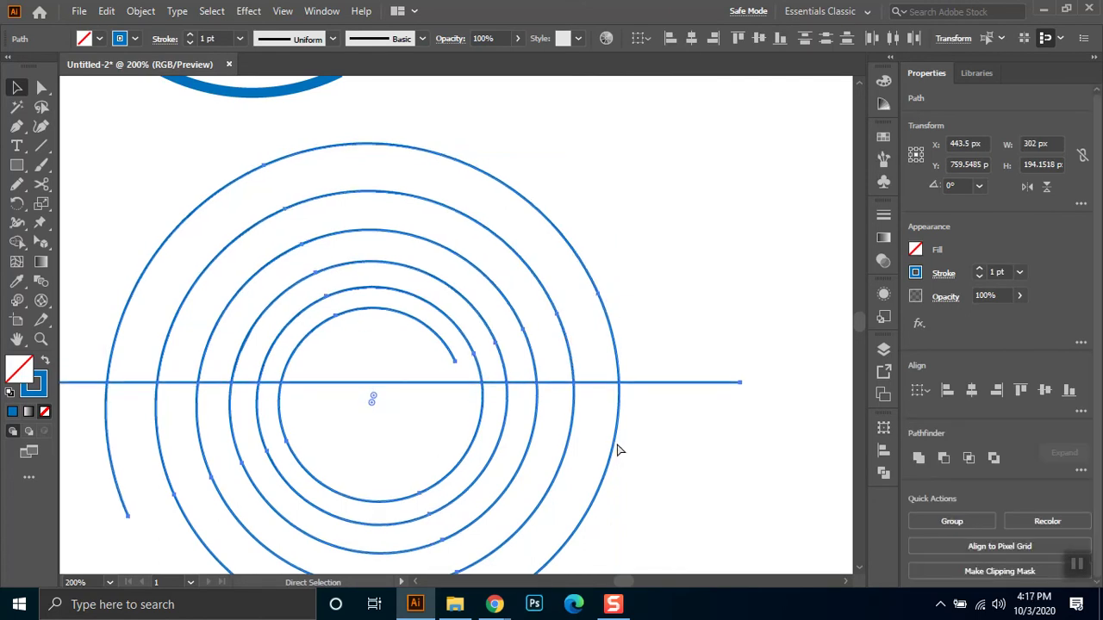
# Align the vertical centres of the selected spiral and crossing line again
pyautogui.press('v')
pyautogui.scroll(-2, 637, 430)
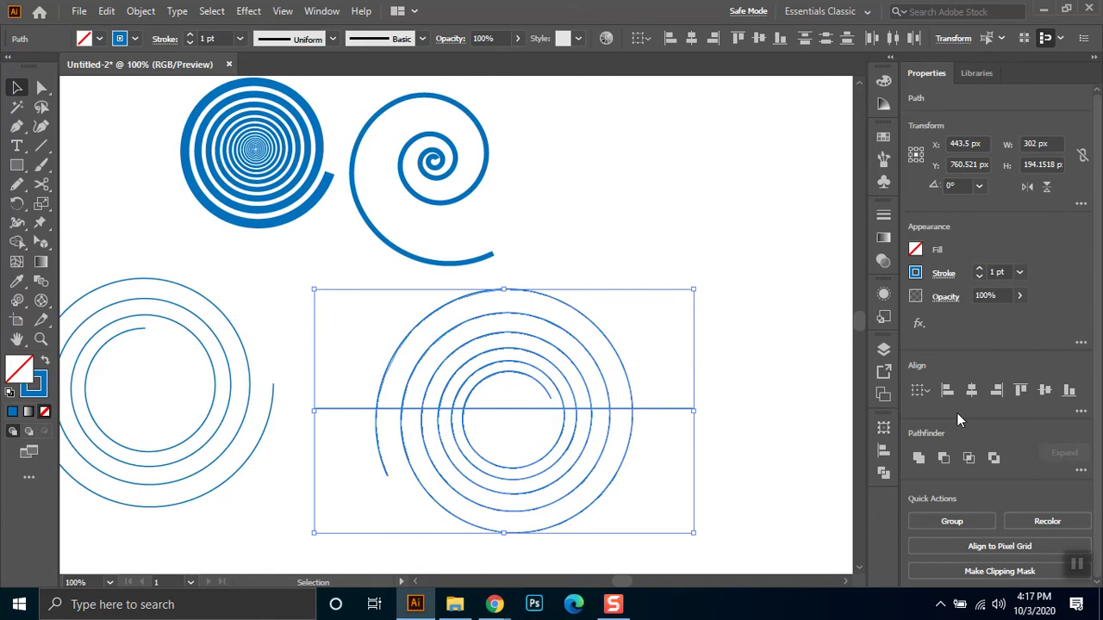
pyautogui.click(1040, 394)
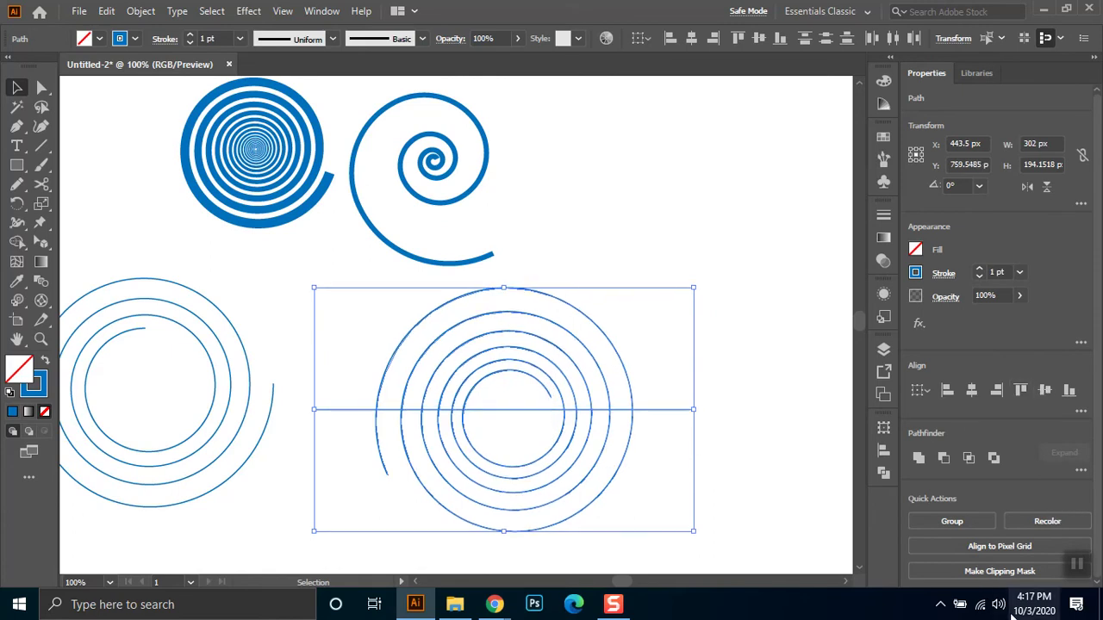
# Try to split the spiral and line with the Pathfinder Divide operation, and undo it
pyautogui.click(1081, 471)
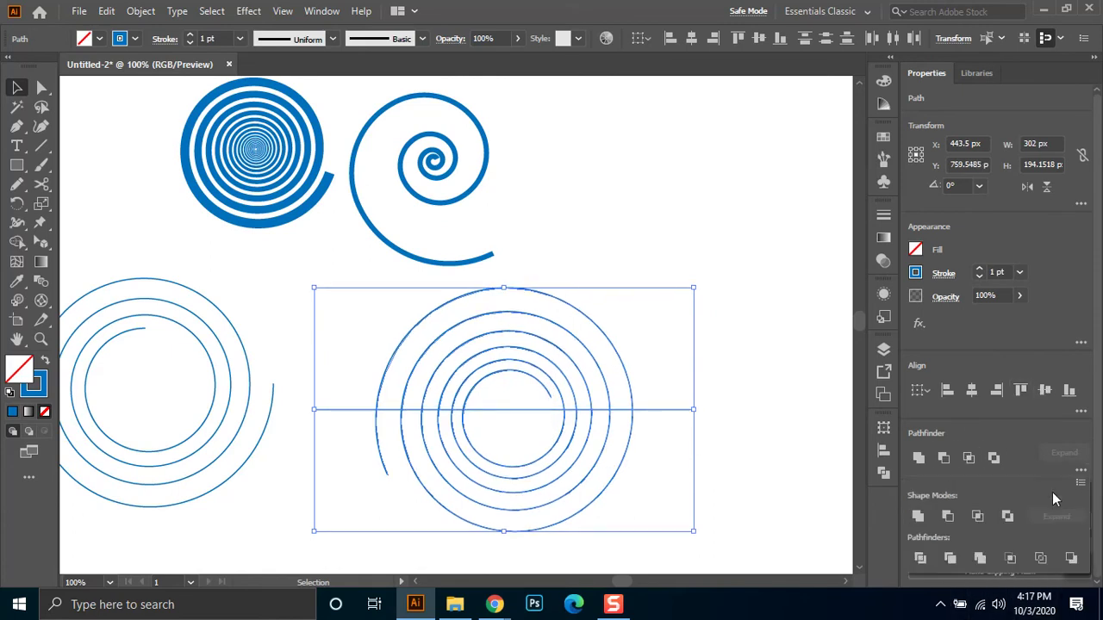
pyautogui.click(920, 561)
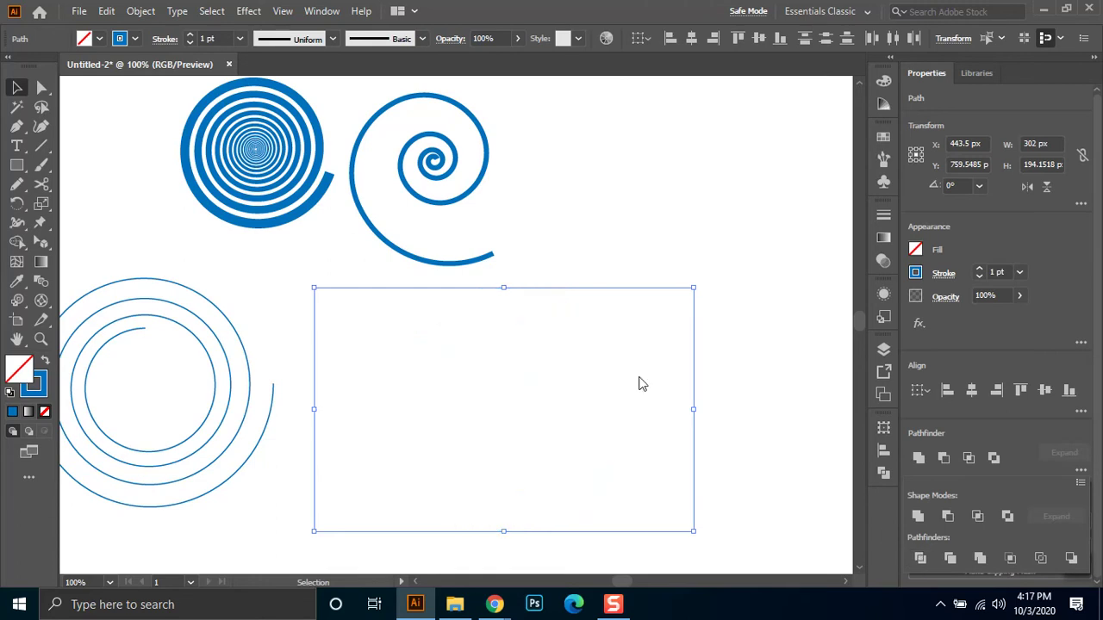
pyautogui.click(713, 365)
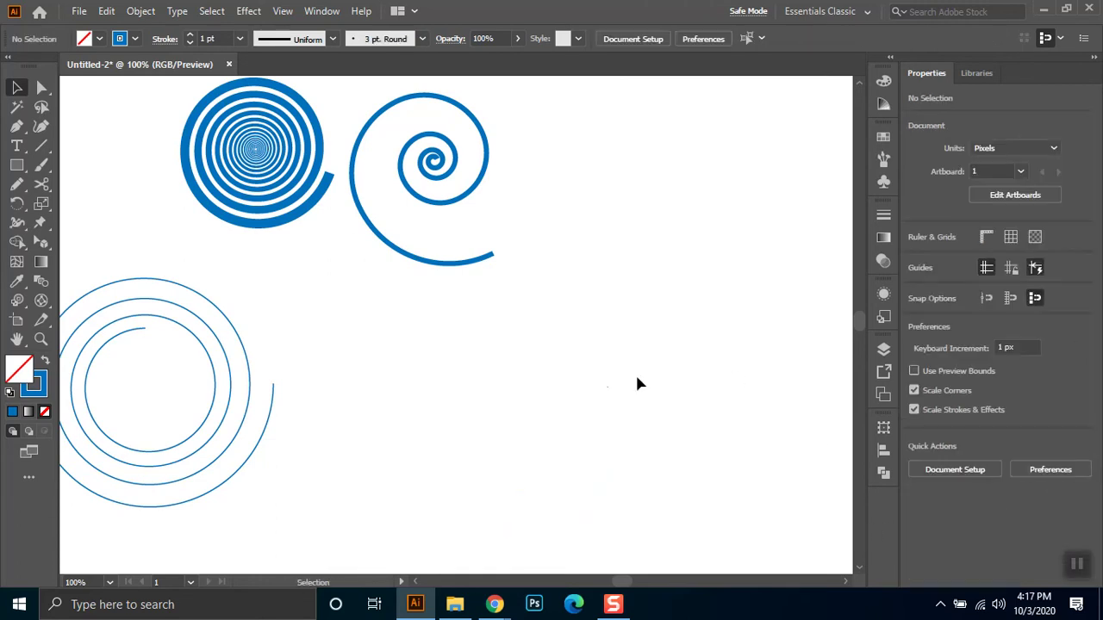
pyautogui.hotkey('ctrl', 'z')
# Merge the outermost band above the crossing line of the selected spiral and line with the Shape Builder tool
pyautogui.scroll(2, 643, 430)
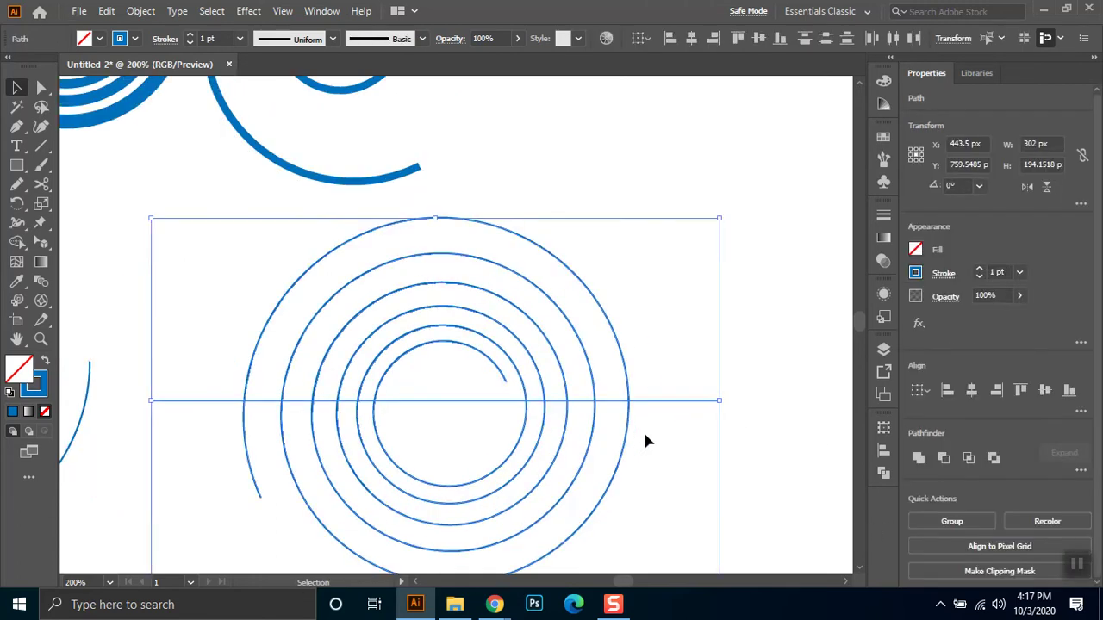
pyautogui.moveTo(106, 241); pyautogui.dragTo(681, 510)
pyautogui.click(46, 187)
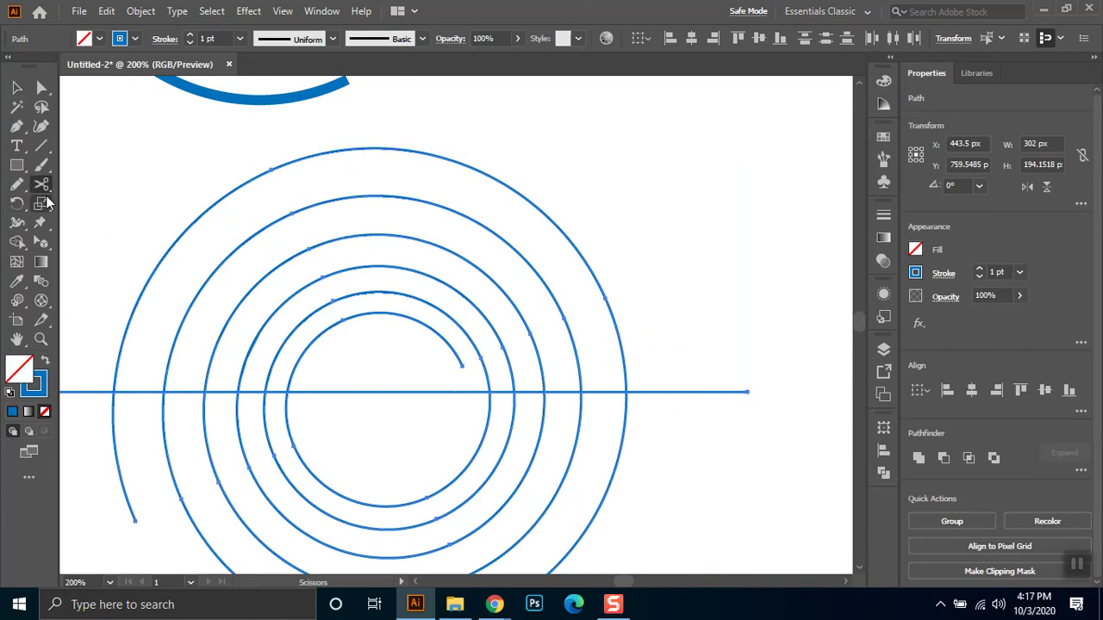
pyautogui.click(16, 243)
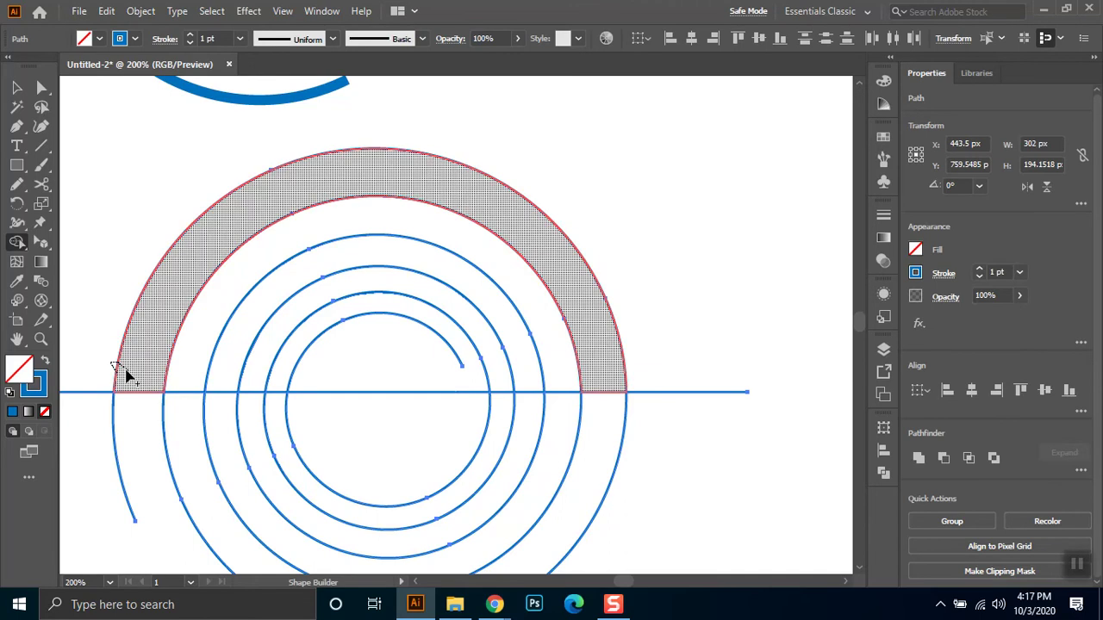
pyautogui.click(122, 379)
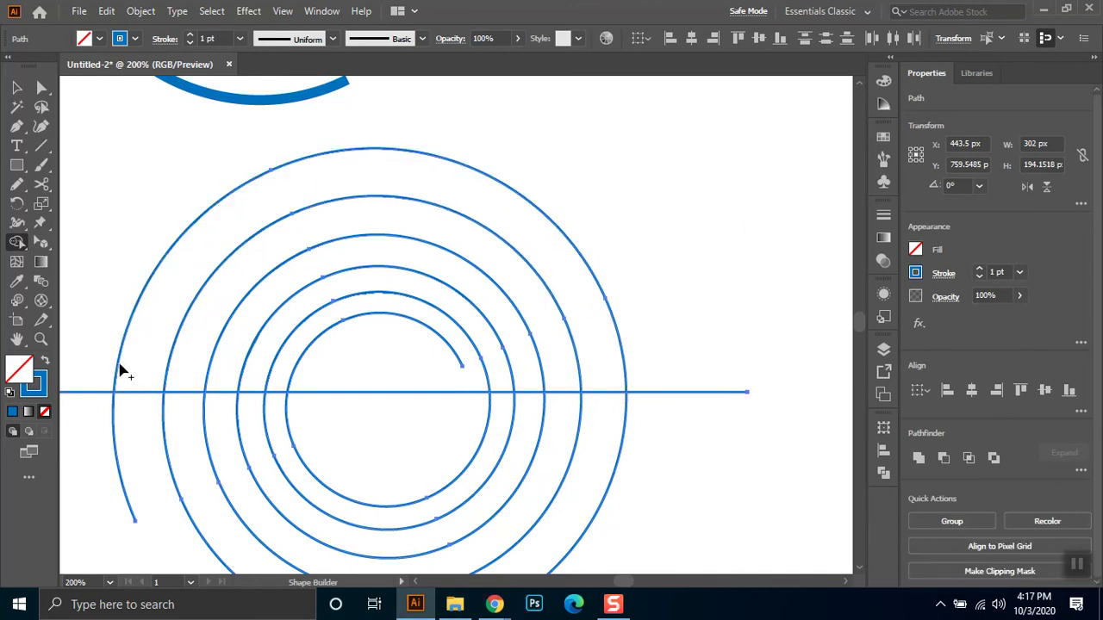
pyautogui.moveTo(136, 395); pyautogui.dragTo(136, 395)
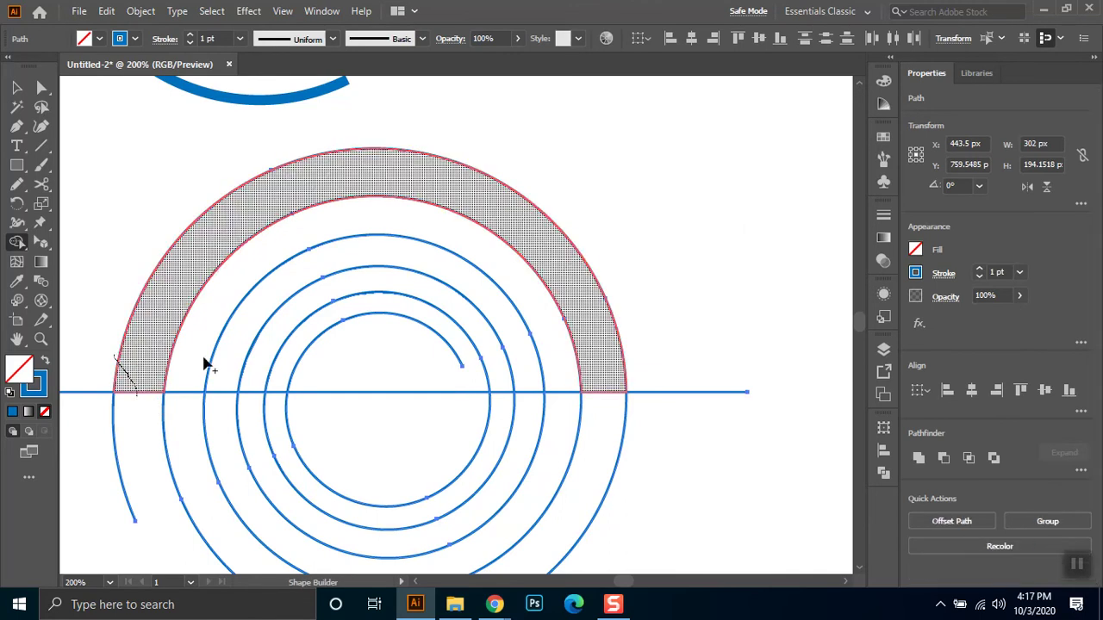
pyautogui.click(192, 347)
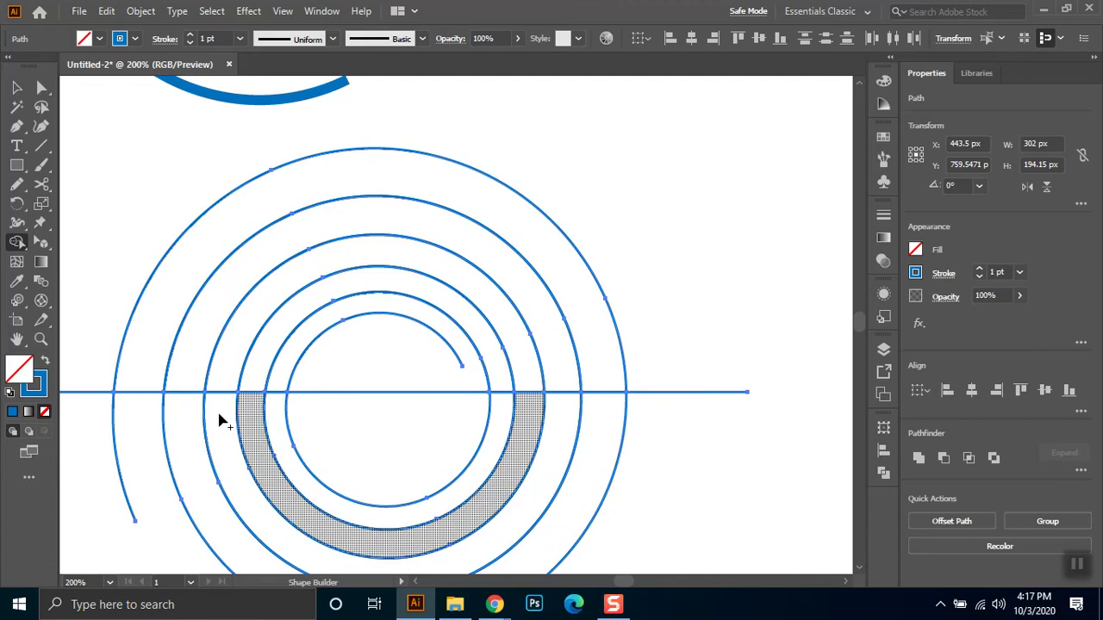
# Remove the spiral's outer tail below the line and the crossing line's left segments with the Shape Builder tool
pyautogui.keyDown('alt'); pyautogui.click(112, 420); pyautogui.keyUp('alt')
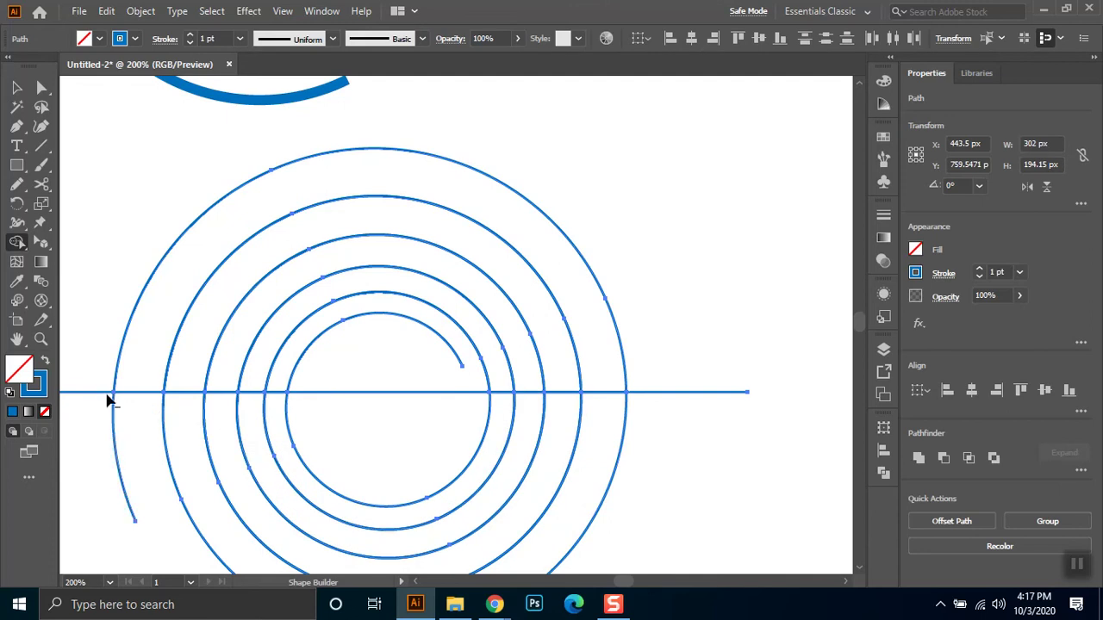
pyautogui.keyDown('alt'); pyautogui.click(104, 394); pyautogui.keyUp('alt')
pyautogui.keyDown('alt'); pyautogui.click(138, 391); pyautogui.keyUp('alt')
pyautogui.hotkey('ctrl', 'z')
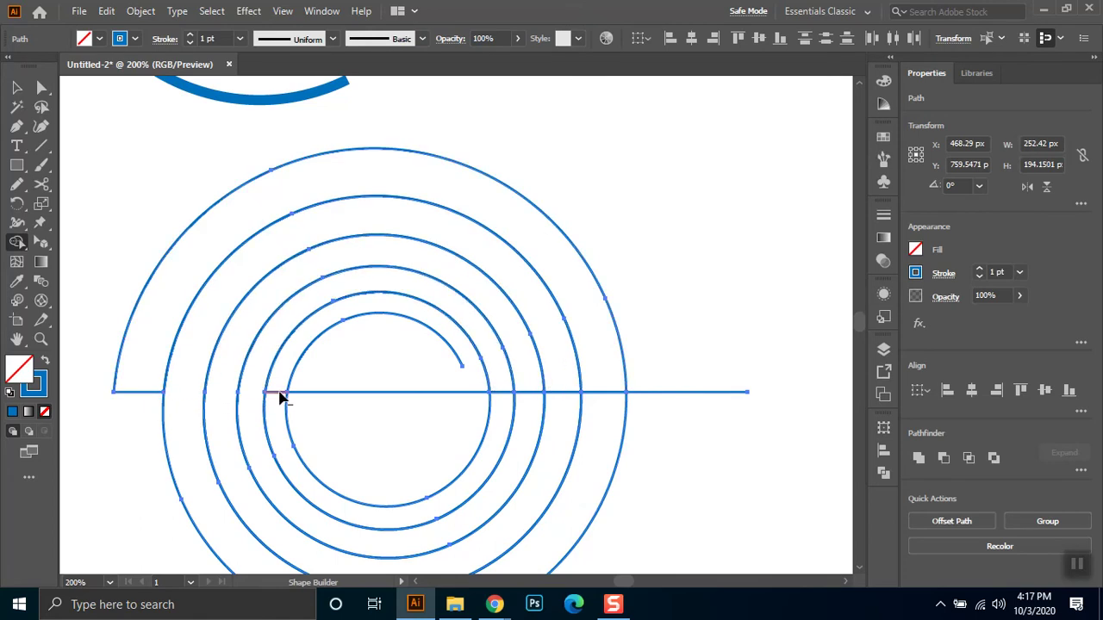
pyautogui.keyDown('alt'); pyautogui.click(338, 394); pyautogui.keyUp('alt')
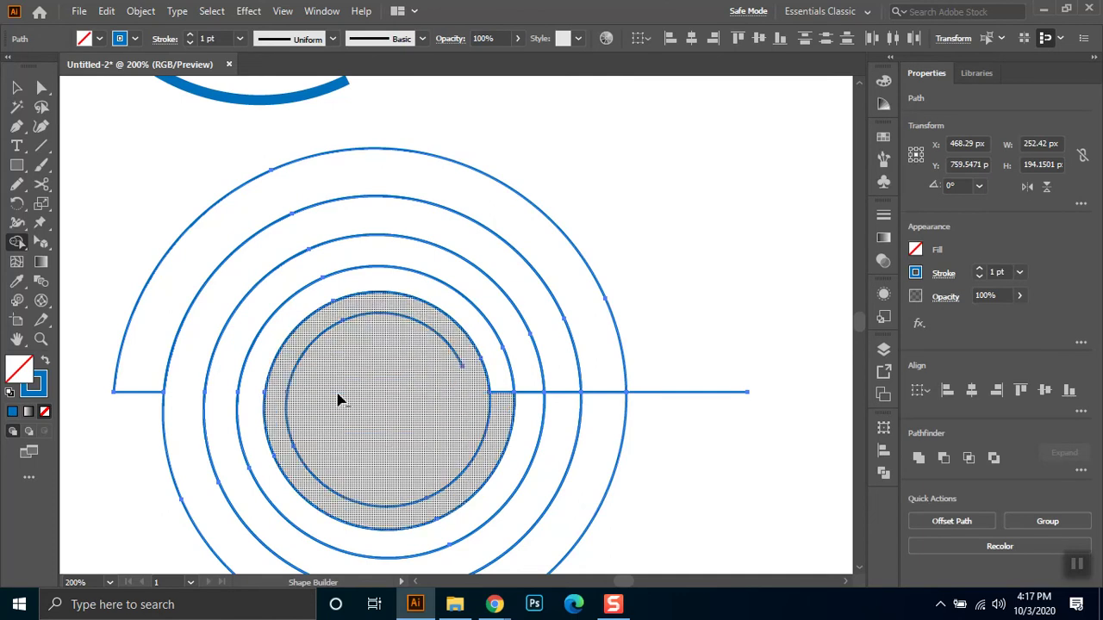
pyautogui.hotkey('ctrl', 'z')
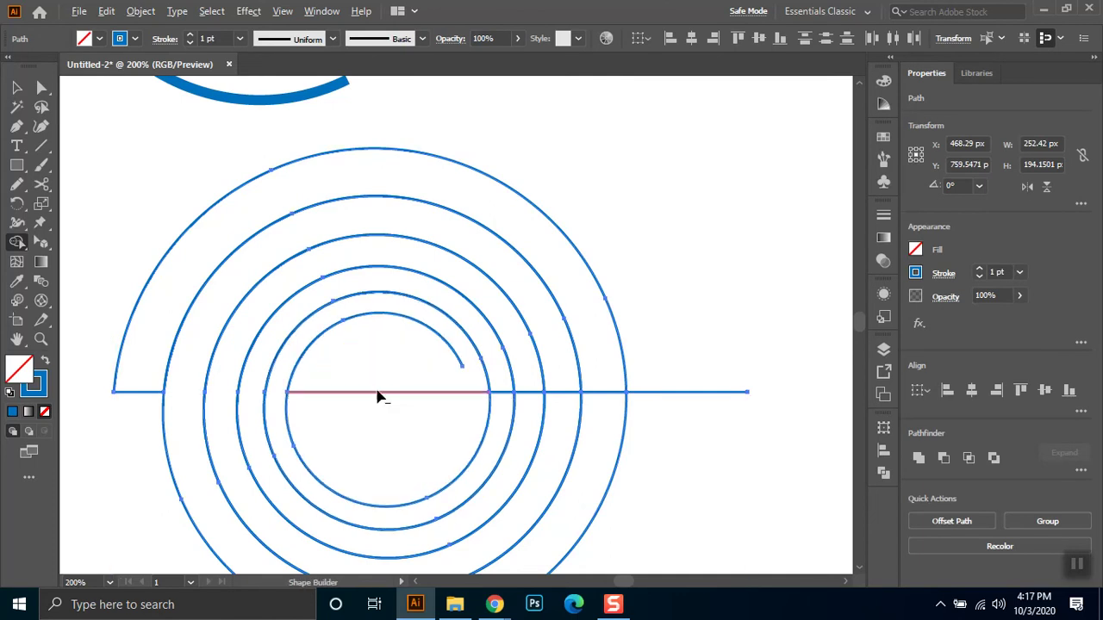
# Remove the crossing line's middle and right segments and the spiral's outermost upper arc with the Shape Builder tool
pyautogui.keyDown('alt'); pyautogui.click(387, 395); pyautogui.keyUp('alt')
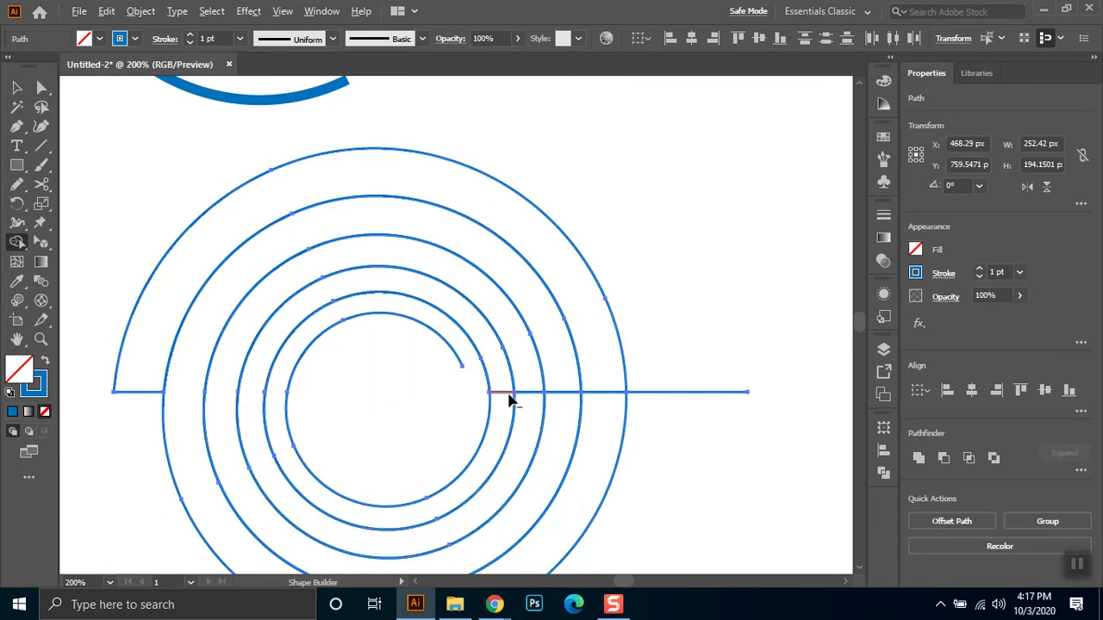
pyautogui.keyDown('alt'); pyautogui.click(503, 394); pyautogui.keyUp('alt')
pyautogui.keyDown('alt'); pyautogui.click(533, 394); pyautogui.keyUp('alt')
pyautogui.keyDown('alt'); pyautogui.click(595, 396); pyautogui.keyUp('alt')
pyautogui.keyDown('alt'); pyautogui.click(603, 397); pyautogui.keyUp('alt')
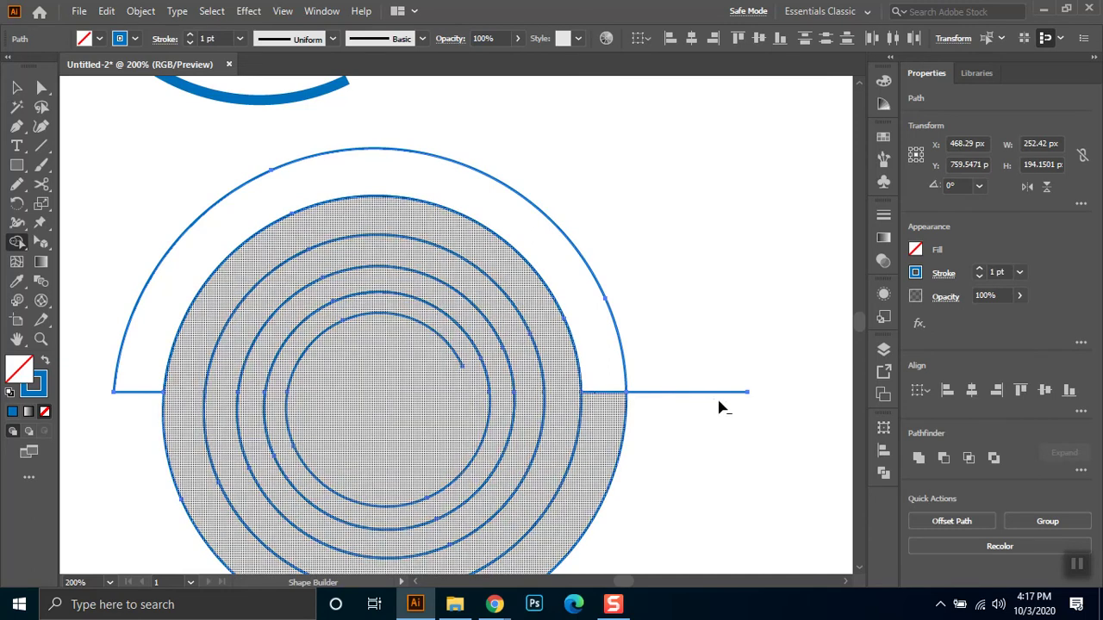
pyautogui.keyDown('alt'); pyautogui.click(675, 399); pyautogui.keyUp('alt')
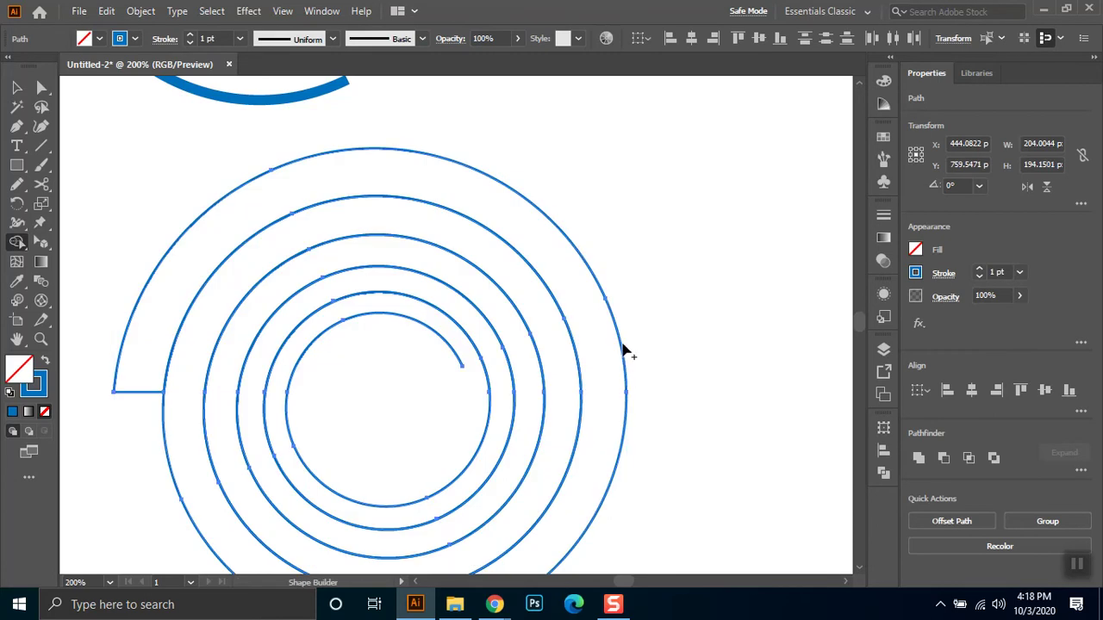
pyautogui.keyDown('alt'); pyautogui.click(617, 452); pyautogui.keyUp('alt')
pyautogui.scroll(-2, 563, 446)
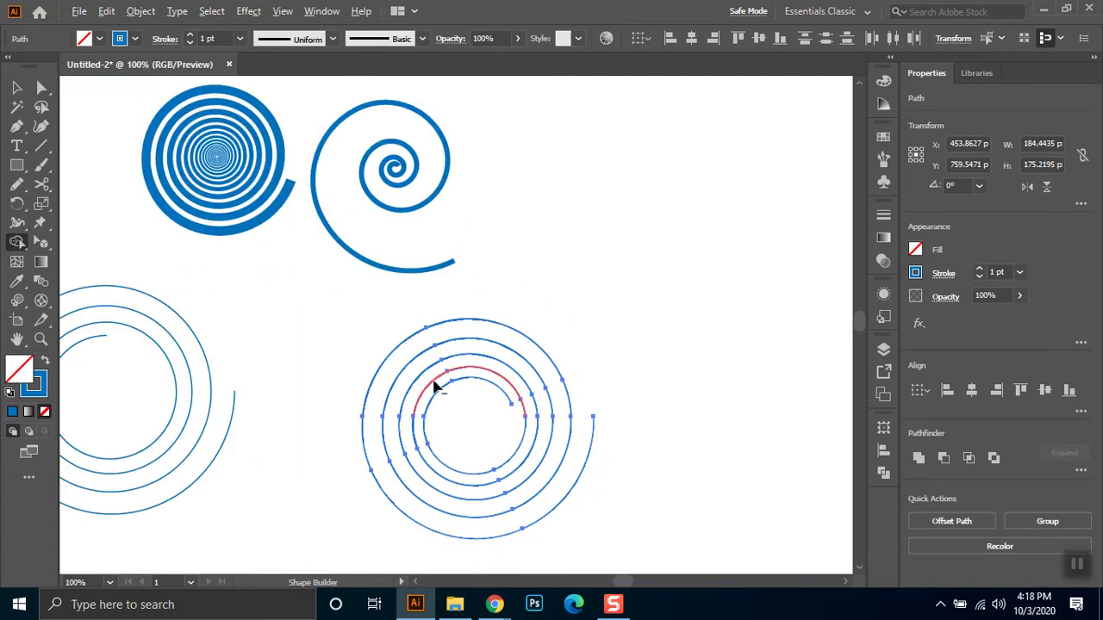
# Select the upper half of the divided spiral and nudge it right to X 459.035 px, then deselect it
pyautogui.click(17, 87)
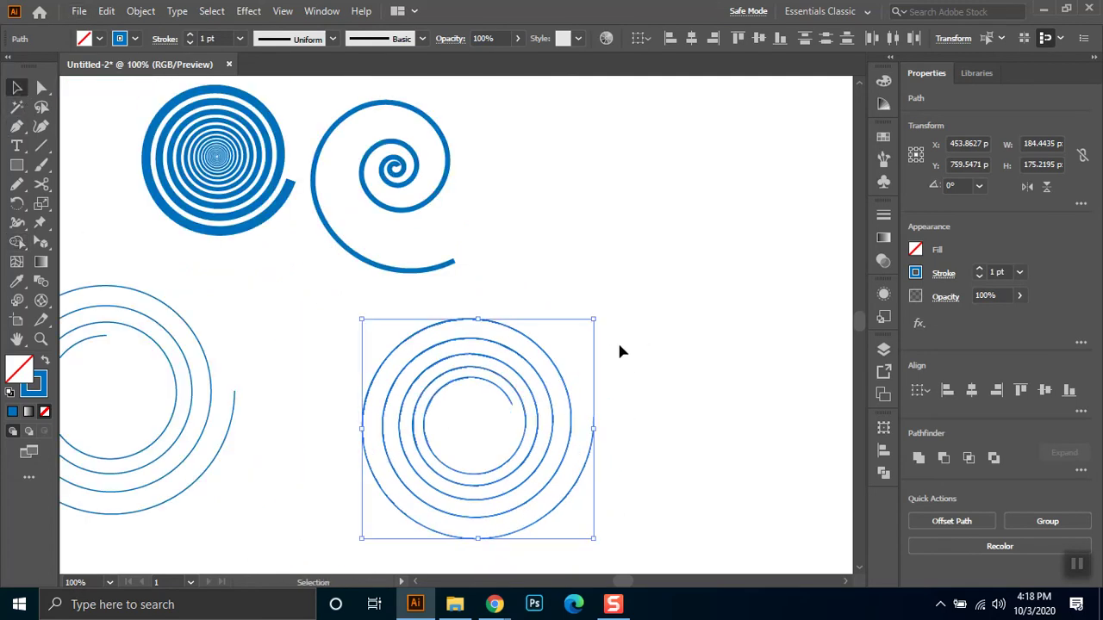
pyautogui.click(595, 371)
pyautogui.click(569, 390)
pyautogui.rightClick(562, 388)
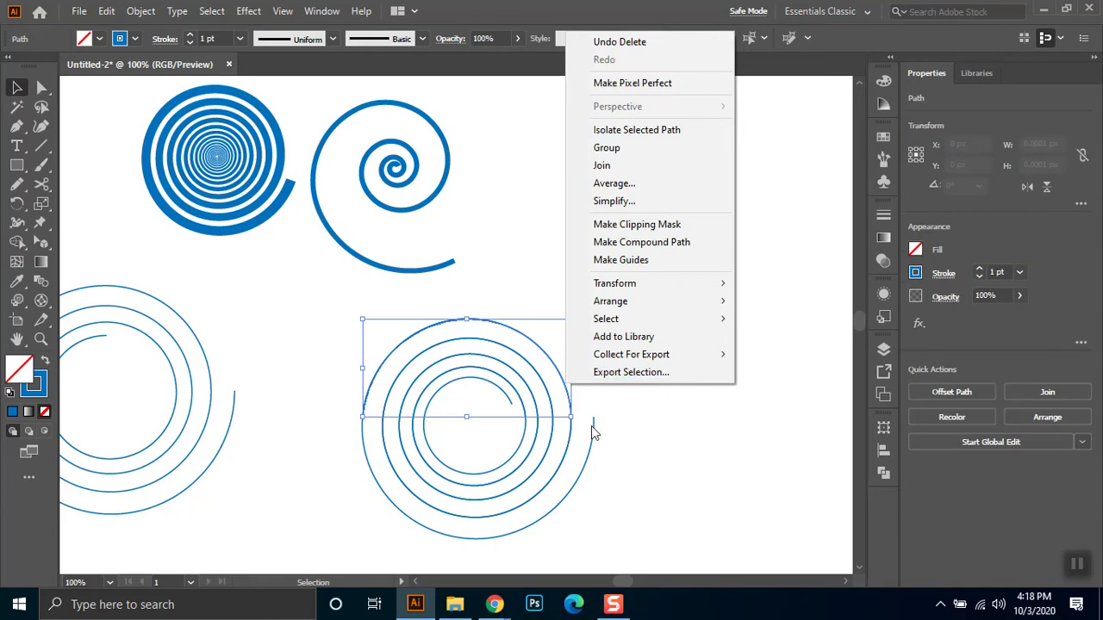
pyautogui.click(613, 362)
pyautogui.moveTo(614, 347); pyautogui.dragTo(362, 384)
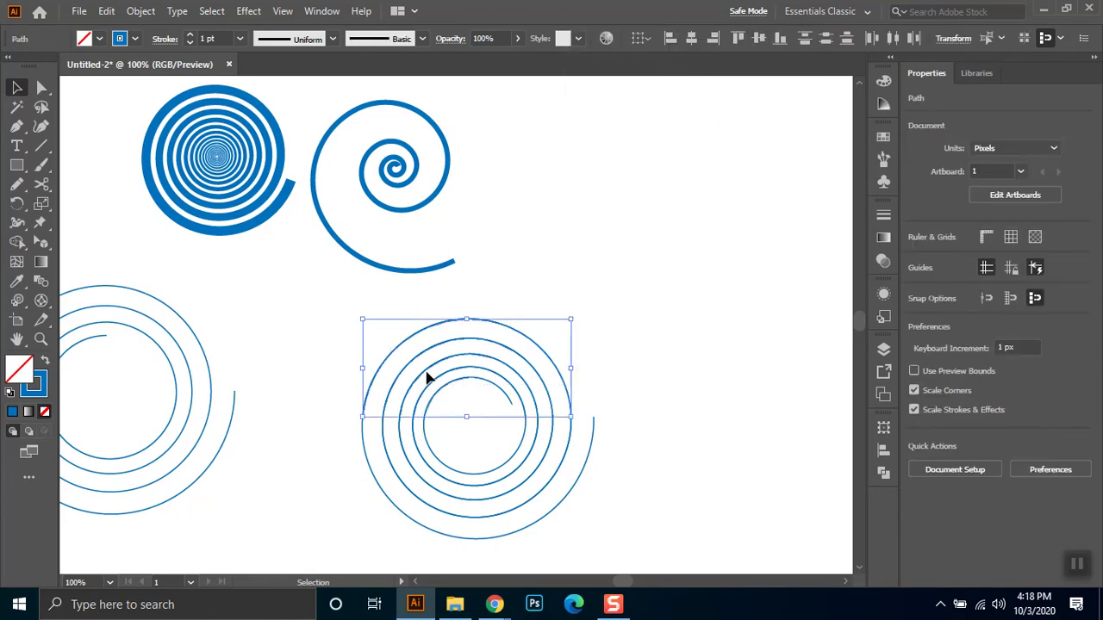
pyautogui.hotkey('shift', 'Right')
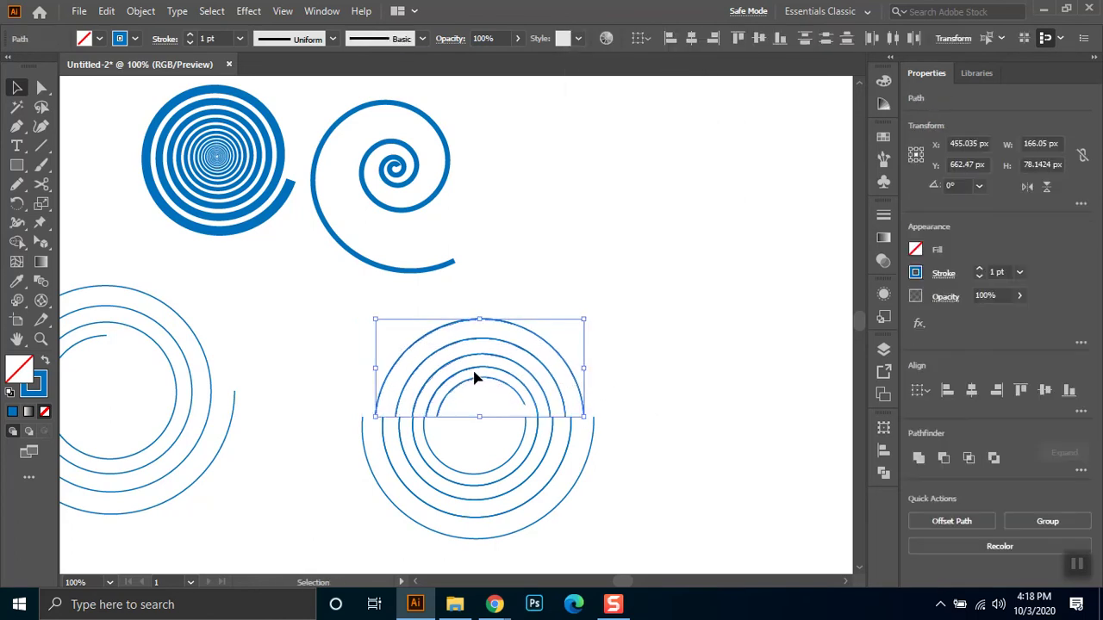
pyautogui.press('Right')
pyautogui.press('Right')
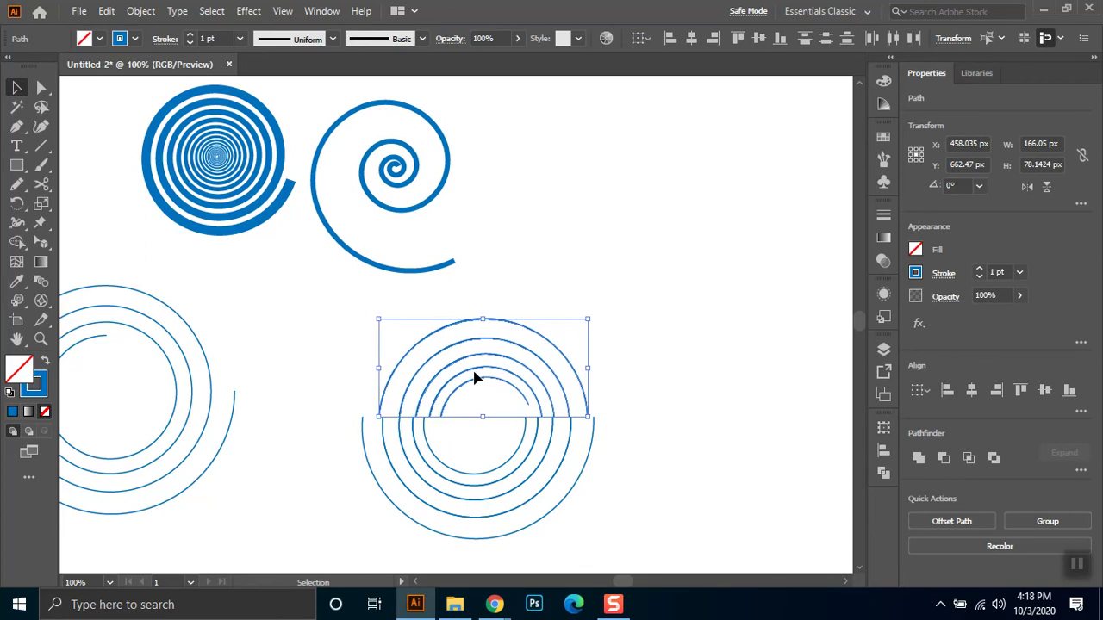
pyautogui.press('Left')
pyautogui.press('Left')
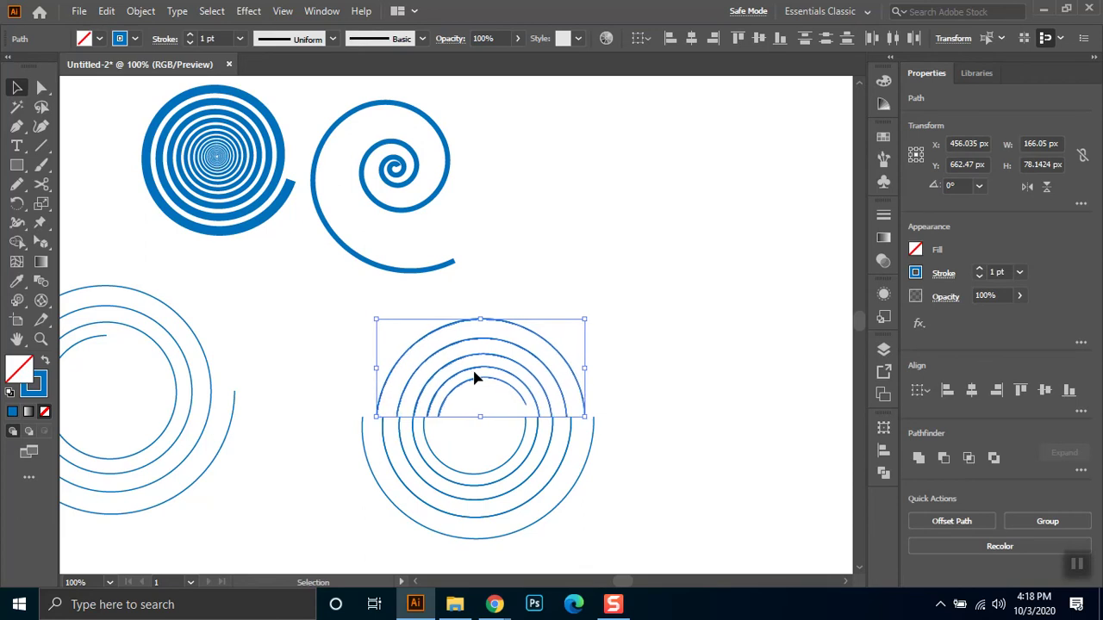
pyautogui.press('Left')
pyautogui.press('Right')
pyautogui.press('Right')
pyautogui.press('Right')
pyautogui.press('Right')
pyautogui.press('Right')
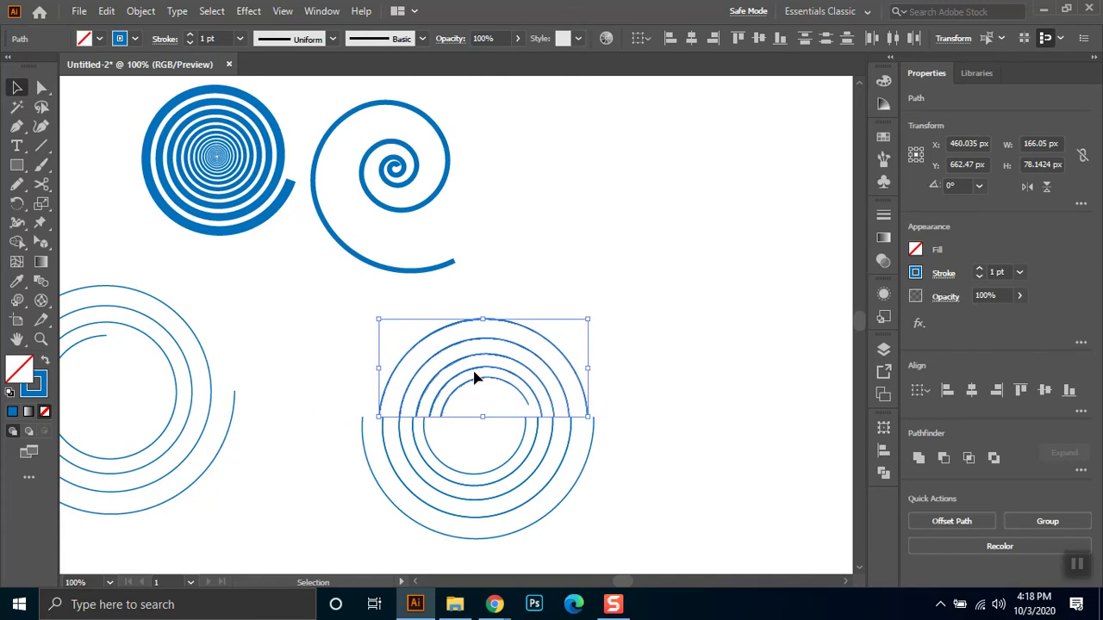
pyautogui.press('Left')
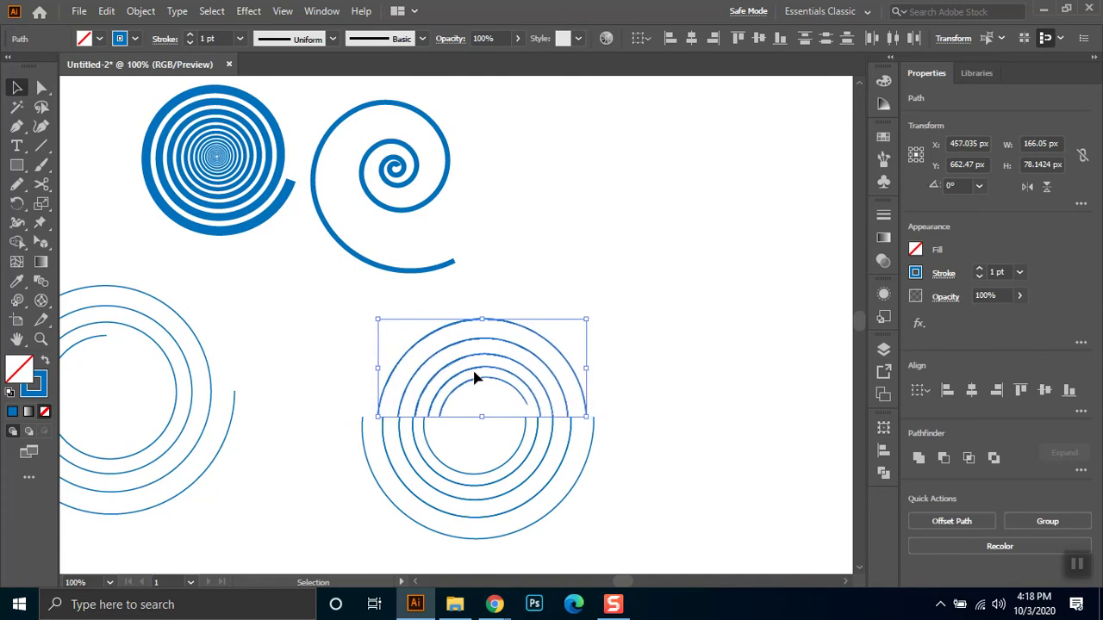
pyautogui.hotkey('shift', 'Right')
pyautogui.hotkey('shift', 'Right')
pyautogui.hotkey('shift', 'Right')
pyautogui.hotkey('shift', 'Left')
pyautogui.hotkey('shift', 'Left')
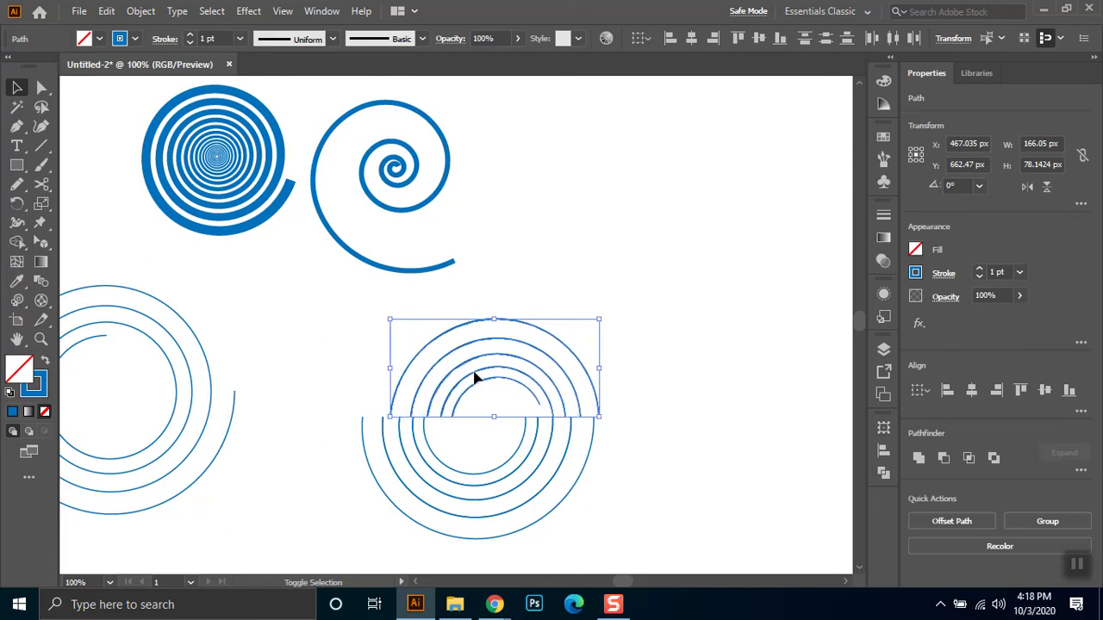
pyautogui.press('Left')
pyautogui.press('Left')
pyautogui.press('Left')
pyautogui.press('Left')
pyautogui.press('Left')
pyautogui.press('Left')
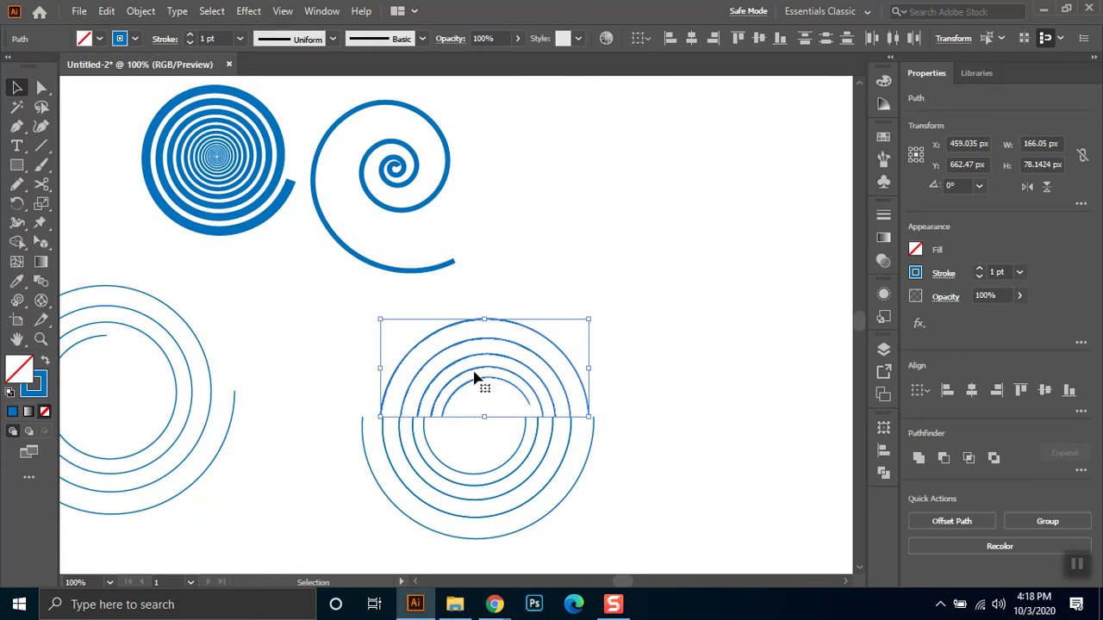
pyautogui.click(714, 409)
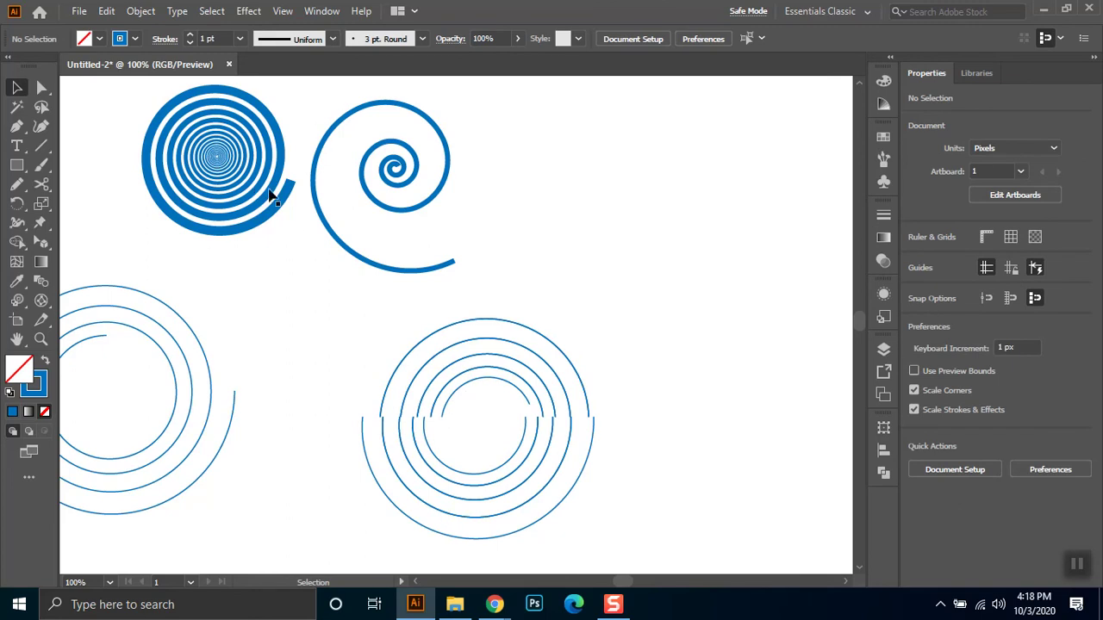
# Delete both halves of the divided spiral
pyautogui.moveTo(485, 312); pyautogui.dragTo(465, 431)
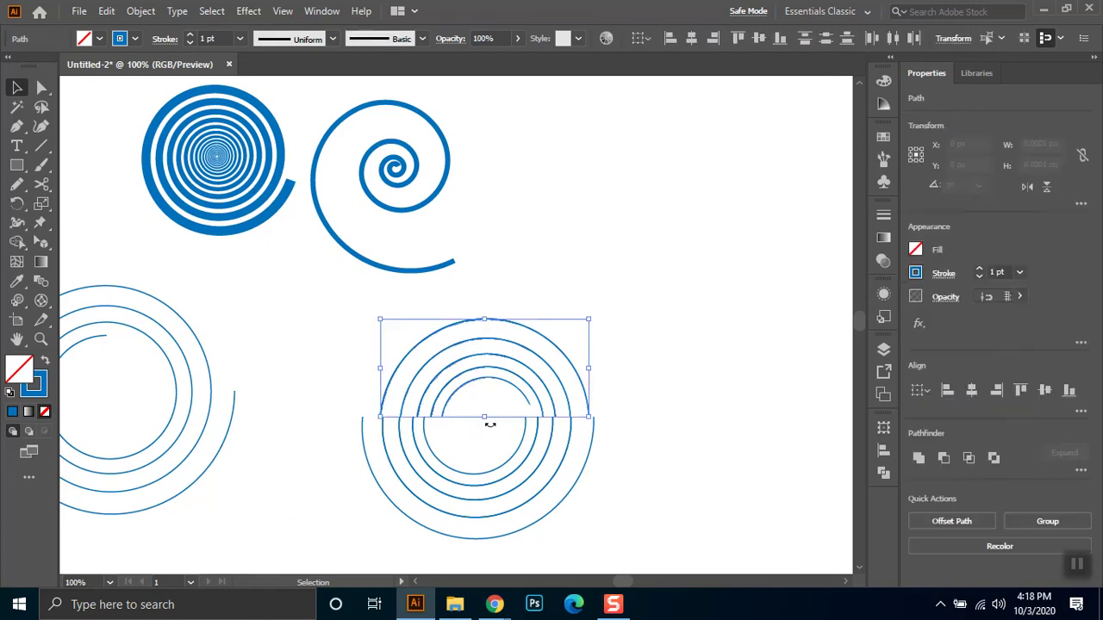
pyautogui.moveTo(674, 392); pyautogui.dragTo(312, 521)
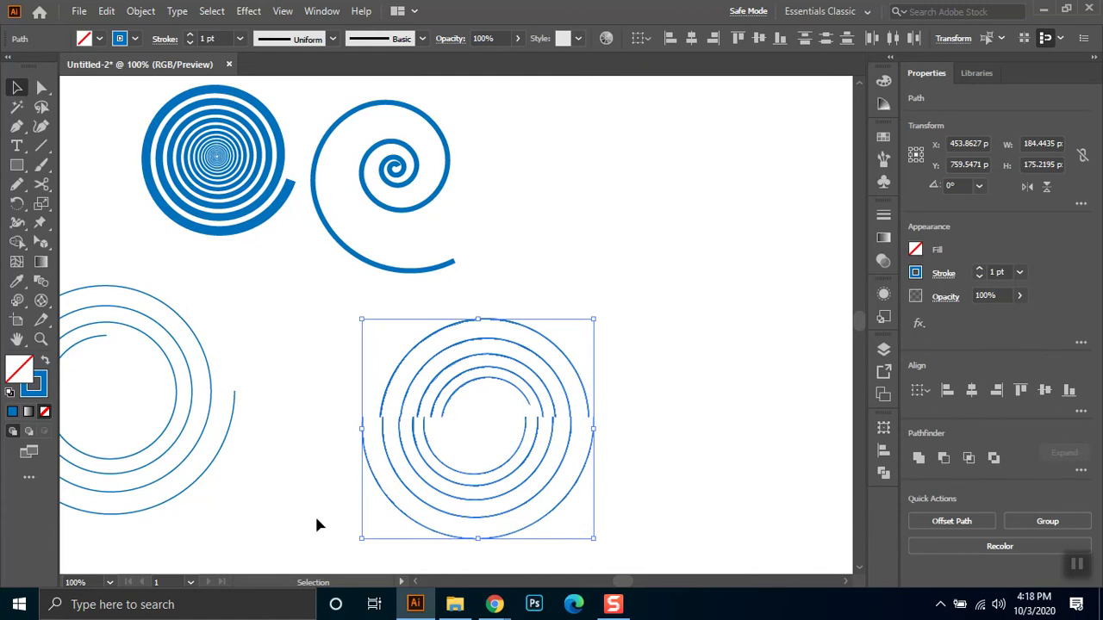
pyautogui.press('Delete')
# Draw a spiral about 266 px wide with extra segments below the thick spirals using the Spiral tool
pyautogui.moveTo(270, 362); pyautogui.dragTo(146, 481)
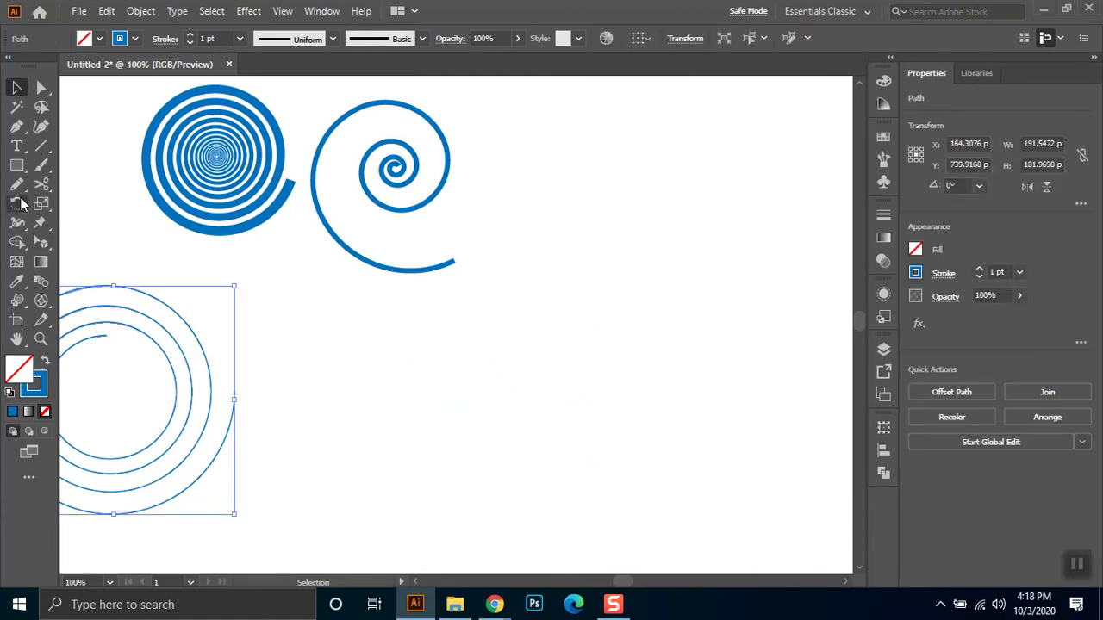
pyautogui.click(41, 147)
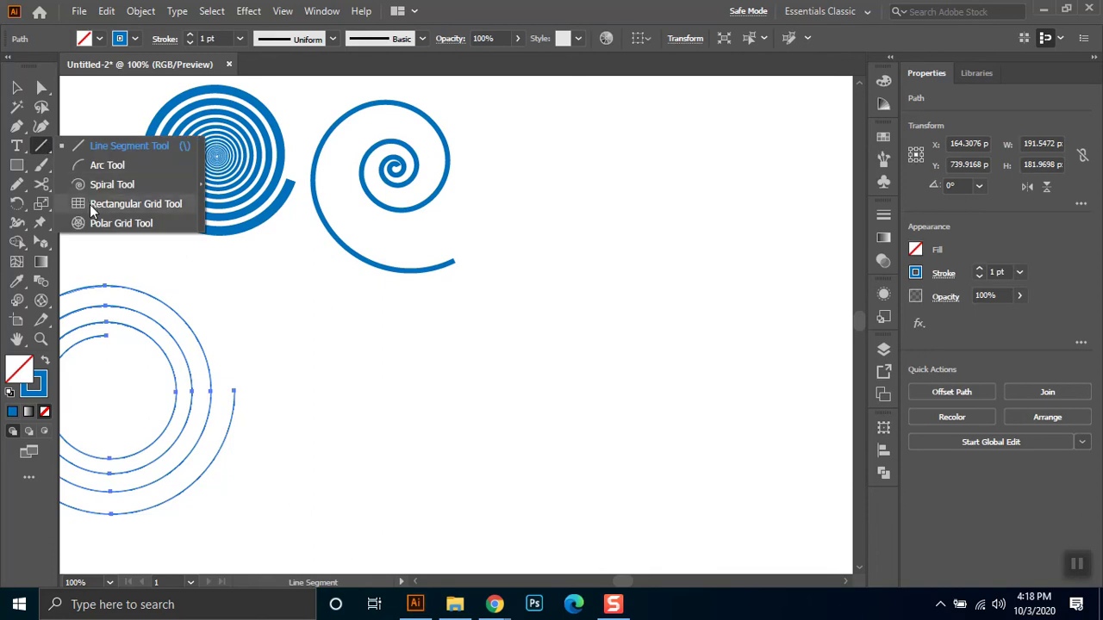
pyautogui.click(102, 184)
pyautogui.moveTo(396, 342)
pyautogui.mouseDown()
pyautogui.moveTo(451, 431)
pyautogui.moveTo(524, 475)
pyautogui.mouseUp()
pyautogui.press('Up')
pyautogui.press('Up')
pyautogui.press('Up')
pyautogui.press('Up')
# Shrink the new spiral to about 119 px wide and place it to the right of the two thick spirals
pyautogui.press('v')
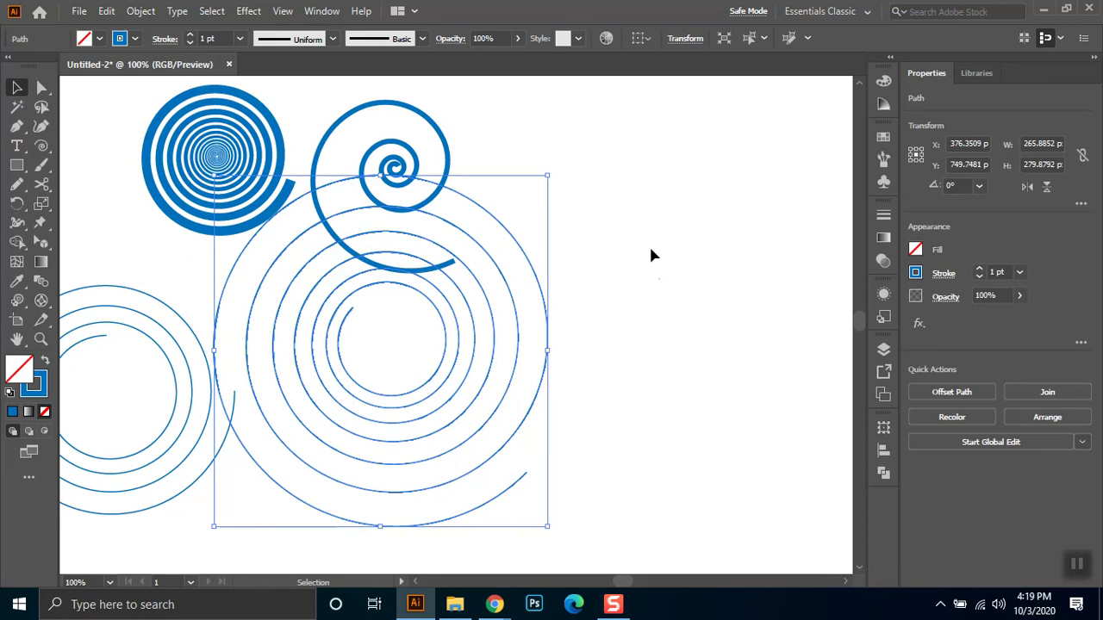
pyautogui.moveTo(547, 175); pyautogui.dragTo(363, 370)
pyautogui.moveTo(342, 418); pyautogui.dragTo(588, 191)
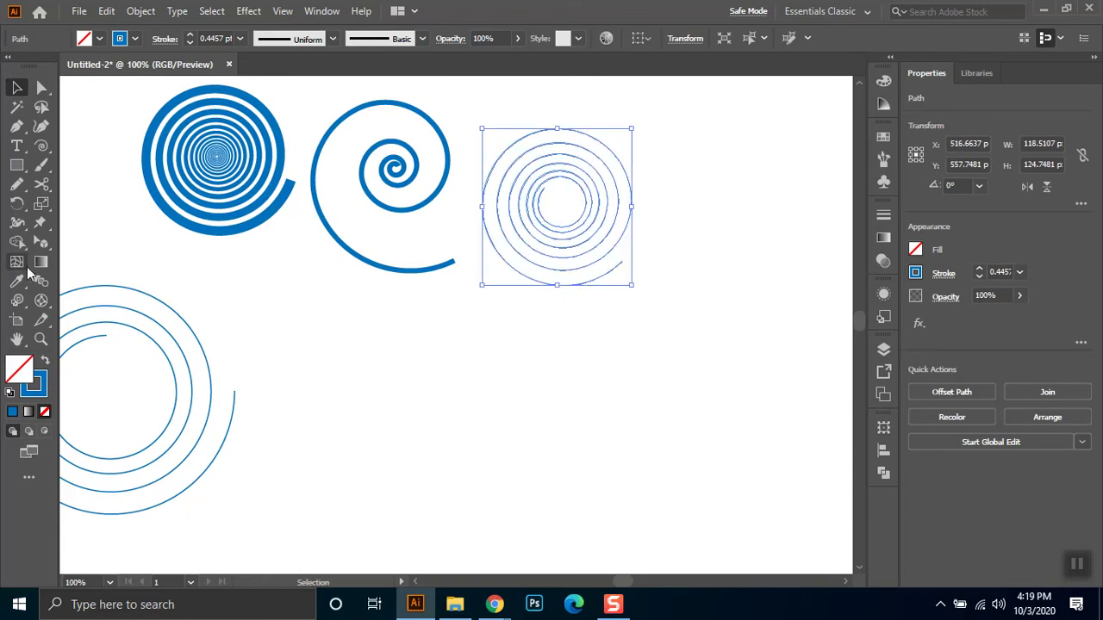
# Try drawing a spiral about 189 px wide while varying its number of segments, and undo it
pyautogui.click(42, 146)
pyautogui.moveTo(393, 351); pyautogui.dragTo(505, 420)
pyautogui.press('Up')
pyautogui.press('Up')
pyautogui.press('Down')
pyautogui.press('Down')
pyautogui.press('Down')
pyautogui.press('Down')
pyautogui.press('Down')
pyautogui.press('Down')
pyautogui.press('Down')
pyautogui.press('Down')
pyautogui.press('Down')
pyautogui.press('Down')
pyautogui.press('Down')
pyautogui.press('Down')
pyautogui.press('Down')
pyautogui.press('Down')
pyautogui.press('Down')
pyautogui.press('Down')
pyautogui.press('Down')
pyautogui.press('Down')
pyautogui.press('Down')
pyautogui.press('Down')
pyautogui.press('Up')
pyautogui.press('Up')
pyautogui.press('Up')
pyautogui.press('Up')
pyautogui.press('Up')
pyautogui.press('Up')
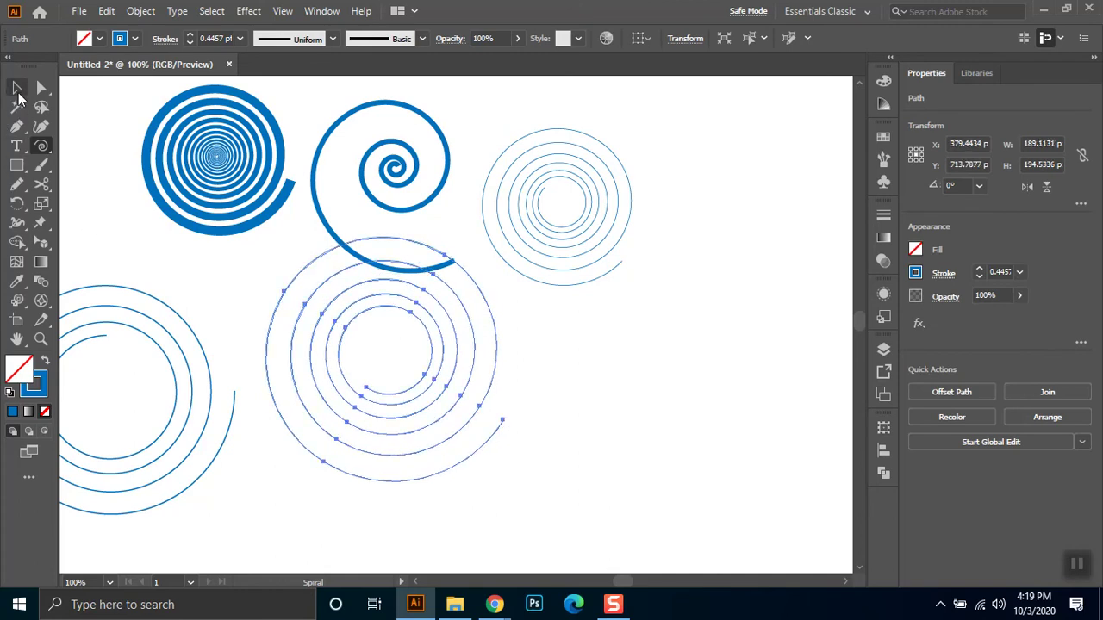
pyautogui.hotkey('ctrl', 'z')
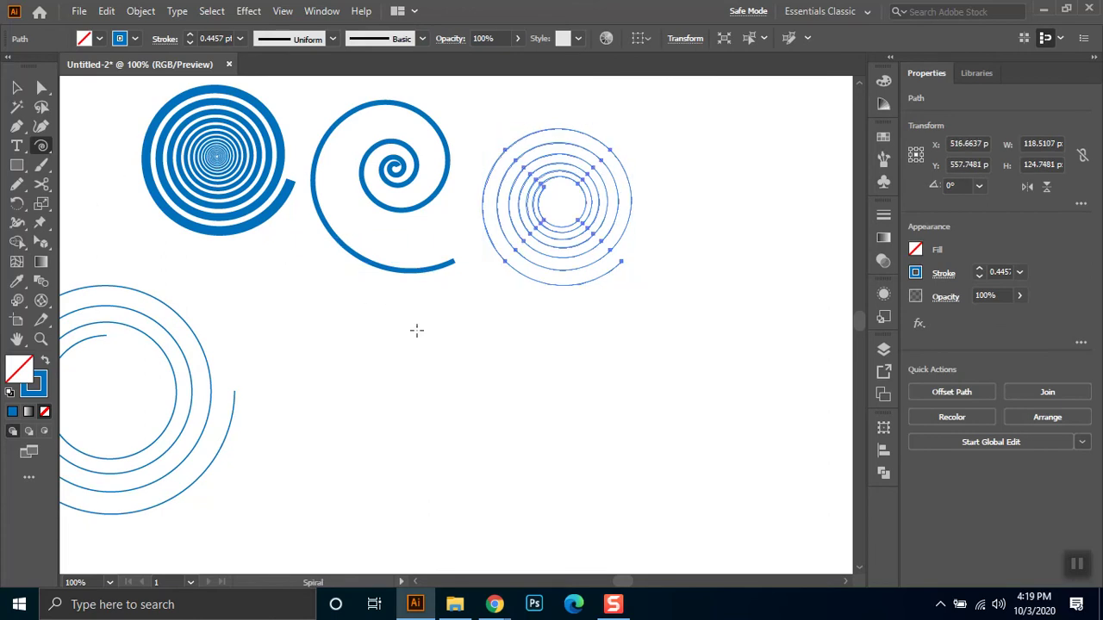
# Draw a thin spiral below the existing ones, varying its segments and decay, and shrink it to about 234 px wide
pyautogui.moveTo(337, 360); pyautogui.dragTo(412, 470)
pyautogui.moveTo(424, 420); pyautogui.dragTo(471, 397)
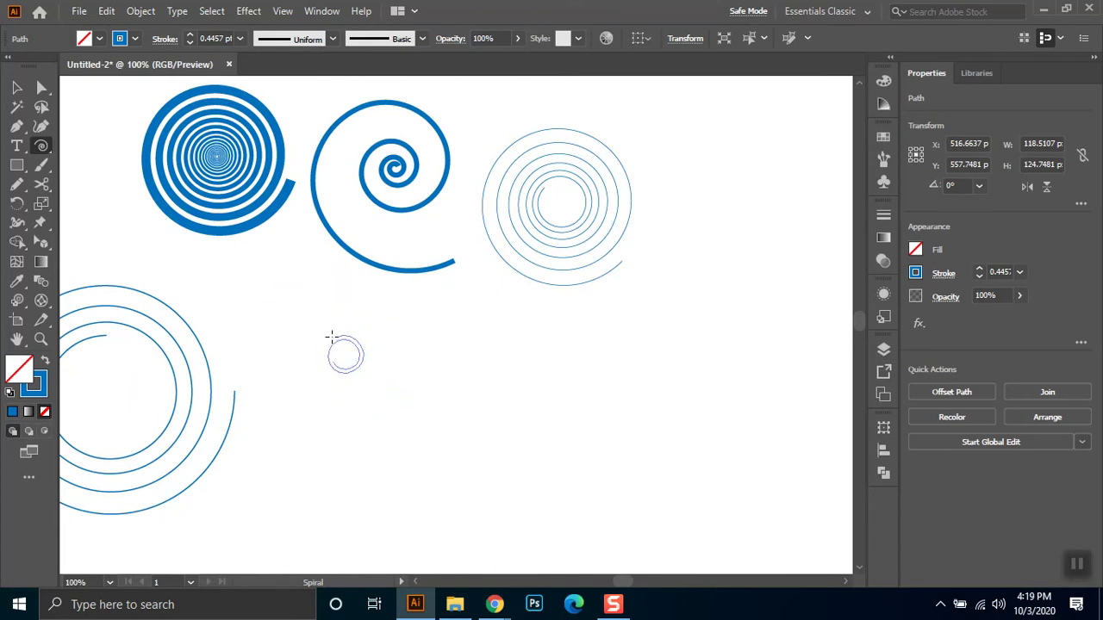
pyautogui.moveTo(497, 342); pyautogui.dragTo(455, 343)
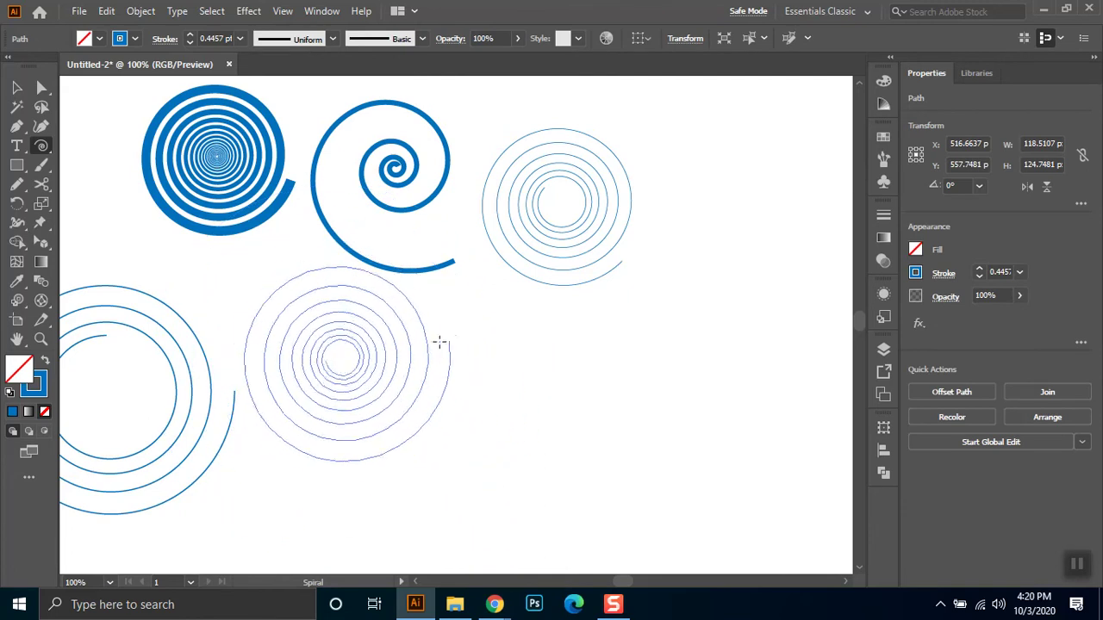
pyautogui.moveTo(524, 347); pyautogui.dragTo(419, 336)
pyautogui.moveTo(503, 348); pyautogui.dragTo(245, 281)
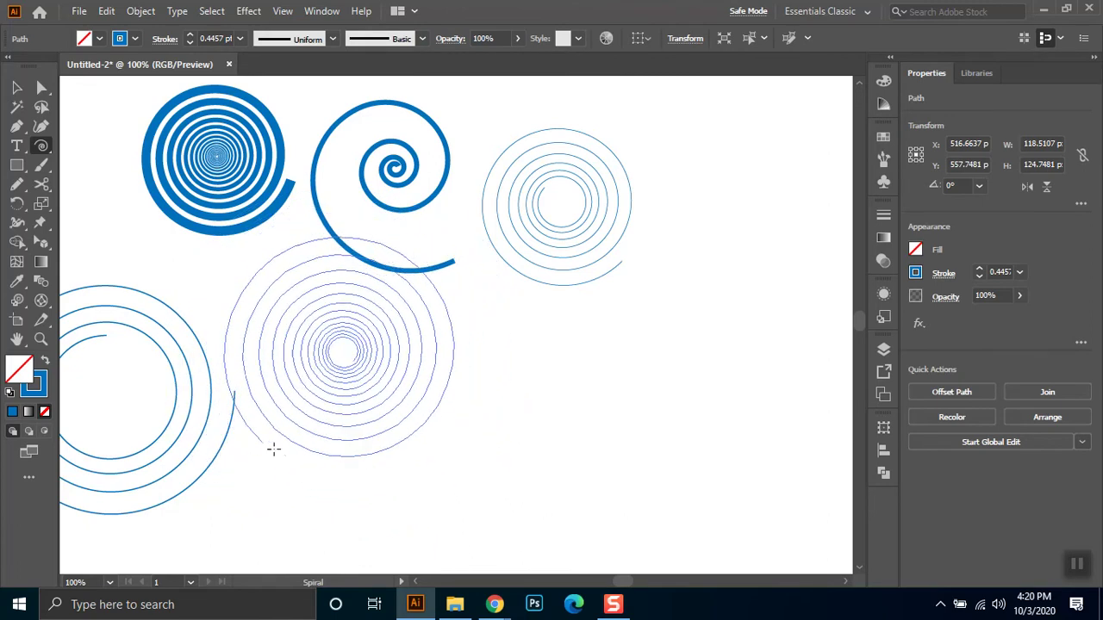
pyautogui.moveTo(355, 480); pyautogui.dragTo(257, 363)
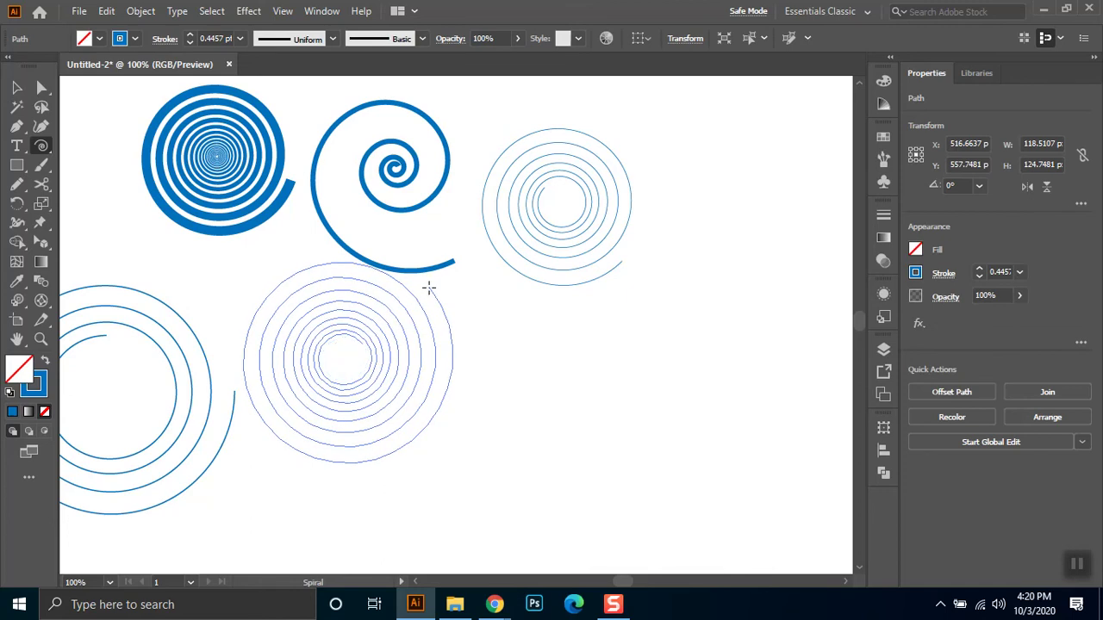
pyautogui.press('Down')
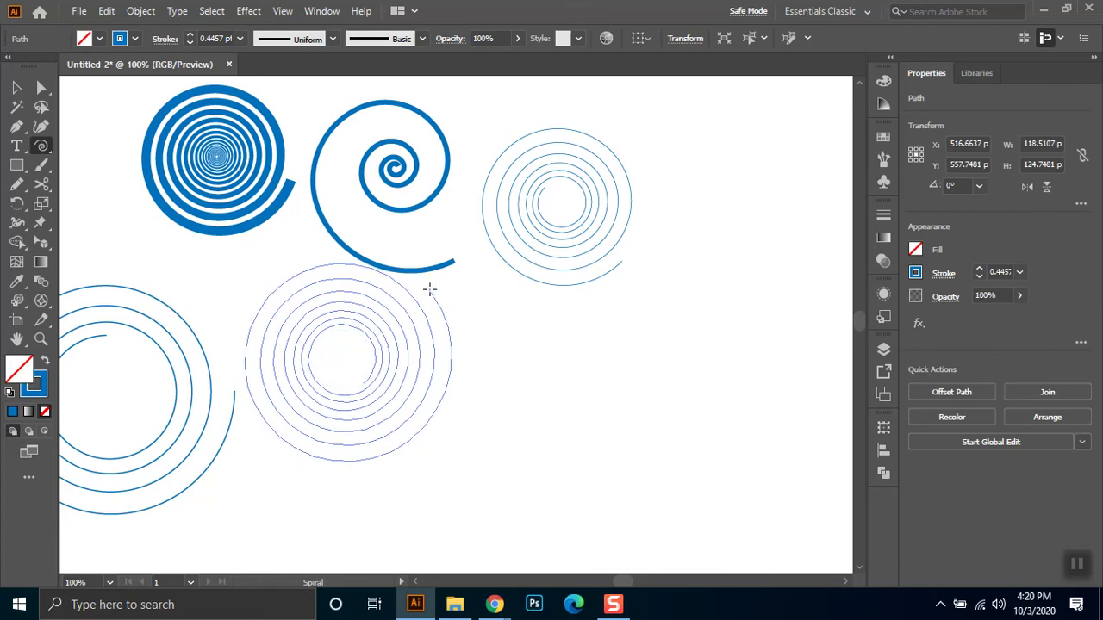
pyautogui.moveTo(430, 291); pyautogui.dragTo(546, 366)
pyautogui.press('Up')
pyautogui.press('Up')
pyautogui.press('Up')
pyautogui.press('Down')
pyautogui.press('Down')
pyautogui.press('Down')
pyautogui.press('Down')
pyautogui.click(16, 87)
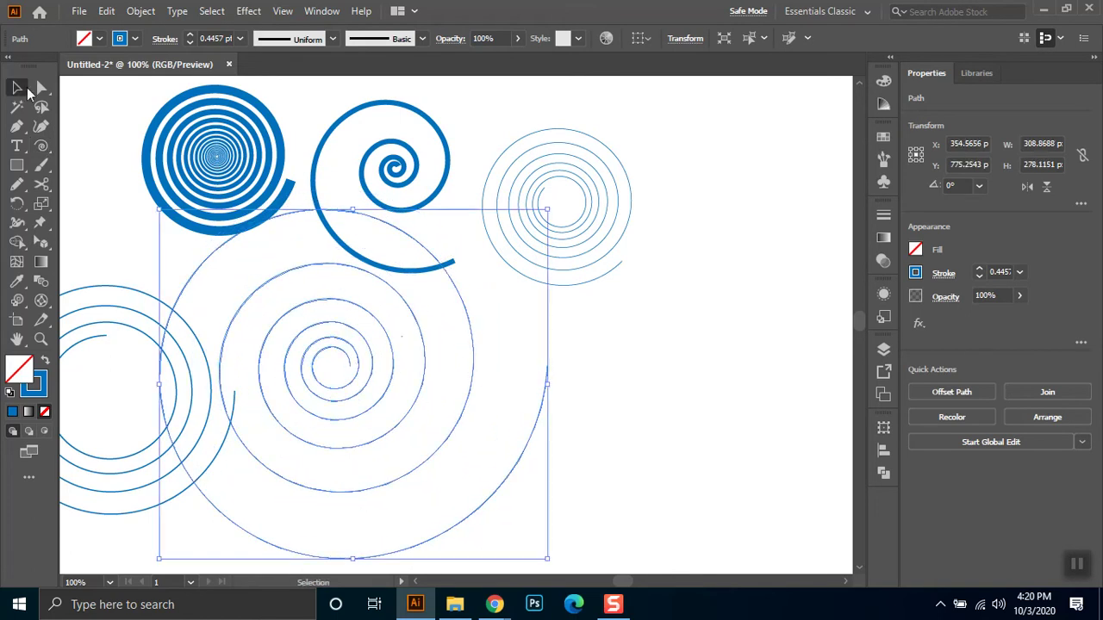
pyautogui.moveTo(394, 370); pyautogui.dragTo(576, 312)
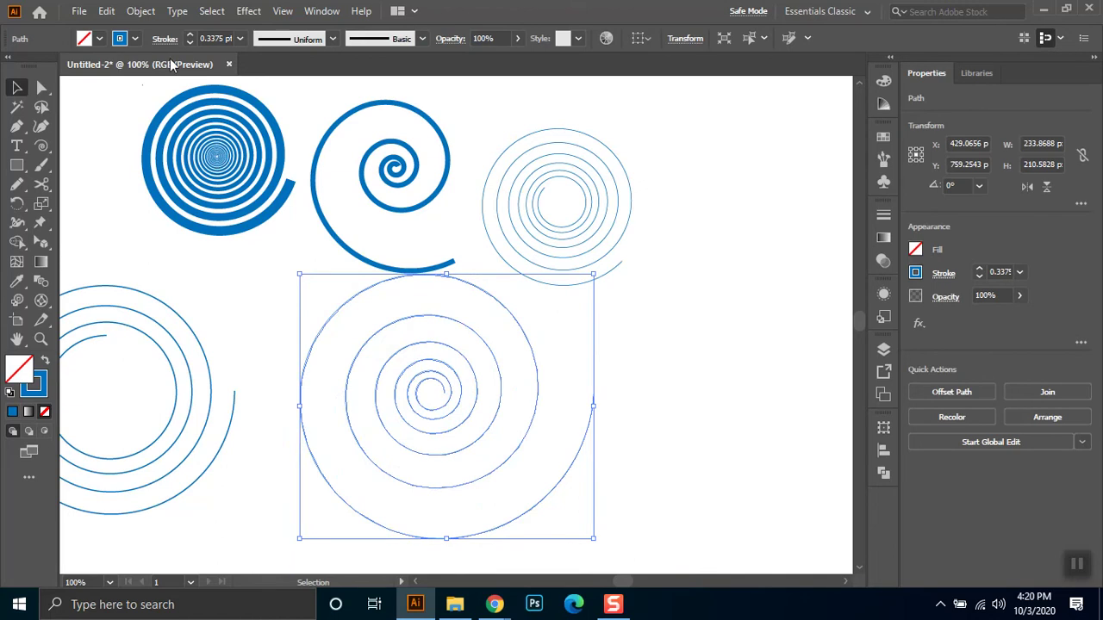
# Give the new spiral a 10 pt stroke and apply the triangular tapering width profile
pyautogui.click(226, 36)
pyautogui.hotkey('shift', 'Up')
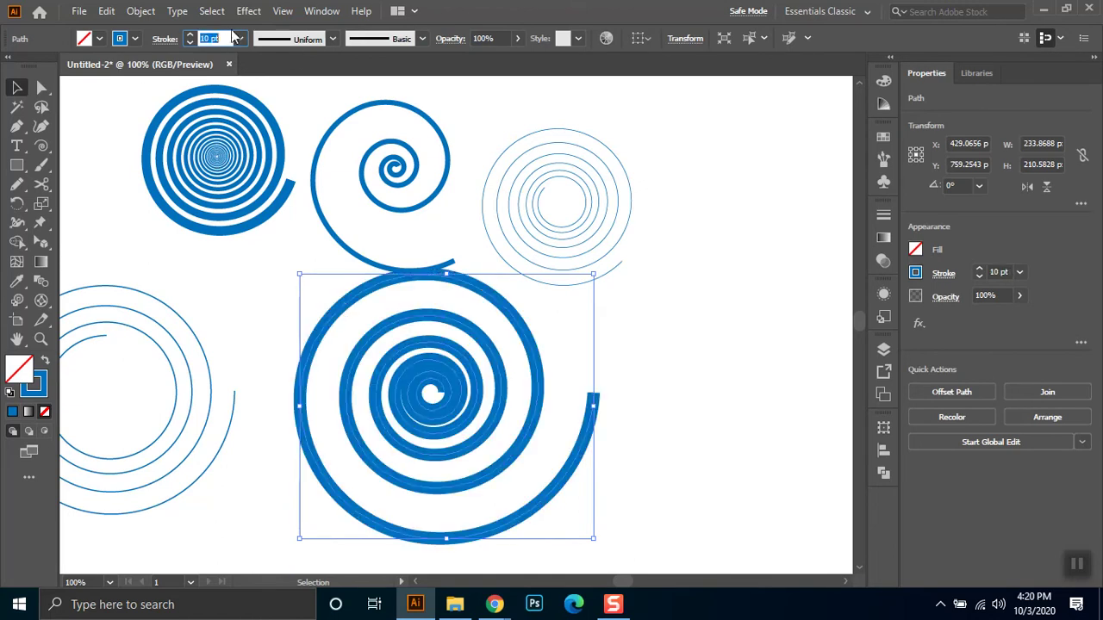
pyautogui.click(321, 40)
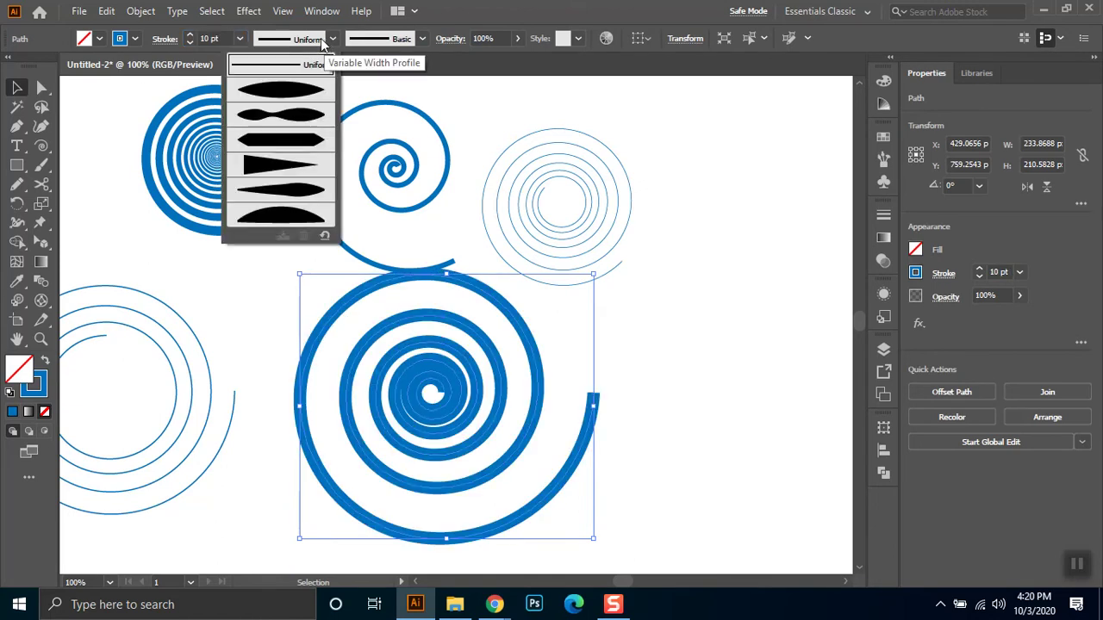
pyautogui.click(293, 164)
pyautogui.click(650, 372)
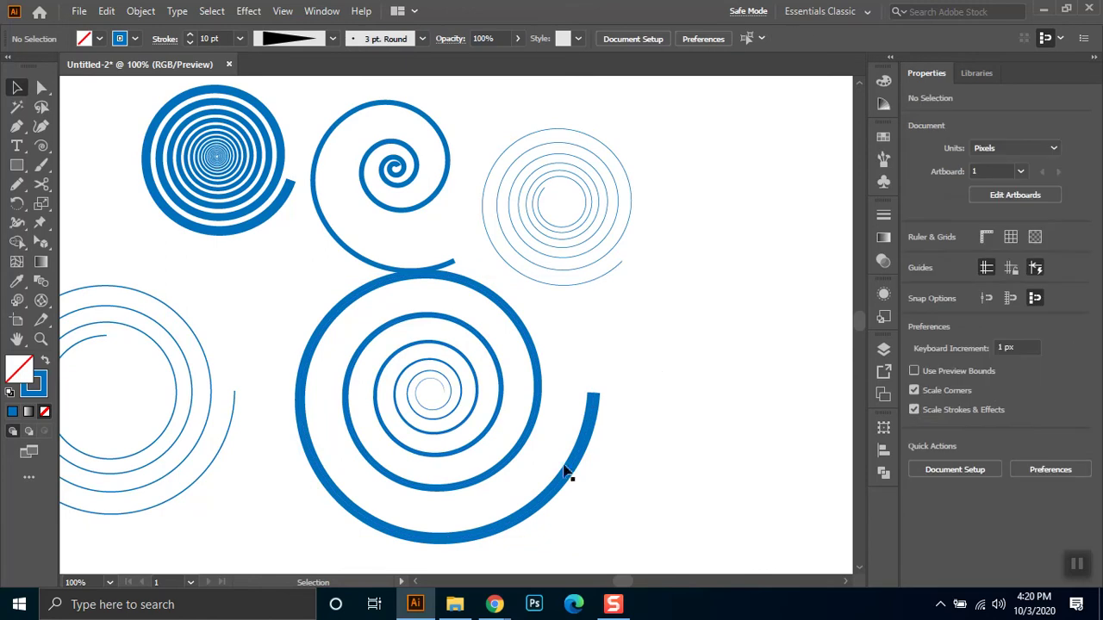
# Move the tapered spiral slightly down and shrink it to less than half its width
pyautogui.moveTo(586, 428)
pyautogui.mouseDown()
pyautogui.moveTo(581, 473)
pyautogui.moveTo(607, 430)
pyautogui.mouseUp()
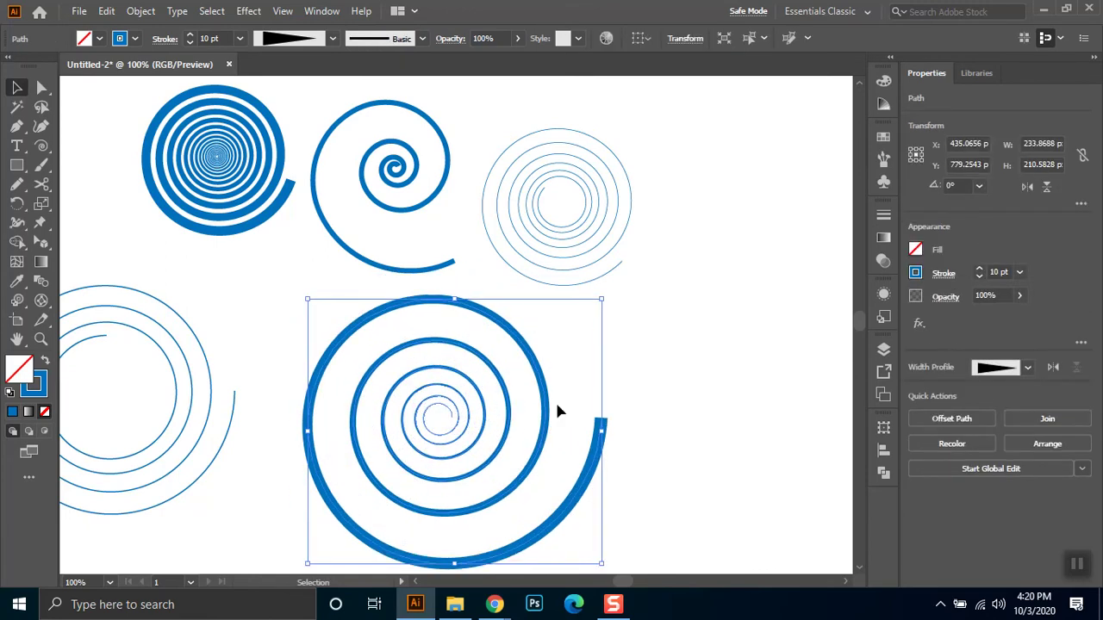
pyautogui.moveTo(607, 435); pyautogui.dragTo(432, 405)
pyautogui.click(269, 155)
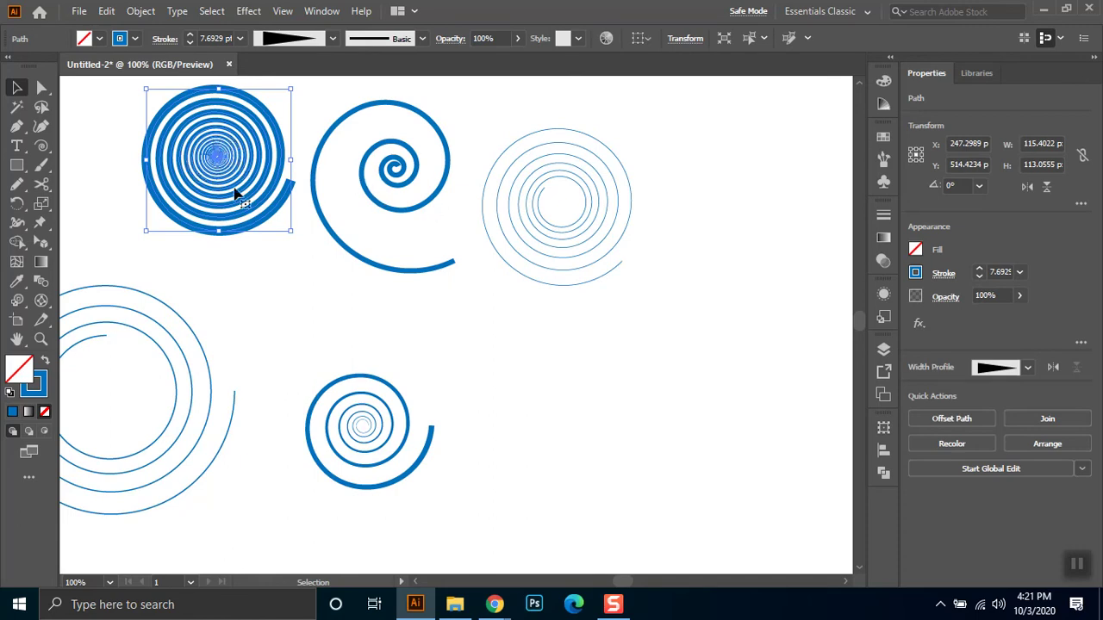
pyautogui.click(360, 301)
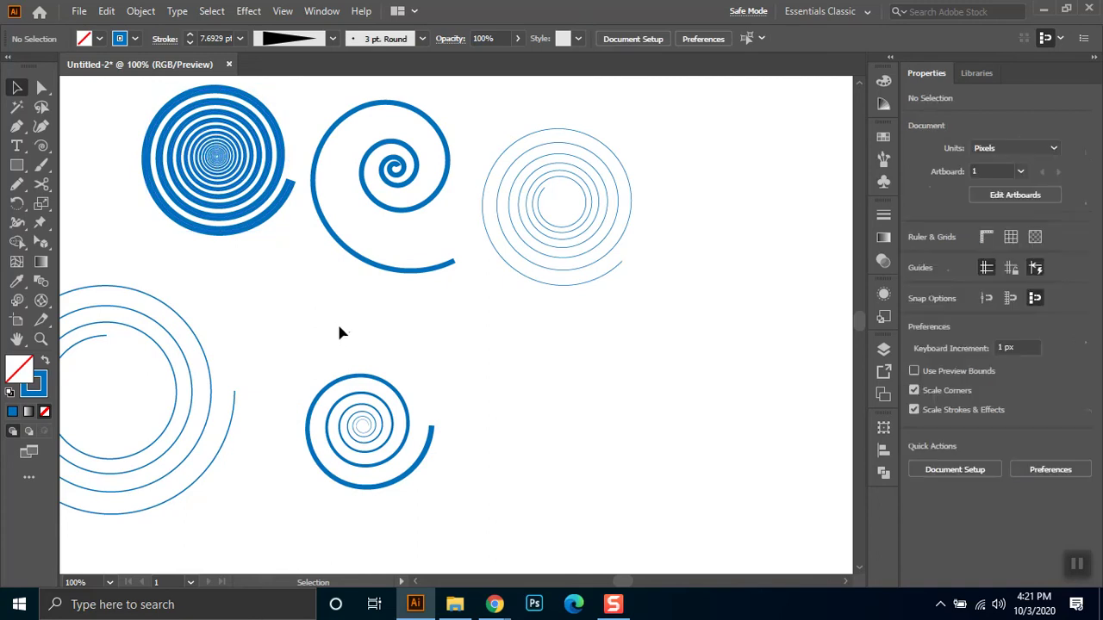
# Delete all the spirals from the artboard
pyautogui.moveTo(677, 195); pyautogui.dragTo(126, 482)
pyautogui.click(42, 146)
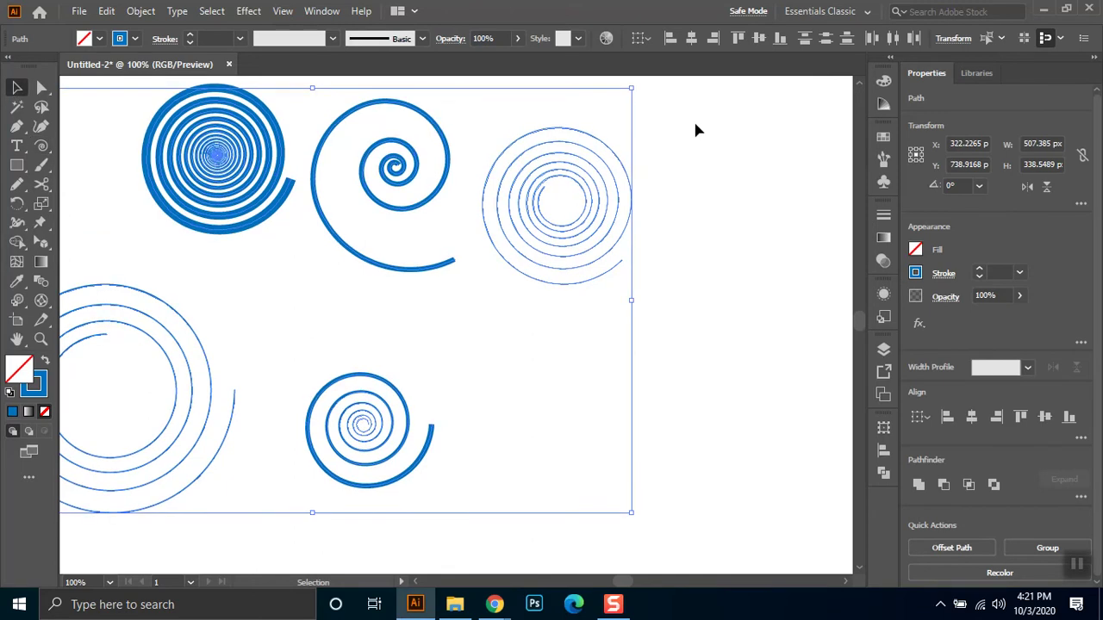
pyautogui.press('Delete')
# Try drawing a spiral about 221 px wide, and delete it
pyautogui.moveTo(41, 145); pyautogui.dragTo(113, 190)
pyautogui.moveTo(368, 237)
pyautogui.mouseDown()
pyautogui.moveTo(460, 362)
pyautogui.moveTo(675, 445)
pyautogui.moveTo(626, 387)
pyautogui.moveTo(490, 289)
pyautogui.moveTo(544, 303)
pyautogui.moveTo(458, 308)
pyautogui.moveTo(522, 322)
pyautogui.moveTo(480, 313)
pyautogui.moveTo(505, 317)
pyautogui.mouseUp()
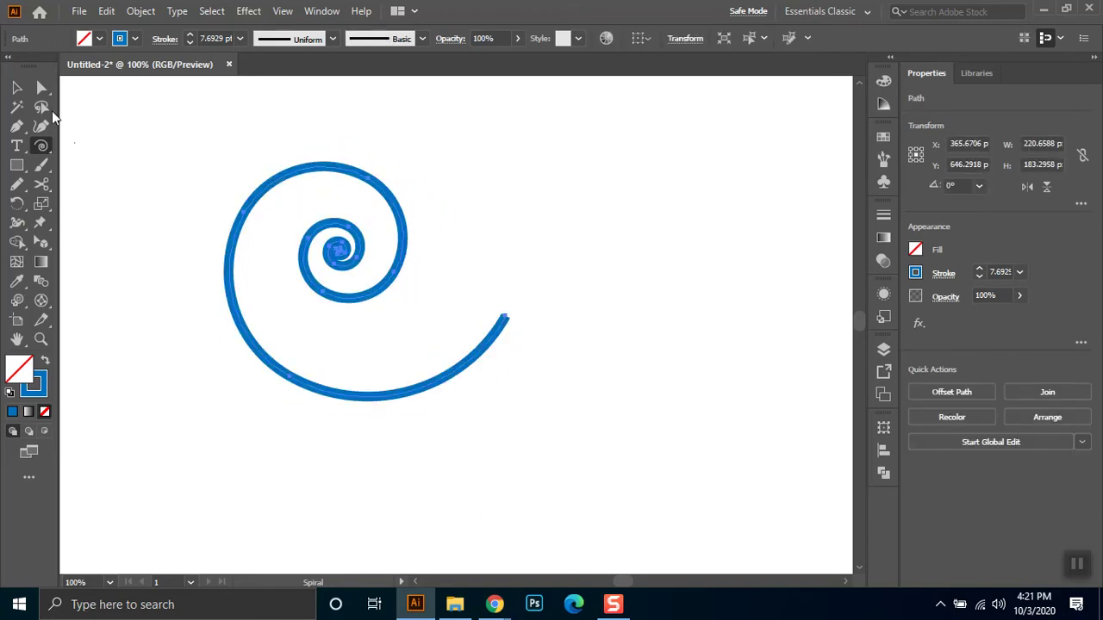
pyautogui.click(16, 88)
pyautogui.press('Delete')
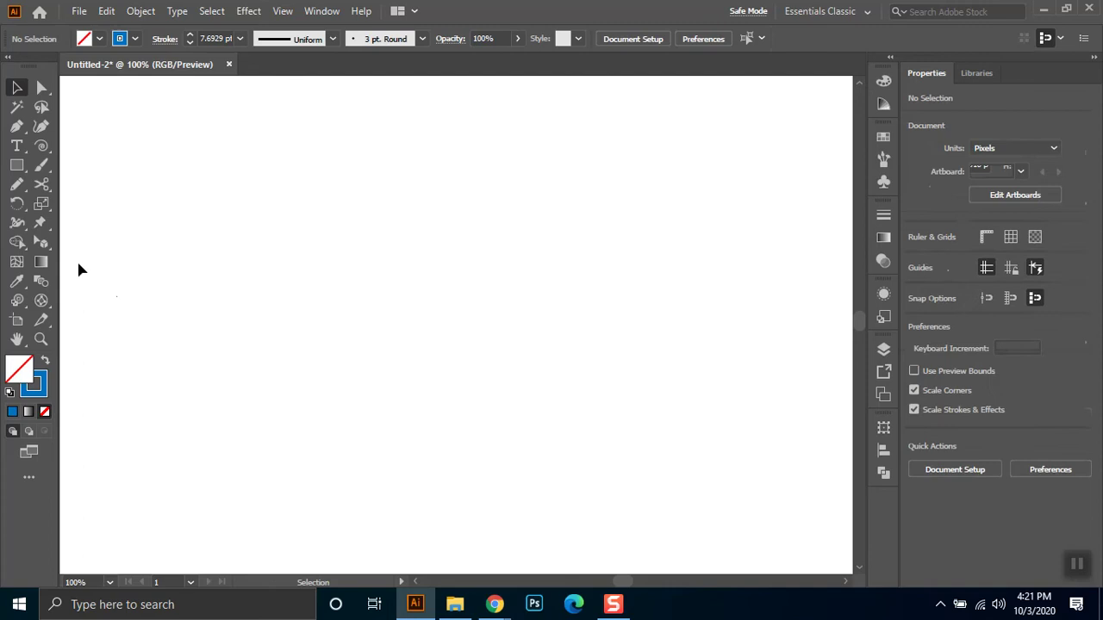
# Draw a rectangular grid about 260 by 255 px, adjusting it to five rows and five columns
pyautogui.moveTo(41, 146); pyautogui.dragTo(41, 146)
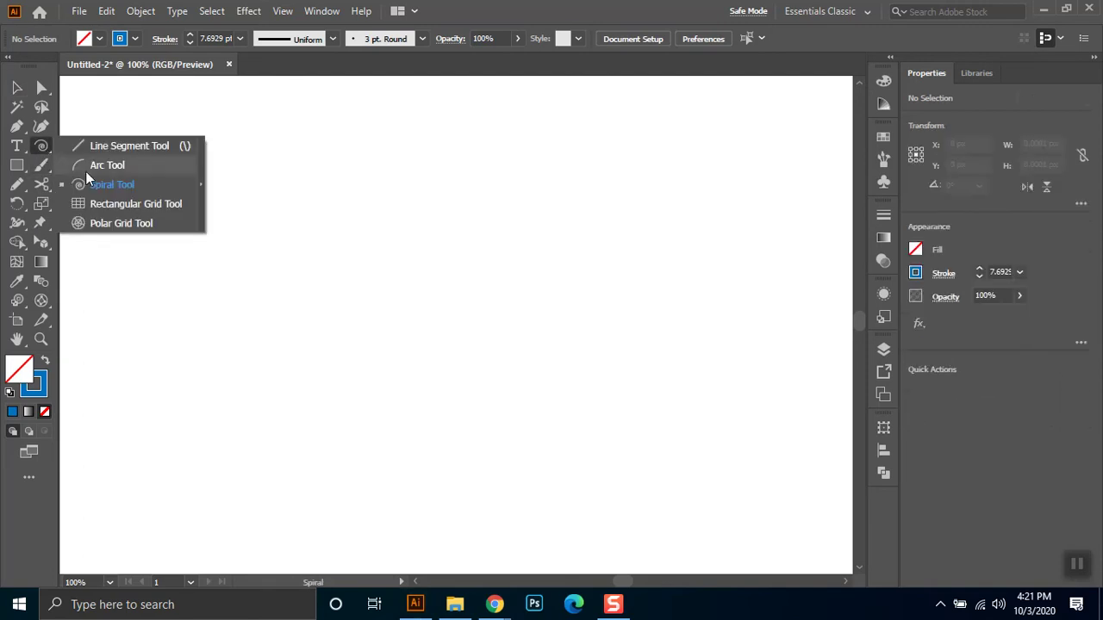
pyautogui.click(110, 203)
pyautogui.moveTo(232, 200)
pyautogui.mouseDown()
pyautogui.moveTo(493, 393)
pyautogui.moveTo(630, 411)
pyautogui.moveTo(618, 456)
pyautogui.moveTo(290, 320)
pyautogui.moveTo(603, 409)
pyautogui.moveTo(603, 466)
pyautogui.moveTo(616, 462)
pyautogui.moveTo(558, 519)
pyautogui.mouseUp()
pyautogui.press('Up')
pyautogui.press('Up')
pyautogui.press('Up')
pyautogui.press('Up')
pyautogui.press('Up')
pyautogui.press('Up')
pyautogui.press('Up')
pyautogui.press('Up')
pyautogui.press('Up')
pyautogui.press('Up')
pyautogui.press('Up')
pyautogui.press('Up')
pyautogui.press('Up')
pyautogui.press('Up')
pyautogui.press('Up')
pyautogui.press('Up')
pyautogui.press('Up')
pyautogui.press('Up')
pyautogui.press('Up')
pyautogui.press('Up')
pyautogui.press('Up')
pyautogui.press('Up')
pyautogui.press('Up')
pyautogui.press('Up')
pyautogui.press('Up')
pyautogui.press('Up')
pyautogui.press('Up')
pyautogui.press('Up')
pyautogui.press('Up')
pyautogui.press('Up')
pyautogui.press('Up')
pyautogui.press('Up')
pyautogui.press('Up')
pyautogui.press('Up')
pyautogui.press('Up')
pyautogui.press('Up')
pyautogui.press('Up')
pyautogui.press('Up')
pyautogui.press('Up')
pyautogui.press('Down')
pyautogui.press('Down')
pyautogui.press('Down')
pyautogui.press('Down')
pyautogui.press('Down')
pyautogui.press('Down')
pyautogui.press('Down')
pyautogui.press('Down')
pyautogui.press('Down')
pyautogui.press('Down')
pyautogui.press('Down')
pyautogui.press('Down')
pyautogui.press('Down')
pyautogui.press('Down')
pyautogui.press('Down')
pyautogui.press('Down')
pyautogui.press('Down')
pyautogui.press('Down')
pyautogui.press('Down')
pyautogui.press('Down')
pyautogui.press('Up')
pyautogui.press('Up')
pyautogui.press('Up')
pyautogui.press('Right')
pyautogui.press('Right')
pyautogui.press('Right')
pyautogui.press('Right')
pyautogui.press('Right')
pyautogui.press('Right')
pyautogui.press('Right')
pyautogui.press('Right')
pyautogui.press('Right')
pyautogui.press('Right')
pyautogui.press('Left')
pyautogui.press('Left')
pyautogui.press('Left')
pyautogui.press('Left')
pyautogui.press('Left')
pyautogui.press('Left')
pyautogui.press('Left')
pyautogui.press('Left')
pyautogui.press('Left')
pyautogui.press('Left')
pyautogui.press('Left')
pyautogui.press('Left')
pyautogui.press('Left')
pyautogui.press('Left')
pyautogui.press('Left')
pyautogui.press('Right')
pyautogui.press('Right')
pyautogui.press('Right')
pyautogui.press('Right')
pyautogui.press('Down')
pyautogui.press('Up')
pyautogui.press('Up')
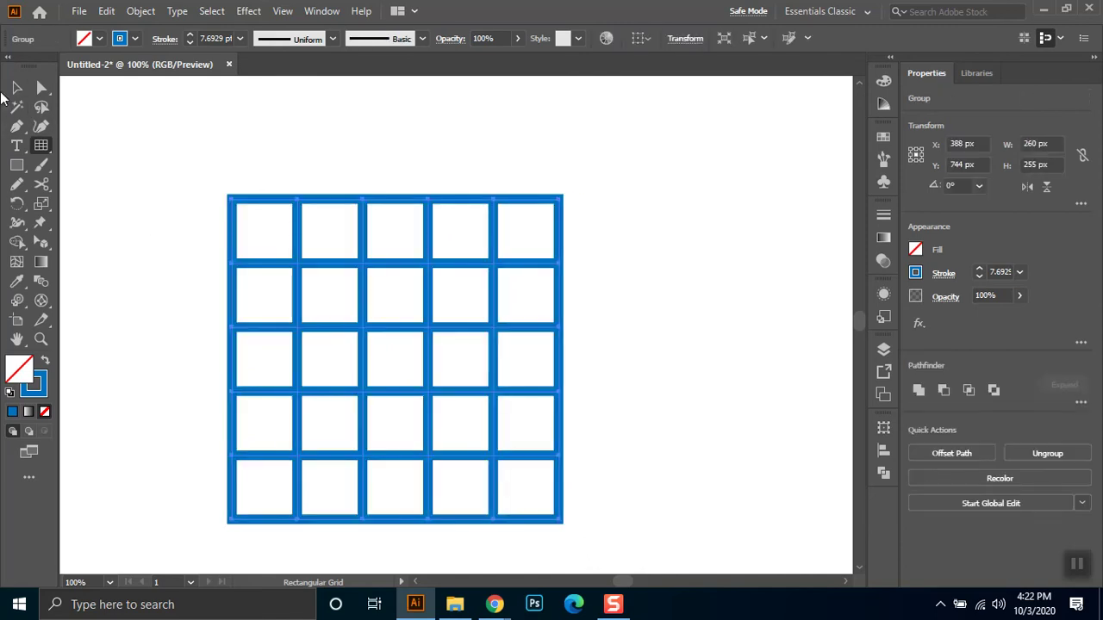
# Move the grid up slightly and swap its stroke and fill so it is filled blue without a stroke
pyautogui.click(14, 87)
pyautogui.moveTo(500, 265); pyautogui.dragTo(501, 229)
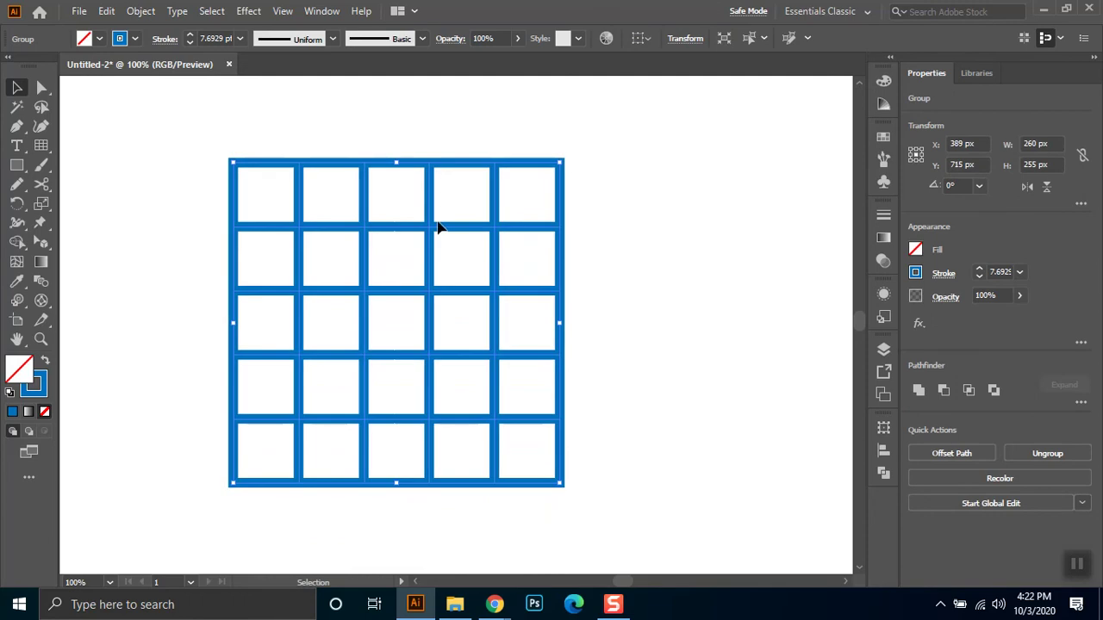
pyautogui.click(48, 361)
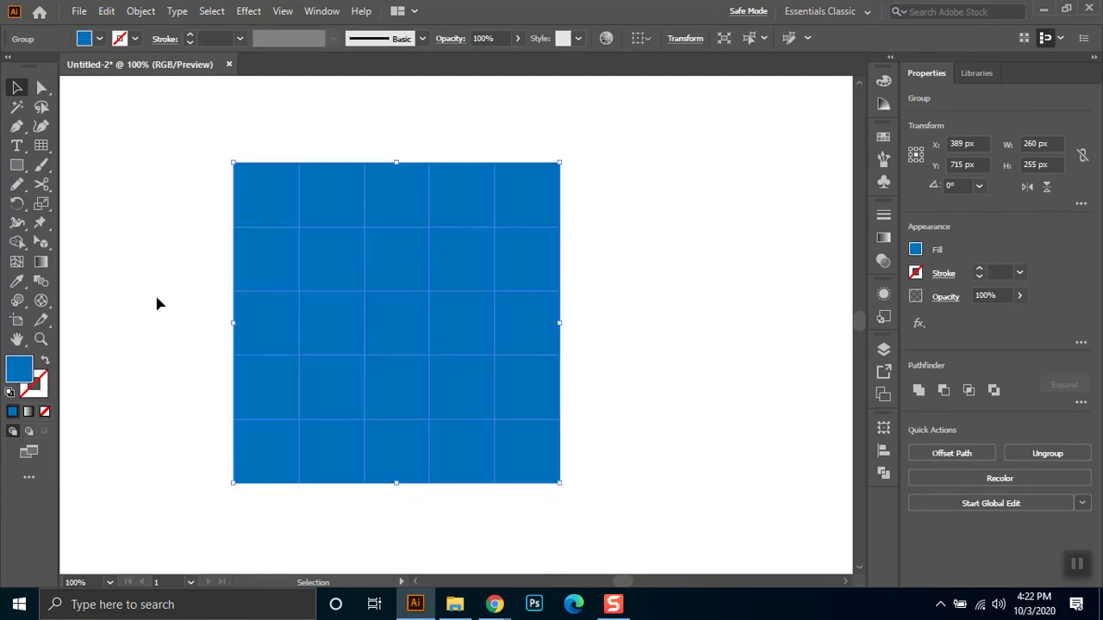
pyautogui.click(209, 388)
# Split the grid into separate cells with the Pathfinder Divide operation and ungroup them
pyautogui.click(413, 326)
pyautogui.click(1081, 402)
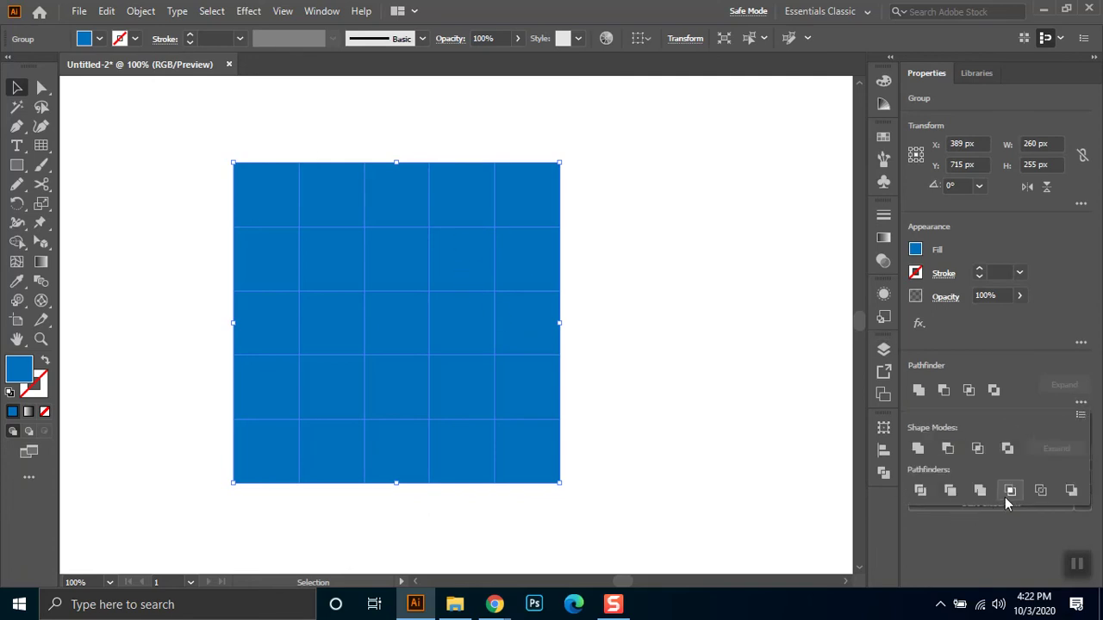
pyautogui.click(920, 490)
pyautogui.click(414, 275)
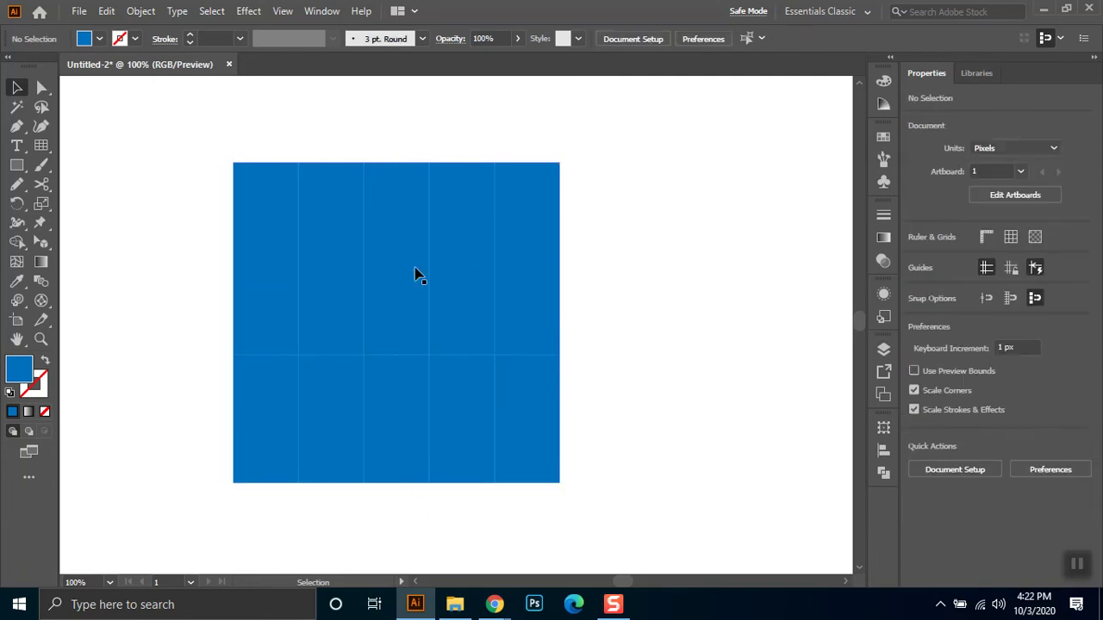
pyautogui.rightClick(415, 268)
pyautogui.click(588, 307)
pyautogui.click(480, 316)
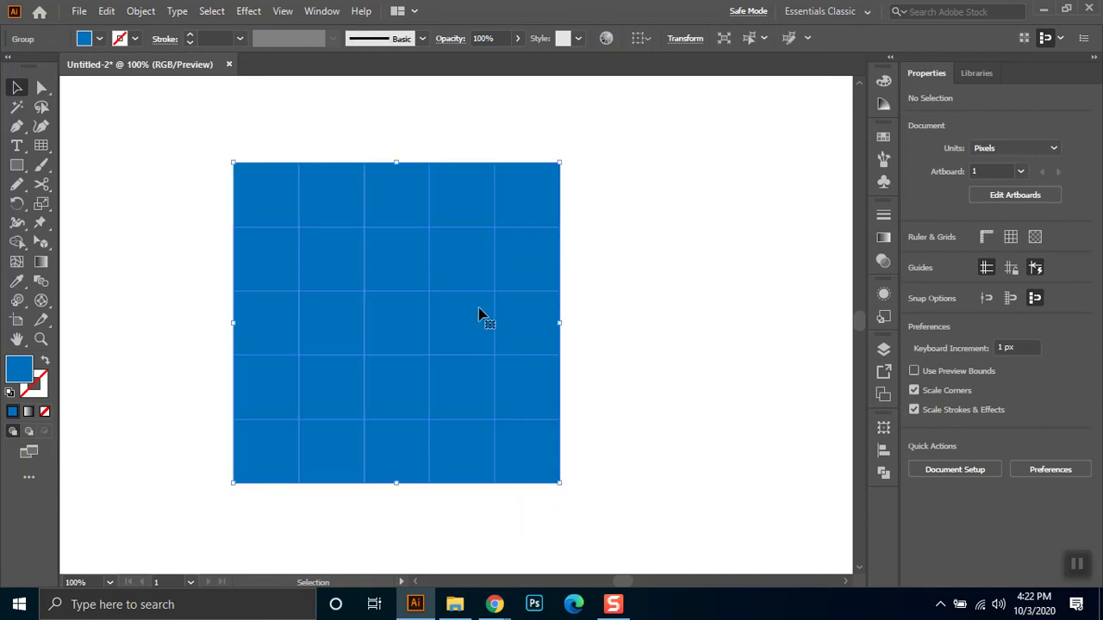
pyautogui.rightClick(478, 294)
pyautogui.click(524, 427)
# Try moving the top-right cell away from the grid, and undo it
pyautogui.click(665, 322)
pyautogui.moveTo(534, 202); pyautogui.dragTo(559, 176)
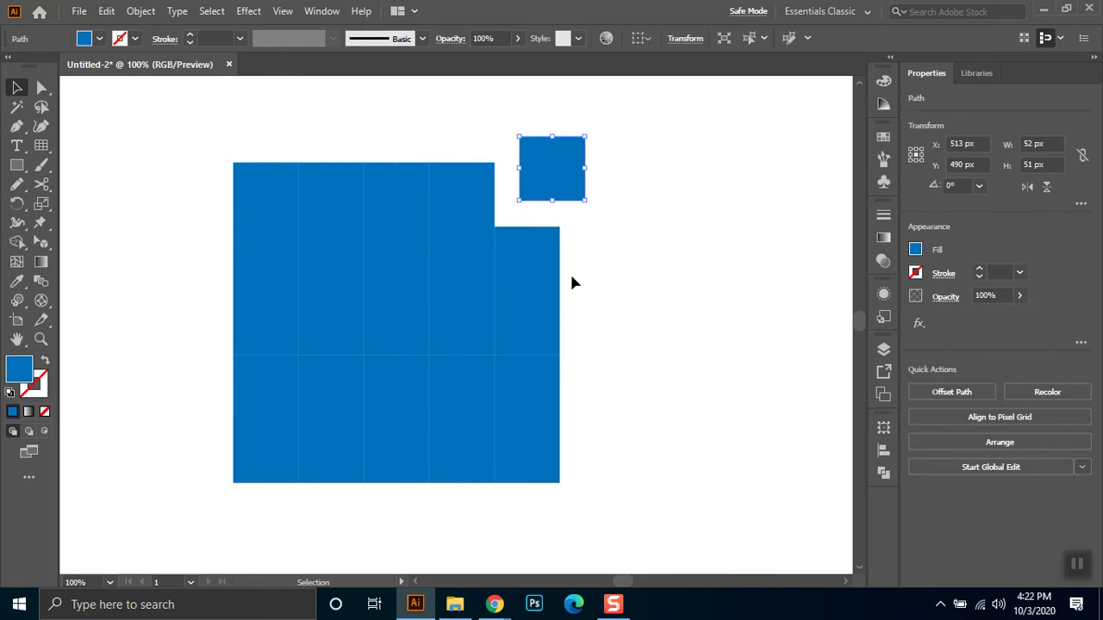
pyautogui.hotkey('ctrl', 'z')
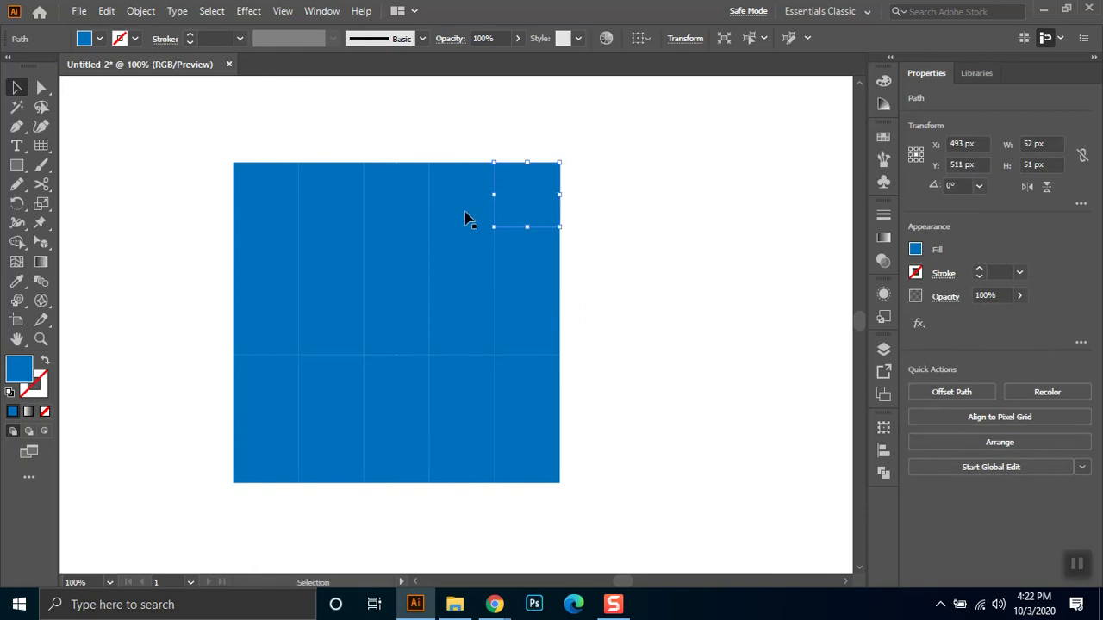
# Fill the five cells on the diagonal from the top-right to the bottom-left corner of the grid with bright cyan
pyautogui.keyDown('shift'); pyautogui.click(461, 262); pyautogui.keyUp('shift')
pyautogui.keyDown('shift'); pyautogui.click(392, 303); pyautogui.keyUp('shift')
pyautogui.keyDown('shift'); pyautogui.click(330, 385); pyautogui.keyUp('shift')
pyautogui.keyDown('shift'); pyautogui.click(280, 443); pyautogui.keyUp('shift')
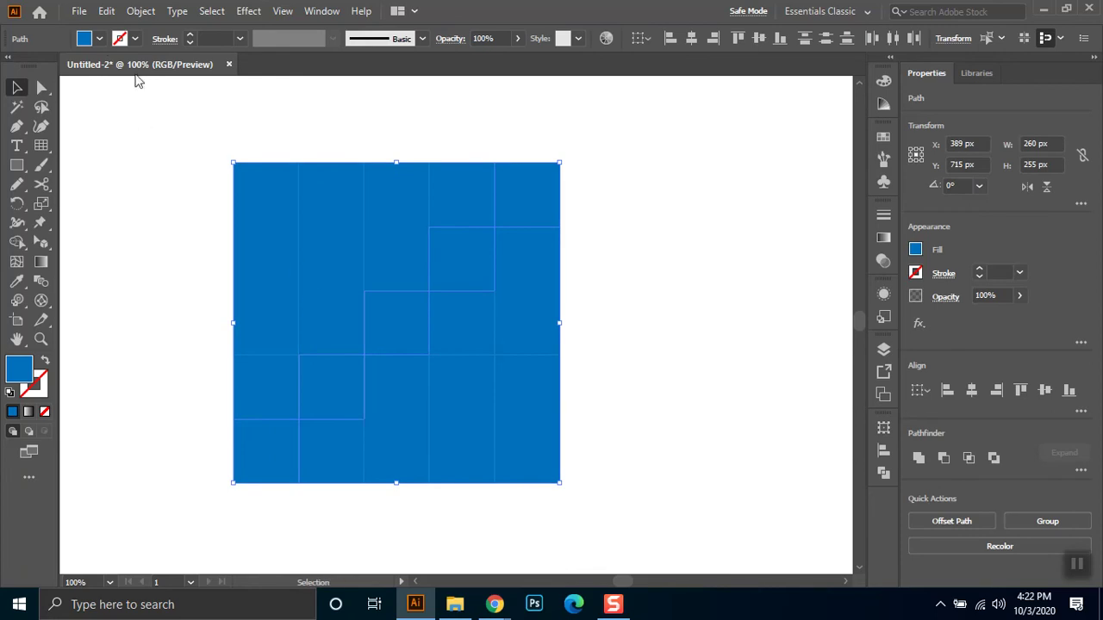
pyautogui.click(100, 39)
pyautogui.click(112, 78)
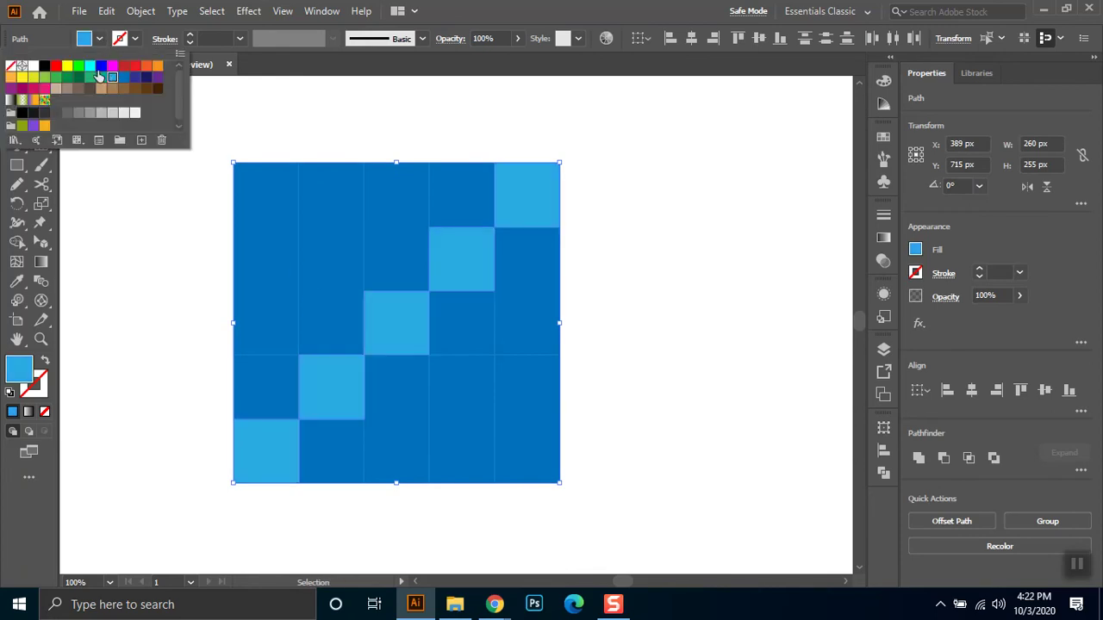
pyautogui.click(90, 68)
pyautogui.click(624, 293)
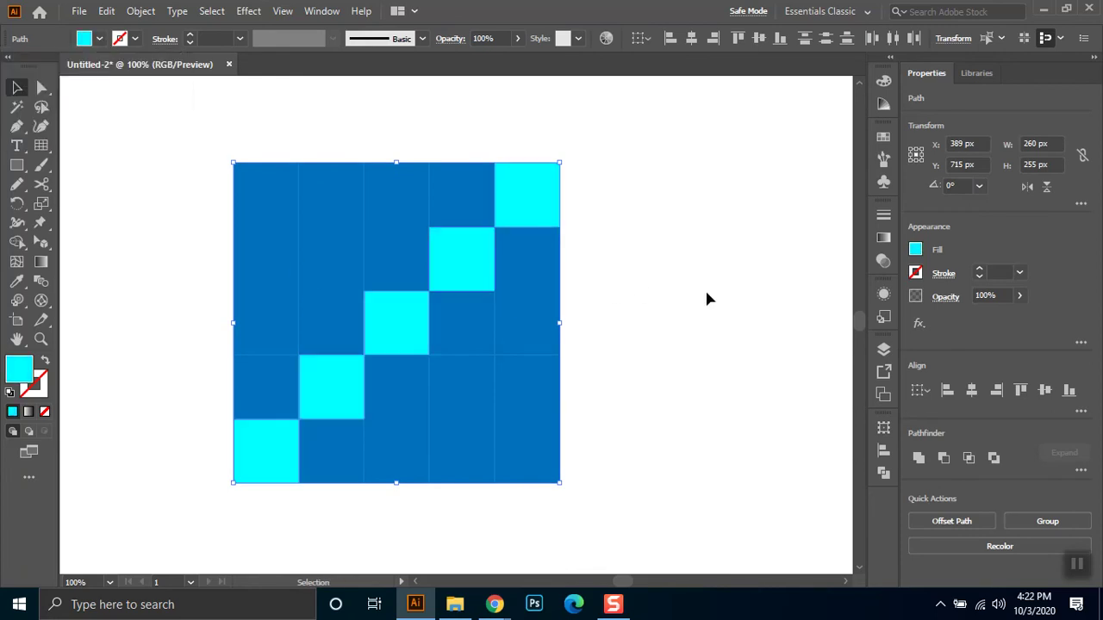
pyautogui.click(705, 288)
# Fill the remaining cells on the diagonal from the top-left to the bottom-right corner of the grid with bright cyan
pyautogui.click(475, 405)
pyautogui.keyDown('shift'); pyautogui.click(345, 266); pyautogui.keyUp('shift')
pyautogui.keyDown('shift'); pyautogui.click(285, 212); pyautogui.keyUp('shift')
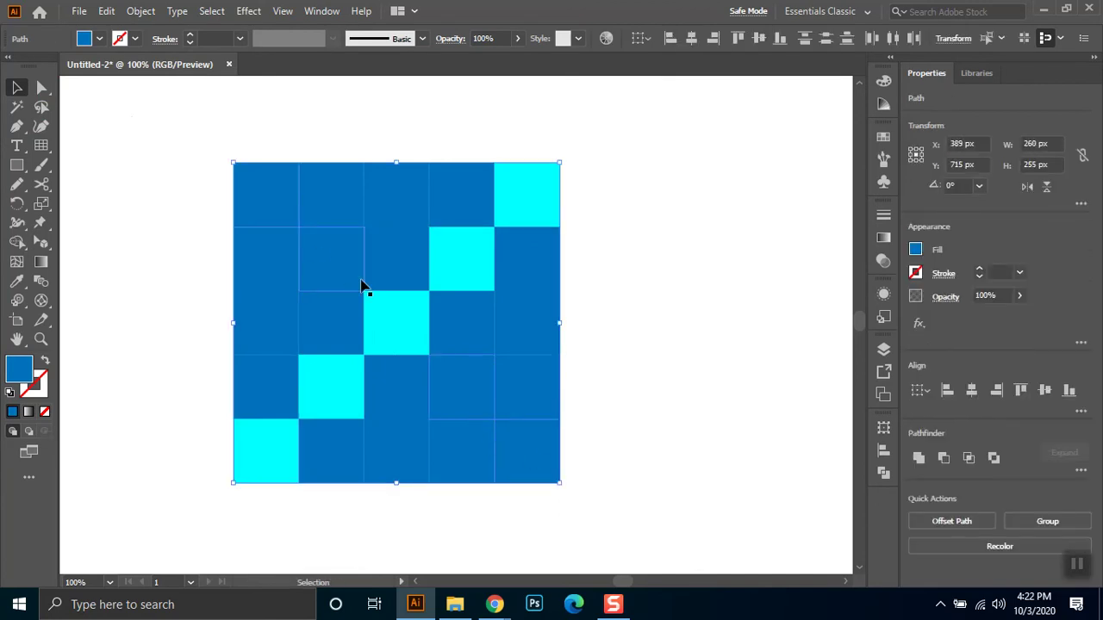
pyautogui.click(99, 39)
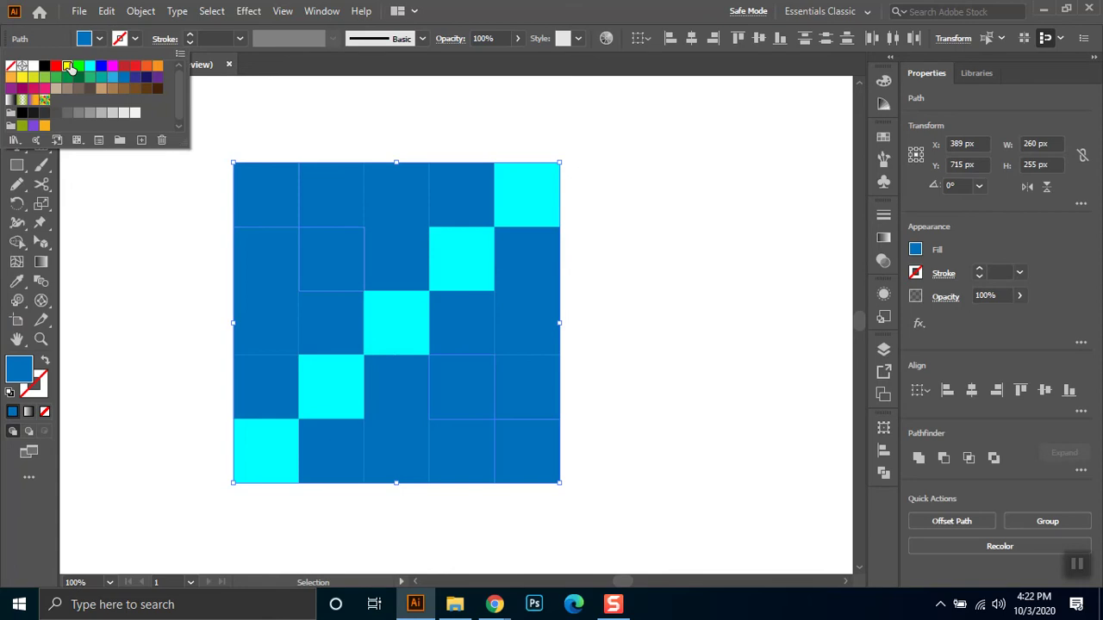
pyautogui.click(68, 66)
pyautogui.click(78, 66)
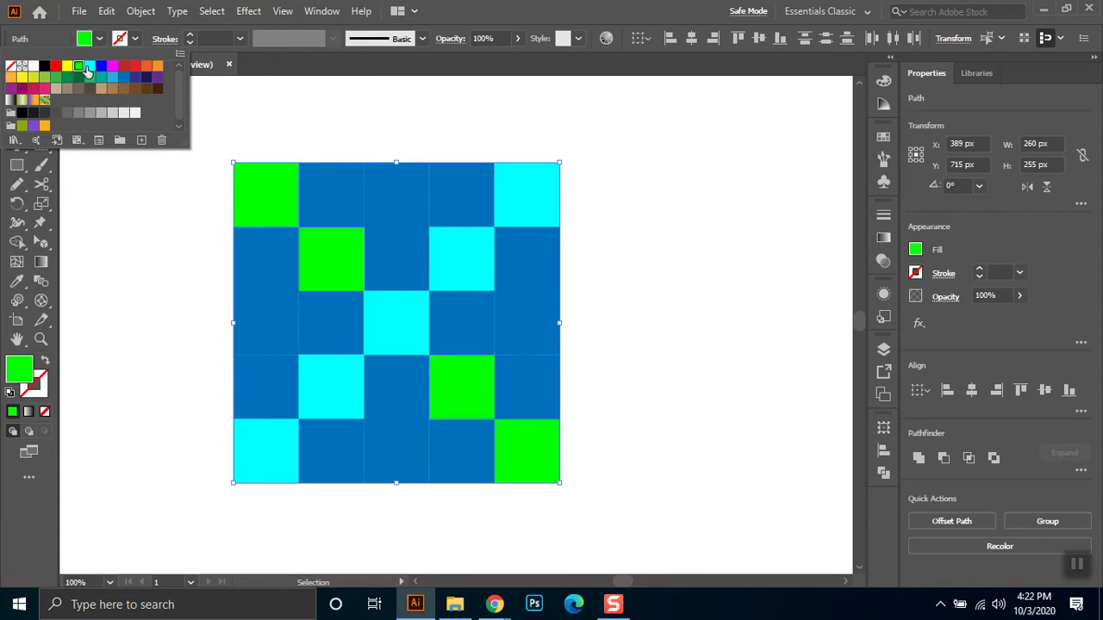
pyautogui.click(90, 70)
pyautogui.click(641, 315)
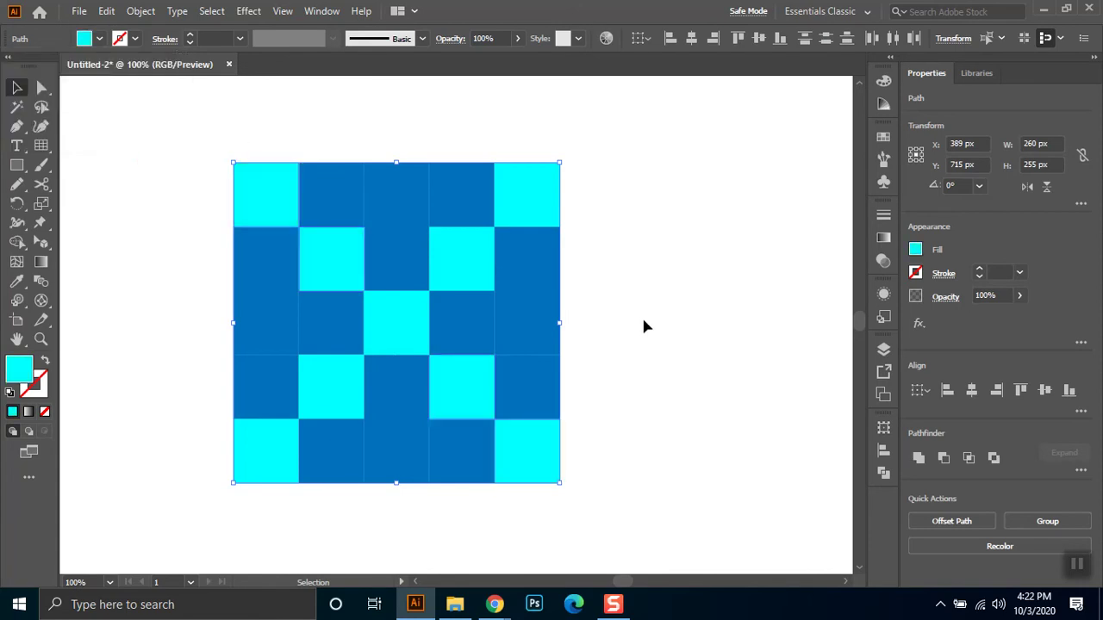
# Fill the middle cell on each of the grid's four outer edges with bright cyan for a checkerboard pattern
pyautogui.click(535, 322)
pyautogui.keyDown('shift'); pyautogui.click(249, 316); pyautogui.keyUp('shift')
pyautogui.keyDown('shift'); pyautogui.click(408, 200); pyautogui.keyUp('shift')
pyautogui.keyDown('shift'); pyautogui.click(404, 465); pyautogui.keyUp('shift')
pyautogui.click(101, 39)
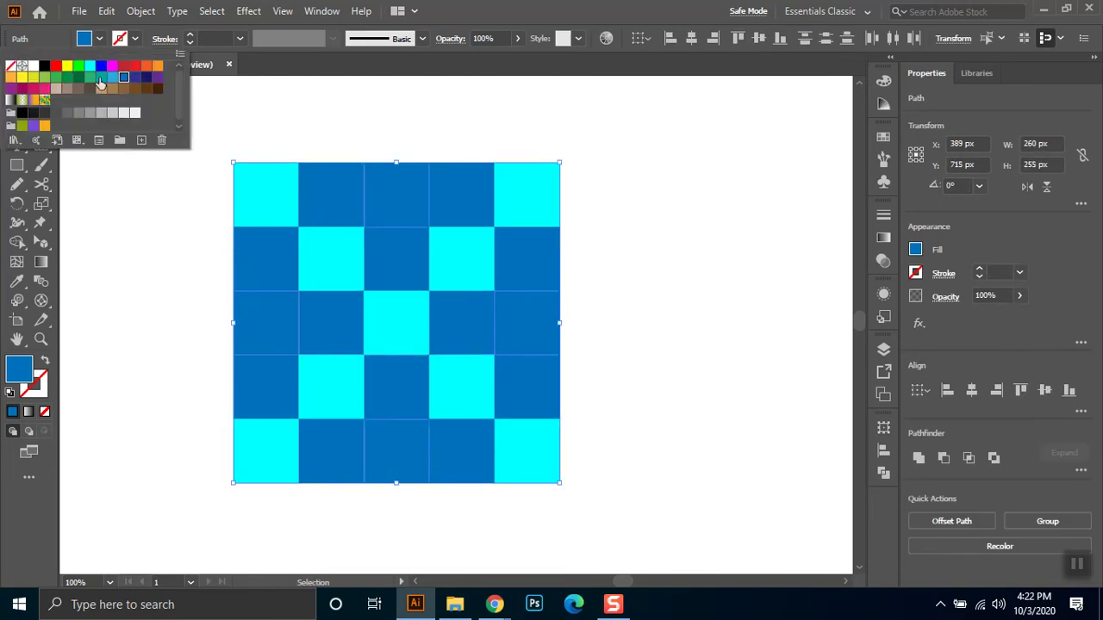
pyautogui.click(90, 71)
pyautogui.click(677, 252)
pyautogui.click(676, 253)
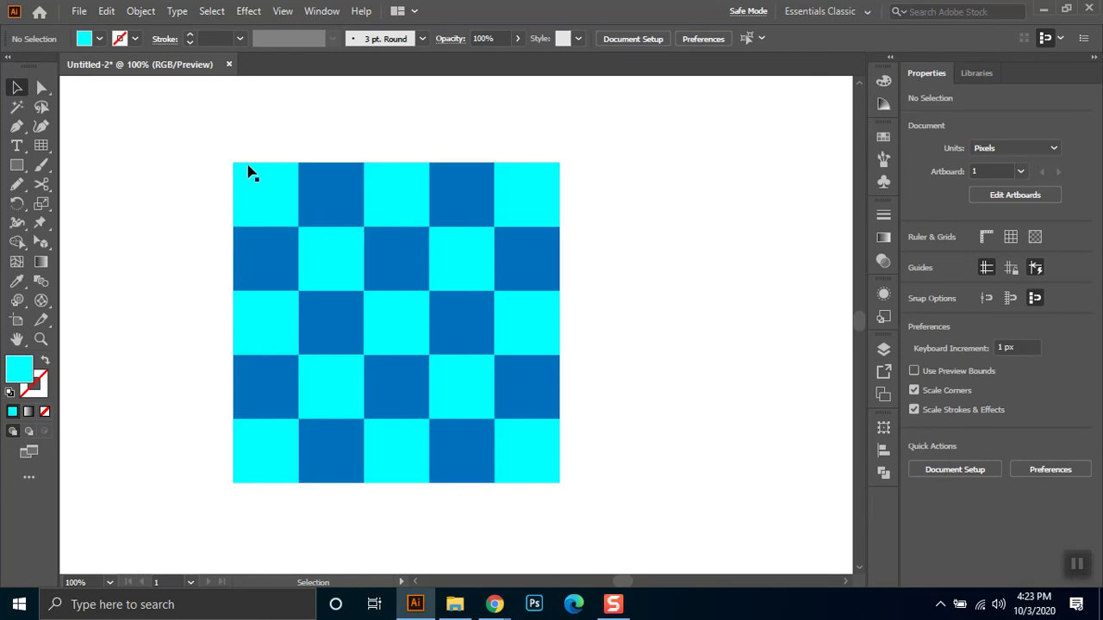
# Delete the checkered grid and try drawing a new rectangular grid in its place
pyautogui.moveTo(328, 241); pyautogui.dragTo(695, 497)
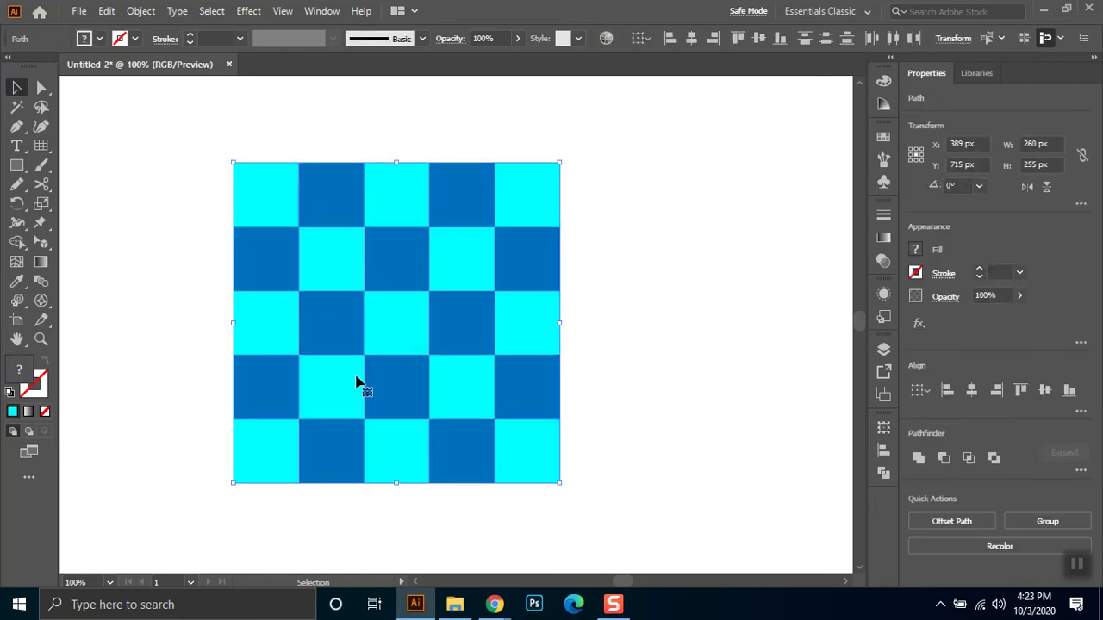
pyautogui.click(47, 156)
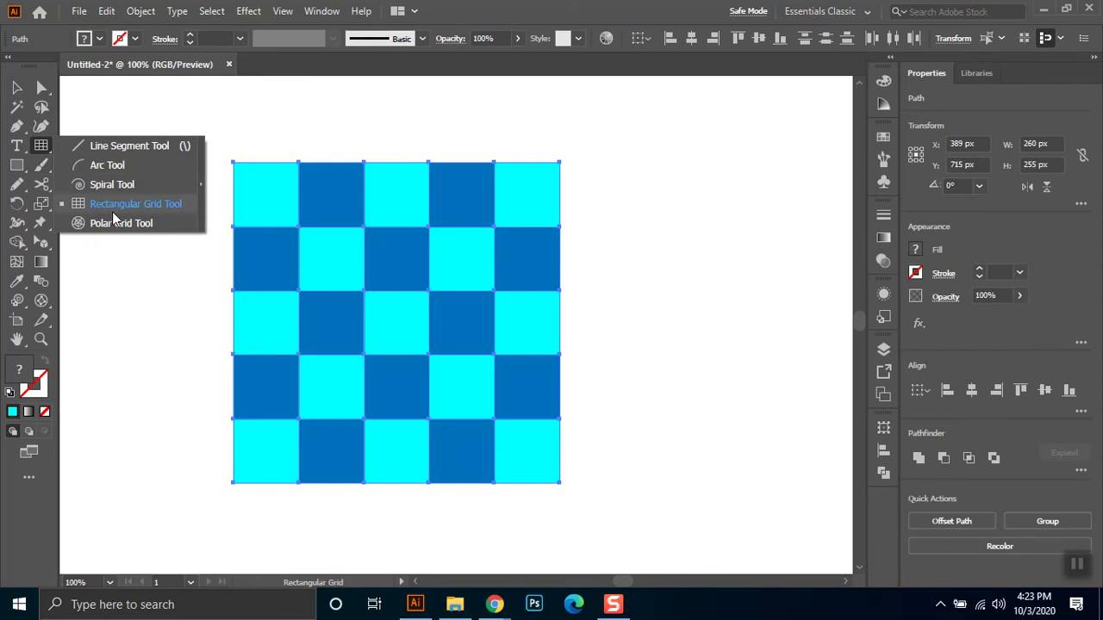
pyautogui.click(19, 87)
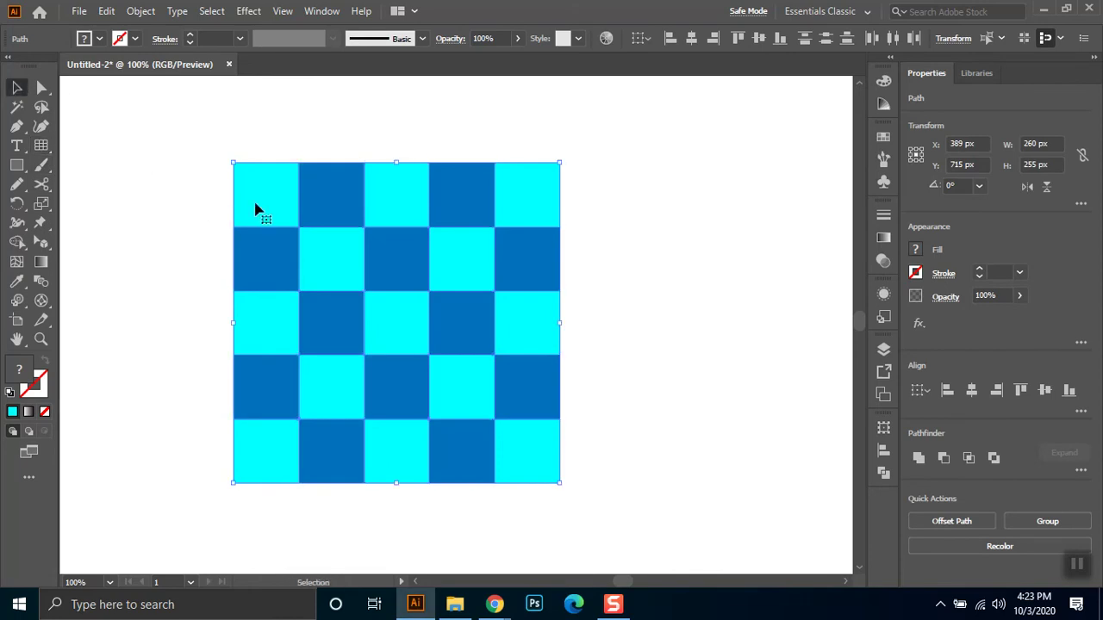
pyautogui.click(259, 210)
pyautogui.press('Delete')
pyautogui.moveTo(20, 171); pyautogui.dragTo(109, 169)
pyautogui.click(19, 87)
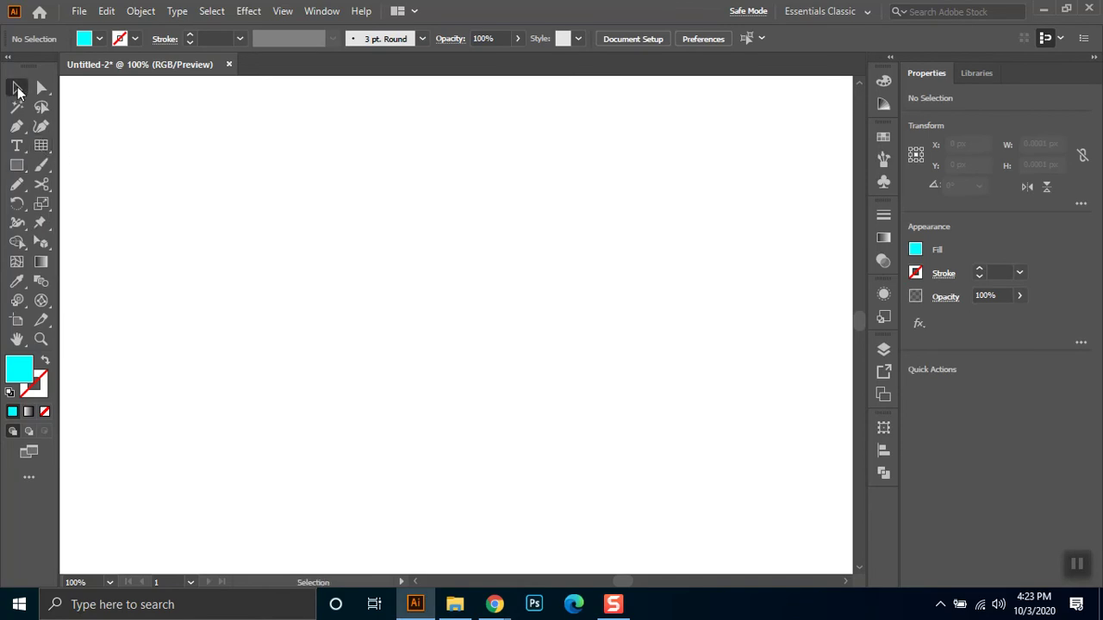
pyautogui.moveTo(46, 146); pyautogui.dragTo(119, 204)
pyautogui.moveTo(245, 189); pyautogui.dragTo(586, 470)
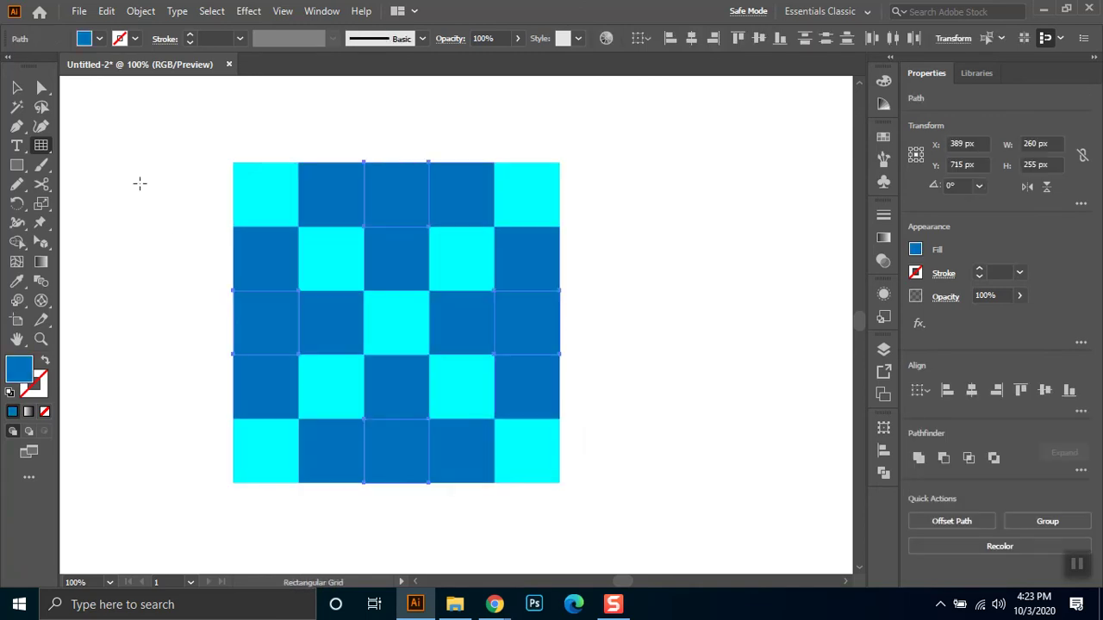
# Select all the cells of the colored grid and open the Tweak distortion effect for them
pyautogui.click(18, 88)
pyautogui.moveTo(657, 143); pyautogui.dragTo(377, 524)
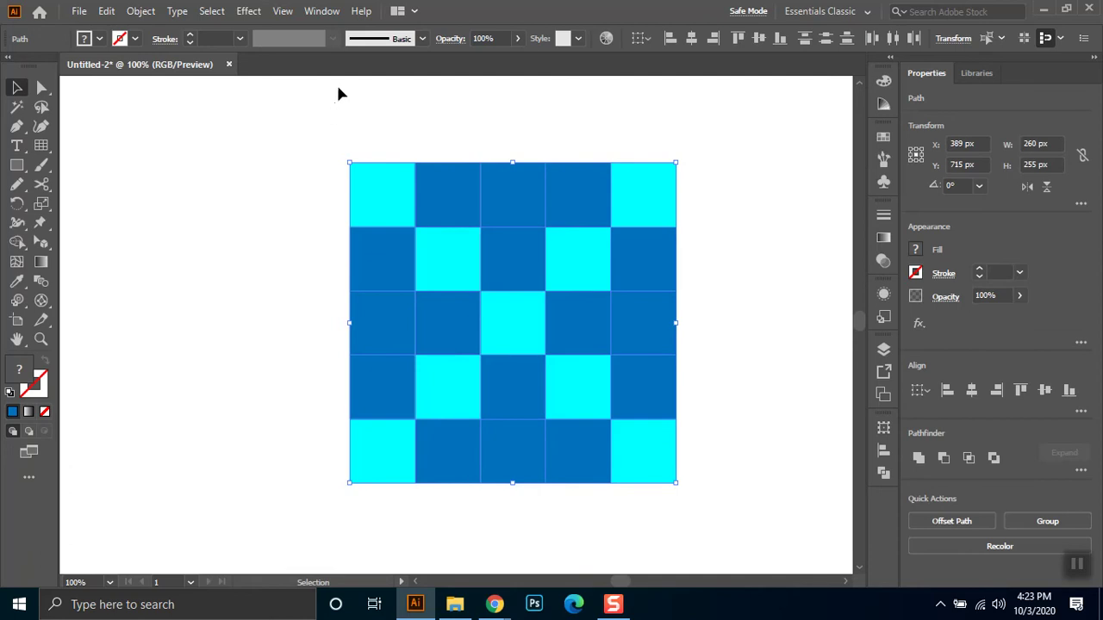
pyautogui.click(248, 12)
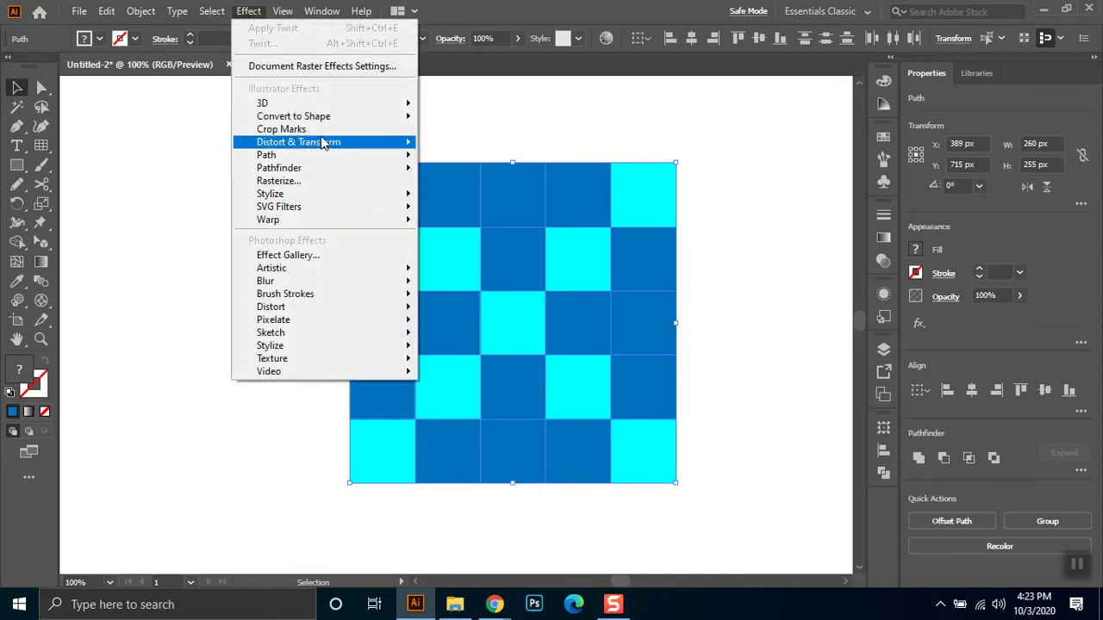
pyautogui.moveTo(323, 143)
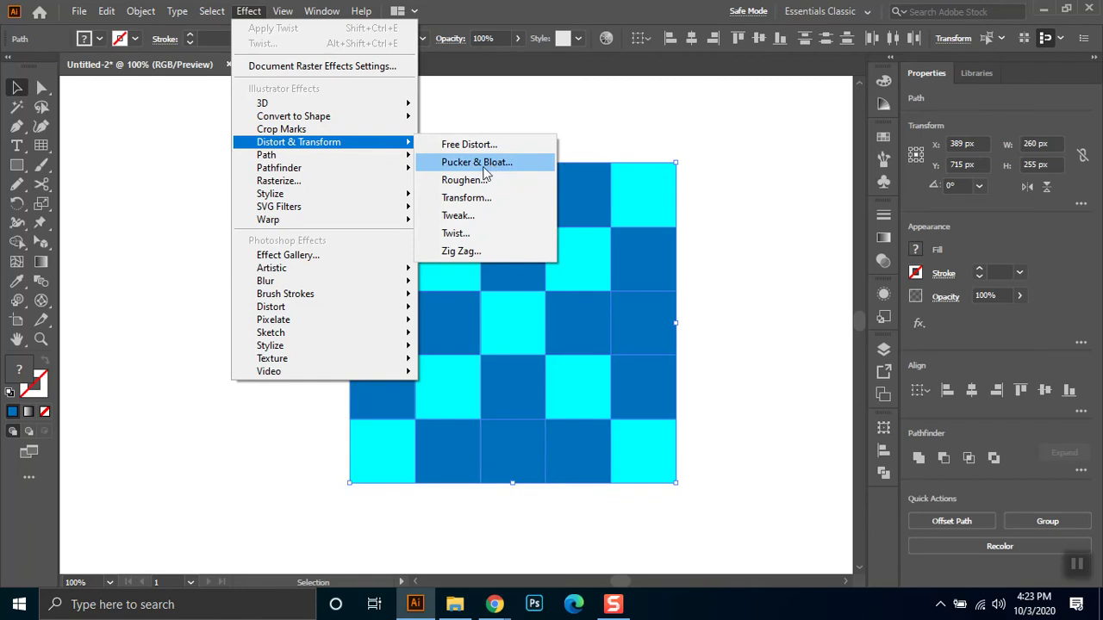
pyautogui.click(457, 215)
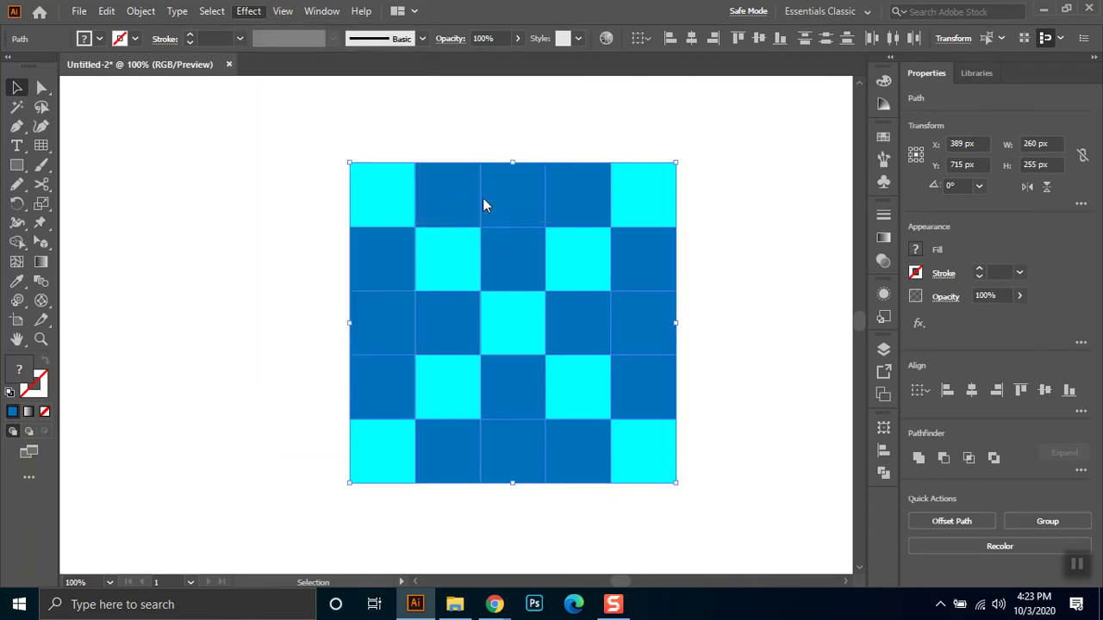
pyautogui.moveTo(435, 159); pyautogui.dragTo(211, 124)
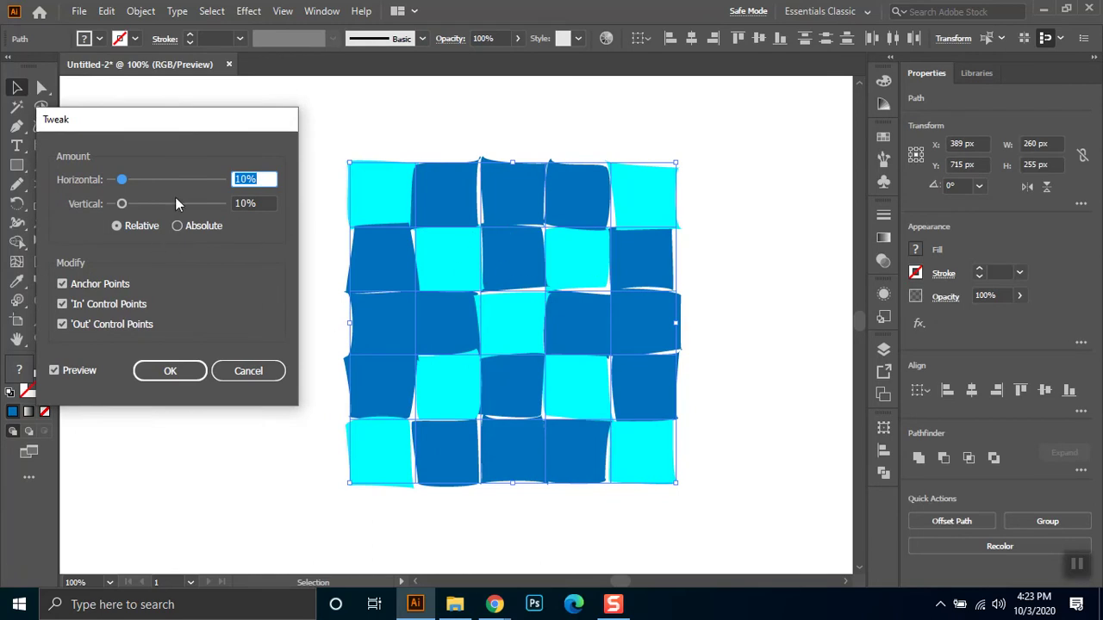
# Try strong Tweak amounts, then Absolute mode with 7 px horizontal and 9 px vertical
pyautogui.moveTo(136, 187); pyautogui.dragTo(190, 182)
pyautogui.click(179, 226)
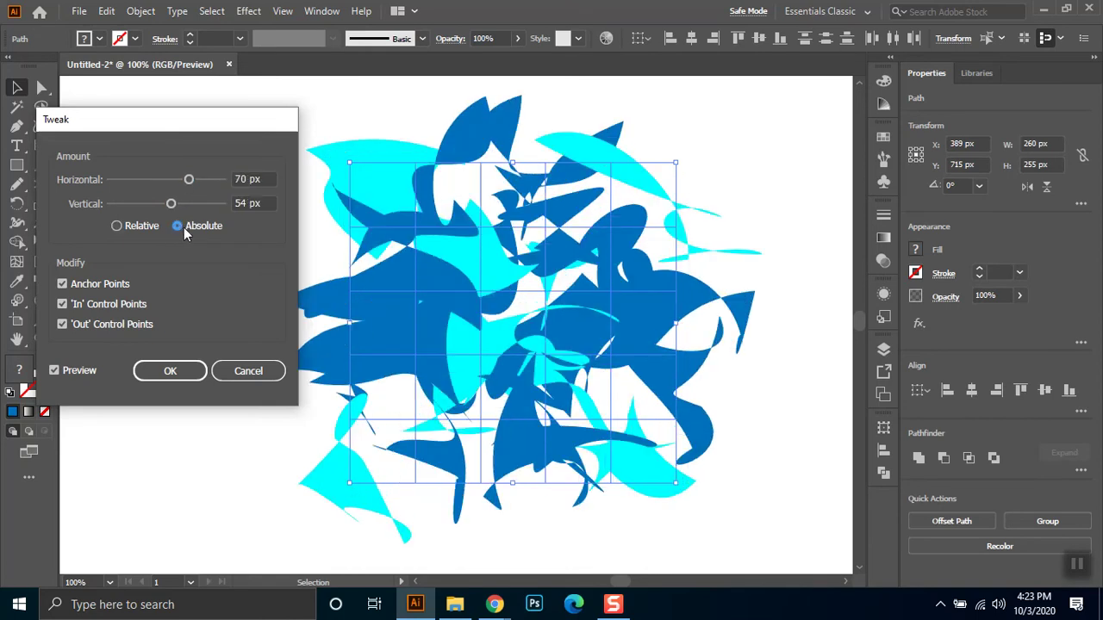
pyautogui.click(156, 183)
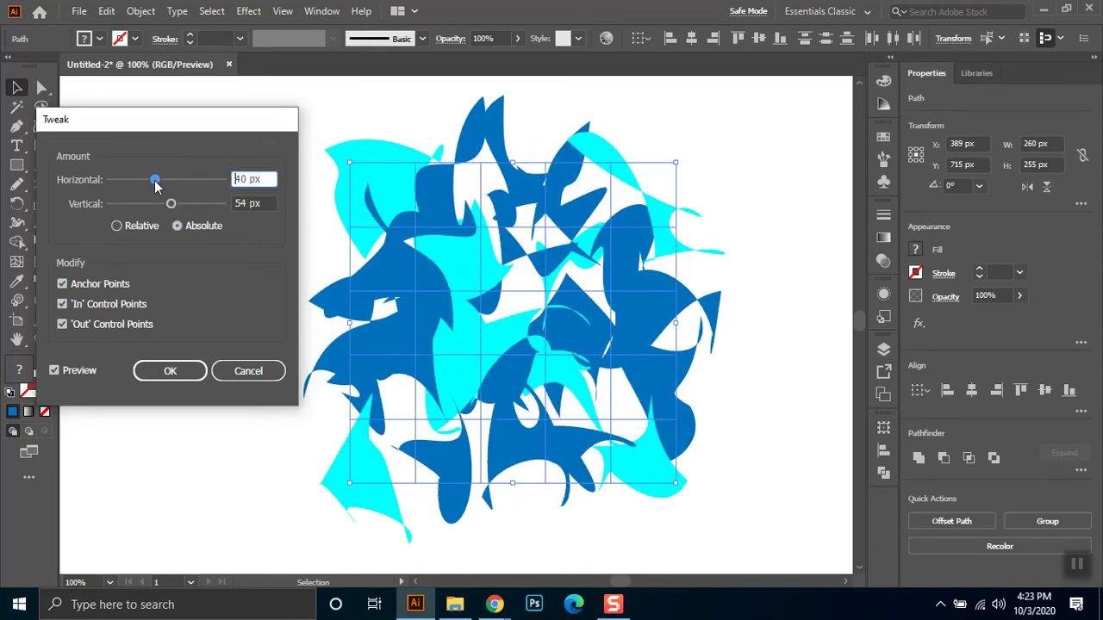
pyautogui.moveTo(154, 184); pyautogui.dragTo(120, 206)
pyautogui.click(136, 206)
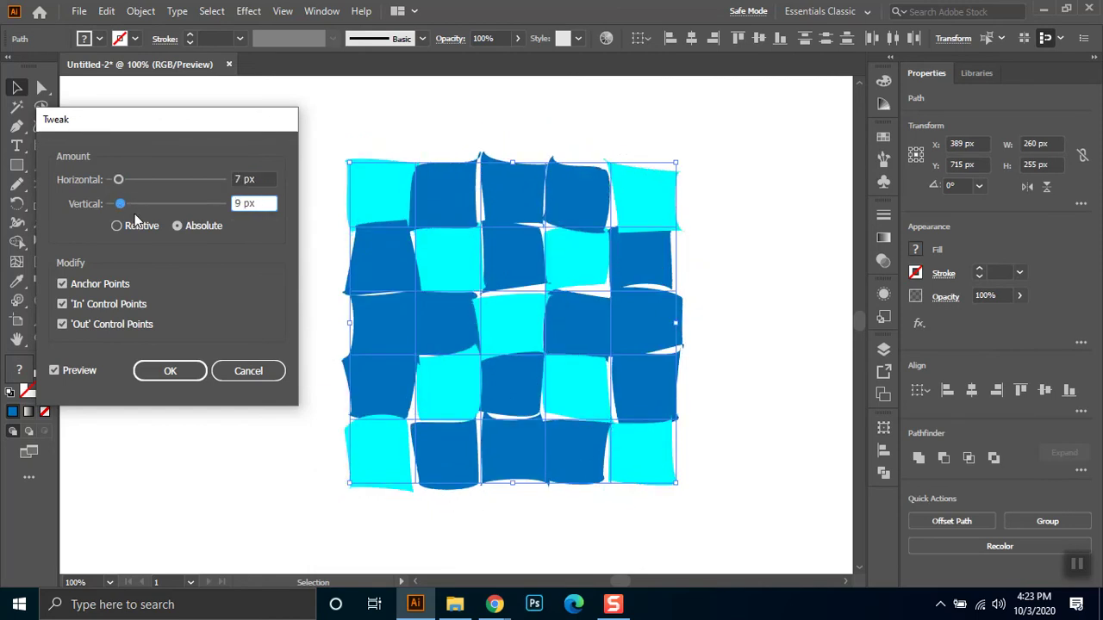
# Switch the Tweak to relative amounts and try the anchor, 'In' and 'Out' control point options off and on
pyautogui.click(136, 225)
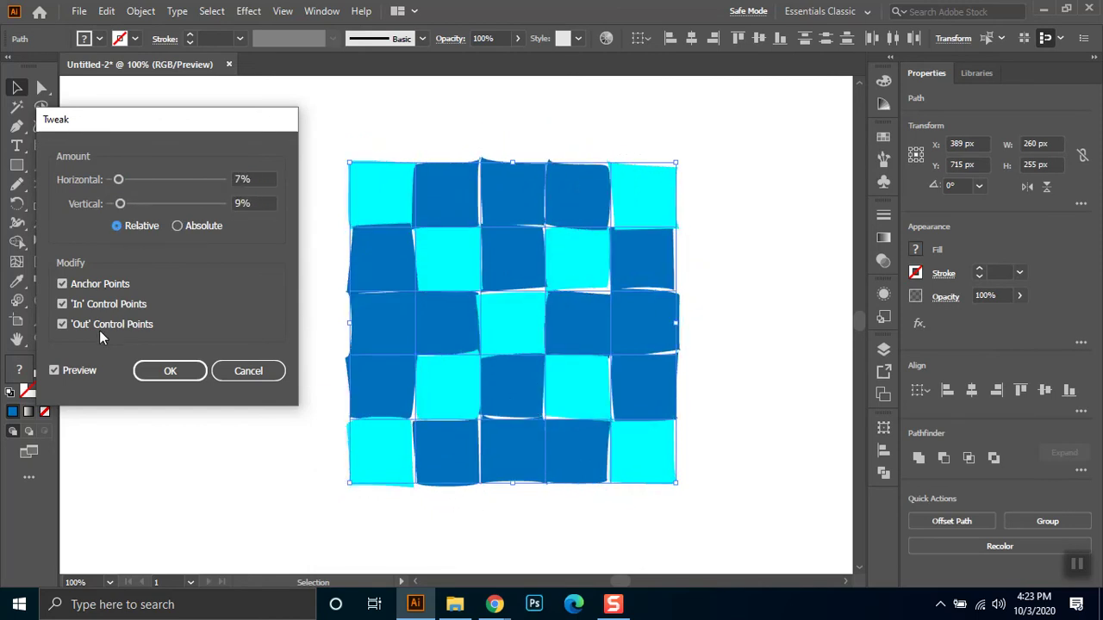
pyautogui.click(105, 285)
pyautogui.click(104, 306)
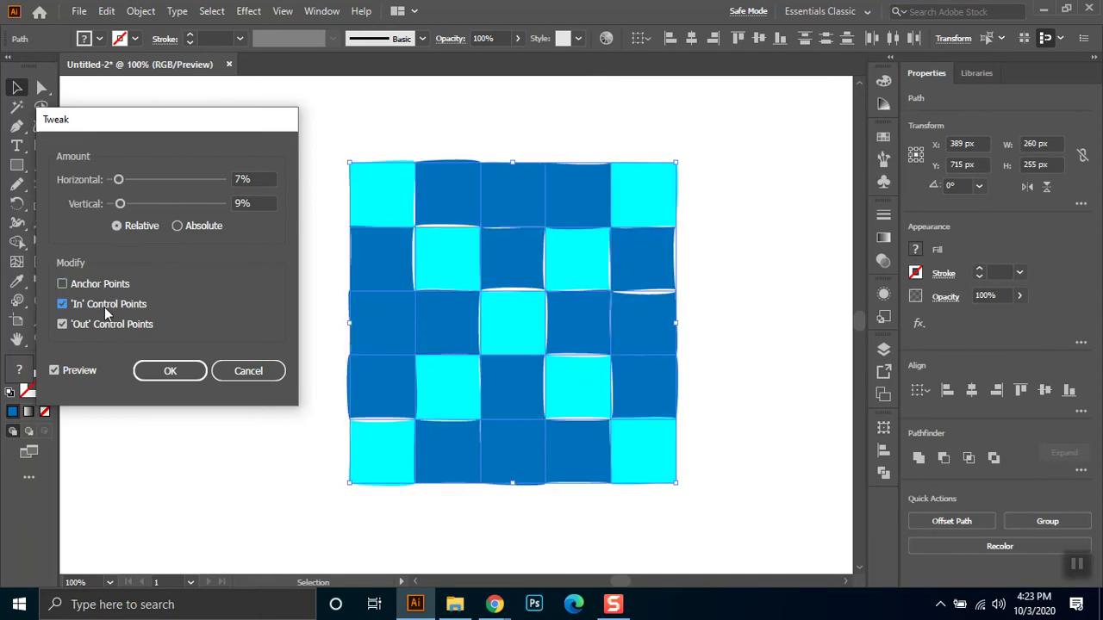
pyautogui.click(102, 324)
pyautogui.click(112, 307)
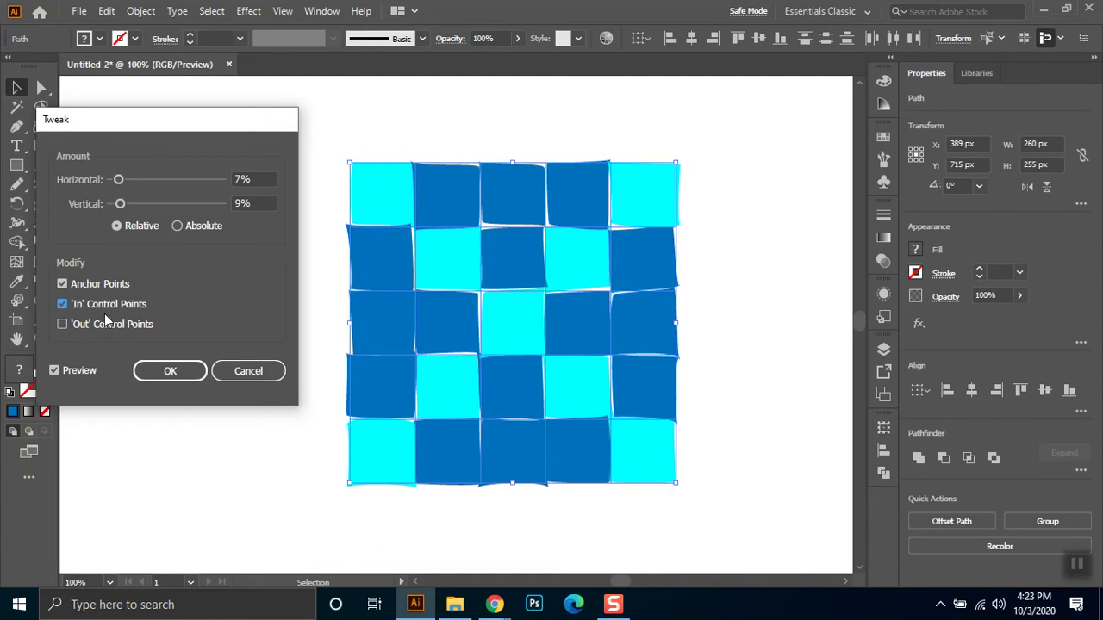
pyautogui.click(108, 324)
# Apply the Tweak effect to the grid with 36% horizontal and 24% vertical relative amounts
pyautogui.moveTo(118, 179); pyautogui.dragTo(151, 181)
pyautogui.click(138, 207)
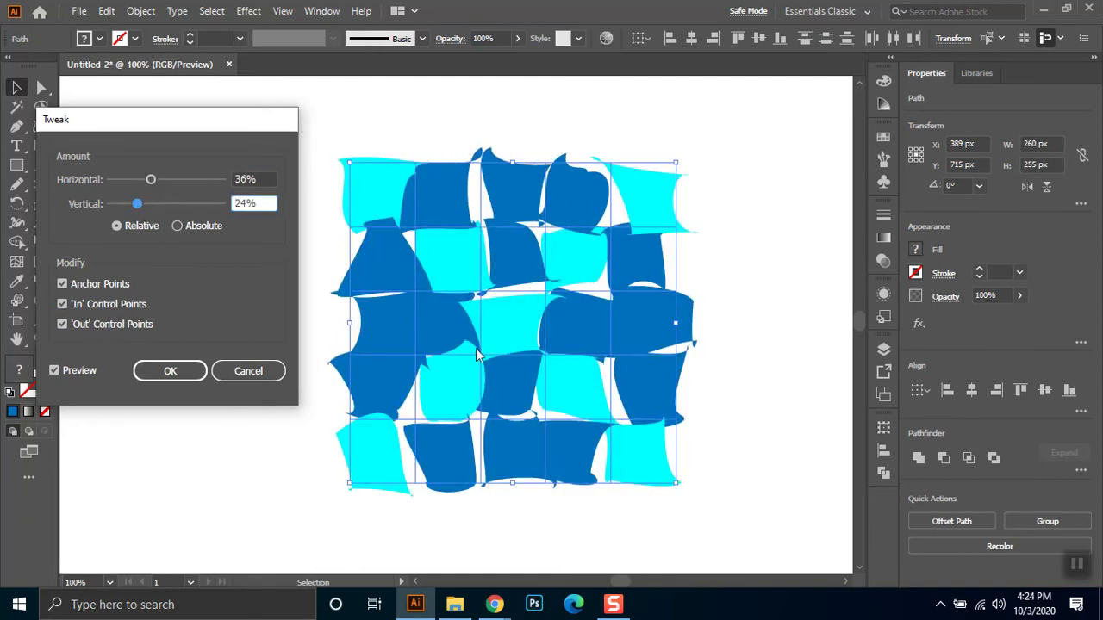
pyautogui.click(171, 370)
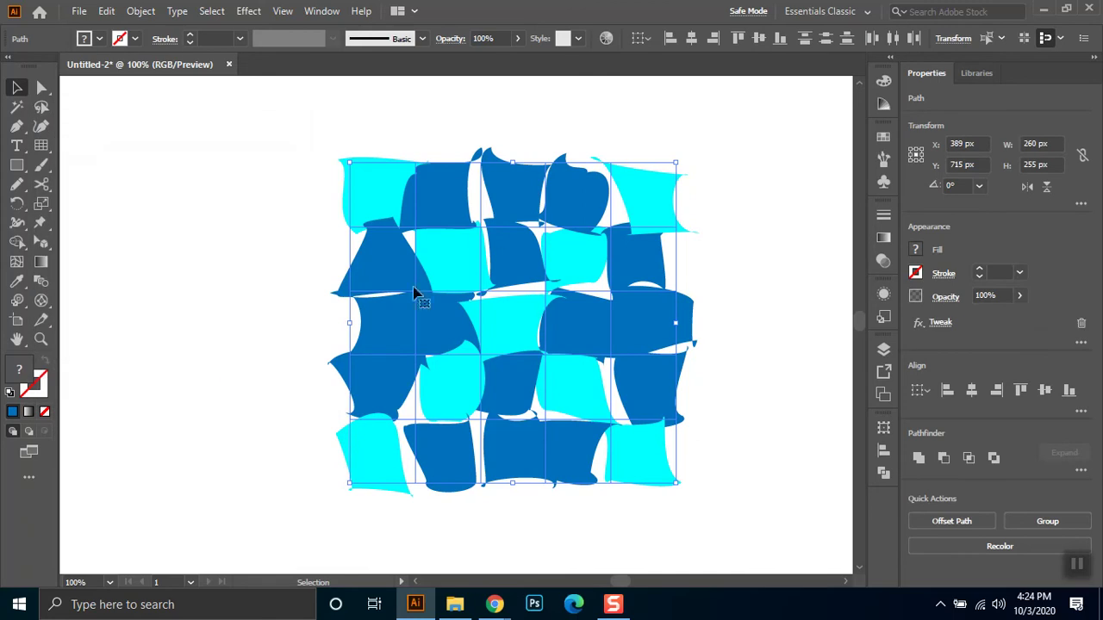
# Expand the appearance of the tweaked cells into editable shapes and deselect them
pyautogui.rightClick(488, 231)
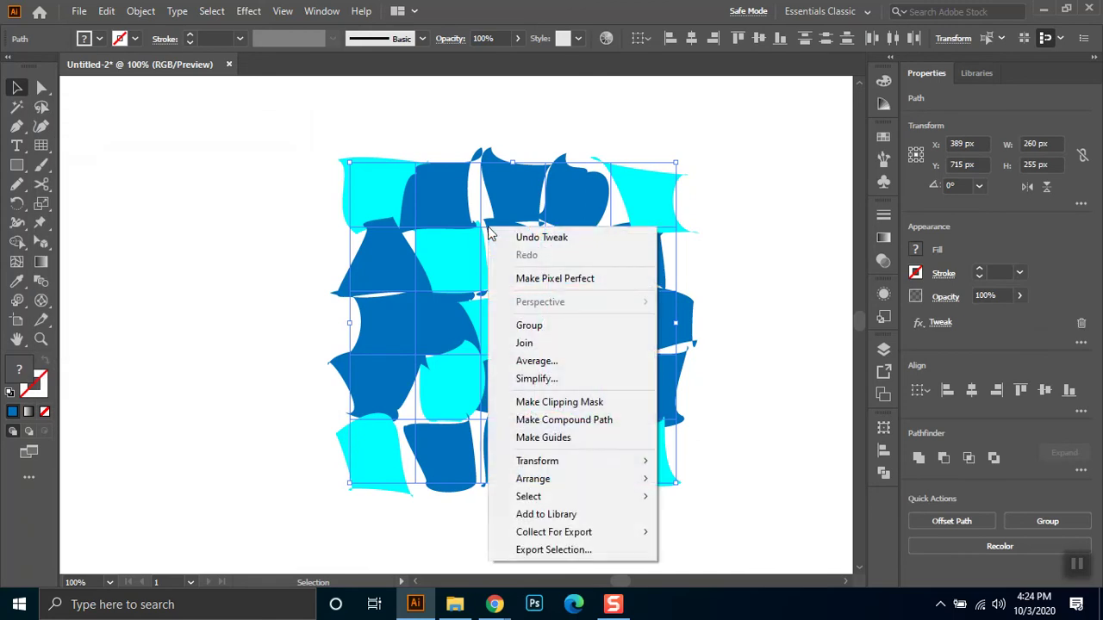
pyautogui.click(142, 11)
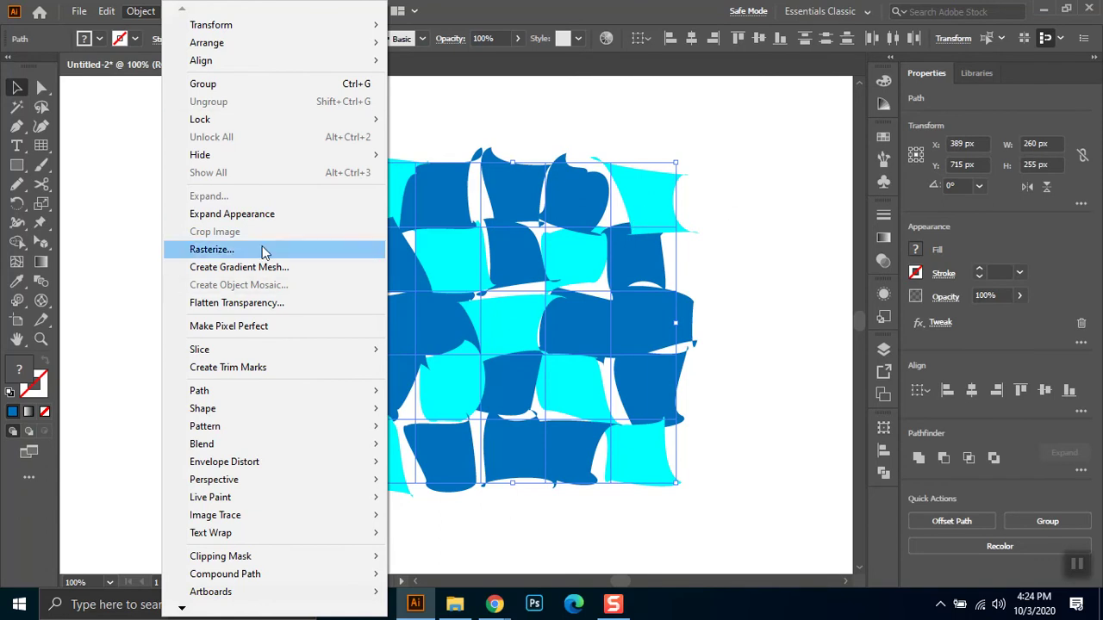
pyautogui.click(289, 214)
pyautogui.rightClick(449, 203)
pyautogui.click(768, 293)
# Pull several of the distorted cells away from the grid, and delete all the pieces from the artboard
pyautogui.moveTo(652, 198); pyautogui.dragTo(693, 190)
pyautogui.moveTo(630, 264); pyautogui.dragTo(698, 258)
pyautogui.moveTo(538, 173); pyautogui.dragTo(587, 166)
pyautogui.moveTo(442, 196); pyautogui.dragTo(429, 149)
pyautogui.moveTo(358, 189); pyautogui.dragTo(258, 114)
pyautogui.moveTo(382, 290); pyautogui.dragTo(266, 217)
pyautogui.moveTo(364, 362); pyautogui.dragTo(302, 313)
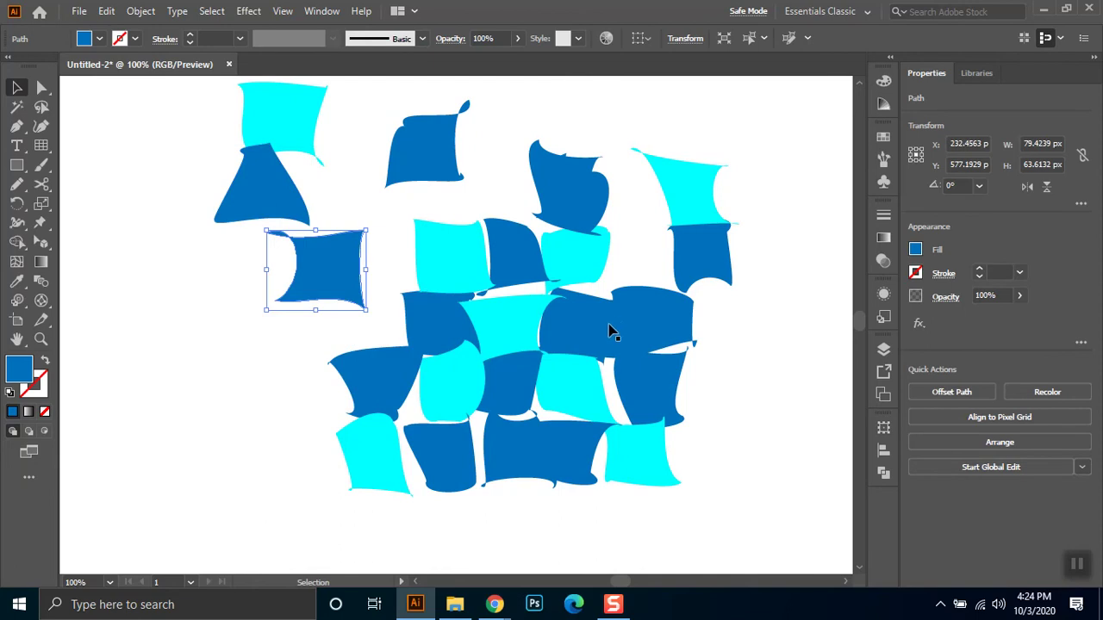
pyautogui.moveTo(781, 110); pyautogui.dragTo(195, 519)
pyautogui.press('Delete')
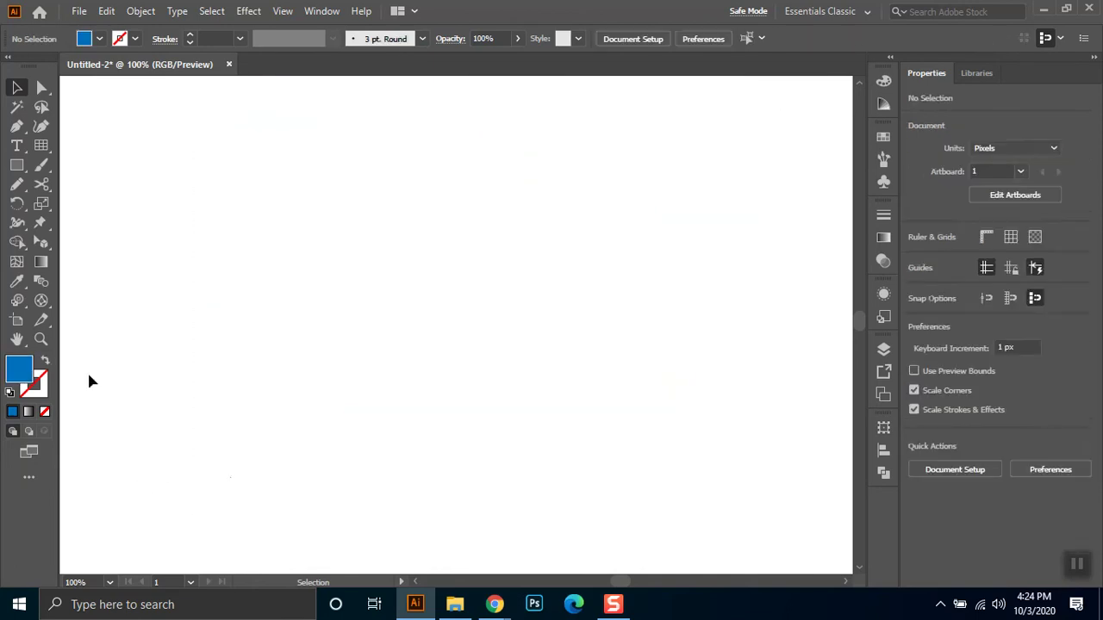
# Draw a polar grid about 243 by 233 px with five concentric circles split by a single vertical line
pyautogui.click(41, 148)
pyautogui.moveTo(43, 158); pyautogui.dragTo(141, 222)
pyautogui.moveTo(377, 234); pyautogui.dragTo(670, 498)
pyautogui.press('Down')
pyautogui.press('Down')
pyautogui.press('Down')
pyautogui.press('Up')
pyautogui.press('Up')
pyautogui.press('Up')
pyautogui.press('Up')
pyautogui.press('Up')
pyautogui.press('Up')
pyautogui.press('Up')
pyautogui.press('Up')
pyautogui.press('Up')
pyautogui.press('Up')
pyautogui.press('Up')
pyautogui.press('Up')
pyautogui.press('Up')
pyautogui.press('Up')
pyautogui.press('Up')
pyautogui.press('Up')
pyautogui.press('Down')
pyautogui.press('Down')
pyautogui.press('Down')
pyautogui.press('Down')
pyautogui.press('Down')
pyautogui.press('Down')
pyautogui.press('Down')
pyautogui.press('Down')
pyautogui.press('Down')
pyautogui.press('Down')
pyautogui.press('Down')
pyautogui.press('Down')
pyautogui.press('Up')
pyautogui.press('Up')
pyautogui.press('Left')
pyautogui.press('Left')
pyautogui.press('Left')
pyautogui.press('Left')
pyautogui.press('Left')
pyautogui.press('Left')
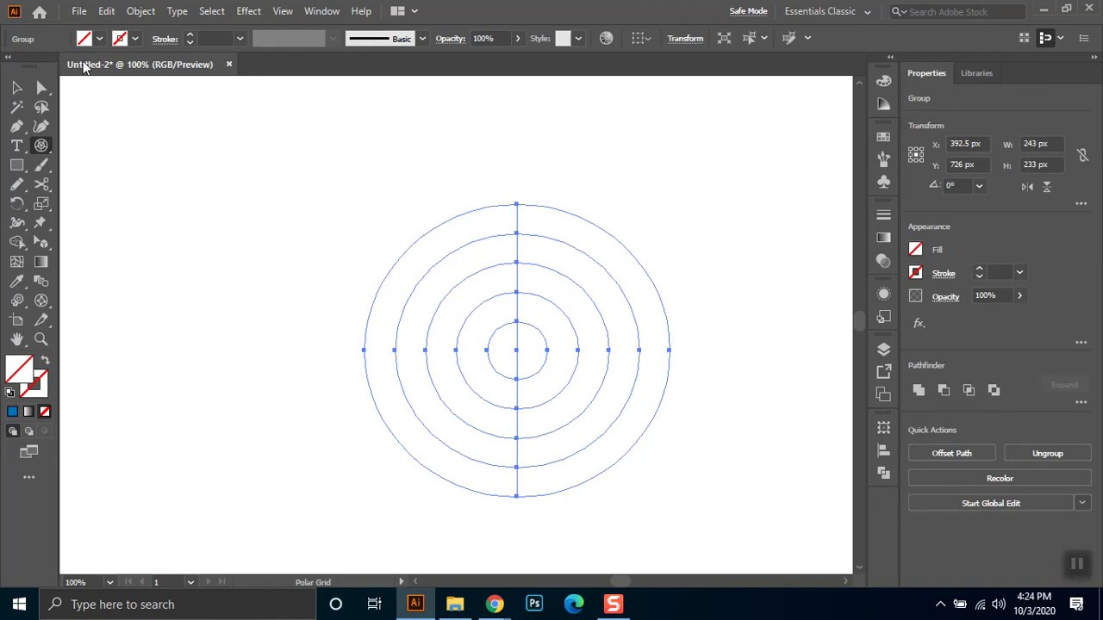
# Rotate the polar grid to 270° so its dividing line runs horizontally
pyautogui.click(17, 87)
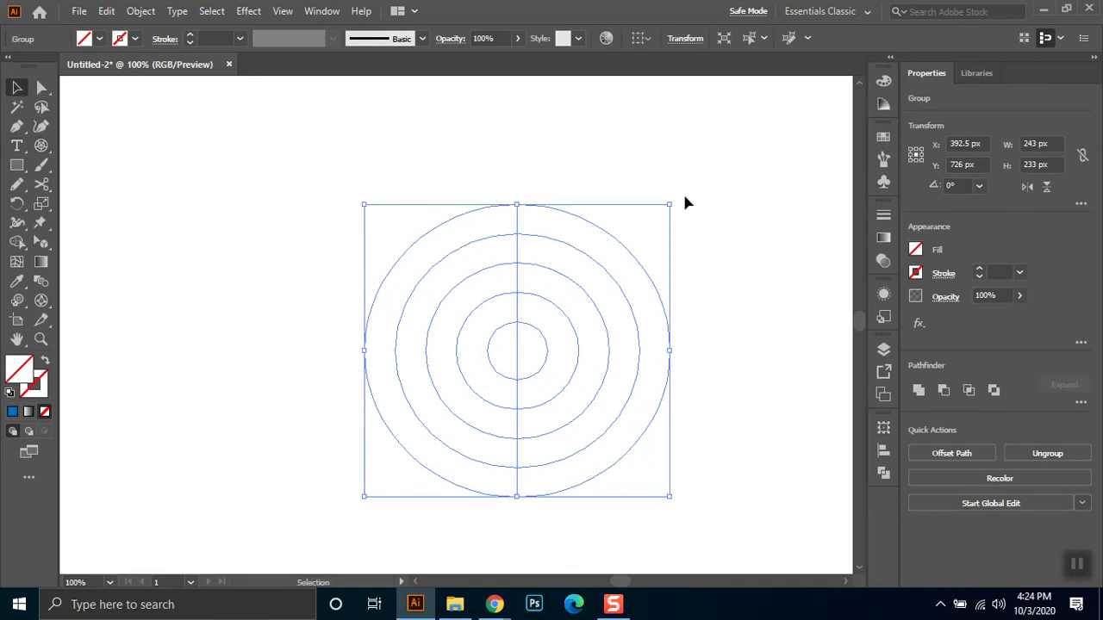
pyautogui.moveTo(673, 197); pyautogui.dragTo(736, 490)
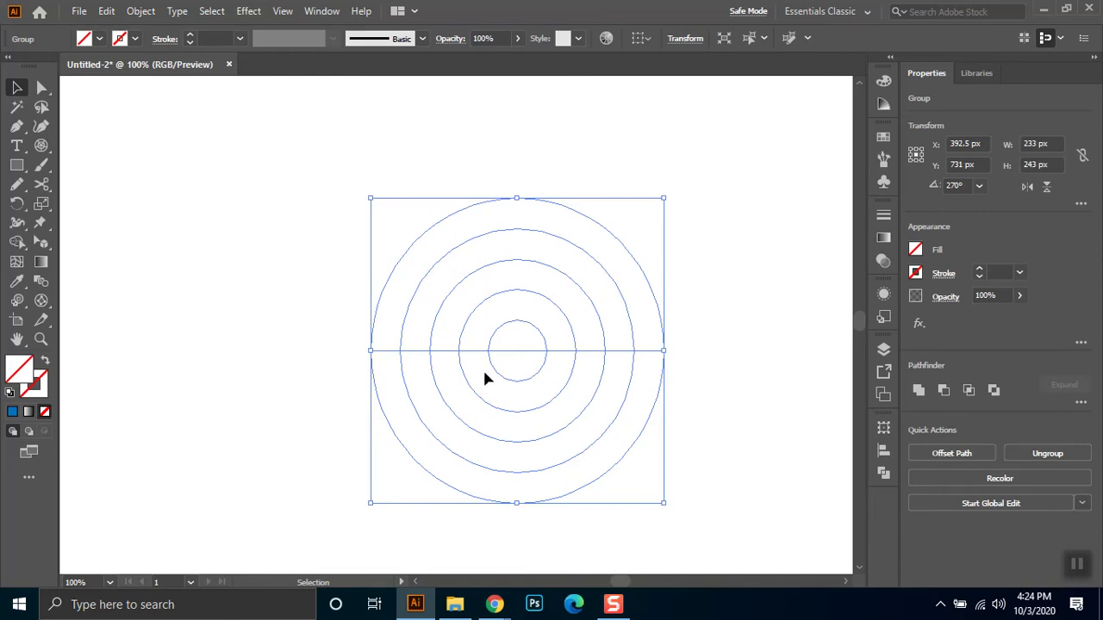
# Try to remove parts of the innermost circle and the dividing line with the Shape Builder, and undo the removals
pyautogui.click(17, 242)
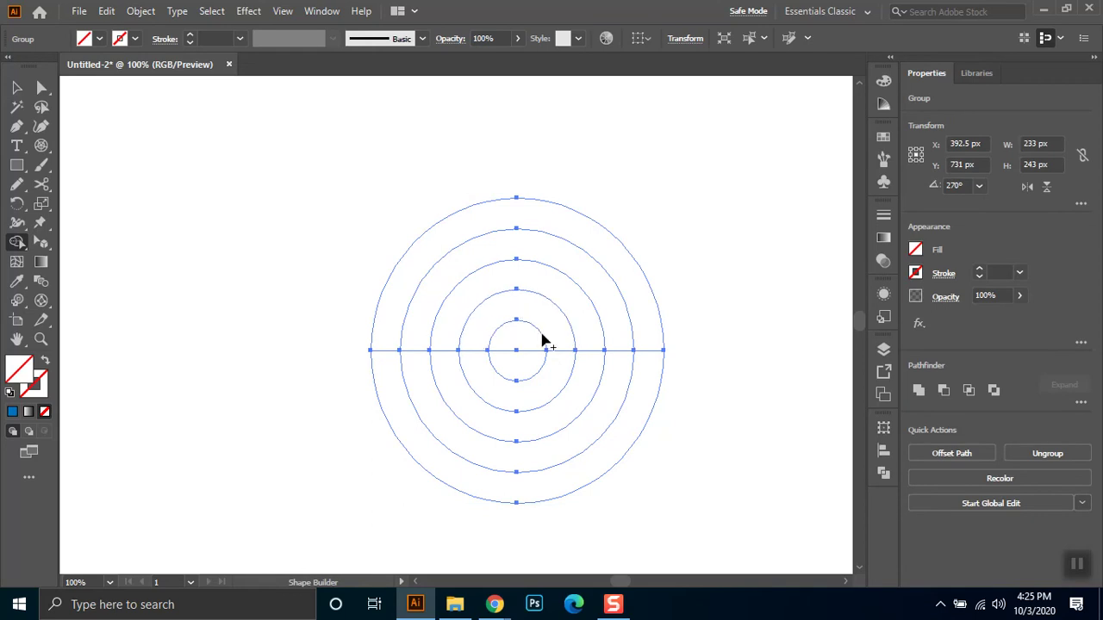
pyautogui.moveTo(542, 343)
pyautogui.mouseDown()
pyautogui.moveTo(547, 332)
pyautogui.moveTo(574, 355)
pyautogui.mouseUp()
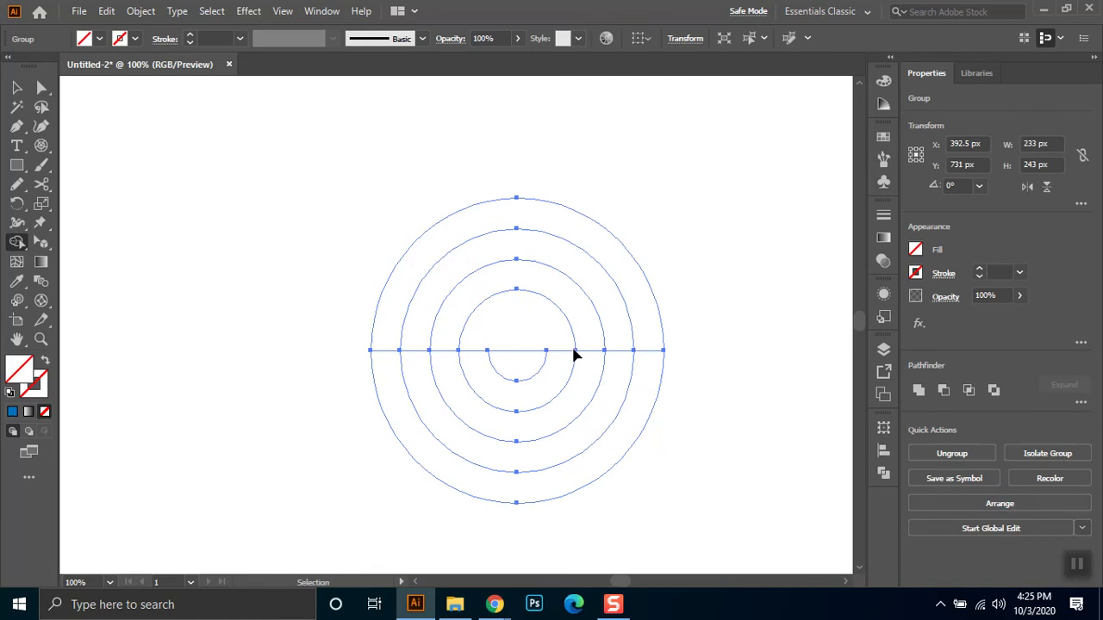
pyautogui.click(539, 342)
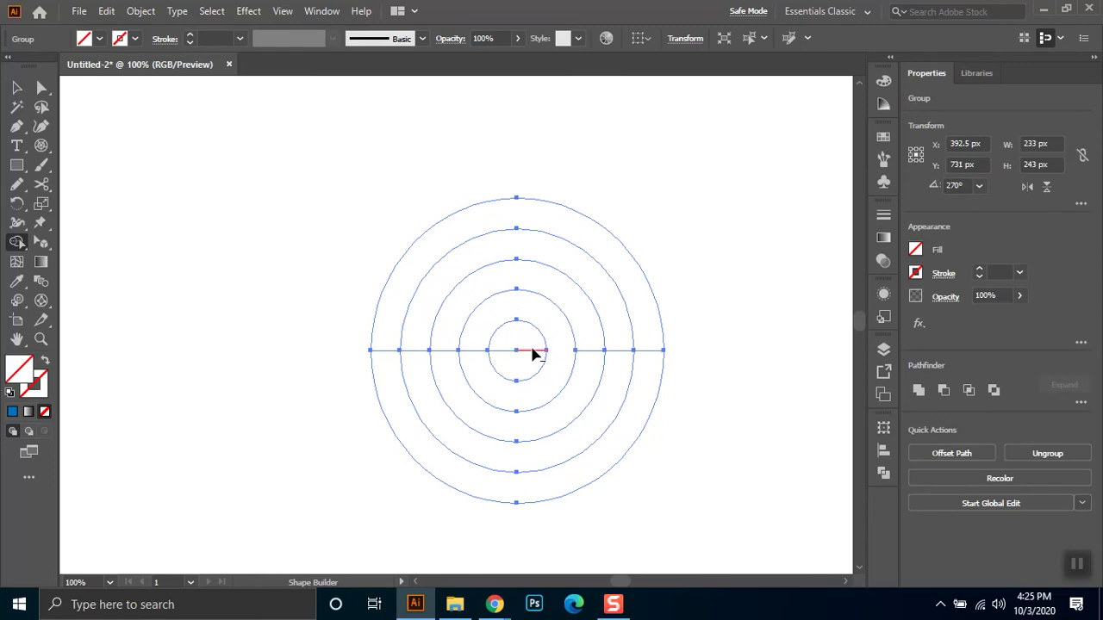
pyautogui.press('ctrl')
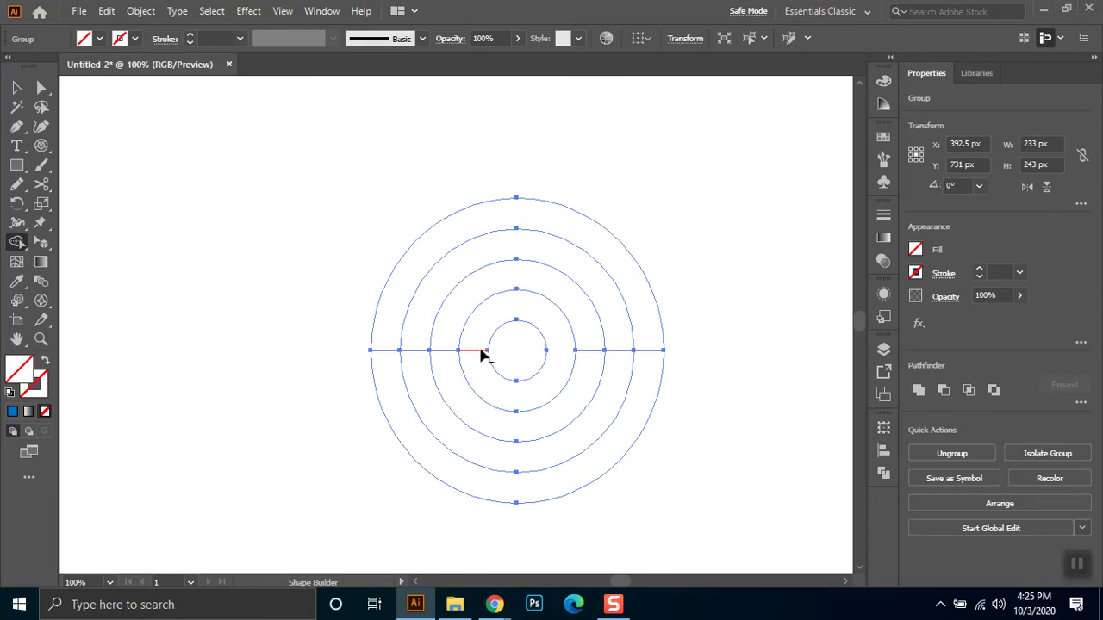
pyautogui.press('ctrl')
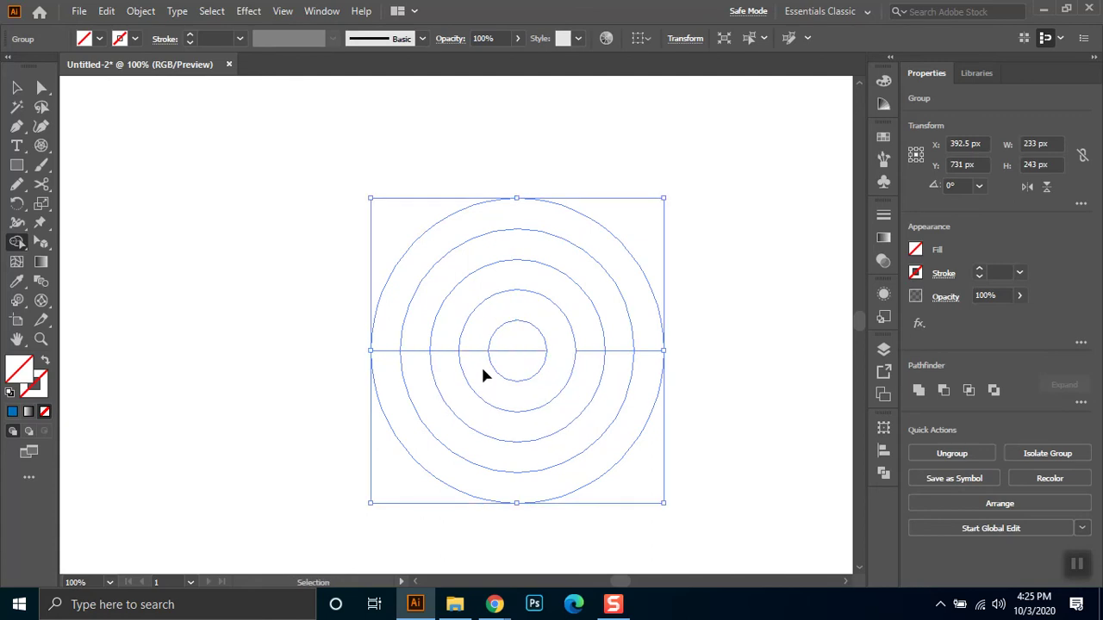
pyautogui.hotkey('ctrl', 'z')
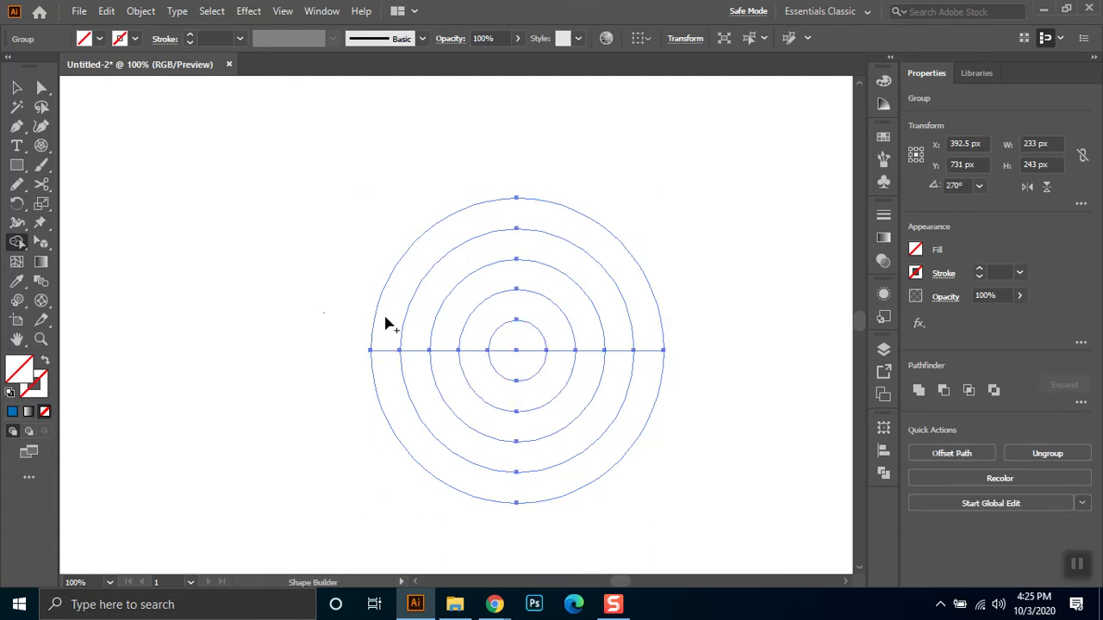
# Try to cut the polar grid with the Scissors tool where the dividing line meets the left side of the outer circle
pyautogui.click(38, 89)
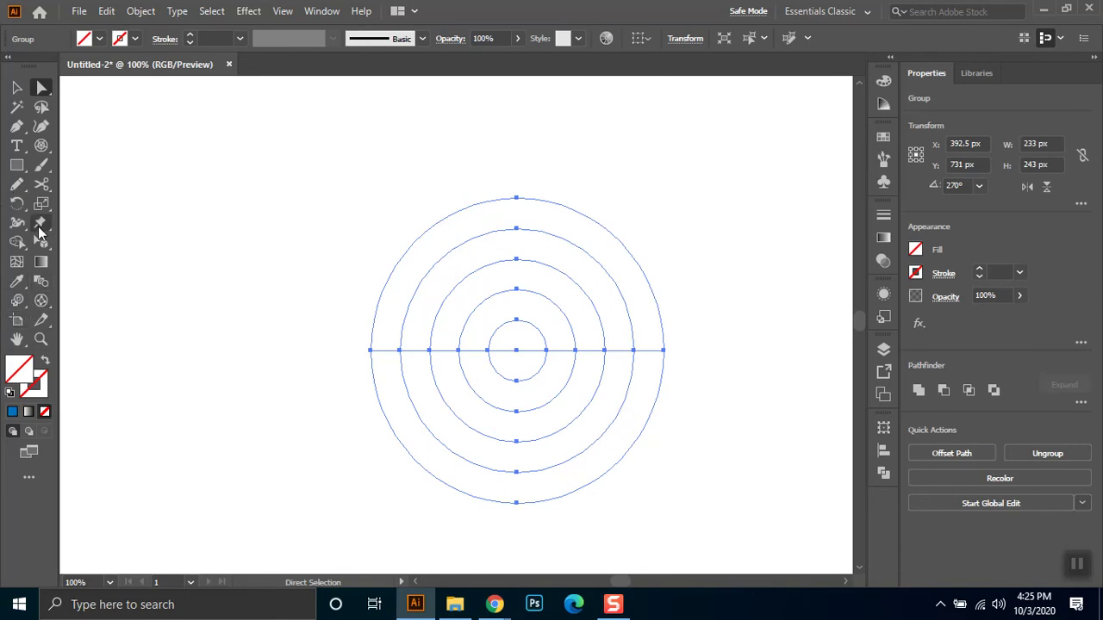
pyautogui.click(41, 183)
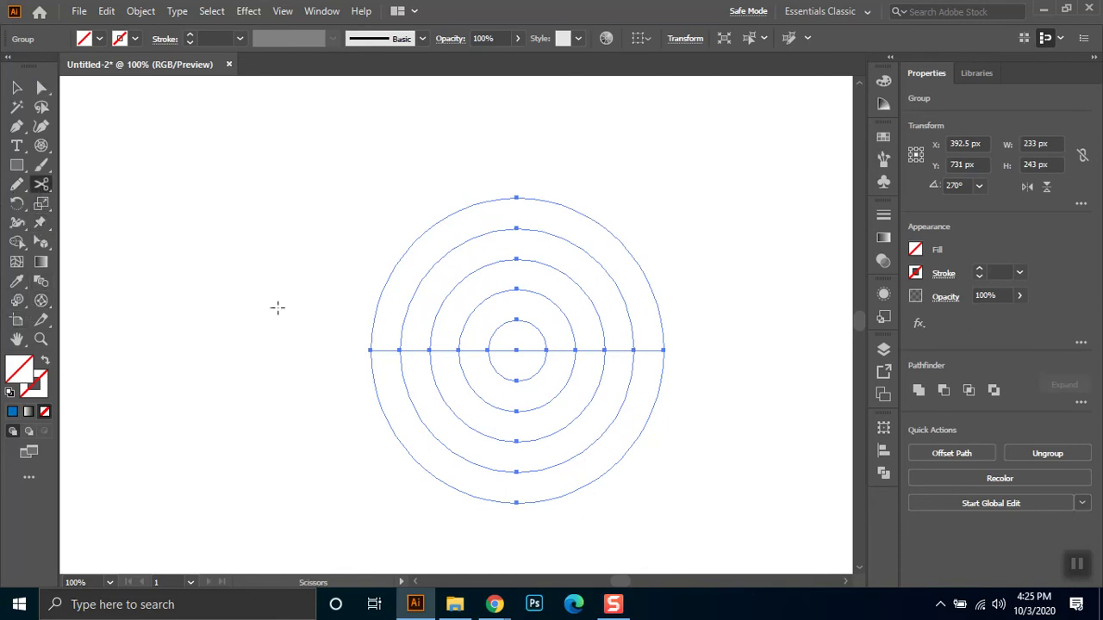
pyautogui.click(370, 350)
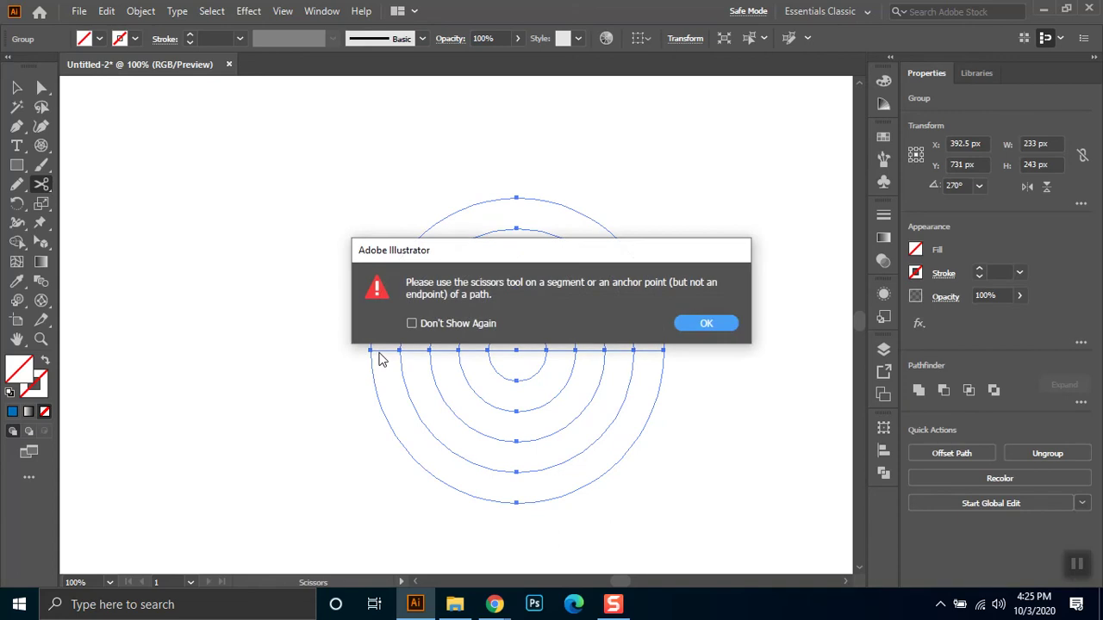
pyautogui.click(689, 326)
pyautogui.click(370, 350)
pyautogui.click(718, 326)
# Undo the polar grid's rotation and give all its lines a black stroke
pyautogui.press('v')
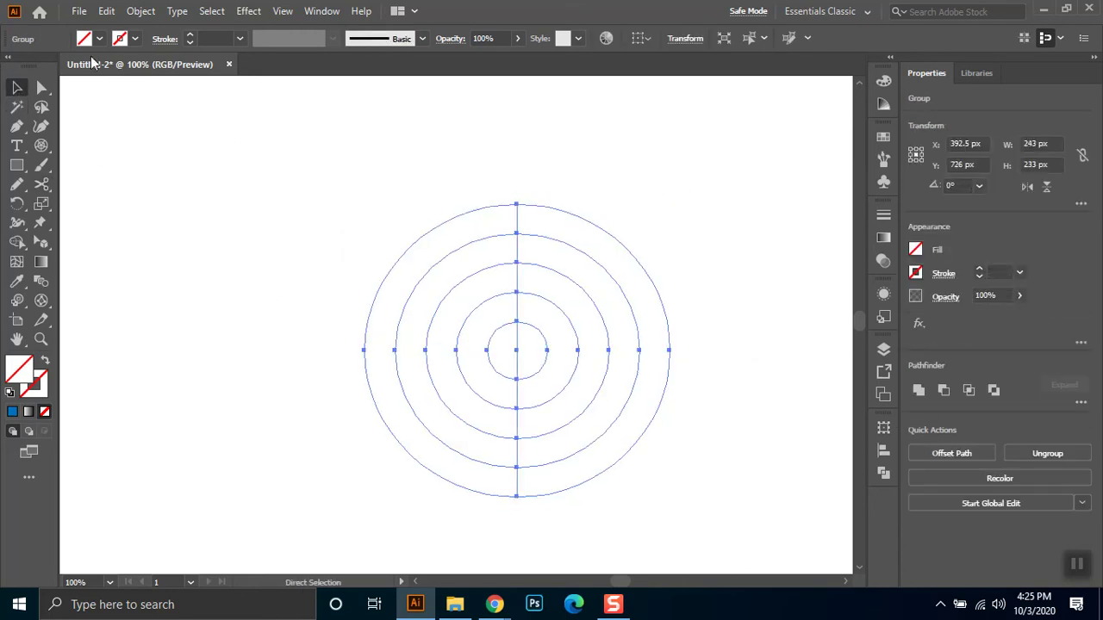
pyautogui.press('v')
pyautogui.click(99, 39)
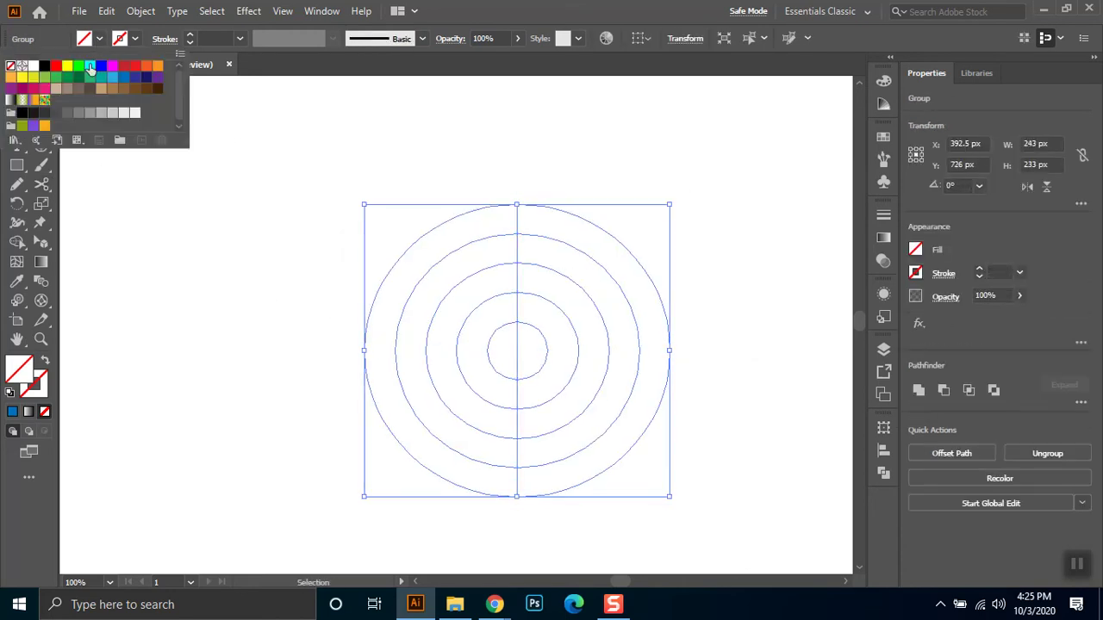
pyautogui.click(133, 38)
pyautogui.click(41, 78)
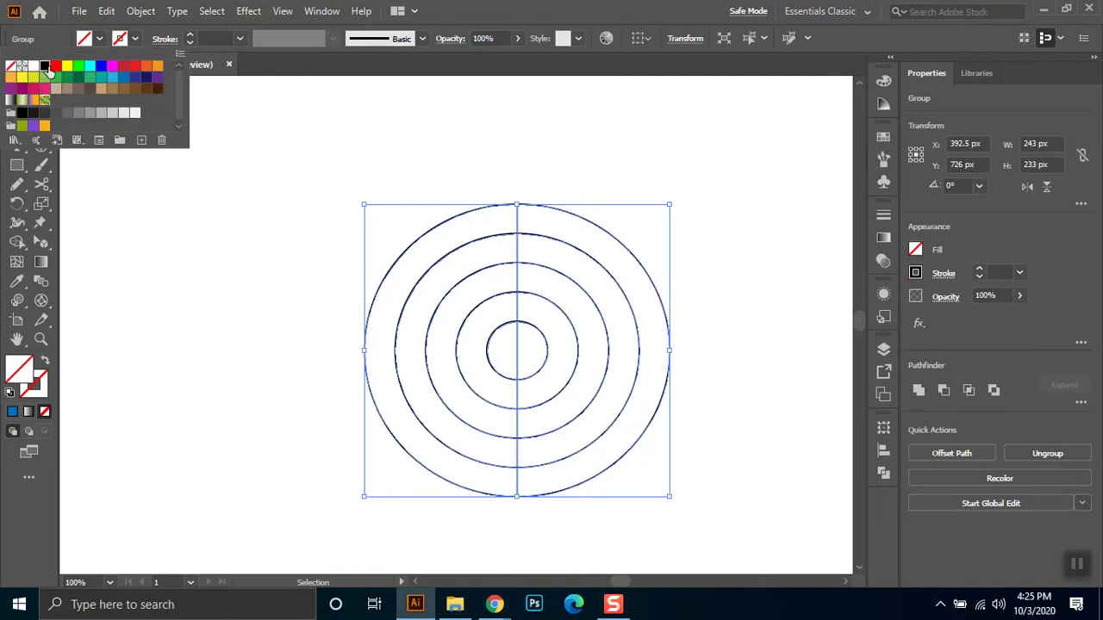
# Rotate the stroked polar grid to 270° so the dividing line lies horizontally, and deselect it
pyautogui.click(245, 302)
pyautogui.moveTo(711, 204); pyautogui.dragTo(148, 559)
pyautogui.moveTo(675, 202); pyautogui.dragTo(579, 517)
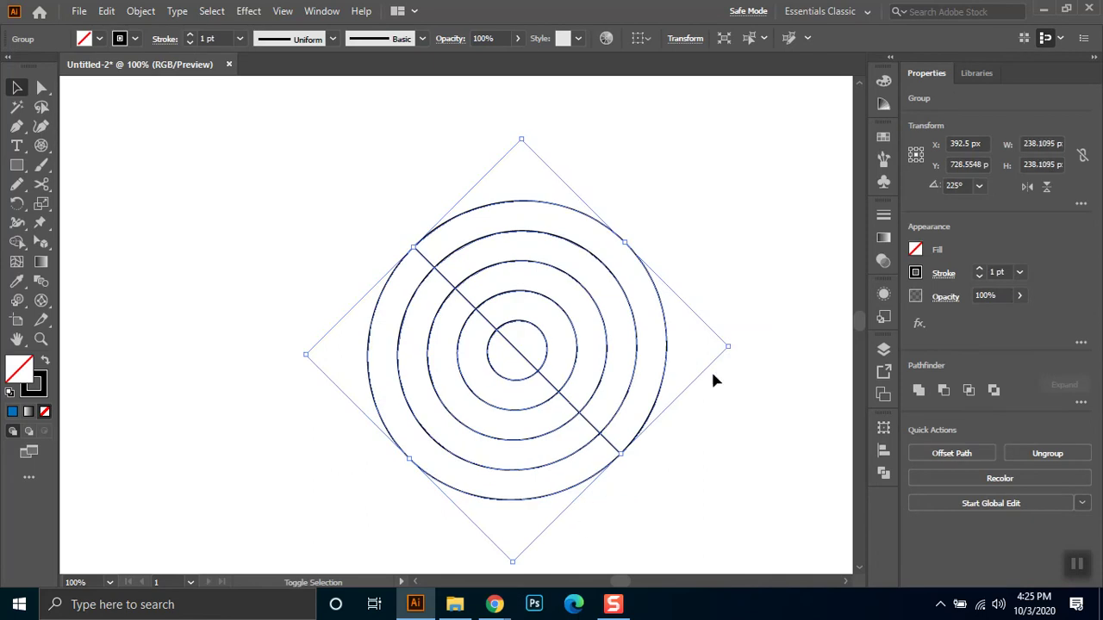
pyautogui.moveTo(730, 325); pyautogui.dragTo(716, 217)
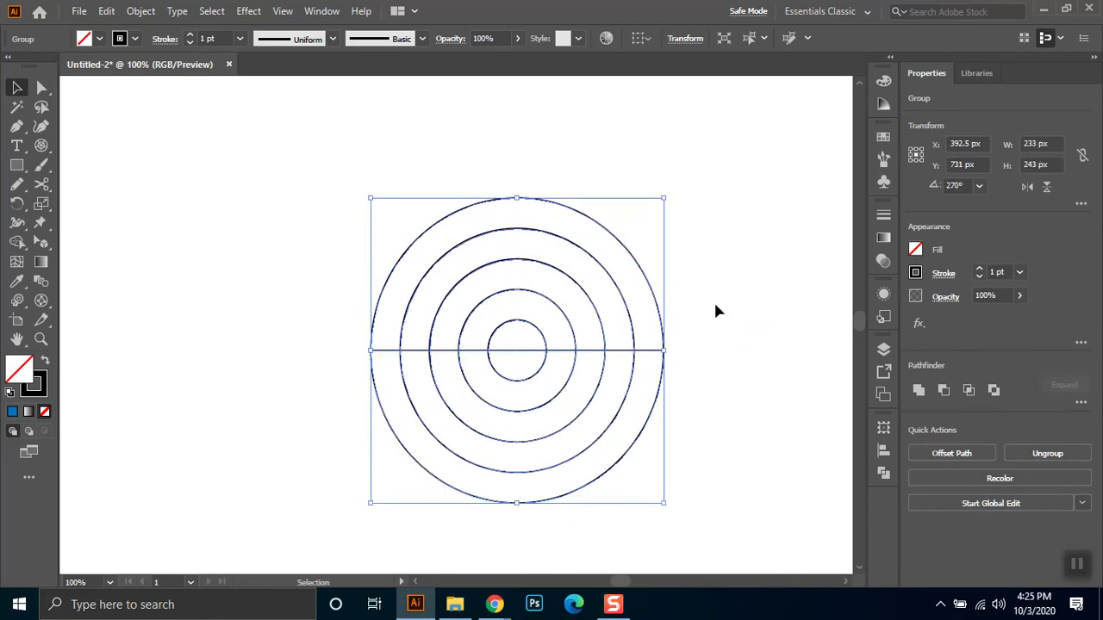
pyautogui.click(647, 360)
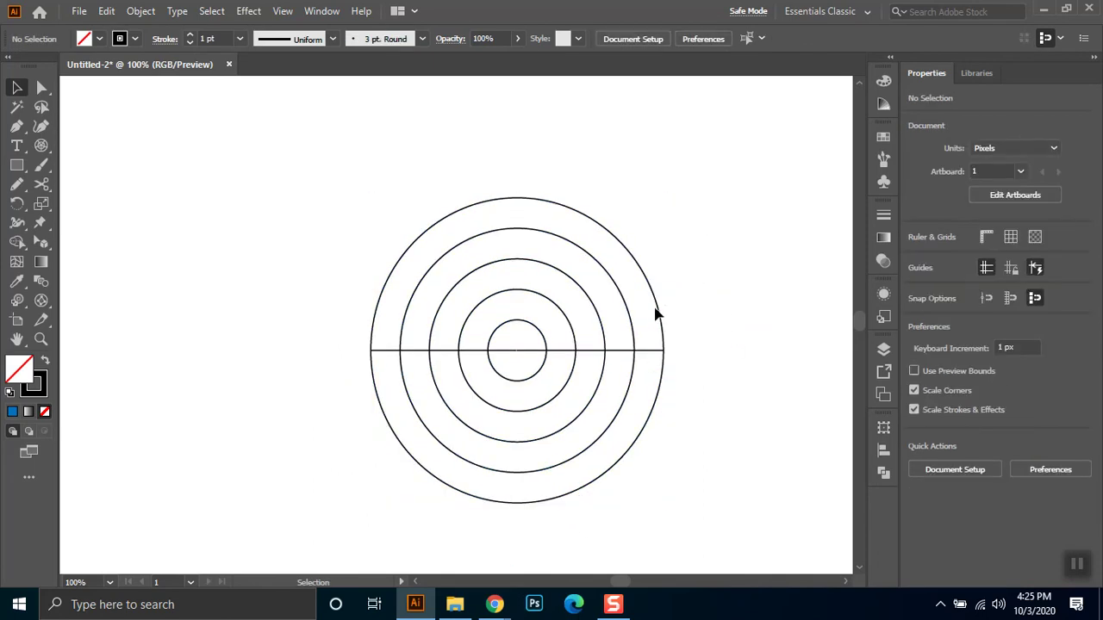
# Ungroup the polar grid to separate the concentric circles from the dividing line
pyautogui.rightClick(659, 316)
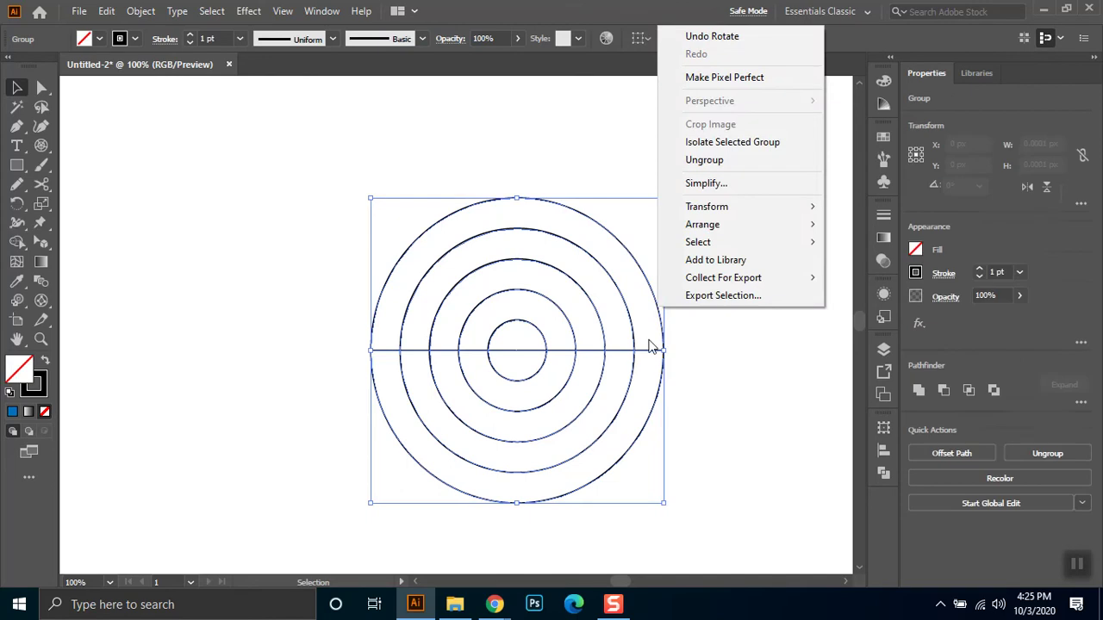
pyautogui.click(713, 170)
pyautogui.click(606, 289)
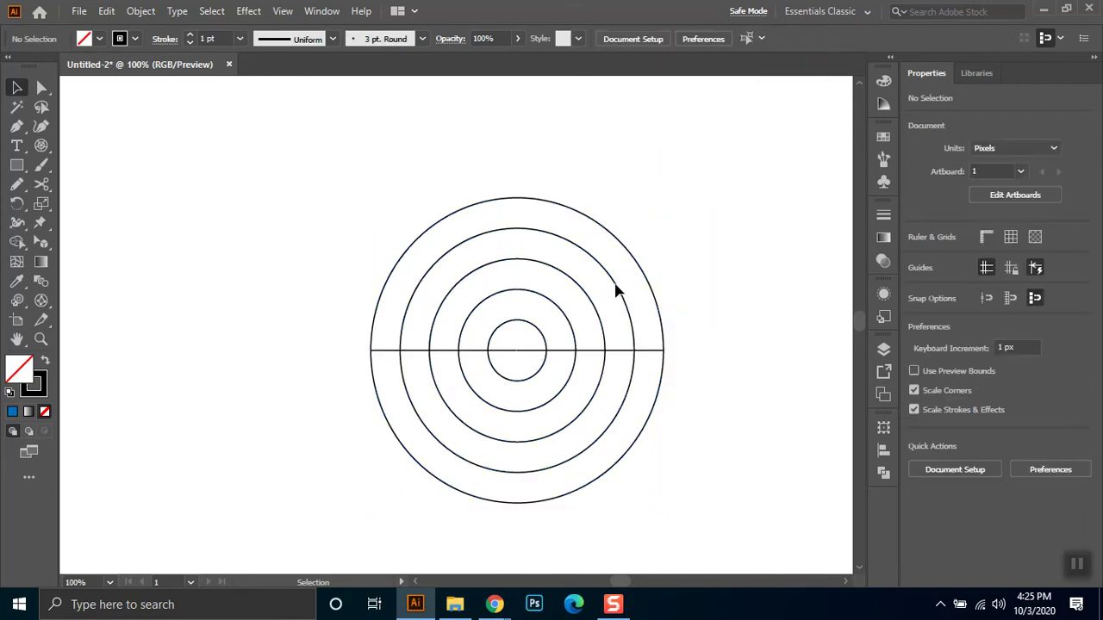
pyautogui.rightClick(618, 292)
pyautogui.click(677, 419)
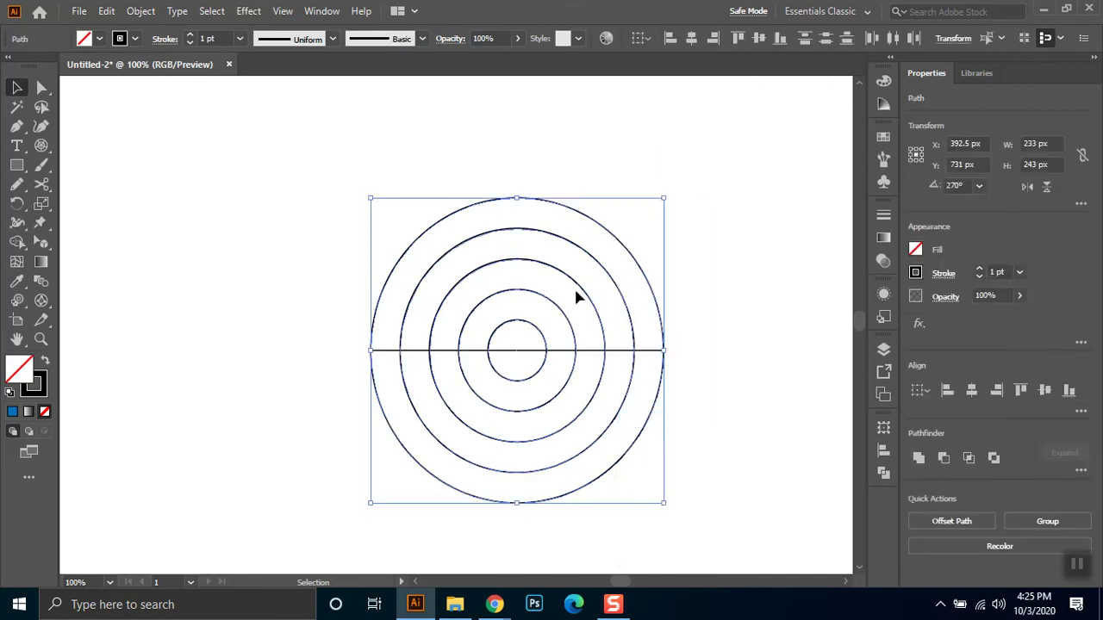
# Check the available commands for the individual circles and the dividing line to find any remaining grouping
pyautogui.rightClick(585, 295)
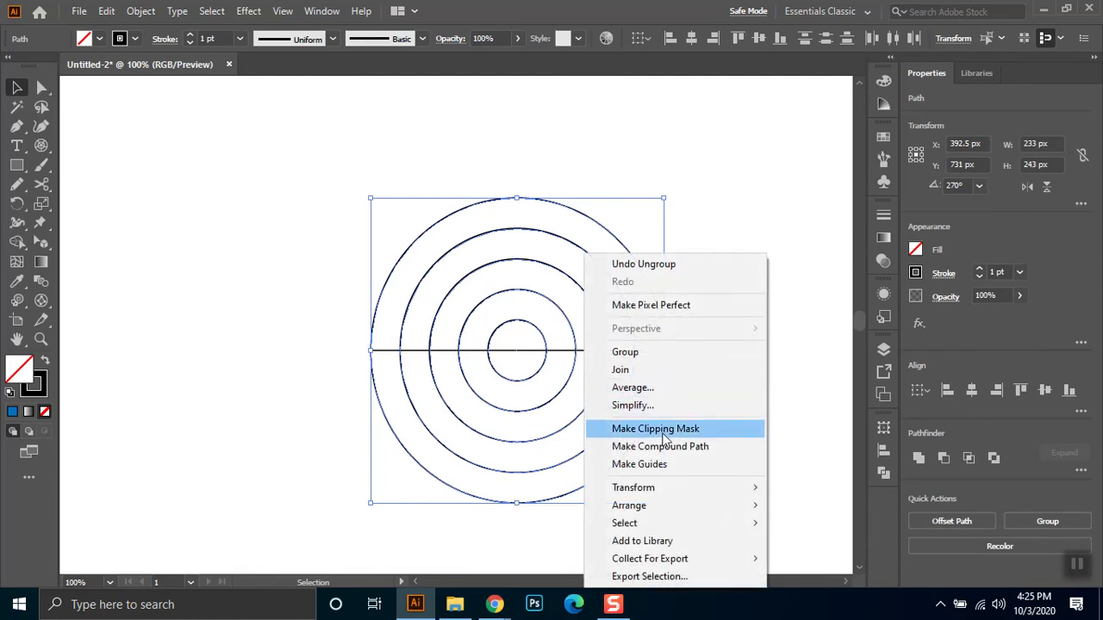
pyautogui.click(783, 310)
pyautogui.click(596, 312)
pyautogui.rightClick(598, 312)
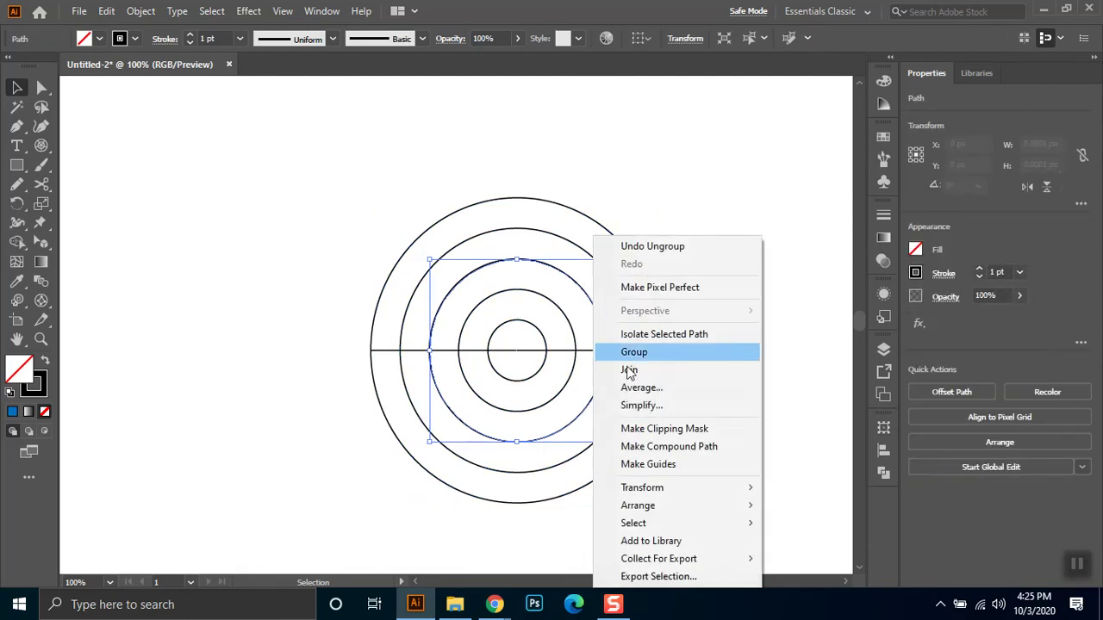
pyautogui.click(832, 410)
pyautogui.click(558, 319)
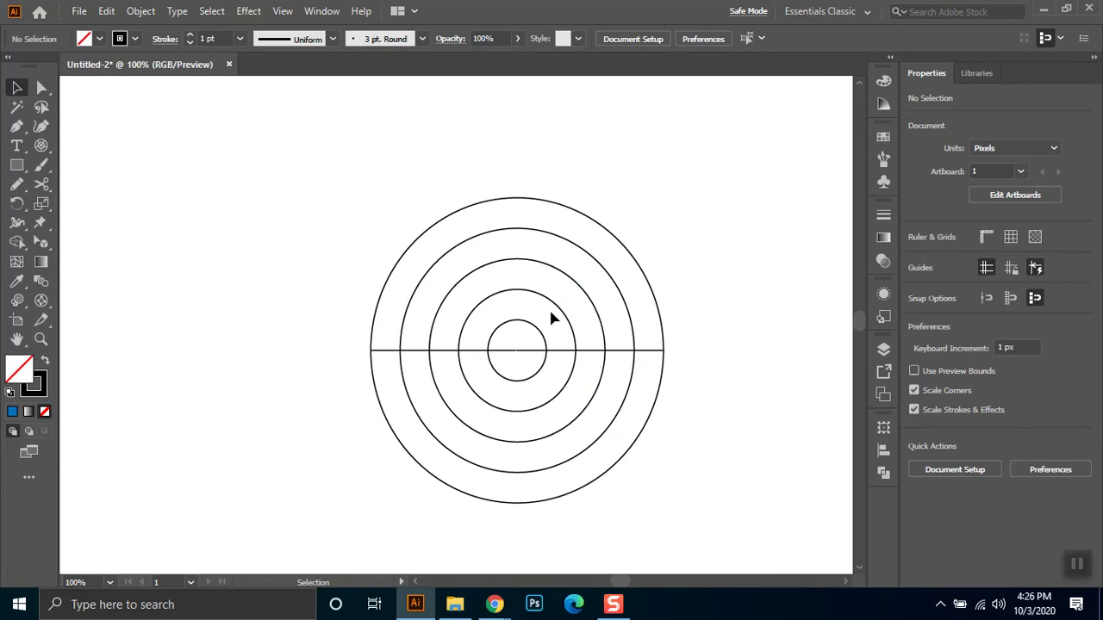
pyautogui.click(554, 319)
pyautogui.rightClick(535, 325)
pyautogui.press('Escape')
pyautogui.click(536, 329)
pyautogui.rightClick(535, 332)
pyautogui.click(505, 357)
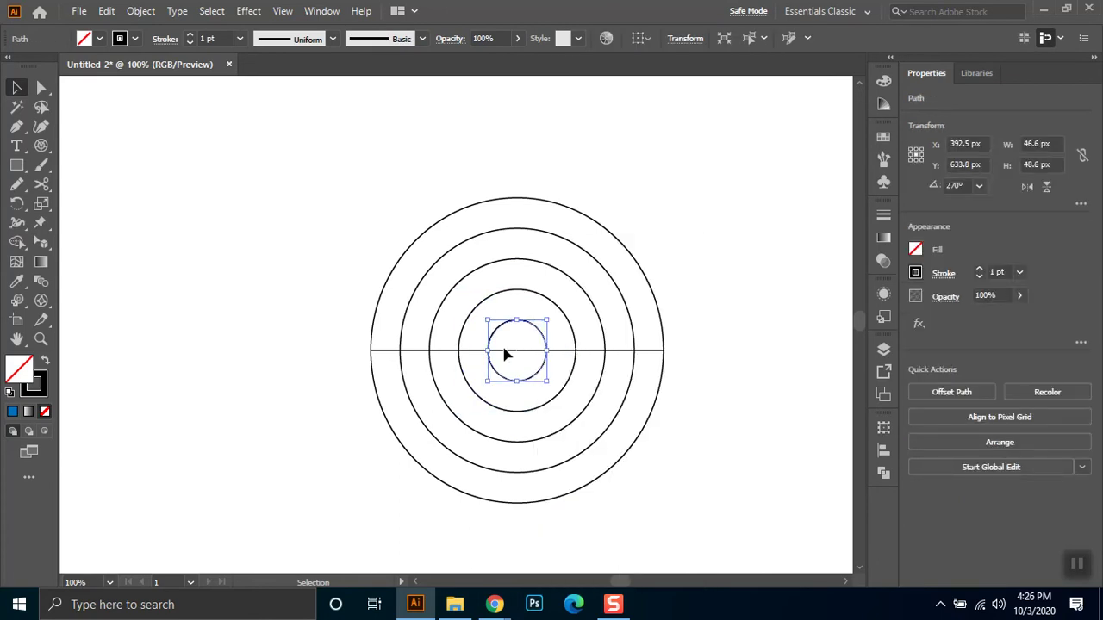
pyautogui.click(505, 356)
pyautogui.click(497, 354)
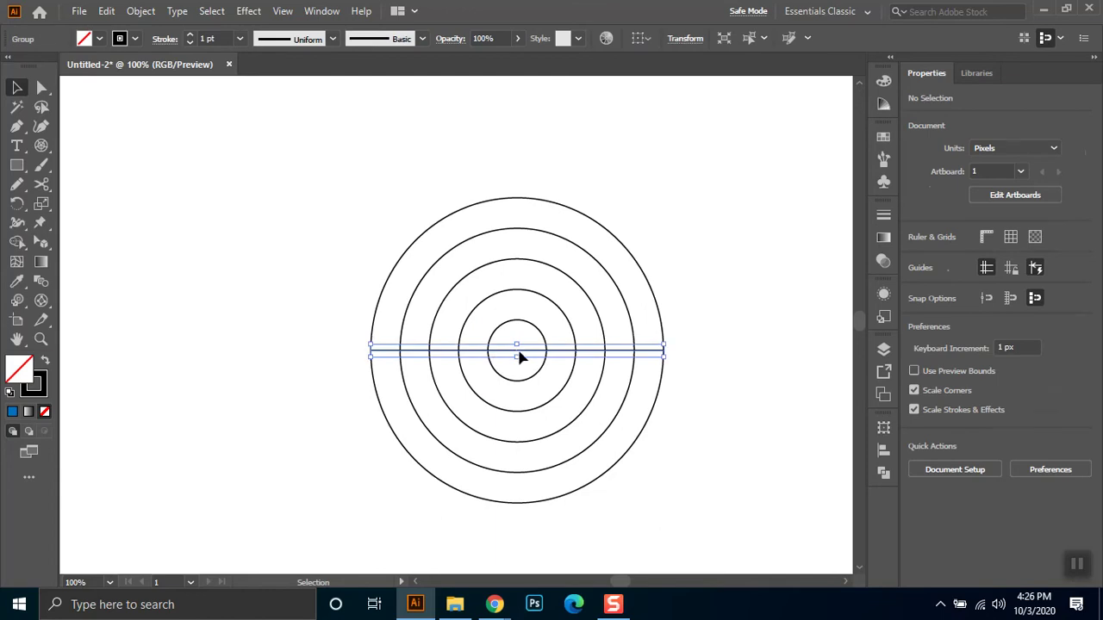
# Divide all the circles along the horizontal line with Pathfinder Divide and ungroup the resulting pieces
pyautogui.moveTo(702, 255); pyautogui.dragTo(336, 447)
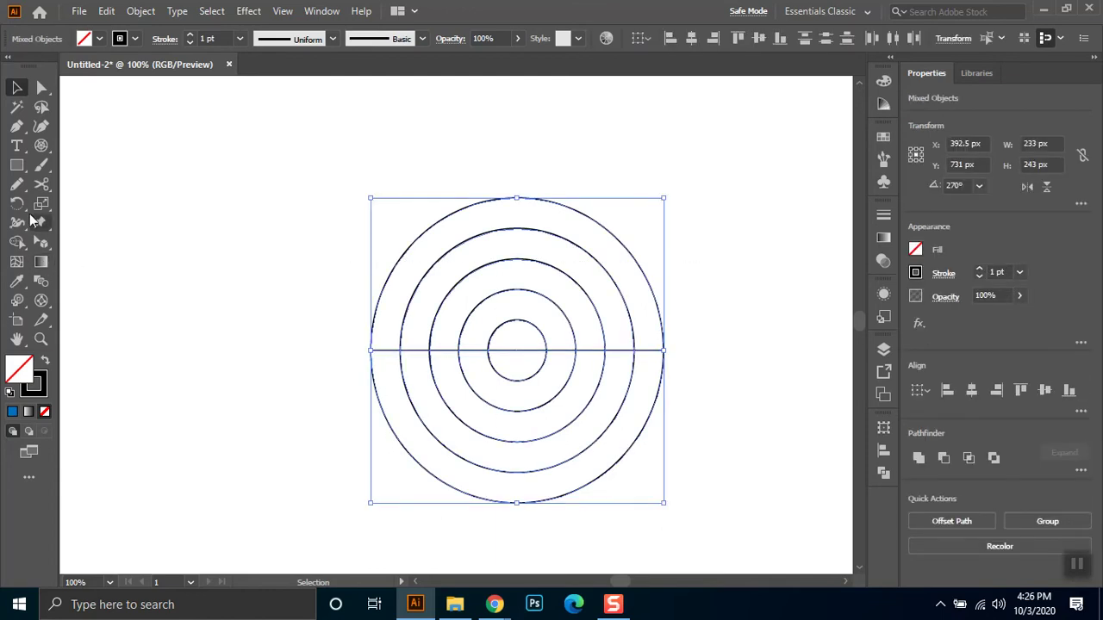
pyautogui.click(1080, 470)
pyautogui.click(920, 558)
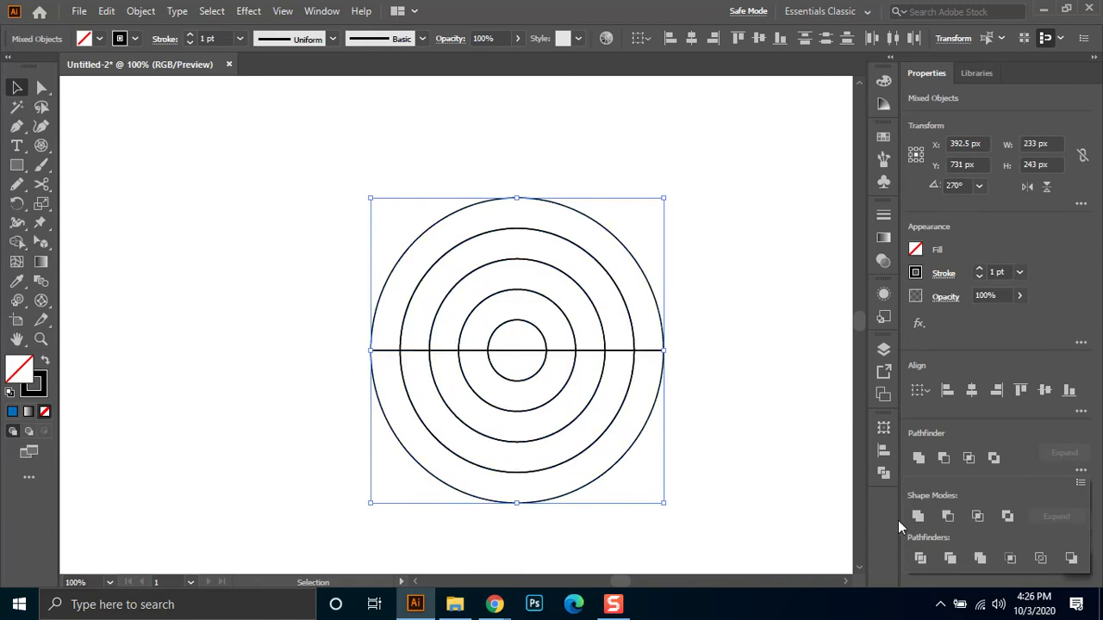
pyautogui.click(750, 366)
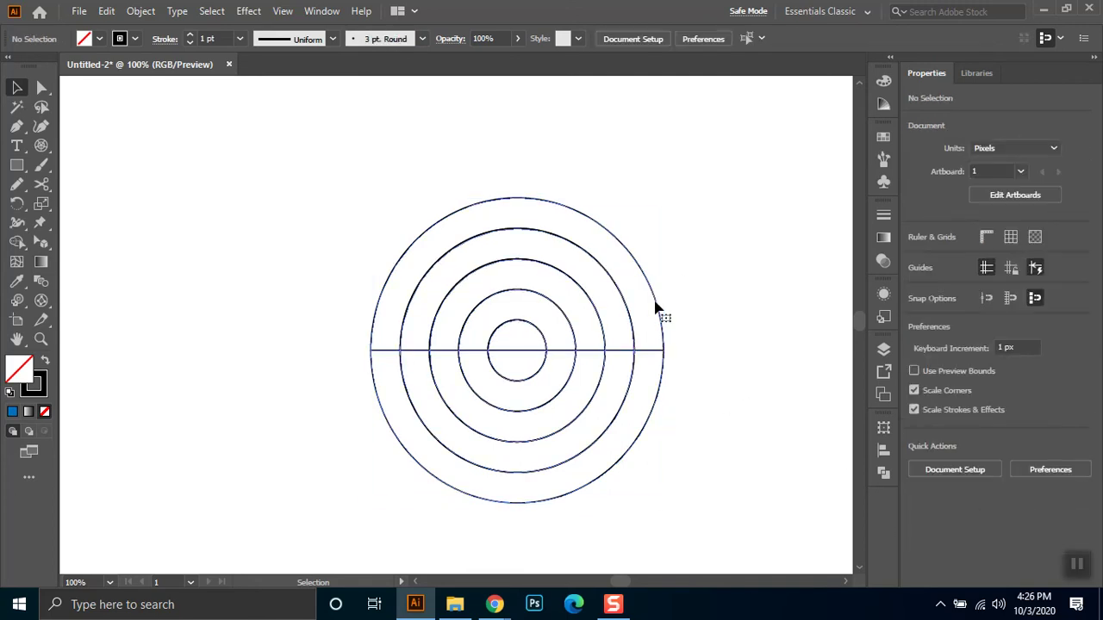
pyautogui.rightClick(660, 311)
pyautogui.click(702, 436)
# Try moving the outermost upper half-ring up away from the other pieces, and undo the move
pyautogui.click(655, 280)
pyautogui.moveTo(642, 277); pyautogui.dragTo(646, 225)
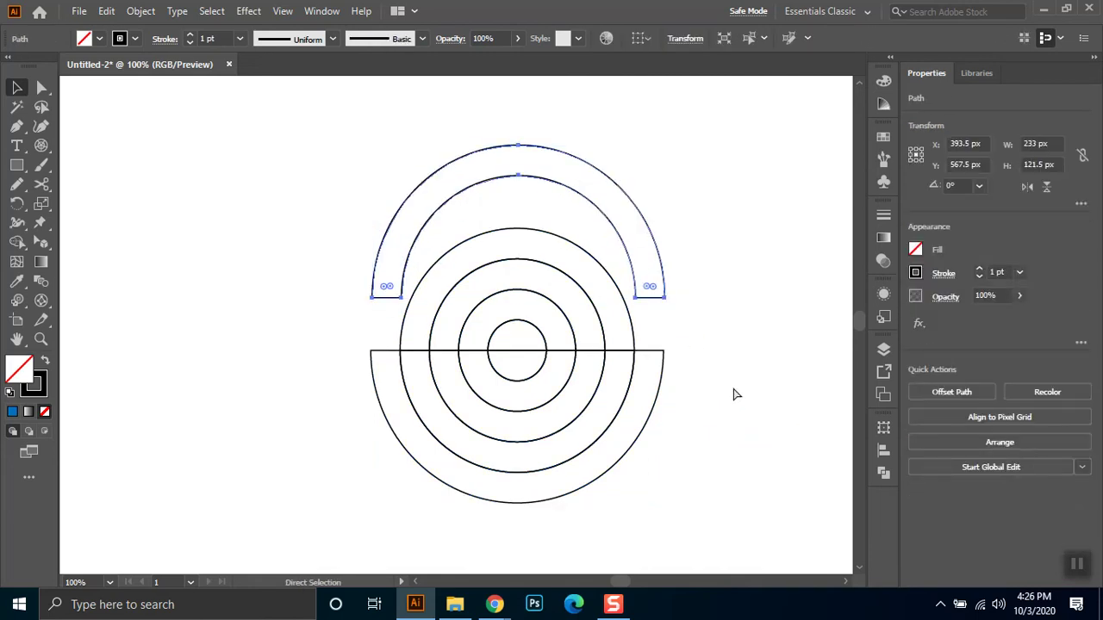
pyautogui.hotkey('ctrl', 'z')
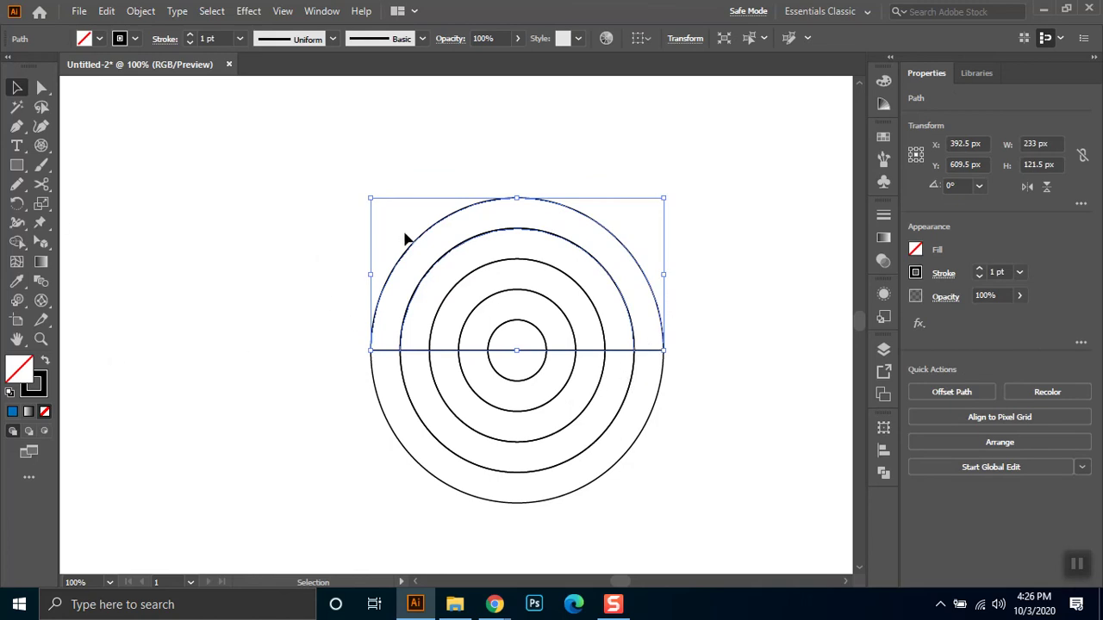
# Select all the upper half-ring pieces and move them up about 21 px, away from the lower half
pyautogui.moveTo(738, 216); pyautogui.dragTo(364, 334)
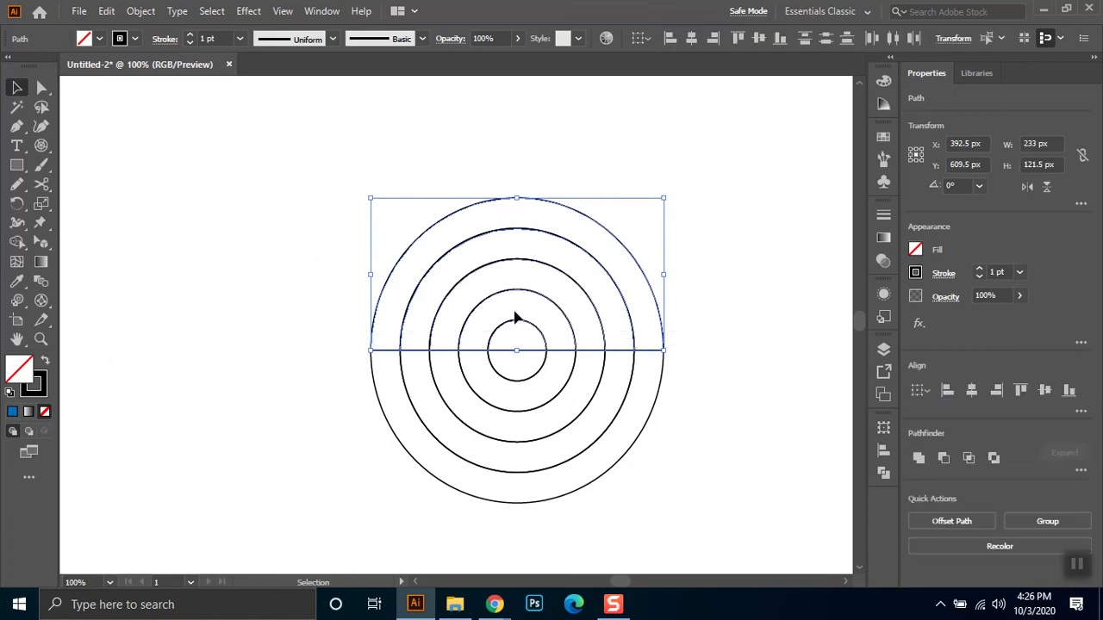
pyautogui.moveTo(519, 327); pyautogui.dragTo(517, 299)
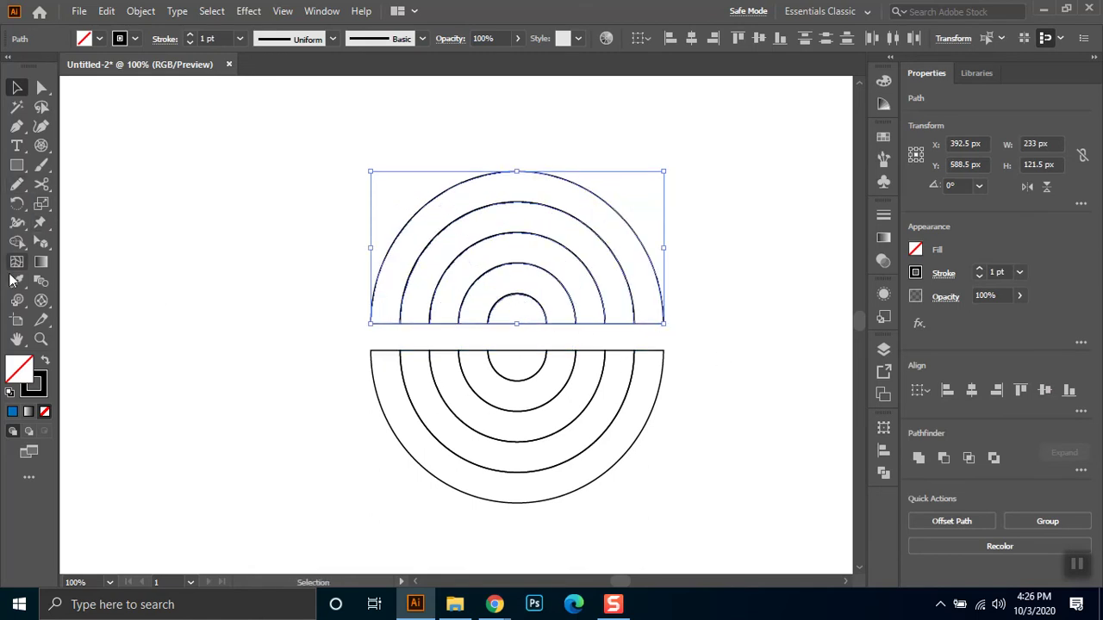
# Try to remove the straight left end of the outermost upper half-ring with the Shape Builder tool
pyautogui.click(18, 242)
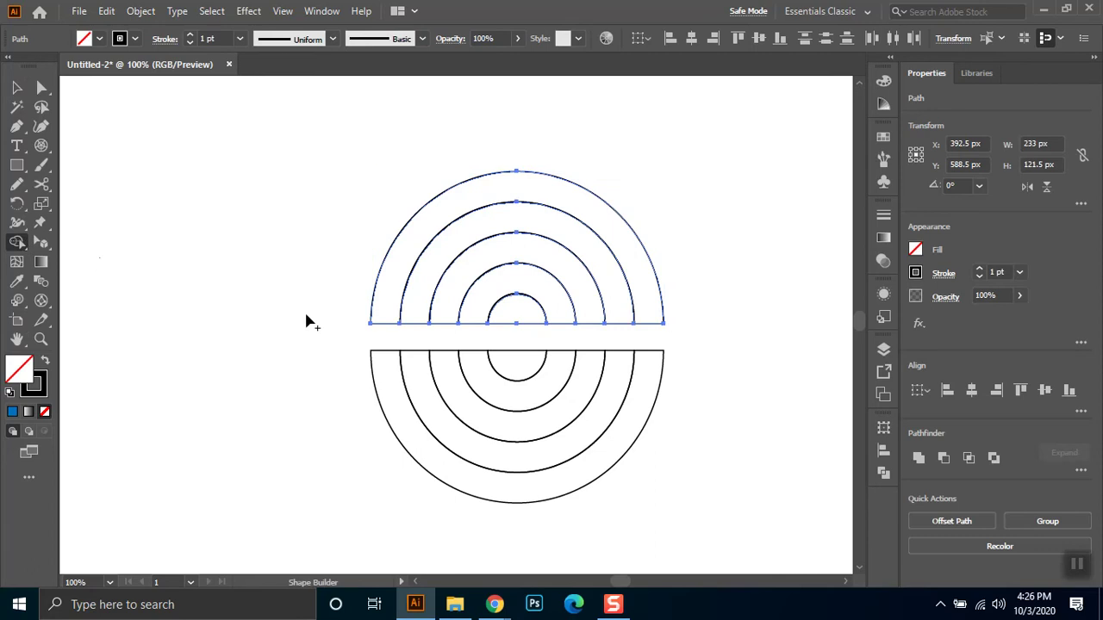
pyautogui.press('a')
pyautogui.click(387, 327)
pyautogui.moveTo(387, 319); pyautogui.dragTo(370, 348)
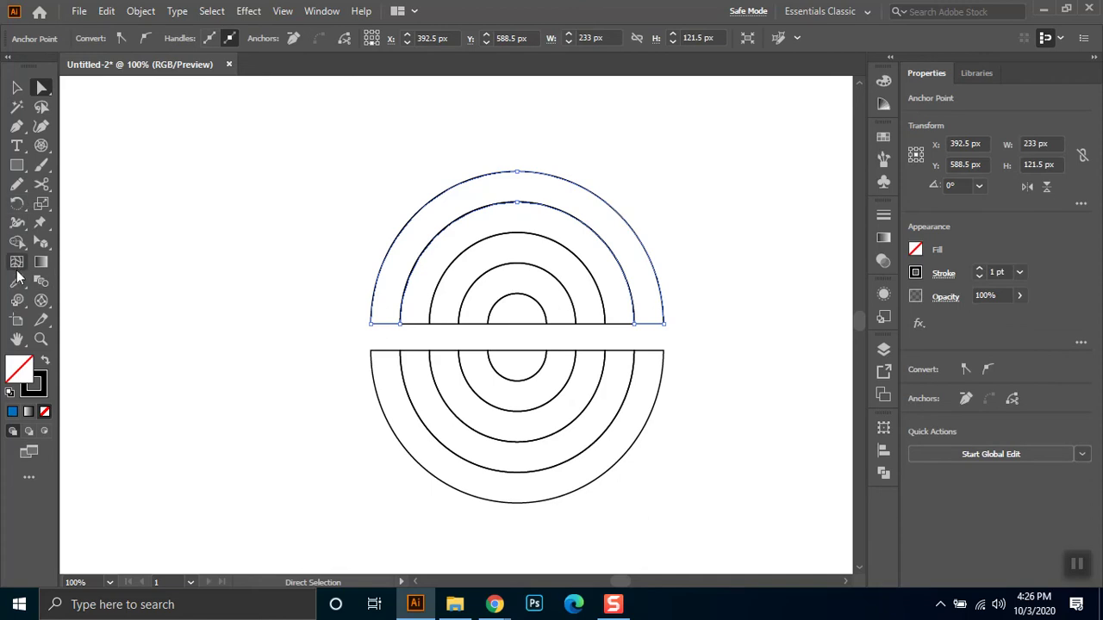
pyautogui.click(17, 242)
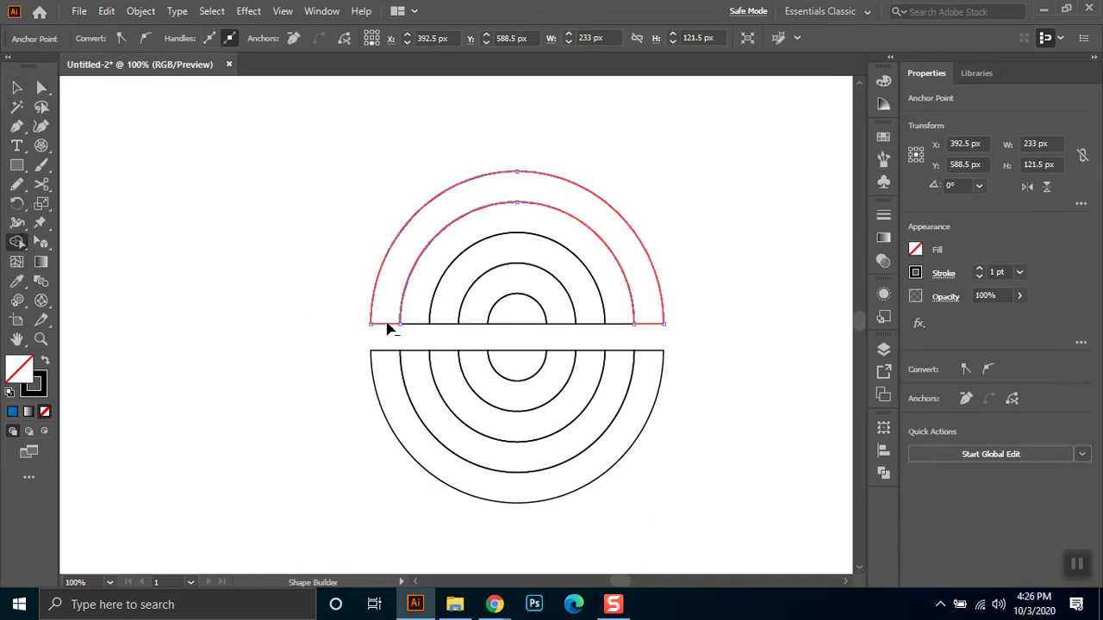
pyautogui.click(41, 87)
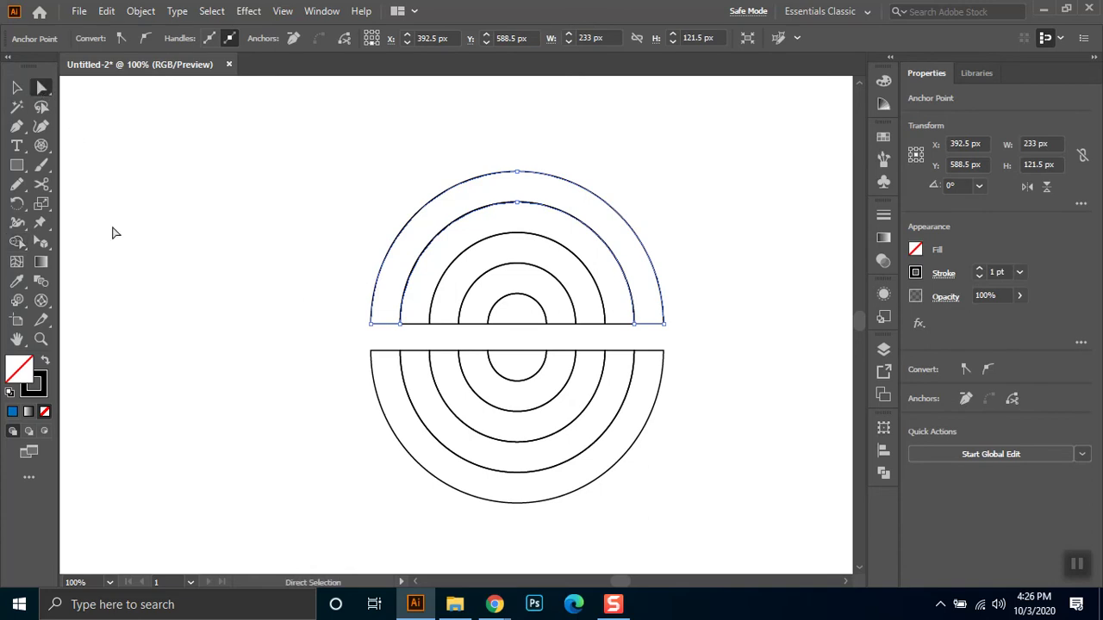
# Add an anchor point on the straight left end of the outermost upper half-ring and delete it to open the path
pyautogui.click(16, 126)
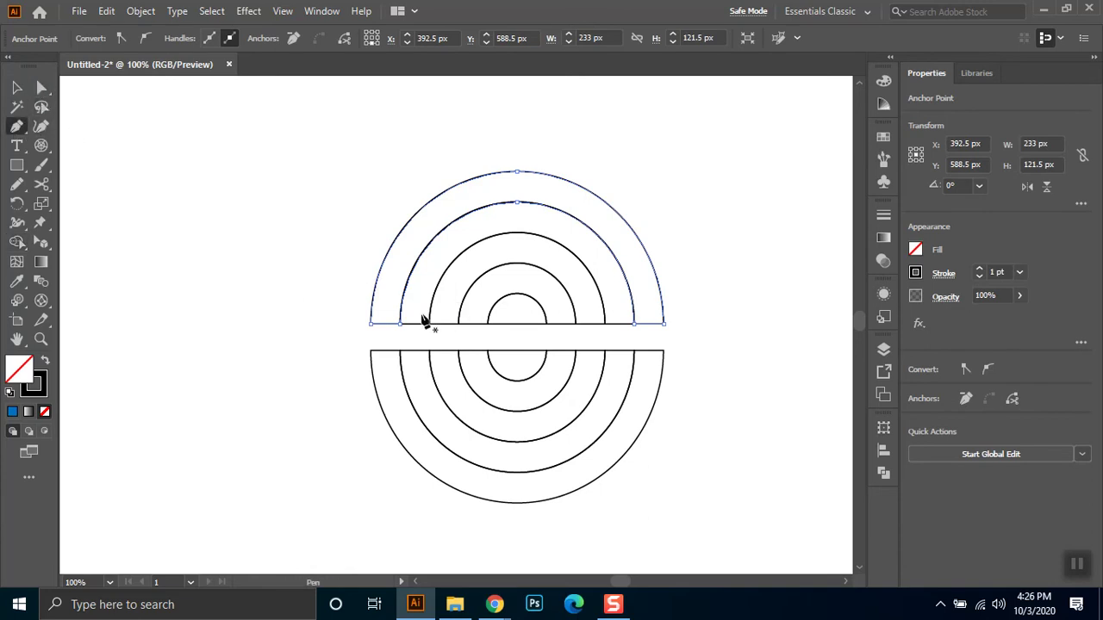
pyautogui.click(384, 324)
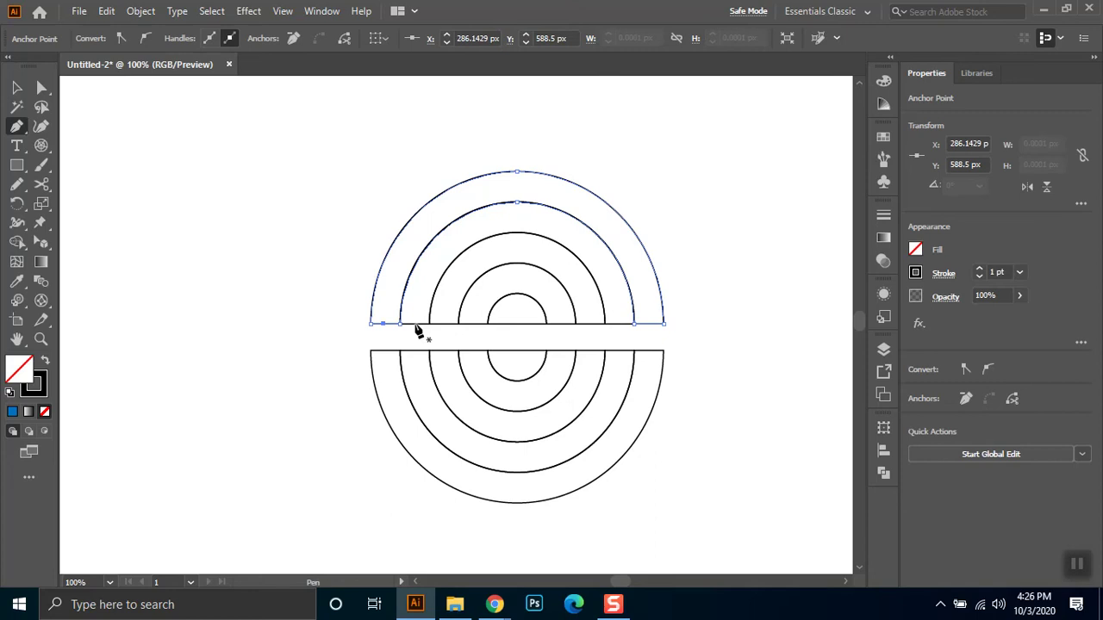
pyautogui.click(416, 324)
pyautogui.hotkey('ctrl', 'z')
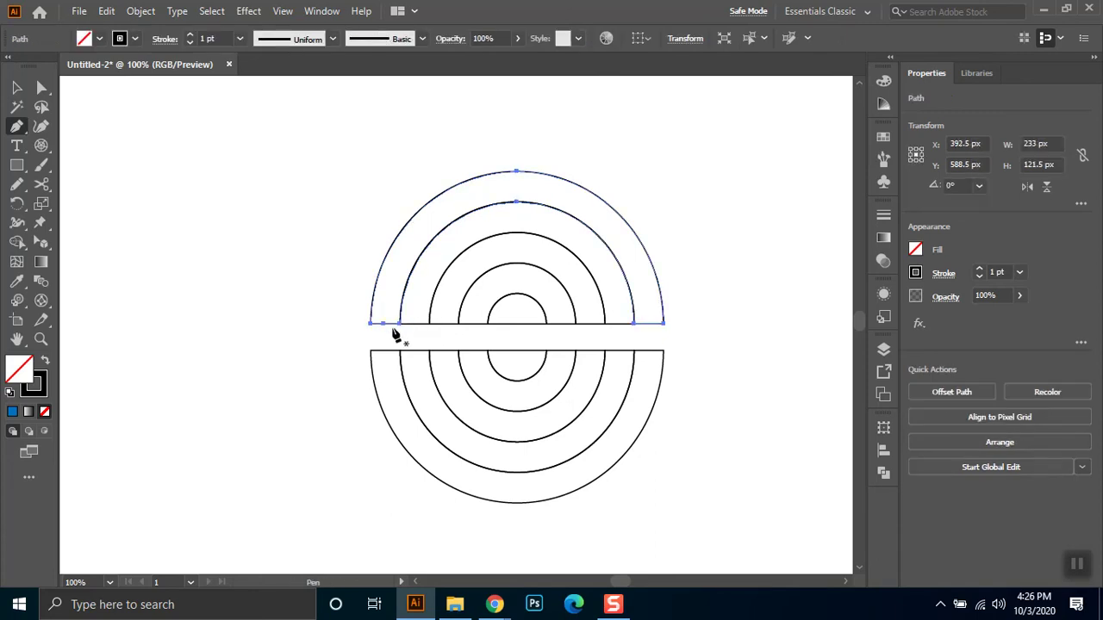
pyautogui.press('a')
pyautogui.moveTo(384, 326); pyautogui.dragTo(421, 349)
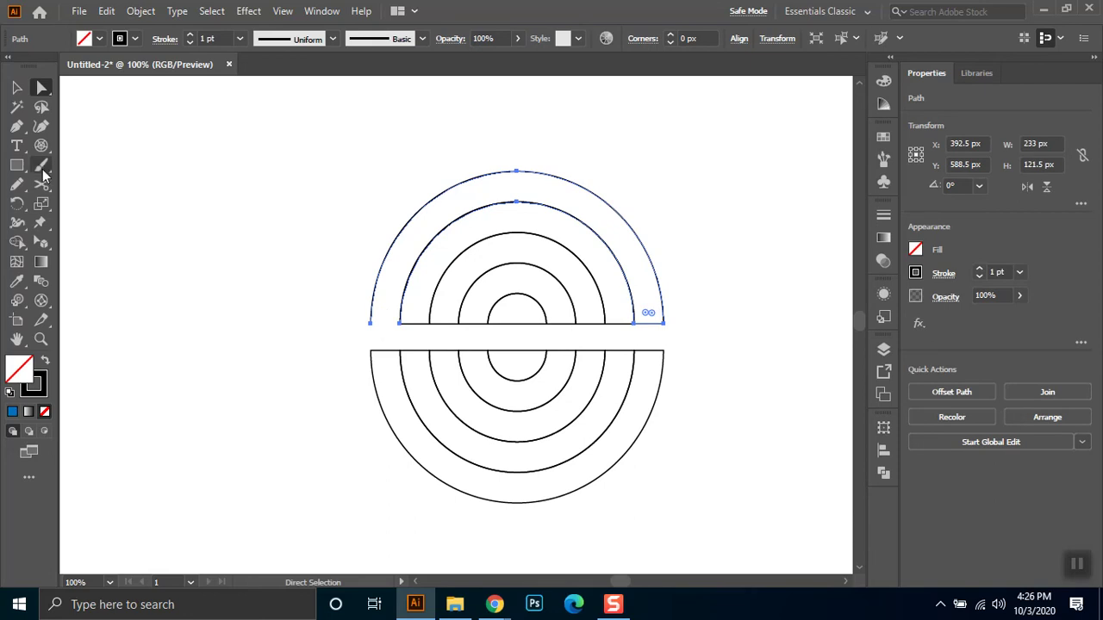
# Add an anchor point on the half-ring's straight right end and delete it to split the outline into separate arcs
pyautogui.click(16, 126)
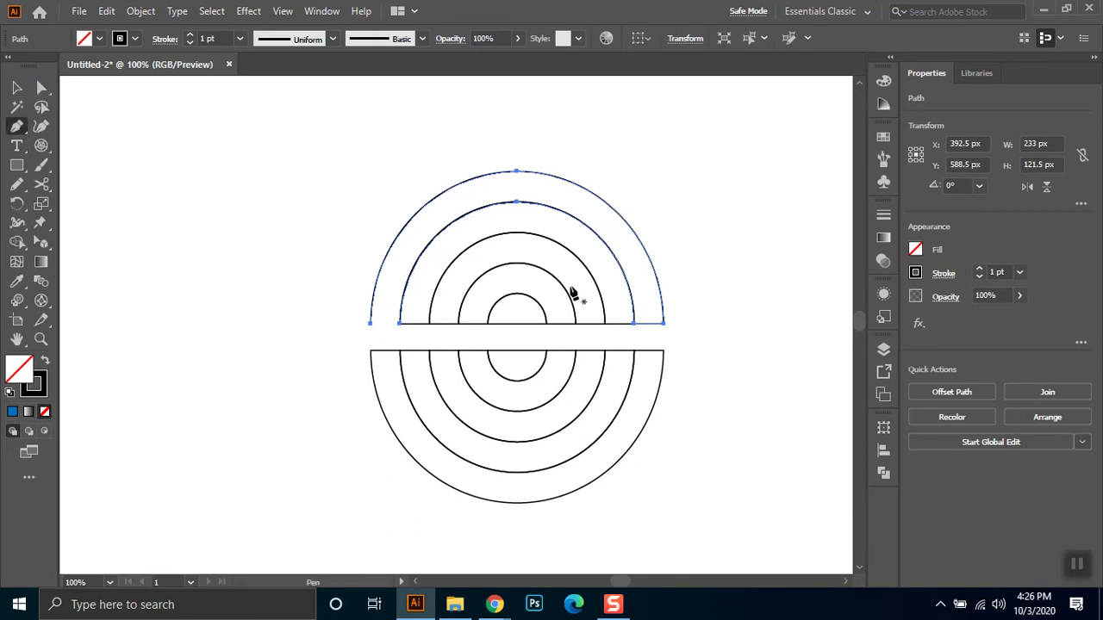
pyautogui.click(648, 324)
pyautogui.press('a')
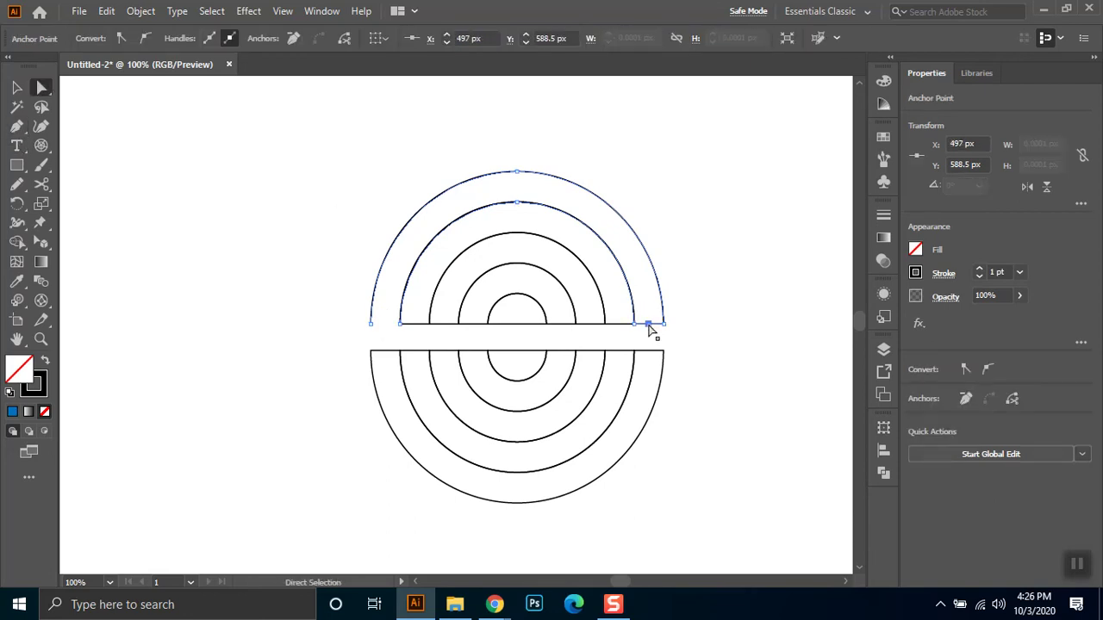
pyautogui.press('Delete')
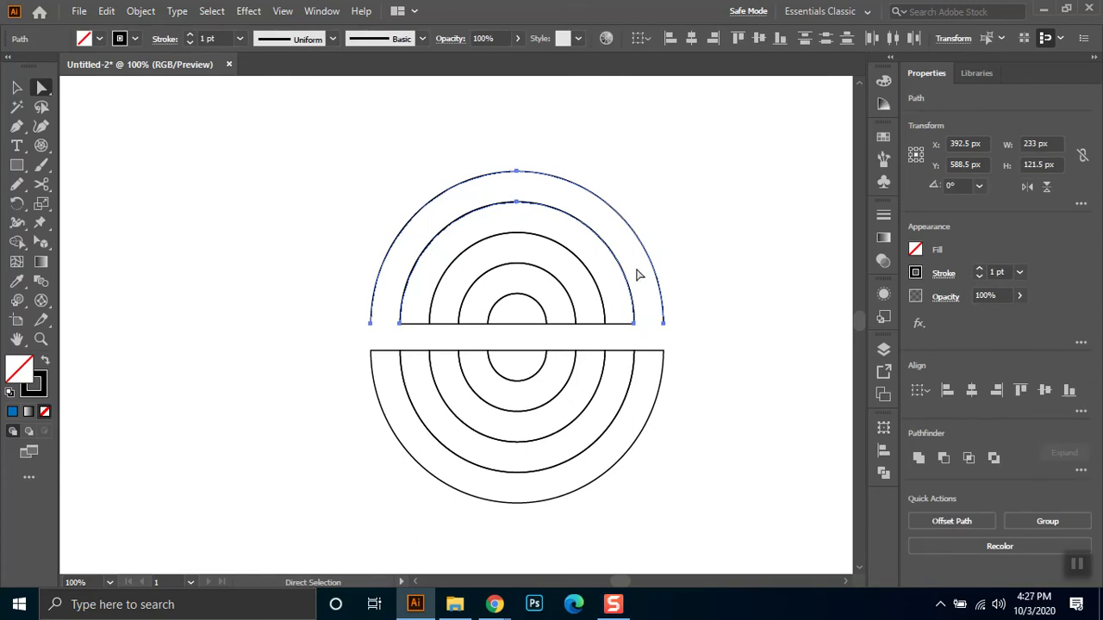
pyautogui.click(613, 330)
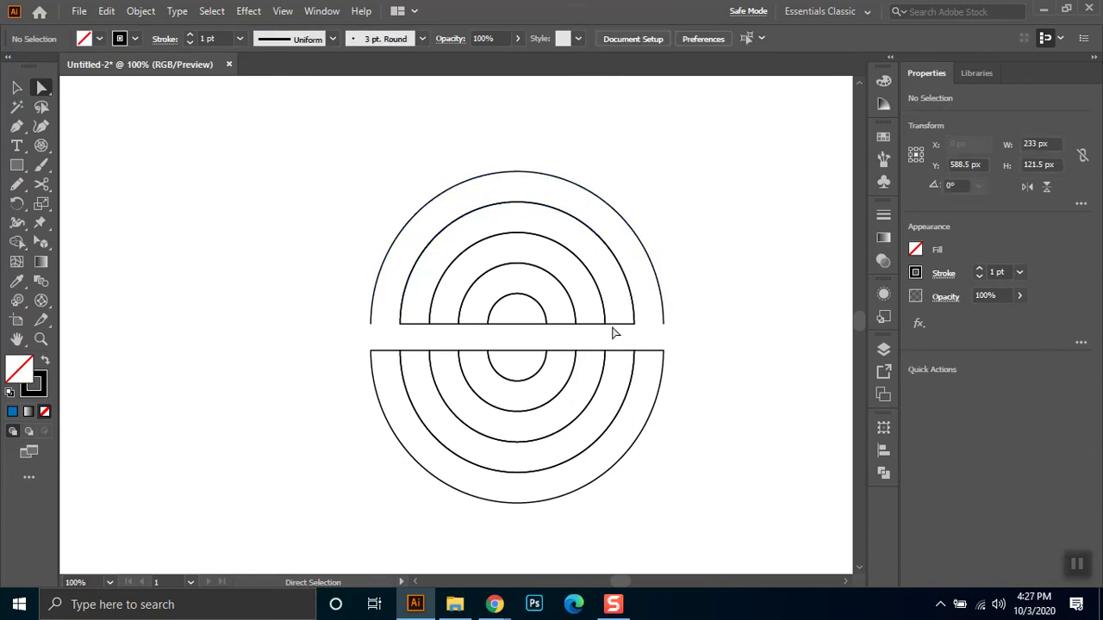
# Move the outermost open arc away from the other rings to about X 118.5, Y 585.5 px
pyautogui.click(15, 88)
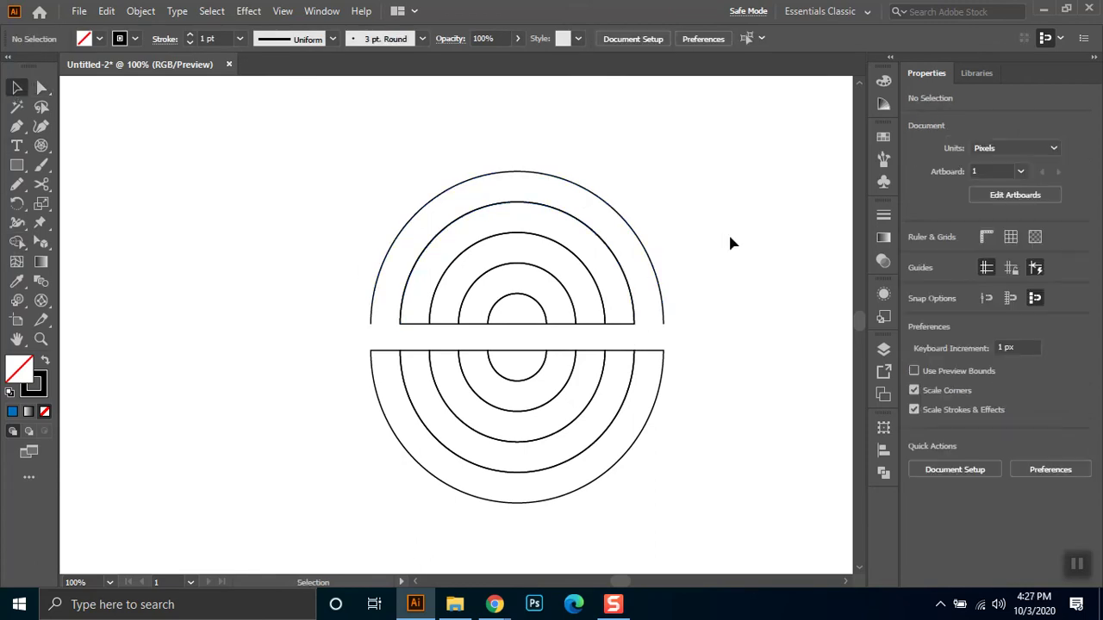
pyautogui.moveTo(568, 188); pyautogui.dragTo(247, 189)
pyautogui.hscroll(-5, 569, 280)
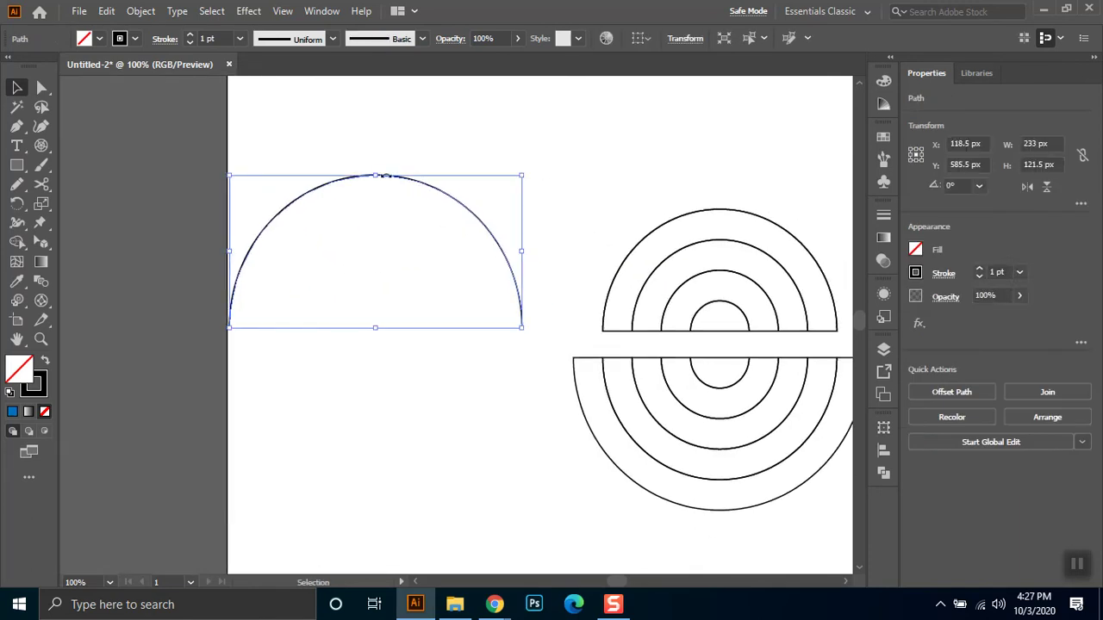
# Try scaling the separated arc down to about 193 px wide, and undo the scaling
pyautogui.press('a')
pyautogui.press('v')
pyautogui.moveTo(377, 181); pyautogui.dragTo(381, 204)
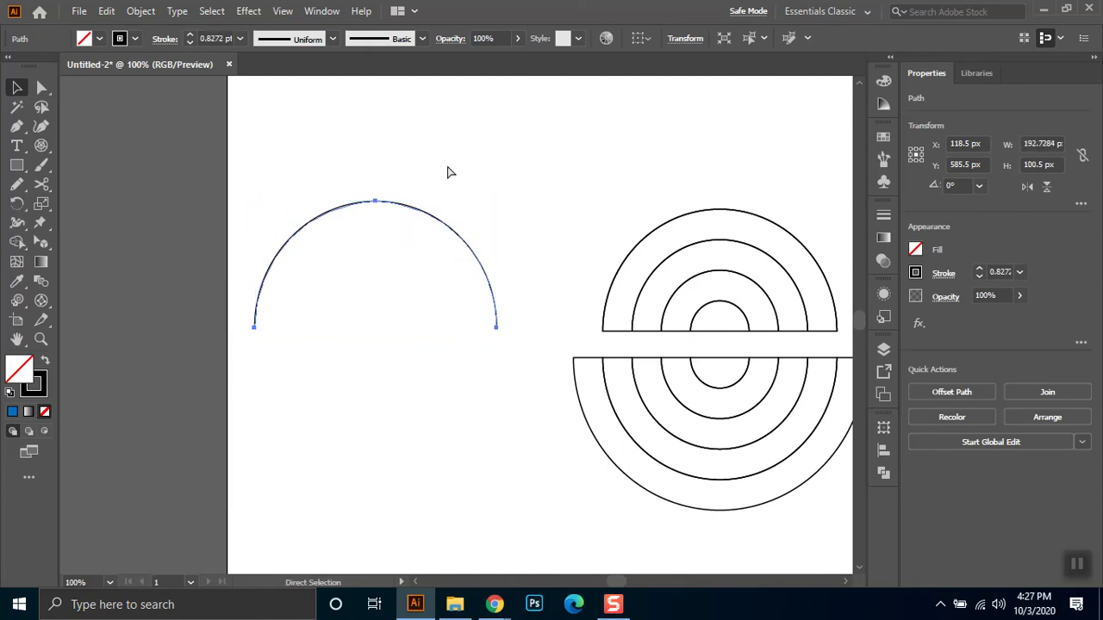
pyautogui.hotkey('ctrl', 'z')
pyautogui.press('a')
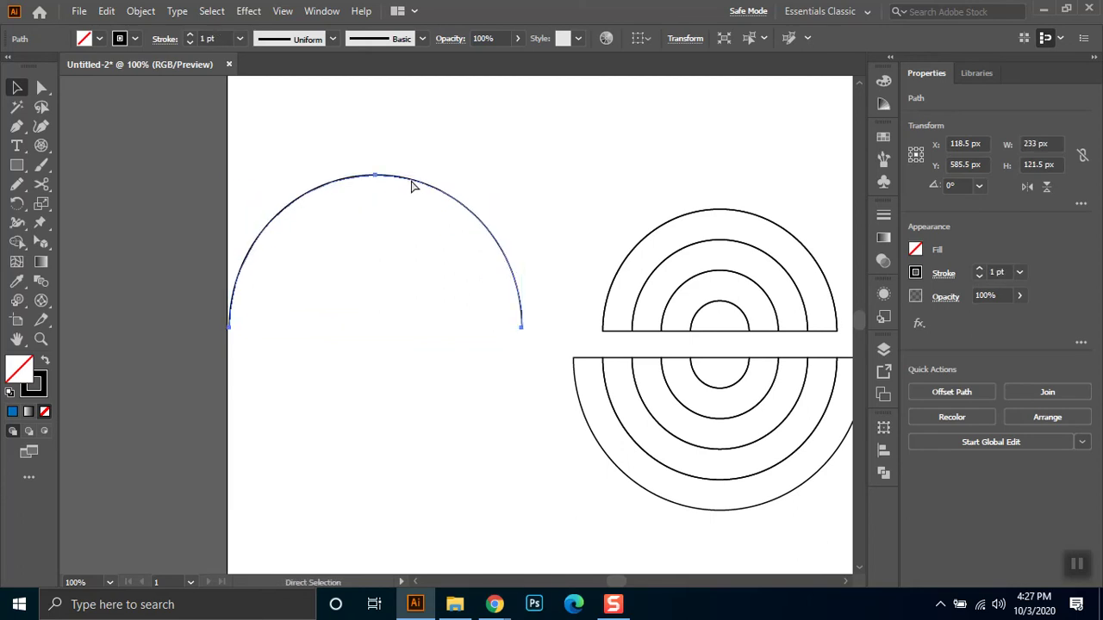
# Create a scaled-down copy of the separated arc inside it, about 193 px wide and 100.5 px high, sharing its centre and baseline
pyautogui.press('v')
pyautogui.moveTo(376, 177); pyautogui.dragTo(375, 203)
pyautogui.press('a')
# Try repeating the scaling on the inner arc, undo it, and open and cancel Transform Each
pyautogui.hotkey('ctrl', 'd')
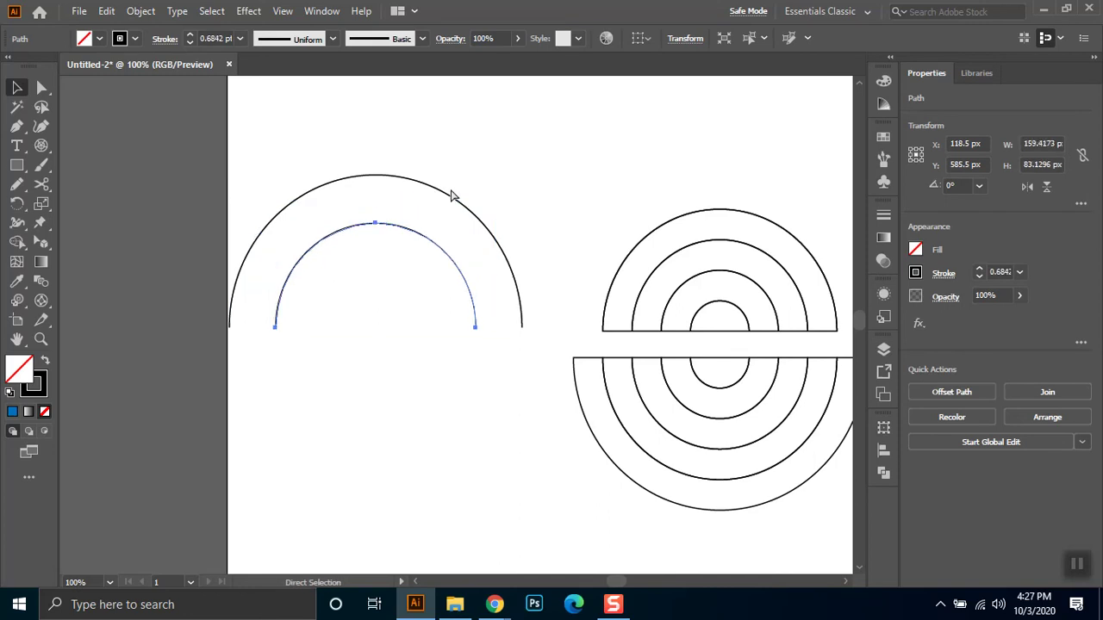
pyautogui.hotkey('ctrl', 'z')
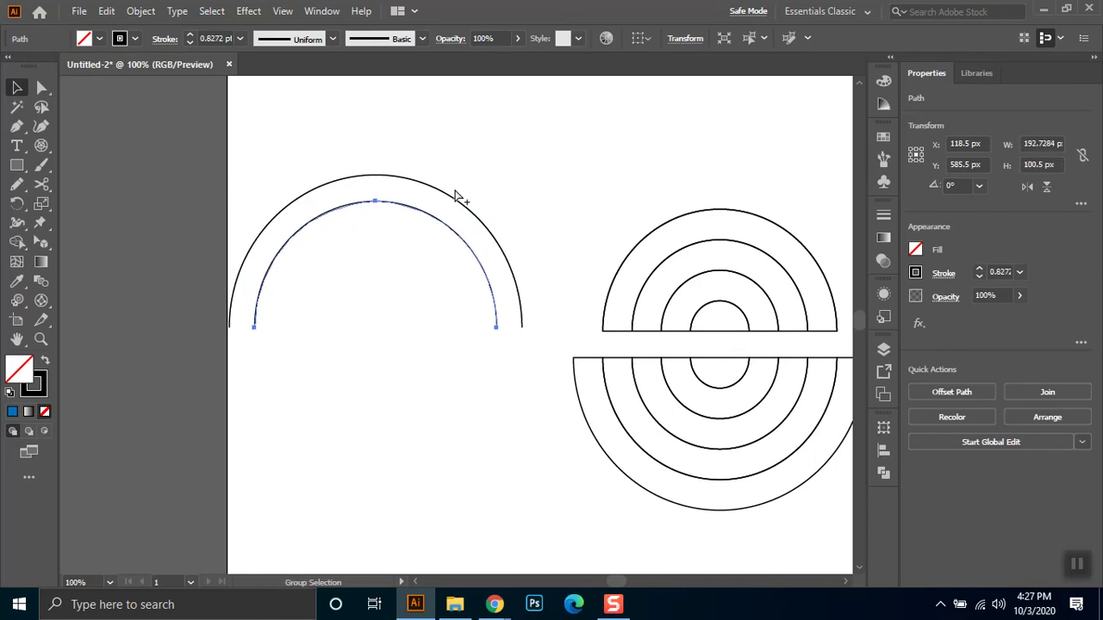
pyautogui.hotkey('ctrl', 'alt', 'shift', 'd')
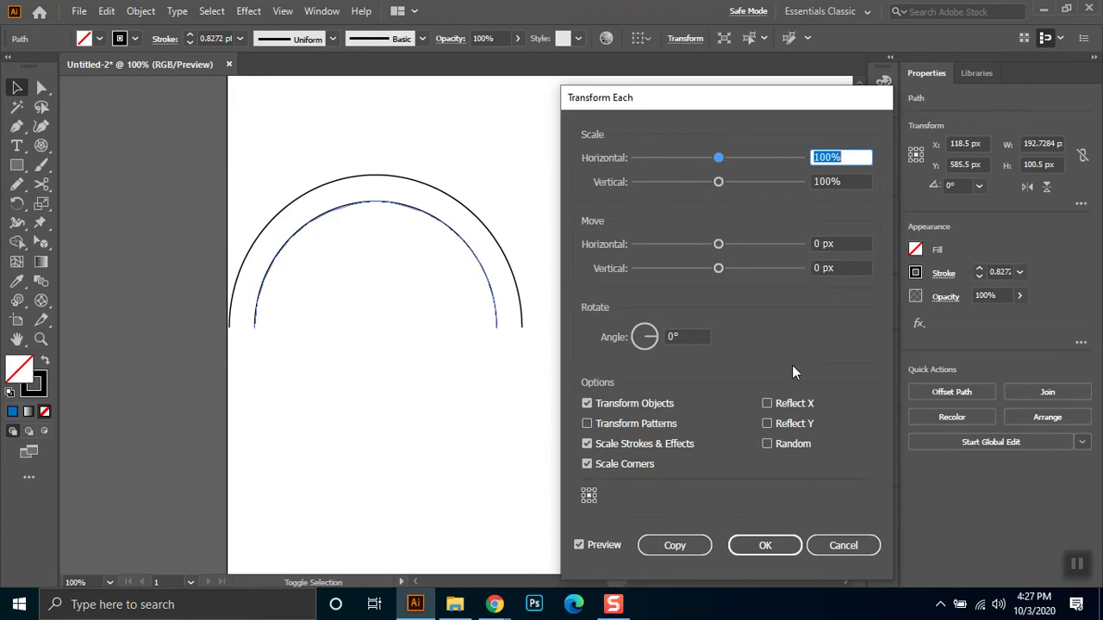
pyautogui.click(834, 538)
# Add three more progressively smaller concentric arc copies inside, about 152, 114 and 72 px wide
pyautogui.press('v')
pyautogui.moveTo(375, 201); pyautogui.dragTo(375, 253)
pyautogui.press('a')
pyautogui.press('v')
pyautogui.press('a')
pyautogui.press('v')
pyautogui.moveTo(379, 254); pyautogui.dragTo(376, 281)
pyautogui.click(440, 397)
# Copy all five concentric arcs below the originals and rotate the copies 180° so they form the lower halves
pyautogui.moveTo(526, 178); pyautogui.dragTo(364, 353)
pyautogui.moveTo(407, 297); pyautogui.dragTo(405, 492)
pyautogui.moveTo(531, 366); pyautogui.dragTo(319, 427)
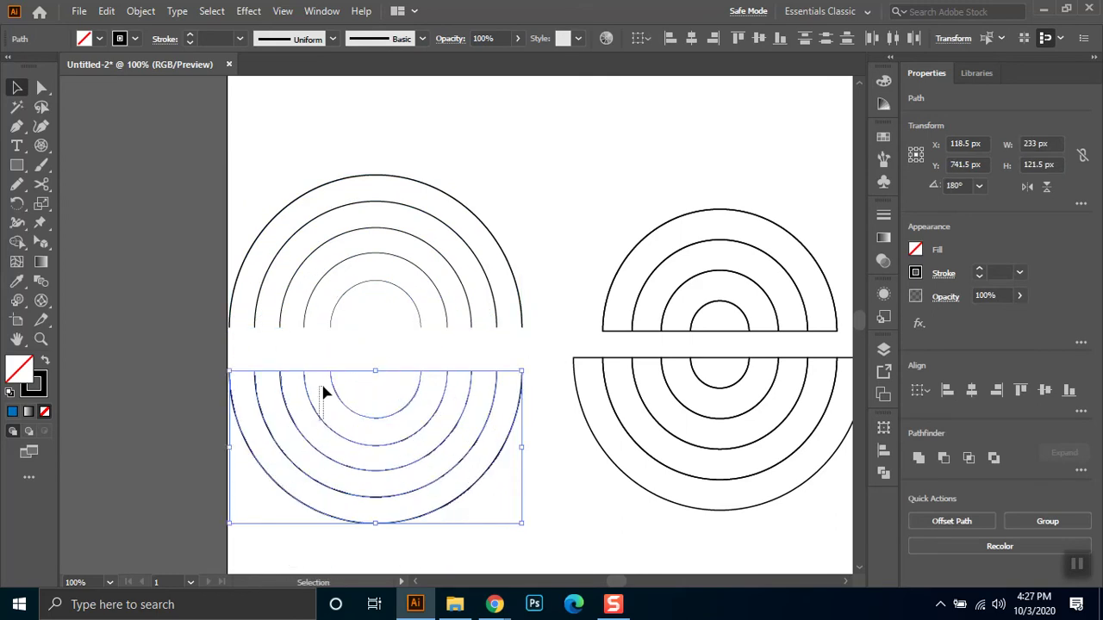
pyautogui.click(389, 401)
# Move the lower arcs up and right to X 138.5, Y 705.5 px so their ends meet the upper arcs as a spiral
pyautogui.moveTo(534, 368); pyautogui.dragTo(238, 516)
pyautogui.moveTo(266, 430); pyautogui.dragTo(286, 393)
pyautogui.moveTo(539, 362); pyautogui.dragTo(264, 388)
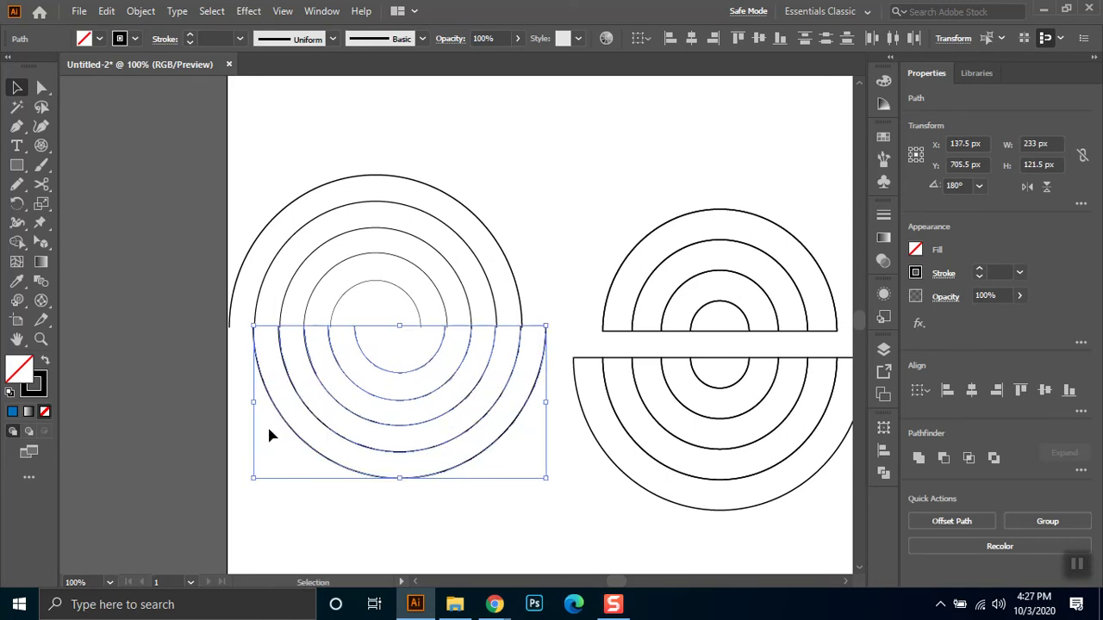
pyautogui.click(236, 505)
pyautogui.scroll(2, 293, 450)
pyautogui.moveTo(406, 313); pyautogui.dragTo(399, 382)
pyautogui.moveTo(337, 398); pyautogui.dragTo(485, 379)
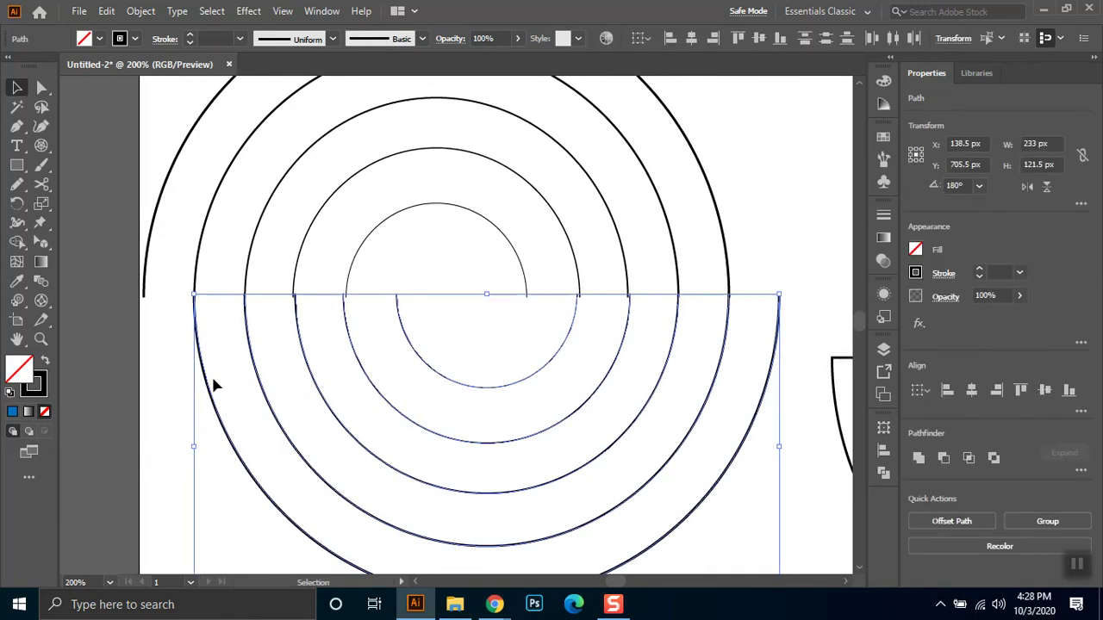
pyautogui.click(170, 382)
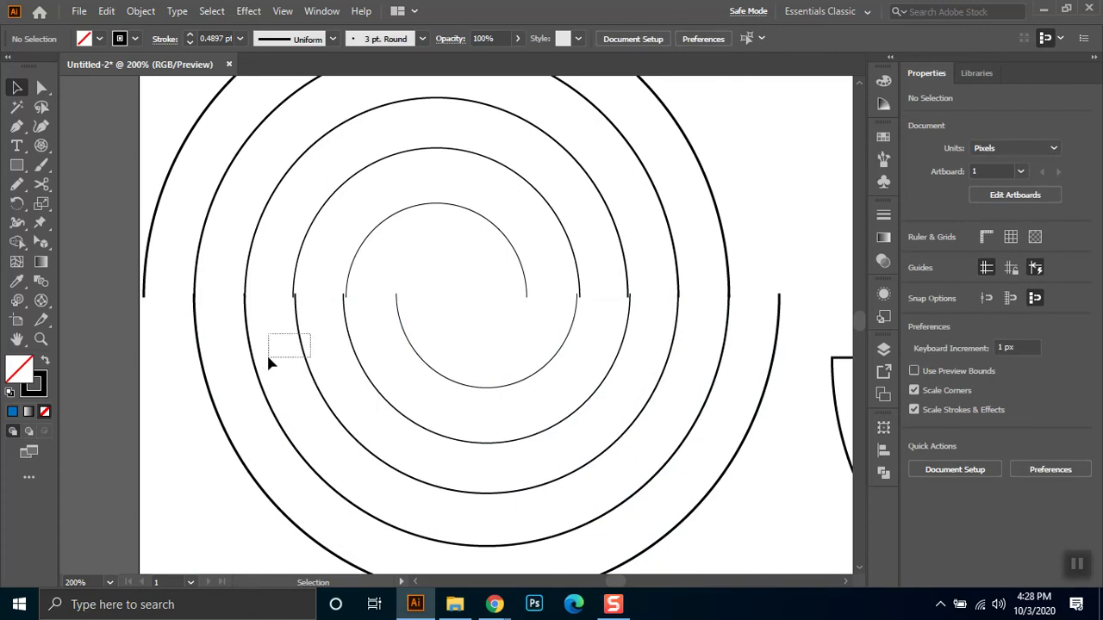
# Align the left ends with the upper arcs by moving the middle lower arc to X 137.5 px and the second-smallest to X 139.5 px
pyautogui.moveTo(268, 362); pyautogui.dragTo(290, 354)
pyautogui.click(283, 361)
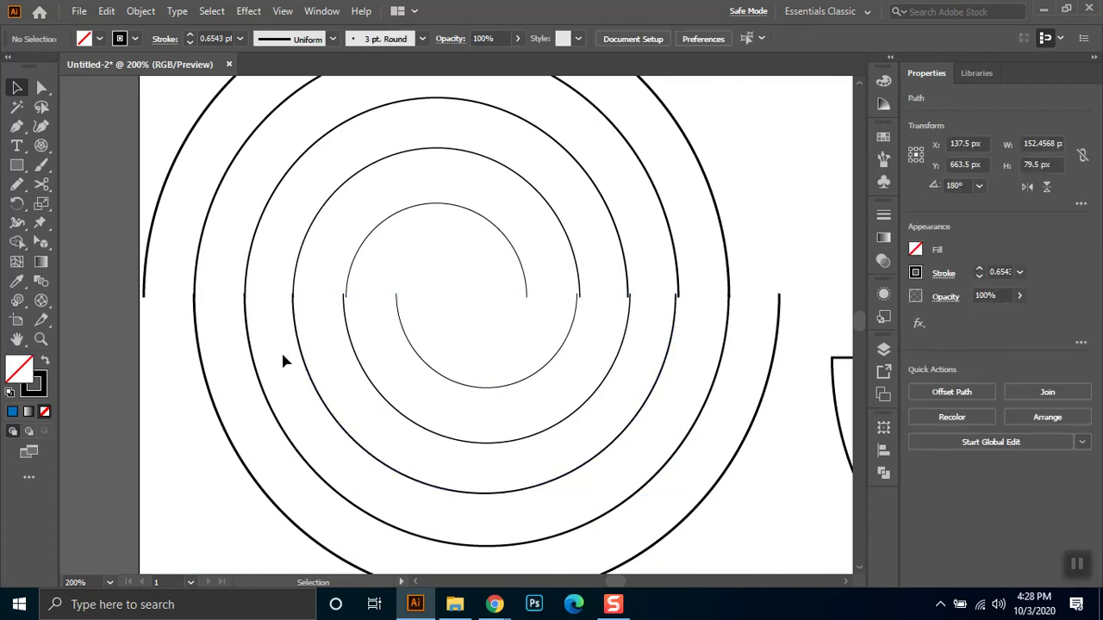
pyautogui.click(355, 348)
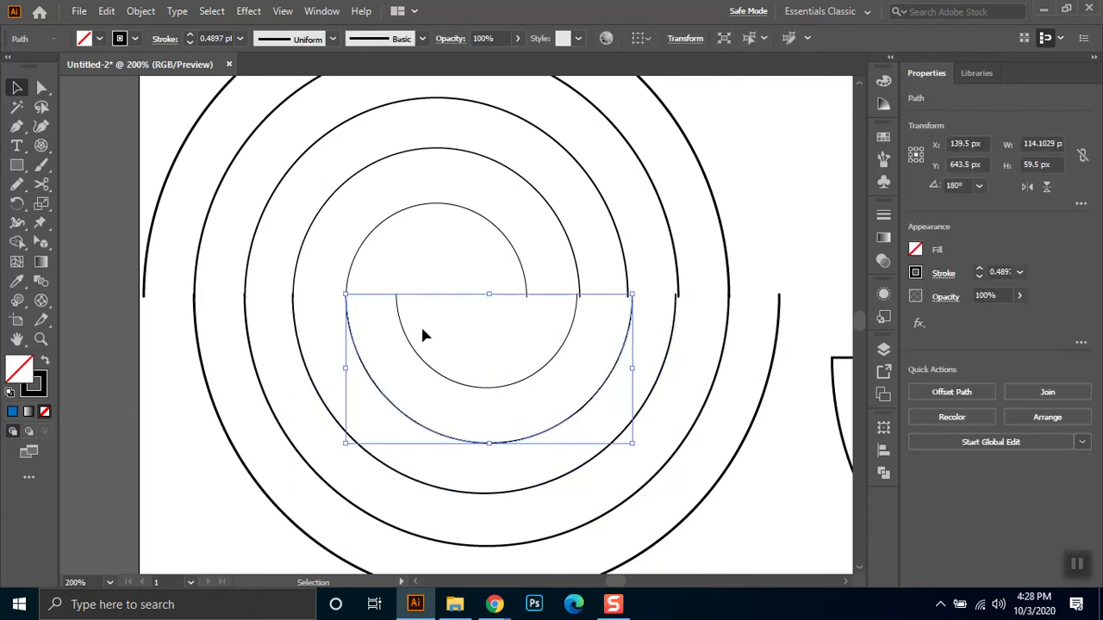
pyautogui.click(435, 344)
# Delete the innermost lower arc and the second-smallest upper arc
pyautogui.moveTo(458, 384); pyautogui.dragTo(466, 374)
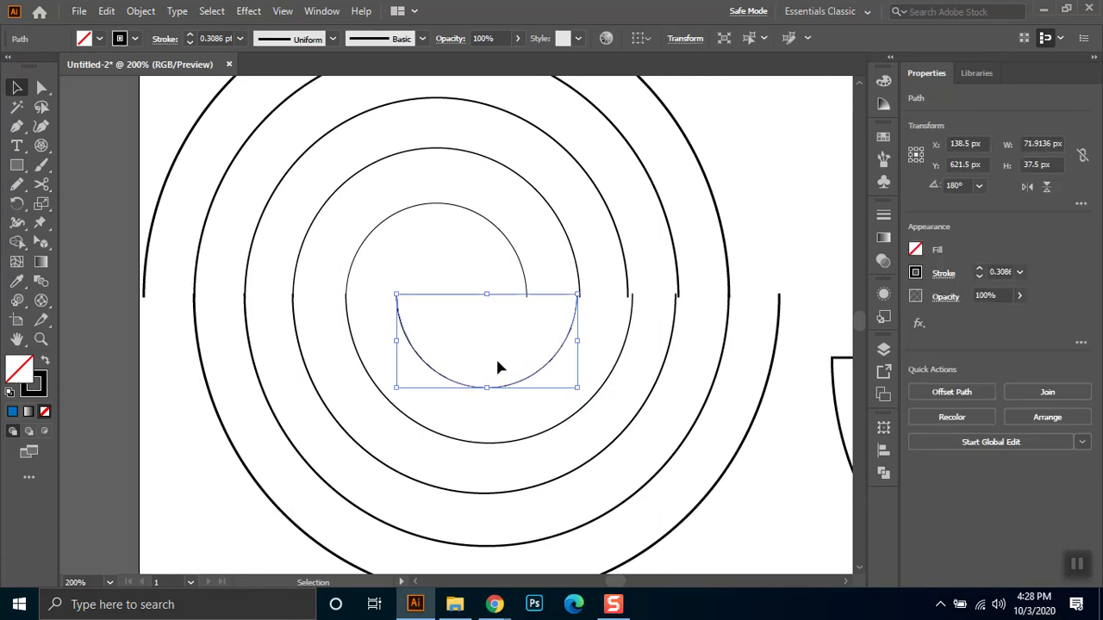
pyautogui.click(497, 357)
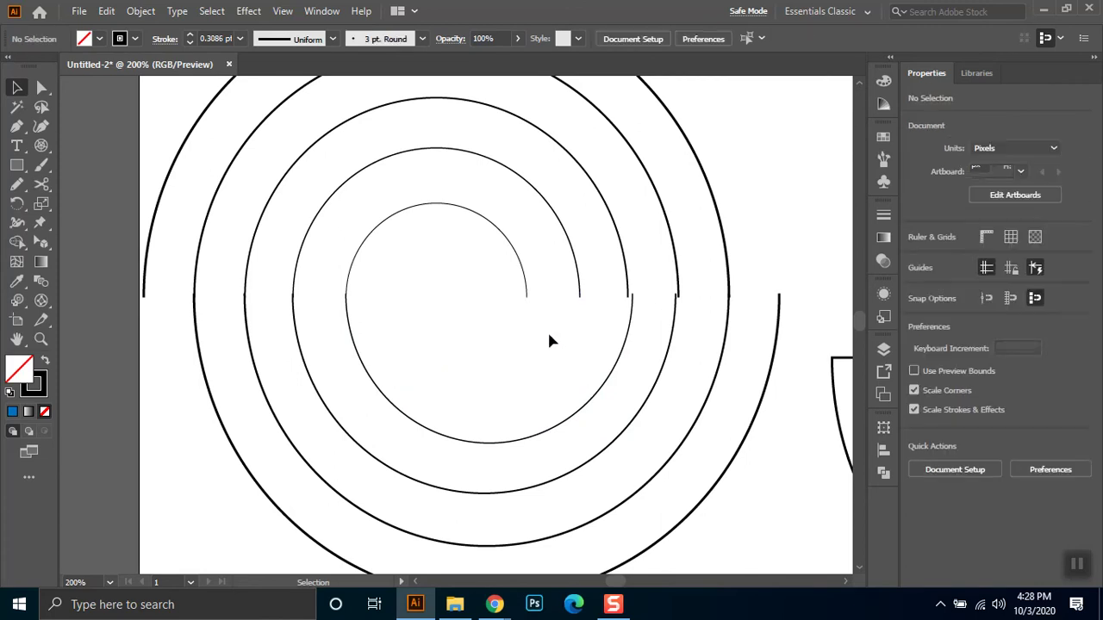
pyautogui.click(577, 283)
# Delete the second-largest upper arc and the middle lower arc from the spiral
pyautogui.moveTo(671, 191); pyautogui.dragTo(660, 234)
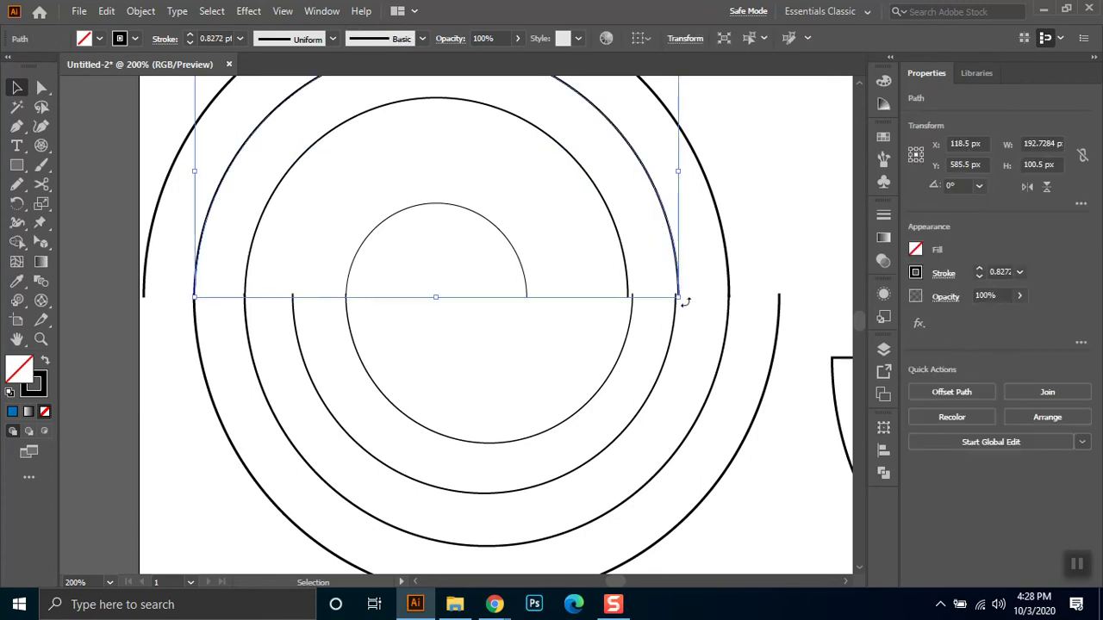
pyautogui.press('Delete')
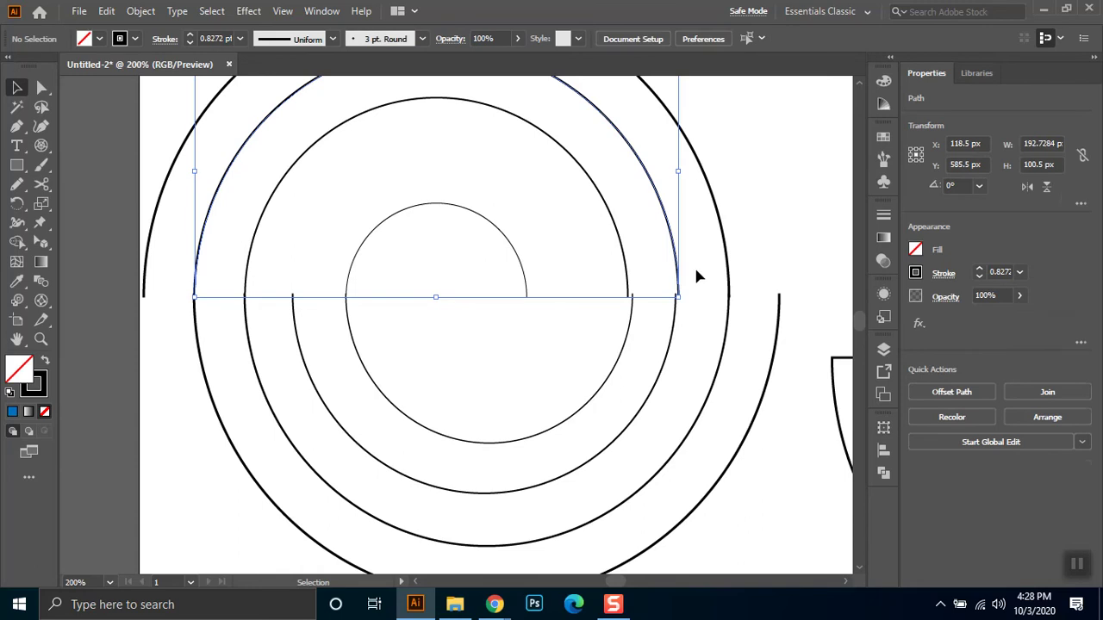
pyautogui.moveTo(688, 296); pyautogui.dragTo(667, 353)
pyautogui.press('Delete')
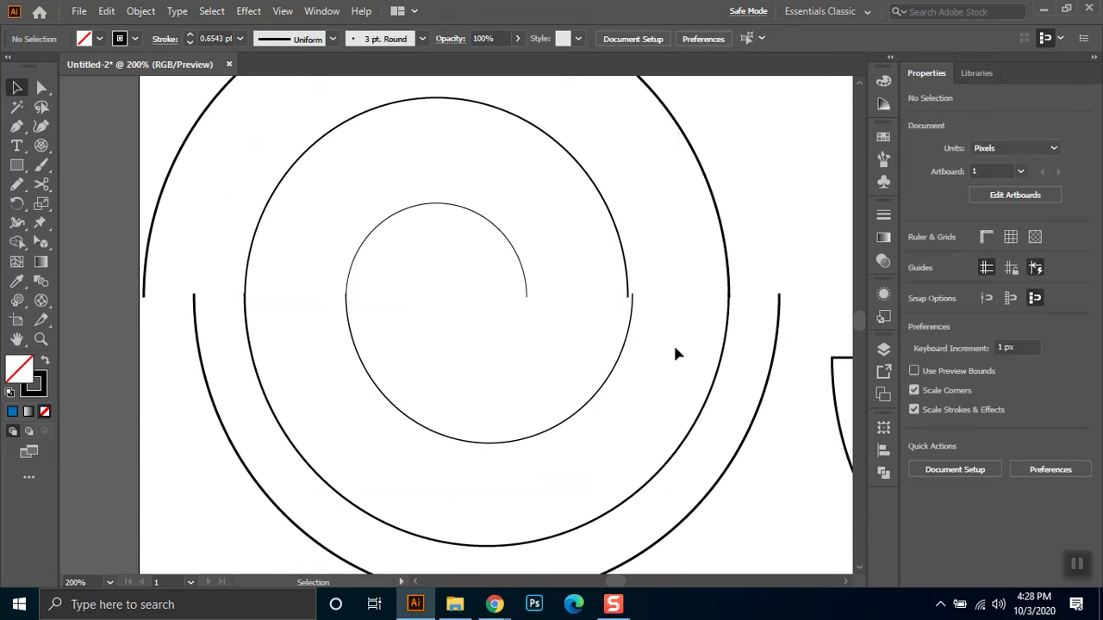
# Narrow the smallest remaining lower arc slightly so its right end meets the upper arc
pyautogui.click(629, 335)
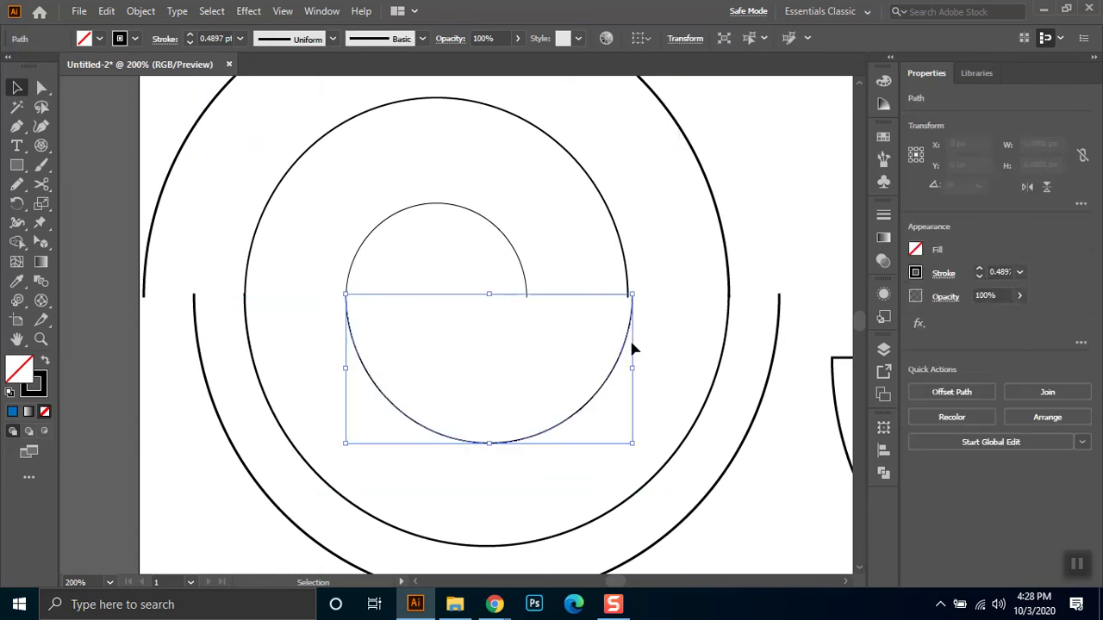
pyautogui.moveTo(633, 367); pyautogui.dragTo(630, 367)
pyautogui.click(704, 385)
pyautogui.keyDown('alt'); pyautogui.scroll(-2, 646, 374); pyautogui.keyUp('alt')
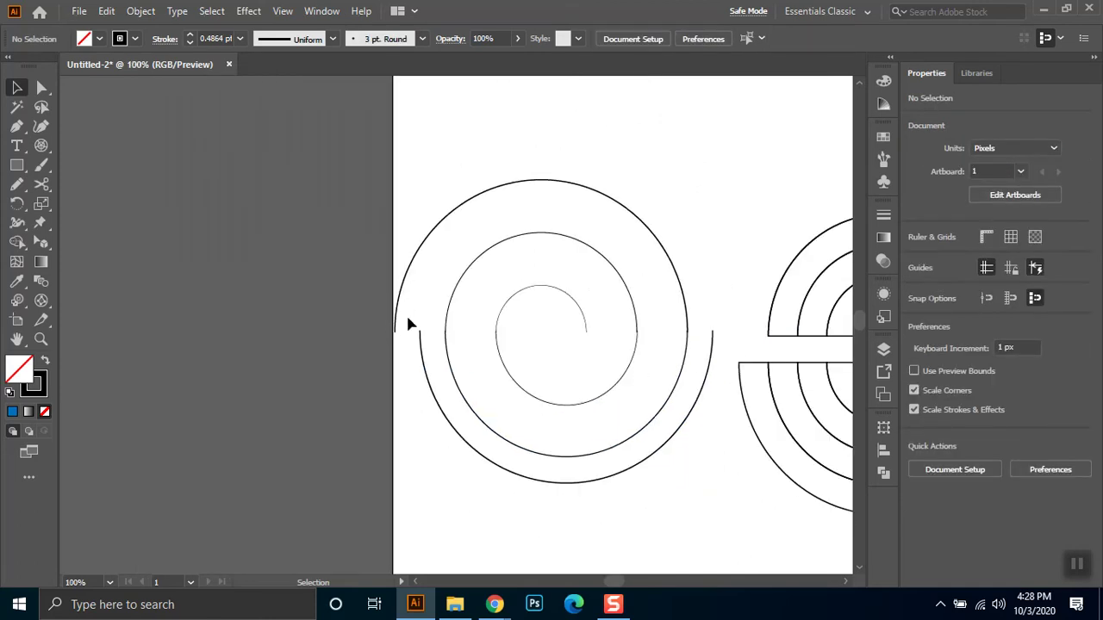
# Undo the narrowing of the small lower arc and the last two arc deletions
pyautogui.hotkey('ctrl', 'z')
pyautogui.hotkey('ctrl', 'z')
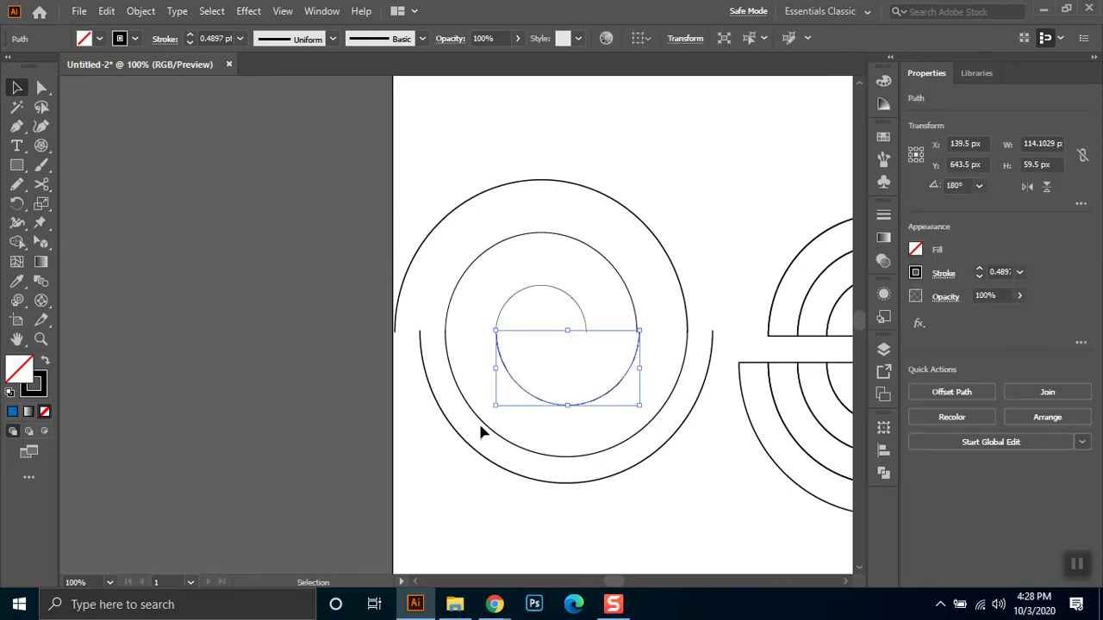
pyautogui.hotkey('ctrl', 'z')
pyautogui.hotkey('ctrl', 'z')
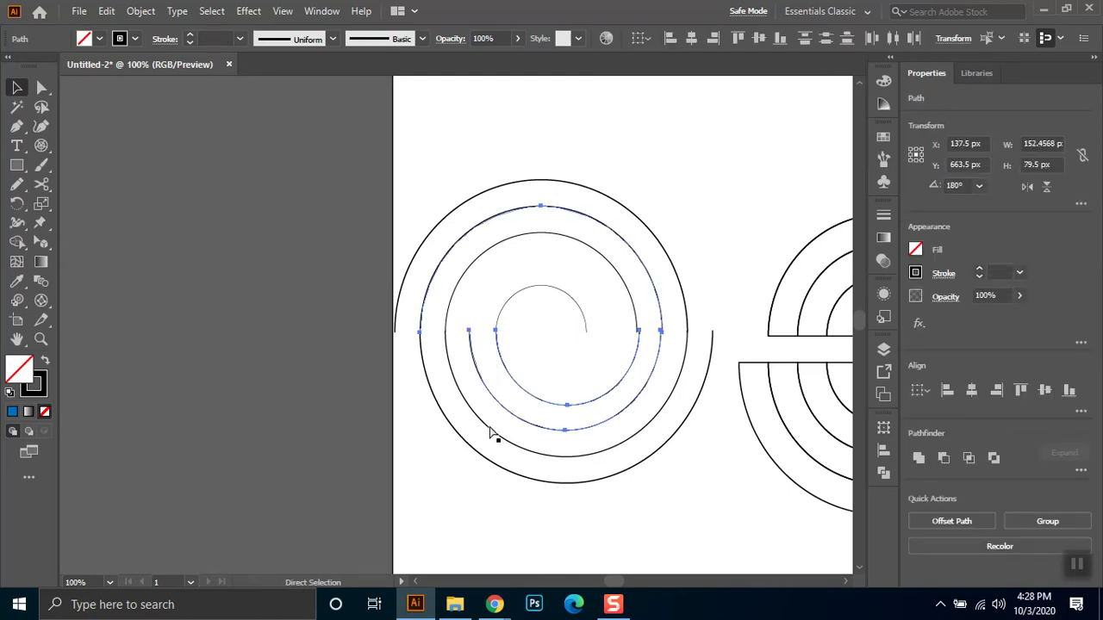
pyautogui.press('v')
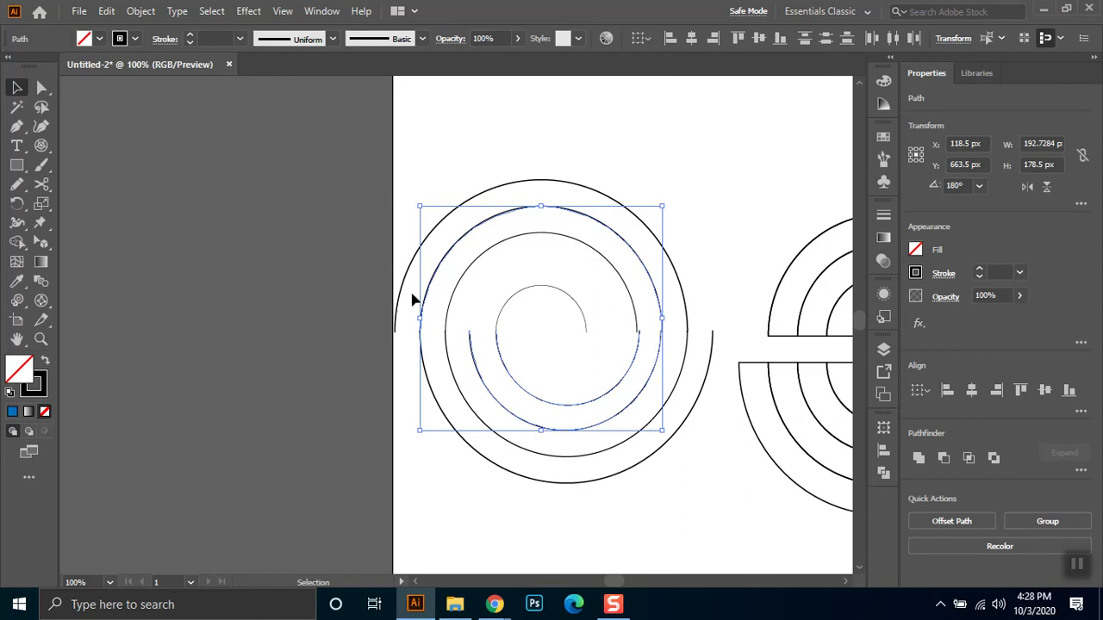
# Delete the outermost and second-smallest lower arcs and the second-largest upper arc from the spiral
pyautogui.click(643, 456)
pyautogui.press('Delete')
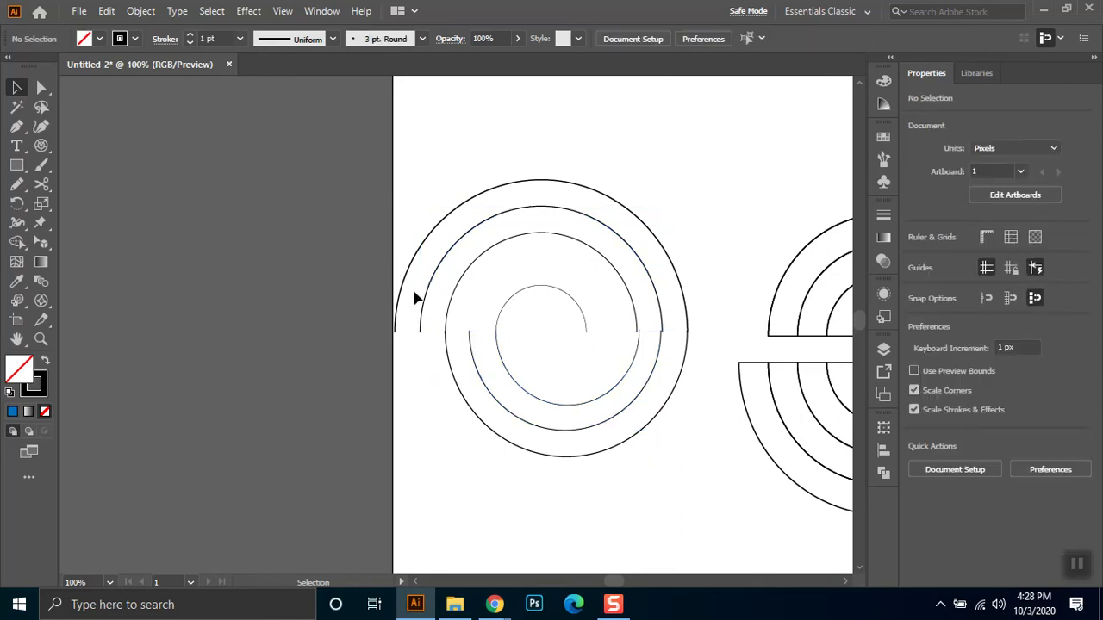
pyautogui.click(476, 384)
pyautogui.press('Delete')
pyautogui.click(662, 319)
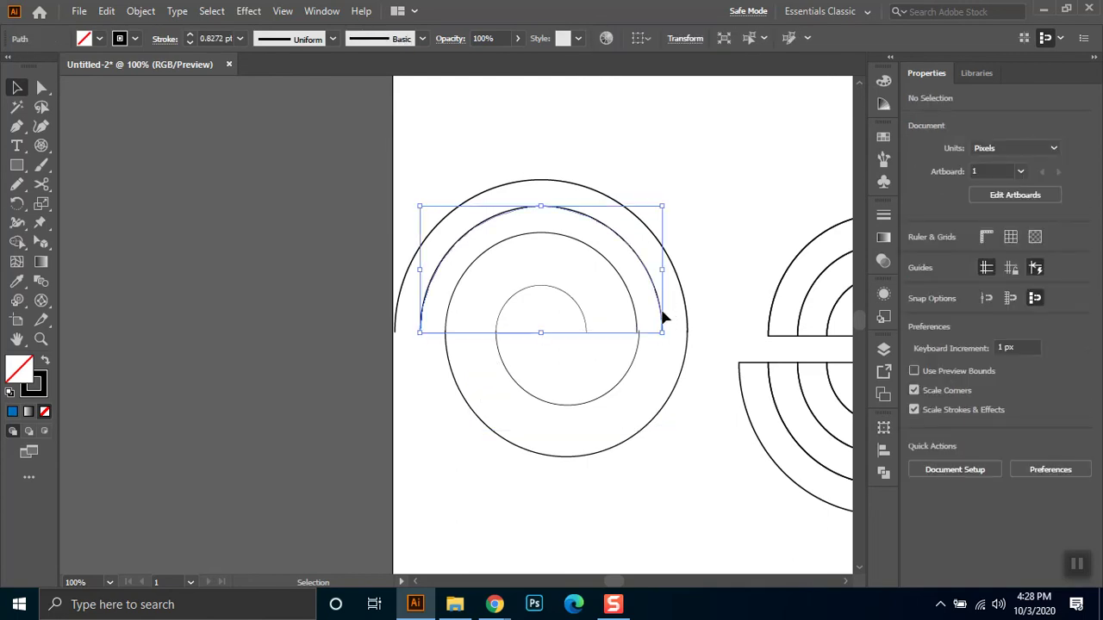
pyautogui.press('Delete')
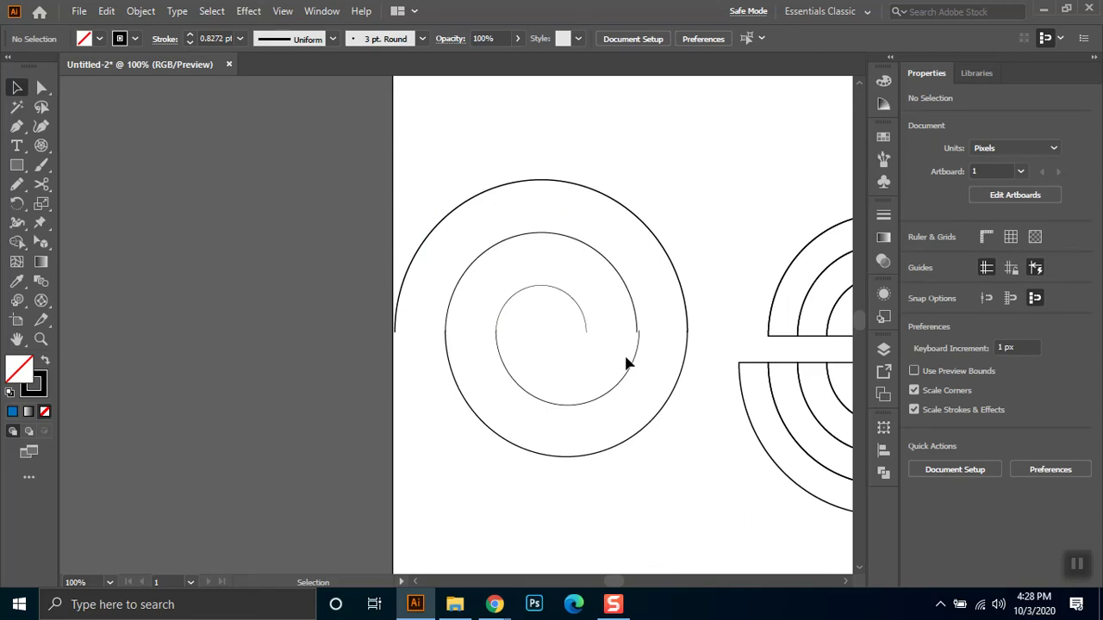
# Narrow the smallest lower arc slightly so its outer end meets the upper arc
pyautogui.click(637, 369)
pyautogui.moveTo(640, 369); pyautogui.dragTo(636, 370)
pyautogui.click(535, 135)
# Scale all the spiral arcs down together to about 151 × 143 px and move the spiral inward on the artboard
pyautogui.moveTo(682, 162); pyautogui.dragTo(392, 459)
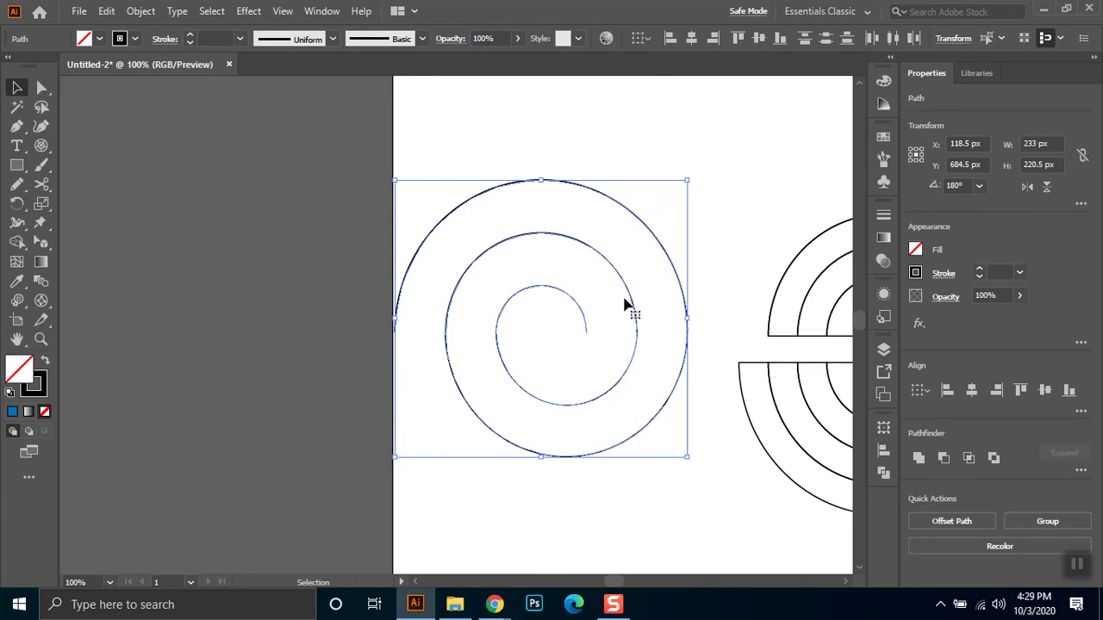
pyautogui.moveTo(700, 145); pyautogui.dragTo(395, 496)
pyautogui.moveTo(689, 456); pyautogui.dragTo(584, 360)
pyautogui.moveTo(520, 273); pyautogui.dragTo(590, 301)
pyautogui.click(548, 451)
# Set the stroke weight of all the spiral arcs to 17 pt
pyautogui.moveTo(683, 169); pyautogui.dragTo(400, 447)
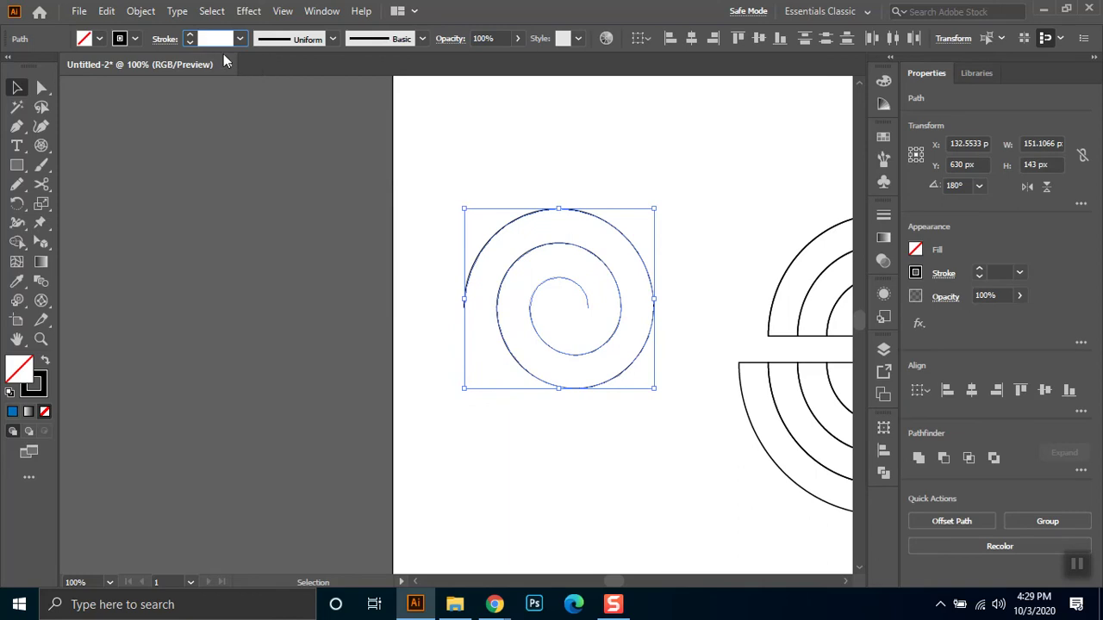
pyautogui.write('20')
pyautogui.press('Return')
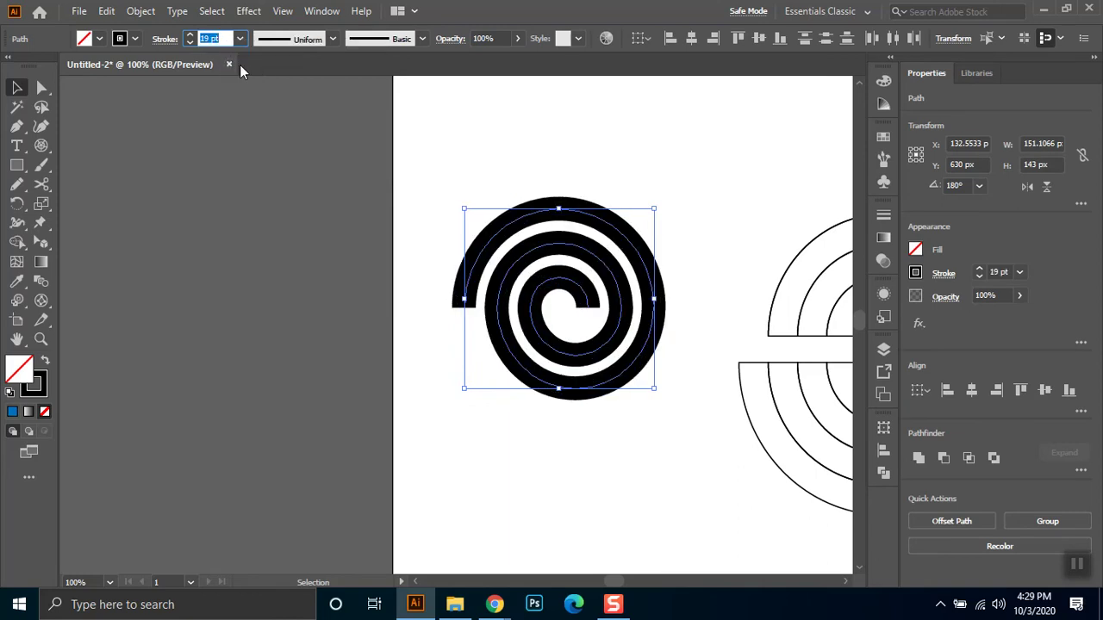
pyautogui.write('10')
pyautogui.press('Return')
pyautogui.hotkey('shift', 'Up')
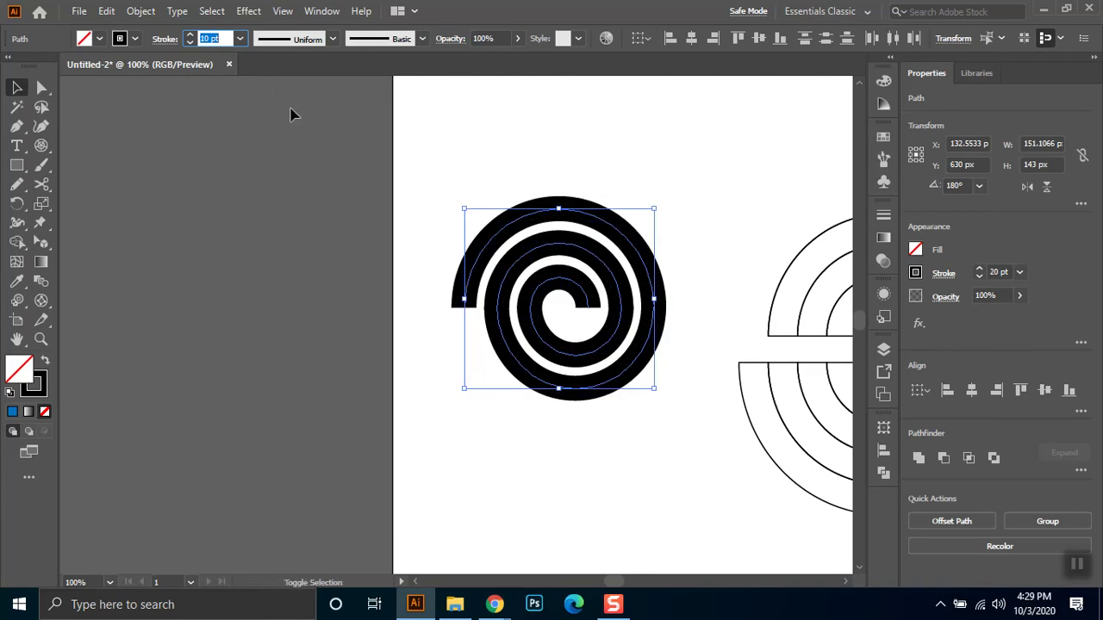
pyautogui.hotkey('shift', 'Down')
pyautogui.press('Up')
pyautogui.press('Up')
pyautogui.press('Up')
pyautogui.press('Up')
pyautogui.press('Up')
pyautogui.press('Up')
pyautogui.press('Up')
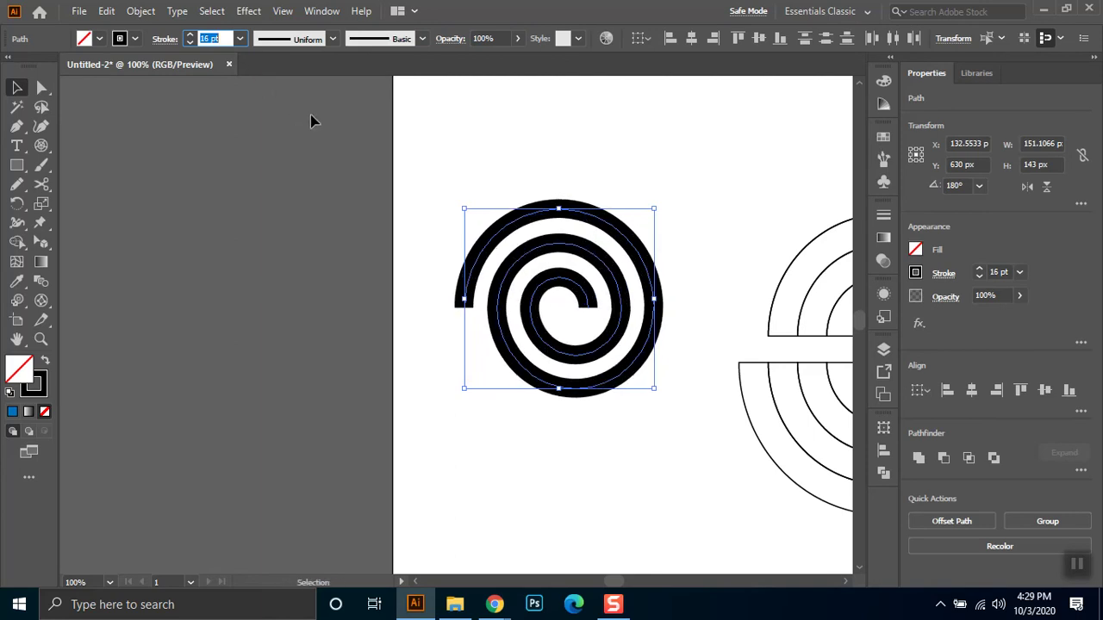
pyautogui.click(488, 437)
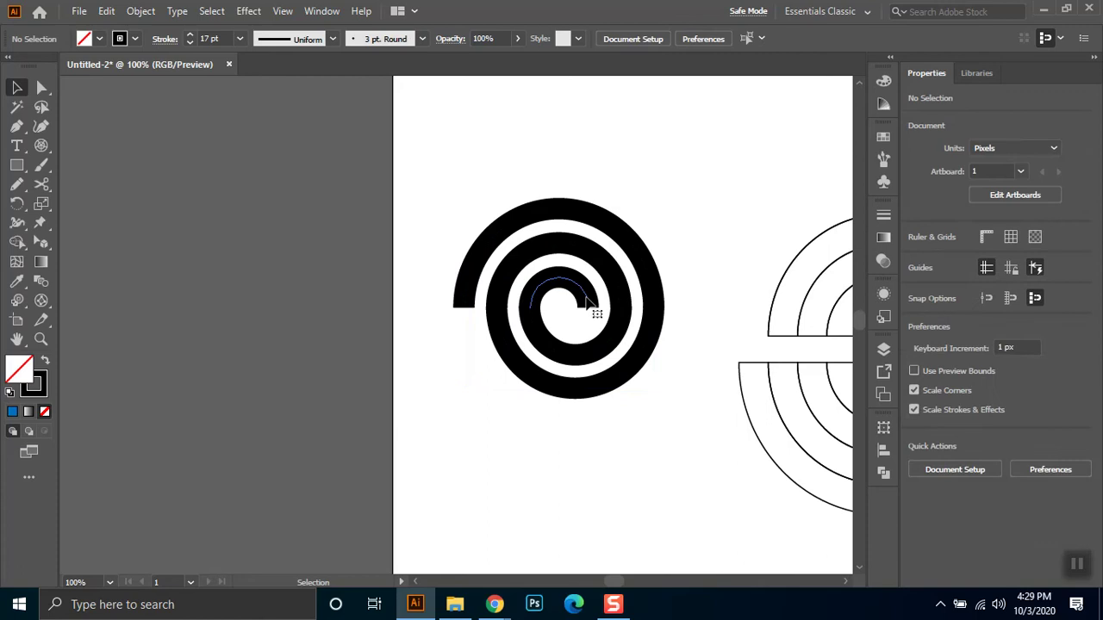
# Apply a round cap to the innermost upper arc's stroke
pyautogui.click(592, 303)
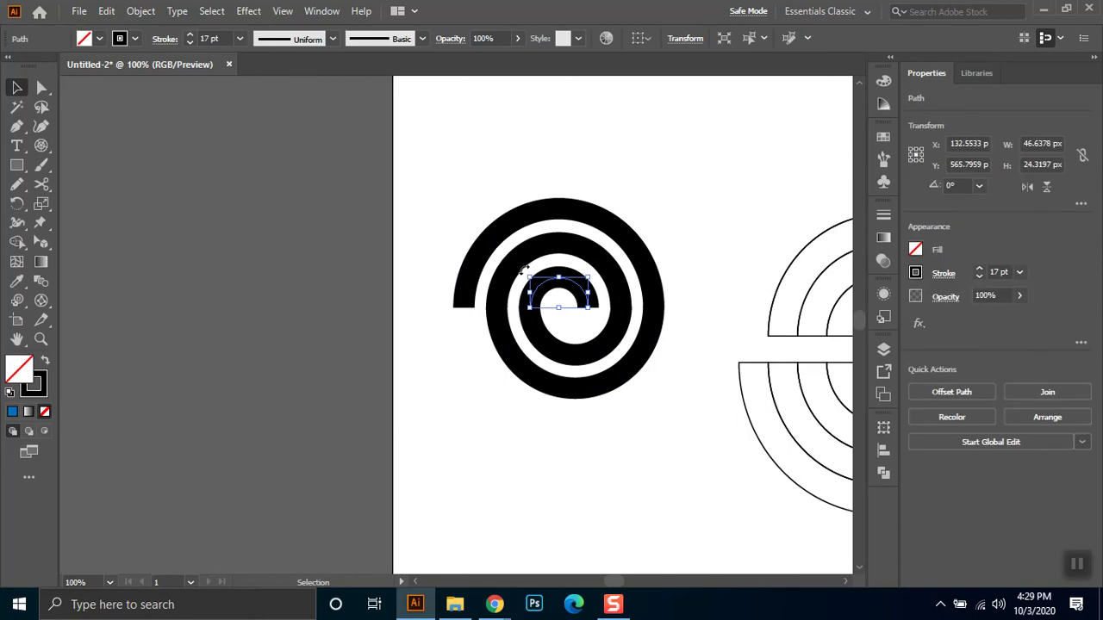
pyautogui.press('a')
pyautogui.click(590, 310)
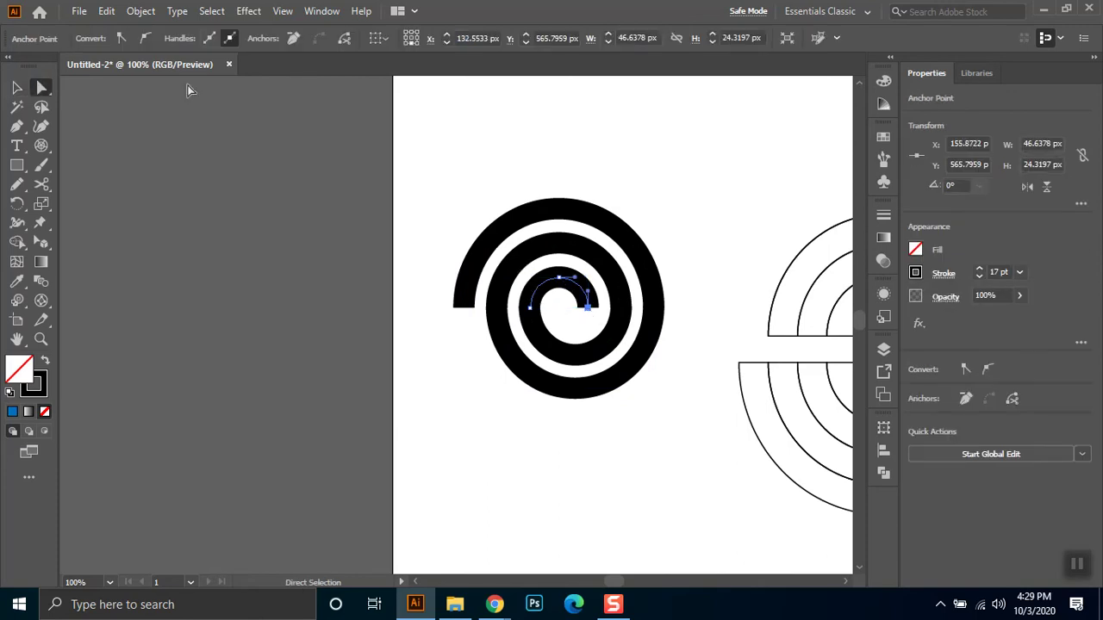
pyautogui.click(17, 89)
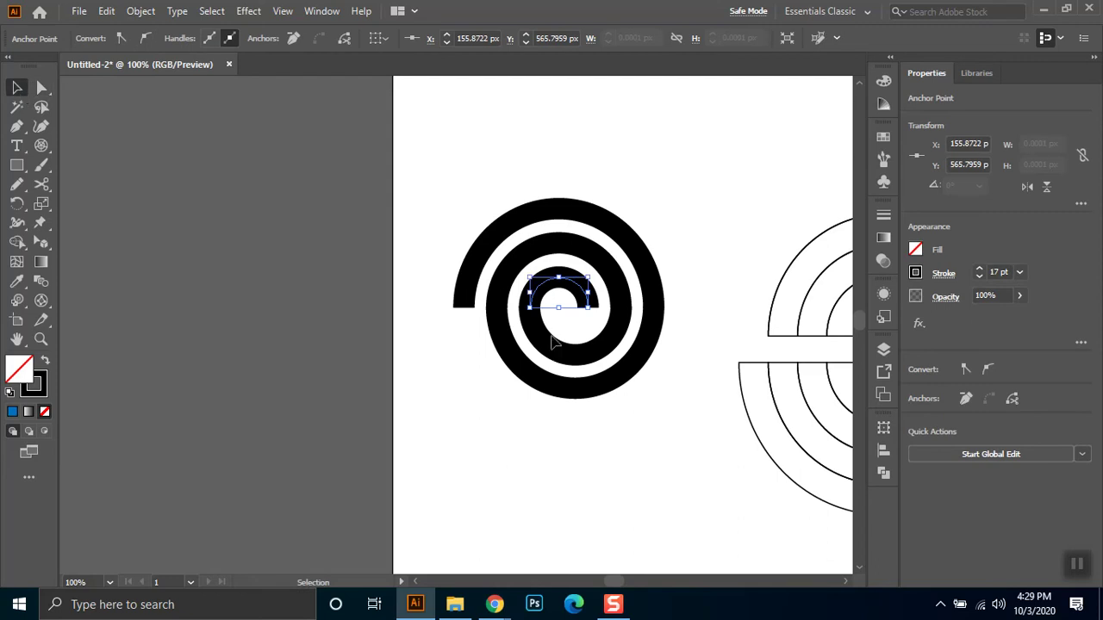
pyautogui.click(575, 287)
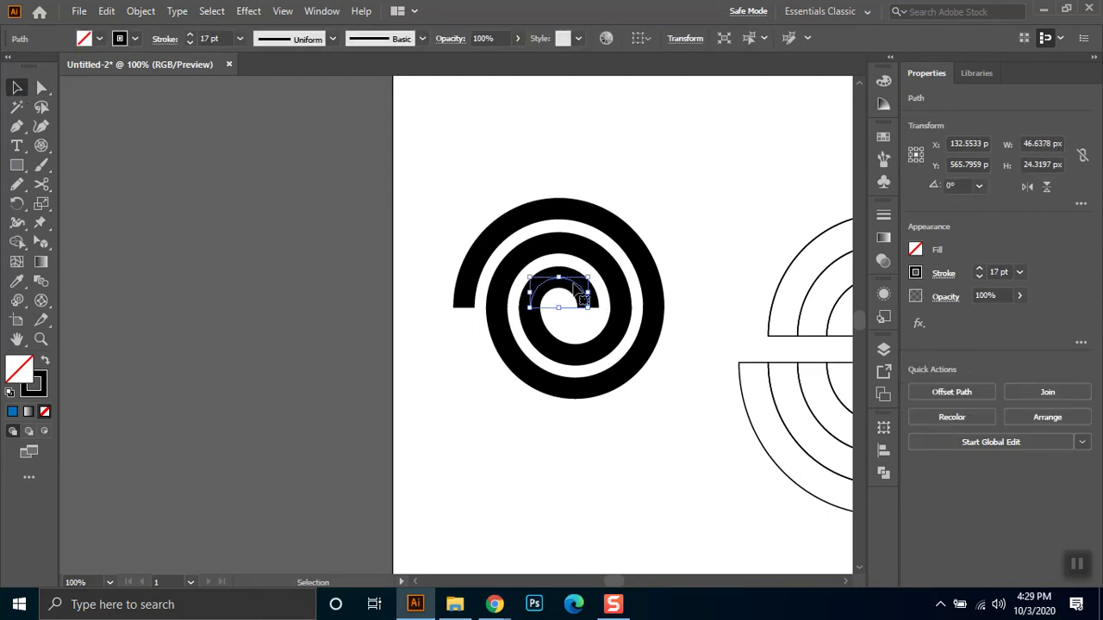
pyautogui.click(159, 42)
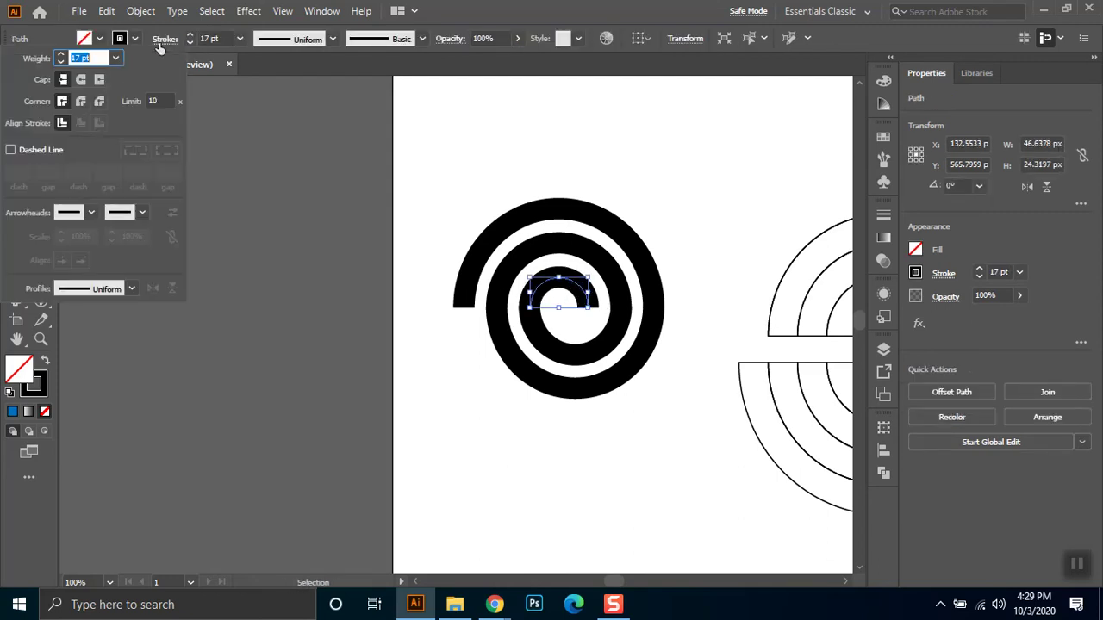
pyautogui.click(88, 83)
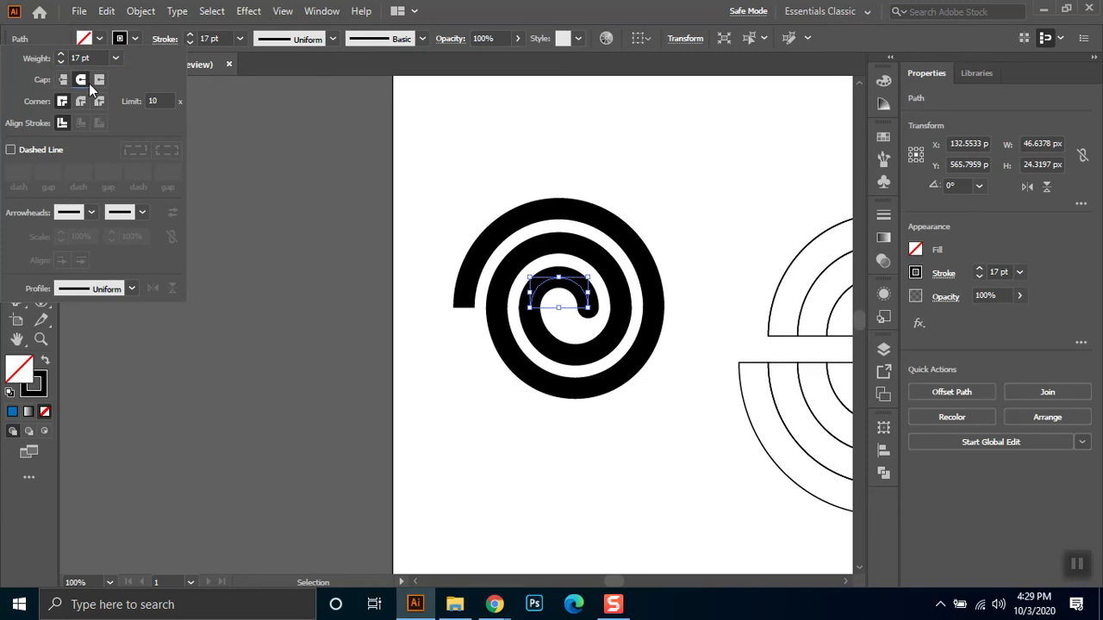
pyautogui.click(538, 447)
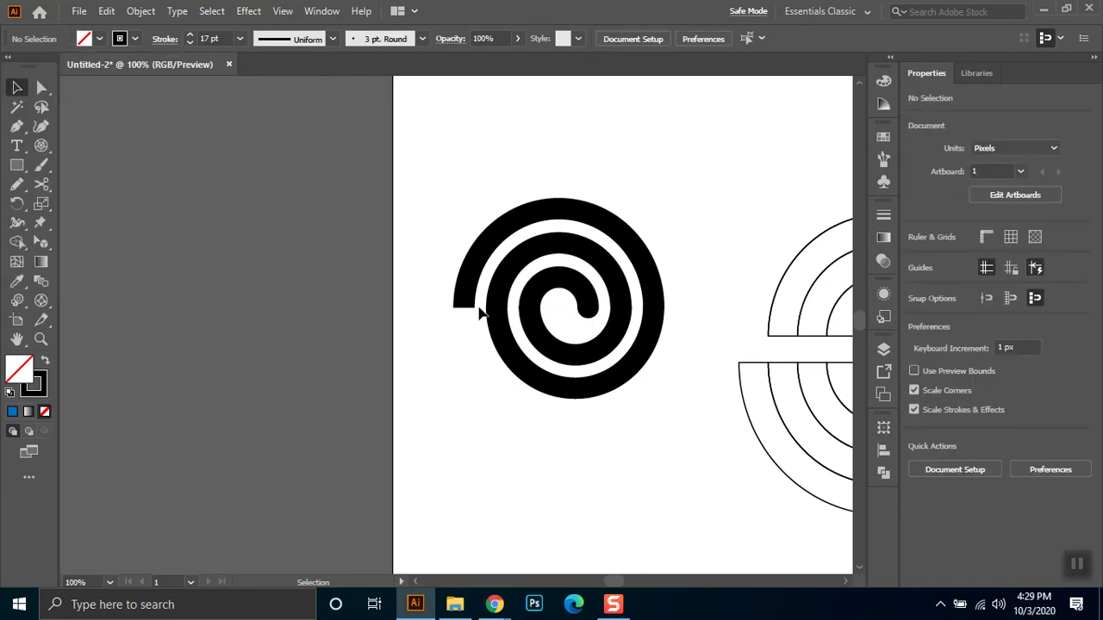
# Draw an ellipse about 33 × 42 px beside the spiral's outer arc with a black fill and no stroke
pyautogui.scroll(2, 618, 295)
pyautogui.click(17, 165)
pyautogui.moveTo(21, 171); pyautogui.dragTo(73, 201)
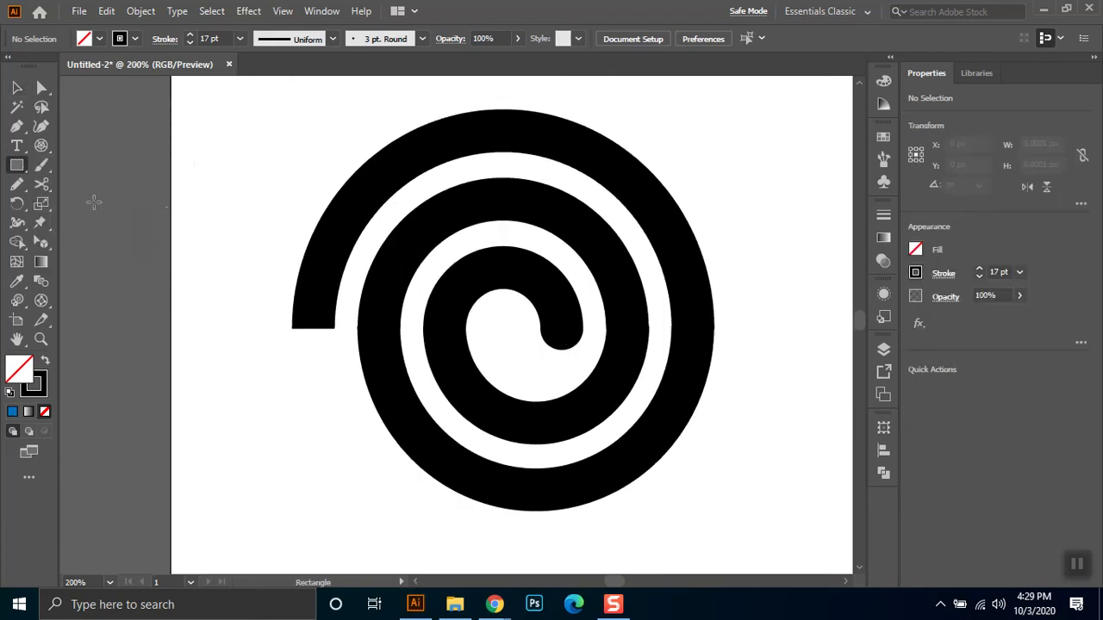
pyautogui.moveTo(207, 138)
pyautogui.mouseDown()
pyautogui.moveTo(271, 256)
pyautogui.moveTo(289, 242)
pyautogui.mouseUp()
pyautogui.click(16, 87)
pyautogui.click(45, 360)
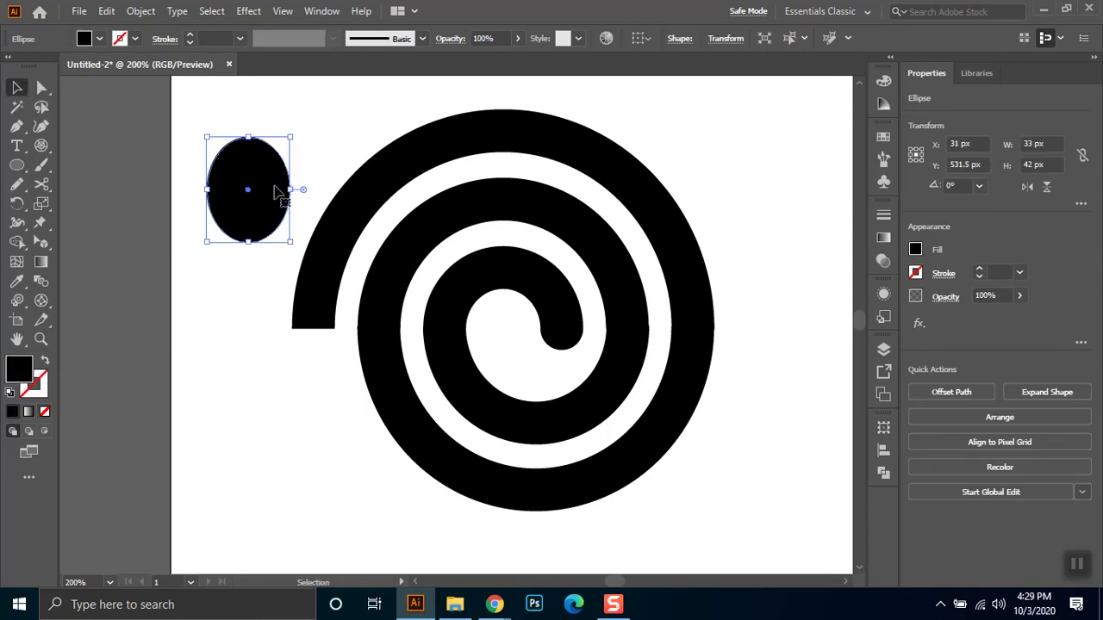
# Move the ellipse onto the spiral's inner end and scale it to about 23 × 29 px
pyautogui.moveTo(276, 169); pyautogui.dragTo(569, 306)
pyautogui.moveTo(498, 324); pyautogui.dragTo(524, 325)
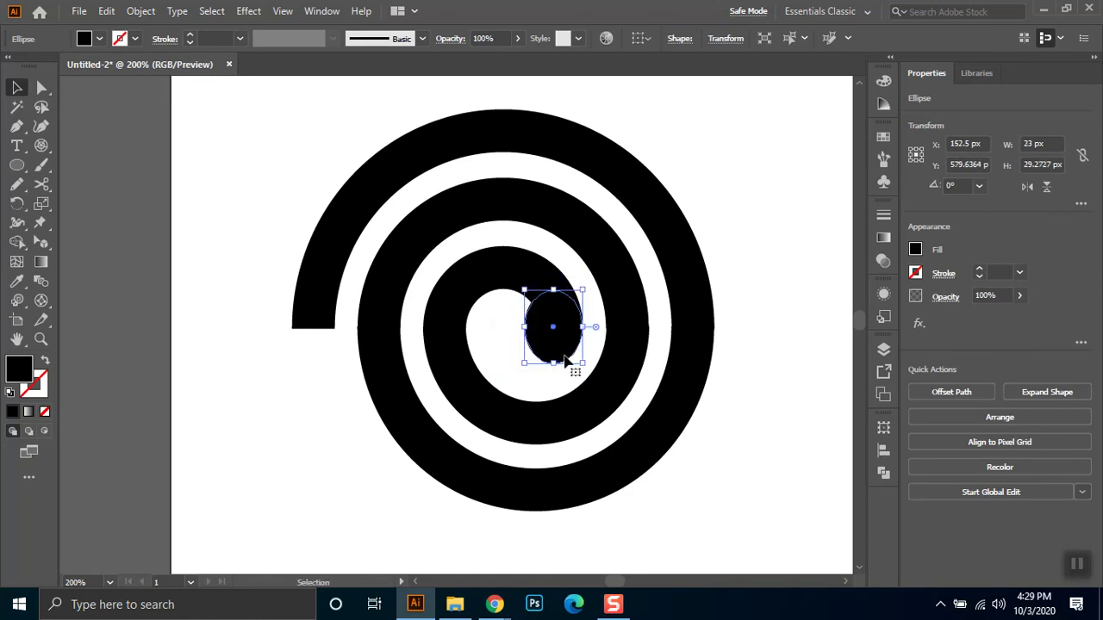
pyautogui.click(728, 349)
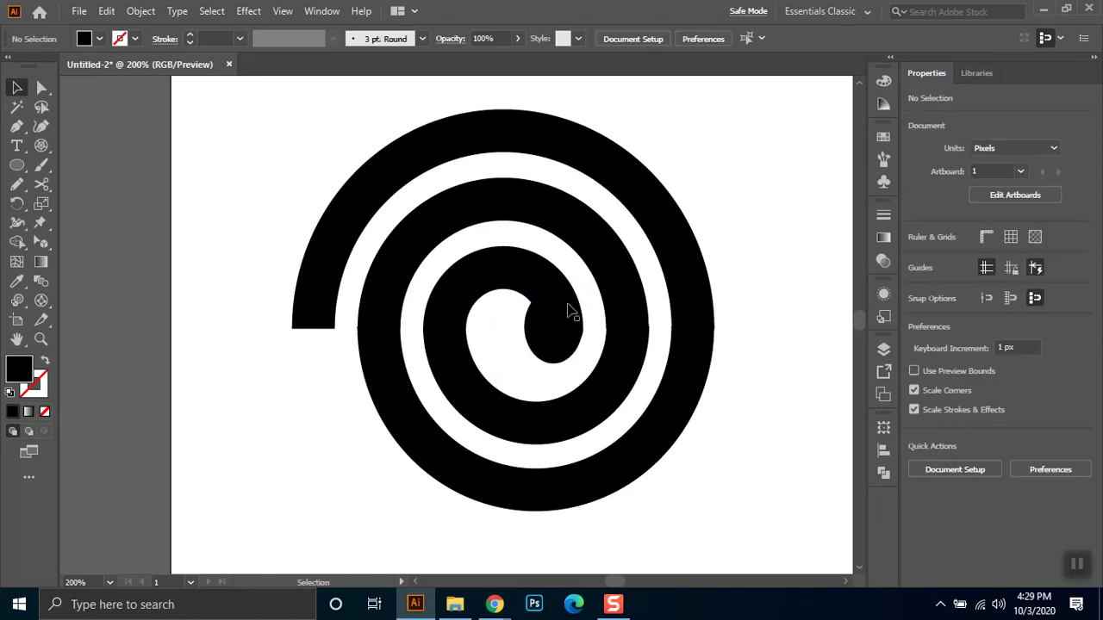
# Draw a vertical line about 36 px long beside the spiral with the Pen tool and swap its fill to a stroke
pyautogui.click(17, 126)
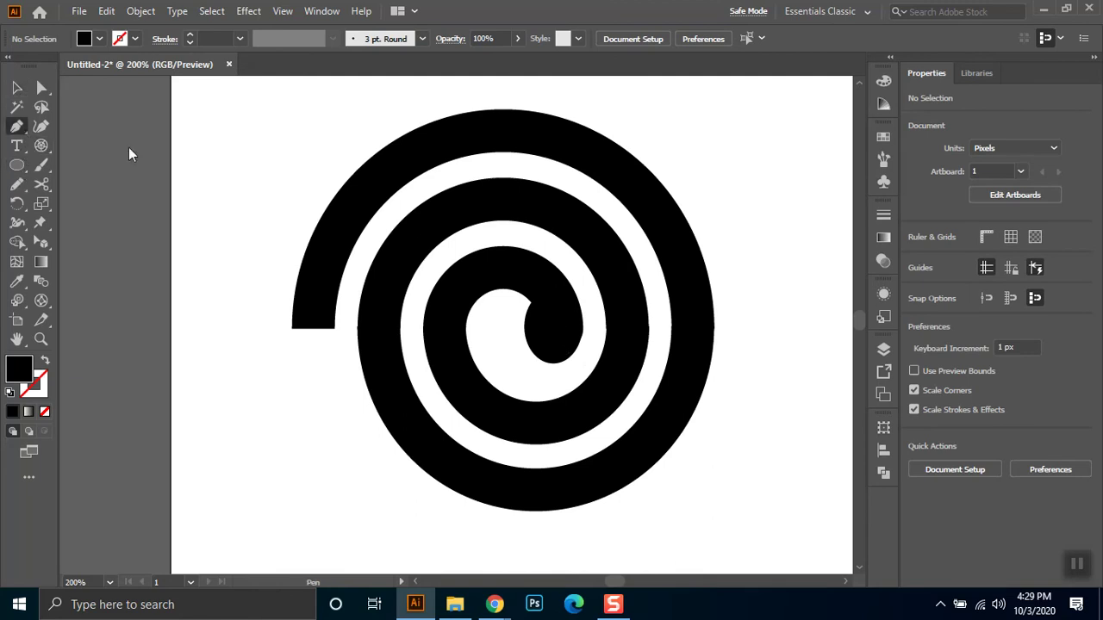
pyautogui.click(185, 135)
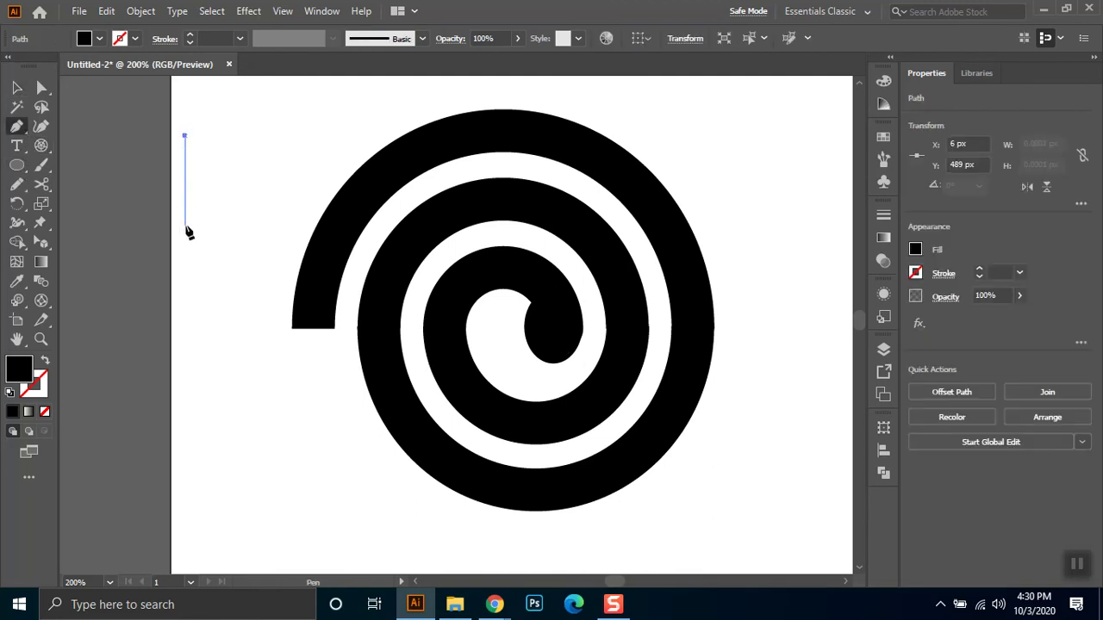
pyautogui.click(184, 226)
pyautogui.click(16, 87)
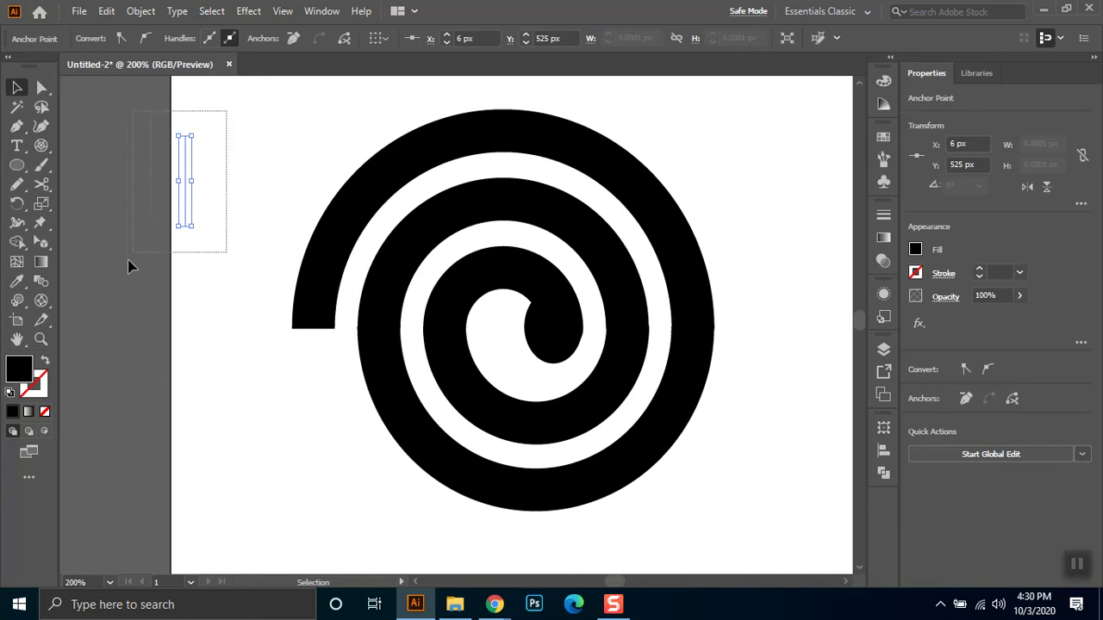
pyautogui.click(44, 361)
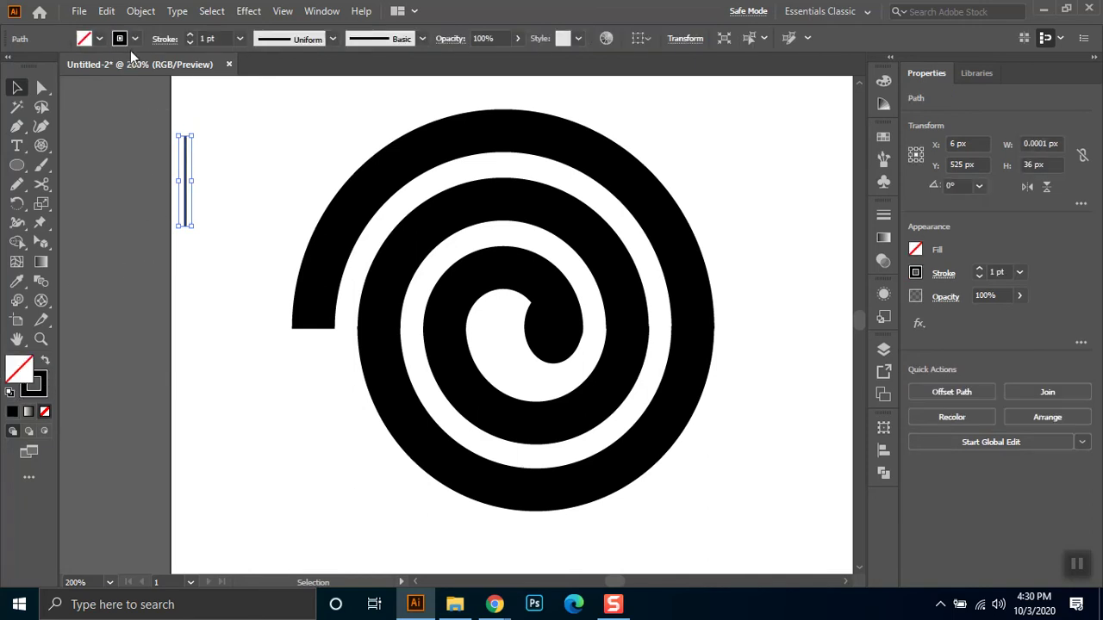
# Give the vertical line a white 9 pt stroke with the lens-shaped width profile
pyautogui.click(134, 38)
pyautogui.click(34, 67)
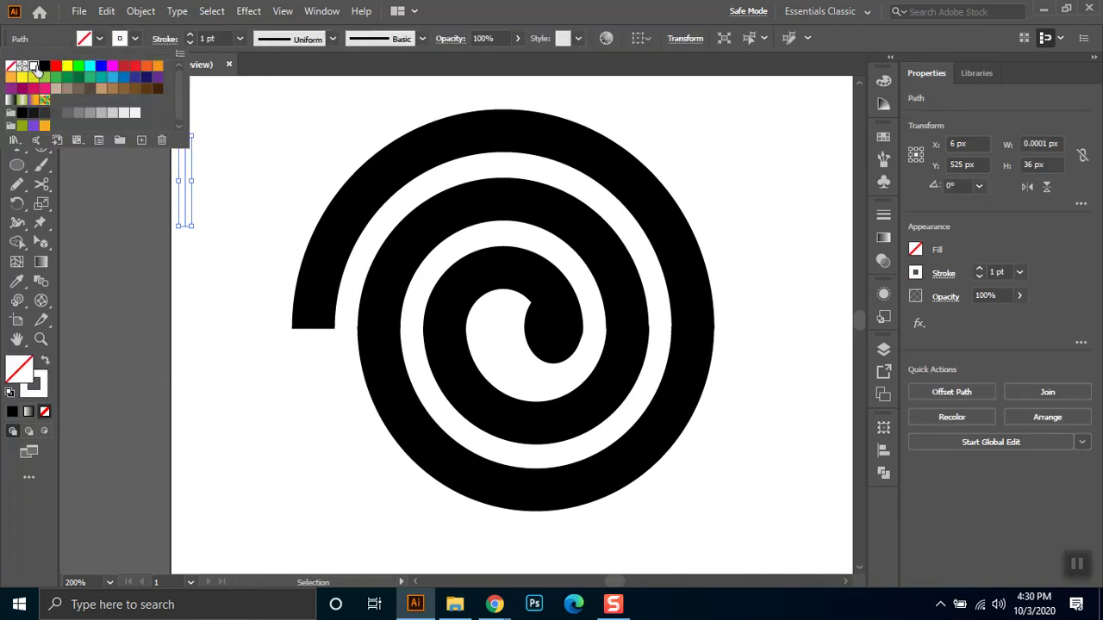
pyautogui.click(239, 38)
pyautogui.click(272, 258)
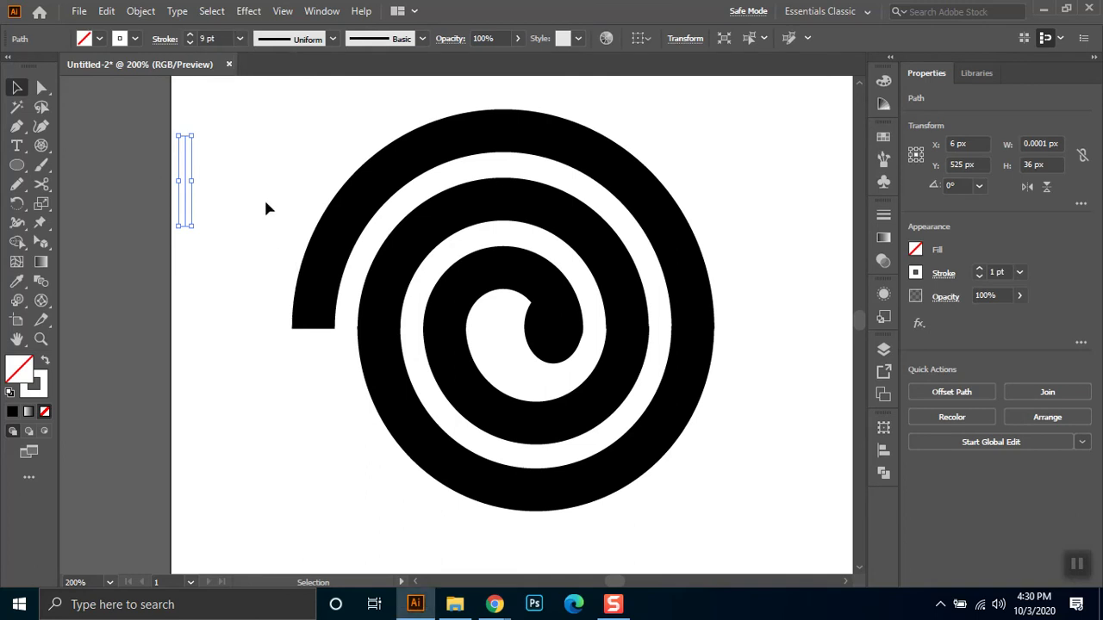
pyautogui.click(333, 38)
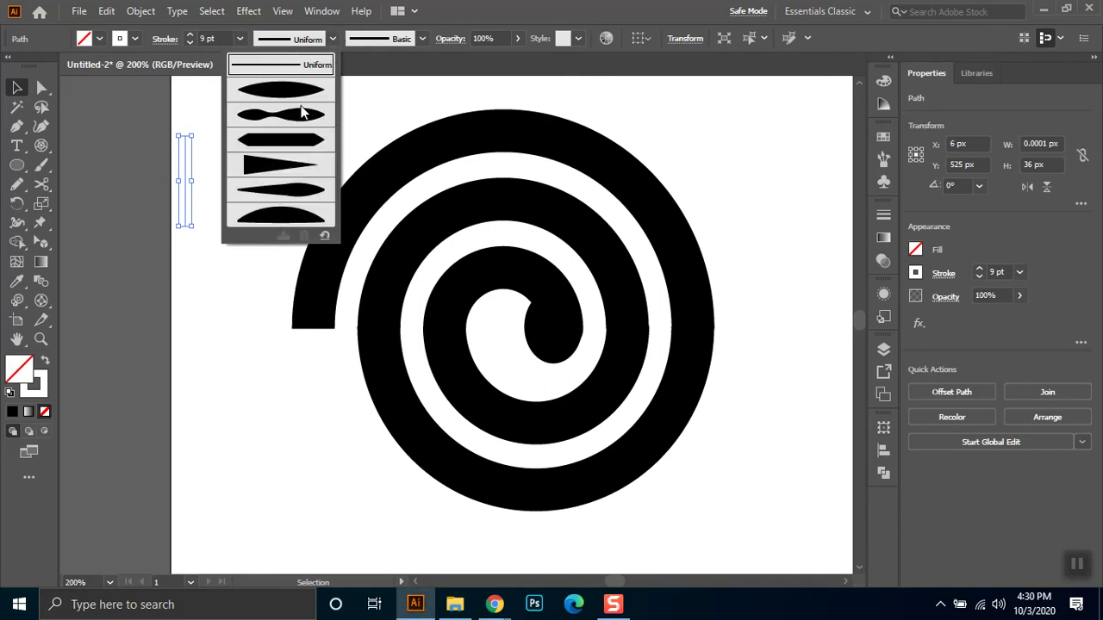
pyautogui.click(298, 111)
# Place the white lens-shaped line inside the inner-end ellipse, rotated about 7.4° and scaled to about 1.9 × 14.5 px
pyautogui.moveTo(186, 181); pyautogui.dragTo(558, 314)
pyautogui.moveTo(556, 263)
pyautogui.mouseDown()
pyautogui.moveTo(545, 259)
pyautogui.moveTo(562, 266)
pyautogui.mouseUp()
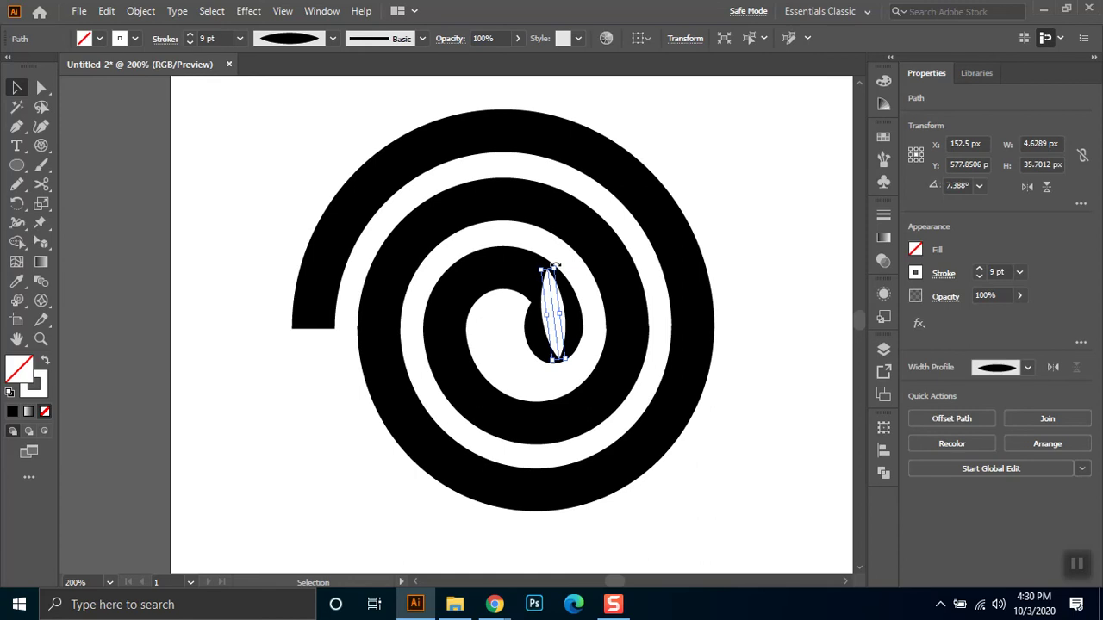
pyautogui.moveTo(563, 359); pyautogui.dragTo(564, 339)
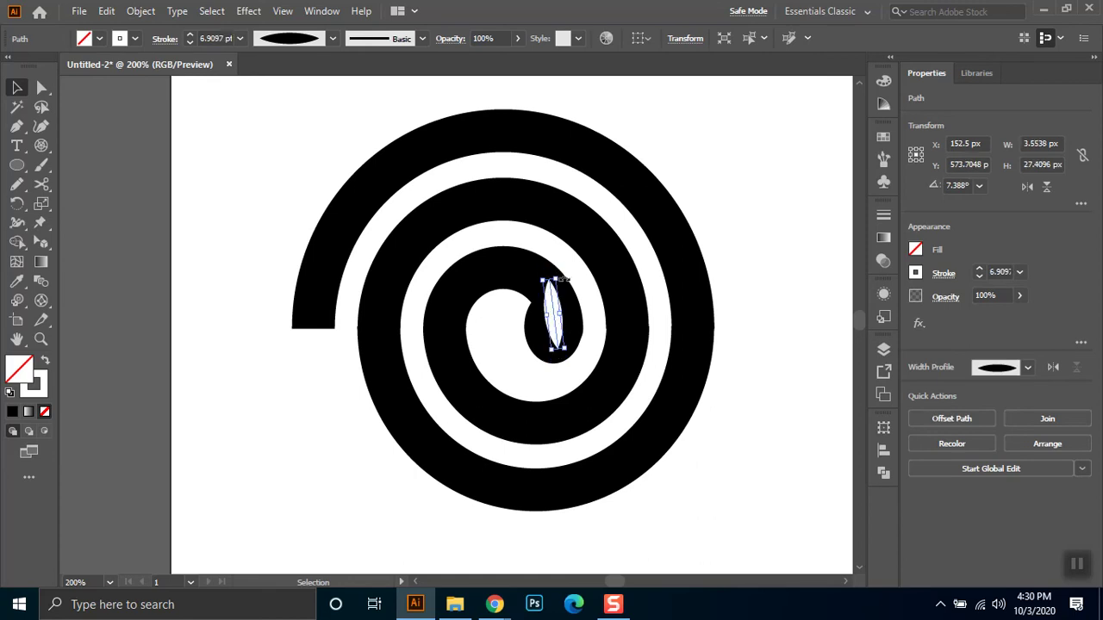
pyautogui.moveTo(563, 280); pyautogui.dragTo(552, 303)
pyautogui.click(716, 252)
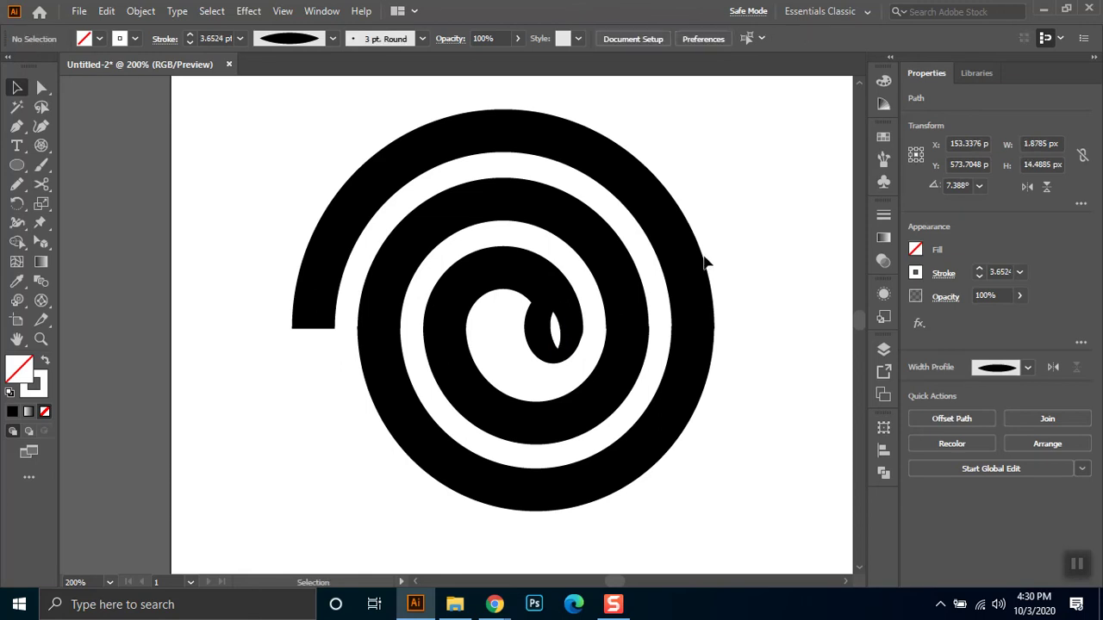
# Shift the white sliver sideways so it sits centred in the black ellipse
pyautogui.scroll(1, 553, 345)
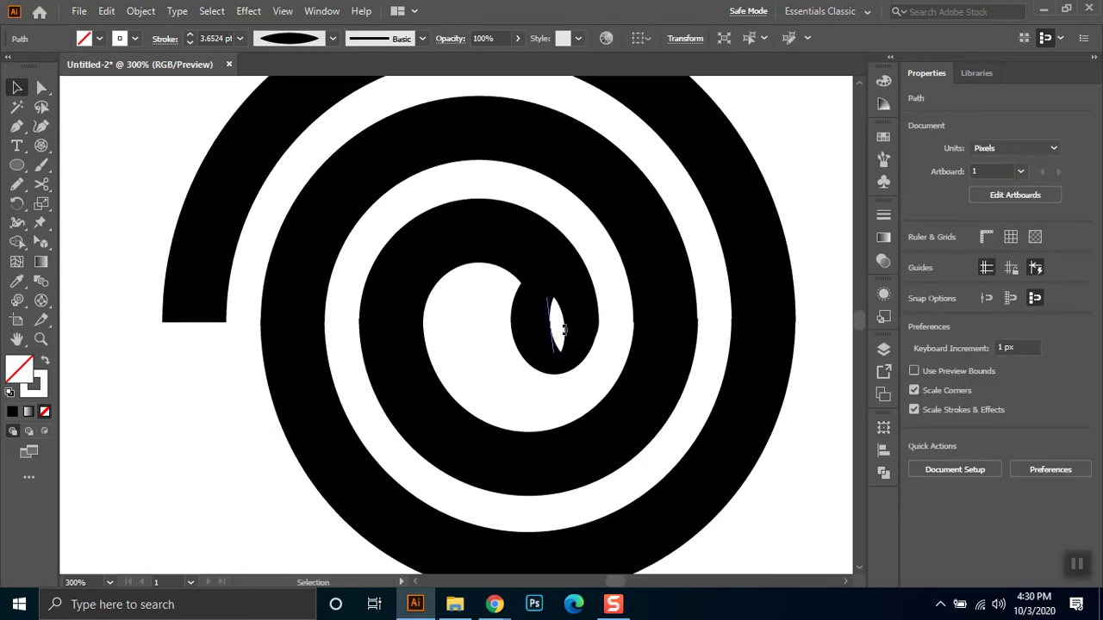
pyautogui.click(556, 346)
pyautogui.moveTo(566, 325); pyautogui.dragTo(582, 325)
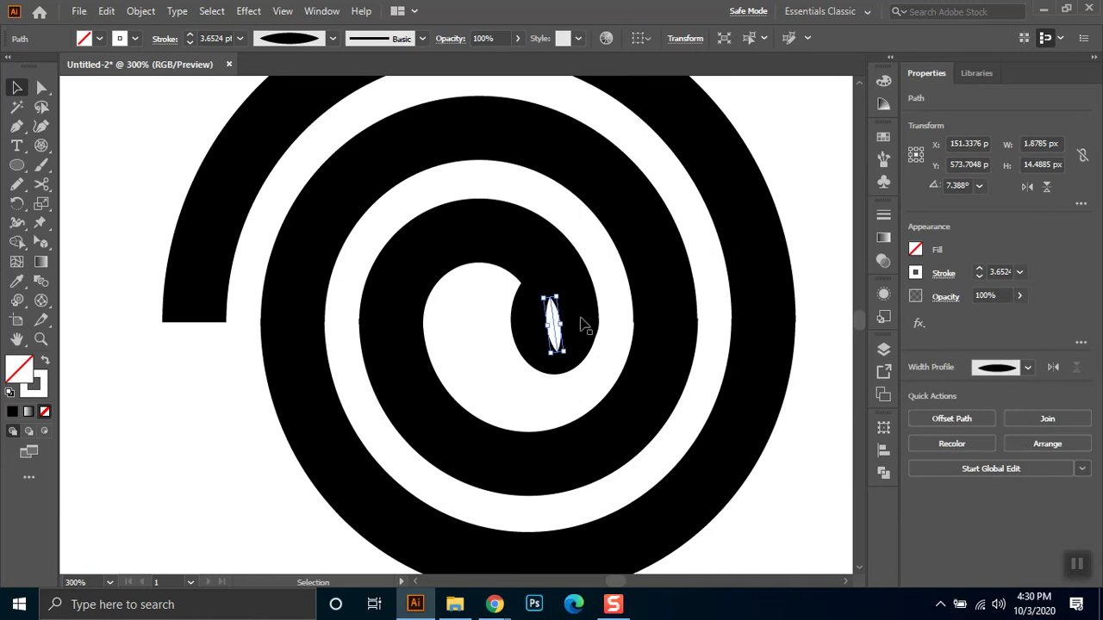
# Set the white sliver's stroke to 2 pt and scale it down to about 1.2 × 9.4 px inside the ellipse
pyautogui.click(228, 38)
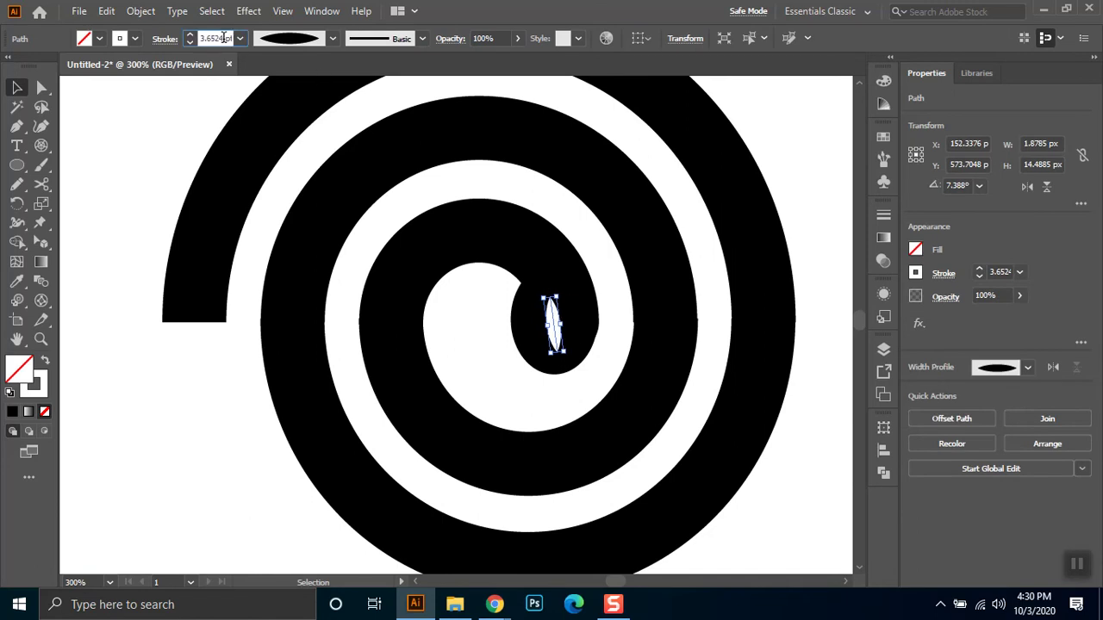
pyautogui.write('2')
pyautogui.press('Return')
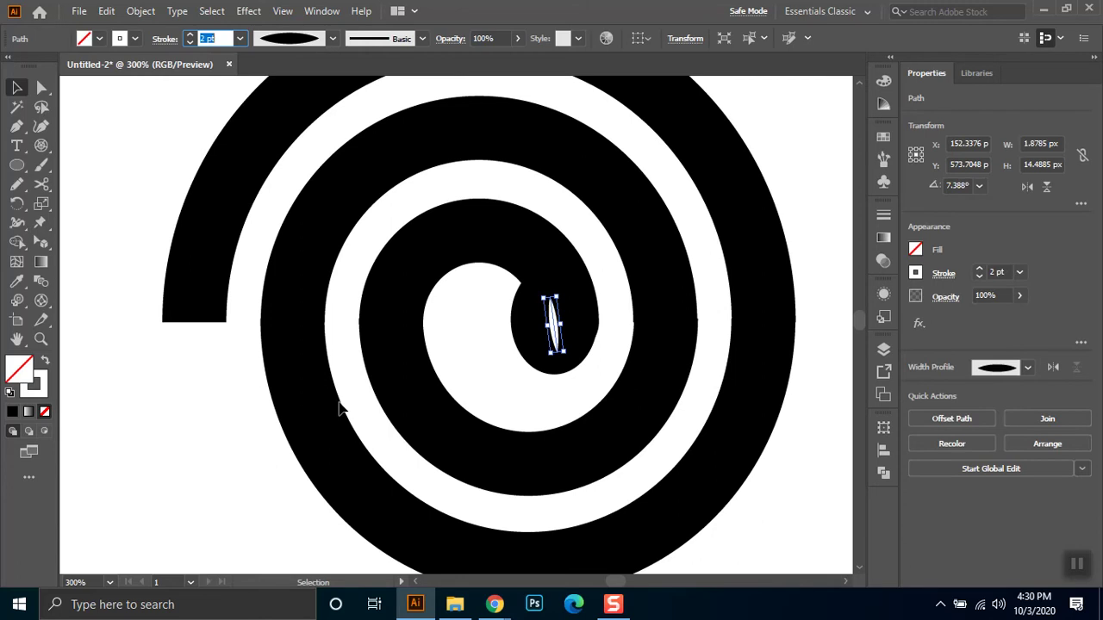
pyautogui.click(561, 351)
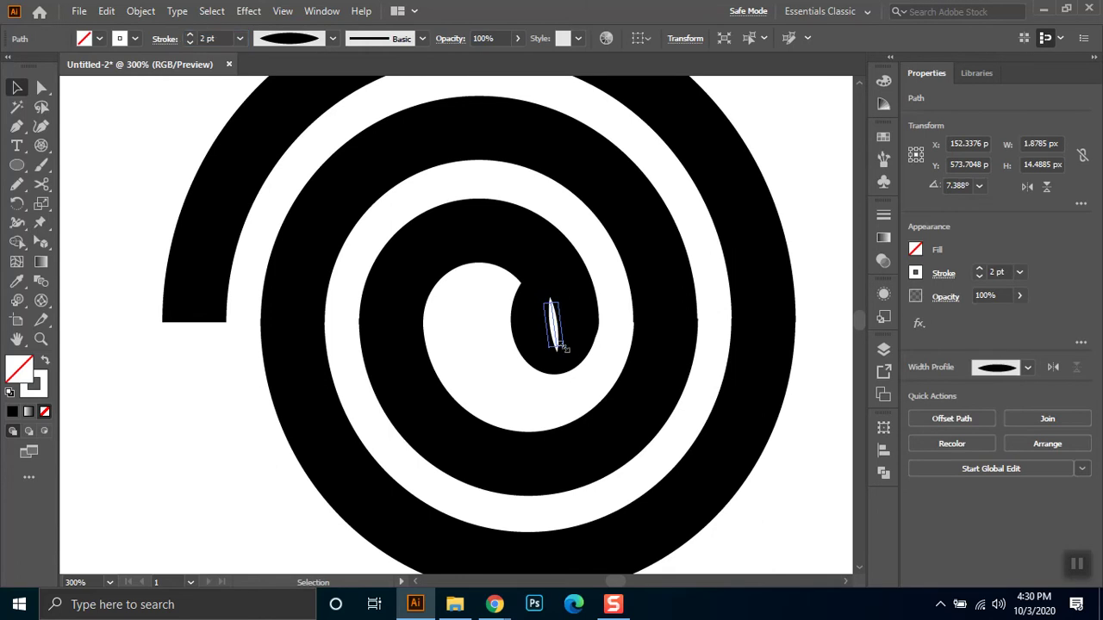
pyautogui.moveTo(562, 349); pyautogui.dragTo(556, 338)
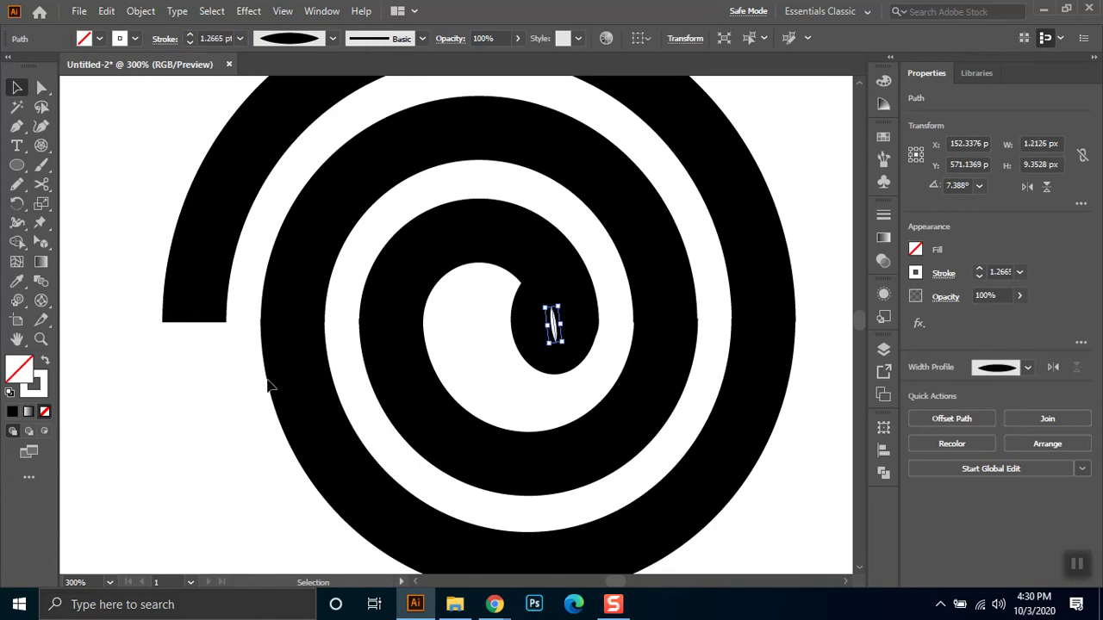
pyautogui.click(191, 402)
# Copy the spiral's outermost top arc above the spiral and add an anchor point near the copy's left end
pyautogui.hotkey('ctrl', '-')
pyautogui.hotkey('ctrl', '-')
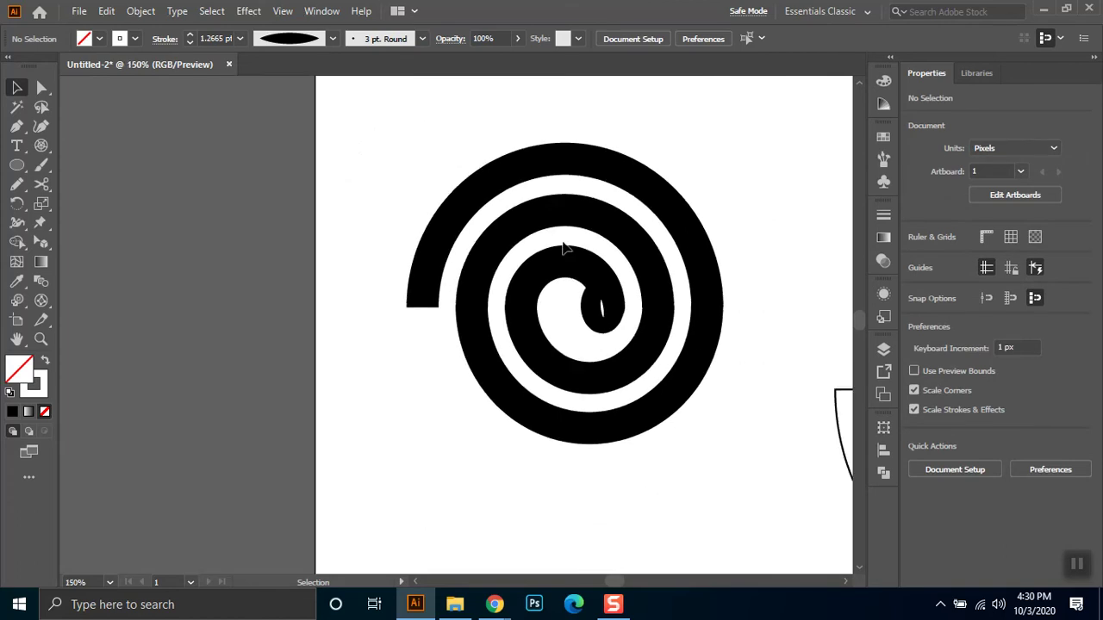
pyautogui.moveTo(392, 343); pyautogui.dragTo(261, 435)
pyautogui.moveTo(266, 383); pyautogui.dragTo(303, 432)
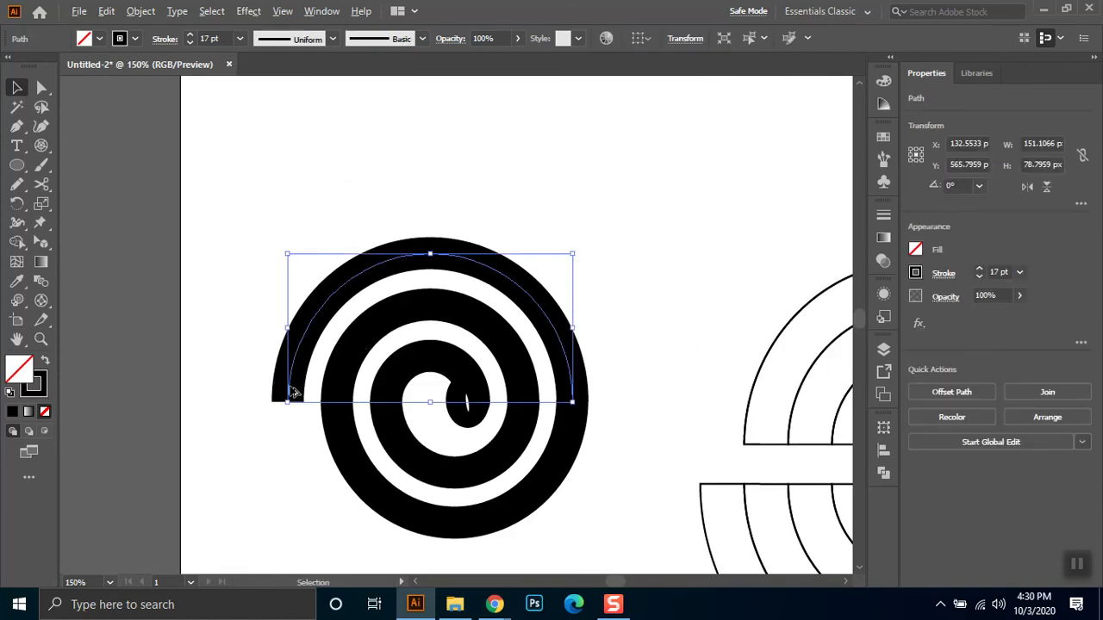
pyautogui.moveTo(291, 392); pyautogui.dragTo(270, 215)
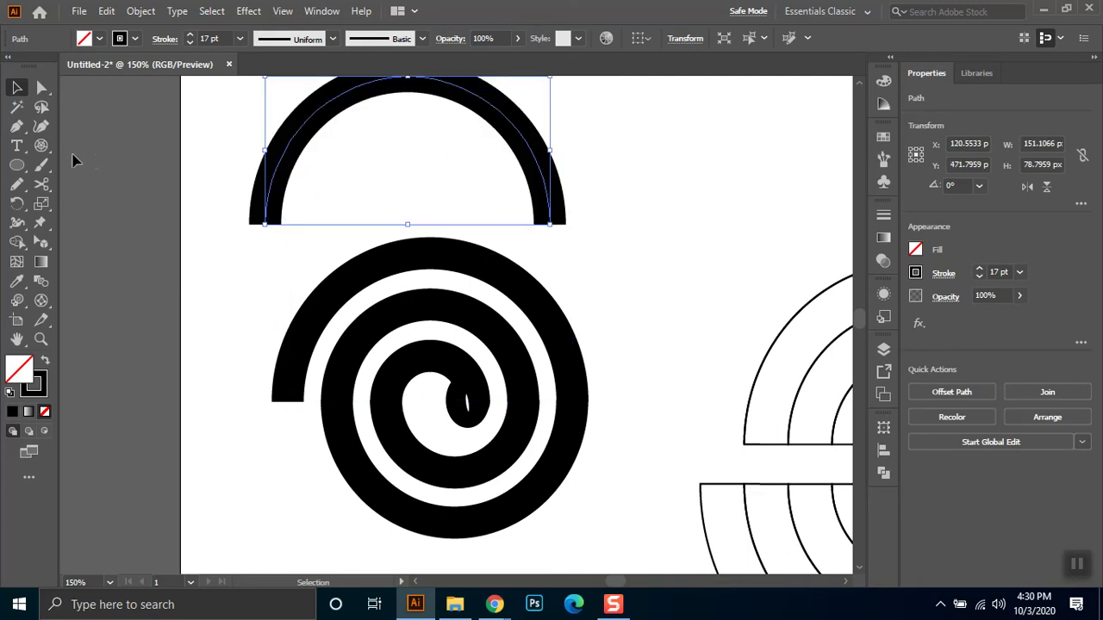
pyautogui.click(16, 129)
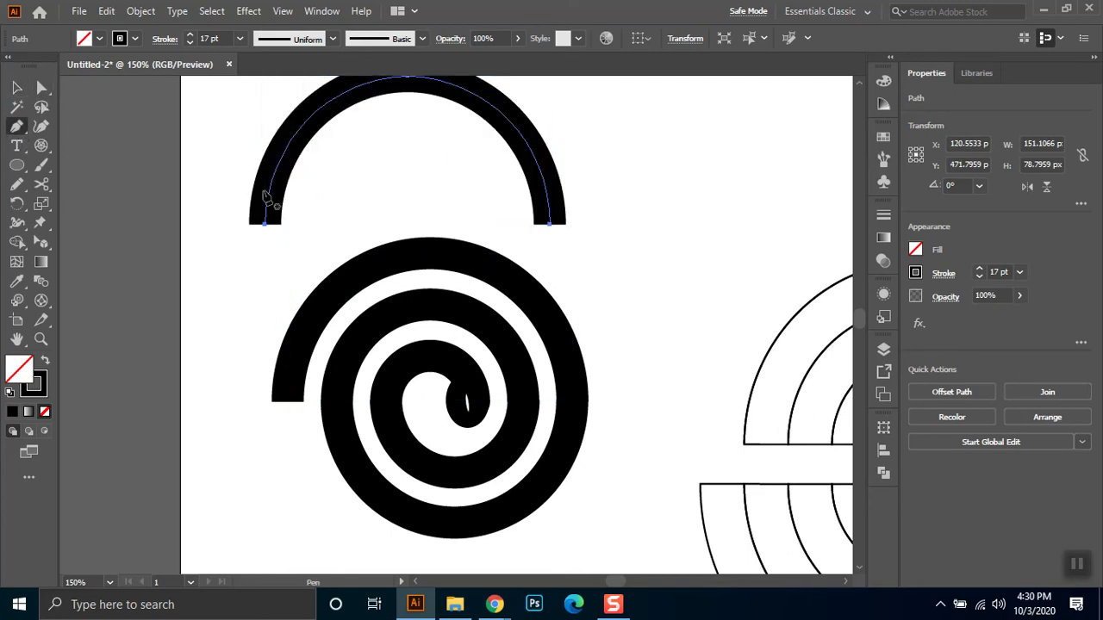
pyautogui.click(267, 202)
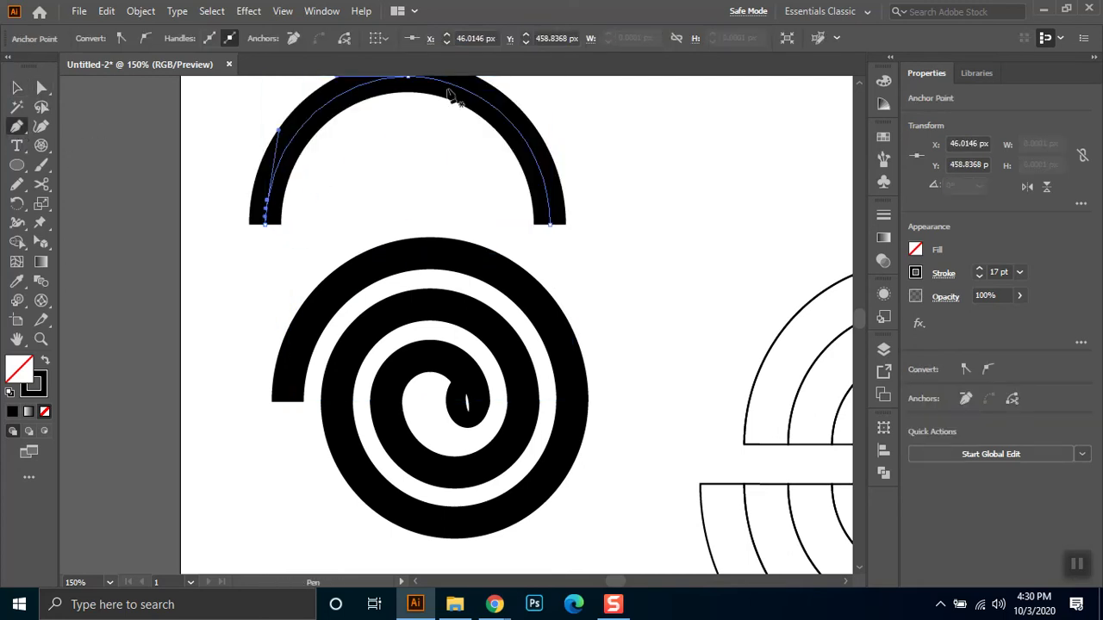
# Delete the rest of the copied arc, keeping only the short piece at its left end, about 13 px tall
pyautogui.press('a')
pyautogui.moveTo(610, 177); pyautogui.dragTo(525, 240)
pyautogui.press('Delete')
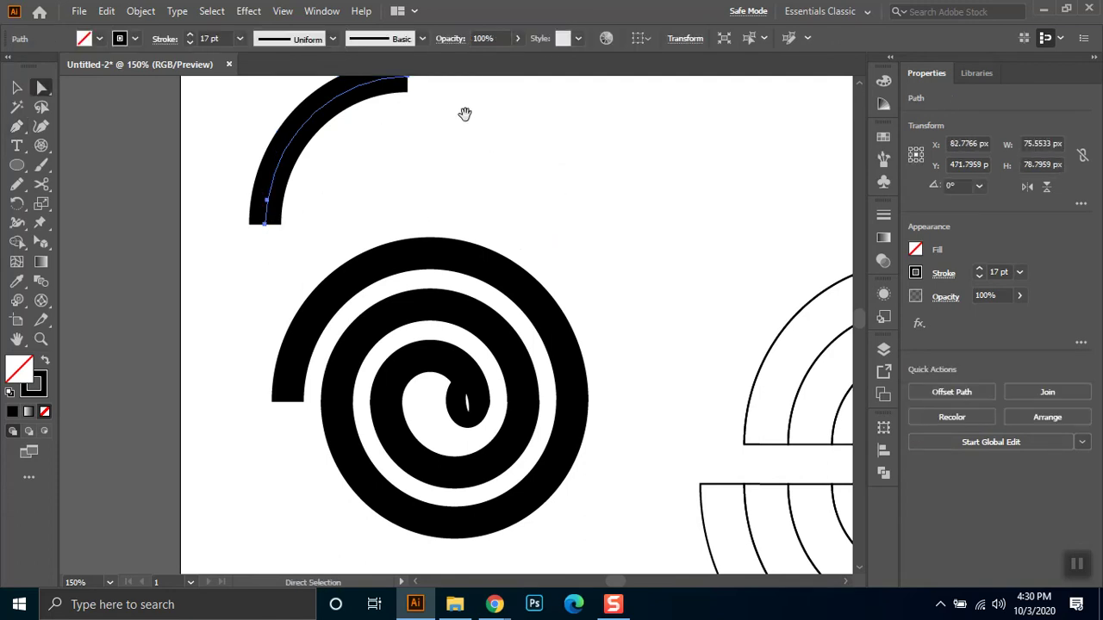
pyautogui.moveTo(465, 114); pyautogui.dragTo(436, 180)
pyautogui.moveTo(421, 141); pyautogui.dragTo(344, 211)
pyautogui.press('Delete')
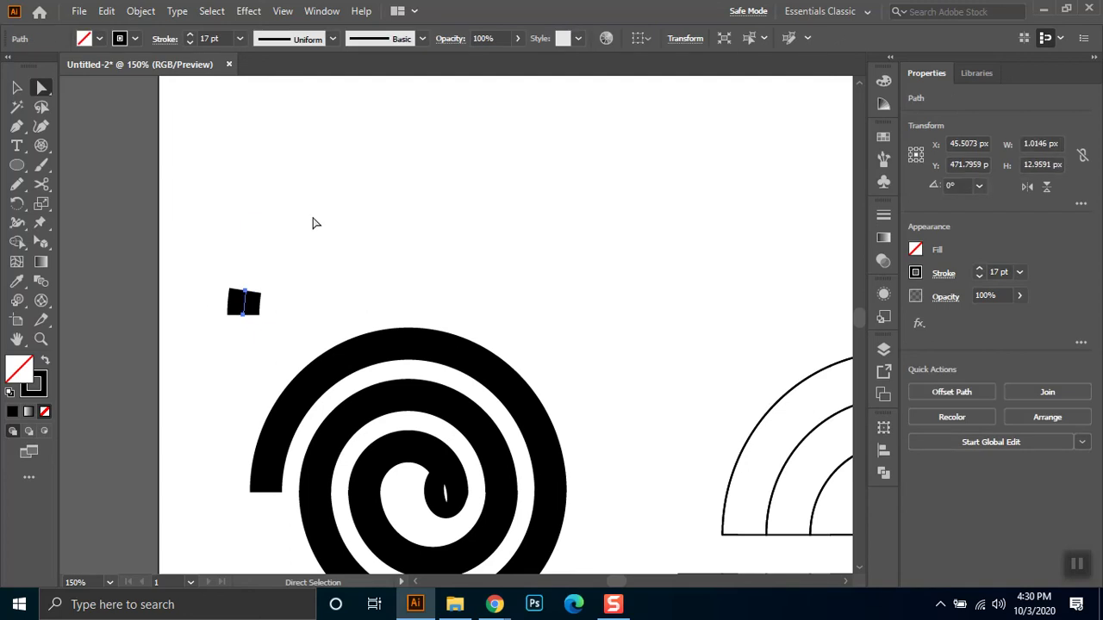
# Give the short arc piece a red stroke and move it onto the spiral's open outer end
pyautogui.click(134, 37)
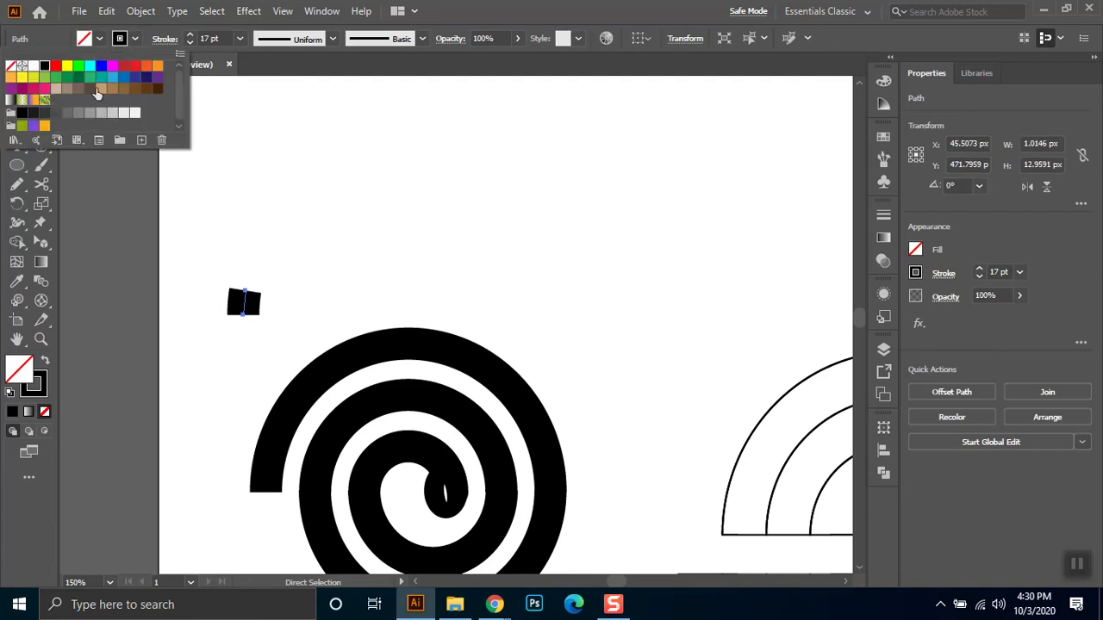
pyautogui.click(140, 68)
pyautogui.click(17, 86)
pyautogui.moveTo(244, 315); pyautogui.dragTo(268, 436)
pyautogui.moveTo(270, 483); pyautogui.dragTo(268, 487)
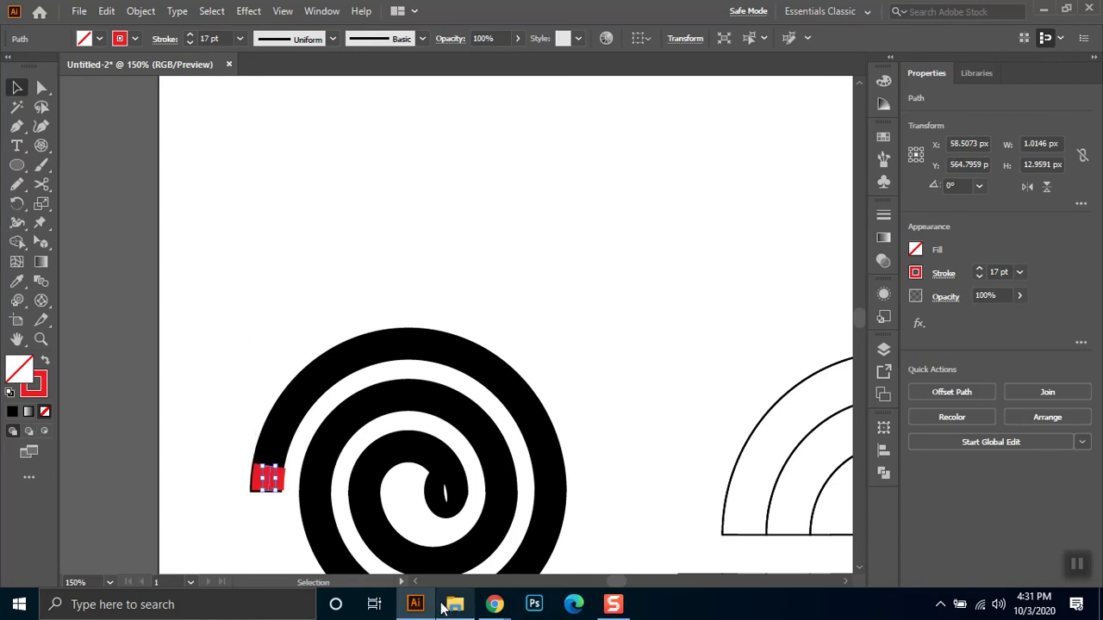
# Nudge the red tip 1 px left and 1 px down so it lines up exactly with the spiral's outer end
pyautogui.press('z')
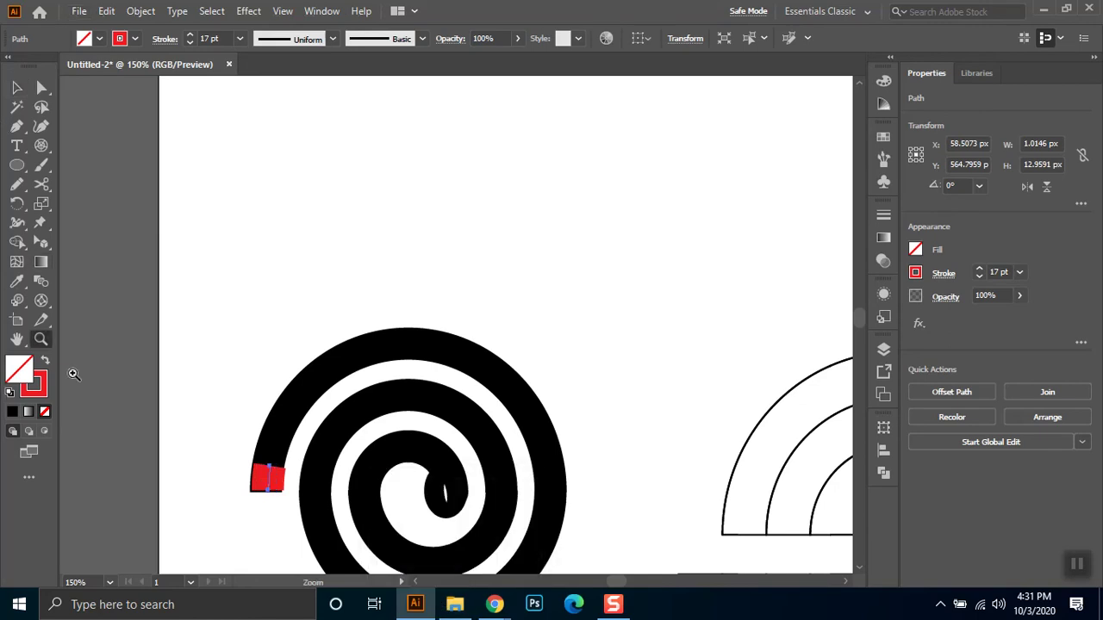
pyautogui.moveTo(233, 455); pyautogui.dragTo(329, 548)
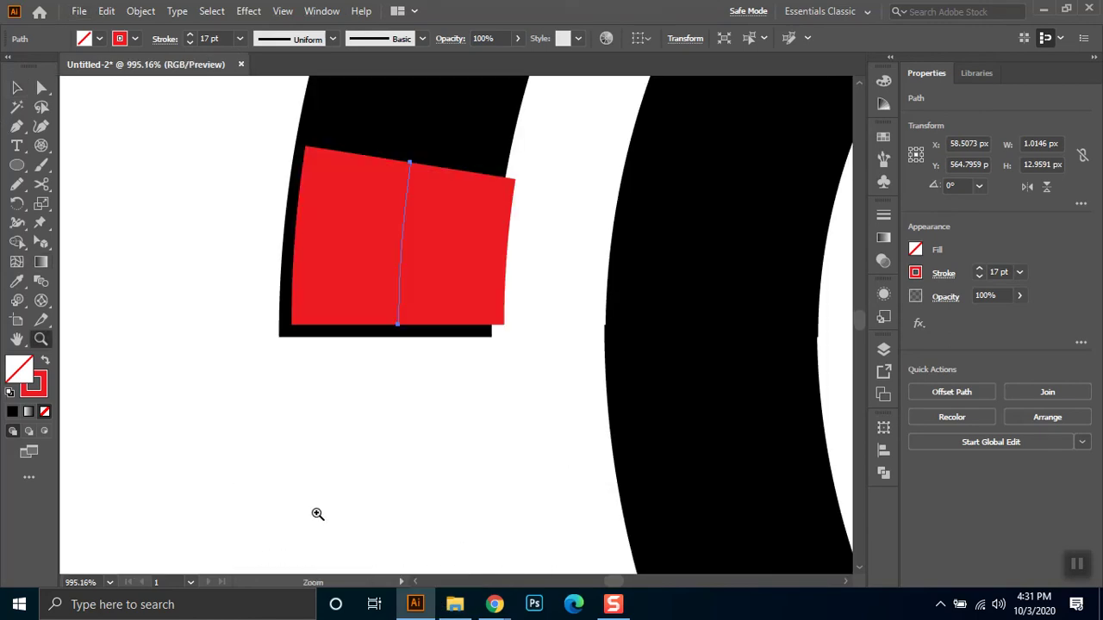
pyautogui.press('Left')
pyautogui.press('Down')
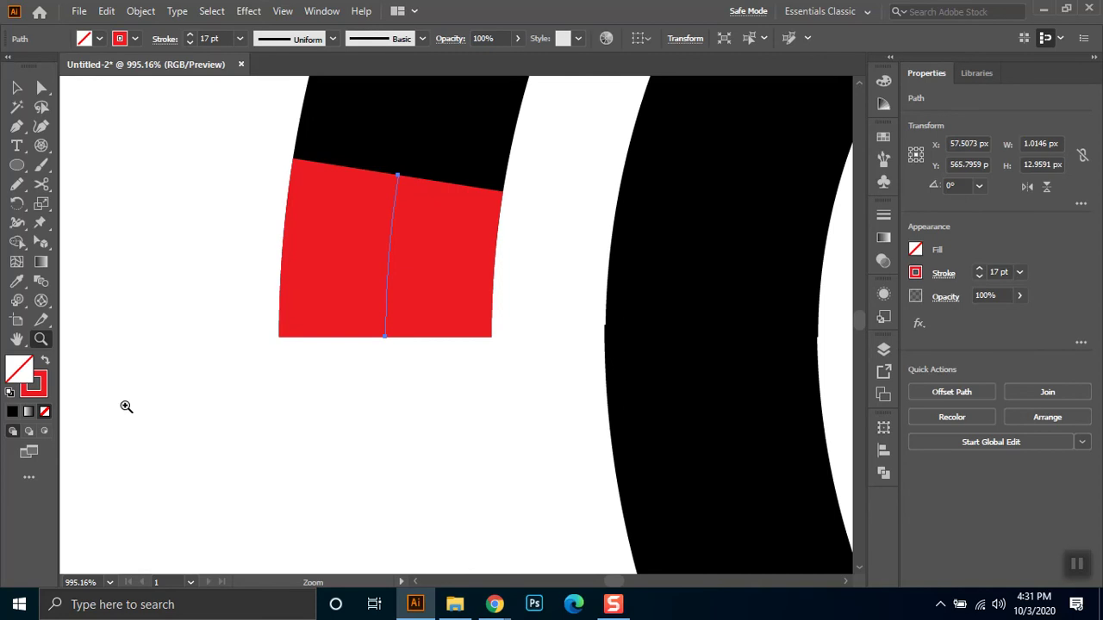
pyautogui.click(15, 89)
pyautogui.click(261, 460)
# Try red, brown and lighter green on the black spiral arcs, then settle on a dark green stroke
pyautogui.scroll(-3, 262, 459)
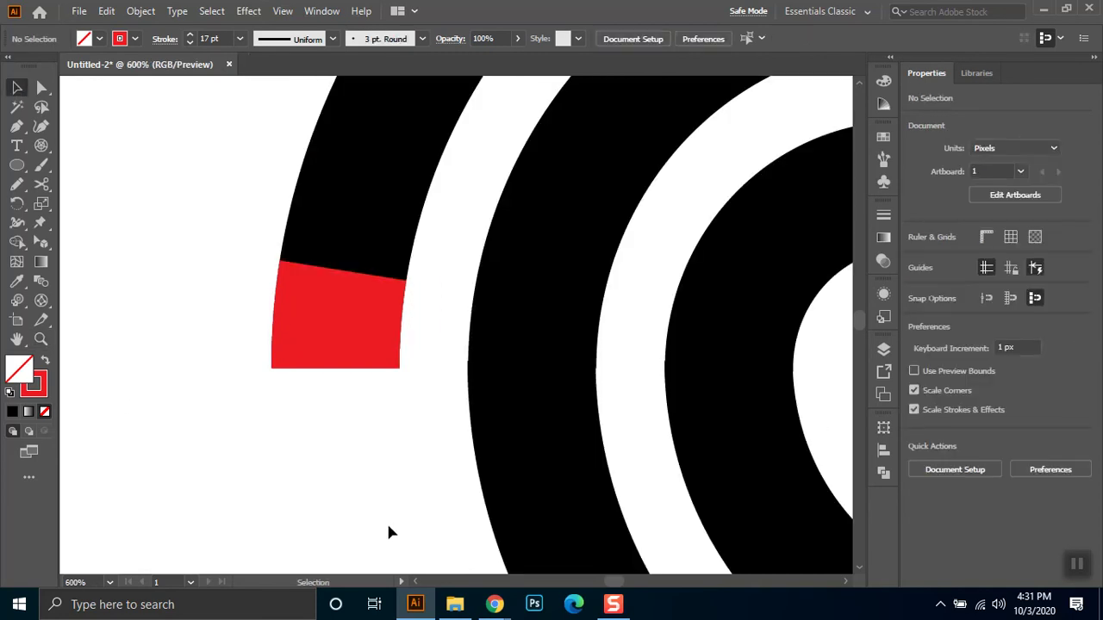
pyautogui.scroll(-4, 392, 498)
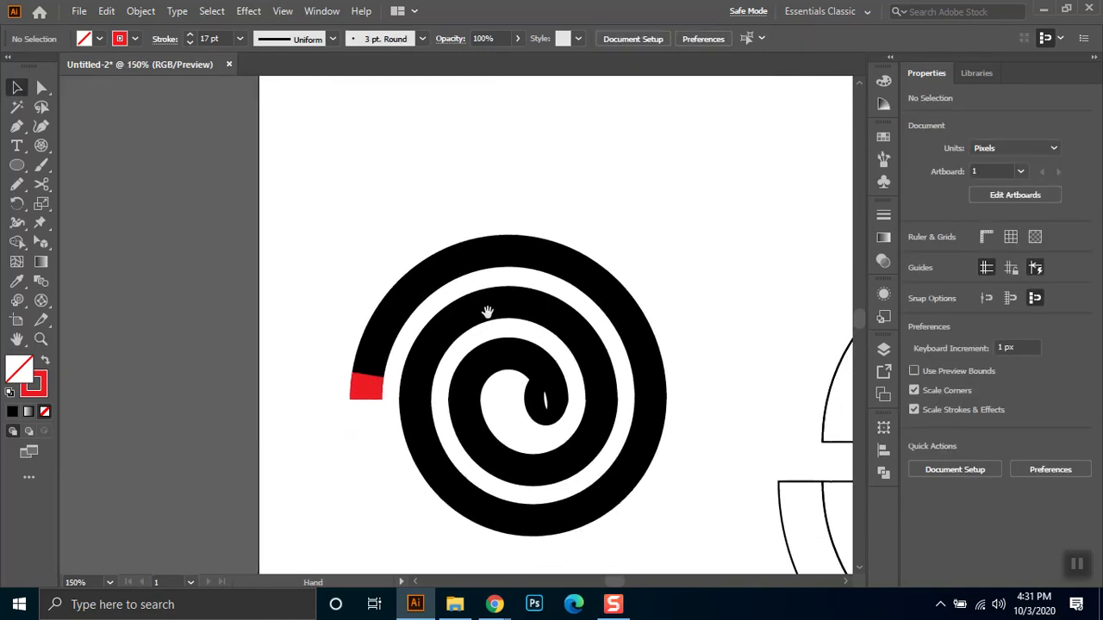
pyautogui.click(508, 350)
pyautogui.moveTo(466, 181); pyautogui.dragTo(505, 551)
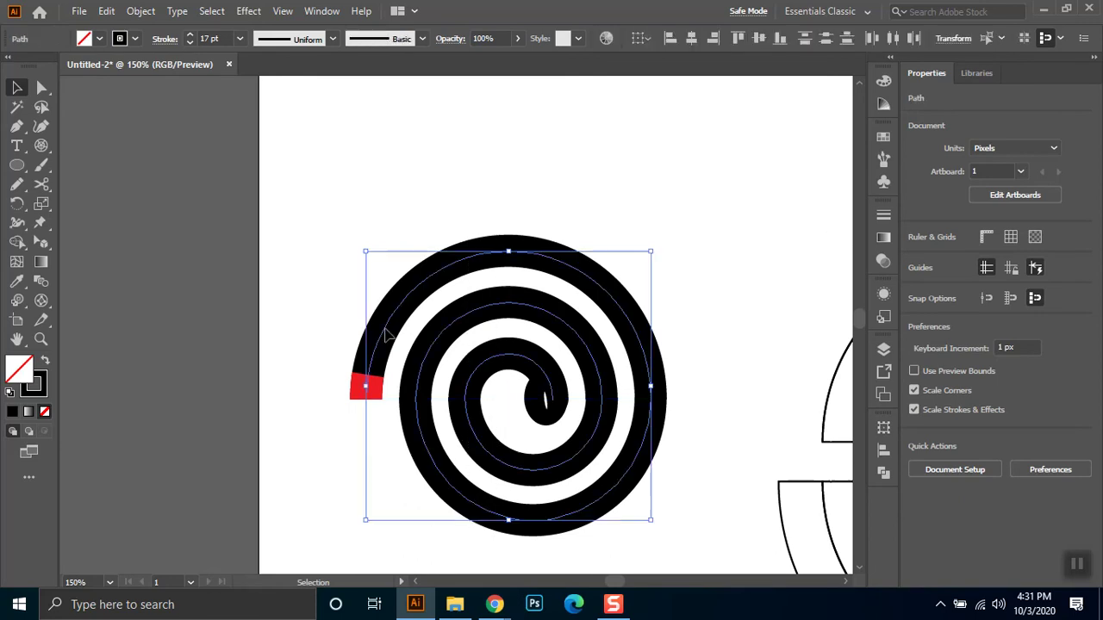
pyautogui.click(135, 40)
pyautogui.click(135, 67)
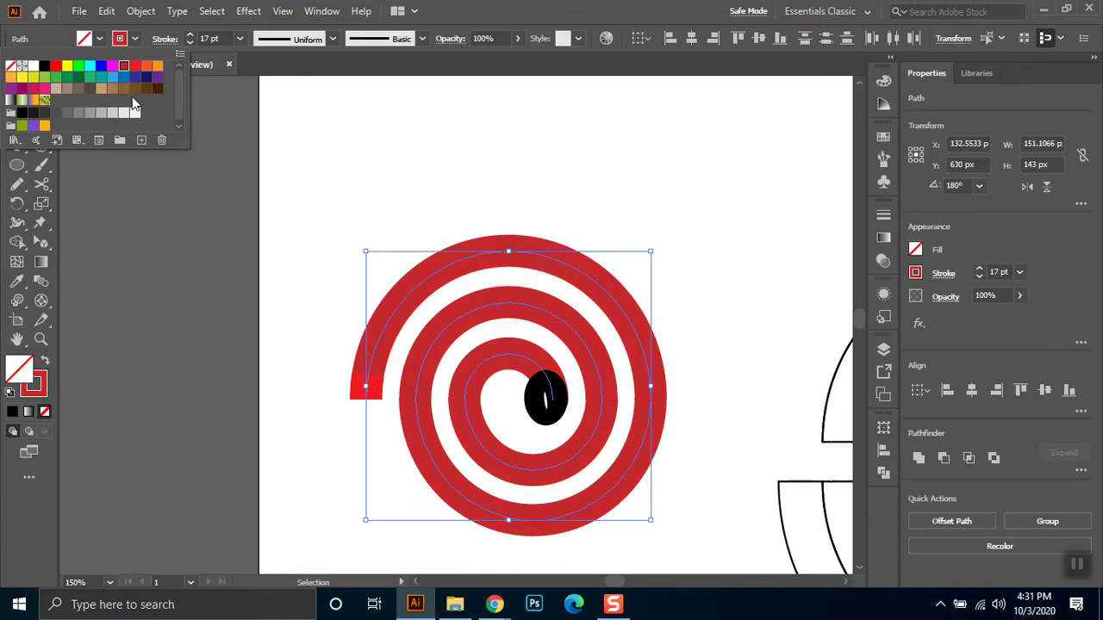
pyautogui.click(146, 88)
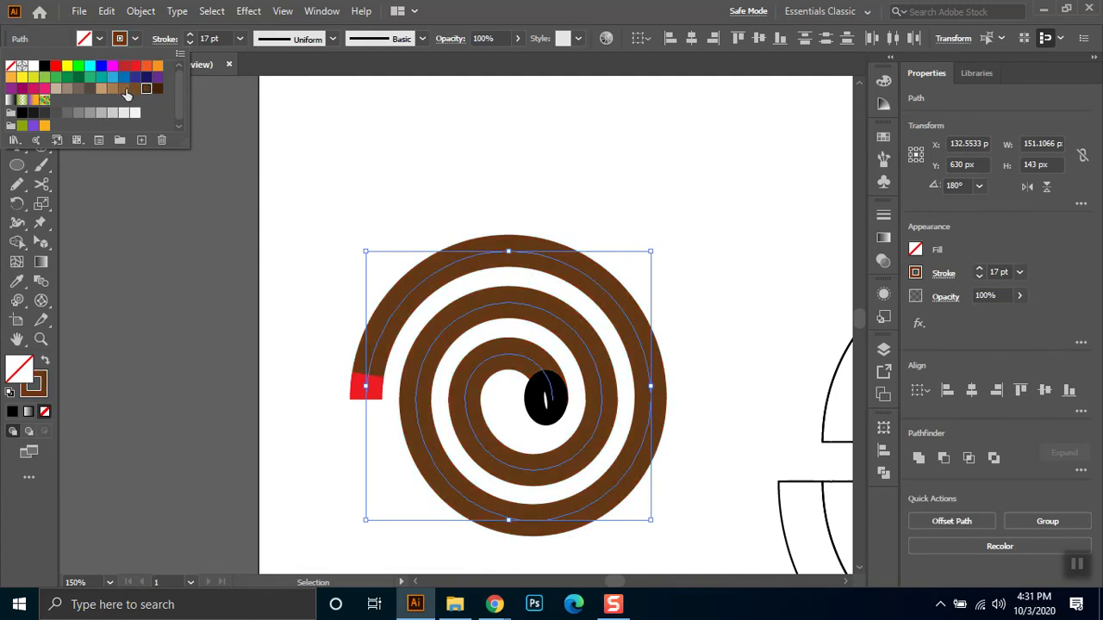
pyautogui.click(57, 79)
pyautogui.click(67, 79)
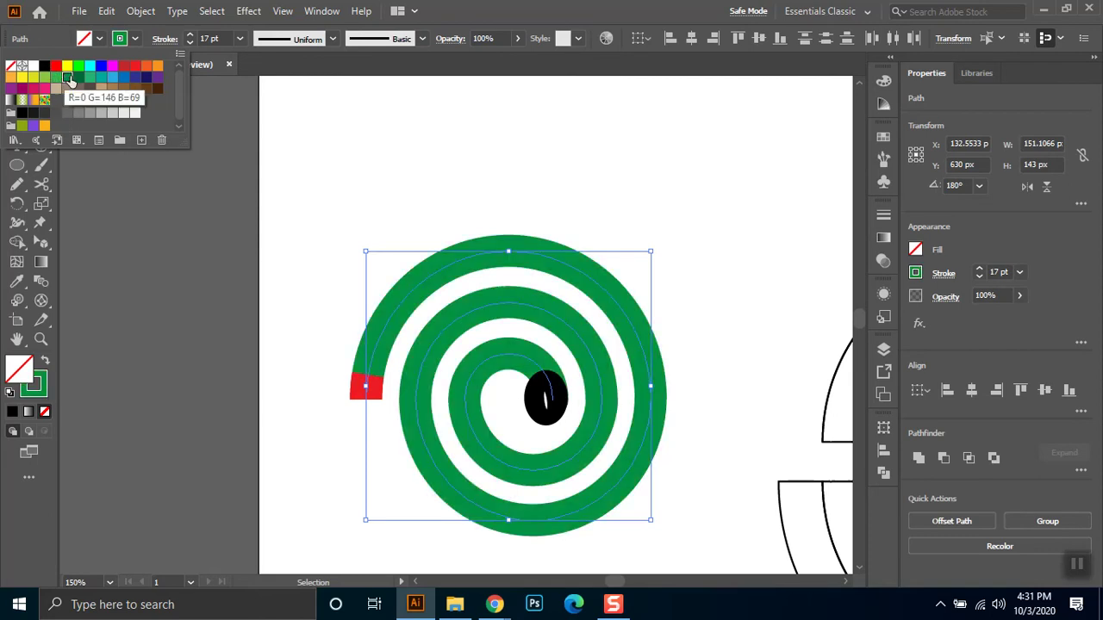
pyautogui.click(78, 77)
pyautogui.click(554, 406)
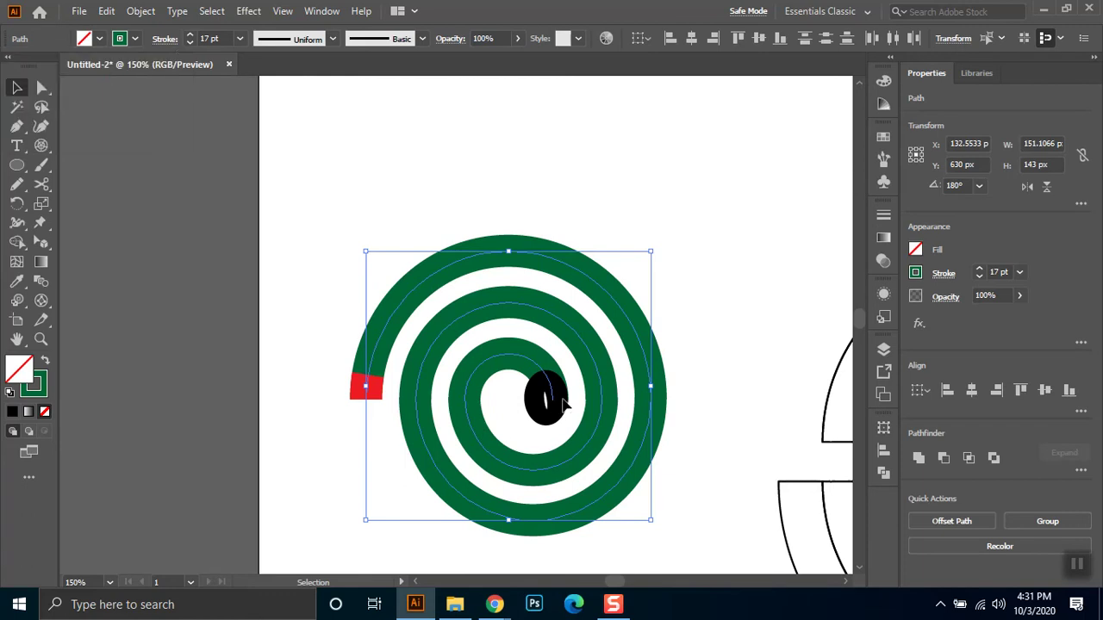
# Fill the black inner-end ellipse with the same dark green as the spiral
pyautogui.click(561, 396)
pyautogui.click(99, 38)
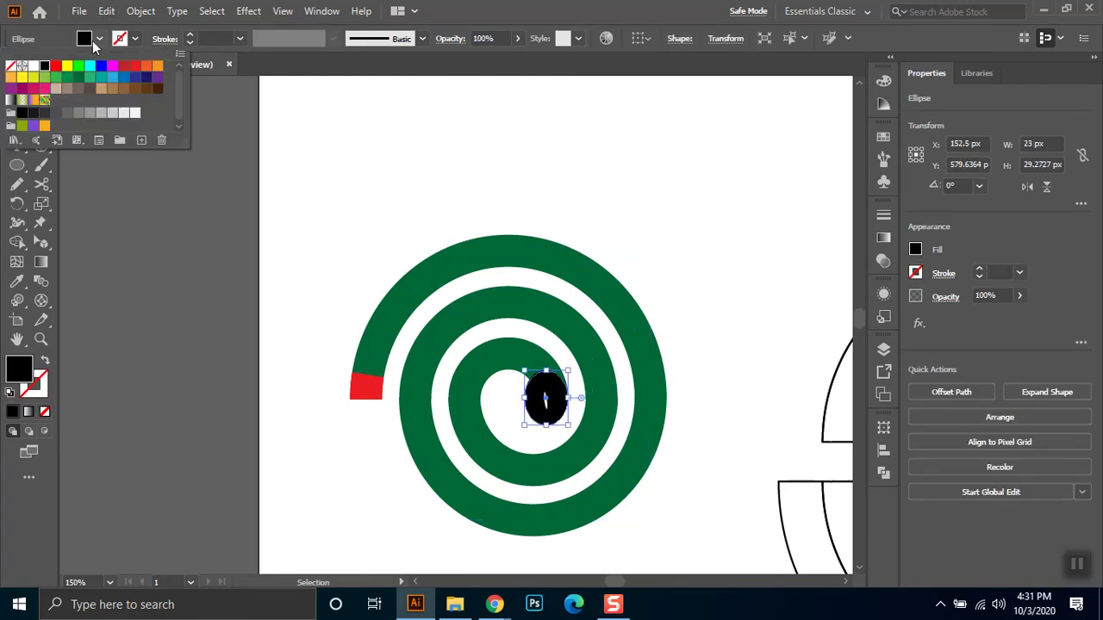
pyautogui.click(84, 83)
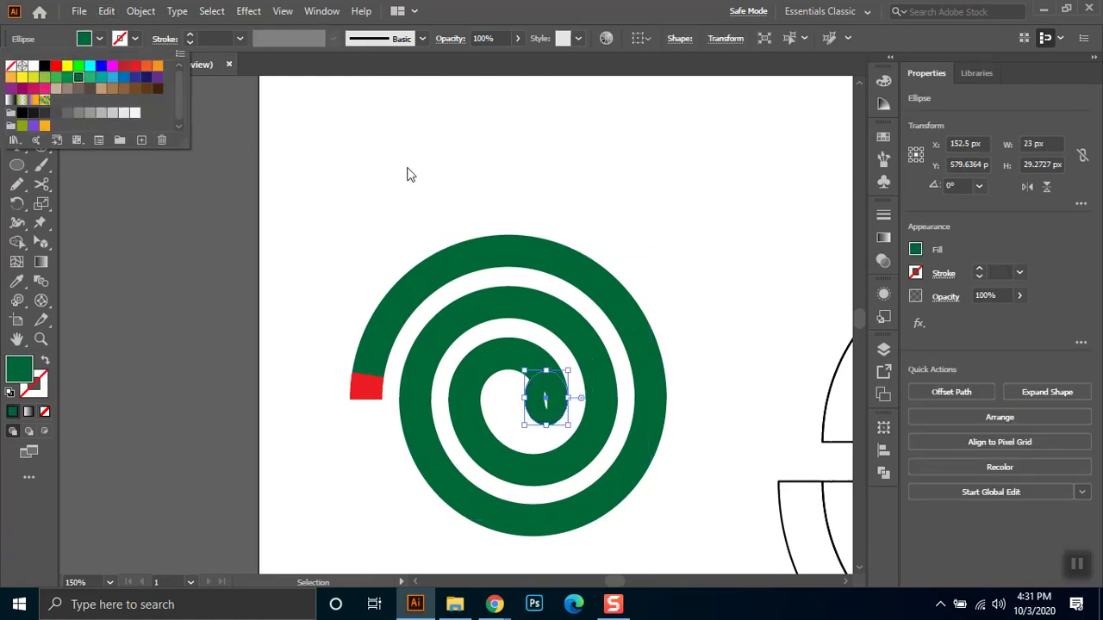
pyautogui.click(406, 172)
pyautogui.click(436, 175)
# Delete both leftover polar-grid halves beside the spiral
pyautogui.scroll(-2, 611, 358)
pyautogui.moveTo(678, 277); pyautogui.dragTo(475, 228)
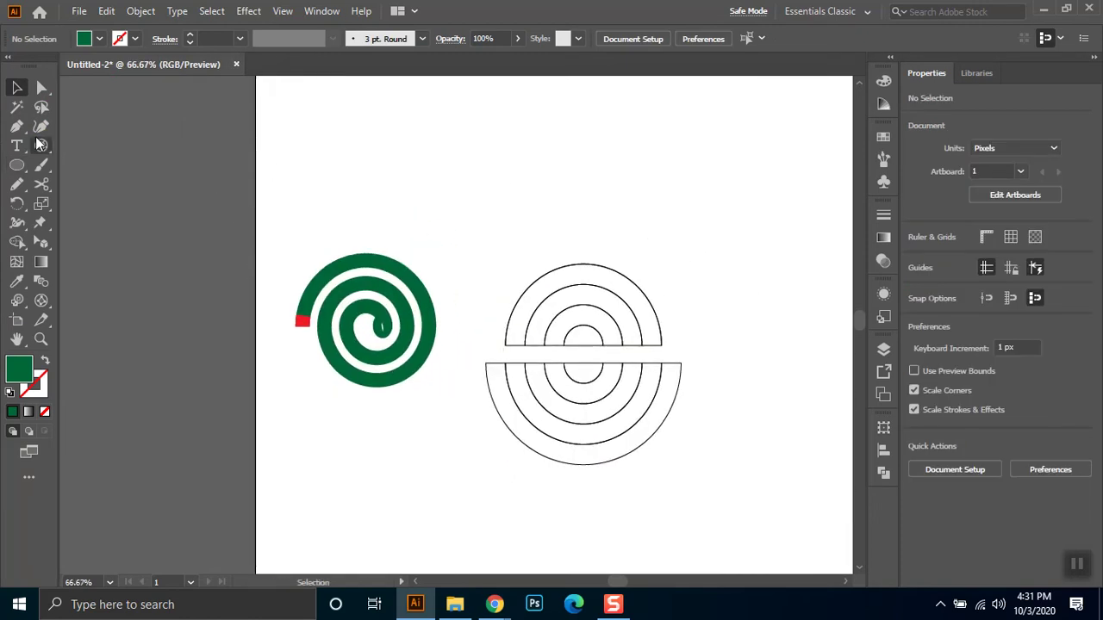
pyautogui.moveTo(38, 146); pyautogui.dragTo(98, 225)
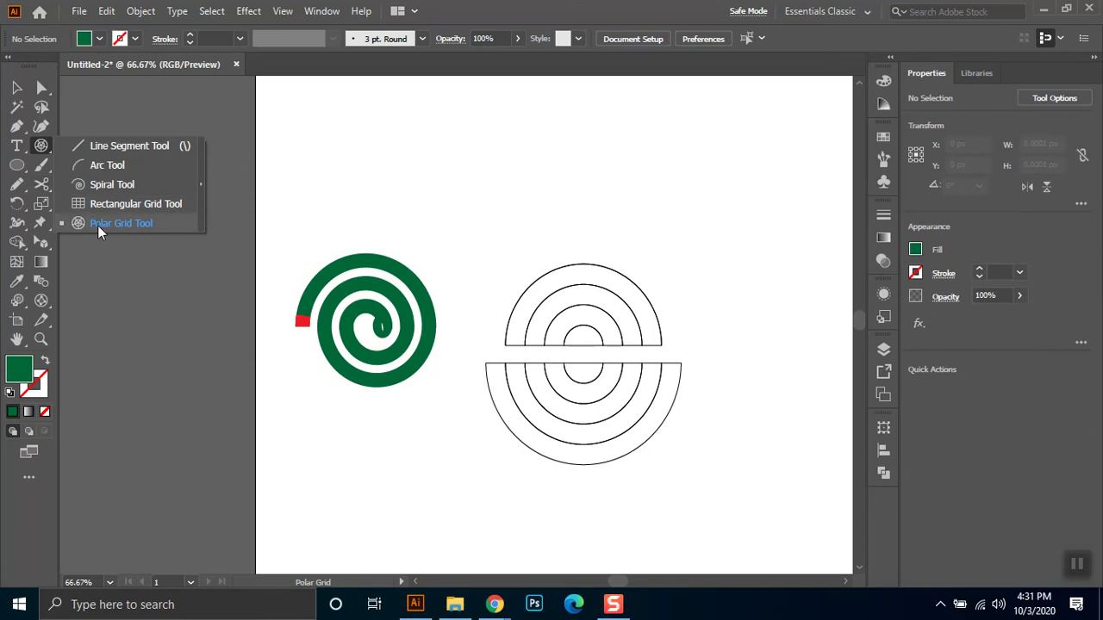
pyautogui.click(17, 87)
pyautogui.moveTo(462, 209); pyautogui.dragTo(705, 486)
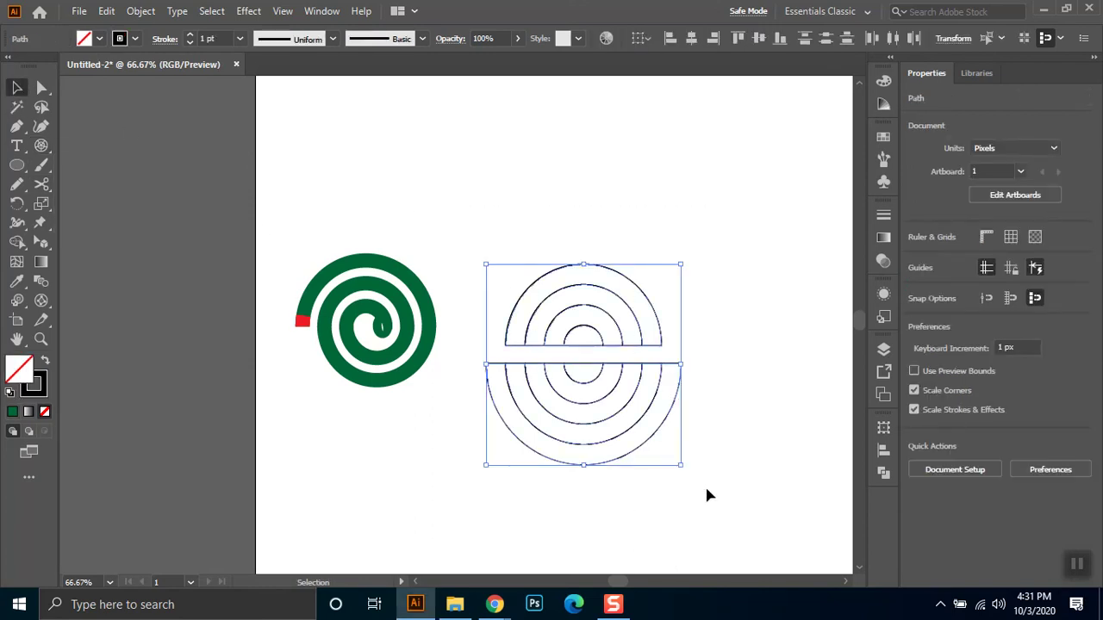
pyautogui.press('Delete')
# Scale the whole green spiral with its red tip up to about 410 × 388 px
pyautogui.hotkey('ctrl', '-')
pyautogui.moveTo(539, 301); pyautogui.dragTo(306, 333)
pyautogui.hotkey('ctrl', '-')
pyautogui.moveTo(325, 290); pyautogui.dragTo(172, 414)
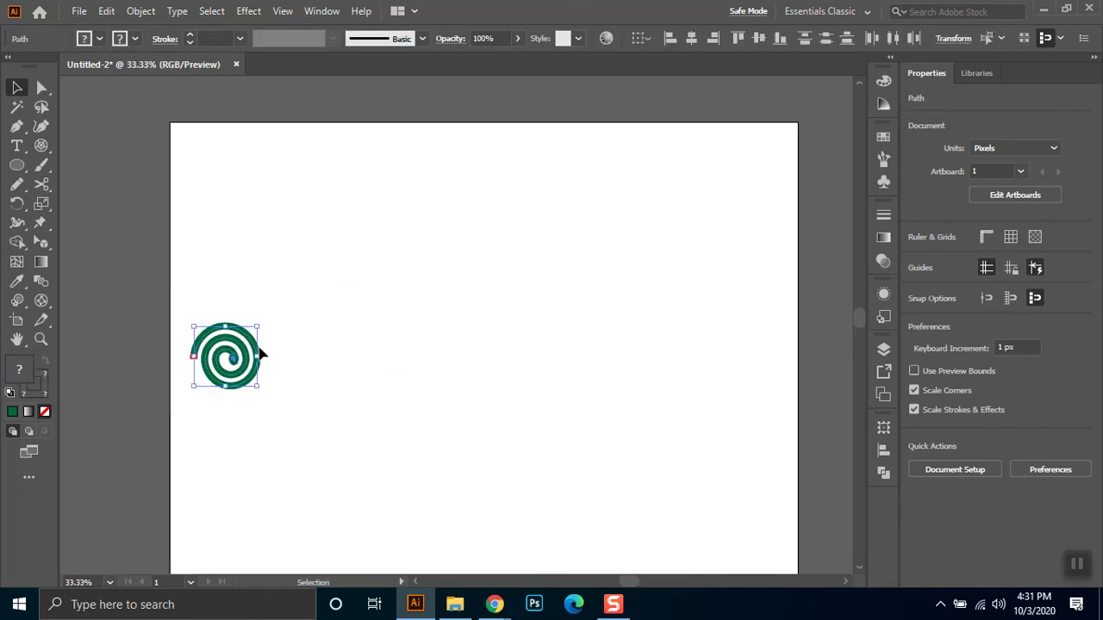
pyautogui.moveTo(258, 325); pyautogui.dragTo(416, 229)
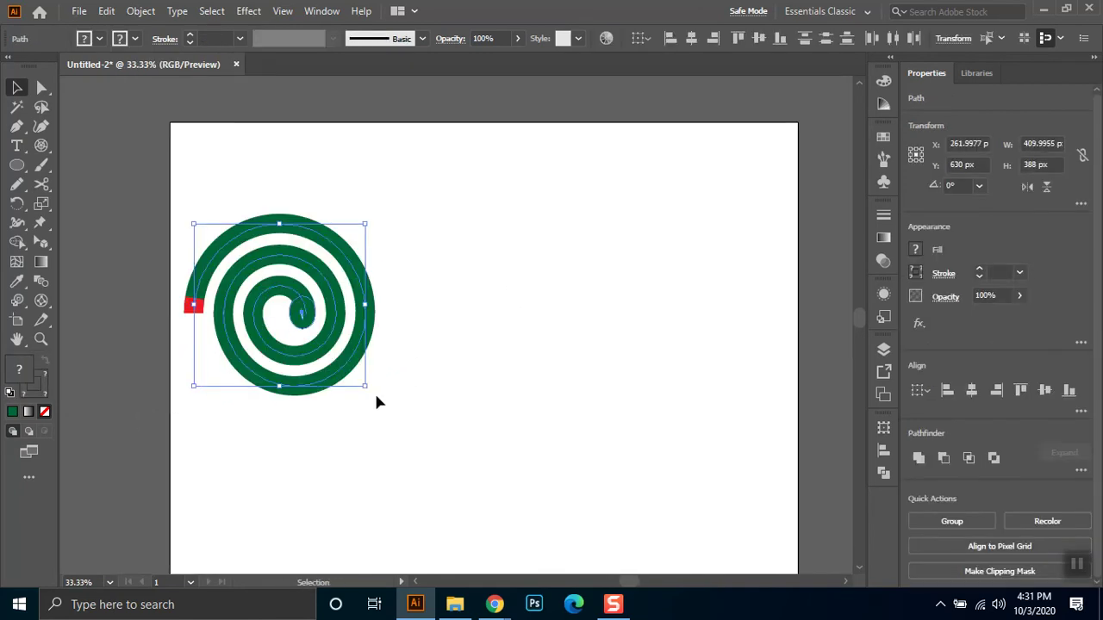
# Draw a polar grid about 621 × 625 px beside the spiral, with three concentric dividers and three radial dividers
pyautogui.moveTo(514, 332); pyautogui.dragTo(448, 310)
pyautogui.click(41, 144)
pyautogui.moveTo(452, 235); pyautogui.dragTo(711, 477)
pyautogui.press('Up')
pyautogui.press('Up')
pyautogui.press('Up')
pyautogui.scroll(-1, 687, 465)
pyautogui.press('Up')
pyautogui.press('Up')
pyautogui.press('Up')
pyautogui.press('Up')
pyautogui.press('Up')
pyautogui.press('Up')
pyautogui.press('Up')
pyautogui.press('Up')
pyautogui.press('Up')
pyautogui.press('Down')
pyautogui.press('Down')
pyautogui.press('Down')
pyautogui.press('Down')
pyautogui.press('Down')
pyautogui.press('Down')
pyautogui.press('Down')
pyautogui.press('Down')
pyautogui.press('Down')
pyautogui.press('Down')
pyautogui.press('Down')
pyautogui.press('Down')
pyautogui.press('Down')
pyautogui.press('Up')
pyautogui.press('Up')
pyautogui.press('Right')
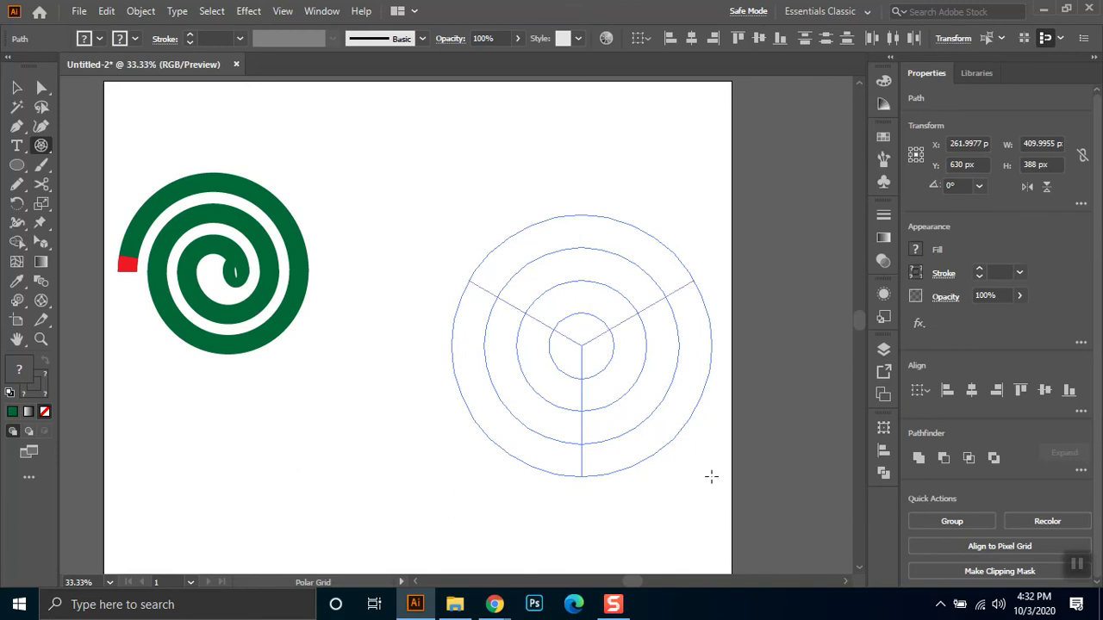
pyautogui.moveTo(711, 477); pyautogui.dragTo(711, 476)
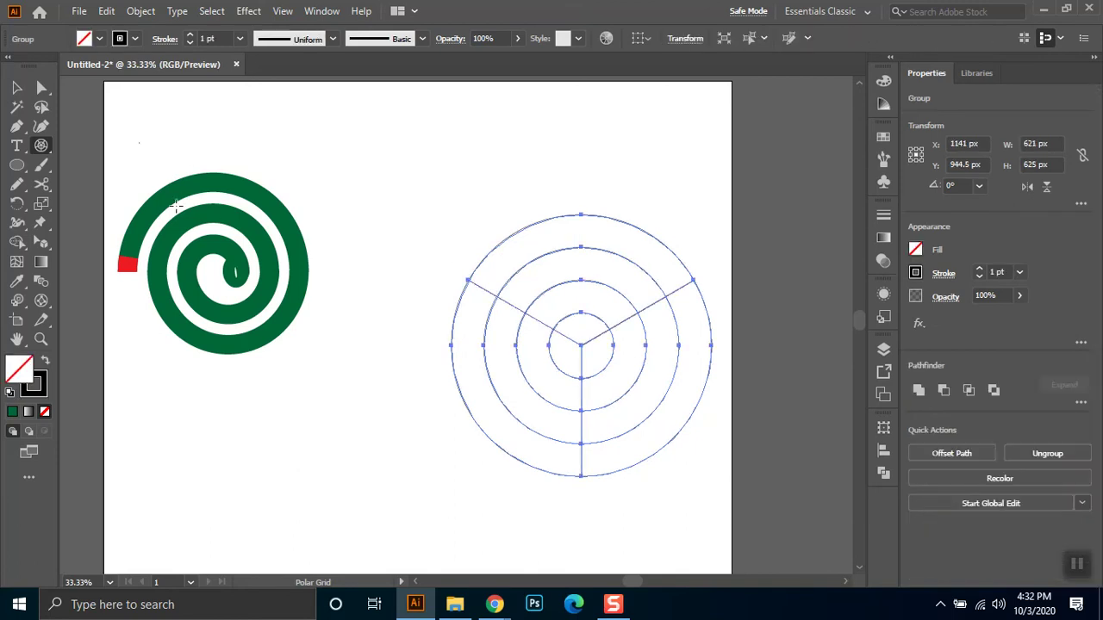
# Swap the new polar grid's fill and stroke to fill it black, and separate its upper-sector cells with Shape Builder
pyautogui.click(16, 87)
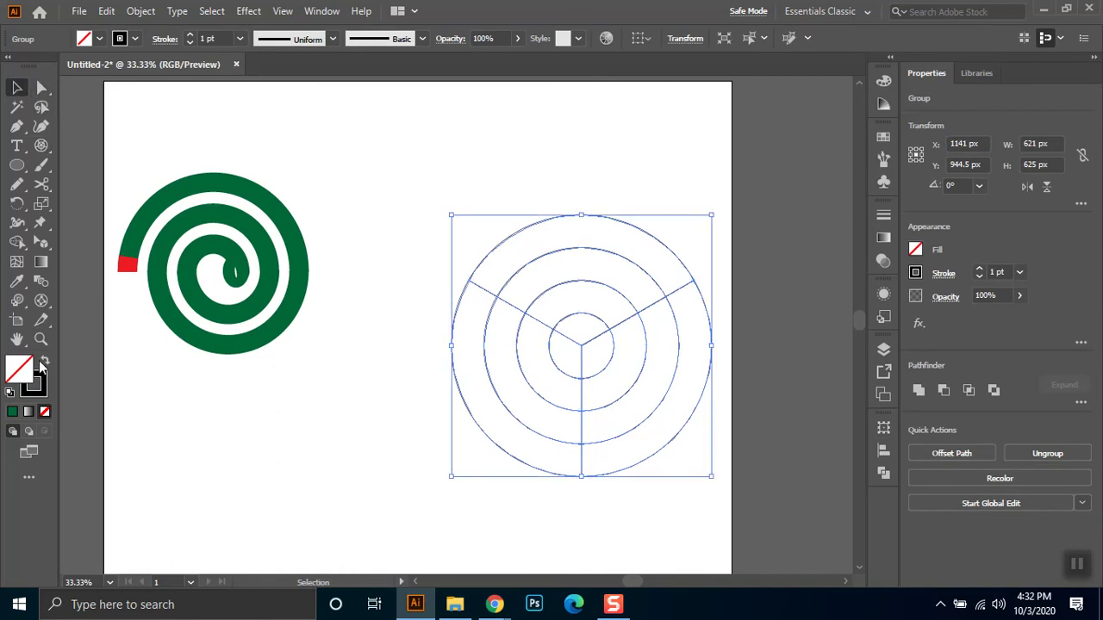
pyautogui.click(43, 362)
pyautogui.click(41, 87)
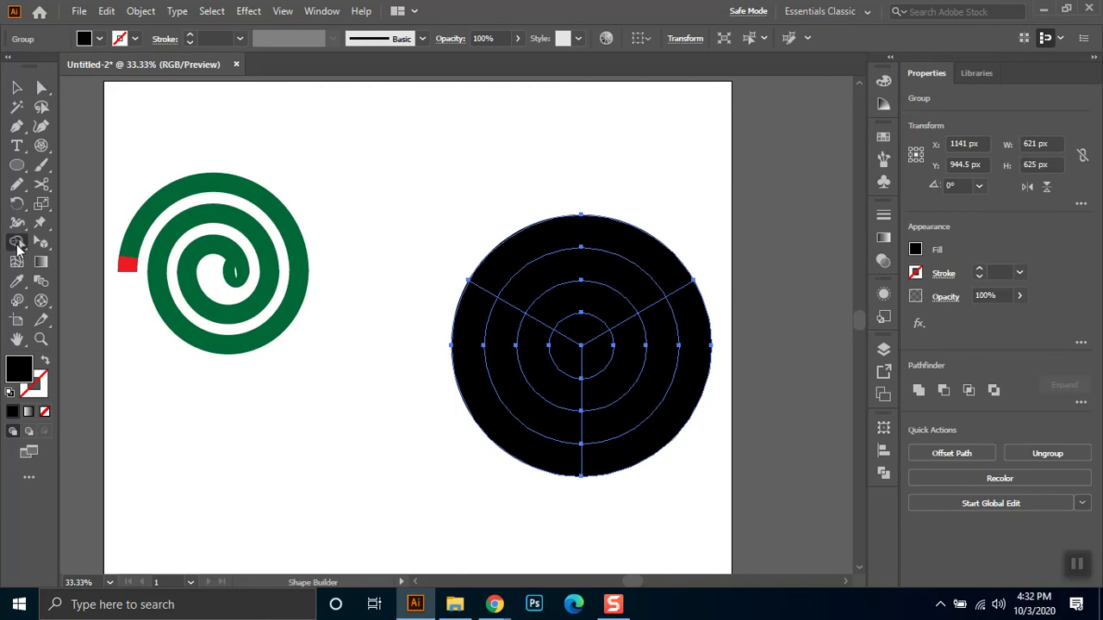
pyautogui.click(16, 242)
pyautogui.click(629, 247)
pyautogui.click(615, 276)
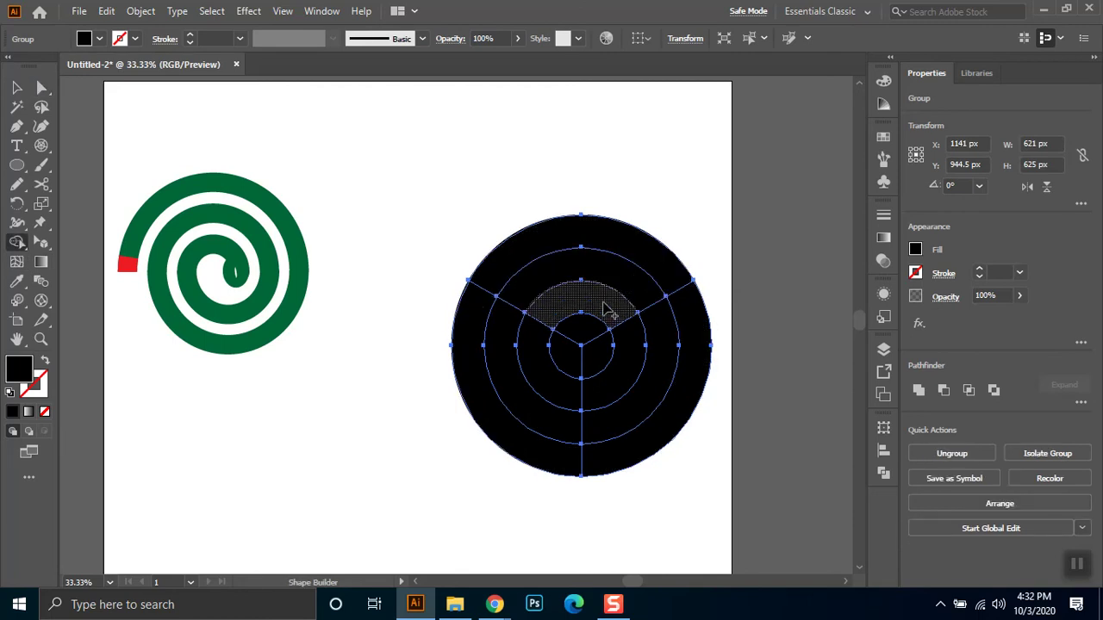
pyautogui.click(604, 300)
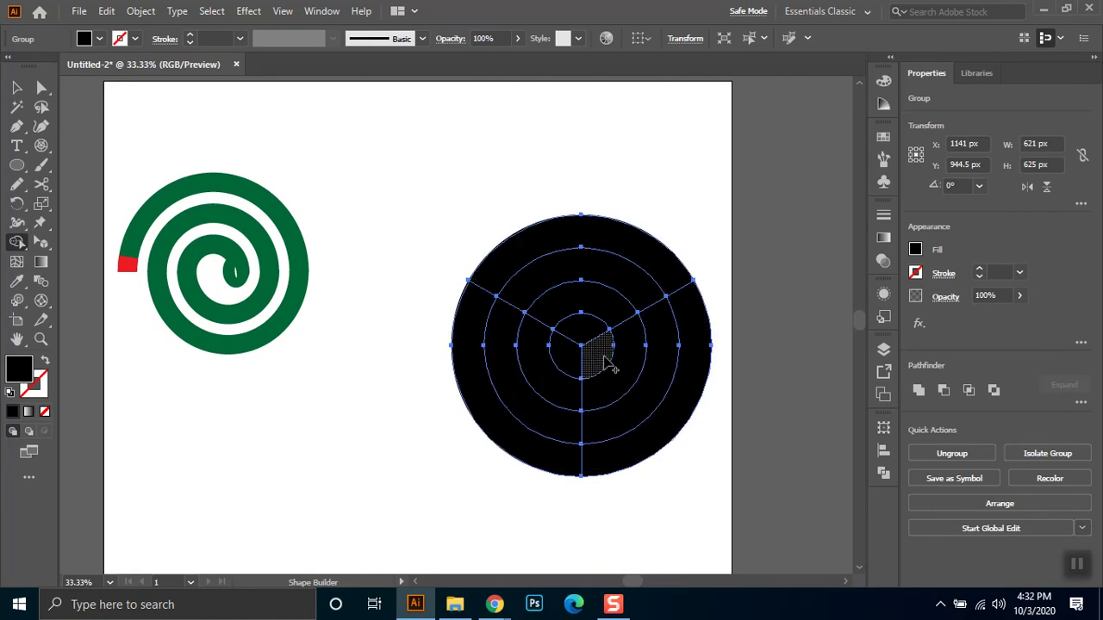
# Fill the upper sector's second cell from the centre with magenta and the third cell with pink
pyautogui.click(41, 87)
pyautogui.click(535, 223)
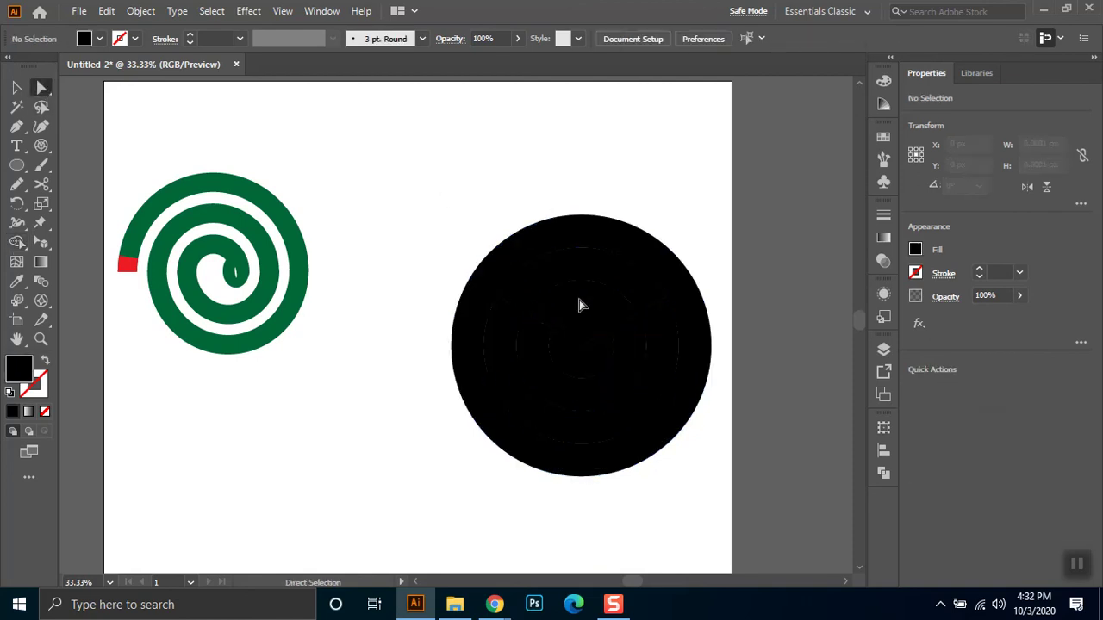
pyautogui.click(580, 305)
pyautogui.click(85, 39)
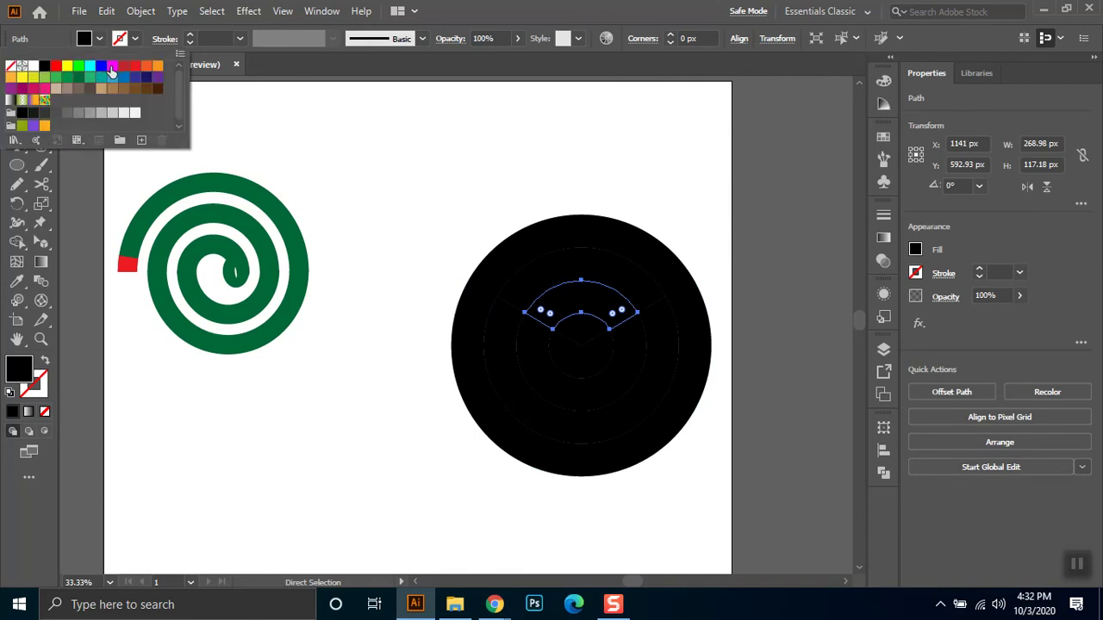
pyautogui.click(112, 67)
pyautogui.click(571, 275)
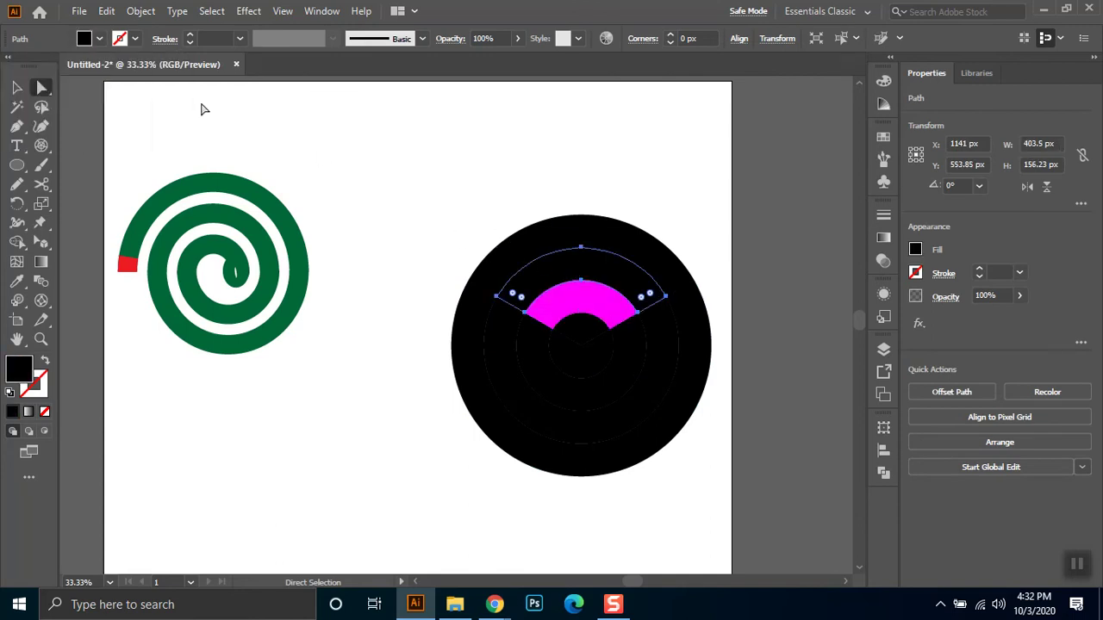
pyautogui.click(100, 40)
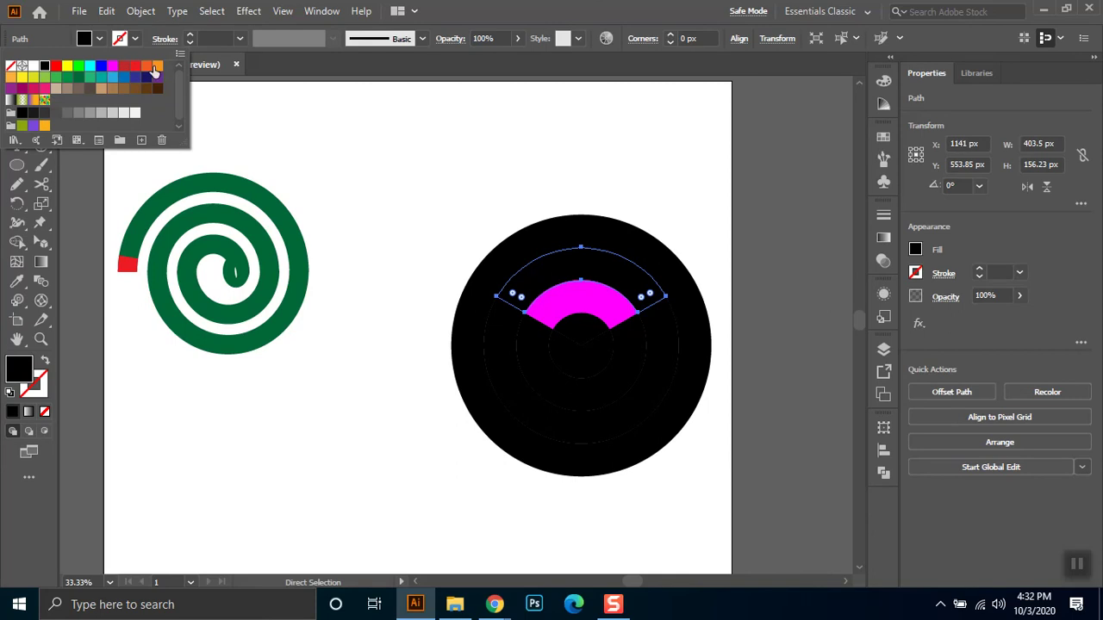
pyautogui.click(43, 90)
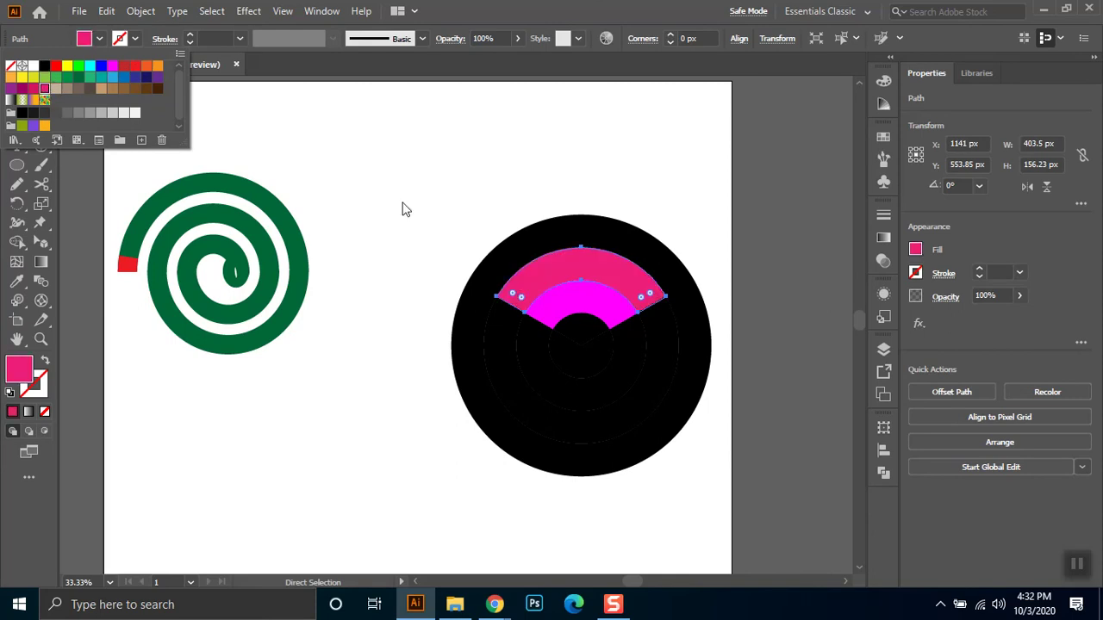
# Fill the polar grid's outermost ring with dark magenta
pyautogui.click(542, 233)
pyautogui.click(100, 40)
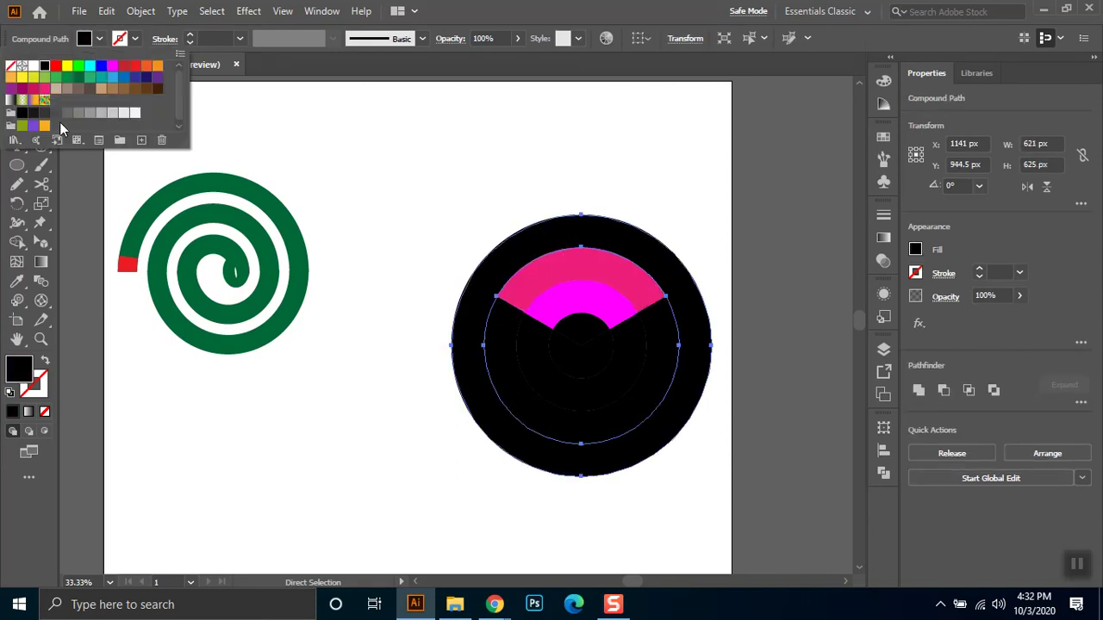
pyautogui.click(25, 92)
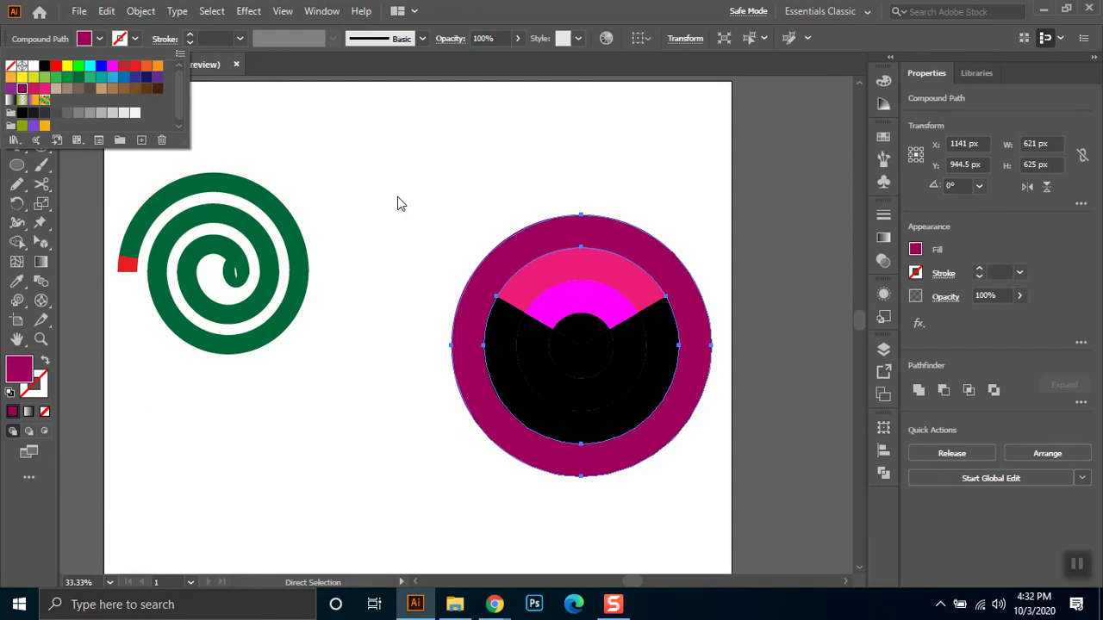
pyautogui.click(552, 211)
# Fill the upper sector's innermost wedge with a lighter tint of magenta
pyautogui.click(589, 336)
pyautogui.click(100, 38)
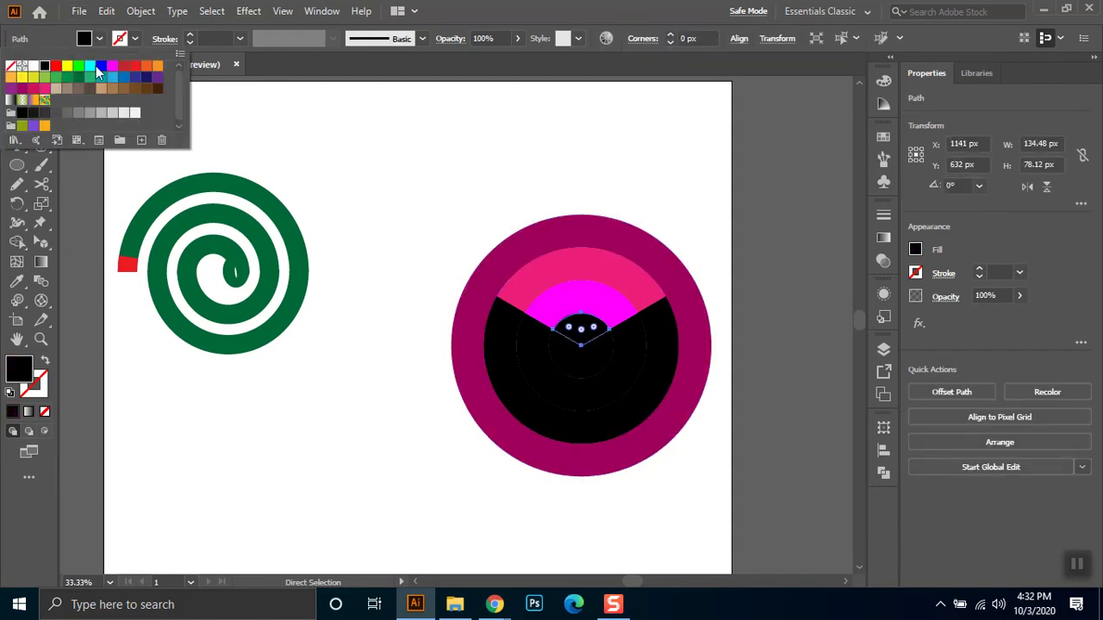
pyautogui.click(112, 68)
pyautogui.doubleClick(19, 369)
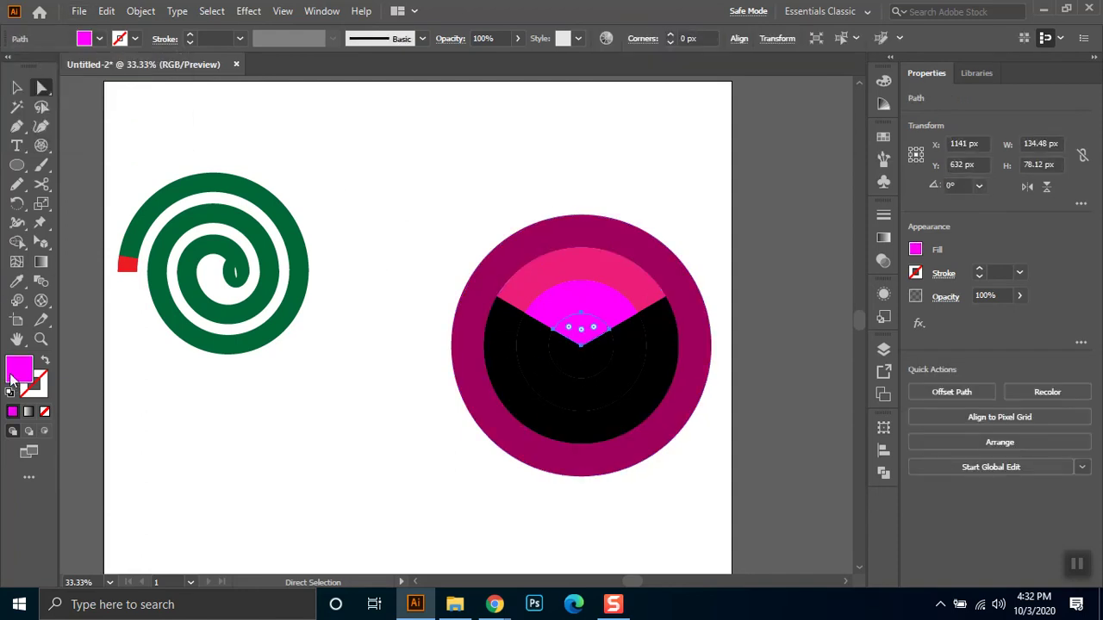
pyautogui.moveTo(692, 296)
pyautogui.mouseDown()
pyautogui.moveTo(645, 298)
pyautogui.moveTo(643, 287)
pyautogui.mouseUp()
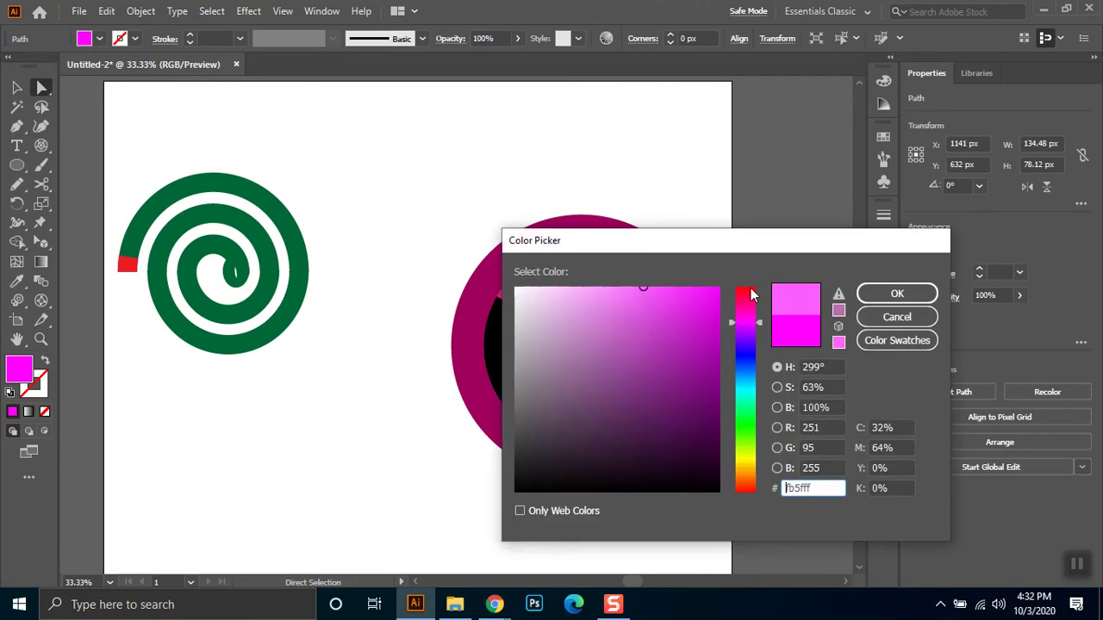
pyautogui.click(896, 294)
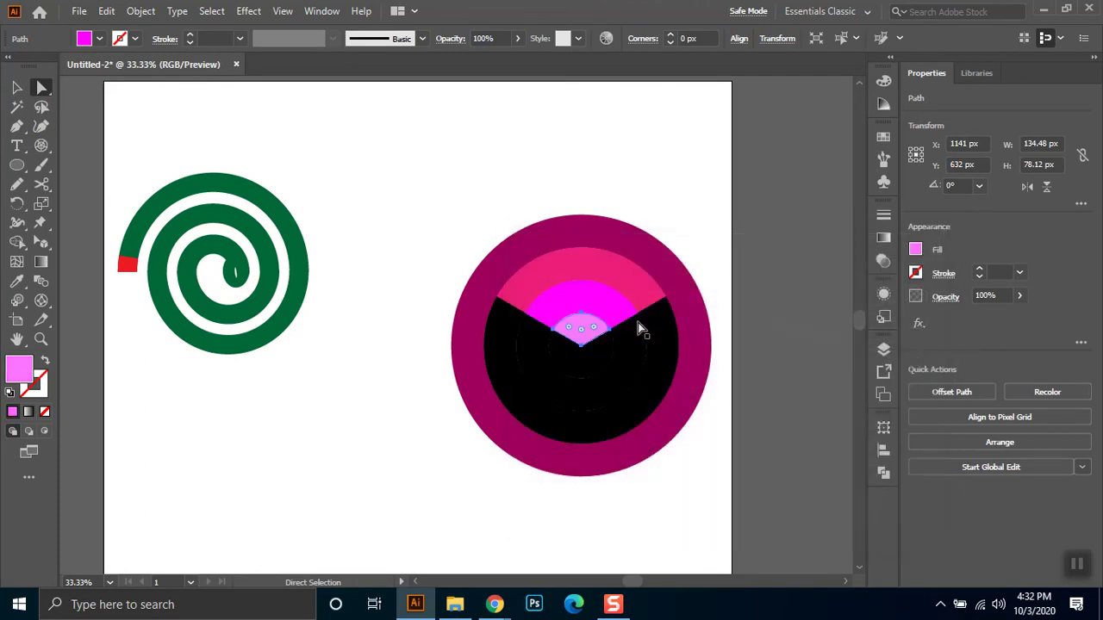
# Fill the lower-right sector's three cells, from the centre outward, with light green, medium green and darker green
pyautogui.click(600, 384)
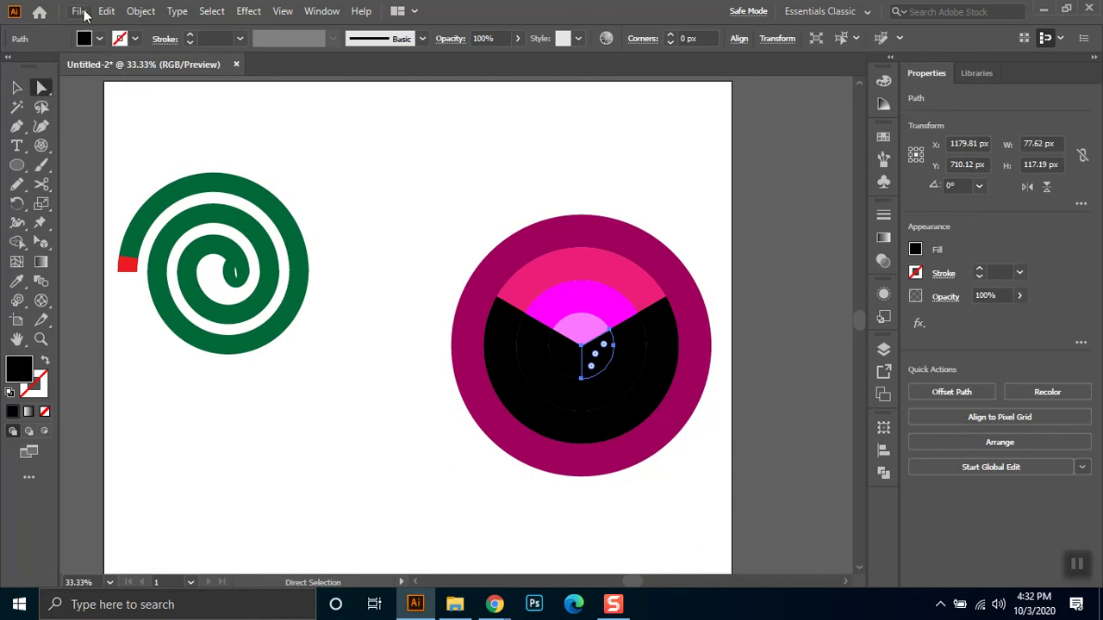
pyautogui.click(99, 38)
pyautogui.click(45, 78)
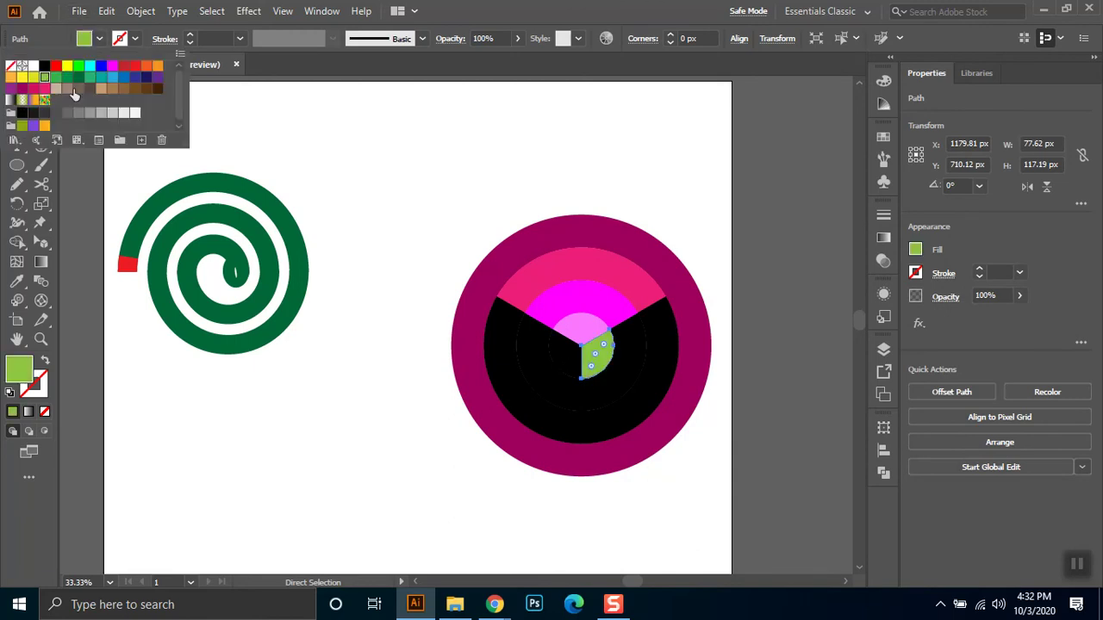
pyautogui.click(626, 371)
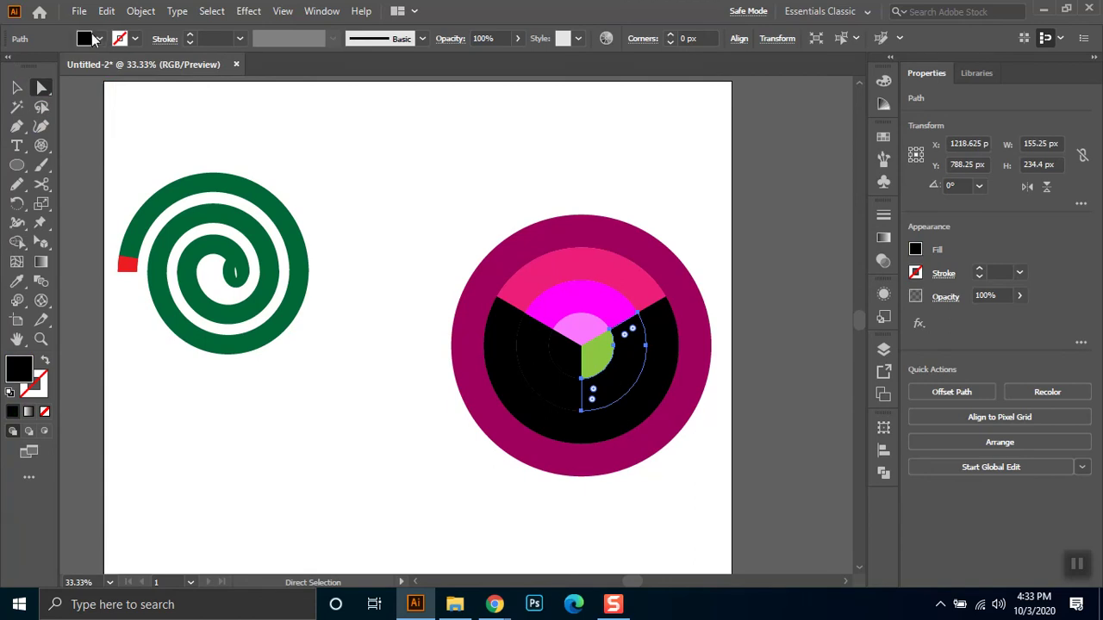
pyautogui.click(100, 38)
pyautogui.click(55, 78)
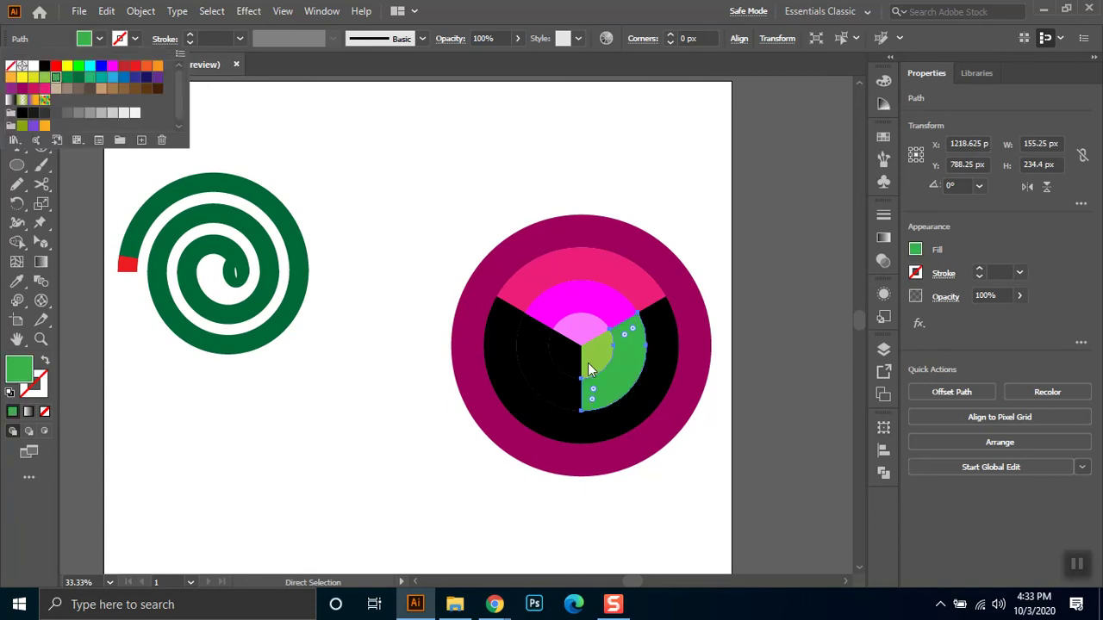
pyautogui.click(635, 429)
pyautogui.click(99, 38)
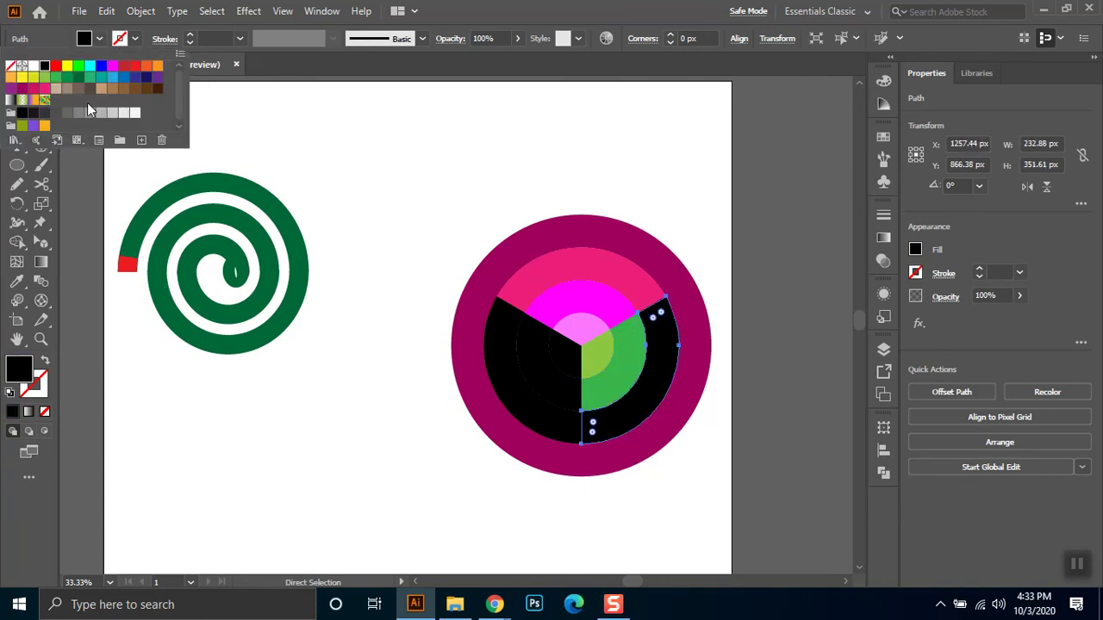
pyautogui.click(66, 77)
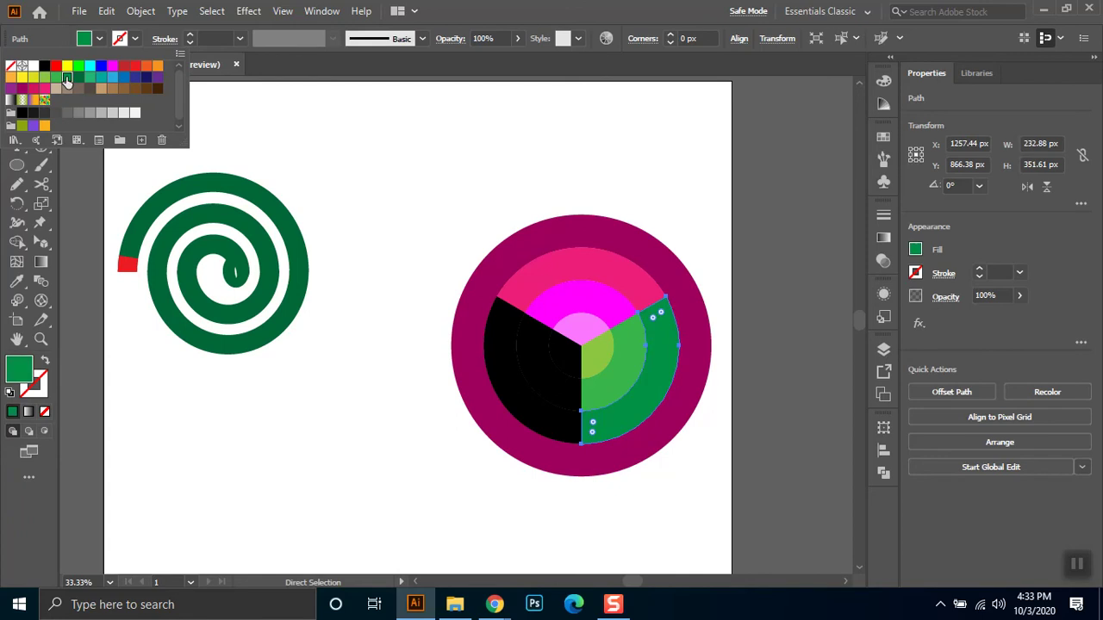
pyautogui.click(659, 444)
pyautogui.click(668, 446)
pyautogui.click(16, 88)
pyautogui.click(531, 349)
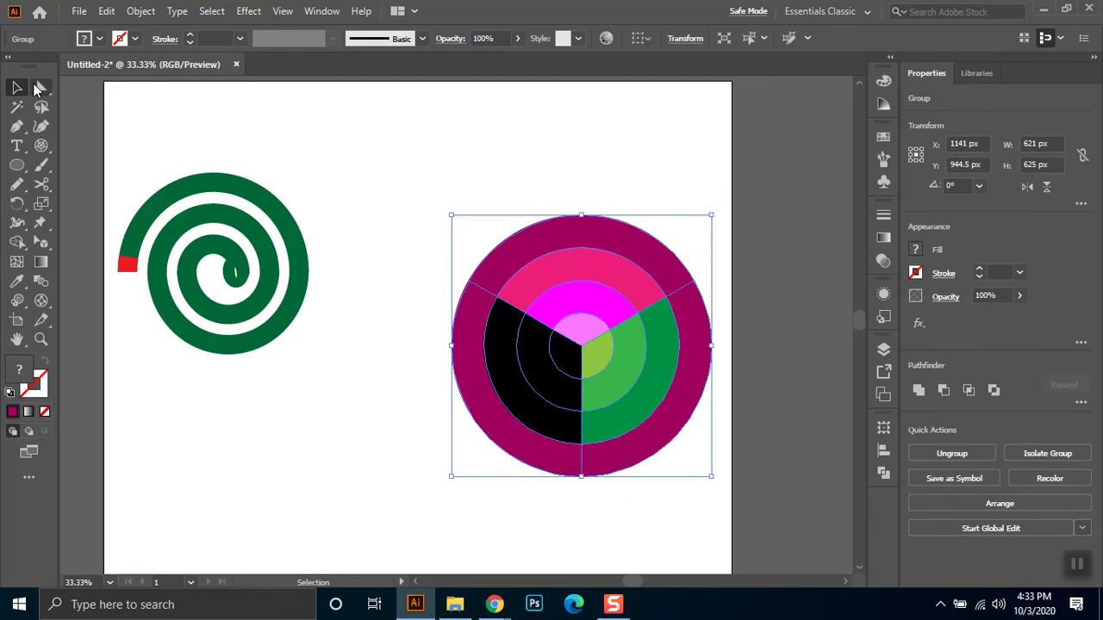
# Fill the lower-left sector's three black cells, from the centre outward, with light orange, dark orange and red
pyautogui.click(41, 87)
pyautogui.click(365, 376)
pyautogui.click(566, 355)
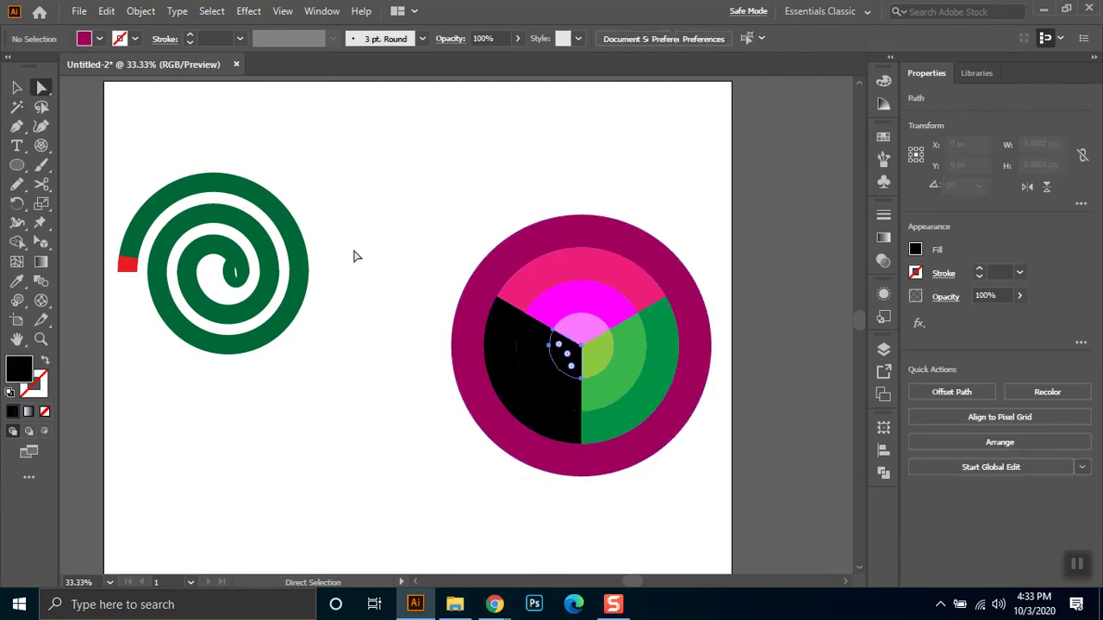
pyautogui.click(93, 44)
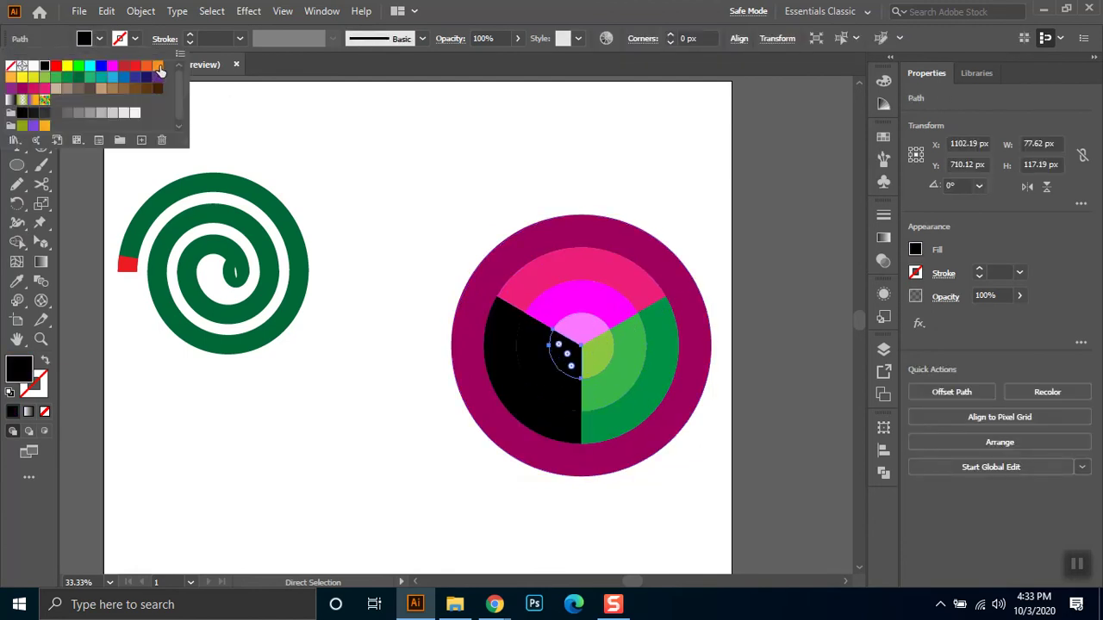
pyautogui.click(158, 66)
pyautogui.click(543, 375)
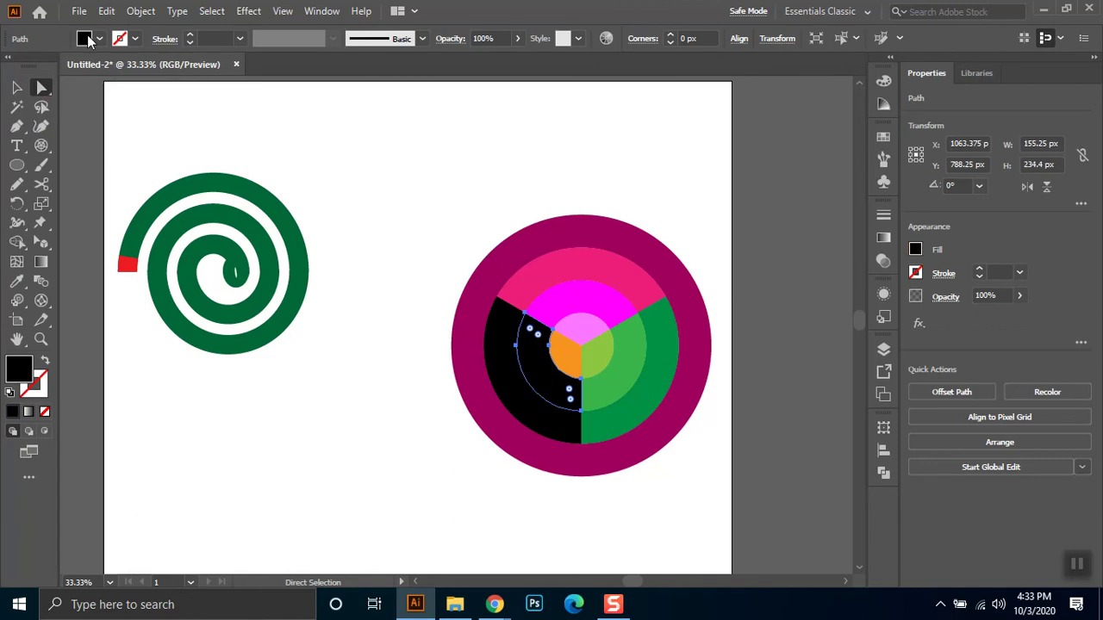
pyautogui.click(146, 67)
pyautogui.click(528, 396)
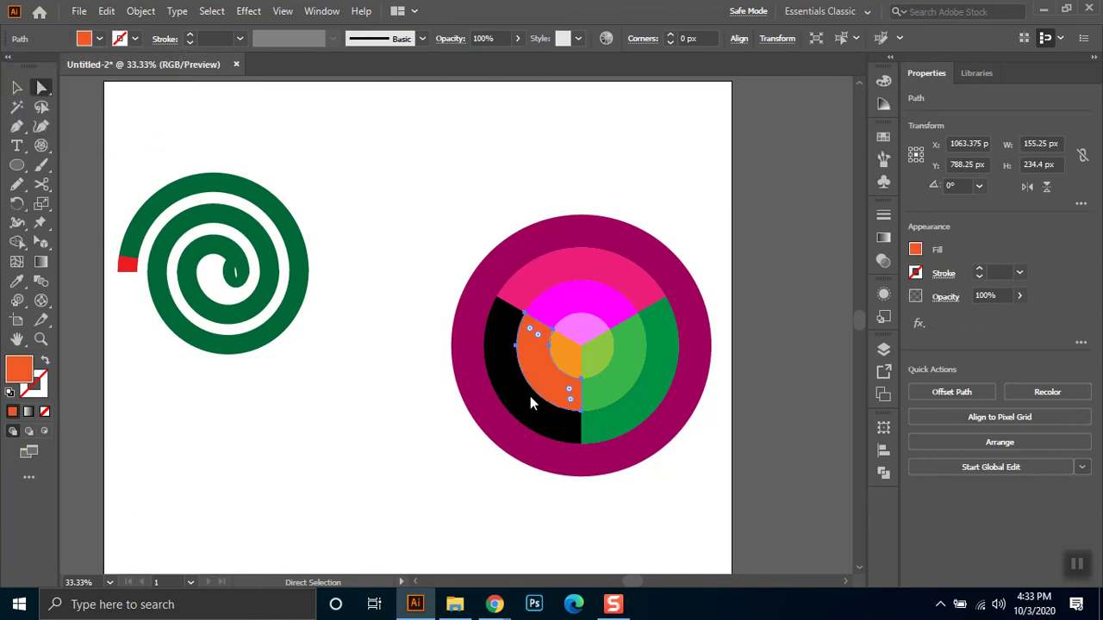
pyautogui.click(100, 39)
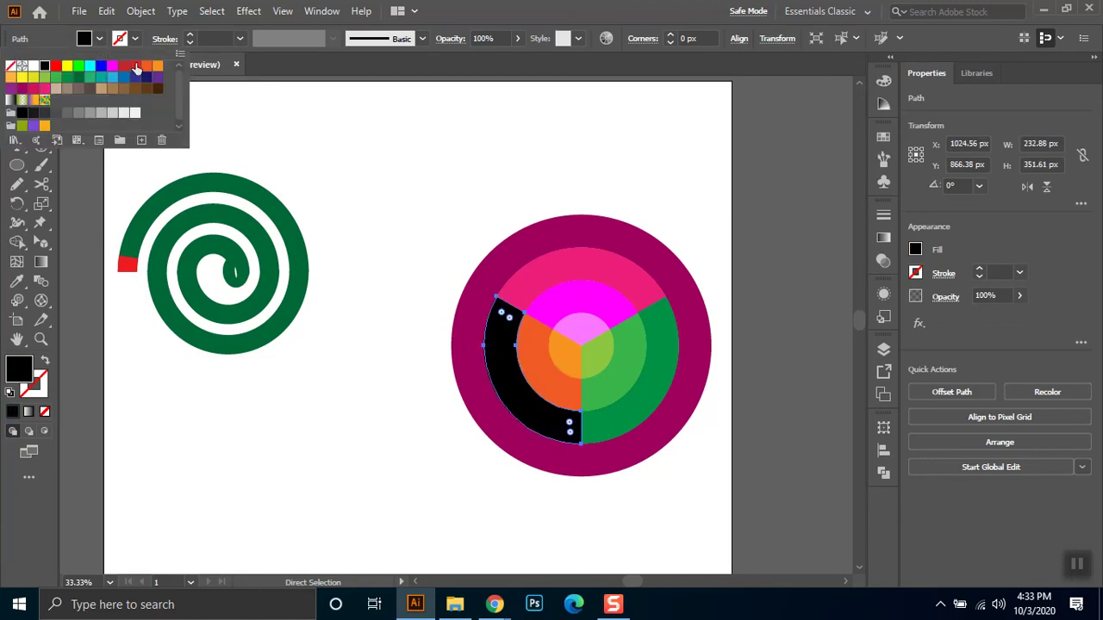
pyautogui.click(135, 66)
pyautogui.click(353, 436)
pyautogui.click(443, 451)
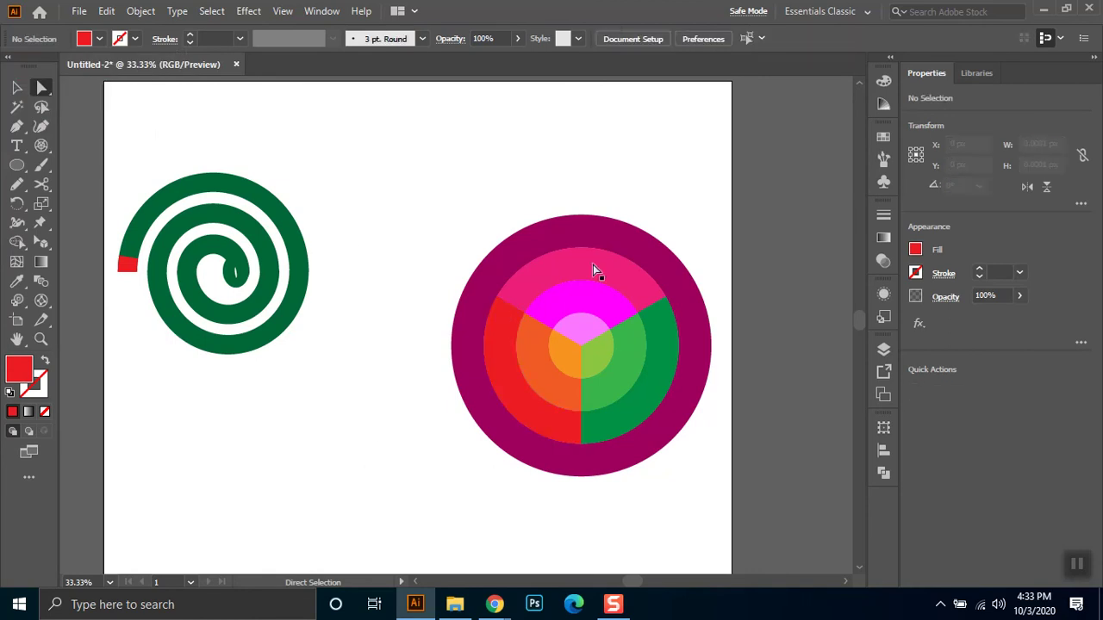
# Delete the wheel's outermost ring and scale the remaining colour wheel up to about 712 × 716 px
pyautogui.click(633, 230)
pyautogui.press('Delete')
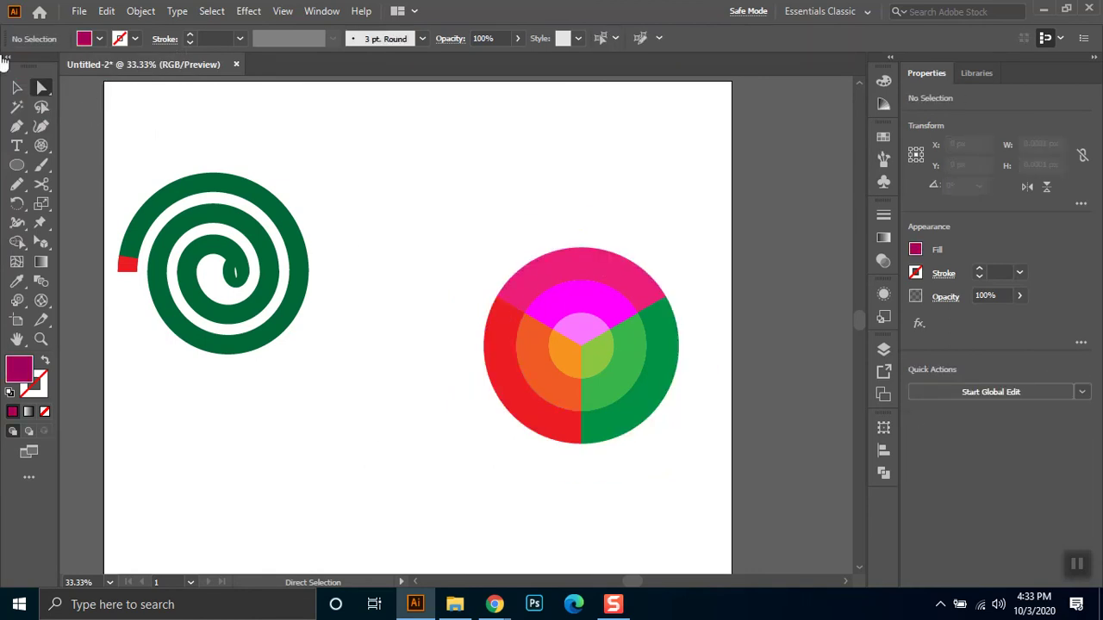
pyautogui.click(17, 87)
pyautogui.moveTo(470, 210); pyautogui.dragTo(700, 503)
pyautogui.moveTo(467, 248); pyautogui.dragTo(349, 126)
# Delete the outer end points of the three leftover divider lines that stick out beyond the colour wheel
pyautogui.press('a')
pyautogui.click(693, 176)
pyautogui.press('Delete')
pyautogui.moveTo(296, 132); pyautogui.dragTo(374, 216)
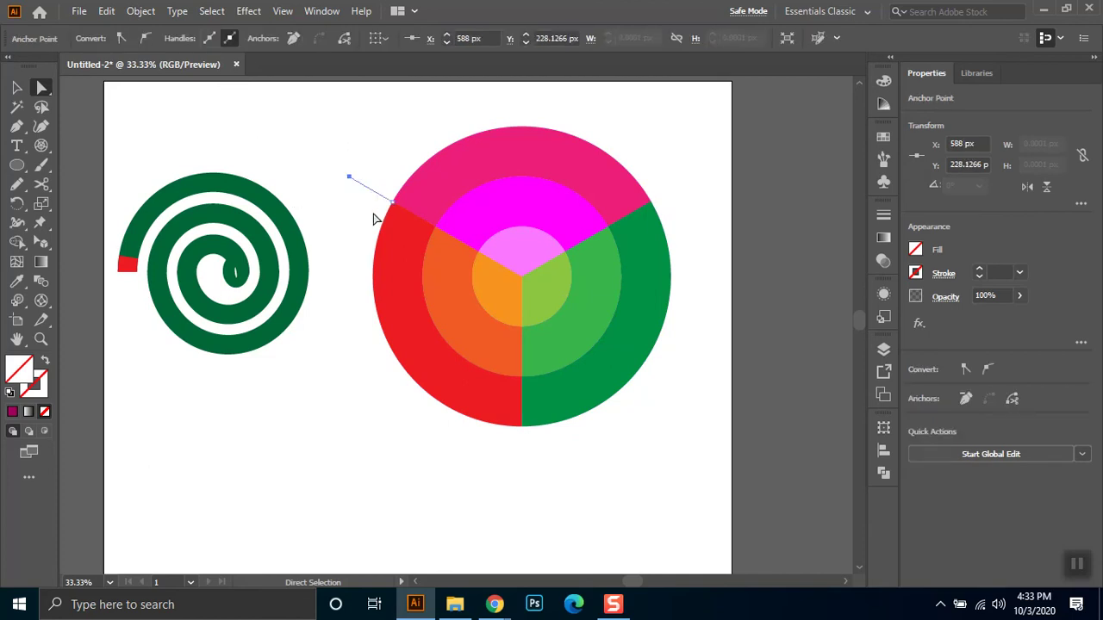
pyautogui.moveTo(476, 465); pyautogui.dragTo(591, 534)
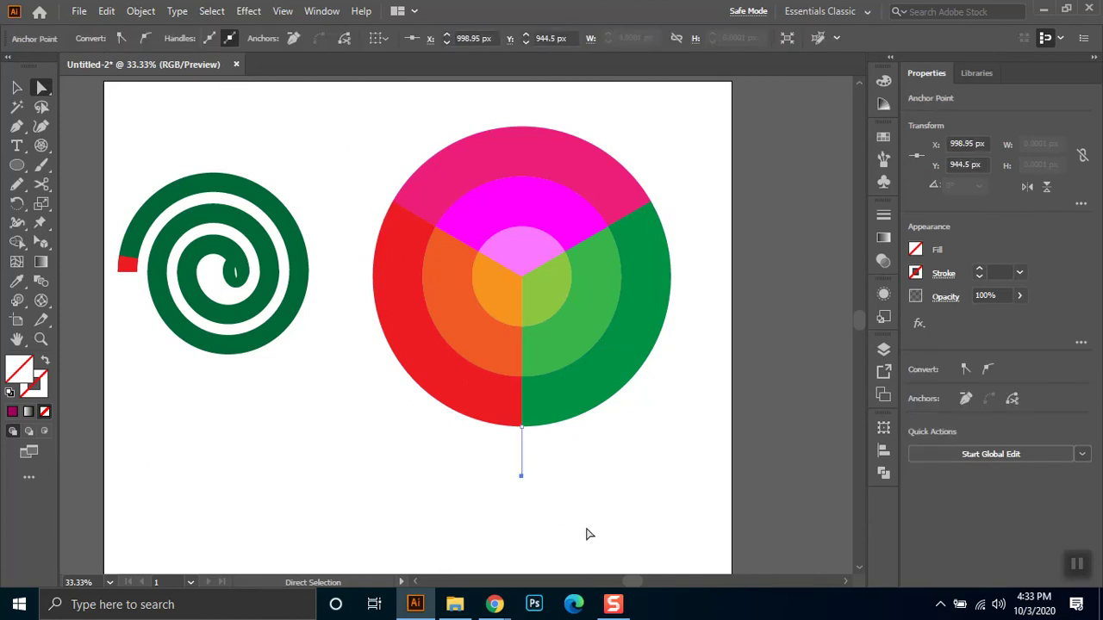
pyautogui.click(16, 87)
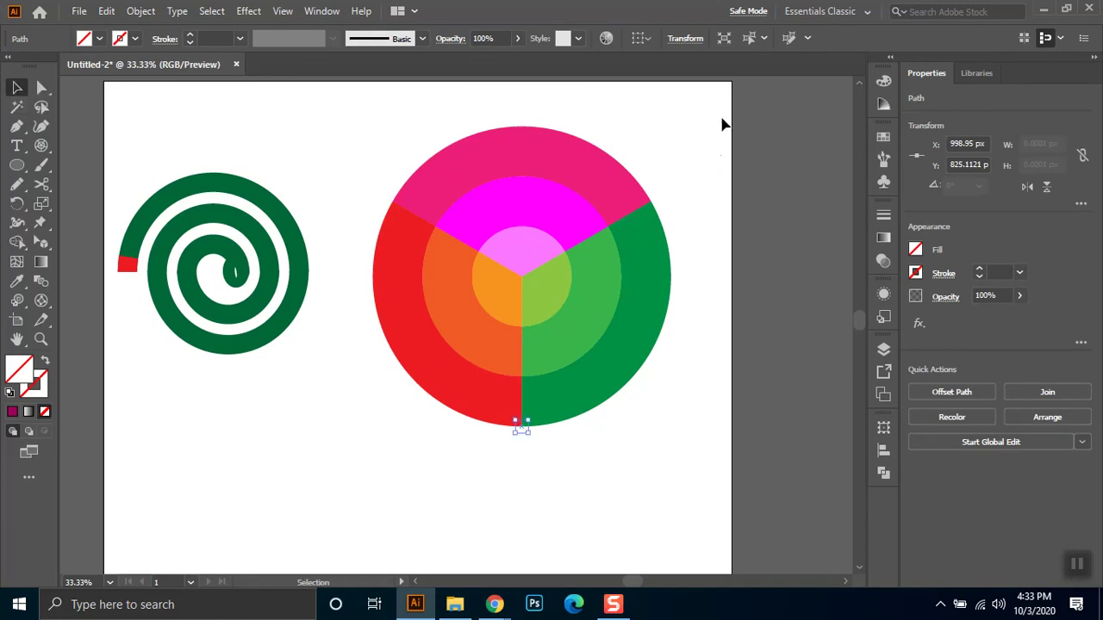
pyautogui.moveTo(723, 125); pyautogui.dragTo(388, 509)
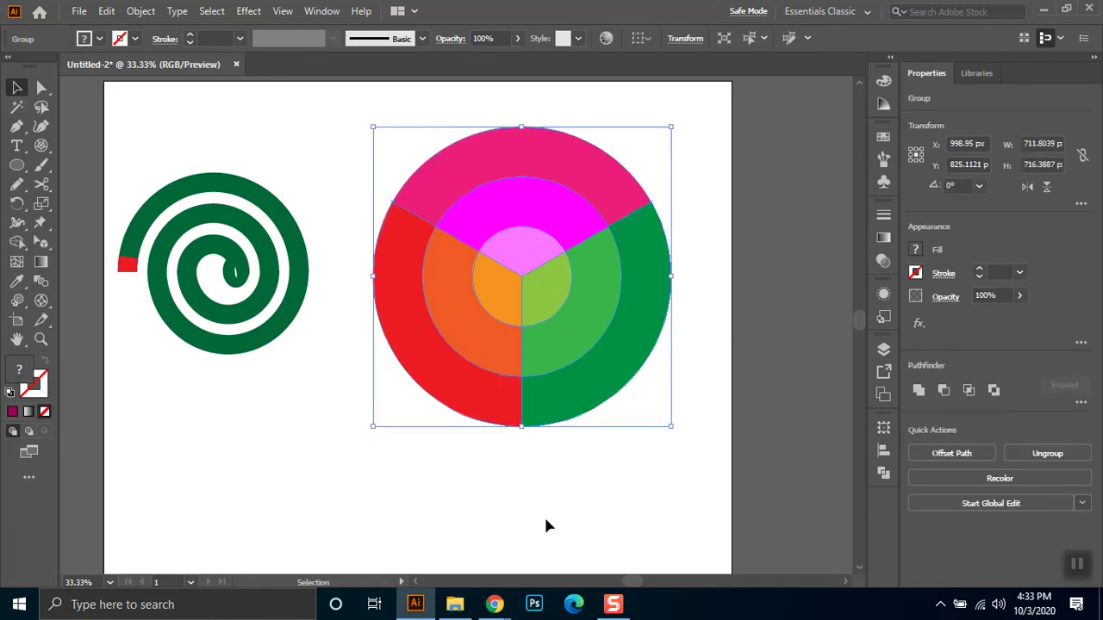
pyautogui.click(545, 525)
# Draw a 324 px circle below the spiral and start a vertical Pen path above the circle's centre
pyautogui.moveTo(17, 165); pyautogui.dragTo(89, 239)
pyautogui.moveTo(207, 403); pyautogui.dragTo(343, 539)
pyautogui.click(16, 126)
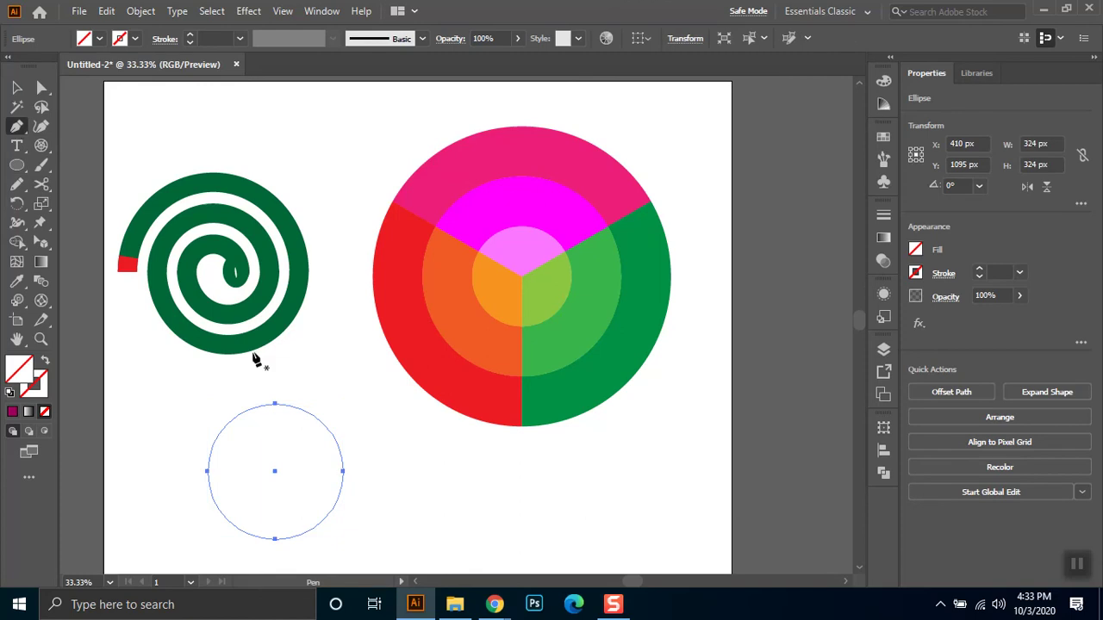
pyautogui.moveTo(274, 362); pyautogui.dragTo(274, 566)
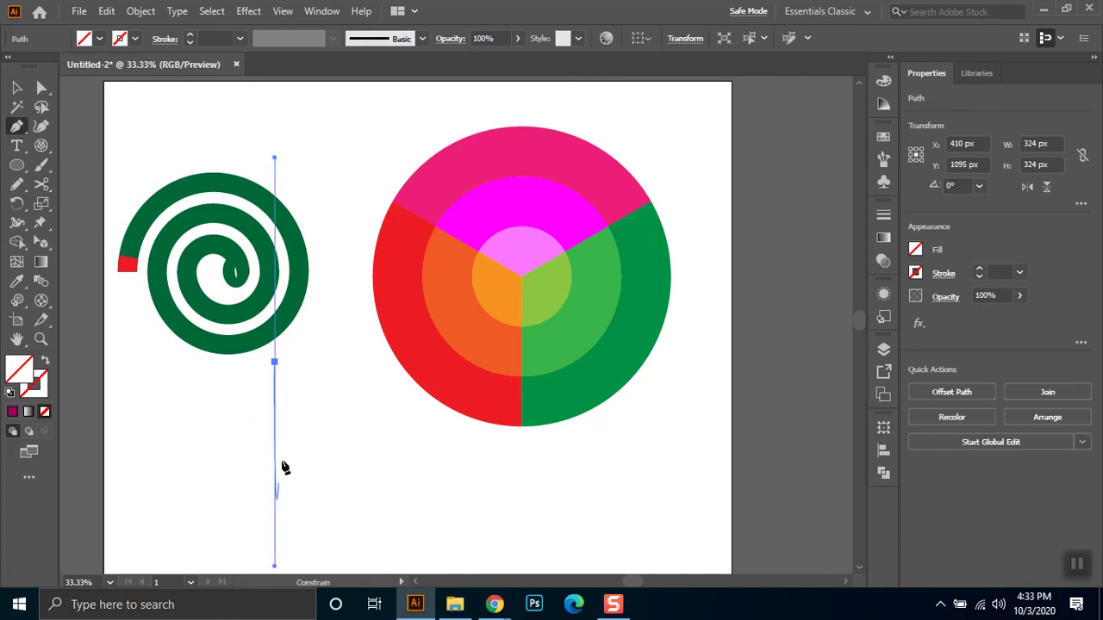
# Remove the circle and the vertical path below the spiral
pyautogui.click(17, 87)
pyautogui.moveTo(392, 443); pyautogui.dragTo(166, 528)
pyautogui.moveTo(312, 352); pyautogui.dragTo(264, 411)
pyautogui.moveTo(41, 146); pyautogui.dragTo(18, 87)
pyautogui.click(17, 87)
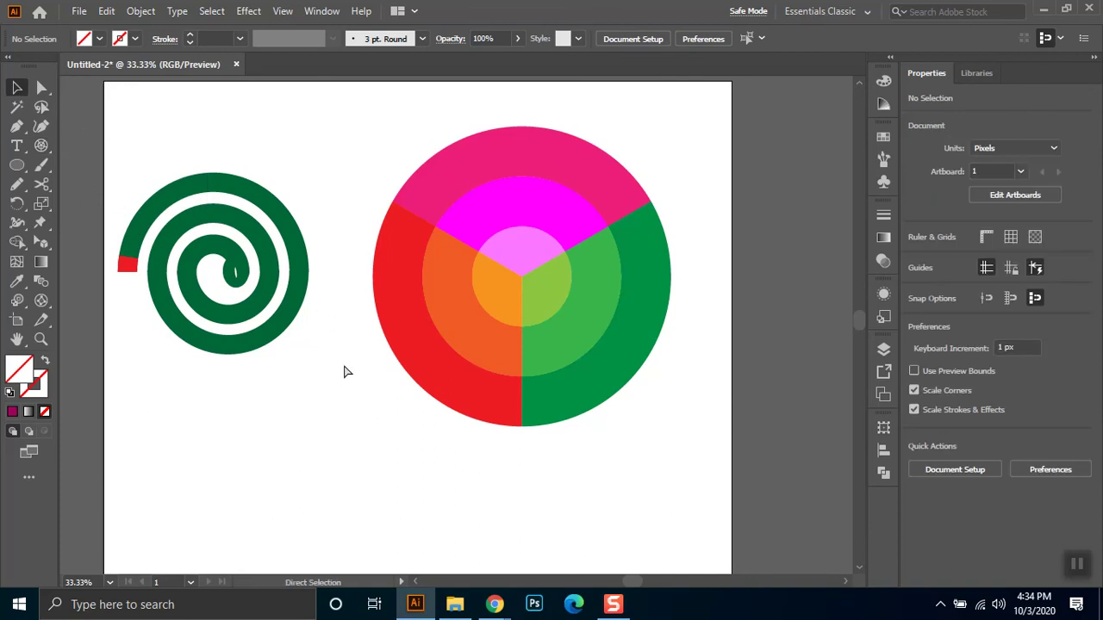
# Scale the colour wheel down proportionally to about 703 × 707 px
pyautogui.hotkey('ctrl', '-')
pyautogui.hotkey('ctrl', '-')
pyautogui.moveTo(525, 360); pyautogui.dragTo(456, 418)
pyautogui.moveTo(562, 374)
pyautogui.mouseDown()
pyautogui.moveTo(536, 345)
pyautogui.moveTo(564, 387)
pyautogui.moveTo(562, 376)
pyautogui.mouseUp()
pyautogui.scroll(3, 497, 343)
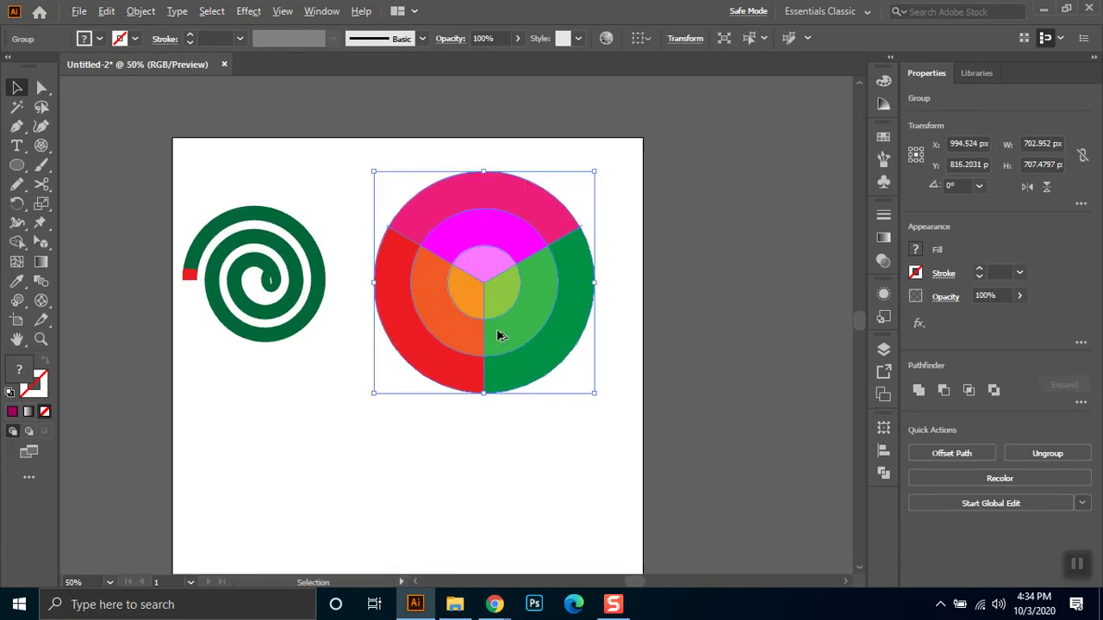
# Open the Twist effect for the colour wheel and try an angle of 43° with preview on
pyautogui.moveTo(492, 238); pyautogui.dragTo(436, 356)
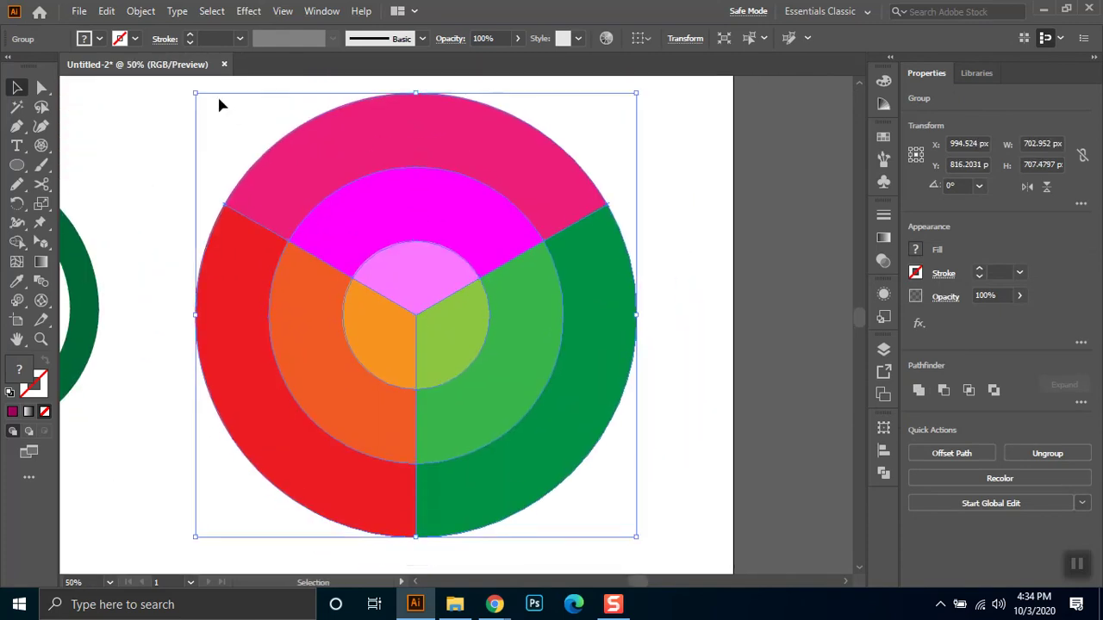
pyautogui.click(248, 12)
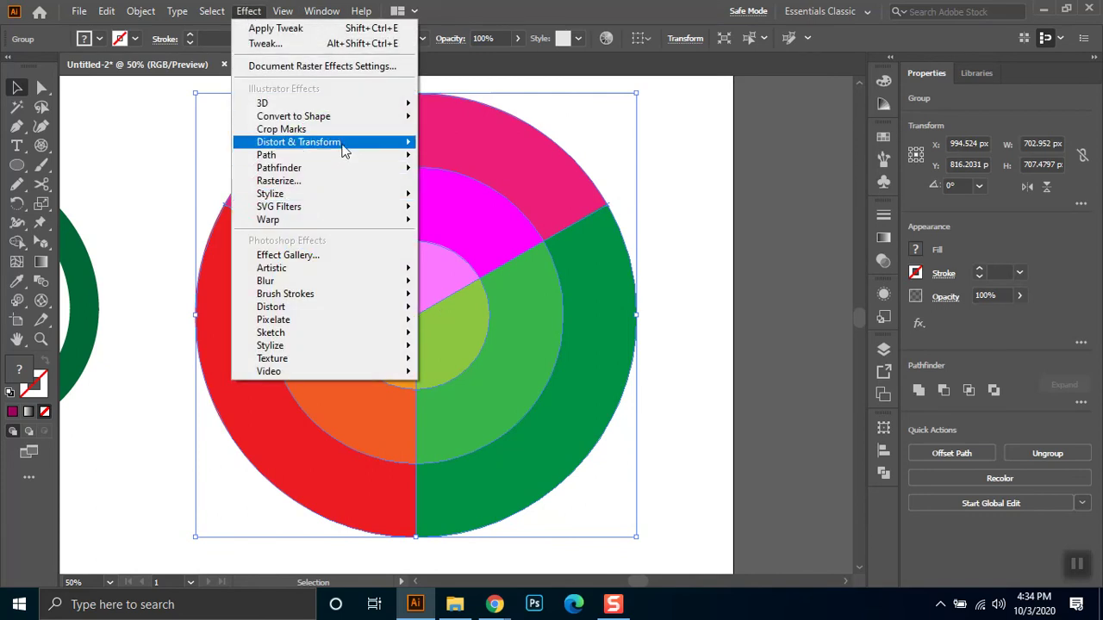
pyautogui.moveTo(342, 144)
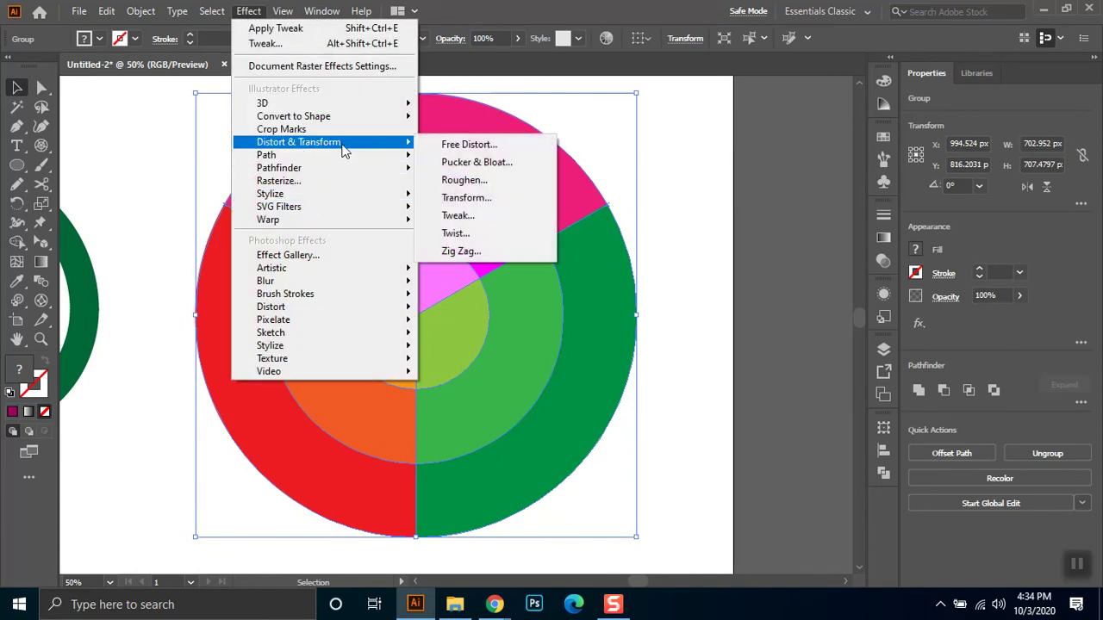
pyautogui.click(496, 234)
pyautogui.moveTo(662, 229); pyautogui.dragTo(820, 236)
pyautogui.click(779, 268)
pyautogui.click(780, 268)
pyautogui.click(780, 268)
pyautogui.click(780, 268)
pyautogui.click(780, 268)
pyautogui.click(781, 268)
pyautogui.click(782, 268)
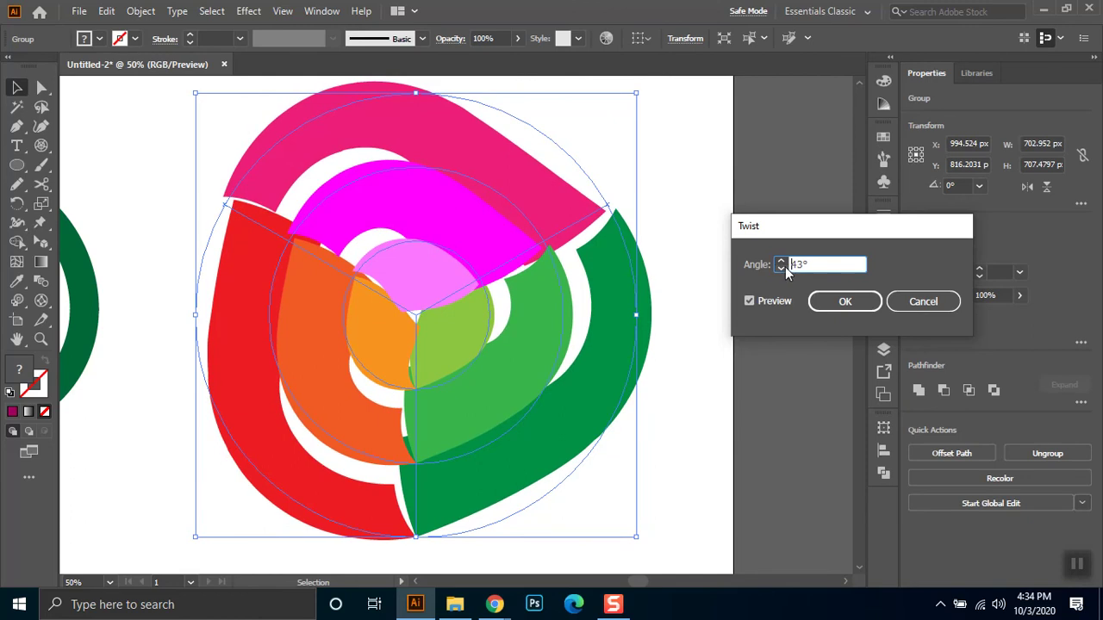
# Preview the colour wheel's twist at 10° and apply the effect at 20°
pyautogui.moveTo(811, 264); pyautogui.dragTo(788, 265)
pyautogui.click(811, 263)
pyautogui.hotkey('shift', 'Left')
pyautogui.hotkey('shift', 'Left')
pyautogui.write('10')
pyautogui.click(770, 304)
pyautogui.click(771, 303)
pyautogui.click(811, 264)
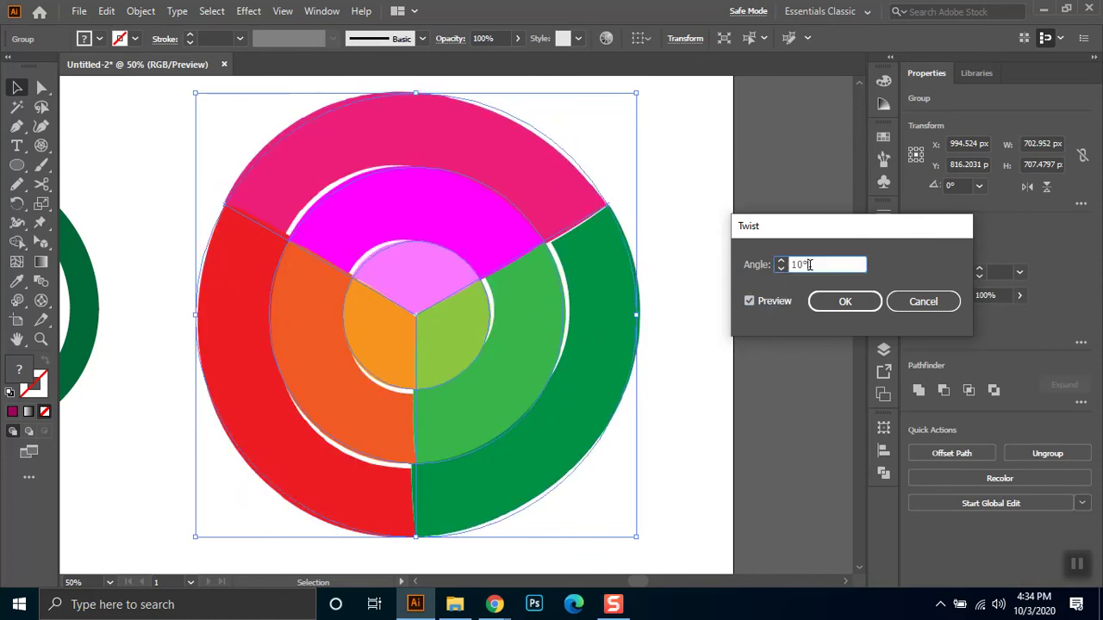
pyautogui.hotkey('shift', 'Up')
pyautogui.click(774, 305)
pyautogui.click(774, 305)
pyautogui.click(847, 303)
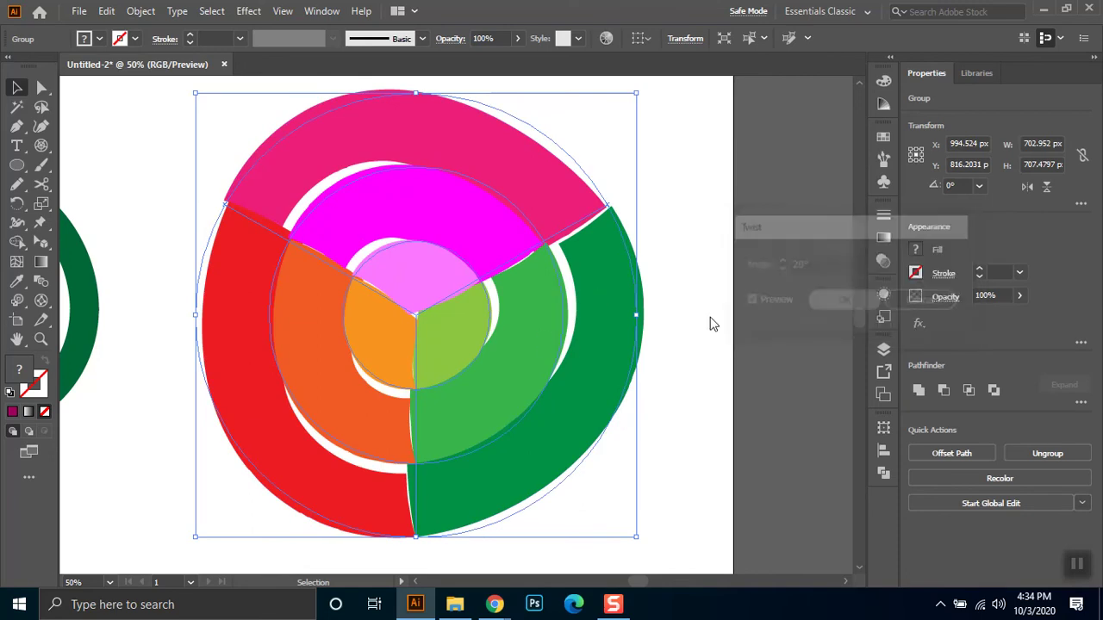
# Deselect the twisted colour wheel and undo its Twist effect
pyautogui.hotkey('ctrl', 'shift', 'a')
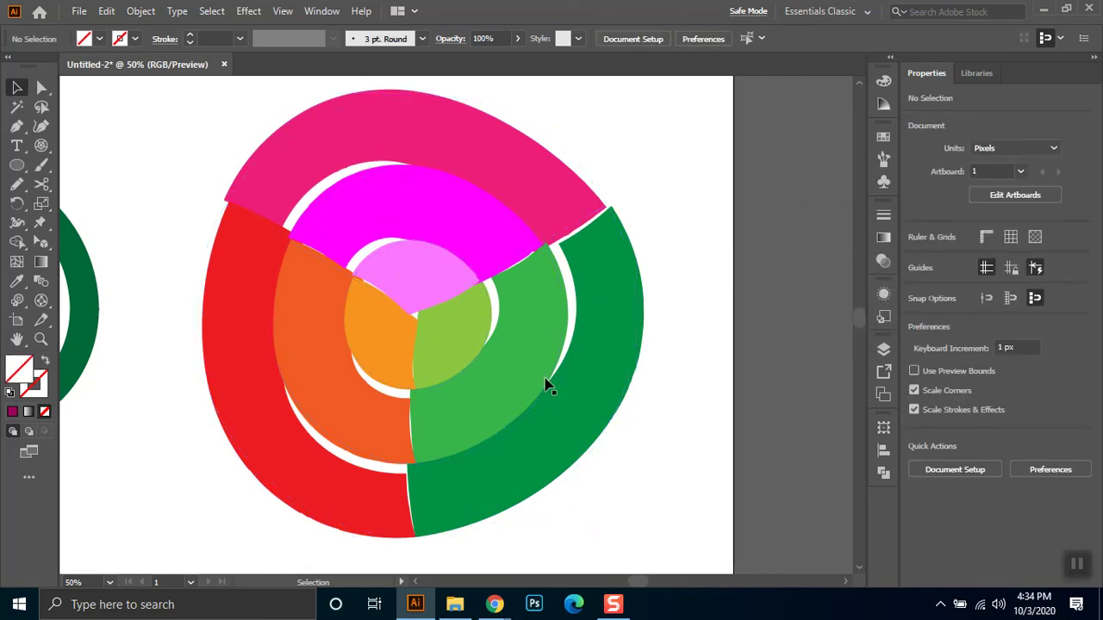
pyautogui.hotkey('ctrl', 'z')
pyautogui.hotkey('ctrl', 'z')
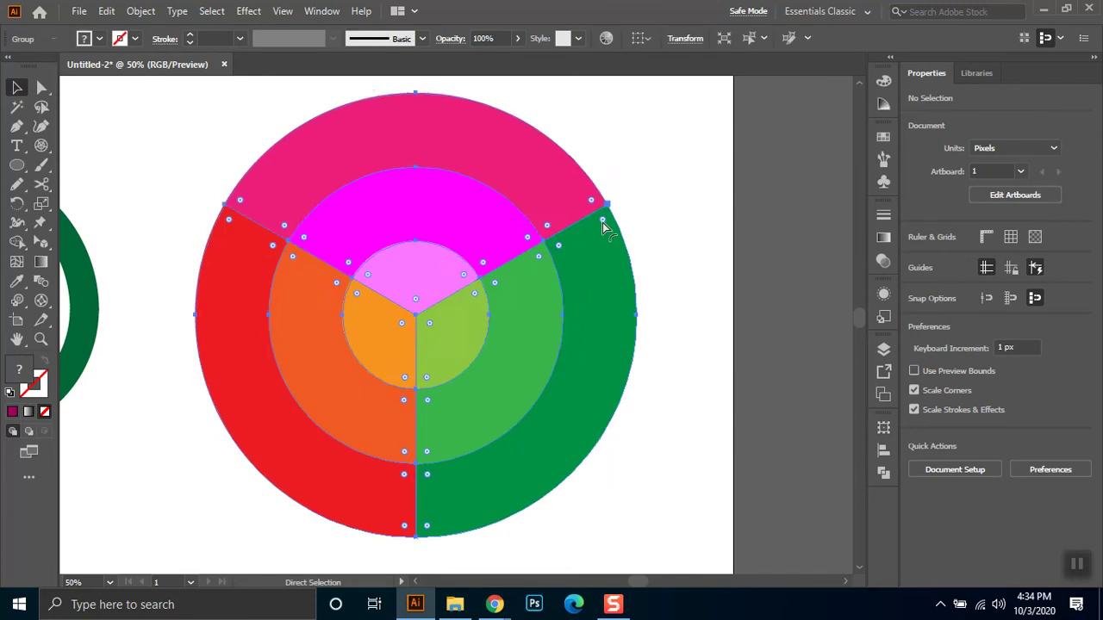
# Draw a 540 × 540 px polar grid below the spiral with four concentric dividers and eight radial dividers
pyautogui.hotkey('ctrl', '-')
pyautogui.hotkey('ctrl', '-')
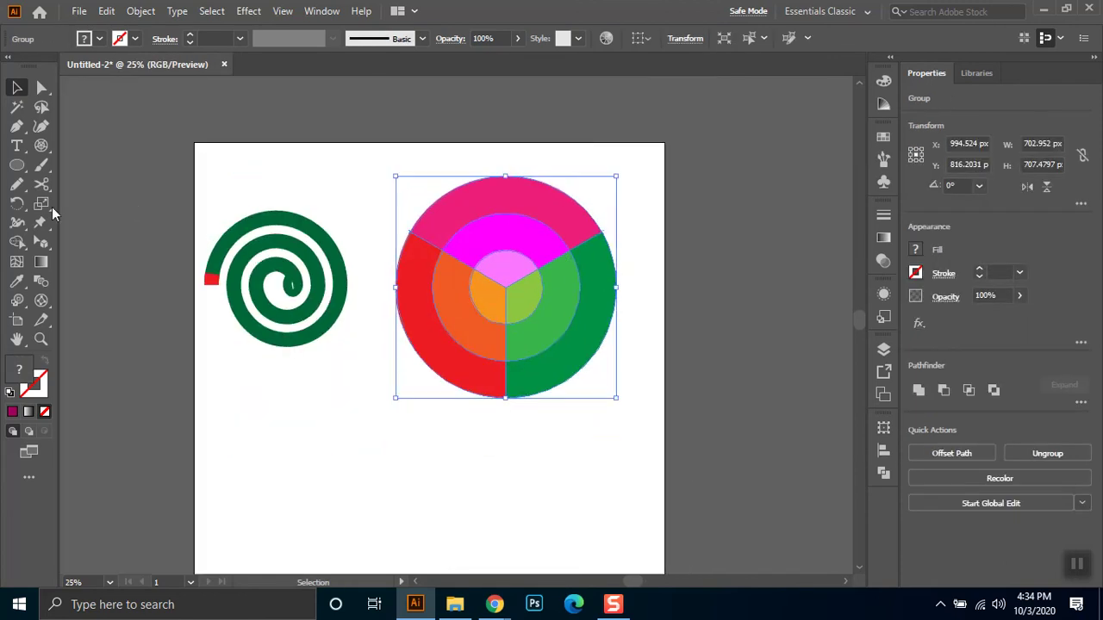
pyautogui.click(42, 150)
pyautogui.moveTo(256, 379)
pyautogui.mouseDown()
pyautogui.moveTo(356, 499)
pyautogui.moveTo(389, 526)
pyautogui.moveTo(426, 534)
pyautogui.mouseUp()
pyautogui.press('Up')
pyautogui.press('Up')
pyautogui.press('Up')
pyautogui.press('Down')
pyautogui.press('Down')
pyautogui.press('Down')
pyautogui.press('Down')
pyautogui.press('Up')
pyautogui.press('Up')
pyautogui.press('Left')
pyautogui.press('Left')
pyautogui.press('Right')
pyautogui.press('Right')
pyautogui.press('Right')
pyautogui.press('Right')
pyautogui.press('Right')
pyautogui.press('Right')
pyautogui.press('Right')
pyautogui.press('Right')
pyautogui.press('Right')
pyautogui.press('Right')
pyautogui.press('Right')
pyautogui.press('Right')
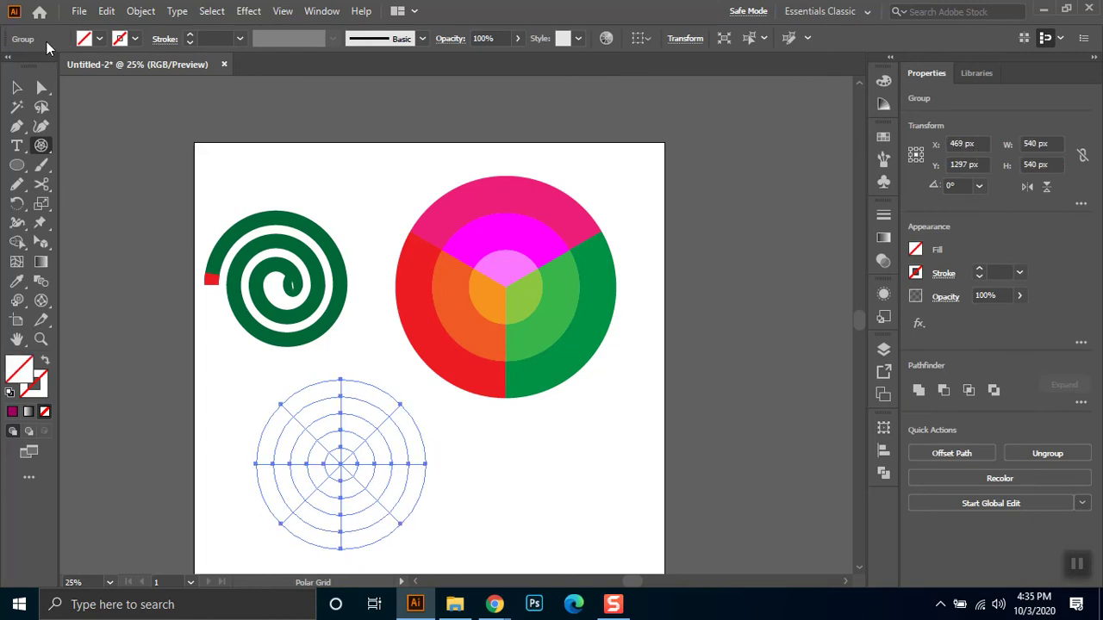
# Give the new polar grid a red stroke with a weight of 6 pt and deselect it
pyautogui.click(100, 37)
pyautogui.click(135, 40)
pyautogui.click(134, 40)
pyautogui.click(55, 66)
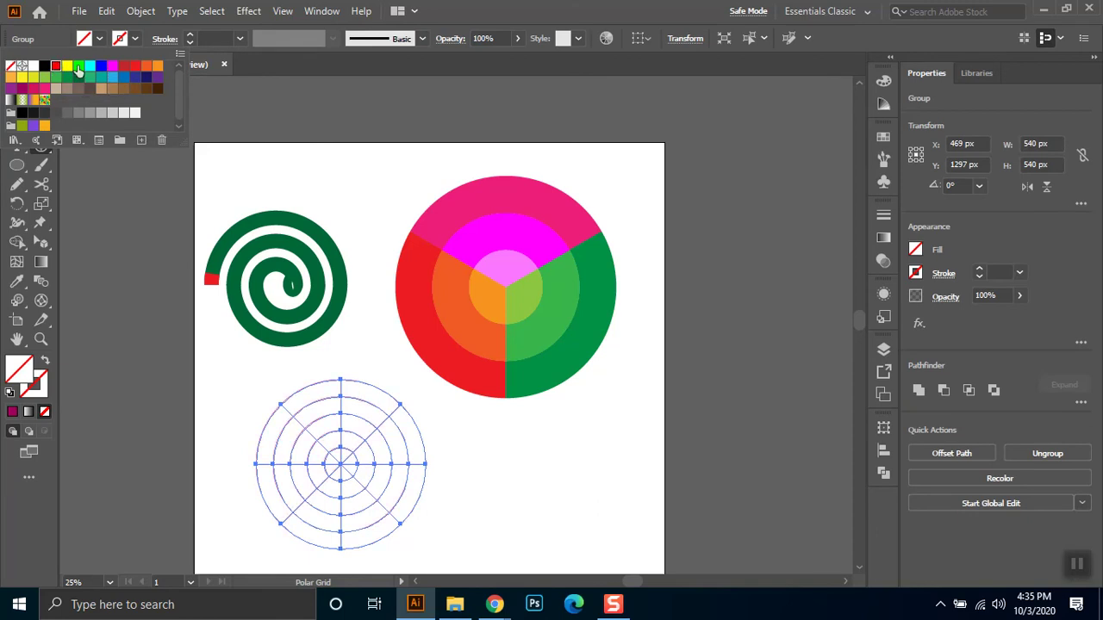
pyautogui.click(214, 33)
pyautogui.click(218, 39)
pyautogui.press('Up')
pyautogui.press('Up')
pyautogui.press('Up')
pyautogui.press('Up')
pyautogui.press('Up')
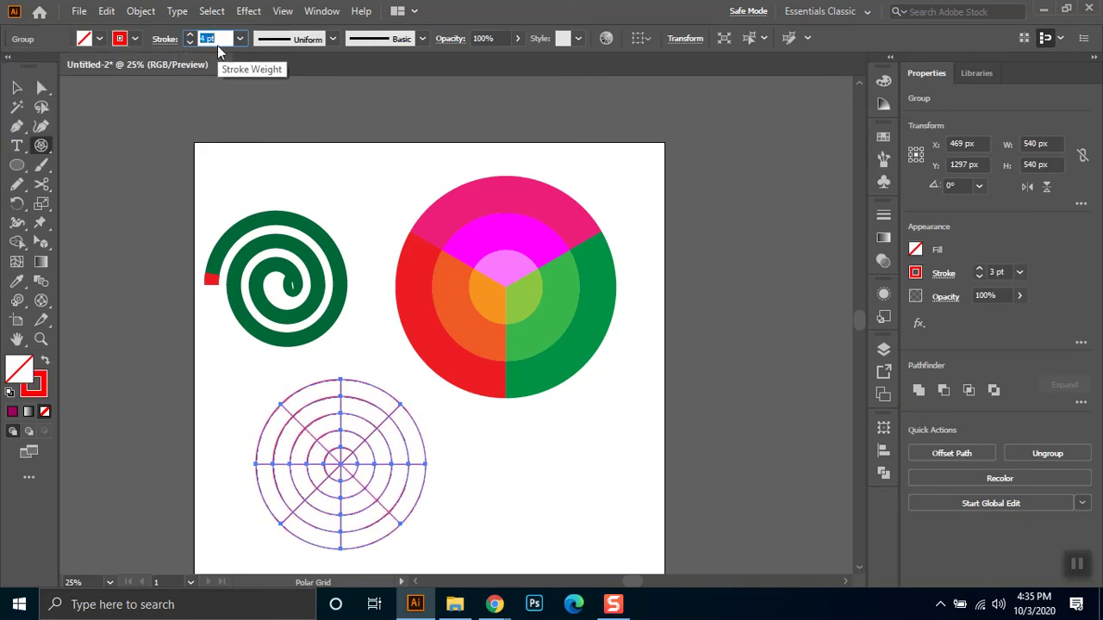
pyautogui.press('Return')
pyautogui.press('v')
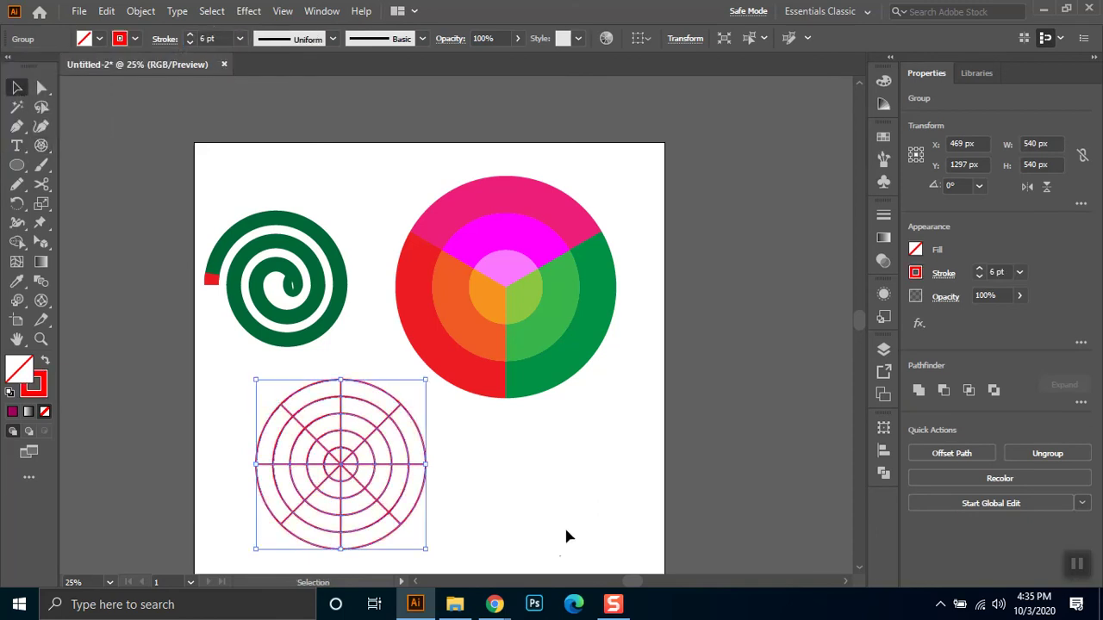
pyautogui.click(441, 463)
# Open the Twist effect for the red polar grid and try an angle of 30° with preview on
pyautogui.scroll(1, 429, 423)
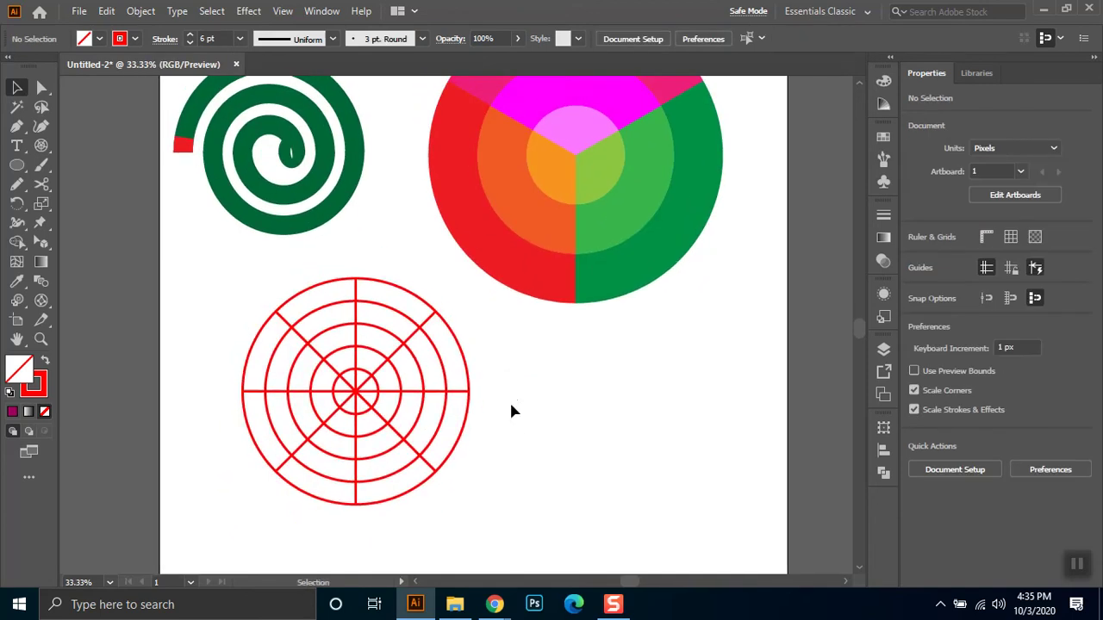
pyautogui.moveTo(409, 468); pyautogui.dragTo(249, 520)
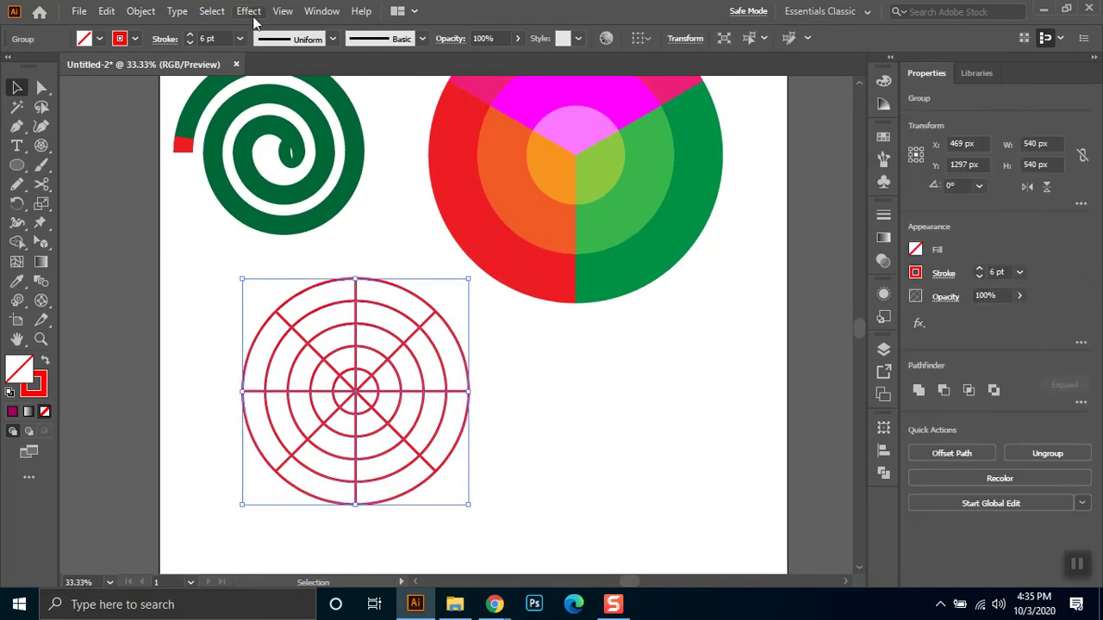
pyautogui.click(250, 12)
pyautogui.moveTo(337, 142)
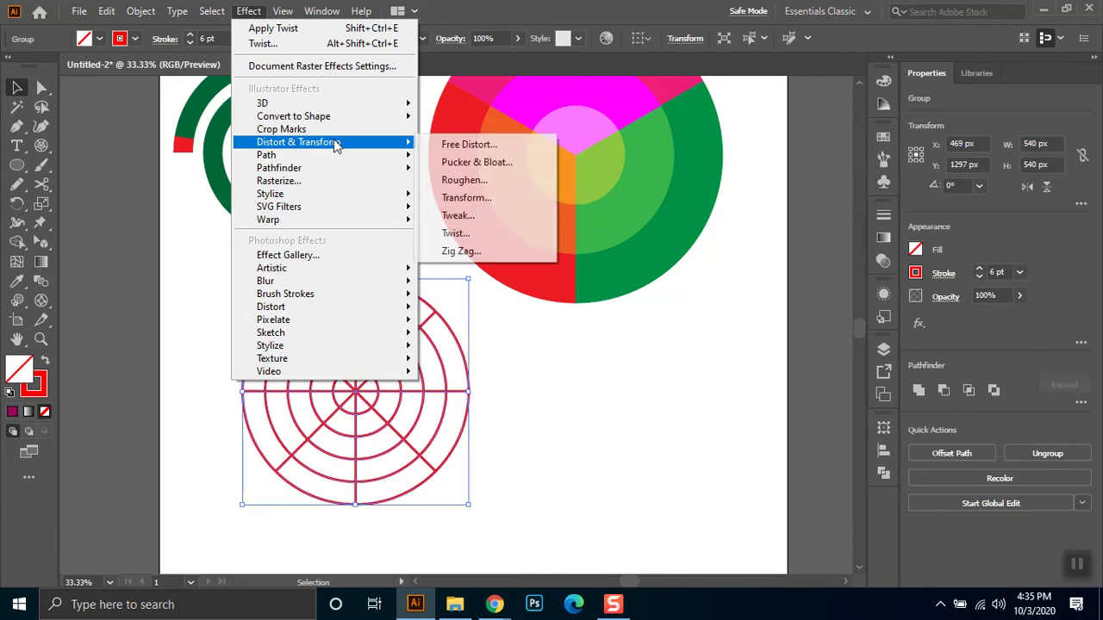
pyautogui.click(500, 236)
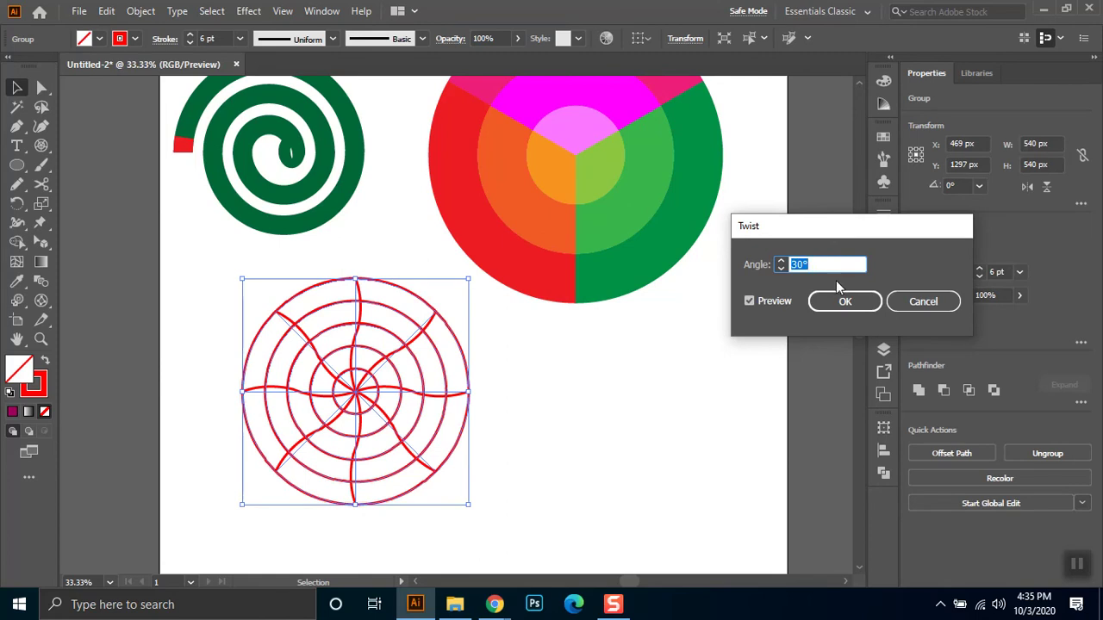
# Apply the Twist effect to the red circular grid at an angle of 70°
pyautogui.click(771, 302)
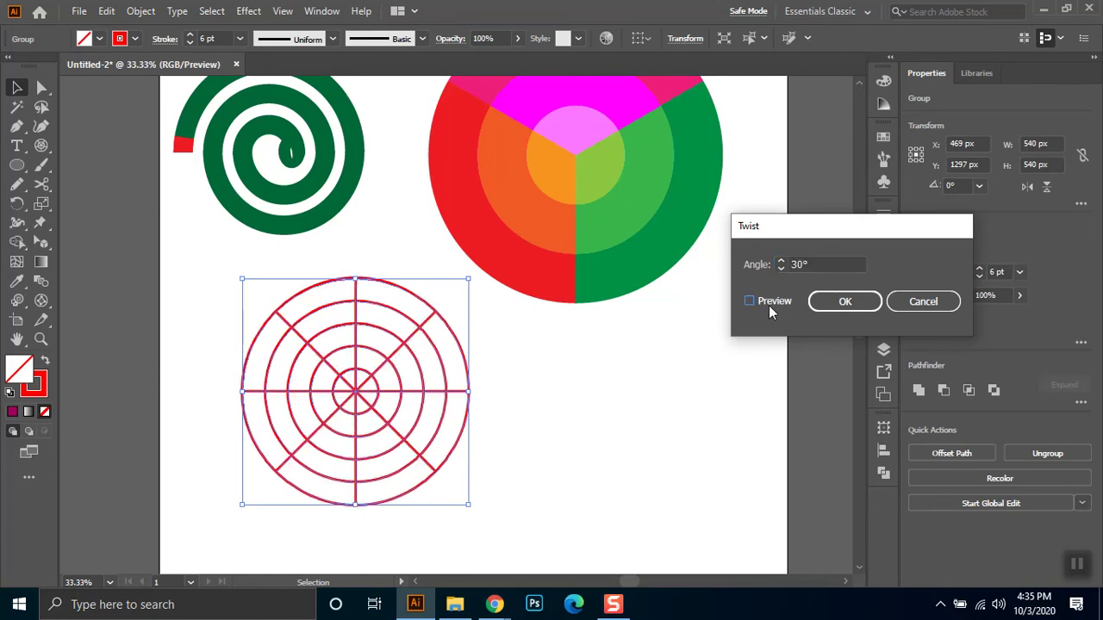
pyautogui.click(749, 302)
pyautogui.click(817, 263)
pyautogui.write('40')
pyautogui.press('Tab')
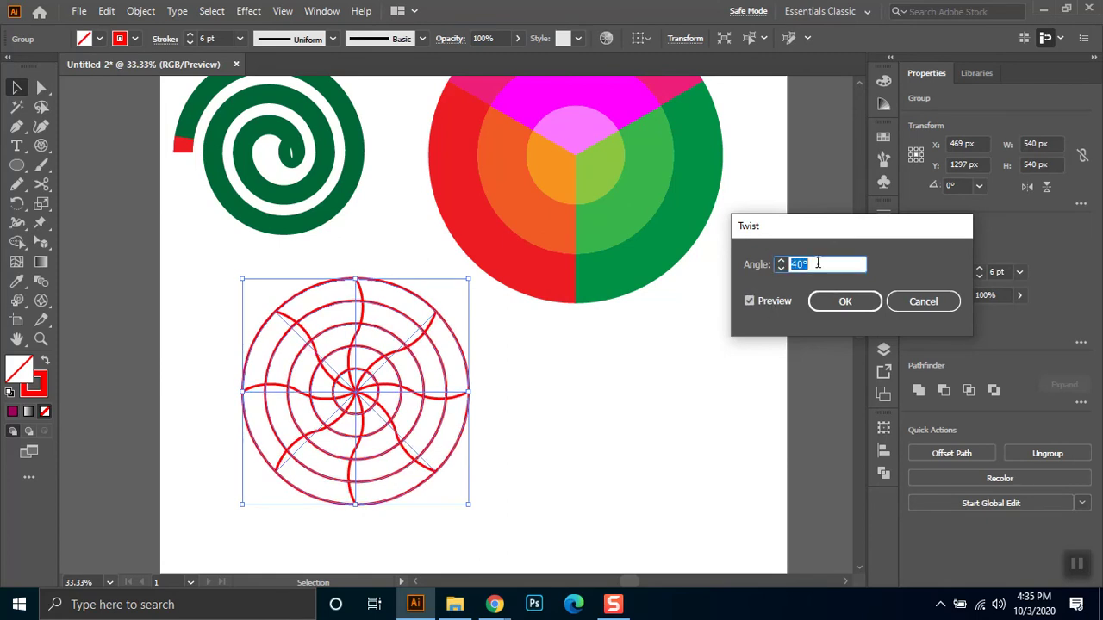
pyautogui.write('70')
pyautogui.click(780, 300)
pyautogui.click(780, 301)
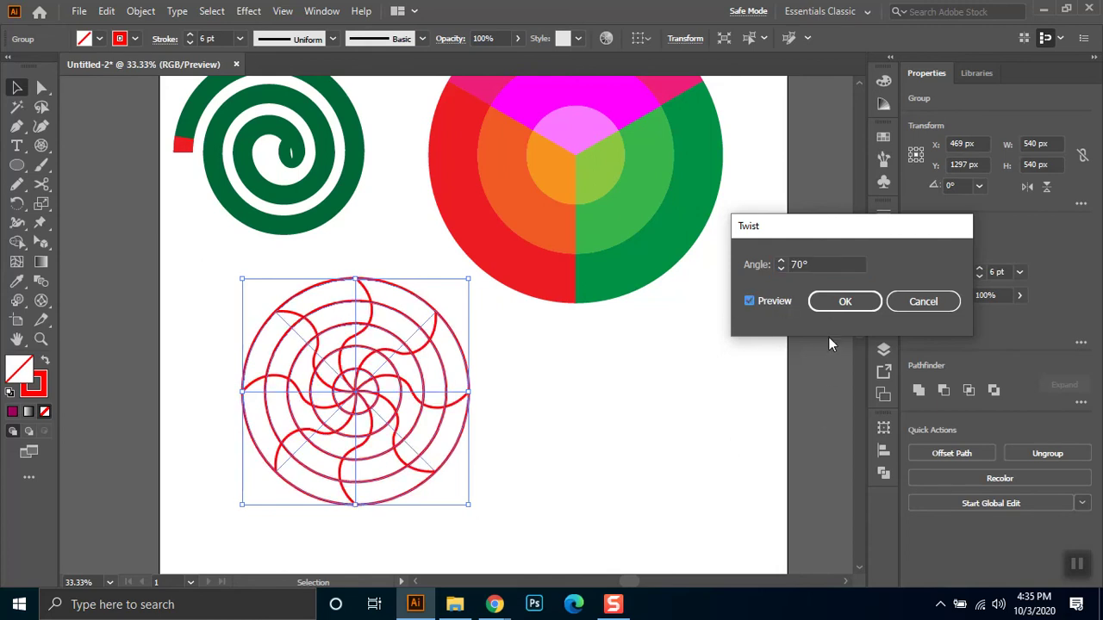
pyautogui.click(841, 301)
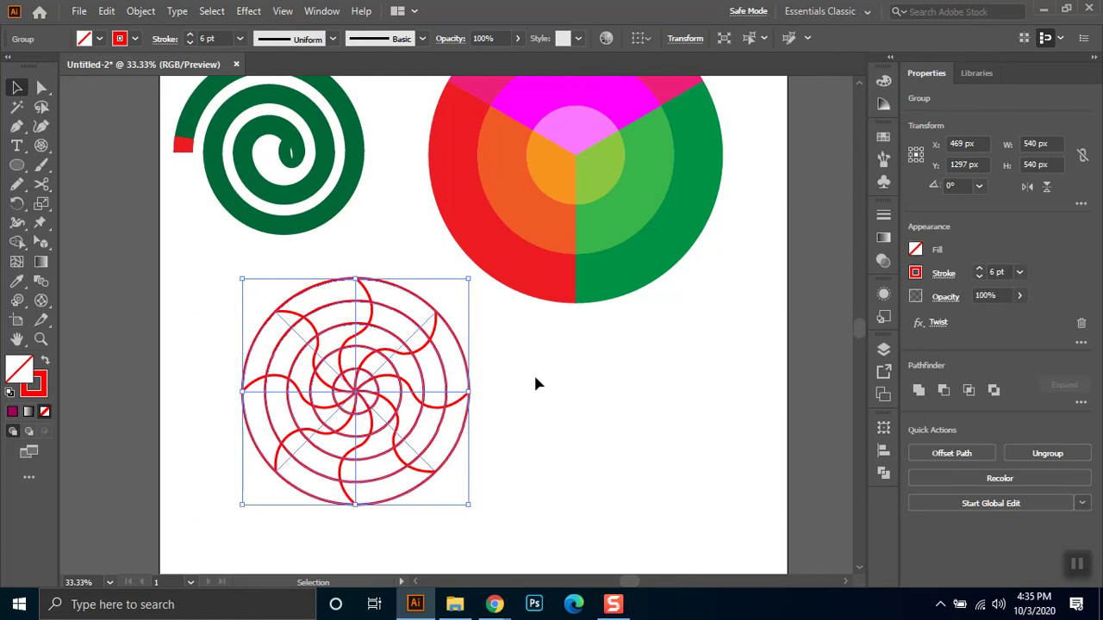
# Expand the appearance of the twisted circular grid into real paths and deselect it
pyautogui.click(141, 11)
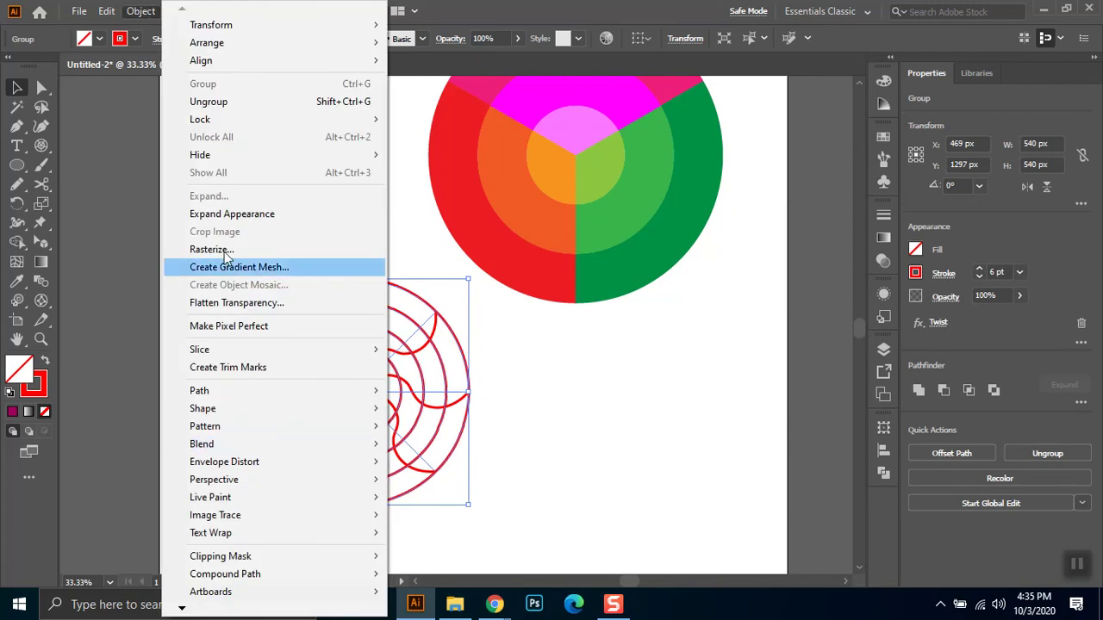
pyautogui.click(250, 215)
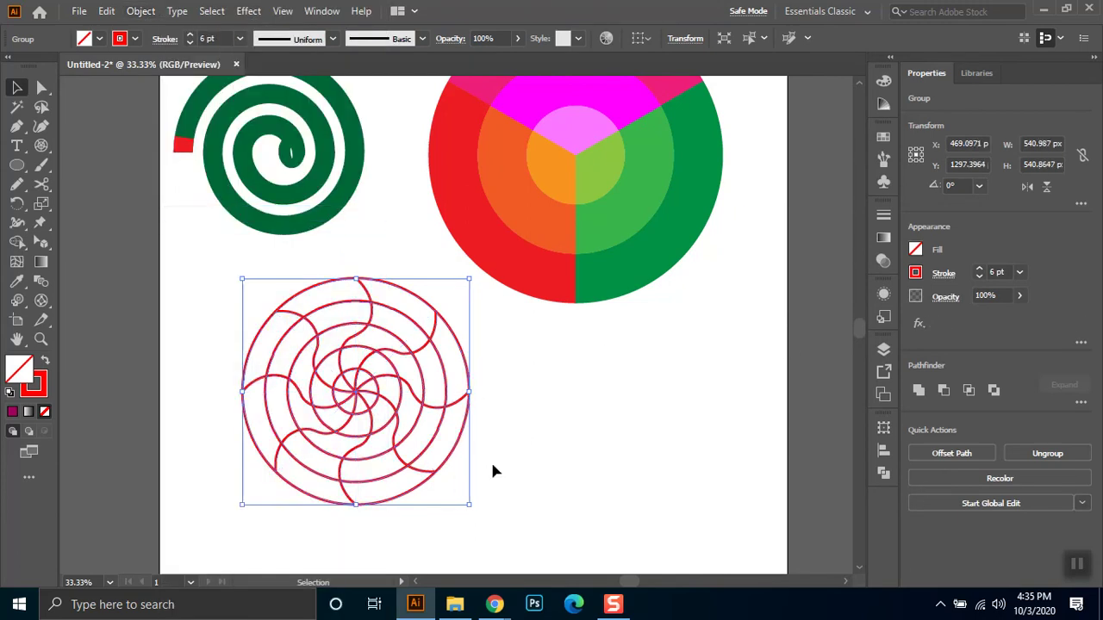
pyautogui.click(421, 355)
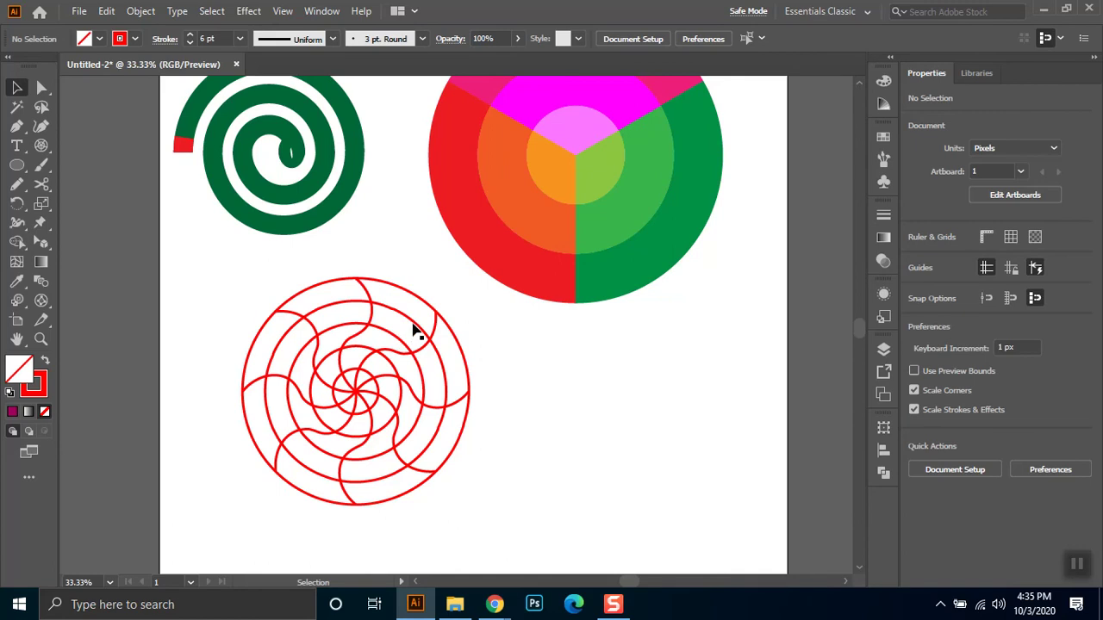
pyautogui.doubleClick(414, 329)
pyautogui.doubleClick(509, 358)
# Split the whole twisted grid into separate pieces with the Pathfinder Divide operation
pyautogui.moveTo(500, 347); pyautogui.dragTo(218, 487)
pyautogui.click(1081, 402)
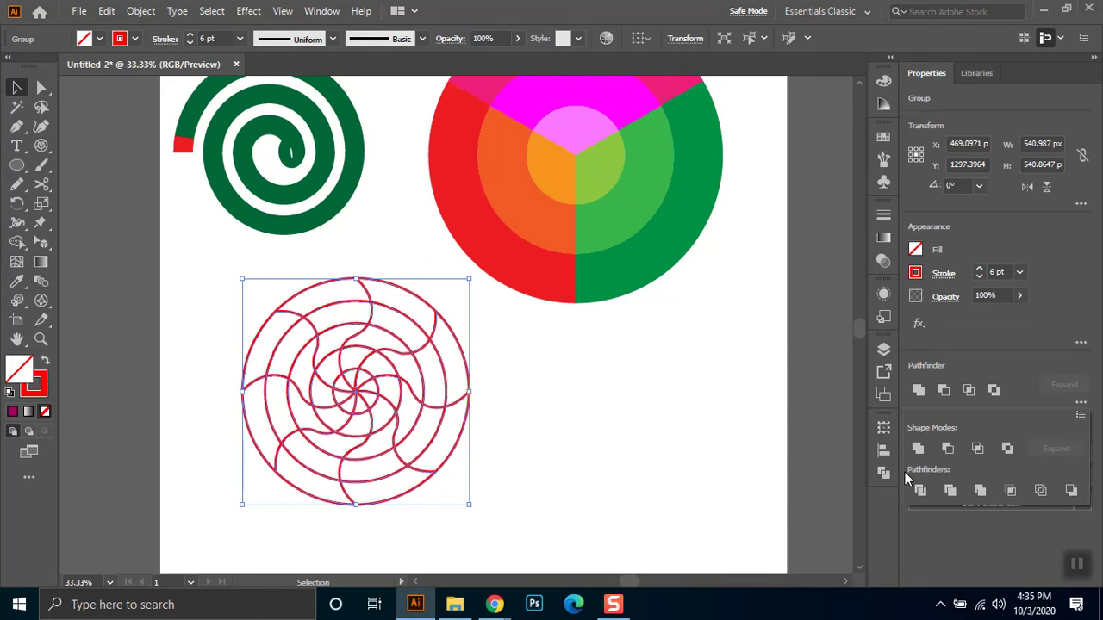
pyautogui.click(919, 490)
pyautogui.click(386, 353)
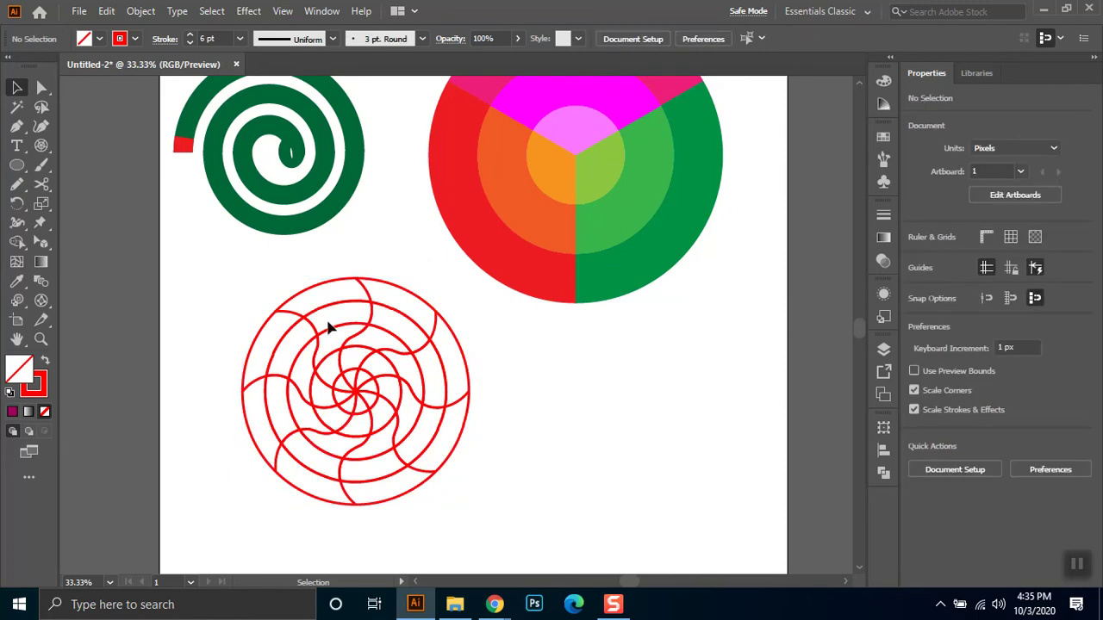
# Ungroup the divided circular grid and deselect its pieces
pyautogui.rightClick(389, 320)
pyautogui.click(592, 375)
pyautogui.moveTo(468, 343); pyautogui.dragTo(186, 488)
pyautogui.rightClick(380, 394)
pyautogui.click(448, 238)
pyautogui.rightClick(426, 385)
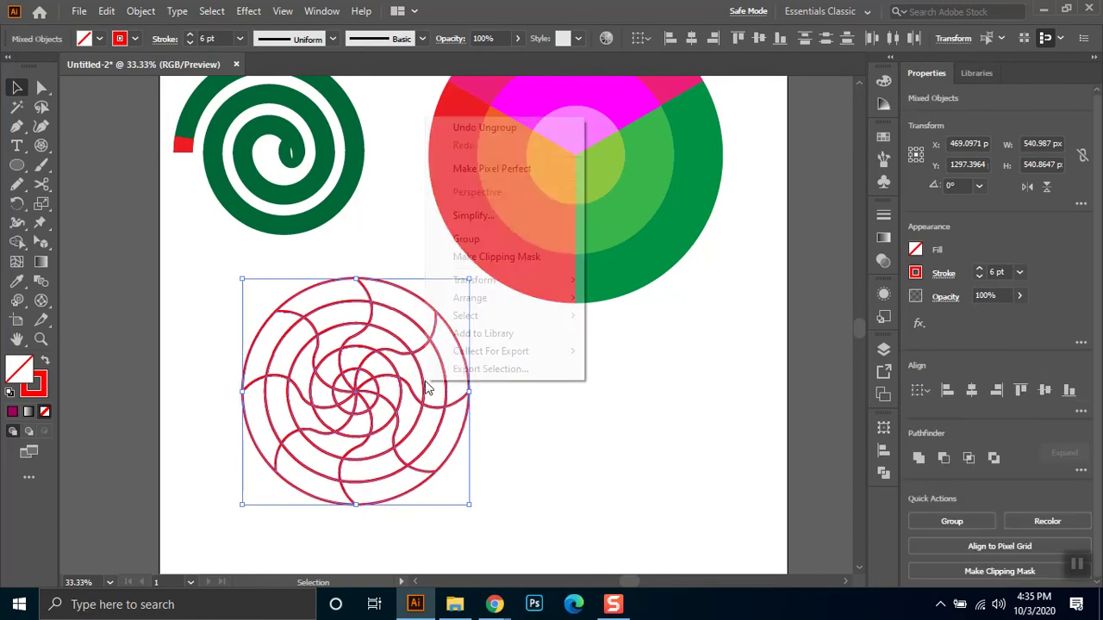
pyautogui.click(671, 452)
pyautogui.click(671, 451)
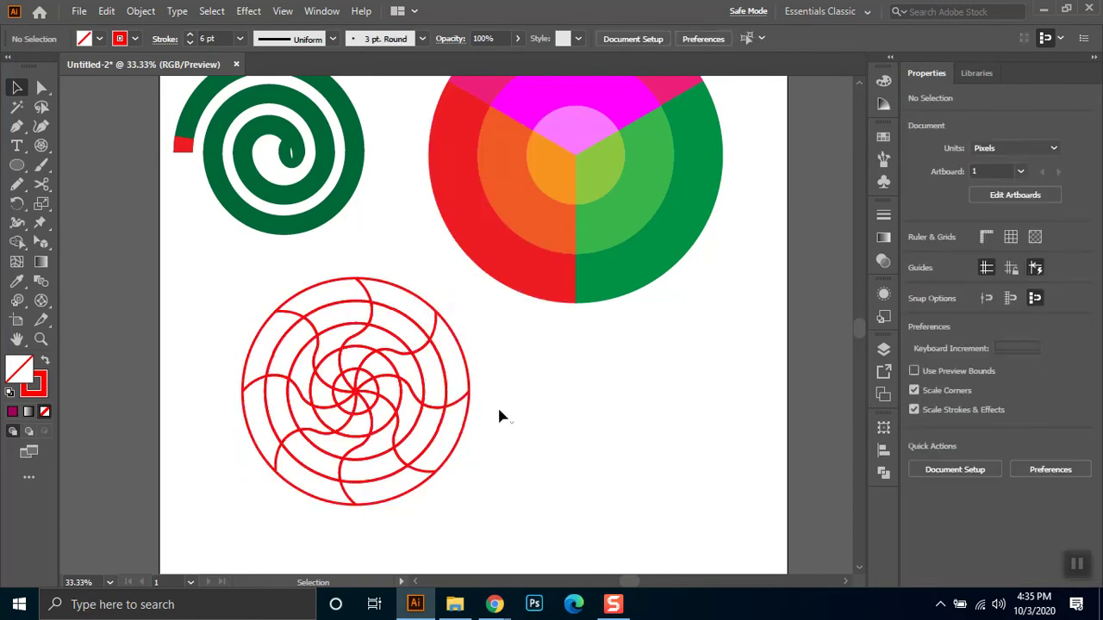
# Release the compound path of the grid's outer ring into individual paths
pyautogui.click(456, 349)
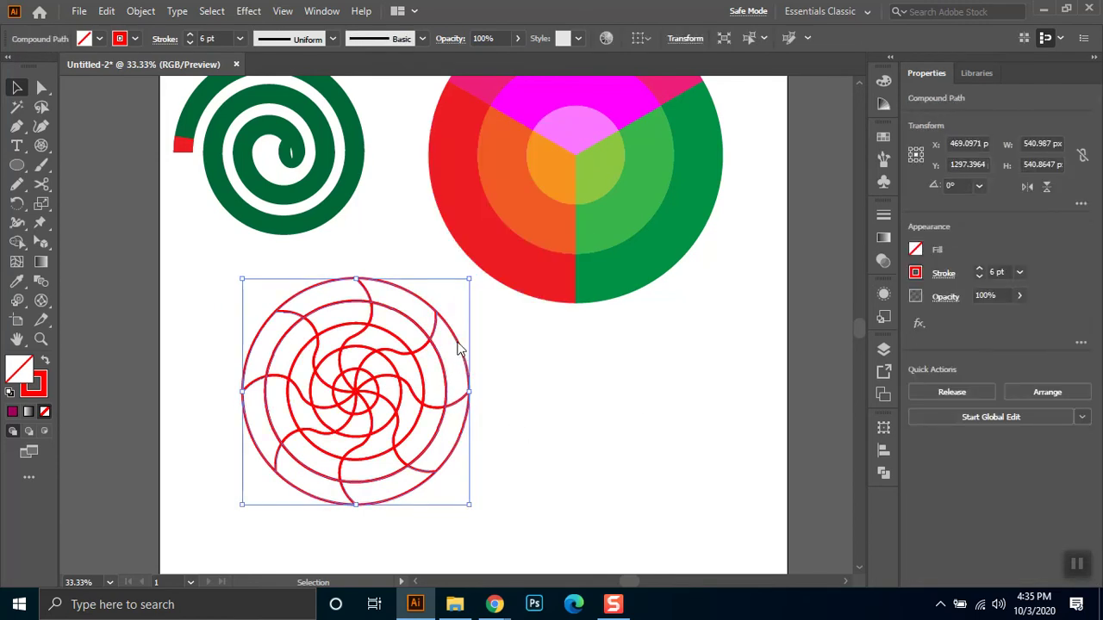
pyautogui.rightClick(458, 349)
pyautogui.click(546, 198)
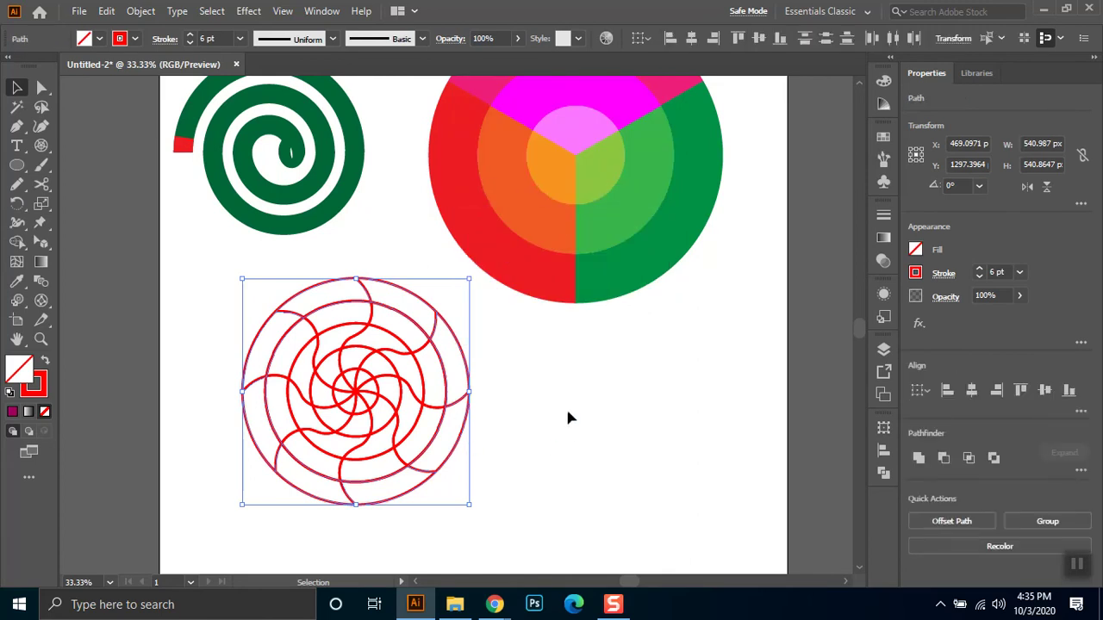
pyautogui.click(446, 373)
pyautogui.rightClick(447, 379)
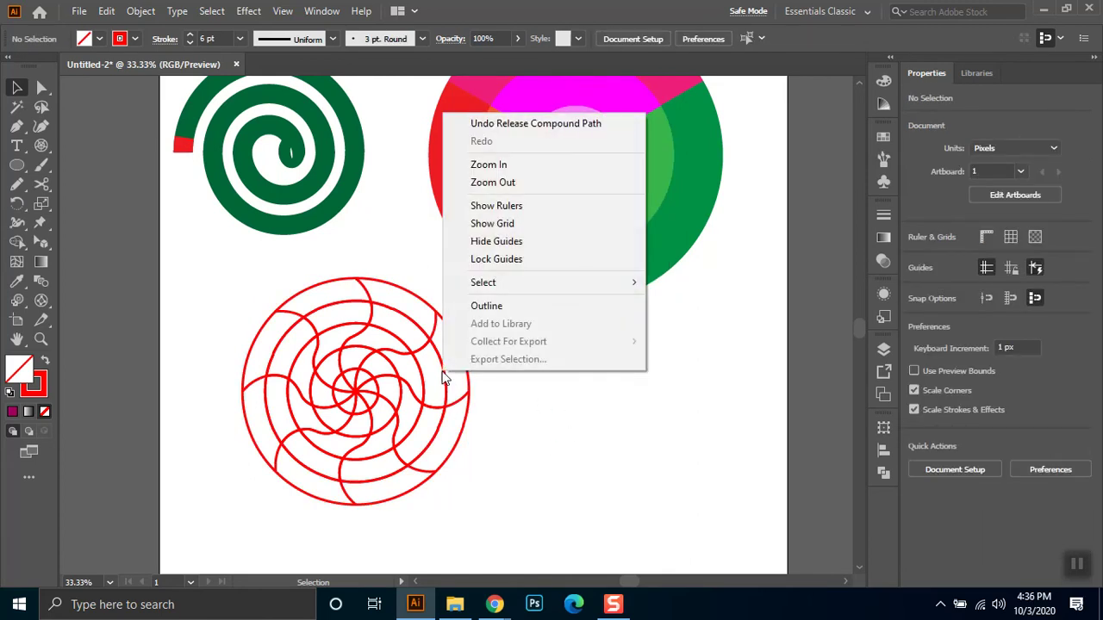
pyautogui.moveTo(548, 433); pyautogui.dragTo(161, 536)
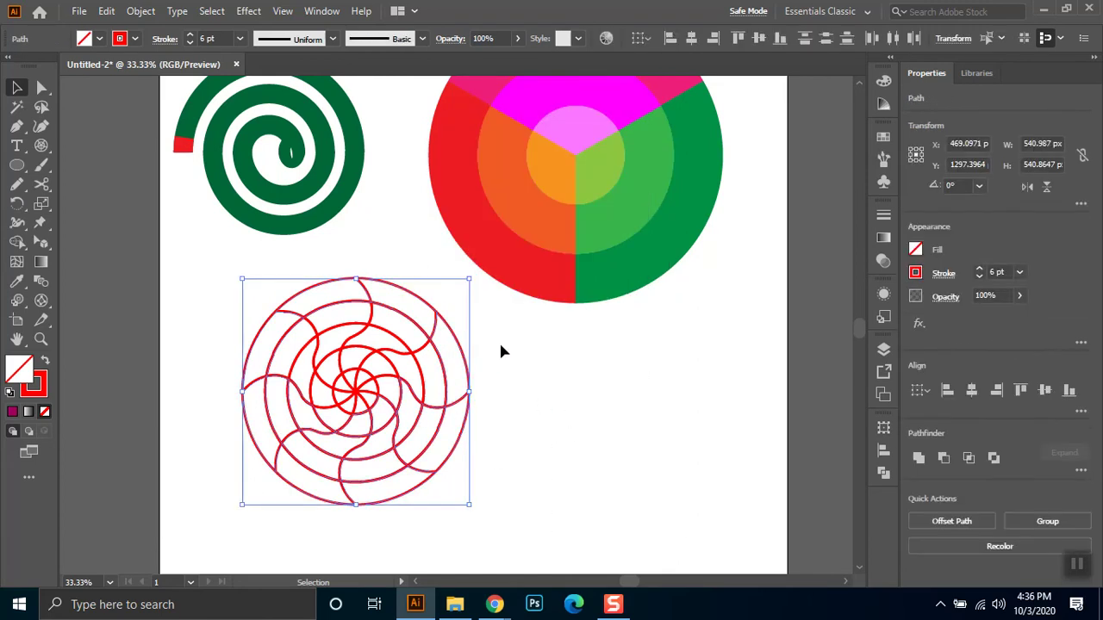
pyautogui.rightClick(419, 351)
pyautogui.click(549, 387)
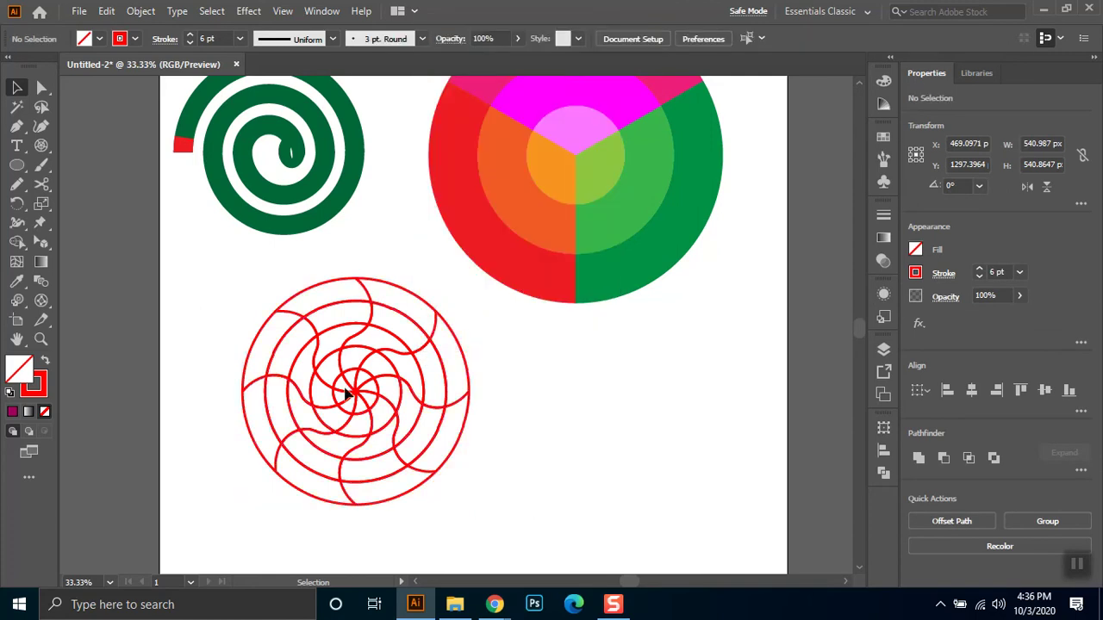
# Swap fill and stroke on all grid pieces so they have a red fill and no stroke
pyautogui.moveTo(471, 322); pyautogui.dragTo(171, 489)
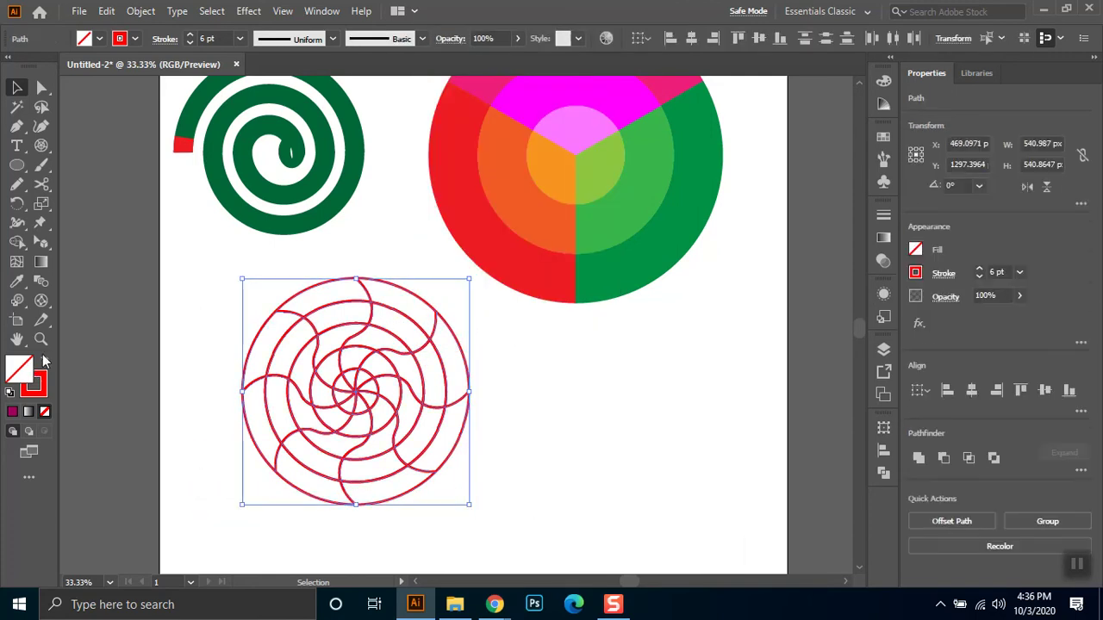
pyautogui.click(45, 360)
pyautogui.click(569, 372)
# Directly select the outermost circular path of the red disc and fill it with blue
pyautogui.press('a')
pyautogui.click(412, 345)
pyautogui.click(100, 38)
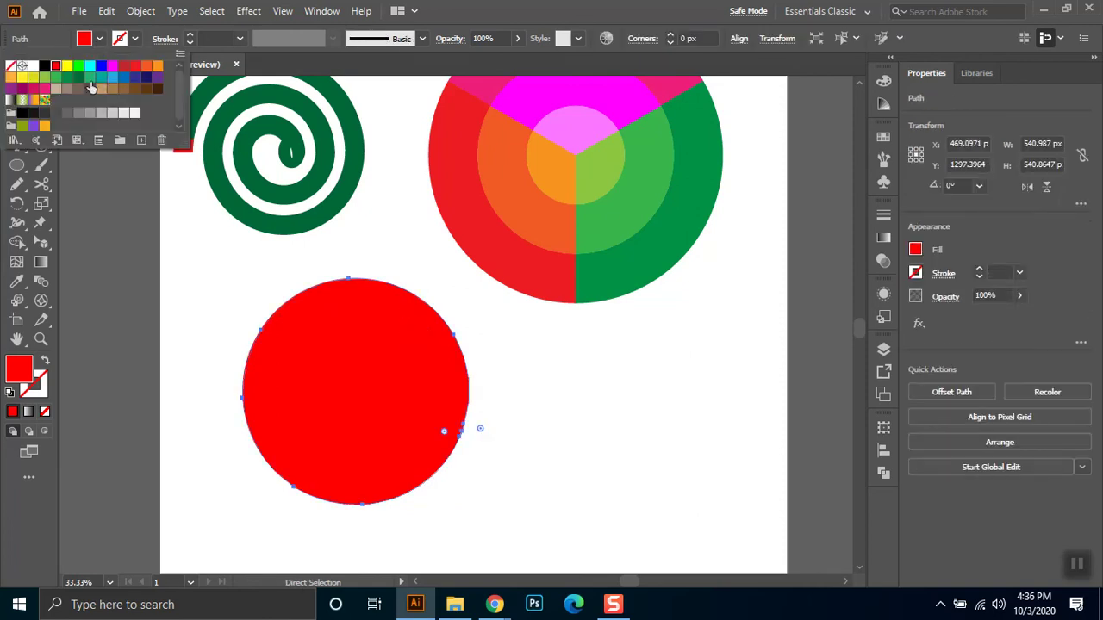
pyautogui.click(126, 77)
# Fill the upper-right and lower-right segments of the ring just inside the blue band with orange
pyautogui.click(386, 324)
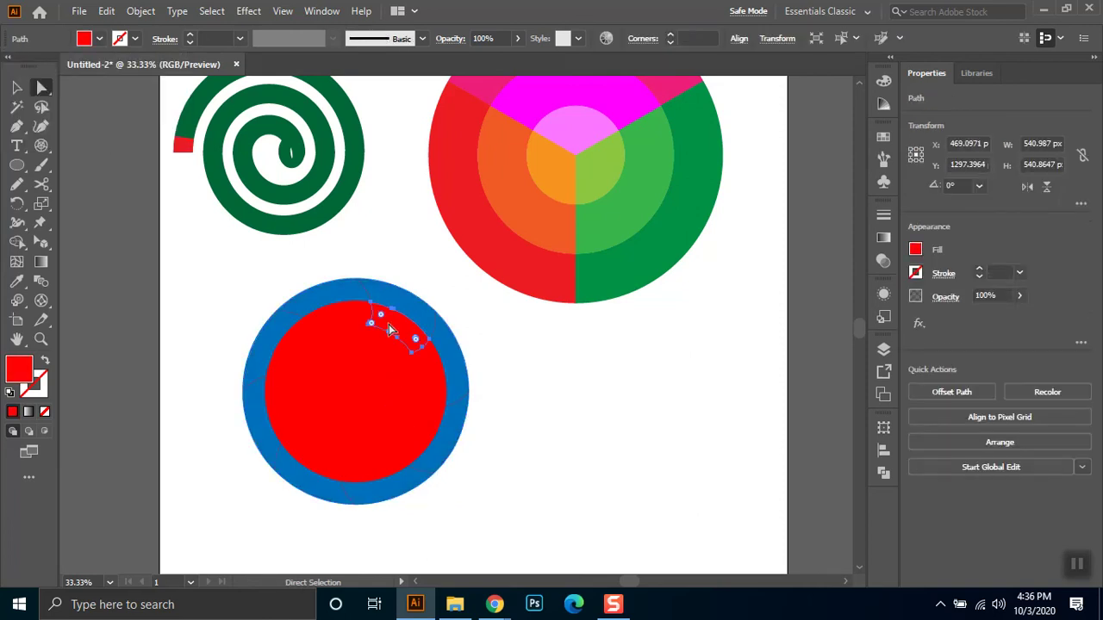
pyautogui.click(100, 38)
pyautogui.click(158, 66)
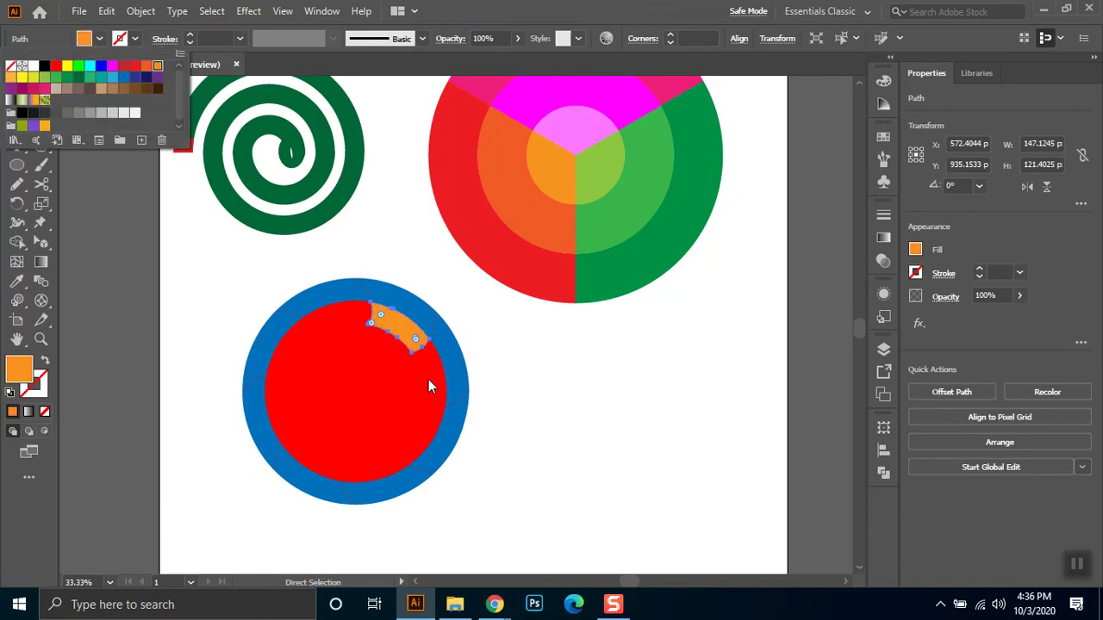
pyautogui.click(427, 424)
pyautogui.click(429, 417)
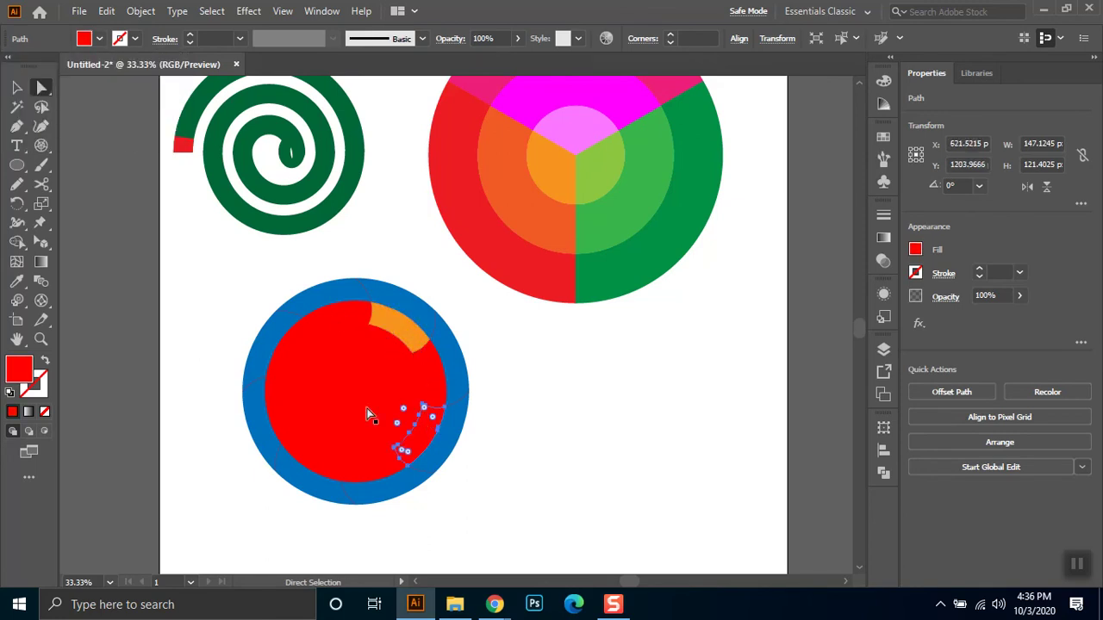
pyautogui.click(100, 38)
pyautogui.click(157, 65)
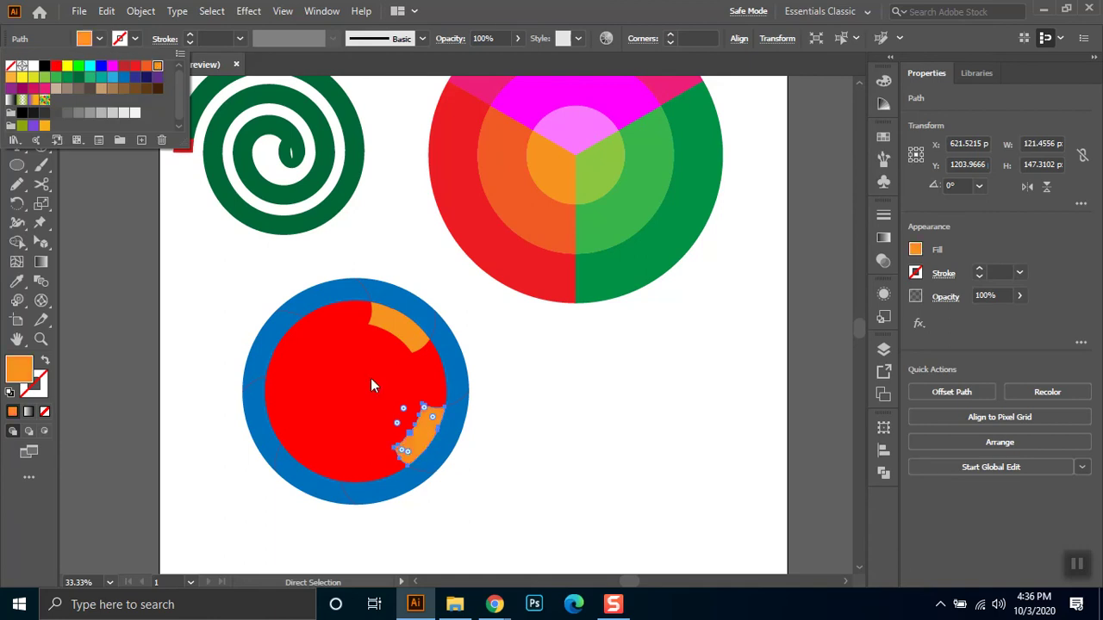
# Fill the lower-left and upper-left segments of the ring inside the blue band with the same orange
pyautogui.click(382, 469)
pyautogui.click(371, 477)
pyautogui.click(316, 465)
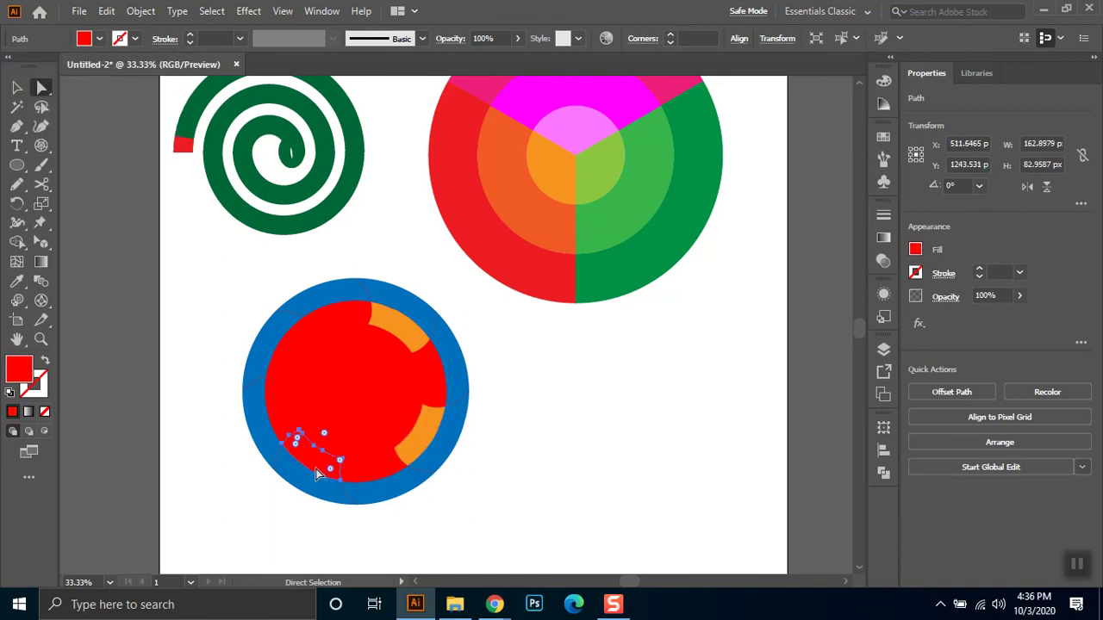
pyautogui.keyDown('shift'); pyautogui.click(285, 374); pyautogui.keyUp('shift')
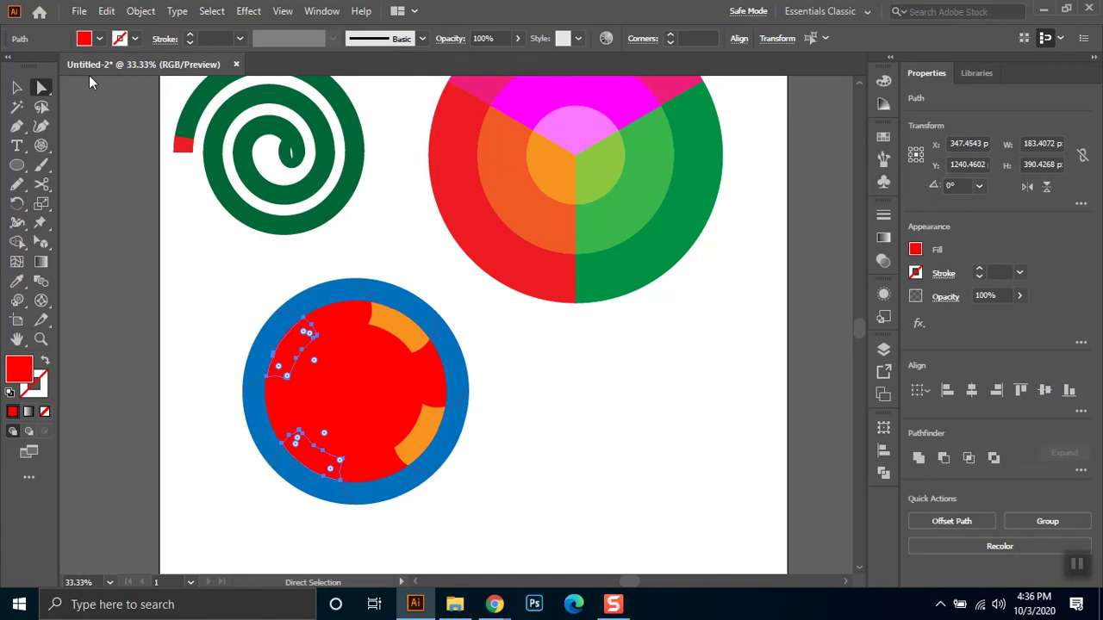
pyautogui.click(100, 38)
pyautogui.click(147, 67)
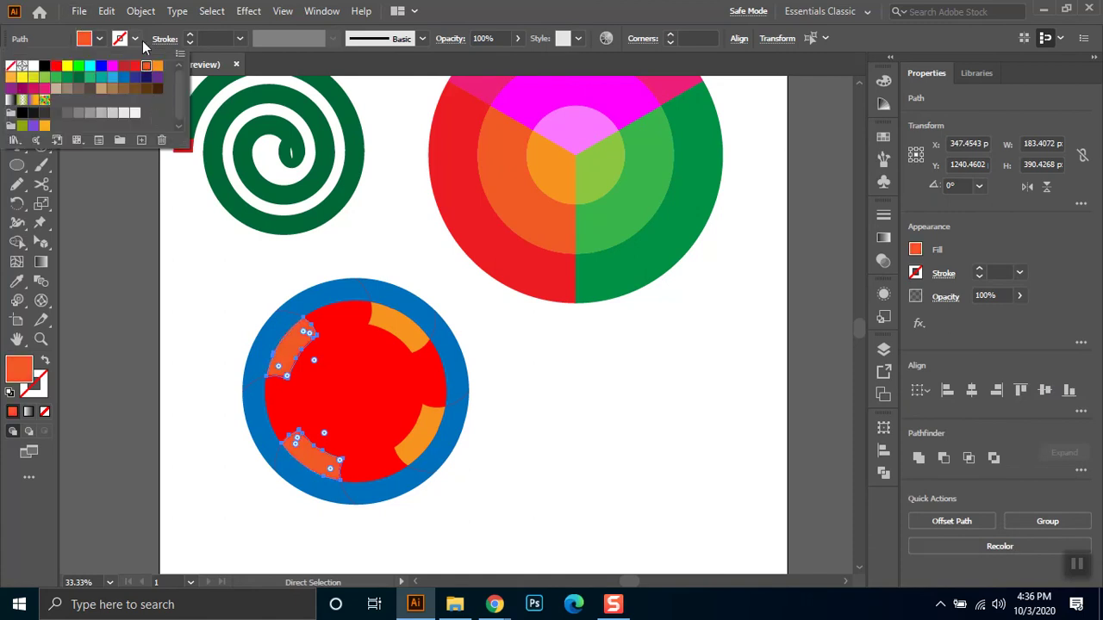
pyautogui.click(157, 66)
pyautogui.click(207, 273)
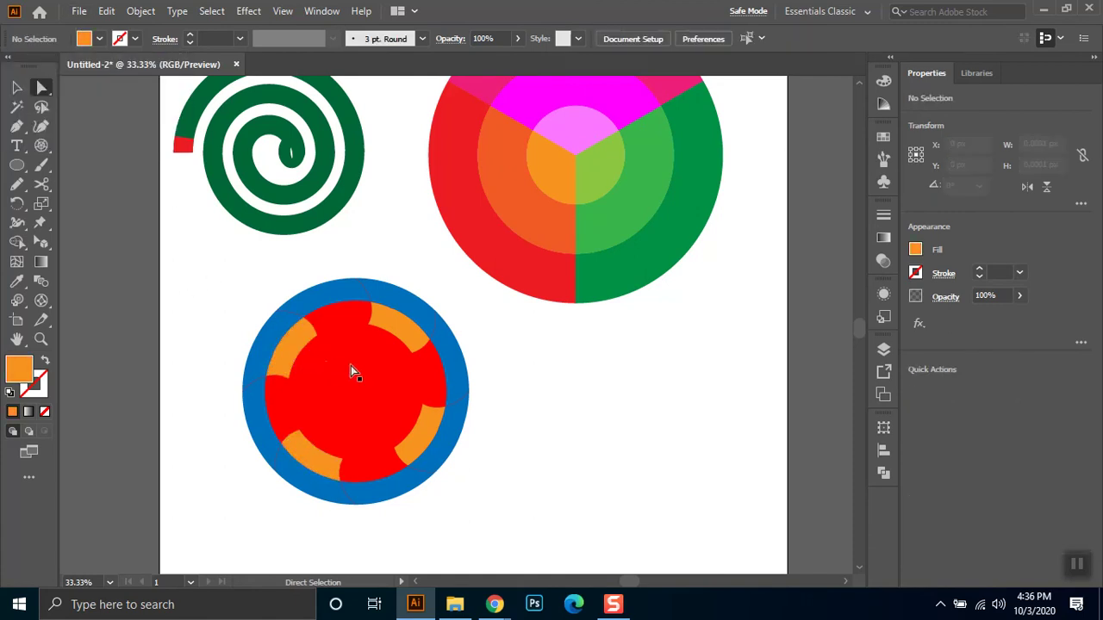
# Fill four alternating curved segments of the next ring inward with yellow (R=252 G=238 B=33)
pyautogui.click(346, 336)
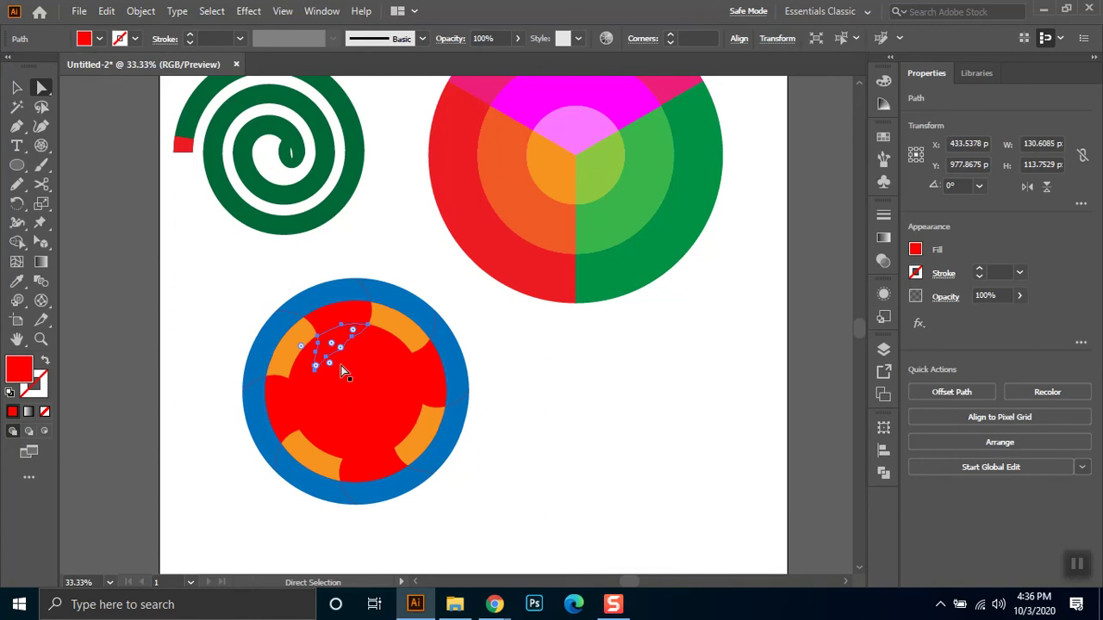
pyautogui.keyDown('shift'); pyautogui.click(302, 405); pyautogui.keyUp('shift')
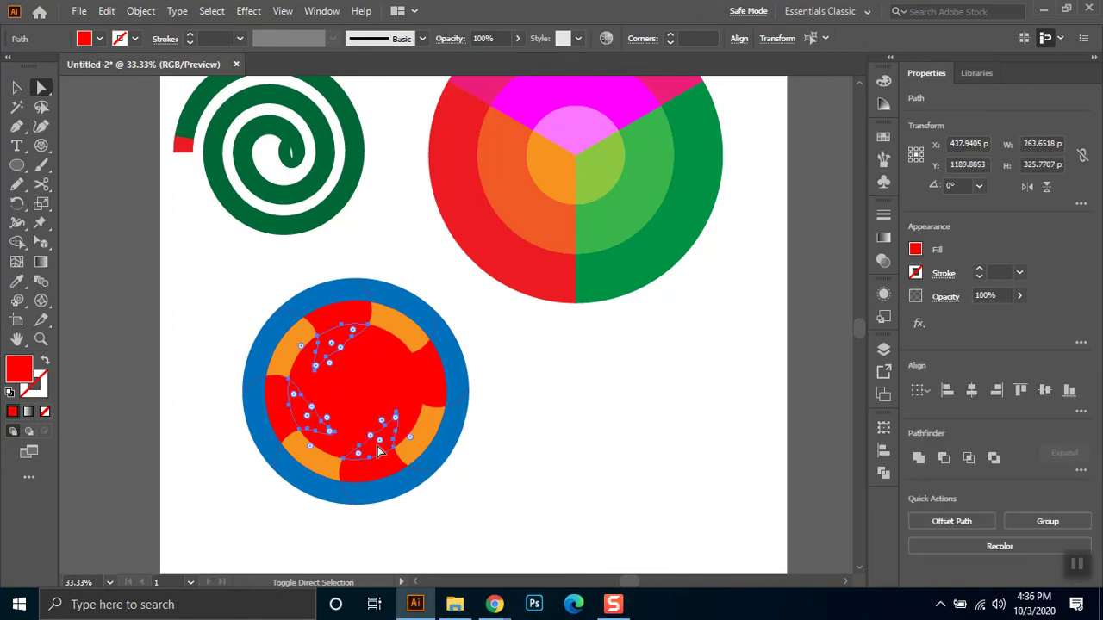
pyautogui.keyDown('shift'); pyautogui.click(414, 379); pyautogui.keyUp('shift')
pyautogui.click(99, 38)
pyautogui.click(158, 67)
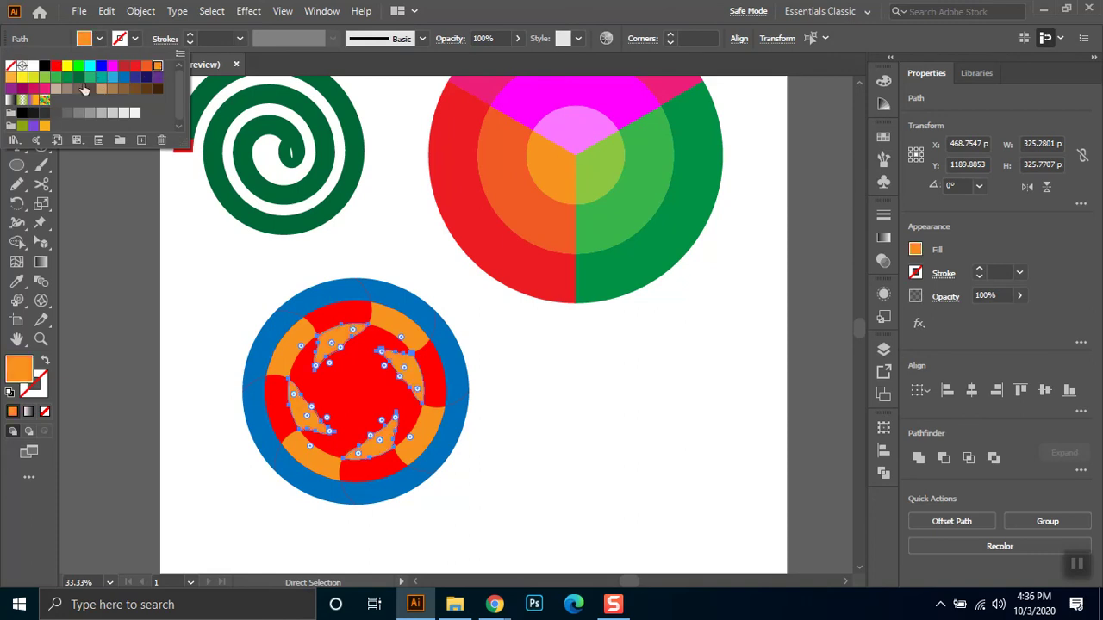
pyautogui.click(11, 77)
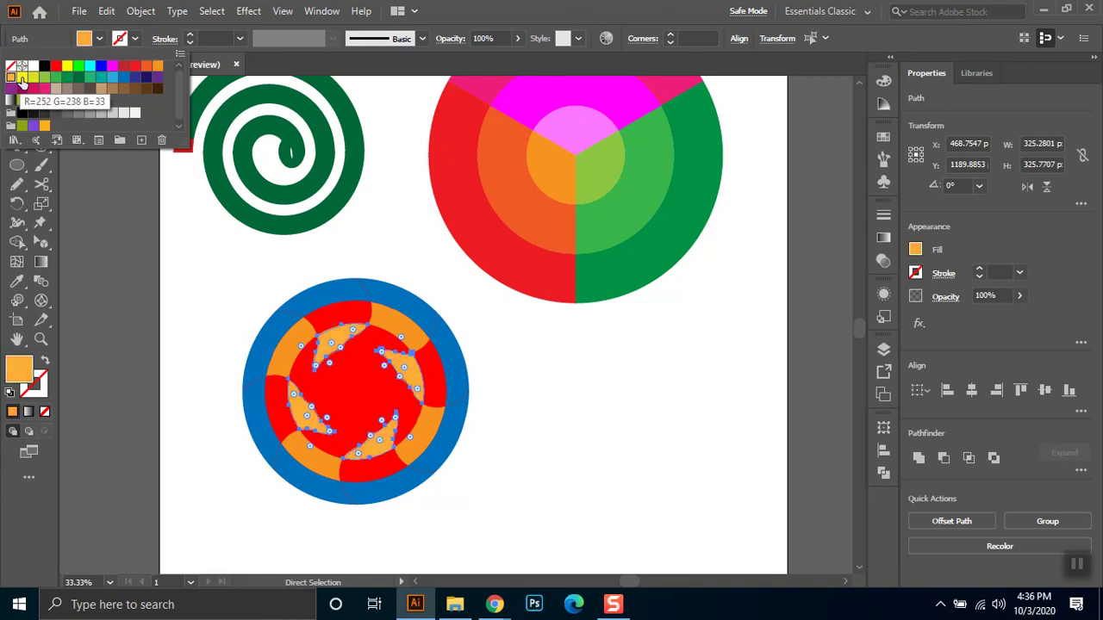
pyautogui.click(22, 78)
pyautogui.click(348, 369)
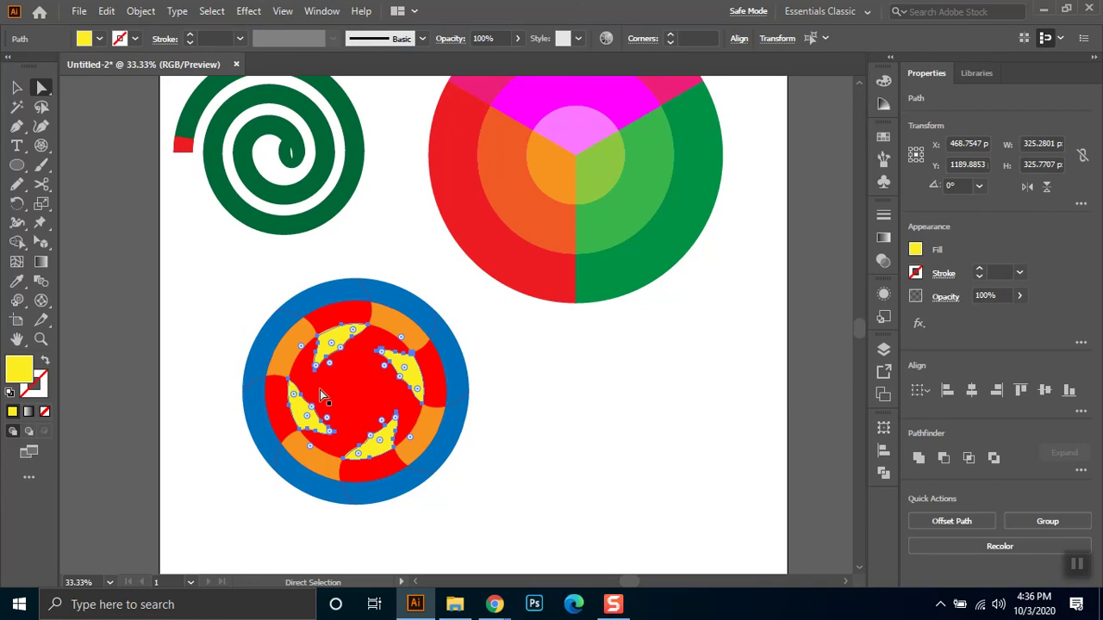
# Fill four alternating segments of the ring around the red center with the same yellow, R=252 G=238 B=33
pyautogui.click(321, 392)
pyautogui.keyDown('shift'); pyautogui.click(349, 427); pyautogui.keyUp('shift')
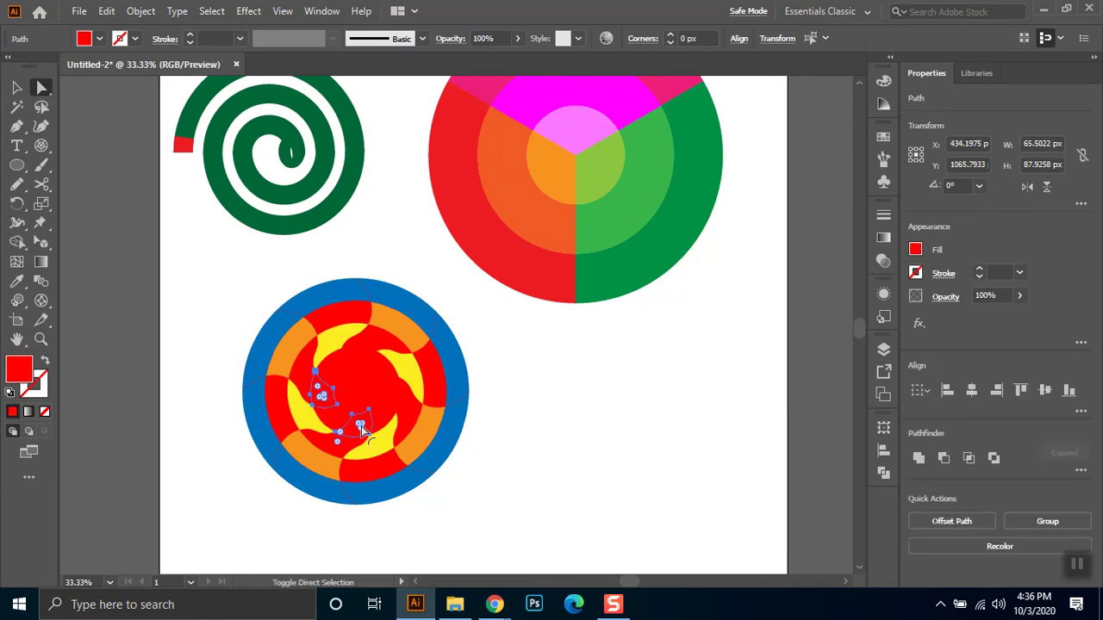
pyautogui.keyDown('shift'); pyautogui.click(367, 352); pyautogui.keyUp('shift')
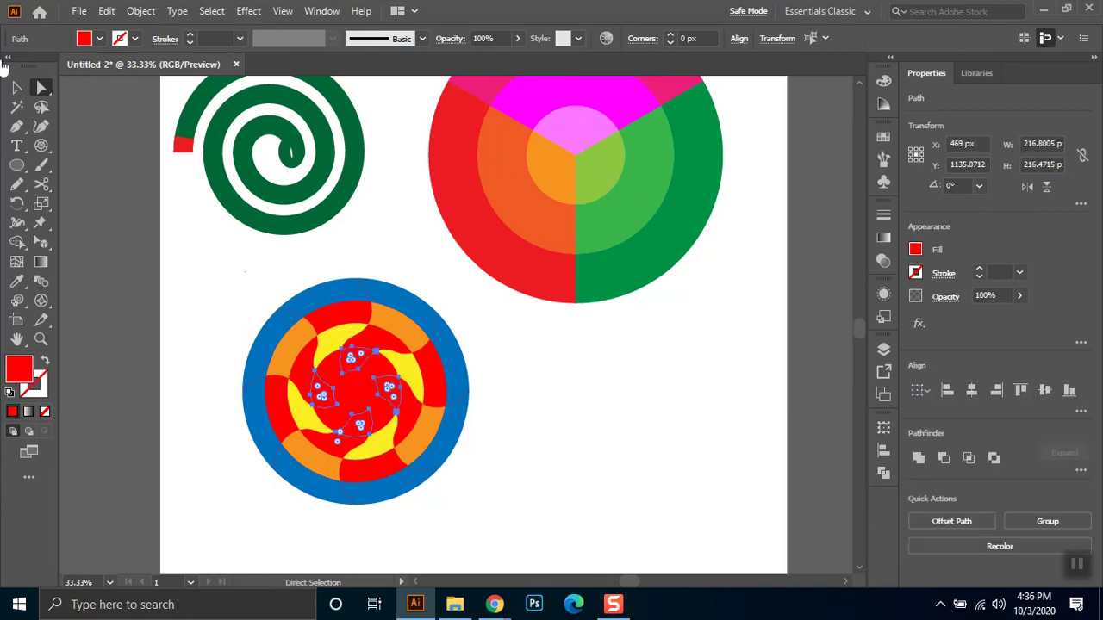
pyautogui.click(97, 39)
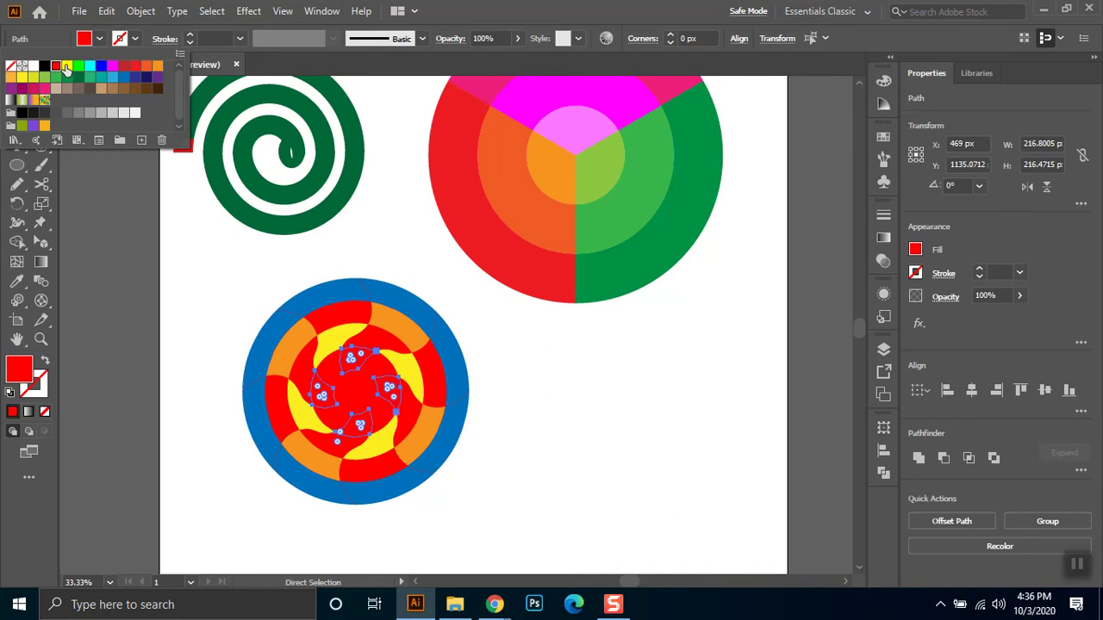
pyautogui.click(22, 79)
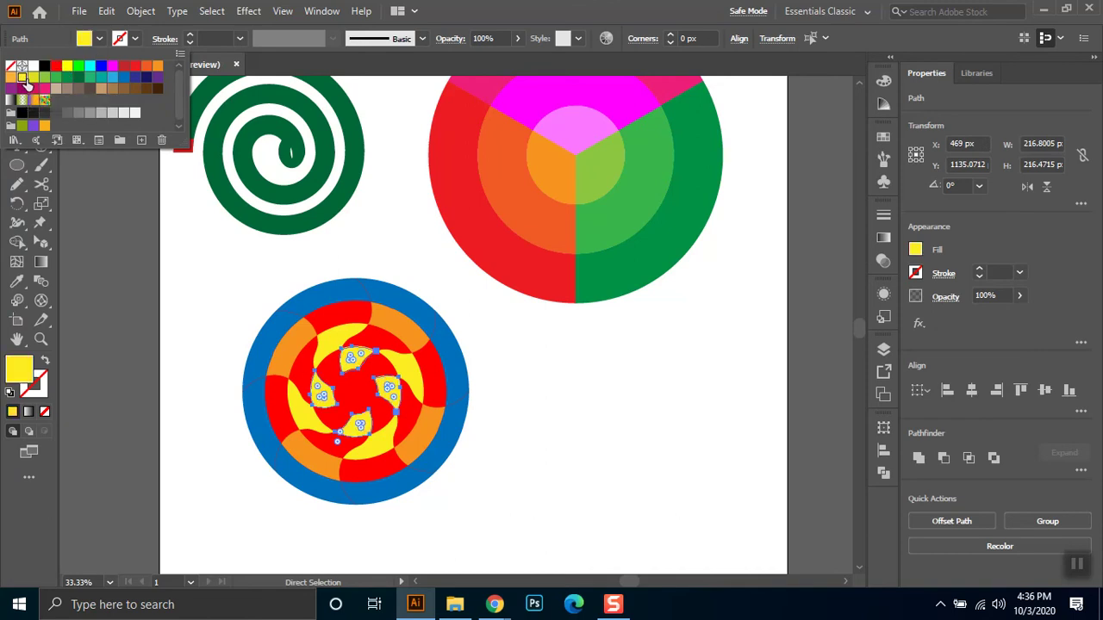
# Change the fill of the four selected alternating segments around the red center to yellow-green
pyautogui.click(34, 78)
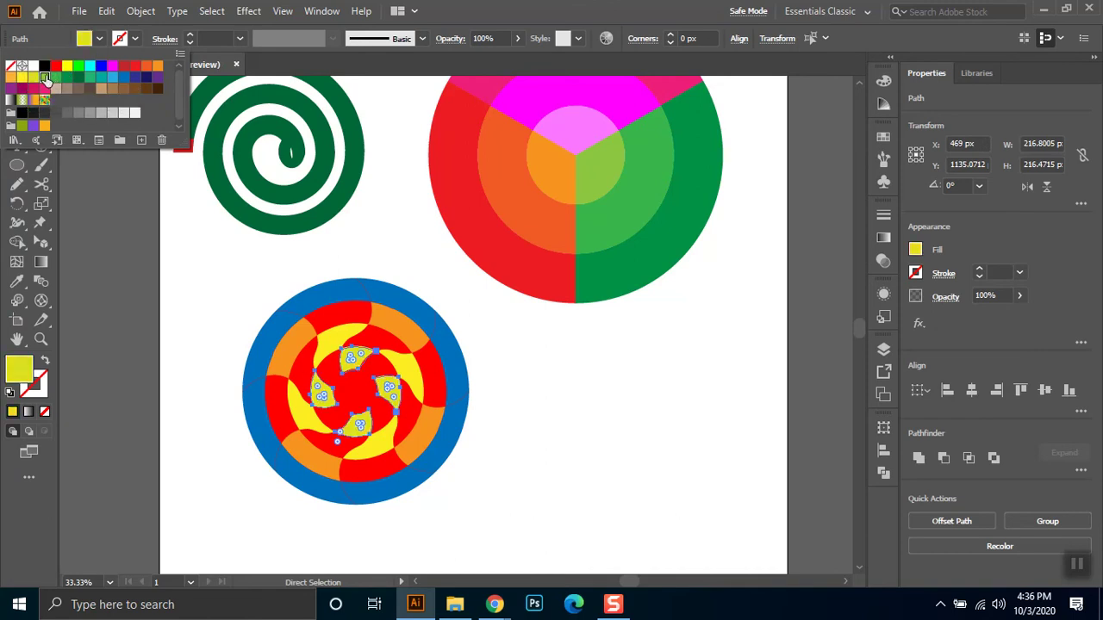
# Fill three alternating wedges of the wheel's red center with near-white (fffdfd)
pyautogui.click(367, 390)
pyautogui.click(355, 390)
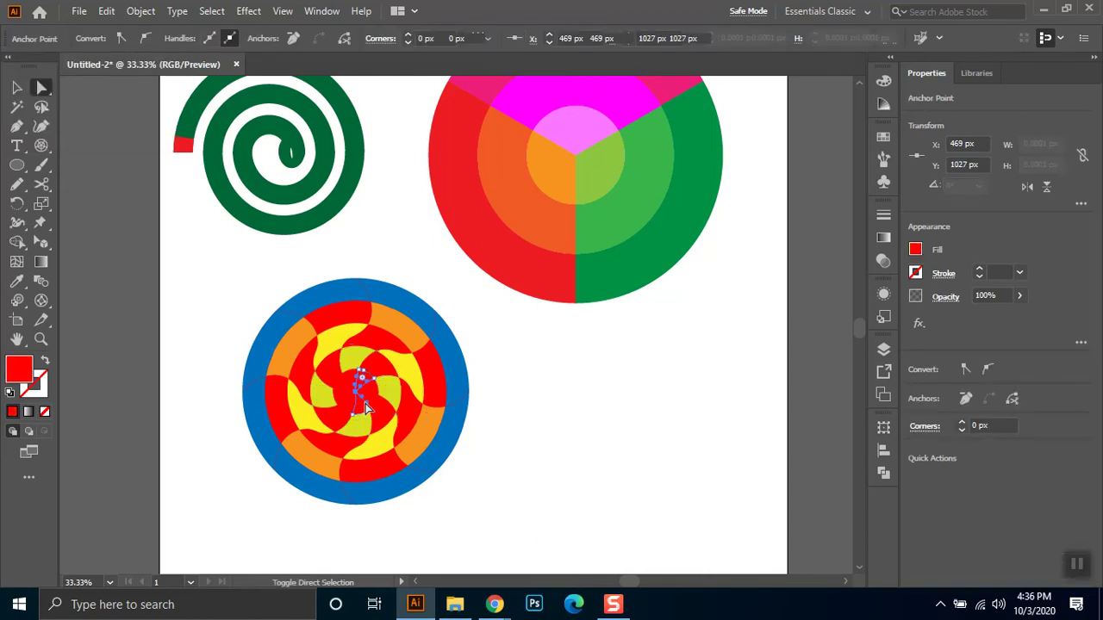
pyautogui.click(347, 401)
pyautogui.click(344, 396)
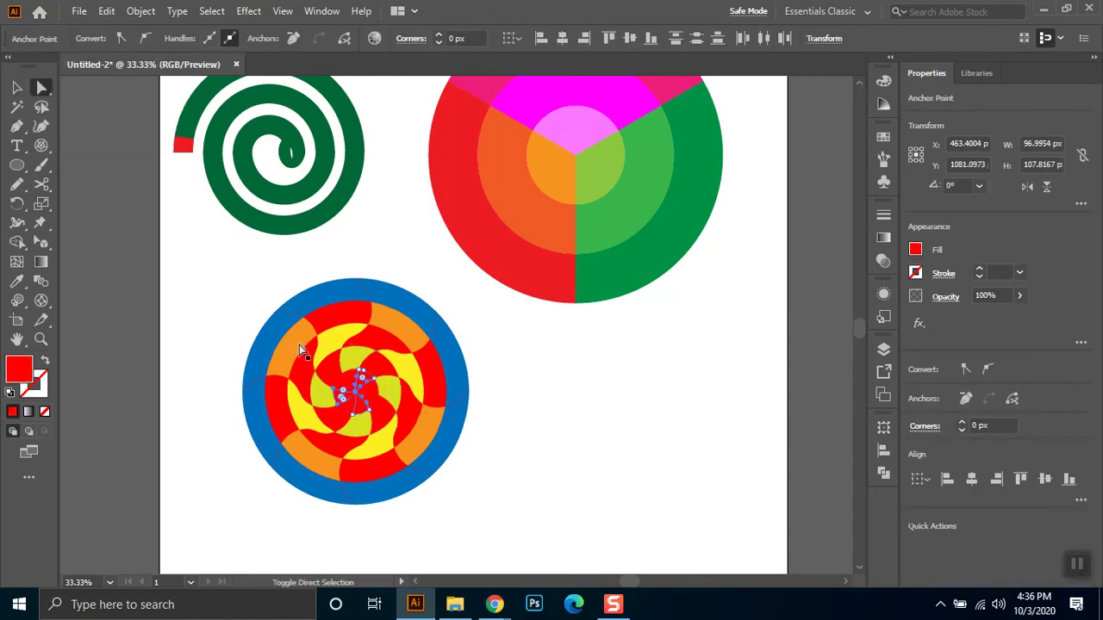
pyautogui.click(350, 388)
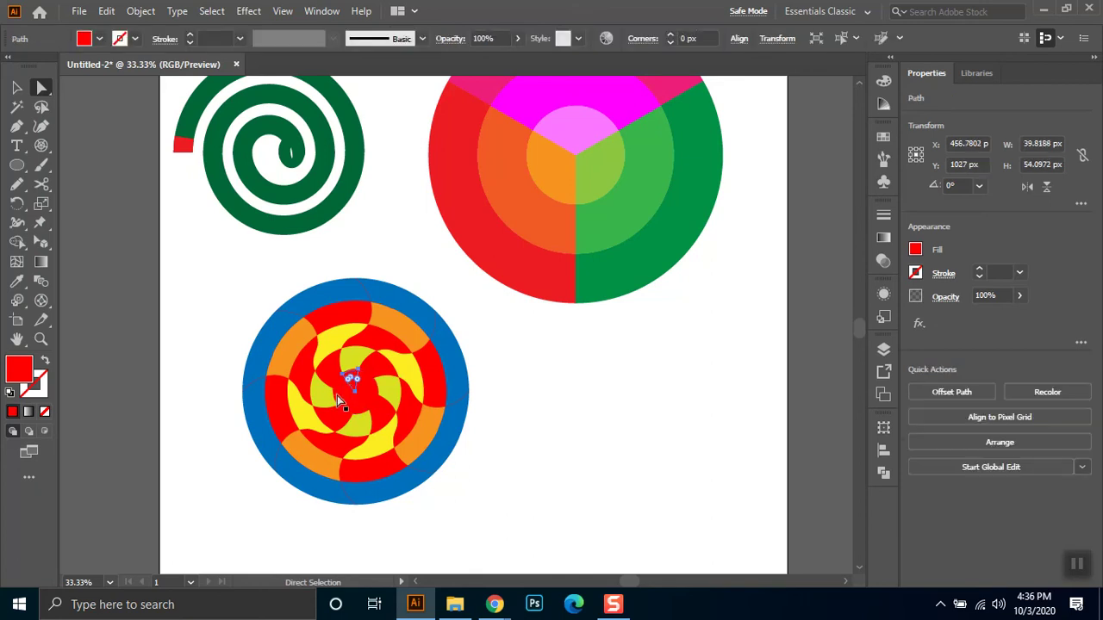
pyautogui.click(348, 385)
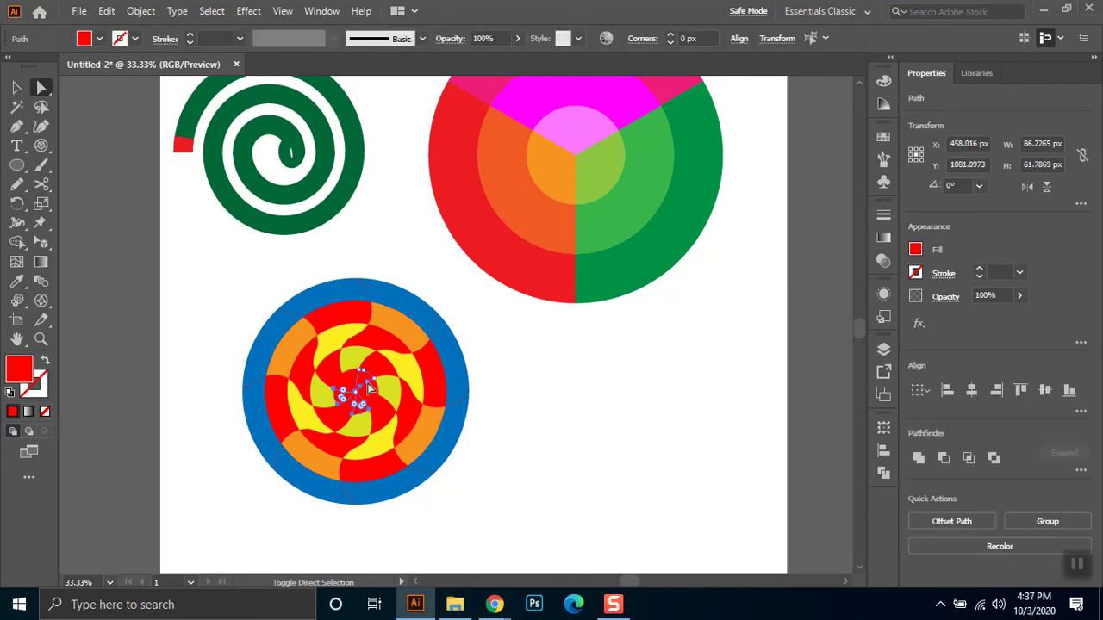
pyautogui.click(351, 388)
pyautogui.press('v')
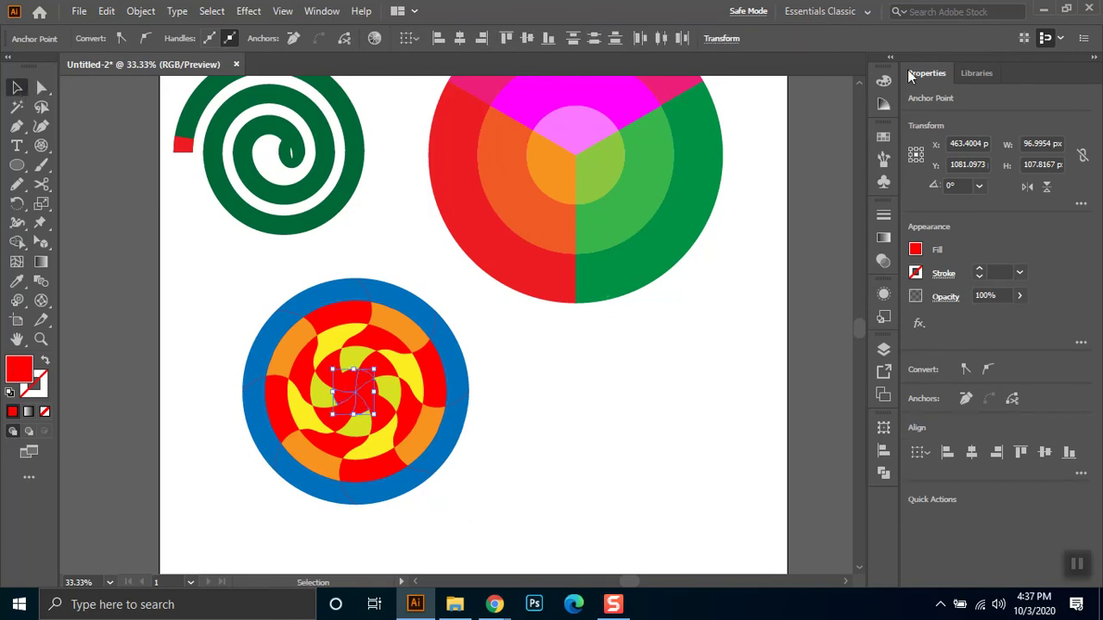
pyautogui.click(883, 80)
pyautogui.moveTo(703, 122); pyautogui.dragTo(681, 115)
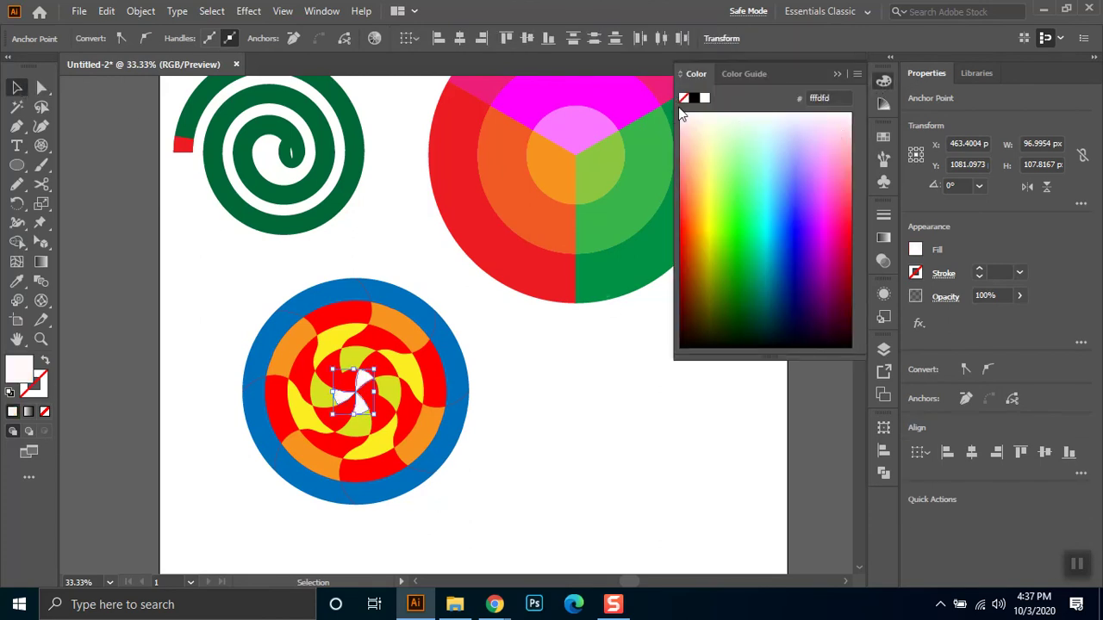
# Delete the blue outer ring of the wheel
pyautogui.click(41, 88)
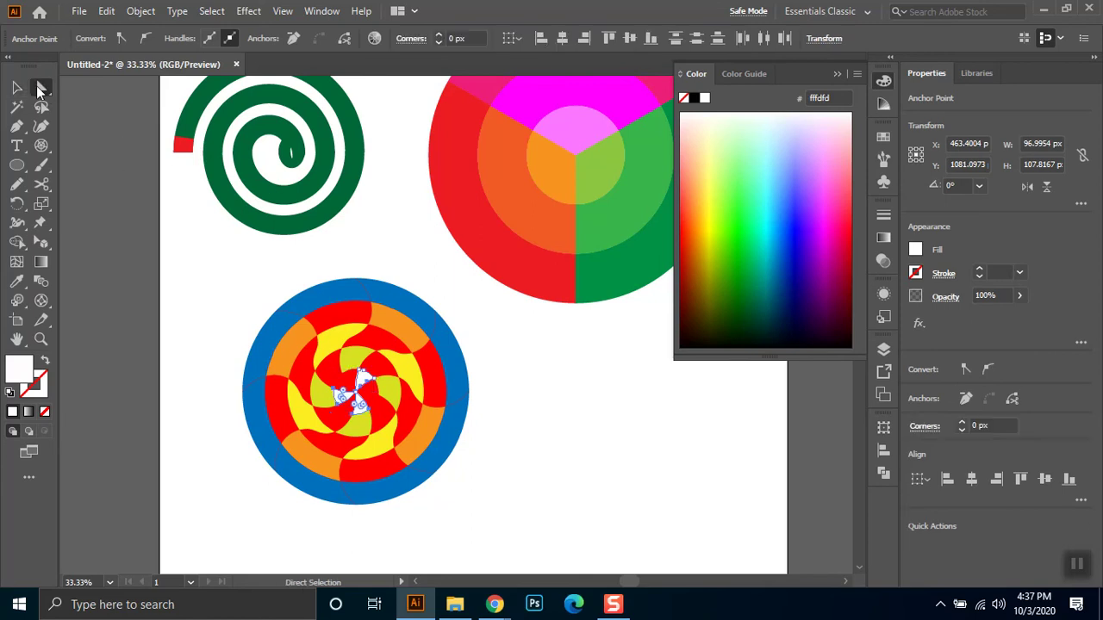
pyautogui.click(517, 487)
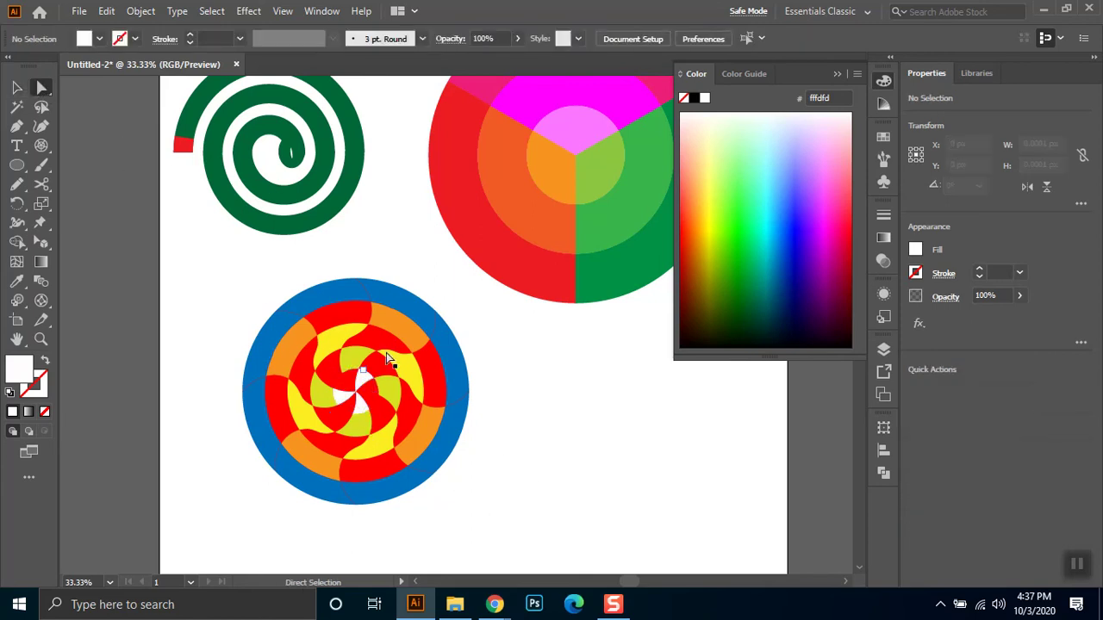
pyautogui.click(419, 310)
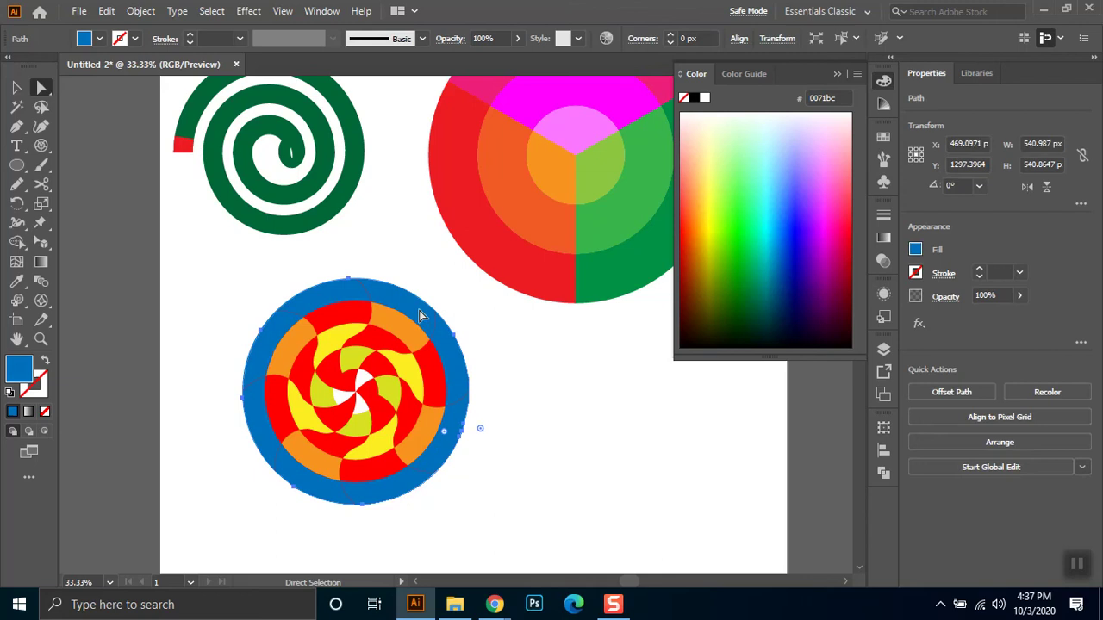
pyautogui.press('Delete')
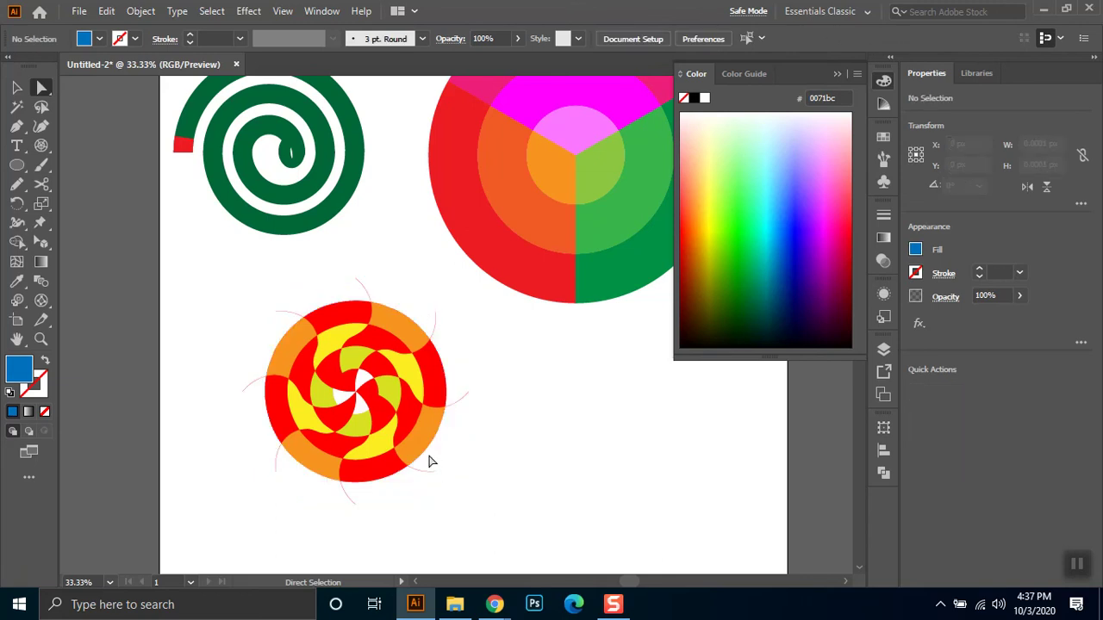
# Fill the four red segments of the ring around the center with dark crimson (9f001f)
pyautogui.hotkey('ctrl', '+')
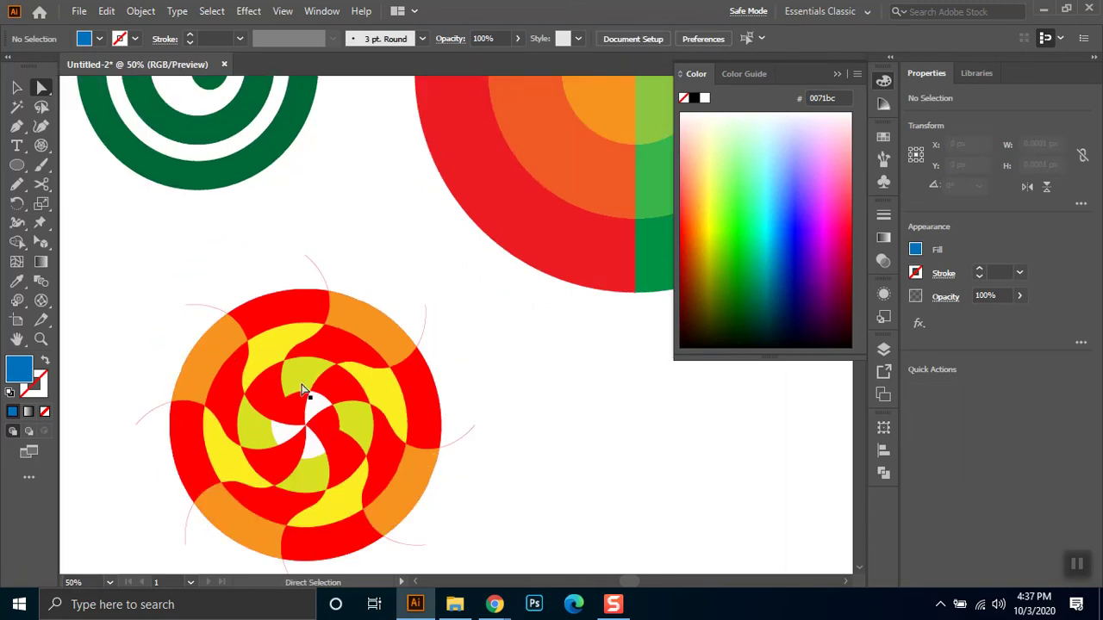
pyautogui.click(300, 383)
pyautogui.click(264, 399)
pyautogui.keyDown('shift'); pyautogui.click(335, 416); pyautogui.keyUp('shift')
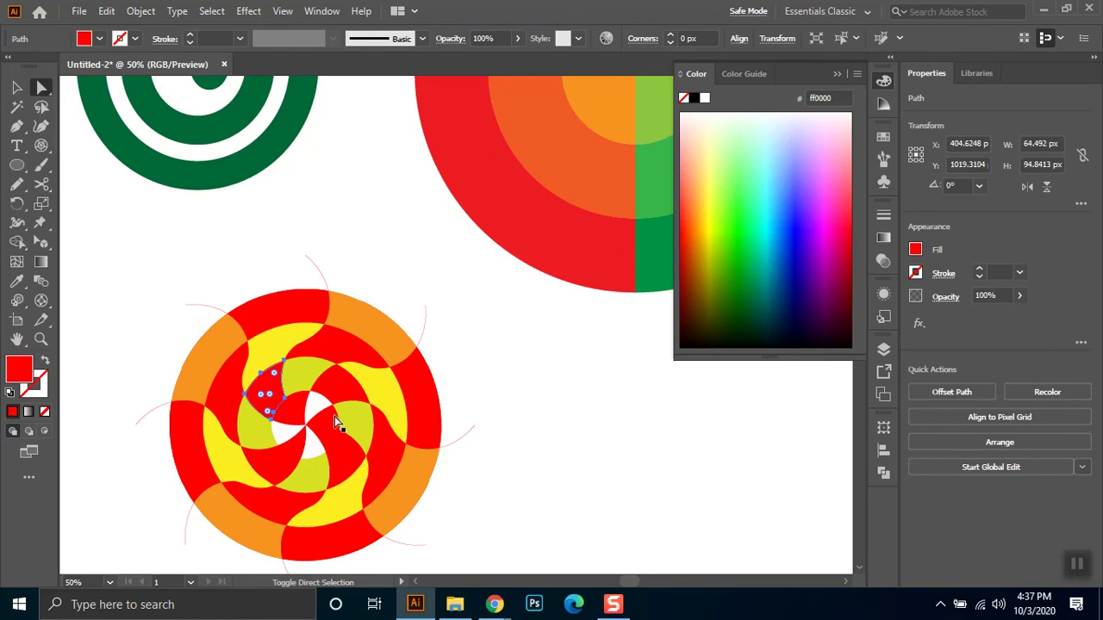
pyautogui.keyDown('shift'); pyautogui.click(338, 452); pyautogui.keyUp('shift')
pyautogui.keyDown('shift'); pyautogui.click(274, 458); pyautogui.keyUp('shift')
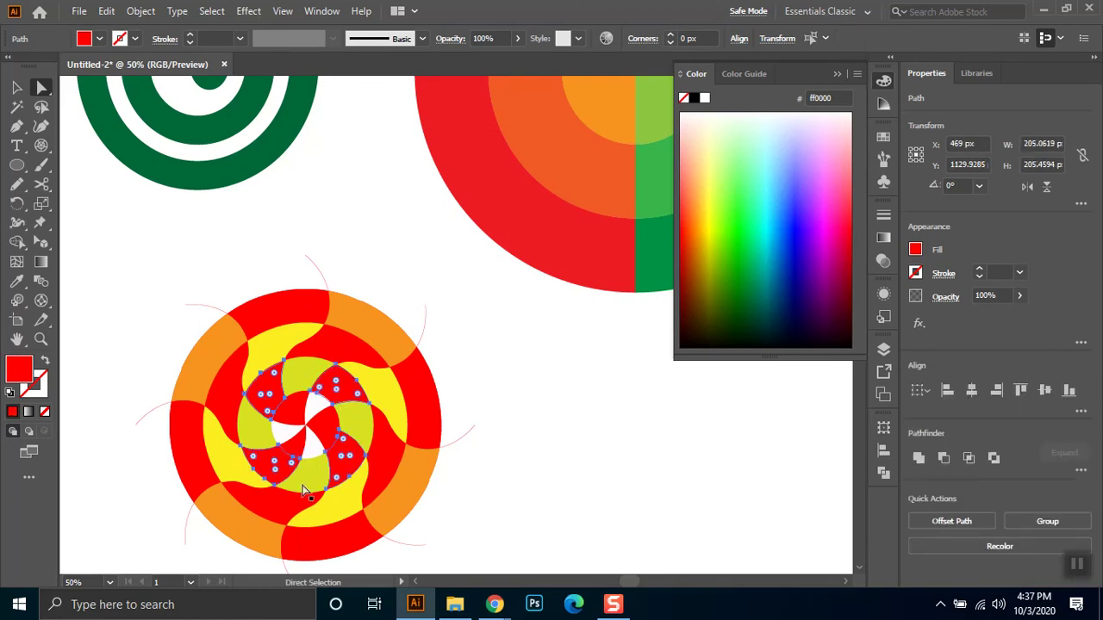
pyautogui.moveTo(753, 229); pyautogui.dragTo(712, 232)
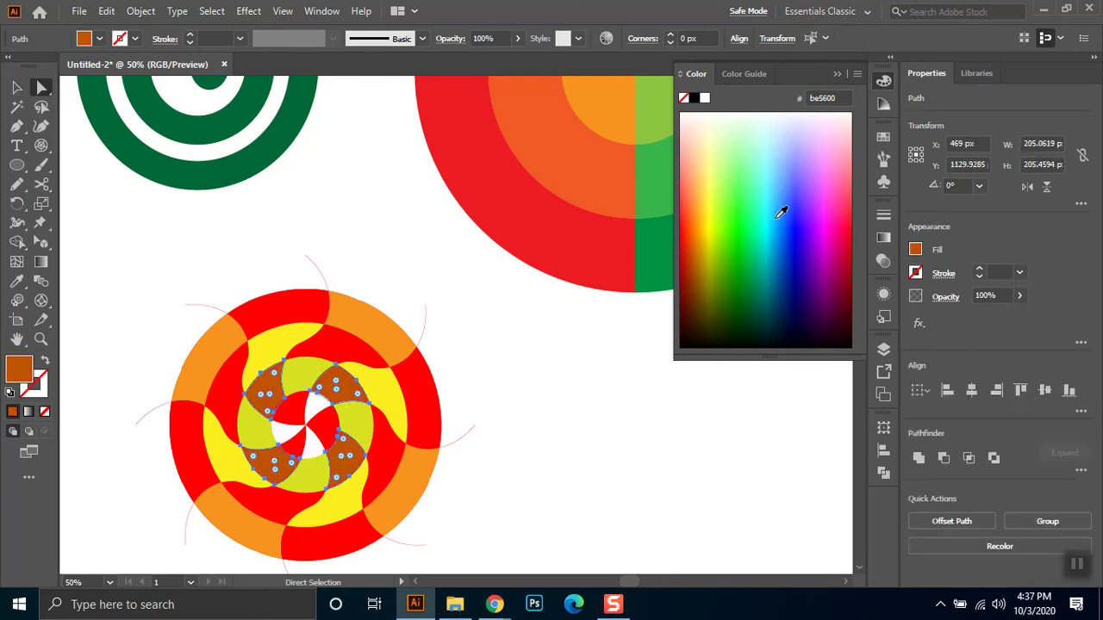
pyautogui.click(805, 278)
pyautogui.moveTo(809, 275); pyautogui.dragTo(846, 263)
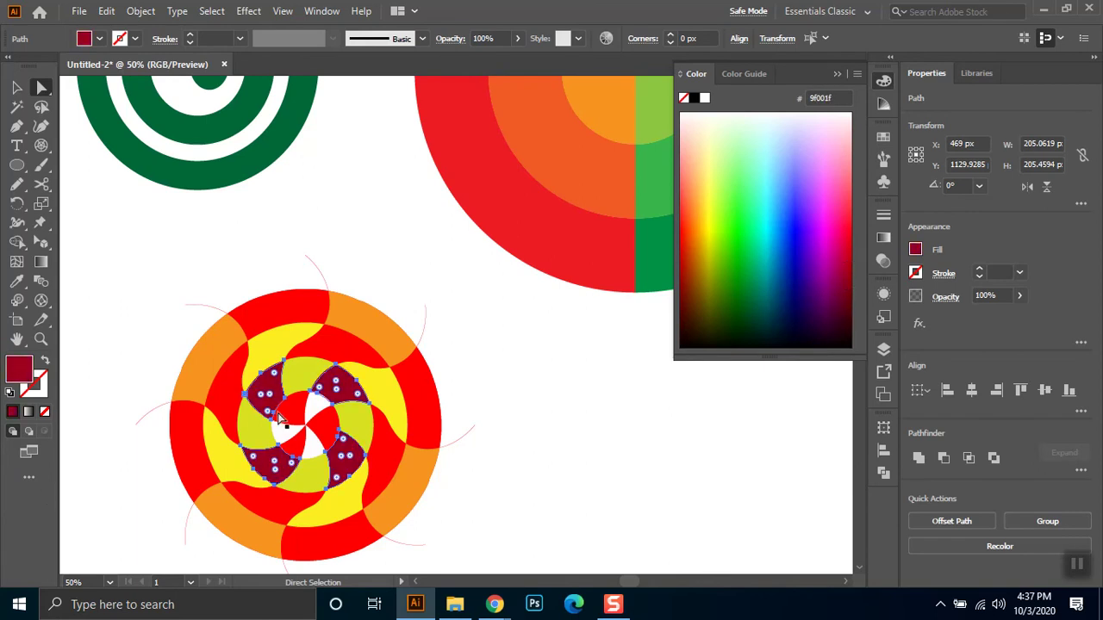
# Fill the four yellow-green segments of the ring around the center with pink (ff85de) and deselect them
pyautogui.click(252, 429)
pyautogui.keyDown('shift'); pyautogui.click(310, 375); pyautogui.keyUp('shift')
pyautogui.keyDown('shift'); pyautogui.click(348, 427); pyautogui.keyUp('shift')
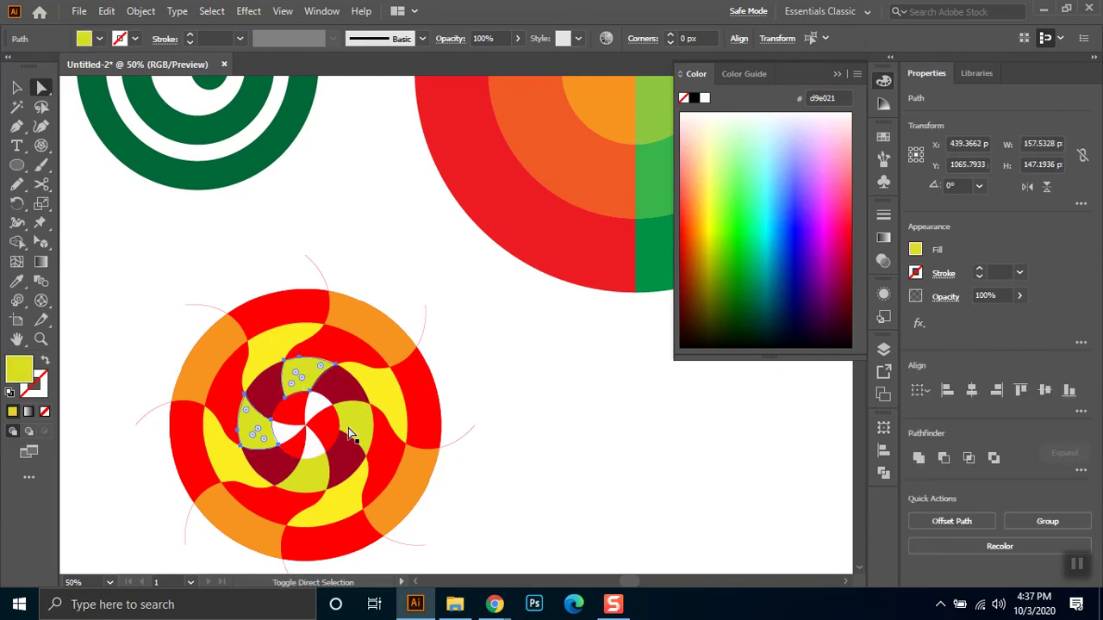
pyautogui.keyDown('shift'); pyautogui.click(312, 477); pyautogui.keyUp('shift')
pyautogui.moveTo(797, 236); pyautogui.dragTo(825, 160)
pyautogui.click(835, 161)
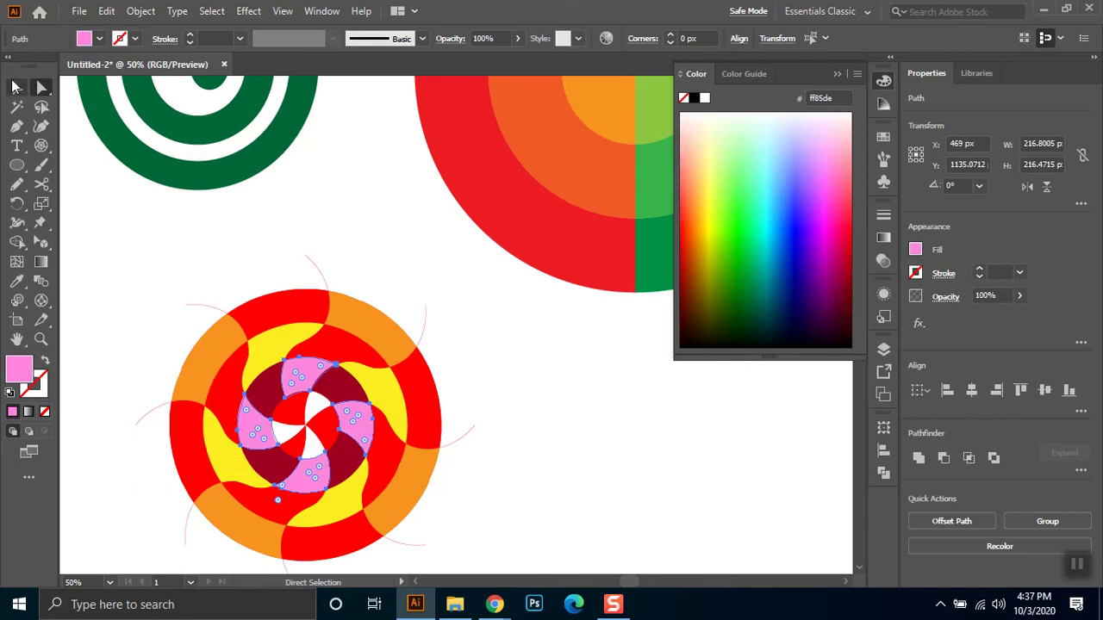
pyautogui.click(16, 86)
pyautogui.click(581, 461)
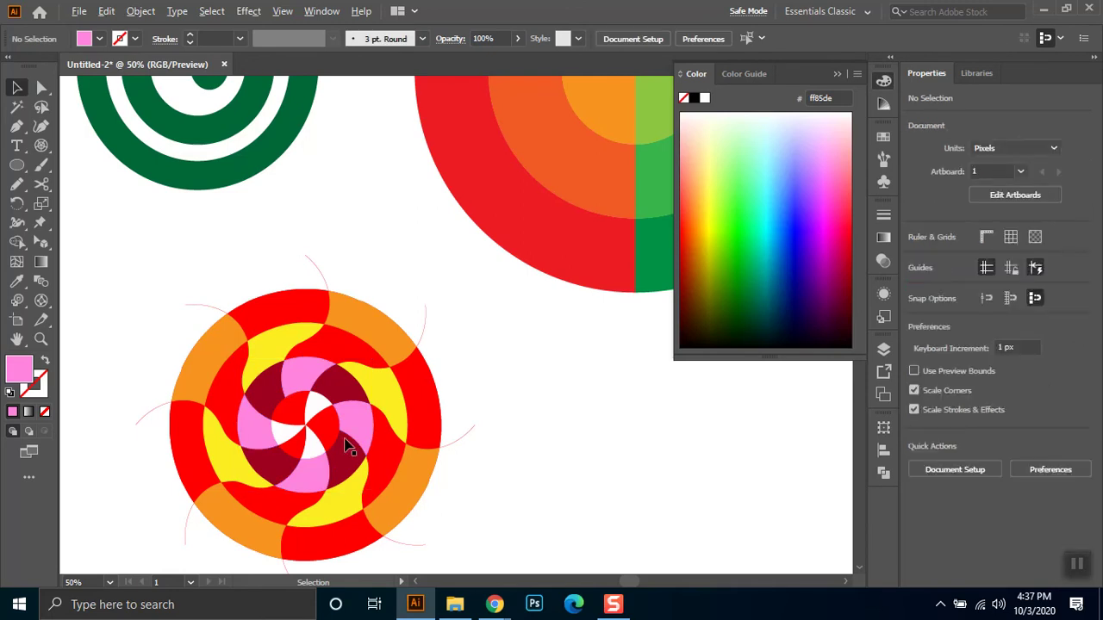
# Delete the whole twisted wheel, including the thin curved lines extending beyond its edge
pyautogui.scroll(2, 344, 438)
pyautogui.press('space')
pyautogui.moveTo(414, 397); pyautogui.dragTo(476, 307)
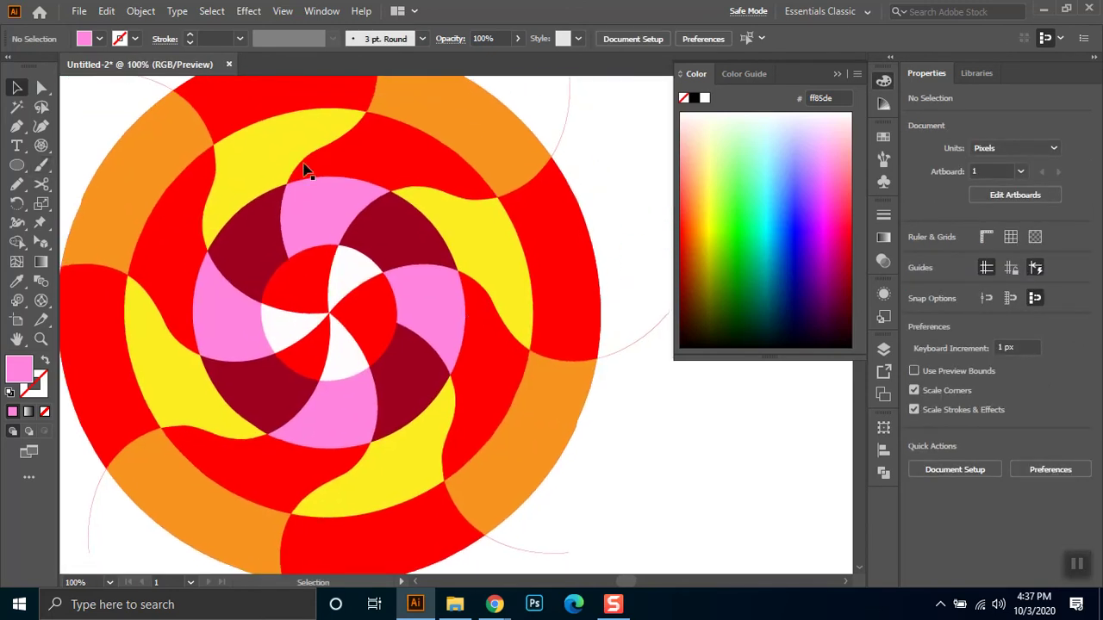
pyautogui.scroll(-1, 284, 375)
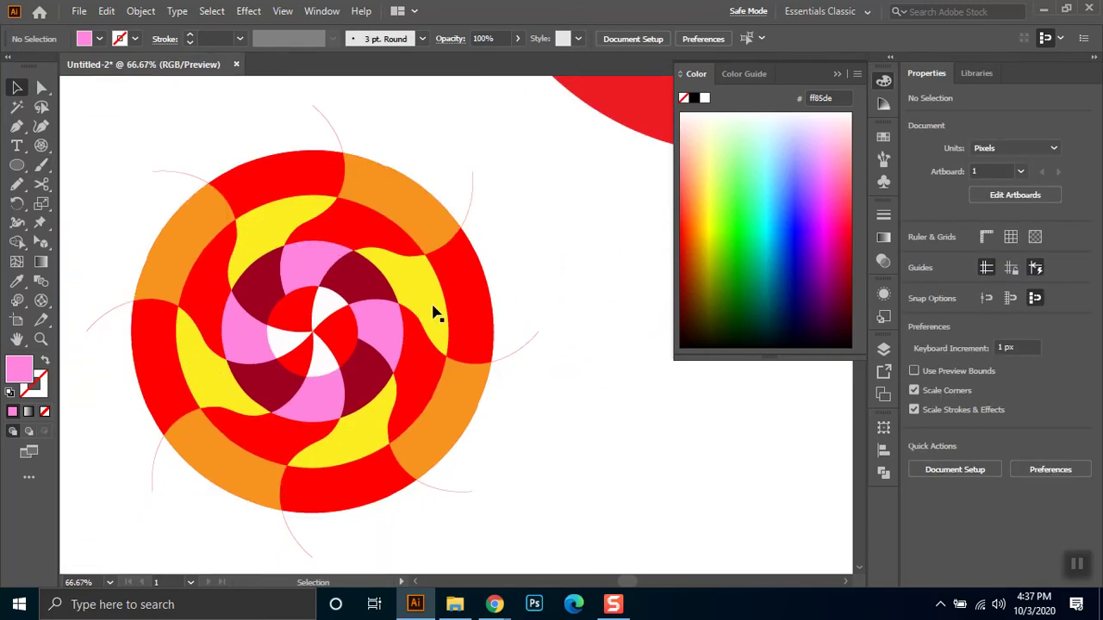
pyautogui.moveTo(522, 160); pyautogui.dragTo(164, 529)
pyautogui.press('Delete')
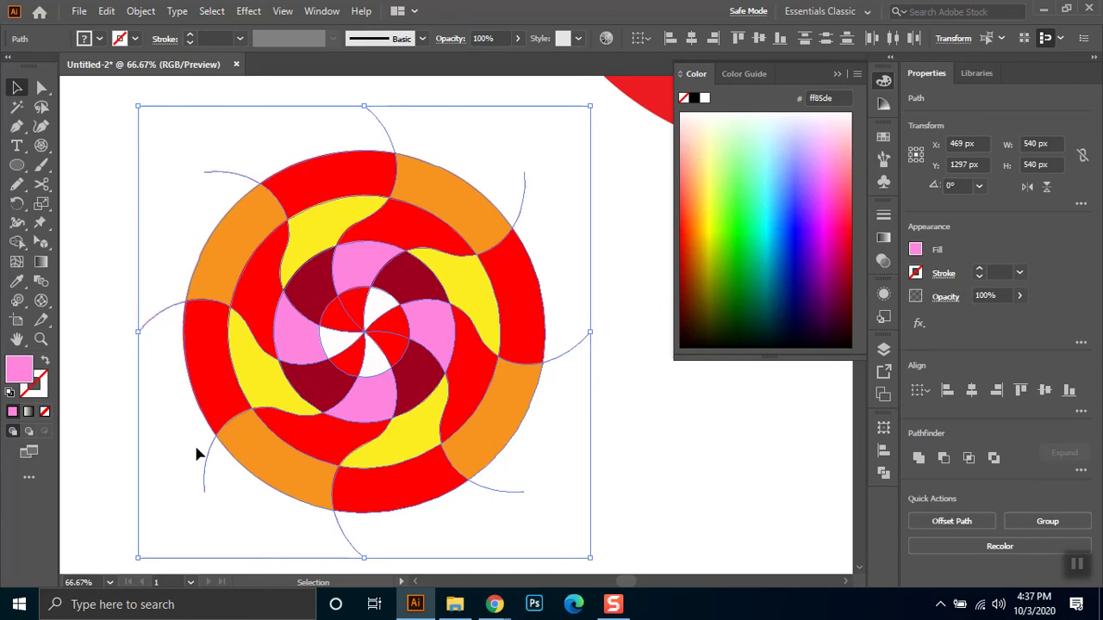
pyautogui.moveTo(40, 145); pyautogui.dragTo(106, 145)
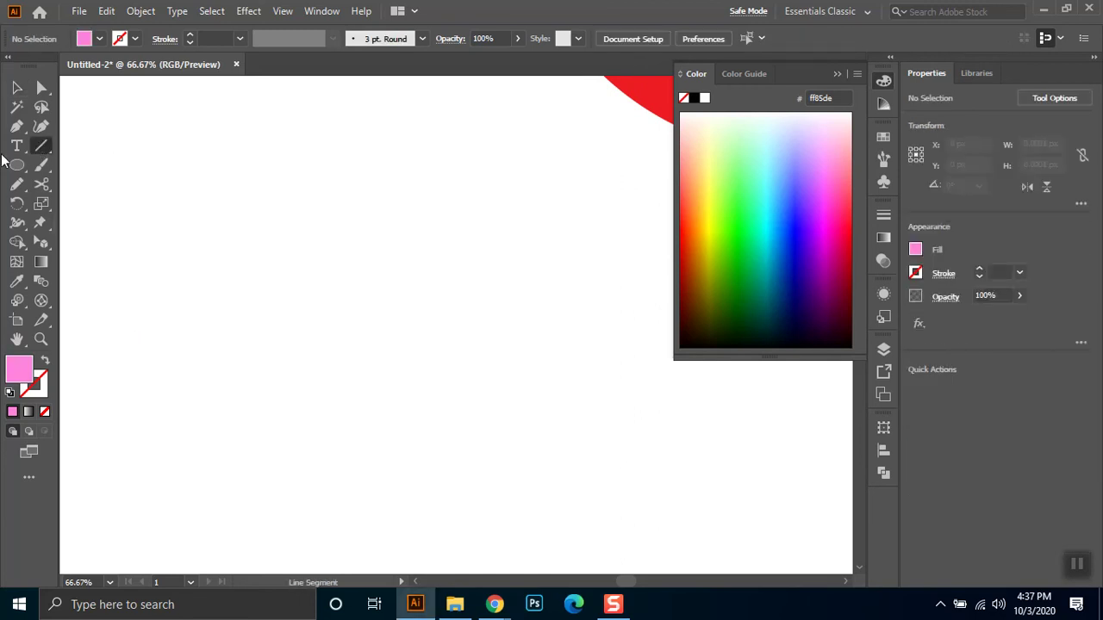
pyautogui.moveTo(17, 164)
pyautogui.mouseDown()
pyautogui.moveTo(61, 165)
pyautogui.moveTo(58, 269)
pyautogui.moveTo(75, 177)
pyautogui.moveTo(68, 147)
pyautogui.moveTo(48, 165)
pyautogui.moveTo(54, 251)
pyautogui.moveTo(91, 182)
pyautogui.moveTo(61, 243)
pyautogui.moveTo(39, 183)
pyautogui.moveTo(39, 260)
pyautogui.moveTo(12, 149)
pyautogui.moveTo(17, 165)
pyautogui.mouseUp()
# Paint three freehand wavy strokes with the Paintbrush tool in pink, the last one ending in a large loop
pyautogui.click(40, 164)
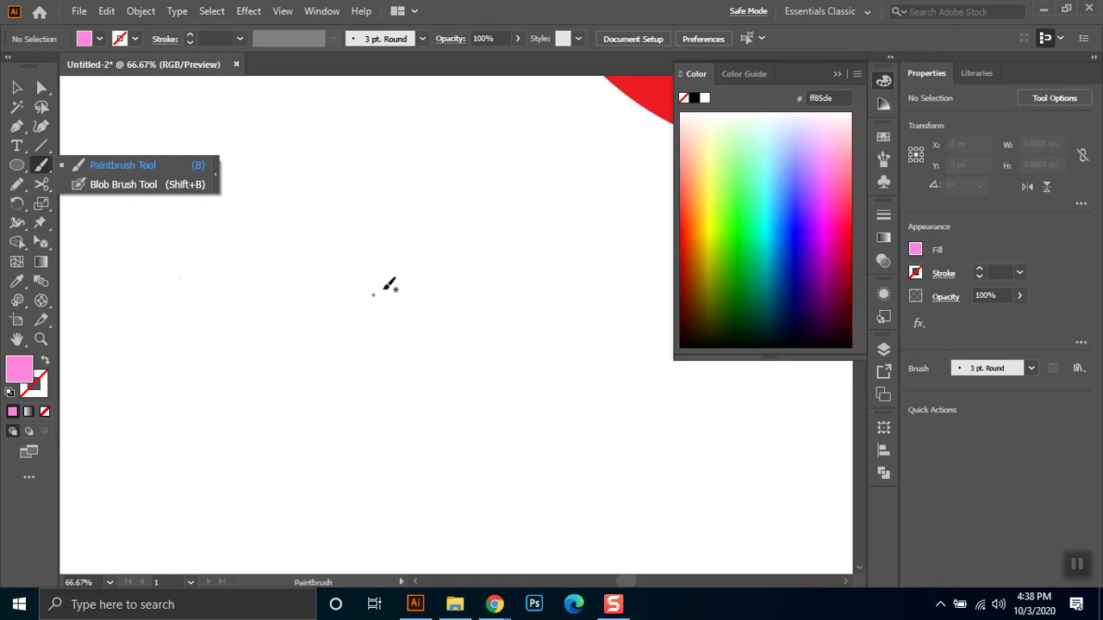
pyautogui.click(142, 10)
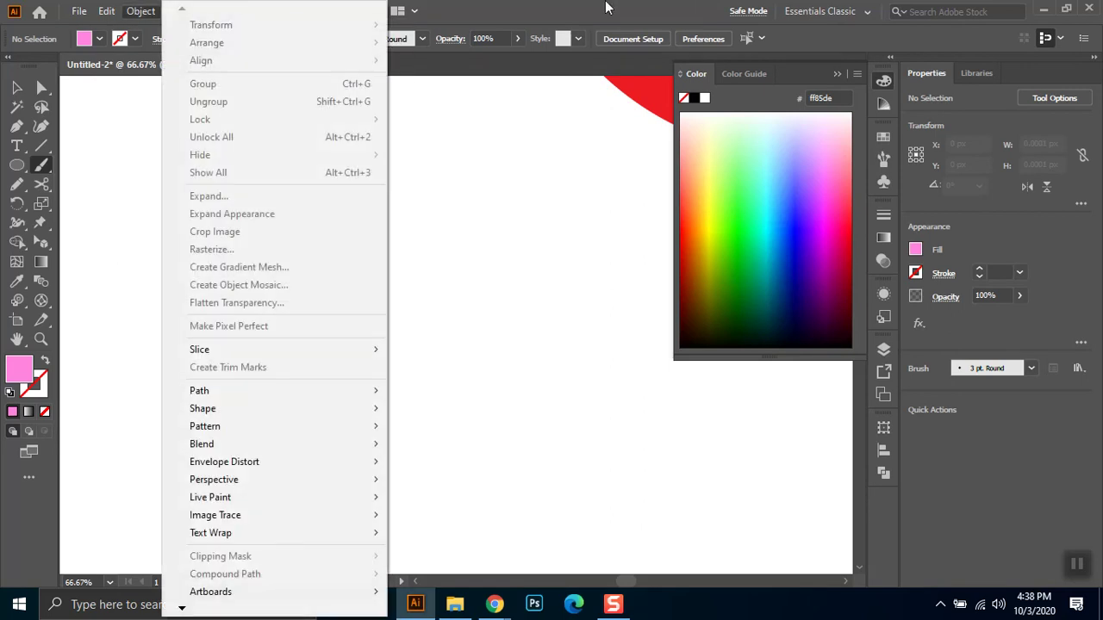
pyautogui.click(677, 5)
pyautogui.moveTo(179, 304)
pyautogui.mouseDown()
pyautogui.moveTo(290, 287)
pyautogui.moveTo(454, 310)
pyautogui.mouseUp()
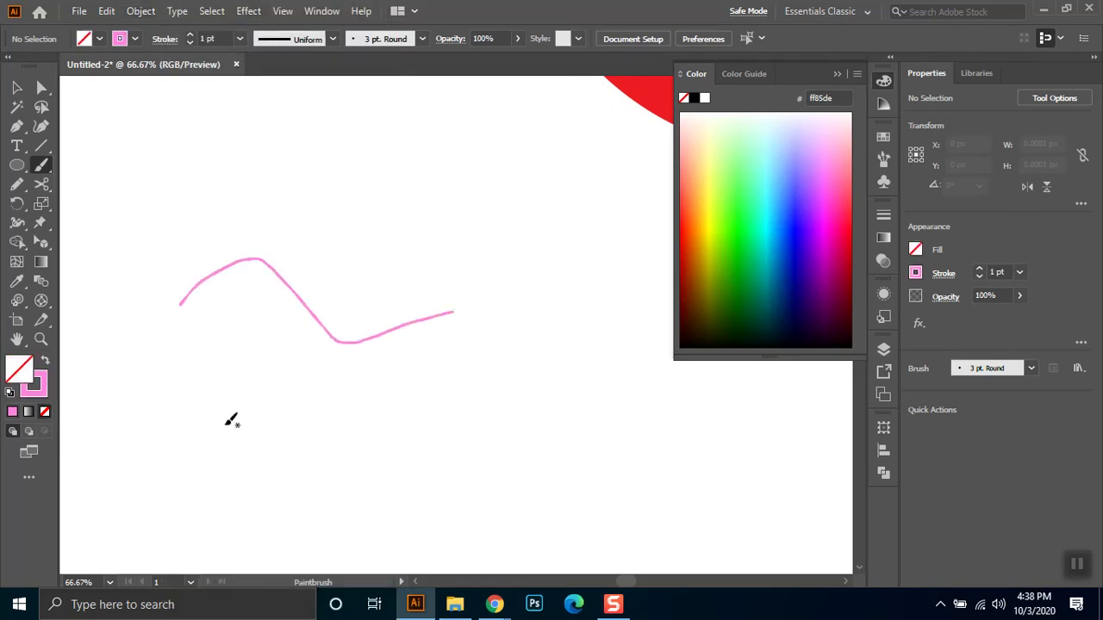
pyautogui.moveTo(380, 213)
pyautogui.mouseDown()
pyautogui.moveTo(216, 193)
pyautogui.moveTo(182, 163)
pyautogui.mouseUp()
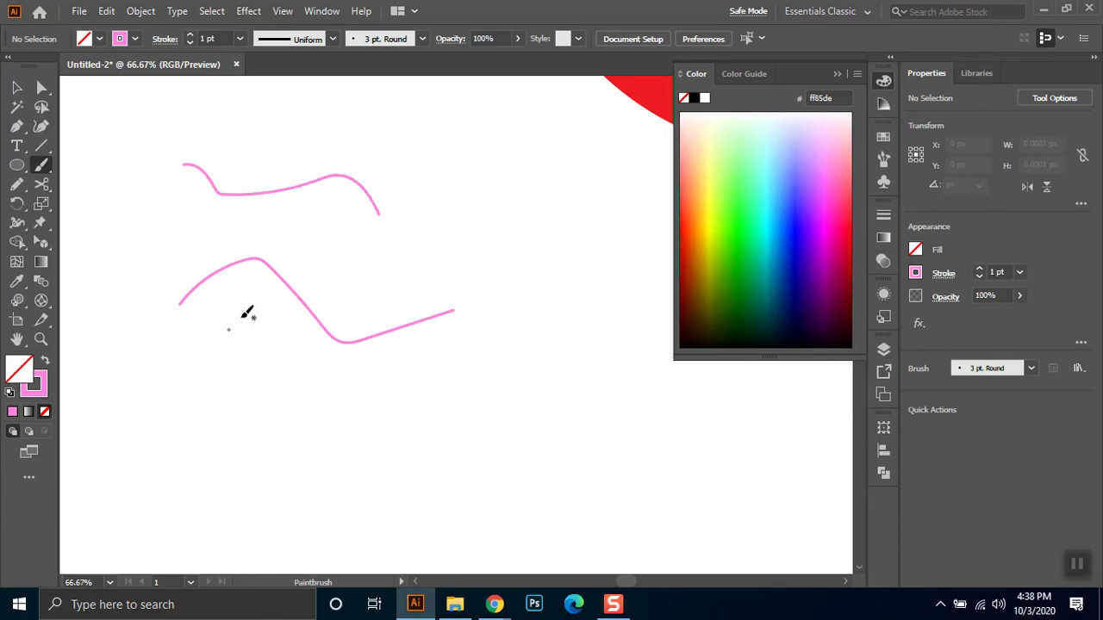
pyautogui.moveTo(206, 236)
pyautogui.mouseDown()
pyautogui.moveTo(465, 252)
pyautogui.moveTo(457, 158)
pyautogui.moveTo(462, 258)
pyautogui.mouseUp()
# Give all three brush strokes a blue (0500c9) stroke color and no fill
pyautogui.click(16, 87)
pyautogui.moveTo(560, 141)
pyautogui.mouseDown()
pyautogui.moveTo(426, 274)
pyautogui.moveTo(260, 373)
pyautogui.mouseUp()
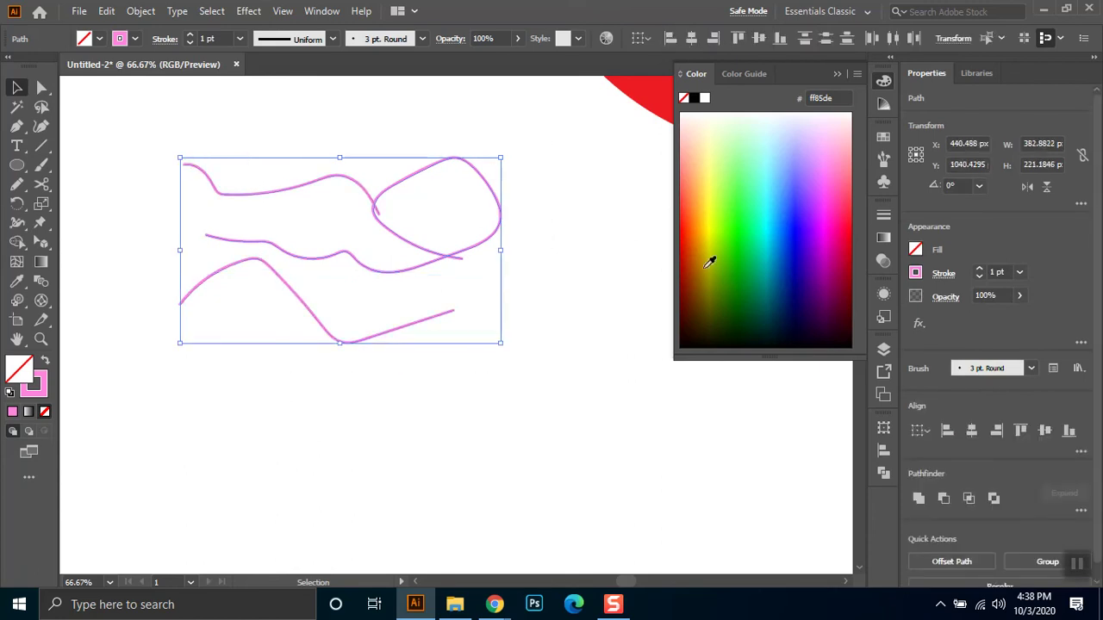
pyautogui.click(801, 230)
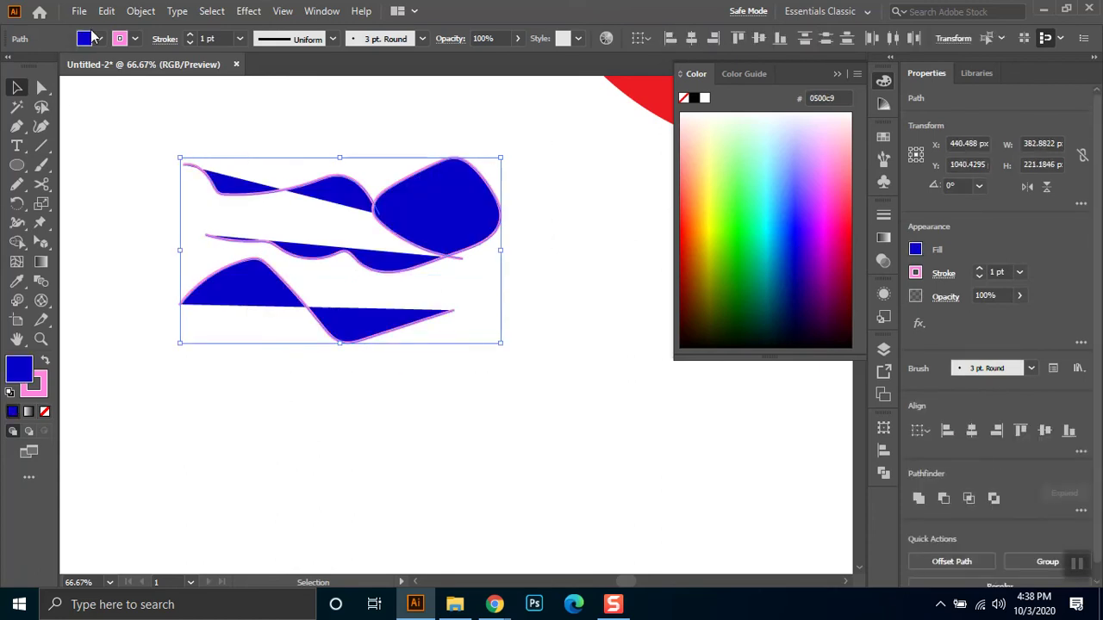
pyautogui.click(46, 360)
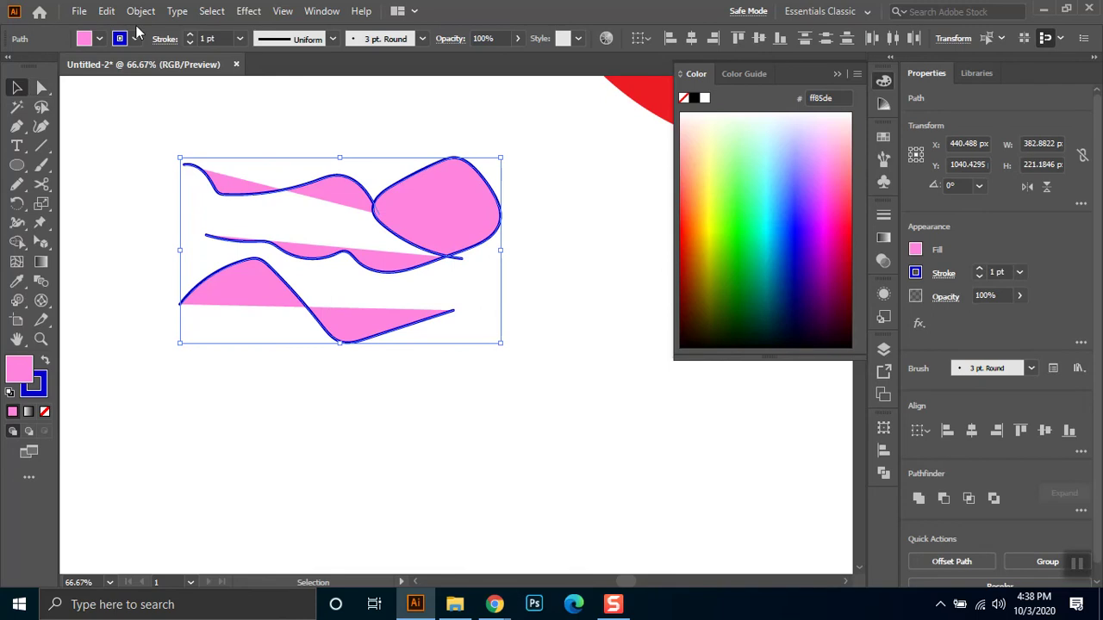
pyautogui.click(98, 39)
pyautogui.click(17, 75)
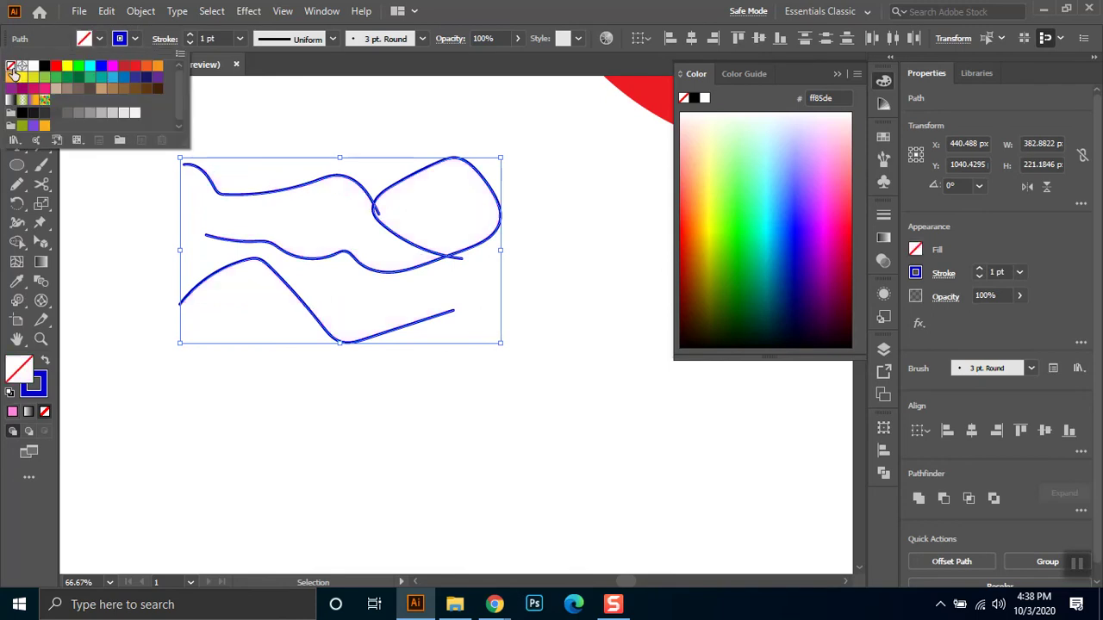
# Delete the three wavy brush strokes from the artboard
pyautogui.click(548, 176)
pyautogui.click(183, 371)
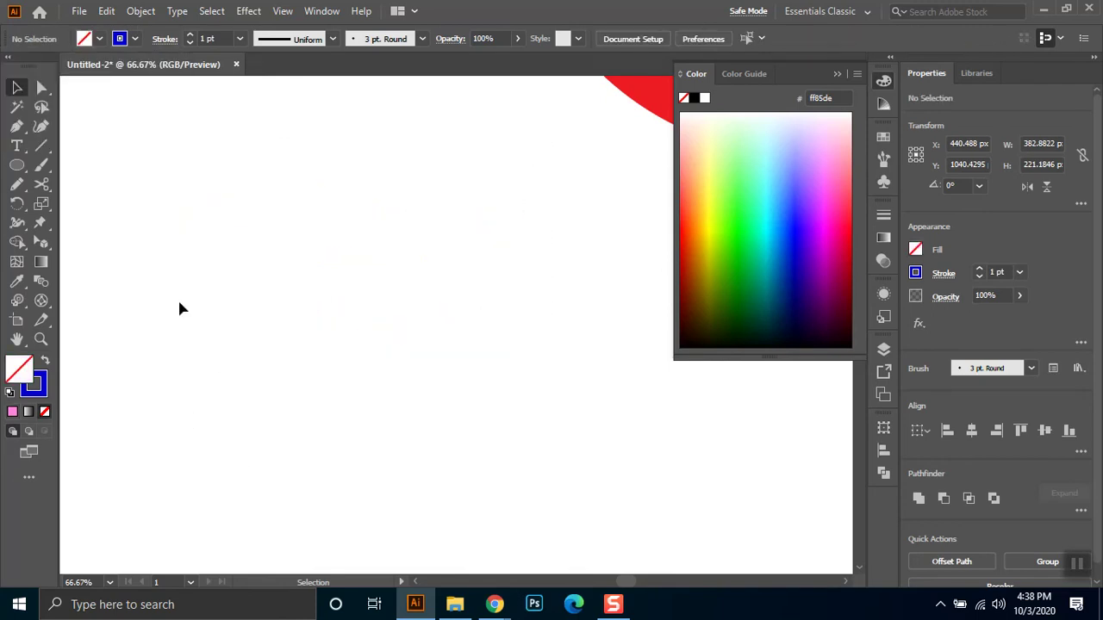
pyautogui.click(43, 168)
pyautogui.click(48, 175)
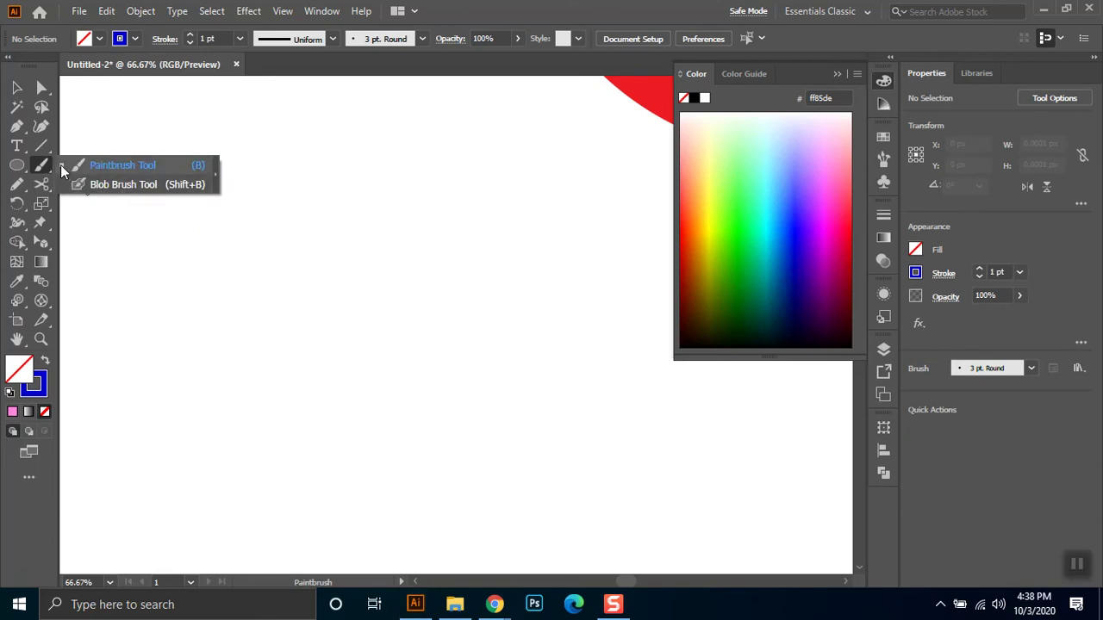
pyautogui.click(16, 86)
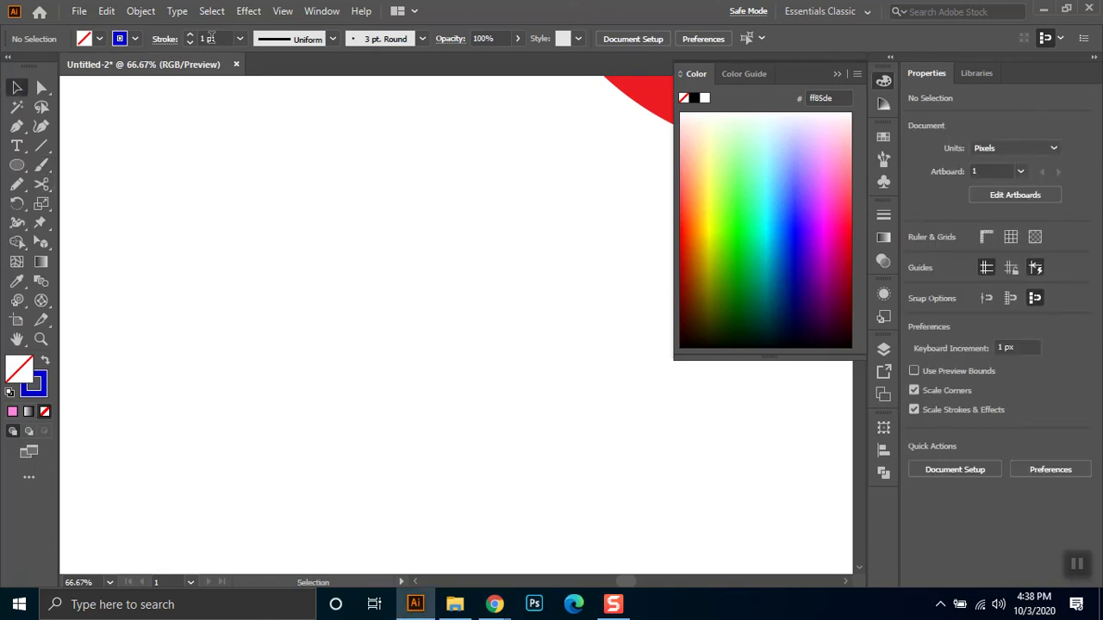
# Draw a circle about 182 px across and swap its fill and stroke so it has a blue fill and no outline
pyautogui.click(17, 165)
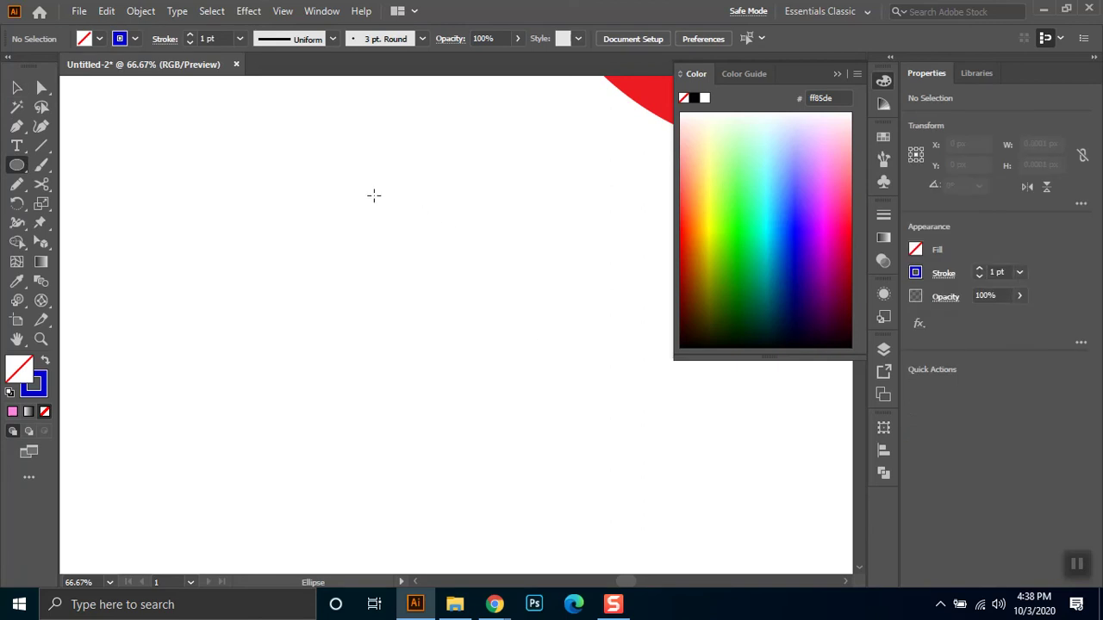
pyautogui.moveTo(308, 164); pyautogui.dragTo(490, 268)
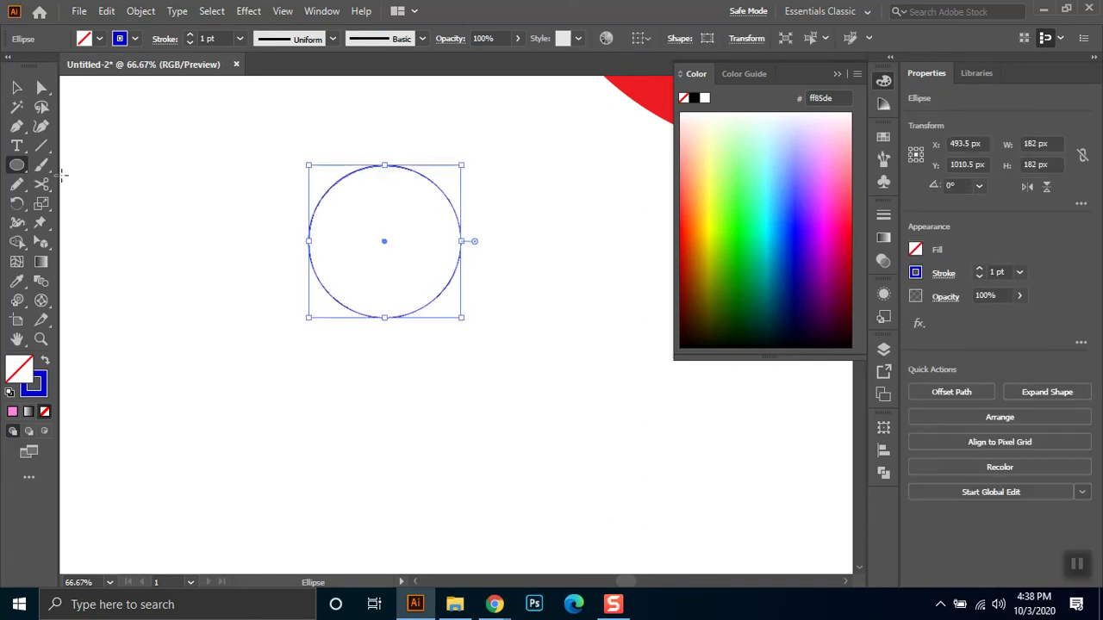
pyautogui.click(47, 362)
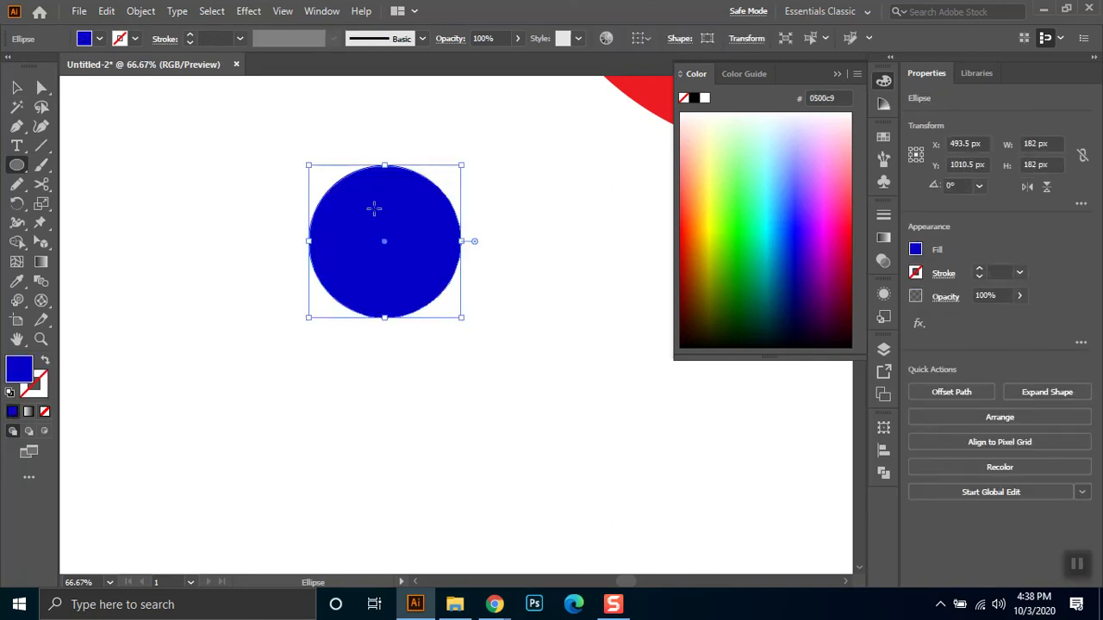
# Change the circle's fill to the lighter blue swatch (0071bc) and move the circle down the artboard
pyautogui.click(99, 39)
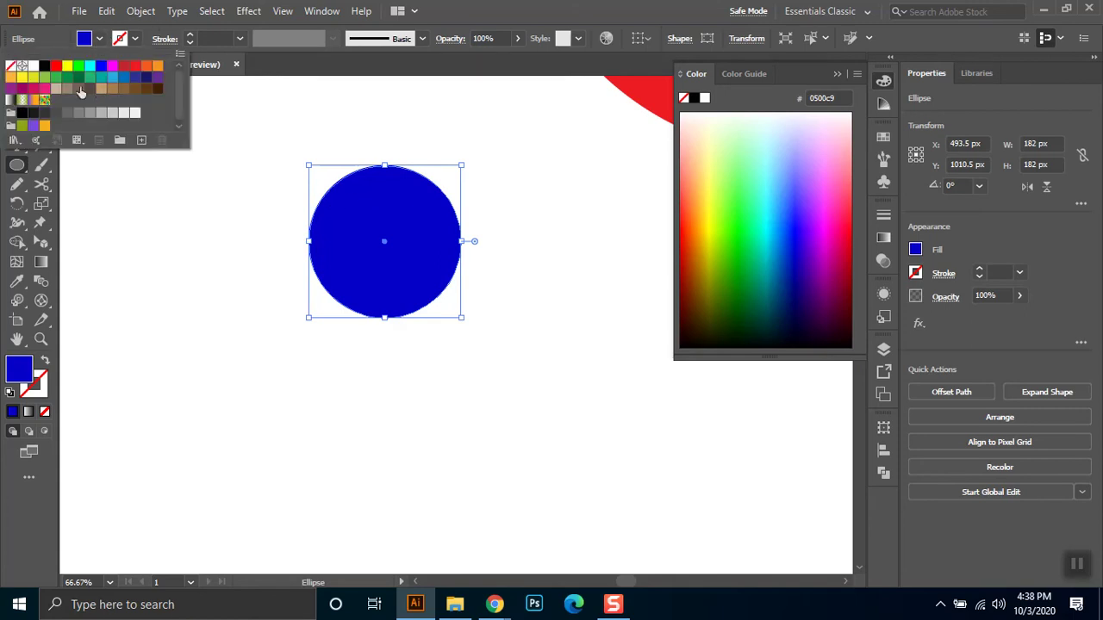
pyautogui.click(67, 79)
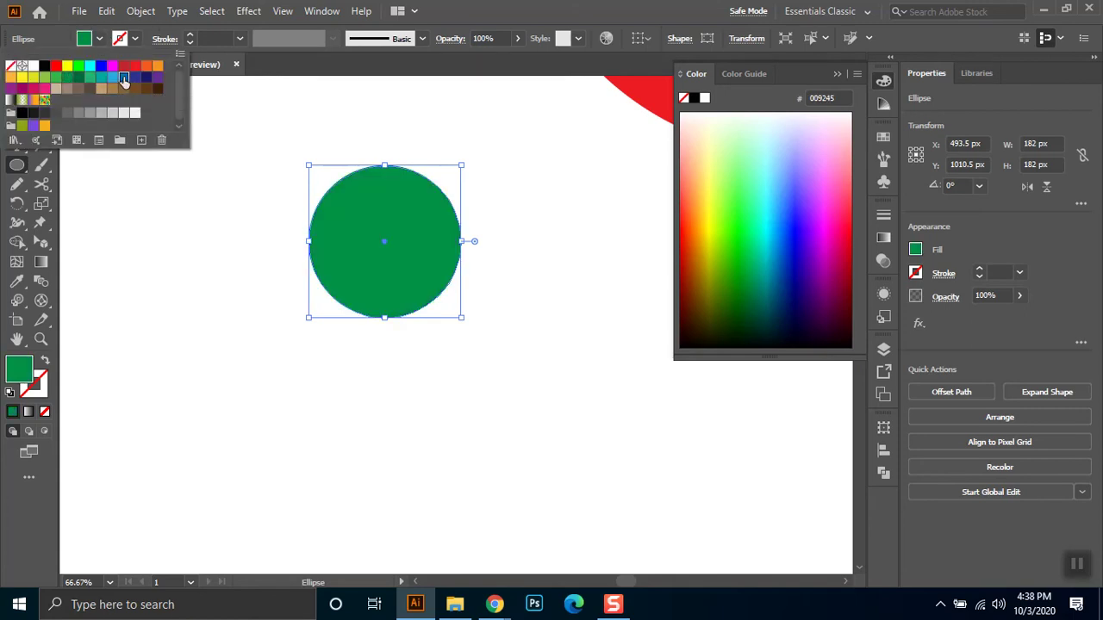
pyautogui.click(434, 7)
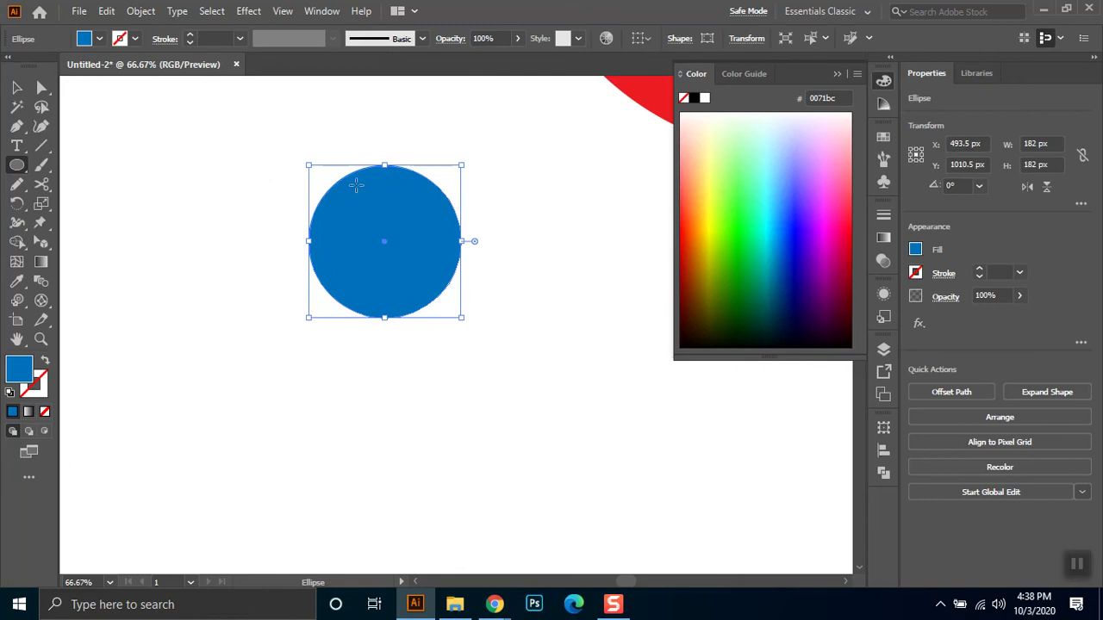
pyautogui.click(17, 87)
pyautogui.moveTo(367, 215)
pyautogui.mouseDown()
pyautogui.moveTo(328, 306)
pyautogui.moveTo(363, 329)
pyautogui.mouseUp()
# Apply the Touch Calligraphic brush to the circle and set its stroke to none
pyautogui.click(43, 168)
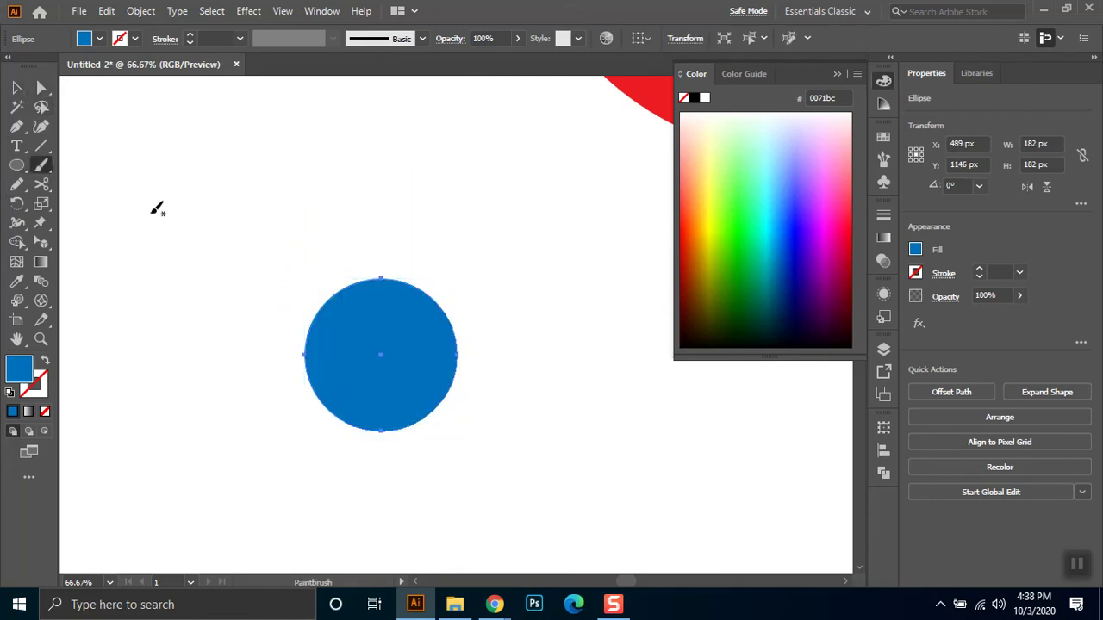
pyautogui.click(424, 39)
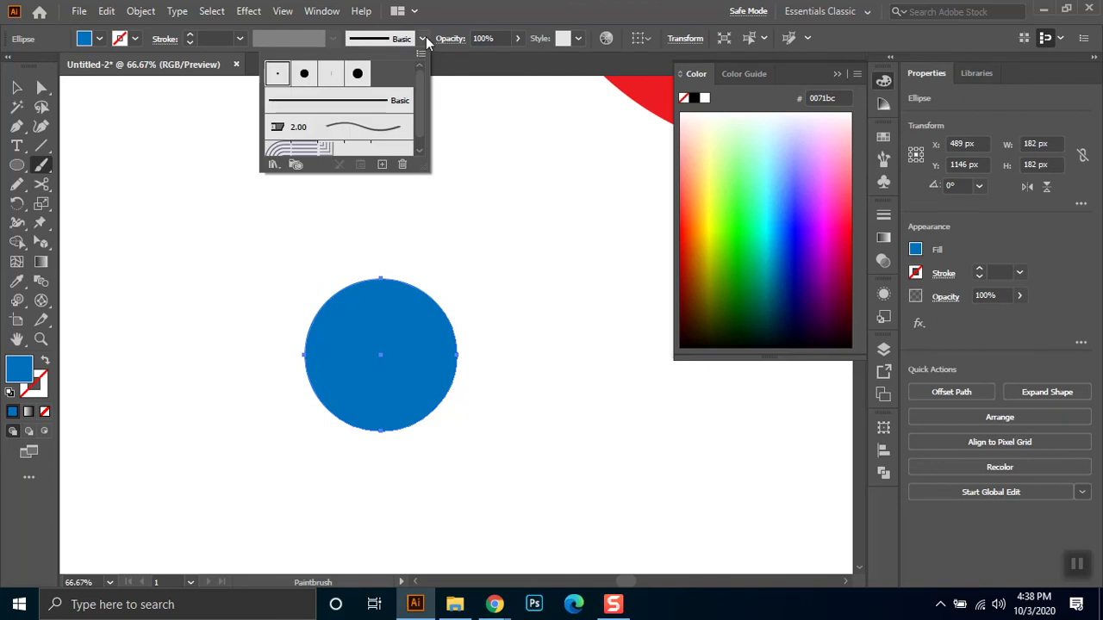
pyautogui.click(357, 75)
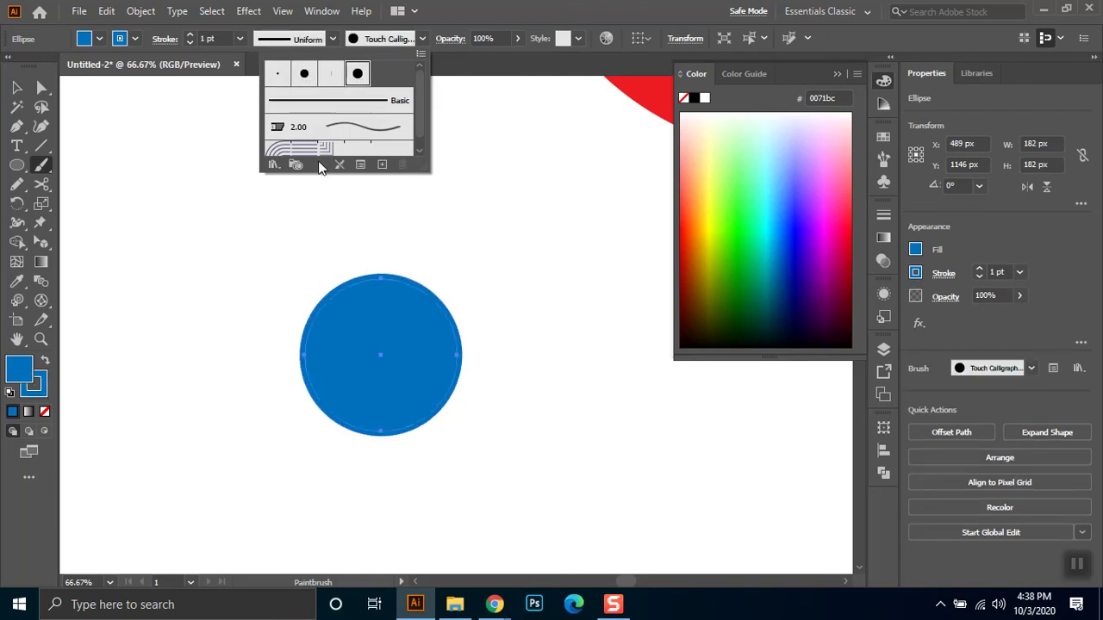
pyautogui.click(135, 38)
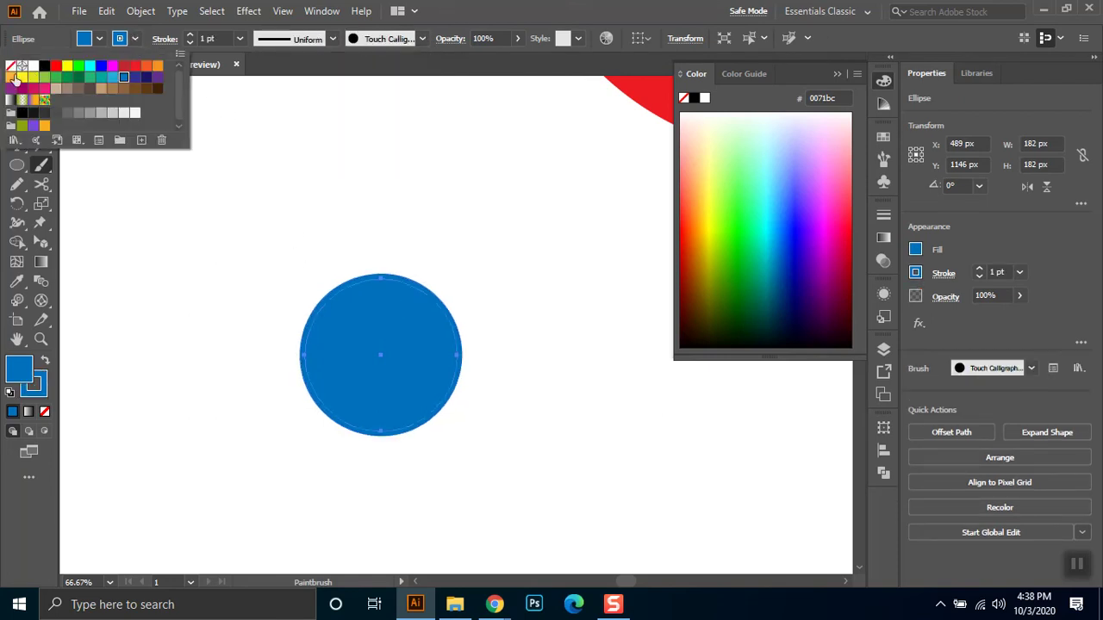
pyautogui.click(11, 65)
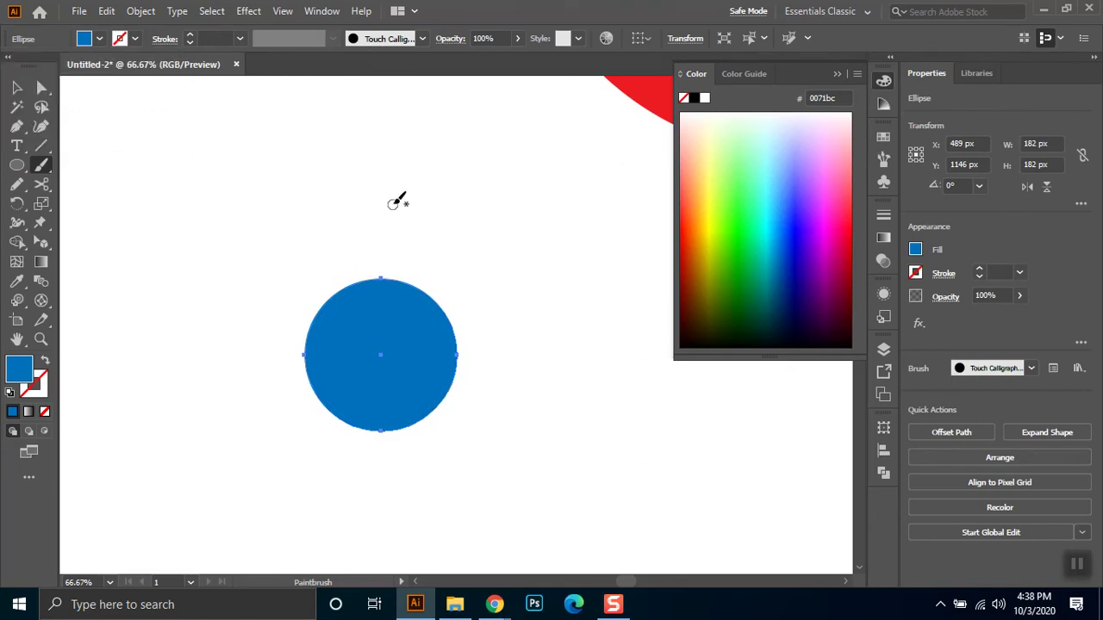
# Set the Paintbrush tool's distance for editing selected paths to 15 pixels
pyautogui.doubleClick(42, 165)
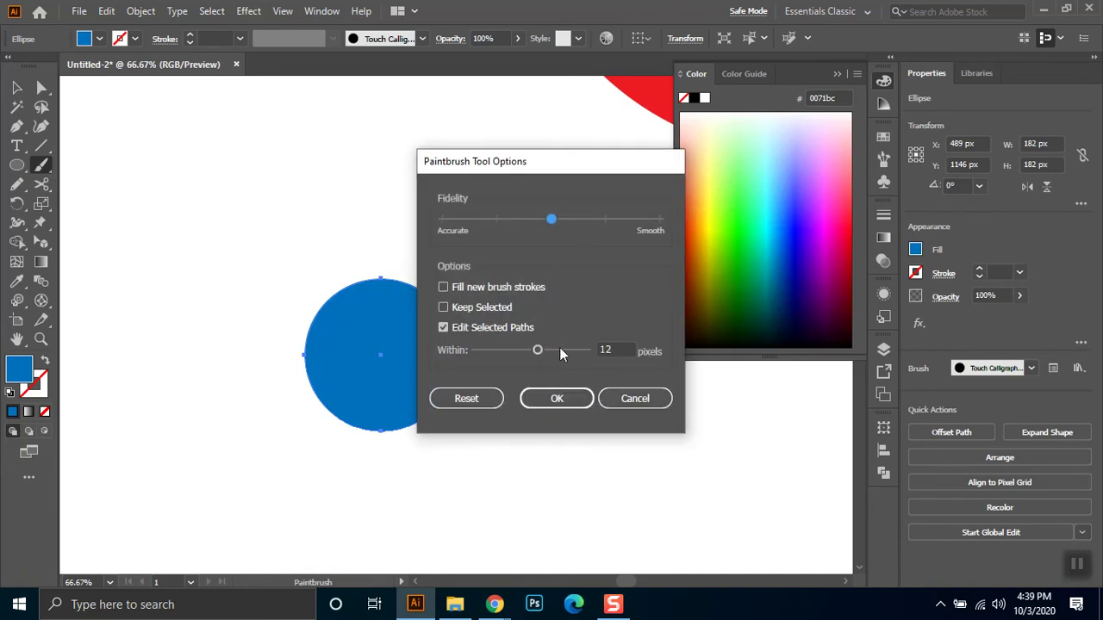
pyautogui.moveTo(534, 344); pyautogui.dragTo(558, 347)
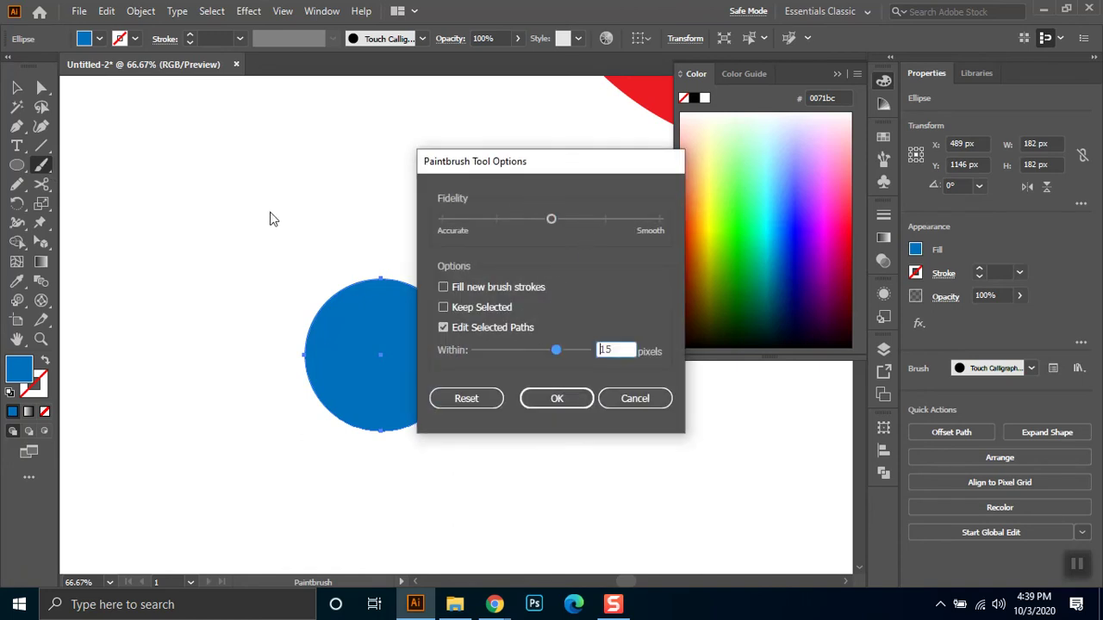
pyautogui.click(556, 399)
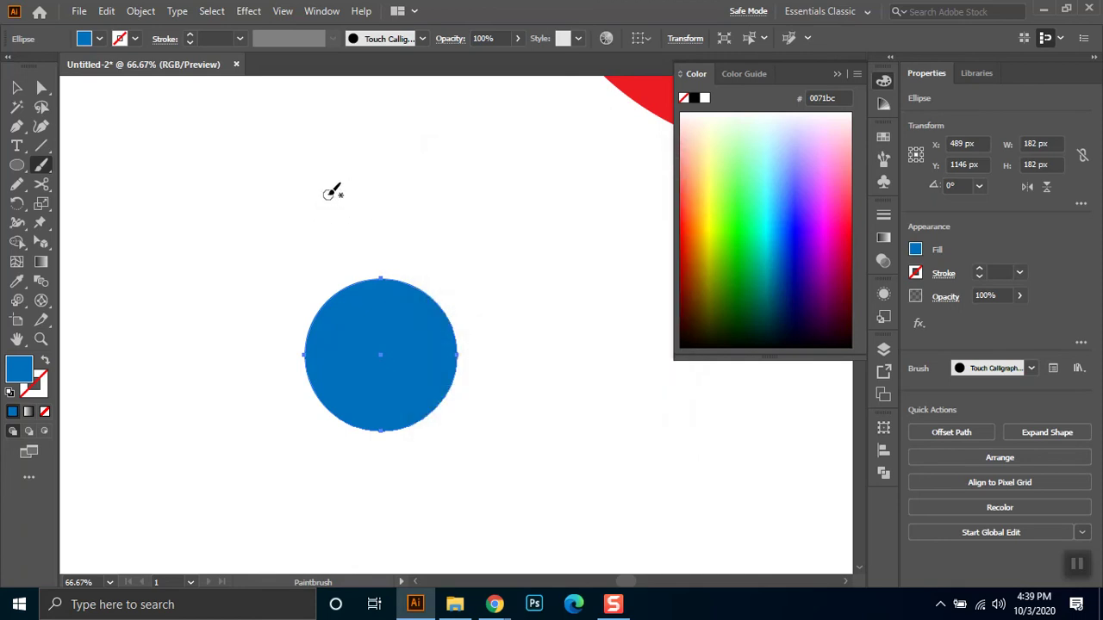
# Undo the calligraphic brush and stroke changes on the circle, stepping back to the Basic brush with no stroke
pyautogui.hotkey('ctrl', 'z')
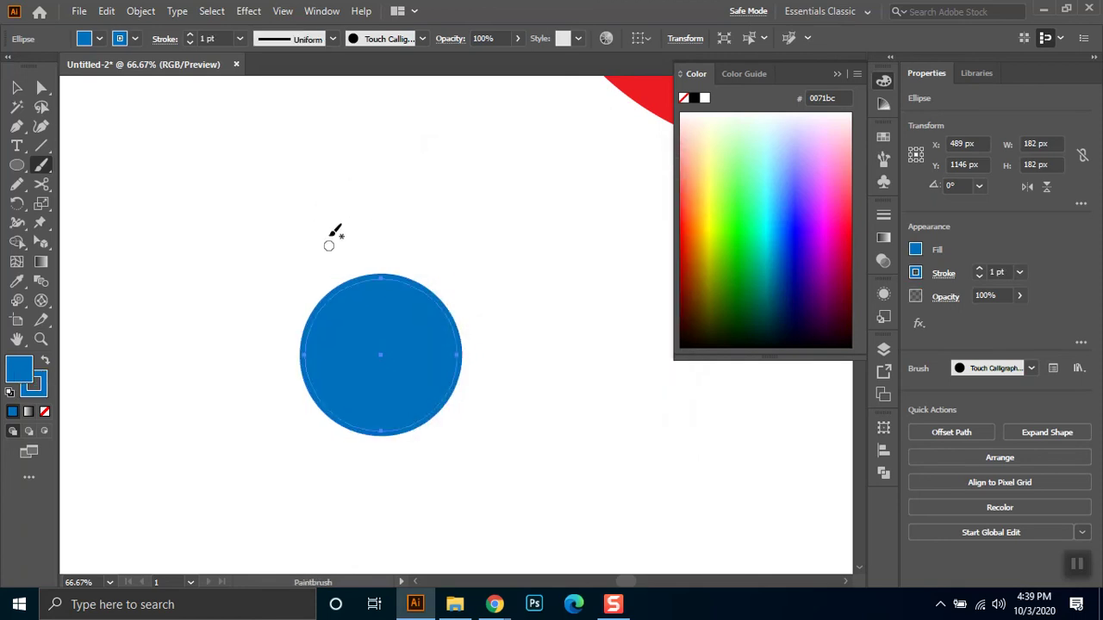
pyautogui.click(120, 38)
pyautogui.click(9, 68)
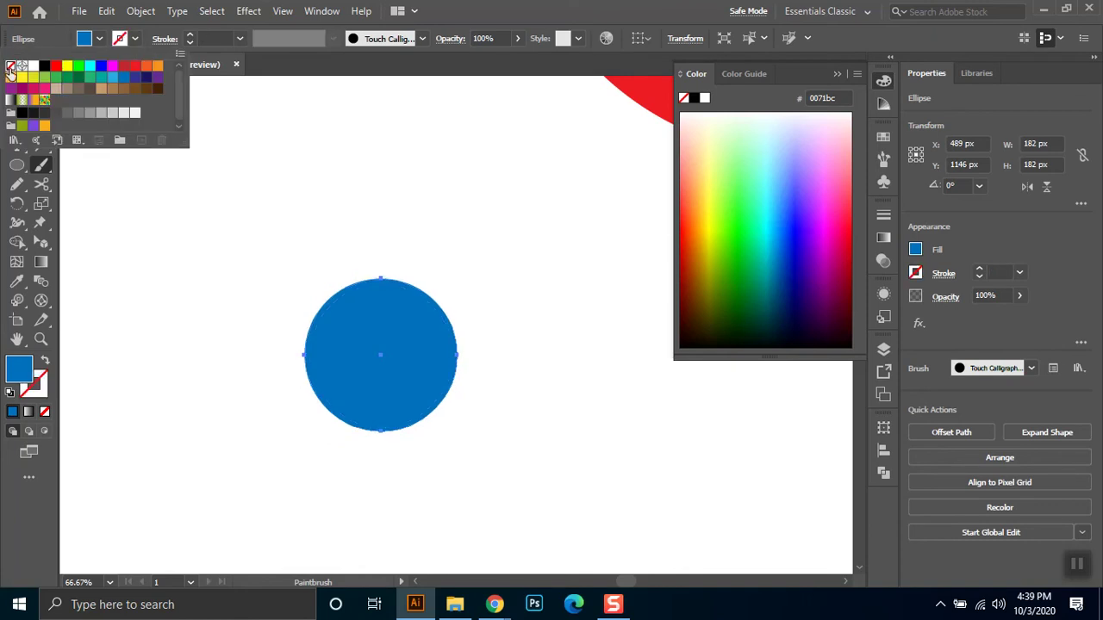
pyautogui.rightClick(342, 239)
pyautogui.click(371, 246)
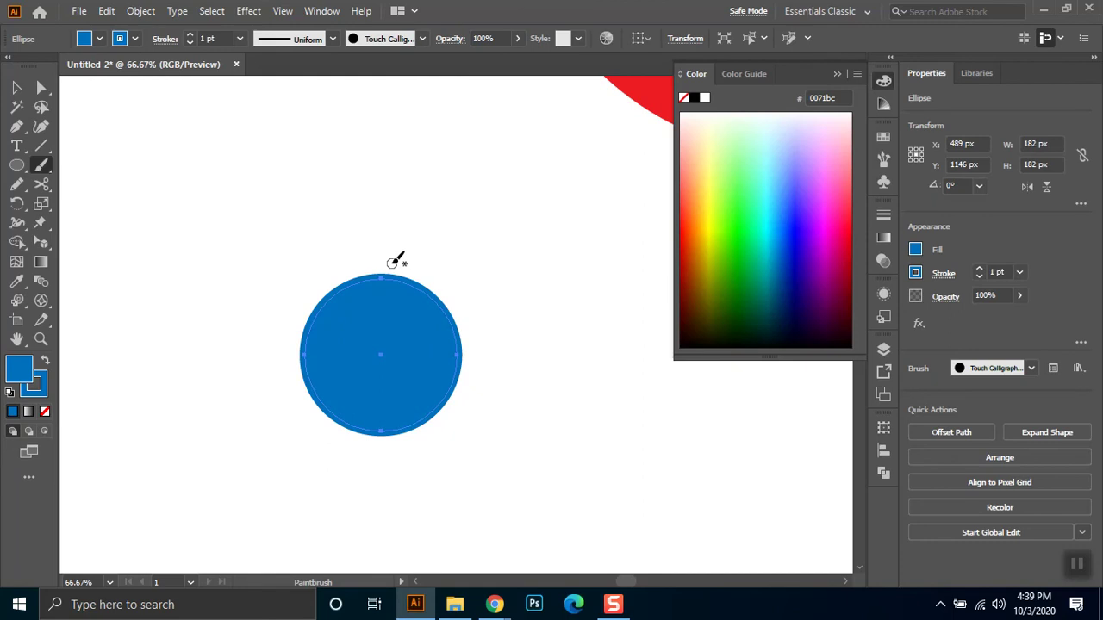
pyautogui.hotkey('ctrl', 'shift', 'z')
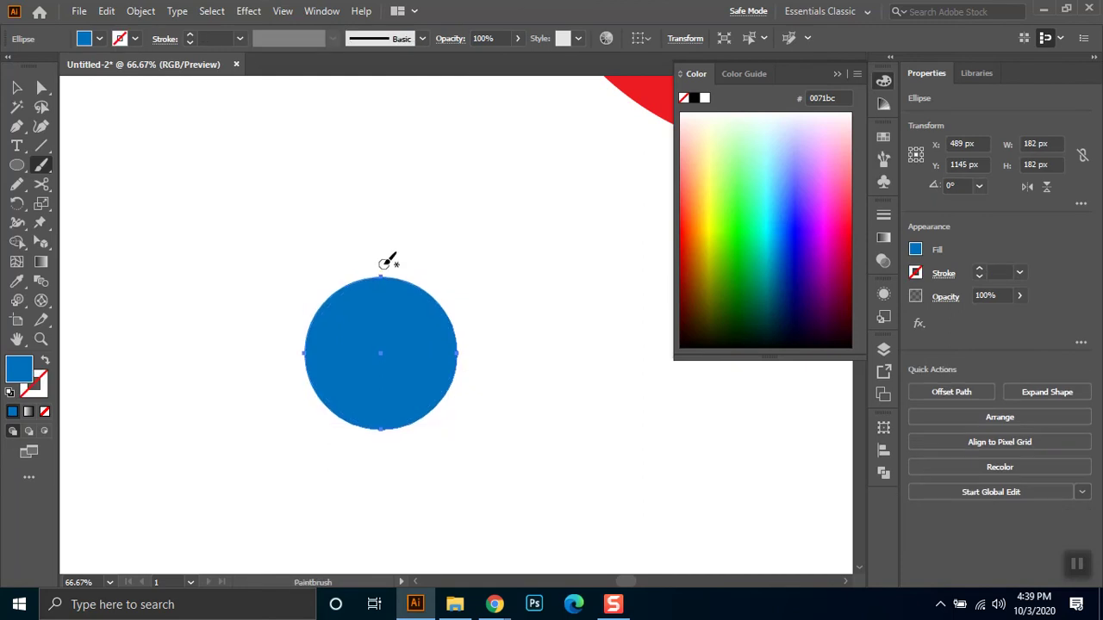
pyautogui.hotkey('ctrl', 'shift', 'z')
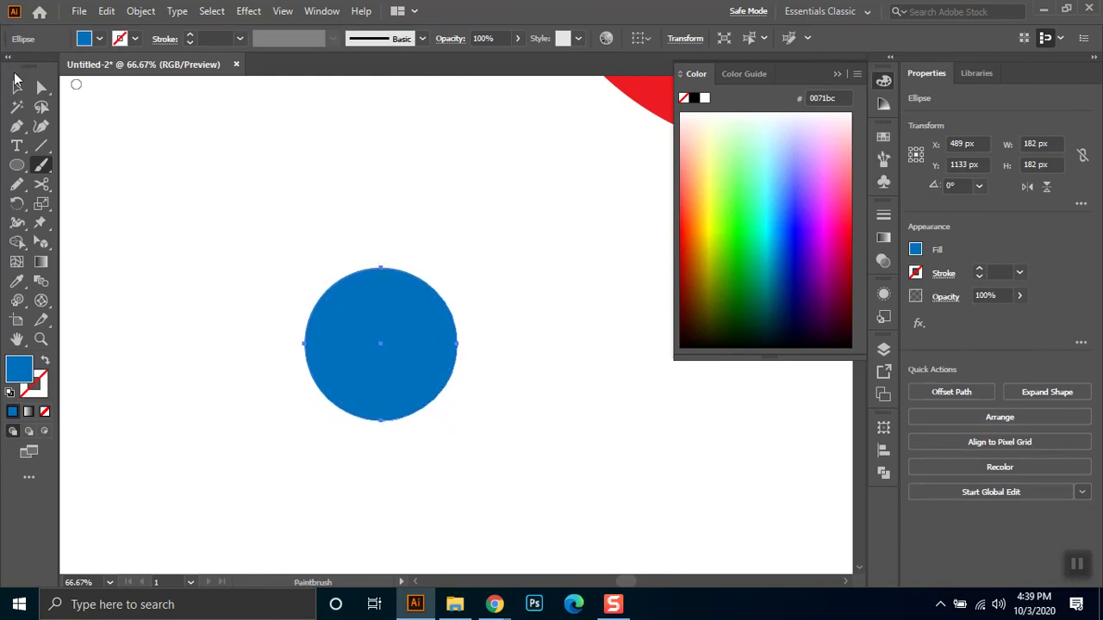
# Deselect the circle, leave the Paintbrush options as they are, and switch to the Blob Brush tool
pyautogui.click(17, 85)
pyautogui.click(145, 207)
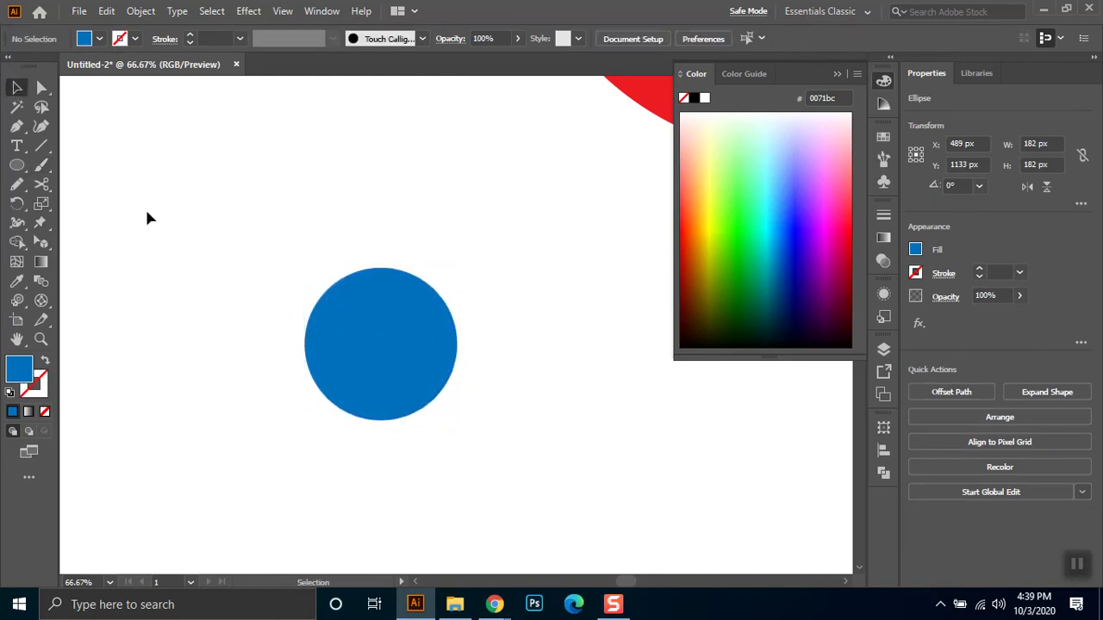
pyautogui.doubleClick(40, 167)
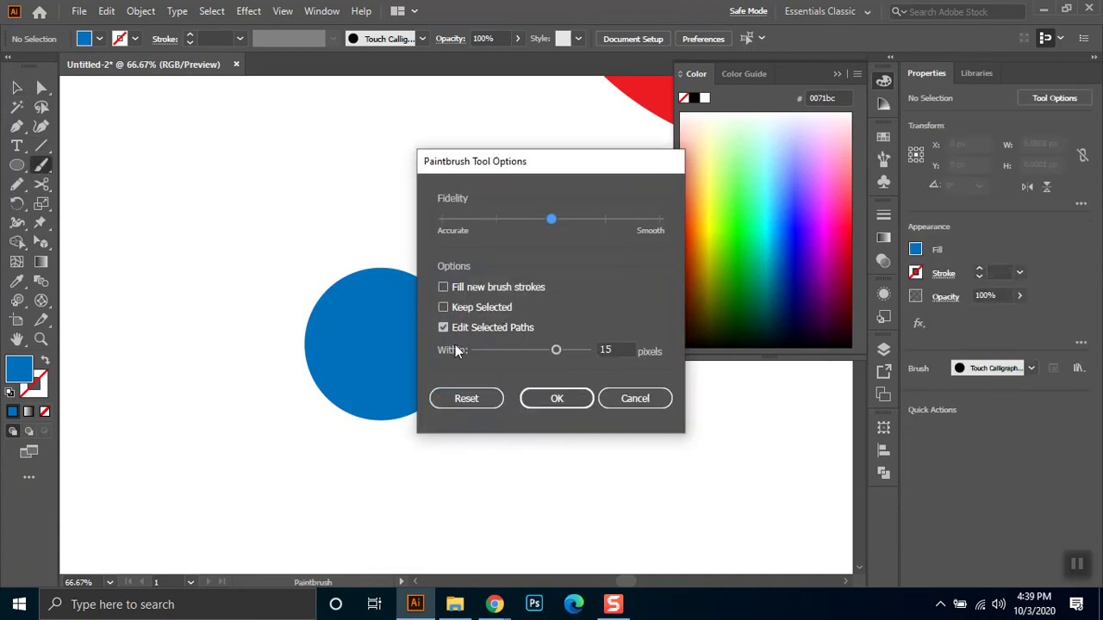
pyautogui.click(635, 398)
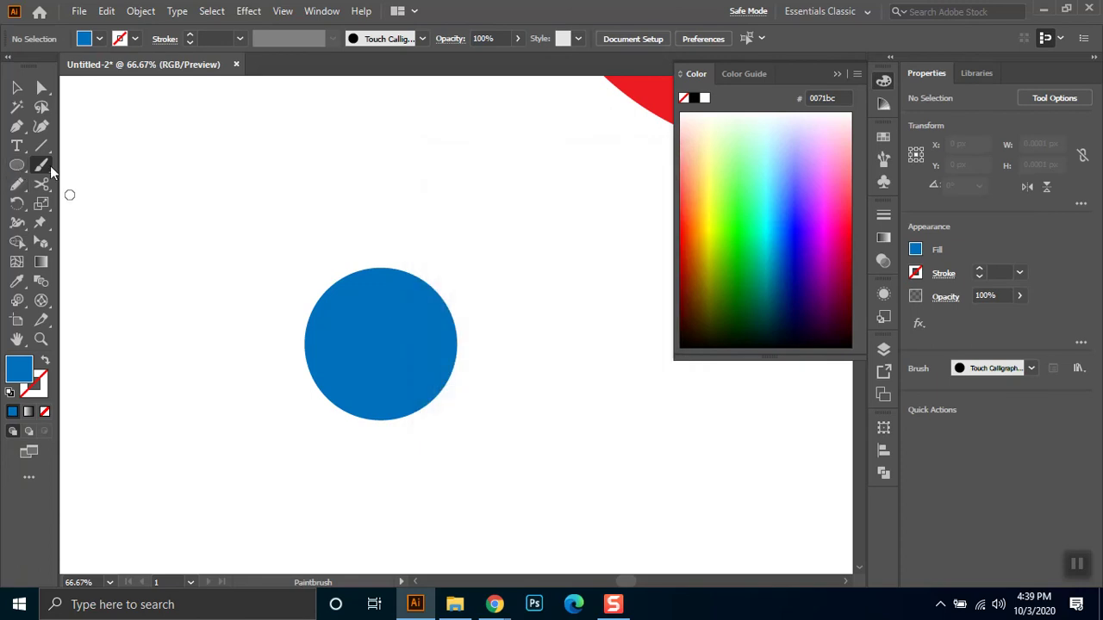
pyautogui.rightClick(50, 166)
pyautogui.click(110, 189)
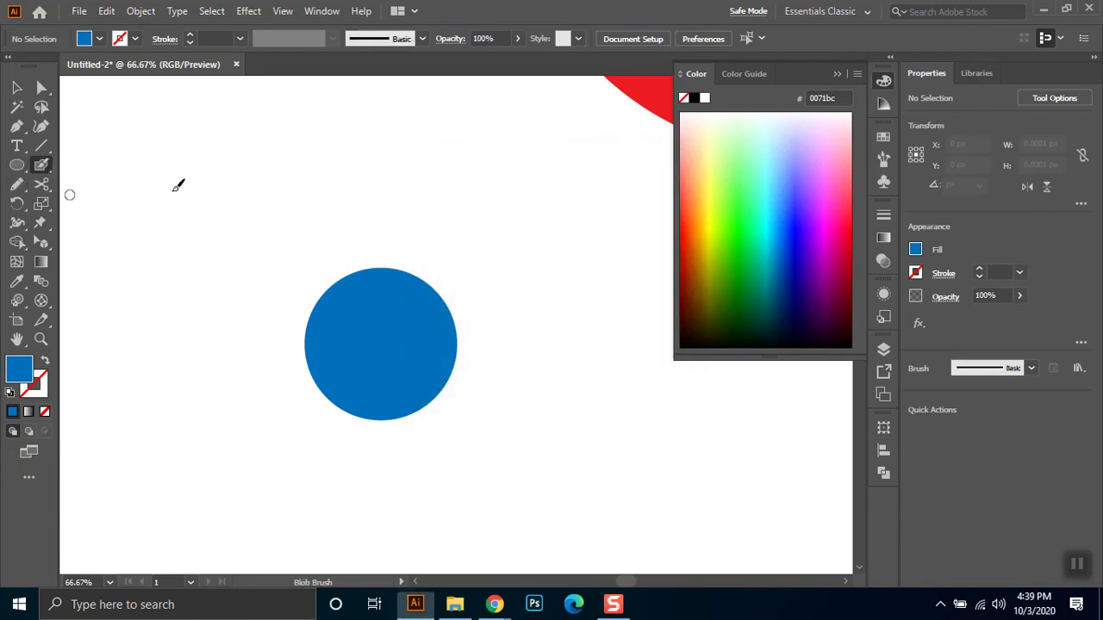
pyautogui.rightClick(345, 206)
pyautogui.click(409, 26)
pyautogui.moveTo(349, 183); pyautogui.dragTo(354, 193)
pyautogui.rightClick(354, 203)
pyautogui.click(465, 9)
pyautogui.hscroll(-1, 314, 247)
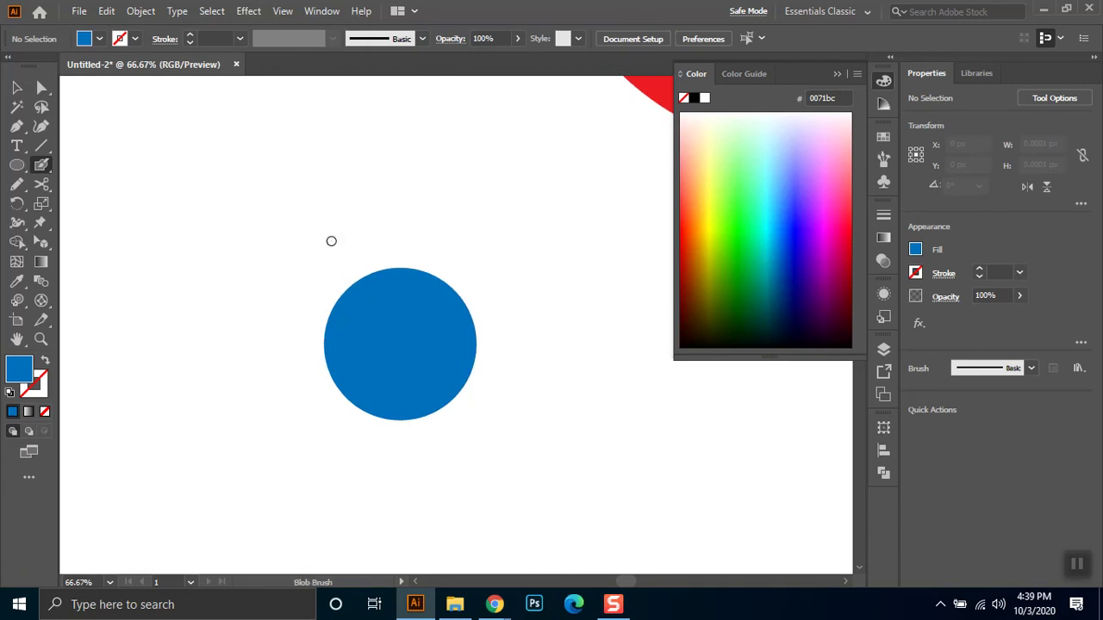
pyautogui.moveTo(369, 210); pyautogui.dragTo(370, 210)
pyautogui.click(49, 176)
# Check the list of available workspaces and keep Essentials Classic selected
pyautogui.click(812, 13)
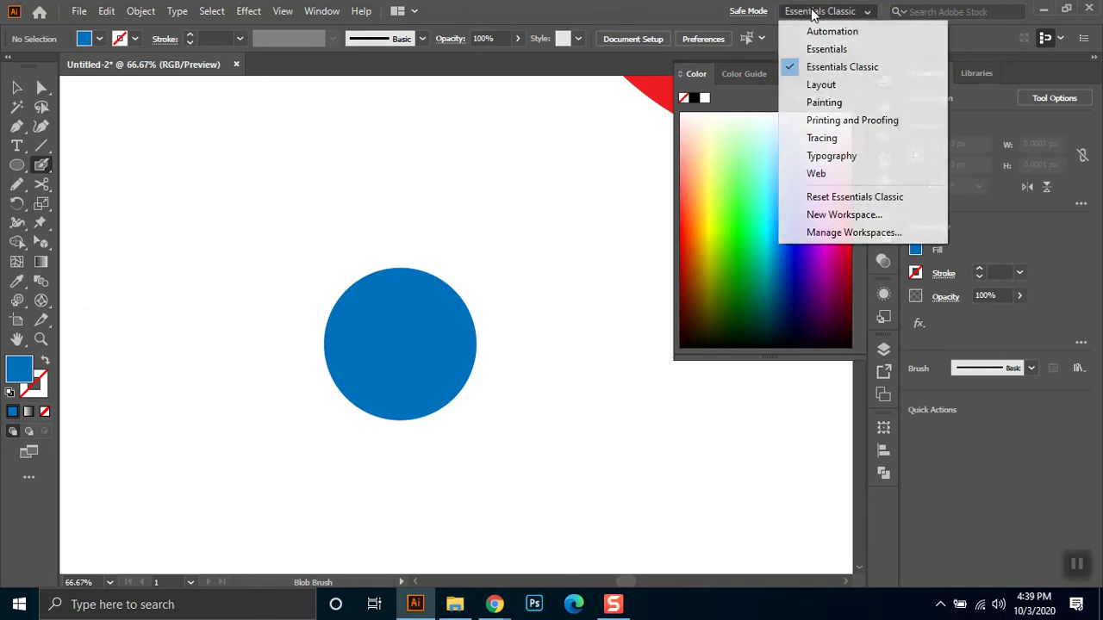
pyautogui.click(840, 68)
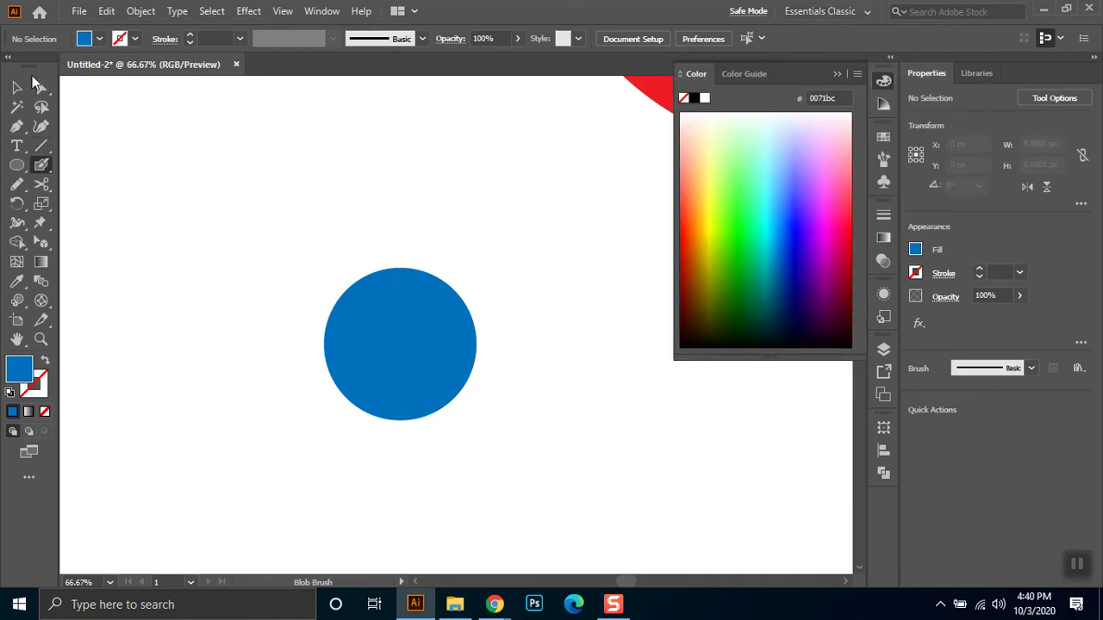
pyautogui.click(825, 11)
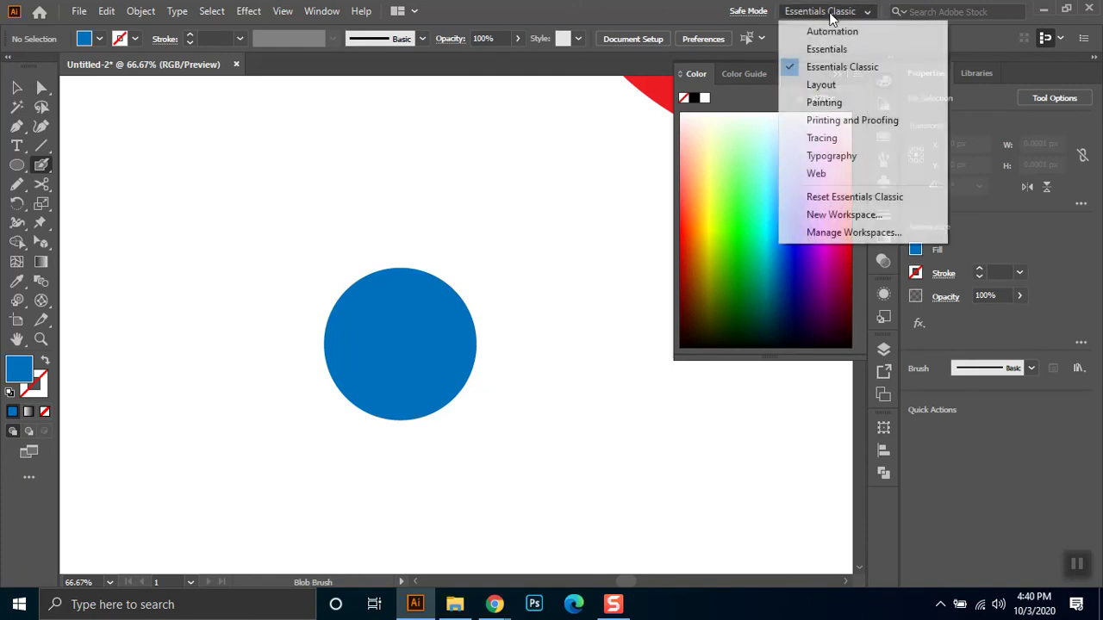
pyautogui.click(875, 66)
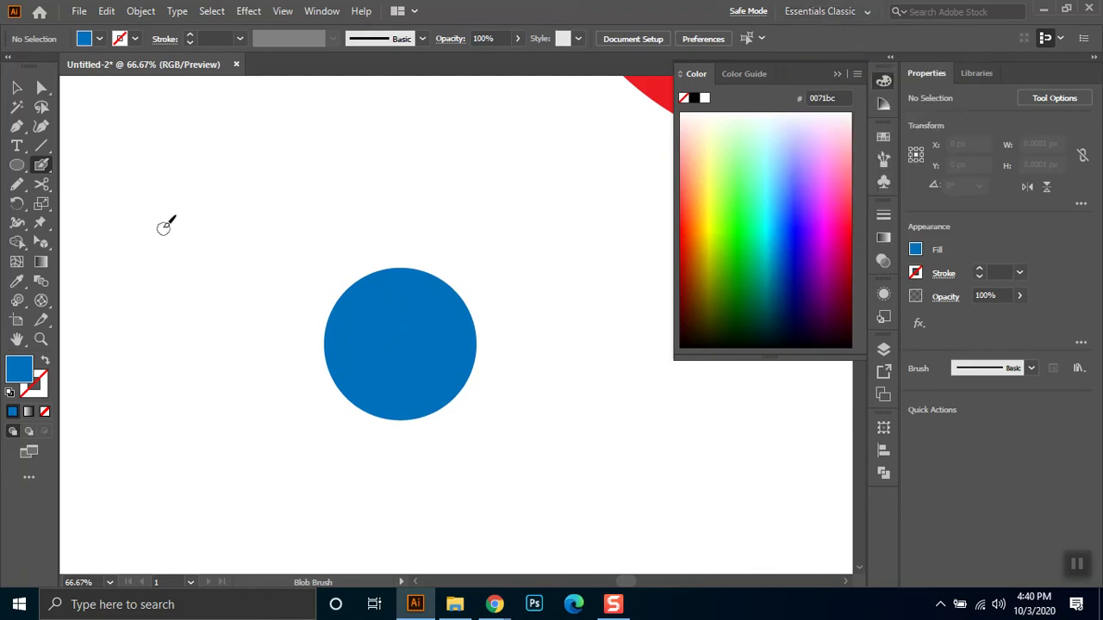
# Set the Blob Brush size to 75 pt and dab two round ears on the upper edge of the blue circle
pyautogui.doubleClick(41, 166)
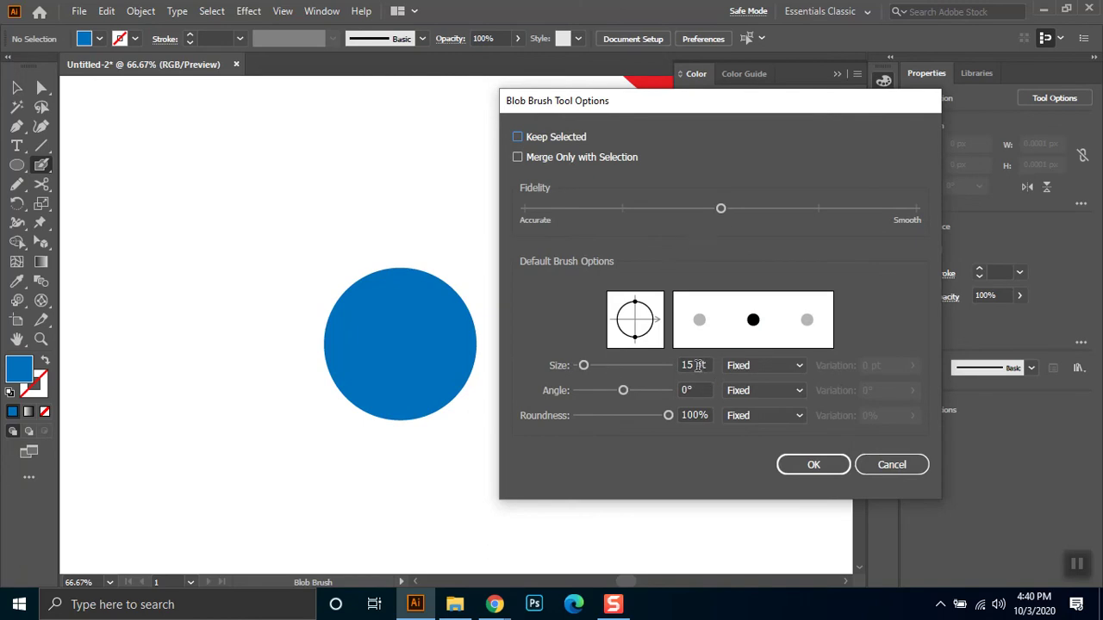
pyautogui.click(611, 366)
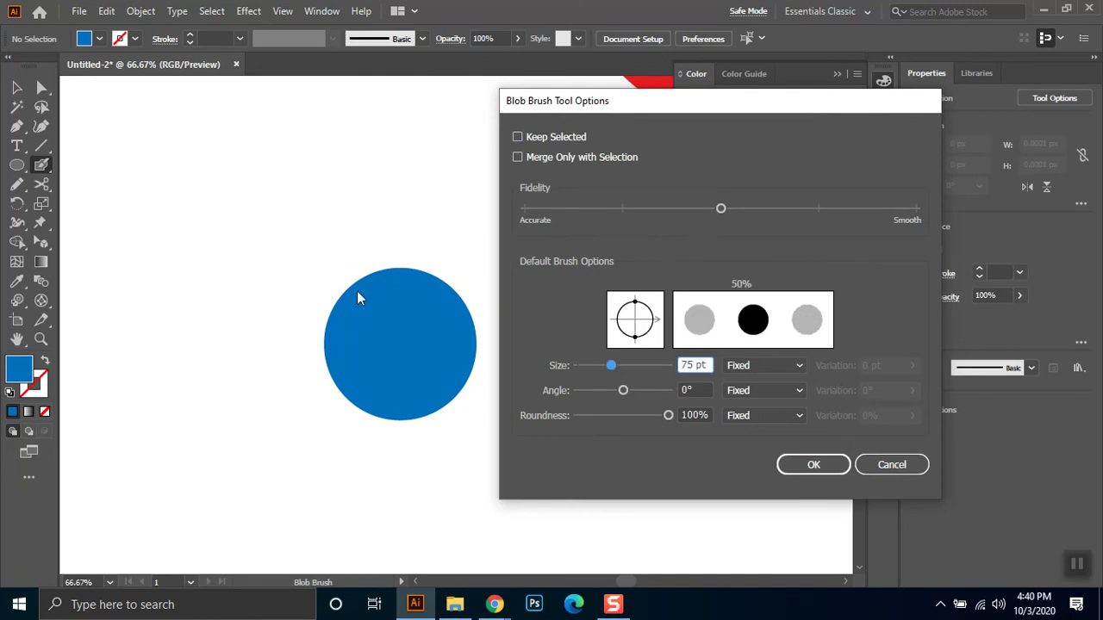
pyautogui.click(815, 463)
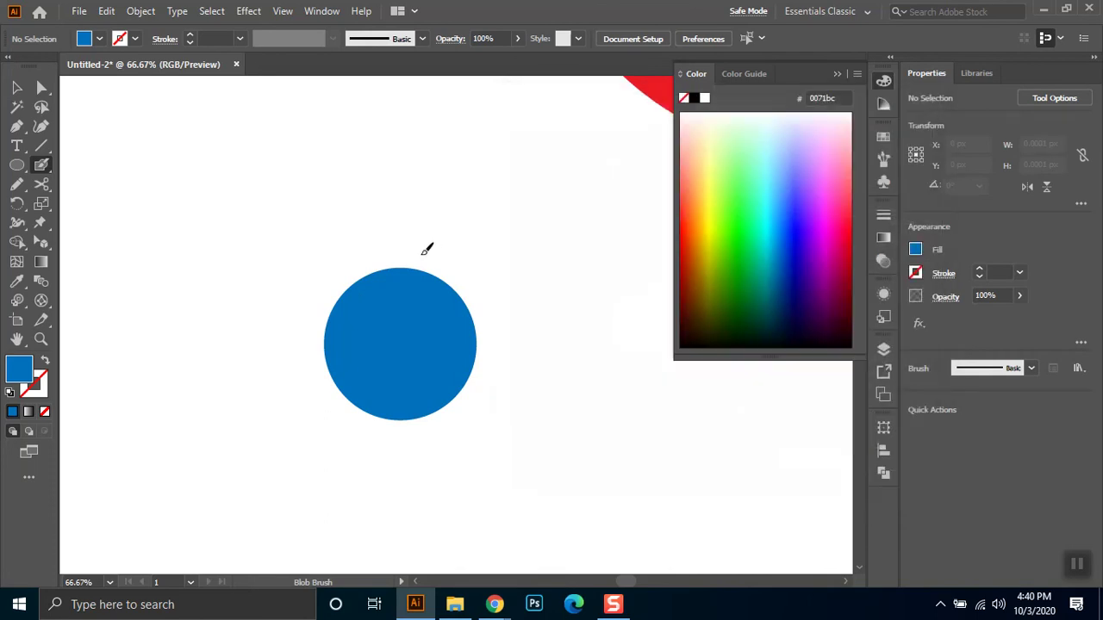
pyautogui.click(353, 276)
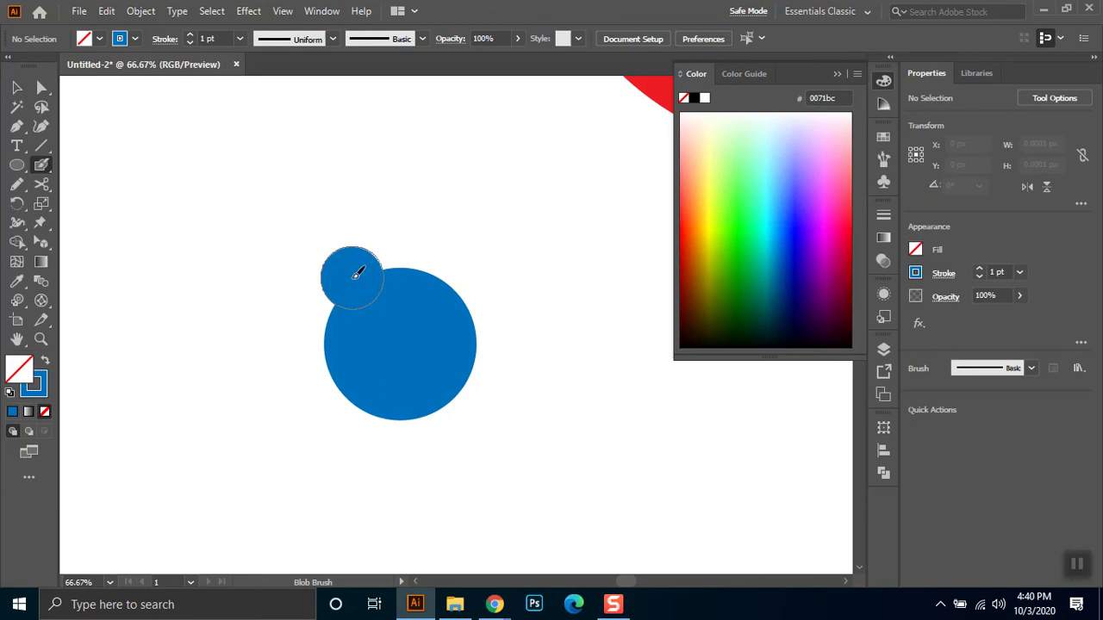
pyautogui.click(461, 278)
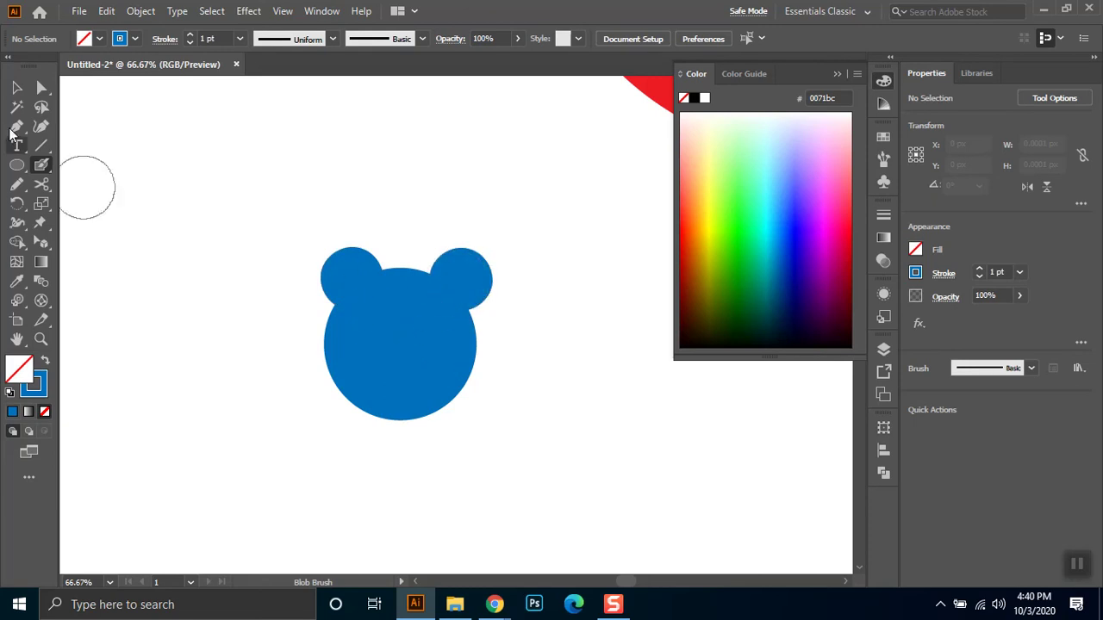
# Move the circle with its merged ears around the artboard as one shape
pyautogui.click(16, 87)
pyautogui.moveTo(437, 341)
pyautogui.mouseDown()
pyautogui.moveTo(274, 354)
pyautogui.moveTo(298, 365)
pyautogui.moveTo(290, 377)
pyautogui.moveTo(411, 278)
pyautogui.moveTo(409, 256)
pyautogui.mouseUp()
pyautogui.moveTo(431, 334); pyautogui.dragTo(421, 380)
# Paint three thick Blob Brush limbs out from the lower half of the blue shape and move the merged shape down the artboard
pyautogui.click(42, 167)
pyautogui.moveTo(374, 376)
pyautogui.mouseDown()
pyautogui.moveTo(319, 389)
pyautogui.moveTo(435, 377)
pyautogui.moveTo(492, 419)
pyautogui.moveTo(423, 402)
pyautogui.moveTo(408, 448)
pyautogui.moveTo(431, 355)
pyautogui.moveTo(340, 240)
pyautogui.moveTo(323, 246)
pyautogui.mouseUp()
pyautogui.click(16, 87)
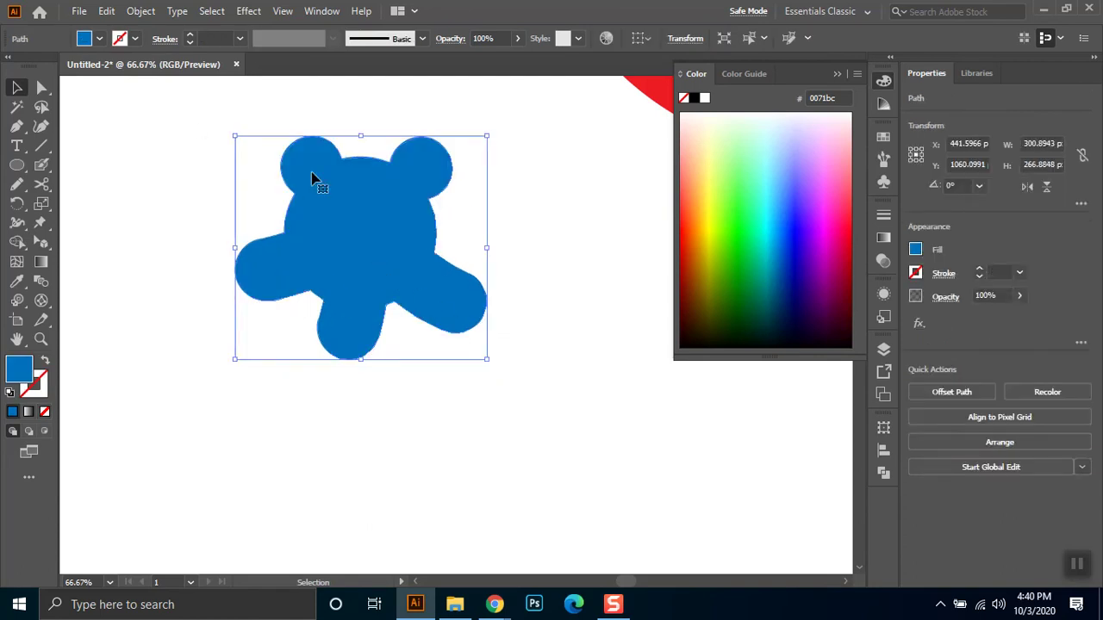
pyautogui.moveTo(307, 256); pyautogui.dragTo(353, 339)
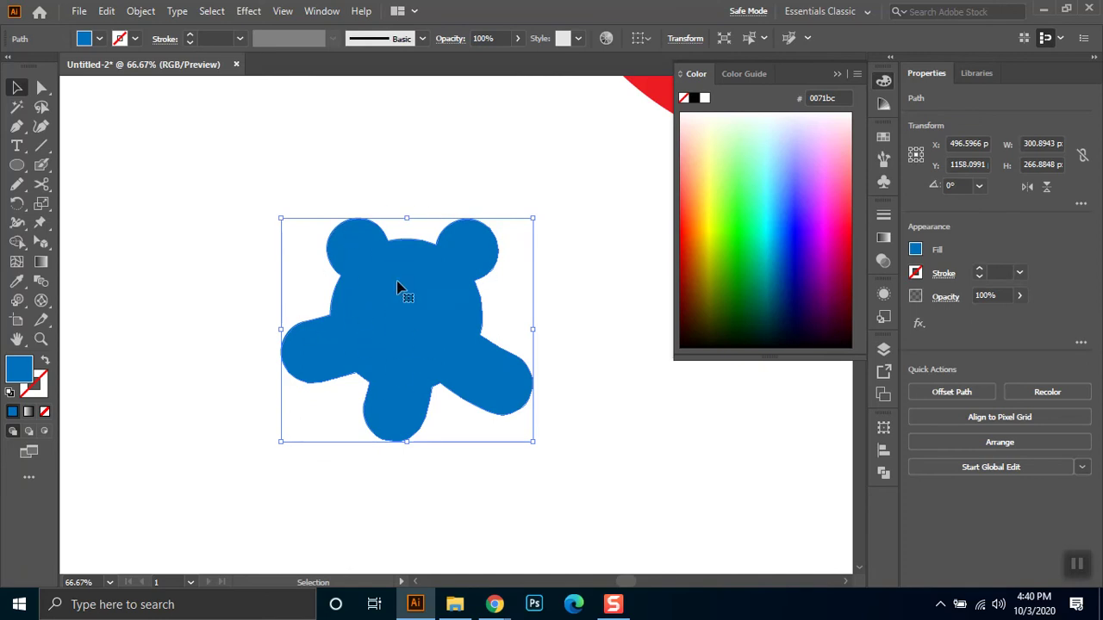
# Move the merged blue shape with its limbs up the artboard and reselect it as one object
pyautogui.moveTo(430, 271); pyautogui.dragTo(465, 248)
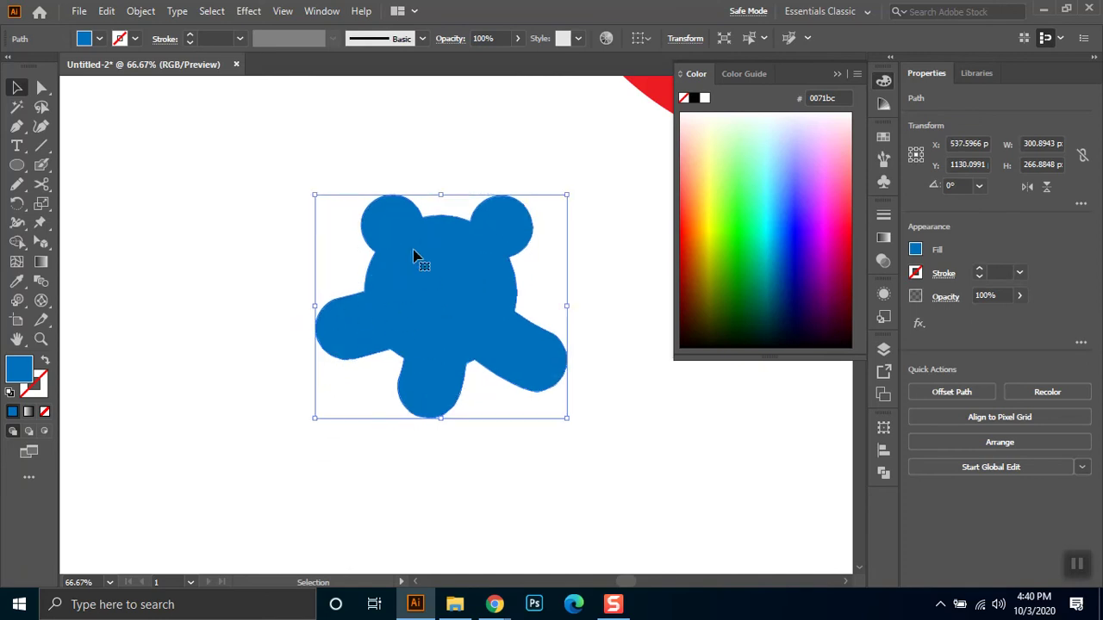
pyautogui.click(42, 165)
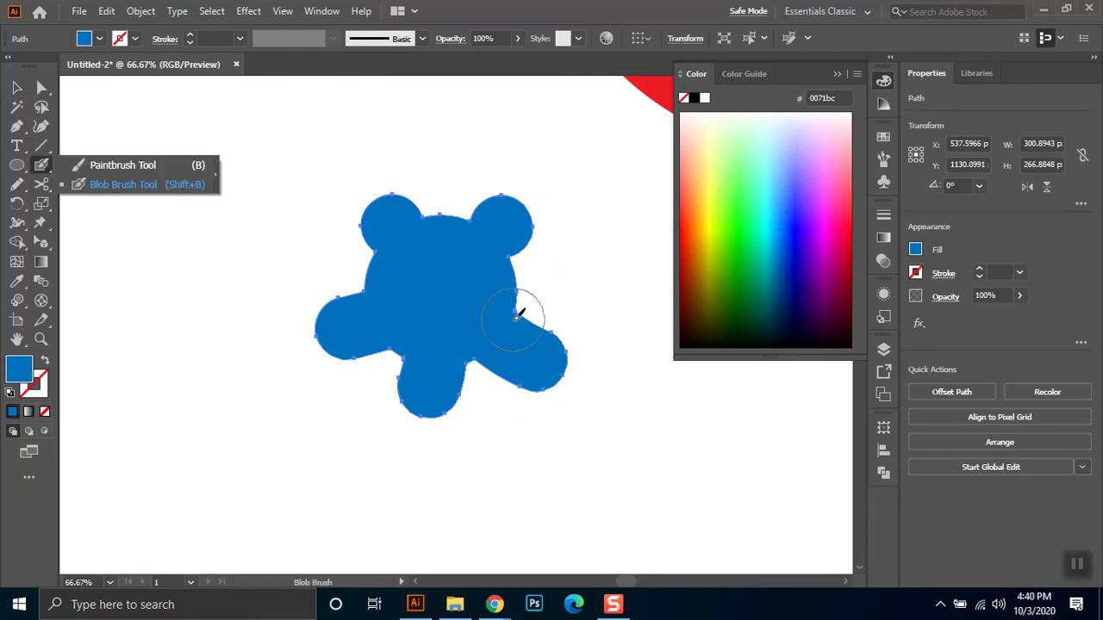
pyautogui.keyDown('ctrl'); pyautogui.click(459, 294); pyautogui.keyUp('ctrl')
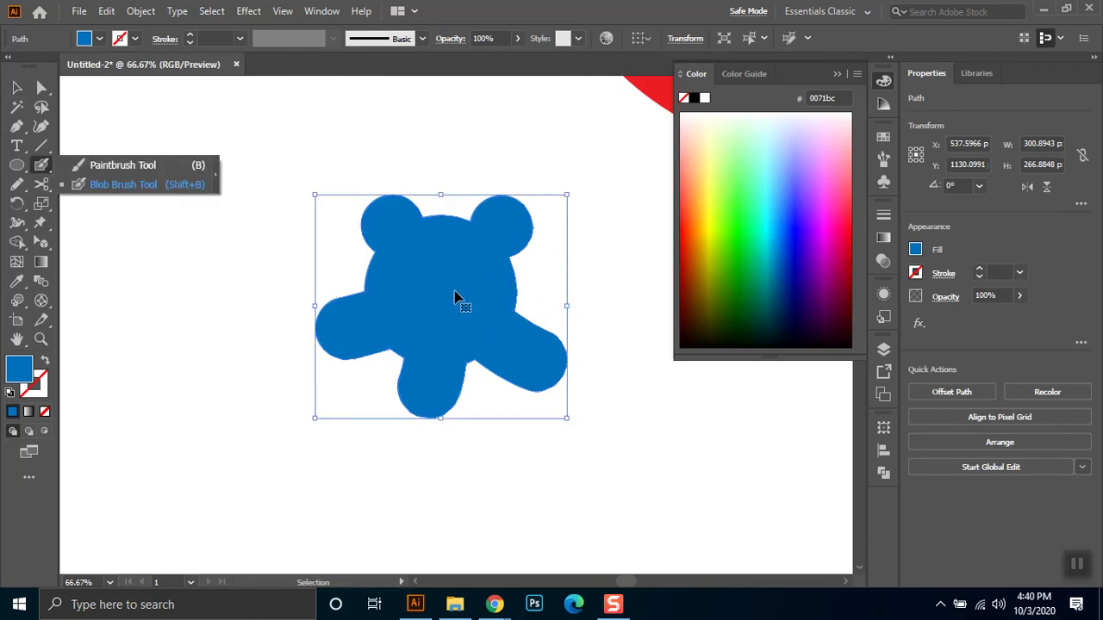
# Undo the moves and the three painted limbs, back to the blue circle with only its two ears
pyautogui.click(25, 89)
pyautogui.hotkey('ctrl', 'z')
pyautogui.hotkey('ctrl', 'z')
pyautogui.hotkey('ctrl', 'z')
pyautogui.hotkey('ctrl', 'z')
pyautogui.hotkey('ctrl', 'z')
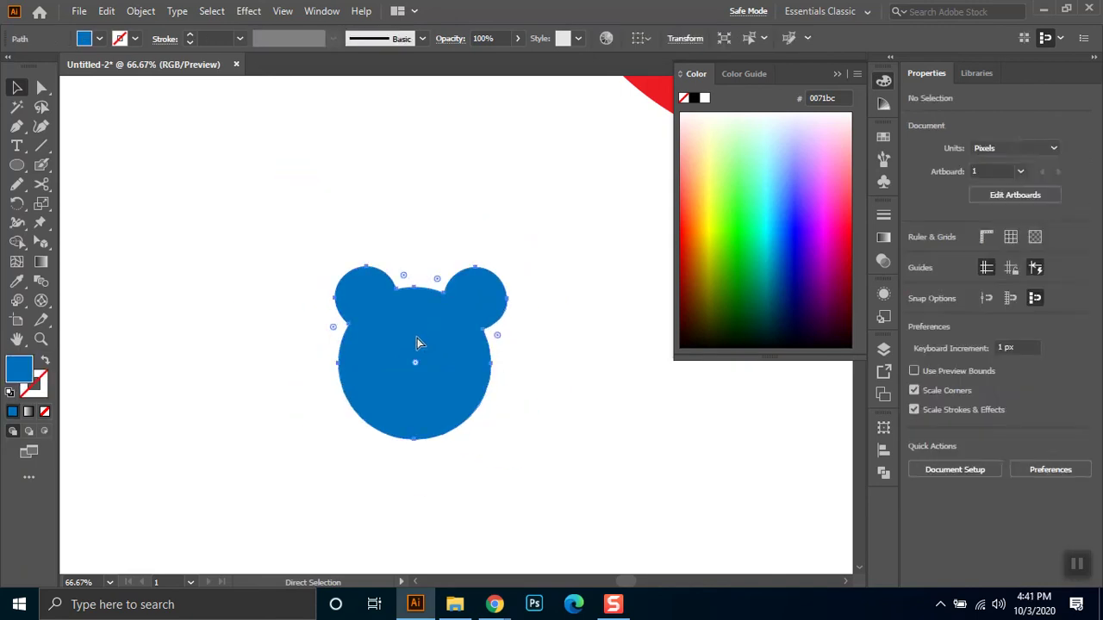
# Draw a 32 px circle as a nose in the middle of the blue head and fill it black
pyautogui.click(16, 164)
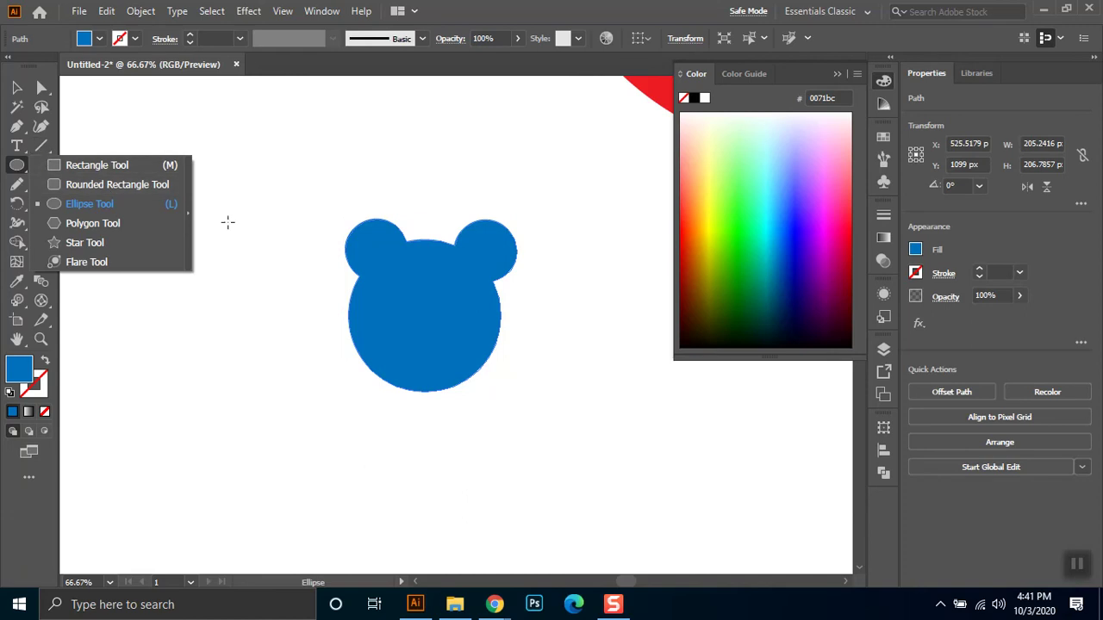
pyautogui.moveTo(413, 308); pyautogui.dragTo(430, 333)
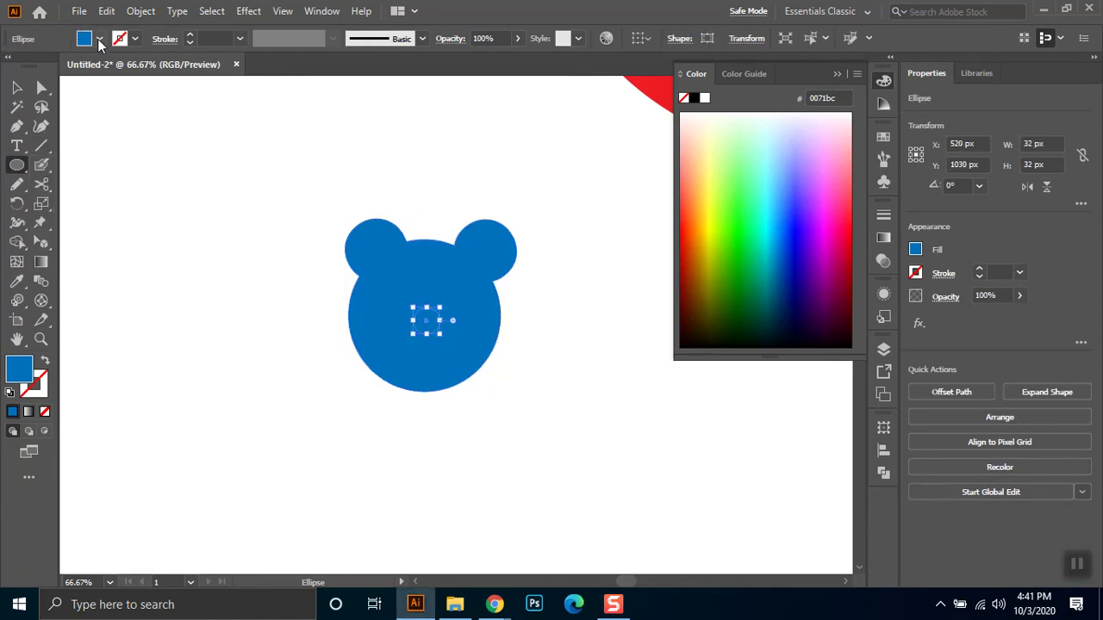
pyautogui.click(99, 38)
pyautogui.click(44, 66)
# Draw a 44 px circular eye above the nose, duplicate it horizontally for the second eye, and fill both white
pyautogui.click(402, 276)
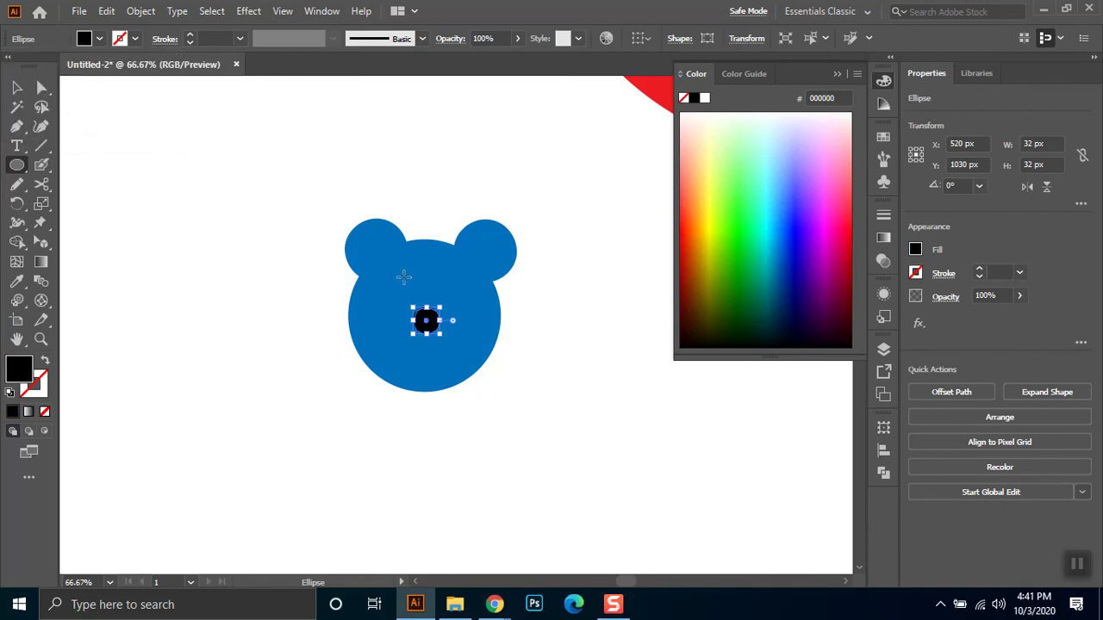
pyautogui.moveTo(410, 293); pyautogui.dragTo(455, 291)
pyautogui.press('v')
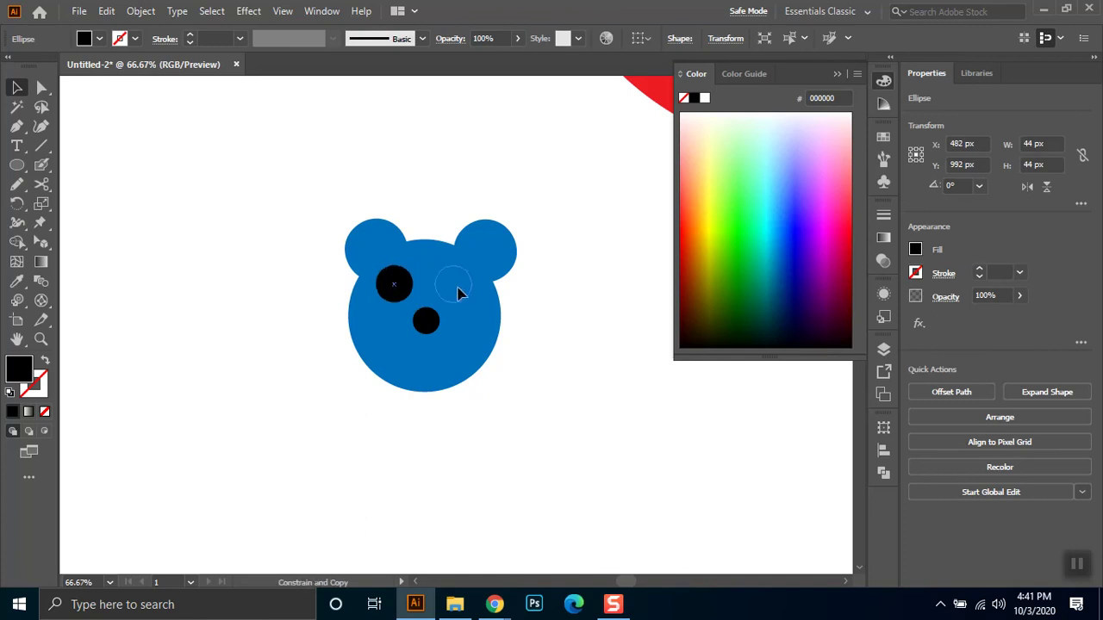
pyautogui.keyDown('shift'); pyautogui.click(399, 291); pyautogui.keyUp('shift')
pyautogui.click(89, 43)
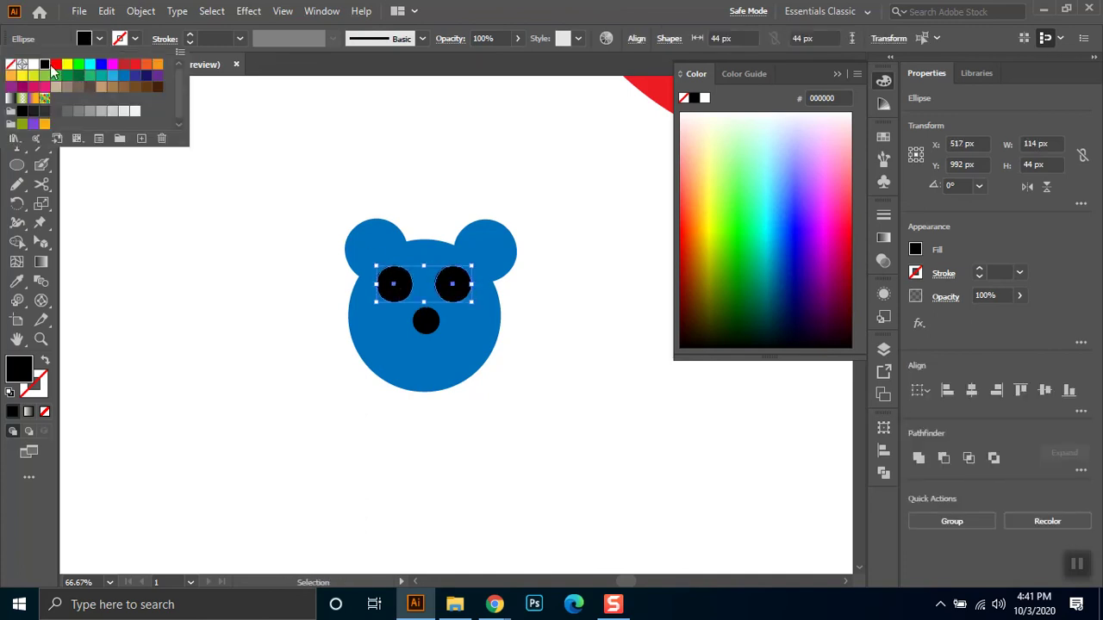
pyautogui.click(32, 65)
pyautogui.click(290, 323)
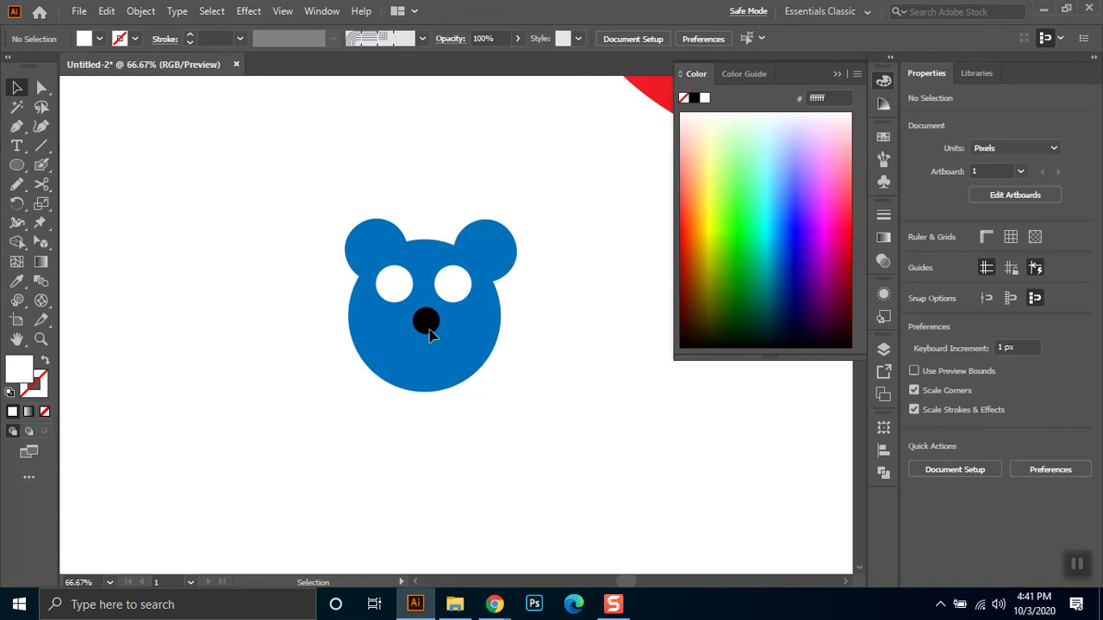
# Place a 22 px black pupil at the front of the left eye and duplicate it onto the right eye
pyautogui.moveTo(394, 294); pyautogui.dragTo(403, 295)
pyautogui.hotkey('ctrl', 'shift', ']')
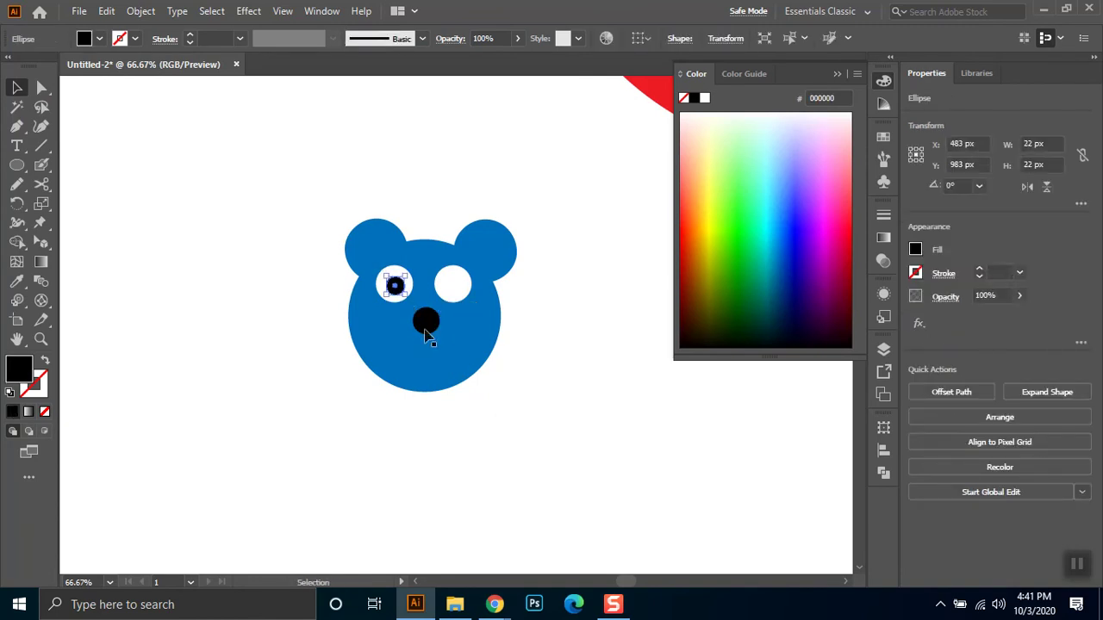
pyautogui.moveTo(400, 288); pyautogui.dragTo(458, 286)
# Copy a pupil onto the left ear, enlarge it to 60 px, and draw a curved Pen path across it along the head's edge
pyautogui.moveTo(394, 271); pyautogui.dragTo(376, 252)
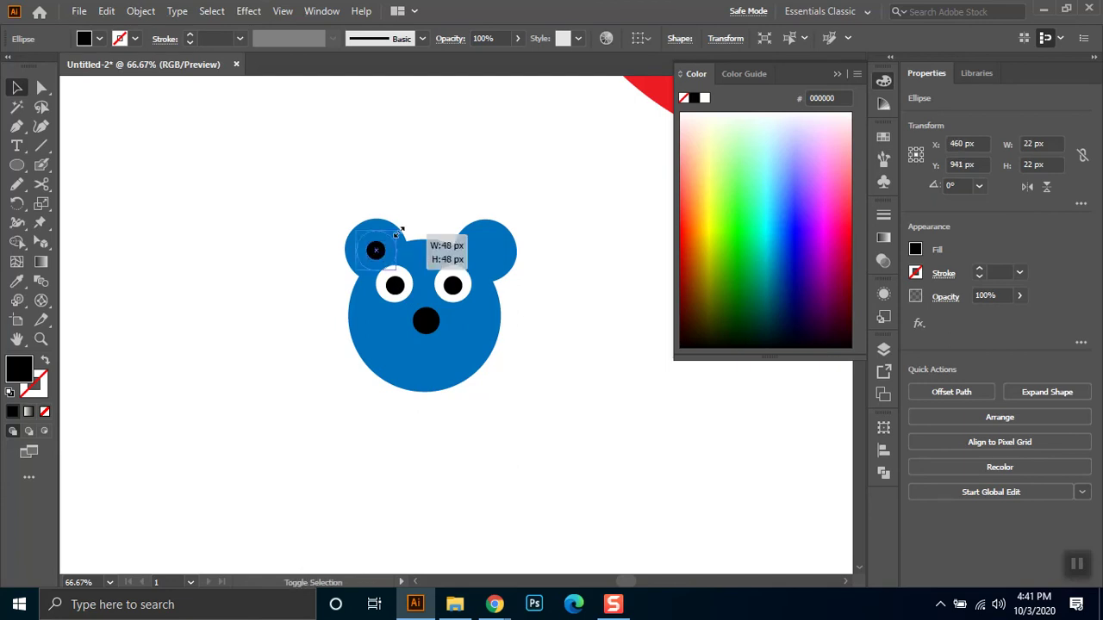
pyautogui.moveTo(453, 218); pyautogui.dragTo(454, 218)
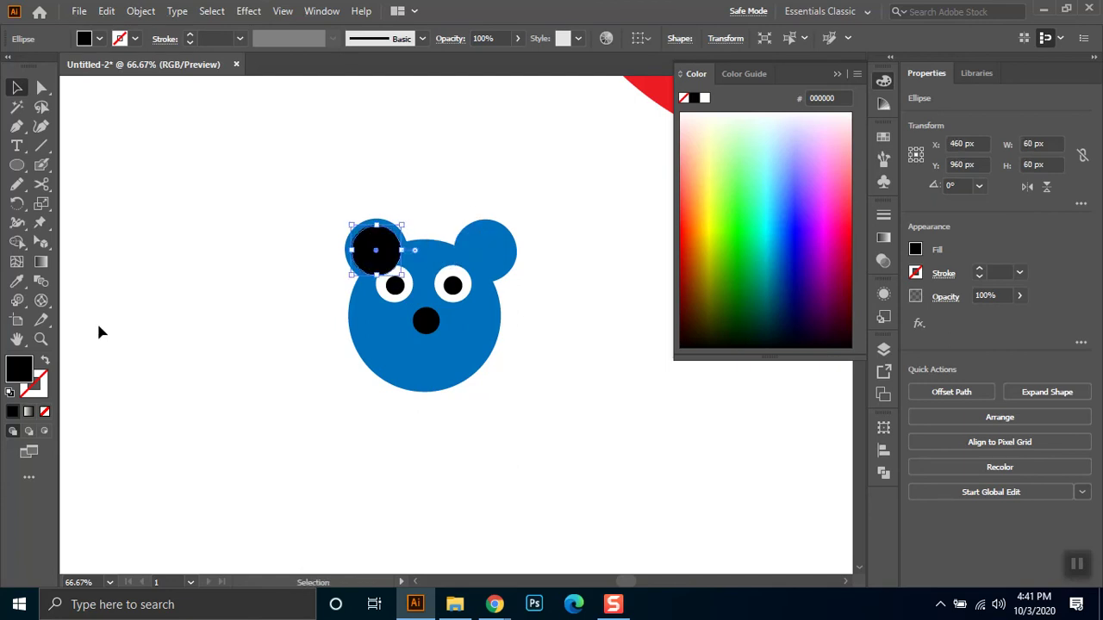
pyautogui.click(17, 126)
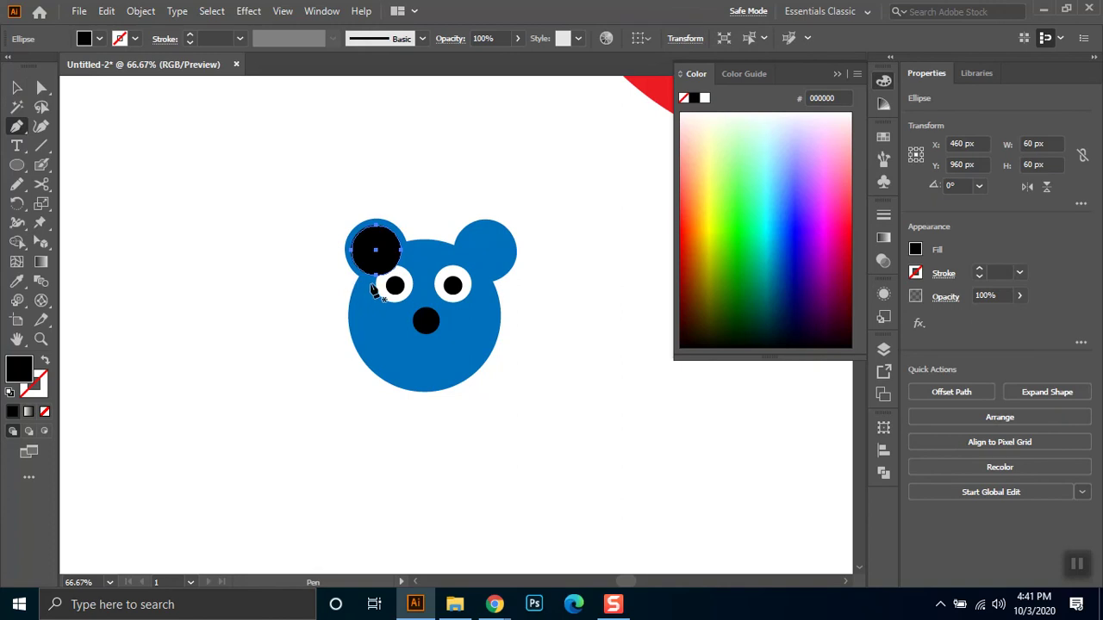
pyautogui.click(359, 279)
pyautogui.moveTo(413, 244); pyautogui.dragTo(455, 246)
# Remove the part of the black ear circle that overlaps the head, using Shape Builder with the curved path
pyautogui.click(16, 87)
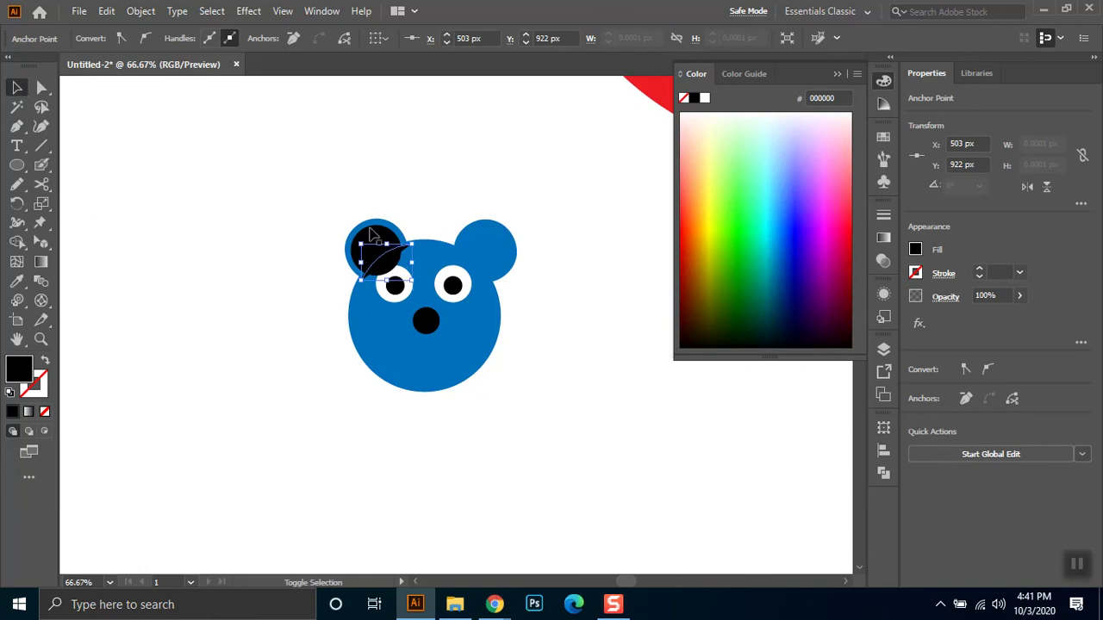
pyautogui.keyDown('shift'); pyautogui.click(373, 234); pyautogui.keyUp('shift')
pyautogui.click(17, 242)
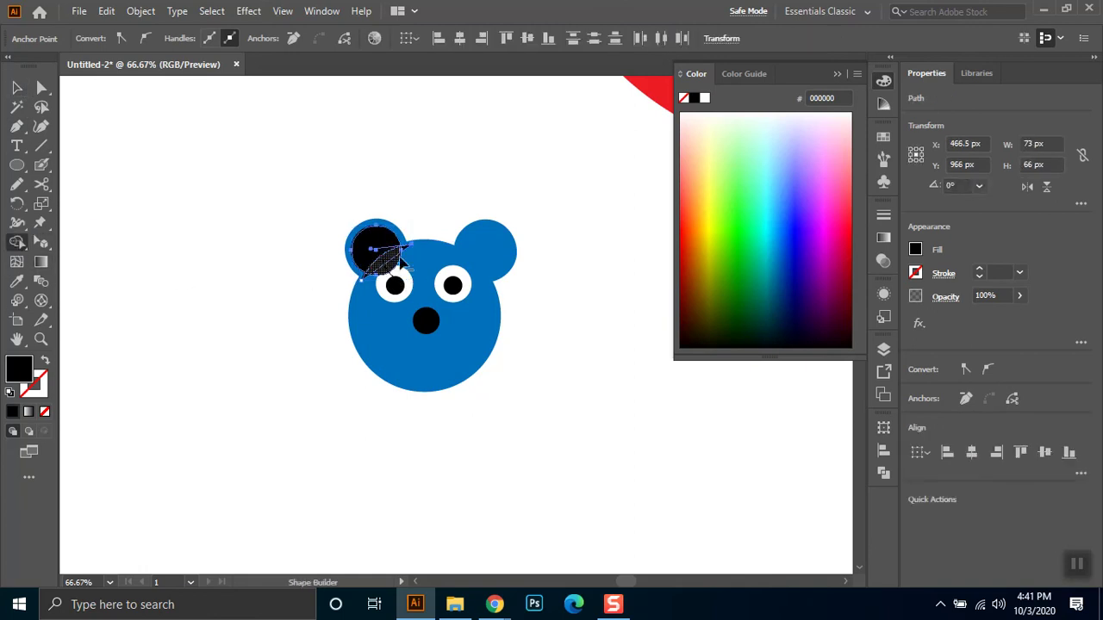
pyautogui.click(398, 269)
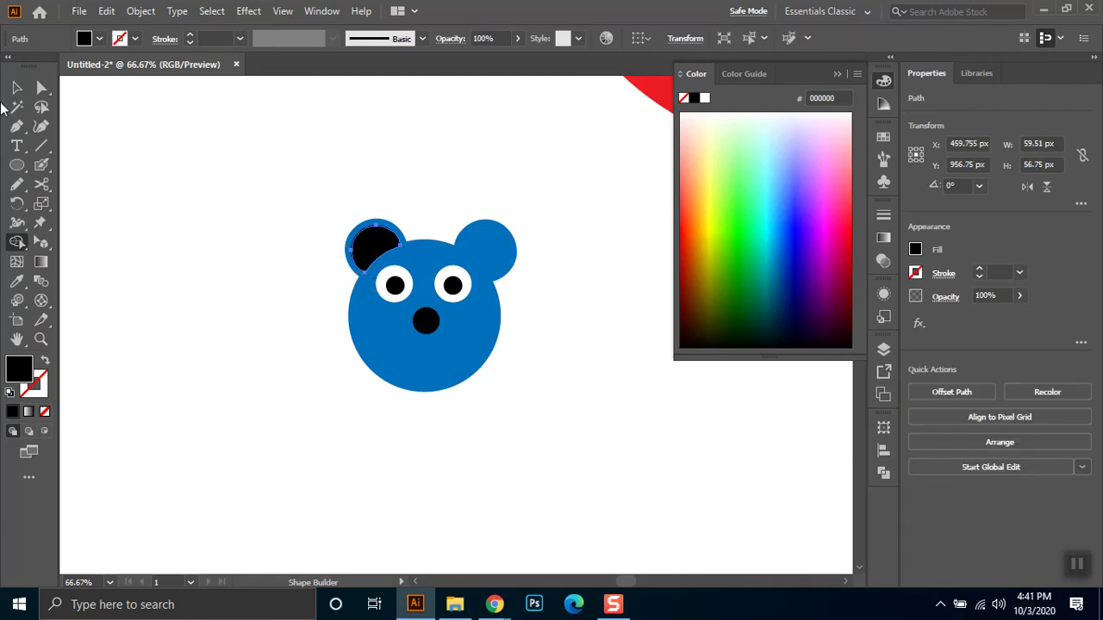
# Fill the trimmed inner shape of the left ear with dark blue 2e3192
pyautogui.press('v')
pyautogui.click(376, 244)
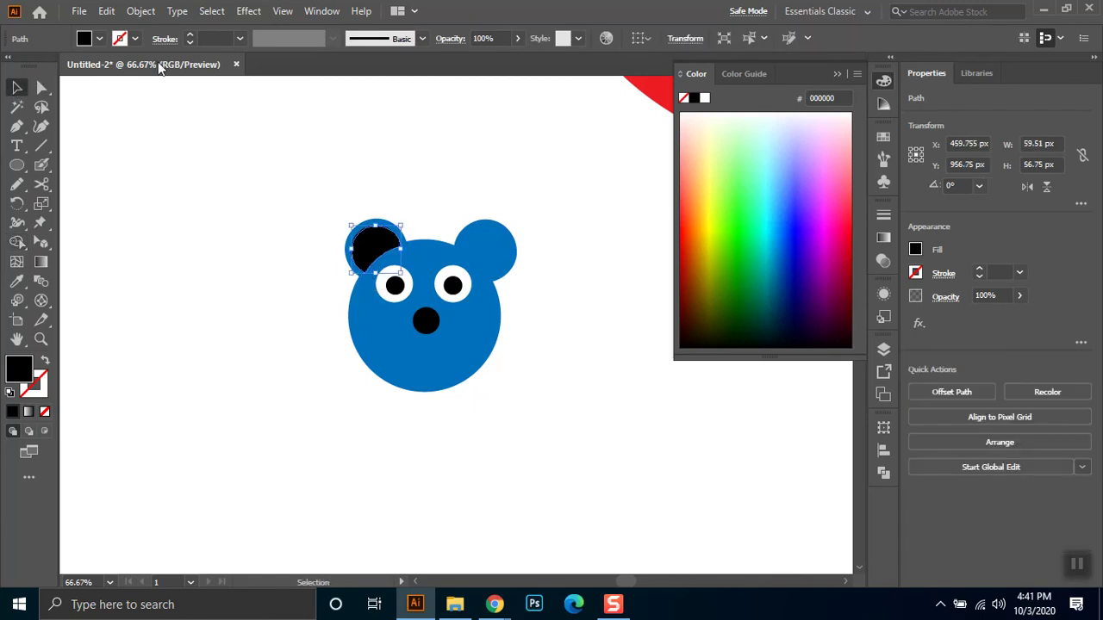
pyautogui.click(98, 40)
pyautogui.click(135, 77)
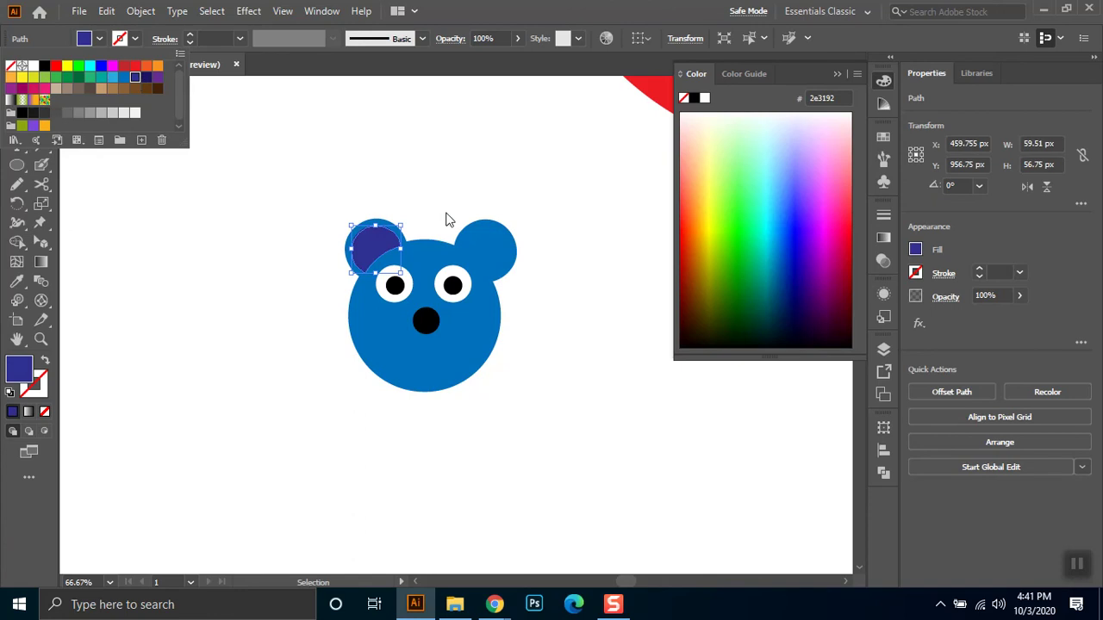
pyautogui.click(443, 179)
# Duplicate the dark inner ear onto the right ear as a mirror image and nudge it into place
pyautogui.moveTo(371, 255); pyautogui.dragTo(485, 262)
pyautogui.press('Up')
pyautogui.press('Up')
pyautogui.press('Right')
pyautogui.click(577, 266)
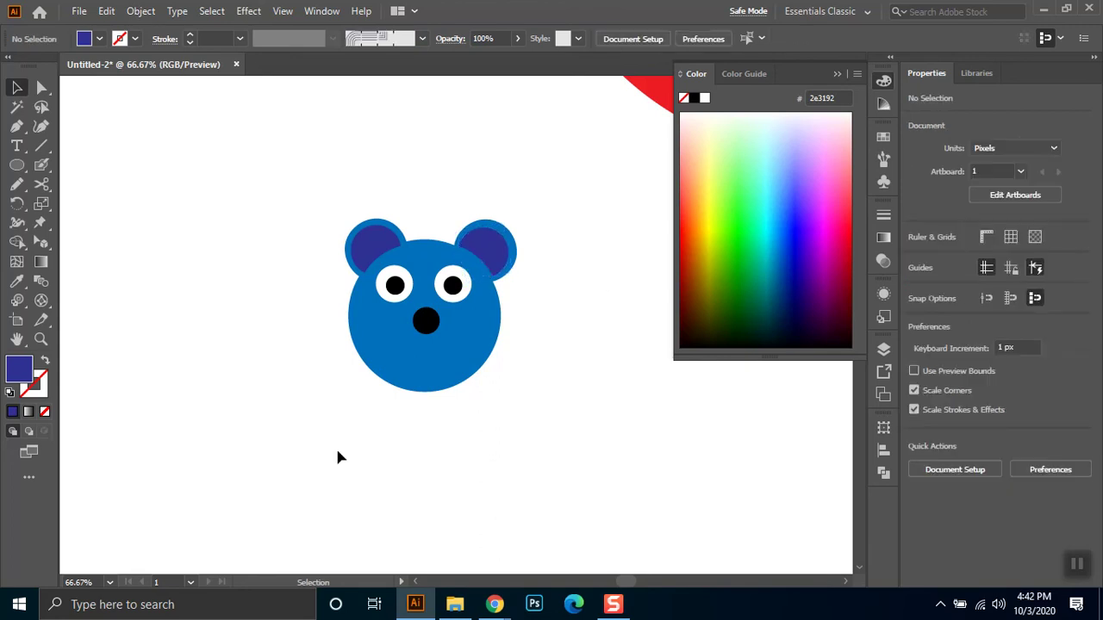
# Draw a 32 px vertical line straight down from the bottom of the nose with the Pen tool
pyautogui.click(16, 126)
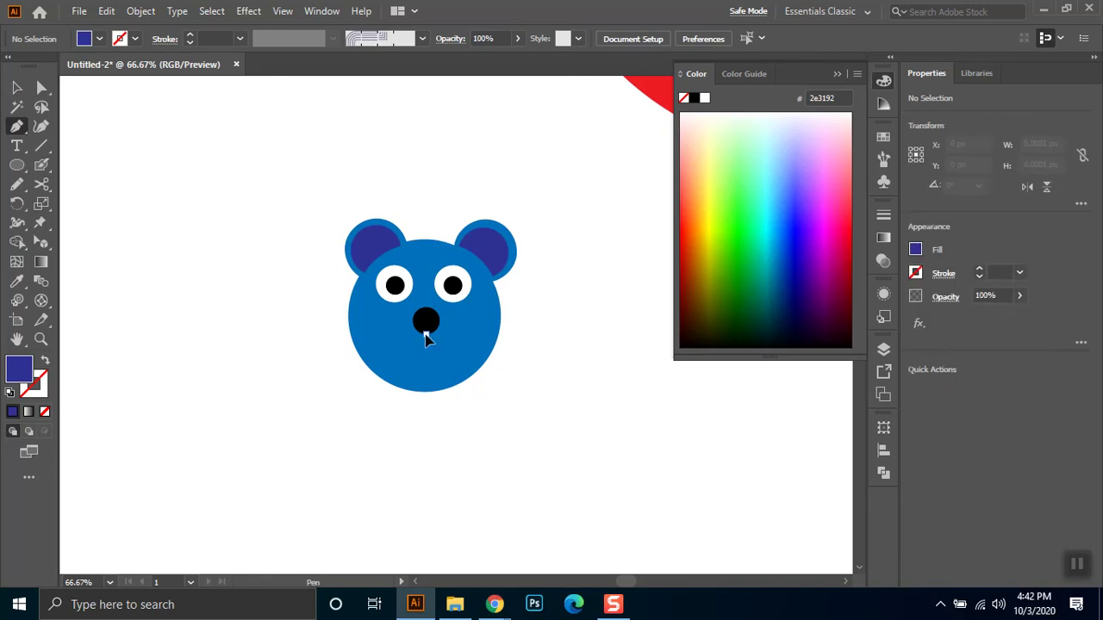
pyautogui.moveTo(426, 335); pyautogui.dragTo(426, 360)
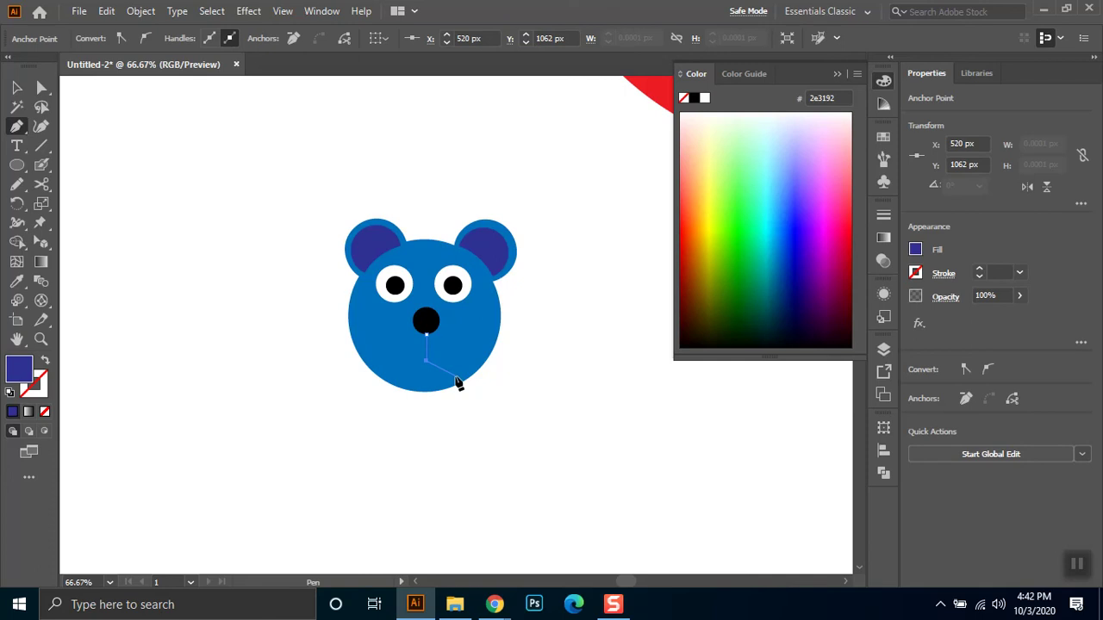
pyautogui.click(17, 87)
pyautogui.click(481, 362)
pyautogui.click(426, 358)
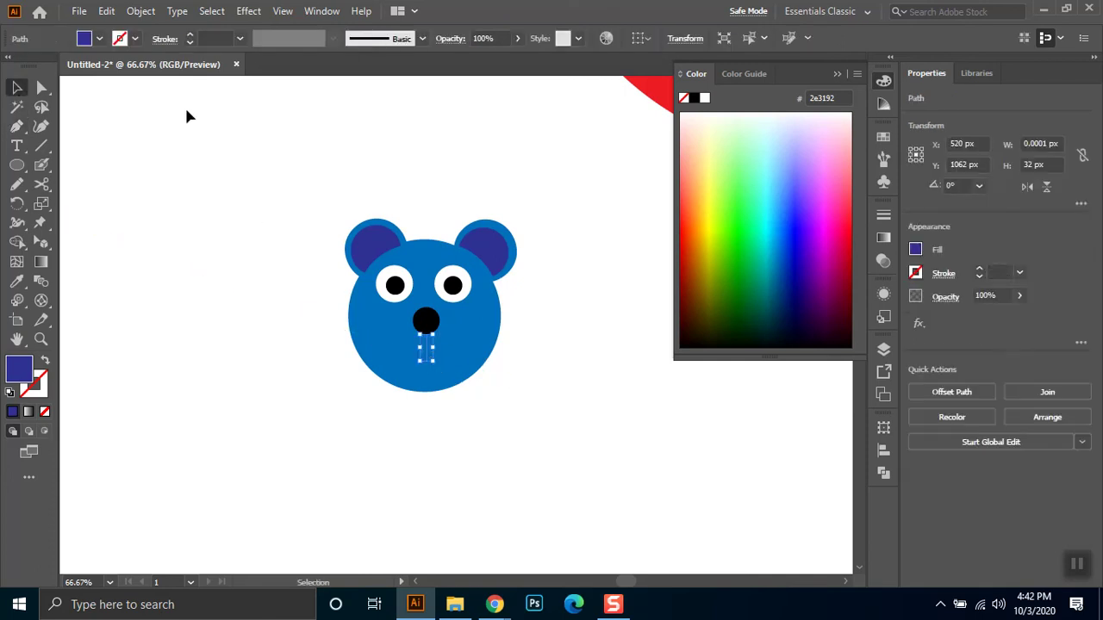
# Swap the line's fill and stroke so its stroke is dark blue, and set the stroke weight to 5 pt
pyautogui.click(49, 359)
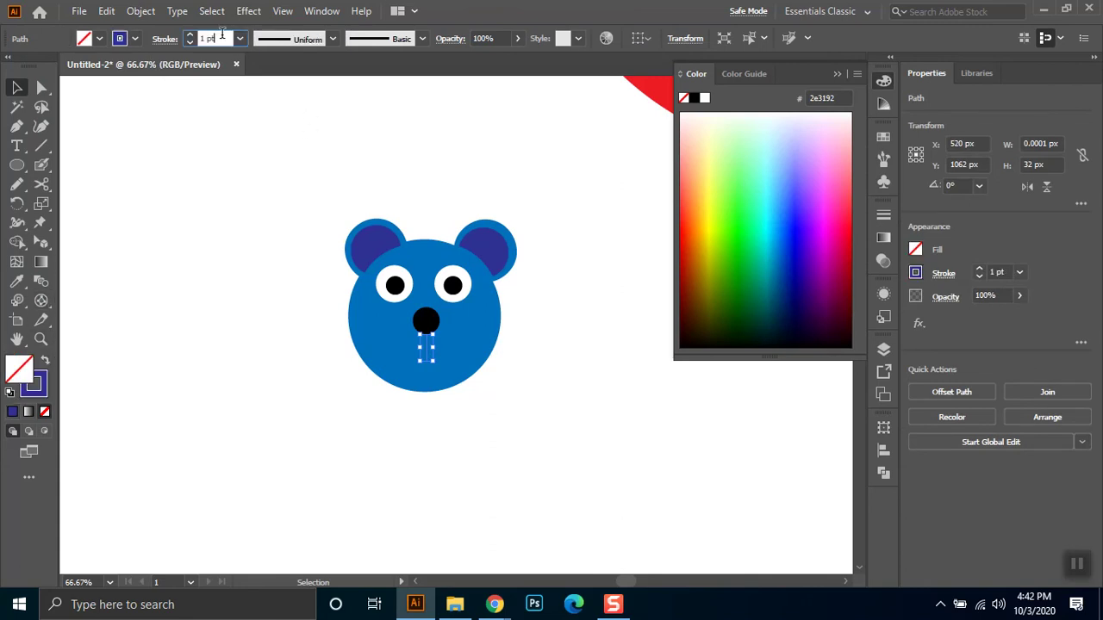
pyautogui.click(223, 36)
pyautogui.write('5')
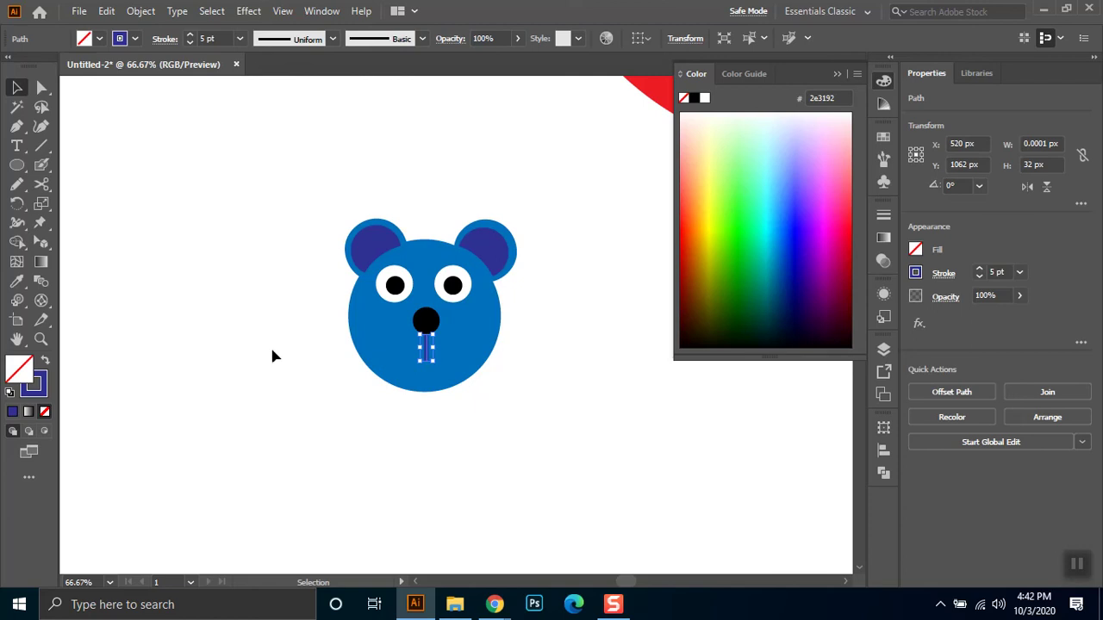
pyautogui.click(299, 370)
# Draw an open L-shaped Pen path beside the head's left side and nudge its upper end point
pyautogui.click(41, 146)
pyautogui.click(15, 128)
pyautogui.click(182, 248)
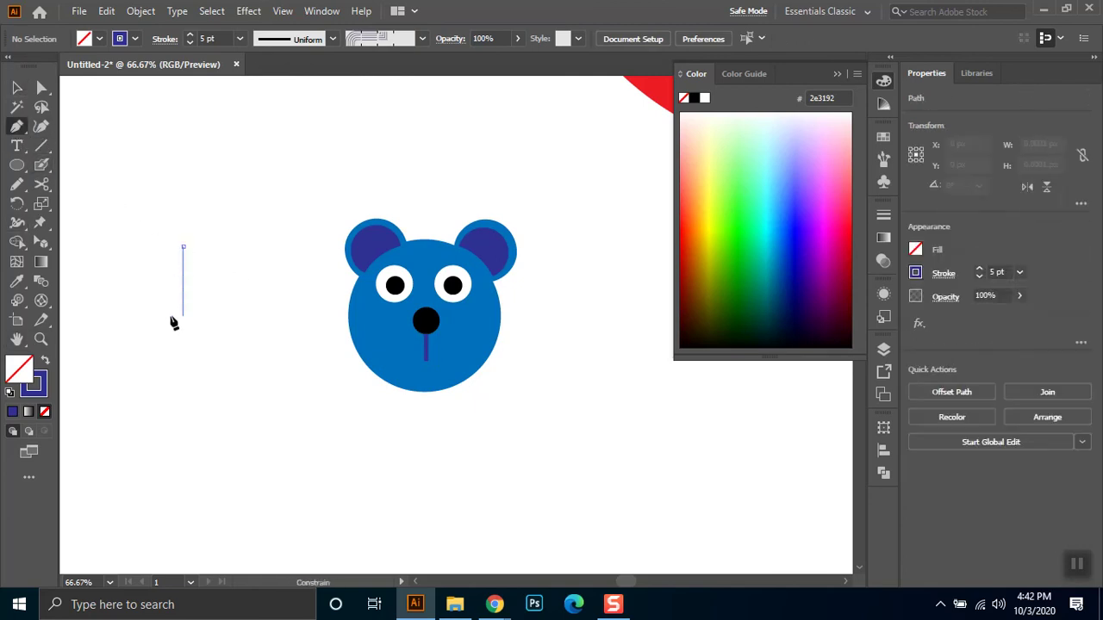
pyautogui.keyDown('shift'); pyautogui.click(182, 315); pyautogui.keyUp('shift')
pyautogui.keyDown('shift'); pyautogui.click(247, 325); pyautogui.keyUp('shift')
pyautogui.press('v')
pyautogui.press('a')
pyautogui.click(183, 247)
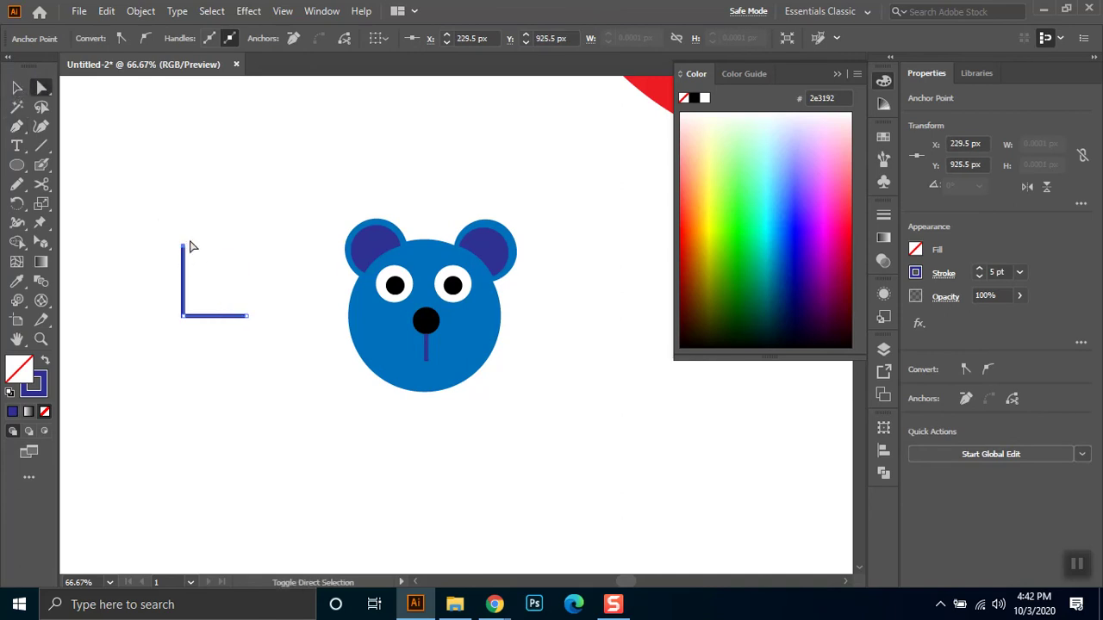
pyautogui.hotkey('shift', 'Up')
# Rotate the L-shaped path to 225°, shrink it to about 41 px wide, and place its corner at the nose line's lower end
pyautogui.press('v')
pyautogui.moveTo(250, 250); pyautogui.dragTo(455, 389)
pyautogui.moveTo(425, 443); pyautogui.dragTo(424, 395)
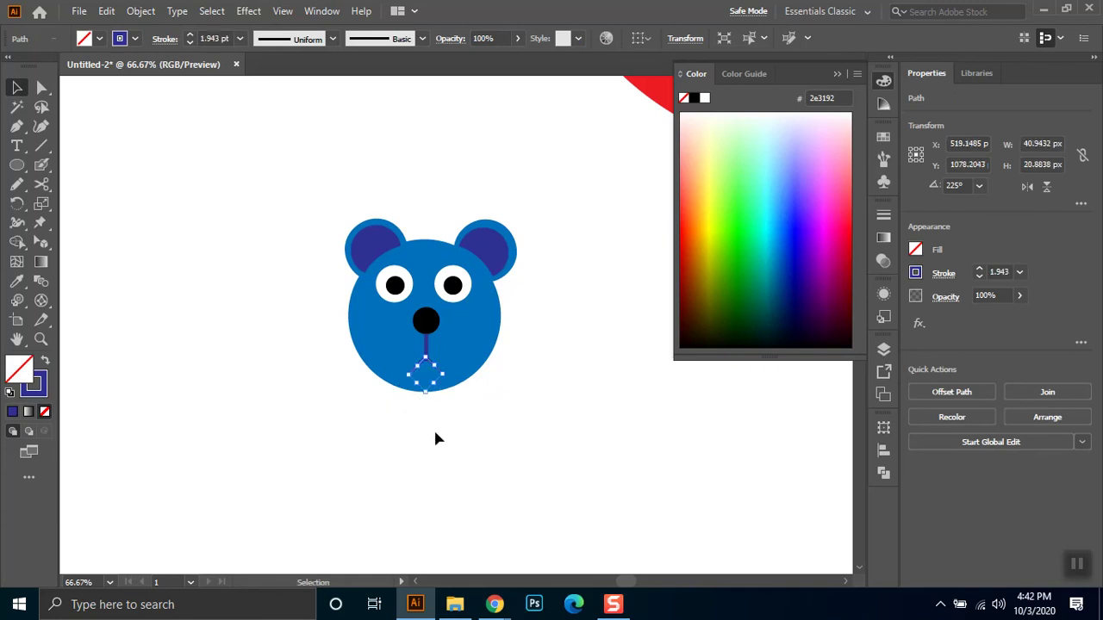
pyautogui.click(437, 435)
# Set the stroke weight of the angled mouth path to 5 pt
pyautogui.click(441, 382)
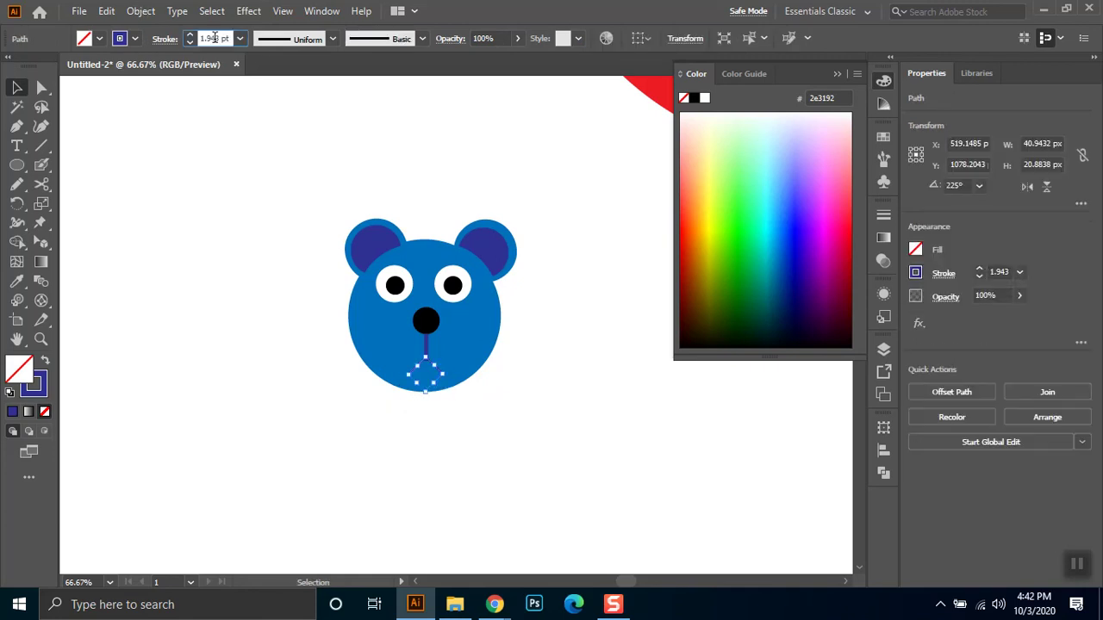
pyautogui.write('5')
pyautogui.press('Return')
pyautogui.click(238, 168)
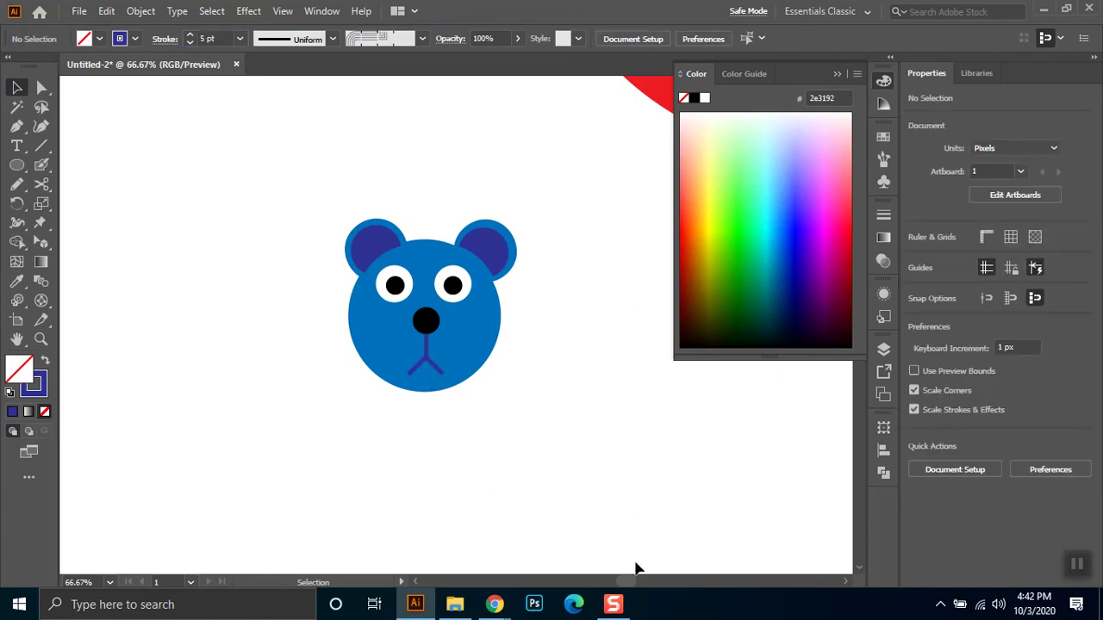
# Select the whole bear face and scale it up proportionally to about 265 × 267 px
pyautogui.moveTo(548, 205); pyautogui.dragTo(259, 472)
pyautogui.moveTo(516, 391); pyautogui.dragTo(540, 452)
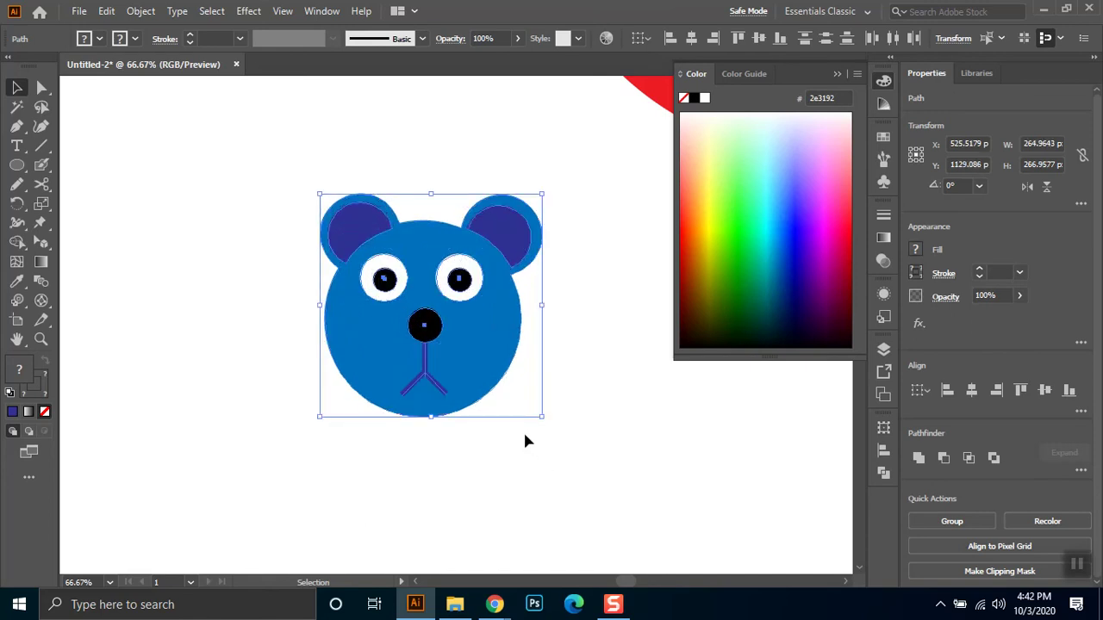
pyautogui.click(486, 453)
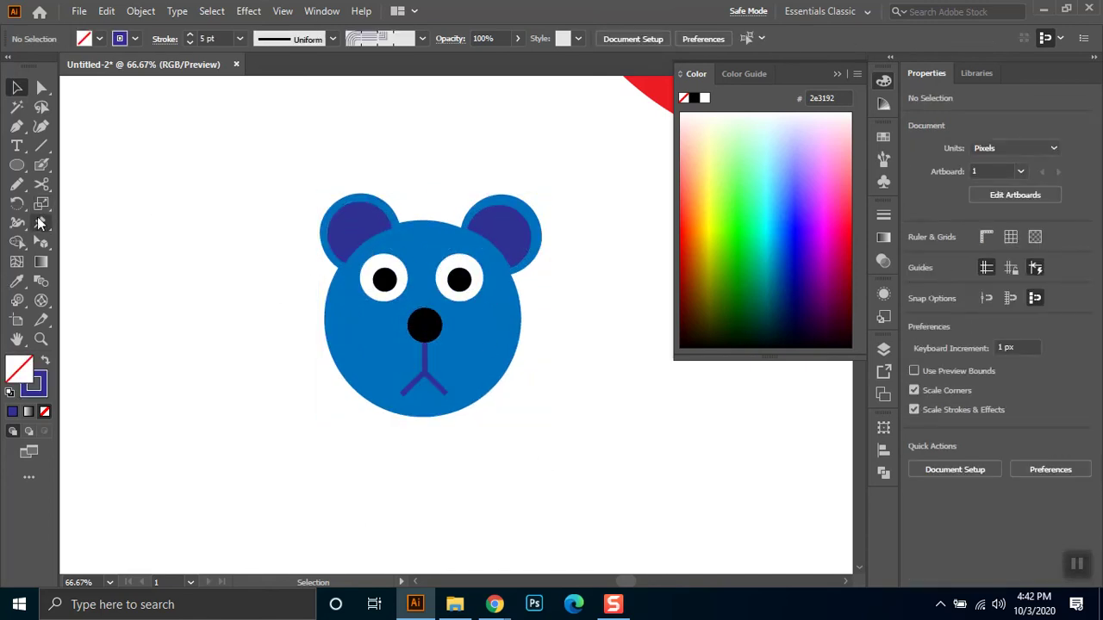
pyautogui.click(43, 168)
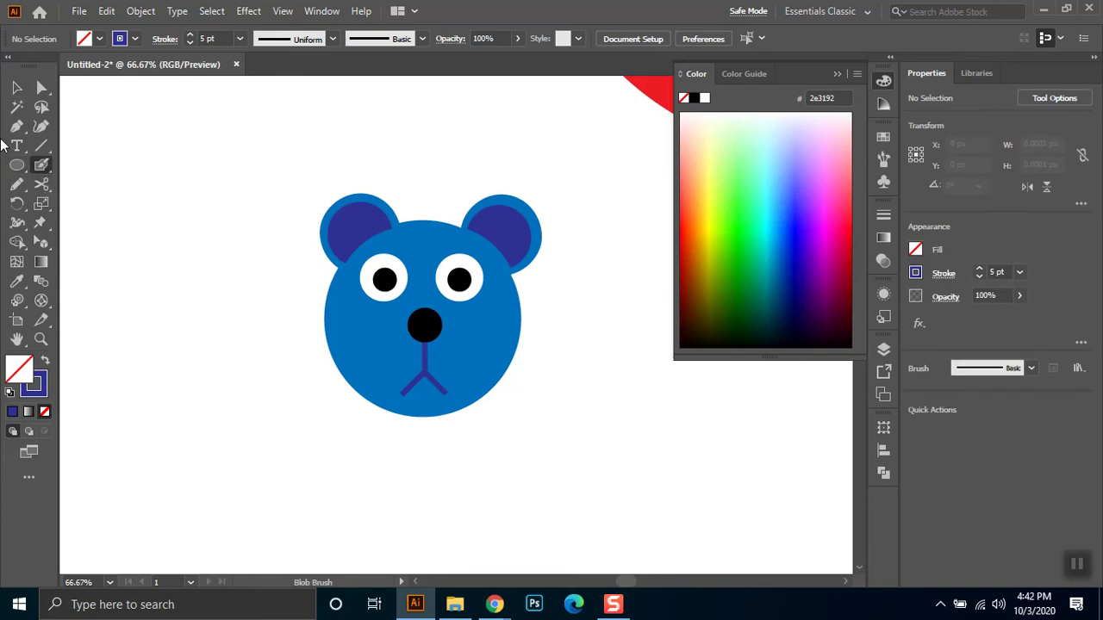
pyautogui.click(12, 87)
pyautogui.moveTo(284, 158); pyautogui.dragTo(606, 492)
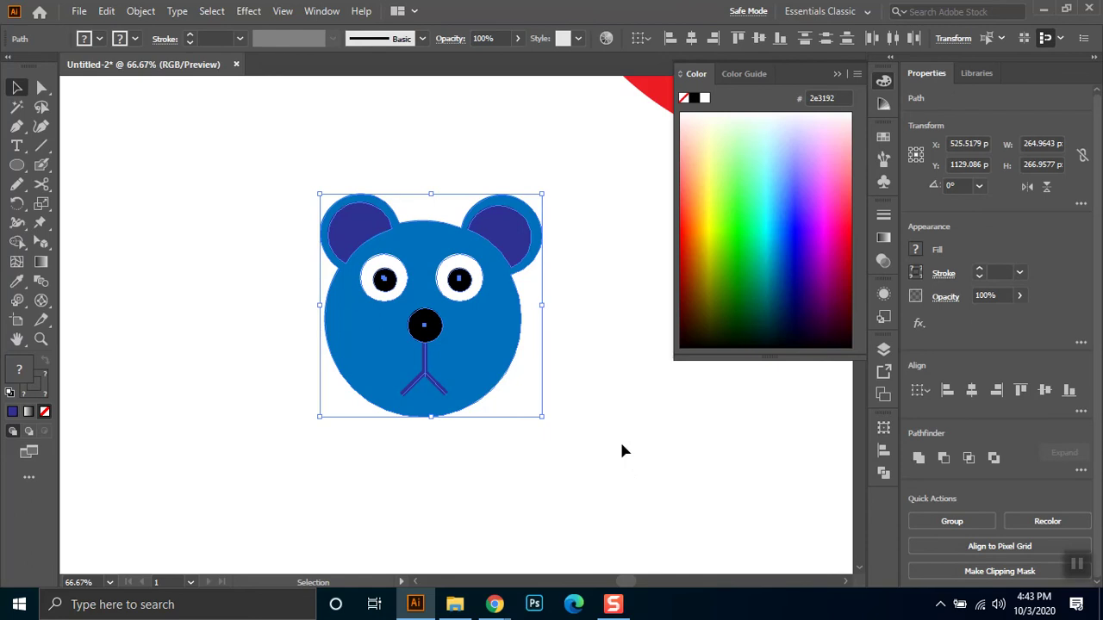
pyautogui.click(614, 443)
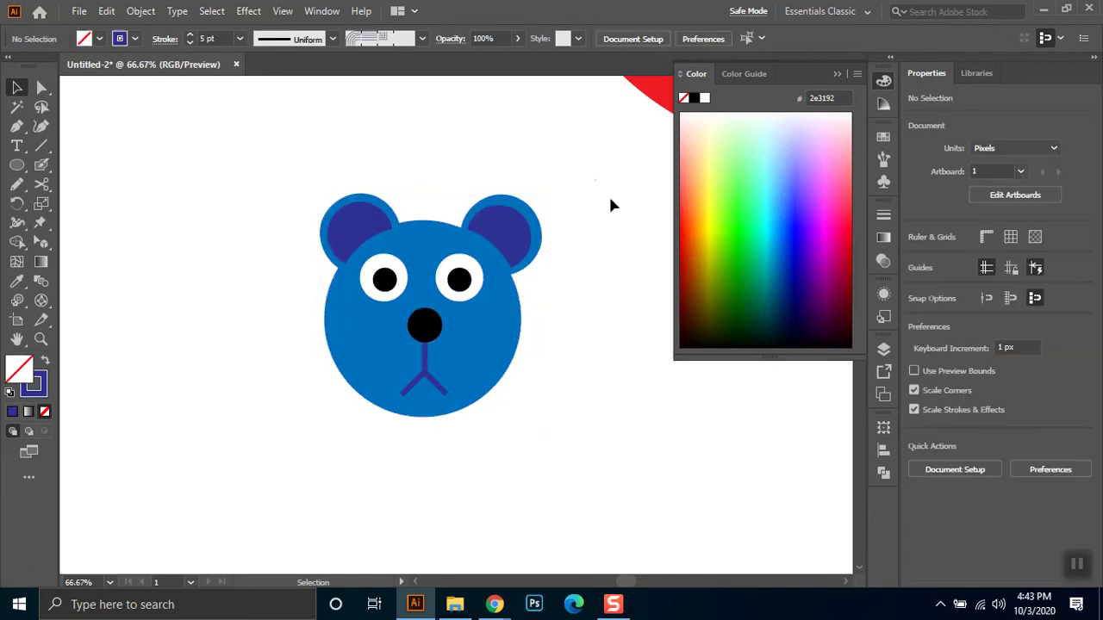
# Select the whole bear face, scale it down proportionally to about 147 × 148 px, and move it up the artboard
pyautogui.moveTo(571, 167); pyautogui.dragTo(296, 451)
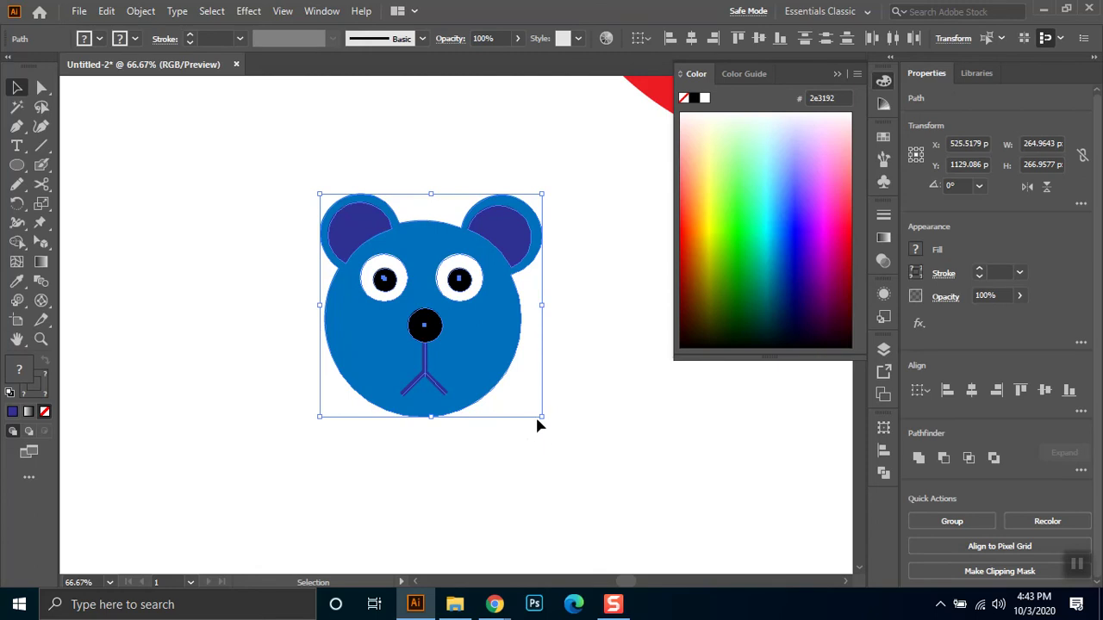
pyautogui.moveTo(539, 418); pyautogui.dragTo(443, 317)
pyautogui.moveTo(385, 251); pyautogui.dragTo(364, 161)
# Collapse the color picker and scale the bear face up proportionally to about 271 × 273 px between the spiral and the color wheel
pyautogui.press('a')
pyautogui.hotkey('ctrl', '-')
pyautogui.hotkey('ctrl', '-')
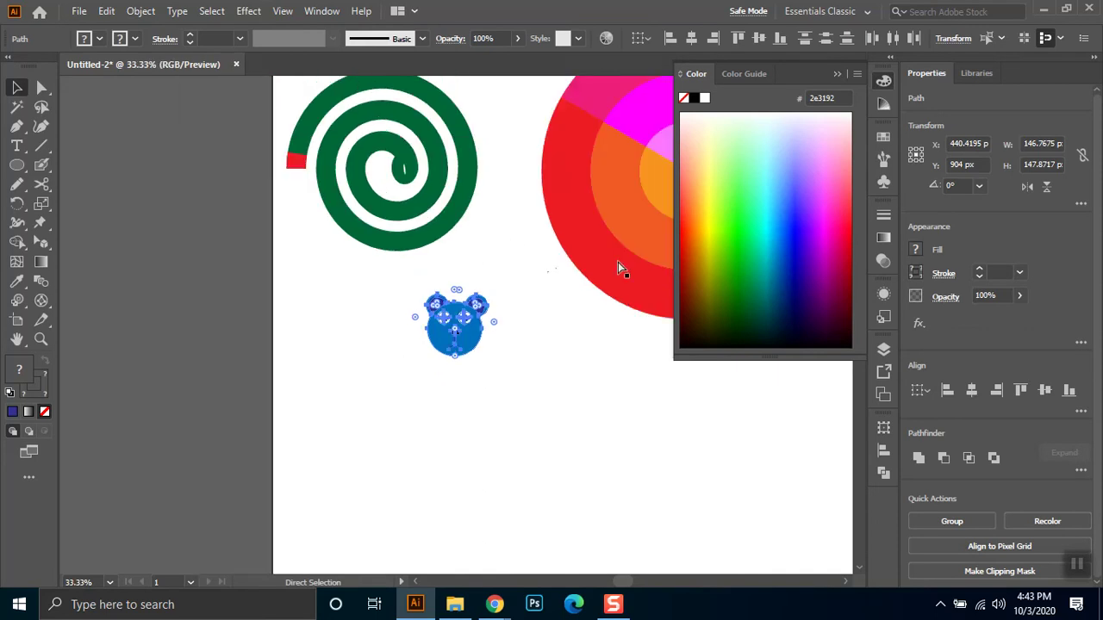
pyautogui.hotkey('ctrl', '-')
pyautogui.click(840, 74)
pyautogui.press('v')
pyautogui.moveTo(484, 302); pyautogui.dragTo(520, 260)
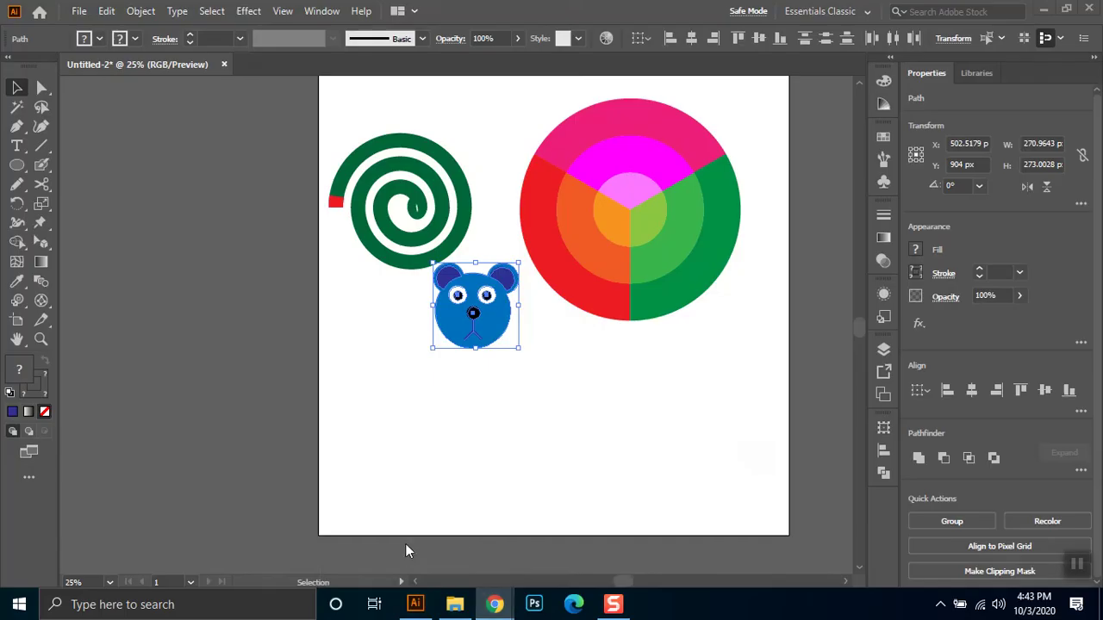
# Switch to Chrome and run a Google image search for "double exposure"
pyautogui.click(408, 551)
pyautogui.click(522, 14)
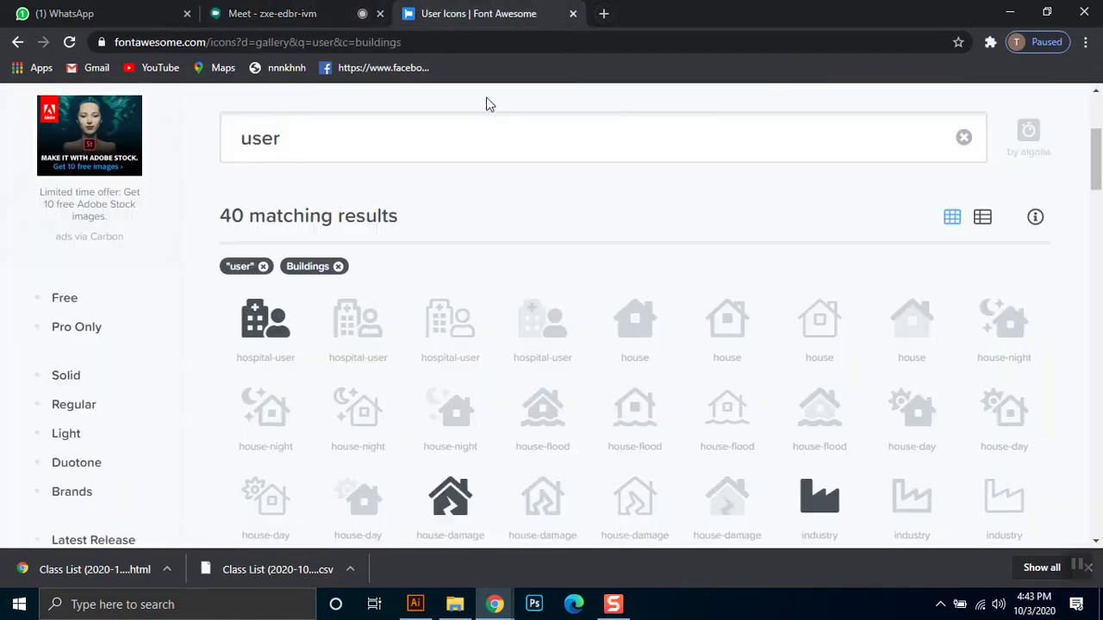
pyautogui.click(428, 42)
pyautogui.write('dou')
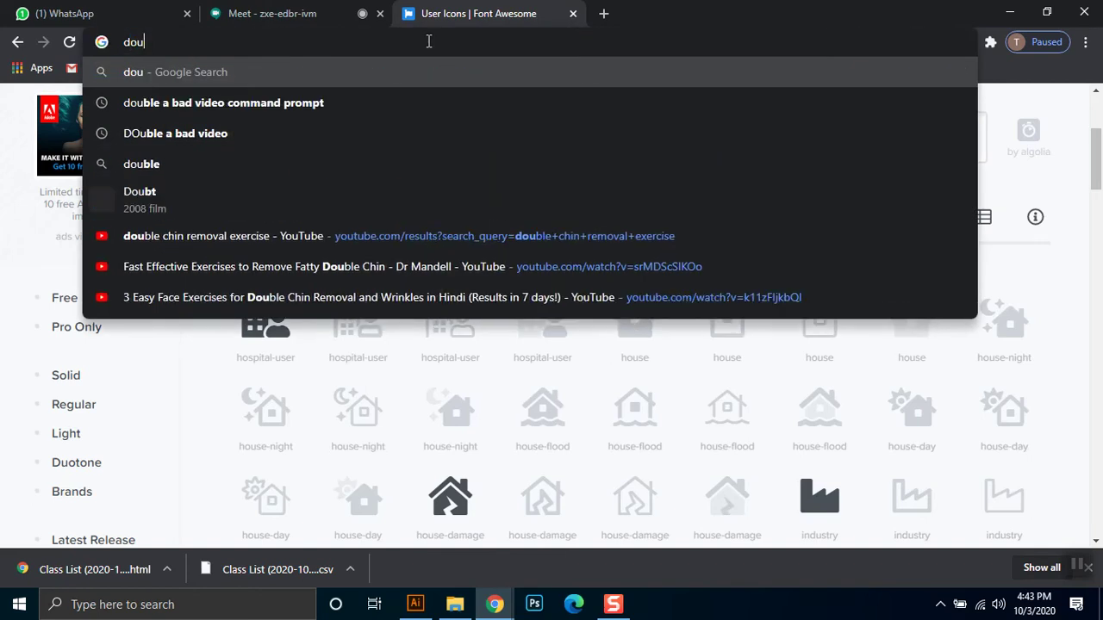
pyautogui.write('ble exposer')
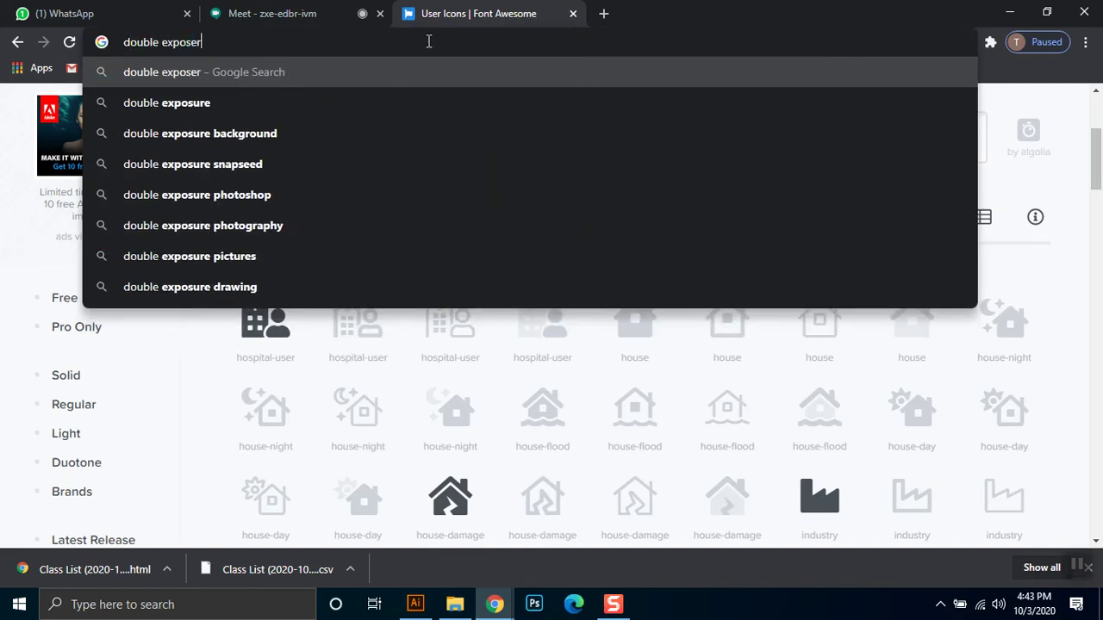
pyautogui.press('Return')
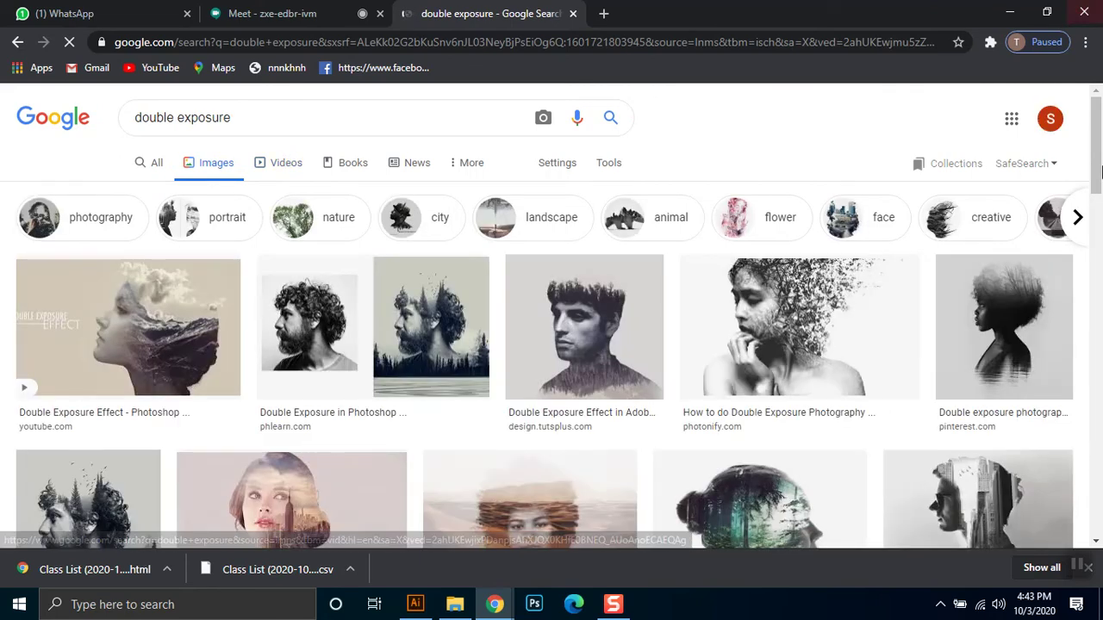
# Examine the double exposure image results for examples that blend portraits with landscapes, cities and forests
pyautogui.scroll(-4, 1098, 212)
pyautogui.scroll(-3, 1099, 211)
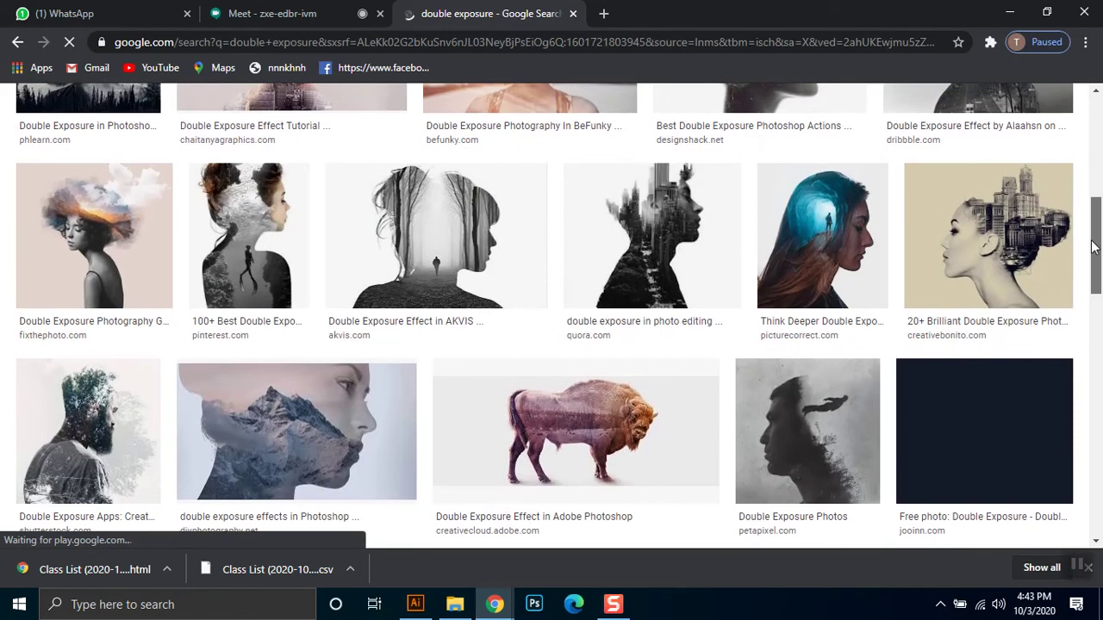
pyautogui.scroll(5, 1092, 247)
pyautogui.scroll(3, 1069, 155)
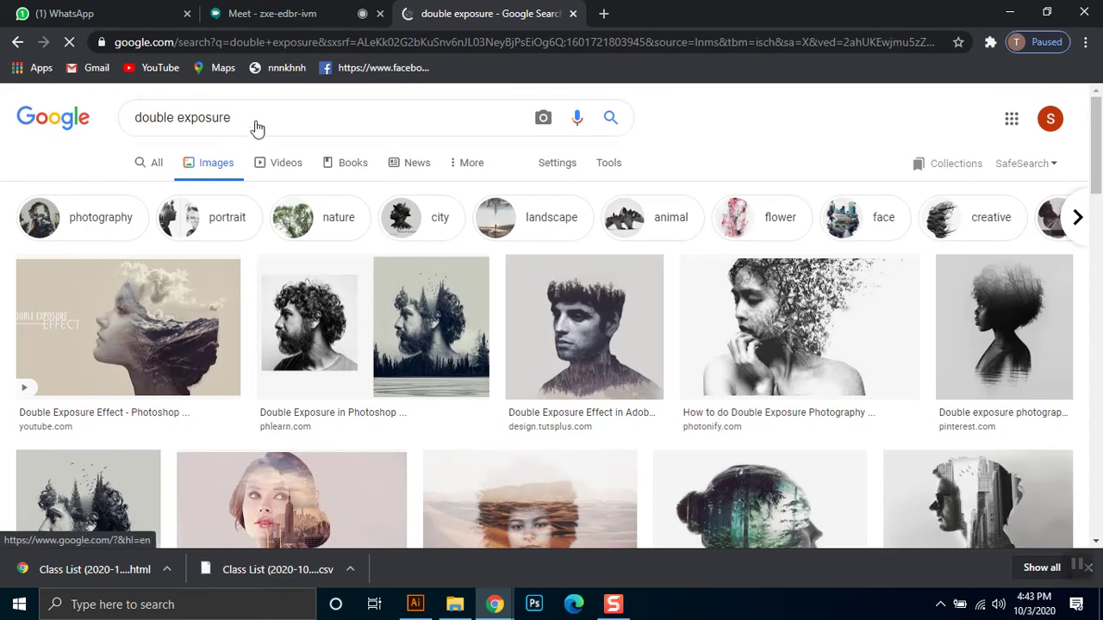
pyautogui.scroll(-2, 1033, 242)
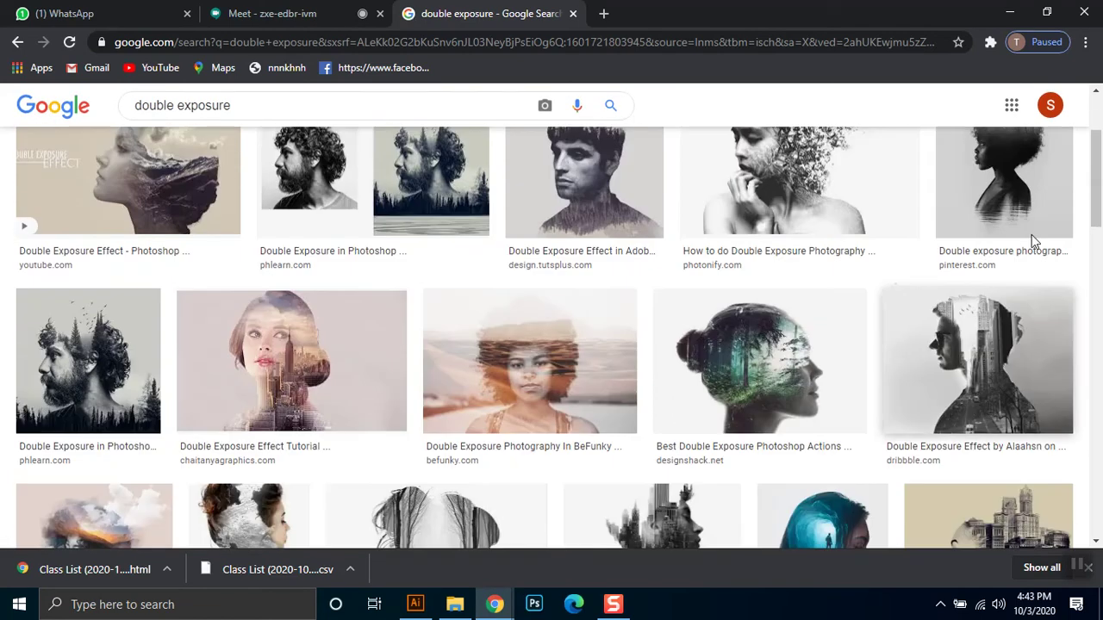
pyautogui.moveTo(1097, 194); pyautogui.dragTo(1100, 224)
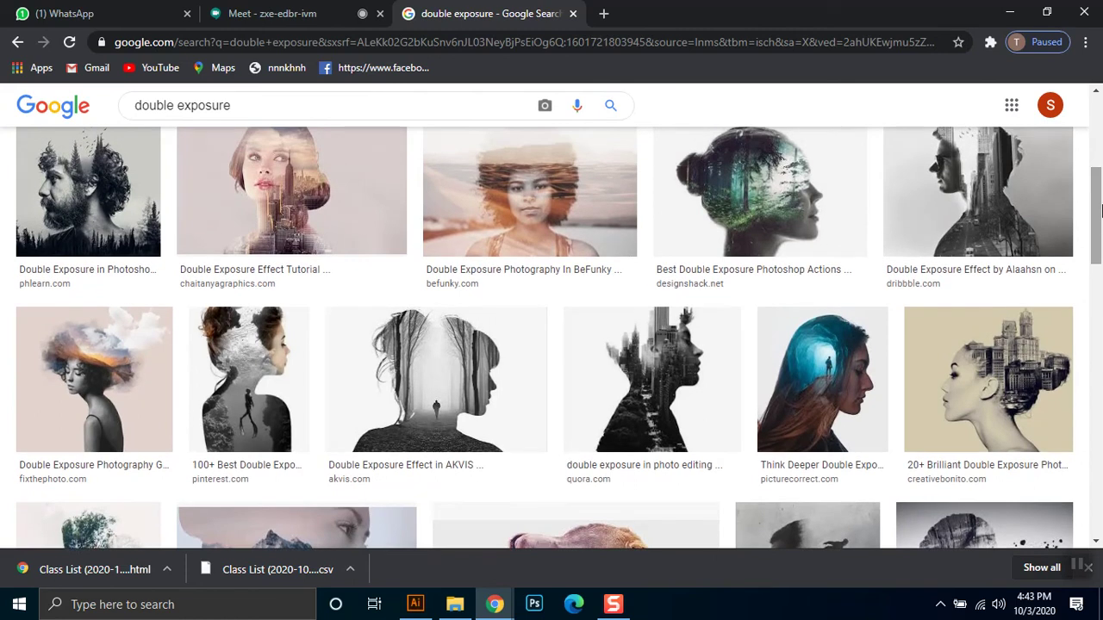
pyautogui.click(1077, 569)
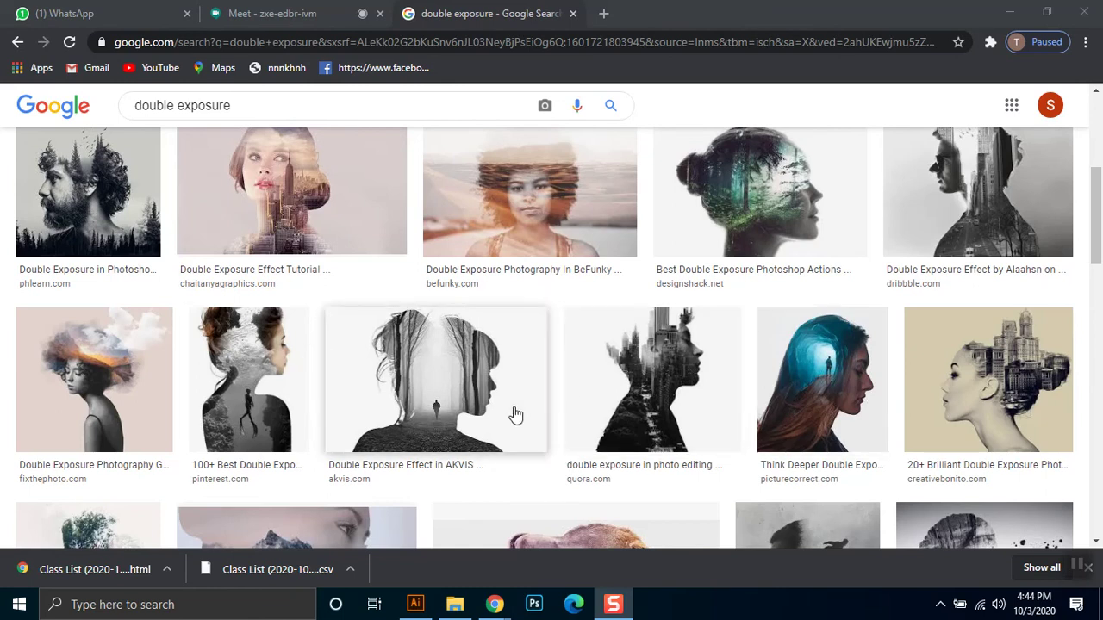
pyautogui.scroll(-1, 385, 452)
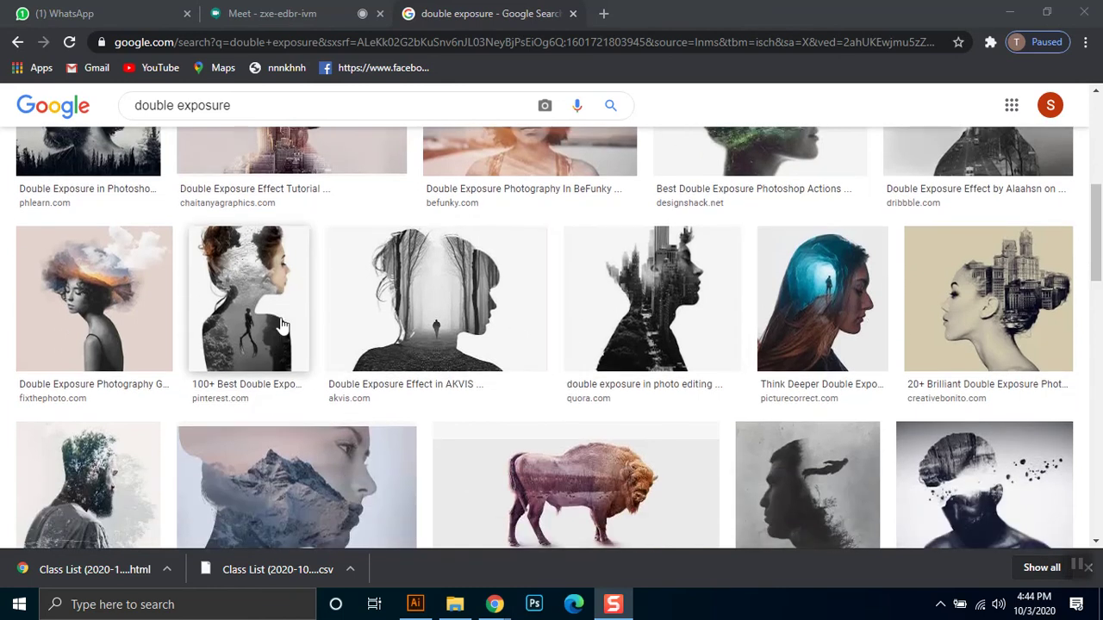
pyautogui.scroll(-2, 264, 342)
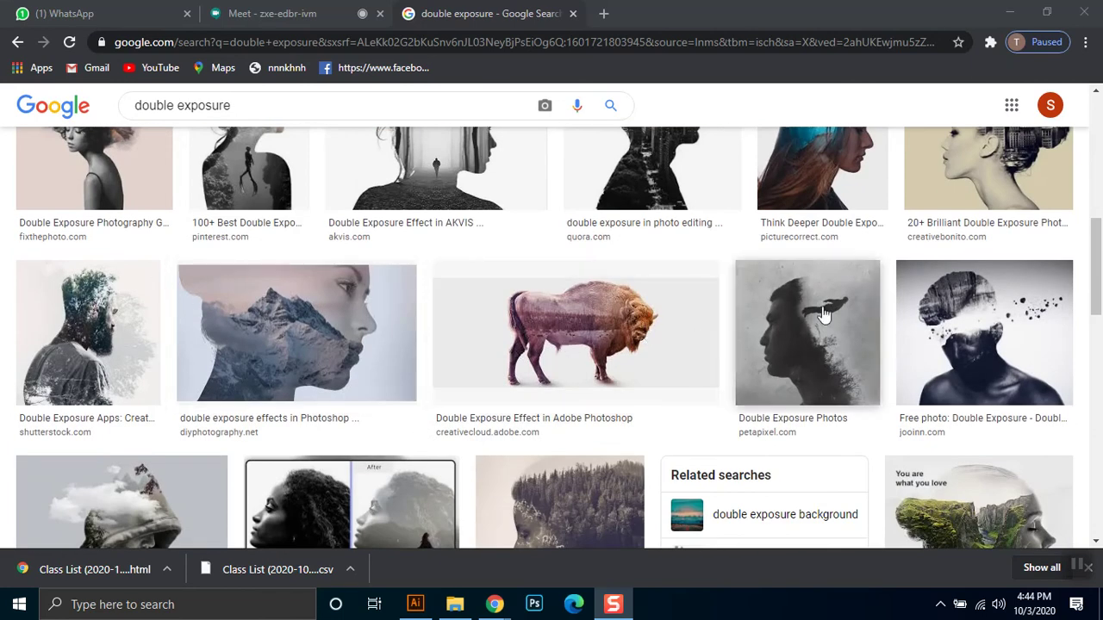
pyautogui.scroll(-1, 399, 283)
pyautogui.scroll(-2, 399, 283)
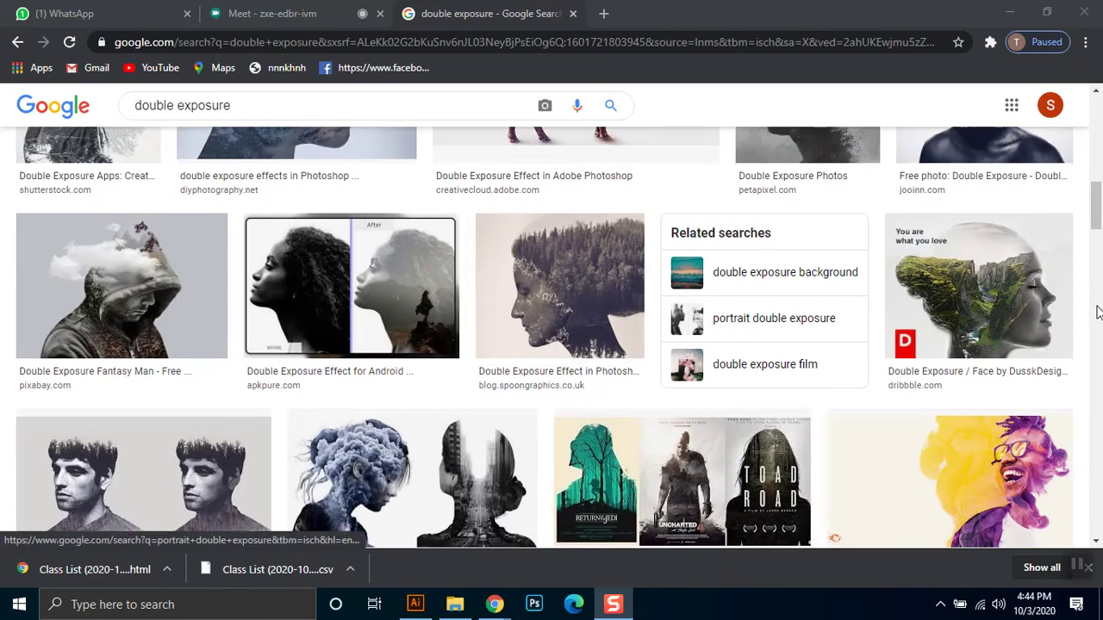
pyautogui.scroll(-2, 714, 431)
pyautogui.scroll(-2, 535, 427)
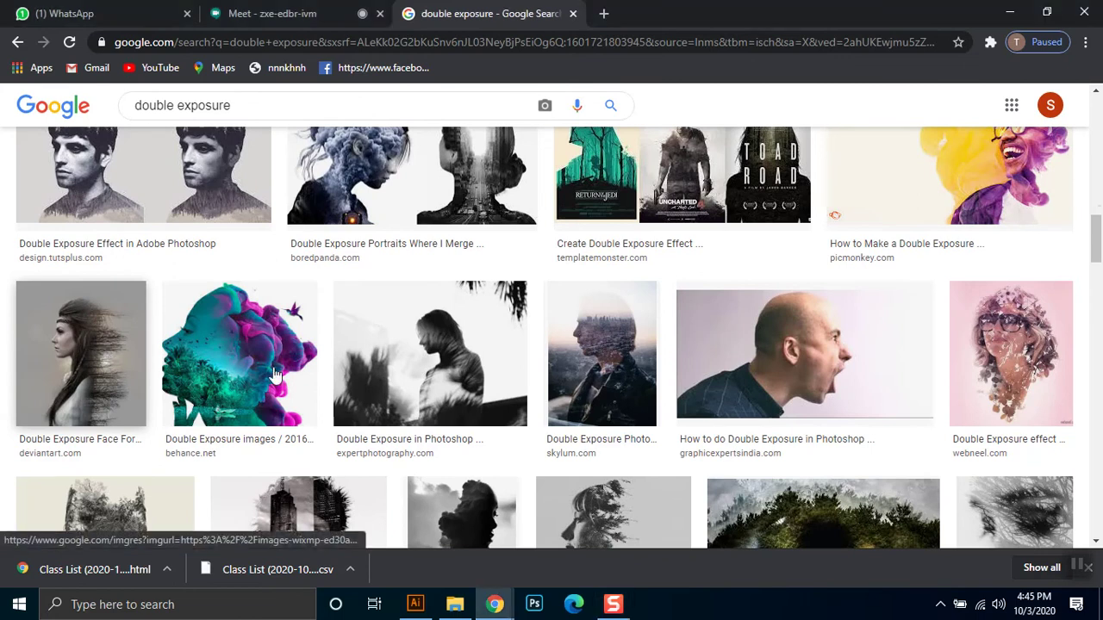
# Open the preview of the DeviantArt face-and-forest image and examine further double exposure examples alongside it
pyautogui.click(103, 359)
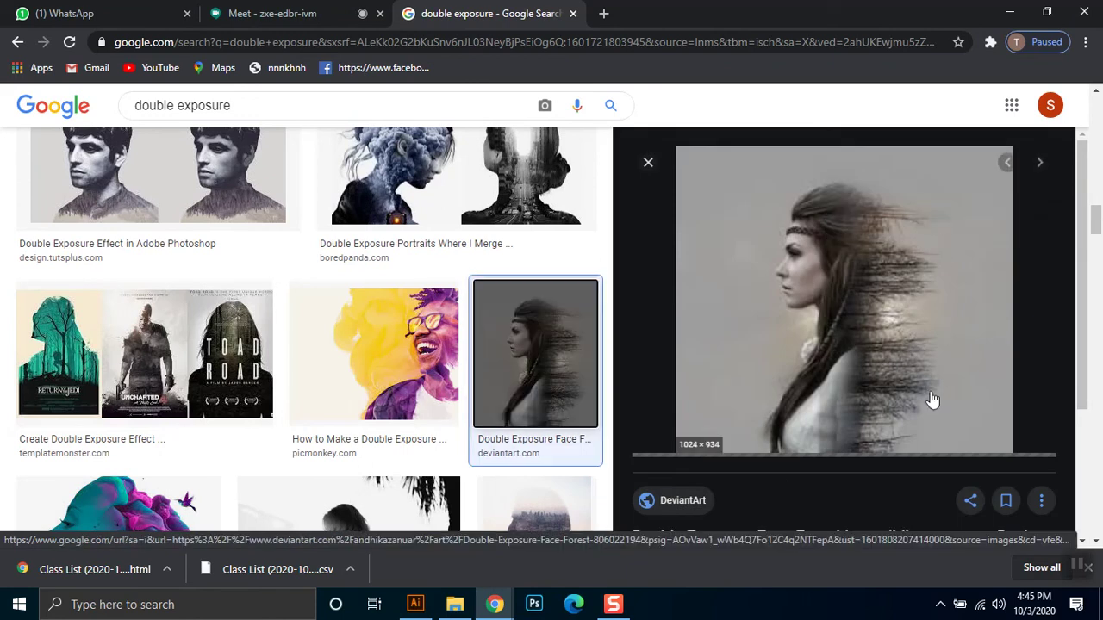
pyautogui.scroll(-5, 482, 354)
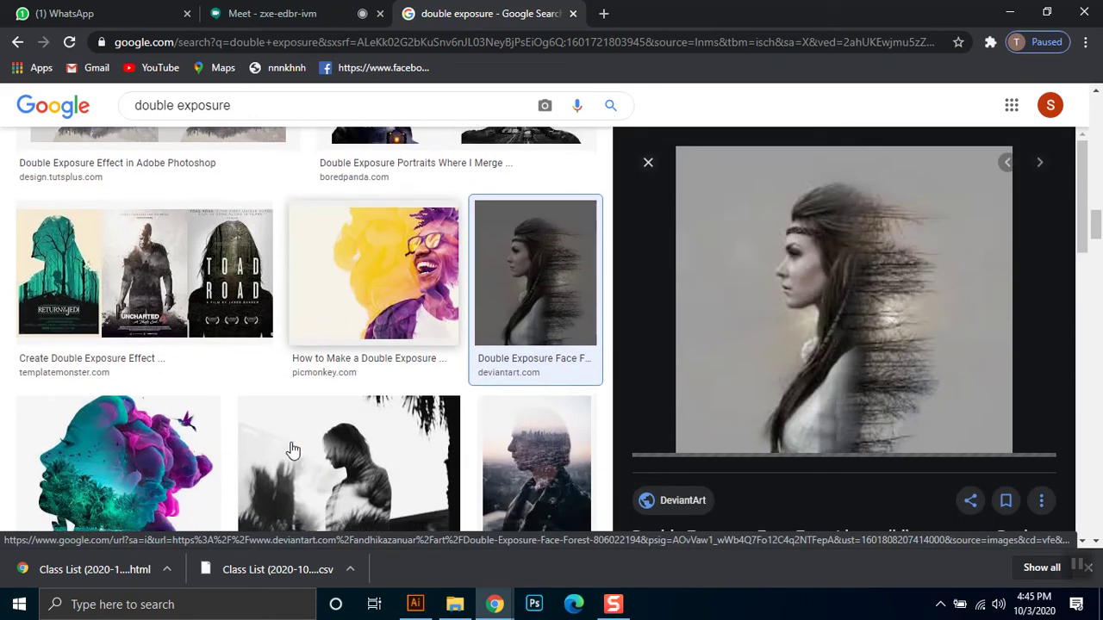
pyautogui.scroll(-3, 315, 413)
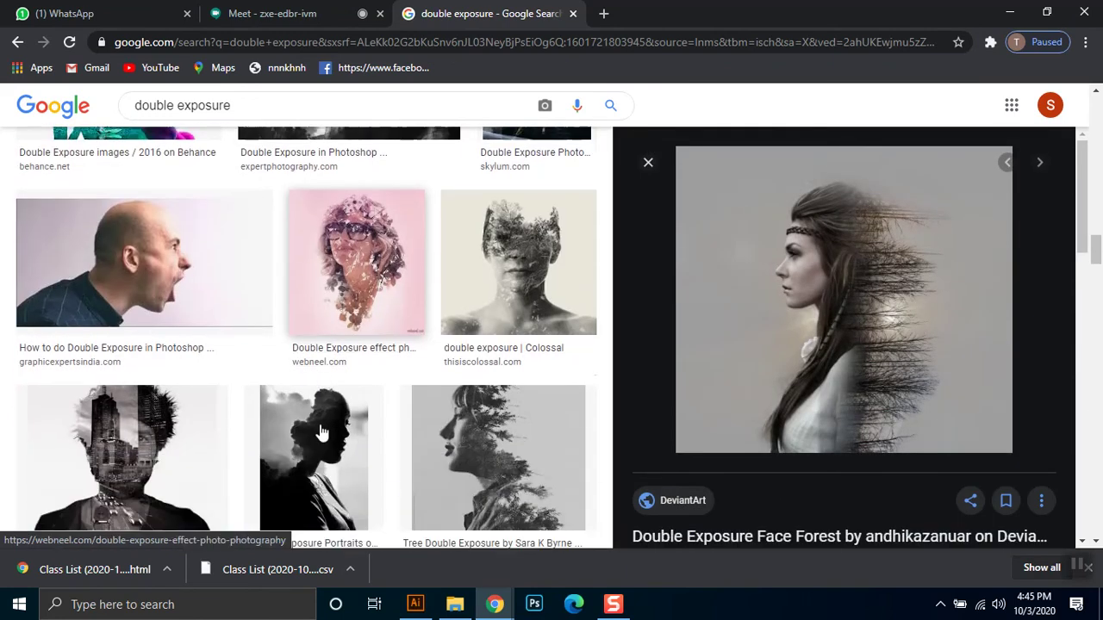
pyautogui.scroll(-3, 310, 445)
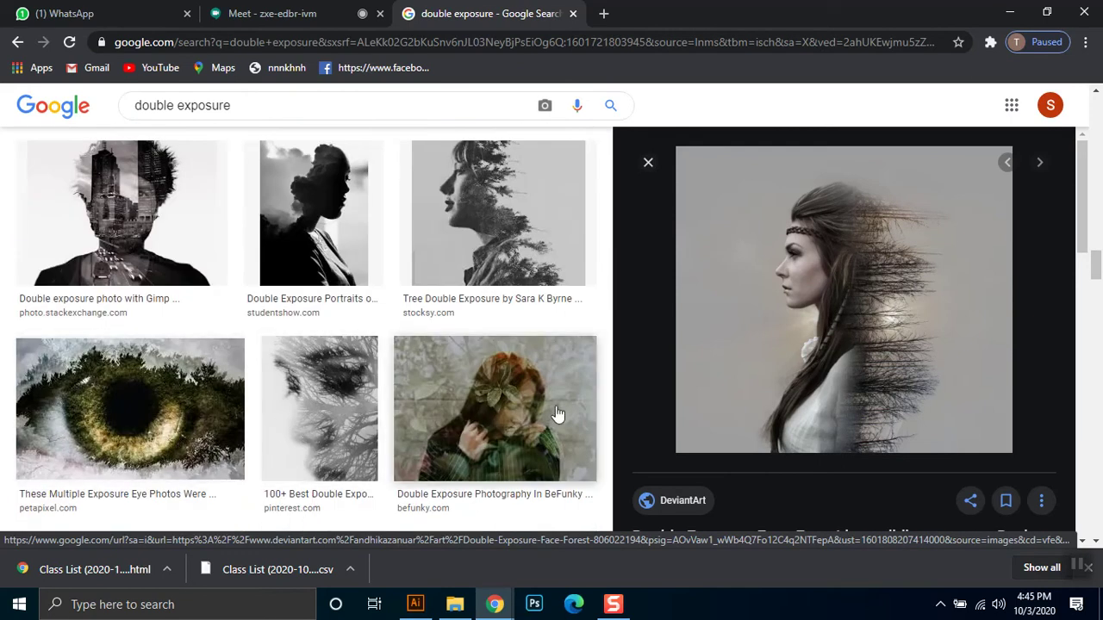
pyautogui.scroll(-3, 338, 346)
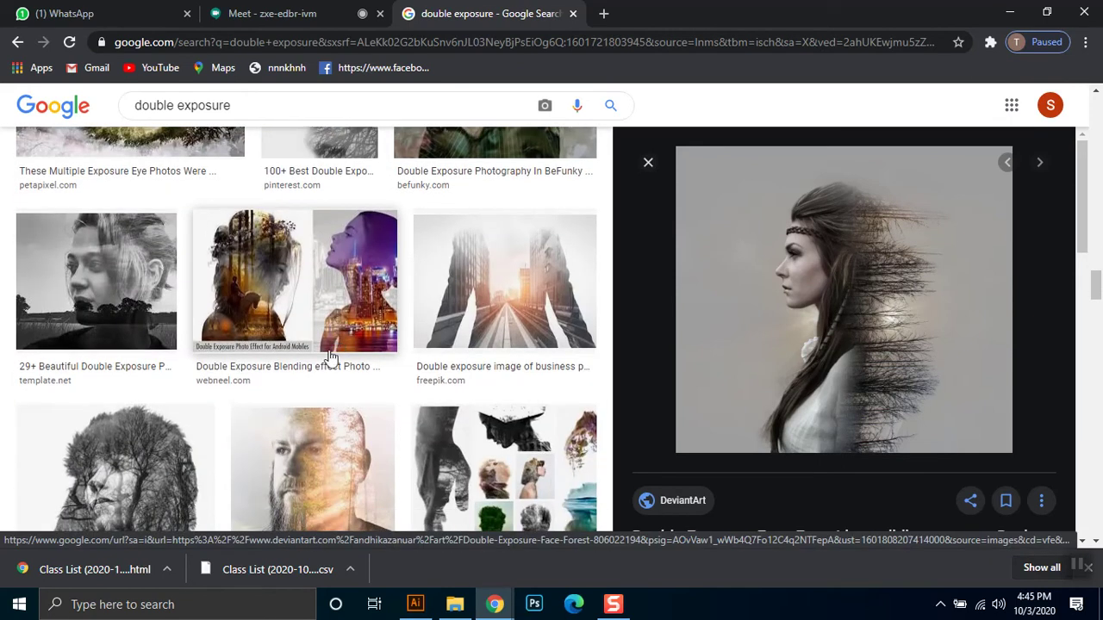
pyautogui.scroll(-1, 327, 357)
pyautogui.scroll(-5, 321, 388)
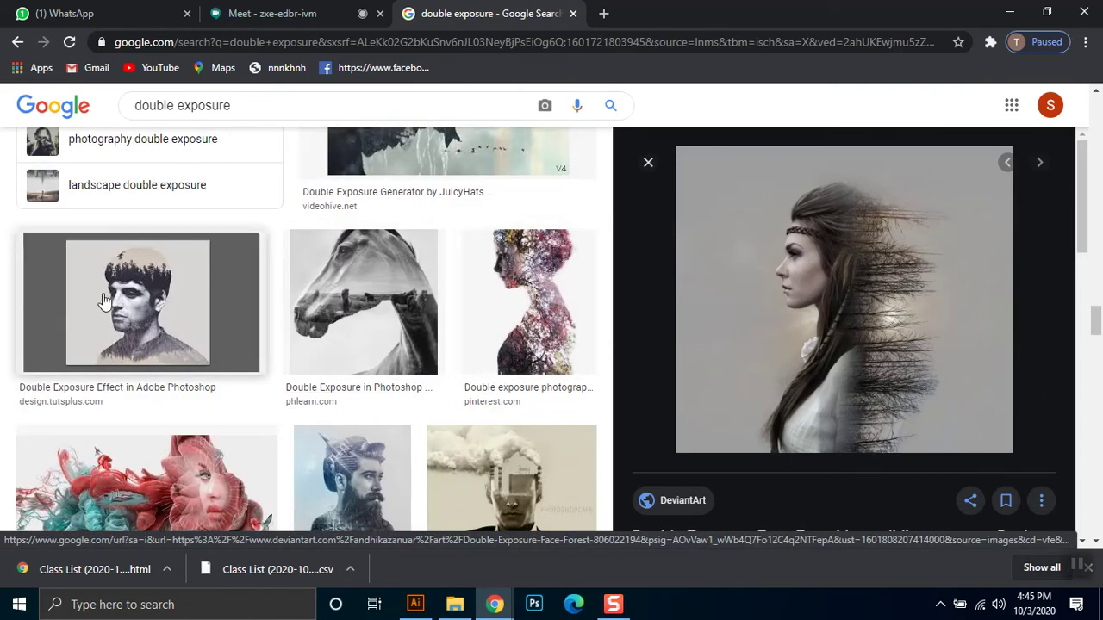
pyautogui.scroll(-3, 297, 388)
pyautogui.scroll(-3, 302, 388)
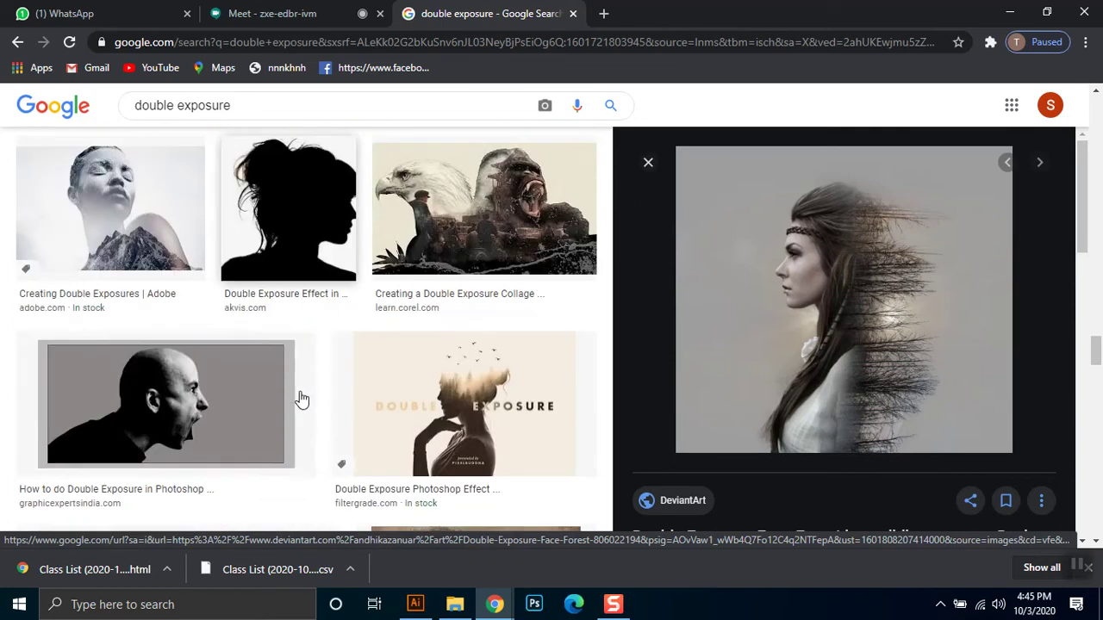
pyautogui.scroll(-2, 310, 392)
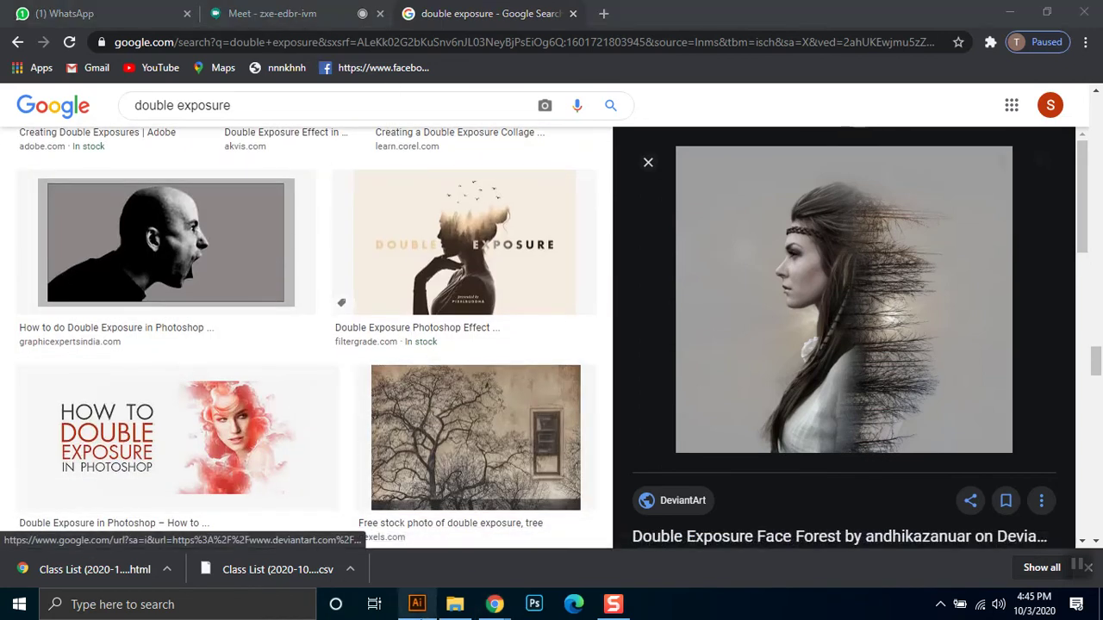
# Switch to Illustrator and deselect the bear face
pyautogui.click(416, 603)
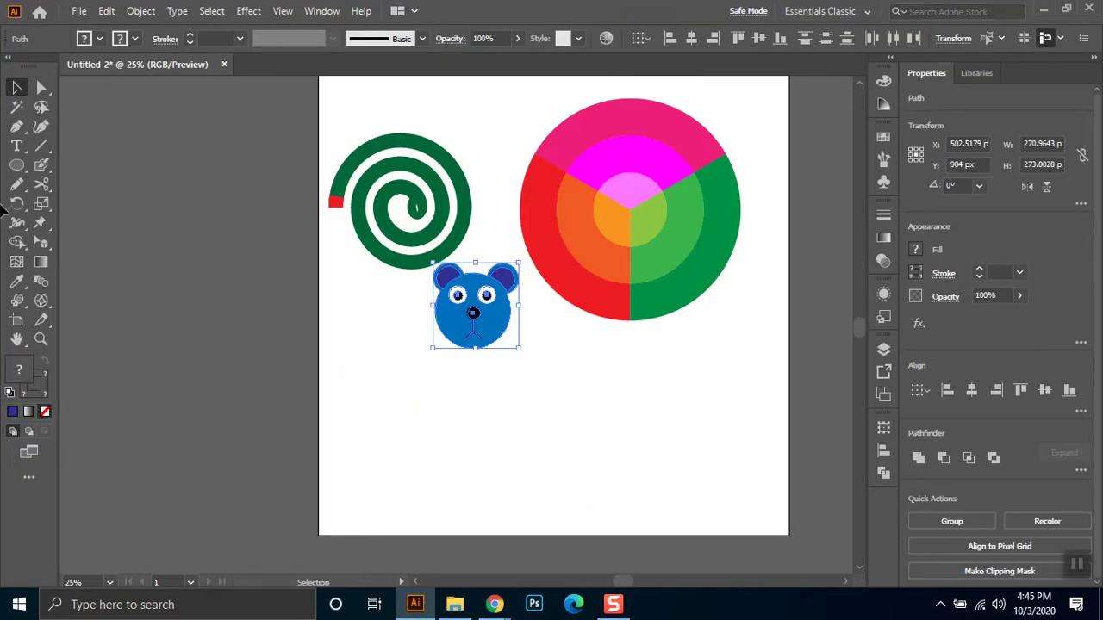
pyautogui.click(199, 270)
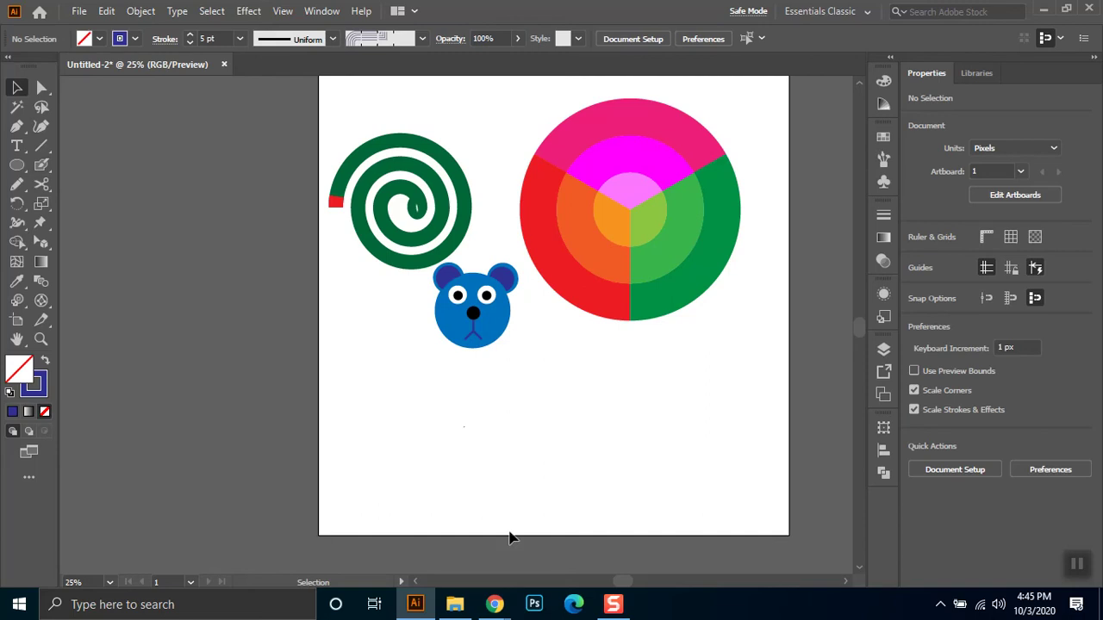
# Switch back to Chrome and open the previewed face-and-forest image in a new browser tab for full-size viewing
pyautogui.moveTo(494, 603)
pyautogui.click(445, 552)
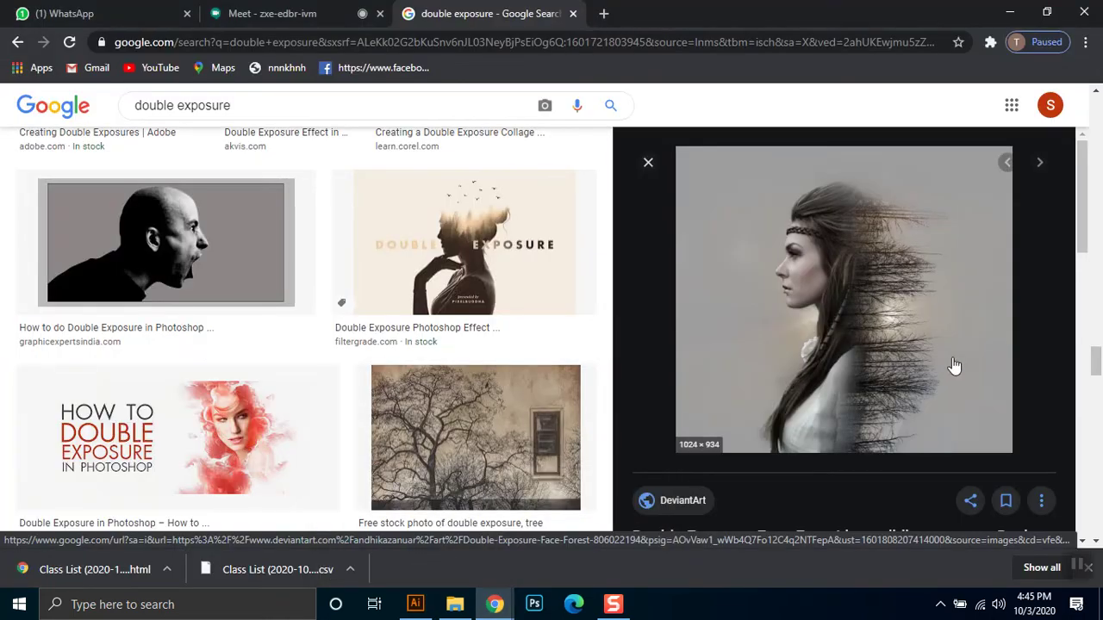
pyautogui.rightClick(787, 310)
pyautogui.click(860, 436)
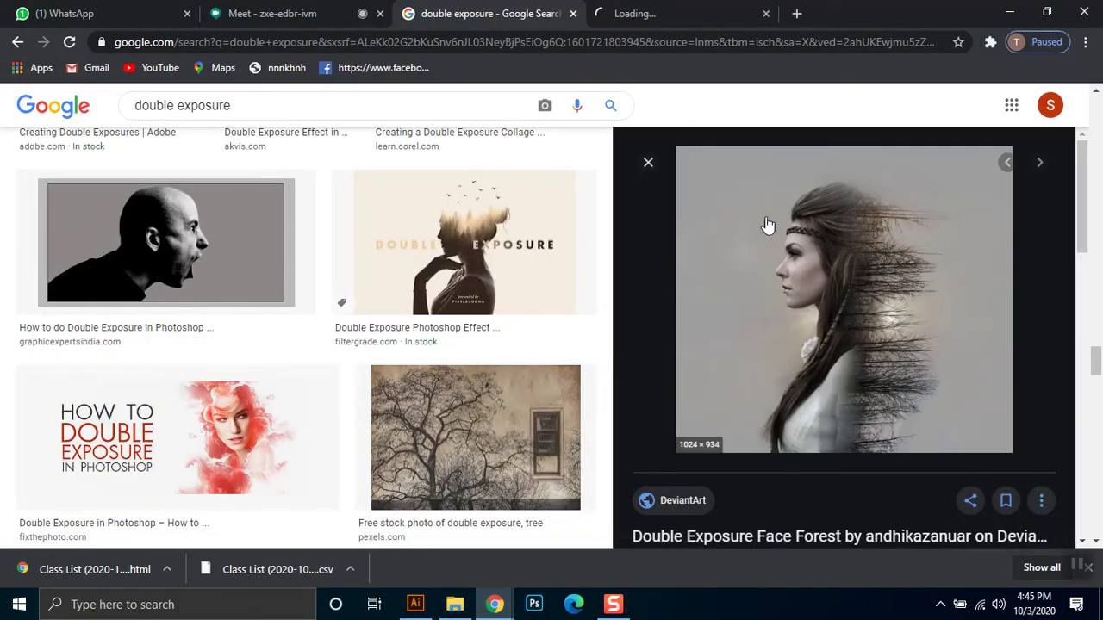
pyautogui.click(716, 12)
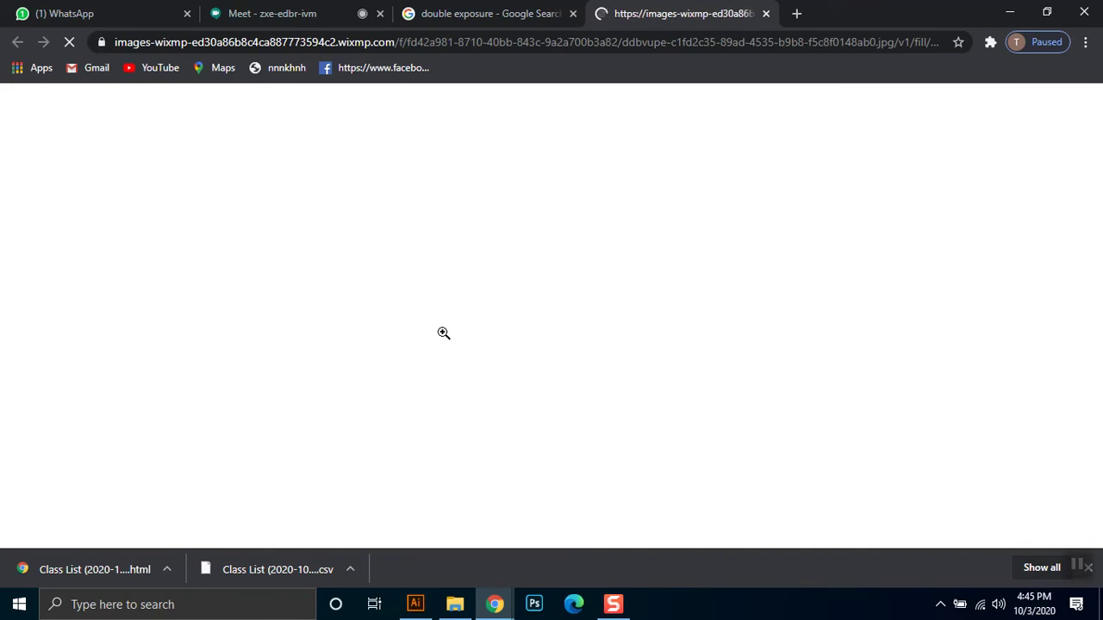
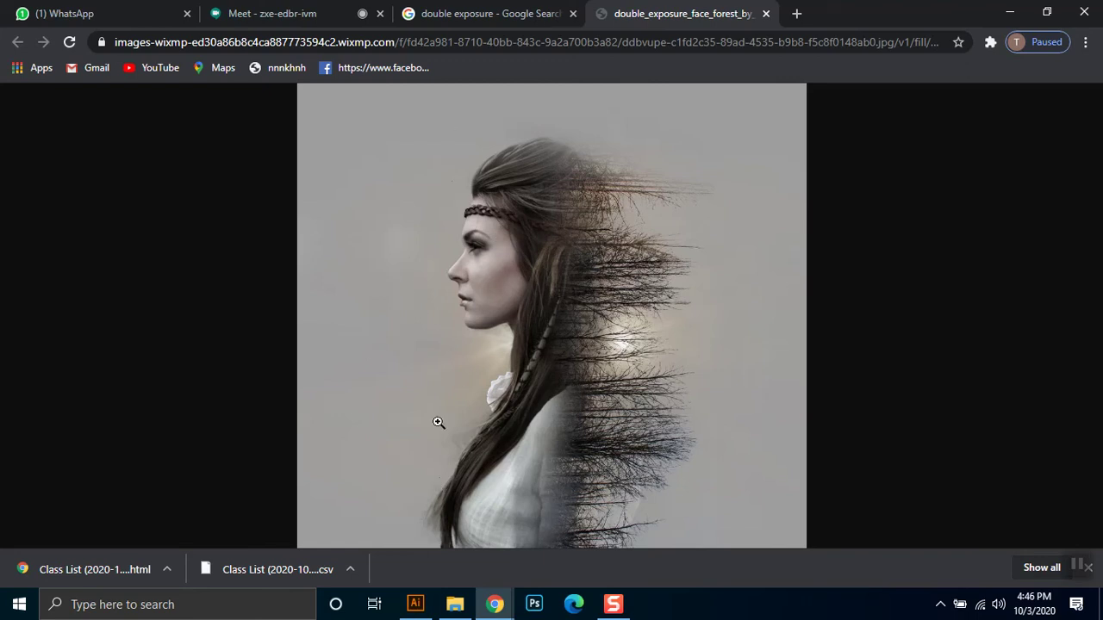
# Return to the double exposure search results and look through more of the images
pyautogui.click(433, 12)
pyautogui.scroll(-4, 465, 403)
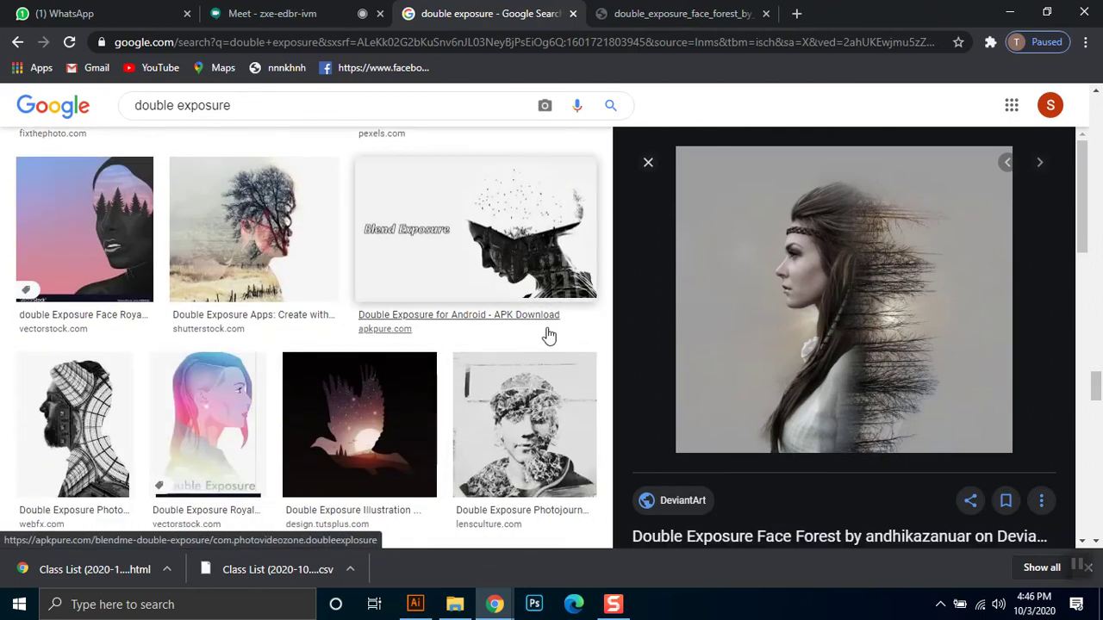
pyautogui.scroll(-2, 549, 327)
pyautogui.scroll(-2, 655, 301)
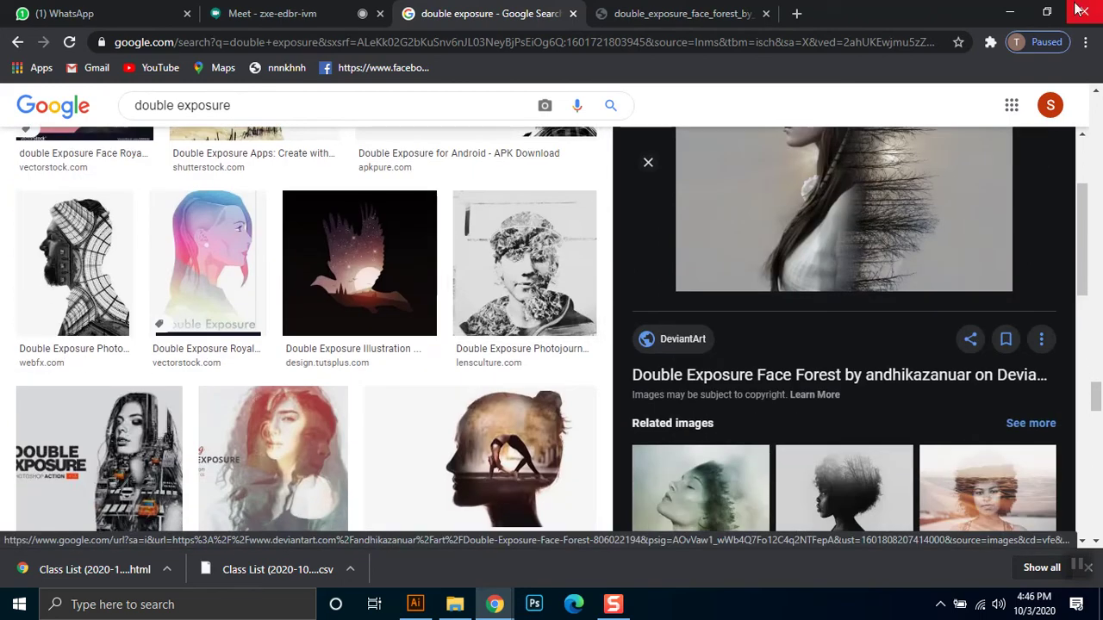
# Switch back to Illustrator and scale the spiral, color wheel and bear face together to about half size in the artboard's upper-left corner
pyautogui.click(1010, 12)
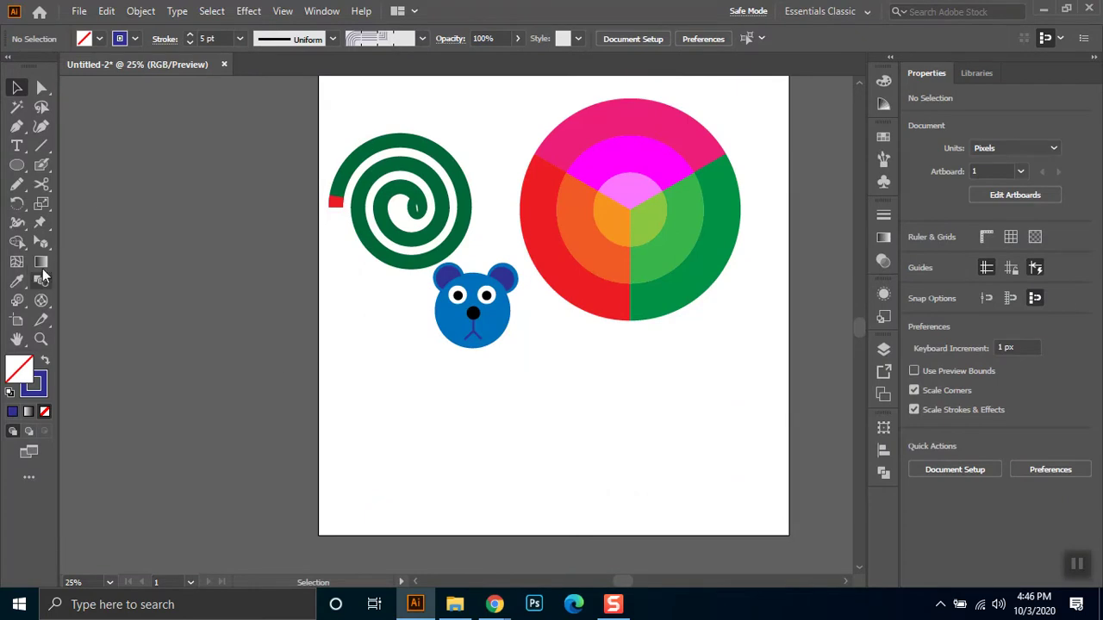
pyautogui.moveTo(285, 118); pyautogui.dragTo(741, 421)
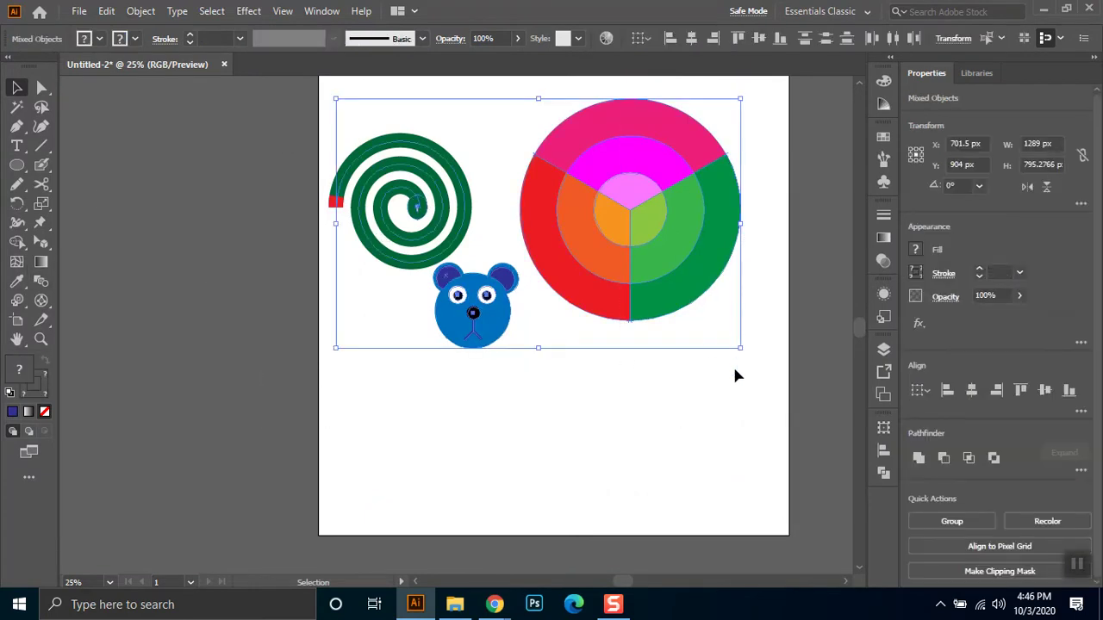
pyautogui.moveTo(741, 350); pyautogui.dragTo(529, 216)
pyautogui.click(574, 406)
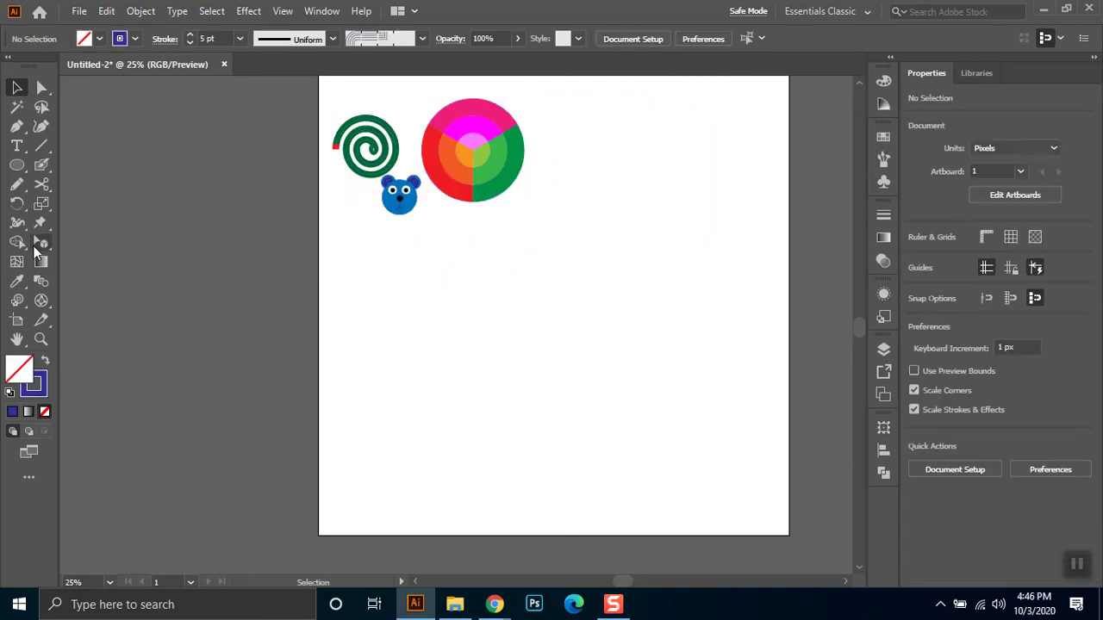
# Draw two separate open curves with the Pen tool: an arch mid-artboard and a sagging curve to its lower right
pyautogui.click(17, 185)
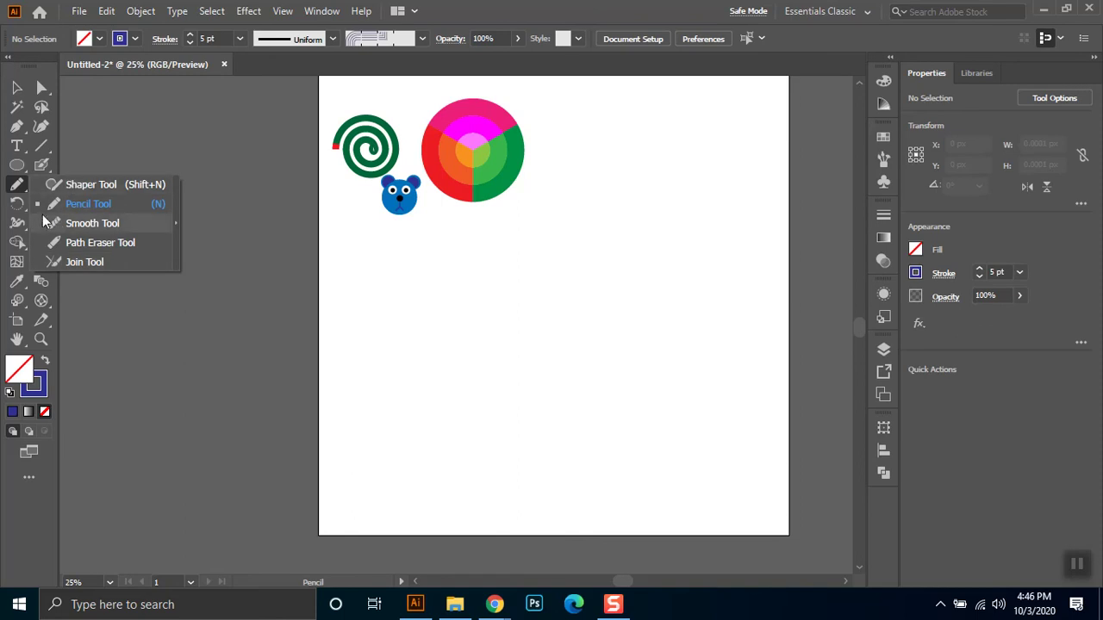
pyautogui.press('v')
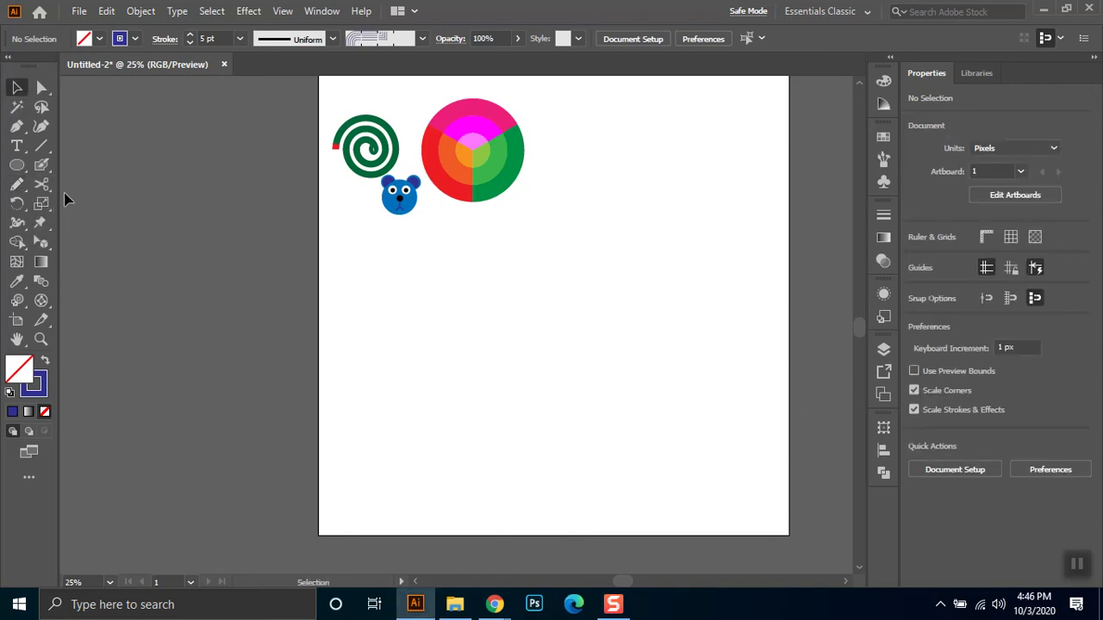
pyautogui.click(16, 127)
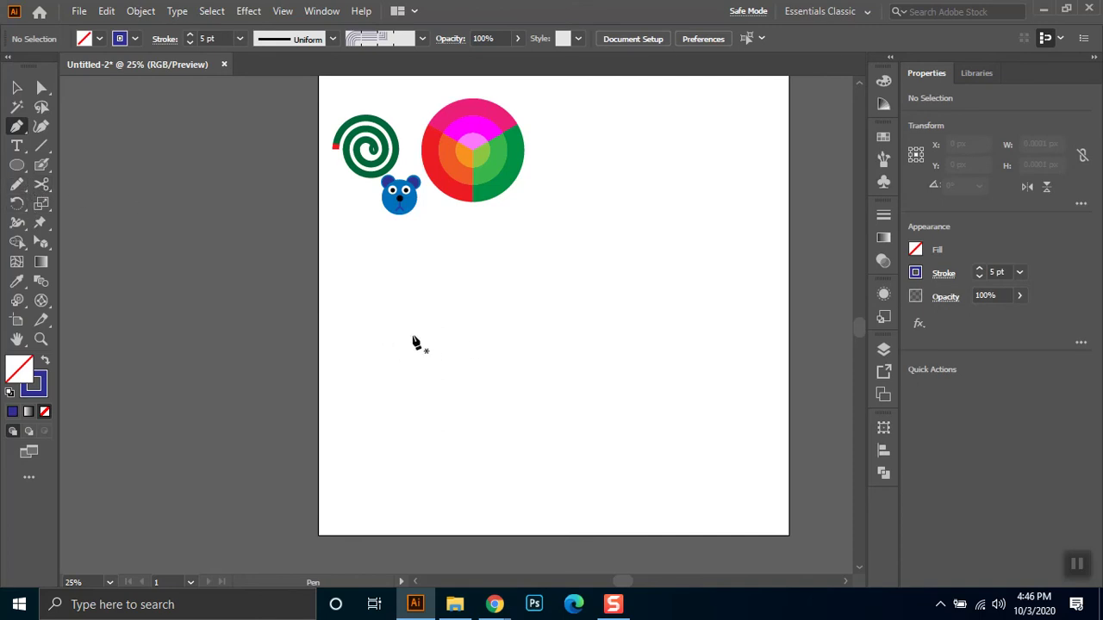
pyautogui.click(410, 335)
pyautogui.moveTo(576, 315); pyautogui.dragTo(666, 388)
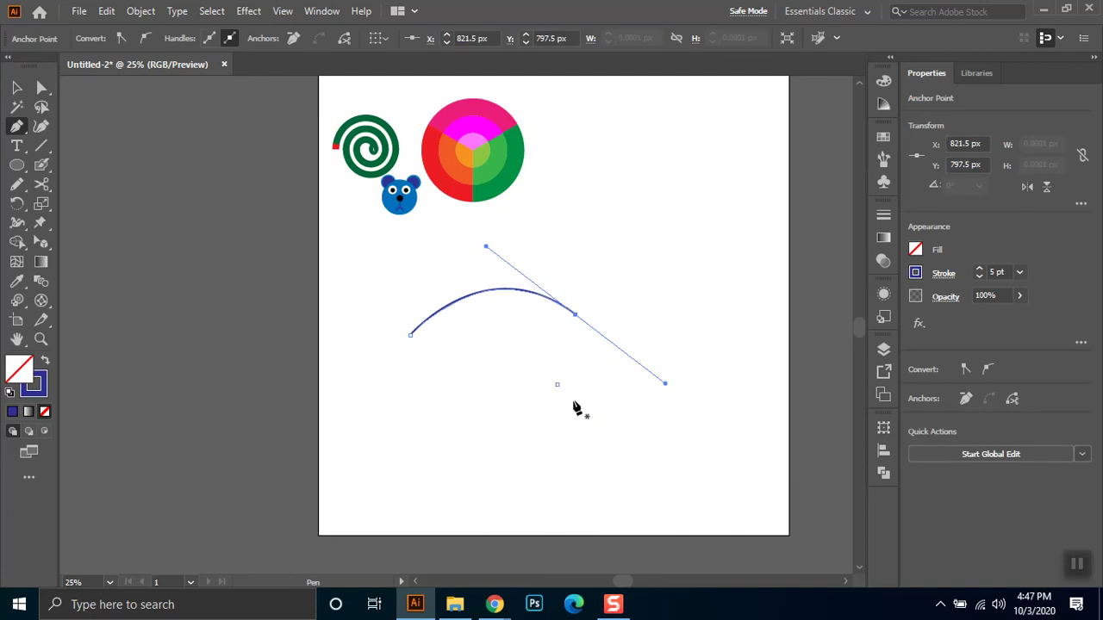
pyautogui.press('Escape')
pyautogui.click(558, 385)
pyautogui.moveTo(739, 382); pyautogui.dragTo(786, 286)
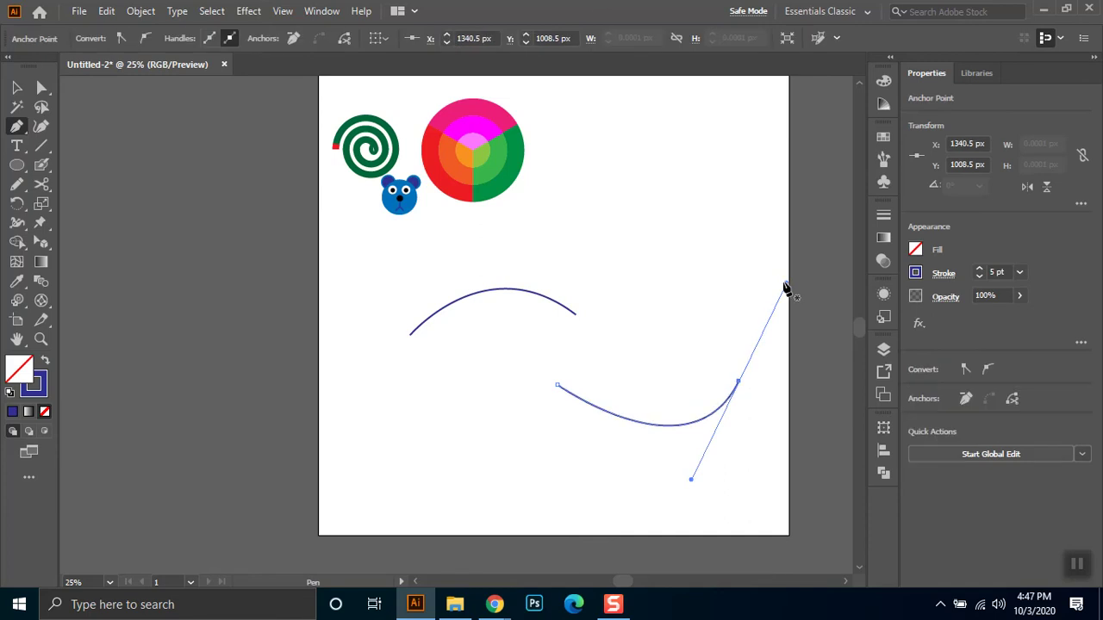
# Move the arched curve toward the artboard's left edge and deselect it
pyautogui.click(18, 87)
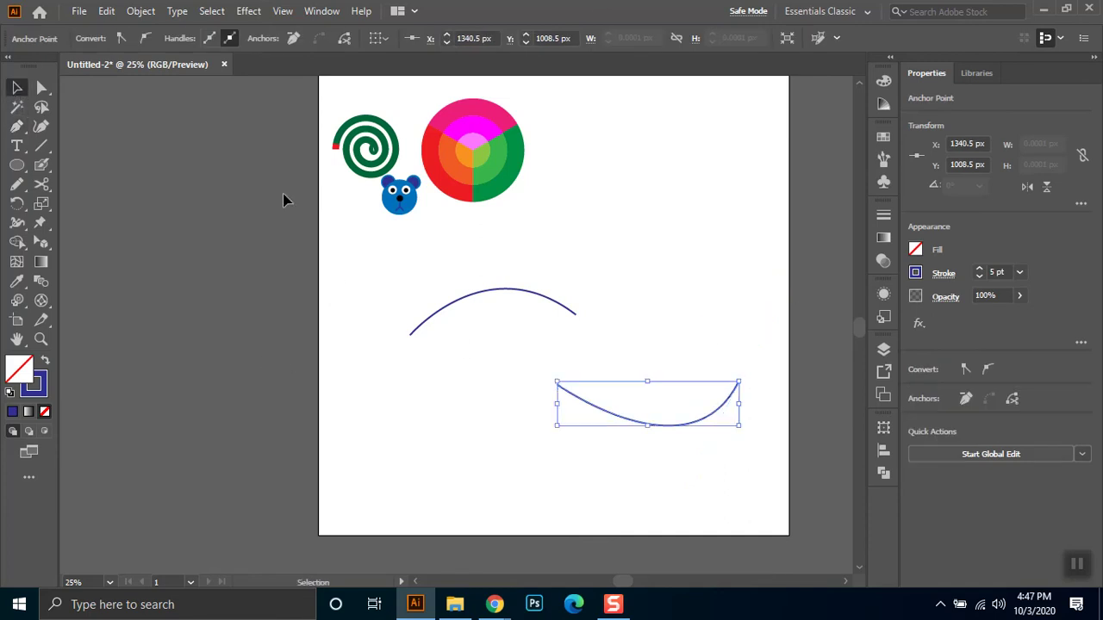
pyautogui.moveTo(488, 297); pyautogui.dragTo(404, 308)
pyautogui.click(630, 466)
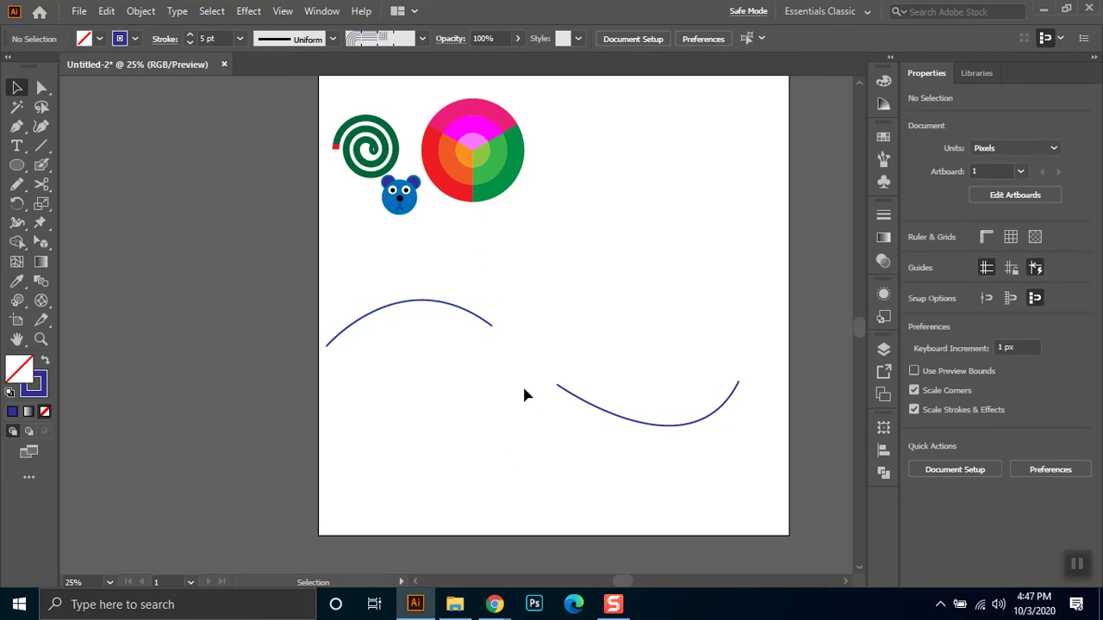
# Try to select the facing end points of both curves with the Direct Selection tool
pyautogui.press('a')
pyautogui.click(492, 326)
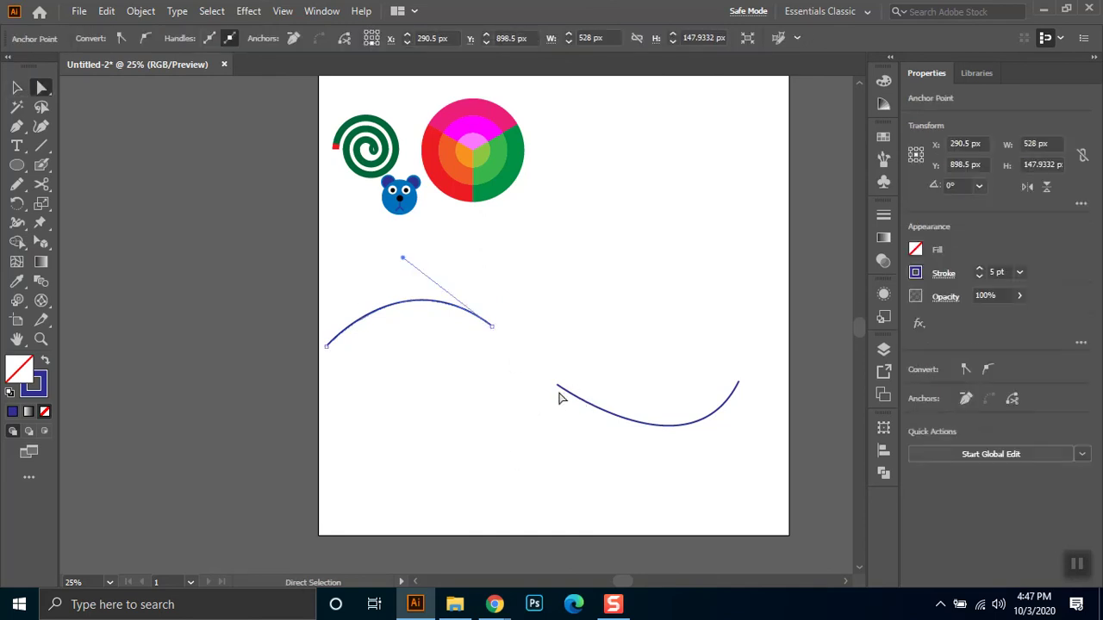
pyautogui.click(560, 392)
pyautogui.moveTo(494, 330); pyautogui.dragTo(572, 399)
pyautogui.click(561, 392)
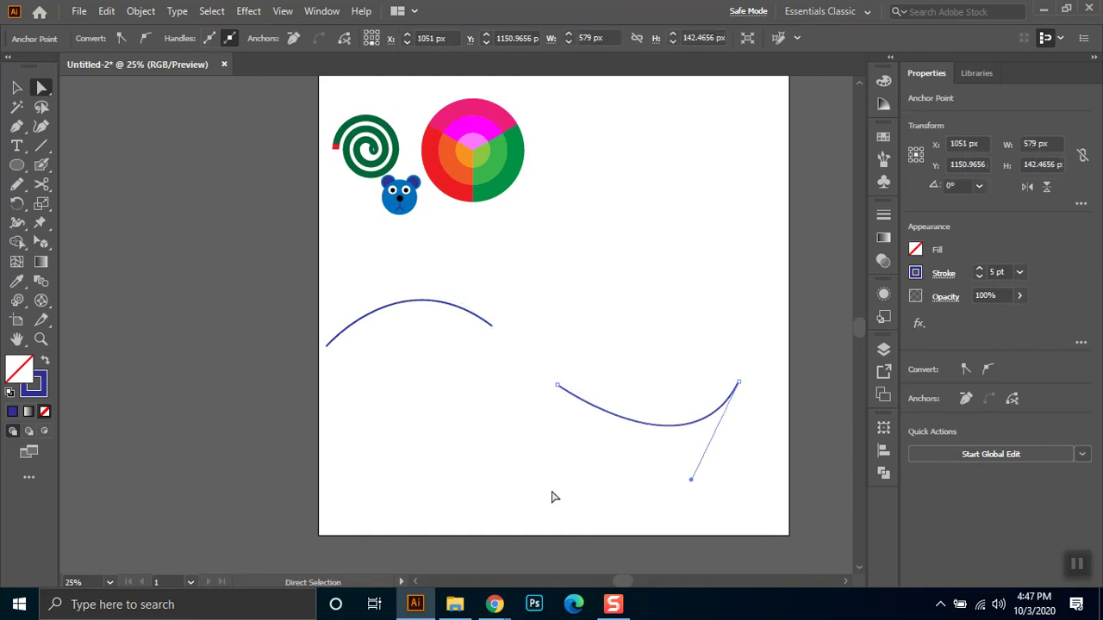
# Connect the arch's right end to the sagging curve's left end with the Join tool, making one continuous wave
pyautogui.moveTo(17, 184)
pyautogui.mouseDown()
pyautogui.moveTo(109, 231)
pyautogui.moveTo(122, 250)
pyautogui.moveTo(118, 263)
pyautogui.moveTo(56, 265)
pyautogui.mouseUp()
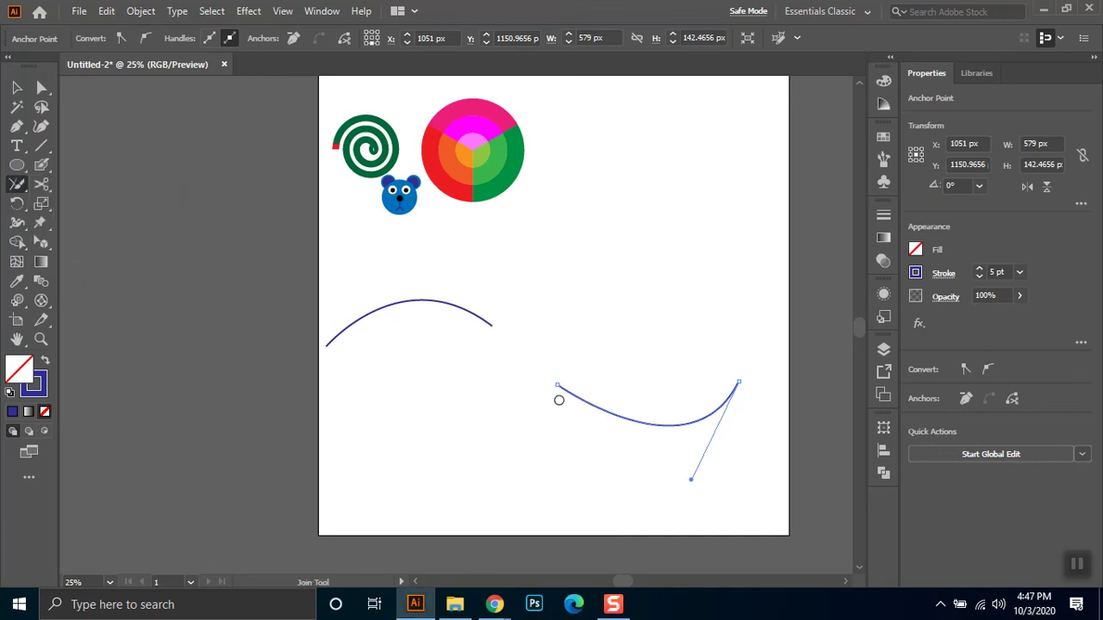
pyautogui.moveTo(555, 385)
pyautogui.mouseDown()
pyautogui.moveTo(488, 325)
pyautogui.moveTo(556, 385)
pyautogui.mouseUp()
pyautogui.click(9, 86)
pyautogui.click(291, 346)
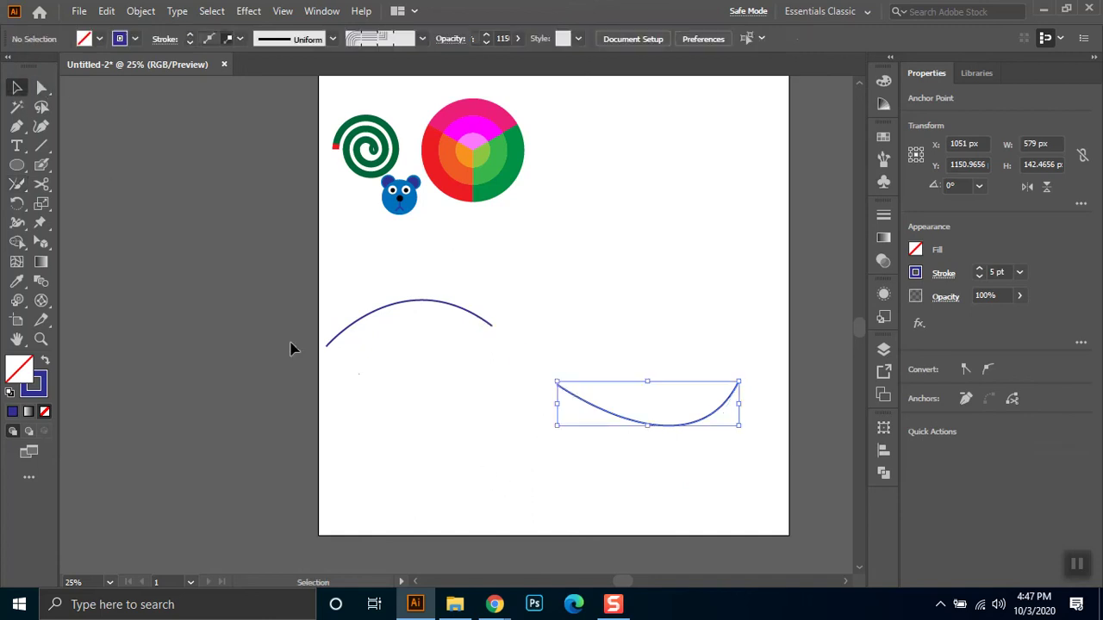
pyautogui.click(18, 184)
pyautogui.moveTo(488, 324); pyautogui.dragTo(569, 402)
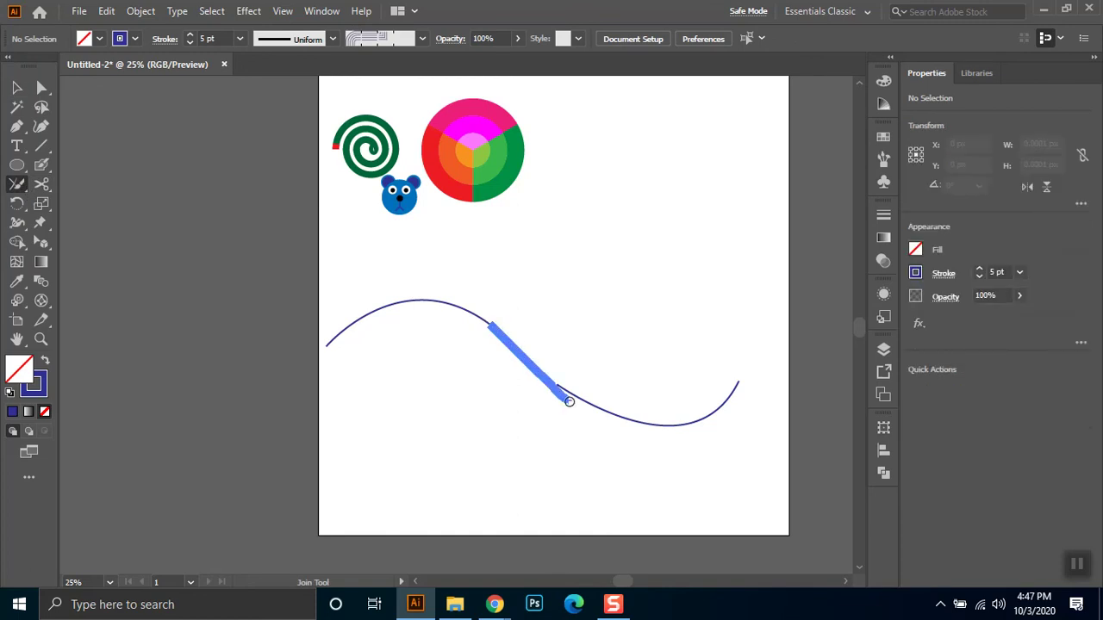
pyautogui.hotkey('ctrl', 'z')
pyautogui.moveTo(492, 329); pyautogui.dragTo(558, 389)
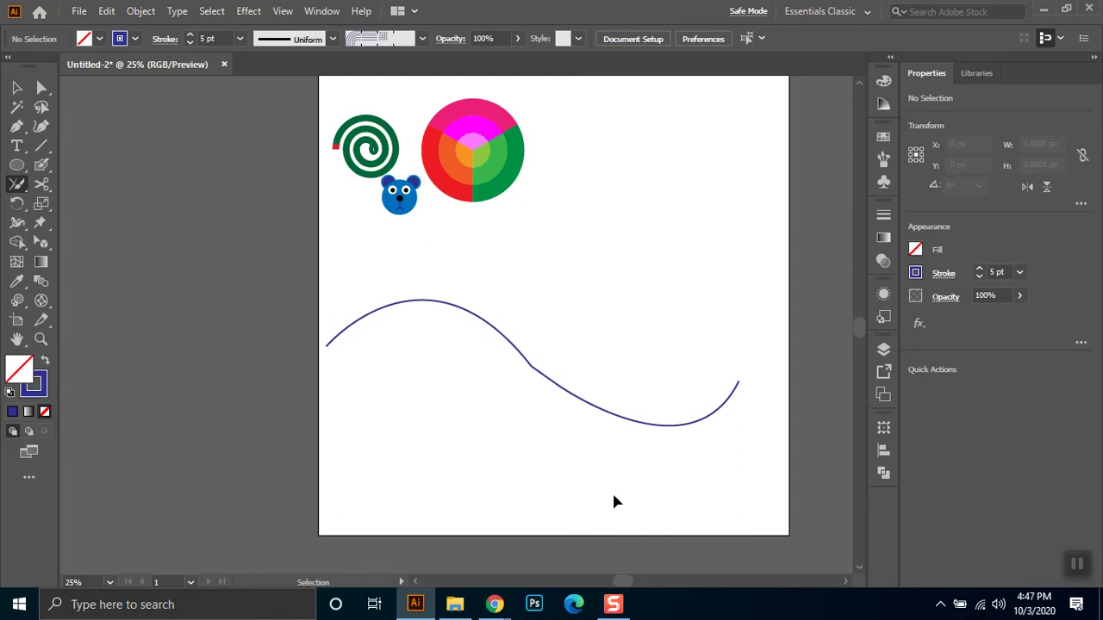
# Try to join the wave's two outer ends to each other with the Join tool
pyautogui.moveTo(739, 382)
pyautogui.mouseDown()
pyautogui.moveTo(736, 486)
pyautogui.moveTo(282, 475)
pyautogui.moveTo(326, 346)
pyautogui.moveTo(384, 452)
pyautogui.moveTo(546, 487)
pyautogui.moveTo(692, 446)
pyautogui.moveTo(738, 382)
pyautogui.mouseUp()
pyautogui.moveTo(328, 340)
pyautogui.mouseDown()
pyautogui.moveTo(321, 436)
pyautogui.moveTo(368, 476)
pyautogui.moveTo(722, 482)
pyautogui.moveTo(735, 381)
pyautogui.mouseUp()
pyautogui.press('v')
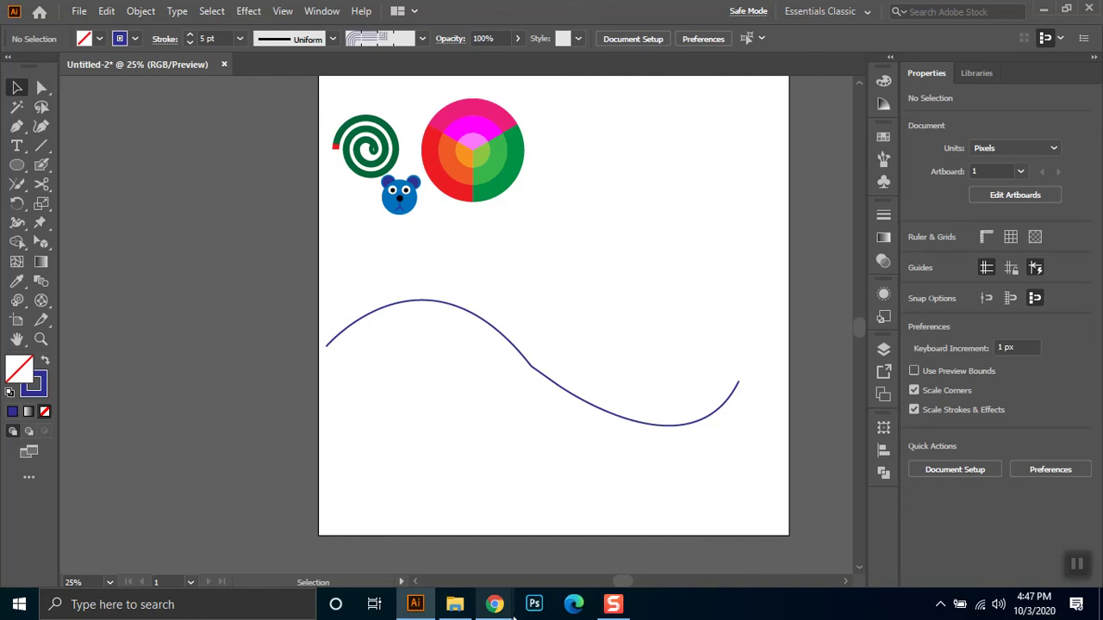
# Switch to Chrome to check the Google Meet call, and return to Illustrator
pyautogui.moveTo(495, 604)
pyautogui.click(429, 535)
pyautogui.click(257, 11)
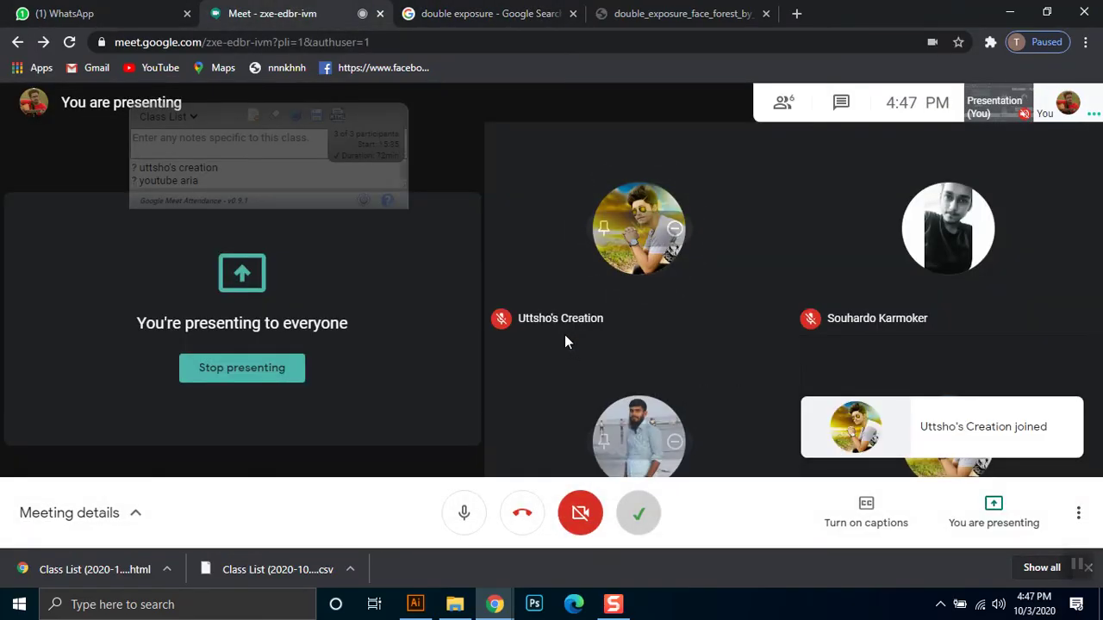
pyautogui.click(1010, 12)
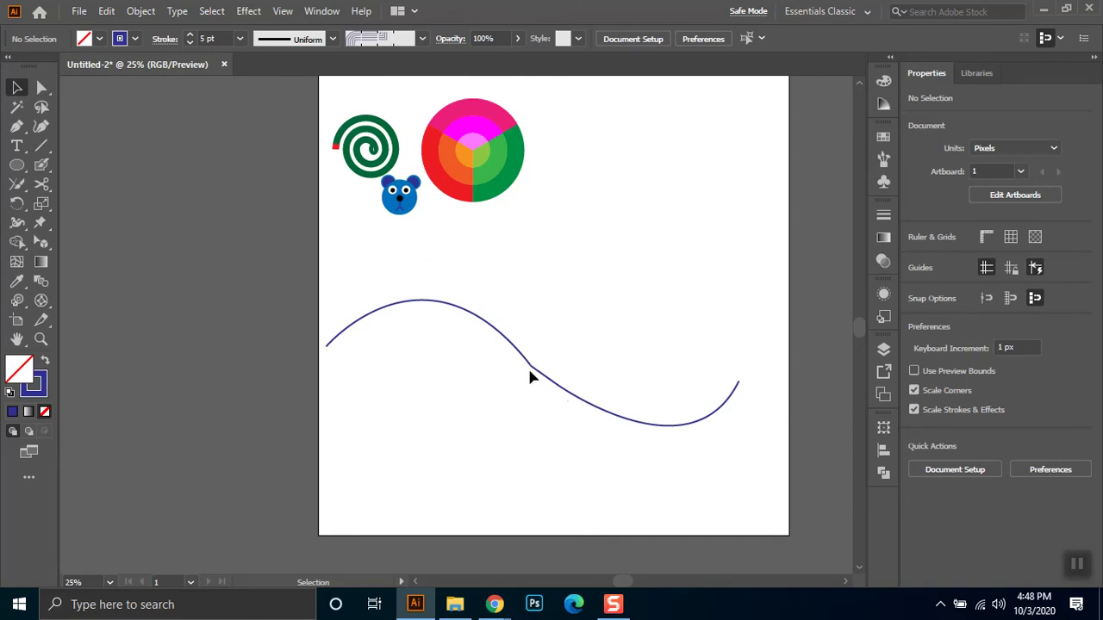
# Move the wave slightly down and draw a two-segment corner path above its right half with the Pen tool
pyautogui.moveTo(531, 371); pyautogui.dragTo(531, 379)
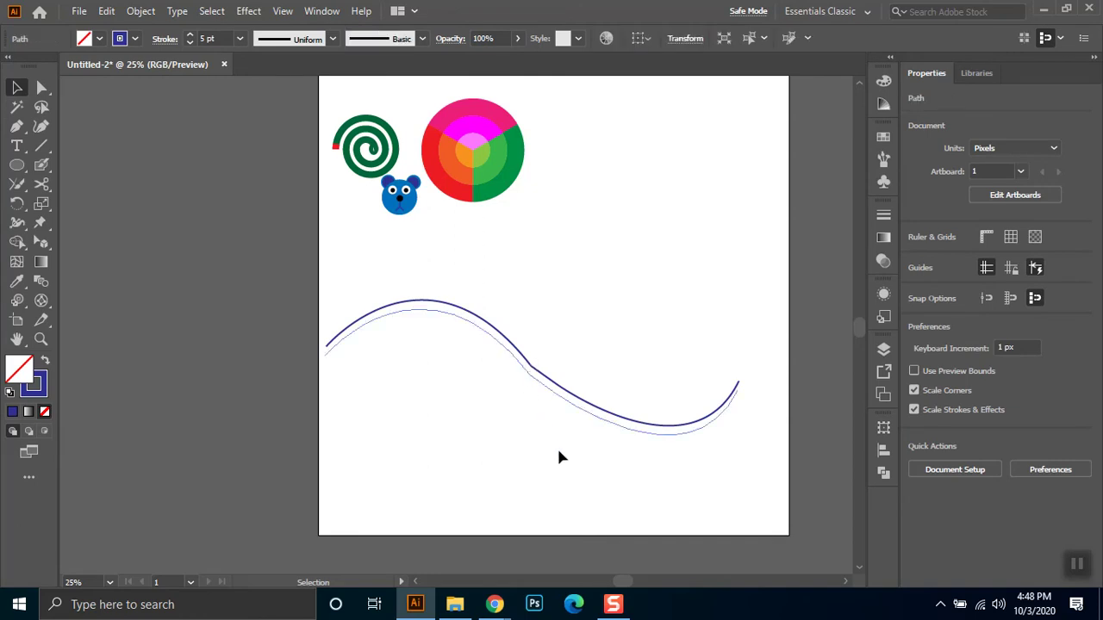
pyautogui.click(16, 126)
pyautogui.click(518, 242)
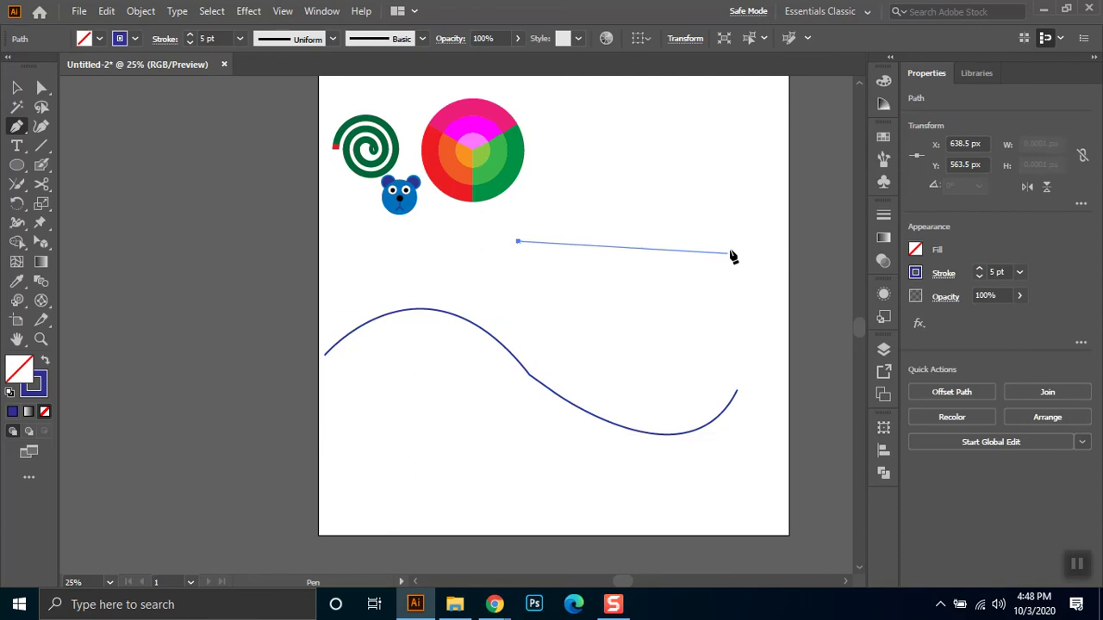
pyautogui.keyDown('shift'); pyautogui.click(738, 245); pyautogui.keyUp('shift')
pyautogui.click(739, 306)
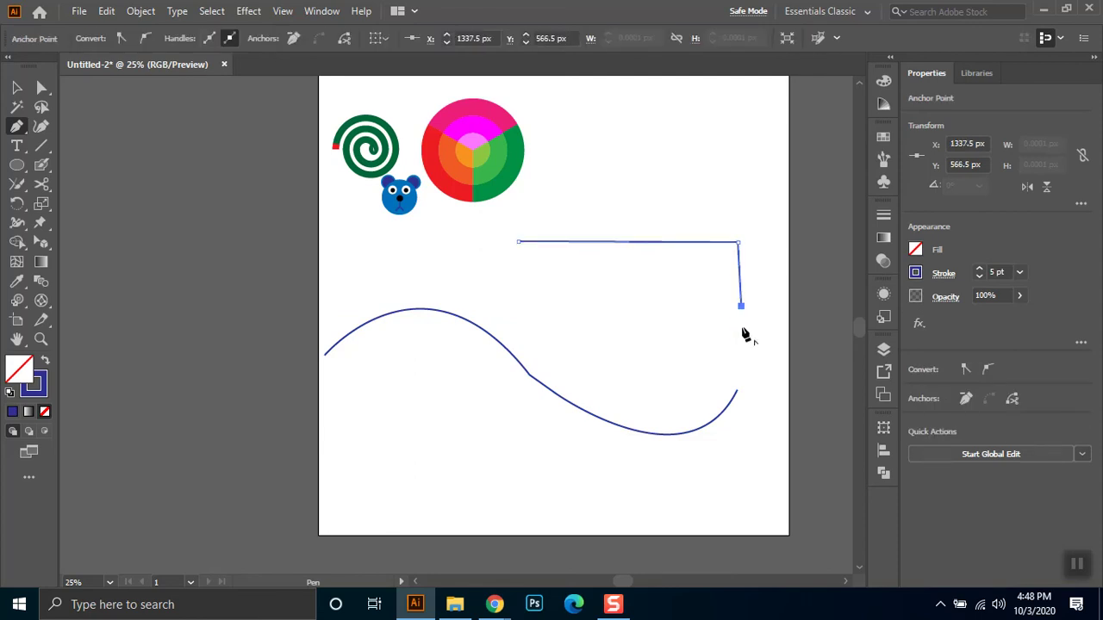
pyautogui.click(16, 87)
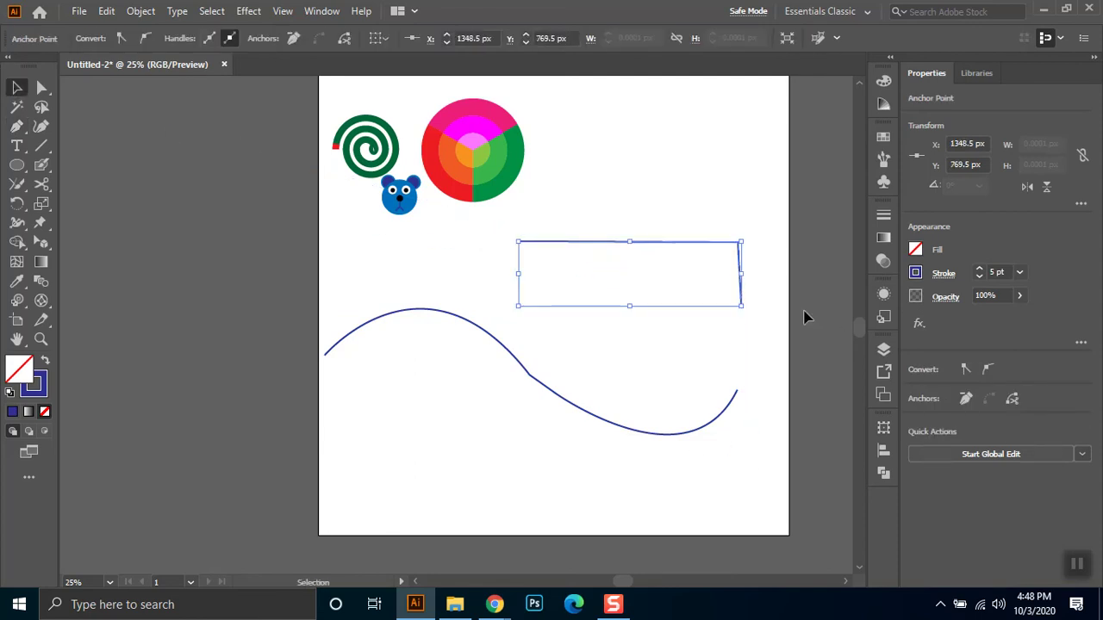
pyautogui.click(746, 312)
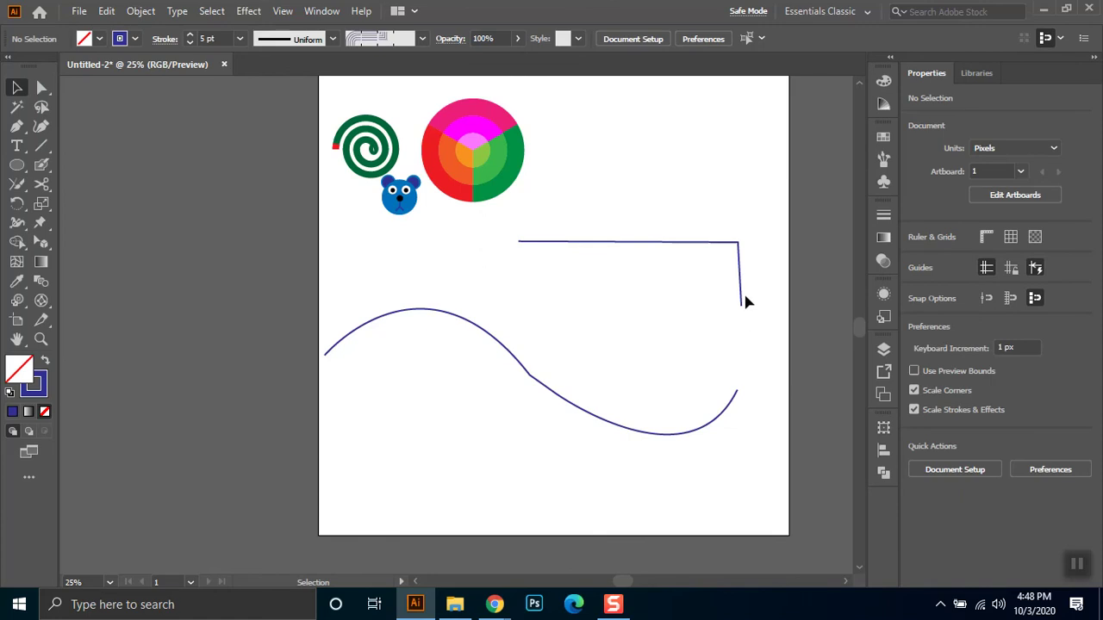
# Try joining the corner path to the wave's right end, undo it, and try again from the corner path's left end
pyautogui.click(17, 185)
pyautogui.moveTo(740, 304); pyautogui.dragTo(739, 395)
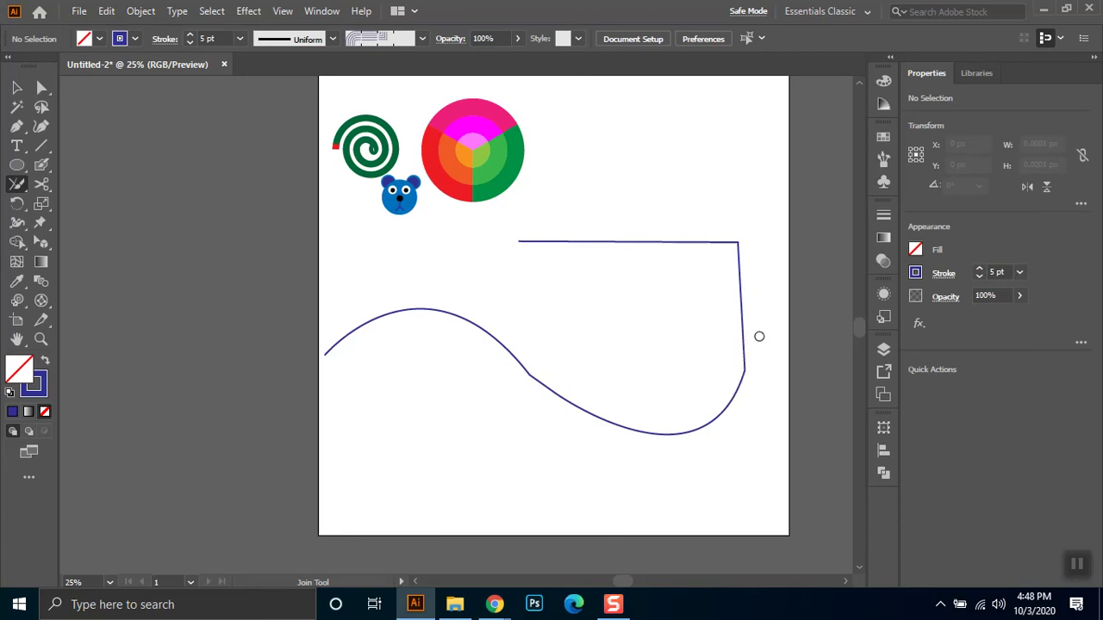
pyautogui.hotkey('ctrl', 'z')
pyautogui.moveTo(521, 242)
pyautogui.mouseDown()
pyautogui.moveTo(660, 328)
pyautogui.moveTo(739, 395)
pyautogui.moveTo(517, 239)
pyautogui.moveTo(707, 387)
pyautogui.moveTo(738, 398)
pyautogui.mouseUp()
# Select both paths and join the corner path's lower end to the wave's right end with the Join tool
pyautogui.click(18, 88)
pyautogui.moveTo(769, 213); pyautogui.dragTo(624, 457)
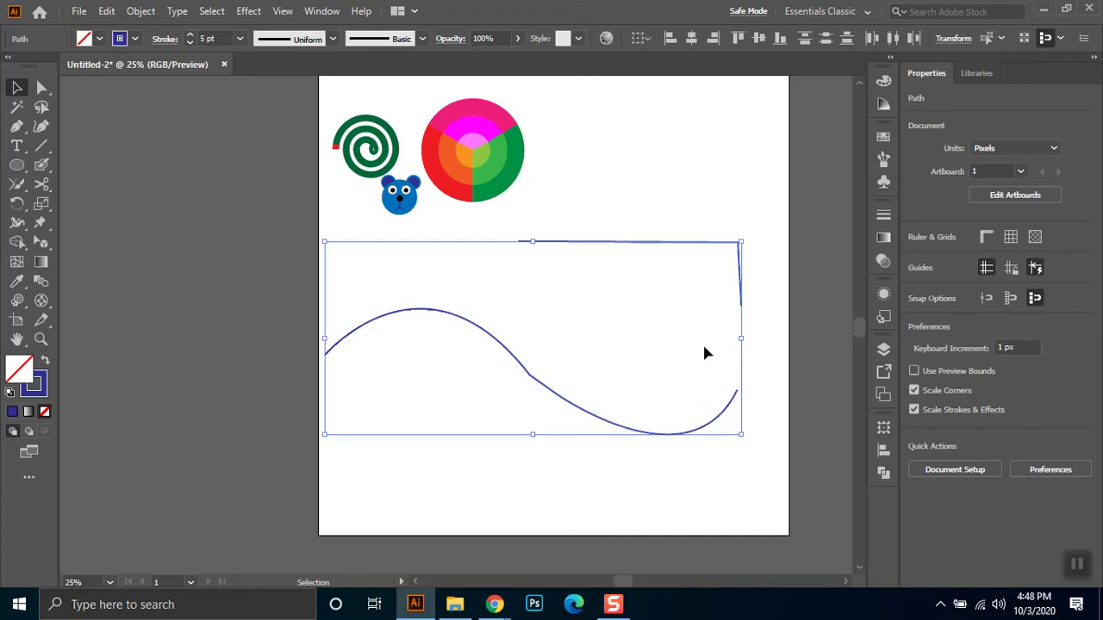
pyautogui.click(17, 184)
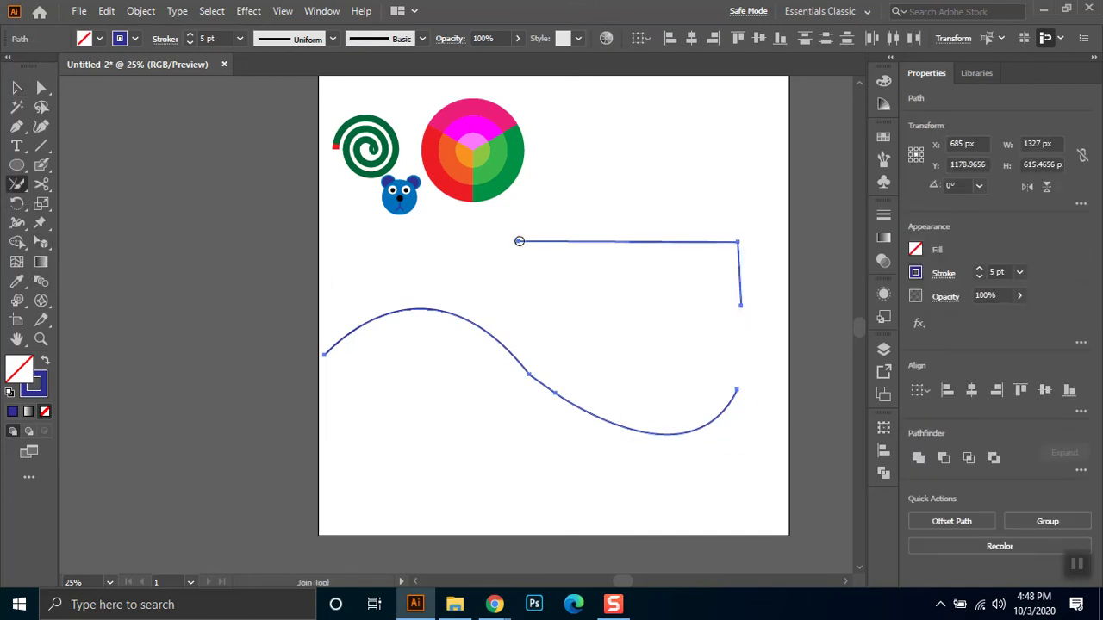
pyautogui.moveTo(516, 240)
pyautogui.mouseDown()
pyautogui.moveTo(707, 356)
pyautogui.moveTo(741, 396)
pyautogui.mouseUp()
pyautogui.moveTo(744, 309); pyautogui.dragTo(738, 406)
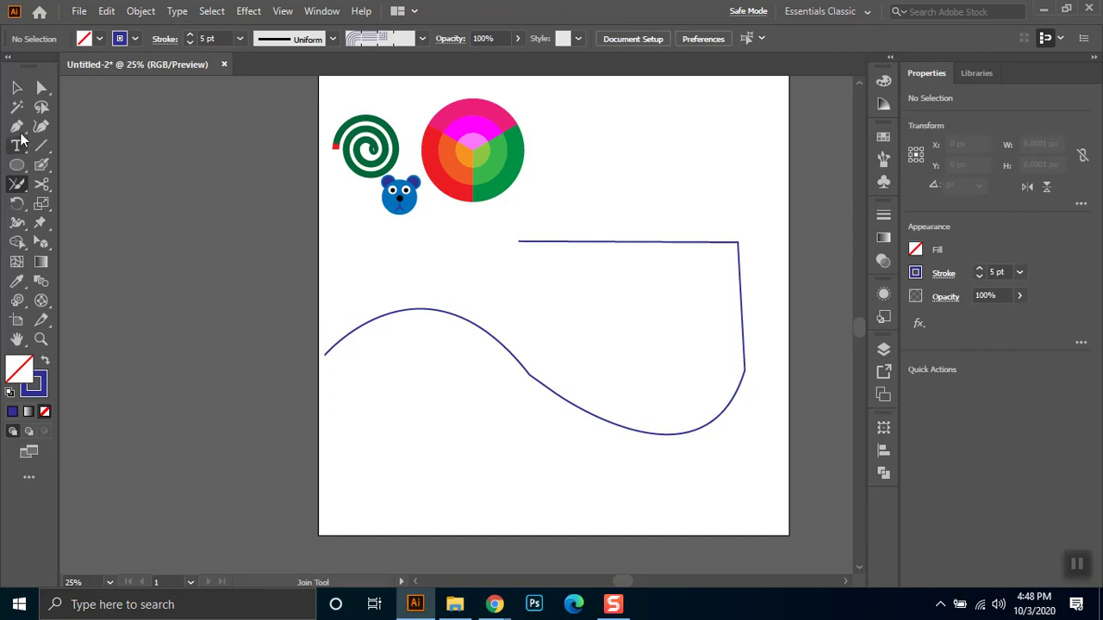
# Delete the joined wave and corner path from the artboard
pyautogui.press('v')
pyautogui.moveTo(777, 282); pyautogui.dragTo(581, 487)
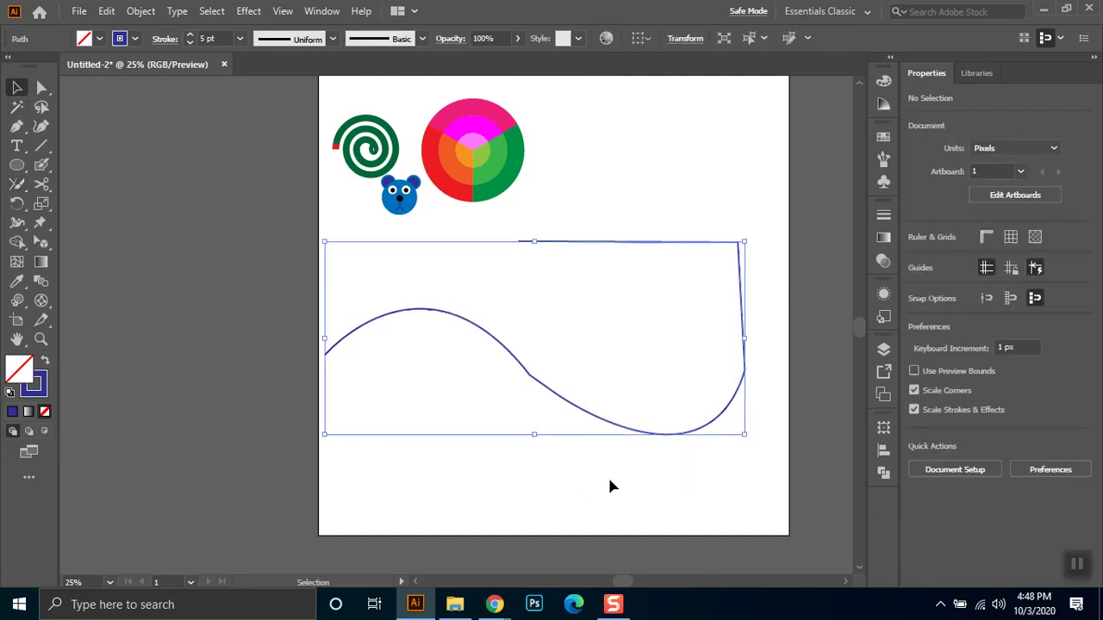
pyautogui.press('Delete')
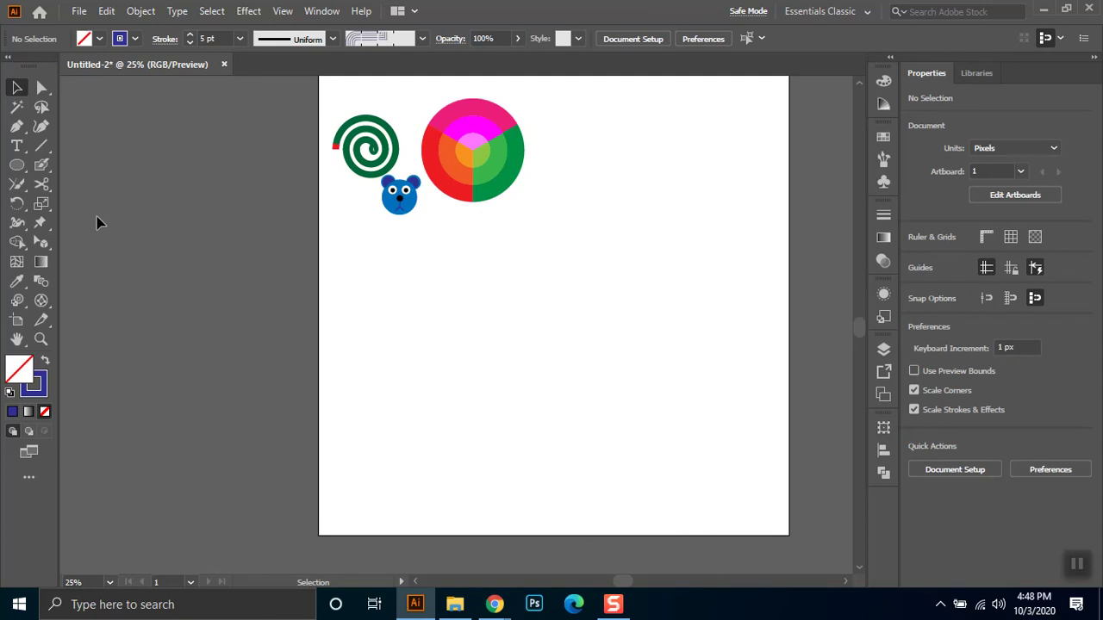
# Draw one open Pen path with a wavy upper edge, a vertical right side, a triangular notch and a straight lower-left segment
pyautogui.click(25, 184)
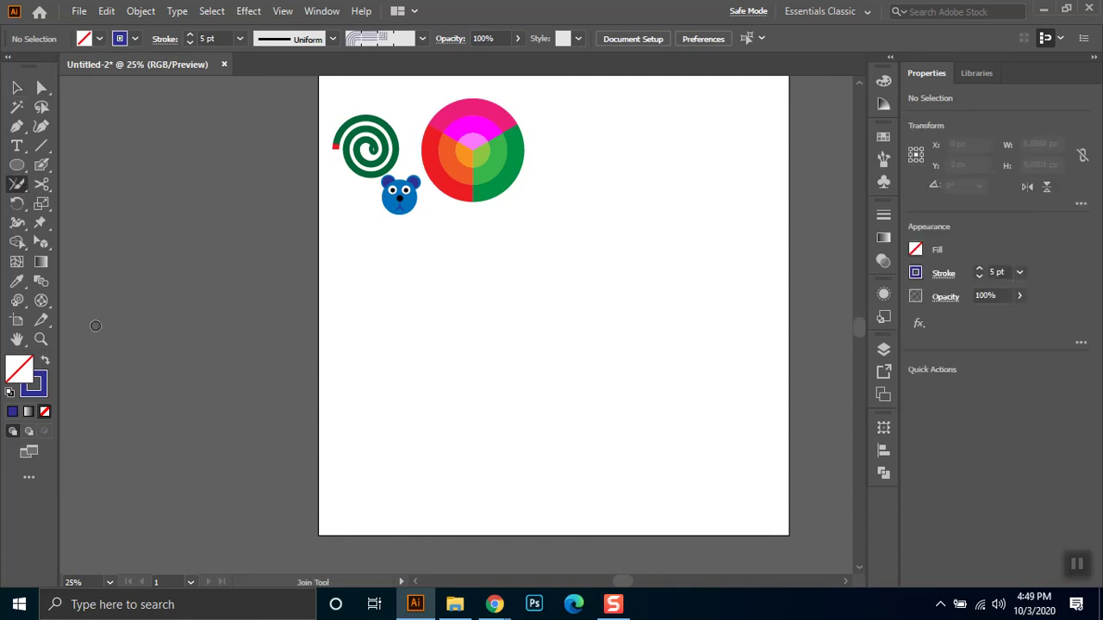
pyautogui.click(22, 188)
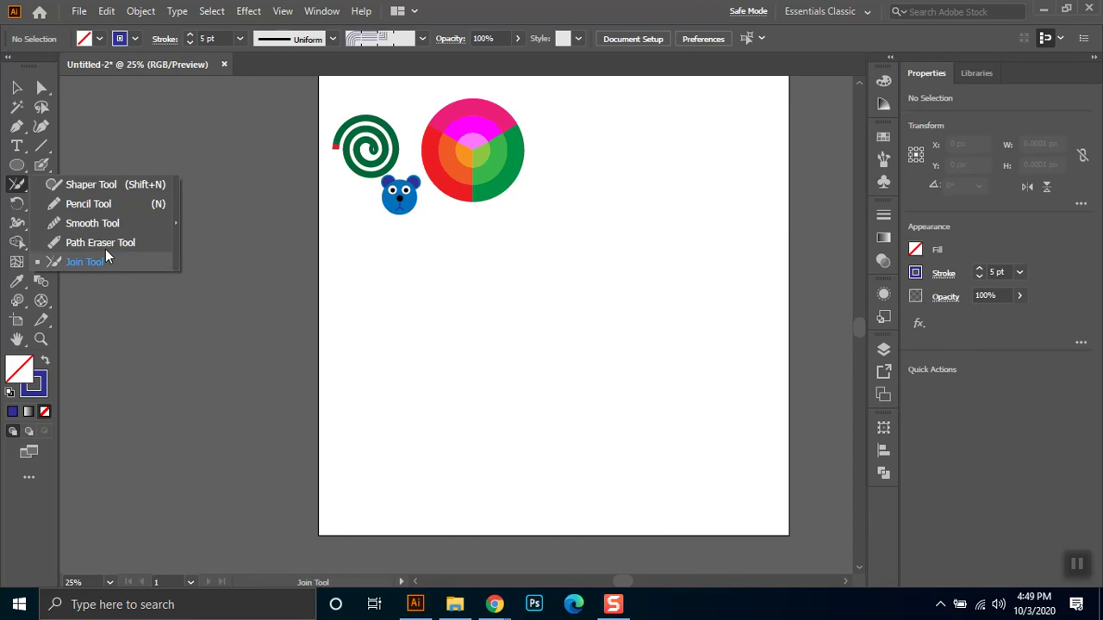
pyautogui.press('p')
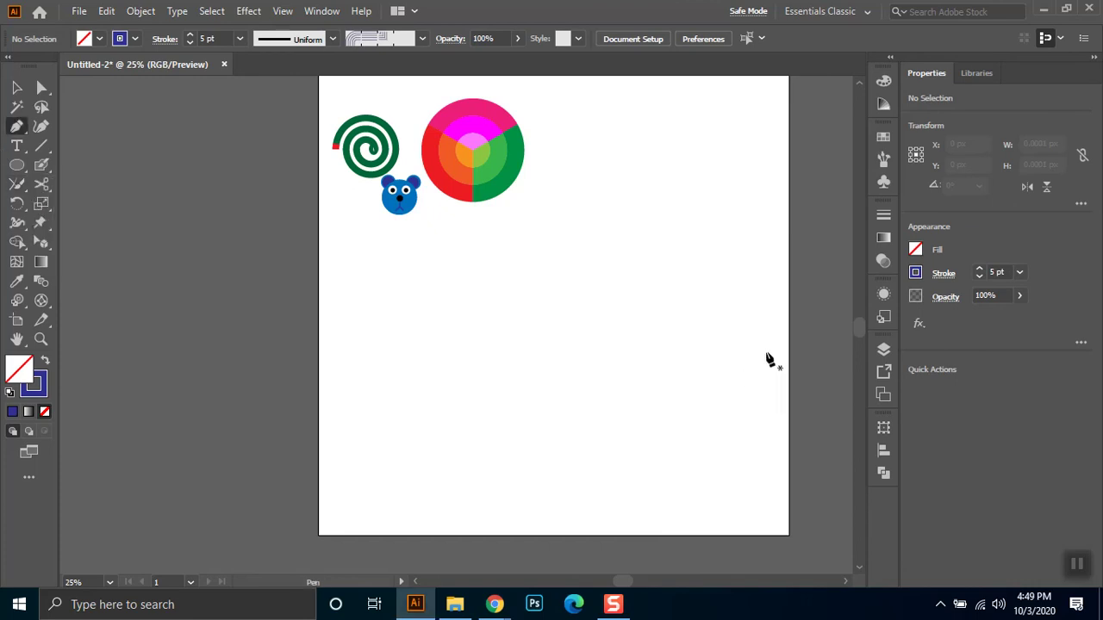
pyautogui.click(400, 362)
pyautogui.moveTo(545, 354); pyautogui.dragTo(620, 412)
pyautogui.moveTo(690, 325); pyautogui.dragTo(694, 484)
pyautogui.click(691, 479)
pyautogui.click(487, 478)
pyautogui.click(594, 418)
pyautogui.click(484, 399)
pyautogui.click(473, 479)
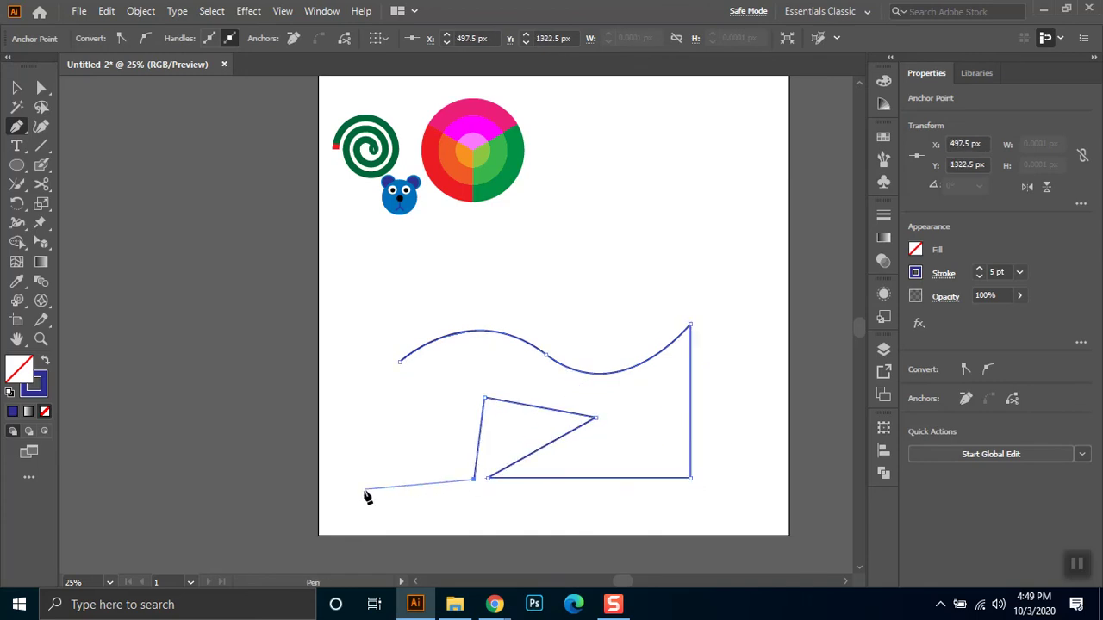
pyautogui.click(354, 479)
pyautogui.click(17, 88)
pyautogui.click(487, 525)
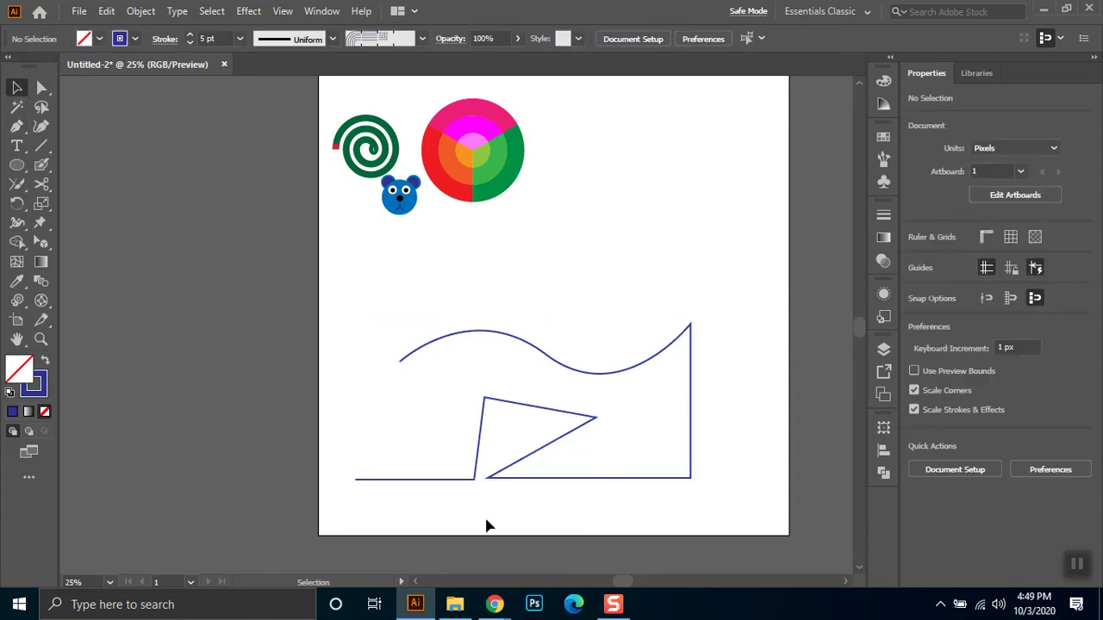
# Erase small pieces of the new path with the Path Eraser tool at mid-wave, the notch's lower tip and the lower-left corner
pyautogui.moveTo(738, 312)
pyautogui.mouseDown()
pyautogui.moveTo(243, 517)
pyautogui.moveTo(251, 510)
pyautogui.mouseUp()
pyautogui.click(17, 184)
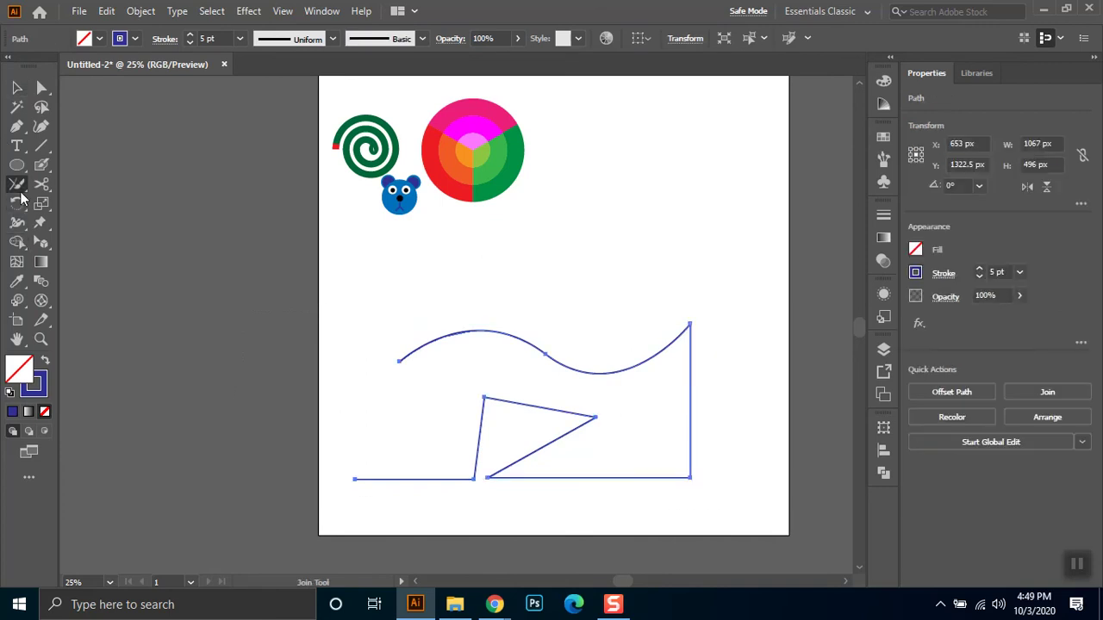
pyautogui.click(104, 242)
pyautogui.moveTo(550, 347)
pyautogui.mouseDown()
pyautogui.moveTo(541, 365)
pyautogui.moveTo(548, 357)
pyautogui.mouseUp()
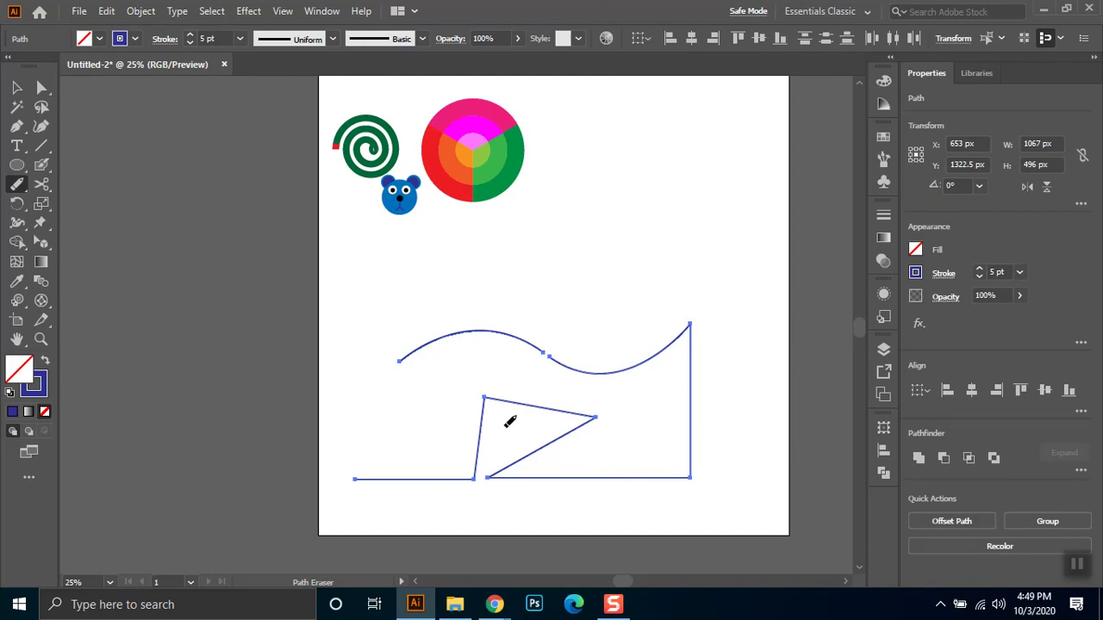
pyautogui.moveTo(504, 481); pyautogui.dragTo(531, 476)
pyautogui.keyDown('ctrl'); pyautogui.click(480, 509); pyautogui.keyUp('ctrl')
pyautogui.moveTo(477, 490); pyautogui.dragTo(470, 468)
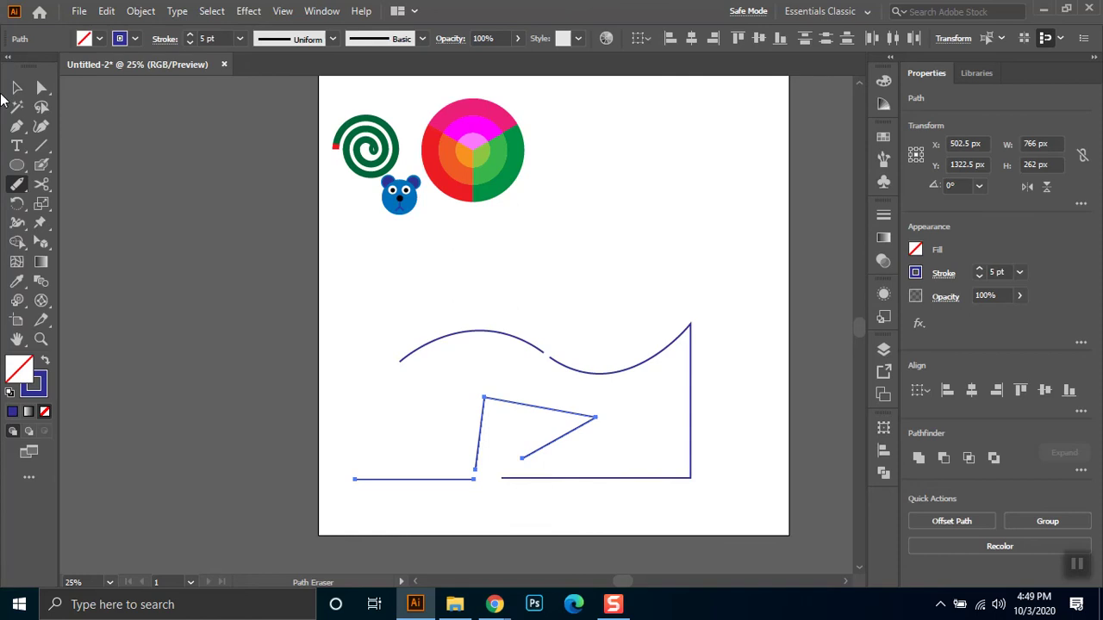
# Select the wave's left piece with the Direct Selection tool to examine its anchor points, and deselect it
pyautogui.click(42, 87)
pyautogui.click(382, 388)
pyautogui.moveTo(495, 331)
pyautogui.mouseDown()
pyautogui.moveTo(458, 308)
pyautogui.moveTo(452, 368)
pyautogui.mouseUp()
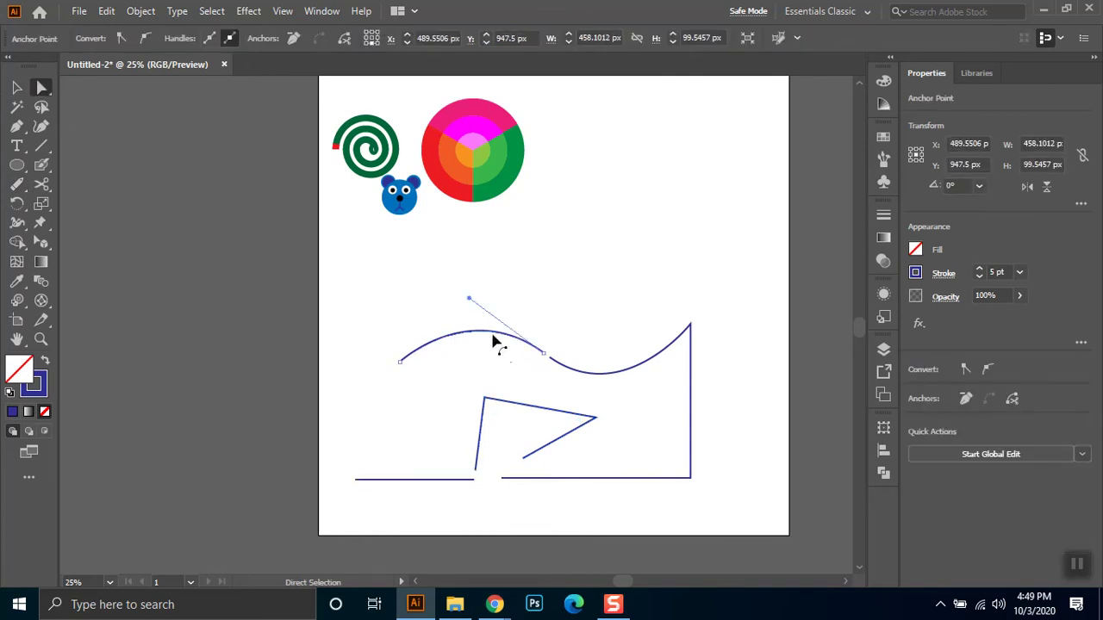
pyautogui.click(547, 366)
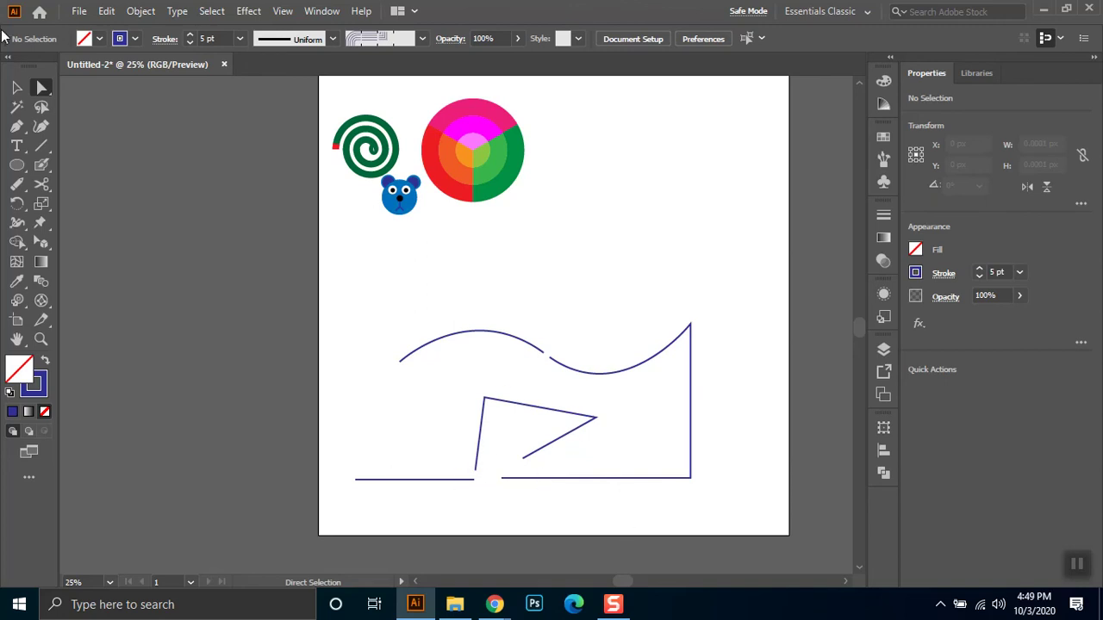
# Undo the Path Eraser cuts and the path's straight lower-left segment
pyautogui.click(17, 87)
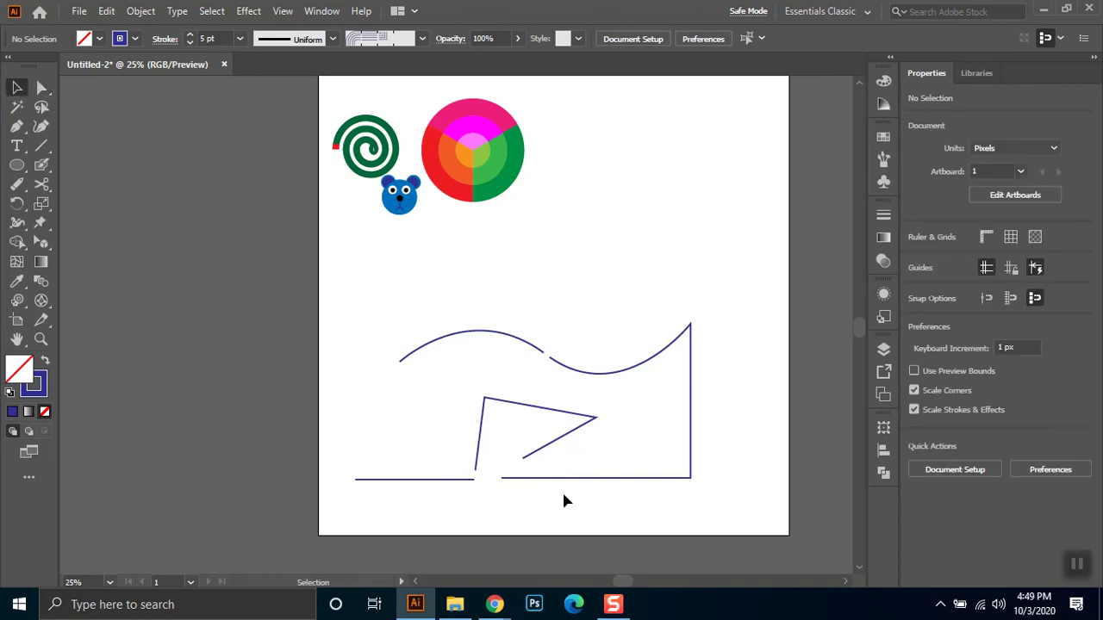
pyautogui.click(17, 183)
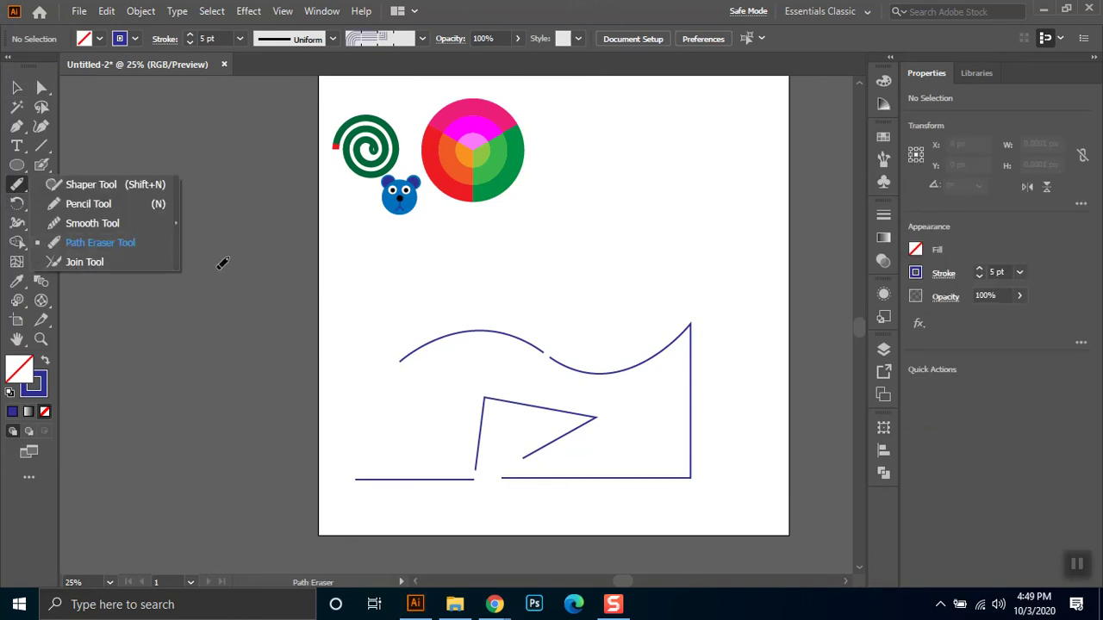
pyautogui.click(16, 87)
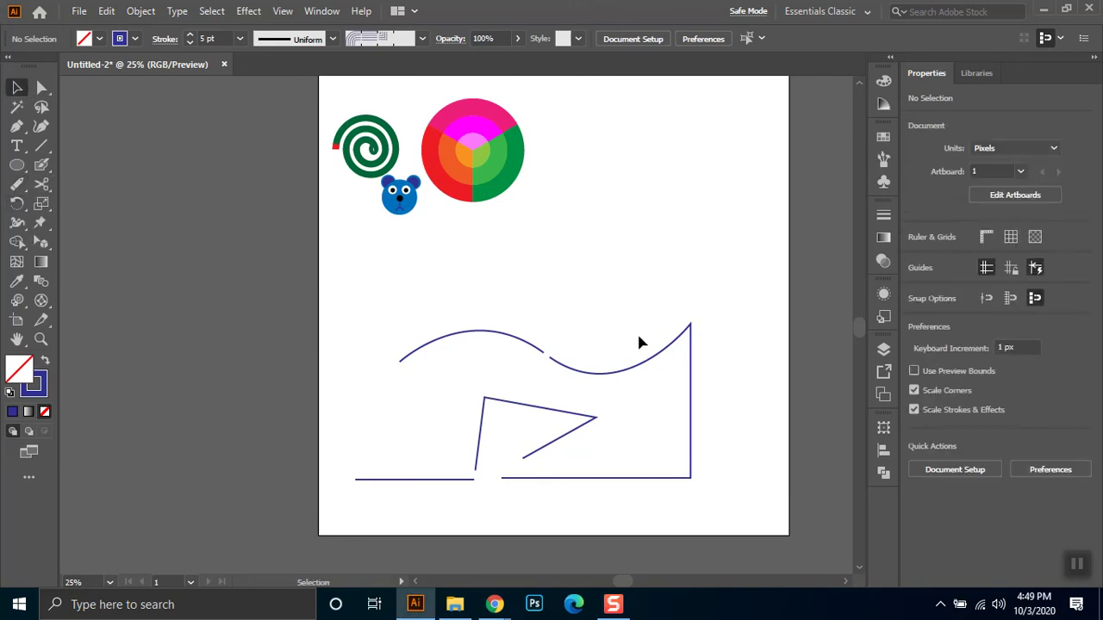
pyautogui.hotkey('ctrl', 'a')
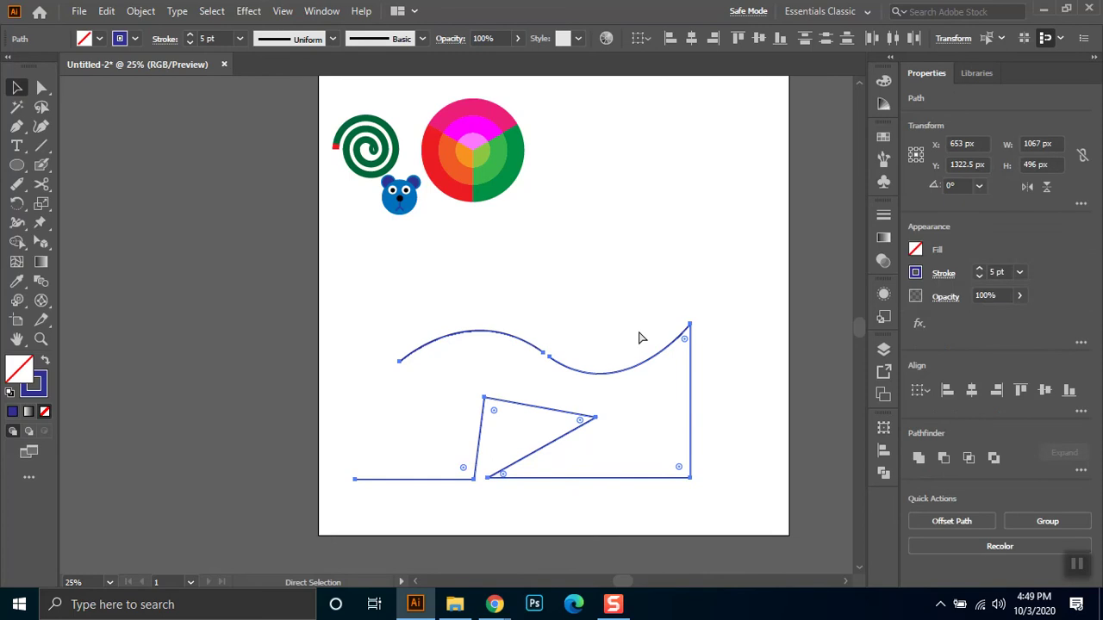
pyautogui.hotkey('ctrl', 'j')
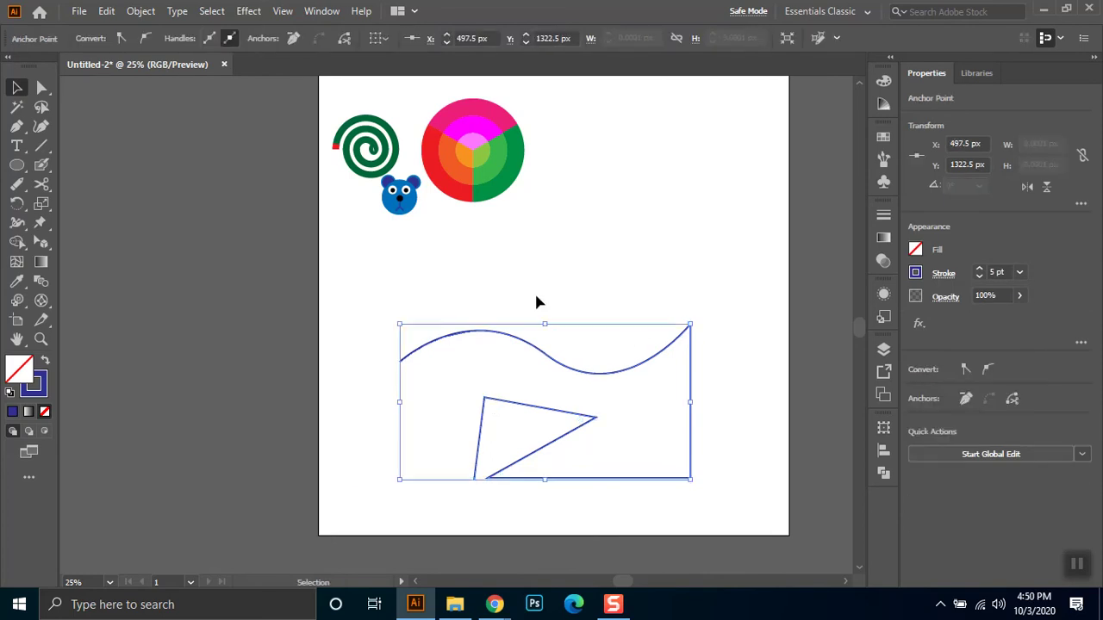
# Select the restored path and smooth the notch's right tip and upper-left corner with the Smooth tool
pyautogui.click(631, 506)
pyautogui.moveTo(627, 307); pyautogui.dragTo(457, 496)
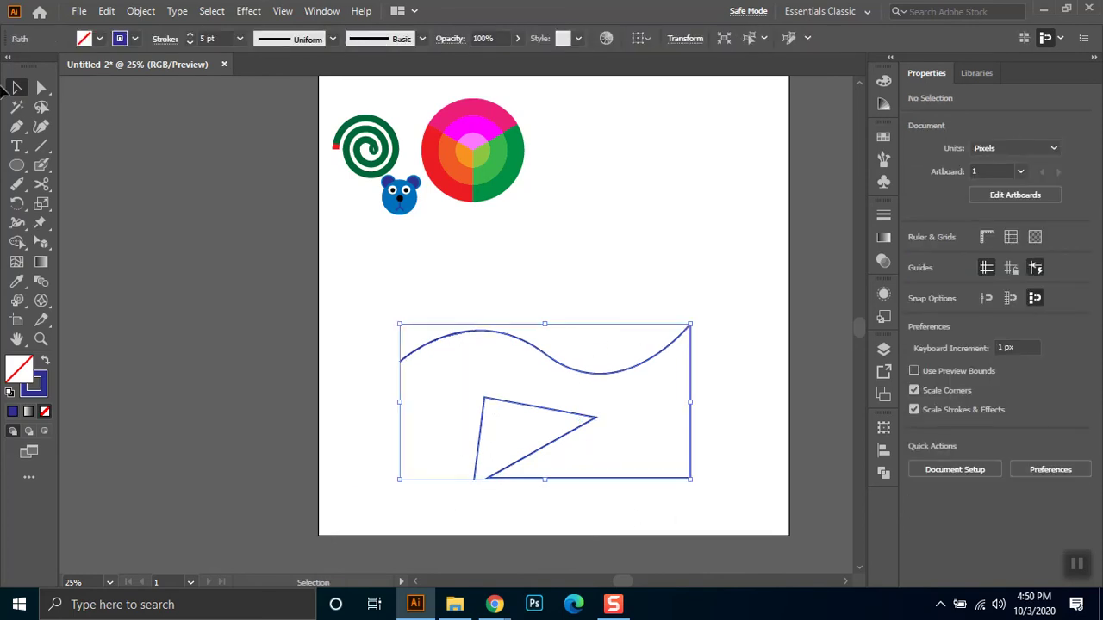
pyautogui.click(18, 183)
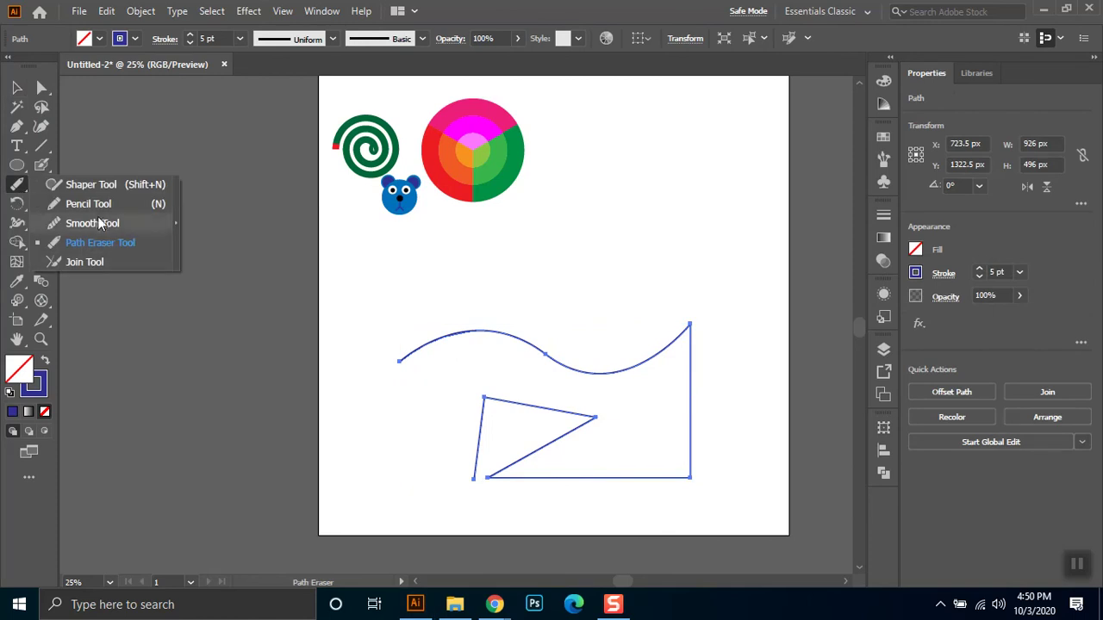
pyautogui.click(97, 225)
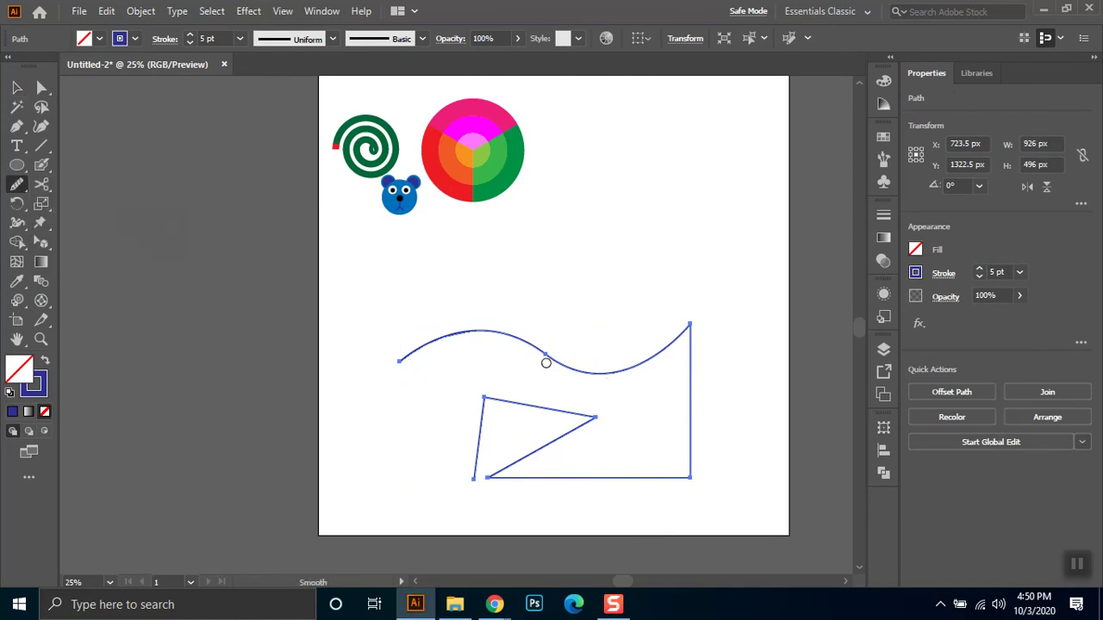
pyautogui.moveTo(594, 415)
pyautogui.mouseDown()
pyautogui.moveTo(557, 443)
pyautogui.moveTo(598, 414)
pyautogui.moveTo(601, 422)
pyautogui.moveTo(532, 440)
pyautogui.moveTo(533, 459)
pyautogui.moveTo(561, 490)
pyautogui.moveTo(589, 470)
pyautogui.moveTo(561, 405)
pyautogui.mouseUp()
pyautogui.moveTo(598, 436); pyautogui.dragTo(559, 397)
pyautogui.moveTo(482, 397)
pyautogui.mouseDown()
pyautogui.moveTo(512, 441)
pyautogui.moveTo(492, 395)
pyautogui.moveTo(560, 407)
pyautogui.mouseUp()
# Smooth the sharp peak at the path's upper-right corner with repeated Smooth tool strokes, retouch the notch, and deselect the path
pyautogui.moveTo(689, 348); pyautogui.dragTo(678, 371)
pyautogui.moveTo(692, 323)
pyautogui.mouseDown()
pyautogui.moveTo(678, 403)
pyautogui.moveTo(673, 391)
pyautogui.mouseUp()
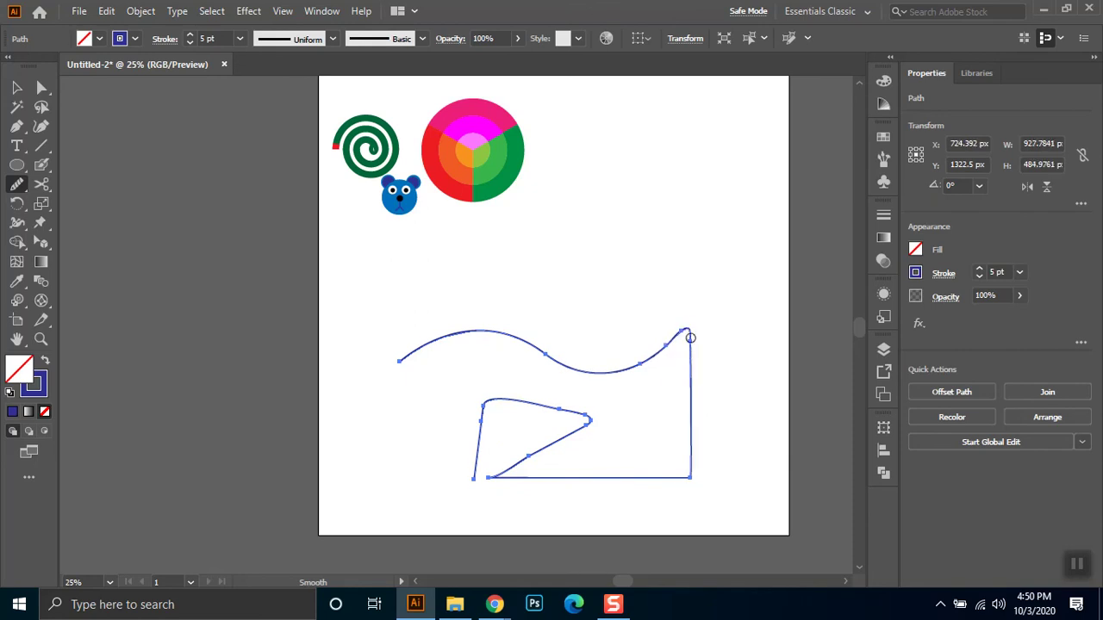
pyautogui.moveTo(690, 327)
pyautogui.mouseDown()
pyautogui.moveTo(657, 417)
pyautogui.moveTo(671, 380)
pyautogui.moveTo(656, 410)
pyautogui.mouseUp()
pyautogui.moveTo(687, 331); pyautogui.dragTo(658, 414)
pyautogui.moveTo(693, 331)
pyautogui.mouseDown()
pyautogui.moveTo(650, 411)
pyautogui.moveTo(671, 400)
pyautogui.moveTo(677, 357)
pyautogui.moveTo(651, 440)
pyautogui.mouseUp()
pyautogui.moveTo(681, 353); pyautogui.dragTo(636, 448)
pyautogui.moveTo(612, 376); pyautogui.dragTo(652, 380)
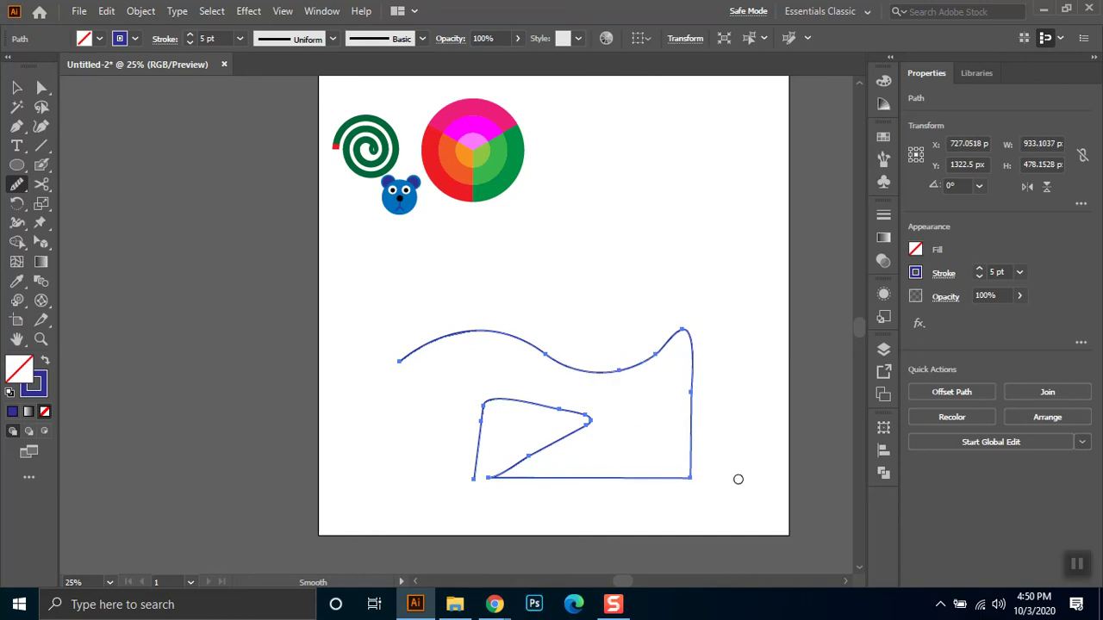
pyautogui.moveTo(603, 419); pyautogui.dragTo(500, 439)
pyautogui.click(17, 87)
pyautogui.click(716, 570)
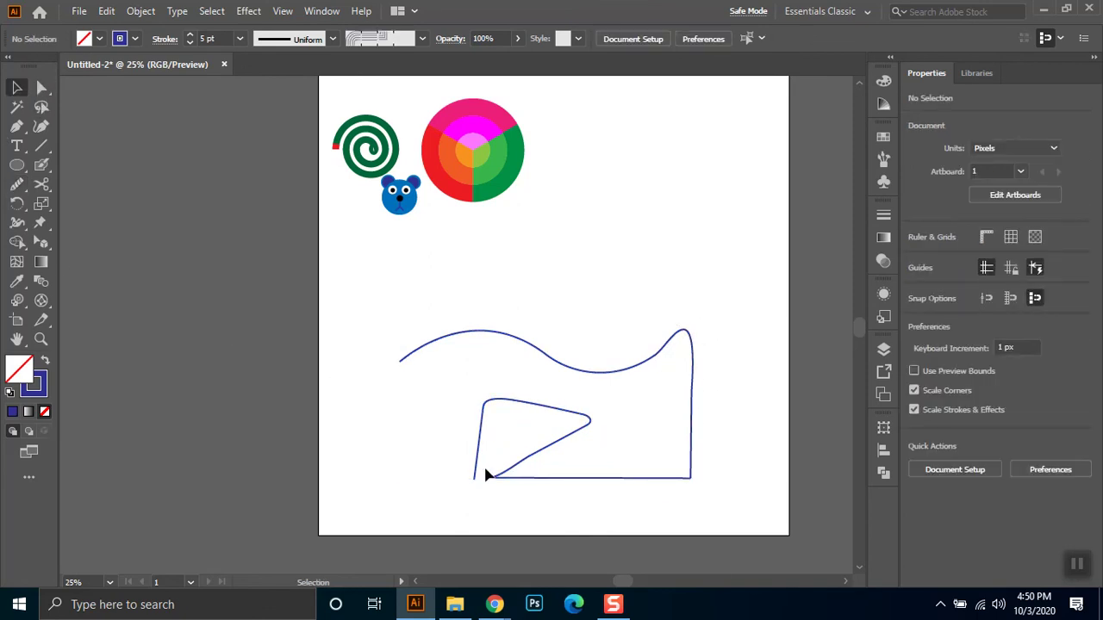
# Draw a rectangle about 401 by 399 px in the artboard's upper-right area, try rounding its upper-left corner, and undo both
pyautogui.click(16, 184)
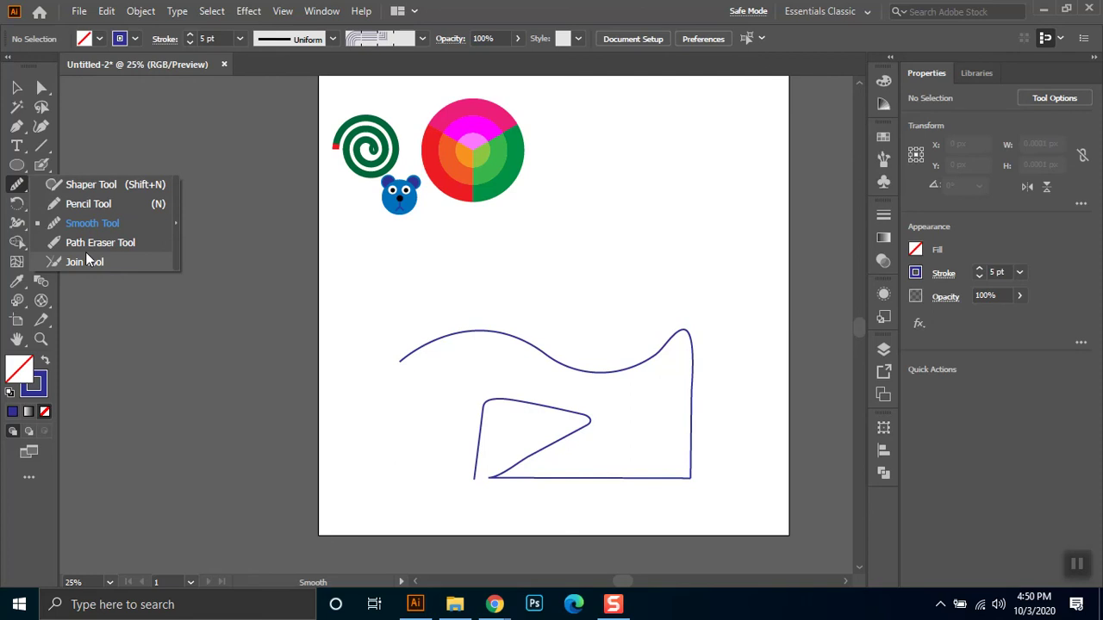
pyautogui.moveTo(17, 165); pyautogui.dragTo(75, 161)
pyautogui.moveTo(598, 148)
pyautogui.mouseDown()
pyautogui.moveTo(652, 247)
pyautogui.moveTo(723, 273)
pyautogui.mouseUp()
pyautogui.press('a')
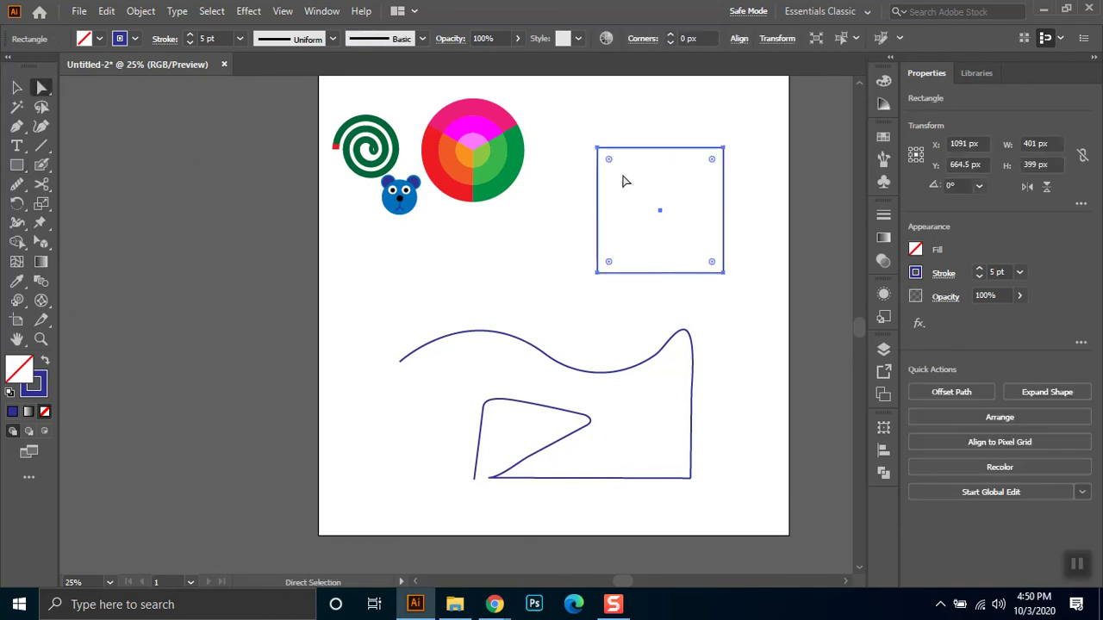
pyautogui.click(606, 158)
pyautogui.moveTo(609, 160); pyautogui.dragTo(678, 241)
pyautogui.hotkey('ctrl', 'z')
pyautogui.hotkey('ctrl', 'z')
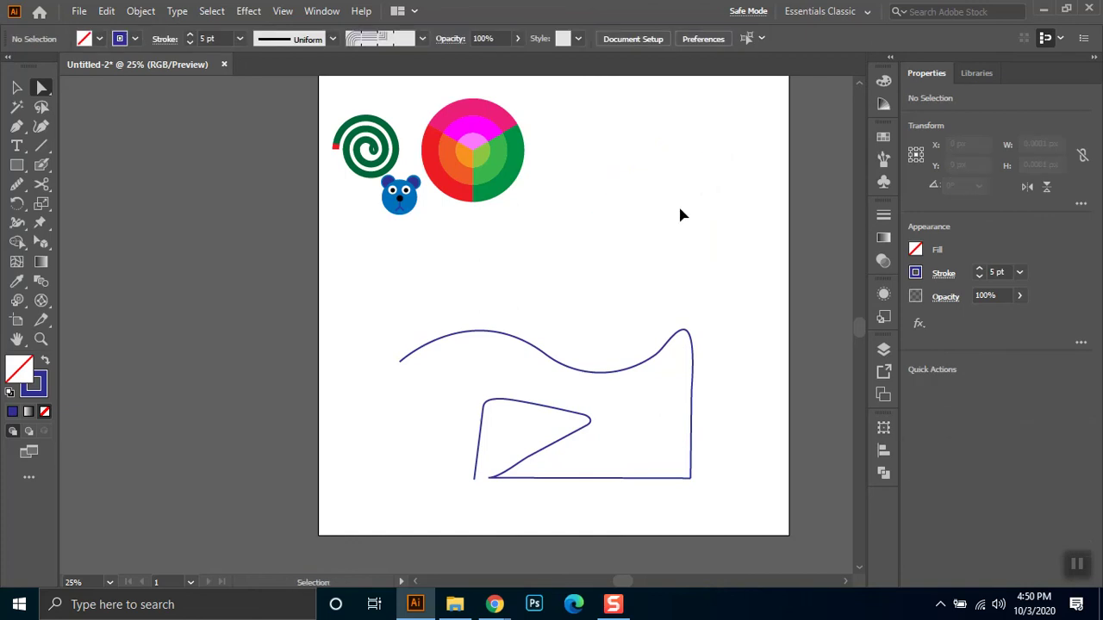
pyautogui.hotkey('ctrl', 'z')
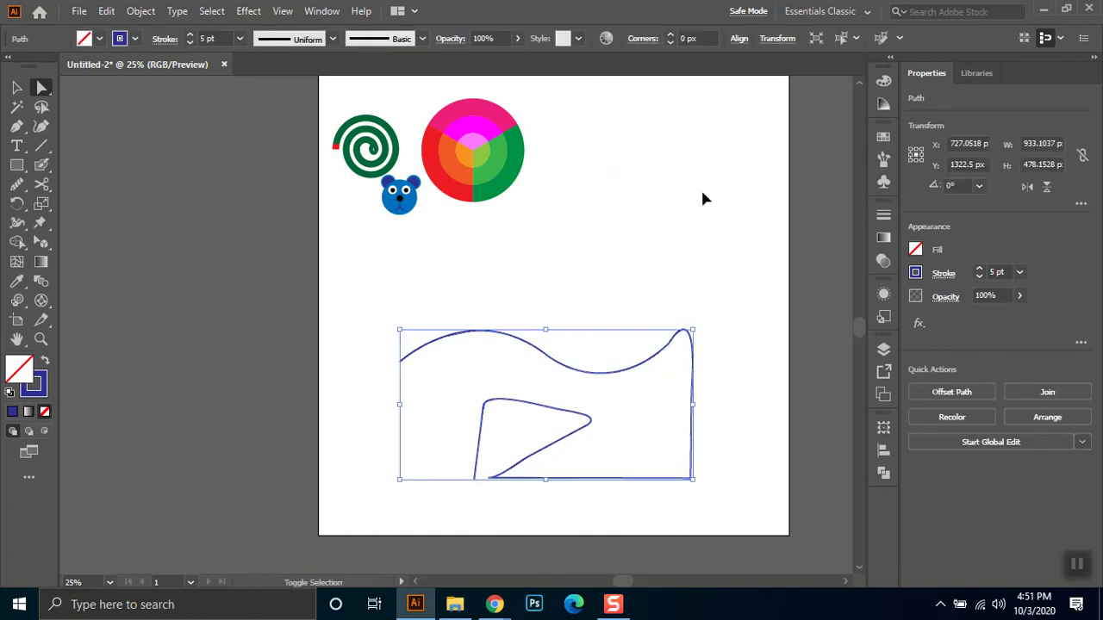
pyautogui.hotkey('ctrl', 'shift', 'z')
pyautogui.hotkey('ctrl', 'shift', 'z')
# Draw a rectangle about 468 by 510 px in the artboard's upper-right area and smooth its upper-right corner with the Smooth tool
pyautogui.press('m')
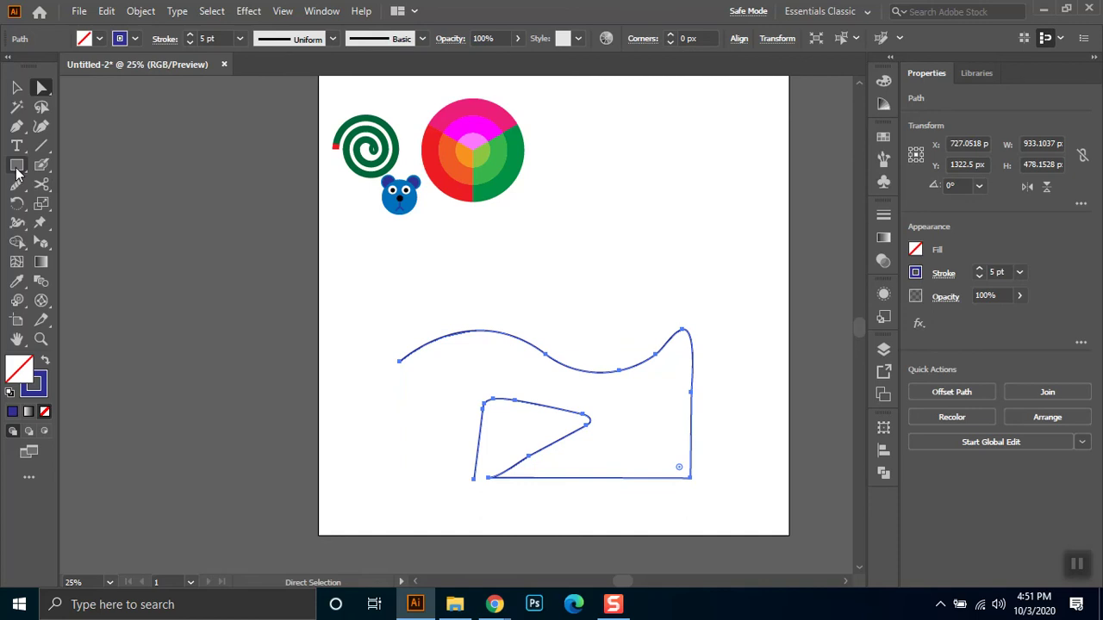
pyautogui.moveTo(608, 134); pyautogui.dragTo(756, 293)
pyautogui.press('a')
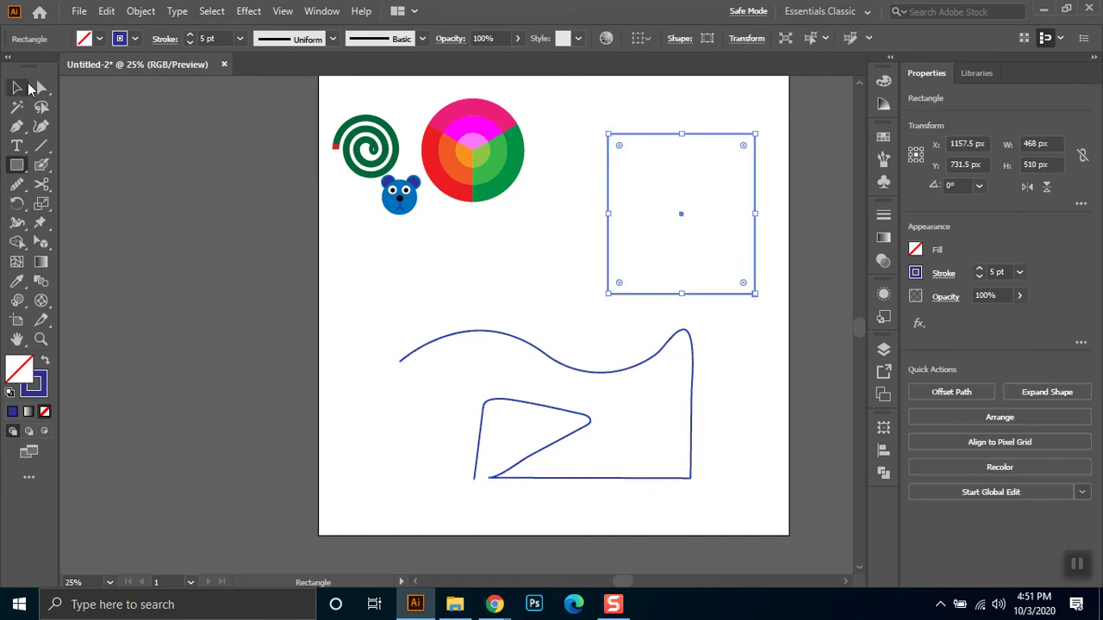
pyautogui.click(755, 134)
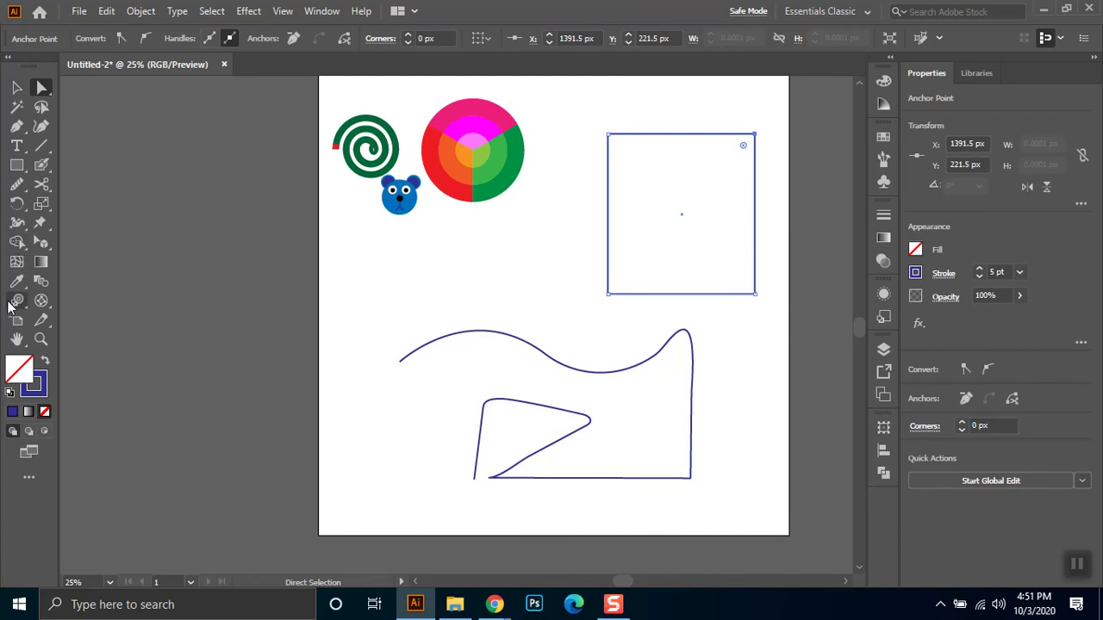
pyautogui.moveTo(19, 191); pyautogui.dragTo(96, 226)
pyautogui.moveTo(758, 132); pyautogui.dragTo(695, 239)
# Narrow the rectangle to about 460 px from its left side and round its upper-left corner generously with the Direct Selection tool
pyautogui.click(16, 87)
pyautogui.moveTo(607, 214); pyautogui.dragTo(611, 216)
pyautogui.click(751, 167)
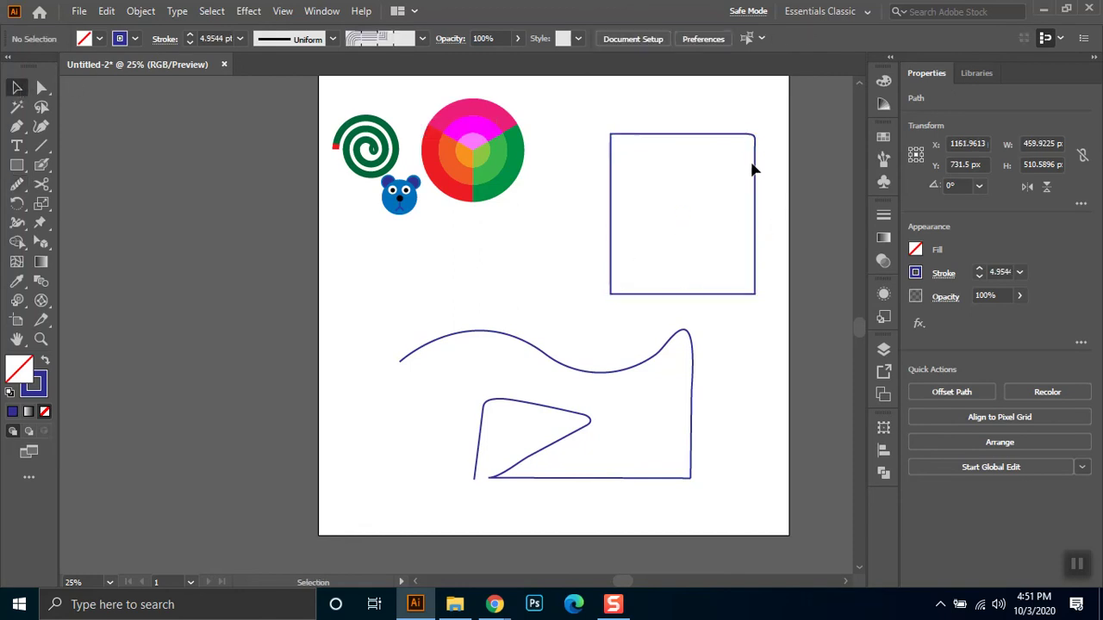
pyautogui.click(755, 216)
pyautogui.press('a')
pyautogui.moveTo(604, 127); pyautogui.dragTo(757, 226)
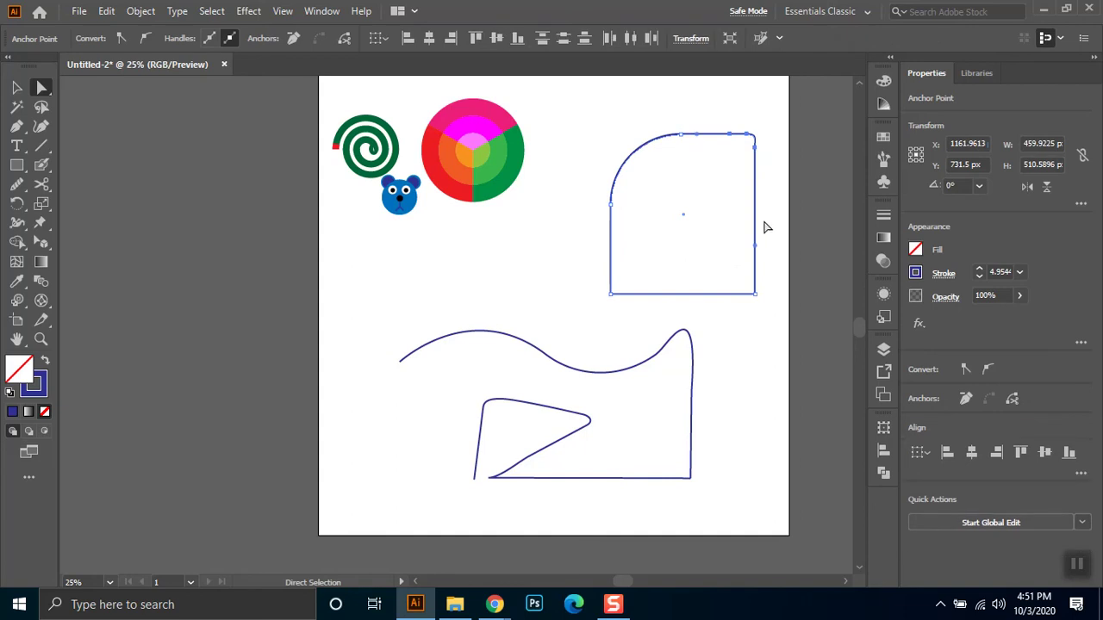
# Sketch a short diagonal line on the rounded rectangle's top edge, a tilted ellipse, a circle and a triangle with the Shaper tool
pyautogui.moveTo(16, 183); pyautogui.dragTo(90, 228)
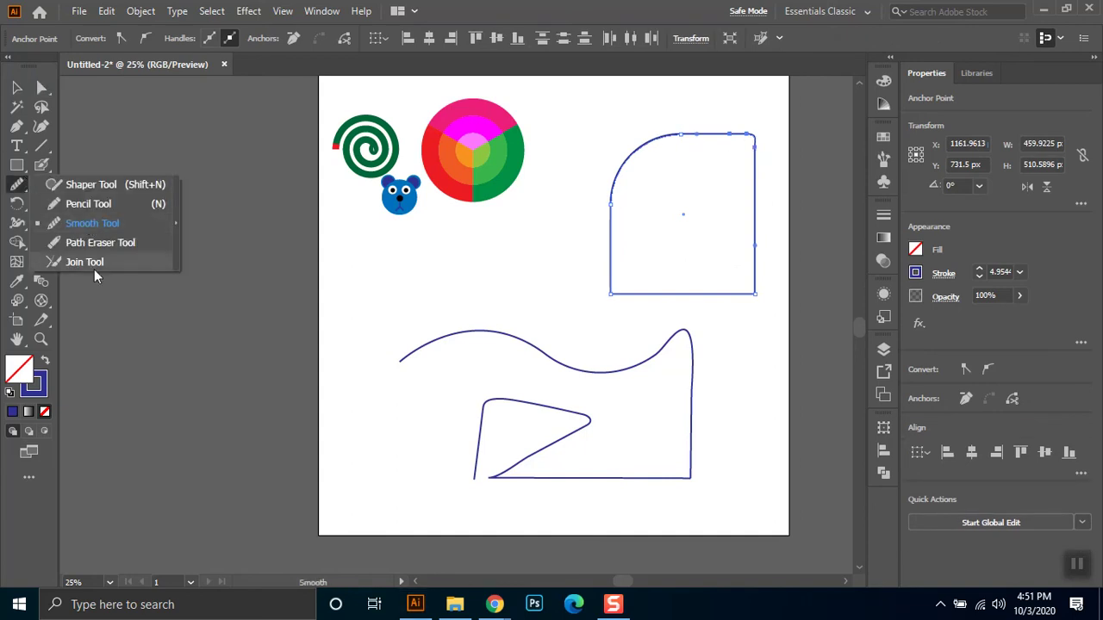
pyautogui.click(89, 186)
pyautogui.moveTo(696, 131); pyautogui.dragTo(706, 111)
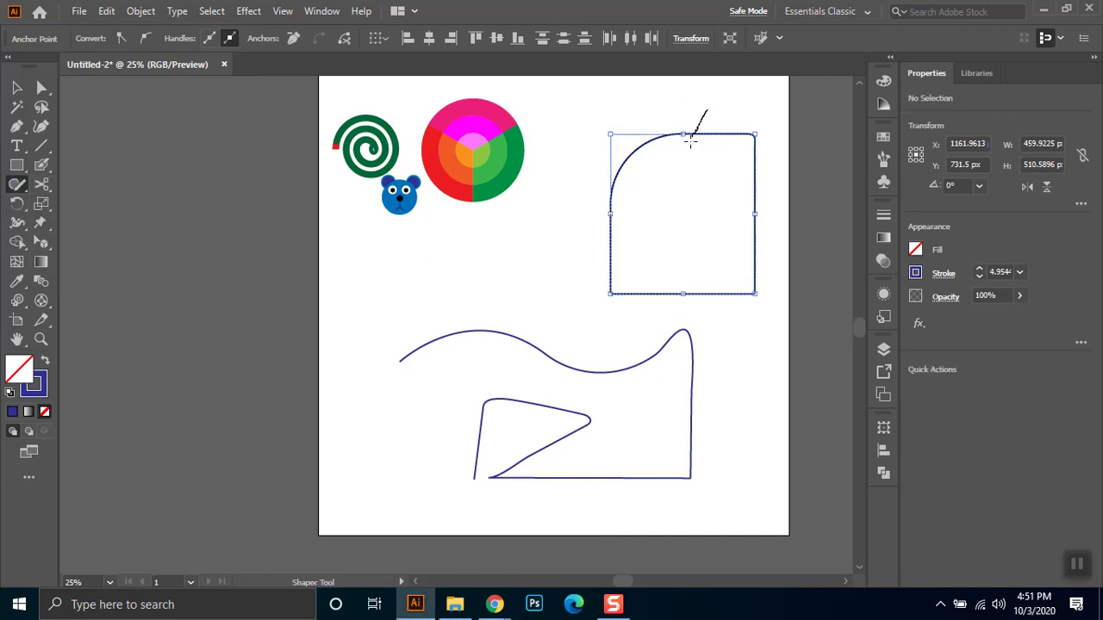
pyautogui.moveTo(434, 301)
pyautogui.mouseDown()
pyautogui.moveTo(458, 275)
pyautogui.moveTo(516, 313)
pyautogui.moveTo(467, 317)
pyautogui.moveTo(442, 301)
pyautogui.mouseUp()
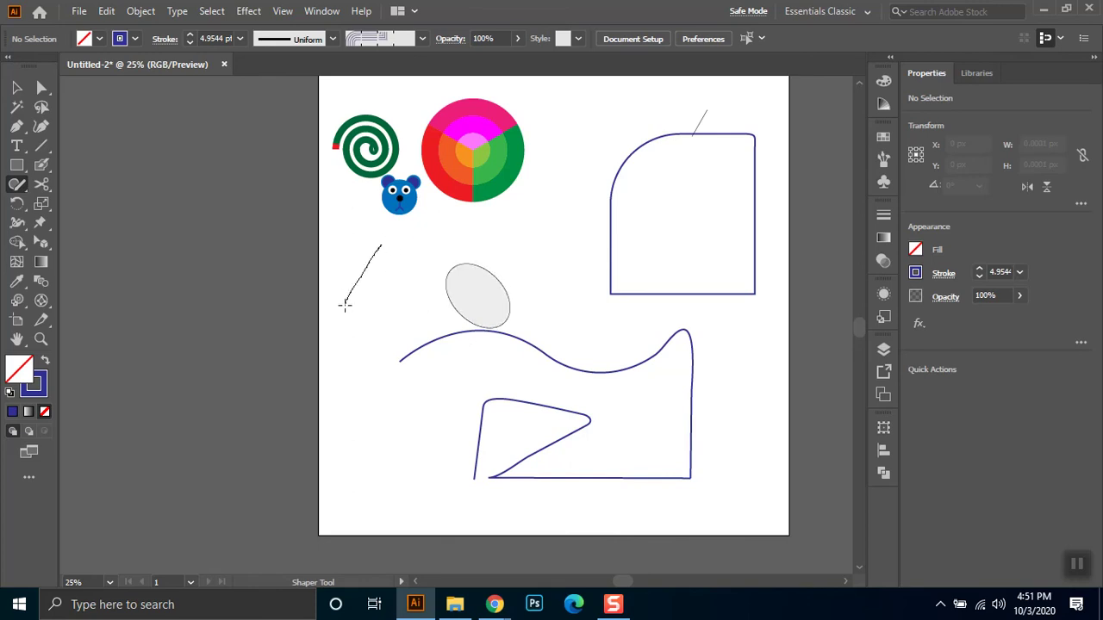
pyautogui.moveTo(384, 240); pyautogui.dragTo(384, 243)
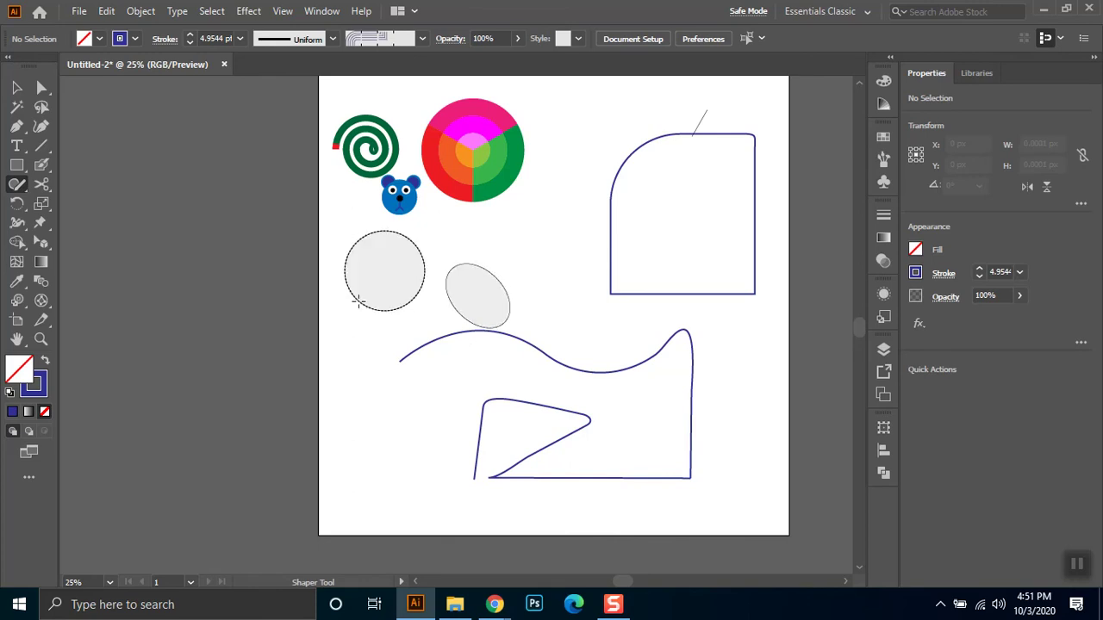
pyautogui.moveTo(322, 429)
pyautogui.mouseDown()
pyautogui.moveTo(447, 431)
pyautogui.moveTo(376, 360)
pyautogui.mouseUp()
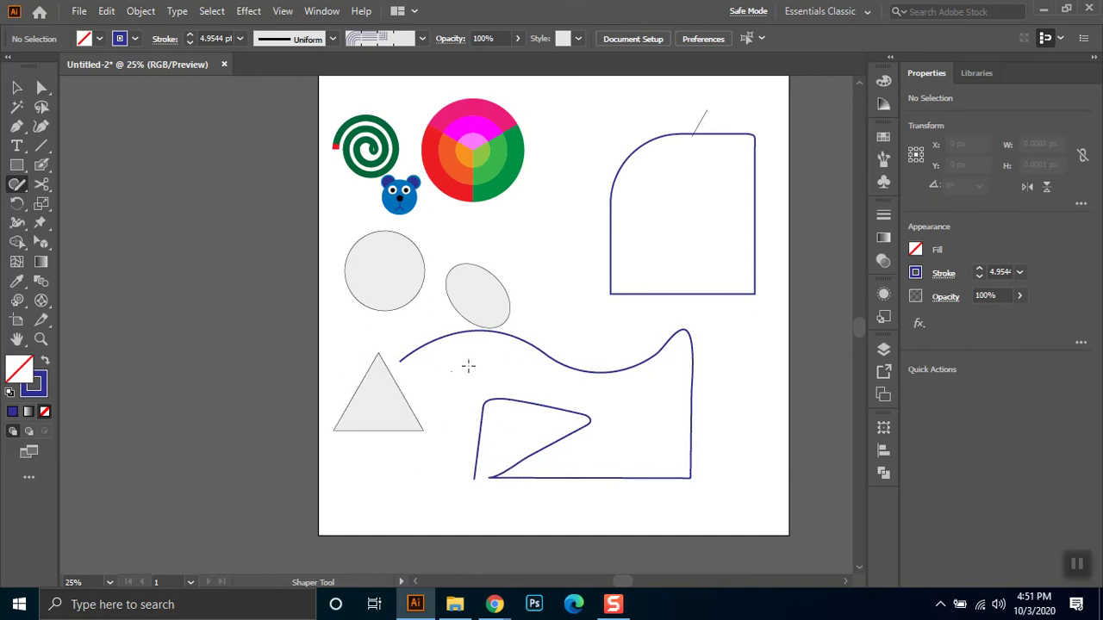
# Sketch a circle over the notch, an upright rectangle inside the rounded rectangle and a large hexagon overlapping it with the Shaper tool
pyautogui.moveTo(465, 363)
pyautogui.mouseDown()
pyautogui.moveTo(466, 417)
pyautogui.moveTo(527, 388)
pyautogui.moveTo(491, 351)
pyautogui.moveTo(473, 374)
pyautogui.mouseUp()
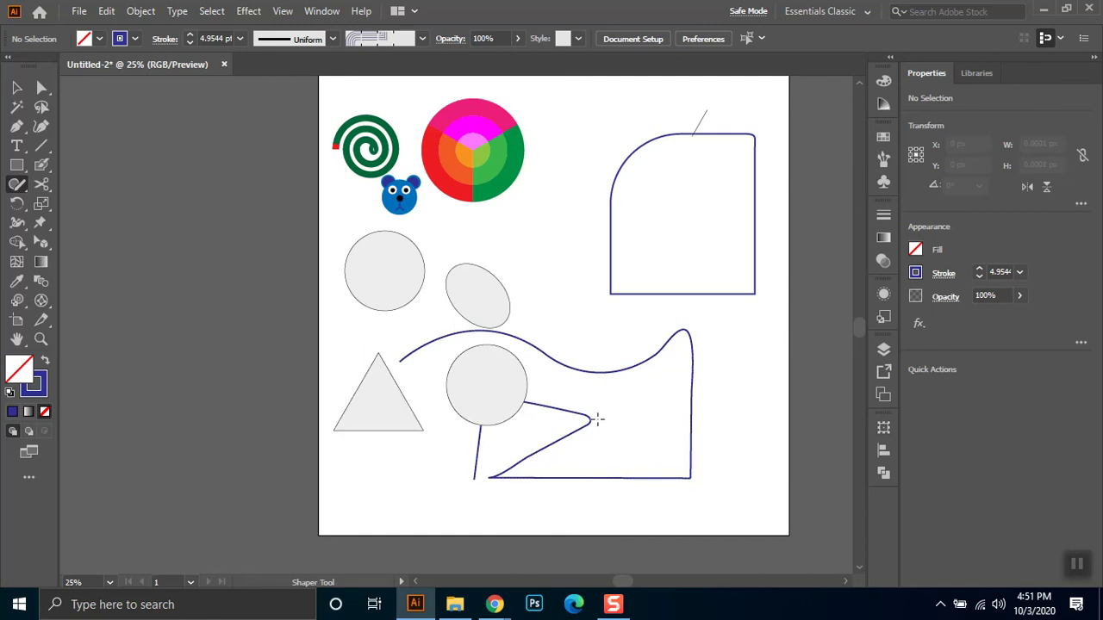
pyautogui.moveTo(674, 278)
pyautogui.mouseDown()
pyautogui.moveTo(683, 201)
pyautogui.moveTo(632, 216)
pyautogui.mouseUp()
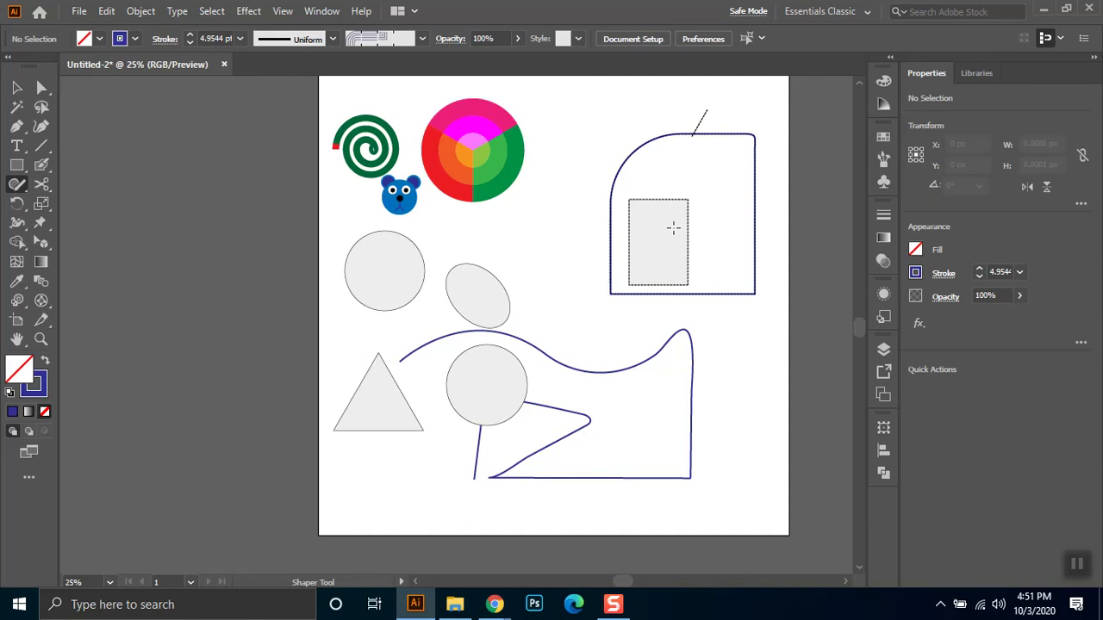
pyautogui.moveTo(566, 173)
pyautogui.mouseDown()
pyautogui.moveTo(502, 213)
pyautogui.moveTo(505, 278)
pyautogui.moveTo(594, 321)
pyautogui.moveTo(673, 282)
pyautogui.mouseUp()
pyautogui.moveTo(664, 207); pyautogui.dragTo(562, 175)
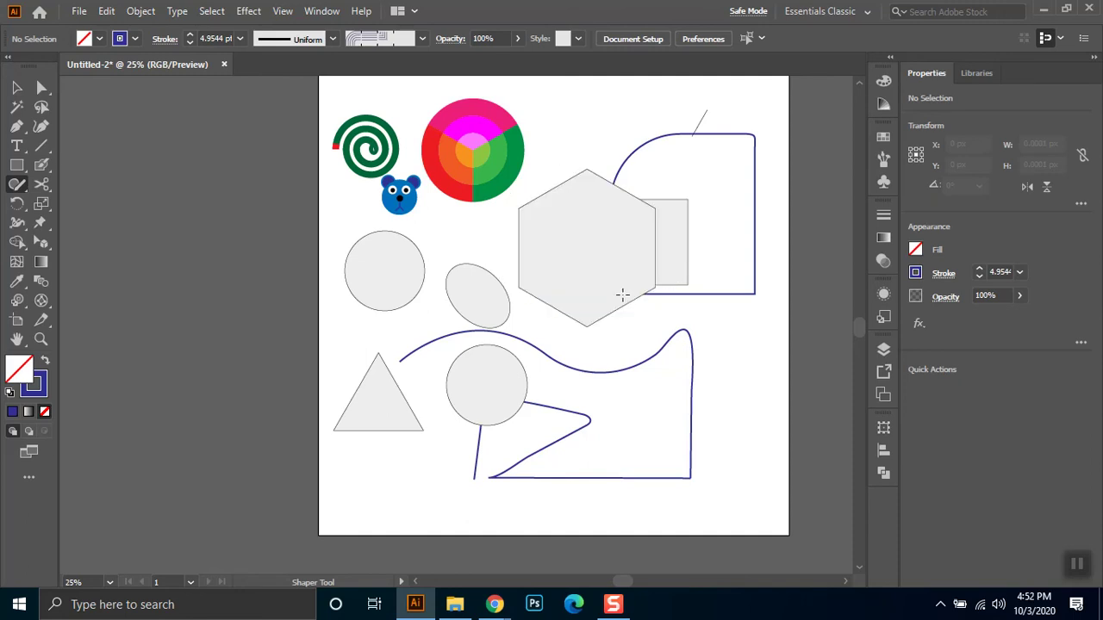
# Delete the smoothed path, the rounded rectangle and all closed Shaper shapes from the artboard
pyautogui.click(16, 87)
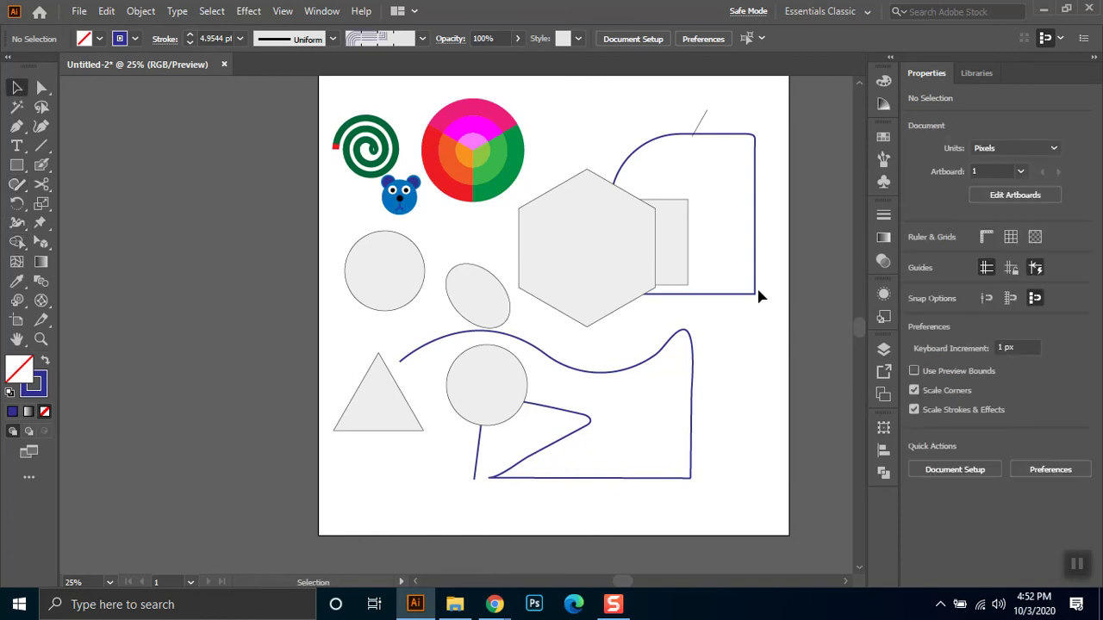
pyautogui.moveTo(785, 228); pyautogui.dragTo(396, 518)
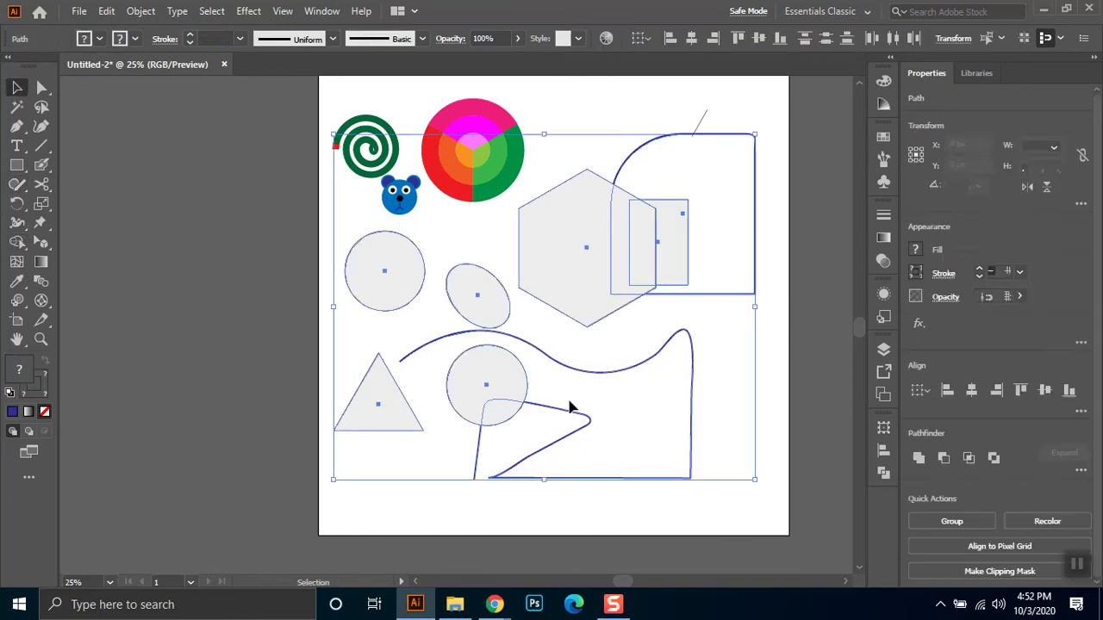
pyautogui.press('Delete')
pyautogui.click(16, 164)
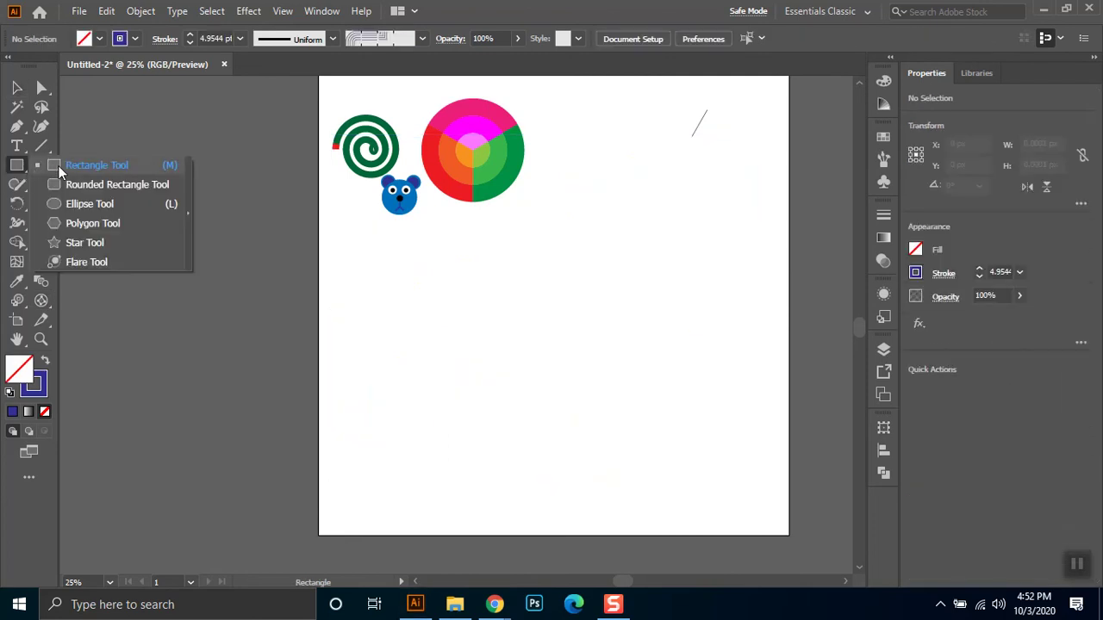
pyautogui.click(15, 170)
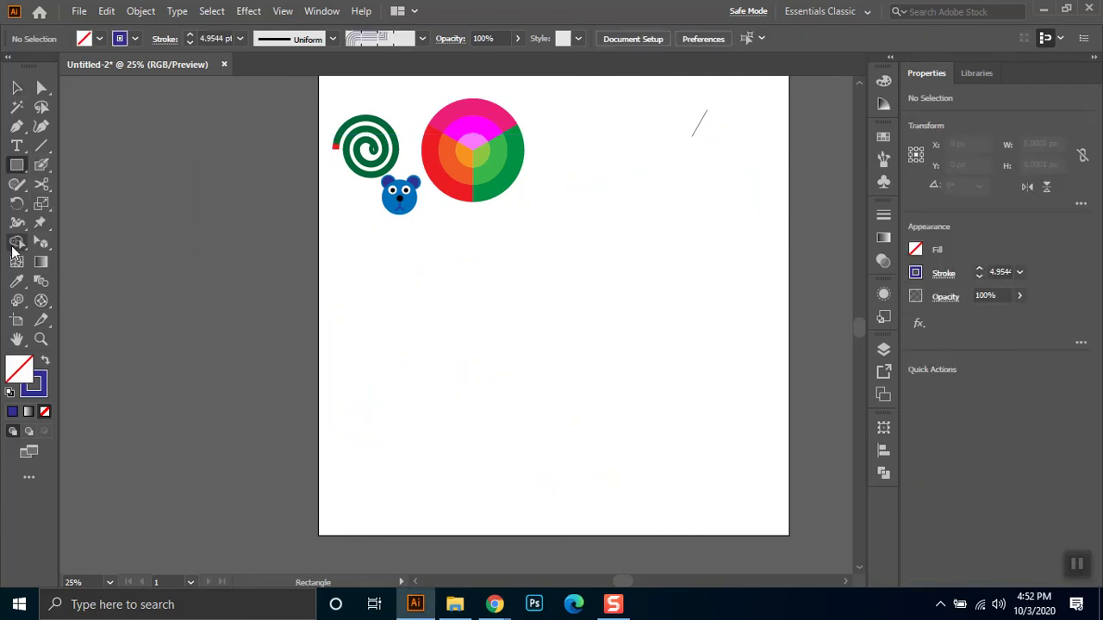
pyautogui.click(17, 186)
pyautogui.click(17, 188)
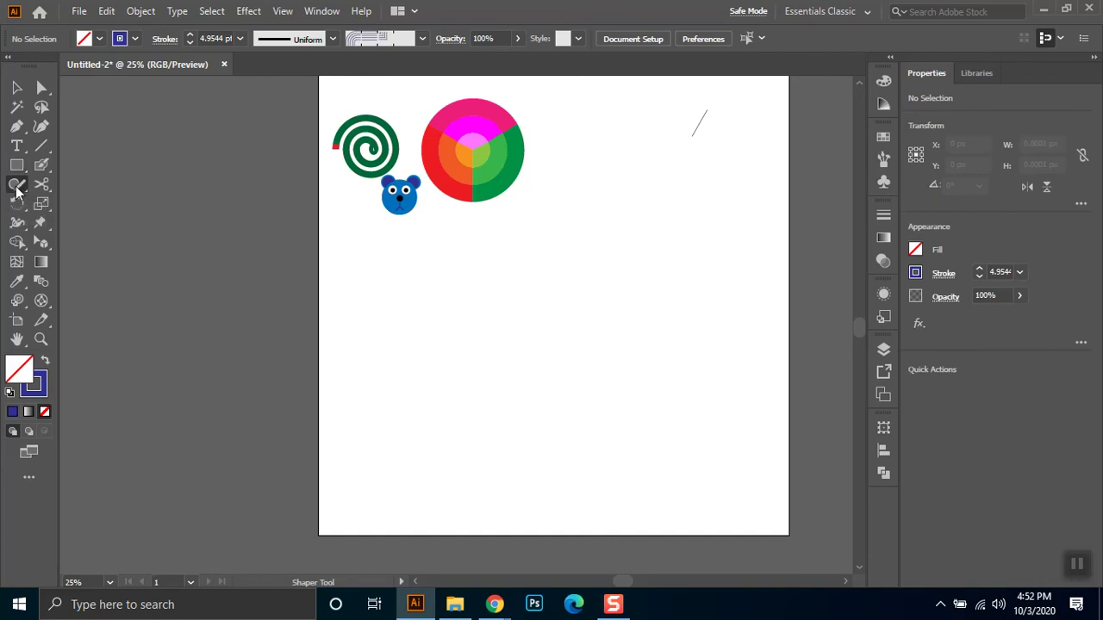
# Select the colour wheel and erase a short slanted stroke through its pink and magenta segments with the Eraser tool
pyautogui.click(88, 204)
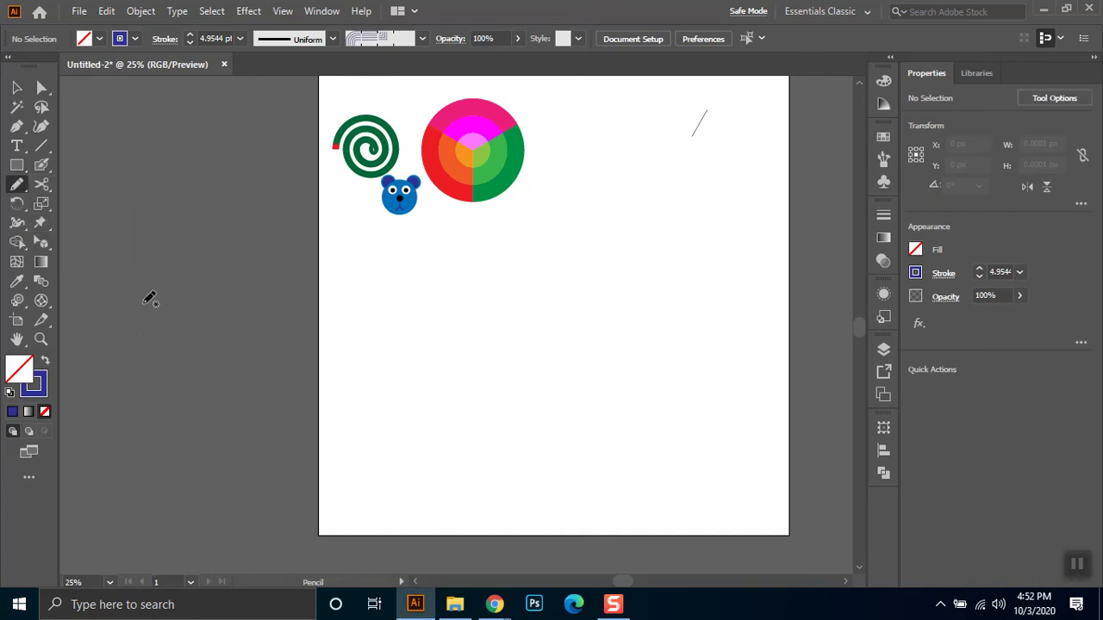
pyautogui.click(43, 186)
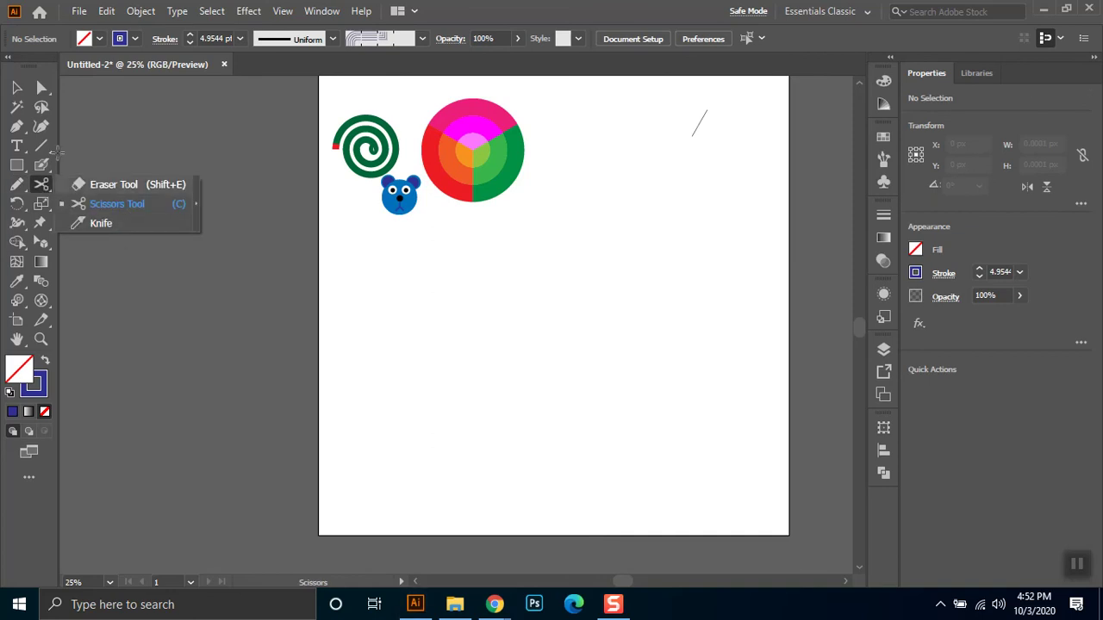
pyautogui.click(17, 88)
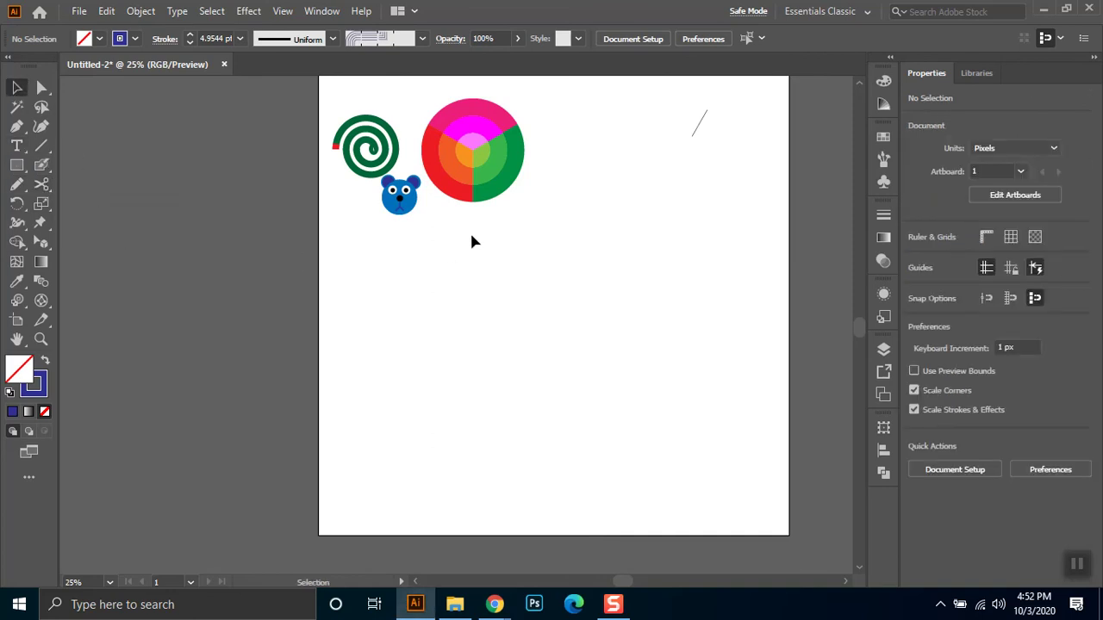
pyautogui.scroll(4, 480, 129)
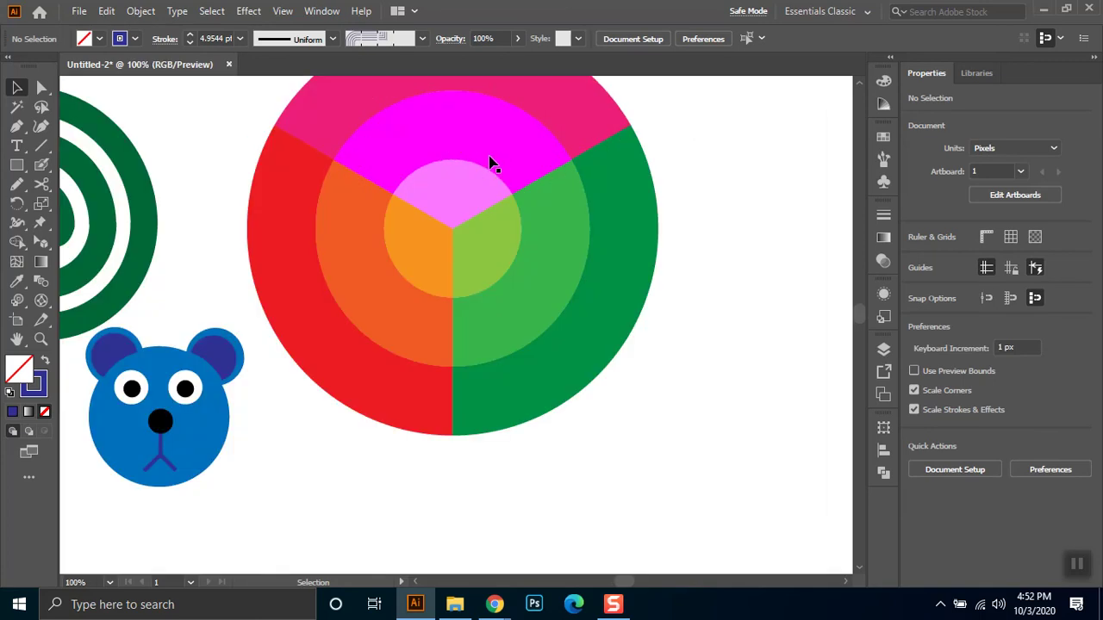
pyautogui.scroll(2, 506, 181)
pyautogui.moveTo(683, 134); pyautogui.dragTo(256, 543)
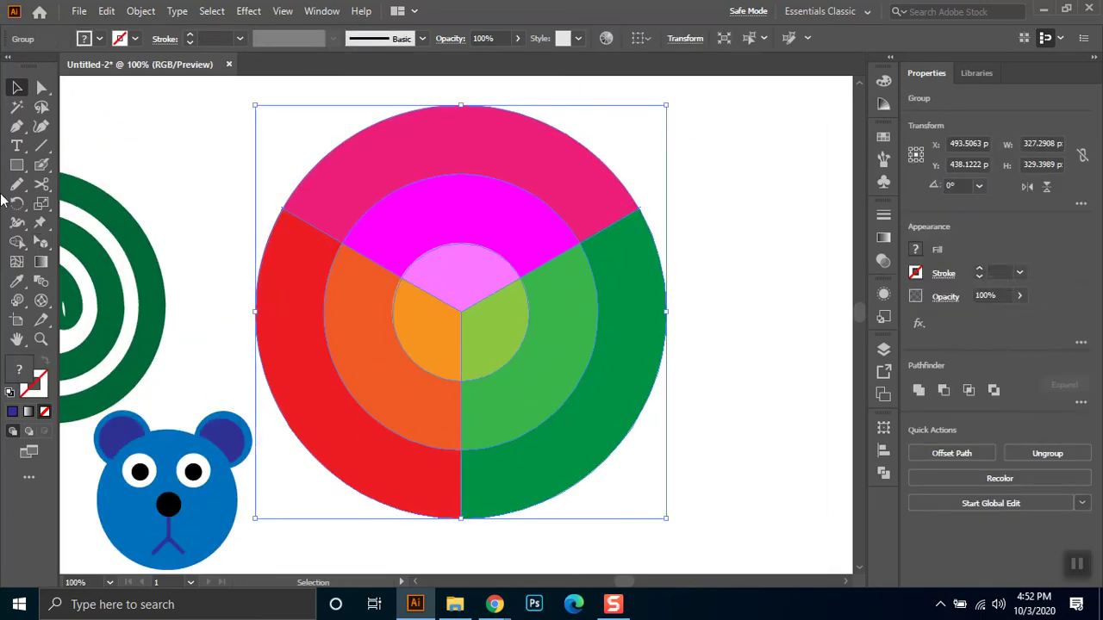
pyautogui.click(50, 187)
pyautogui.click(113, 185)
pyautogui.moveTo(518, 112); pyautogui.dragTo(489, 208)
pyautogui.press('v')
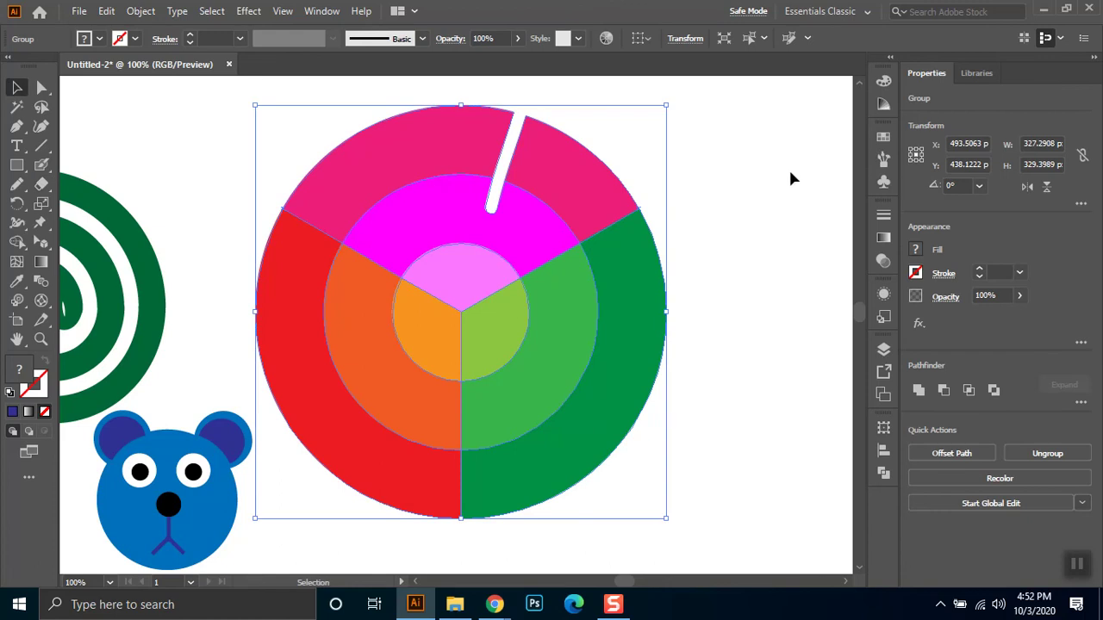
pyautogui.hotkey('ctrl', 'shift', 'a')
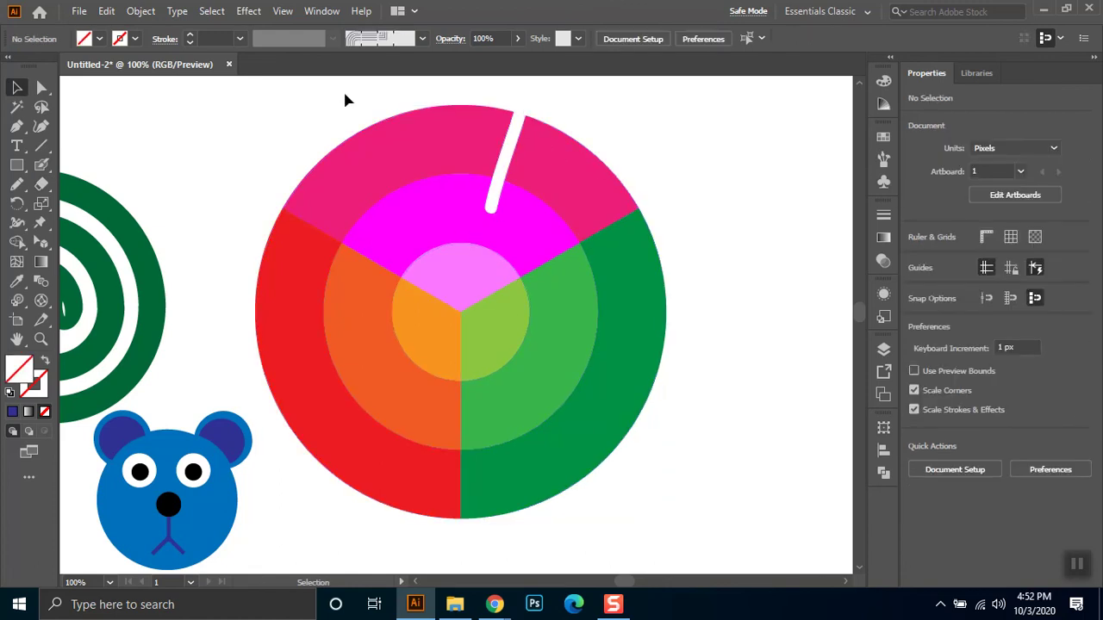
pyautogui.click(42, 184)
pyautogui.rightClick(668, 206)
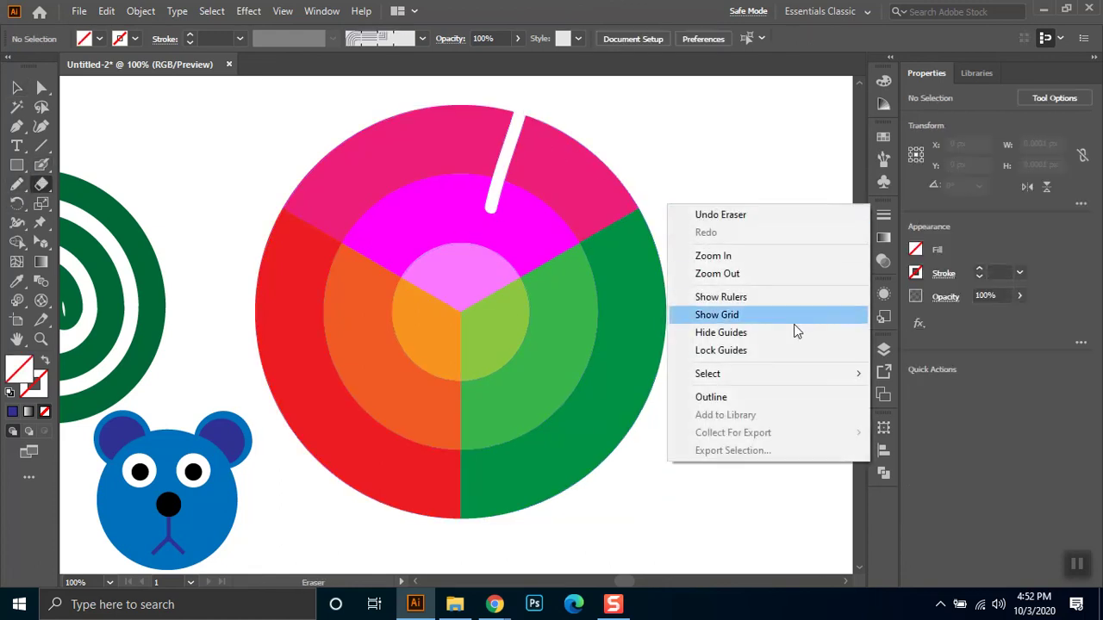
pyautogui.click(638, 83)
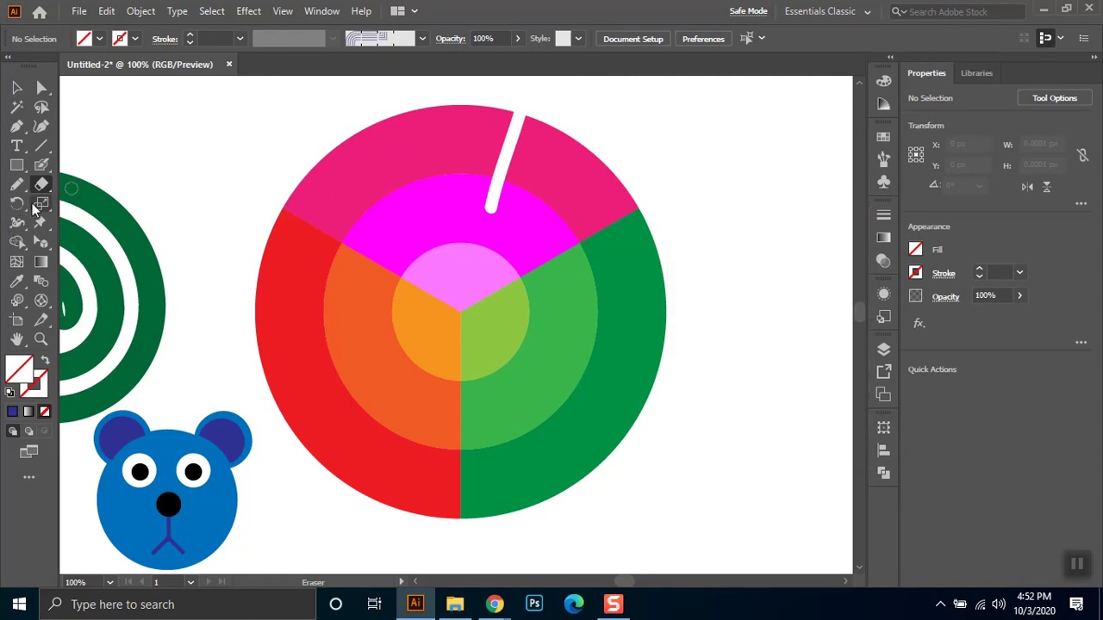
pyautogui.doubleClick(41, 164)
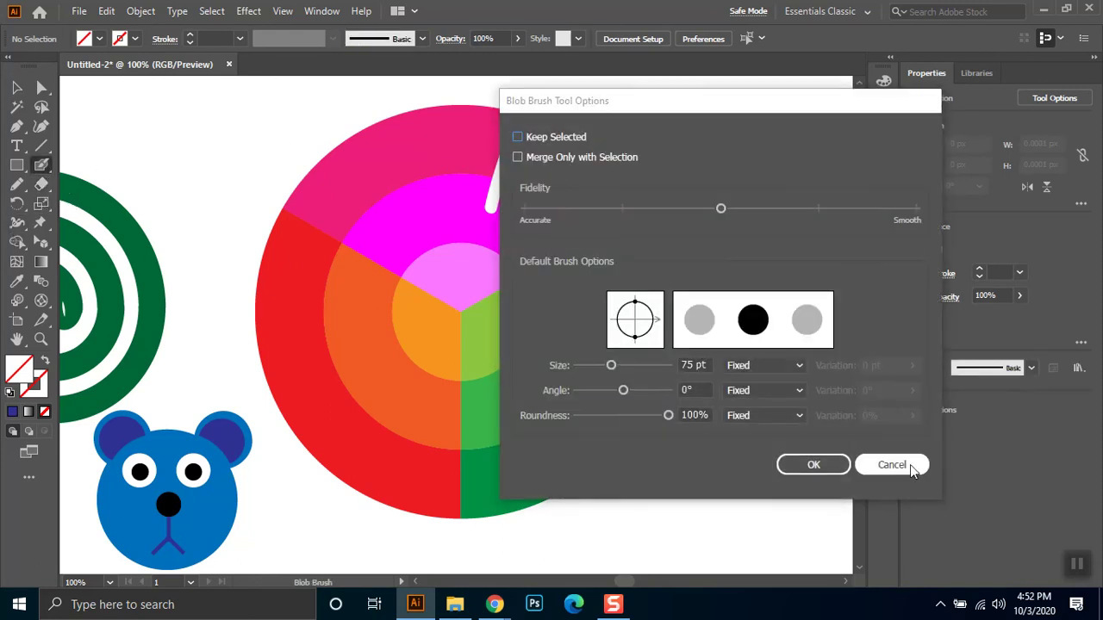
pyautogui.click(891, 464)
# Set the Eraser tool's size to 47 pt
pyautogui.click(41, 184)
pyautogui.doubleClick(42, 185)
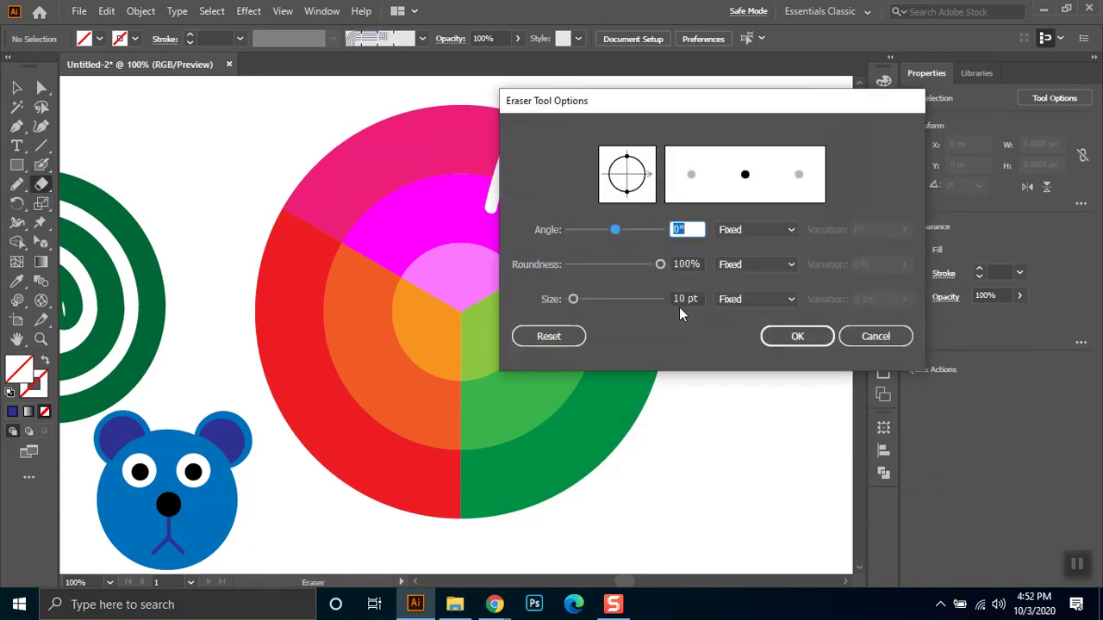
pyautogui.moveTo(573, 299); pyautogui.dragTo(590, 301)
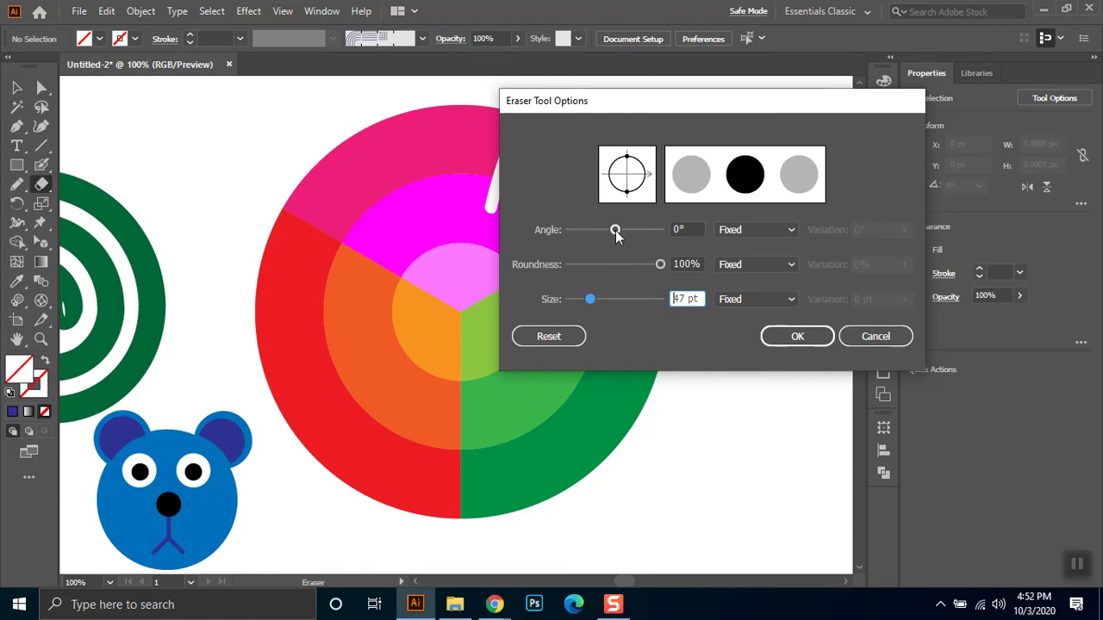
pyautogui.moveTo(660, 265)
pyautogui.mouseDown()
pyautogui.moveTo(583, 265)
pyautogui.moveTo(668, 265)
pyautogui.mouseUp()
pyautogui.click(798, 336)
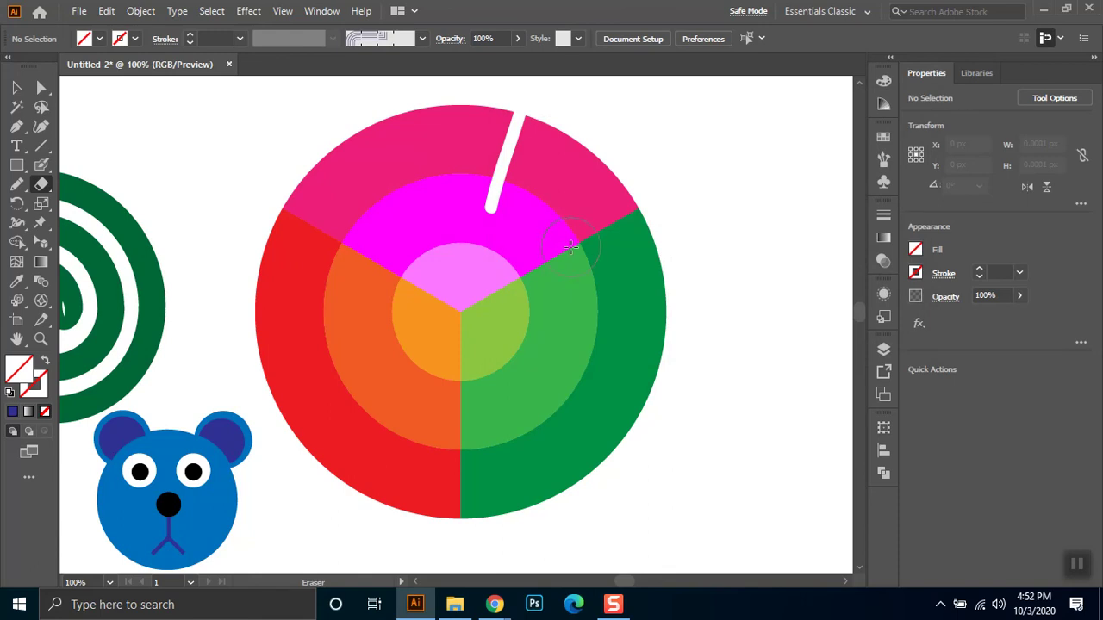
# Erase a wide curved stroke through the wheel's green side and a dot at its centre, and undo all three erasures
pyautogui.moveTo(592, 243)
pyautogui.mouseDown()
pyautogui.moveTo(588, 281)
pyautogui.moveTo(532, 297)
pyautogui.mouseUp()
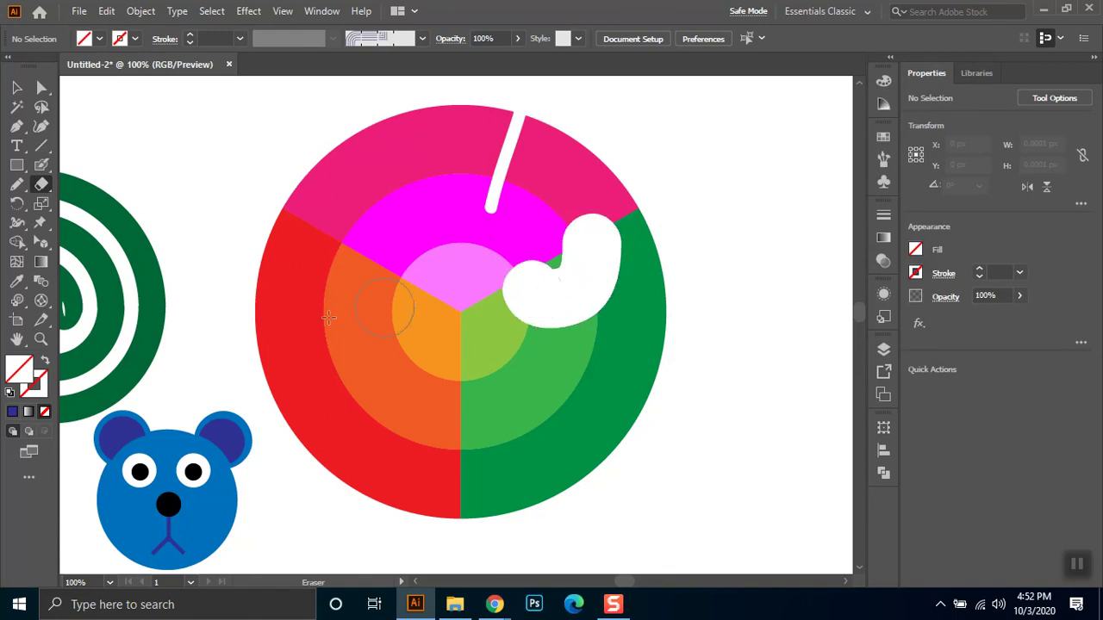
pyautogui.click(459, 312)
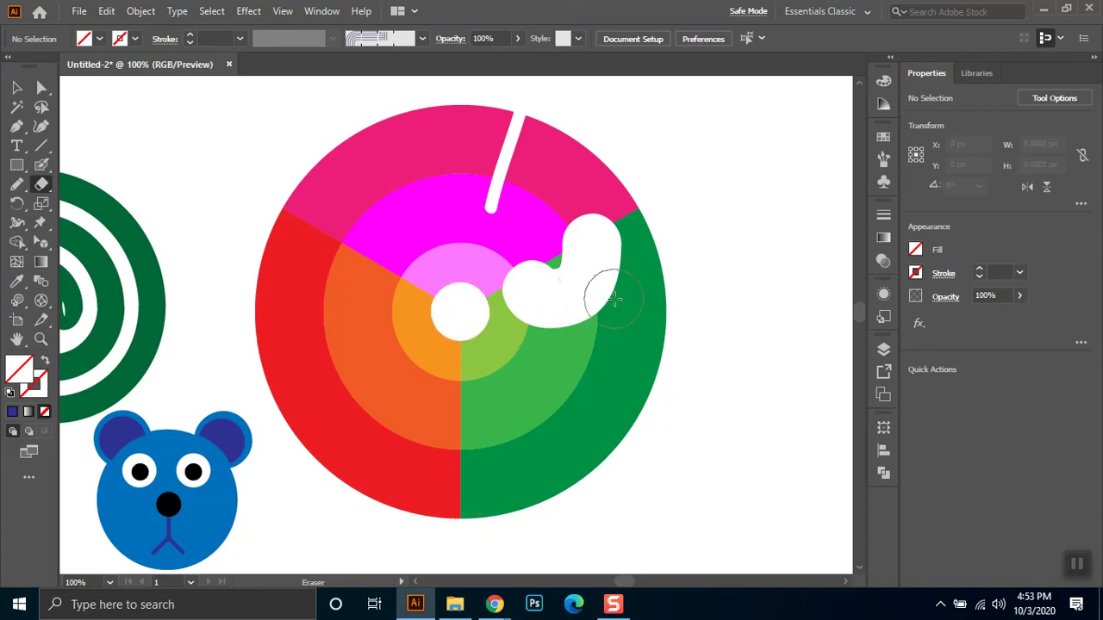
pyautogui.hotkey('ctrl', 'z')
pyautogui.hotkey('ctrl', 'z')
pyautogui.hotkey('ctrl', 'z')
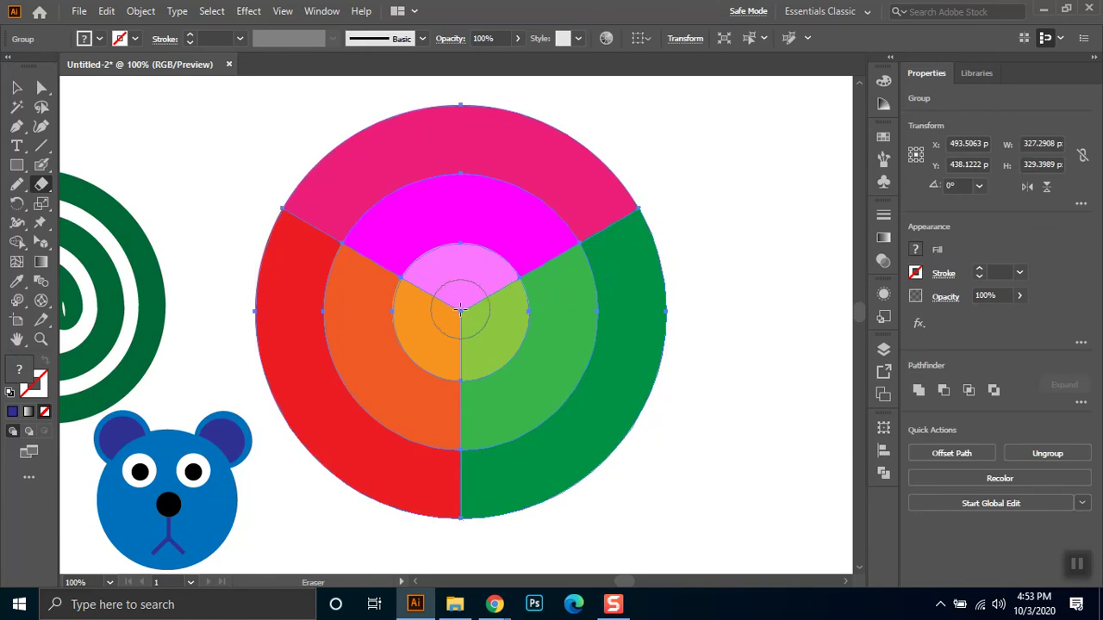
# Erase a round hole at the colour wheel's centre and reduce the Eraser size to 10 pt
pyautogui.click(460, 310)
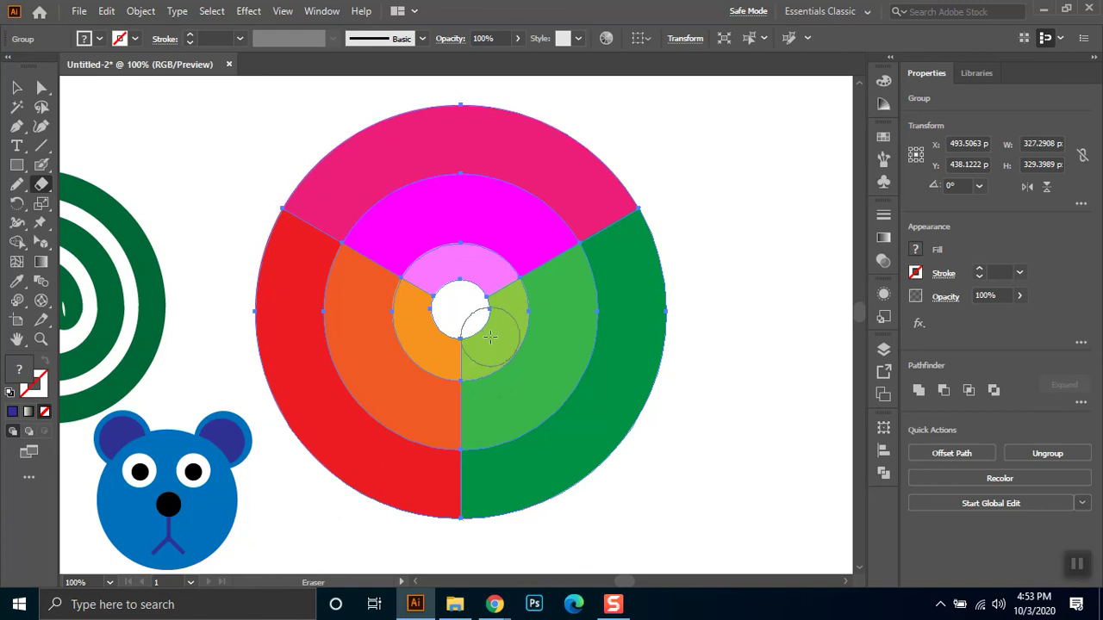
pyautogui.doubleClick(41, 185)
pyautogui.moveTo(590, 299); pyautogui.dragTo(573, 300)
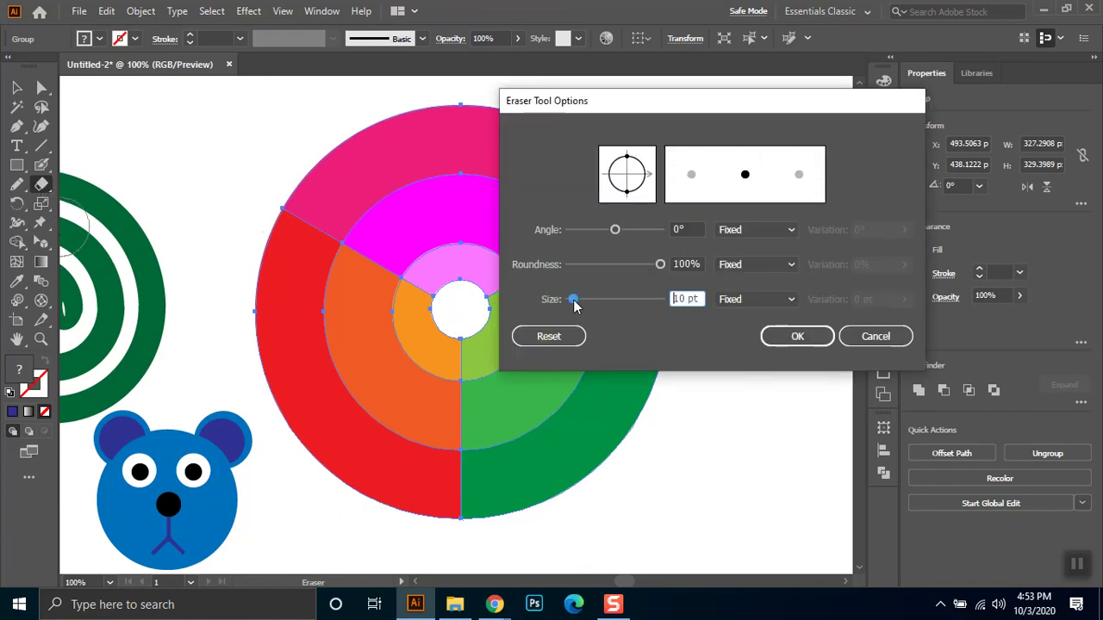
pyautogui.click(795, 336)
# Erase three thin spokes from the wheel's central hole to its outer edge, and undo all three strokes
pyautogui.moveTo(483, 320); pyautogui.dragTo(667, 414)
pyautogui.moveTo(461, 284); pyautogui.dragTo(470, 99)
pyautogui.moveTo(450, 313); pyautogui.dragTo(290, 436)
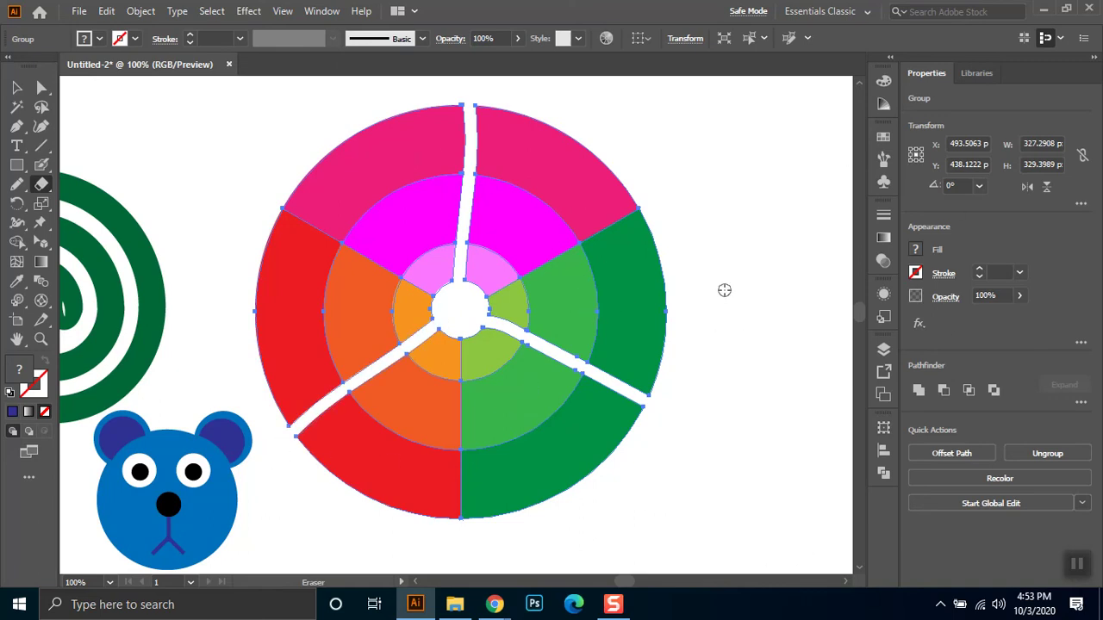
pyautogui.hotkey('ctrl', 'z')
pyautogui.hotkey('ctrl', 'z')
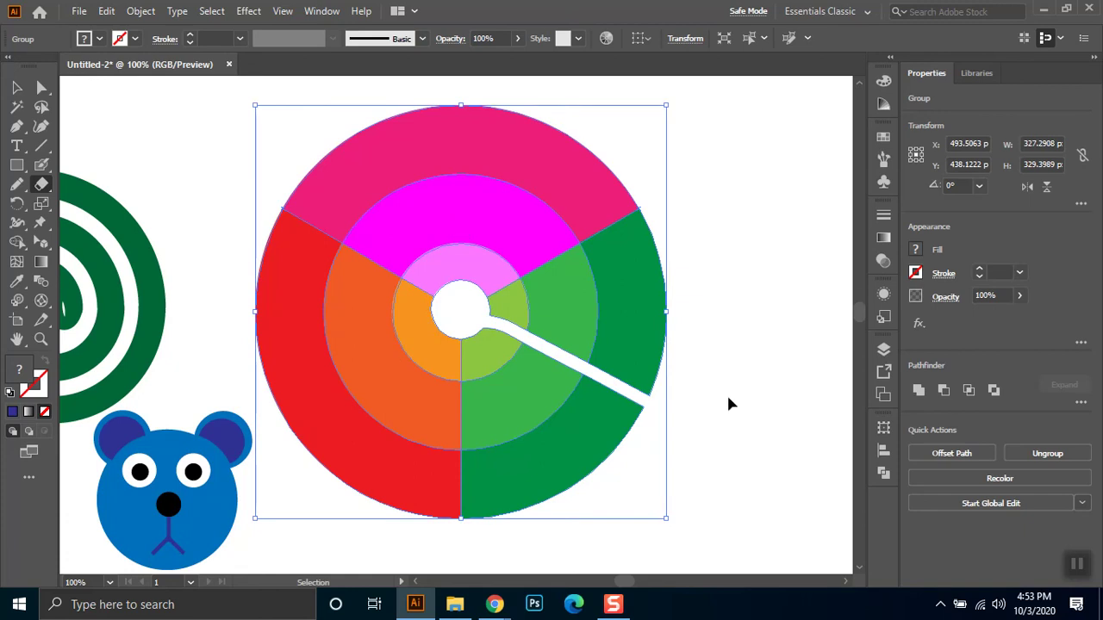
pyautogui.hotkey('ctrl', 'z')
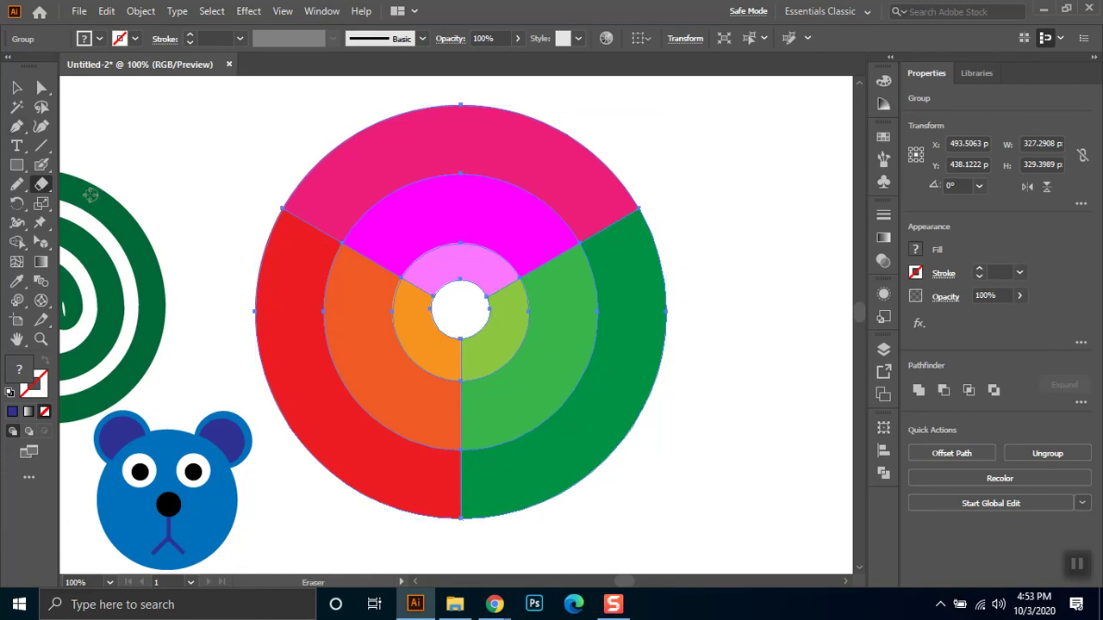
# Deselect the colour wheel and draw a rectangle about 278 by 213 px below it
pyautogui.click(41, 184)
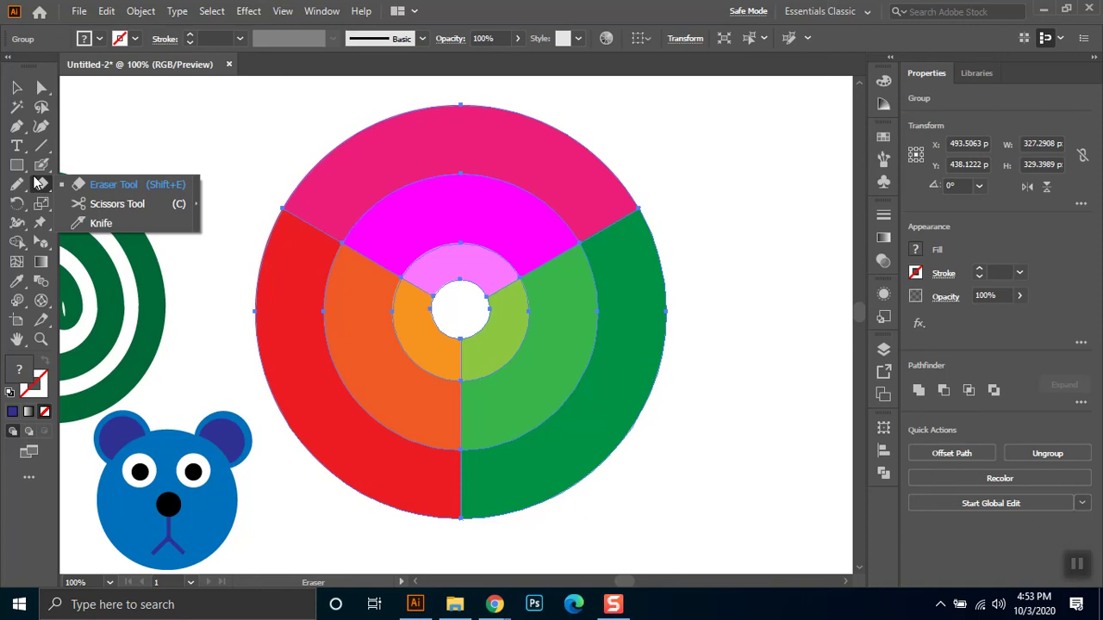
pyautogui.click(16, 87)
pyautogui.moveTo(236, 324); pyautogui.dragTo(346, 123)
pyautogui.click(464, 372)
pyautogui.hotkey('ctrl', '-')
pyautogui.hotkey('ctrl', '-')
pyautogui.moveTo(609, 277); pyautogui.dragTo(514, 264)
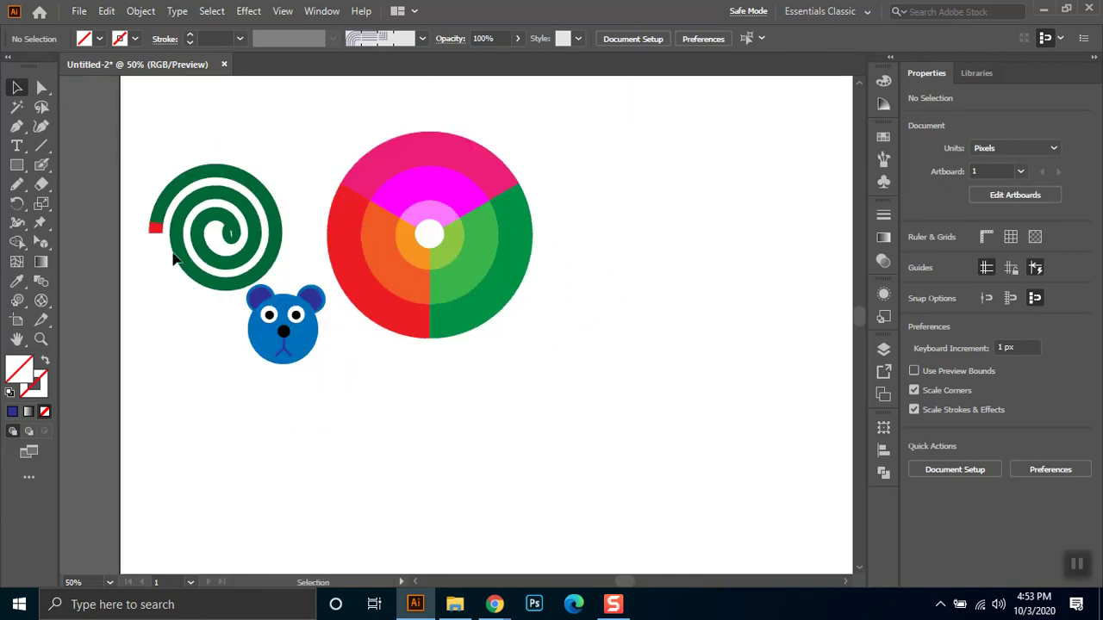
pyautogui.click(17, 164)
pyautogui.moveTo(414, 401)
pyautogui.mouseDown()
pyautogui.moveTo(598, 500)
pyautogui.moveTo(589, 536)
pyautogui.mouseUp()
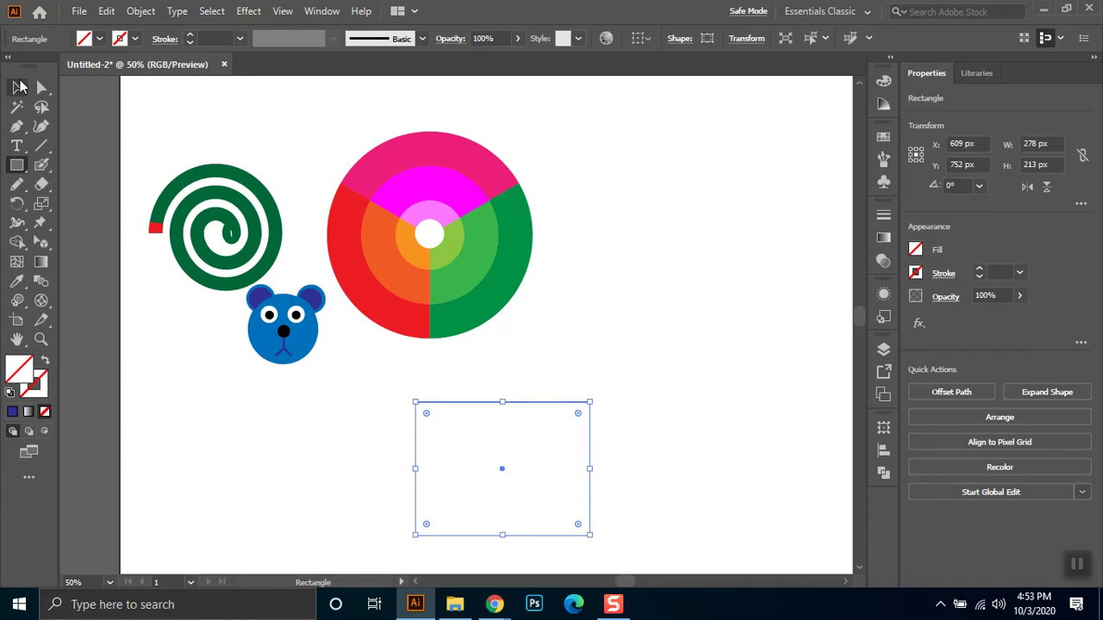
# Fill the rectangle with red and swap fill and stroke so only its outline is red
pyautogui.click(41, 87)
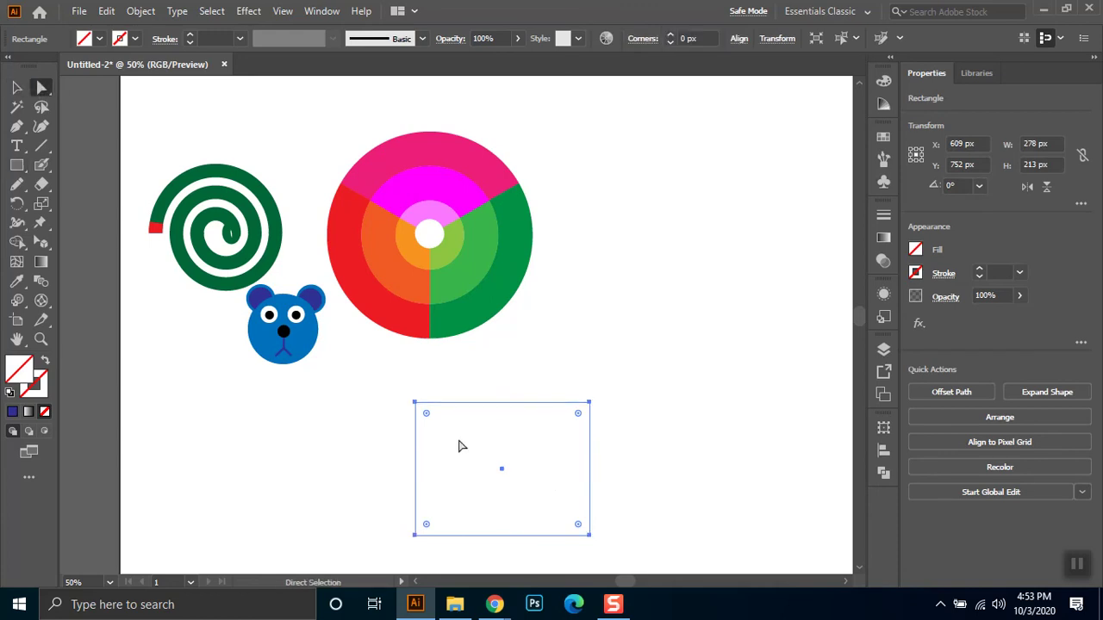
pyautogui.click(17, 87)
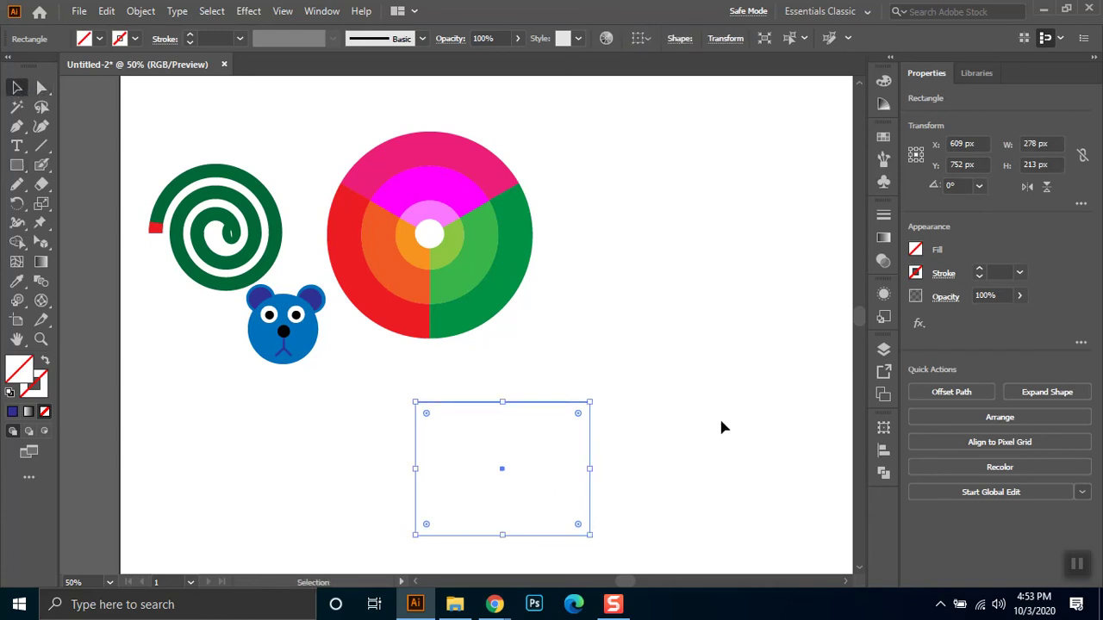
pyautogui.click(100, 39)
pyautogui.click(135, 67)
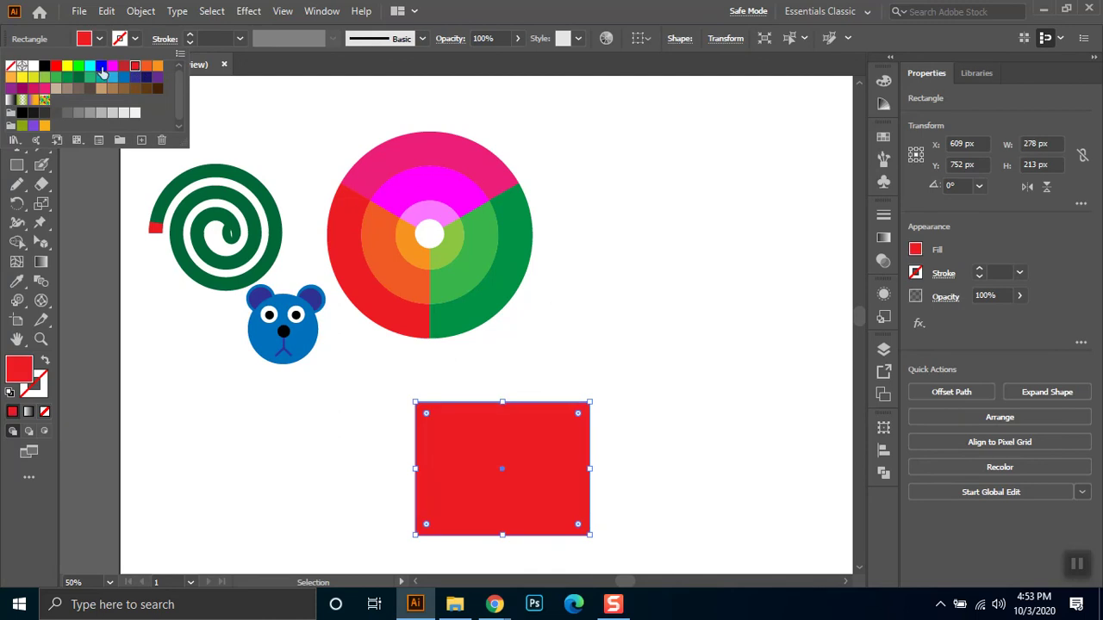
pyautogui.click(46, 360)
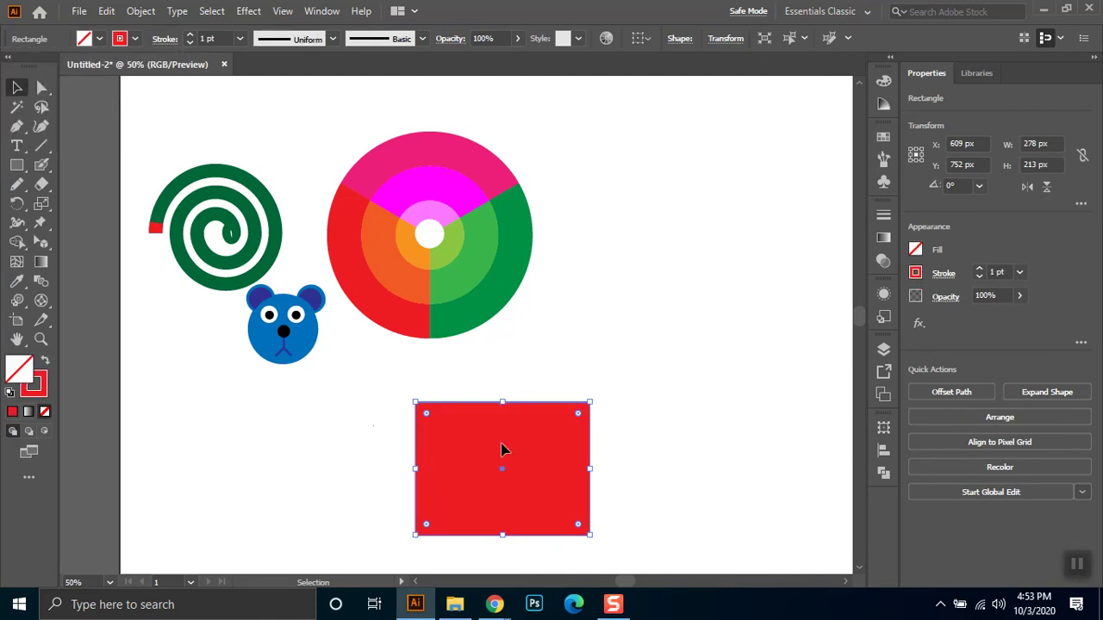
# Cut the red rectangle's outline at its upper-left corner anchor with the Scissors tool
pyautogui.click(664, 461)
pyautogui.scroll(2, 500, 409)
pyautogui.moveTo(572, 475); pyautogui.dragTo(555, 312)
pyautogui.moveTo(283, 214); pyautogui.dragTo(732, 541)
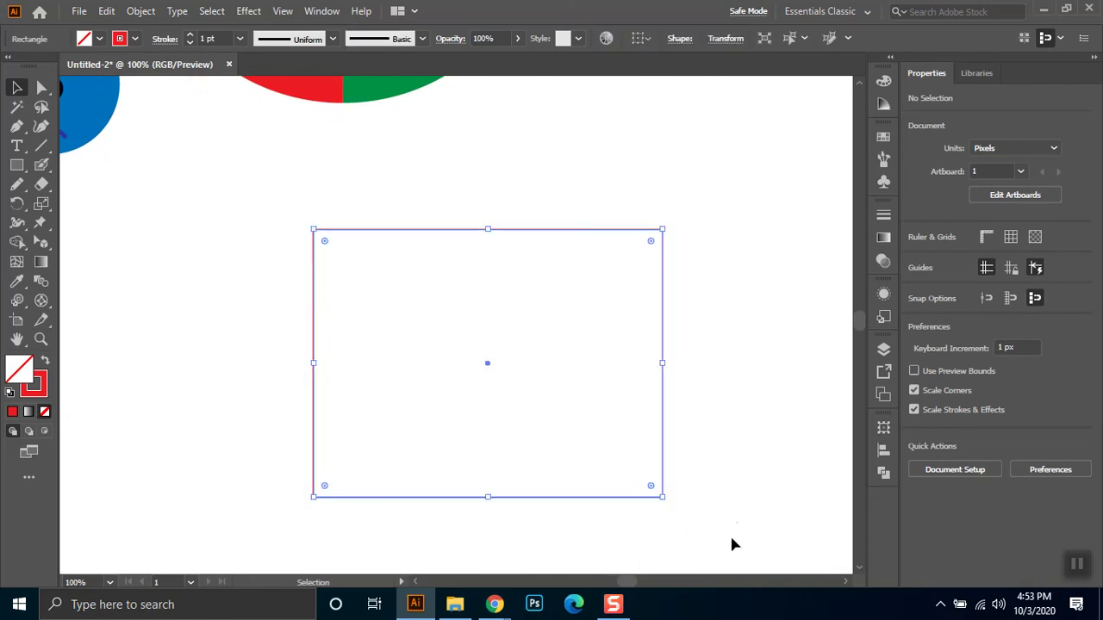
pyautogui.click(41, 183)
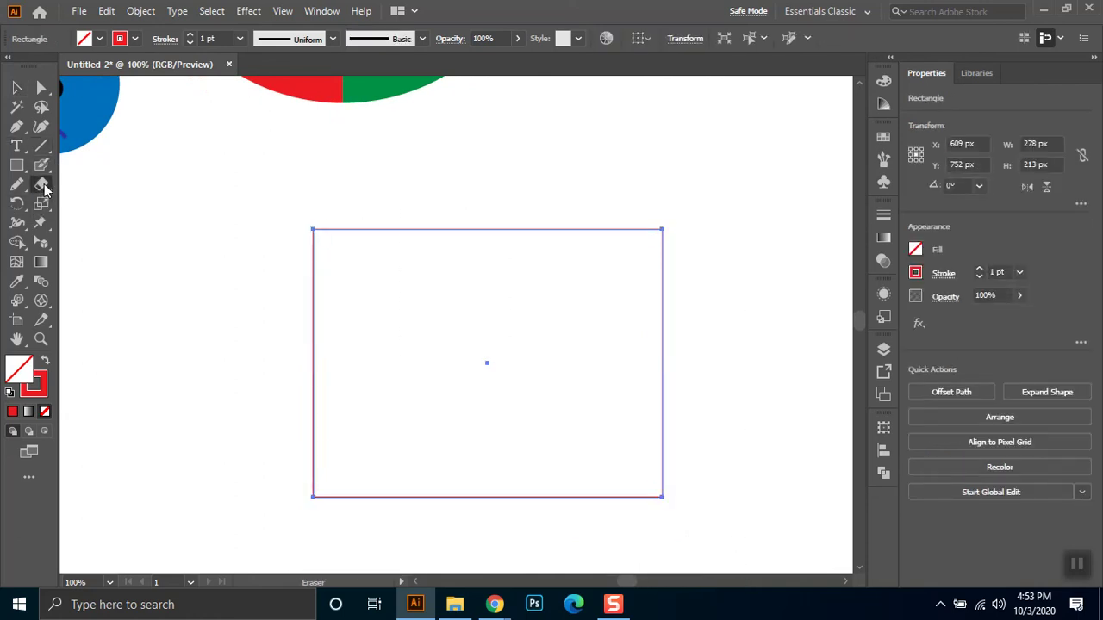
pyautogui.click(78, 204)
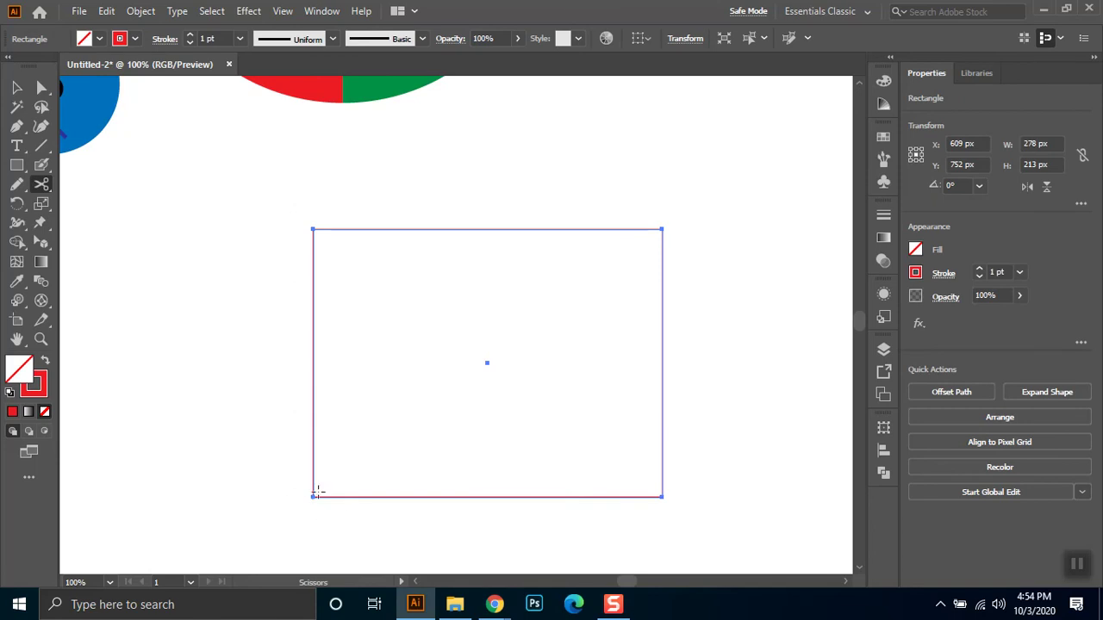
pyautogui.click(313, 229)
# Pull the cut end of the top edge slightly up and to the right with the Direct Selection tool
pyautogui.press('a')
pyautogui.click(315, 231)
pyautogui.moveTo(313, 229); pyautogui.dragTo(333, 200)
pyautogui.click(388, 287)
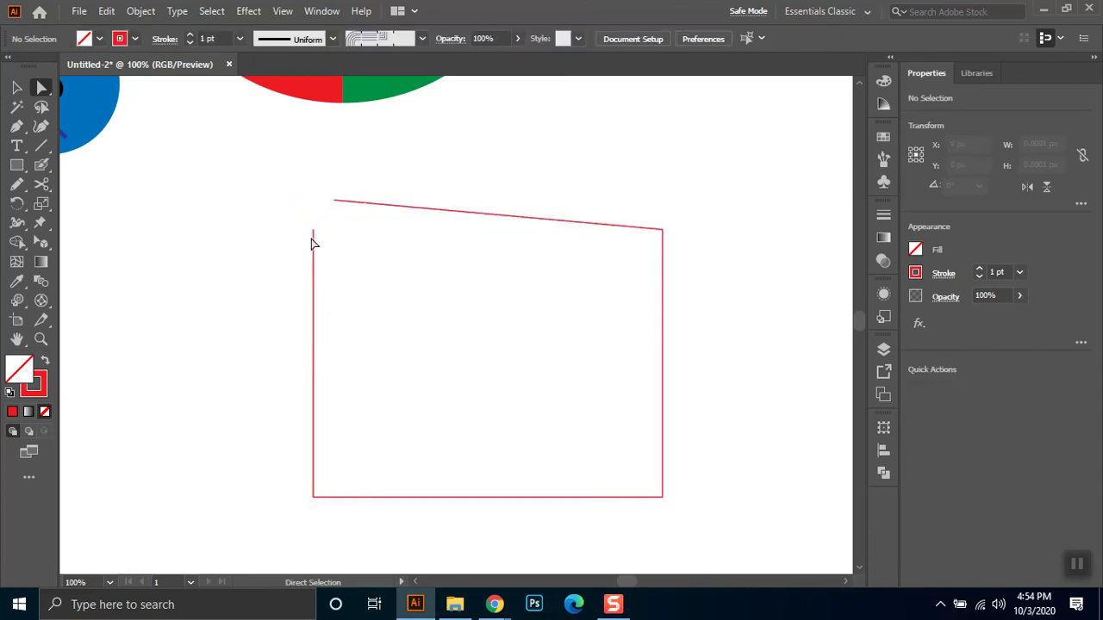
# Move the top edge's loose endpoint inside the rectangle to about X 484.5, Y 561.5 px and select the upper-right corner anchor
pyautogui.click(313, 230)
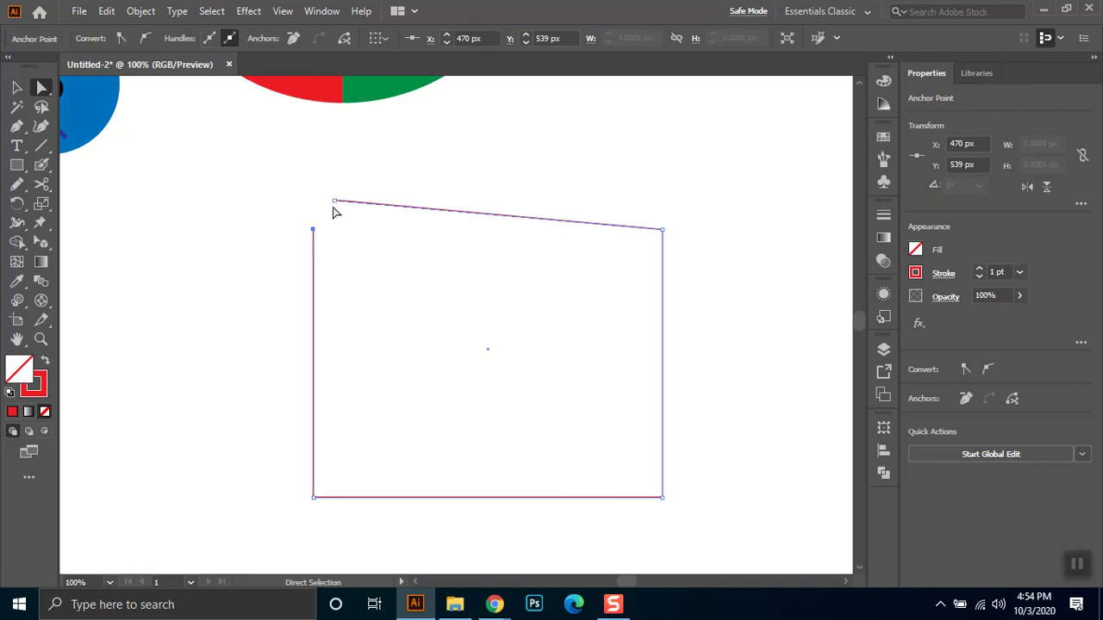
pyautogui.click(337, 211)
pyautogui.click(335, 201)
pyautogui.moveTo(335, 202); pyautogui.dragTo(332, 257)
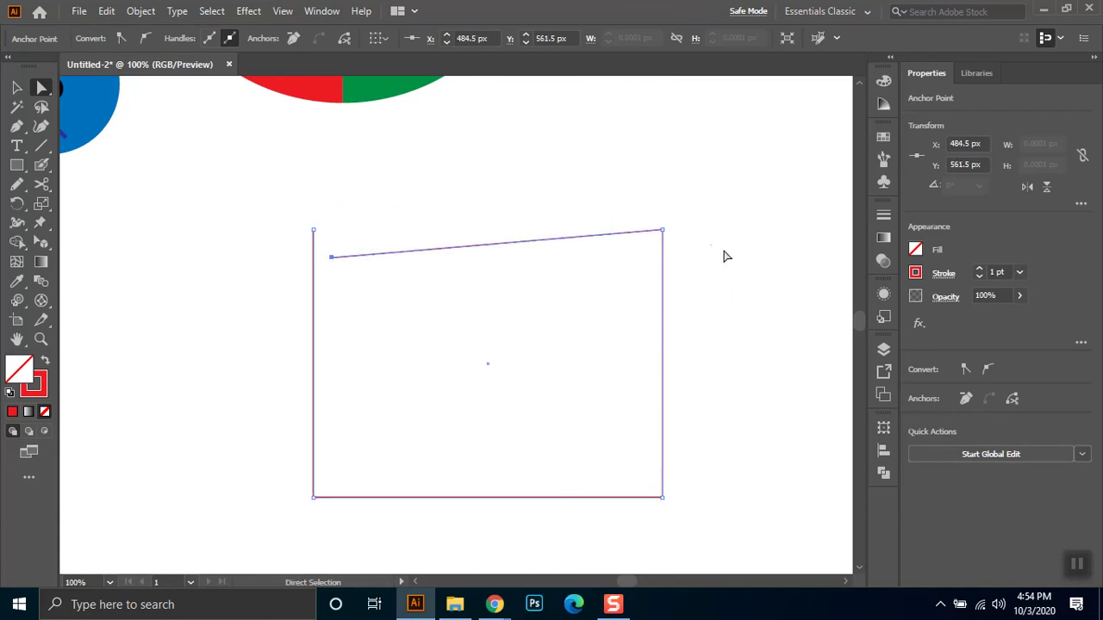
pyautogui.click(662, 231)
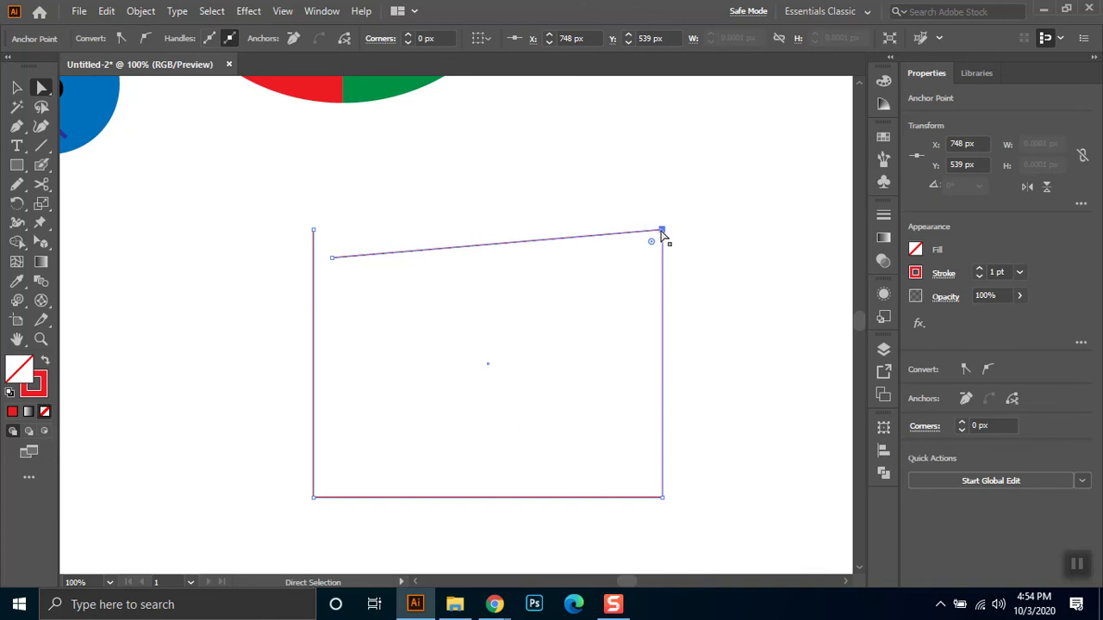
# Cut the red rectangle's outline at its upper-right corner anchor with the Scissors tool and dismiss the resulting dialog
pyautogui.click(41, 185)
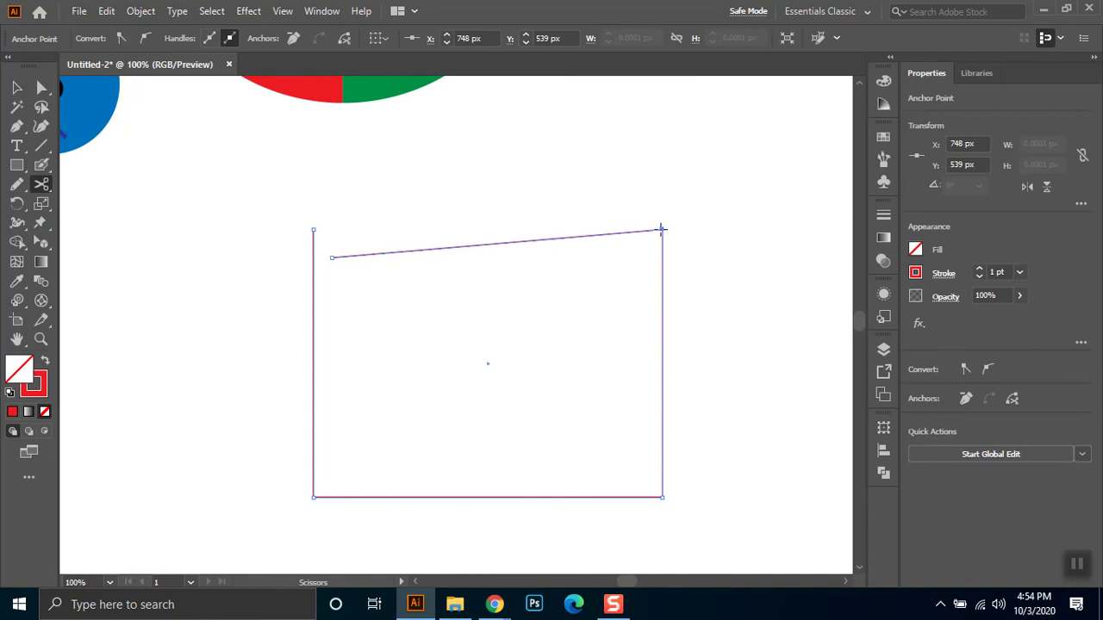
pyautogui.click(662, 228)
pyautogui.click(705, 324)
pyautogui.click(661, 228)
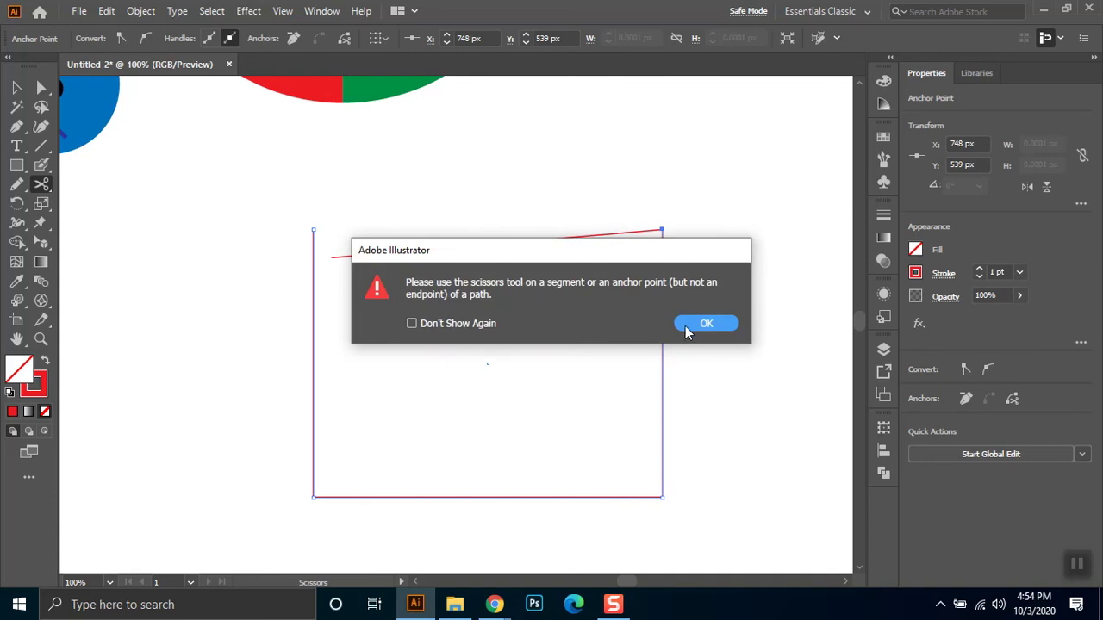
pyautogui.click(690, 327)
# Lift the top edge's cut end straight up from the upper-right corner with the Direct Selection tool
pyautogui.press('a')
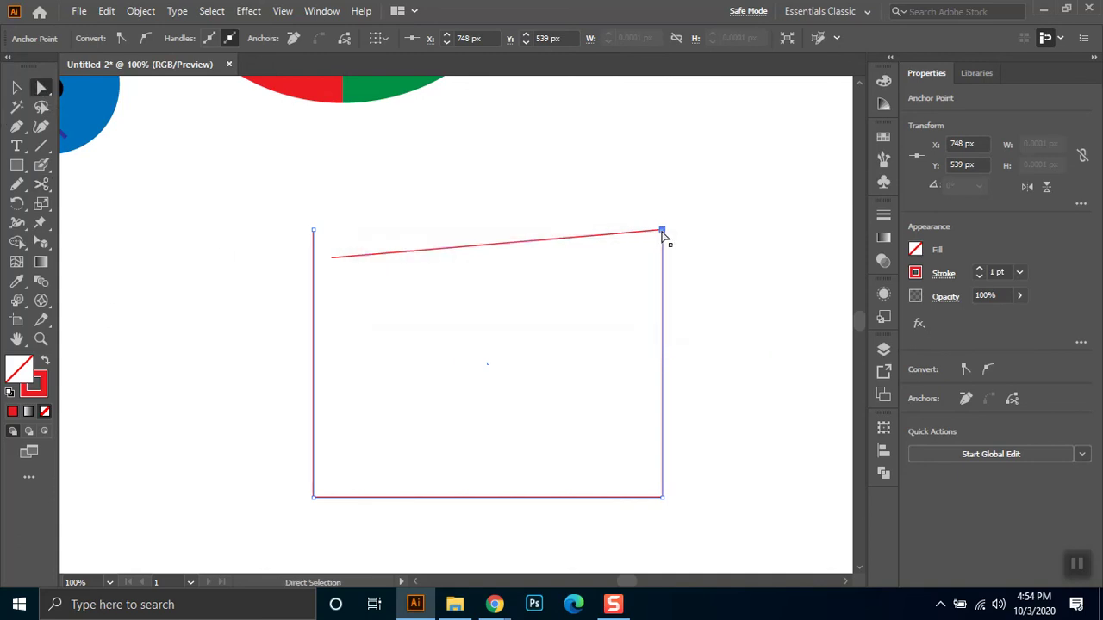
pyautogui.click(660, 197)
pyautogui.moveTo(665, 234); pyautogui.dragTo(661, 190)
# Select the rectangle's lower-right corner anchor and cut the outline there with the Scissors tool
pyautogui.moveTo(689, 452); pyautogui.dragTo(635, 532)
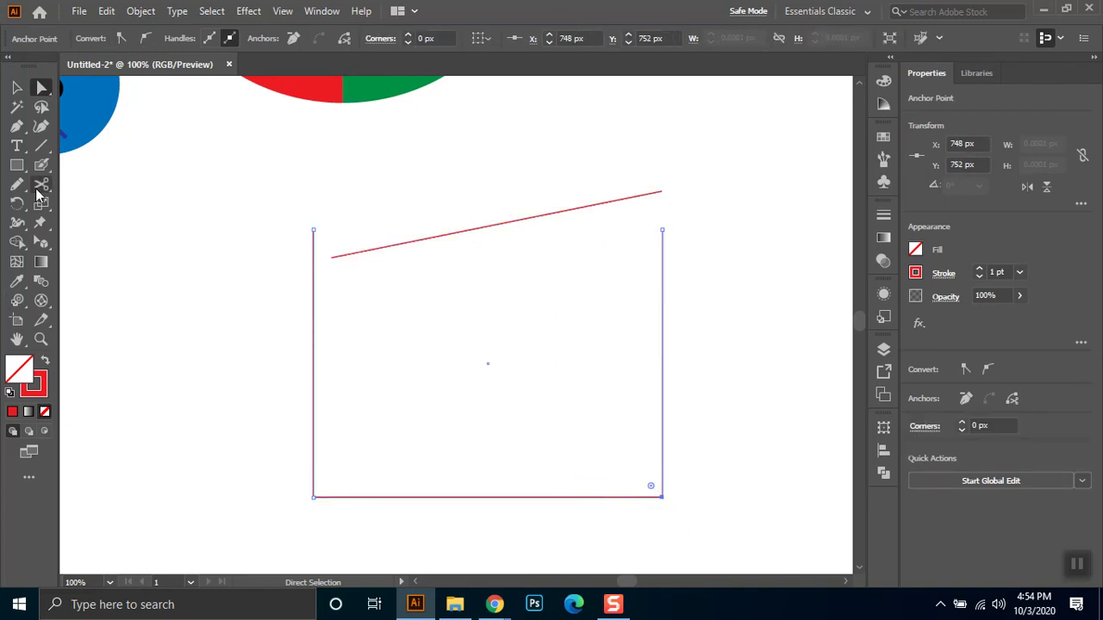
pyautogui.click(40, 185)
pyautogui.click(662, 497)
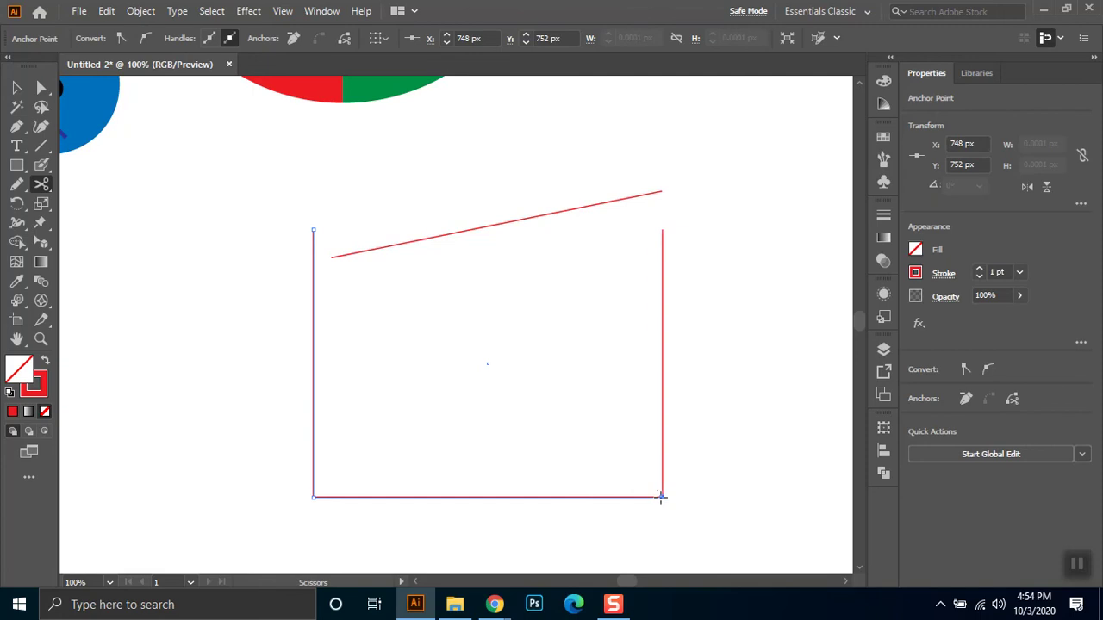
# Pull the bottom edge's cut end down and slightly left with the Direct Selection tool, then deselect the path
pyautogui.click(41, 87)
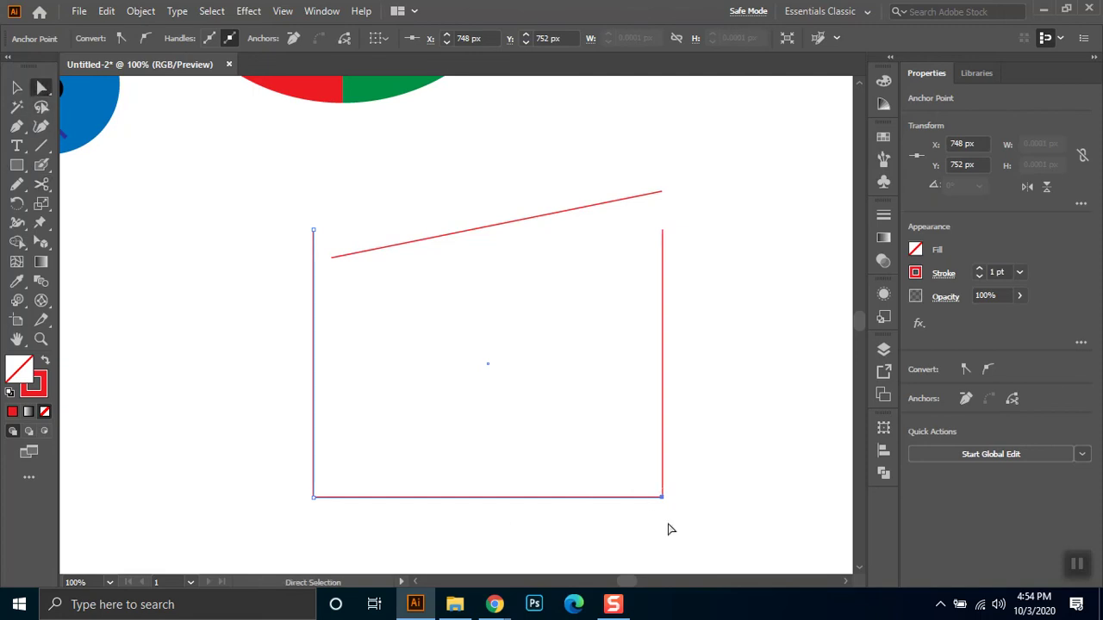
pyautogui.moveTo(660, 497); pyautogui.dragTo(651, 532)
pyautogui.click(556, 438)
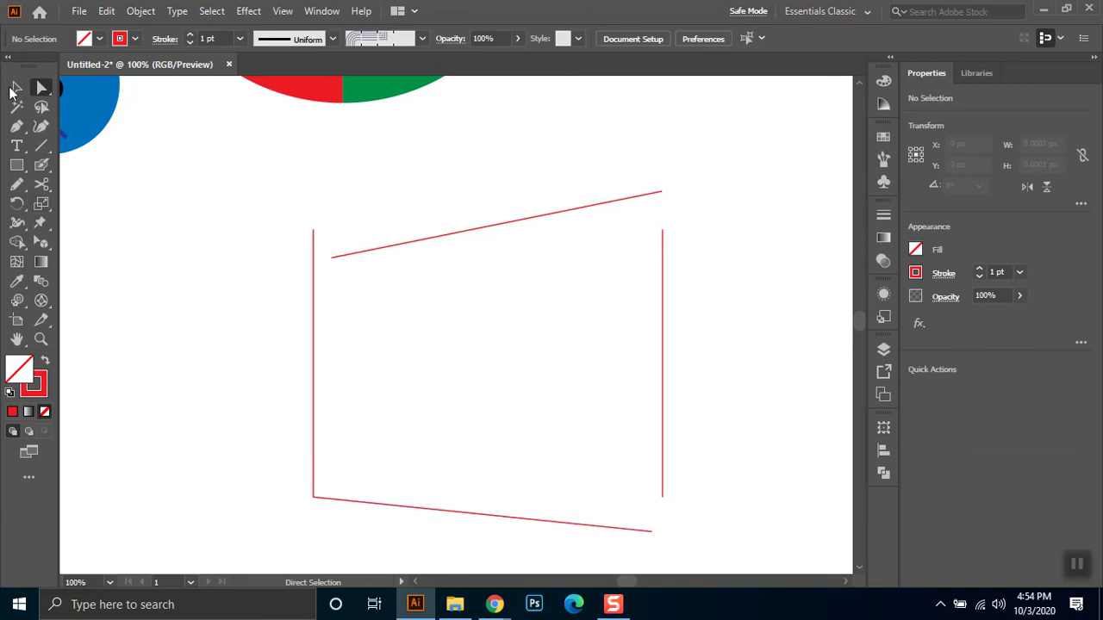
# Select all the separated red segments, check the Google Meet window in Chrome, and return to Illustrator
pyautogui.press('v')
pyautogui.moveTo(219, 535); pyautogui.dragTo(220, 536)
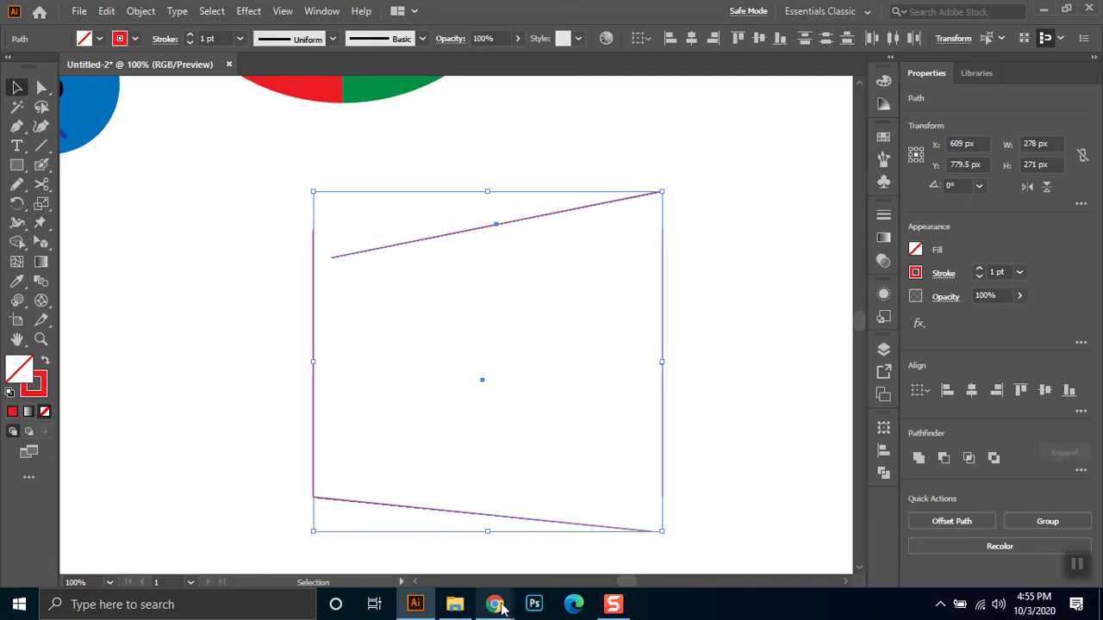
pyautogui.moveTo(494, 604)
pyautogui.click(535, 573)
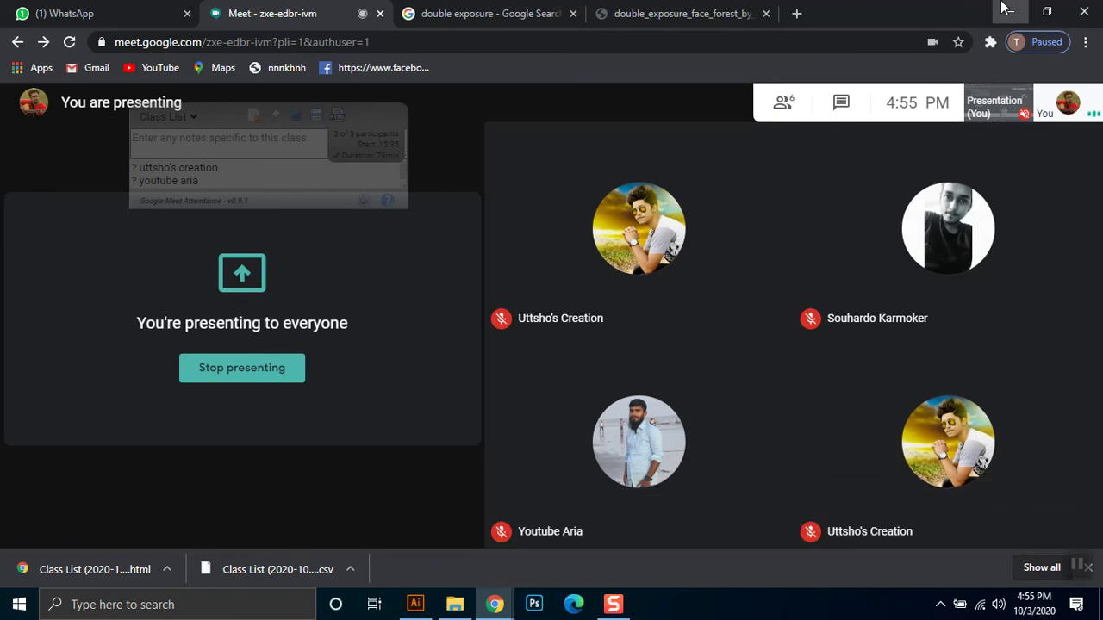
pyautogui.click(1004, 10)
pyautogui.click(682, 237)
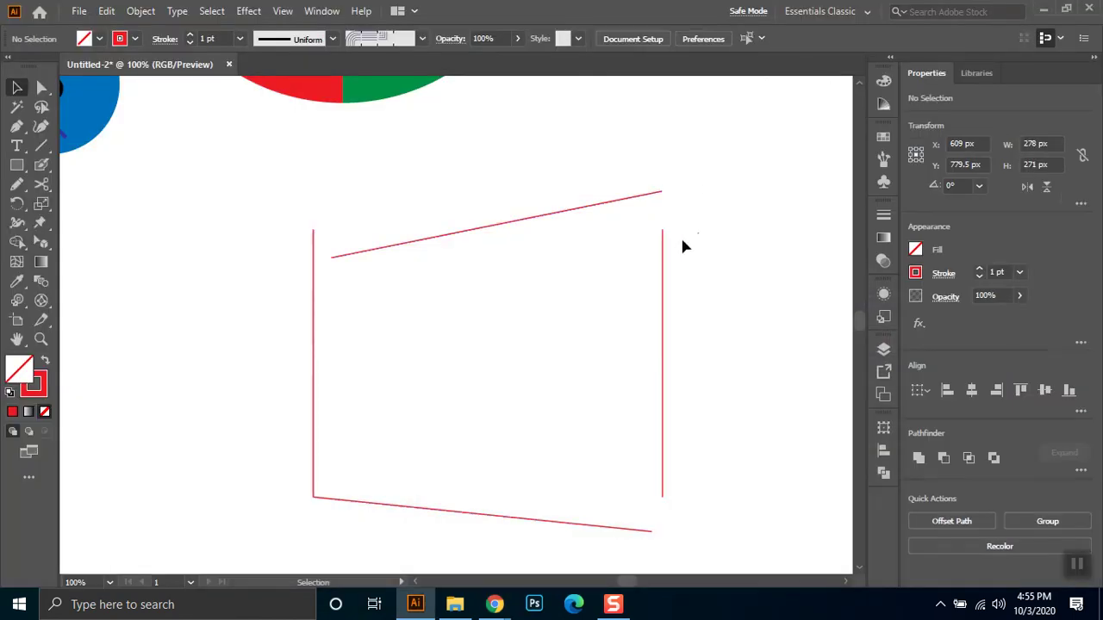
# Delete the separated top and right segments and the remaining L-shaped red path
pyautogui.click(657, 198)
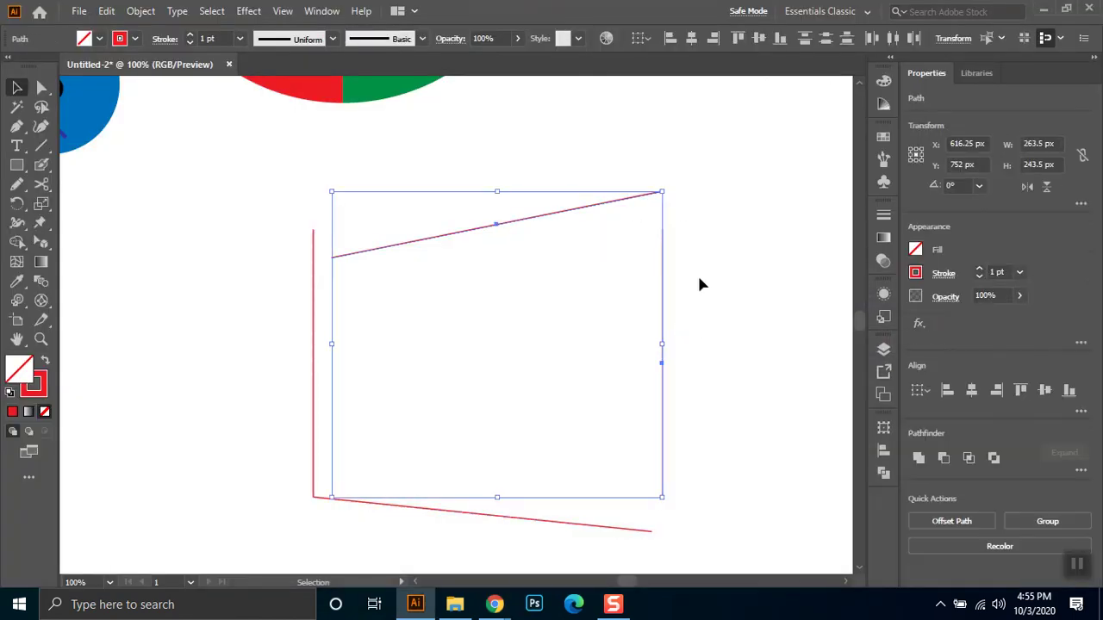
pyautogui.press('Delete')
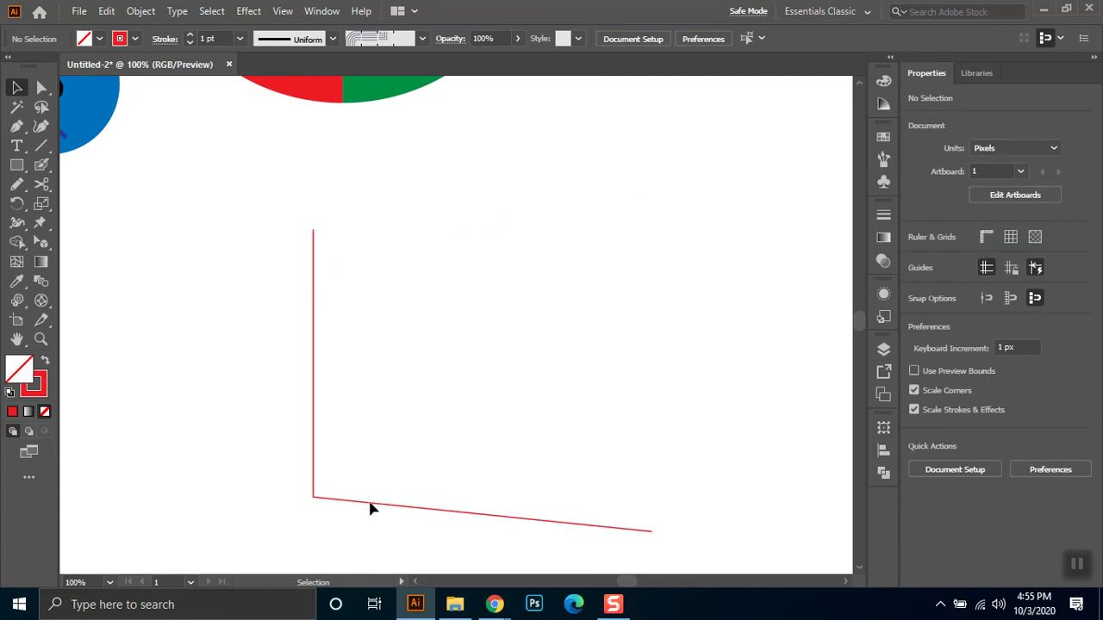
pyautogui.click(370, 507)
pyautogui.moveTo(417, 514); pyautogui.dragTo(472, 495)
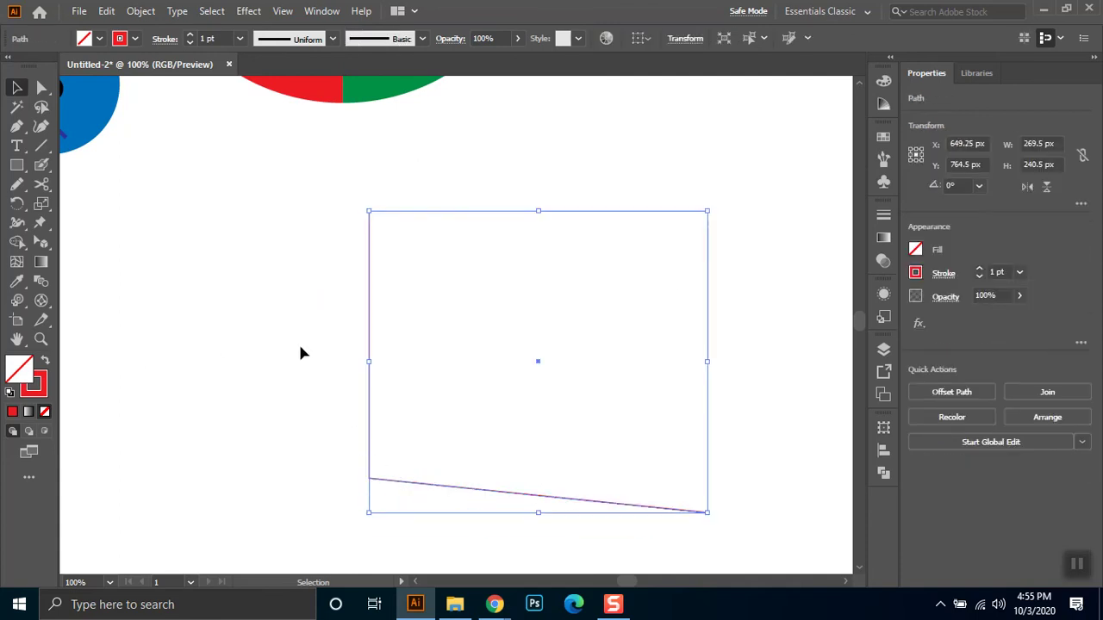
pyautogui.press('Delete')
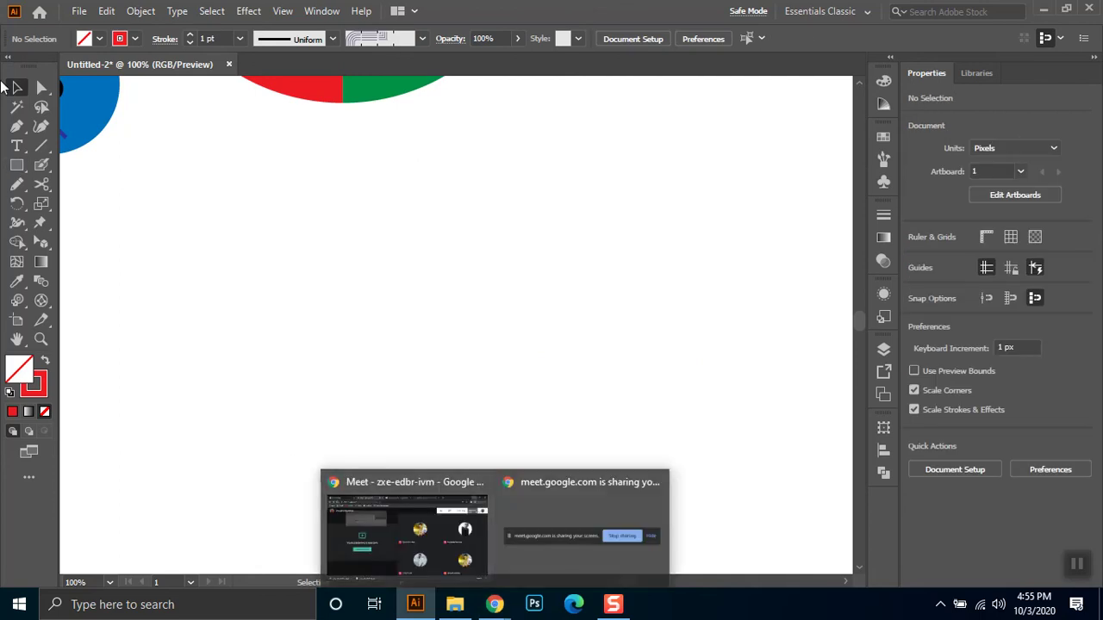
# Switch from the Scissors tool to the Knife tool
pyautogui.click(41, 186)
pyautogui.click(38, 190)
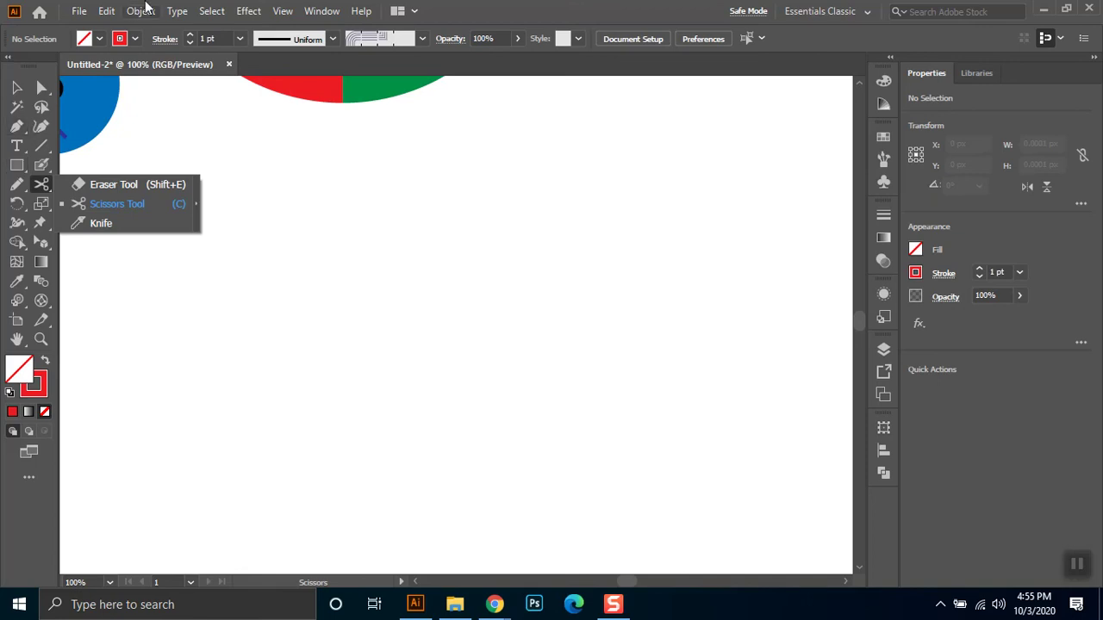
pyautogui.click(99, 223)
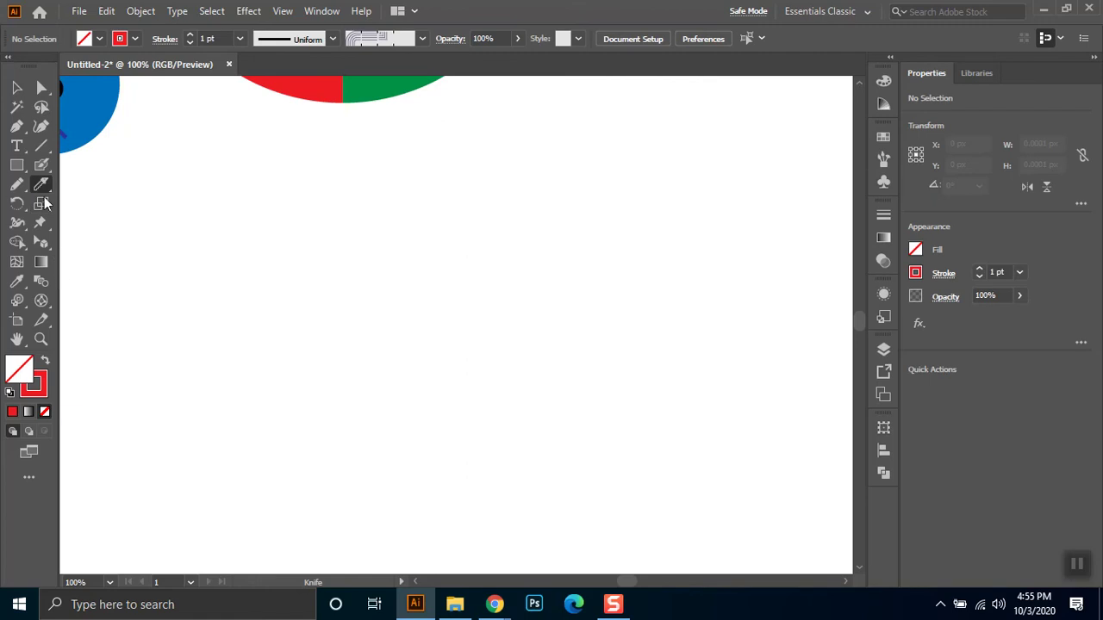
# Delete the short diagonal black line near the artboard's upper-right area
pyautogui.click(17, 87)
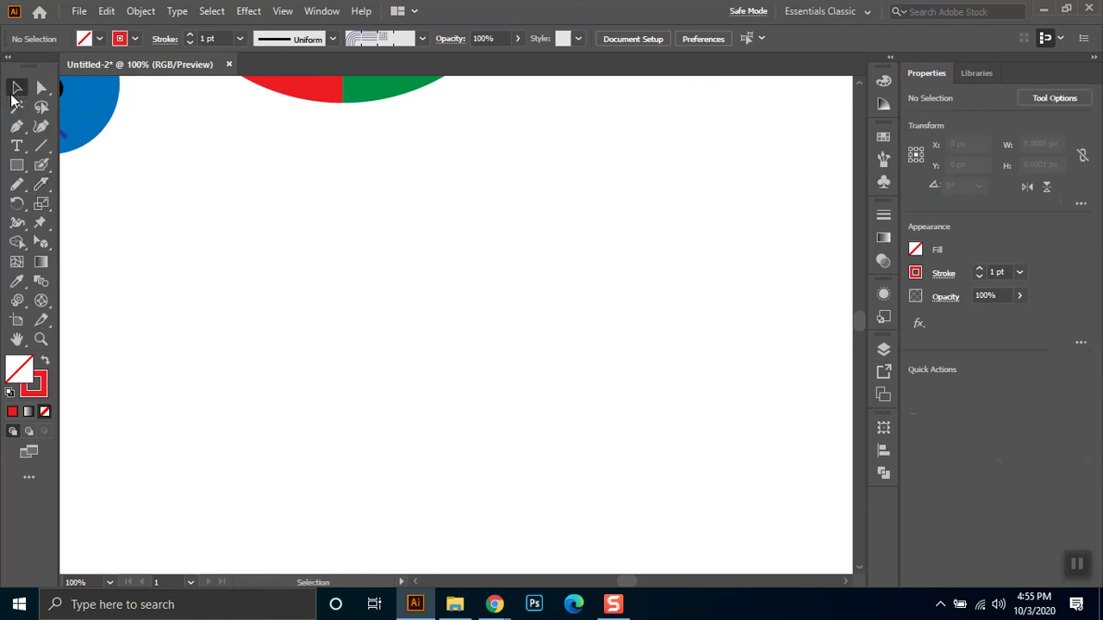
pyautogui.press('a')
pyautogui.hotkey('ctrl', '-')
pyautogui.hotkey('ctrl', '-')
pyautogui.hotkey('ctrl', '-')
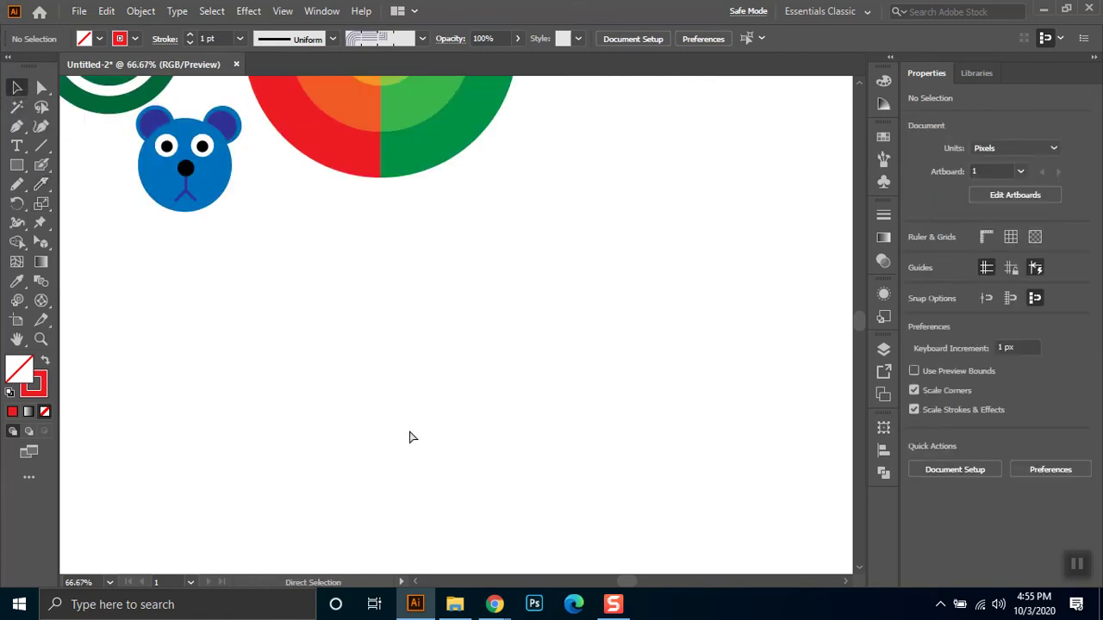
pyautogui.press('v')
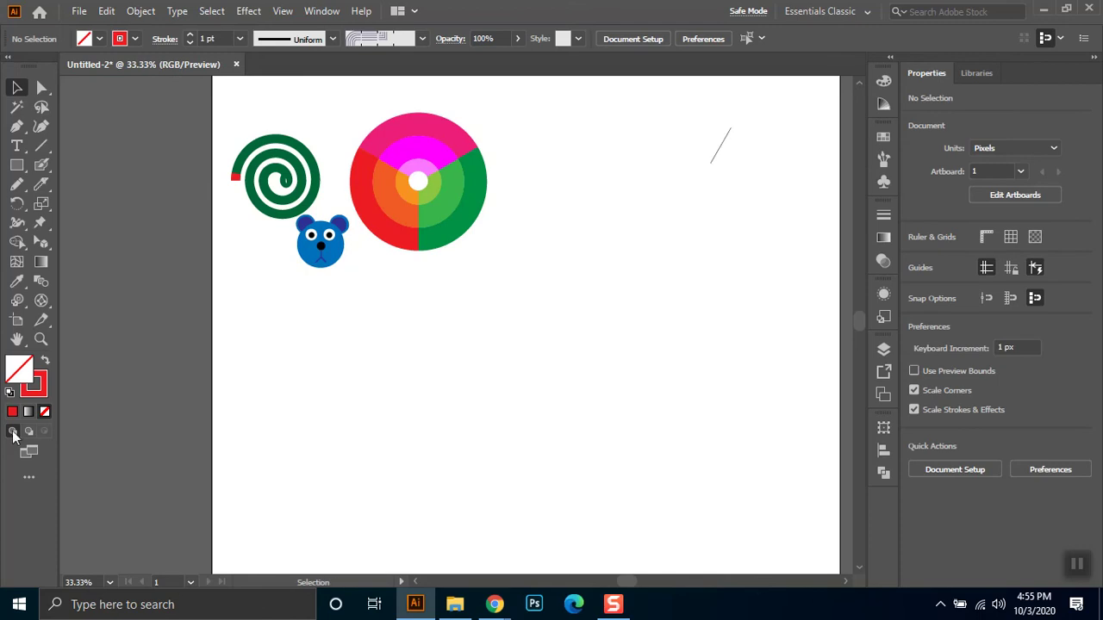
pyautogui.moveTo(724, 157); pyautogui.dragTo(737, 167)
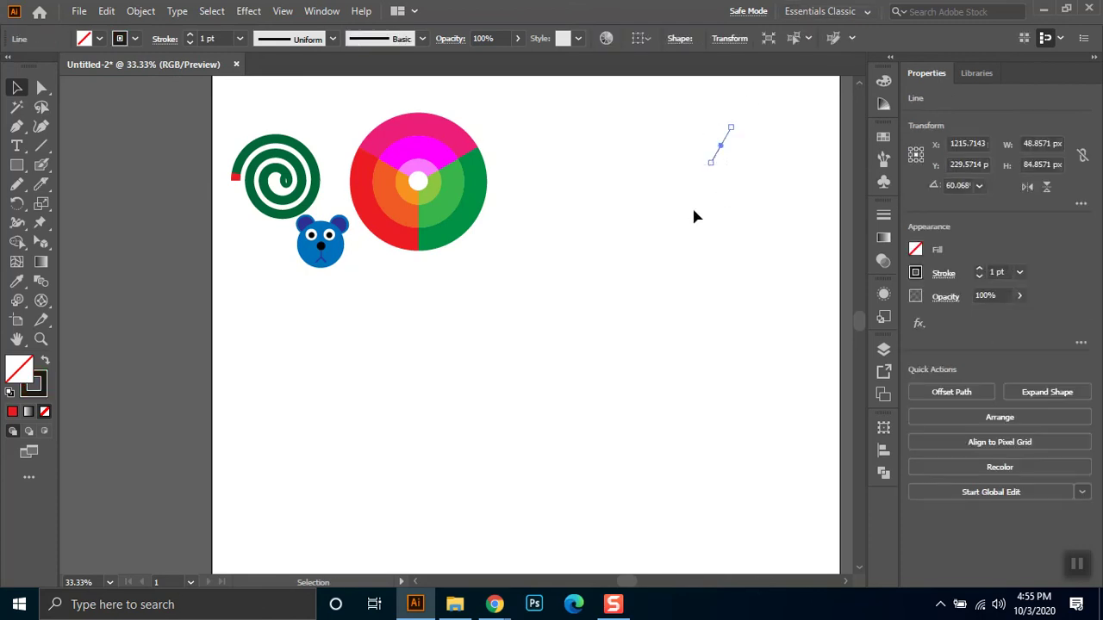
pyautogui.press('Delete')
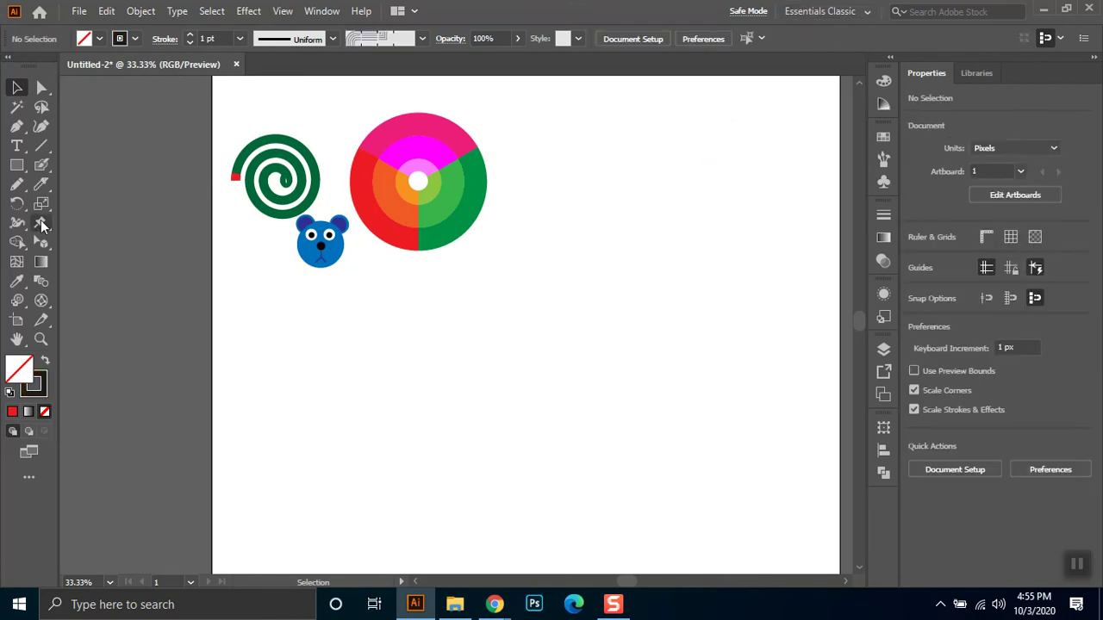
# Draw an open Pen path below the artwork with an S-shaped curve on top, a straight right side and a nearly horizontal base
pyautogui.click(49, 191)
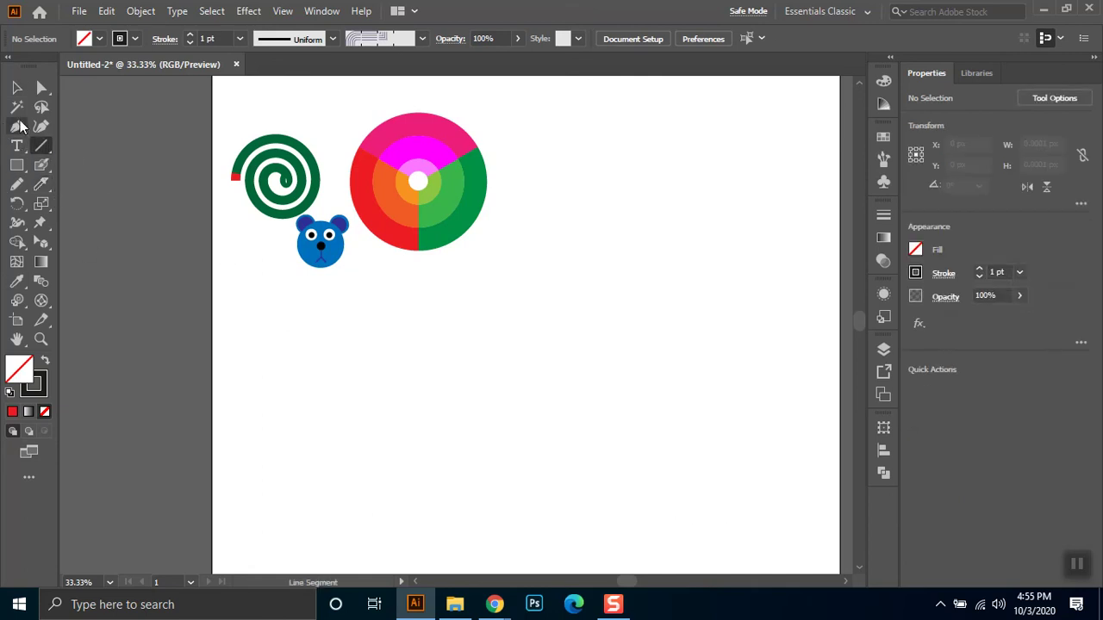
pyautogui.press('p')
pyautogui.moveTo(504, 388); pyautogui.dragTo(638, 481)
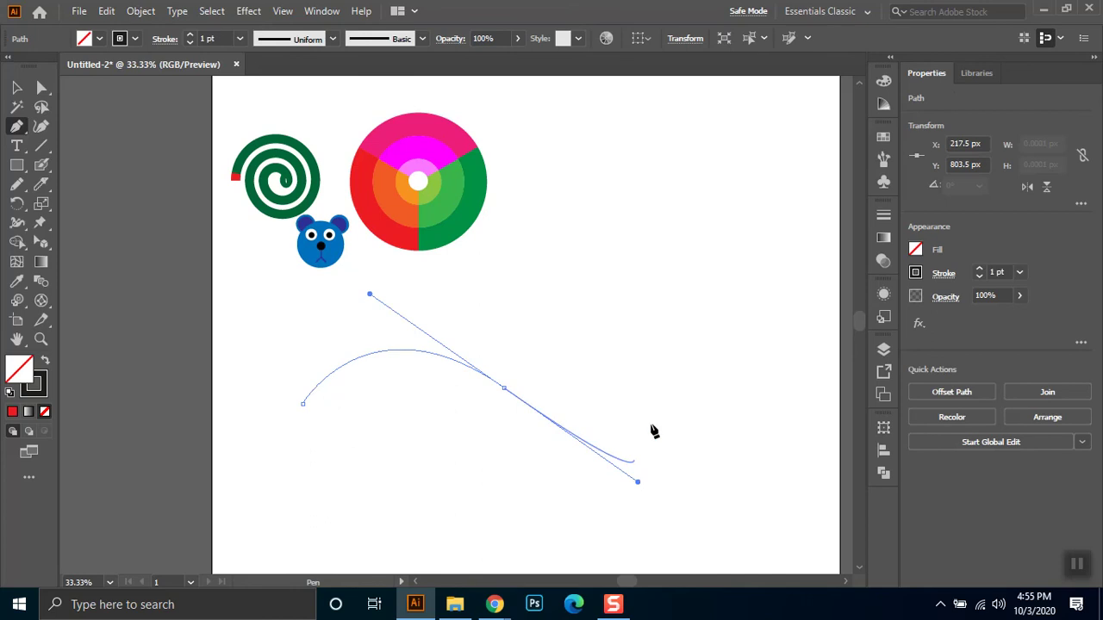
pyautogui.click(672, 352)
pyautogui.click(673, 472)
pyautogui.click(334, 478)
pyautogui.click(17, 87)
pyautogui.click(732, 394)
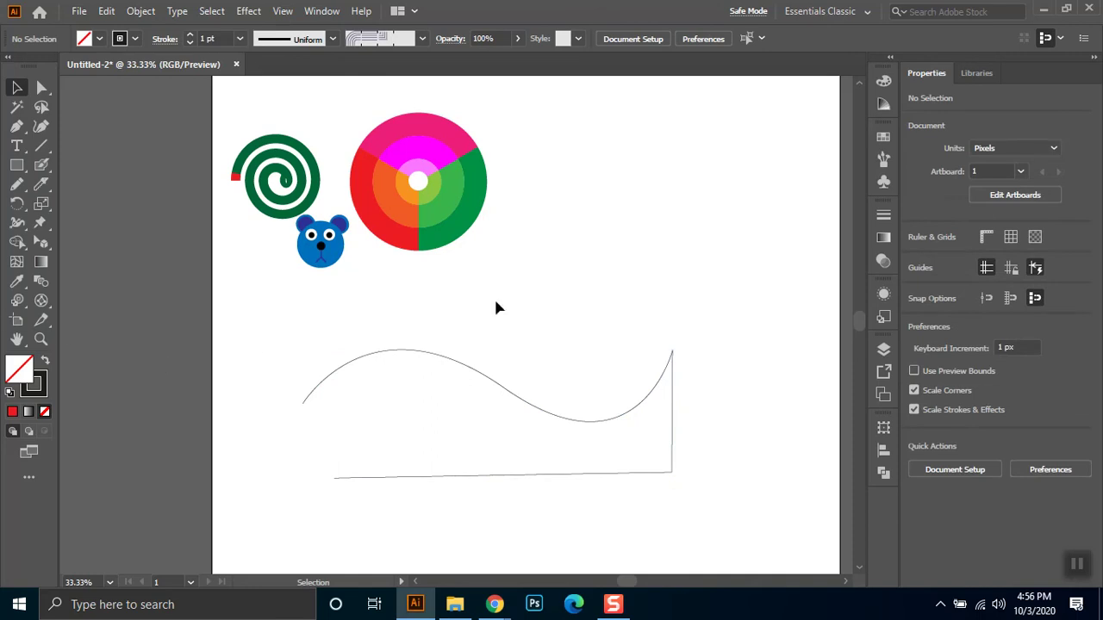
# Select the open path and try to slice its curve and right side with Knife strokes
pyautogui.moveTo(727, 291)
pyautogui.mouseDown()
pyautogui.moveTo(234, 510)
pyautogui.moveTo(256, 492)
pyautogui.mouseUp()
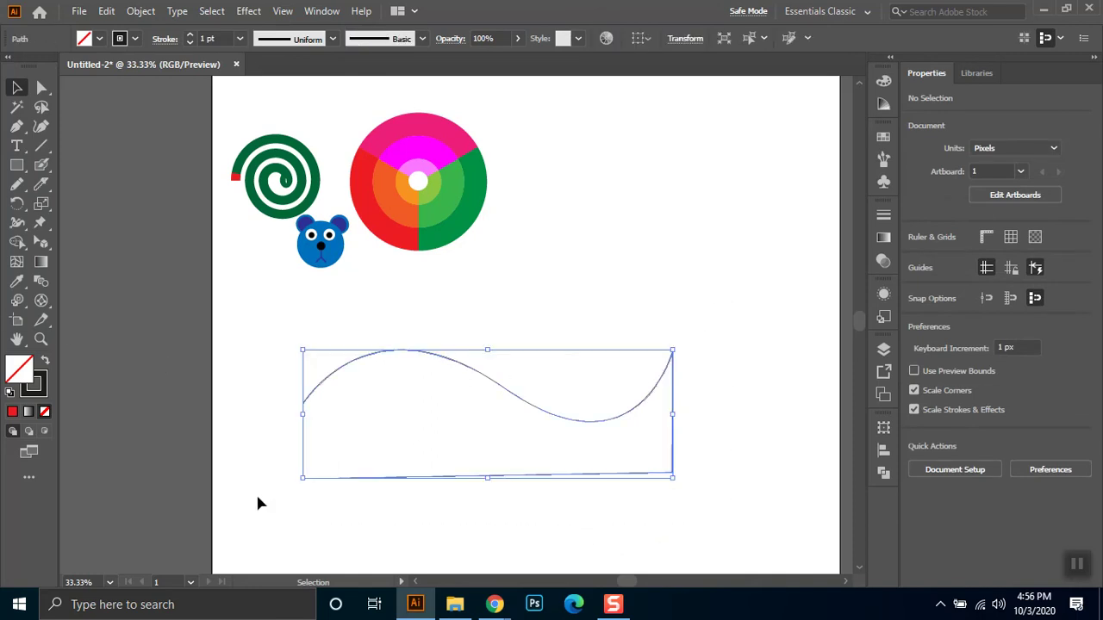
pyautogui.click(42, 182)
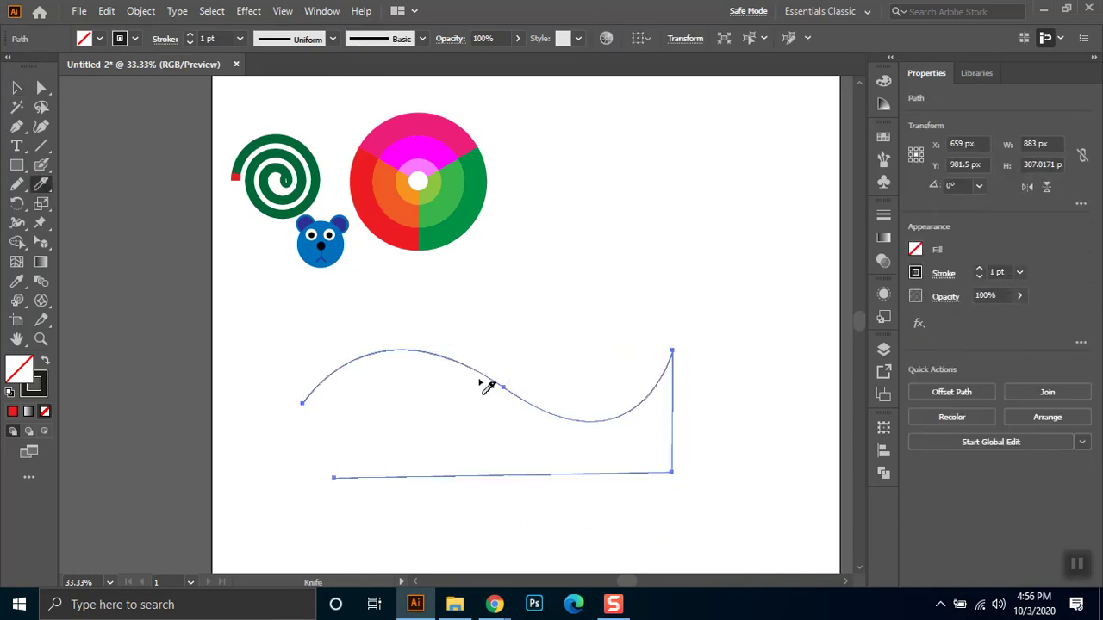
pyautogui.moveTo(548, 394); pyautogui.dragTo(588, 451)
pyautogui.moveTo(514, 394)
pyautogui.mouseDown()
pyautogui.moveTo(498, 418)
pyautogui.moveTo(525, 388)
pyautogui.mouseUp()
pyautogui.moveTo(681, 346)
pyautogui.mouseDown()
pyautogui.moveTo(664, 349)
pyautogui.moveTo(660, 454)
pyautogui.mouseUp()
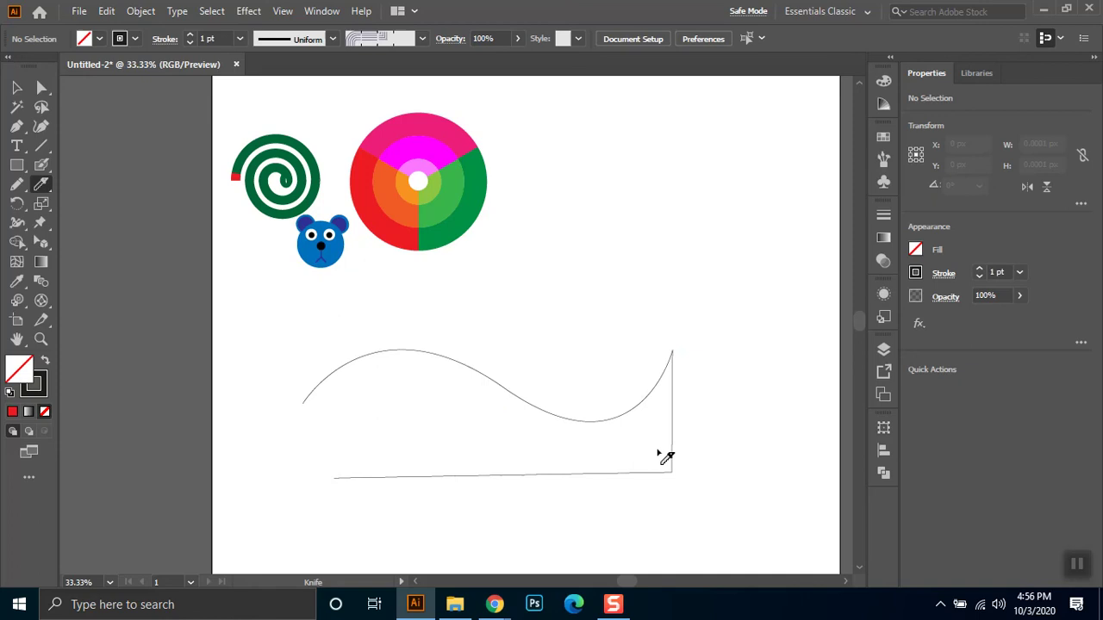
# Reselect the open path and try a short Knife cut across its middle curve anchor
pyautogui.click(16, 87)
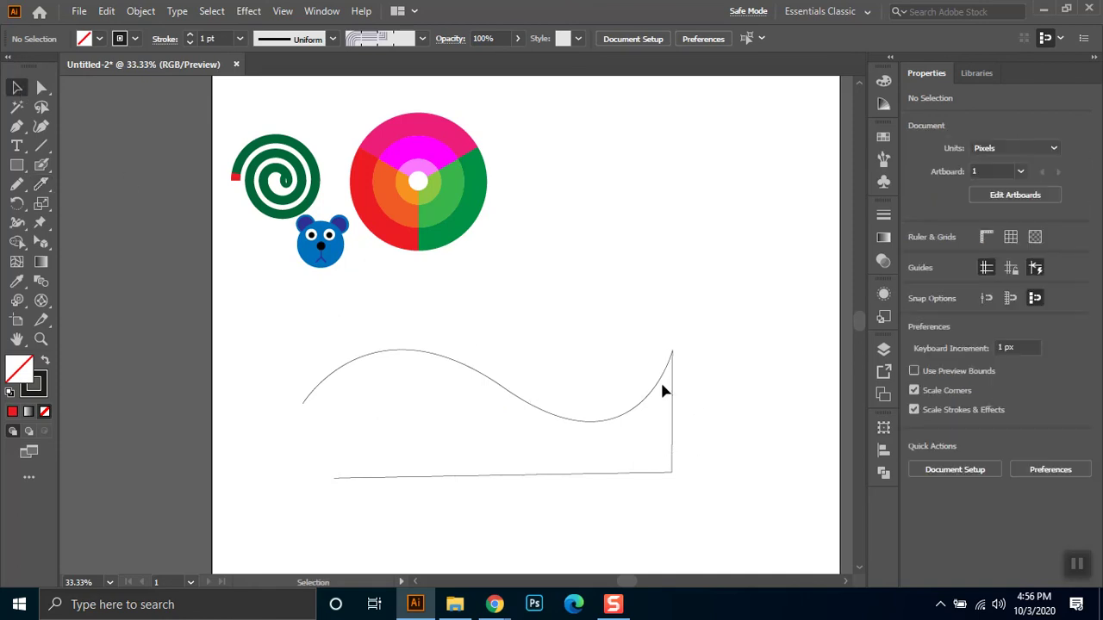
pyautogui.moveTo(665, 389); pyautogui.dragTo(522, 441)
pyautogui.click(41, 183)
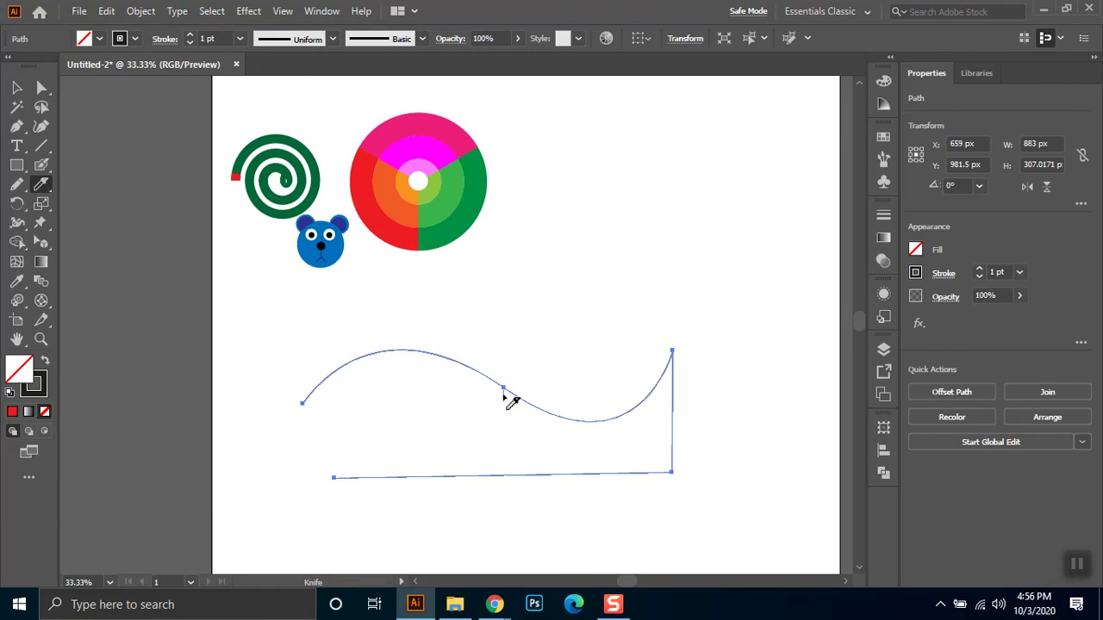
pyautogui.moveTo(517, 379); pyautogui.dragTo(510, 393)
# Inspect the curve's middle anchor with its direction handles and the context commands available for the whole path
pyautogui.click(41, 87)
pyautogui.click(480, 380)
pyautogui.click(504, 389)
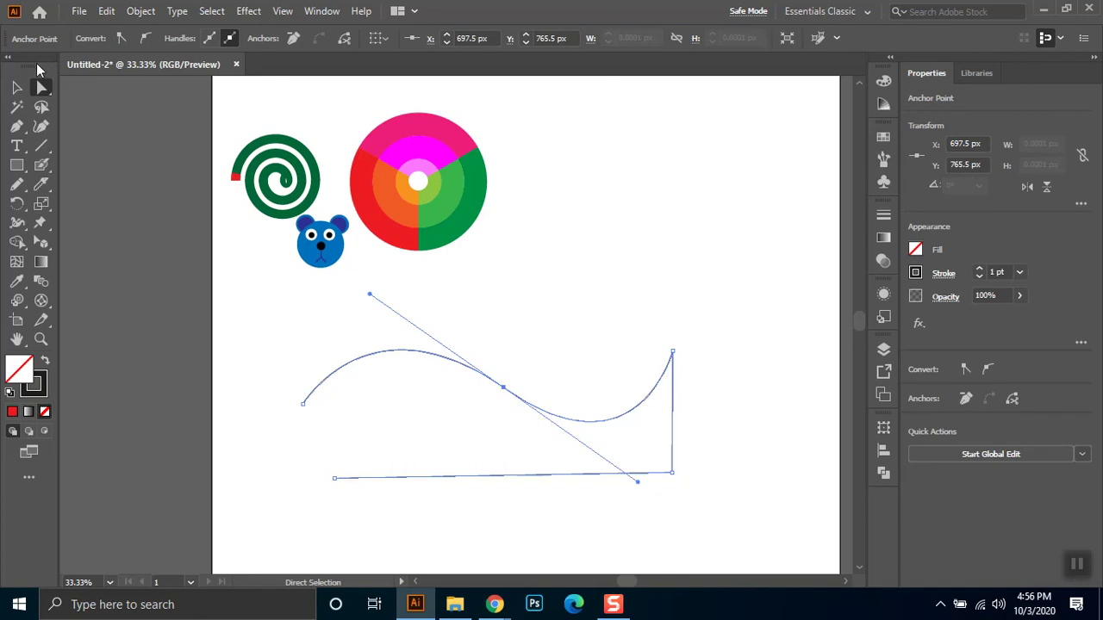
pyautogui.press('v')
pyautogui.rightClick(560, 435)
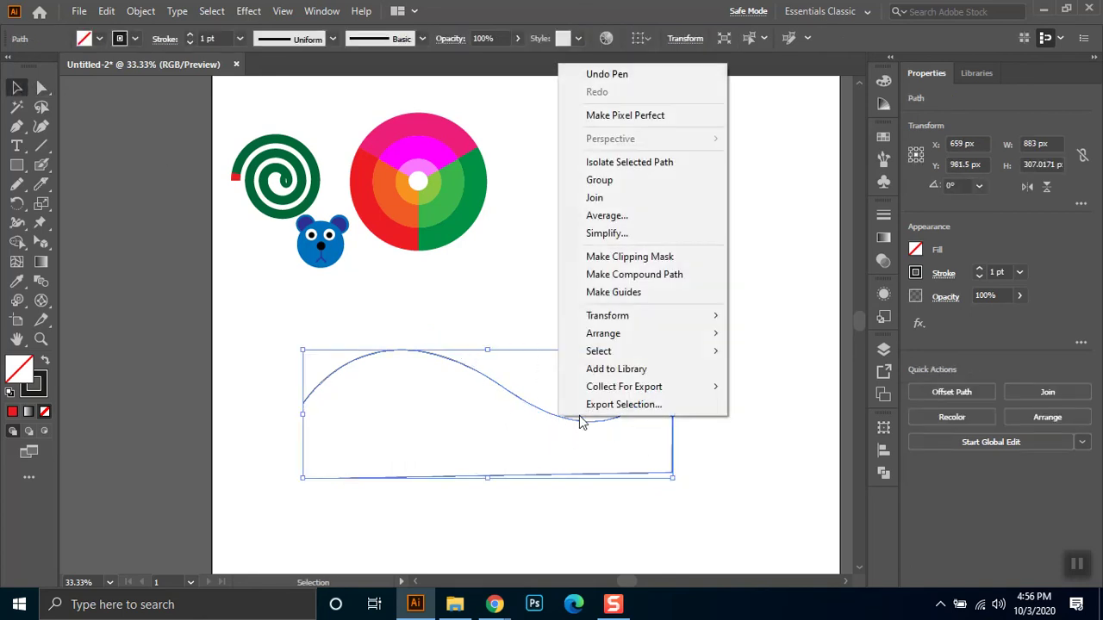
pyautogui.rightClick(495, 388)
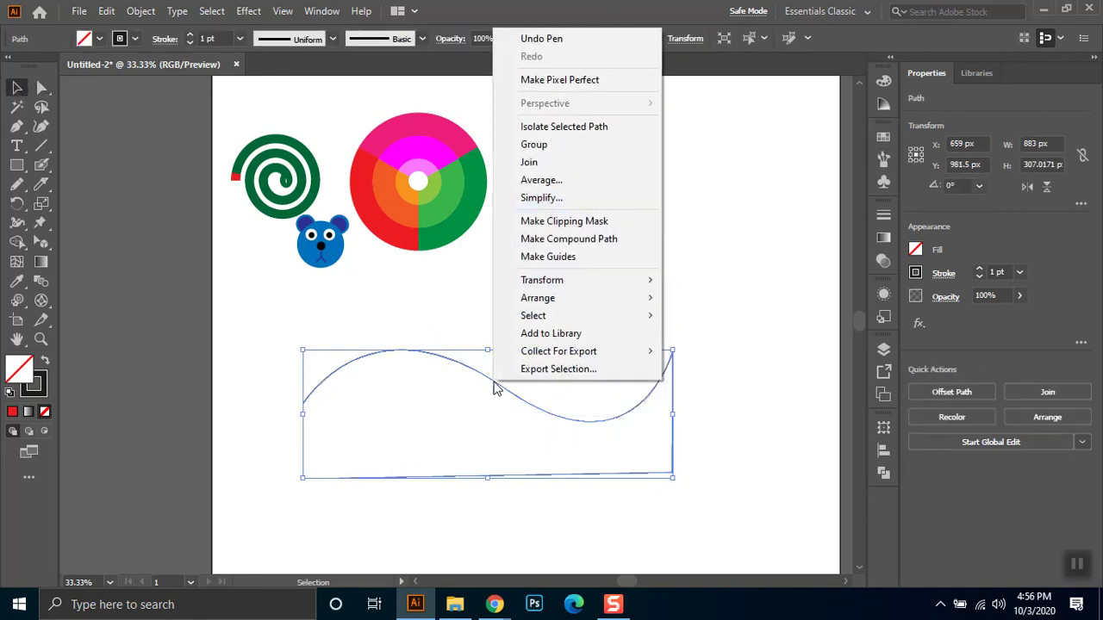
# Add three anchor points along the middle of the path's base segment with the Pen tool
pyautogui.click(41, 184)
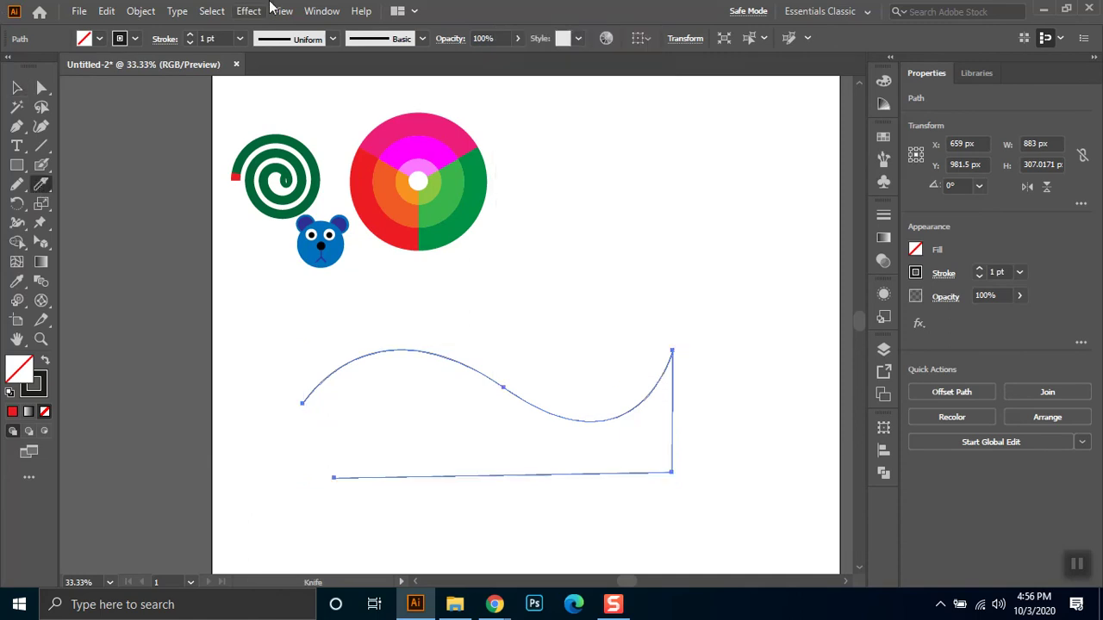
pyautogui.click(17, 125)
pyautogui.click(438, 477)
pyautogui.click(479, 476)
pyautogui.click(519, 474)
# Try to slice the path's base segment and lower-right corner with Knife strokes, then show the Knife's related cutting tools
pyautogui.click(41, 183)
pyautogui.moveTo(491, 455); pyautogui.dragTo(466, 509)
pyautogui.moveTo(484, 461); pyautogui.dragTo(473, 517)
pyautogui.moveTo(486, 468)
pyautogui.mouseDown()
pyautogui.moveTo(471, 515)
pyautogui.moveTo(488, 512)
pyautogui.moveTo(502, 406)
pyautogui.moveTo(468, 492)
pyautogui.moveTo(477, 520)
pyautogui.moveTo(500, 453)
pyautogui.moveTo(486, 492)
pyautogui.moveTo(512, 479)
pyautogui.moveTo(486, 483)
pyautogui.moveTo(505, 460)
pyautogui.moveTo(485, 502)
pyautogui.moveTo(496, 480)
pyautogui.mouseUp()
pyautogui.moveTo(671, 462)
pyautogui.mouseDown()
pyautogui.moveTo(699, 518)
pyautogui.moveTo(690, 503)
pyautogui.mouseUp()
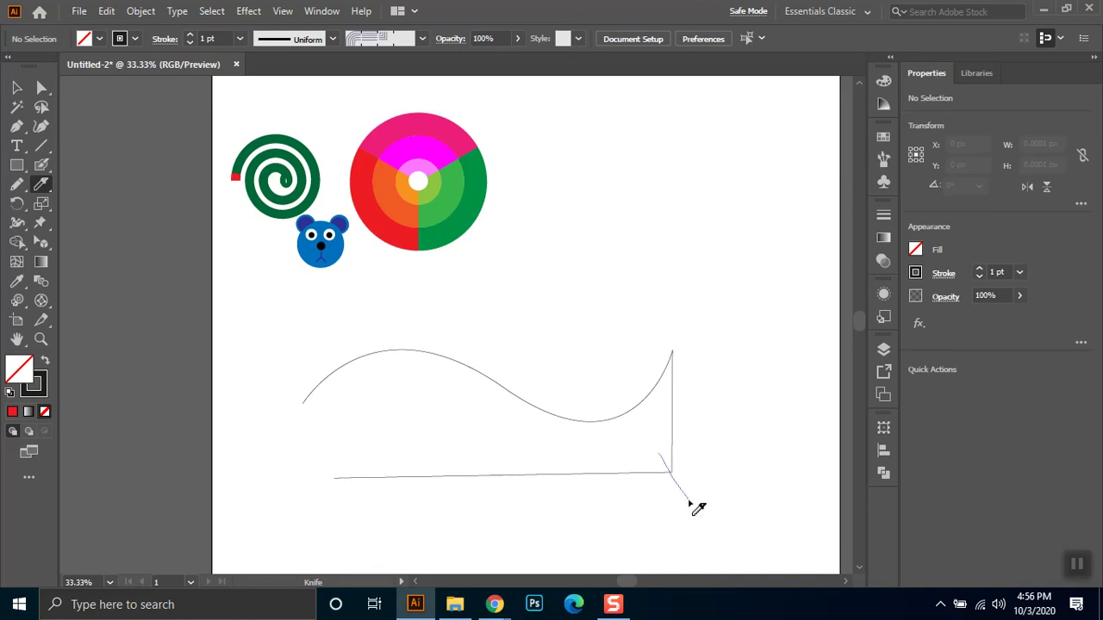
pyautogui.click(45, 184)
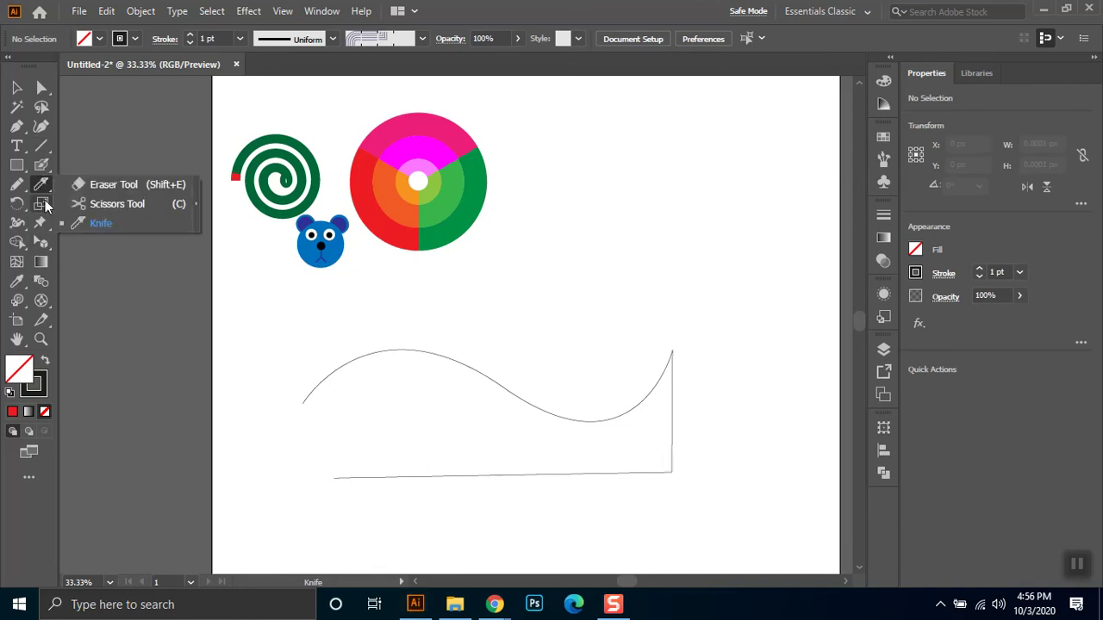
# Close the open path with the Pen tool by joining the curve's left endpoint to the left end of the base segment
pyautogui.click(19, 87)
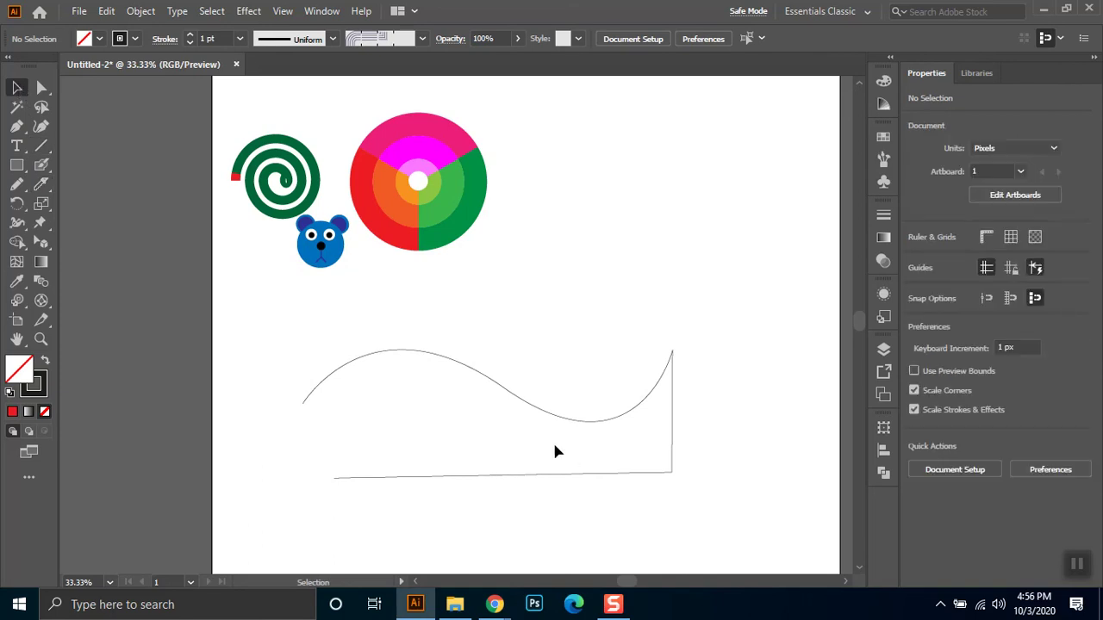
pyautogui.click(320, 386)
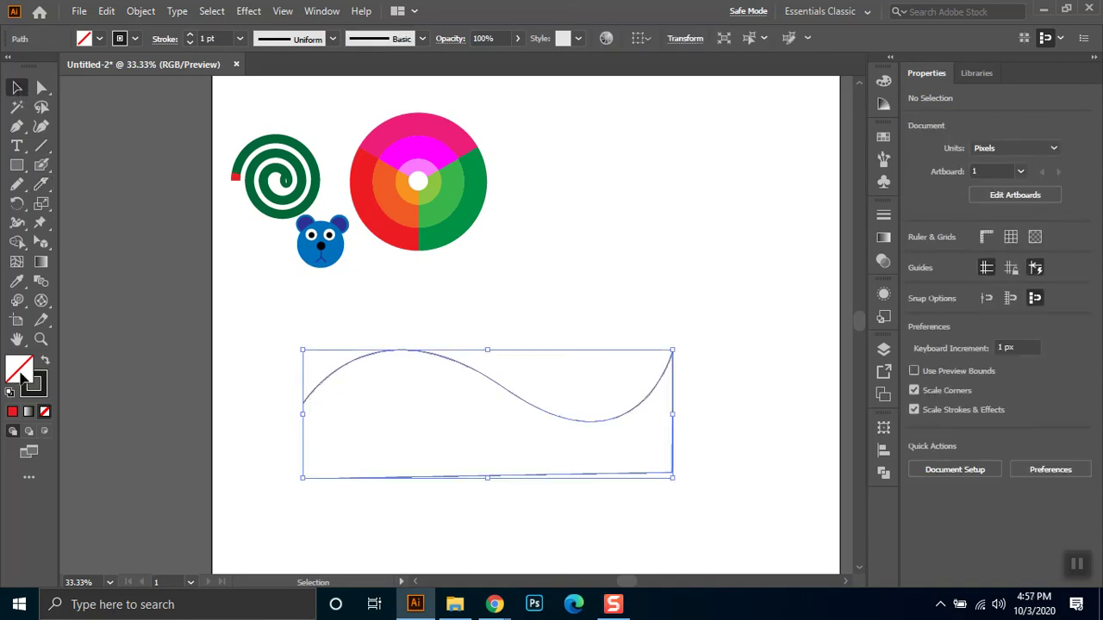
pyautogui.click(19, 128)
pyautogui.click(302, 403)
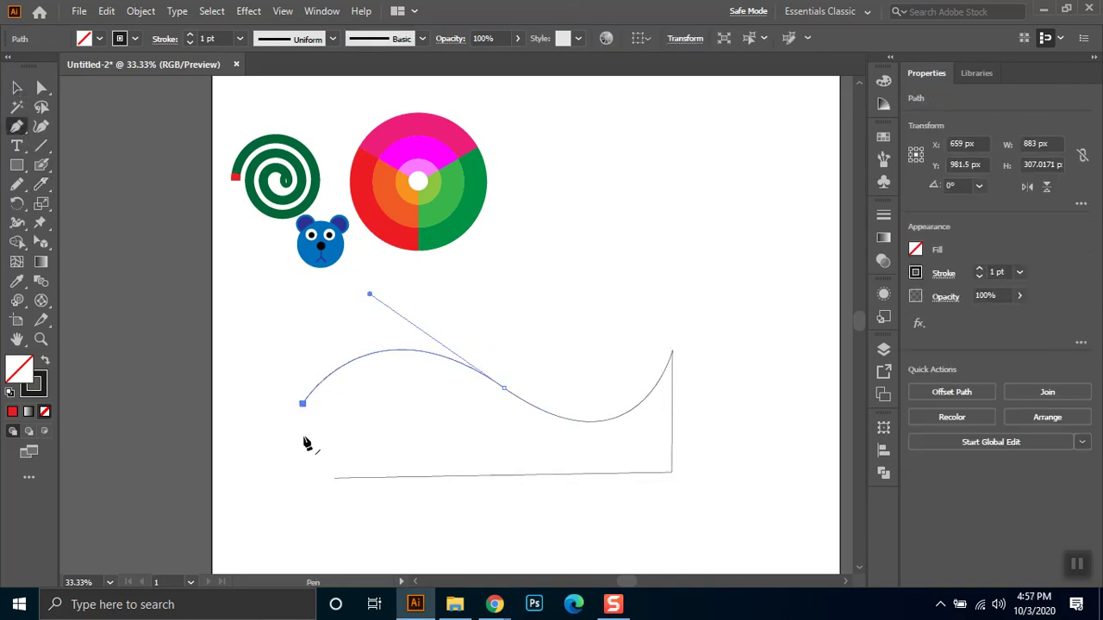
pyautogui.click(334, 479)
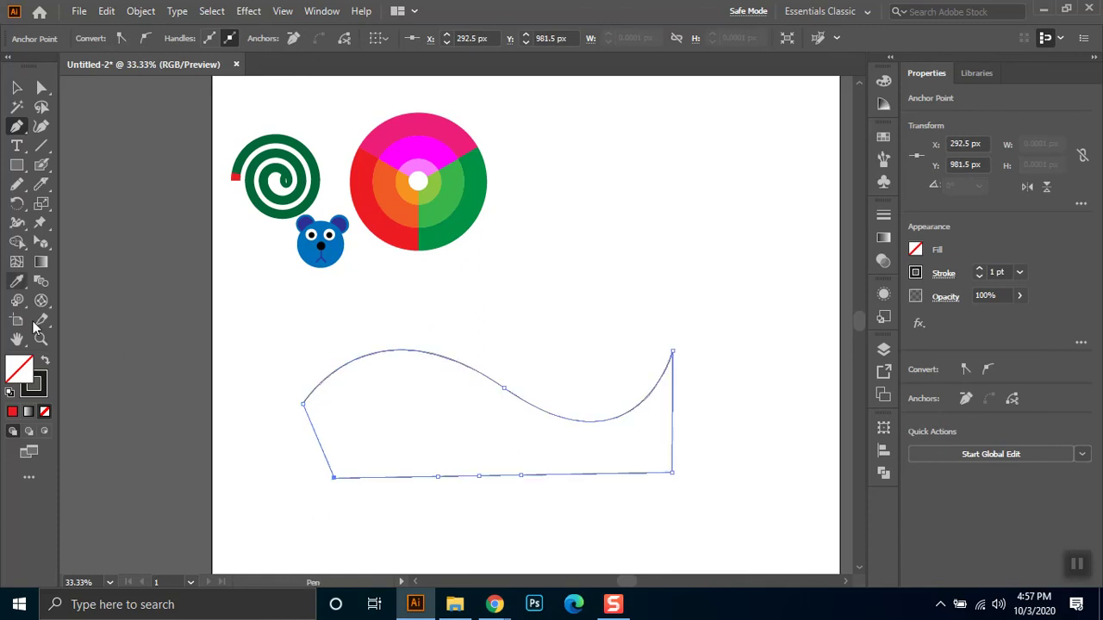
# Slice into the closed path's upper-left corner with the Knife and pull the cut anchor away to spread the slit into a notch
pyautogui.click(43, 188)
pyautogui.moveTo(297, 398); pyautogui.dragTo(342, 438)
pyautogui.press('a')
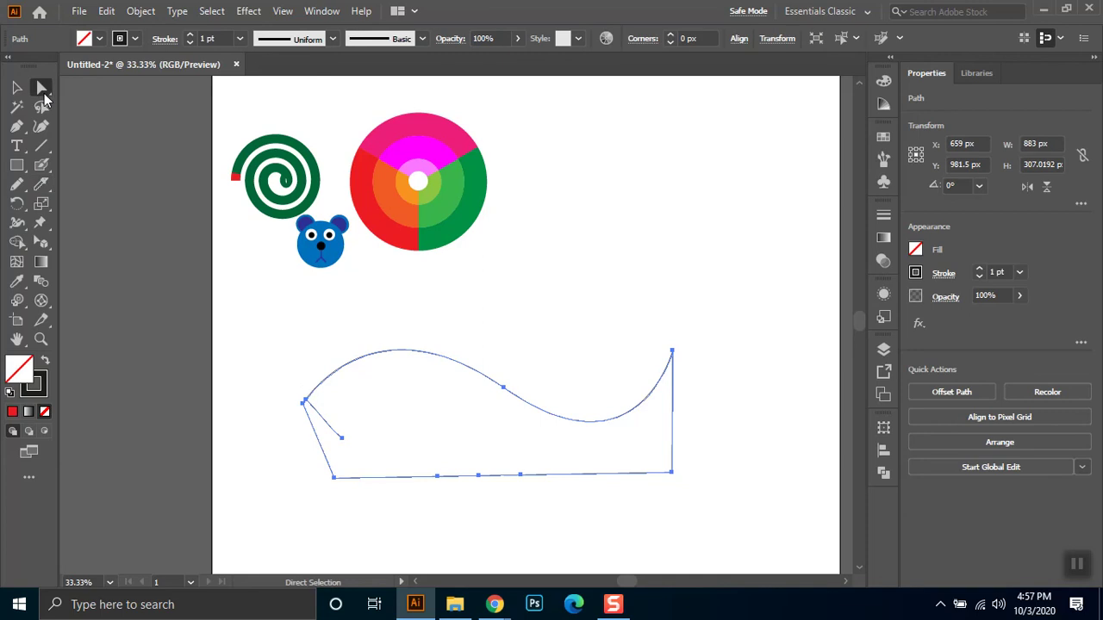
pyautogui.moveTo(308, 402); pyautogui.dragTo(412, 418)
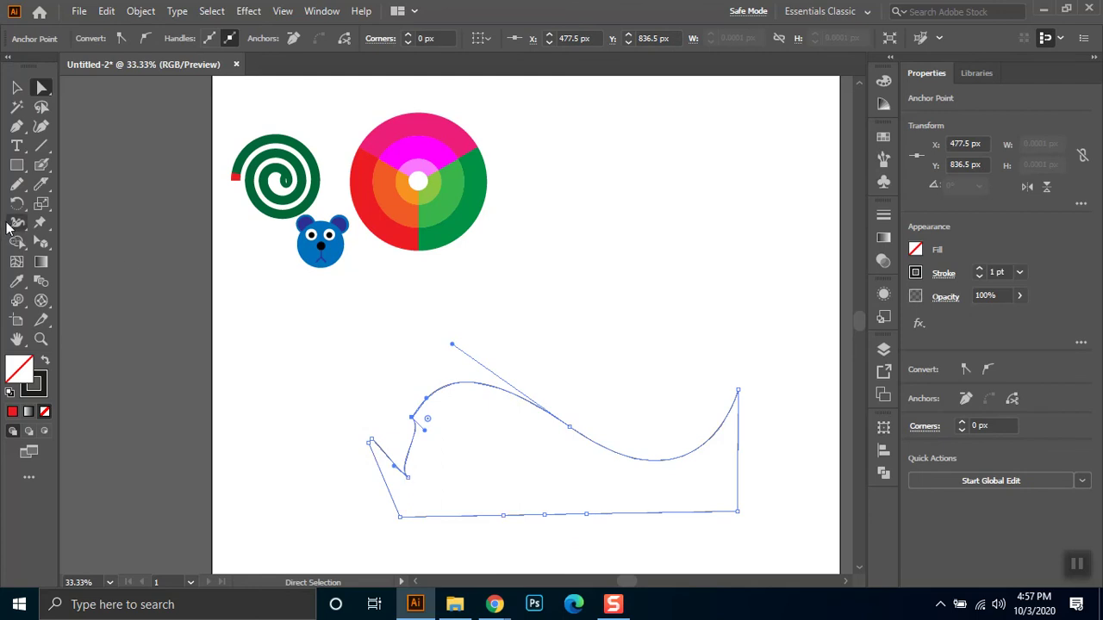
# Cut a small wedge from the curve's crest with the Knife, drag the cut anchors apart, and delete the separated piece
pyautogui.click(41, 185)
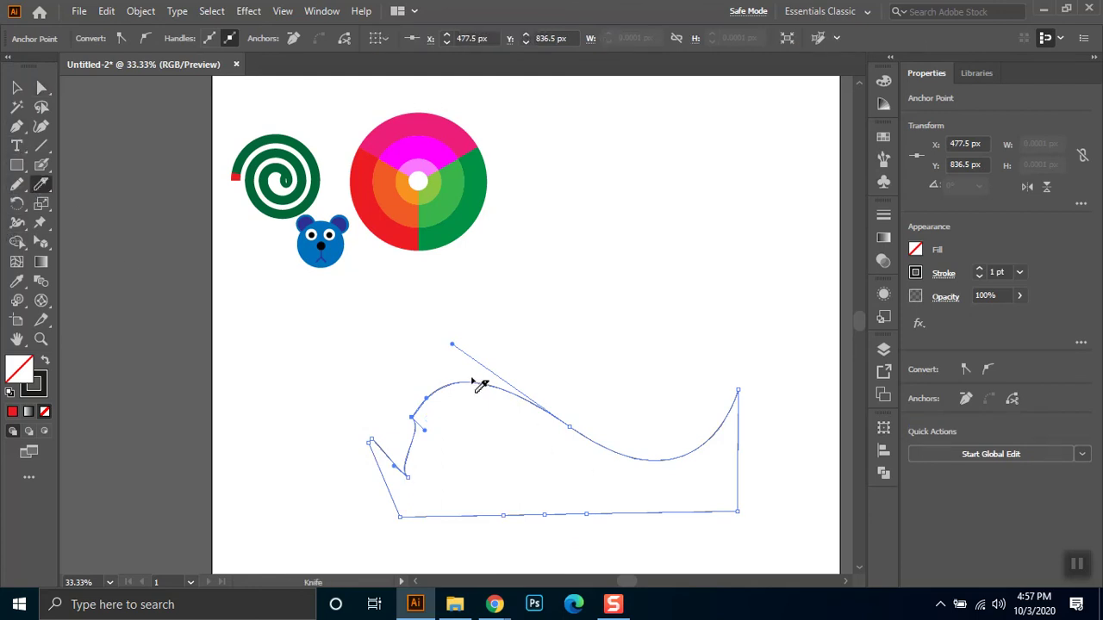
pyautogui.moveTo(457, 369)
pyautogui.mouseDown()
pyautogui.moveTo(474, 422)
pyautogui.moveTo(498, 392)
pyautogui.mouseUp()
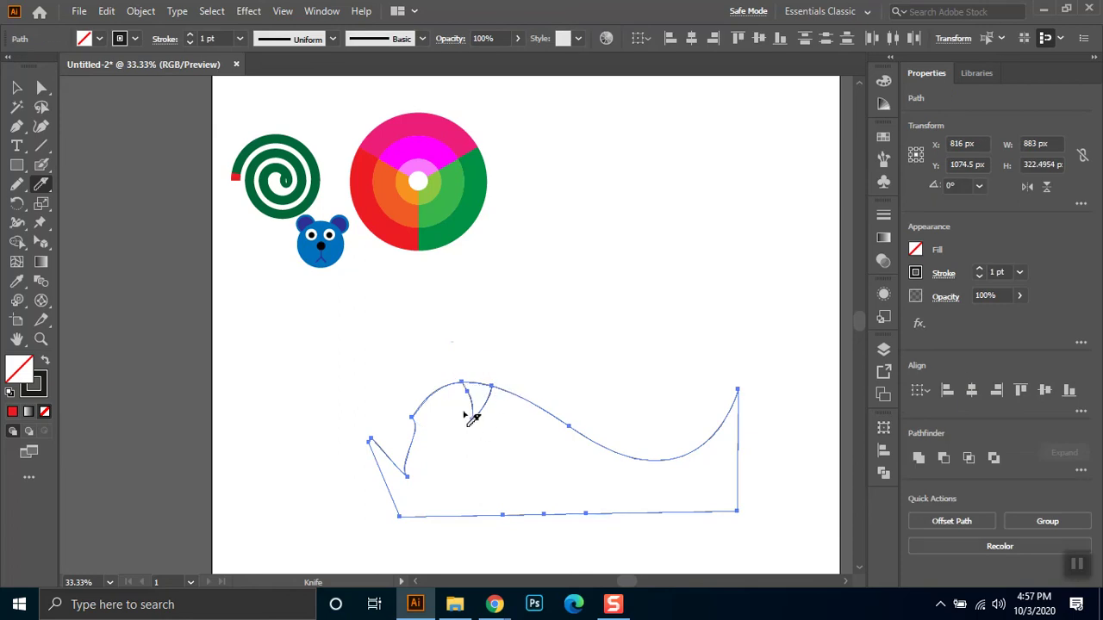
pyautogui.click(42, 89)
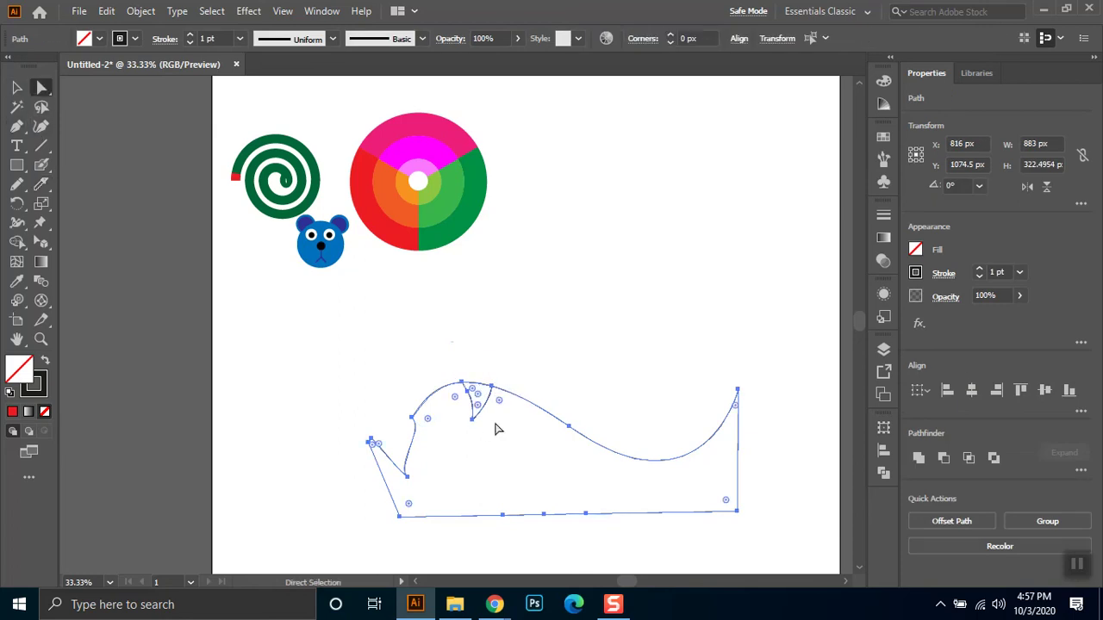
pyautogui.moveTo(462, 387); pyautogui.dragTo(397, 360)
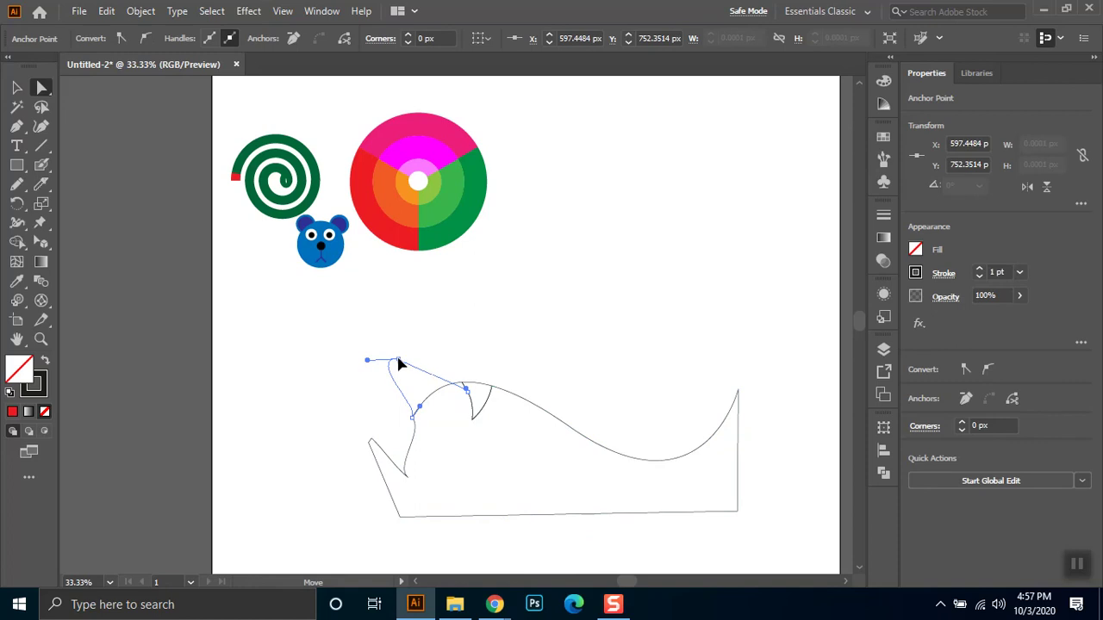
pyautogui.moveTo(492, 388); pyautogui.dragTo(526, 348)
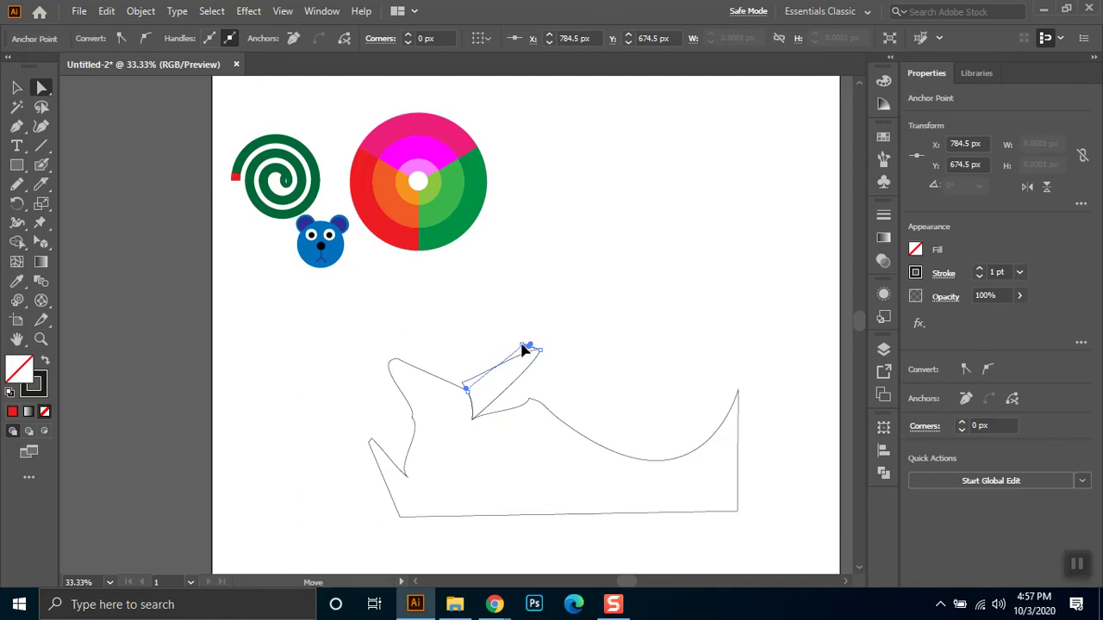
pyautogui.press('Delete')
pyautogui.click(541, 415)
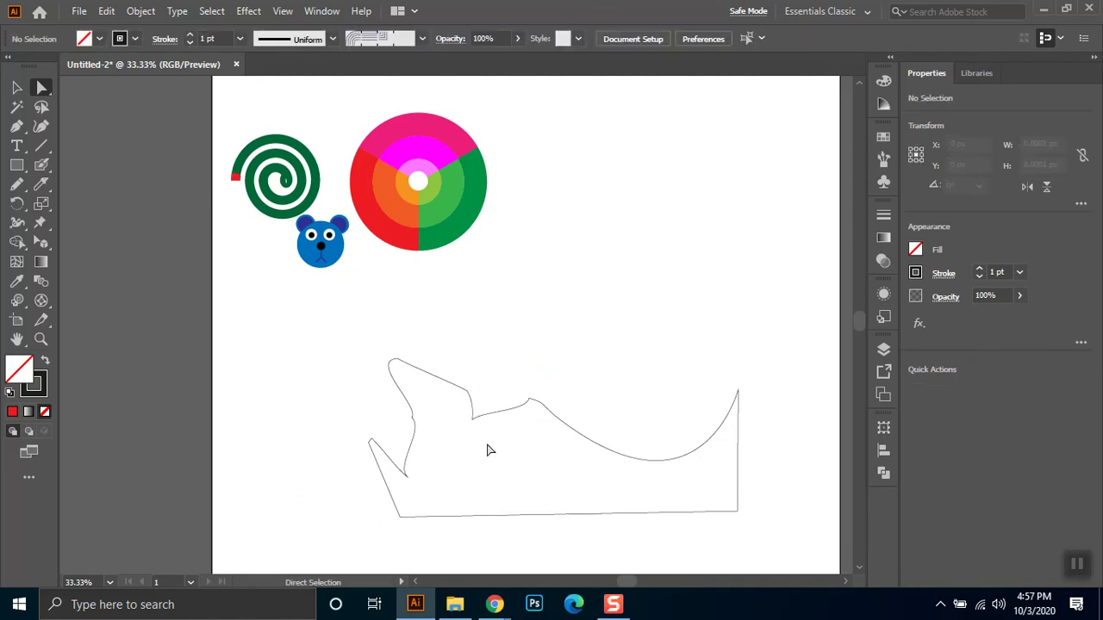
# Make a short vertical Knife cut into the curve's downward slope and pull its anchors apart into an open notch
pyautogui.click(41, 183)
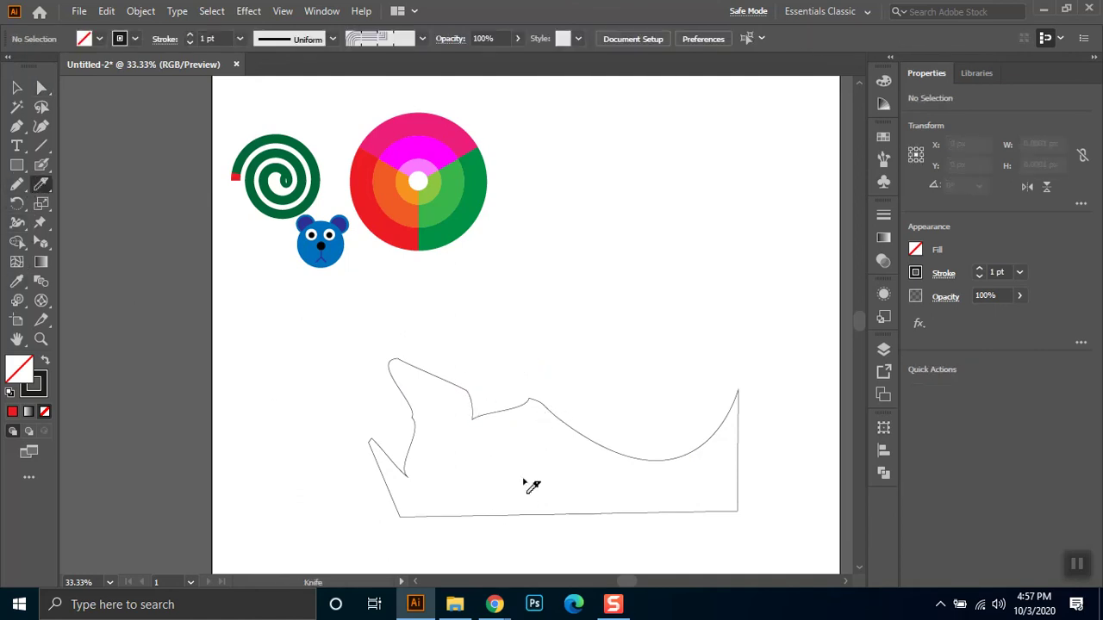
pyautogui.moveTo(604, 436); pyautogui.dragTo(605, 475)
pyautogui.press('a')
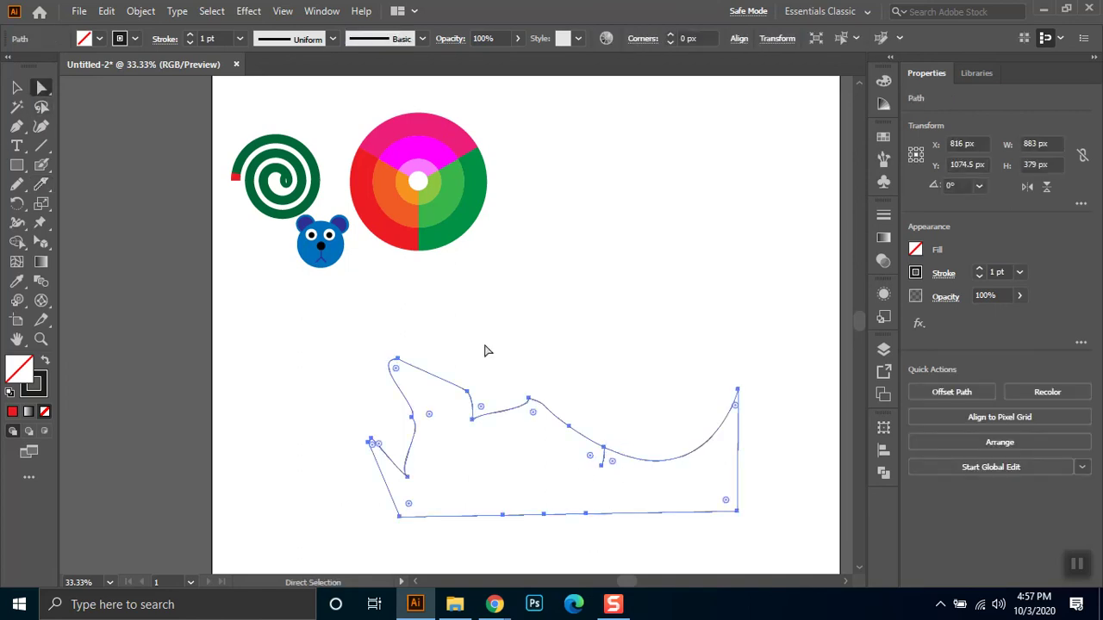
pyautogui.moveTo(606, 454); pyautogui.dragTo(592, 439)
pyautogui.click(592, 443)
pyautogui.click(603, 440)
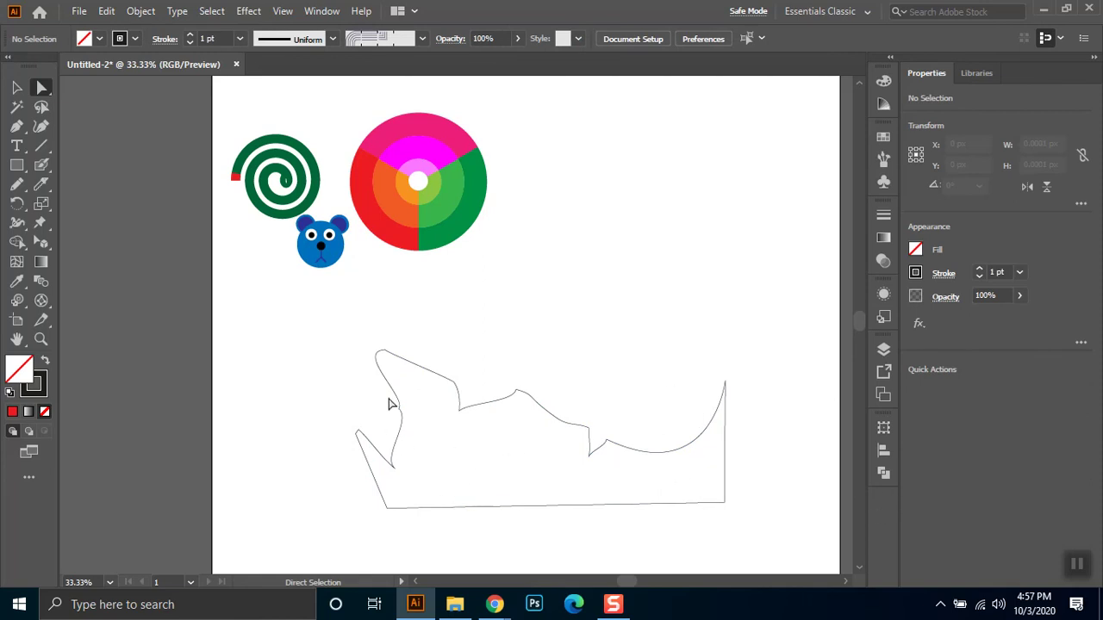
# Slice downward through the shape's upper-left peak with the Knife and shift the path slightly to the left
pyautogui.click(40, 184)
pyautogui.moveTo(373, 342)
pyautogui.mouseDown()
pyautogui.moveTo(400, 363)
pyautogui.moveTo(422, 413)
pyautogui.mouseUp()
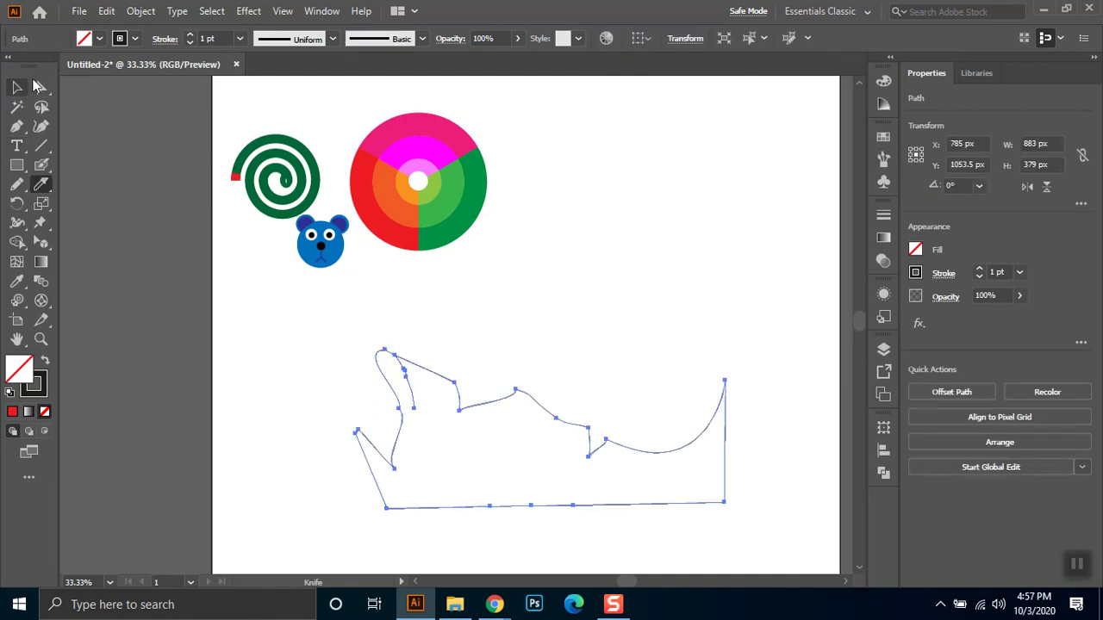
pyautogui.click(42, 88)
pyautogui.moveTo(380, 357); pyautogui.dragTo(361, 364)
pyautogui.hotkey('ctrl', 'shift', 'a')
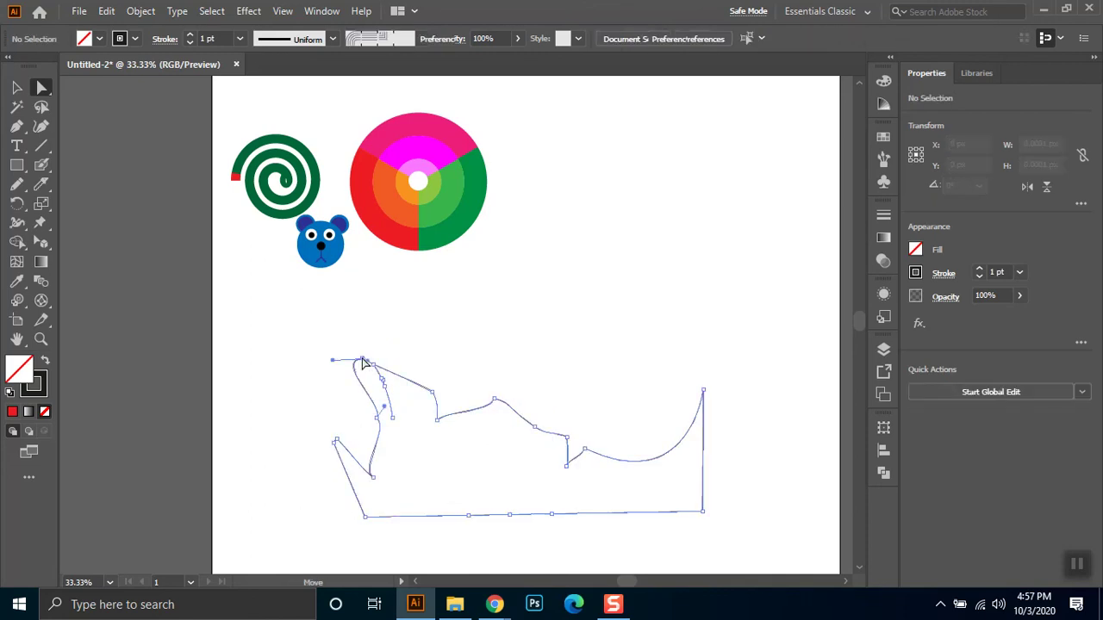
# Move the anchors of the peak and its Knife slit apart to form a jagged opening, leaving the path deselected
pyautogui.click(362, 360)
pyautogui.moveTo(361, 357); pyautogui.dragTo(391, 375)
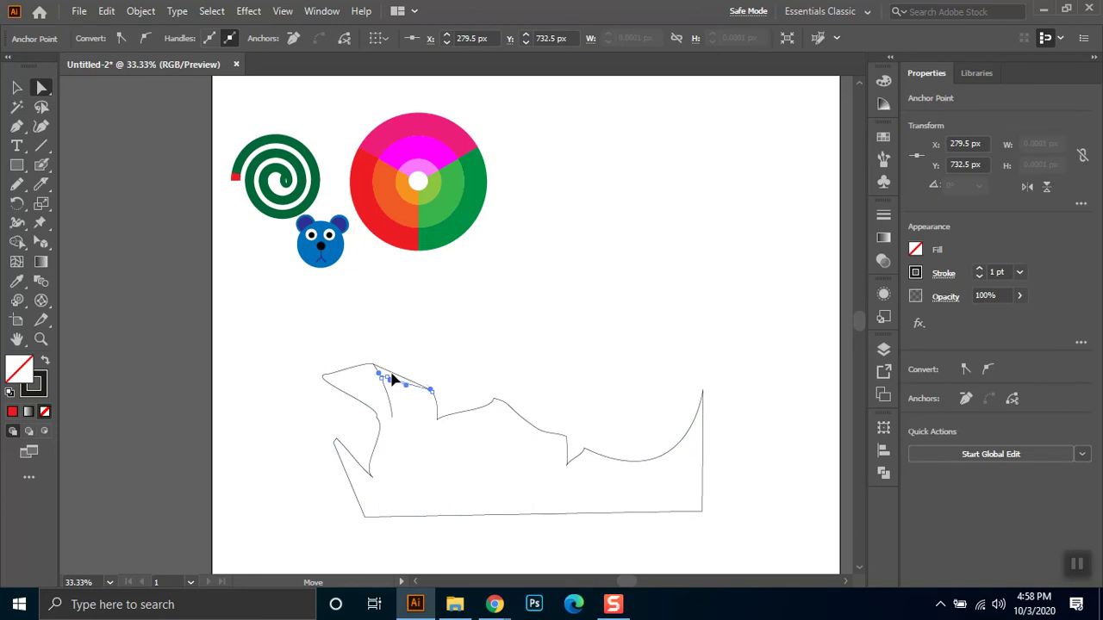
pyautogui.click(381, 379)
pyautogui.click(394, 382)
pyautogui.moveTo(385, 383); pyautogui.dragTo(398, 422)
pyautogui.click(388, 392)
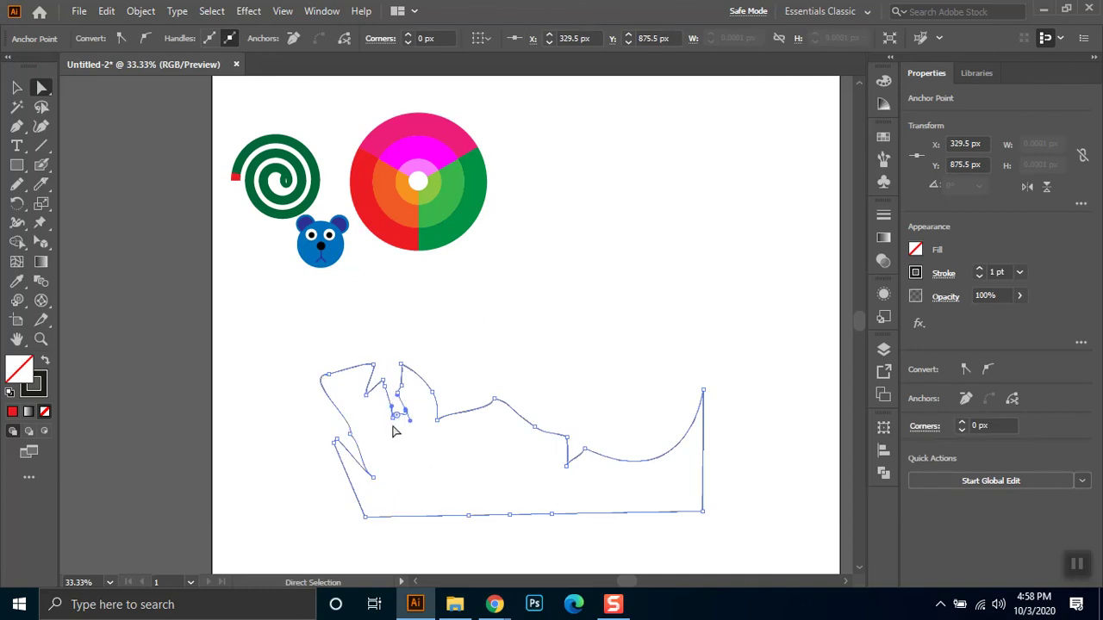
pyautogui.click(527, 347)
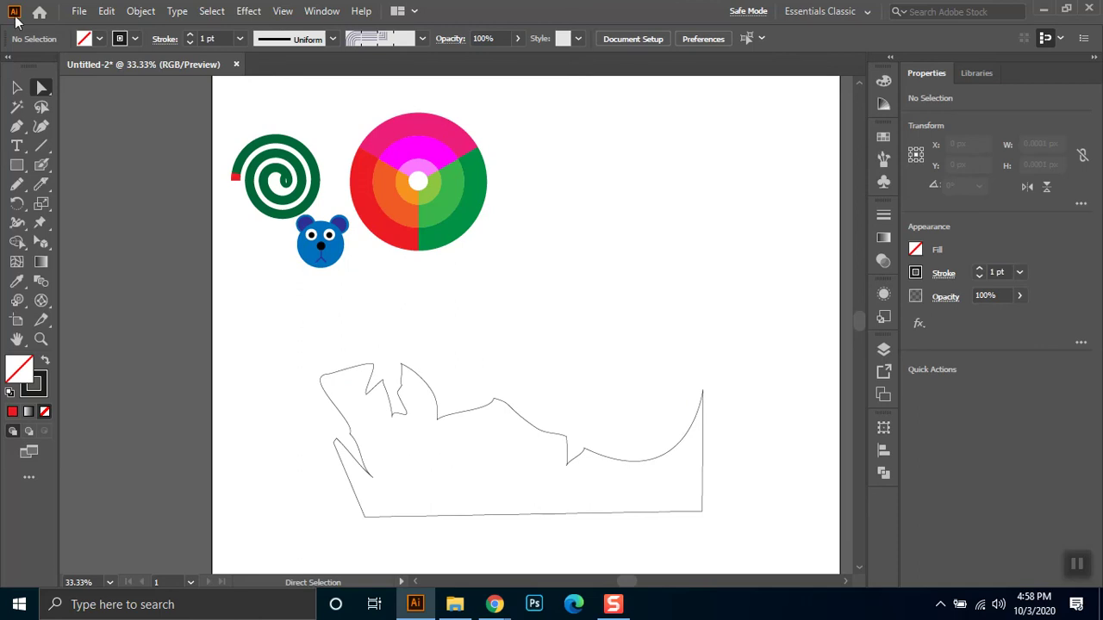
# Select the whole Knife practice path and delete it from the artboard
pyautogui.click(16, 87)
pyautogui.moveTo(776, 376)
pyautogui.mouseDown()
pyautogui.moveTo(360, 540)
pyautogui.moveTo(318, 518)
pyautogui.mouseUp()
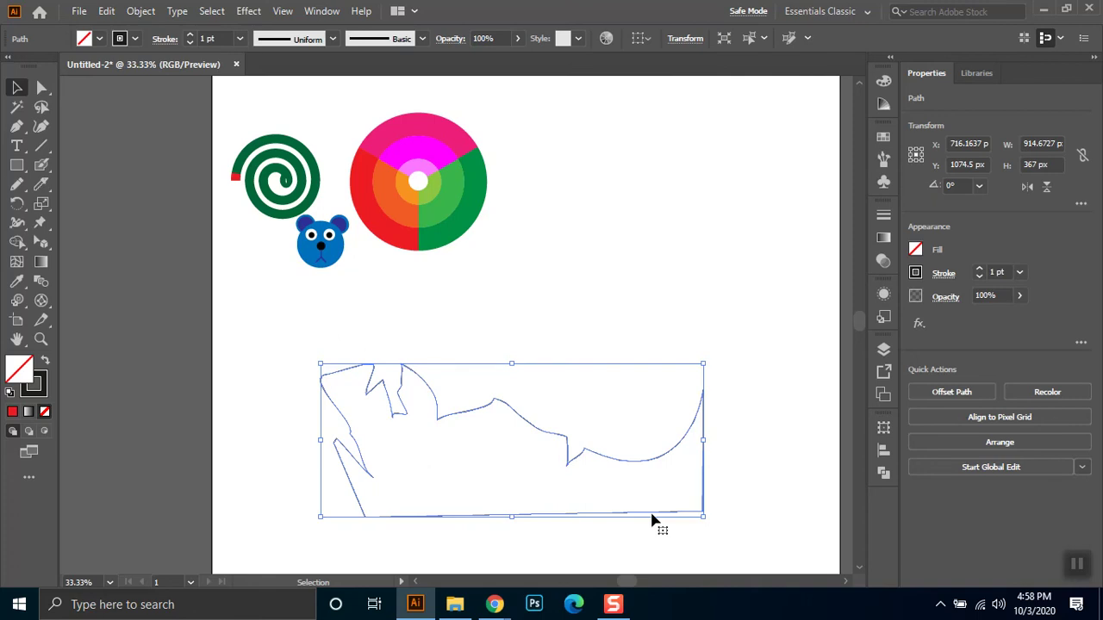
pyautogui.press('Delete')
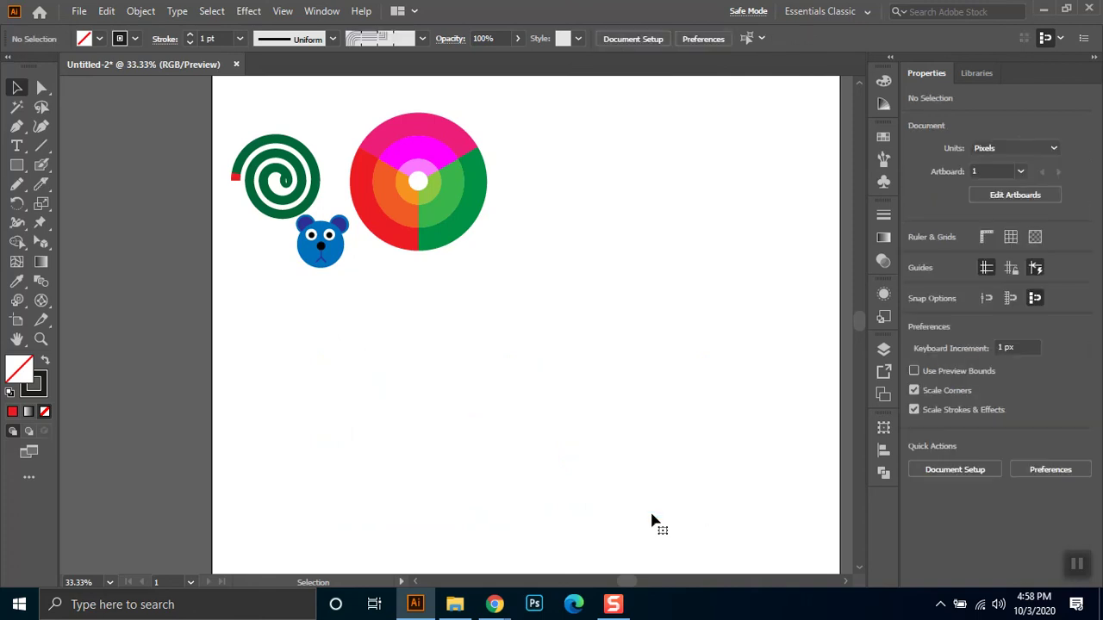
# Show the Scale tool's related tools and draw a rectangle about 79 by 66 px beside the color wheel
pyautogui.click(45, 205)
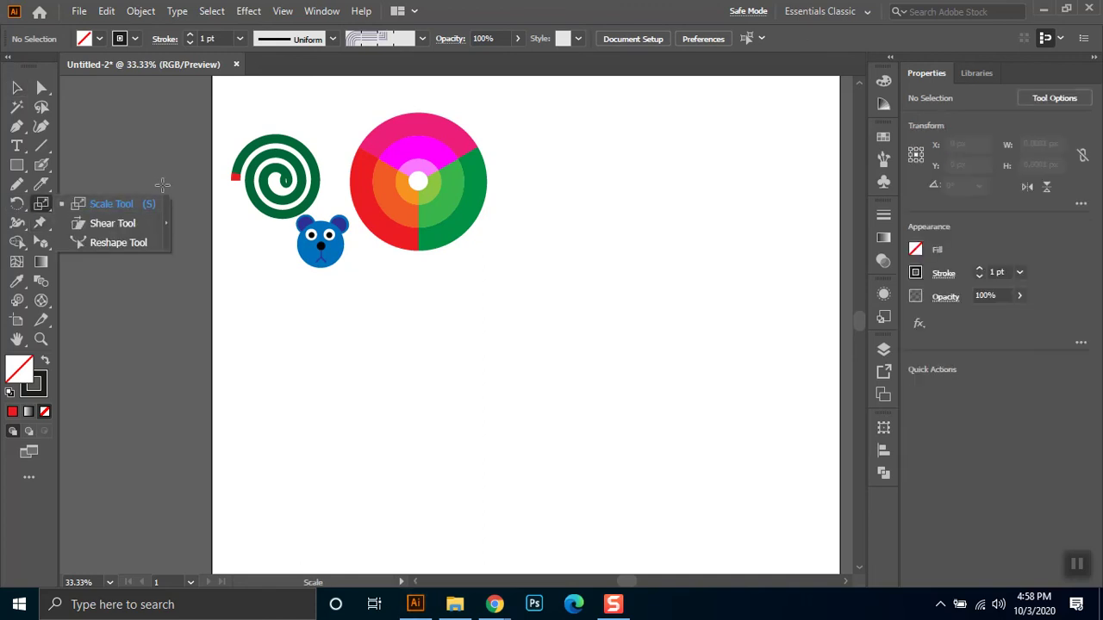
pyautogui.click(17, 165)
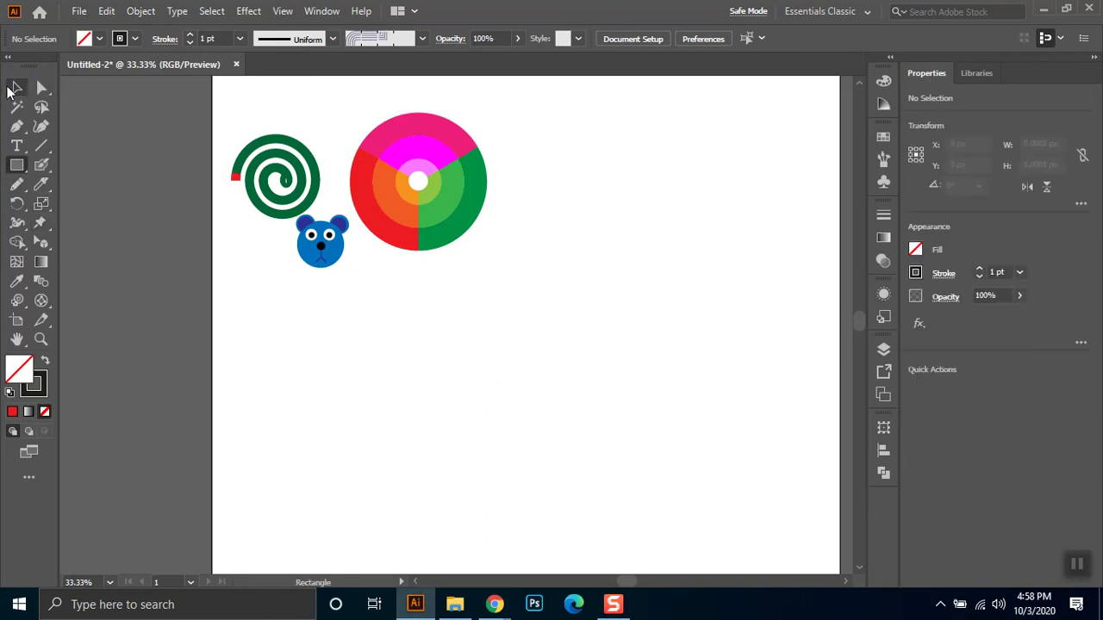
pyautogui.moveTo(543, 130); pyautogui.dragTo(506, 160)
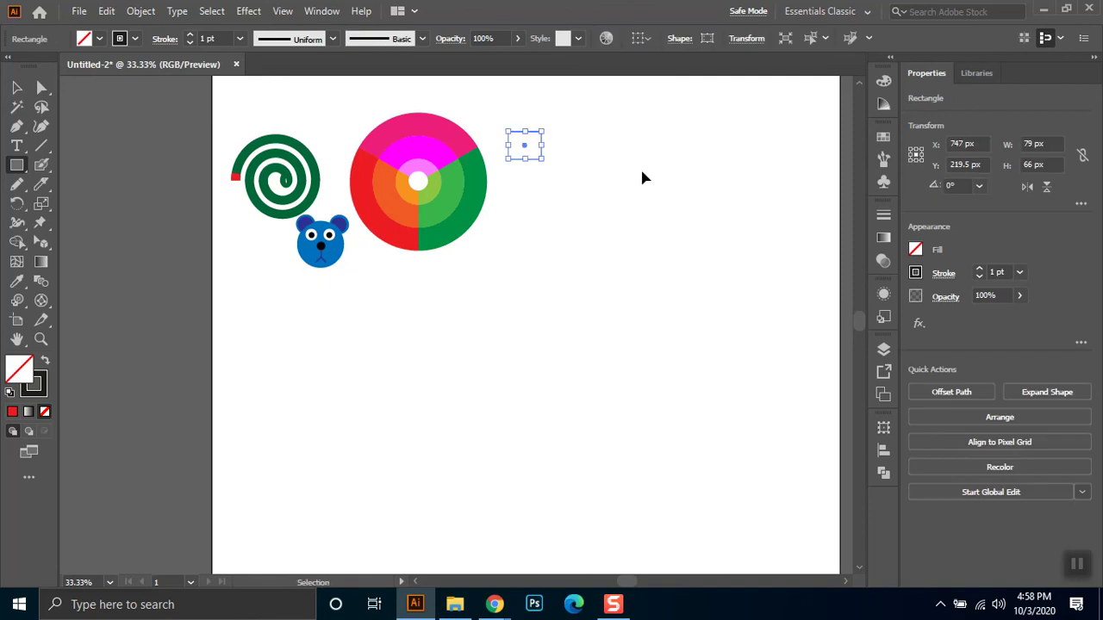
# Remove the small unfilled rectangle and place a duplicate of the grouped color wheel below the original
pyautogui.hotkey('ctrl', 'shift', 'a')
pyautogui.click(16, 87)
pyautogui.moveTo(492, 130); pyautogui.dragTo(372, 301)
pyautogui.moveTo(404, 147); pyautogui.dragTo(436, 340)
# Try stretching and flattening the copied color wheel with the Scale tool
pyautogui.click(47, 204)
pyautogui.moveTo(435, 272); pyautogui.dragTo(425, 344)
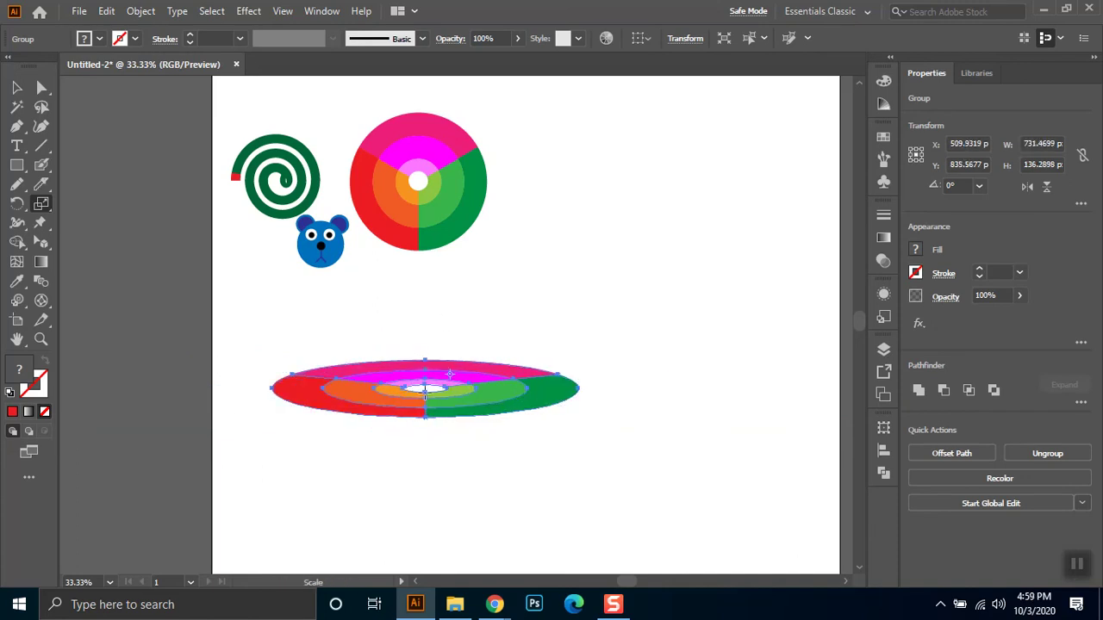
pyautogui.moveTo(480, 387); pyautogui.dragTo(498, 405)
pyautogui.moveTo(457, 356); pyautogui.dragTo(508, 379)
pyautogui.click(16, 88)
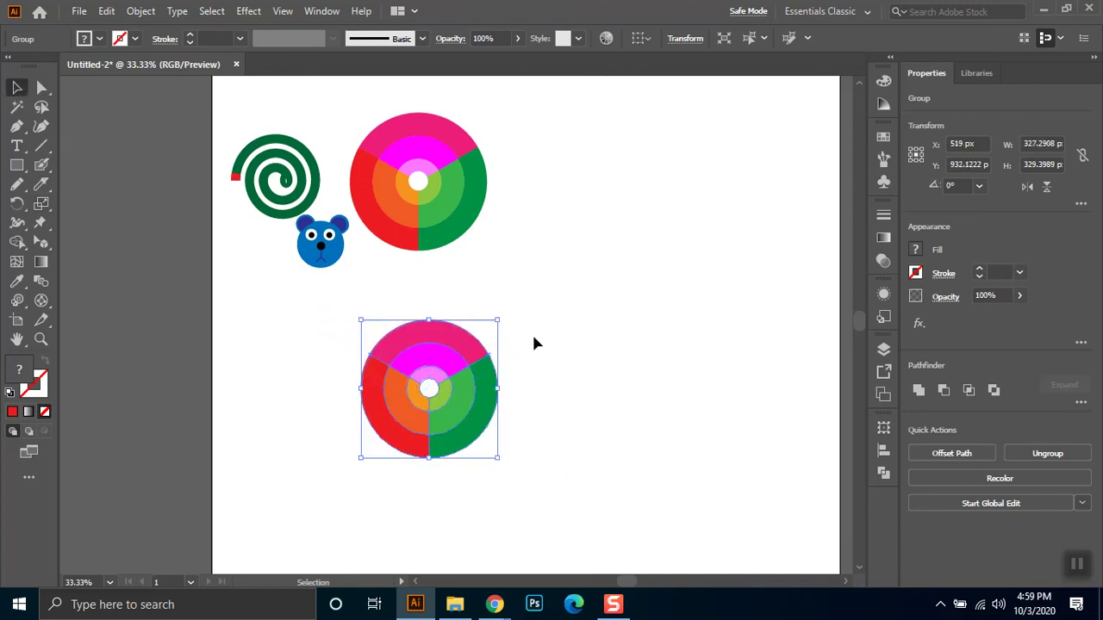
# Try squashing the copied color wheel into a wide, flat ellipse through its bounding box
pyautogui.moveTo(500, 320); pyautogui.dragTo(642, 410)
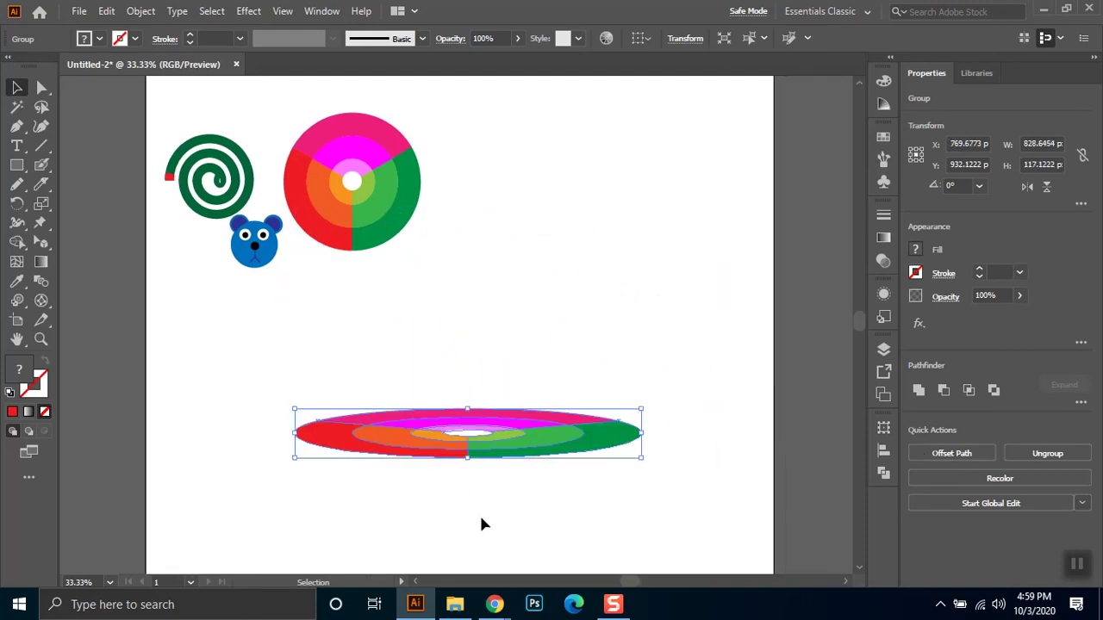
pyautogui.click(306, 454)
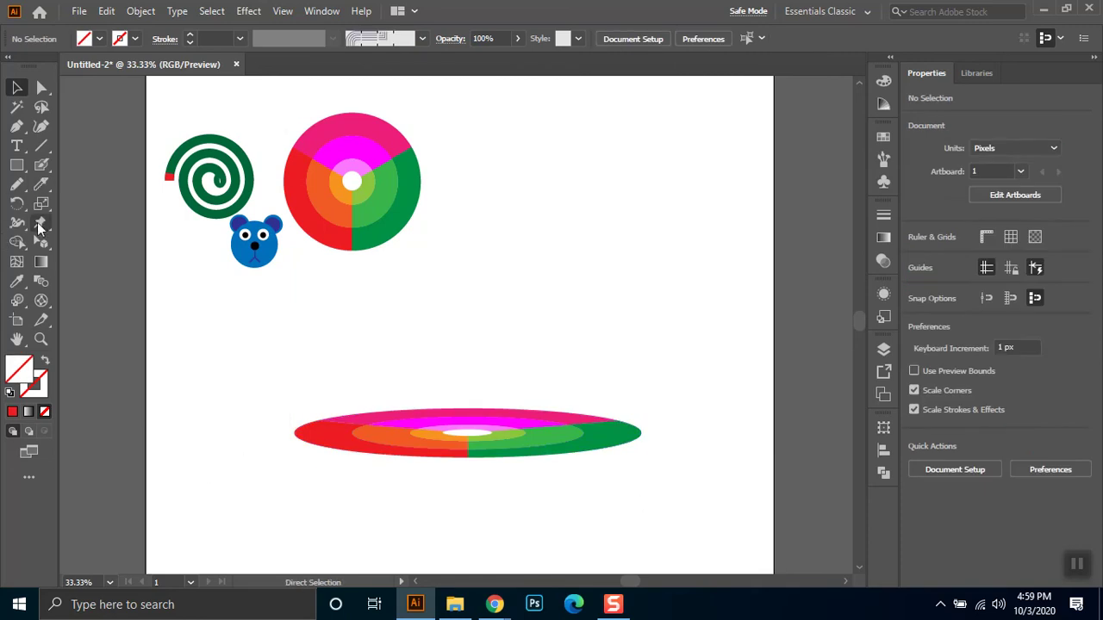
pyautogui.hotkey('ctrl', 'z')
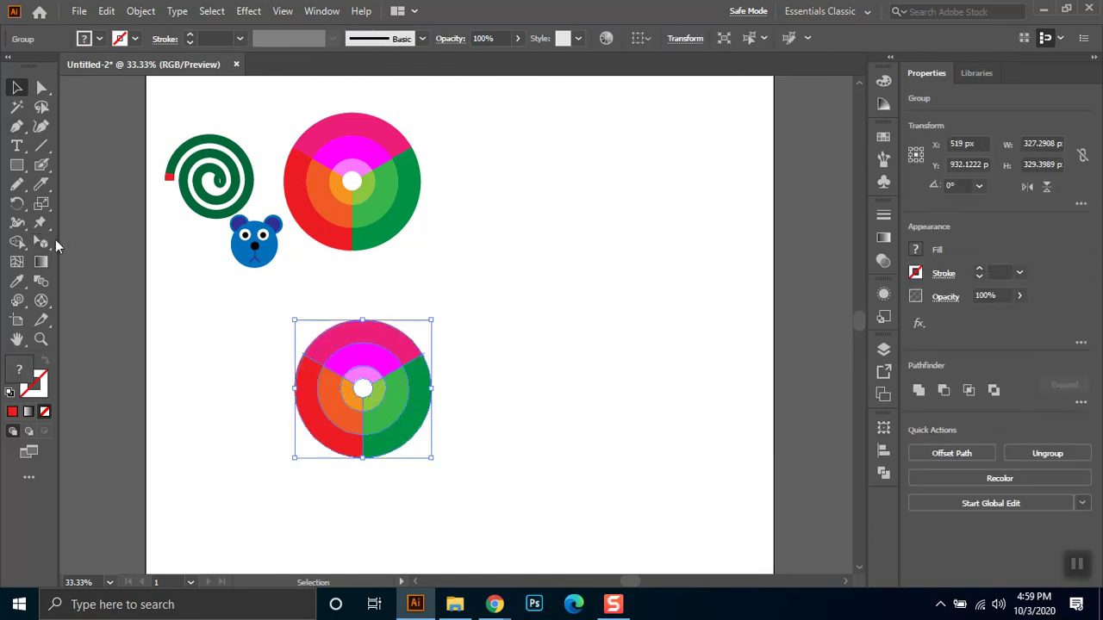
# Try slanting the copied color wheel with the Shear tool
pyautogui.click(48, 200)
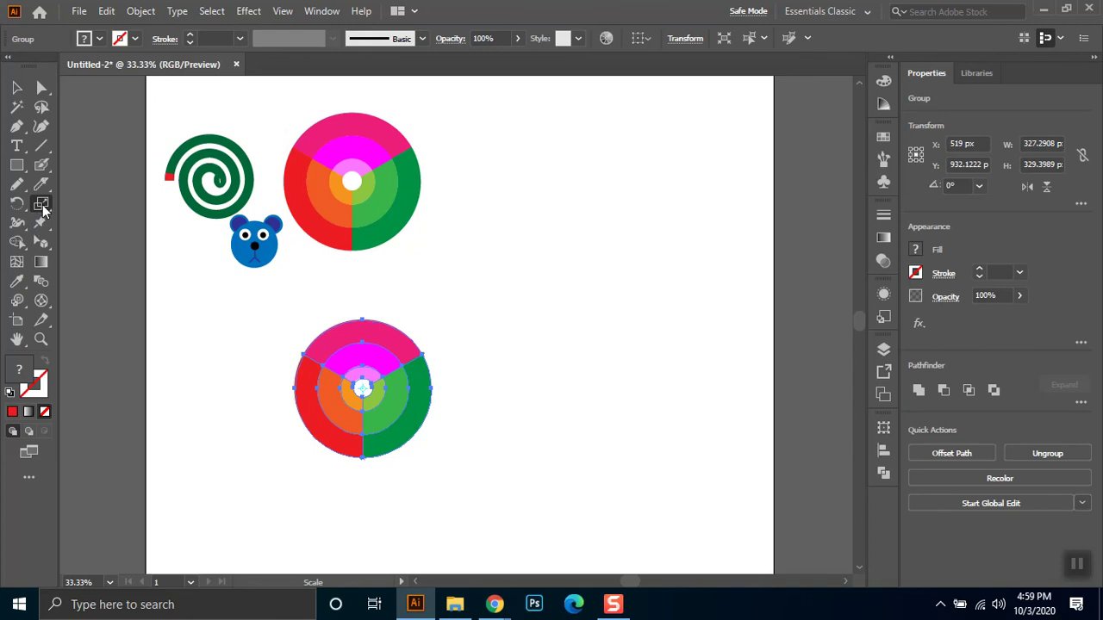
pyautogui.moveTo(43, 207); pyautogui.dragTo(96, 224)
pyautogui.moveTo(356, 330); pyautogui.dragTo(417, 361)
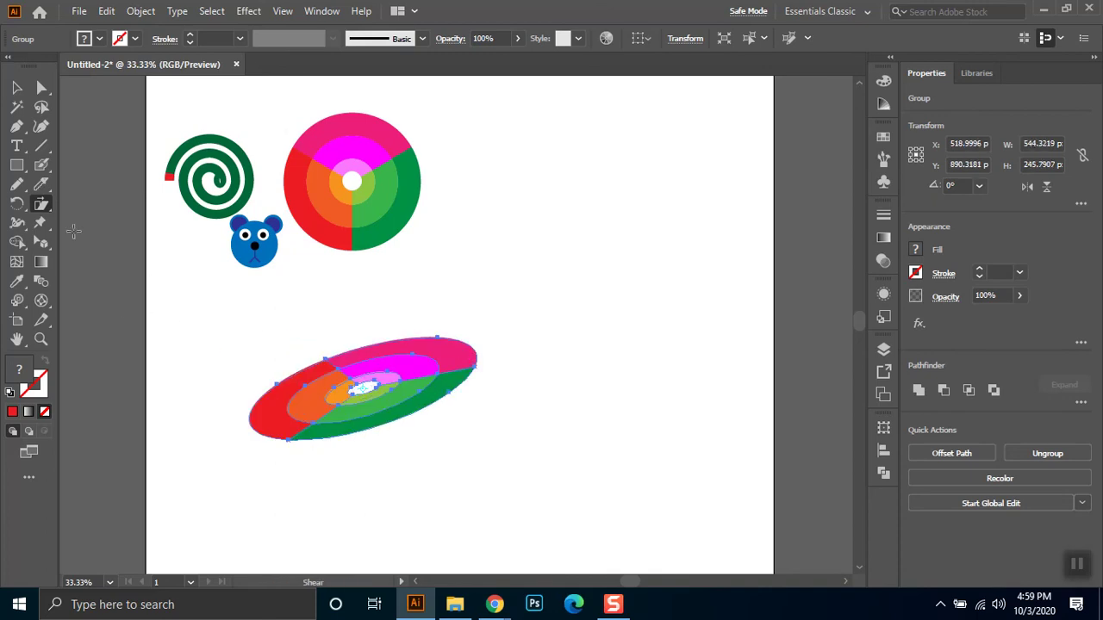
pyautogui.press('v')
pyautogui.hotkey('ctrl', 'z')
pyautogui.hotkey('ctrl', 'z')
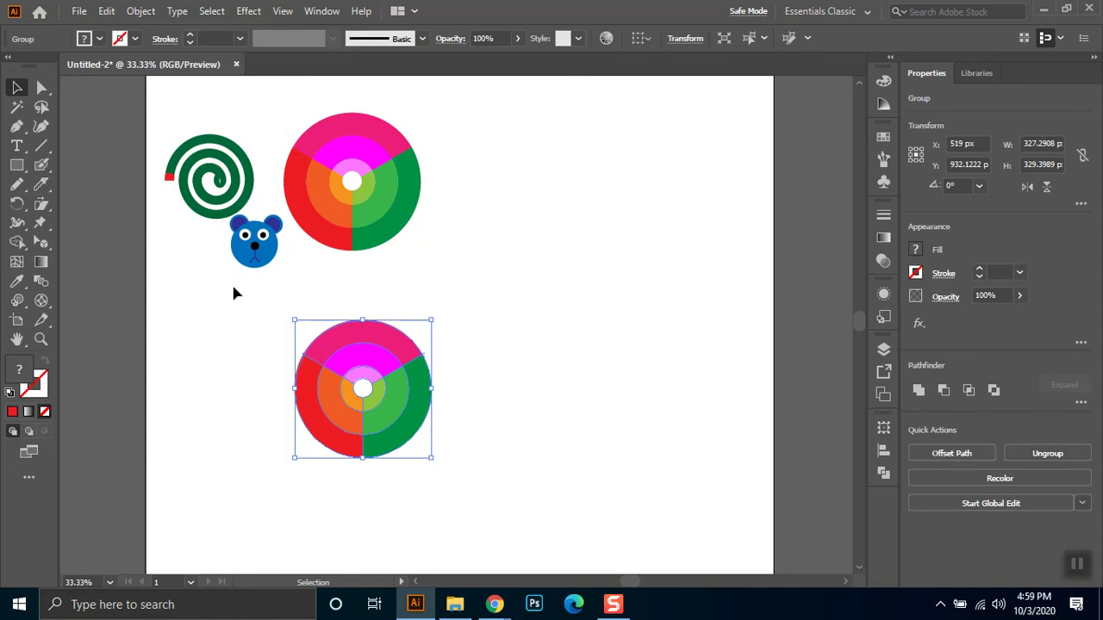
# Move the bear head to the empty area beside the color wheels and enlarge it to about 327 by 329 px
pyautogui.click(275, 223)
pyautogui.moveTo(272, 248); pyautogui.dragTo(654, 382)
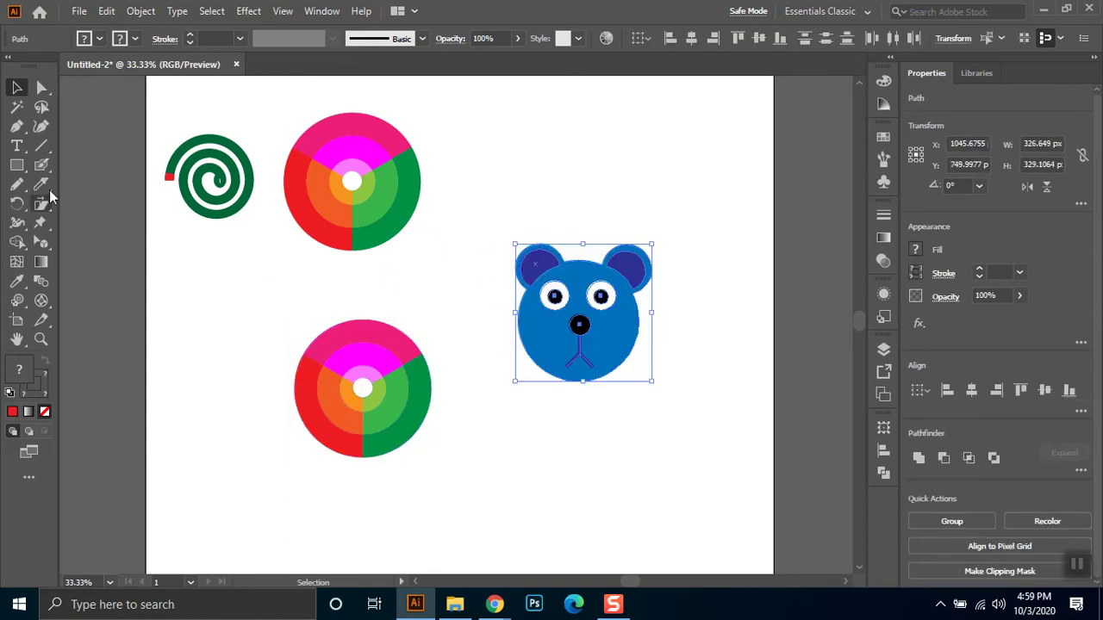
# Try skewing the enlarged bear head with the Shear tool
pyautogui.click(43, 204)
pyautogui.moveTo(618, 297); pyautogui.dragTo(576, 414)
pyautogui.click(17, 87)
pyautogui.moveTo(712, 418); pyautogui.dragTo(551, 521)
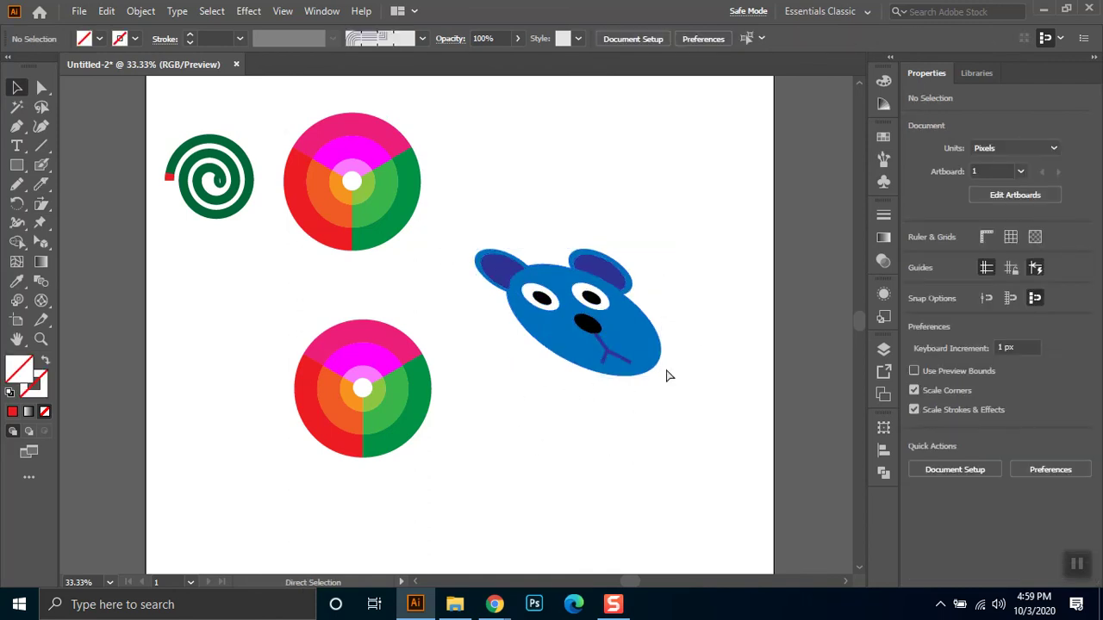
pyautogui.hotkey('ctrl', 'z')
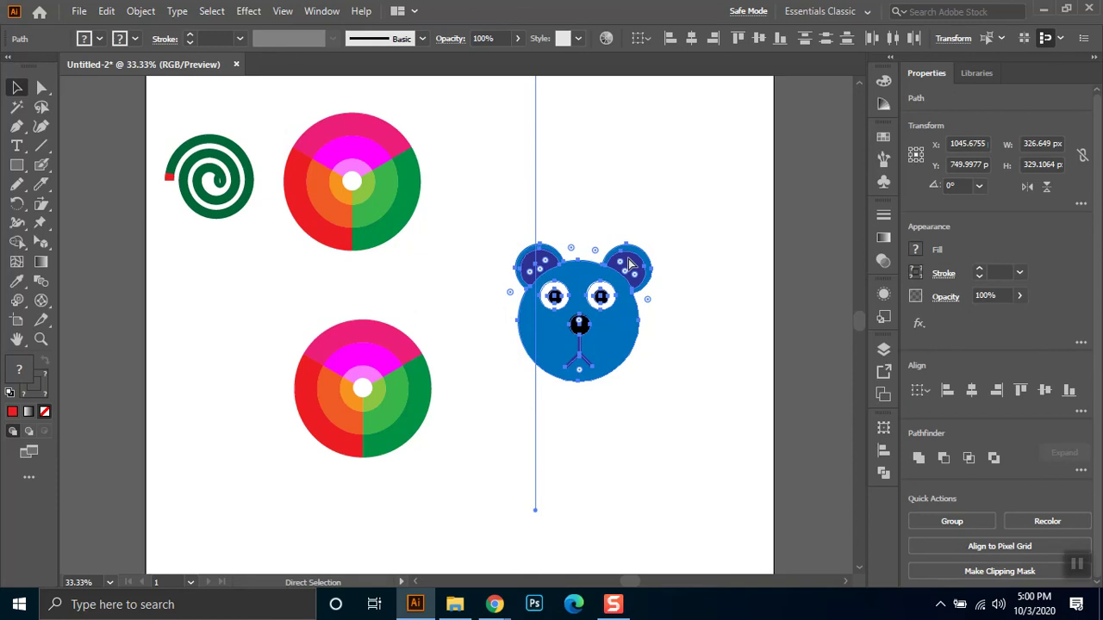
# Find the stray point inside the bear's left ear in Outline view, delete it, and return to Preview
pyautogui.hotkey('ctrl', 'y')
pyautogui.moveTo(611, 143); pyautogui.dragTo(492, 217)
pyautogui.click(563, 269)
pyautogui.moveTo(550, 439); pyautogui.dragTo(479, 465)
pyautogui.moveTo(715, 208); pyautogui.dragTo(550, 408)
pyautogui.scroll(2, 500, 233)
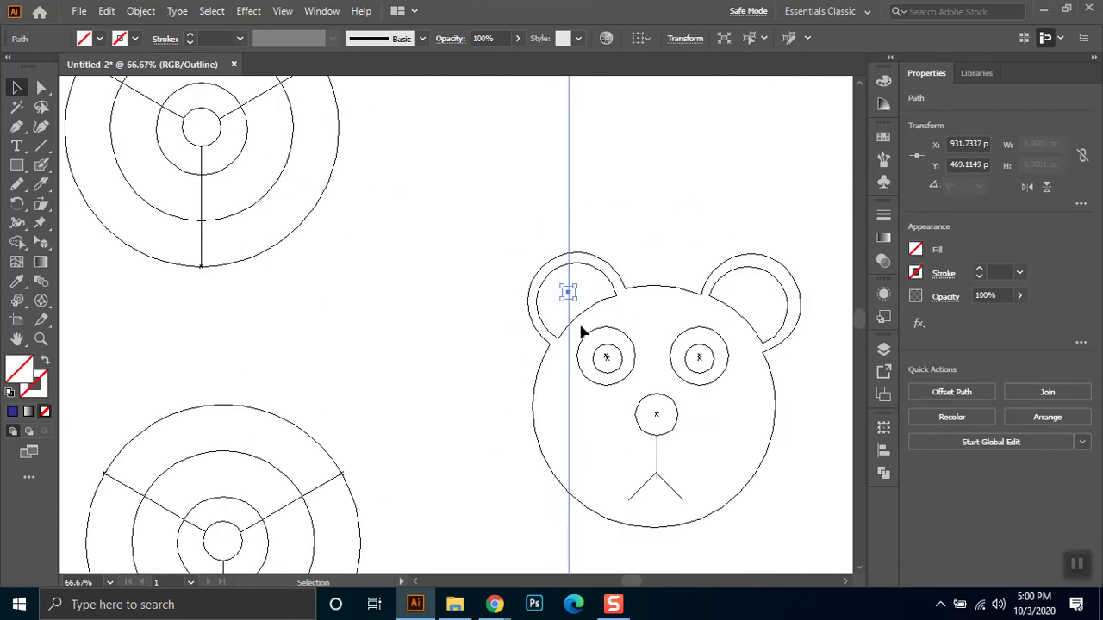
pyautogui.press('Delete')
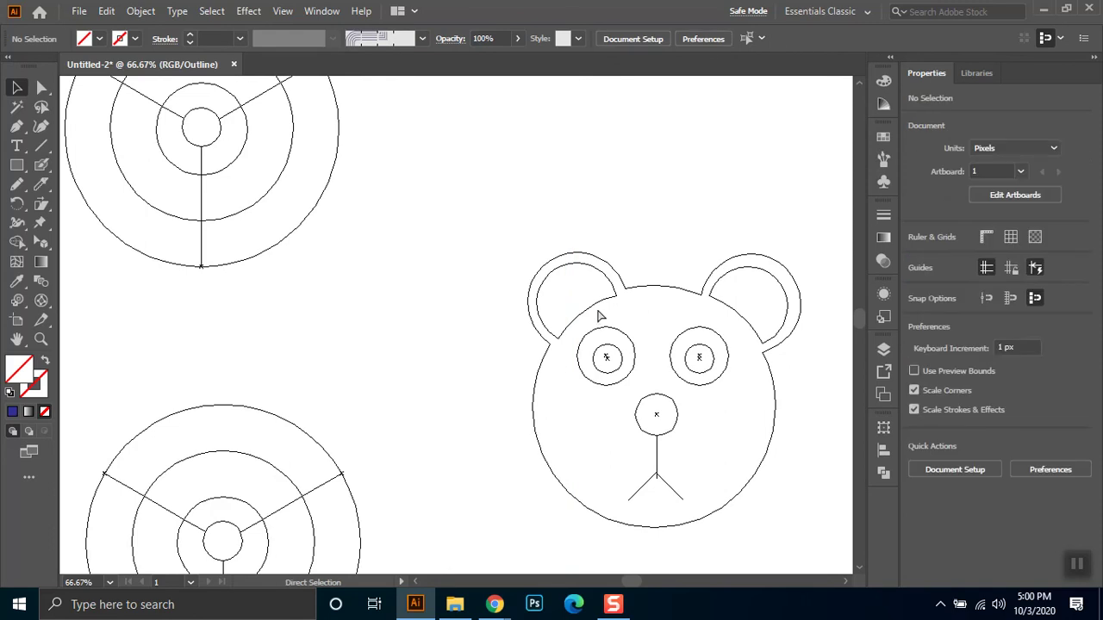
pyautogui.hotkey('ctrl', 'y')
pyautogui.scroll(-3, 601, 317)
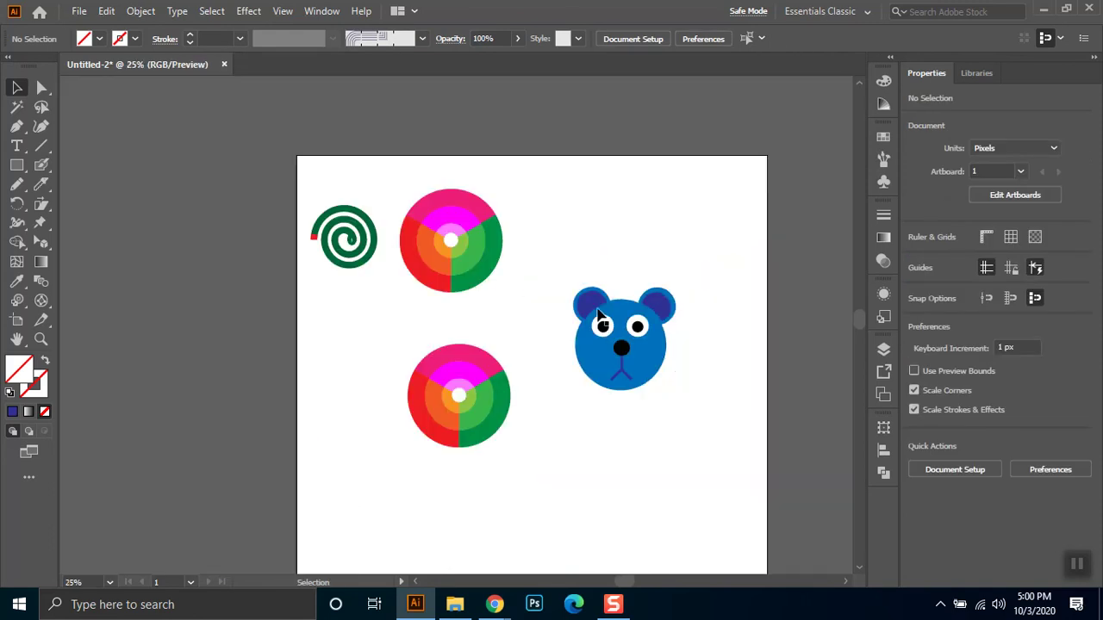
# Move the whole bear head up beside the upper color wheel
pyautogui.moveTo(704, 248); pyautogui.dragTo(561, 471)
pyautogui.moveTo(617, 366); pyautogui.dragTo(615, 278)
# Try distorting the bear's right ear with the Reshape tool while all of the head's paths are selected
pyautogui.click(41, 203)
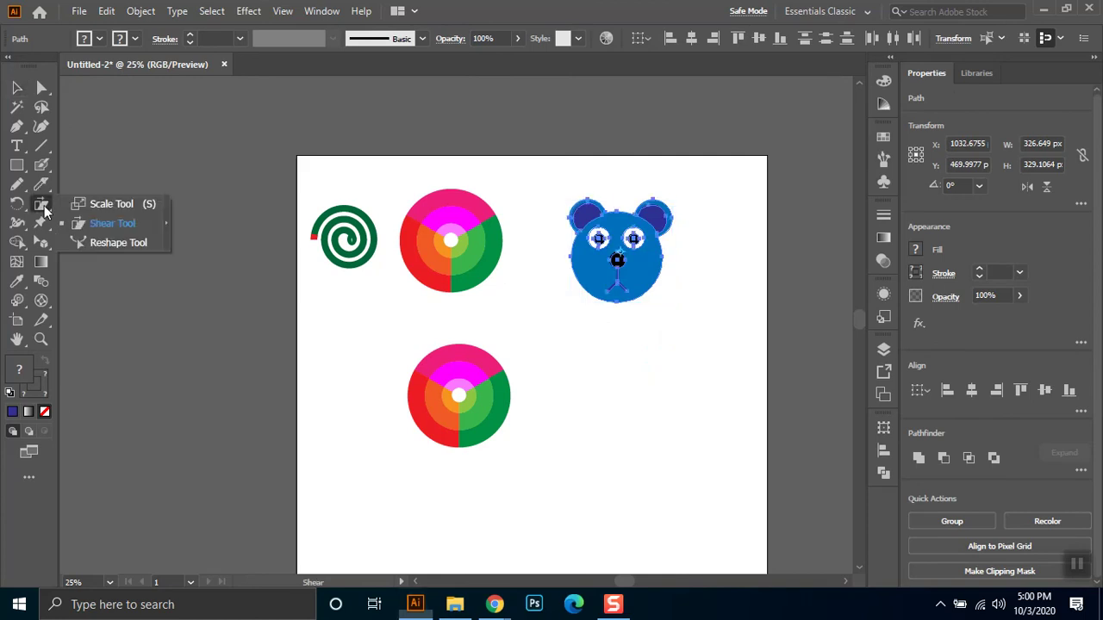
pyautogui.click(121, 244)
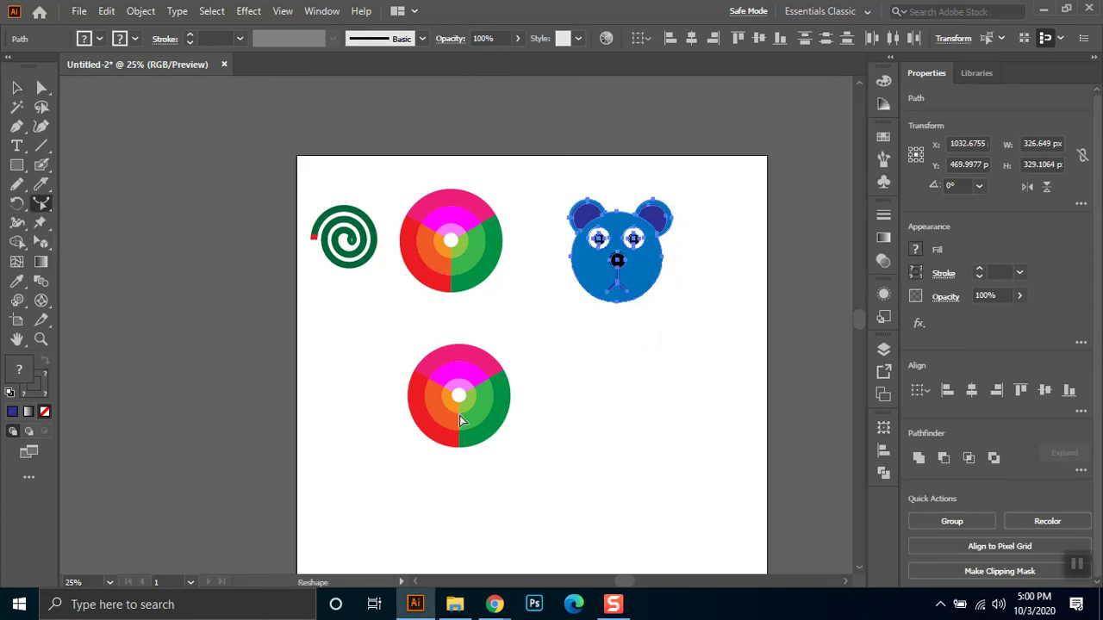
pyautogui.scroll(2, 633, 311)
pyautogui.moveTo(615, 311); pyautogui.dragTo(526, 486)
pyautogui.hotkey('ctrl', 'z')
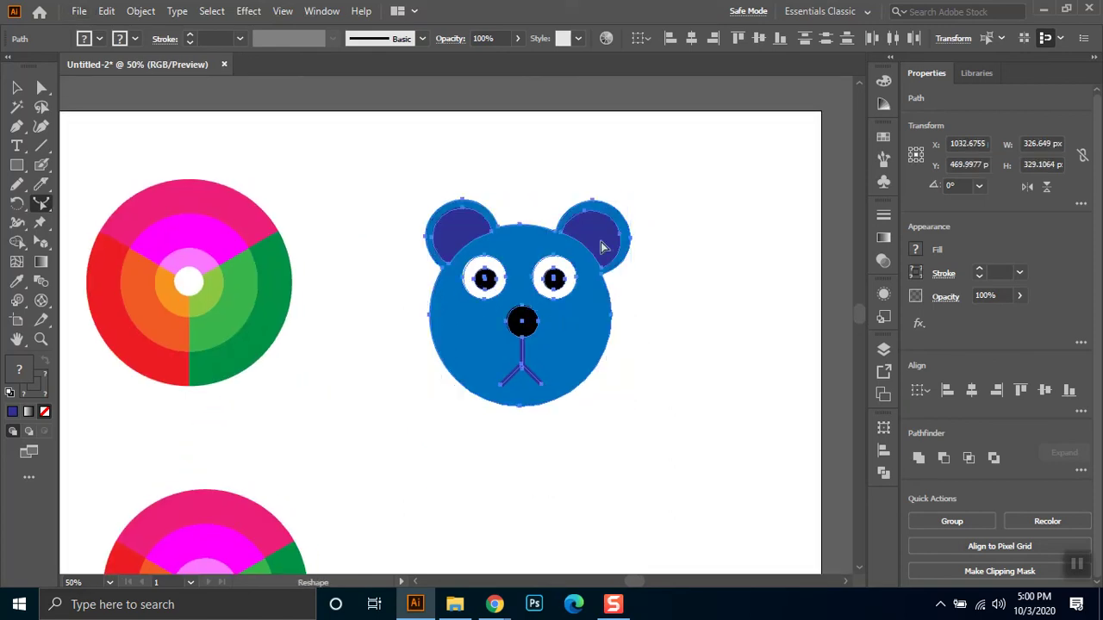
pyautogui.moveTo(624, 241); pyautogui.dragTo(645, 307)
pyautogui.hotkey('ctrl', 'z')
# Try reshaping the inner right ear and the left edge of the bear's face by moving single anchor points
pyautogui.scroll(4, 592, 250)
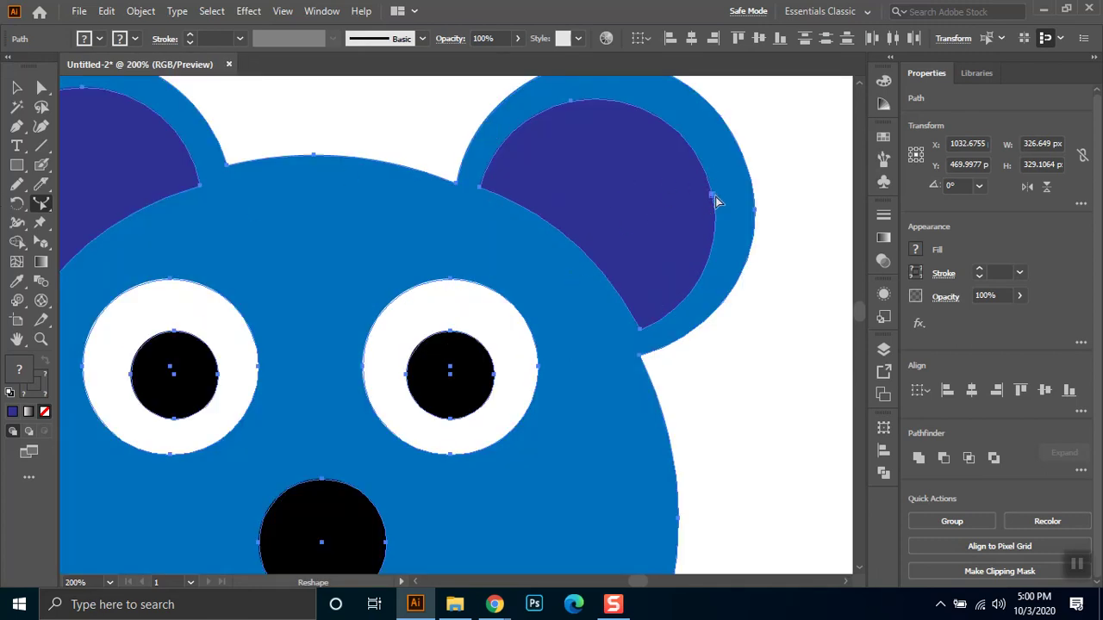
pyautogui.moveTo(714, 202); pyautogui.dragTo(771, 185)
pyautogui.hotkey('ctrl', 'z')
pyautogui.scroll(-2, 591, 369)
pyautogui.moveTo(417, 405); pyautogui.dragTo(448, 306)
pyautogui.moveTo(300, 346); pyautogui.dragTo(243, 387)
pyautogui.hotkey('ctrl', 'z')
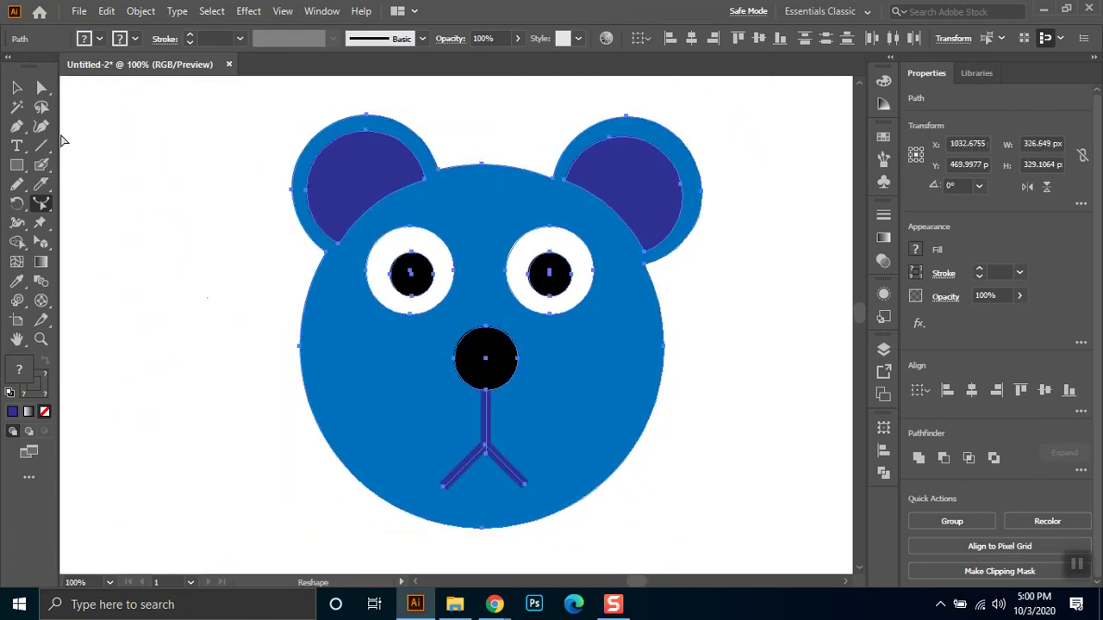
# Deselect the bear, draw a shallow open curve below it with the Pen tool, and add an anchor point at its middle
pyautogui.click(44, 92)
pyautogui.click(186, 263)
pyautogui.scroll(-1, 200, 263)
pyautogui.moveTo(439, 402); pyautogui.dragTo(498, 312)
pyautogui.scroll(-1, 413, 357)
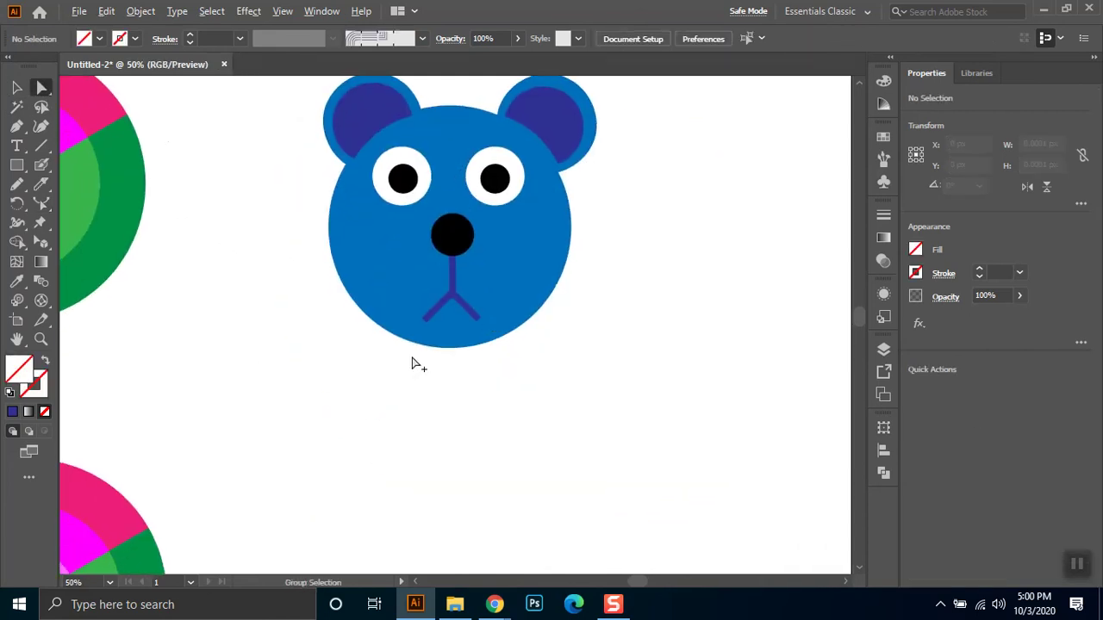
pyautogui.moveTo(419, 414); pyautogui.dragTo(430, 376)
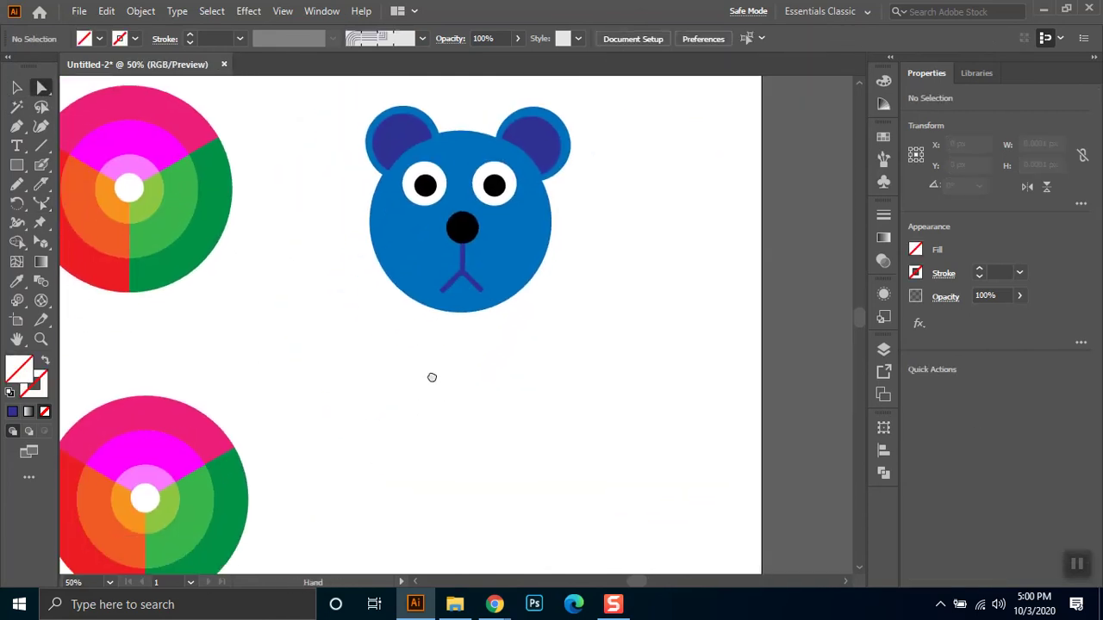
pyautogui.click(16, 126)
pyautogui.moveTo(622, 384); pyautogui.dragTo(765, 324)
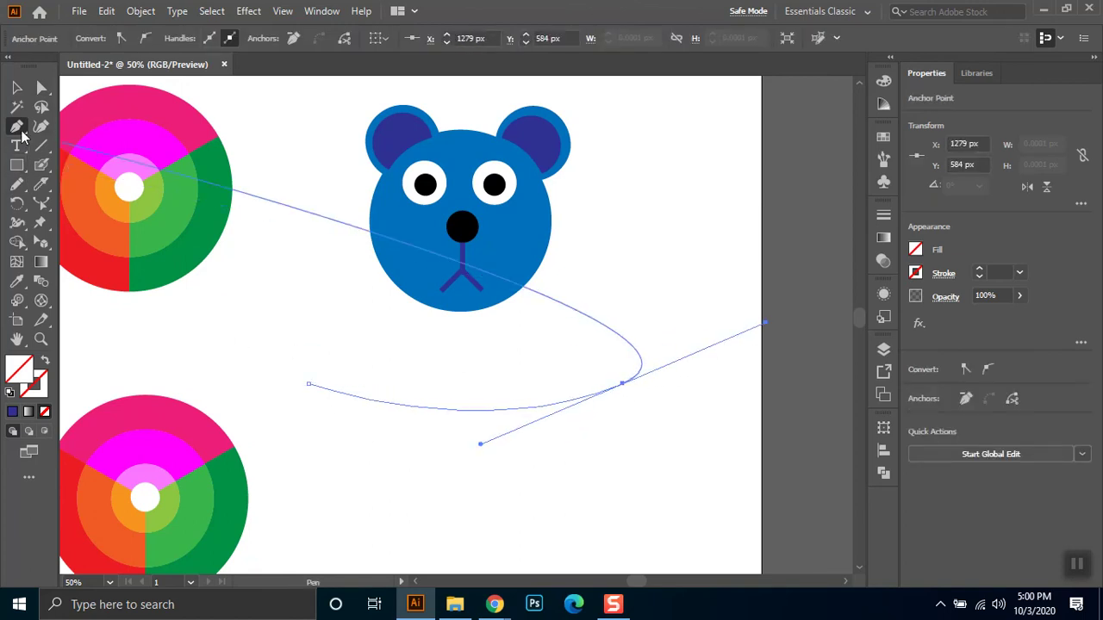
pyautogui.click(468, 410)
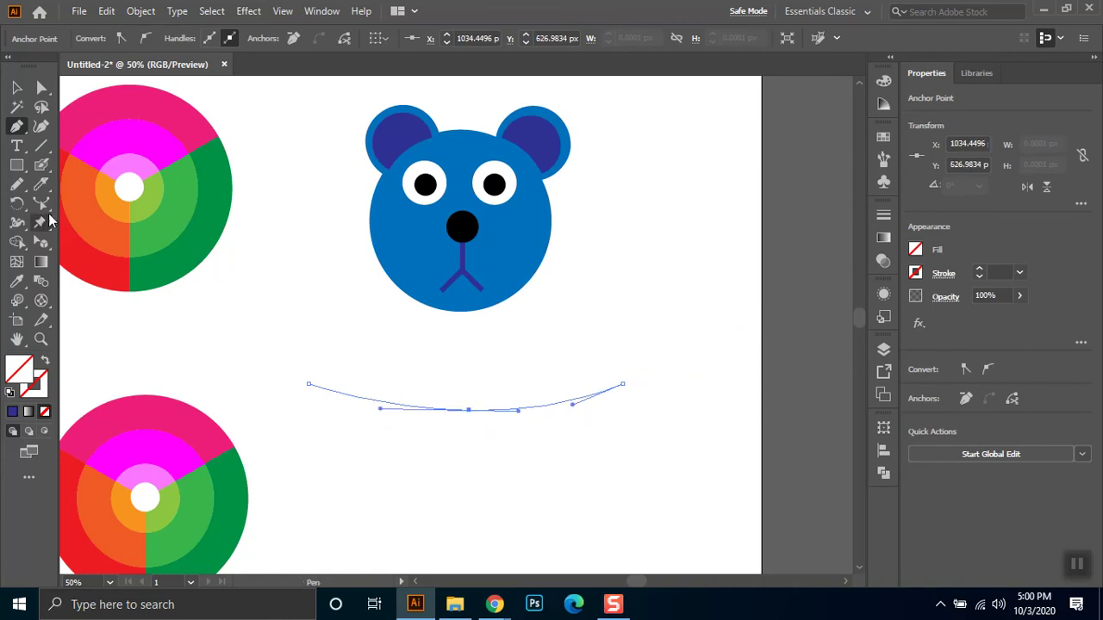
# Bend the curve further downward by repositioning its middle anchor with the Reshape tool
pyautogui.moveTo(40, 203); pyautogui.dragTo(78, 245)
pyautogui.moveTo(470, 412); pyautogui.dragTo(470, 451)
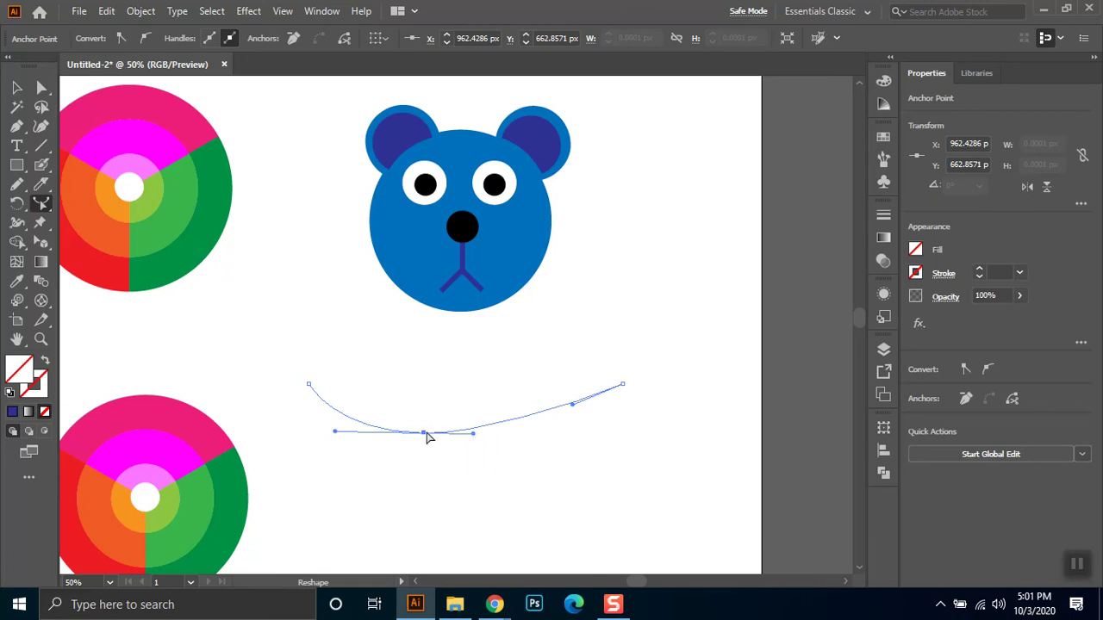
pyautogui.moveTo(426, 438); pyautogui.dragTo(496, 468)
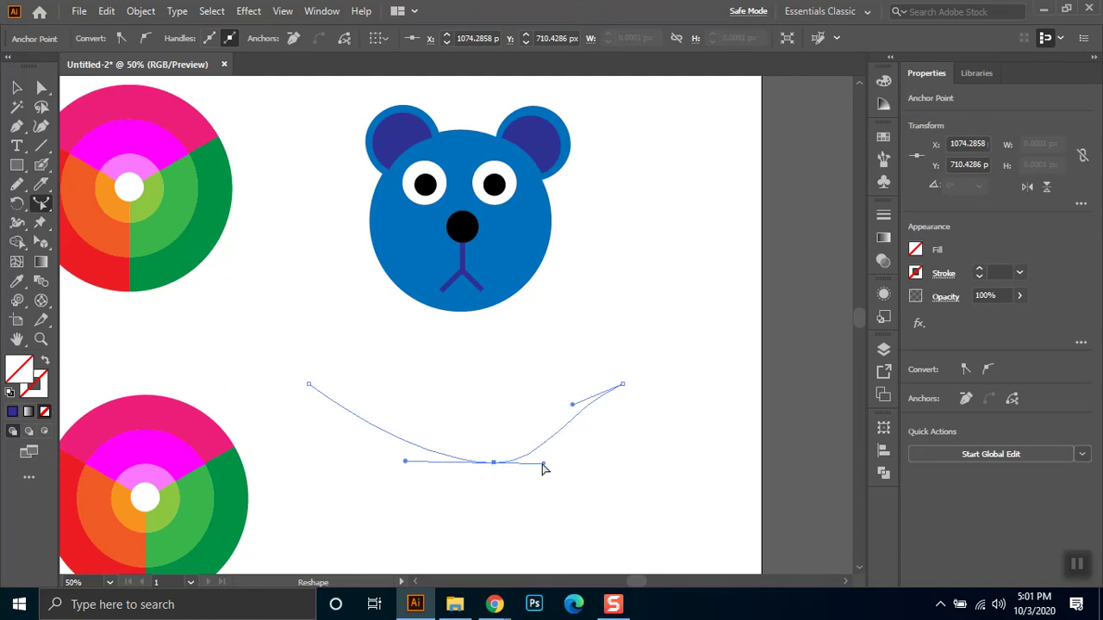
pyautogui.moveTo(495, 466); pyautogui.dragTo(424, 483)
# Adjust the curve's lower anchor points with the Direct Selection tool
pyautogui.click(41, 87)
pyautogui.moveTo(429, 487); pyautogui.dragTo(531, 508)
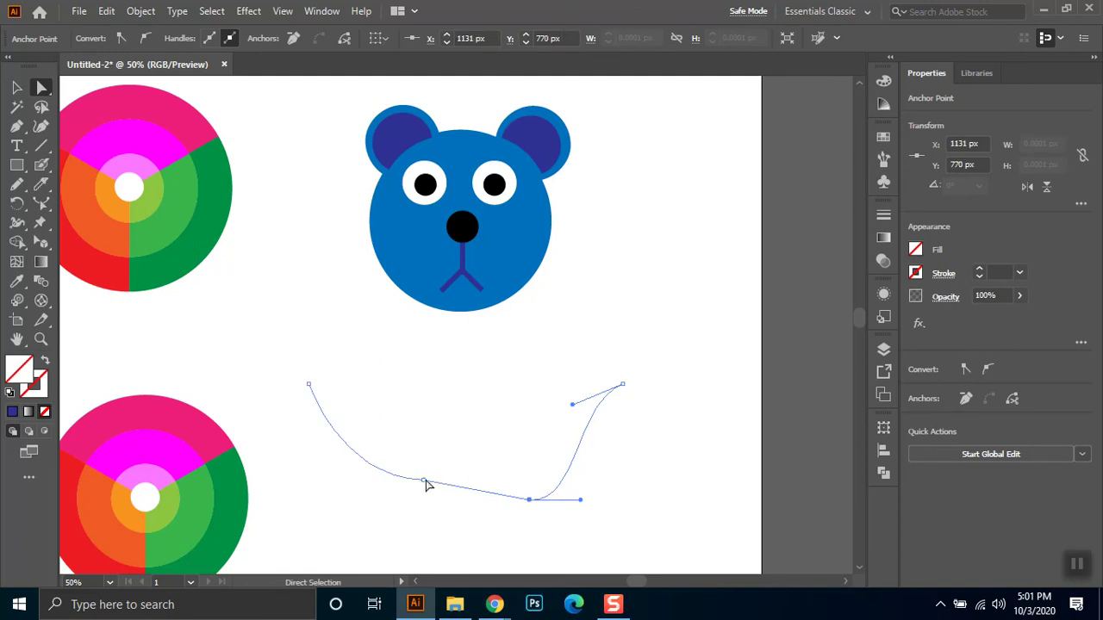
pyautogui.click(421, 489)
pyautogui.click(423, 486)
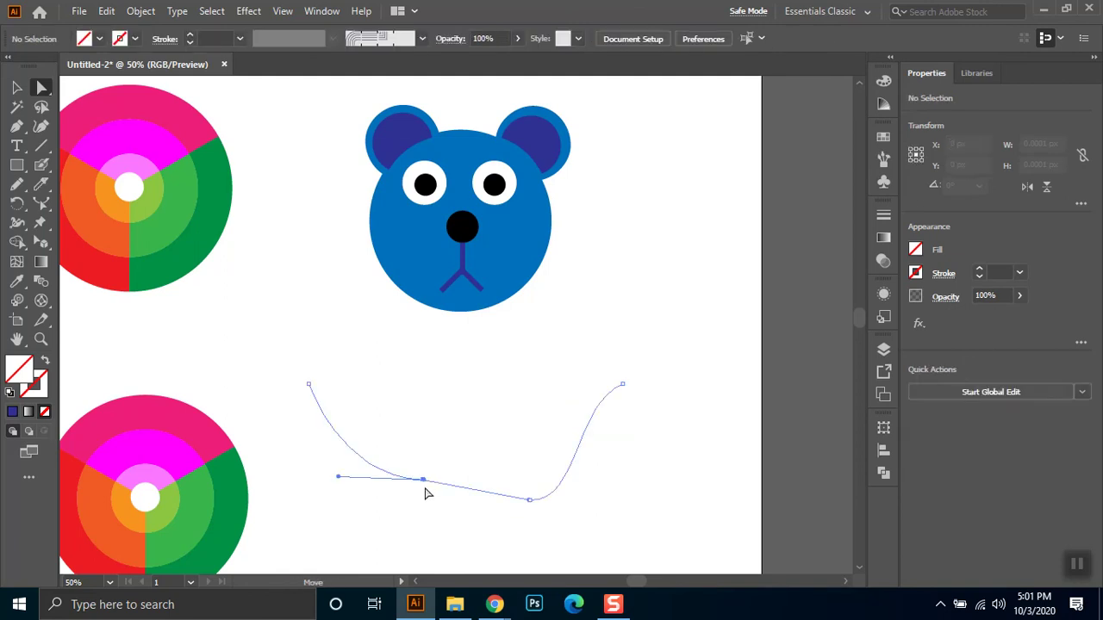
pyautogui.moveTo(423, 485); pyautogui.dragTo(458, 423)
pyautogui.moveTo(401, 398); pyautogui.dragTo(410, 421)
# Select the whole practice curve below the bear and delete it
pyautogui.click(16, 87)
pyautogui.moveTo(755, 345); pyautogui.dragTo(356, 521)
pyautogui.click(324, 299)
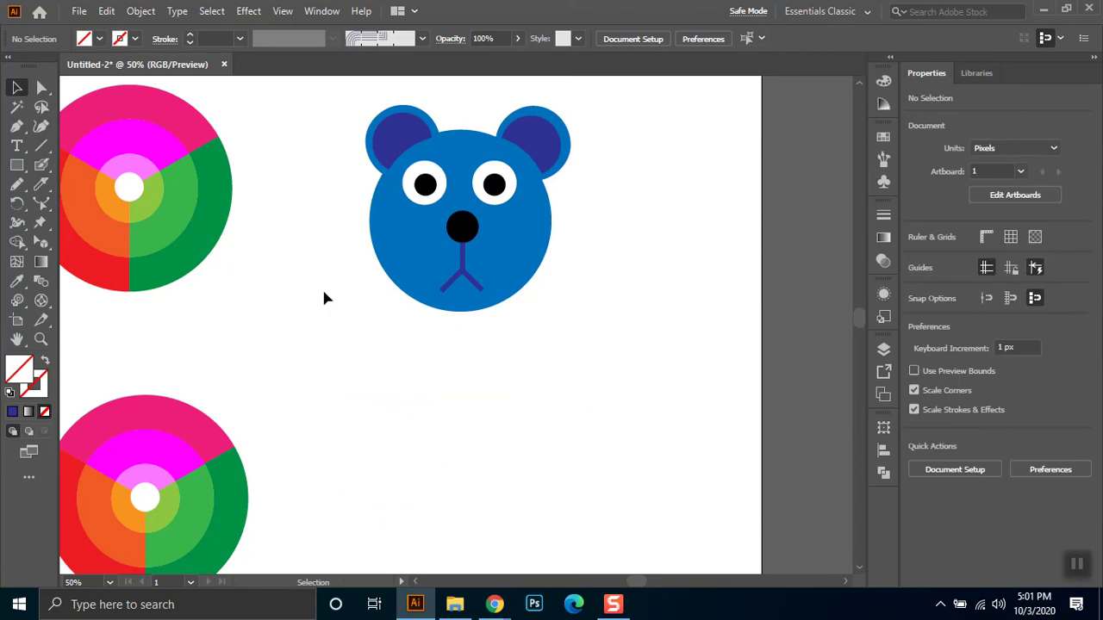
# Examine the tools grouped with the Width, Puppet Warp, Perspective Selection, Shape Builder, Radar Graph, Symbol Styler and Slice tools
pyautogui.click(16, 226)
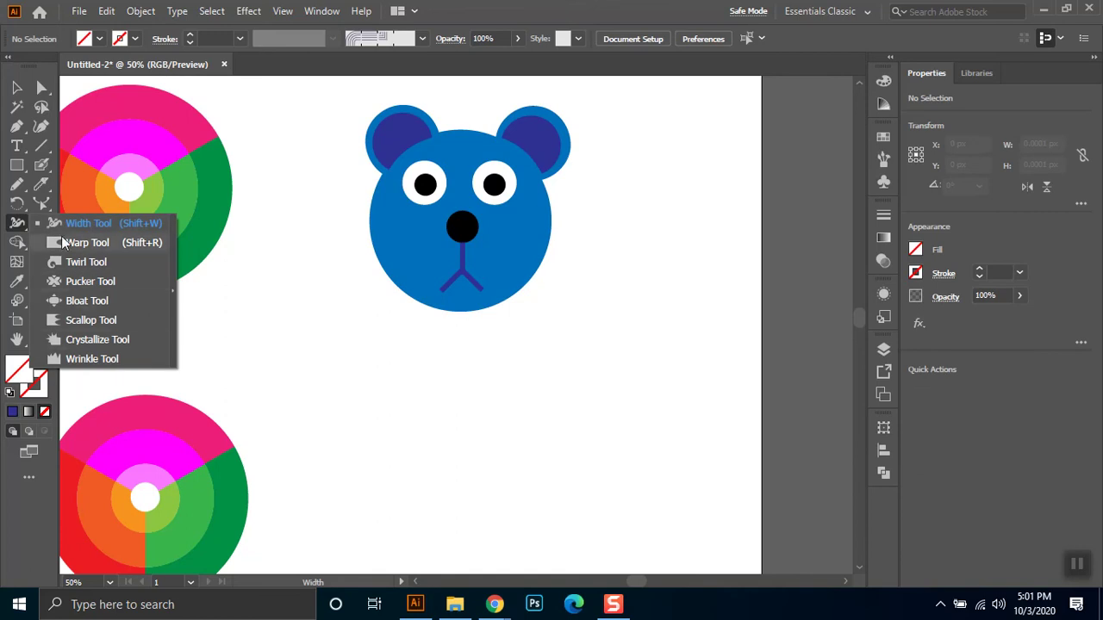
pyautogui.click(46, 226)
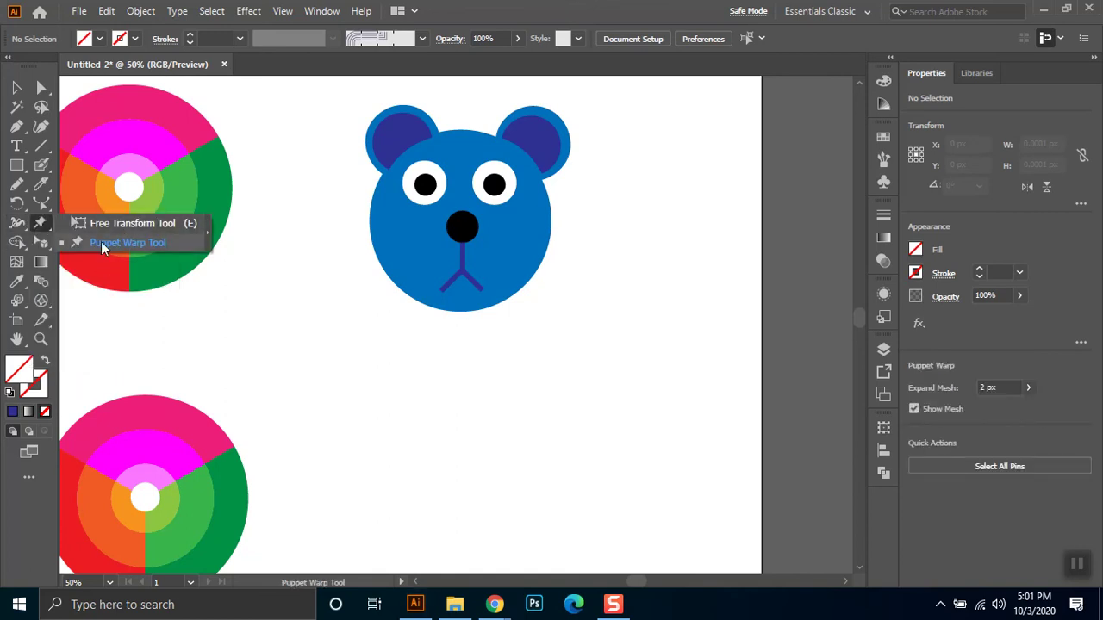
pyautogui.click(41, 242)
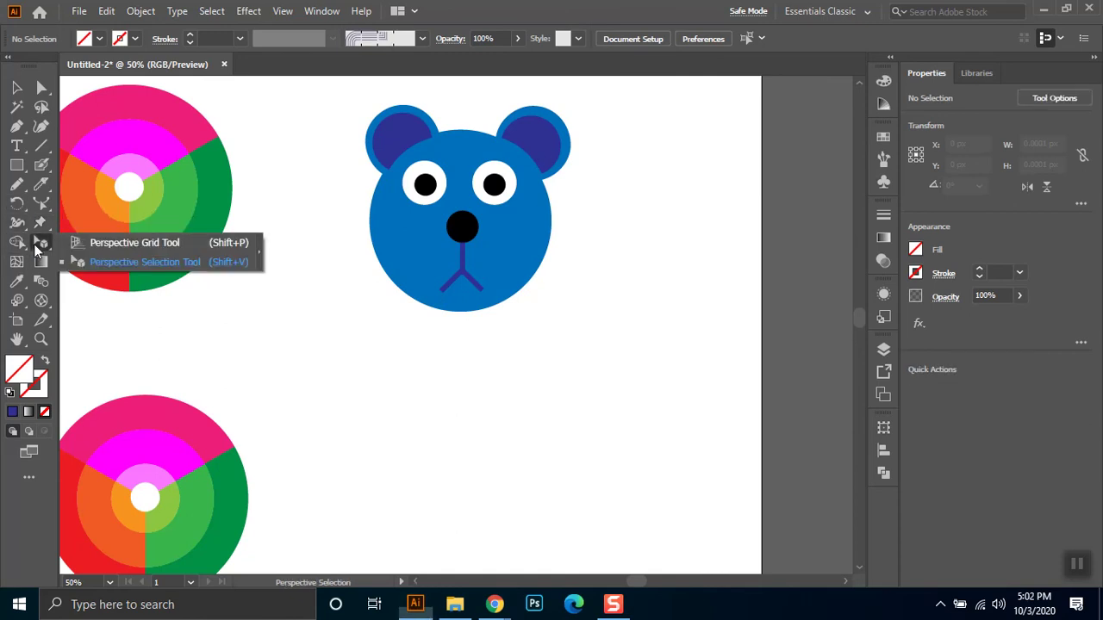
pyautogui.click(17, 242)
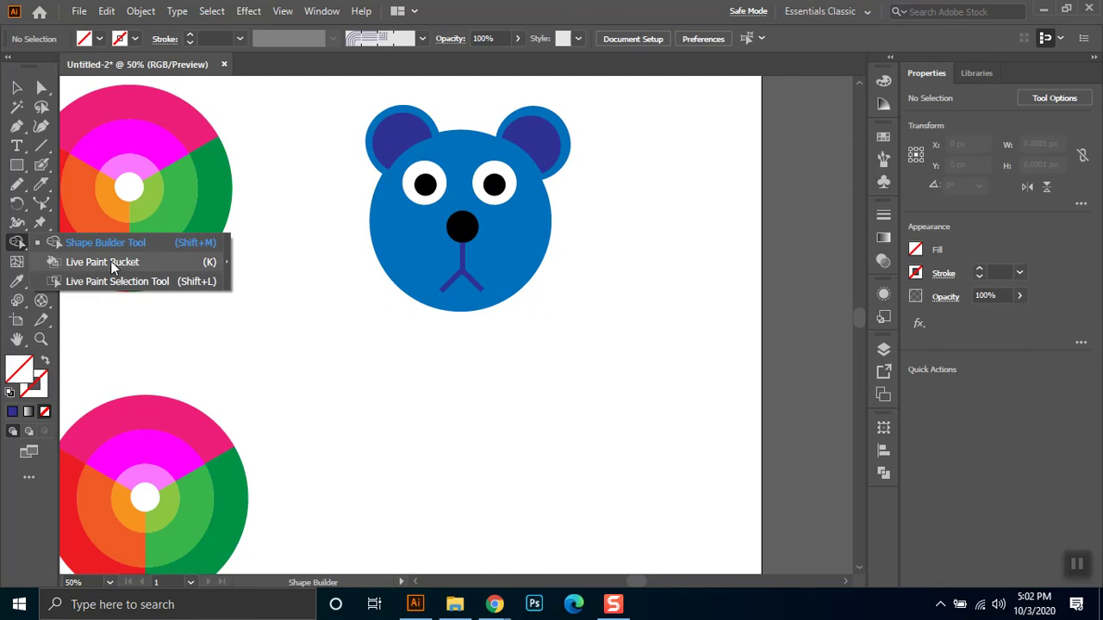
pyautogui.click(42, 300)
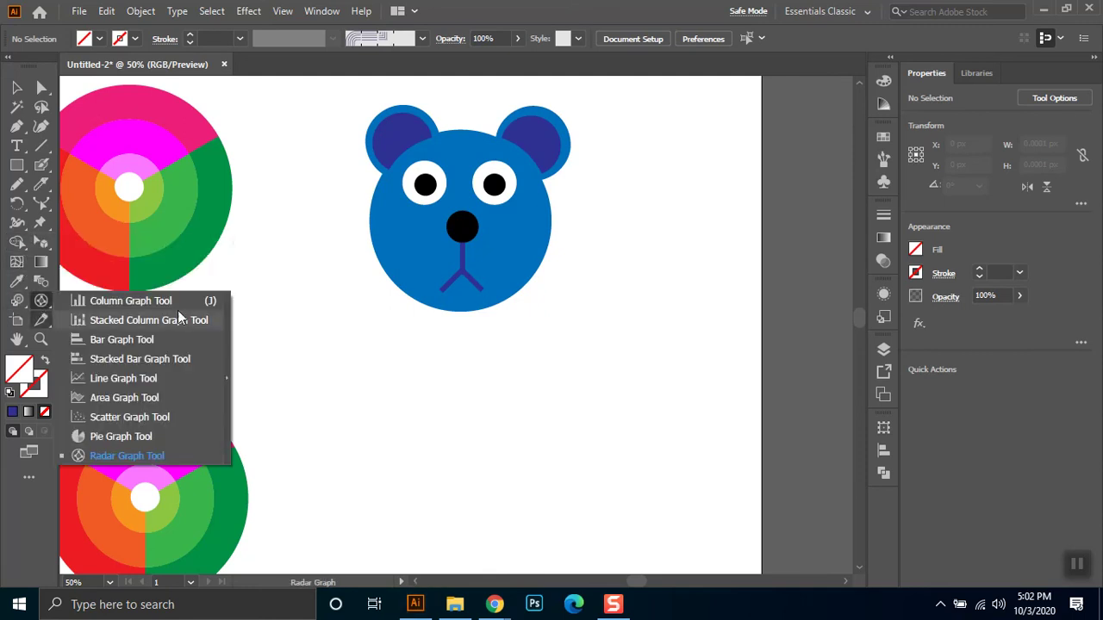
pyautogui.click(17, 302)
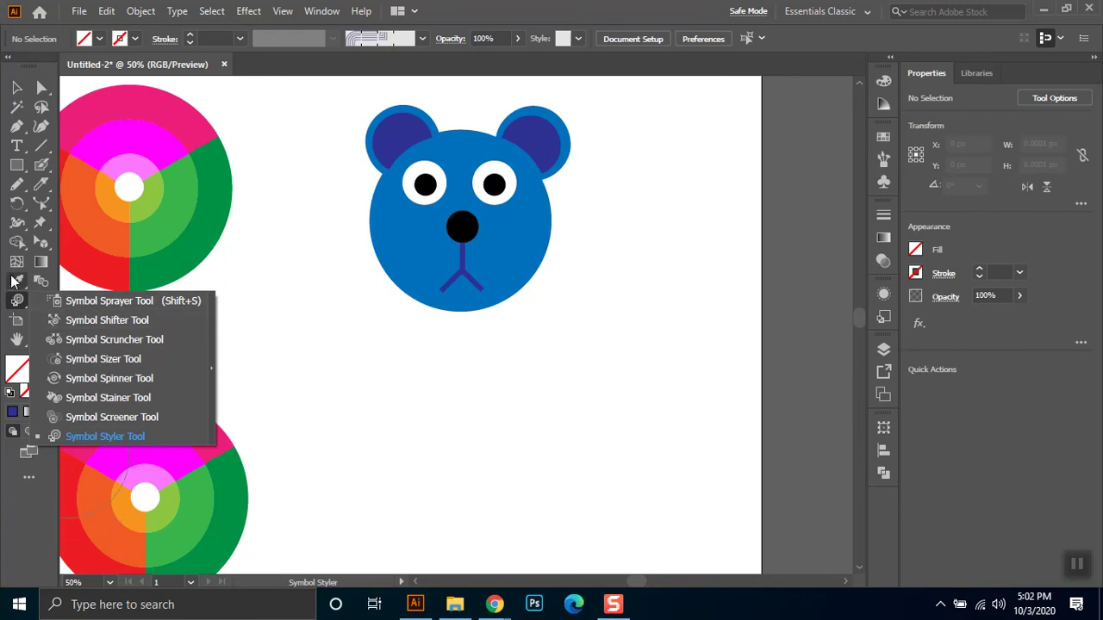
pyautogui.click(6, 301)
pyautogui.click(40, 320)
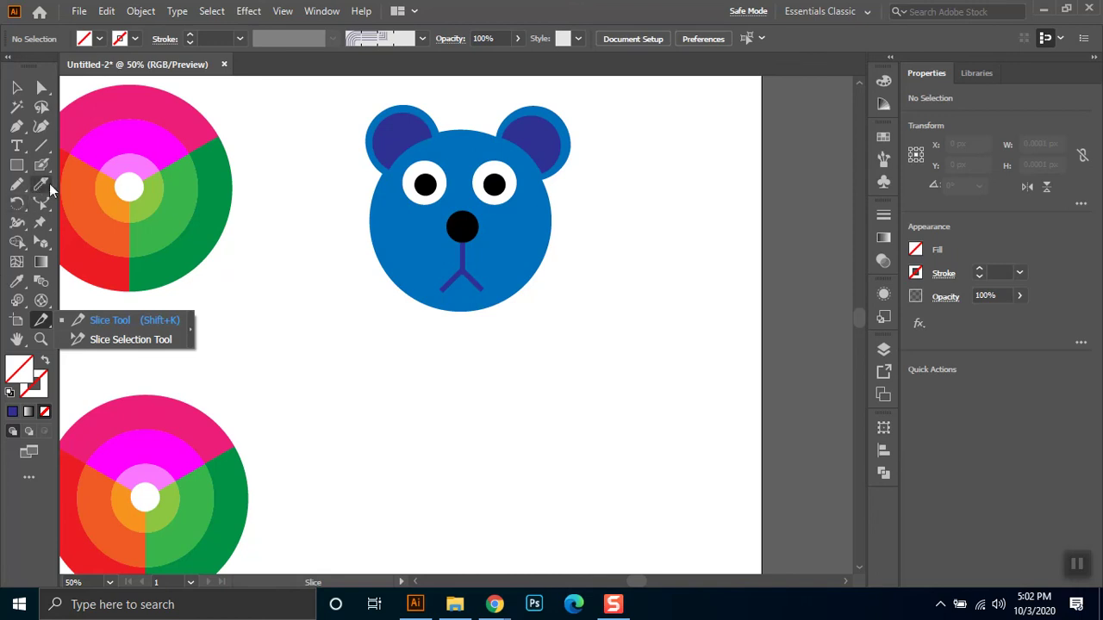
# Draw a horizontal line about 704 px long beside the lower color wheel, below the bear head
pyautogui.click(20, 228)
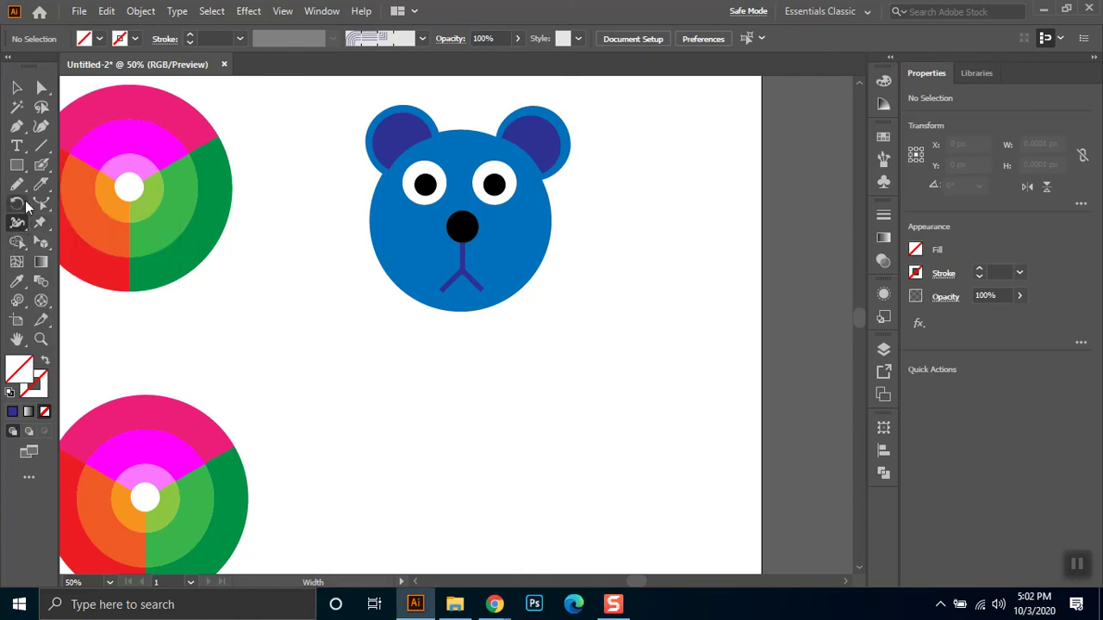
pyautogui.click(41, 144)
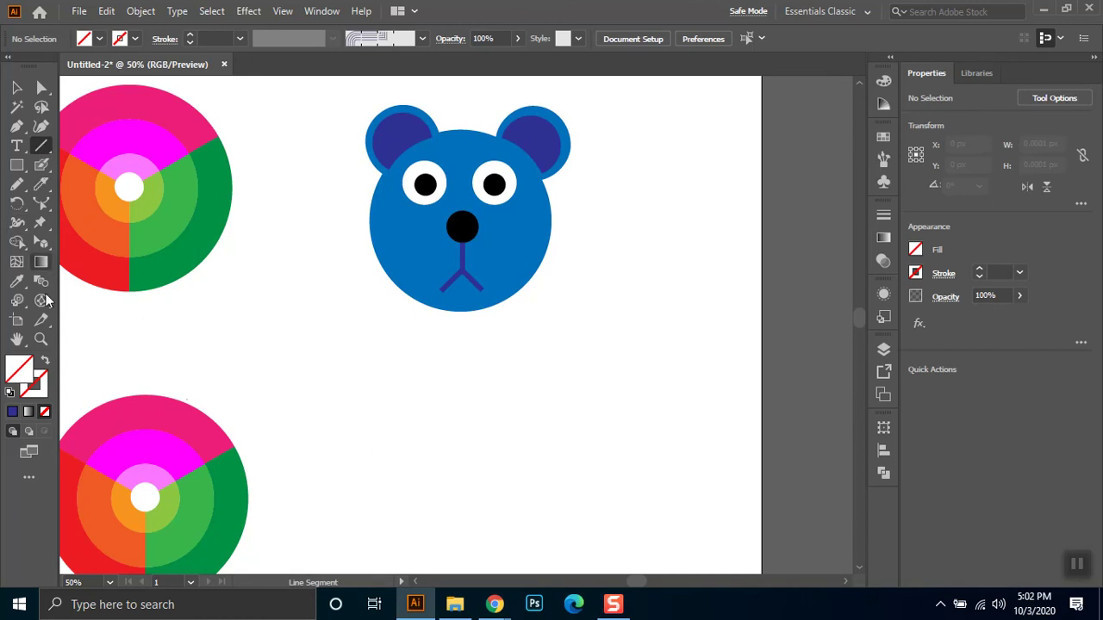
pyautogui.click(40, 145)
pyautogui.hotkey('ctrl', '-')
pyautogui.moveTo(359, 388); pyautogui.dragTo(241, 312)
pyautogui.moveTo(395, 313); pyautogui.dragTo(561, 337)
pyautogui.press('v')
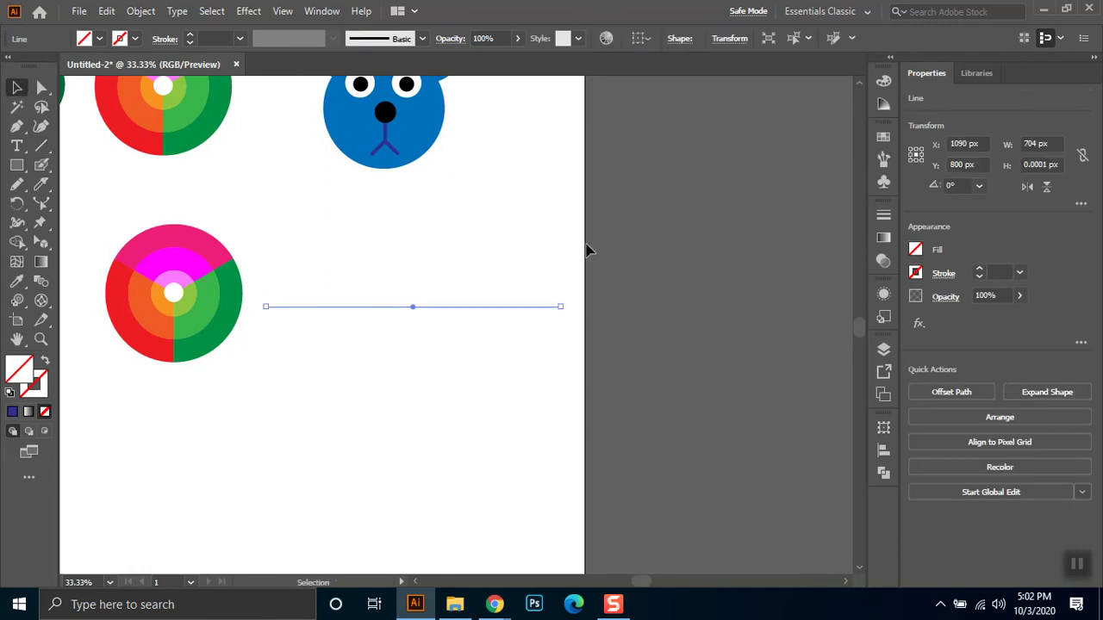
# Give the line a purple-to-orange gradient stroke and set its weight to 70 pt
pyautogui.click(132, 40)
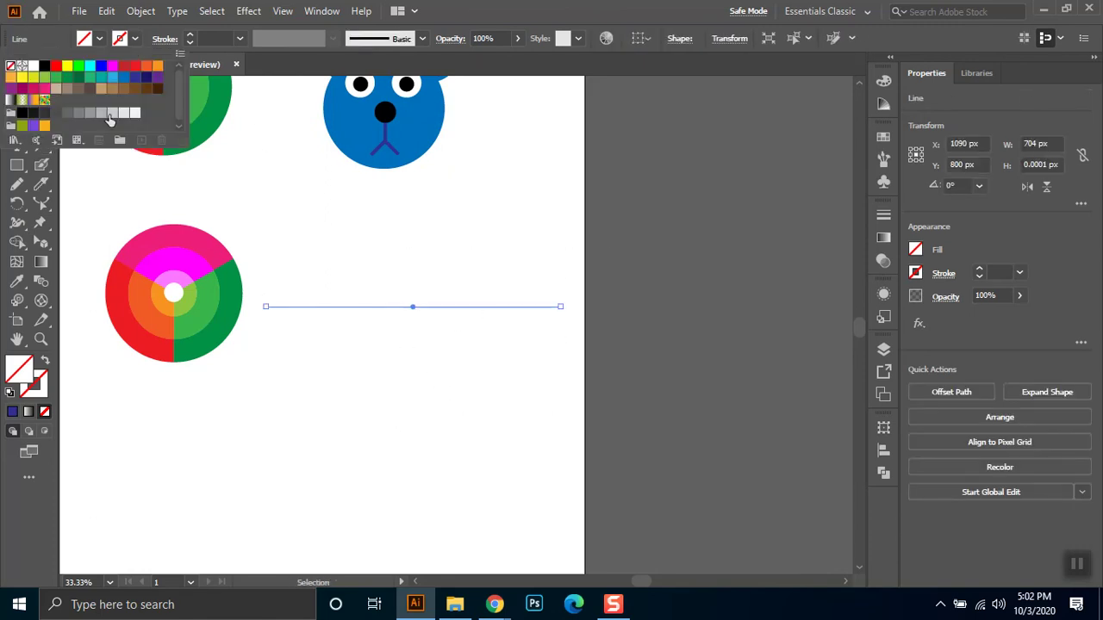
pyautogui.click(33, 100)
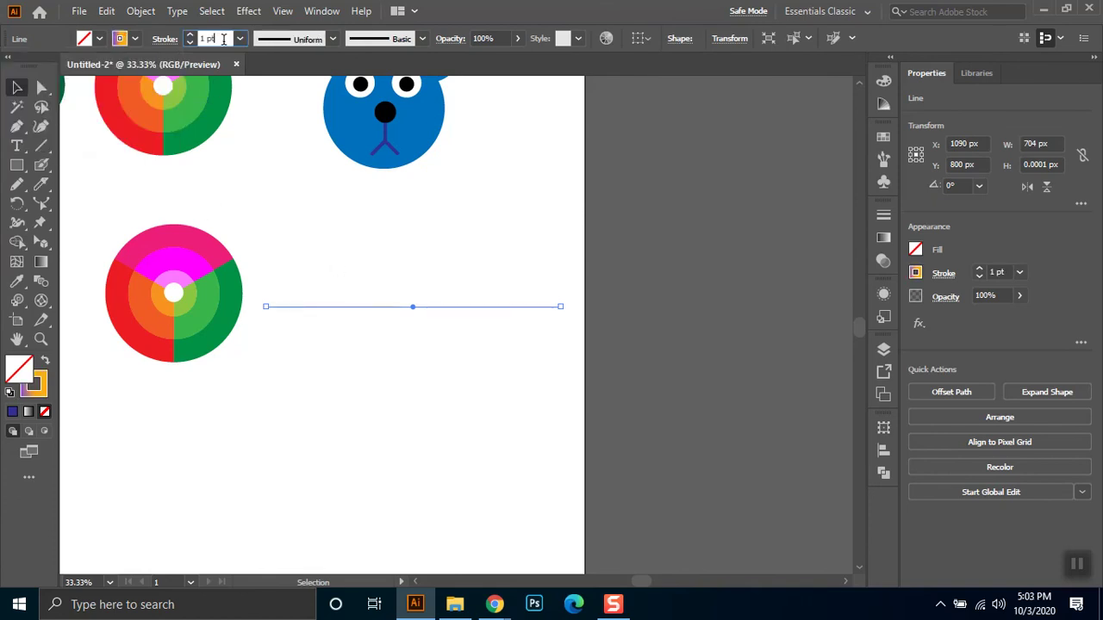
pyautogui.hotkey('shift', 'Up')
pyautogui.hotkey('shift', 'Up')
pyautogui.hotkey('shift', 'Up')
pyautogui.hotkey('shift', 'Up')
pyautogui.hotkey('shift', 'Up')
pyautogui.hotkey('shift', 'Up')
pyautogui.hotkey('shift', 'Up')
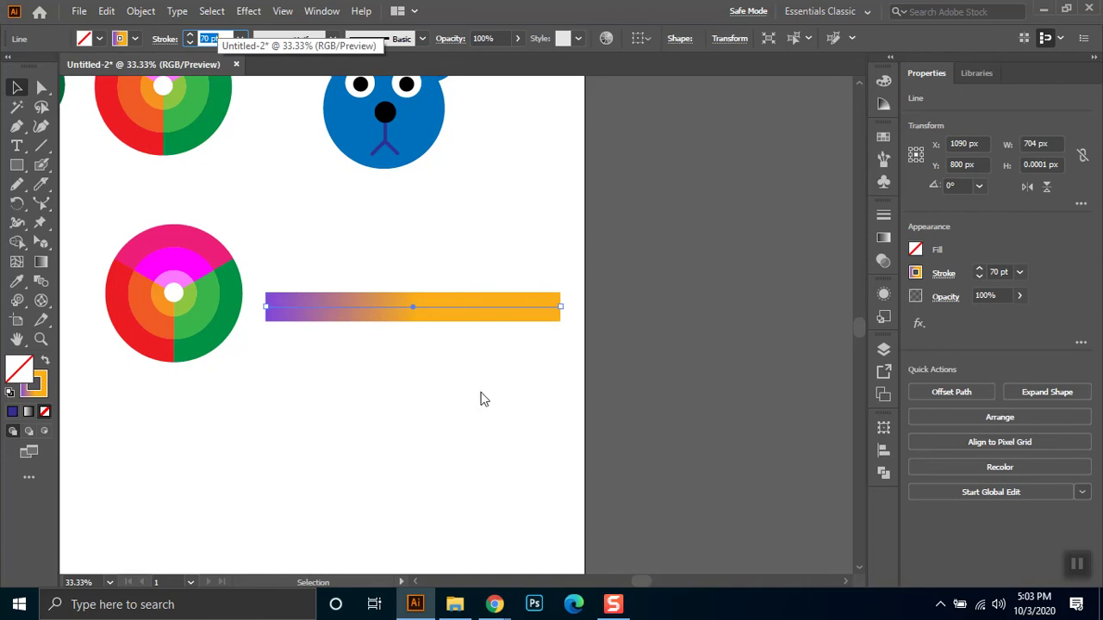
# Try several preset width profiles on the line's stroke and leave it with the triangular taper that is wide at the purple end
pyautogui.hotkey('ctrl', '=')
pyautogui.hotkey('ctrl', '=')
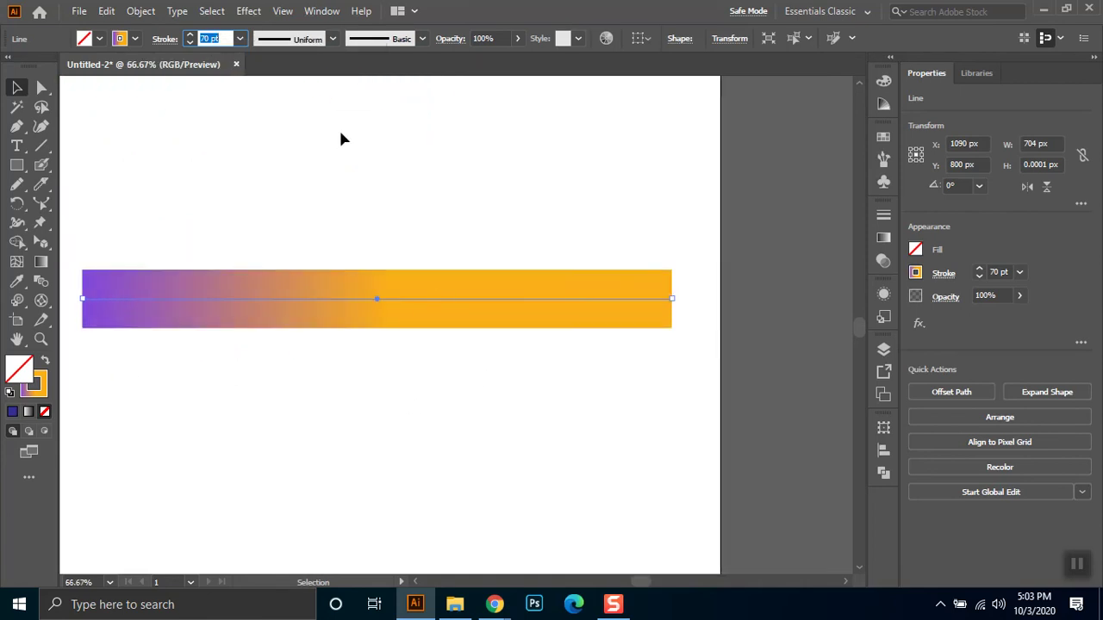
pyautogui.click(332, 39)
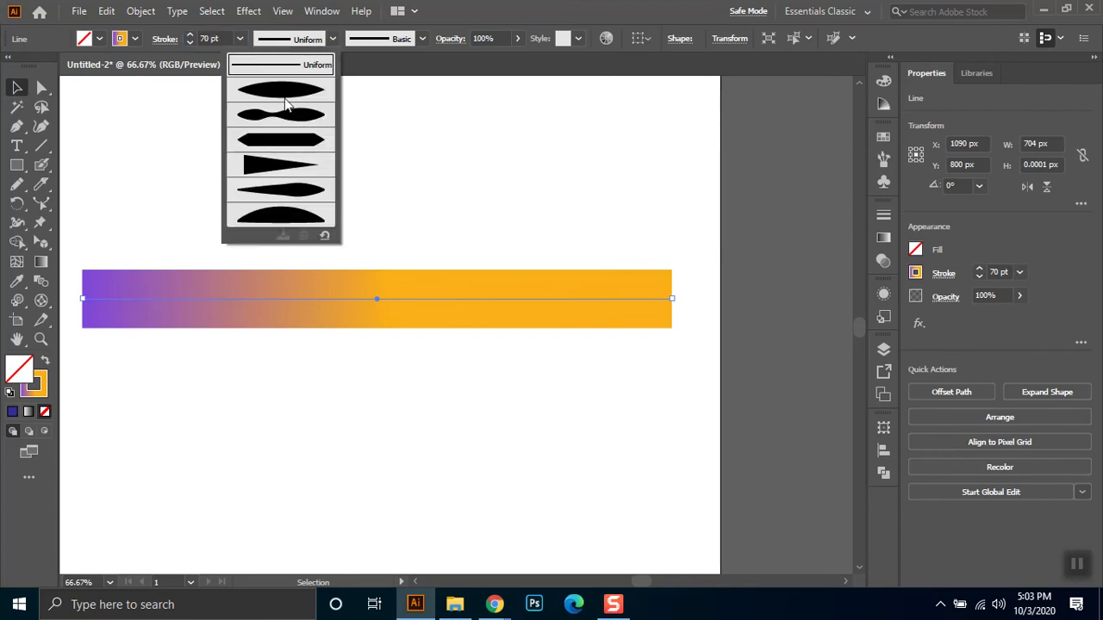
pyautogui.click(276, 97)
pyautogui.click(300, 45)
pyautogui.click(277, 120)
pyautogui.click(331, 39)
pyautogui.click(285, 188)
pyautogui.click(316, 40)
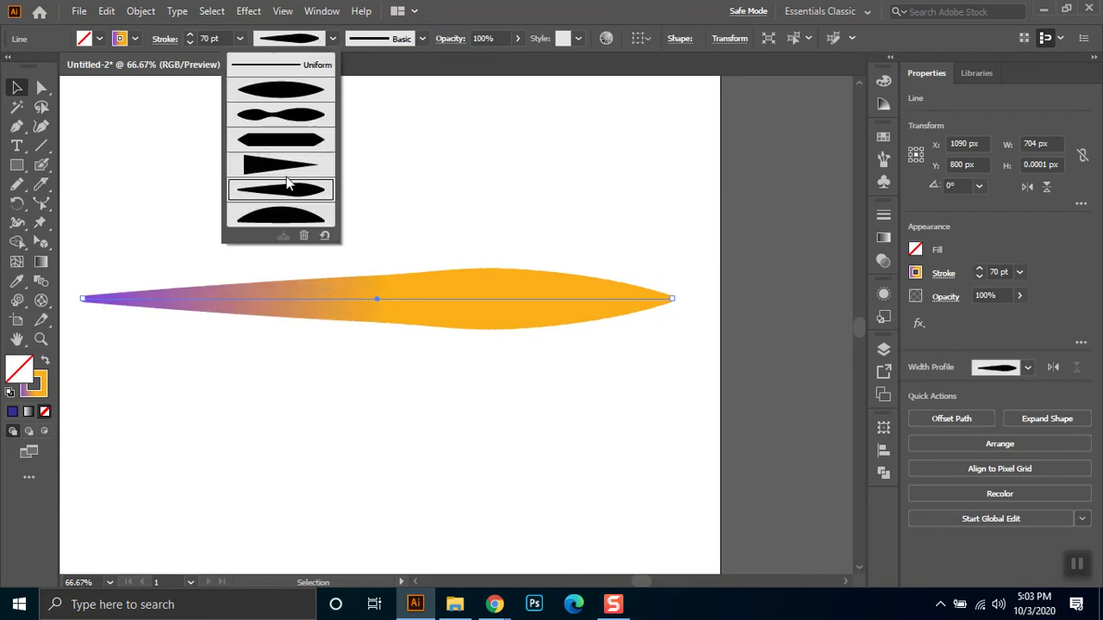
pyautogui.click(291, 216)
pyautogui.click(309, 43)
pyautogui.click(279, 180)
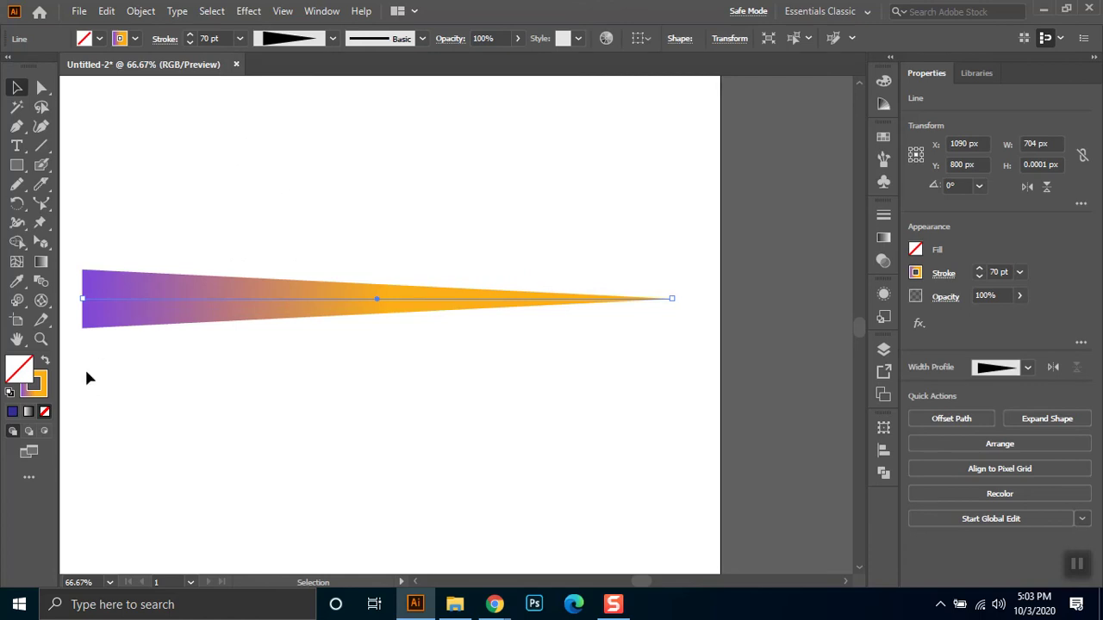
pyautogui.click(312, 41)
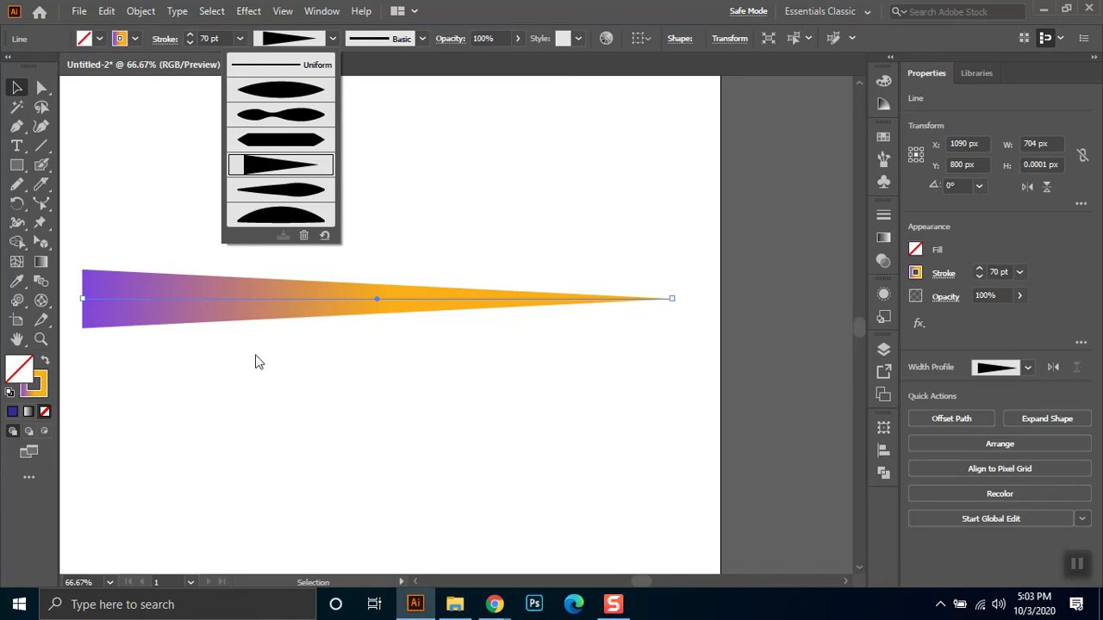
pyautogui.click(525, 3)
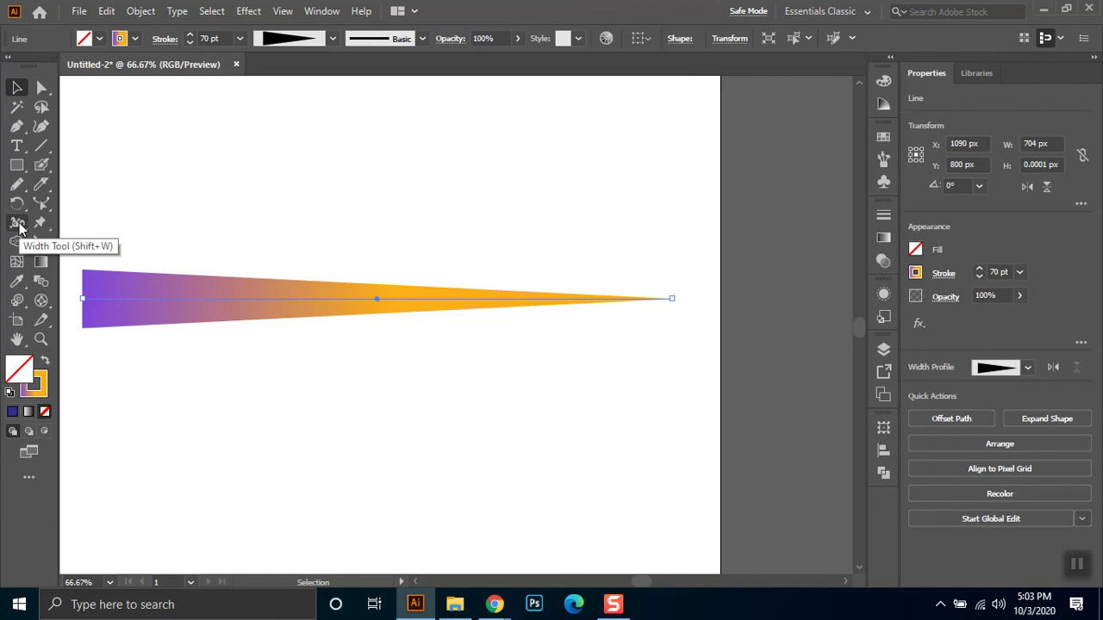
# Shape the line's stroke with the Width tool into three bulges separated by two narrow waists, with both ends pointed
pyautogui.click(19, 225)
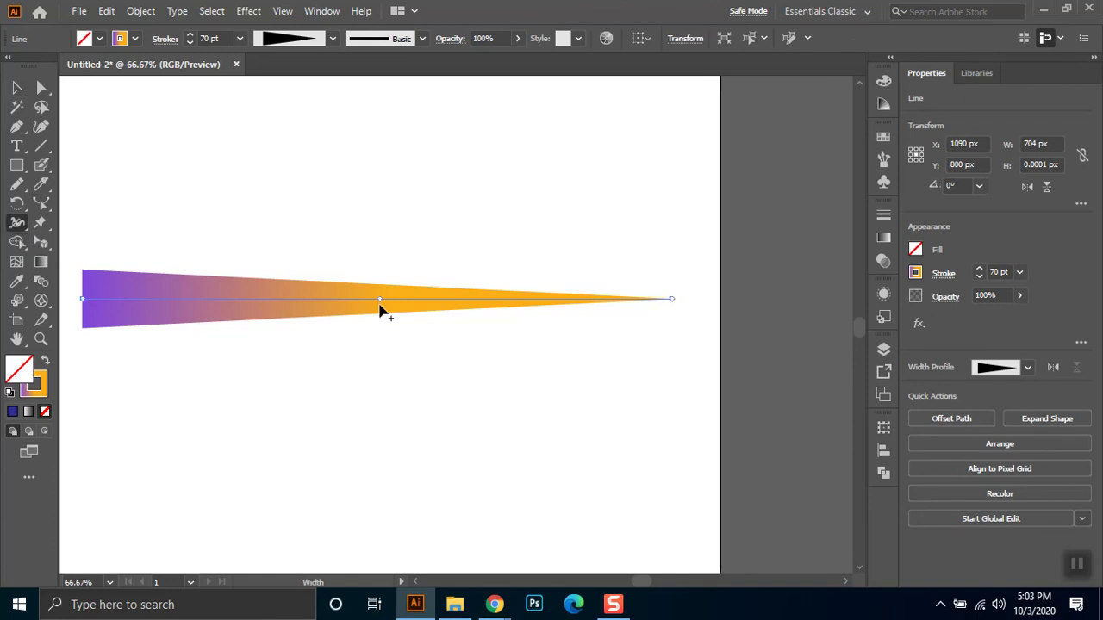
pyautogui.moveTo(389, 303); pyautogui.dragTo(382, 372)
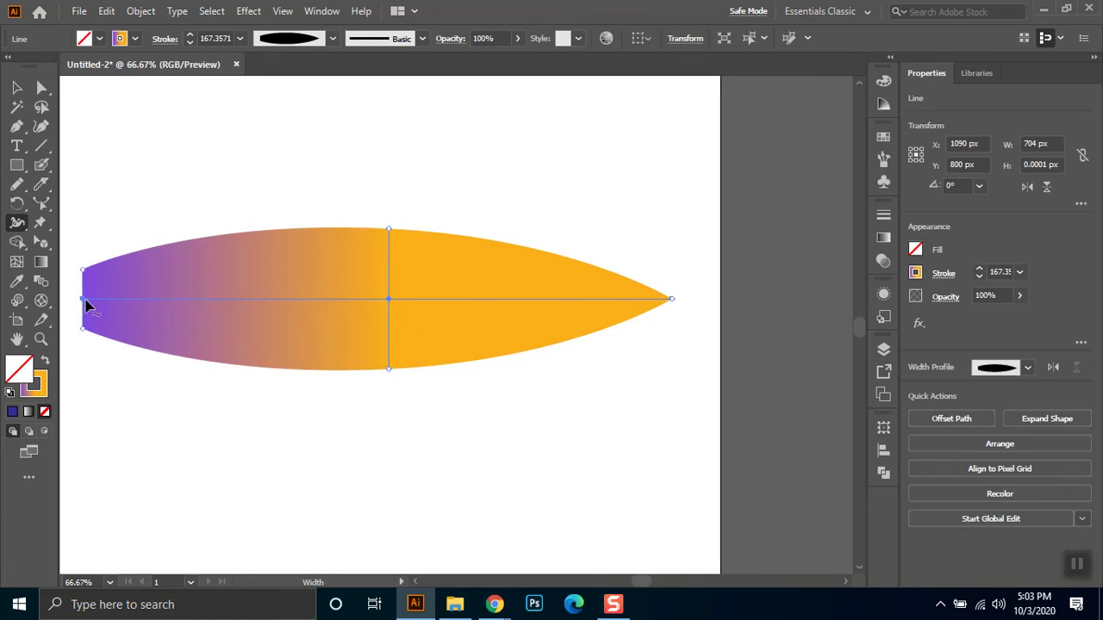
pyautogui.moveTo(86, 304)
pyautogui.mouseDown()
pyautogui.moveTo(86, 276)
pyautogui.moveTo(84, 310)
pyautogui.mouseUp()
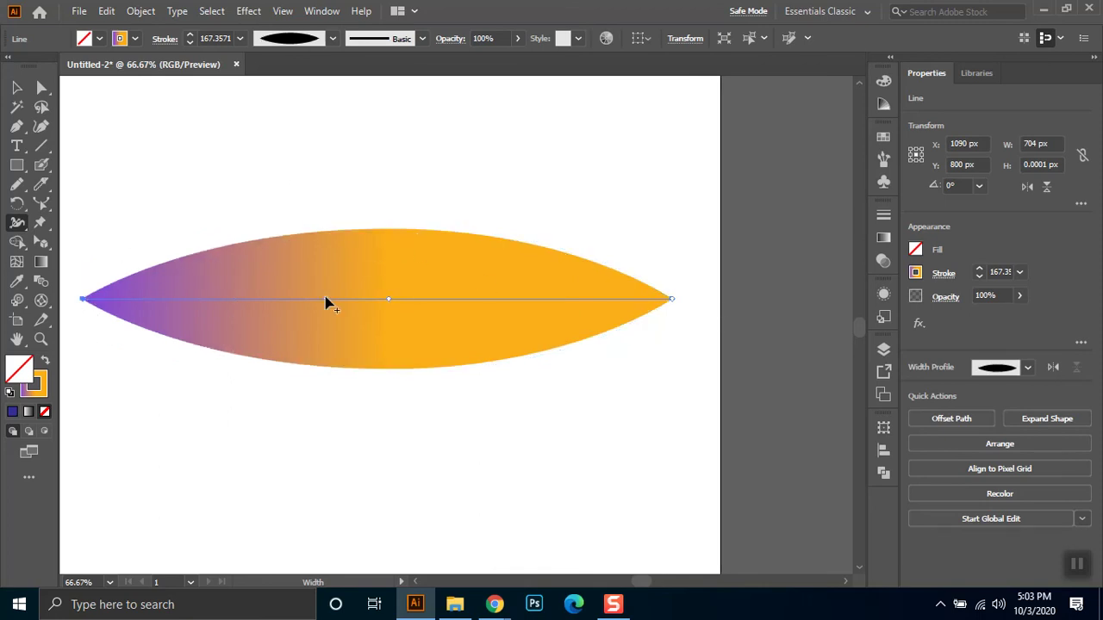
pyautogui.moveTo(327, 303)
pyautogui.mouseDown()
pyautogui.moveTo(324, 350)
pyautogui.moveTo(324, 329)
pyautogui.mouseUp()
pyautogui.moveTo(487, 307)
pyautogui.mouseDown()
pyautogui.moveTo(489, 338)
pyautogui.moveTo(502, 320)
pyautogui.moveTo(584, 310)
pyautogui.moveTo(583, 354)
pyautogui.mouseUp()
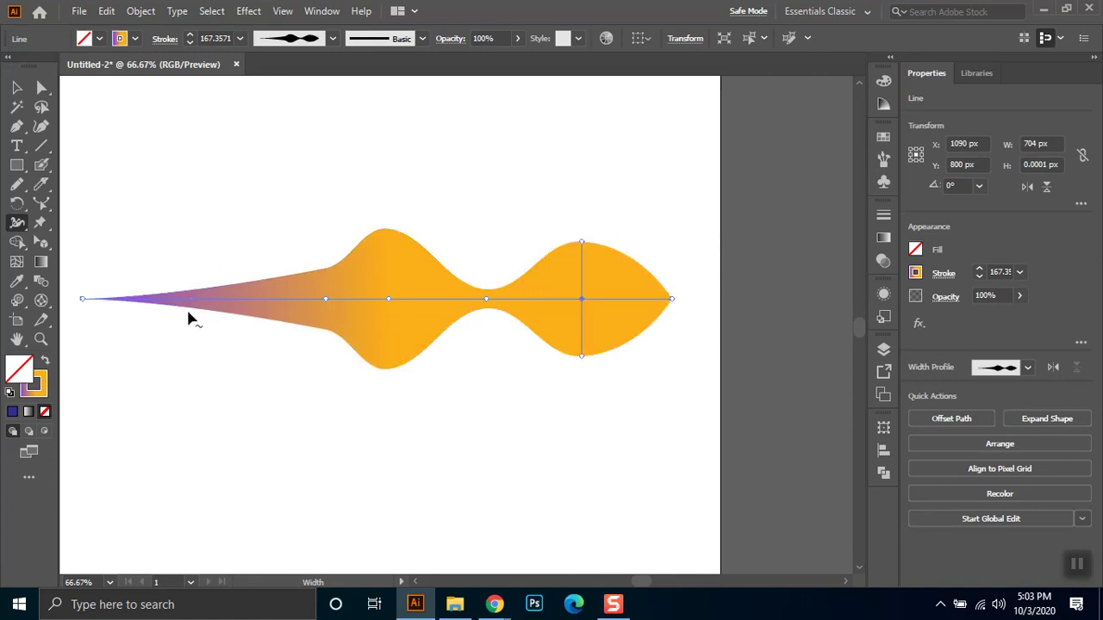
pyautogui.moveTo(189, 312); pyautogui.dragTo(195, 366)
pyautogui.moveTo(326, 312)
pyautogui.mouseDown()
pyautogui.moveTo(319, 350)
pyautogui.moveTo(322, 308)
pyautogui.mouseUp()
pyautogui.press('v')
# Save the line's custom stroke shape as a width profile named ZigZag and check it in the profile list
pyautogui.click(291, 38)
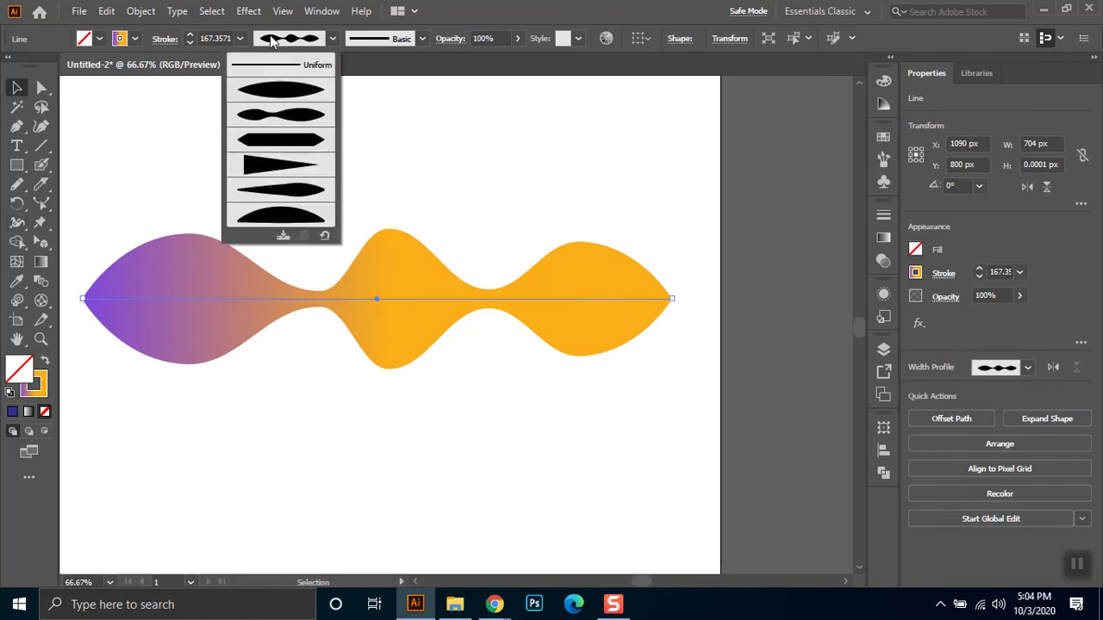
pyautogui.click(283, 237)
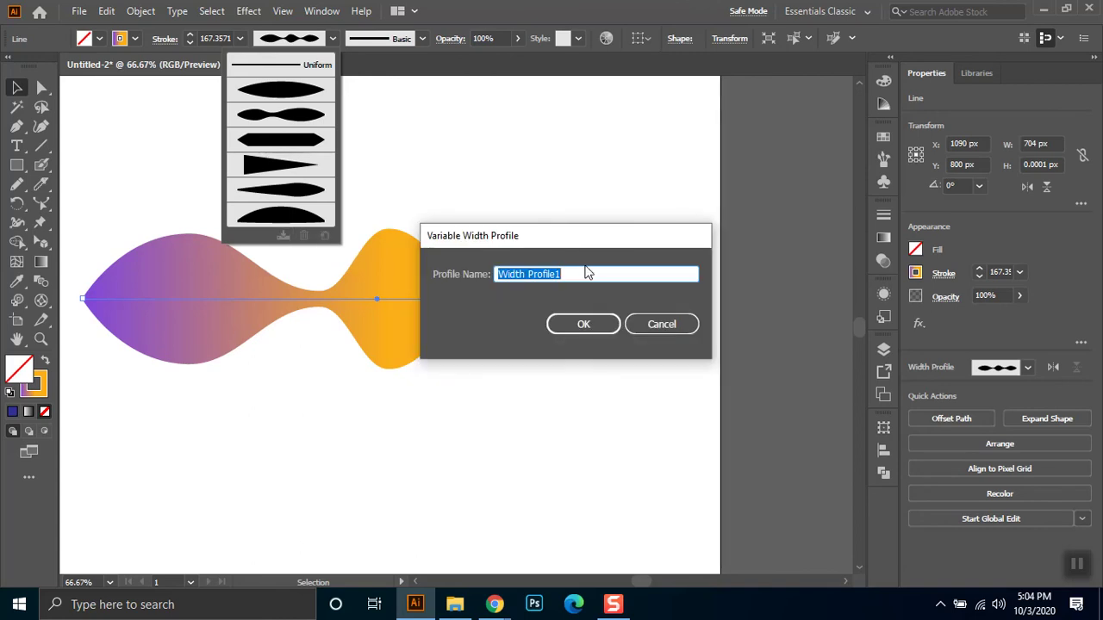
pyautogui.write('z')
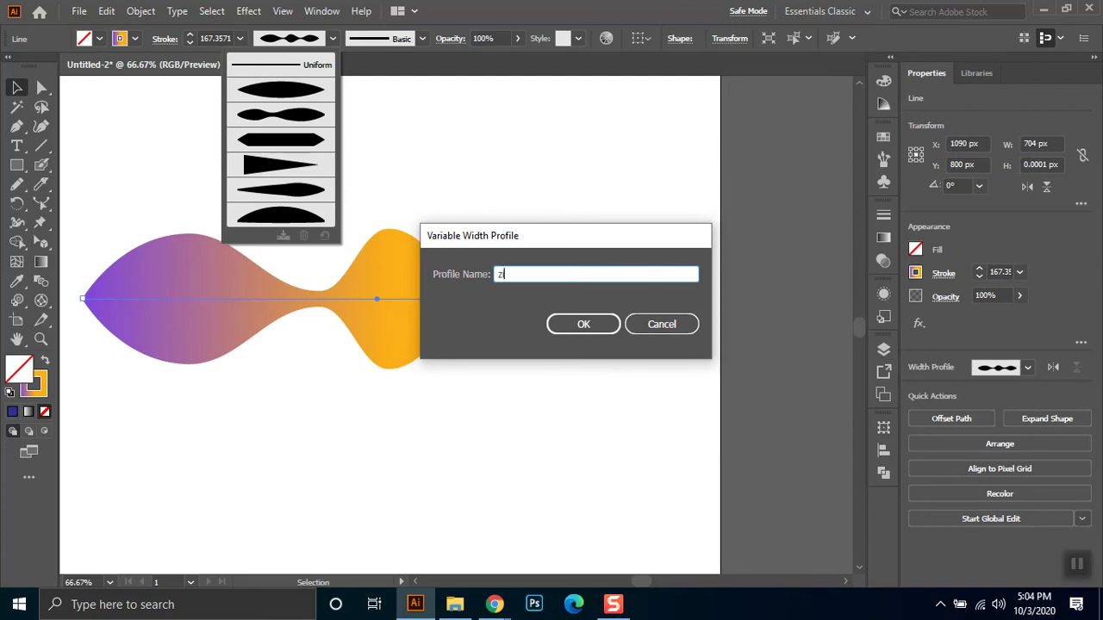
pyautogui.write('igzagzafg')
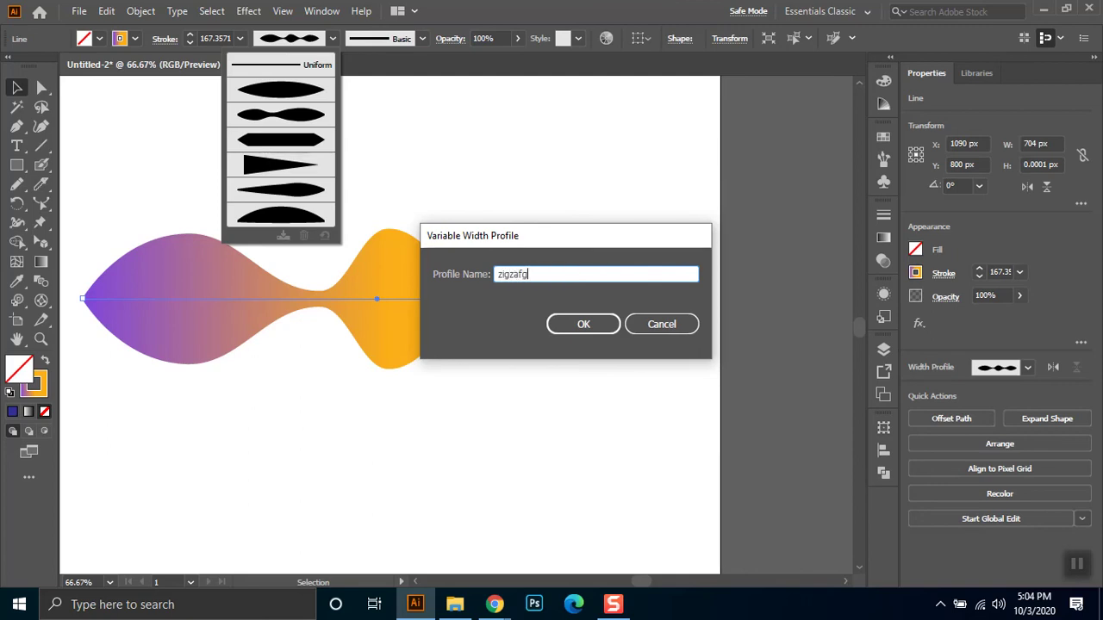
pyautogui.press('BackSpace')
pyautogui.write('g')
pyautogui.press('Left')
pyautogui.press('Left')
pyautogui.hotkey('shift', 'Left')
pyautogui.write('Z')
pyautogui.press('Left')
pyautogui.press('Left')
pyautogui.press('Left')
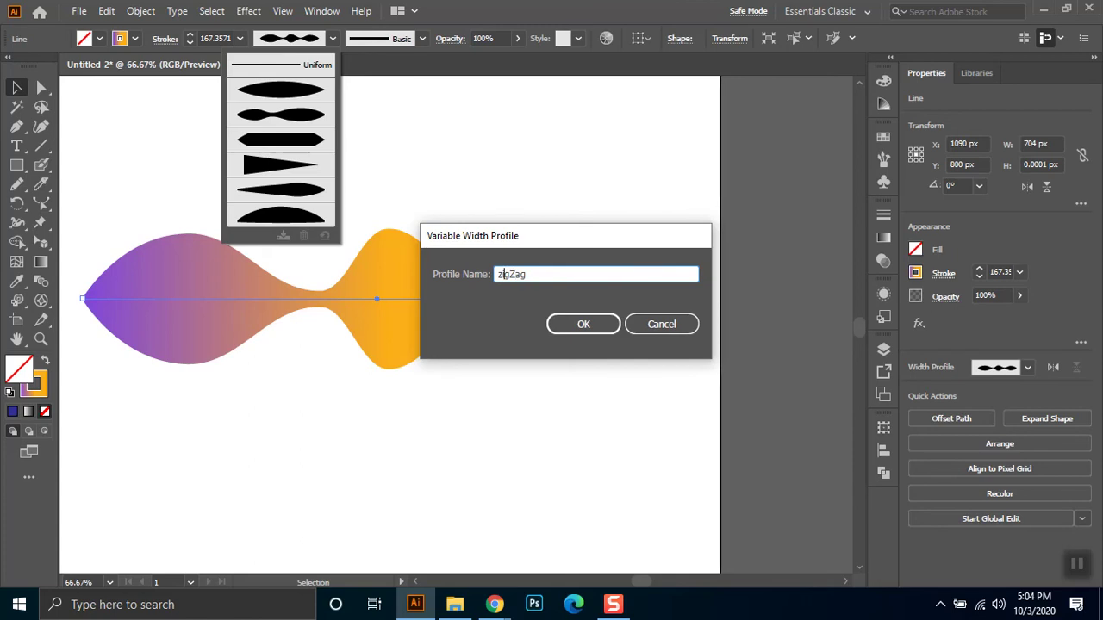
pyautogui.hotkey('shift', 'Left')
pyautogui.write('Z')
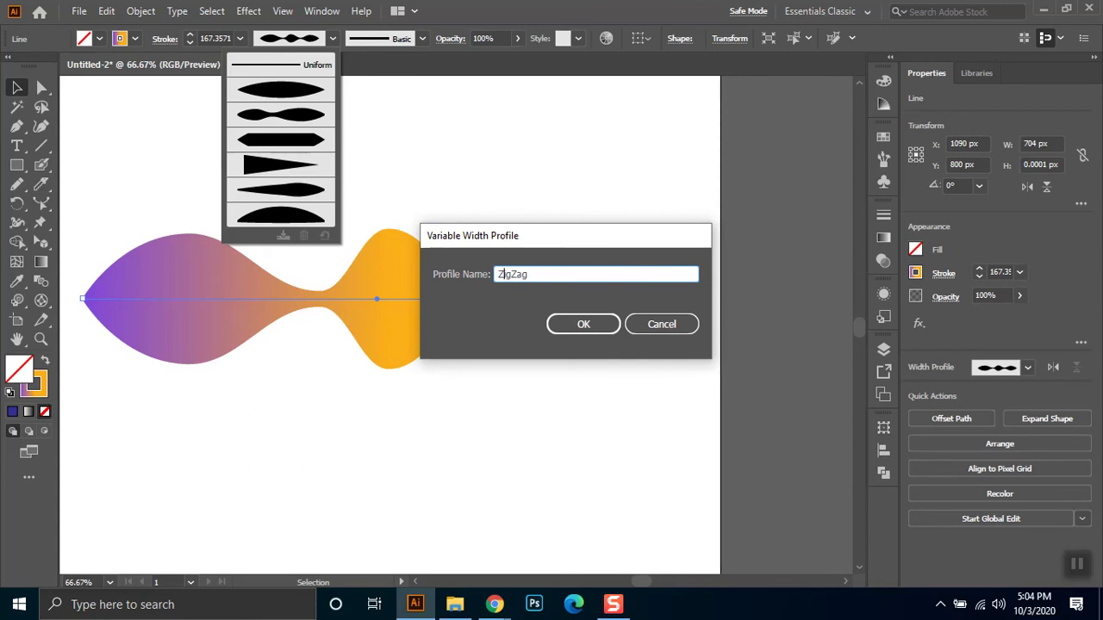
pyautogui.click(610, 324)
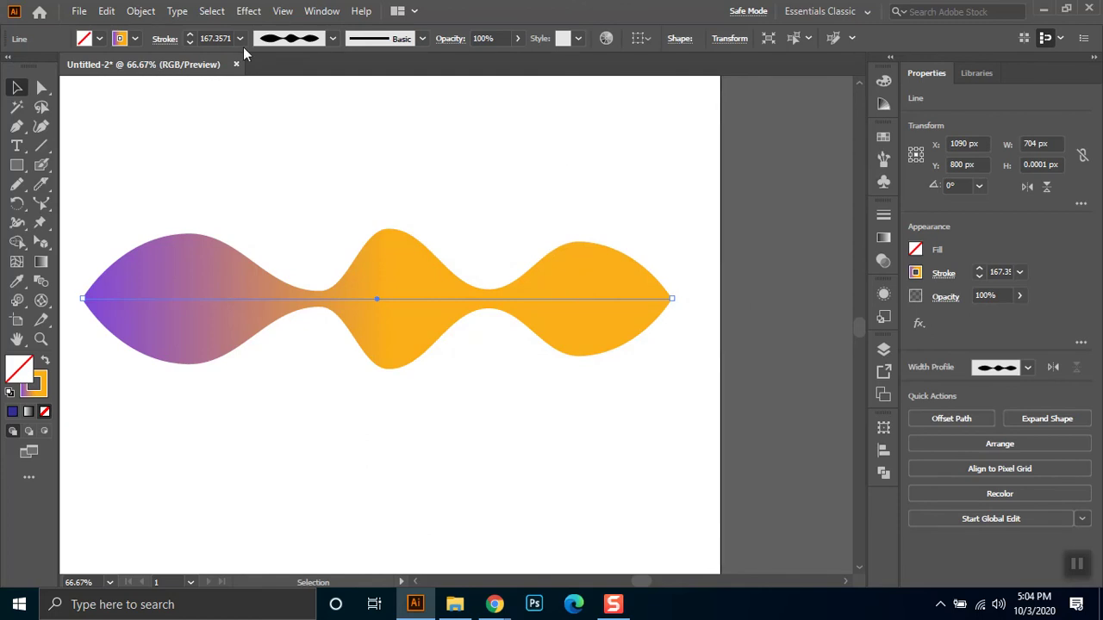
pyautogui.click(319, 39)
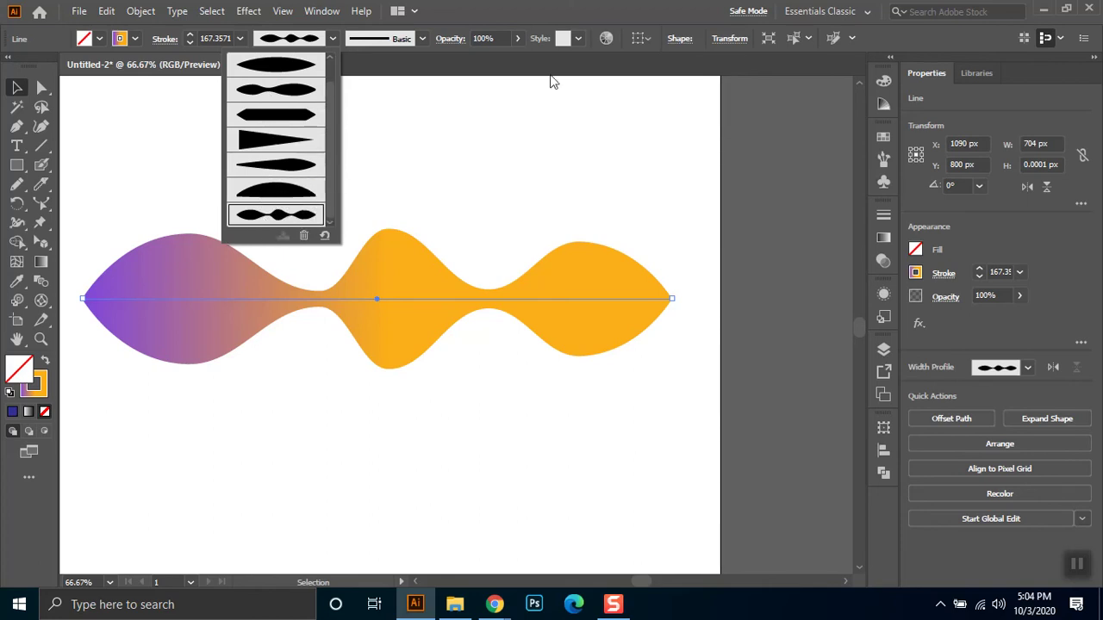
pyautogui.click(581, 5)
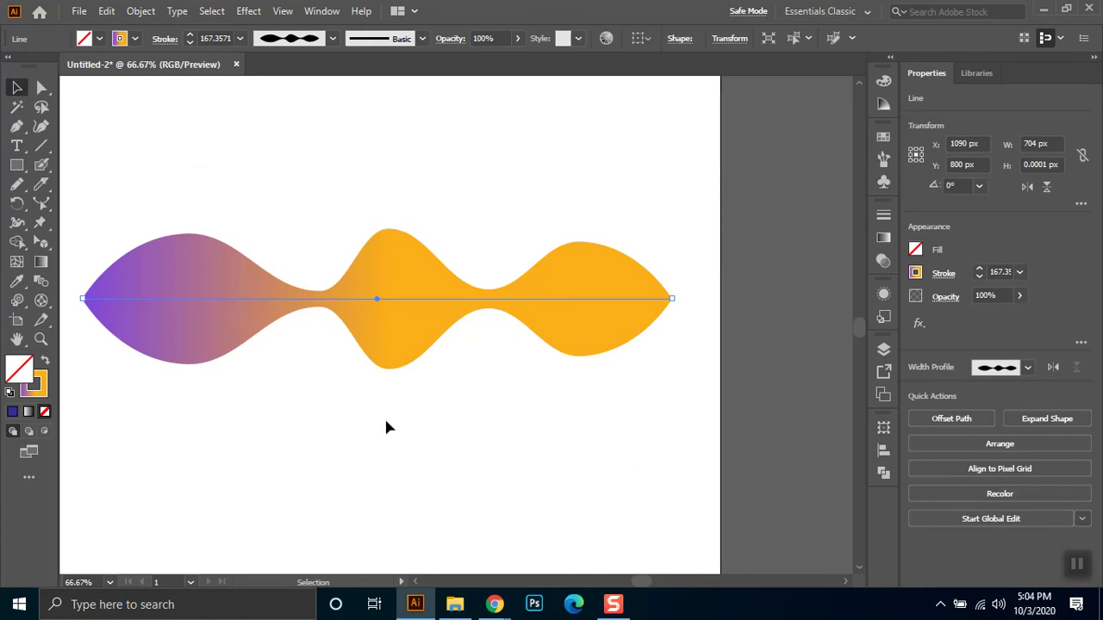
# Reduce the line's stroke gradient to two stops by removing the extra orange one, with the remaining orange stop at 100%
pyautogui.moveTo(173, 205); pyautogui.dragTo(355, 371)
pyautogui.click(307, 10)
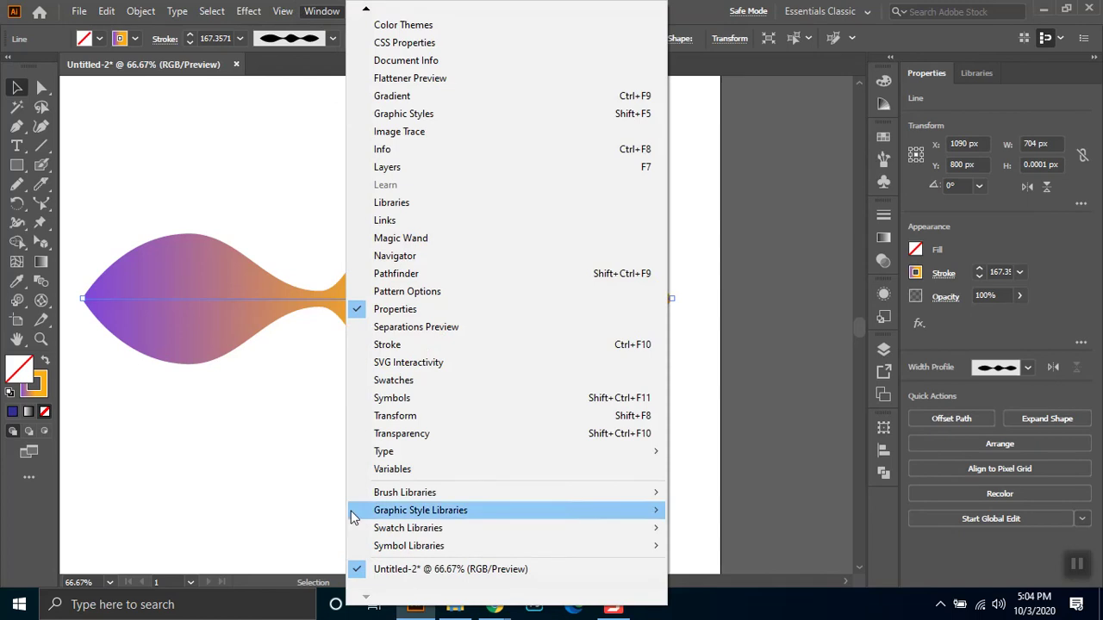
pyautogui.click(422, 346)
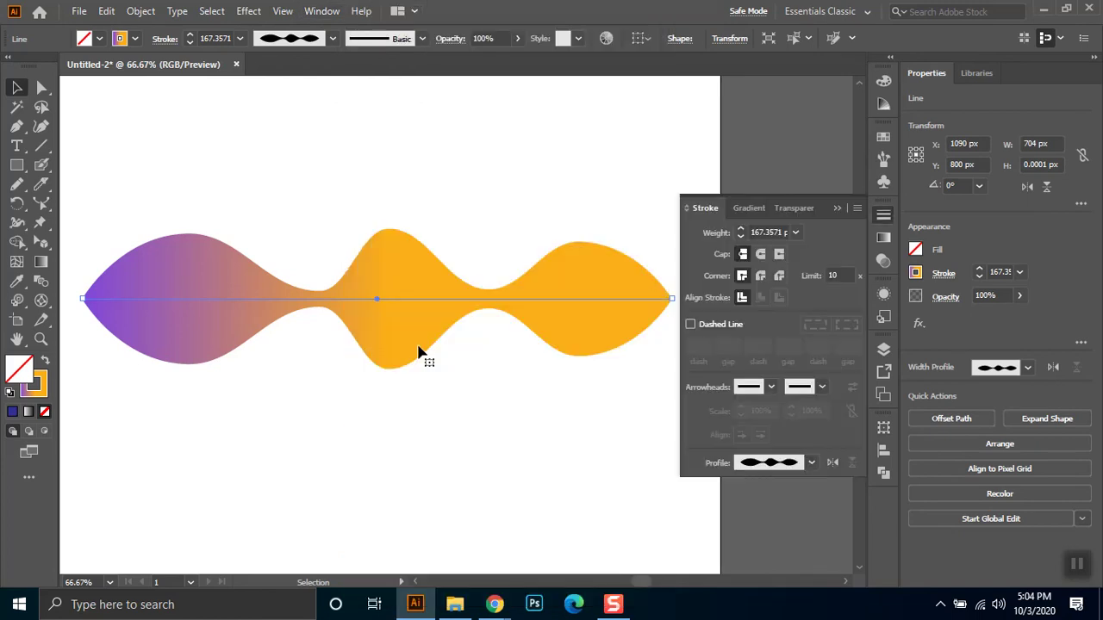
pyautogui.click(745, 209)
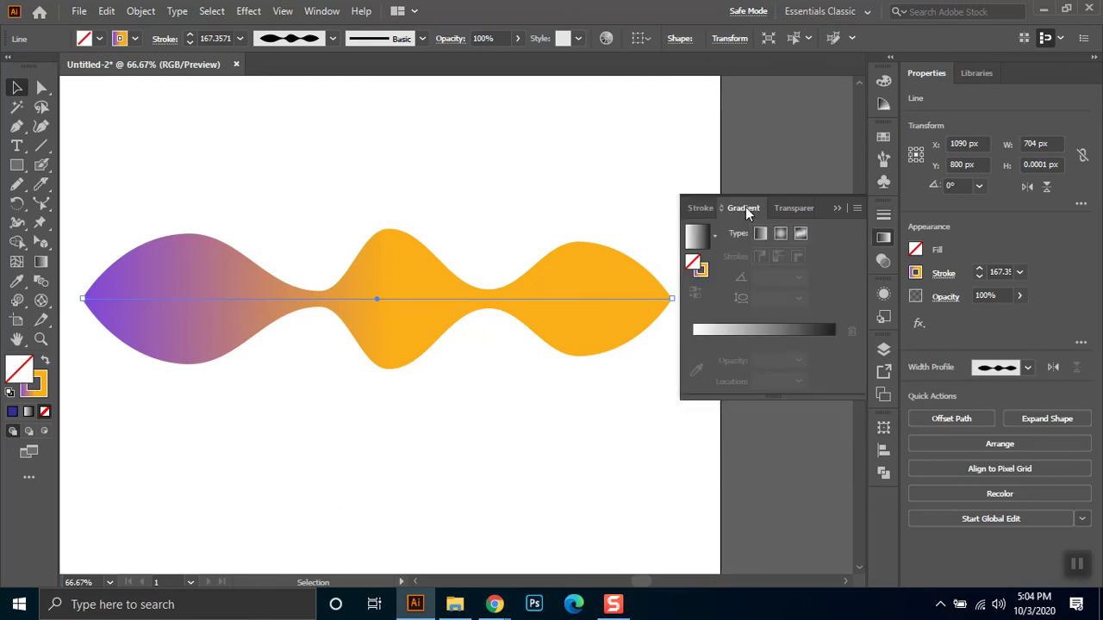
pyautogui.click(701, 272)
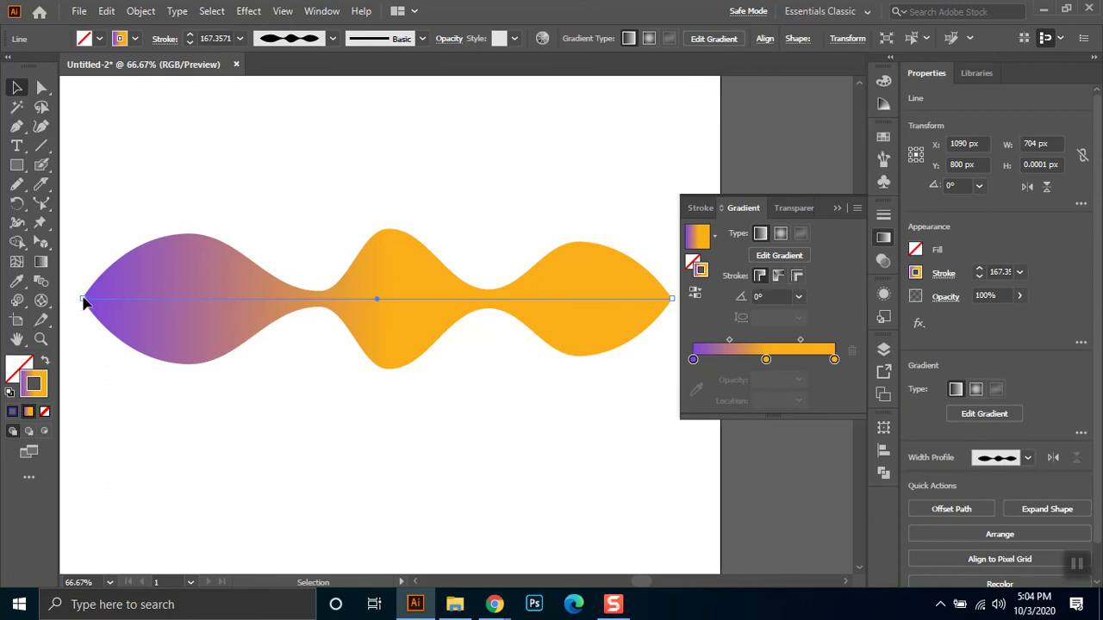
pyautogui.moveTo(833, 360); pyautogui.dragTo(790, 380)
pyautogui.click(766, 359)
pyautogui.moveTo(843, 370); pyautogui.dragTo(841, 368)
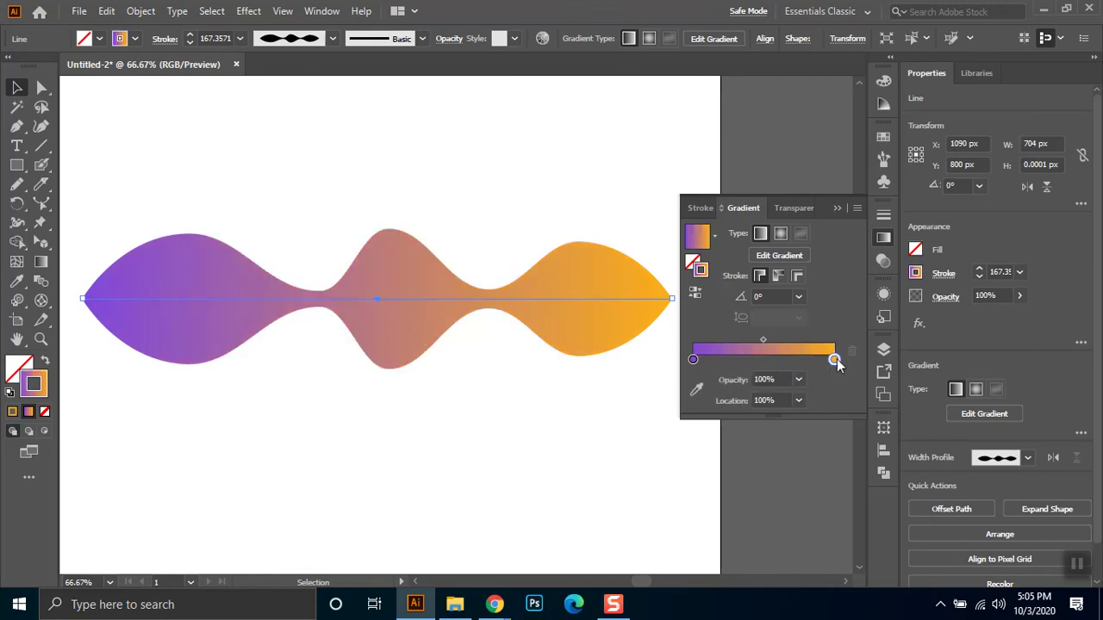
# Try the gradient along the stroke, apply it across the stroke instead, and add a second orange stop near the gradient's middle
pyautogui.click(783, 276)
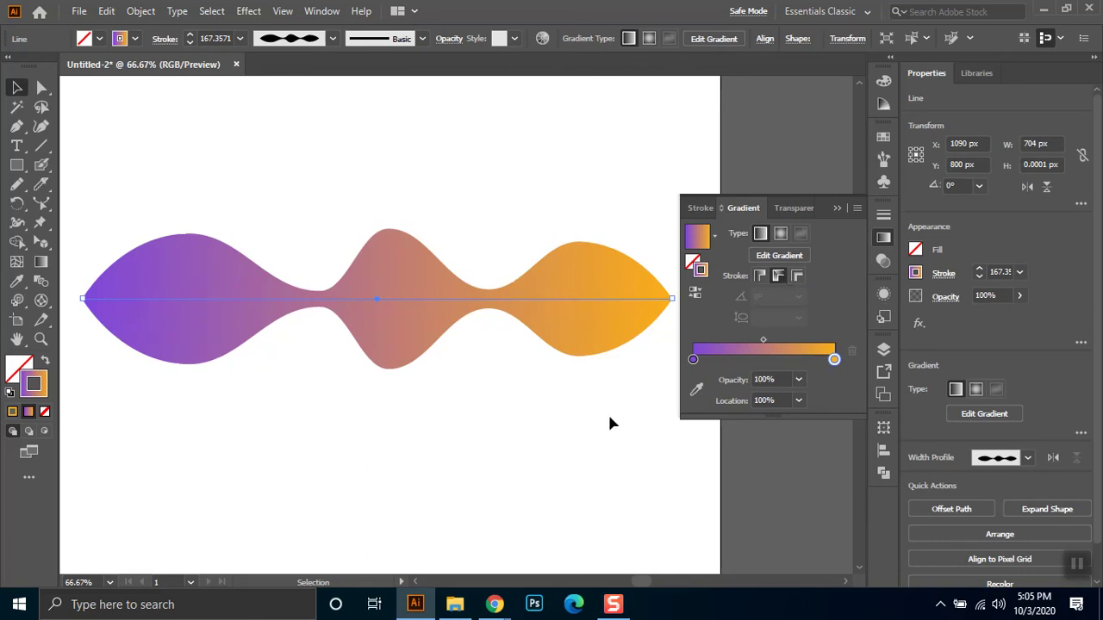
pyautogui.click(797, 276)
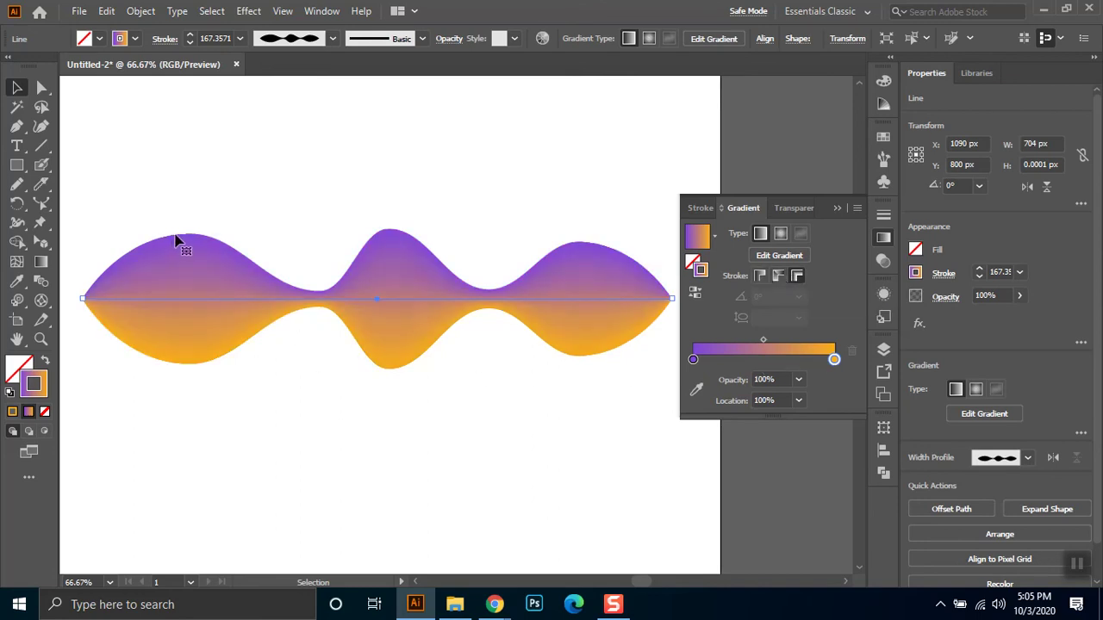
pyautogui.moveTo(834, 358); pyautogui.dragTo(769, 357)
pyautogui.click(834, 359)
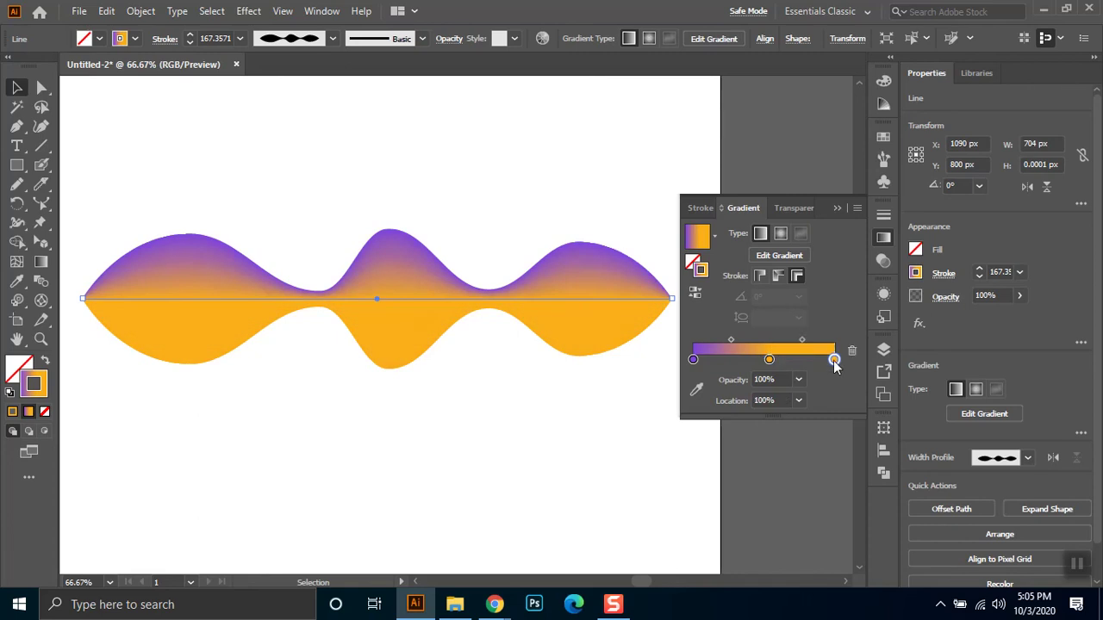
# Recolor the gradient's end stop to light yellow with G 255 and B 127 (fbff7f)
pyautogui.doubleClick(829, 362)
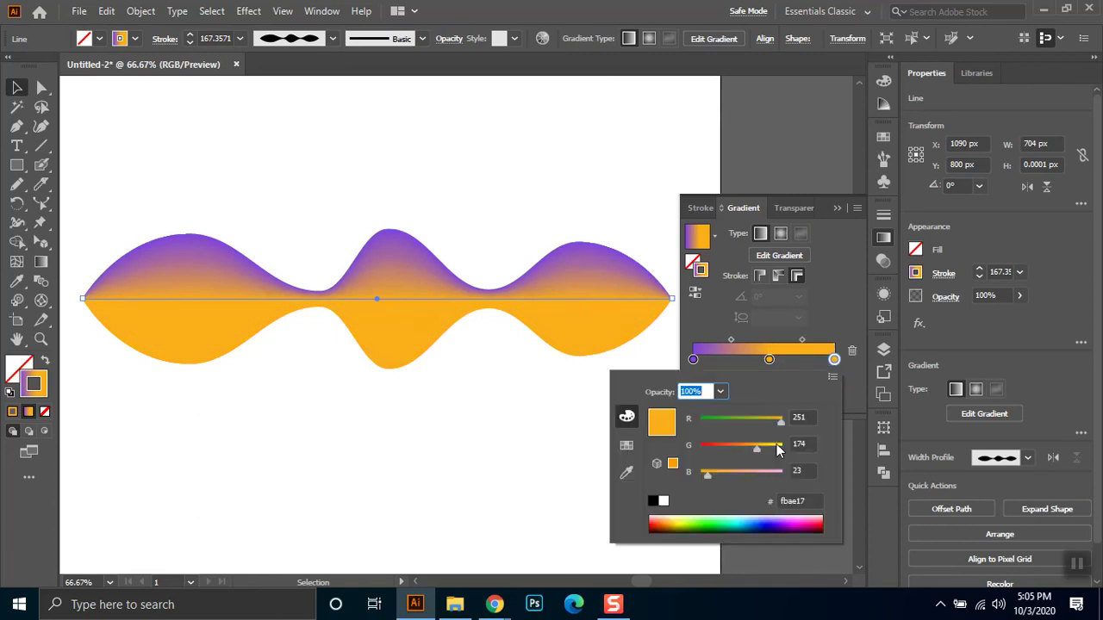
pyautogui.moveTo(779, 450); pyautogui.dragTo(784, 446)
pyautogui.moveTo(734, 475); pyautogui.dragTo(741, 474)
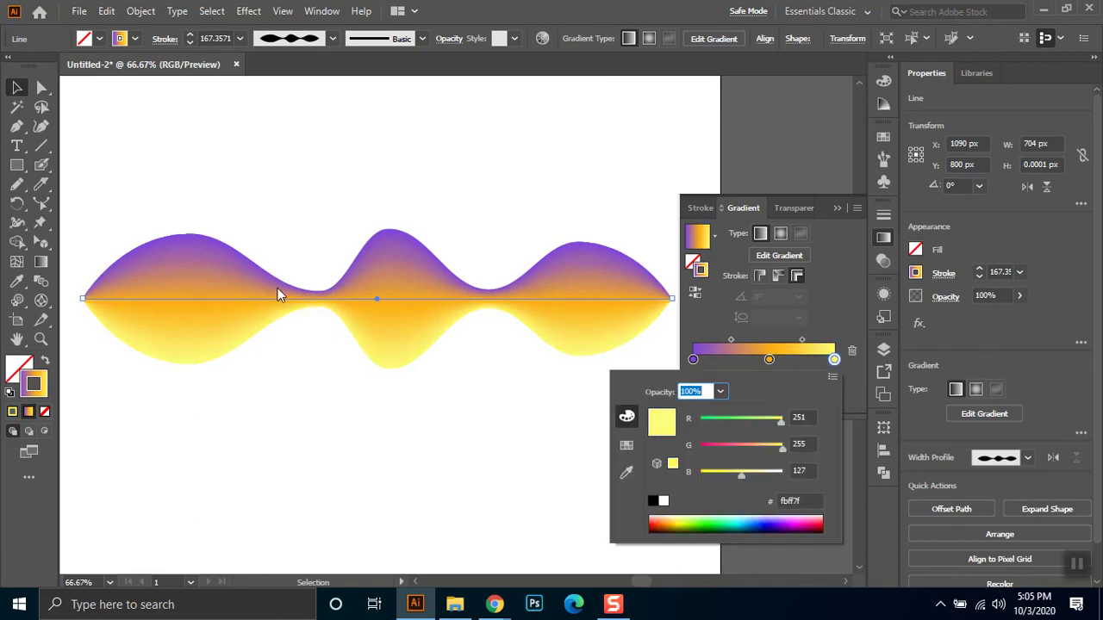
# Recolor the stroke gradient's purple start stop to hot pink by raising red, removing green and adjusting blue
pyautogui.click(694, 360)
pyautogui.doubleClick(693, 360)
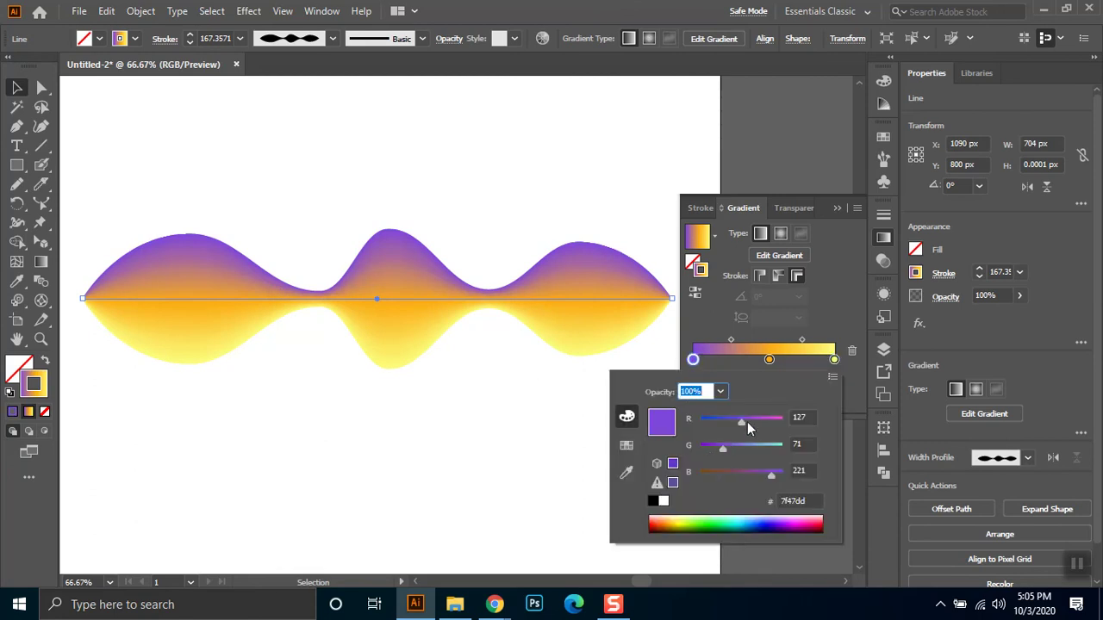
pyautogui.moveTo(743, 422); pyautogui.dragTo(775, 425)
pyautogui.moveTo(718, 448); pyautogui.dragTo(743, 471)
pyautogui.click(768, 362)
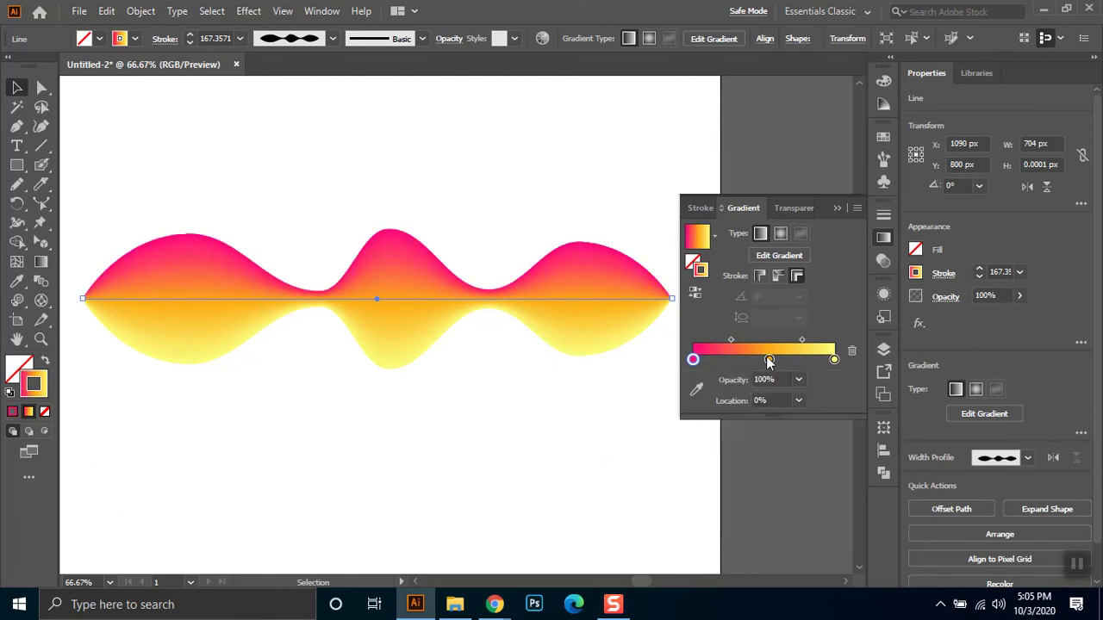
# Make the line's stroke gradient radial with pink at the core, trying the reversed color order and restoring it
pyautogui.click(781, 233)
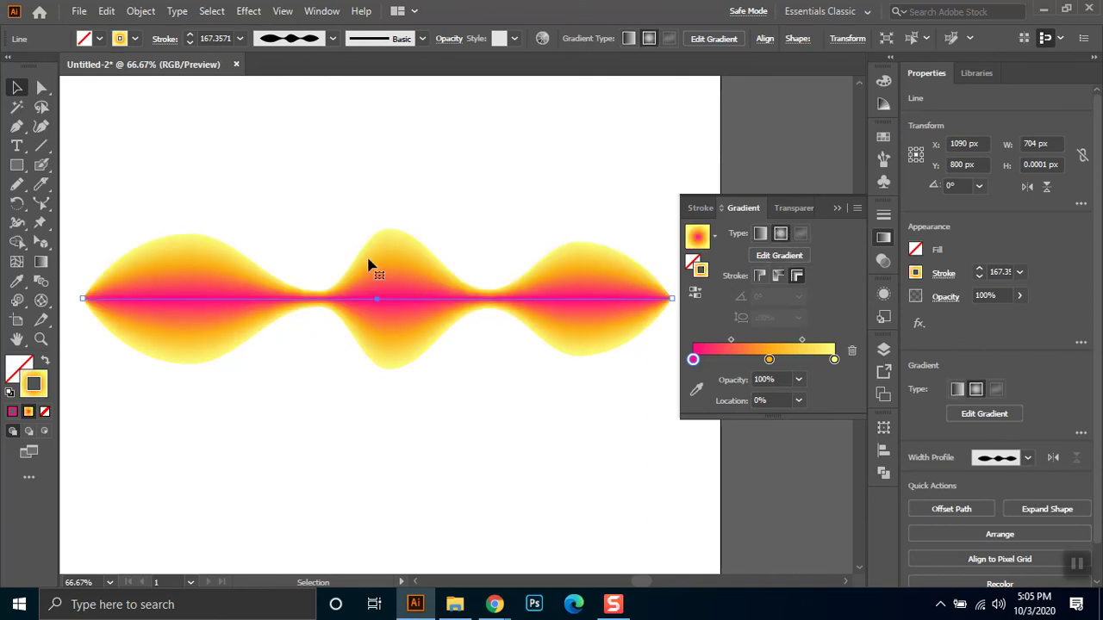
pyautogui.click(697, 296)
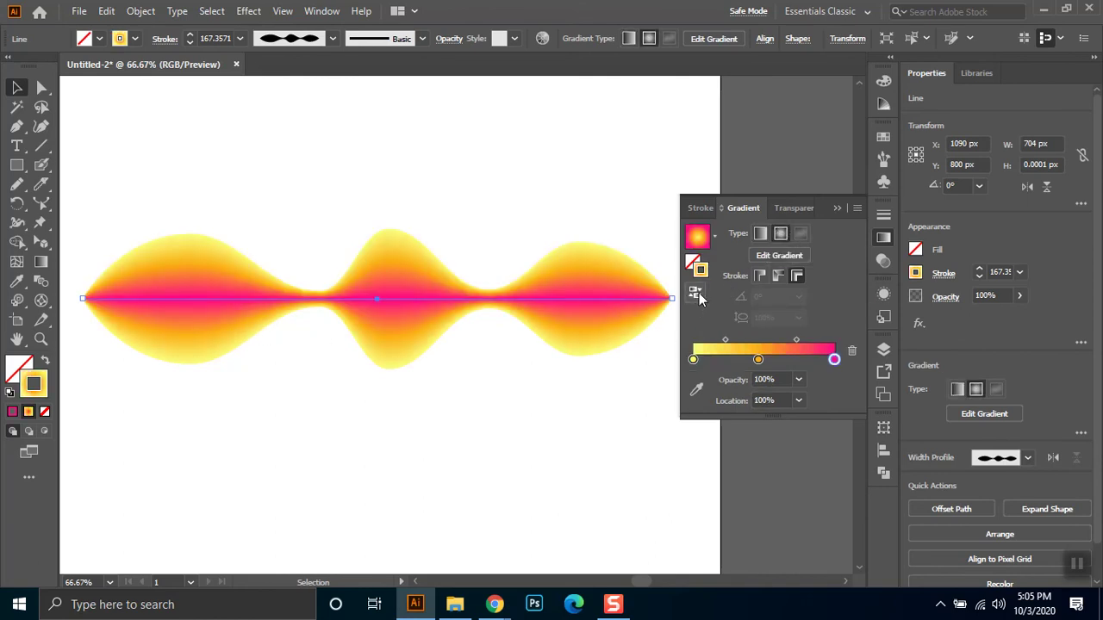
pyautogui.click(697, 295)
pyautogui.click(379, 403)
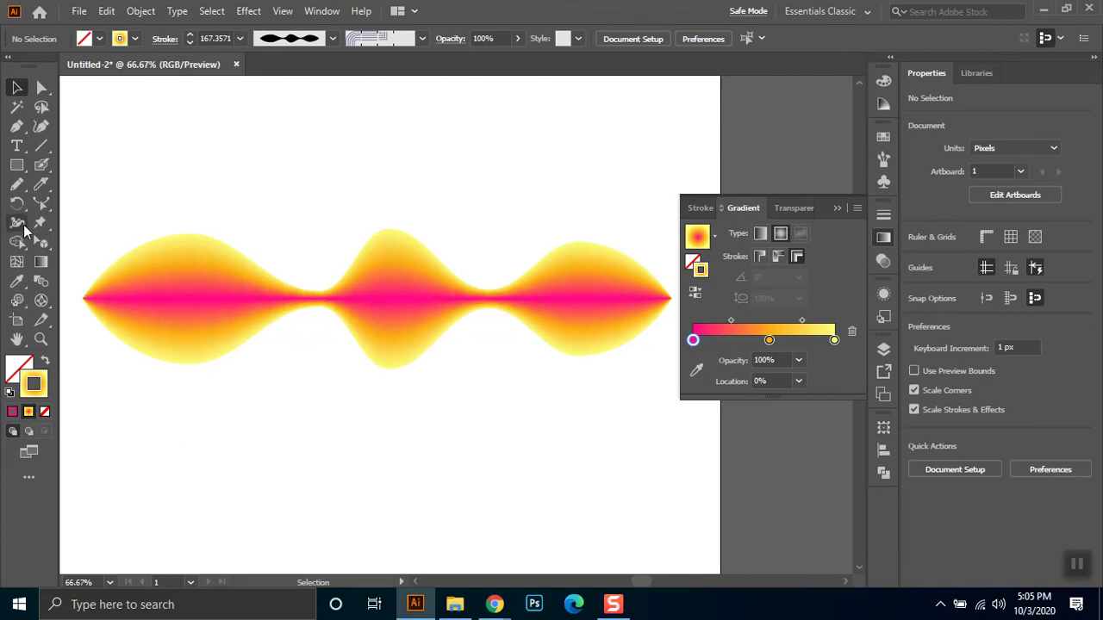
# Draw a black-filled rectangle about 743 by 356 px around the wavy line and send it to the back
pyautogui.click(191, 299)
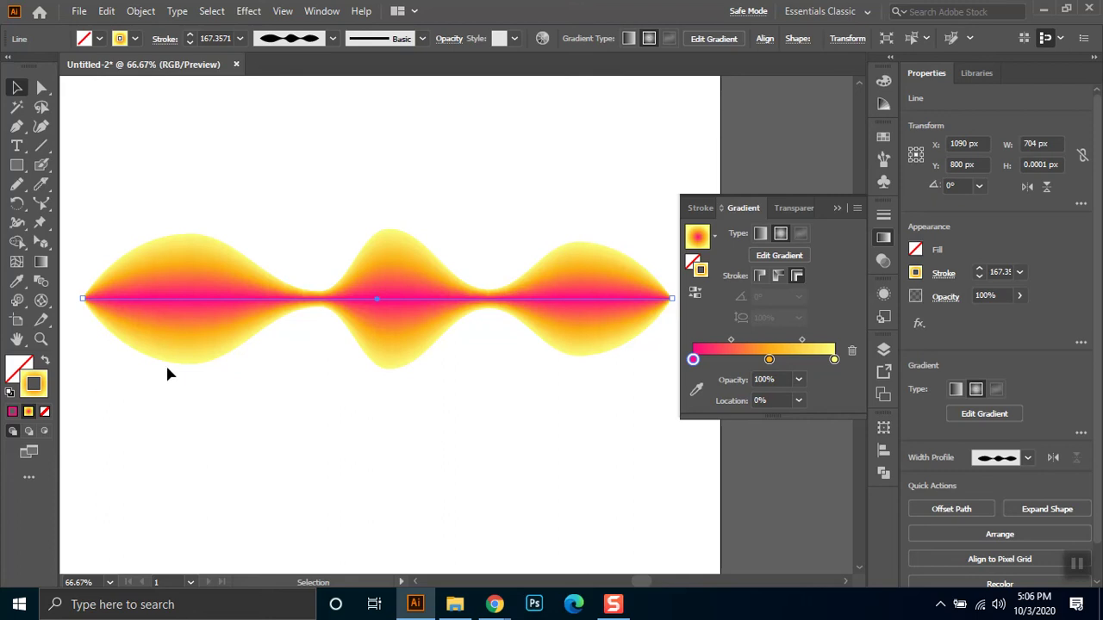
pyautogui.click(17, 164)
pyautogui.moveTo(73, 131); pyautogui.dragTo(697, 428)
pyautogui.click(99, 39)
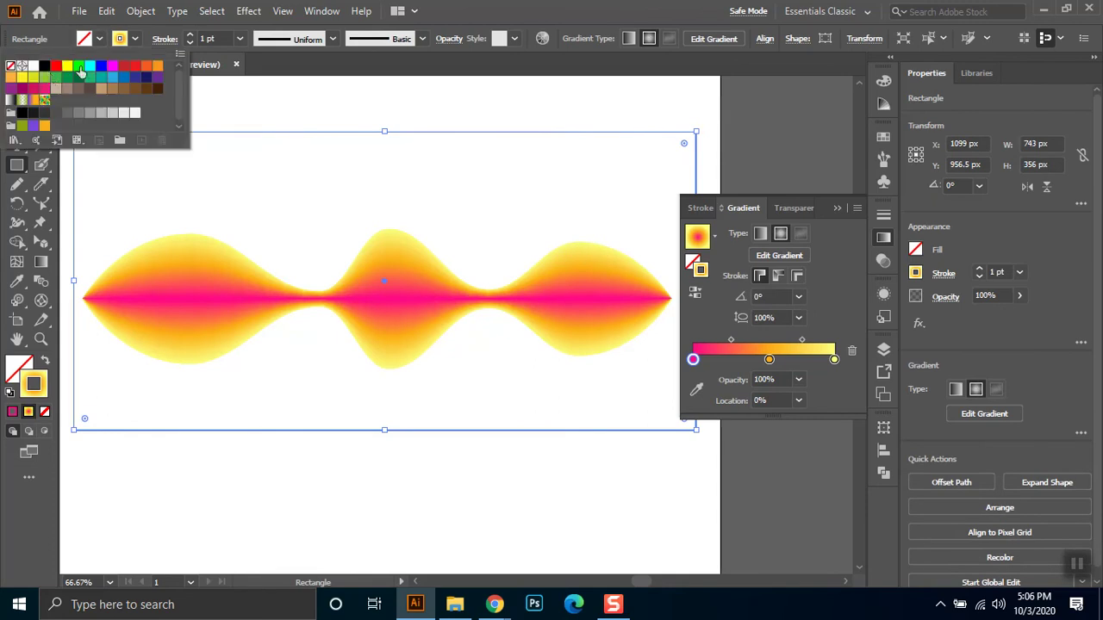
pyautogui.click(44, 66)
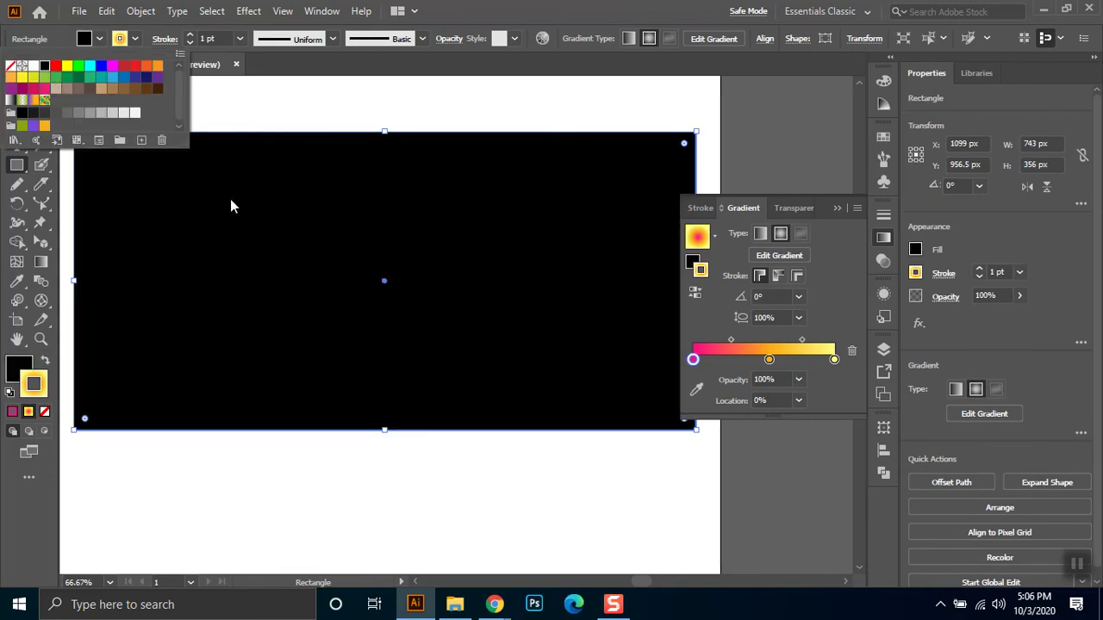
pyautogui.click(230, 199)
pyautogui.hotkey('ctrl', 'shift', '[')
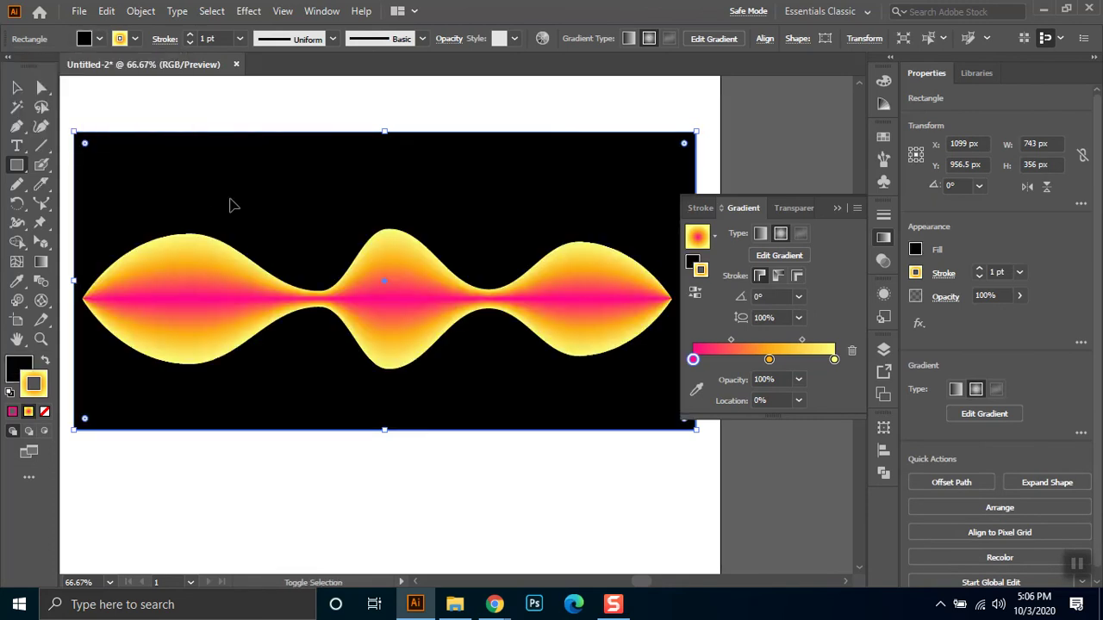
# Recolor the wavy line's light yellow gradient end stop to black (000000)
pyautogui.click(16, 87)
pyautogui.click(239, 299)
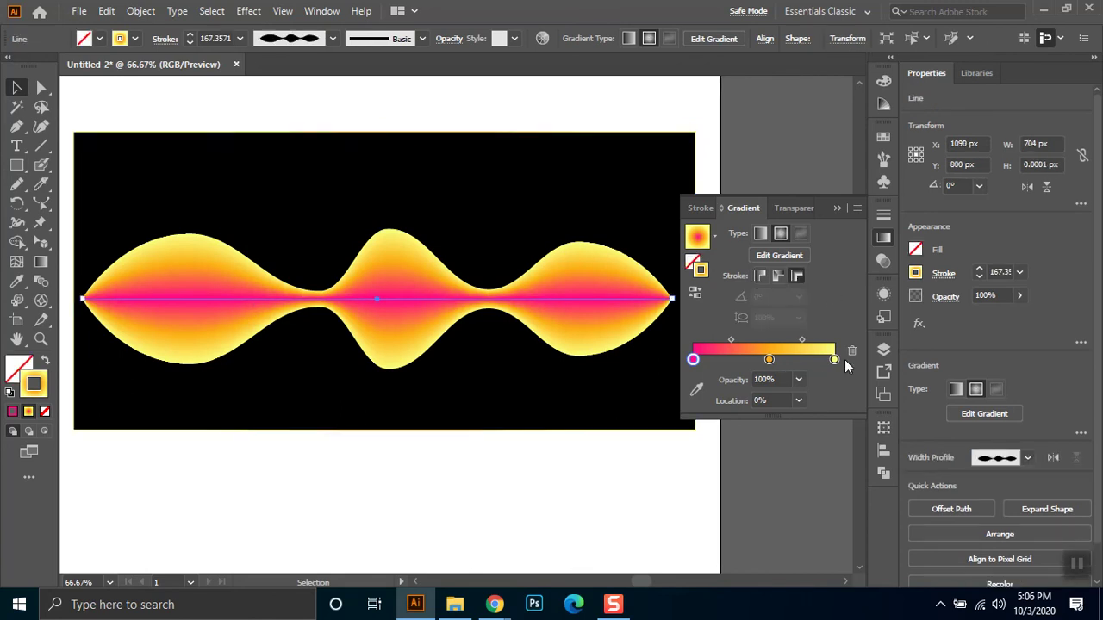
pyautogui.doubleClick(834, 359)
pyautogui.moveTo(716, 422); pyautogui.dragTo(643, 472)
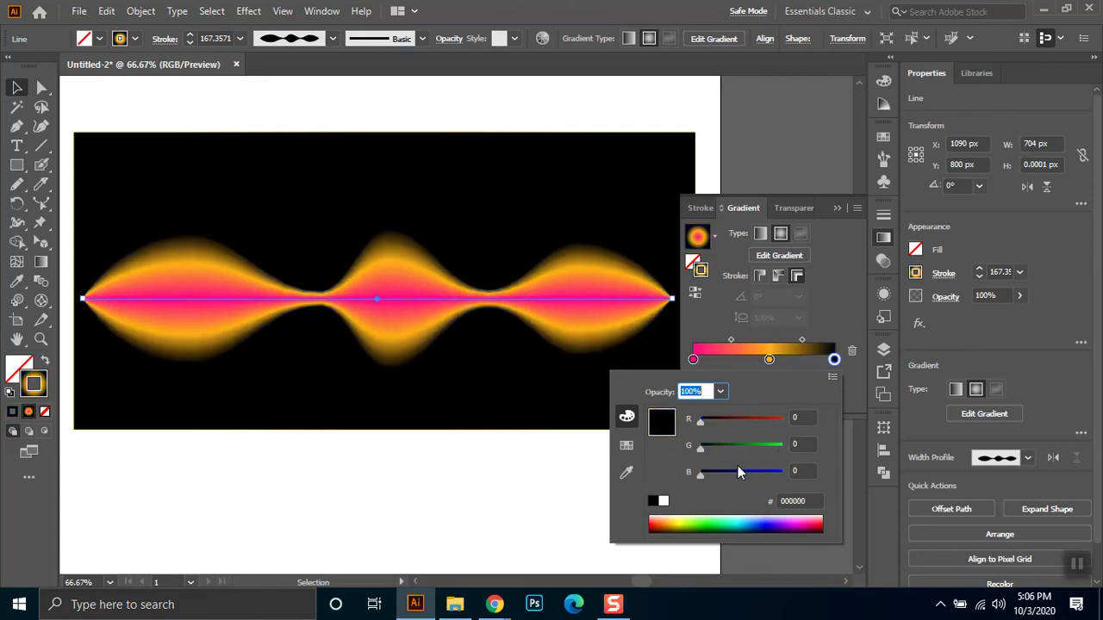
pyautogui.click(843, 288)
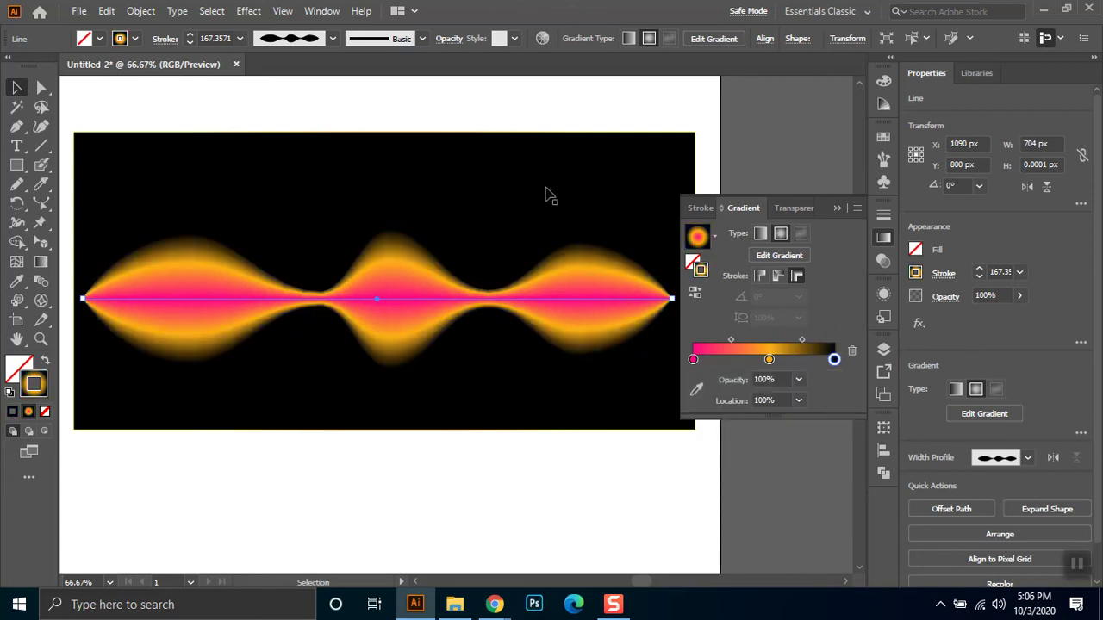
# Change the background rectangle's fill to the dark navy blue swatch
pyautogui.click(414, 167)
pyautogui.click(99, 38)
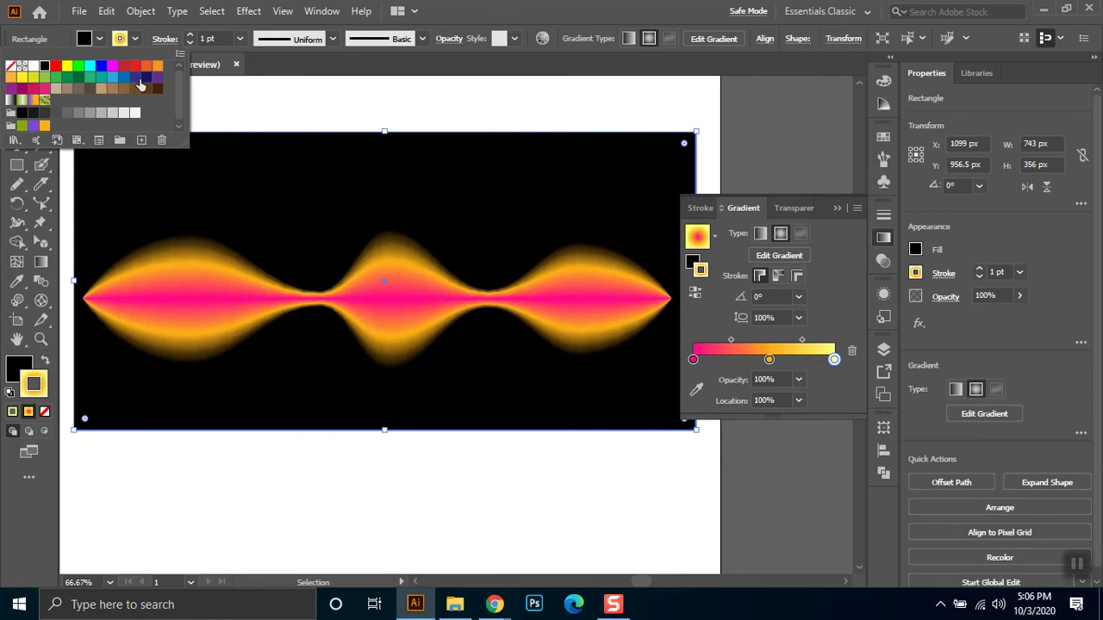
pyautogui.click(146, 77)
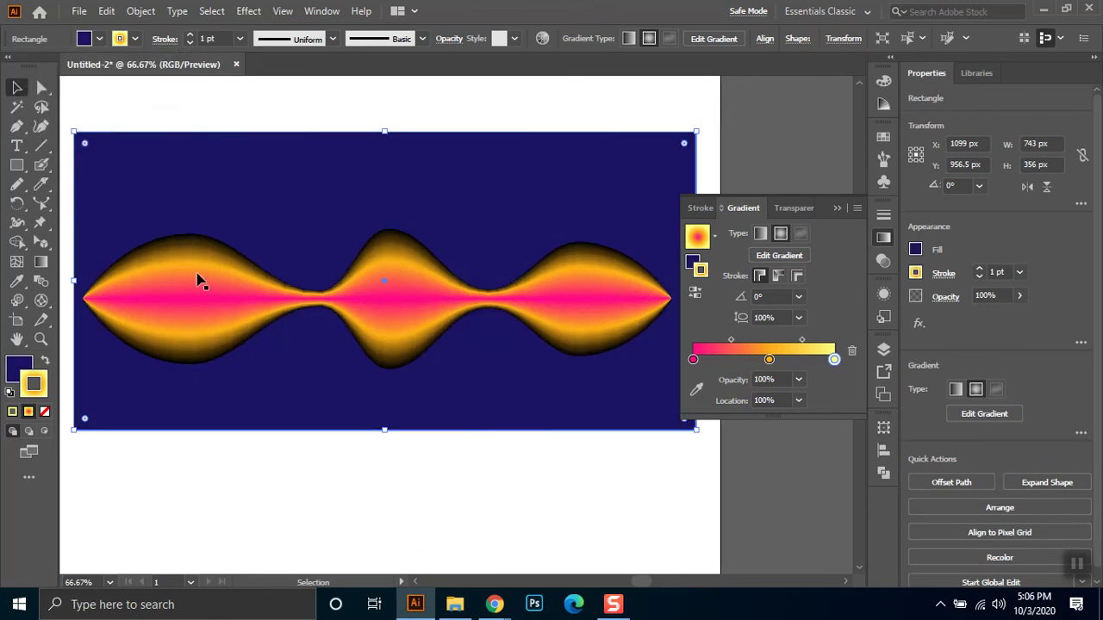
# Set the wavy line's blending mode to Screen over the navy rectangle
pyautogui.click(392, 301)
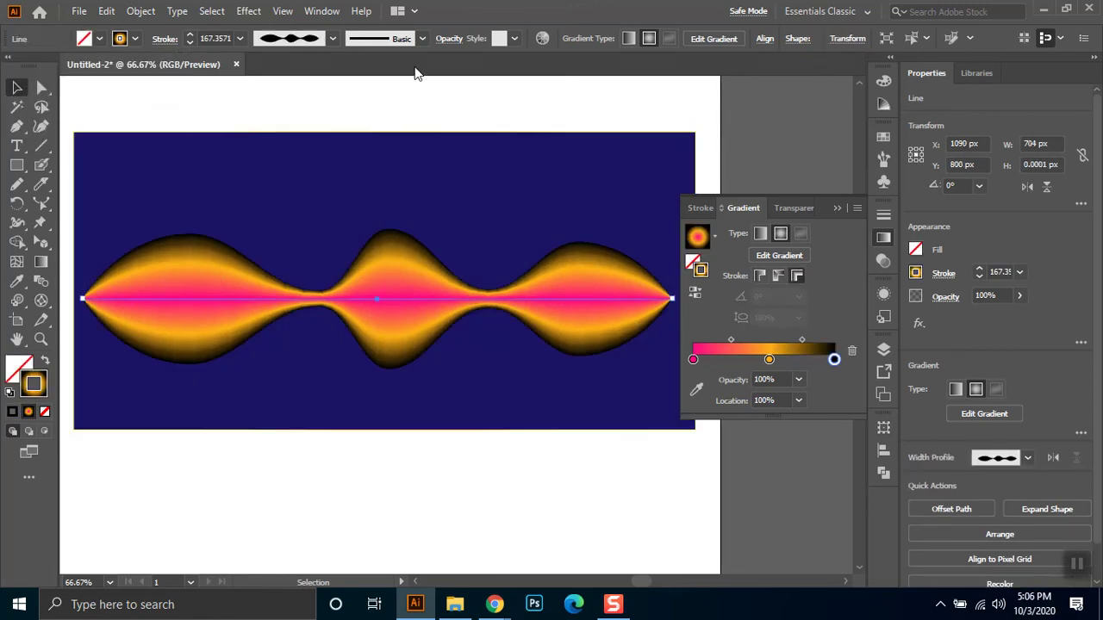
pyautogui.click(450, 39)
pyautogui.click(313, 66)
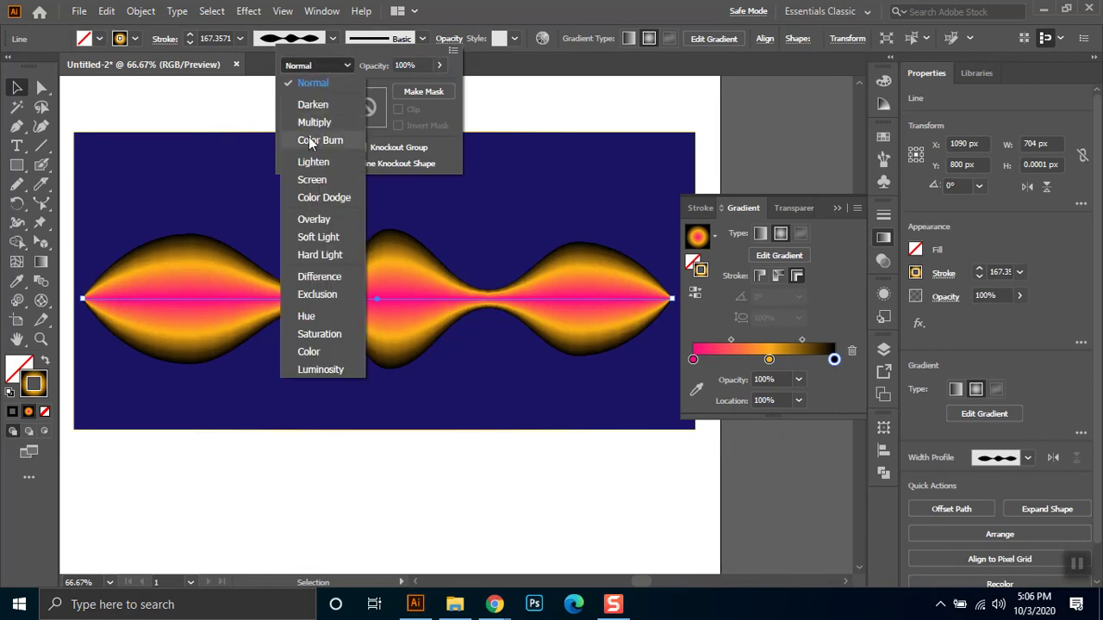
pyautogui.press('Escape')
pyautogui.click(321, 182)
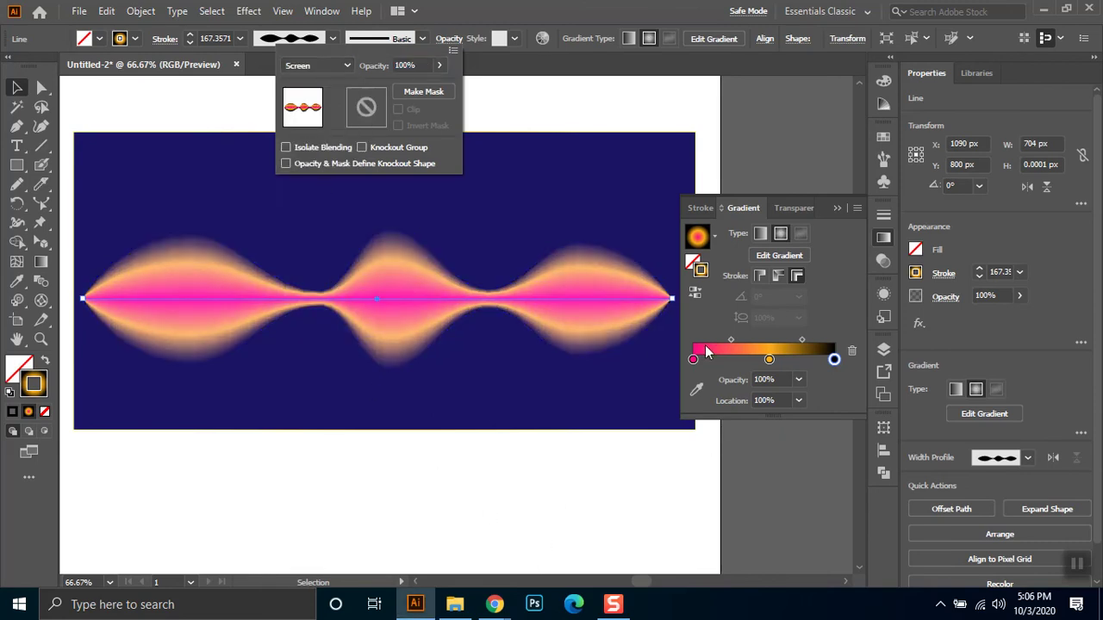
# Shift the line's orange gradient stop toward pink, with the orange-black midpoint at about 31.5% and the pink-orange midpoint at about 53.1%
pyautogui.moveTo(730, 340); pyautogui.dragTo(766, 340)
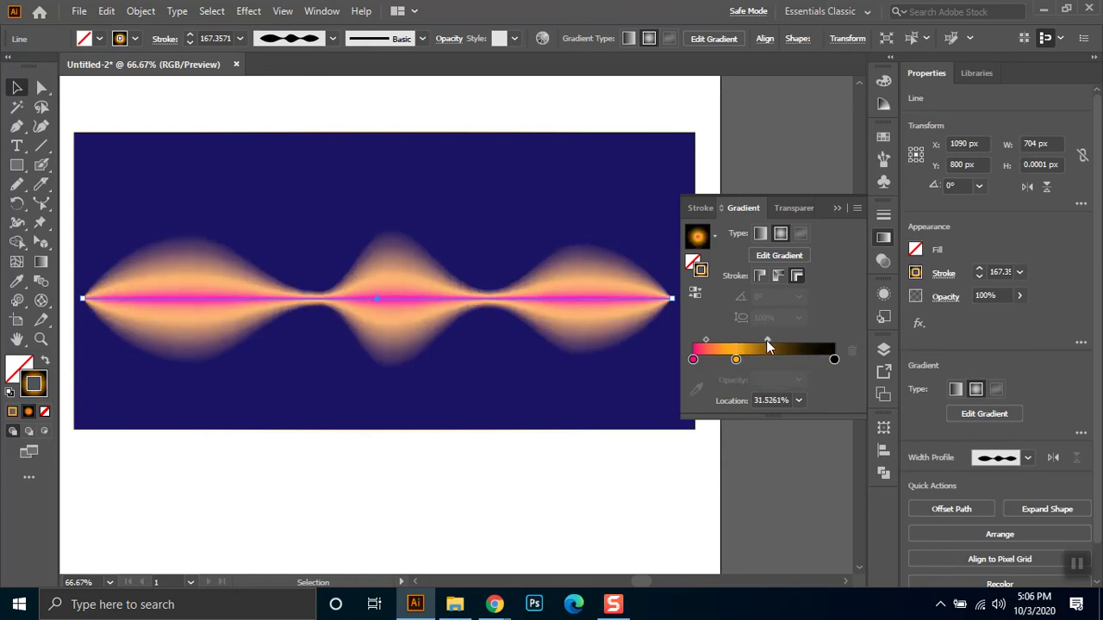
pyautogui.click(430, 502)
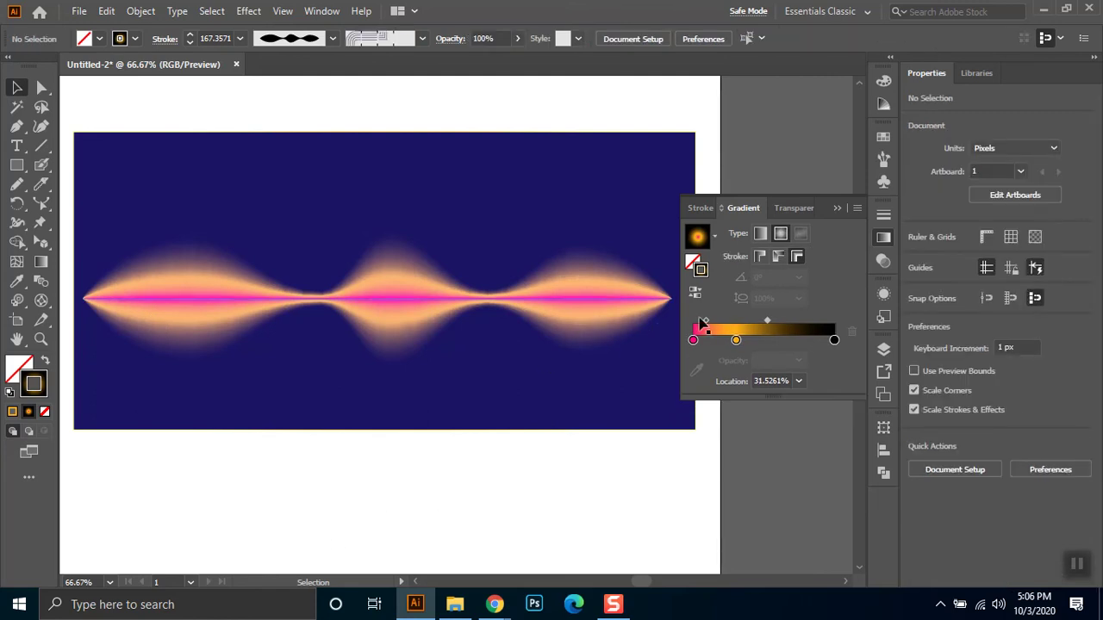
pyautogui.click(598, 320)
pyautogui.moveTo(713, 340); pyautogui.dragTo(715, 340)
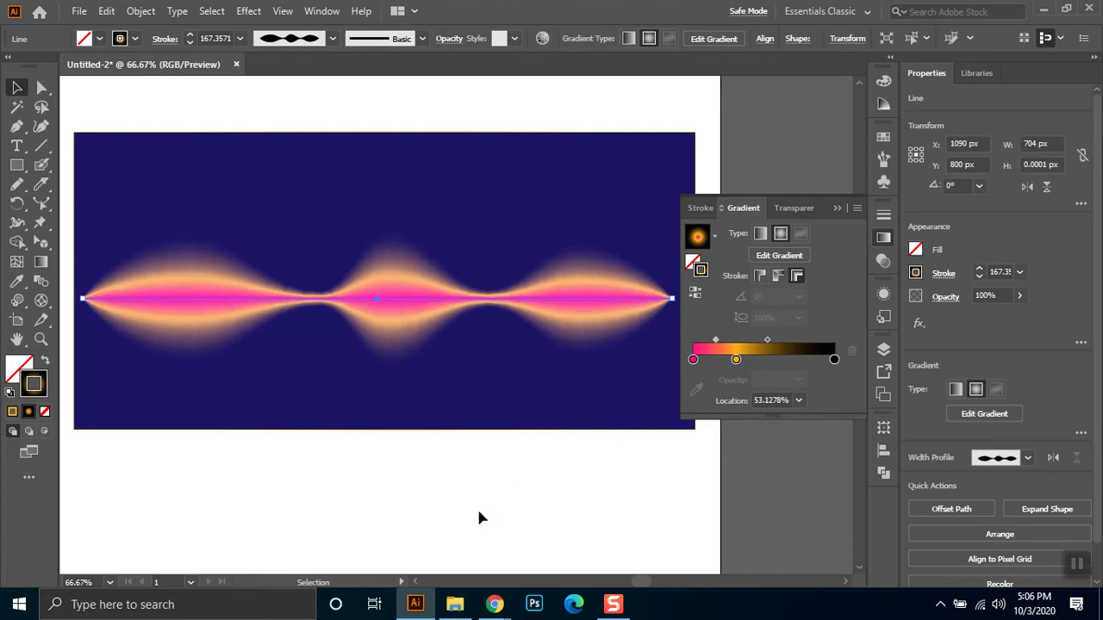
pyautogui.click(650, 183)
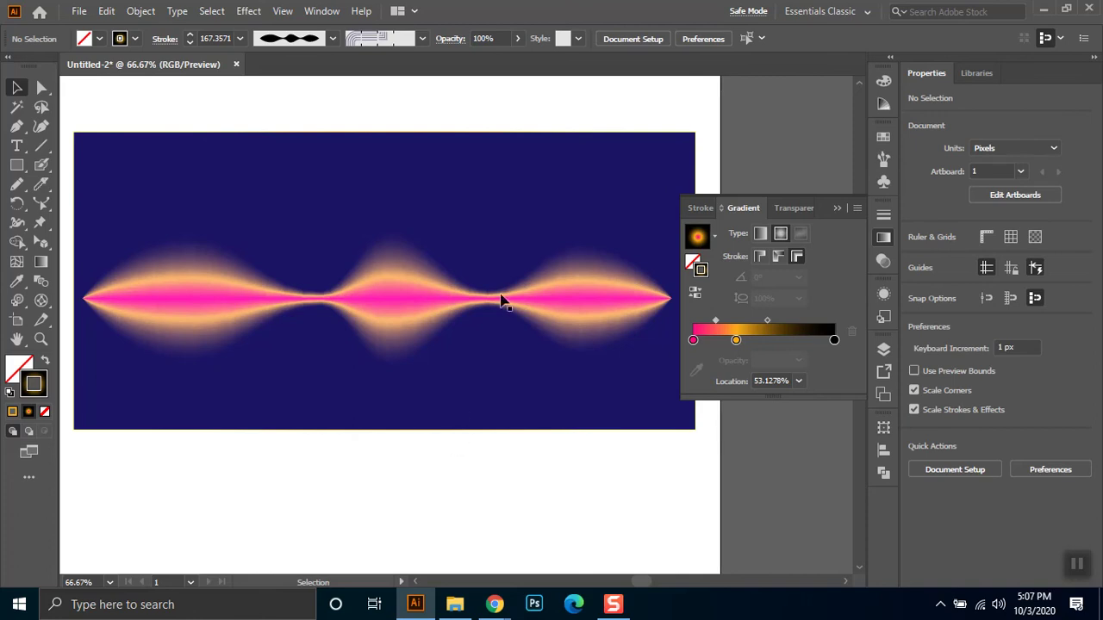
# Delete the wavy line and the navy rectangle to clear the artboard
pyautogui.click(619, 248)
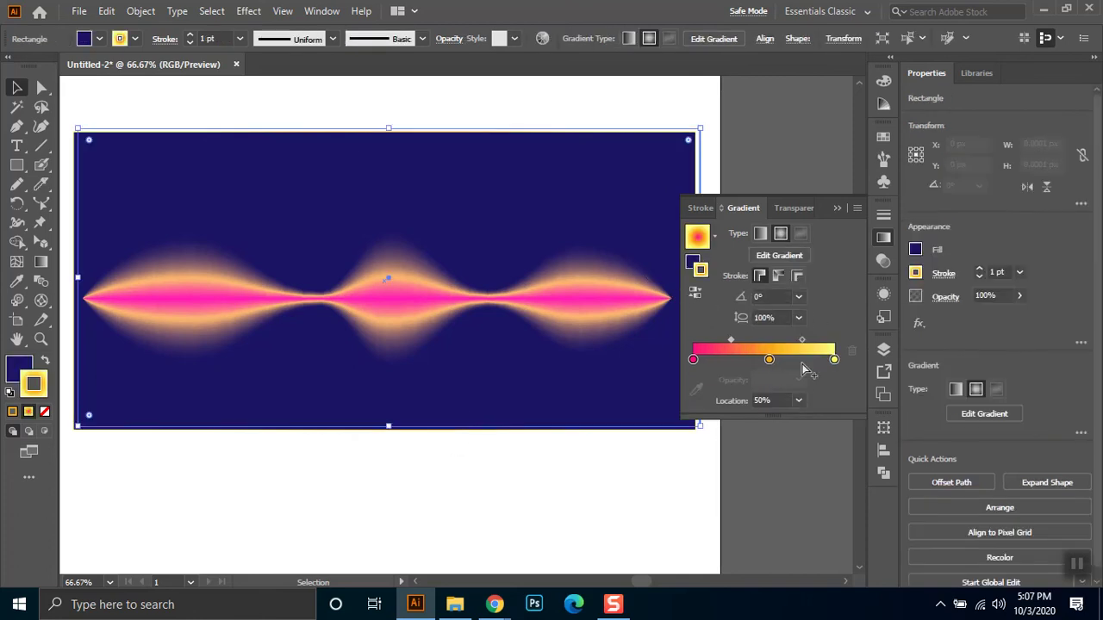
pyautogui.moveTo(515, 266); pyautogui.dragTo(621, 422)
pyautogui.press('Delete')
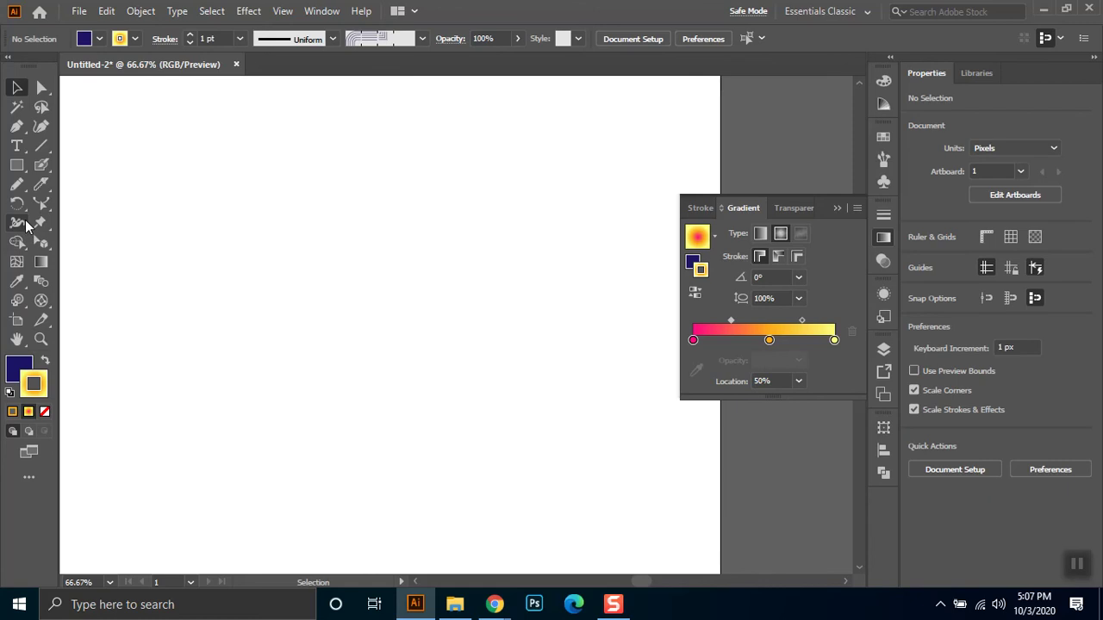
# Switch to Chrome and search Google Images for rainbow ribbon
pyautogui.click(26, 226)
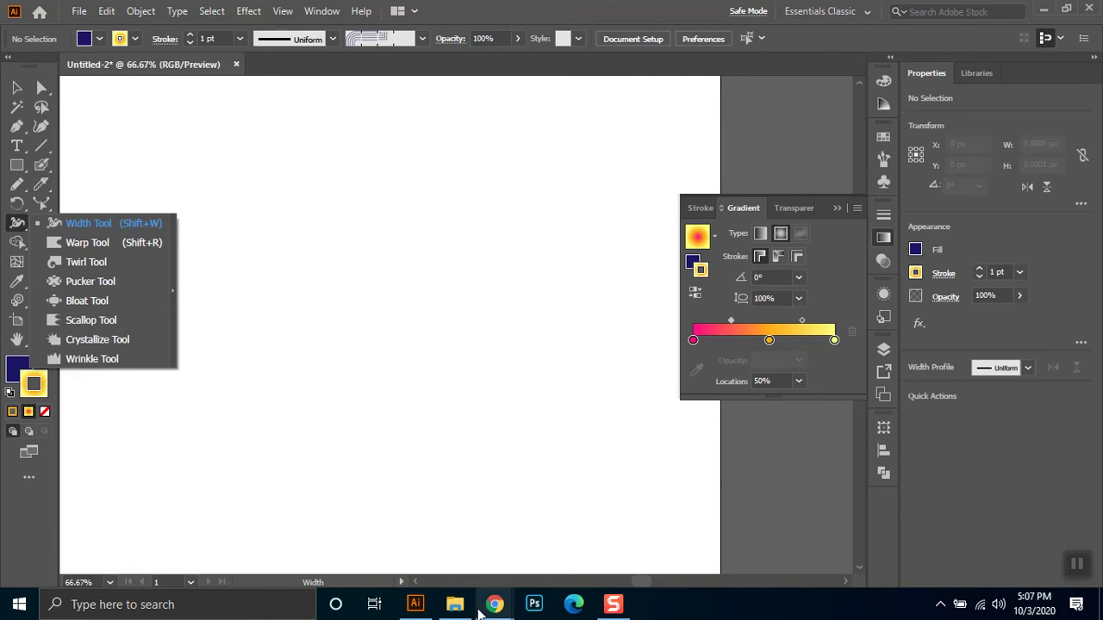
pyautogui.click(485, 605)
pyautogui.click(421, 487)
pyautogui.click(681, 14)
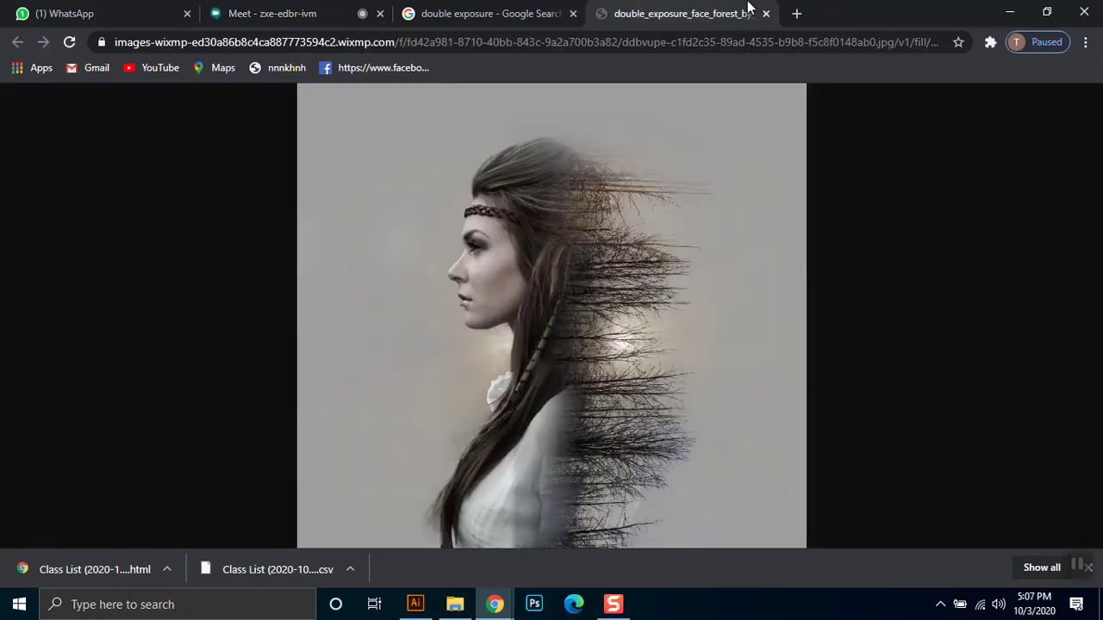
pyautogui.click(664, 39)
pyautogui.press('BackSpace')
pyautogui.write('rainboiw')
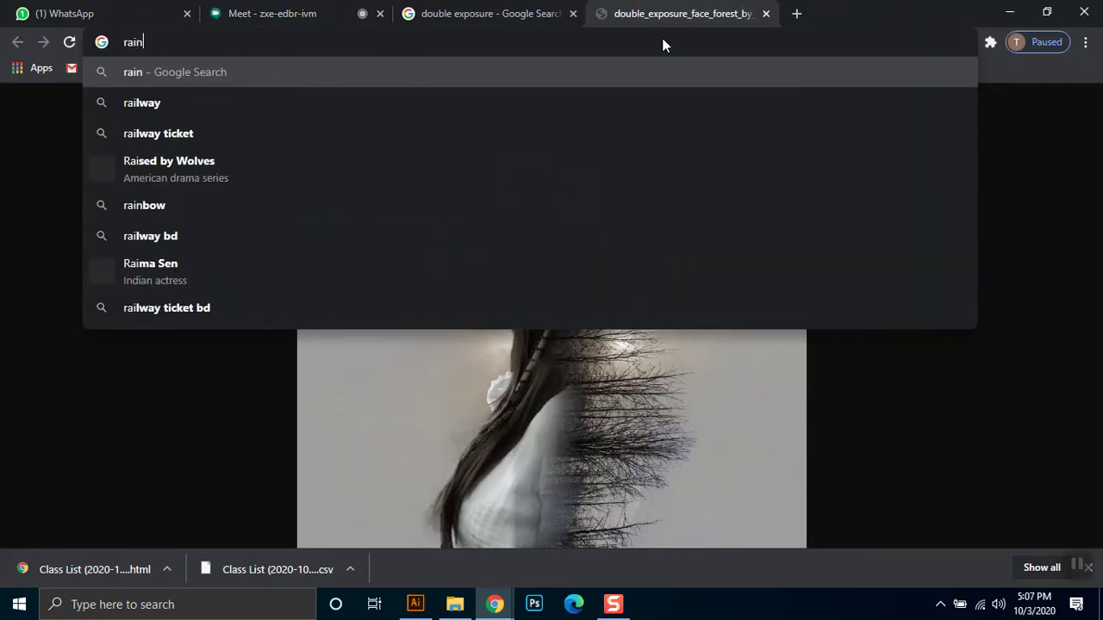
pyautogui.press('BackSpace')
pyautogui.press('BackSpace')
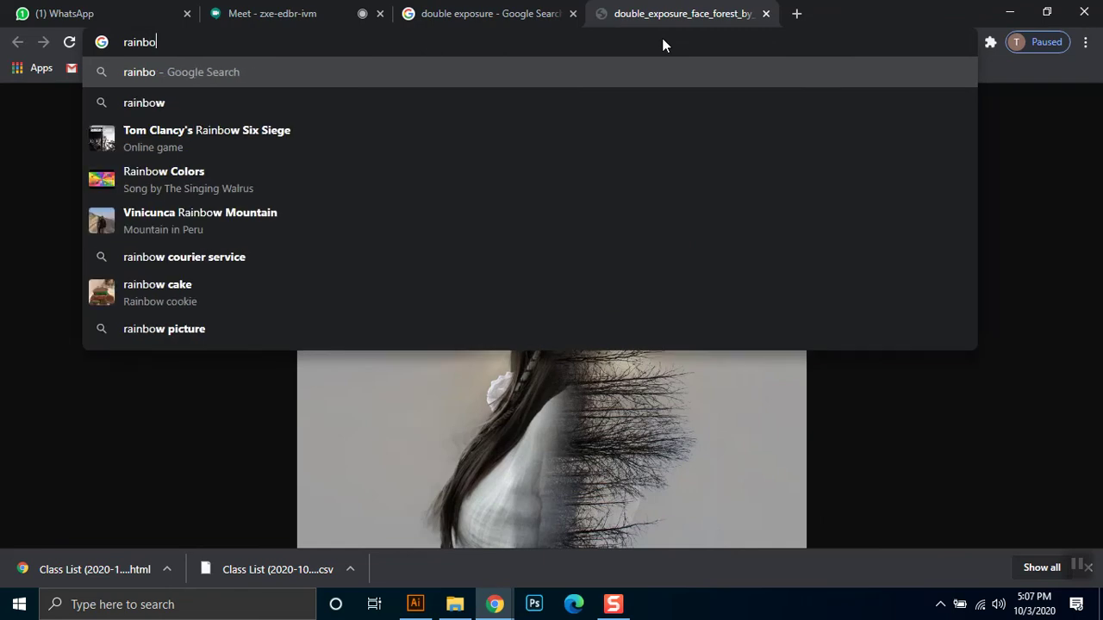
pyautogui.write('w ribbon')
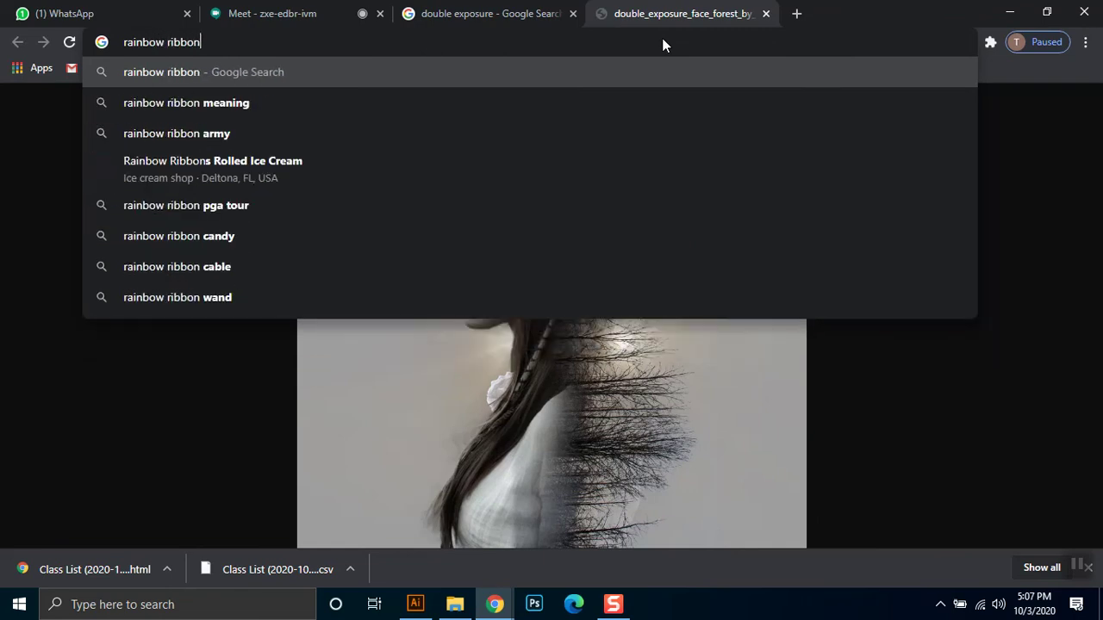
pyautogui.press('Return')
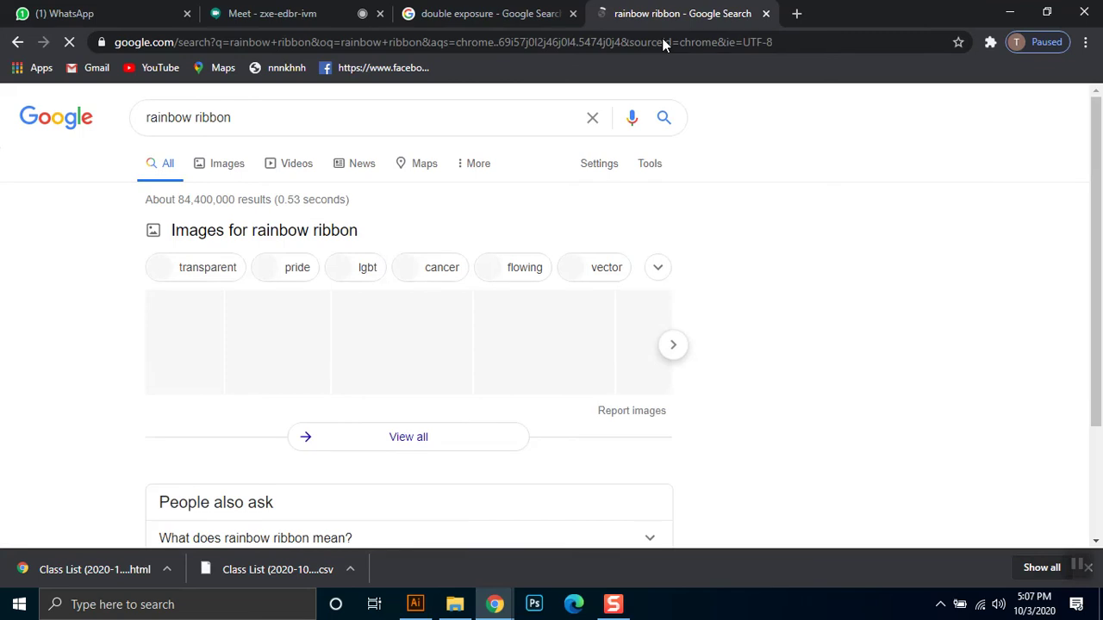
pyautogui.click(235, 168)
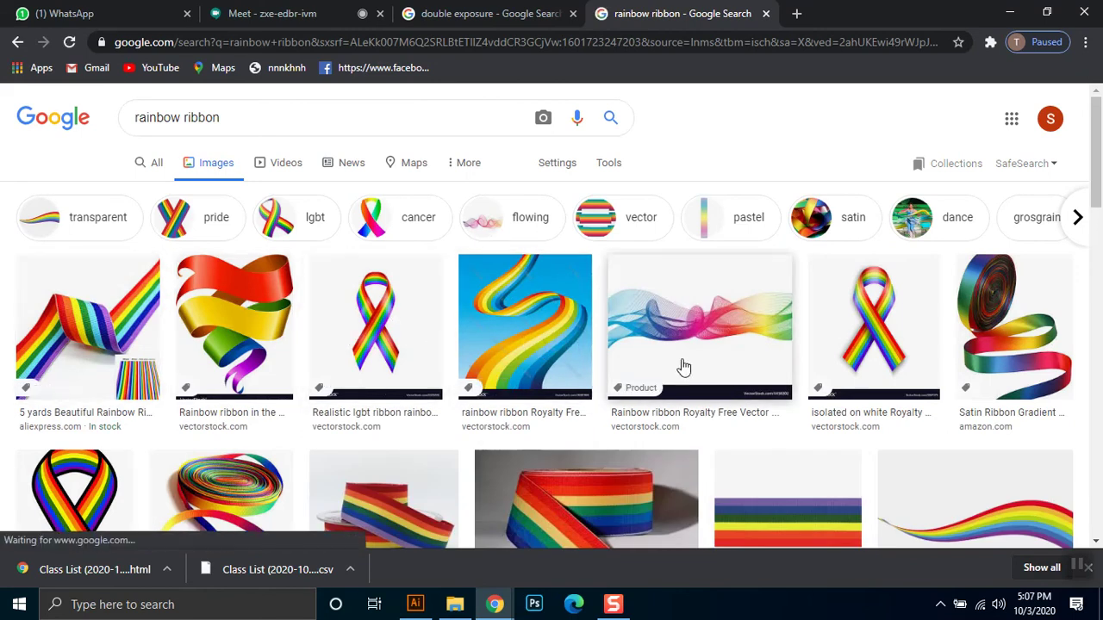
# Open the VectorStock rainbow ribbon image made of flowing thin lines and examine it as a reference
pyautogui.click(672, 315)
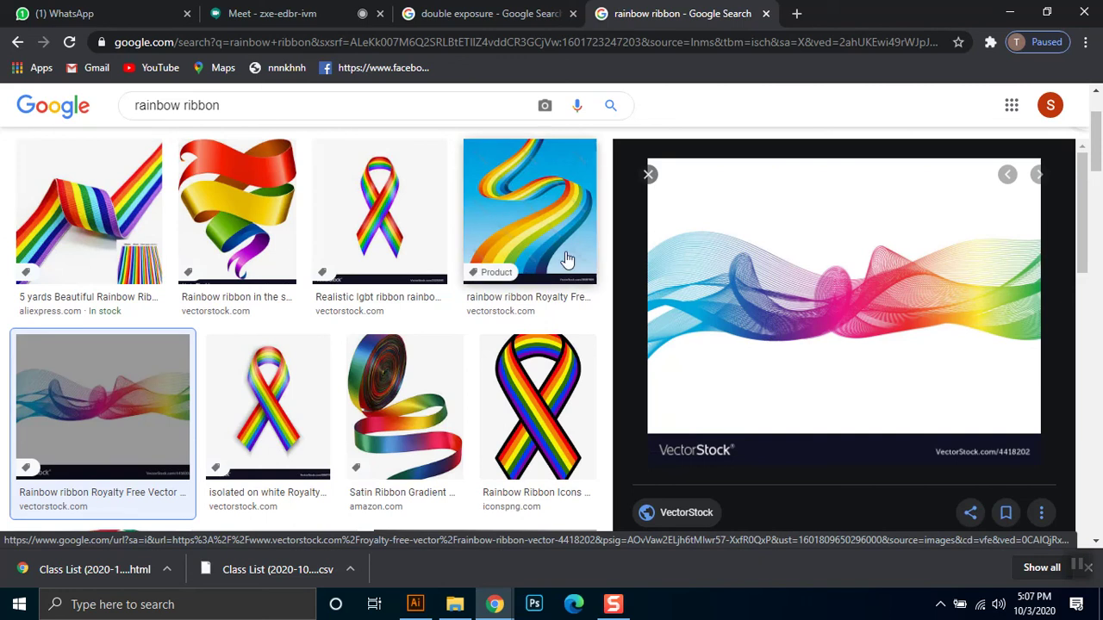
pyautogui.scroll(-2, 718, 392)
pyautogui.scroll(2, 718, 389)
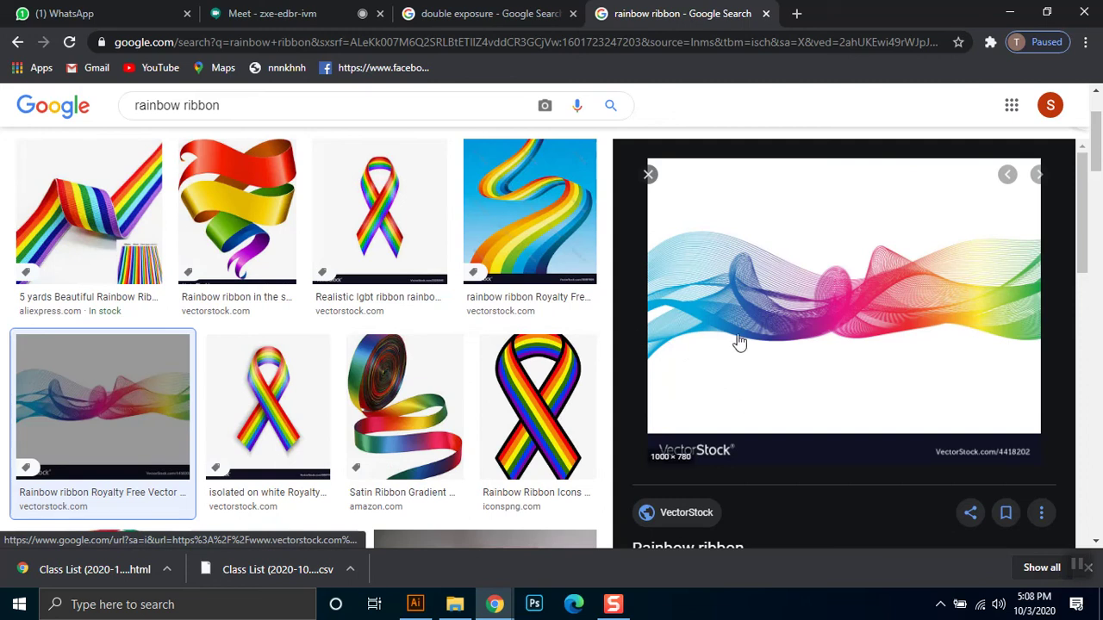
# Return to Illustrator and draw a horizontal line about 596 px long across the upper part of the artboard
pyautogui.click(429, 602)
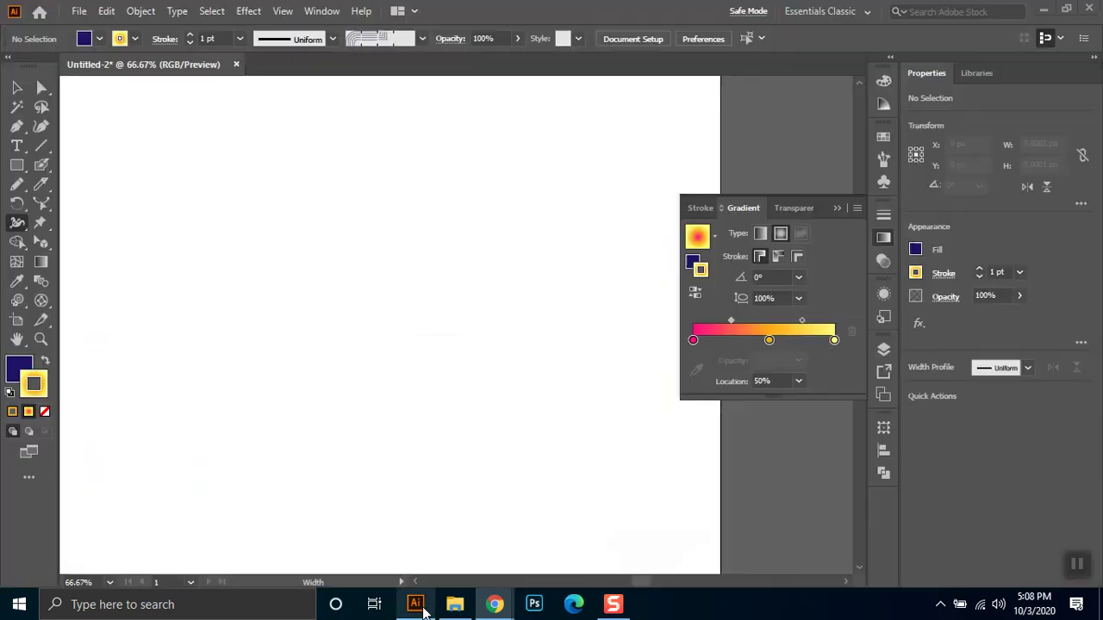
pyautogui.click(40, 146)
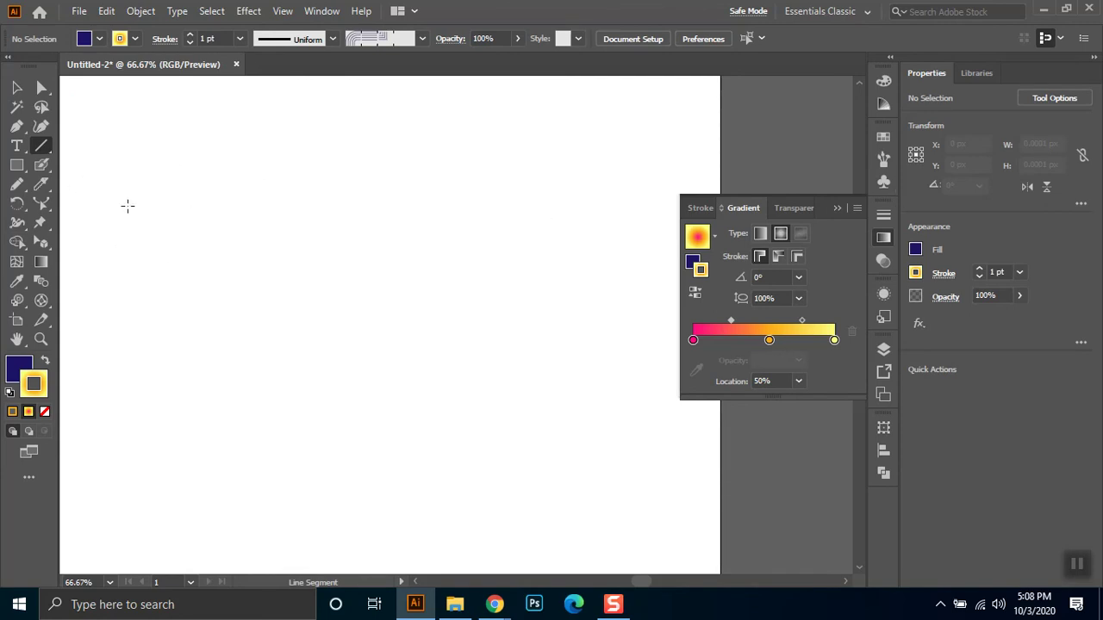
pyautogui.moveTo(127, 205); pyautogui.dragTo(617, 202)
pyautogui.click(16, 87)
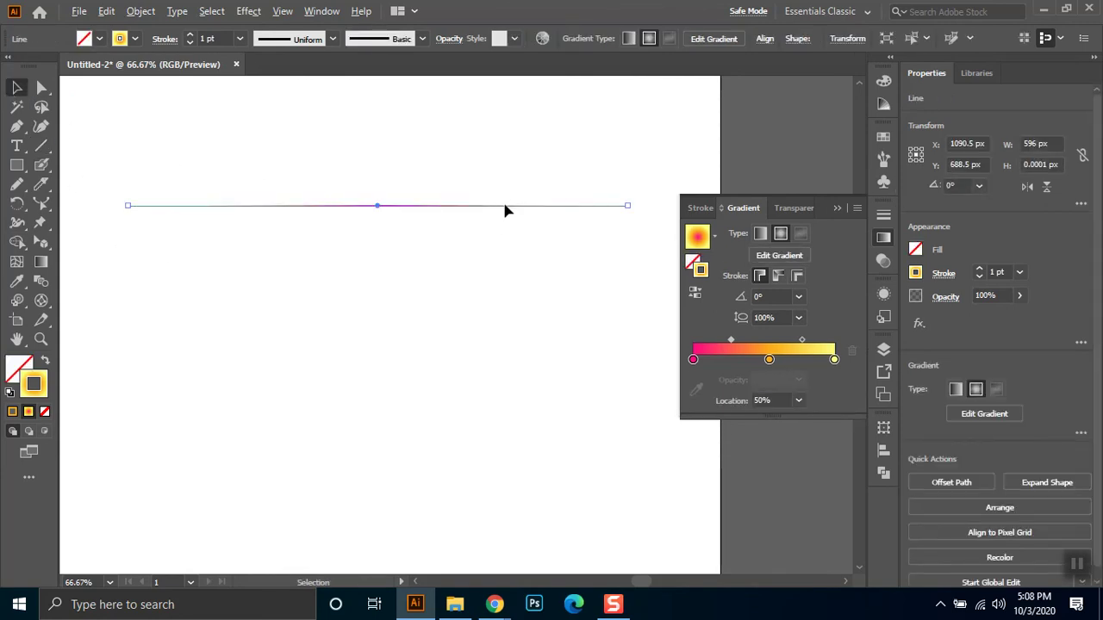
# Duplicate the line with a small diagonal offset and repeat the copy many times to build a slanted stack of lines
pyautogui.moveTo(505, 214); pyautogui.dragTo(511, 214)
pyautogui.hotkey('ctrl', 'd')
pyautogui.hotkey('ctrl', 'd')
pyautogui.hotkey('ctrl', 'd')
pyautogui.hotkey('ctrl', 'd')
pyautogui.hotkey('ctrl', 'd')
pyautogui.hotkey('ctrl', 'd')
pyautogui.hotkey('ctrl', 'd')
pyautogui.hotkey('ctrl', 'd')
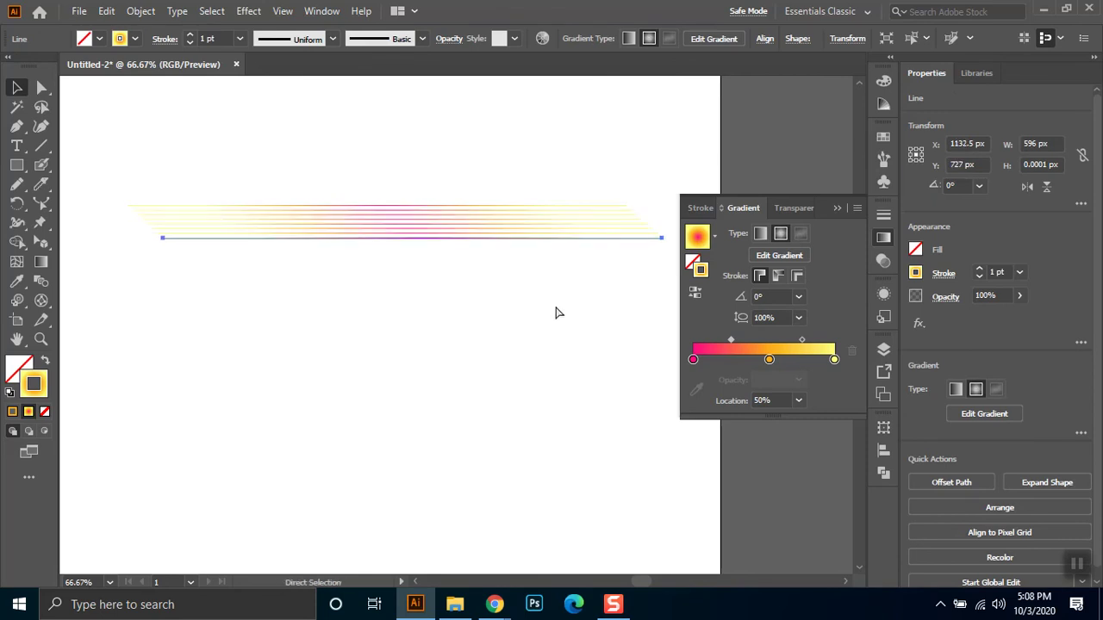
pyautogui.hotkey('ctrl', 'd')
pyautogui.hotkey('ctrl', 'd')
pyautogui.hotkey('ctrl', 'd')
pyautogui.hotkey('ctrl', 'd')
pyautogui.hotkey('ctrl', 'd')
pyautogui.hotkey('ctrl', 'd')
pyautogui.hotkey('ctrl', 'd')
pyautogui.hotkey('ctrl', 'd')
pyautogui.hotkey('ctrl', 'd')
pyautogui.hotkey('ctrl', 'd')
pyautogui.hotkey('ctrl', 'd')
pyautogui.hotkey('ctrl', 'd')
pyautogui.hotkey('ctrl', 'd')
pyautogui.hotkey('ctrl', 'd')
pyautogui.hotkey('ctrl', 'd')
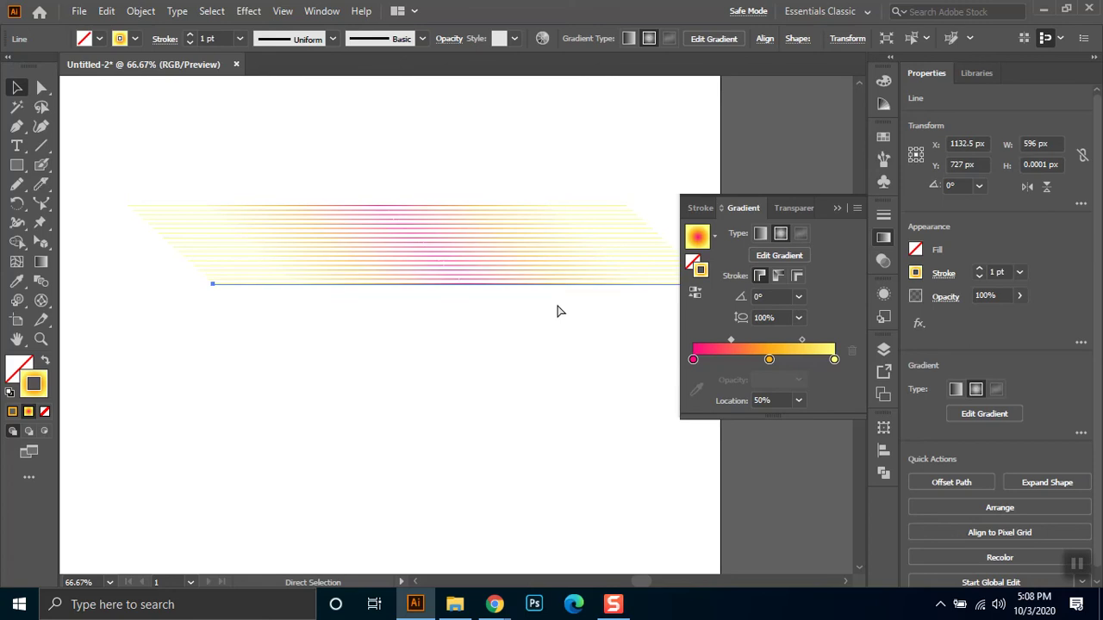
# Delete the slanted stack of lines and draw a new horizontal line about 552 px long across the upper part of the artboard
pyautogui.moveTo(406, 164); pyautogui.dragTo(343, 370)
pyautogui.press('Delete')
pyautogui.click(42, 146)
pyautogui.moveTo(126, 185); pyautogui.dragTo(590, 202)
pyautogui.press('v')
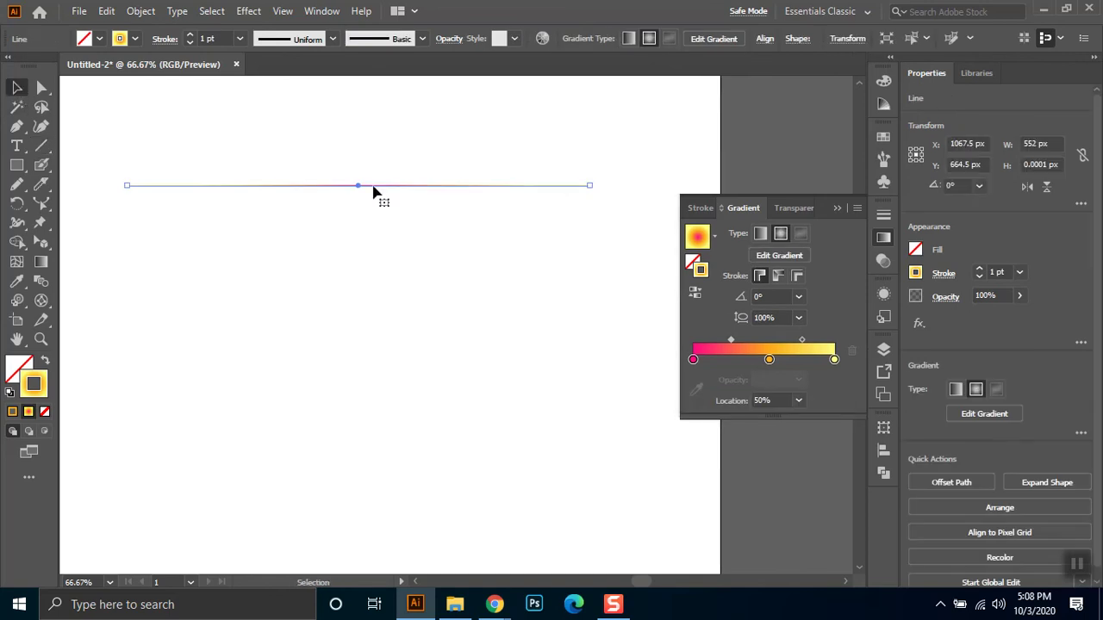
# Duplicate the new line about 6 px below itself and repeat the copy to build a stack of 15 lines
pyautogui.moveTo(380, 187); pyautogui.dragTo(382, 194)
pyautogui.hotkey('ctrl', 'd')
pyautogui.hotkey('ctrl', 'd')
pyautogui.hotkey('ctrl', 'd')
pyautogui.hotkey('ctrl', 'd')
pyautogui.hotkey('ctrl', 'd')
pyautogui.hotkey('ctrl', 'd')
pyautogui.hotkey('ctrl', 'd')
pyautogui.hotkey('ctrl', 'd')
pyautogui.hotkey('ctrl', 'd')
pyautogui.hotkey('ctrl', 'd')
pyautogui.hotkey('ctrl', 'd')
pyautogui.hotkey('ctrl', 'd')
pyautogui.hotkey('ctrl', 'd')
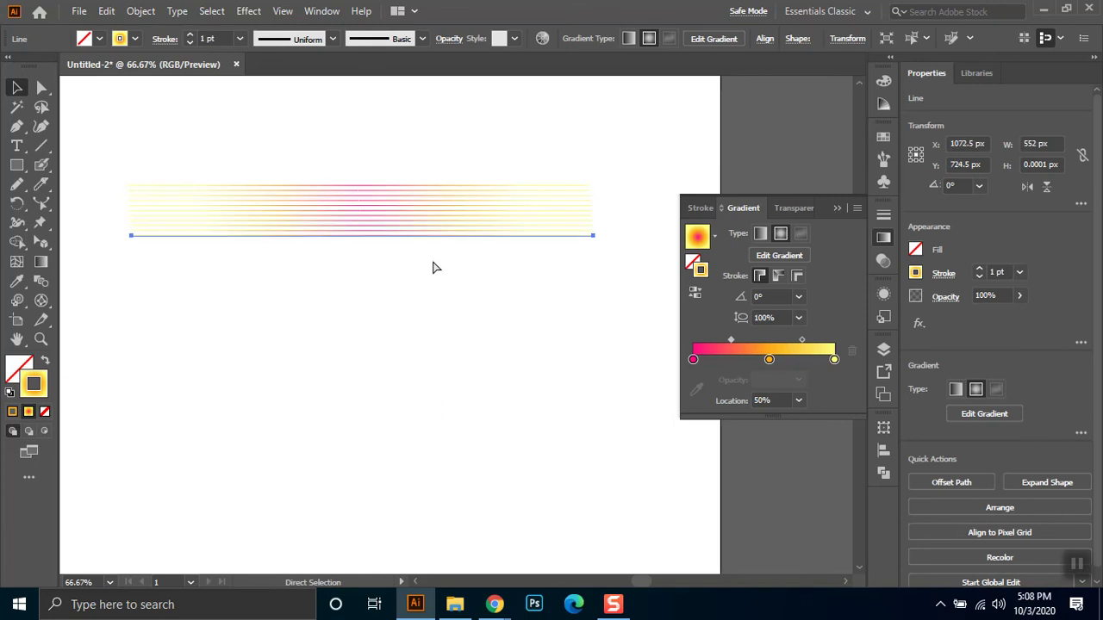
# Select all the lines and recolor the end stop of their stroke gradient to red, about R 246, G 30, B 0
pyautogui.moveTo(493, 148); pyautogui.dragTo(322, 380)
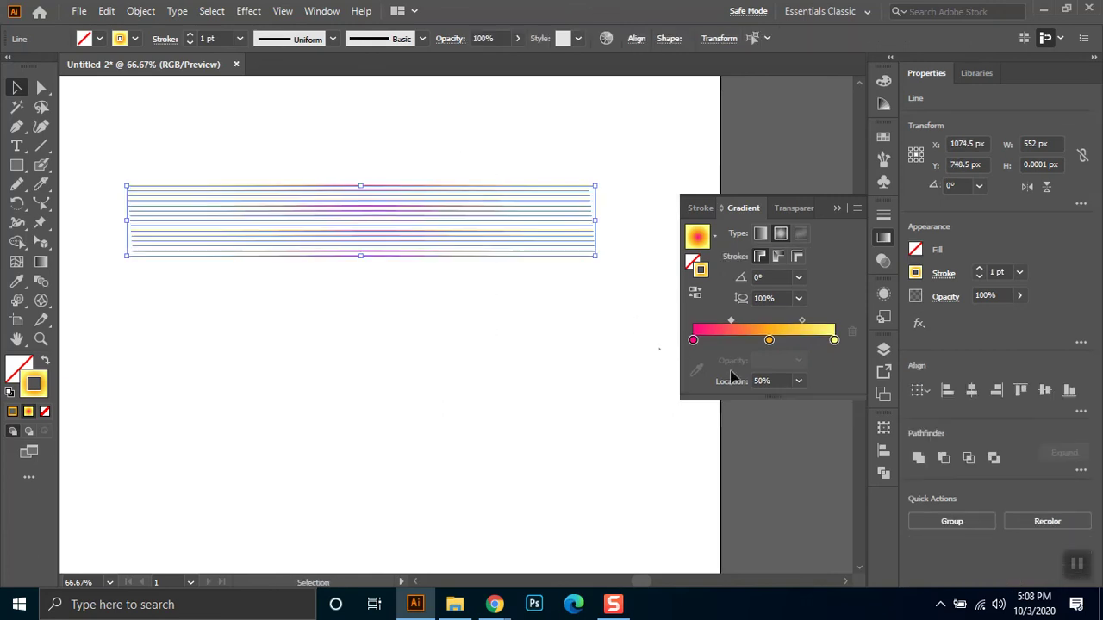
pyautogui.click(834, 341)
pyautogui.doubleClick(835, 340)
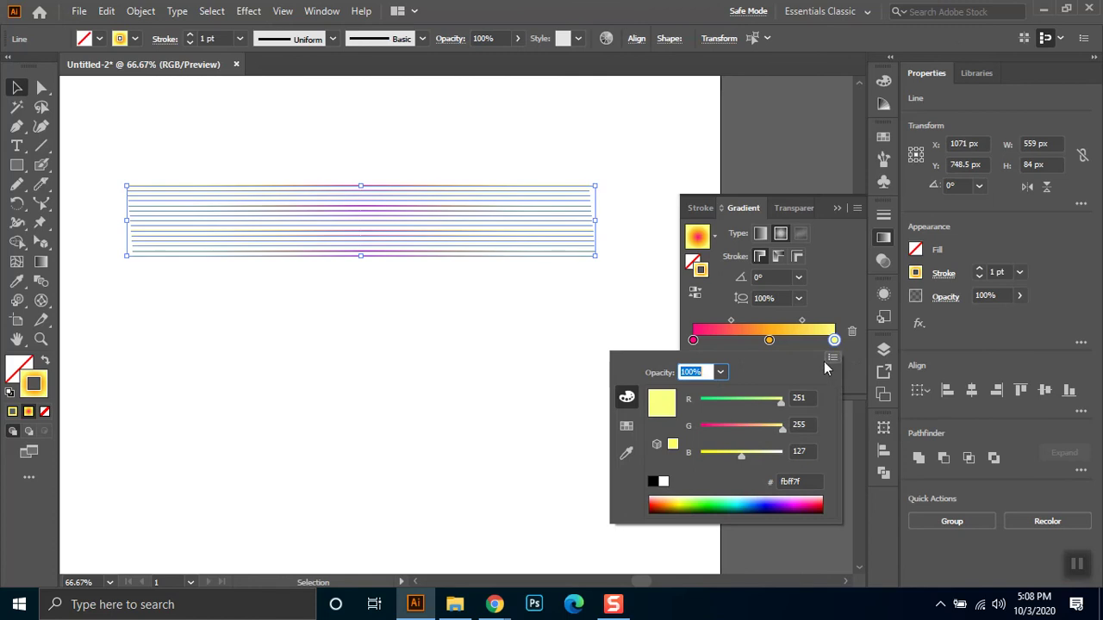
pyautogui.moveTo(739, 401); pyautogui.dragTo(676, 404)
pyautogui.moveTo(781, 428); pyautogui.dragTo(689, 428)
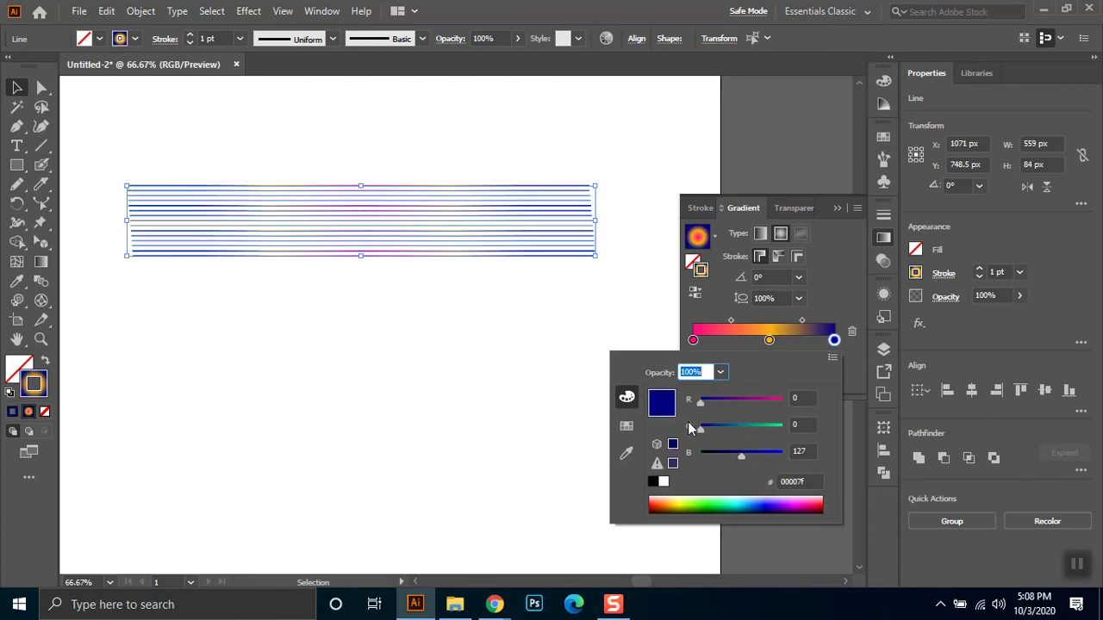
pyautogui.click(733, 428)
pyautogui.click(778, 400)
pyautogui.moveTo(739, 451); pyautogui.dragTo(665, 464)
pyautogui.moveTo(737, 428); pyautogui.dragTo(707, 428)
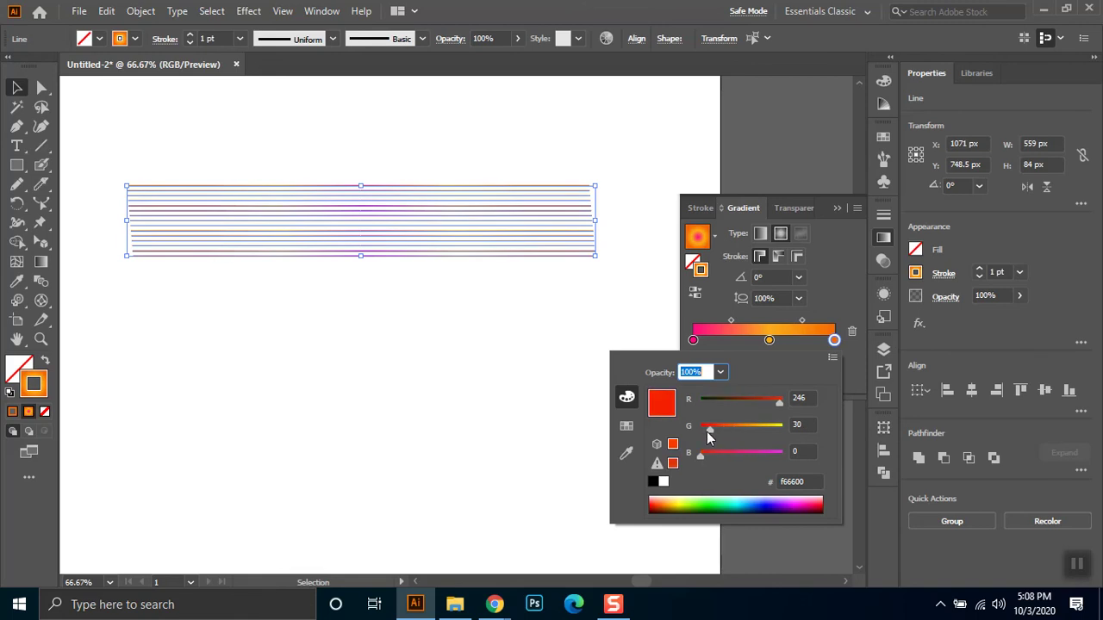
pyautogui.click(507, 384)
pyautogui.click(404, 366)
# Recolor the middle stop of the lines' stroke gradient to orange with R 251, G 142, B 23
pyautogui.moveTo(609, 145); pyautogui.dragTo(444, 291)
pyautogui.click(769, 339)
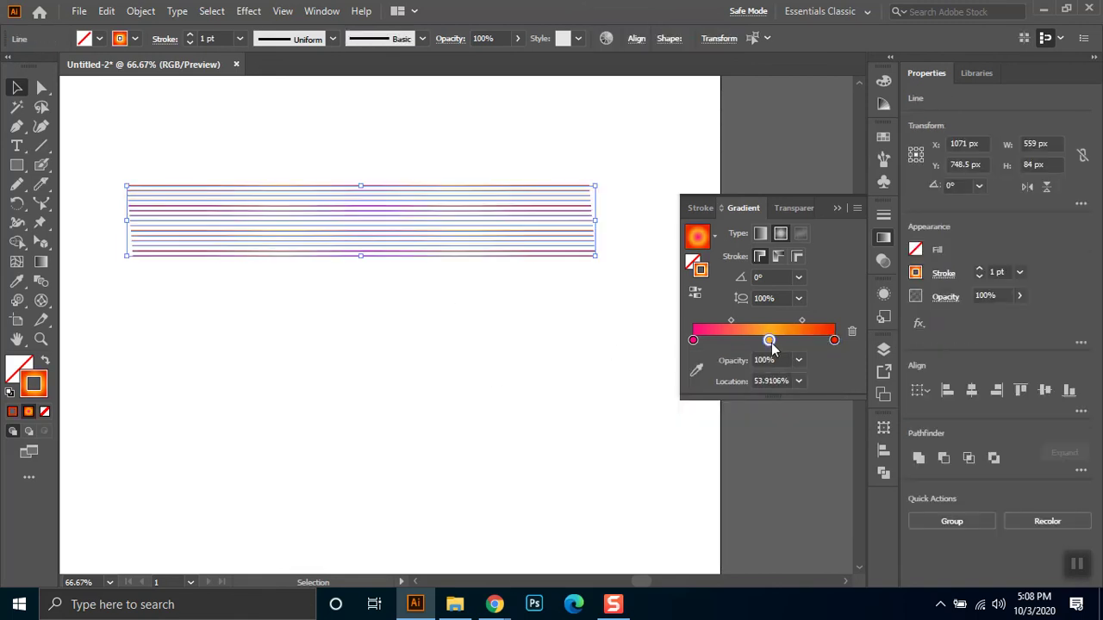
pyautogui.doubleClick(769, 340)
pyautogui.click(781, 426)
pyautogui.moveTo(781, 428); pyautogui.dragTo(746, 437)
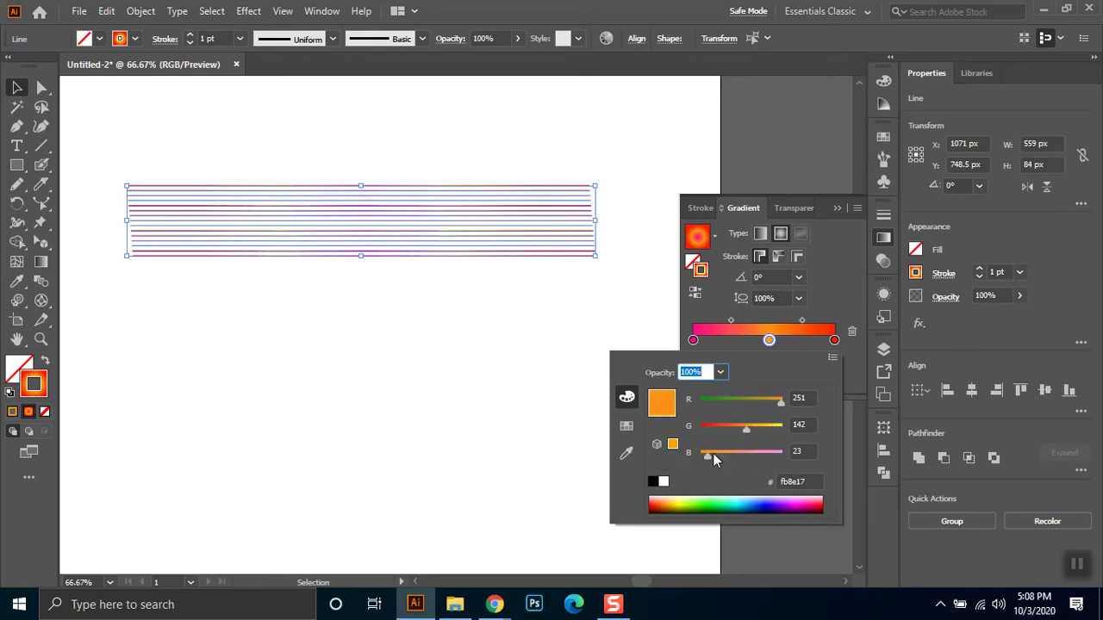
# Recolor the first stop of the lines' stroke gradient to purple
pyautogui.doubleClick(693, 341)
pyautogui.moveTo(752, 406)
pyautogui.mouseDown()
pyautogui.moveTo(705, 406)
pyautogui.moveTo(741, 401)
pyautogui.mouseUp()
pyautogui.click(451, 368)
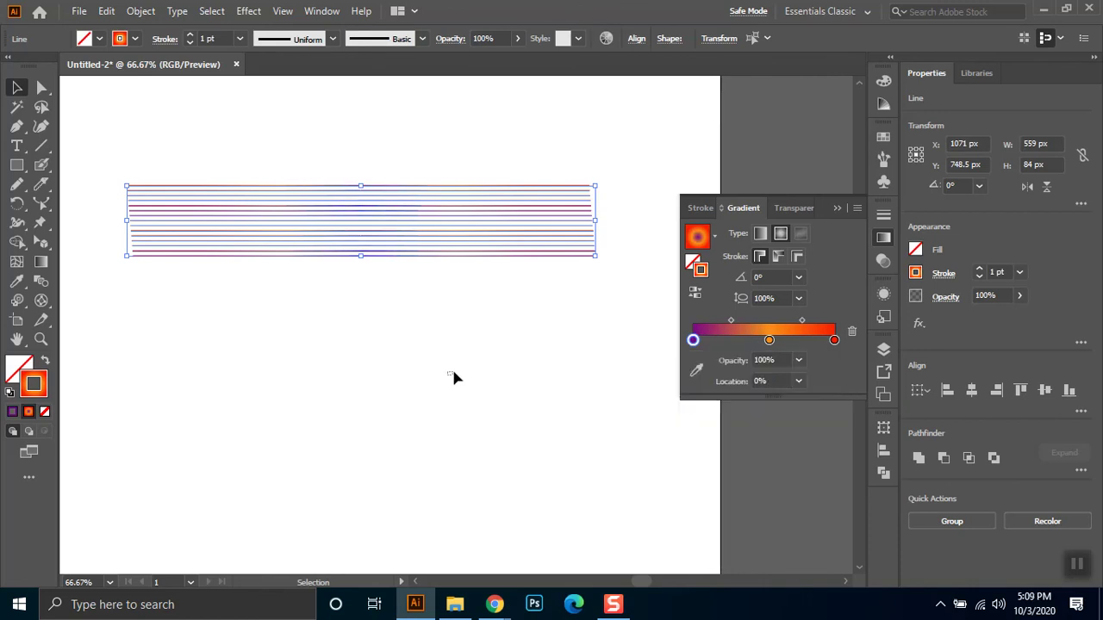
pyautogui.click(483, 422)
# Try a linear gradient on the lines' strokes, and return them to the radial type
pyautogui.moveTo(593, 131); pyautogui.dragTo(382, 285)
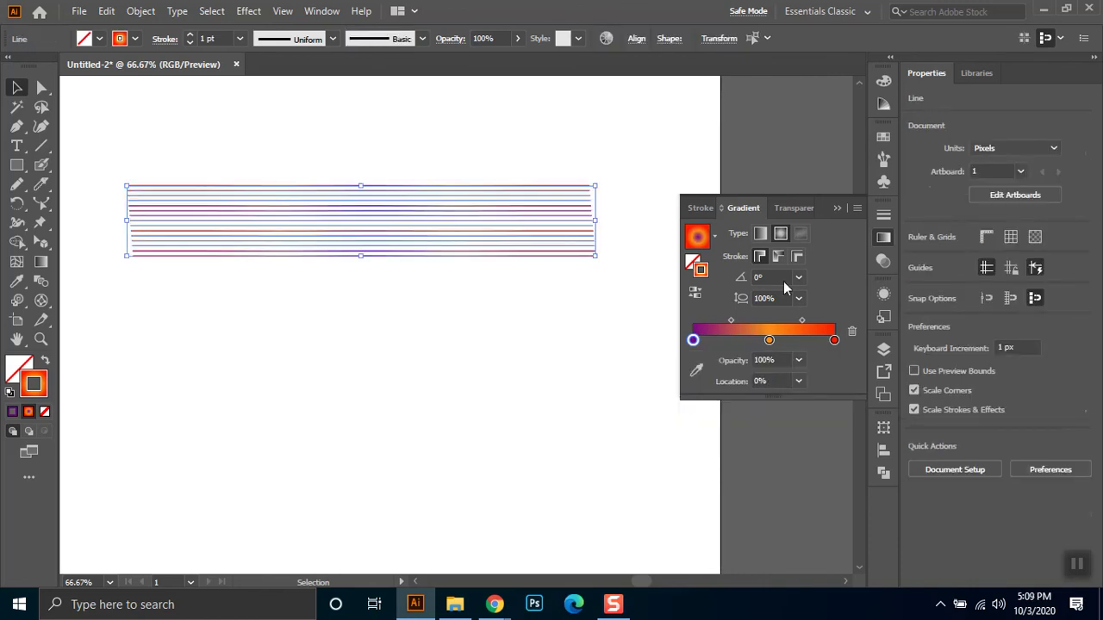
pyautogui.click(762, 235)
pyautogui.click(658, 343)
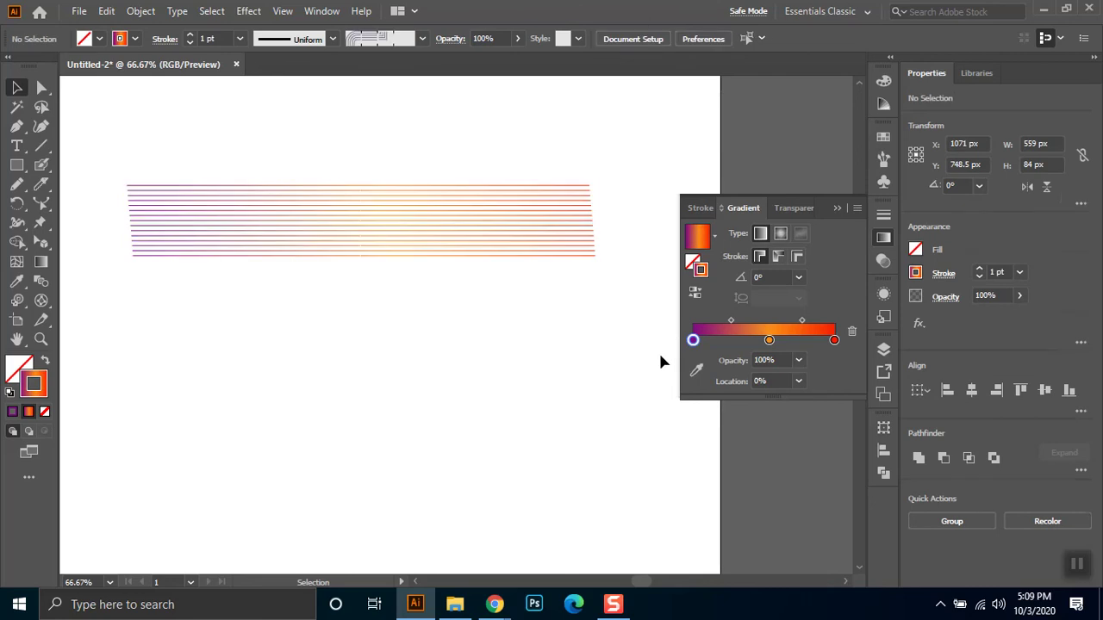
pyautogui.moveTo(594, 147); pyautogui.dragTo(398, 302)
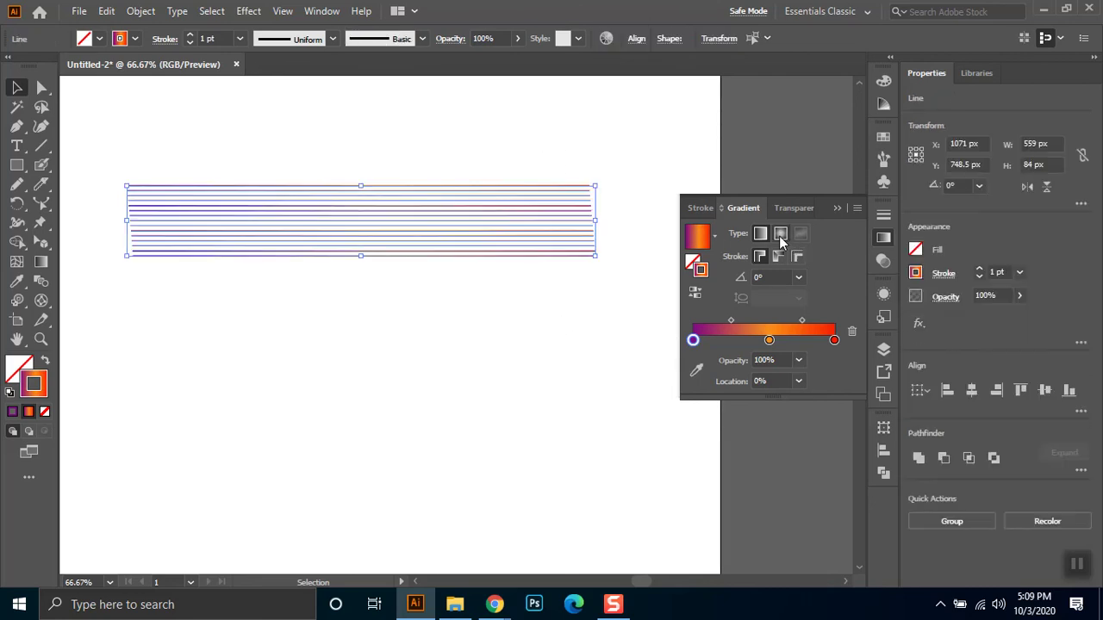
pyautogui.click(781, 234)
pyautogui.click(470, 319)
# Group all the lines and move the group down to about X 1128 px, Y 960.5 px
pyautogui.moveTo(420, 143); pyautogui.dragTo(310, 406)
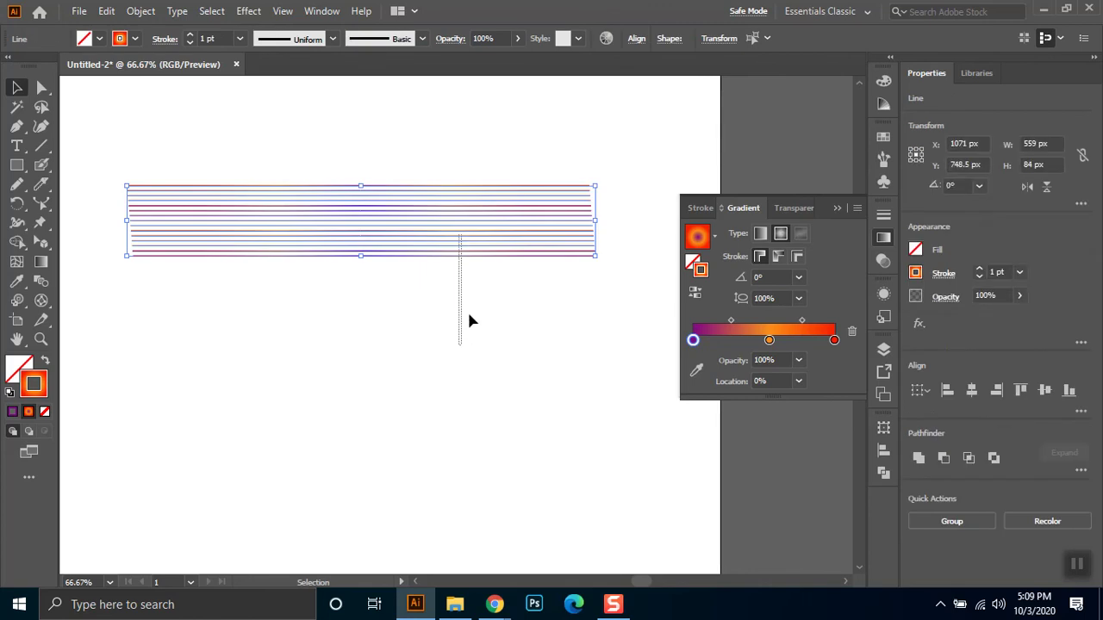
pyautogui.moveTo(461, 338); pyautogui.dragTo(461, 236)
pyautogui.moveTo(596, 123); pyautogui.dragTo(397, 360)
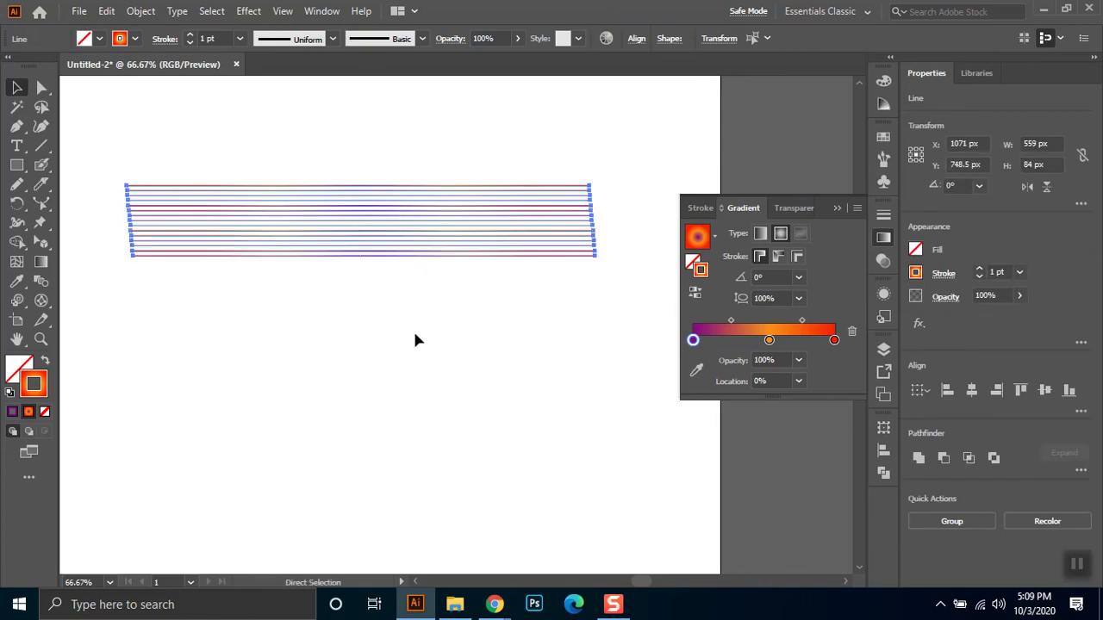
pyautogui.hotkey('ctrl', 'g')
pyautogui.moveTo(480, 253); pyautogui.dragTo(528, 432)
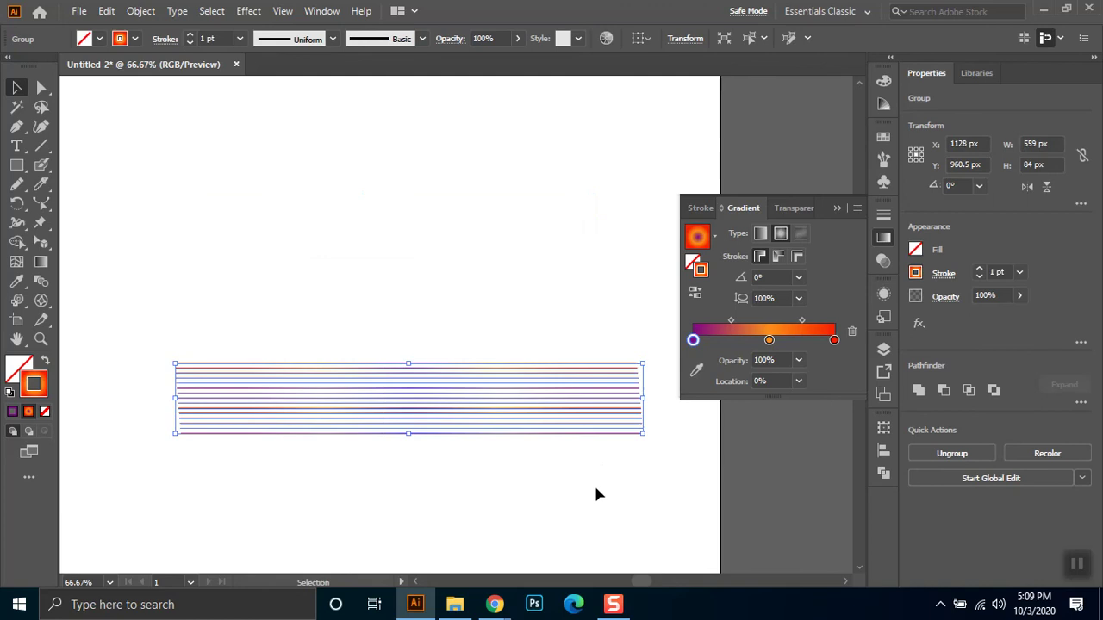
pyautogui.hotkey('ctrl', '+')
pyautogui.hotkey('ctrl', '-')
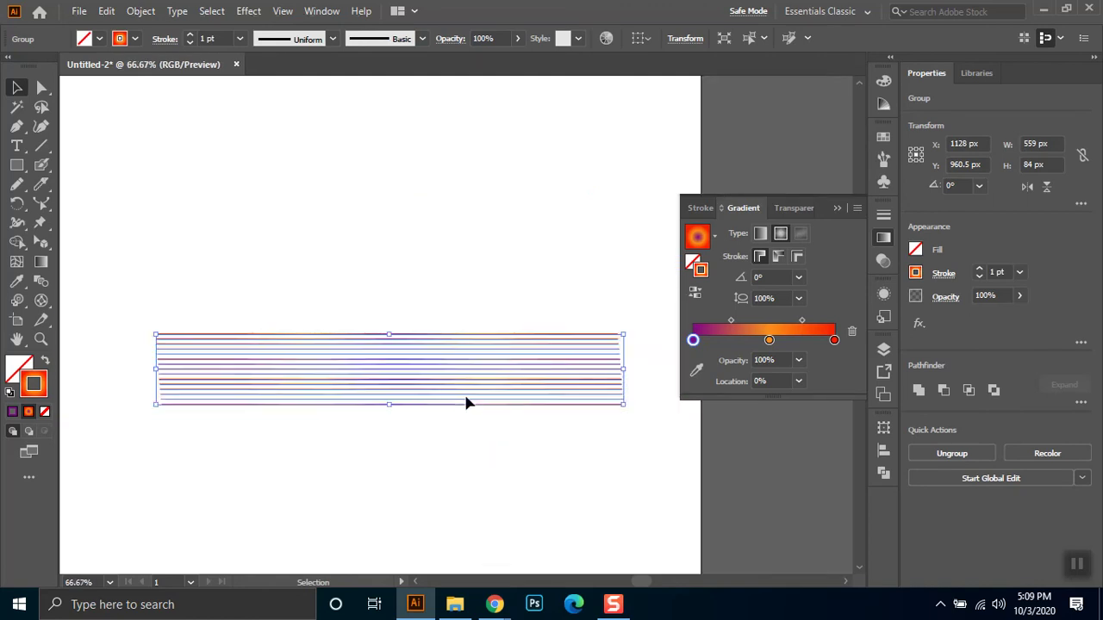
pyautogui.hotkey('ctrl', '-')
pyautogui.moveTo(514, 312); pyautogui.dragTo(414, 405)
pyautogui.click(143, 11)
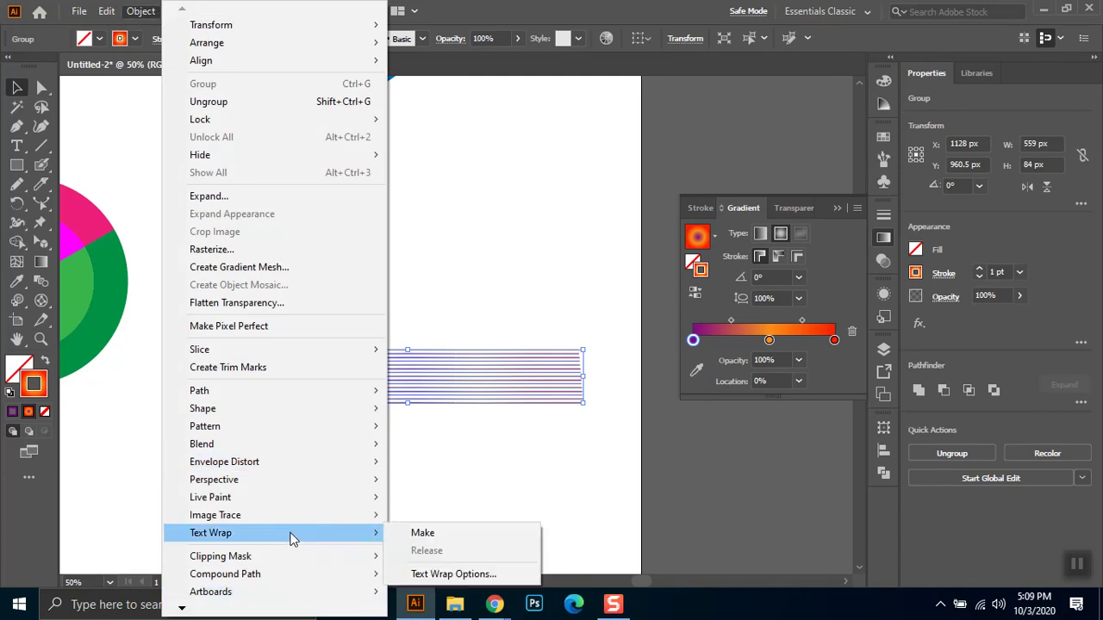
pyautogui.moveTo(290, 517)
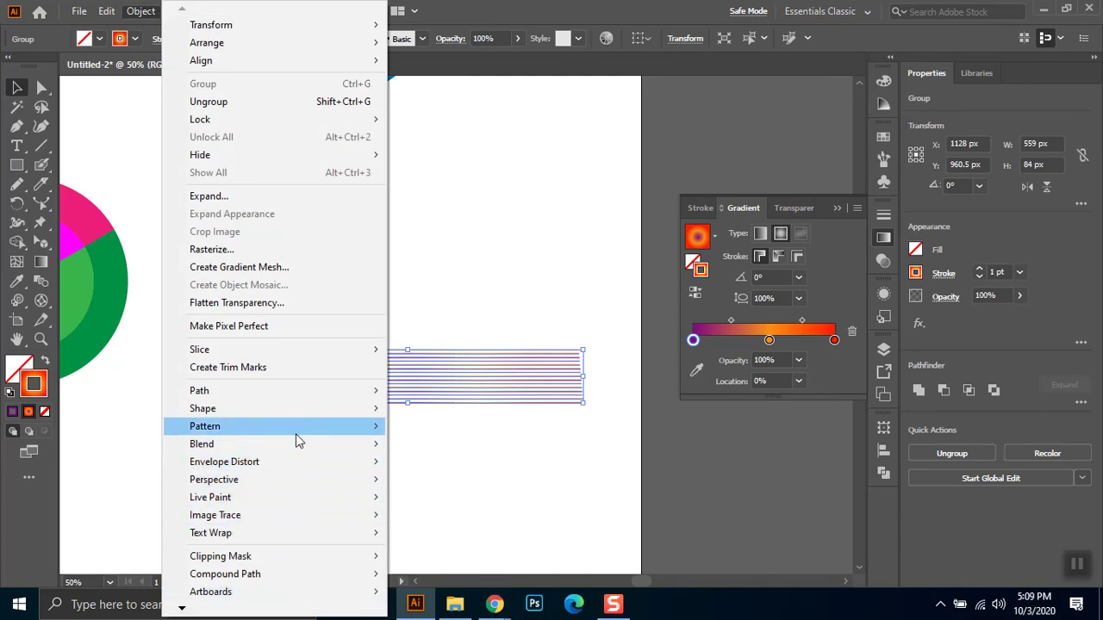
pyautogui.moveTo(290, 462)
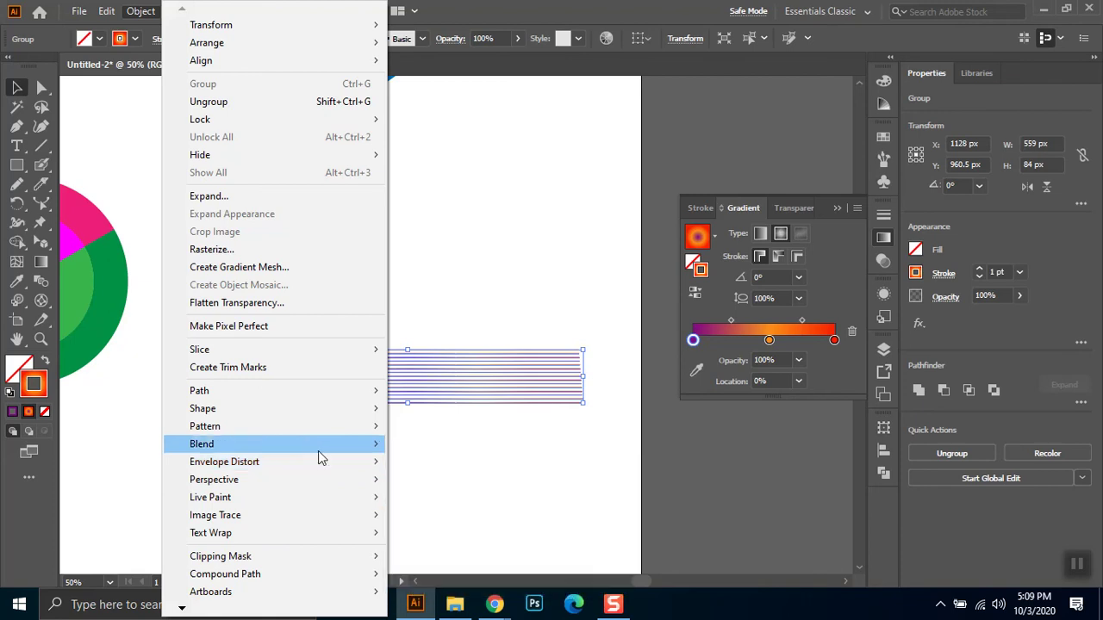
pyautogui.moveTo(320, 451)
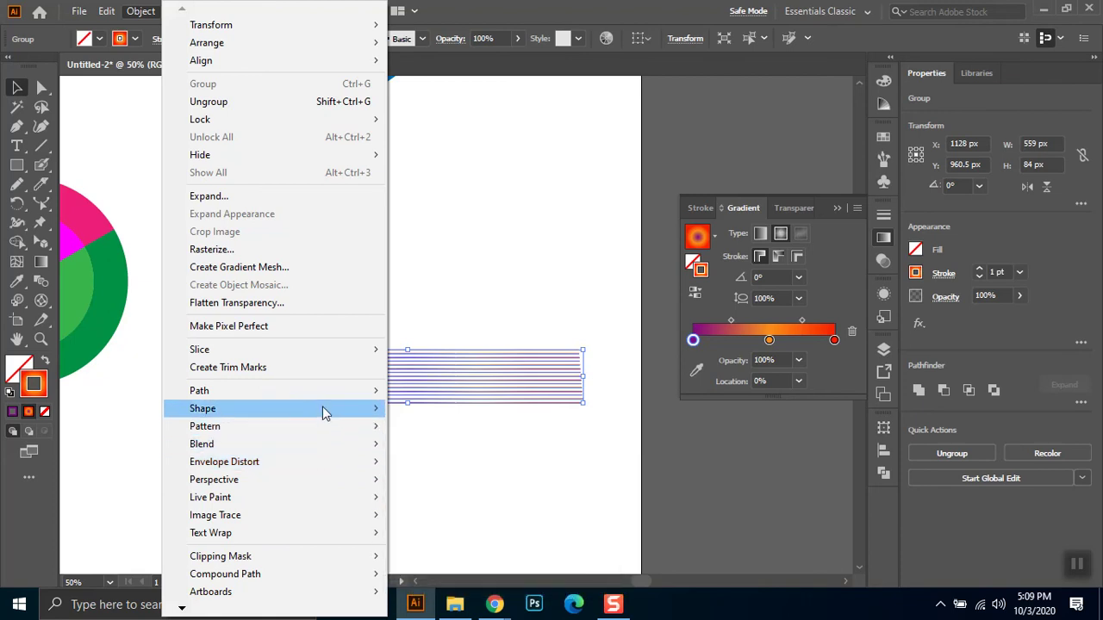
pyautogui.moveTo(324, 413)
pyautogui.moveTo(338, 392)
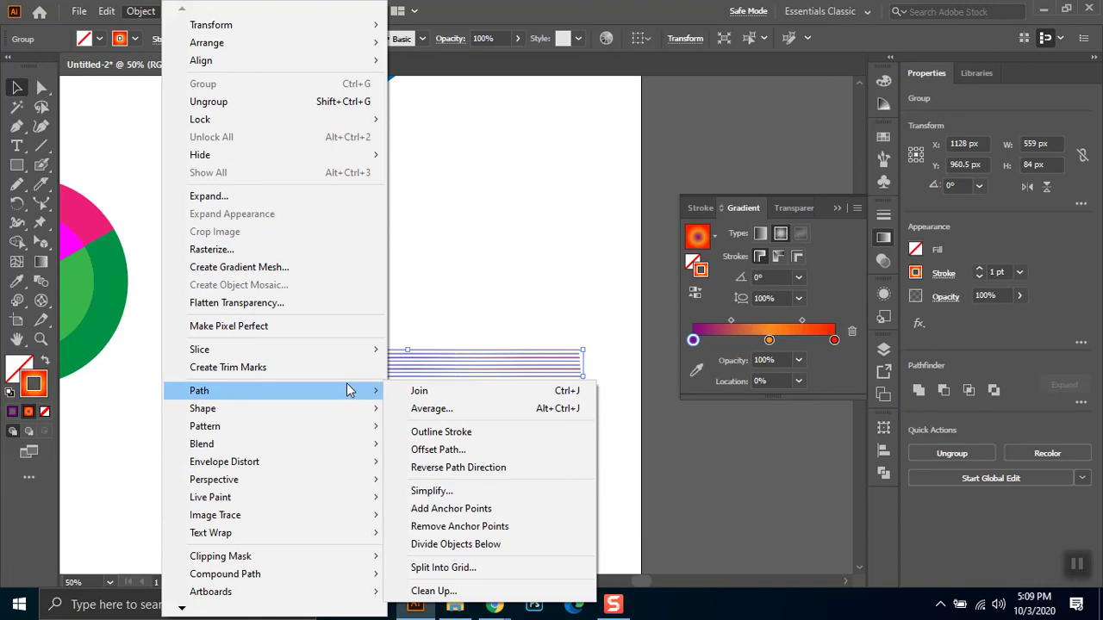
pyautogui.click(494, 399)
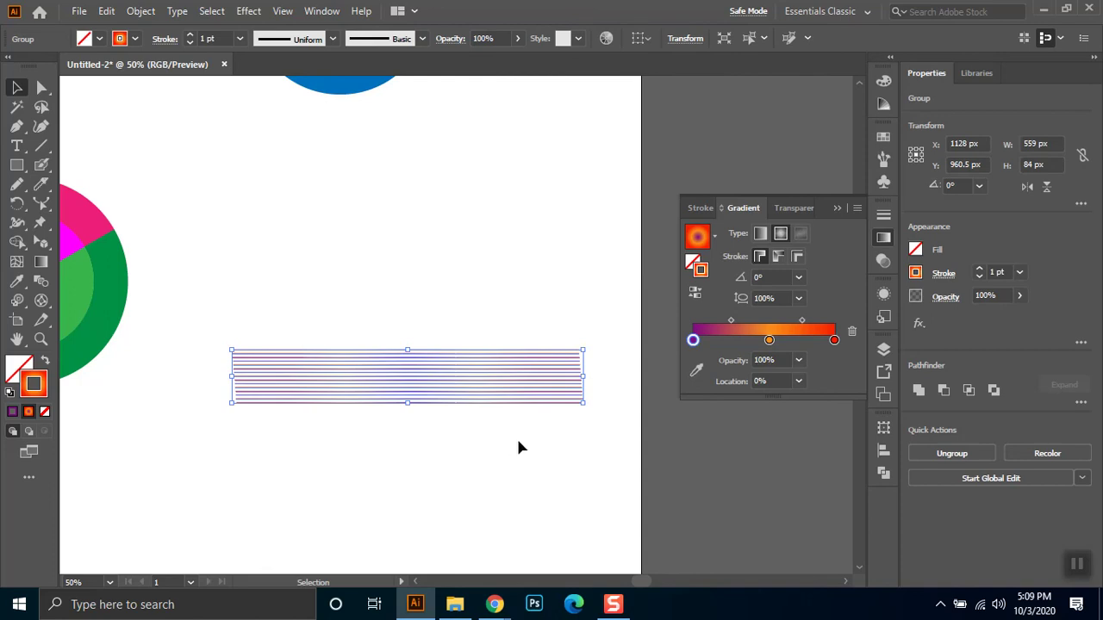
# Narrow the line group to about 495.5 px wide and start an envelope warp on it with the Rise style
pyautogui.moveTo(584, 377); pyautogui.dragTo(543, 377)
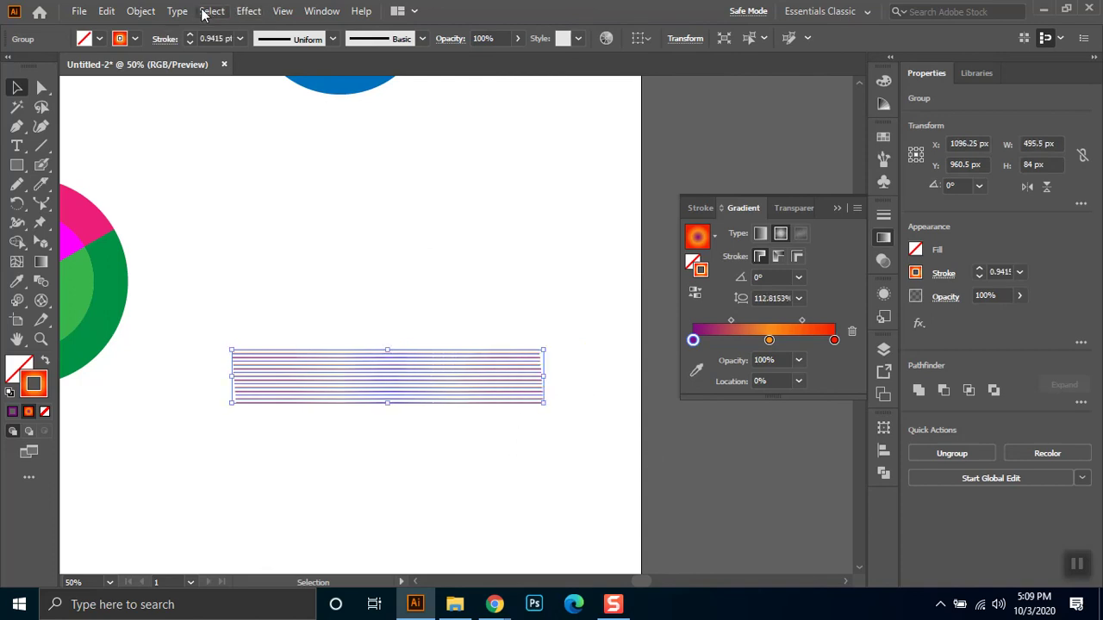
pyautogui.click(131, 12)
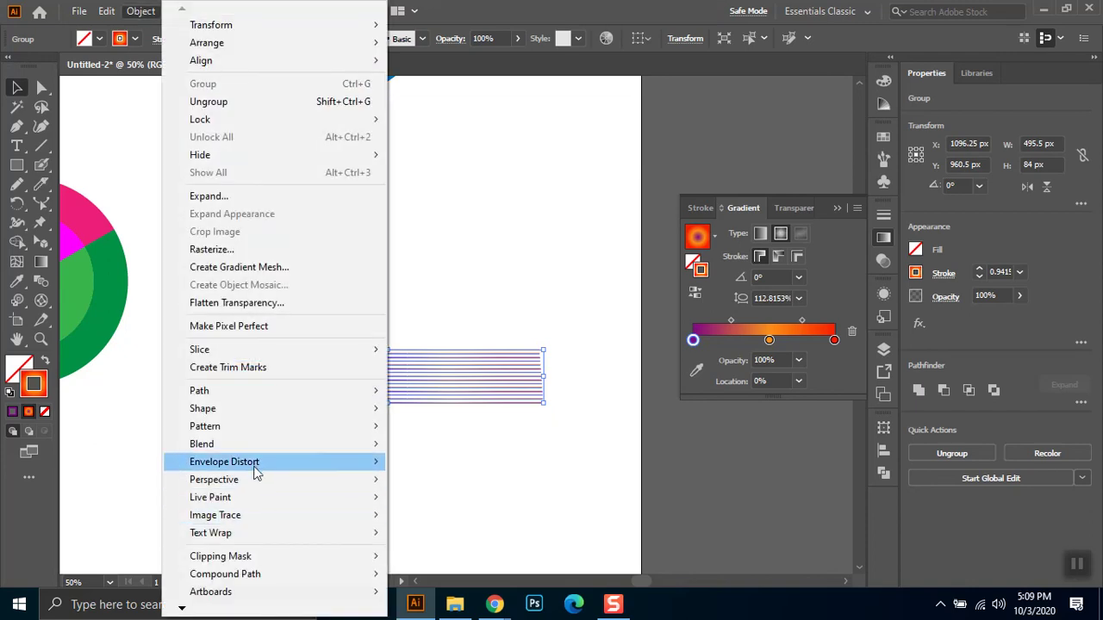
pyautogui.click(521, 465)
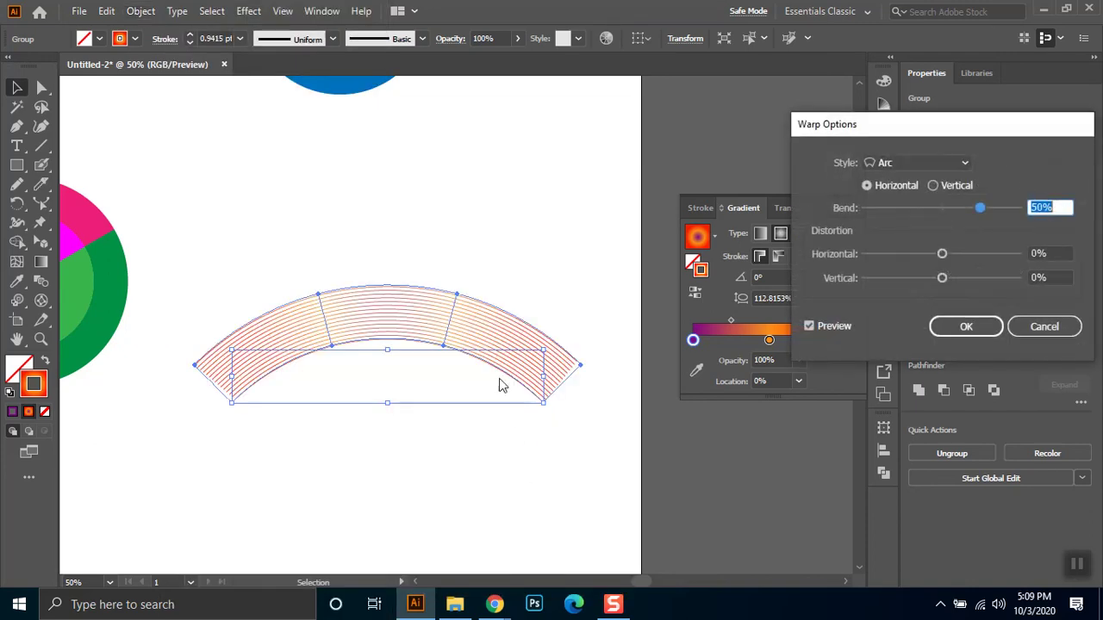
pyautogui.click(914, 163)
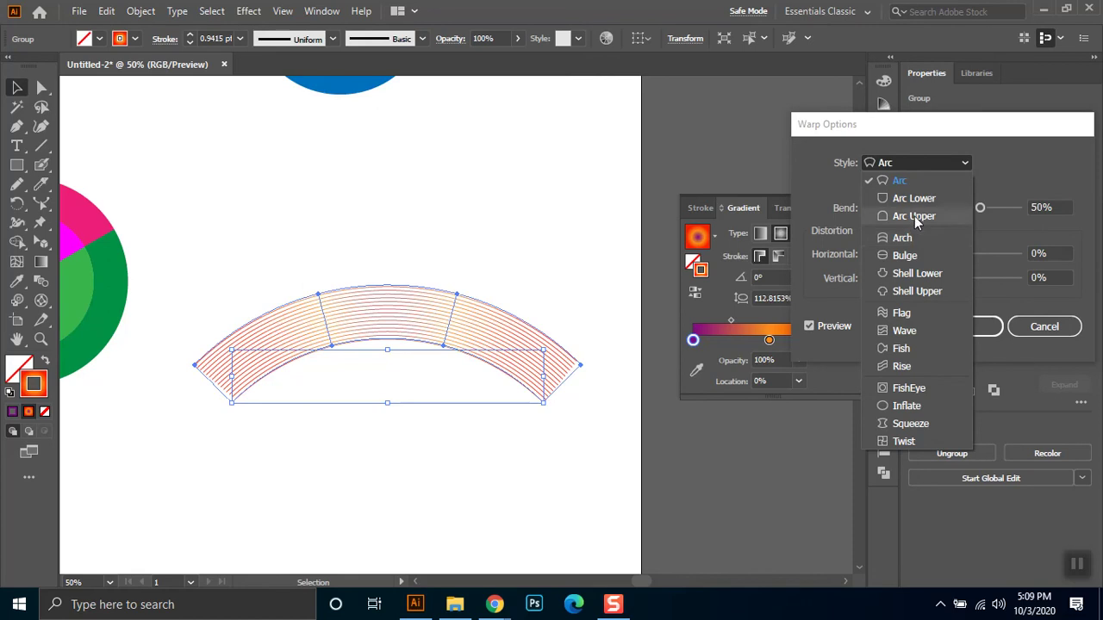
pyautogui.click(915, 198)
pyautogui.click(911, 162)
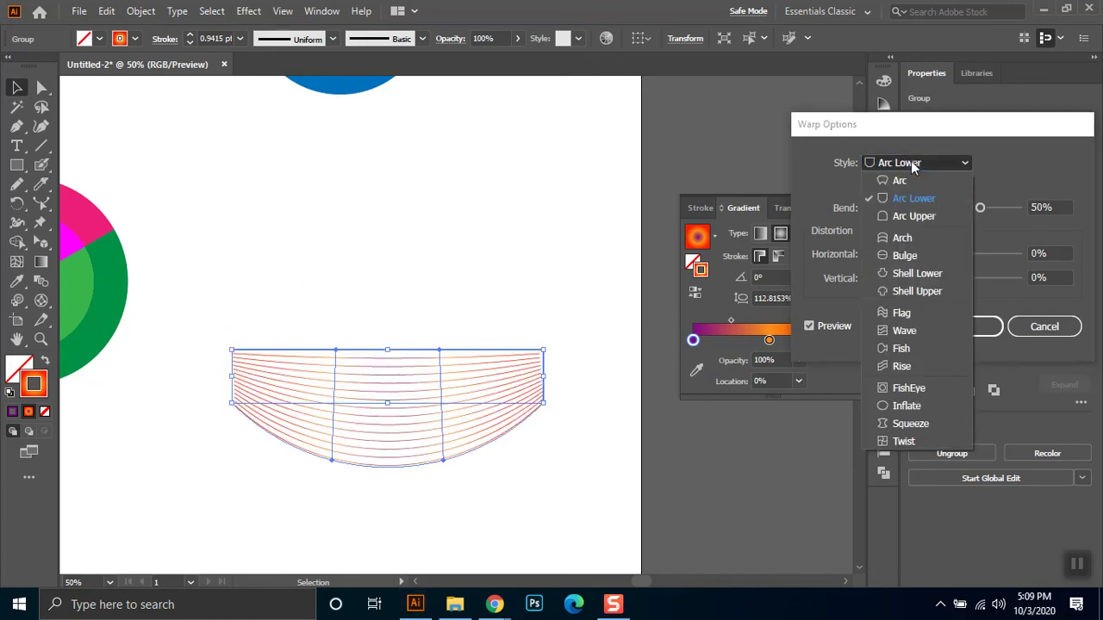
pyautogui.click(905, 274)
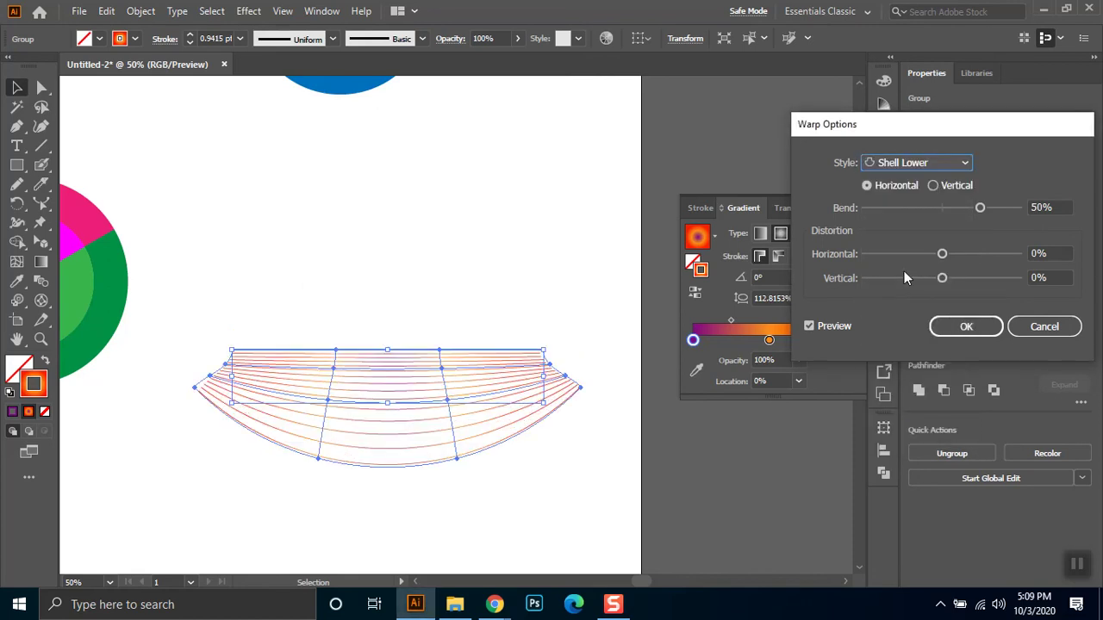
pyautogui.click(914, 169)
pyautogui.click(902, 366)
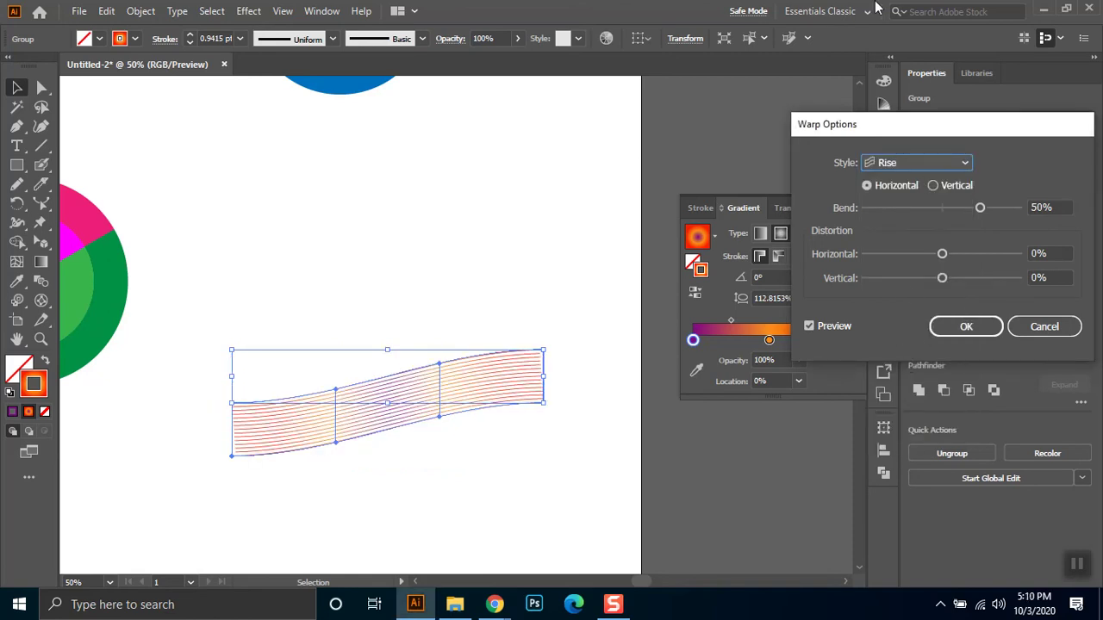
# Set the warp's bend to 83%, horizontal distortion to -65% and vertical distortion to 12%, and apply it
pyautogui.click(1006, 207)
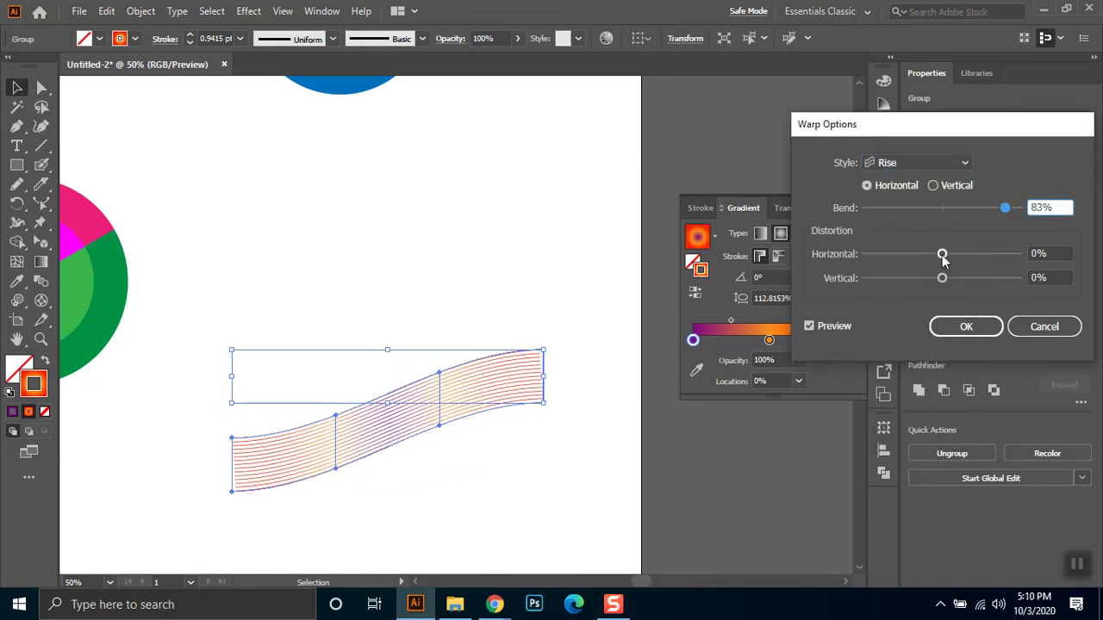
pyautogui.moveTo(942, 257); pyautogui.dragTo(892, 263)
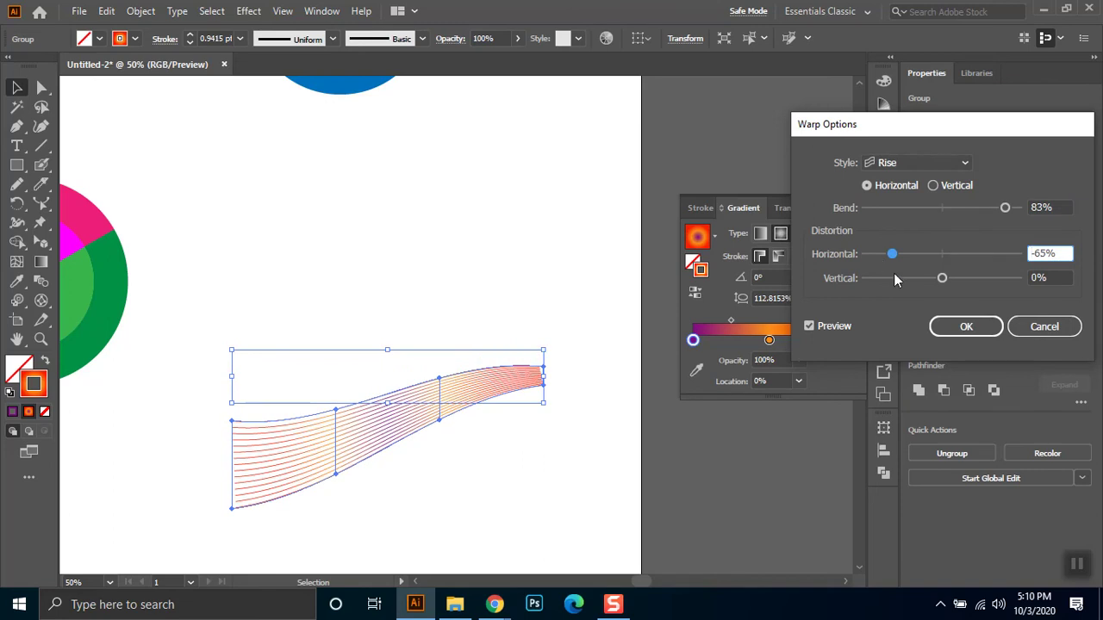
pyautogui.moveTo(928, 280); pyautogui.dragTo(954, 286)
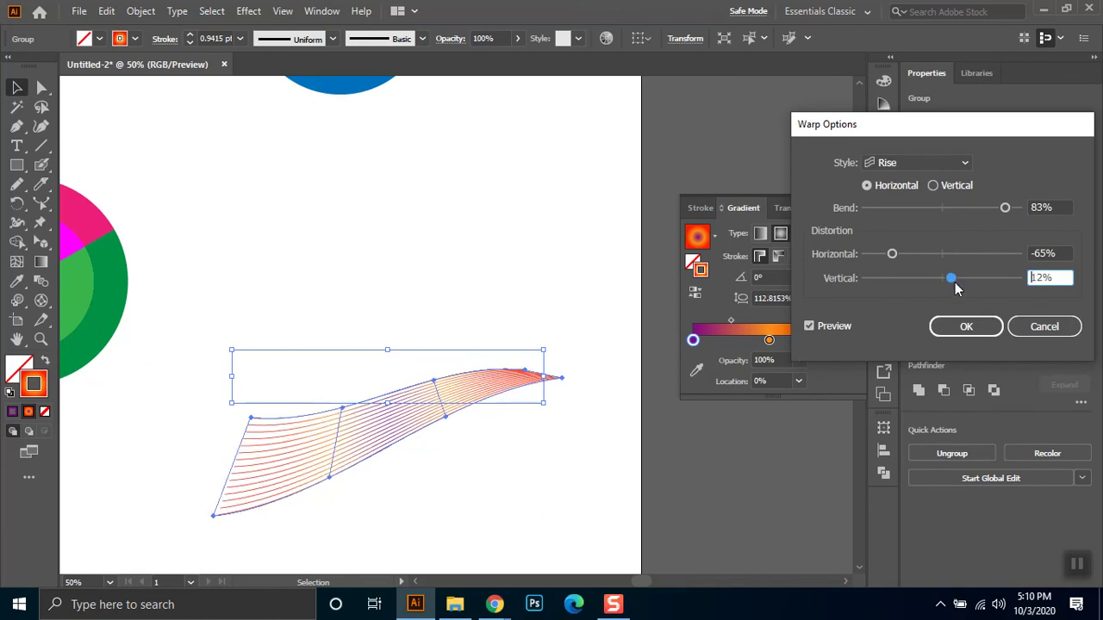
pyautogui.click(966, 326)
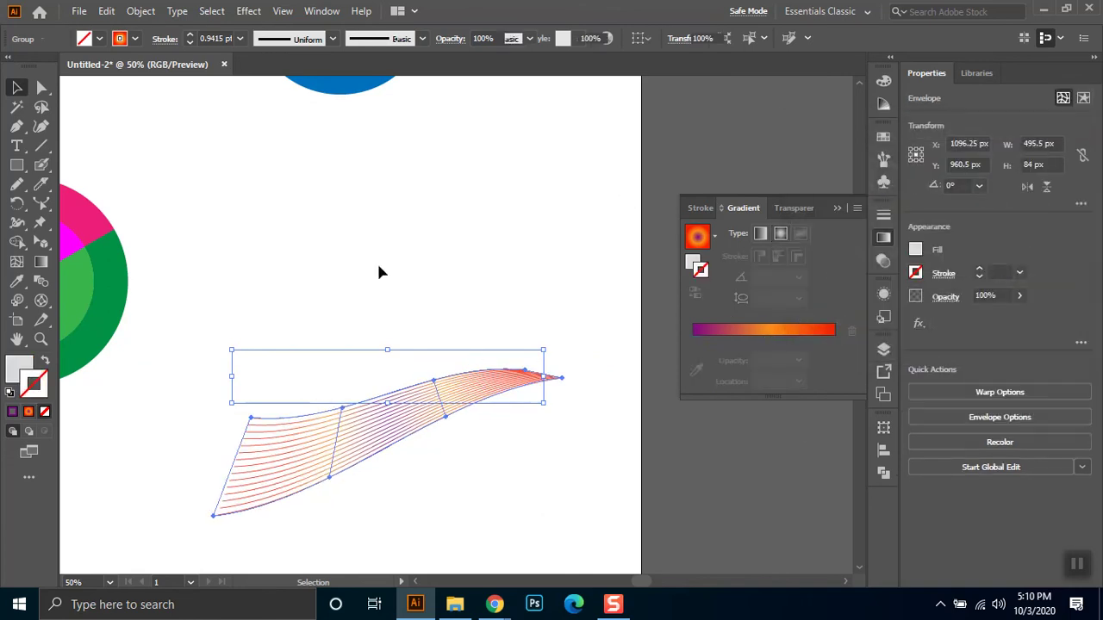
# Move the warped lines to about X 1066 px, Y 1025 px and reshape them with Free Transform's perspective distortion
pyautogui.moveTo(403, 424); pyautogui.dragTo(386, 356)
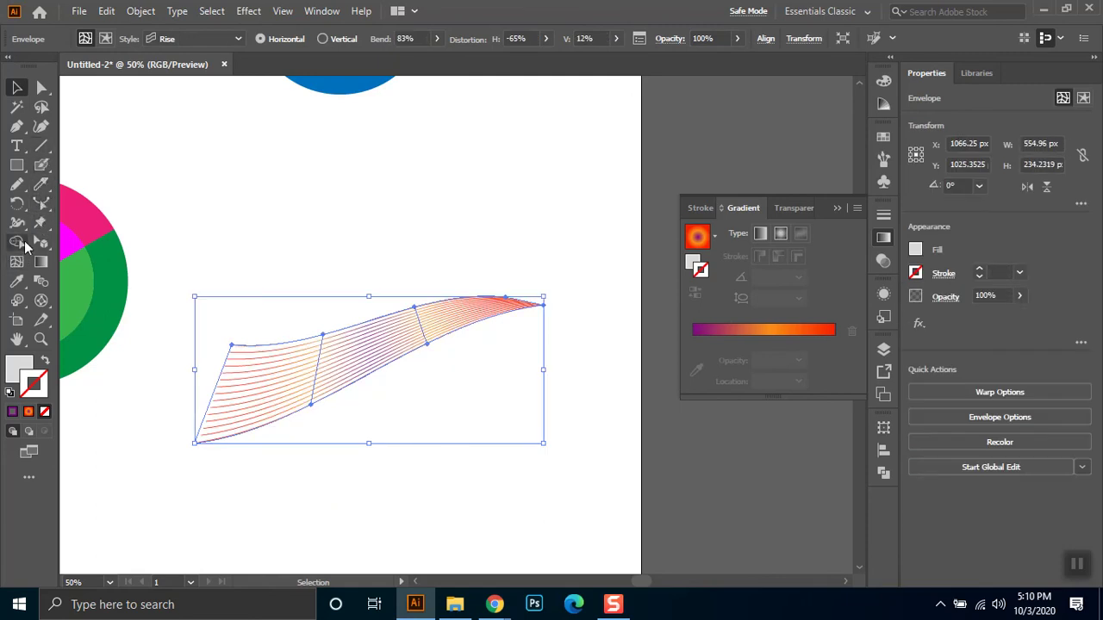
pyautogui.click(42, 283)
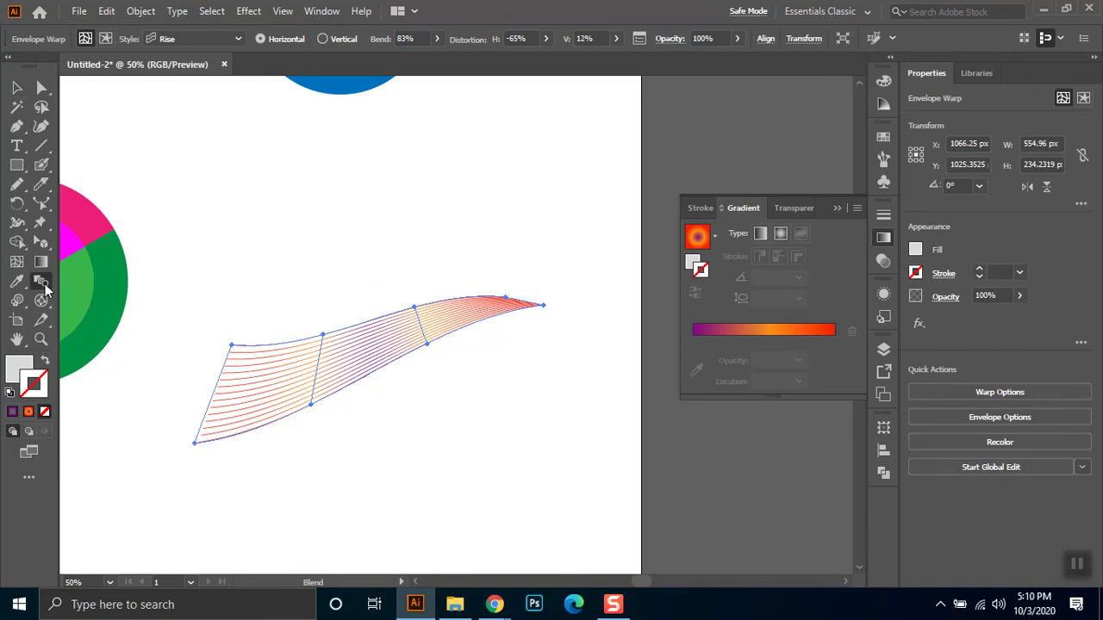
pyautogui.click(40, 242)
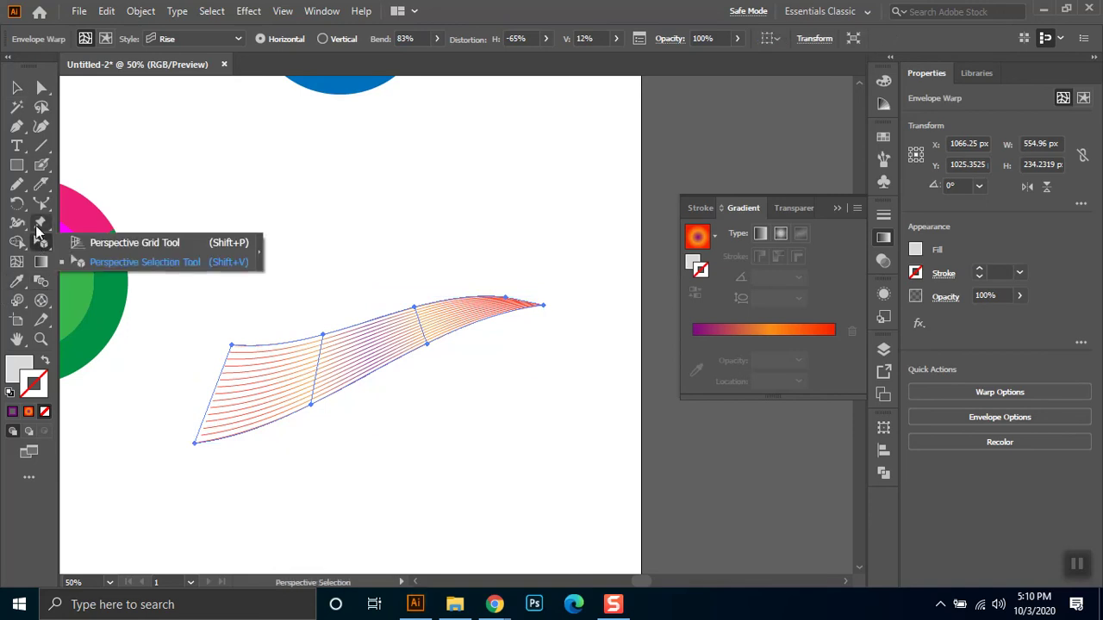
pyautogui.click(39, 224)
pyautogui.click(99, 225)
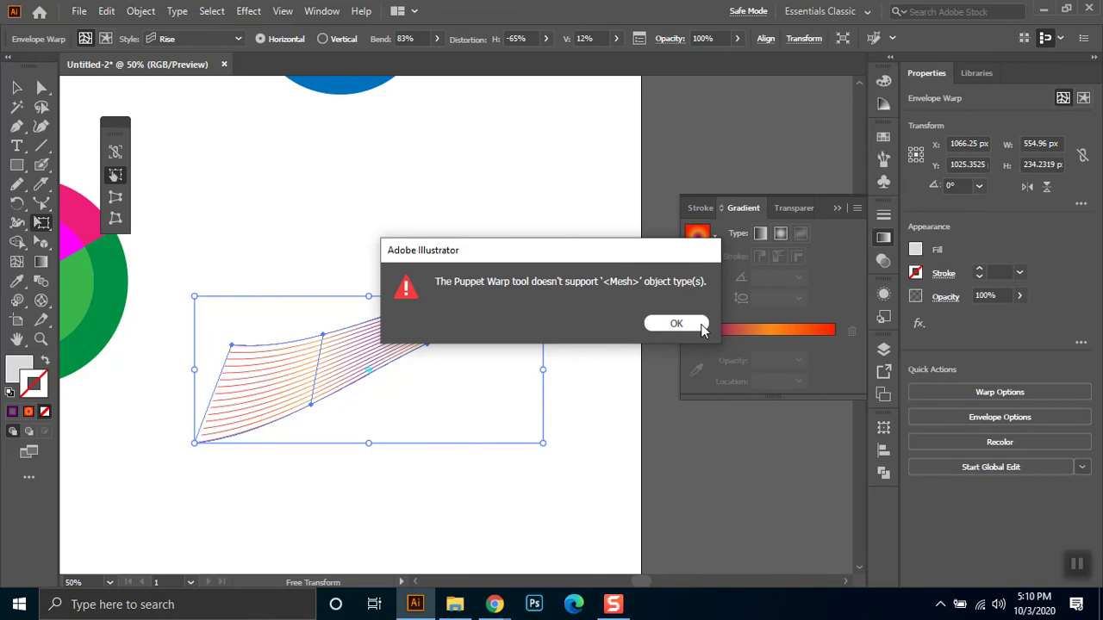
pyautogui.click(702, 327)
pyautogui.click(116, 197)
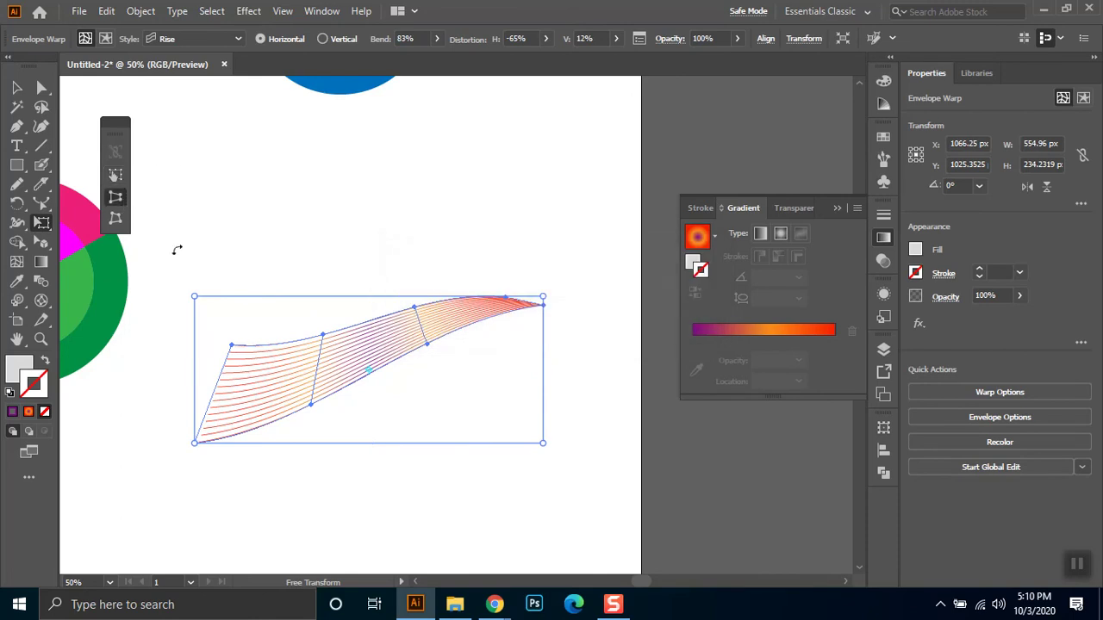
pyautogui.moveTo(541, 443); pyautogui.dragTo(534, 517)
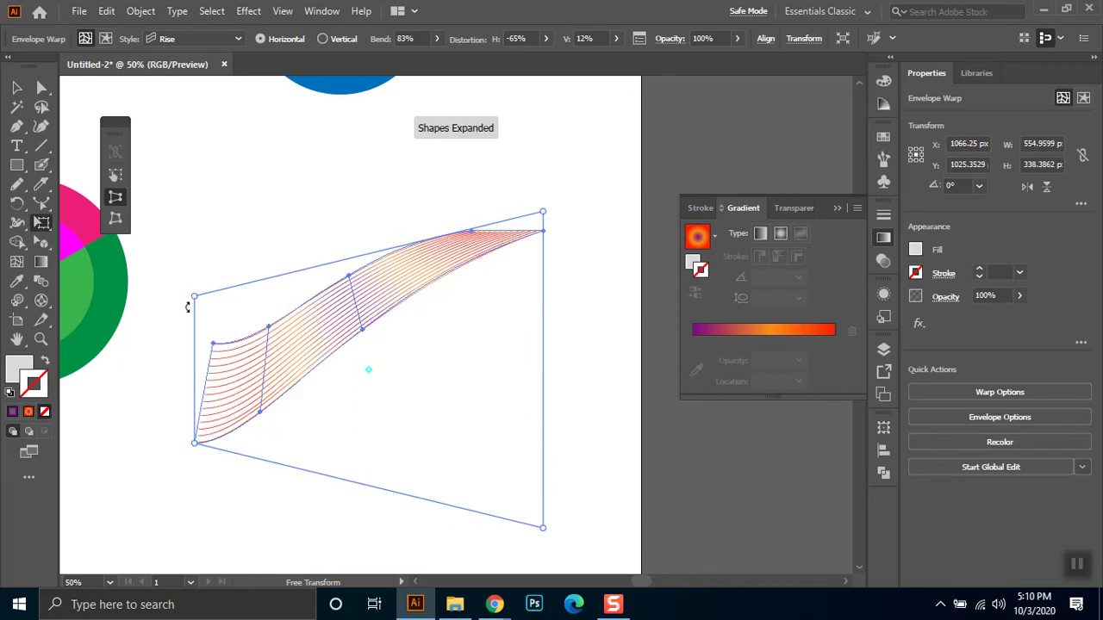
pyautogui.moveTo(197, 298); pyautogui.dragTo(56, 231)
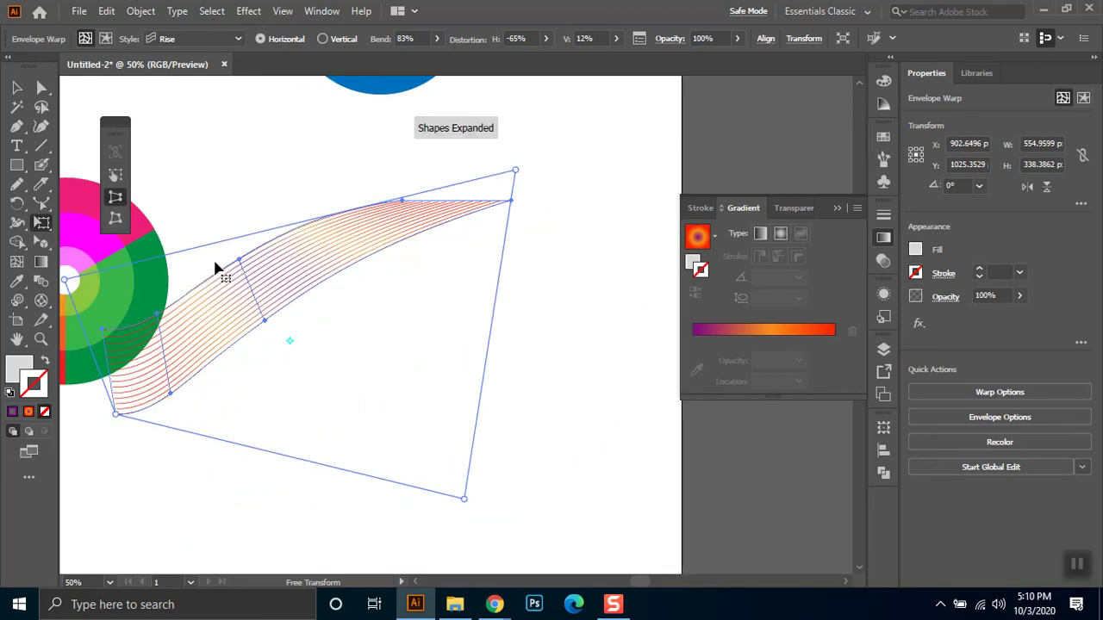
pyautogui.moveTo(516, 171); pyautogui.dragTo(583, 316)
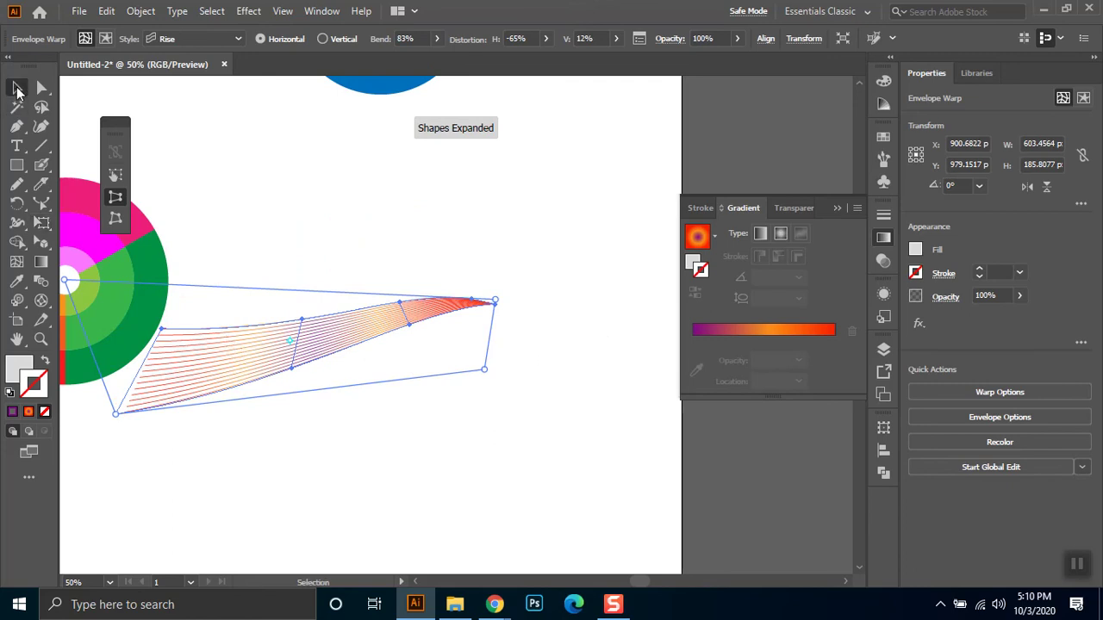
# Move the distorted ribbon to about X 1035 px, Y 998 px, clear of the colour wheel, and delete it
pyautogui.press('v')
pyautogui.moveTo(406, 315); pyautogui.dragTo(491, 327)
pyautogui.click(650, 408)
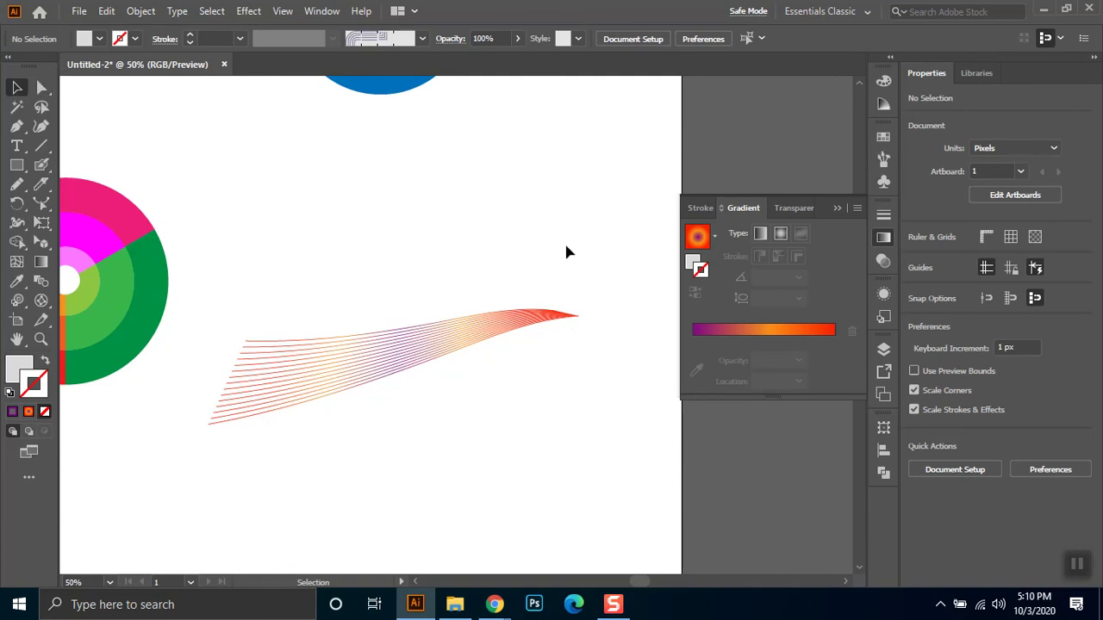
pyautogui.moveTo(622, 262); pyautogui.dragTo(445, 464)
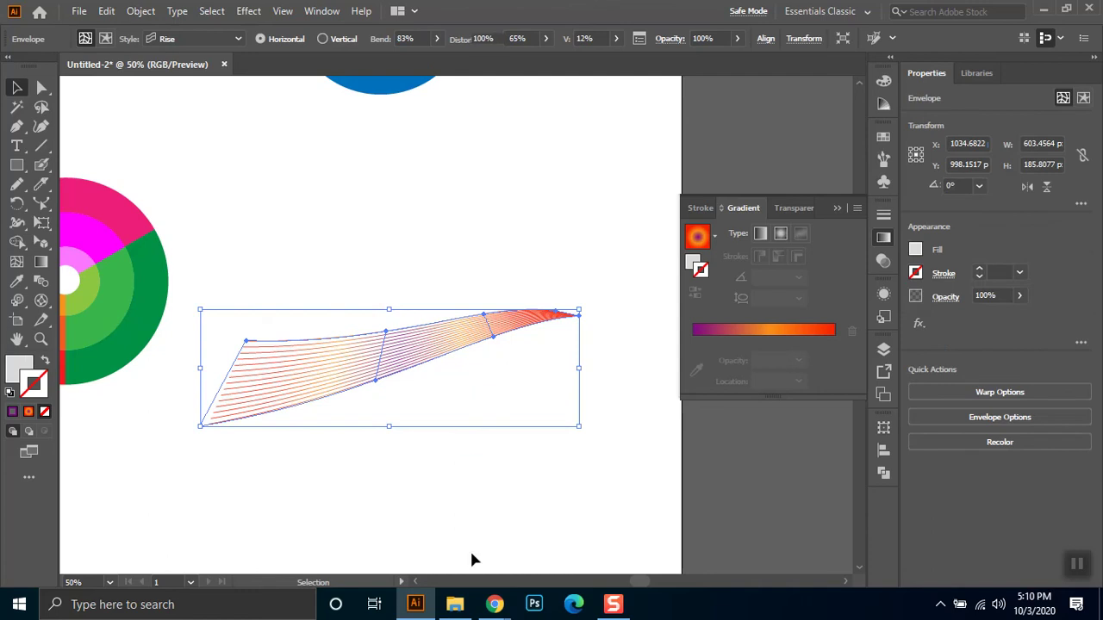
pyautogui.press('Delete')
# Switch to Chrome to view the flowing rainbow ribbon reference image, and return to Illustrator
pyautogui.moveTo(496, 608)
pyautogui.click(406, 535)
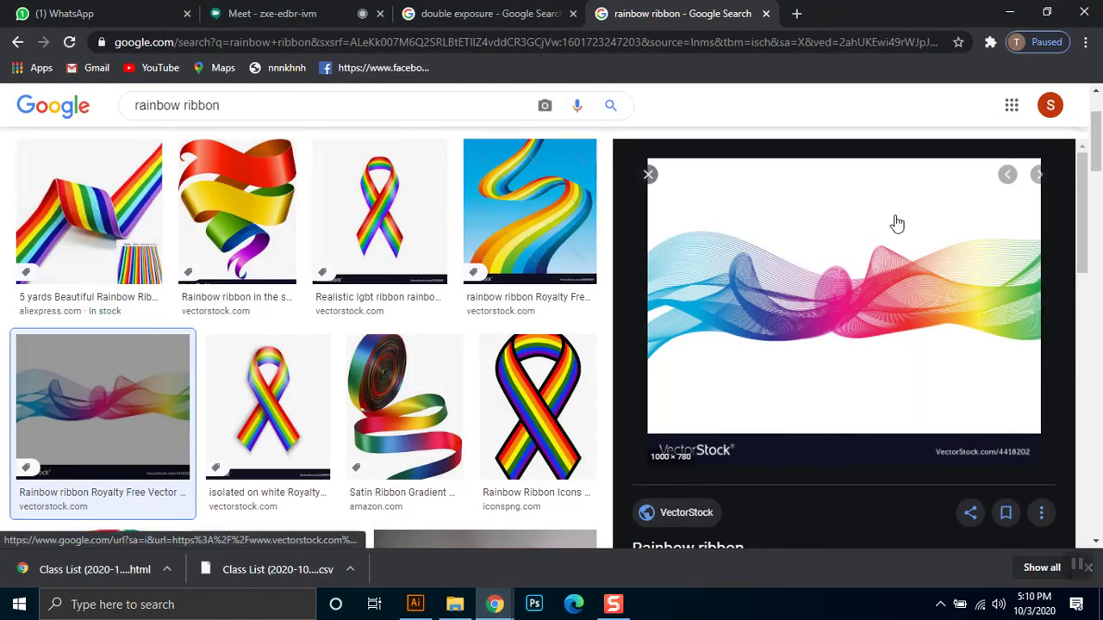
pyautogui.click(1009, 11)
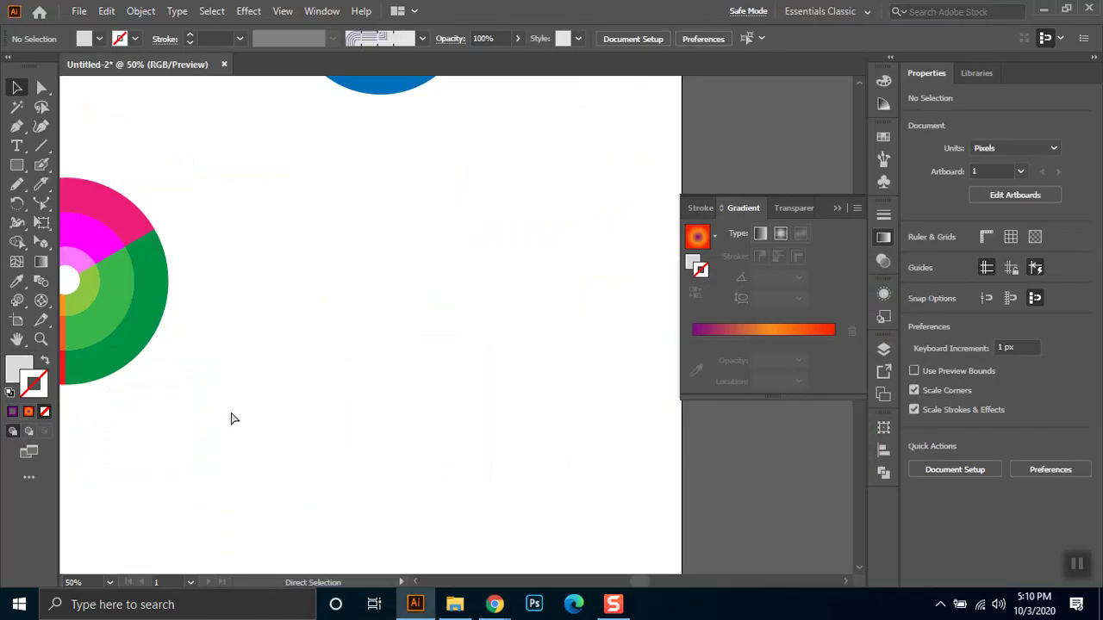
# Undo the deletion, perspective distortions, envelope warp and narrowing to restore the plain group of straight gradient lines
pyautogui.hotkey('ctrl', 'z')
pyautogui.hotkey('ctrl', 'z')
pyautogui.hotkey('ctrl', 'z')
pyautogui.hotkey('ctrl', 'z')
pyautogui.hotkey('ctrl', 'z')
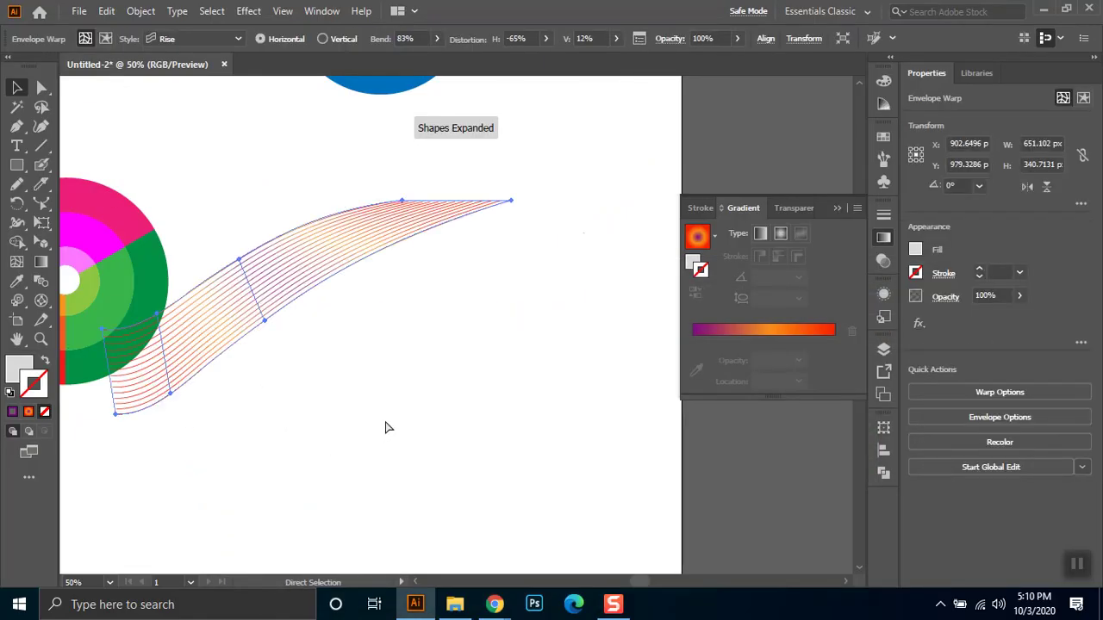
pyautogui.hotkey('ctrl', 'z')
pyautogui.hotkey('ctrl', 'z')
pyautogui.hotkey('ctrl', 'z')
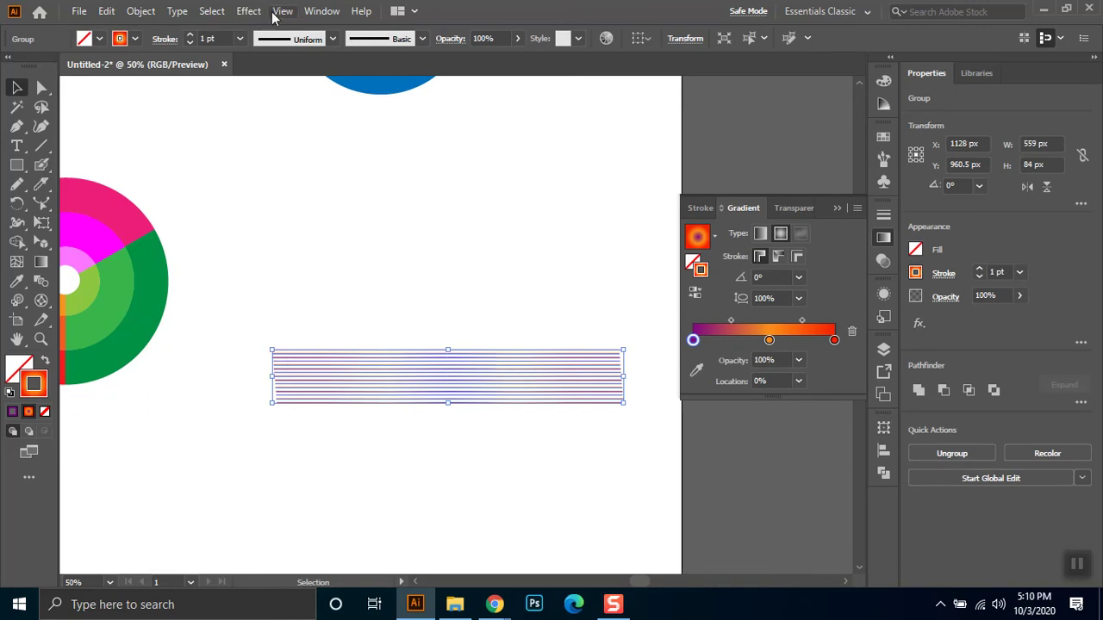
# Apply a Zig Zag effect to the line group with an absolute size of 22 px, 4 ridges per segment and smooth points
pyautogui.click(321, 10)
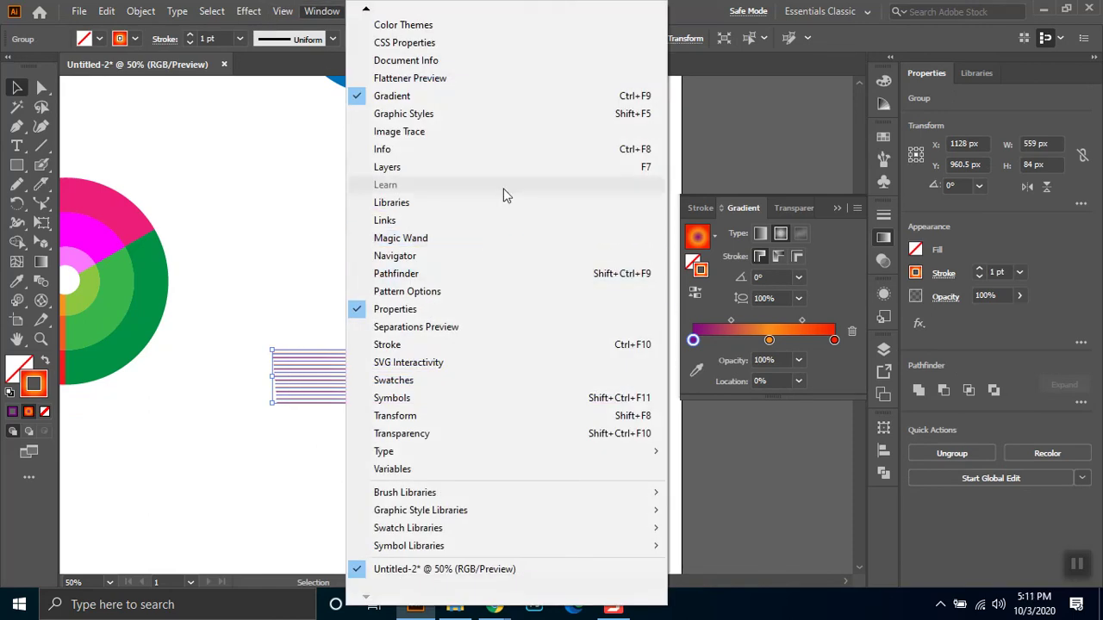
pyautogui.moveTo(251, 10)
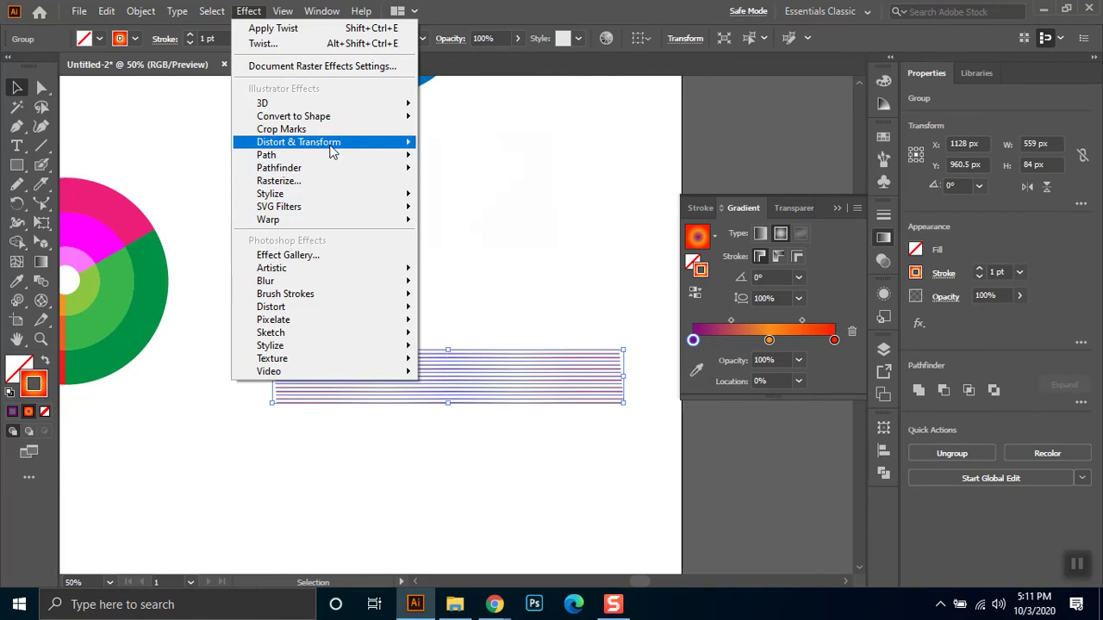
pyautogui.moveTo(333, 147)
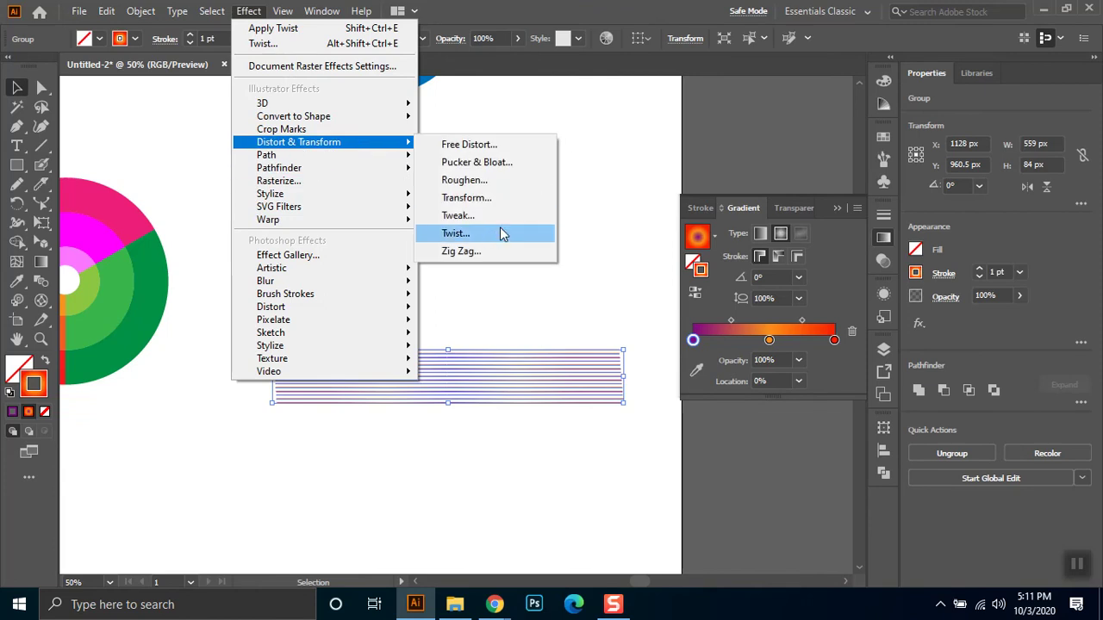
pyautogui.click(461, 252)
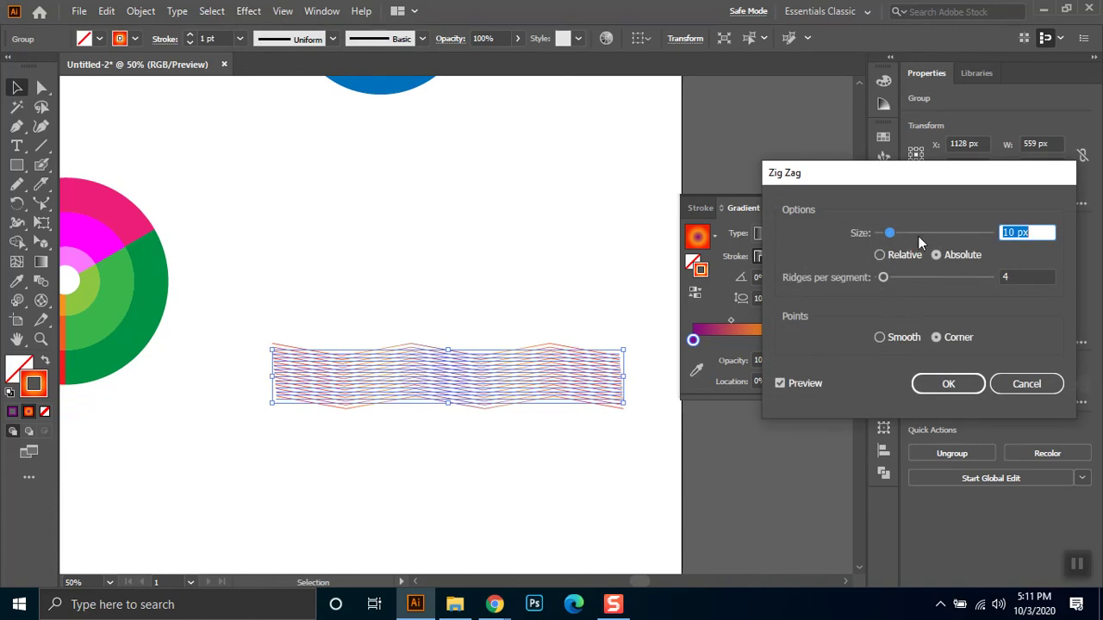
pyautogui.click(919, 235)
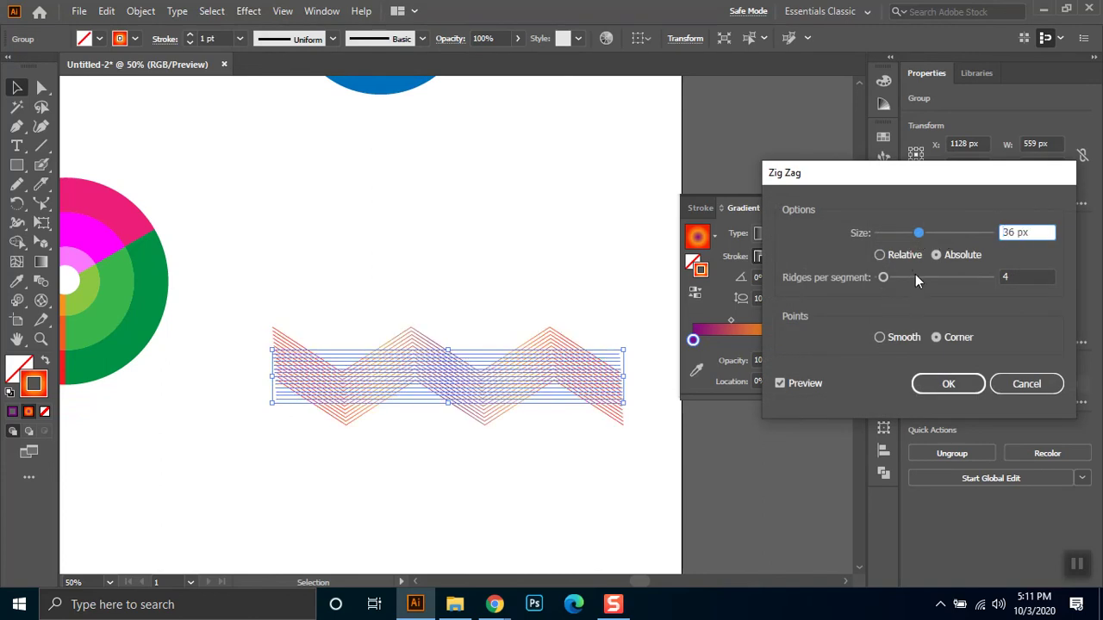
pyautogui.click(881, 337)
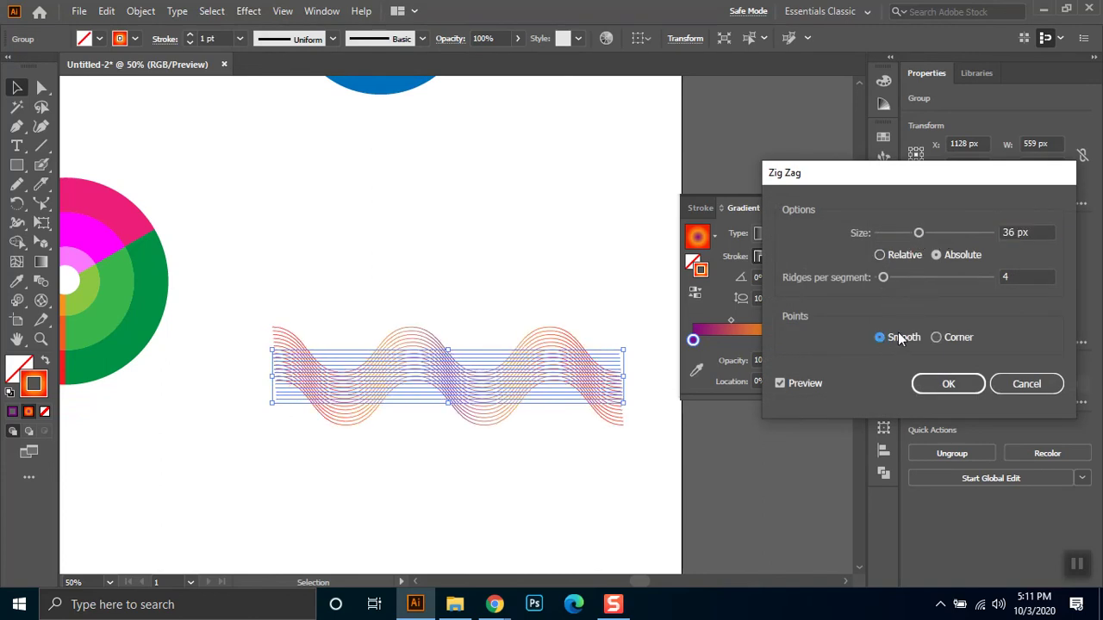
pyautogui.click(943, 234)
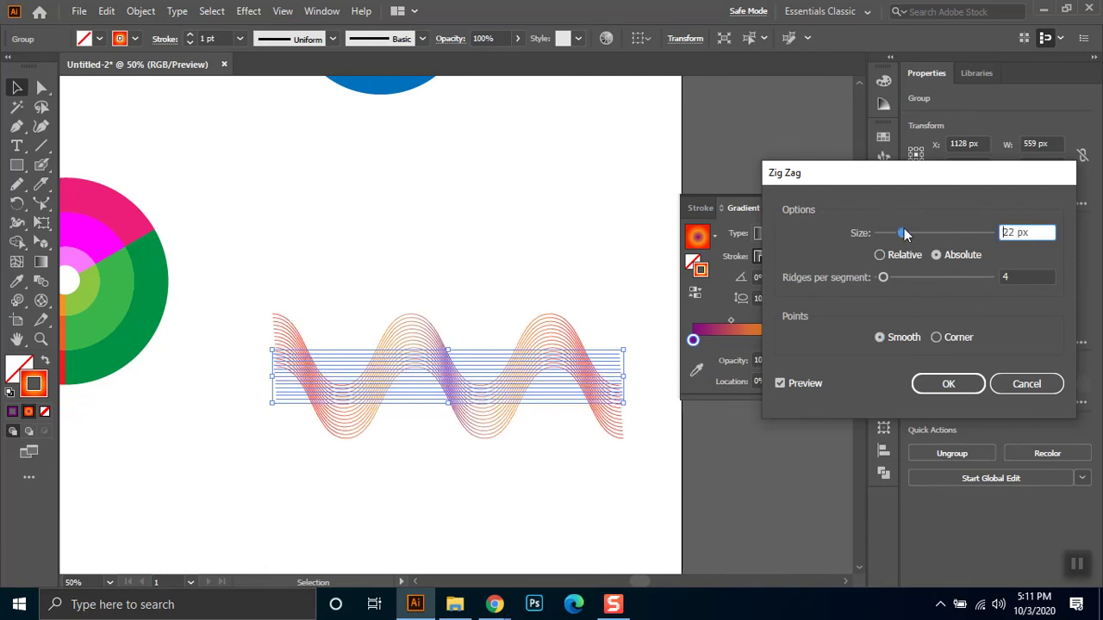
pyautogui.click(904, 233)
pyautogui.click(941, 385)
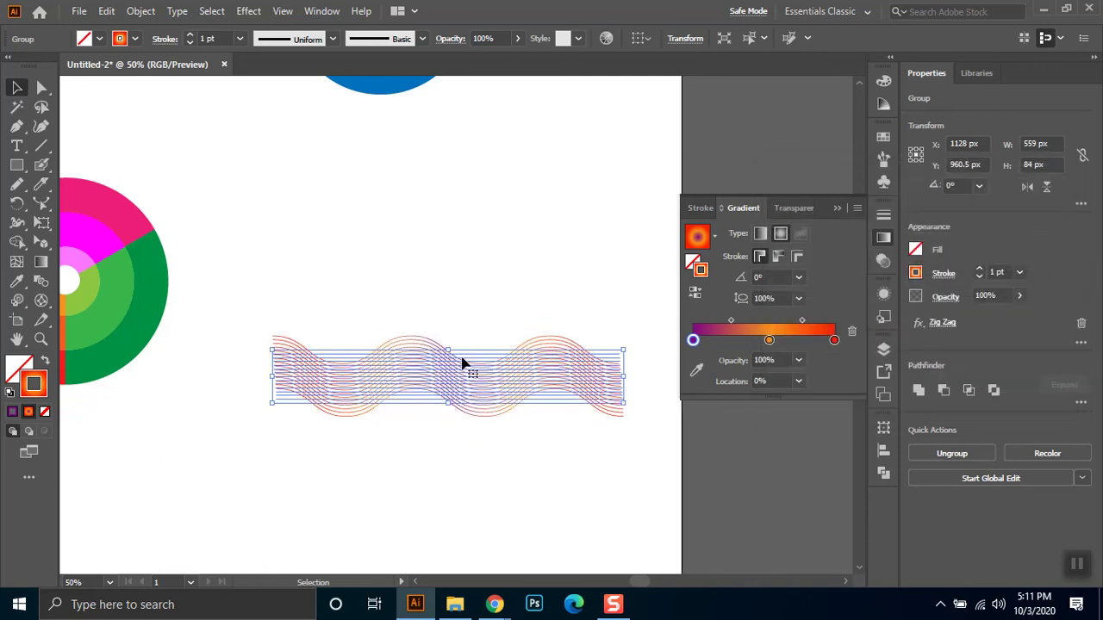
# Taper the wavy line group with Free Transform, spreading its left end and pinching its right end, to about 532 by 202 px
pyautogui.click(520, 381)
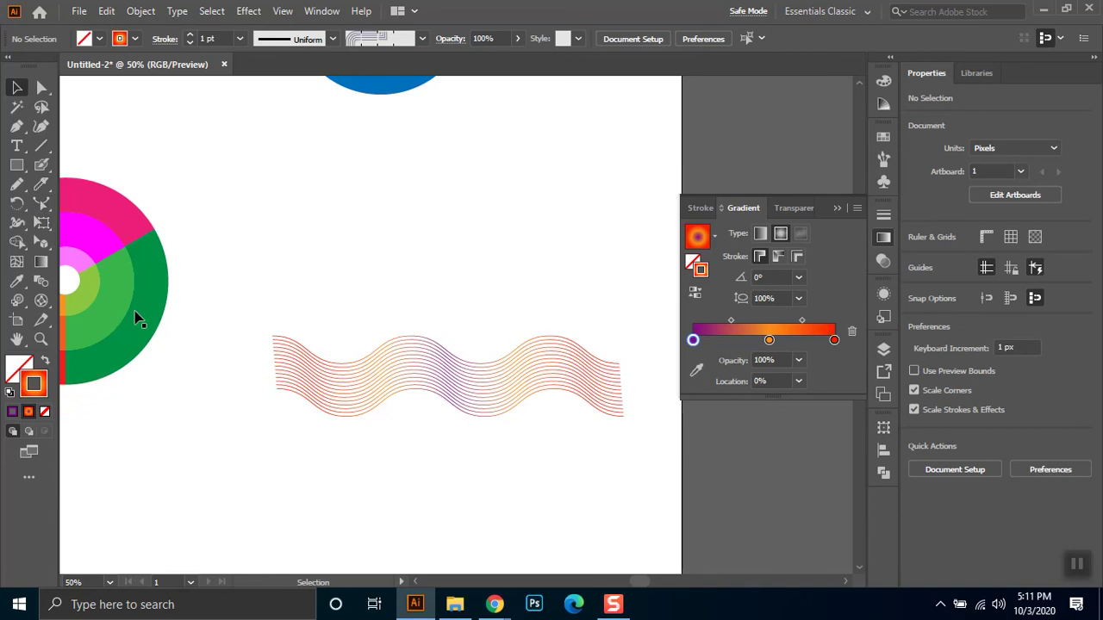
pyautogui.click(472, 376)
pyautogui.click(42, 225)
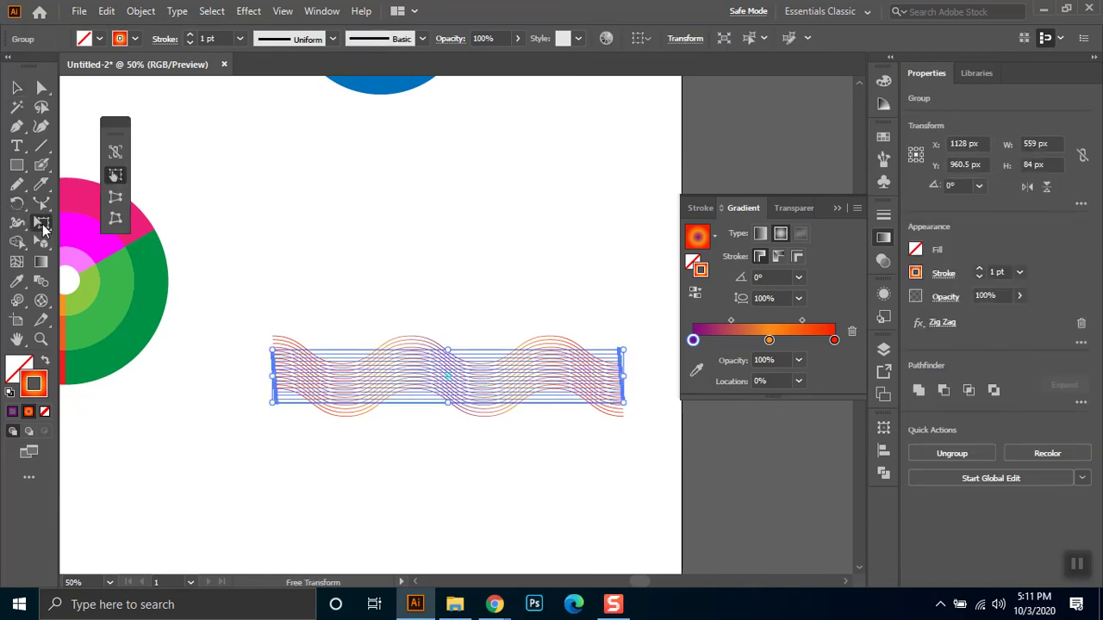
pyautogui.moveTo(268, 404); pyautogui.dragTo(253, 446)
pyautogui.hotkey('ctrl', 'z')
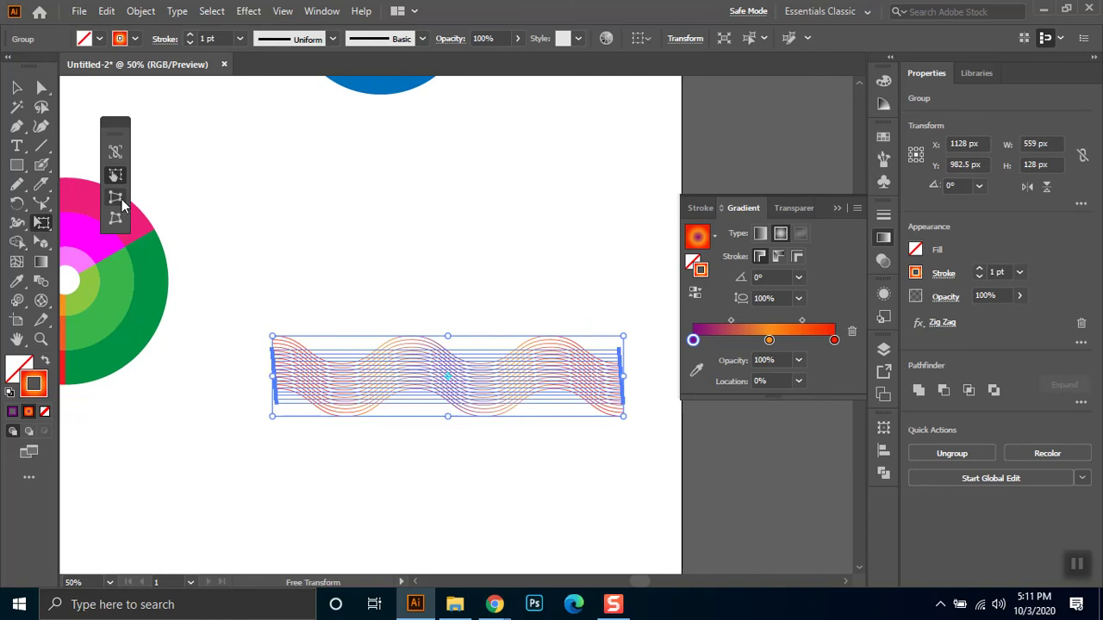
pyautogui.moveTo(272, 417); pyautogui.dragTo(244, 500)
pyautogui.moveTo(270, 324); pyautogui.dragTo(254, 265)
pyautogui.moveTo(635, 419); pyautogui.dragTo(607, 357)
pyautogui.moveTo(626, 298); pyautogui.dragTo(604, 335)
pyautogui.click(16, 91)
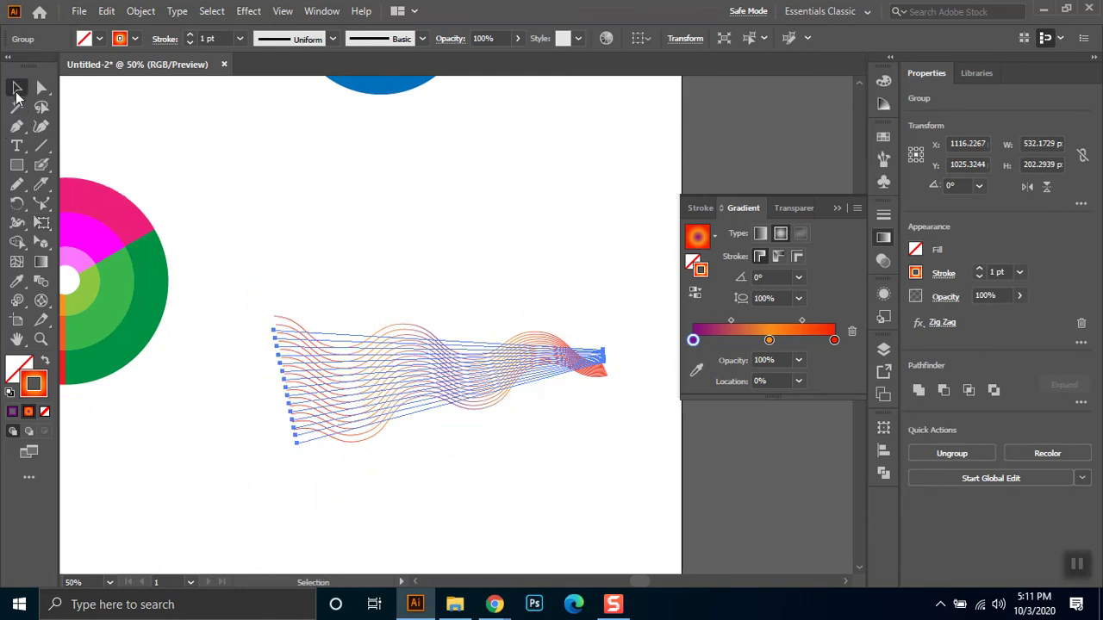
# Delete the tapered wavy ribbon from the artboard
pyautogui.click(605, 451)
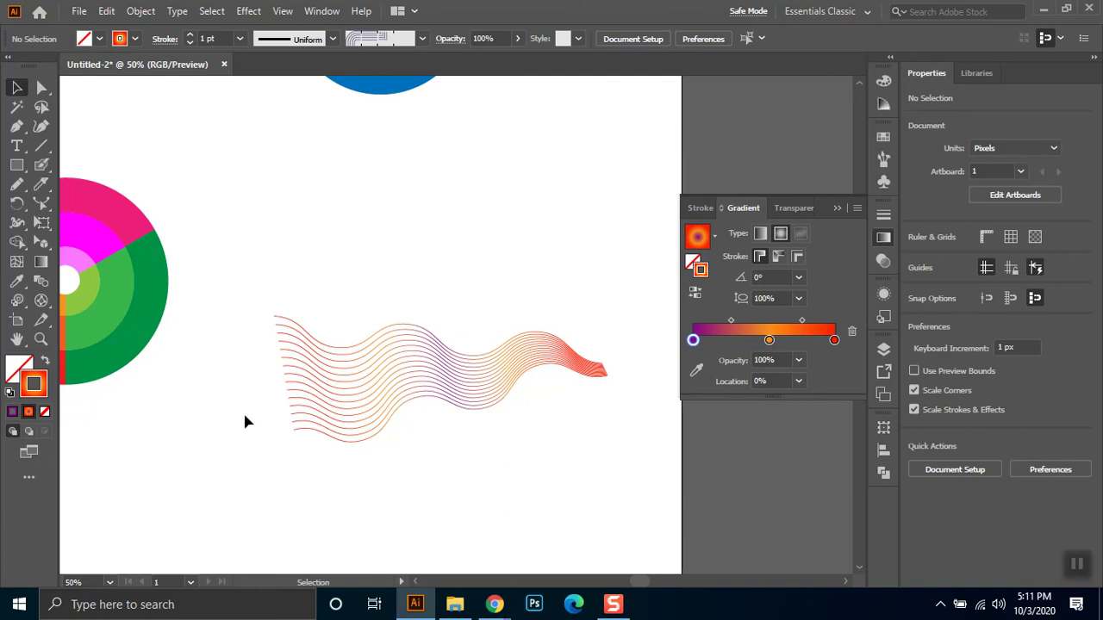
pyautogui.click(531, 373)
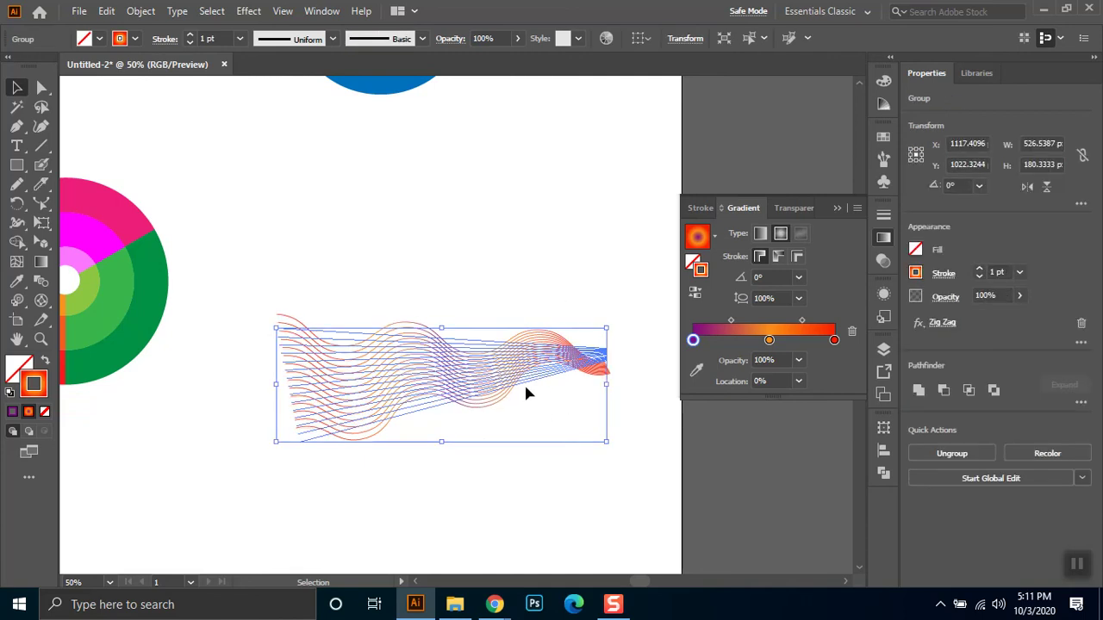
pyautogui.press('Delete')
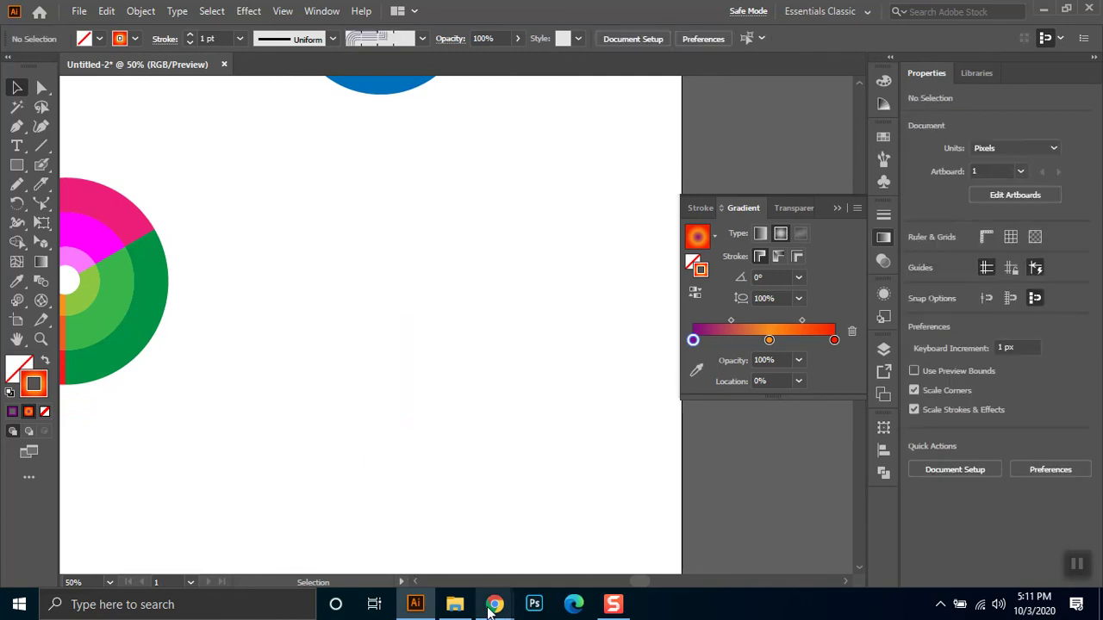
# Switch to Chrome, search Google Images for "mandela design" and look through the mandala artwork
pyautogui.click(493, 611)
pyautogui.click(403, 543)
pyautogui.scroll(2, 1090, 320)
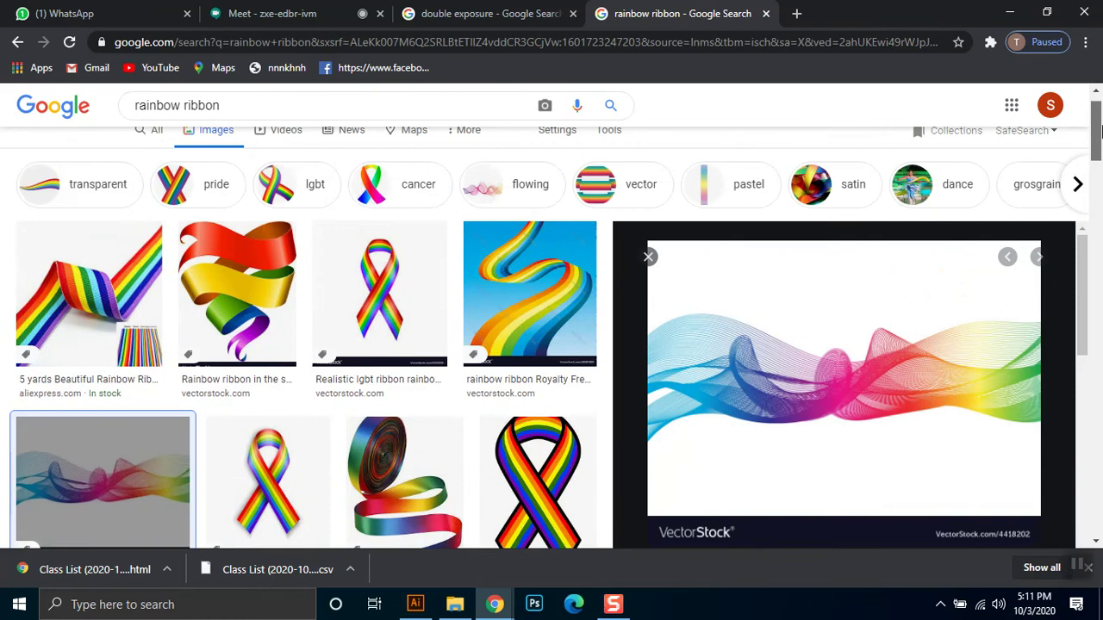
pyautogui.moveTo(218, 116); pyautogui.dragTo(7, 114)
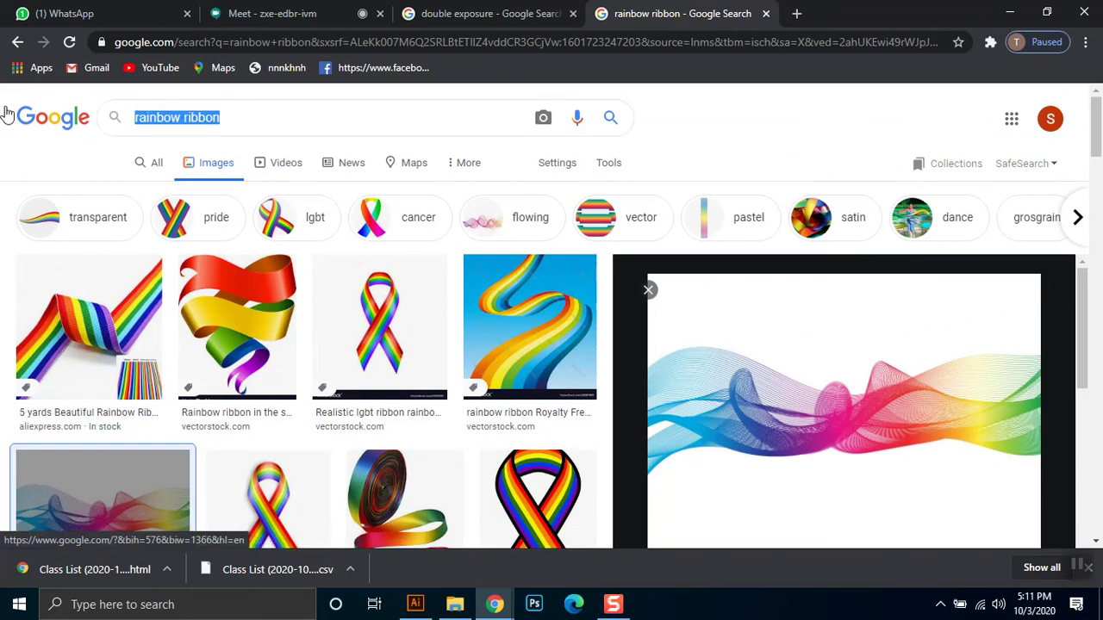
pyautogui.write('mandela design')
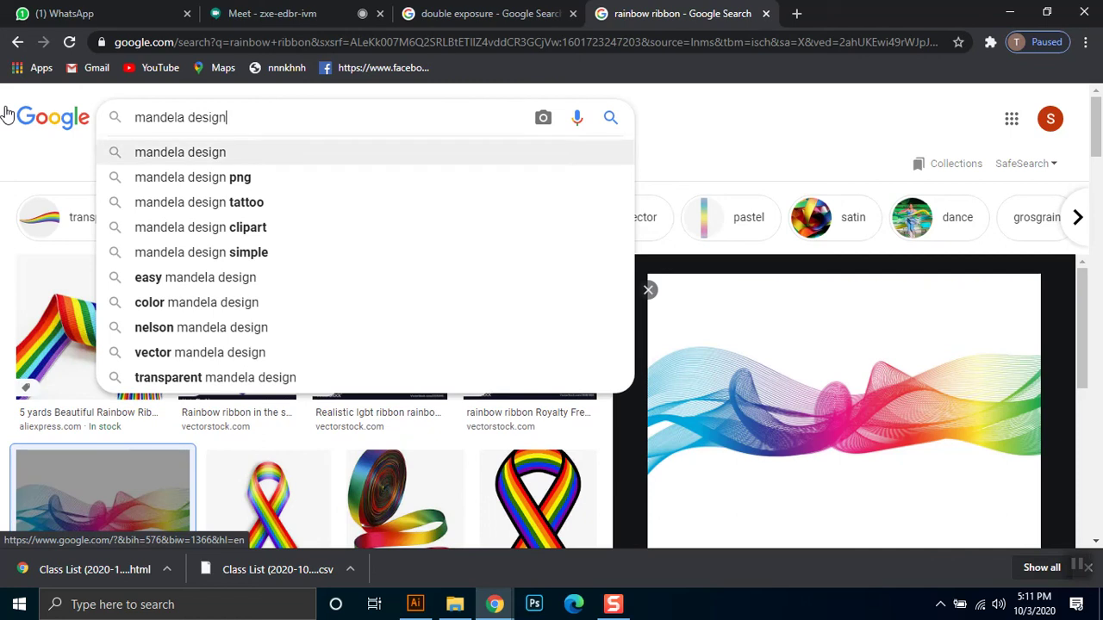
pyautogui.press('Return')
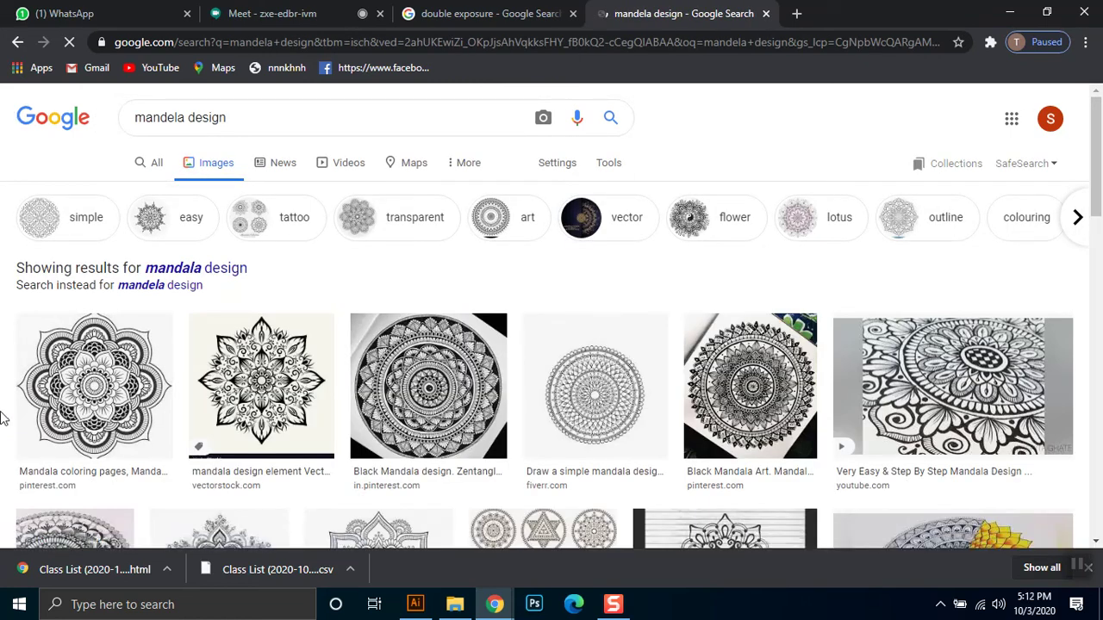
pyautogui.scroll(-2, 628, 244)
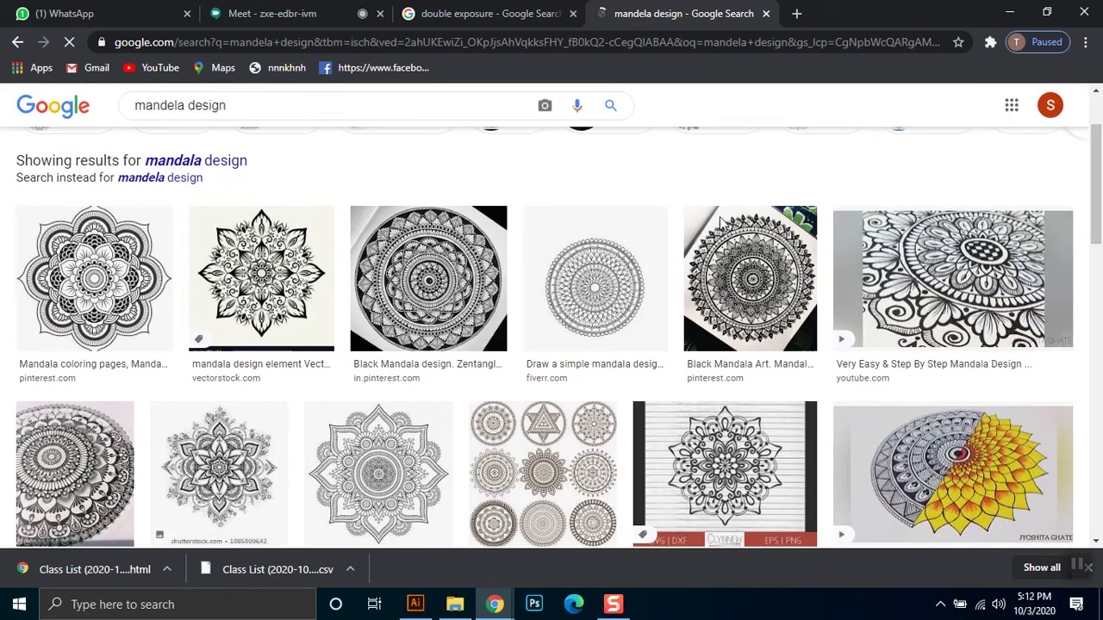
pyautogui.scroll(-1, 86, 318)
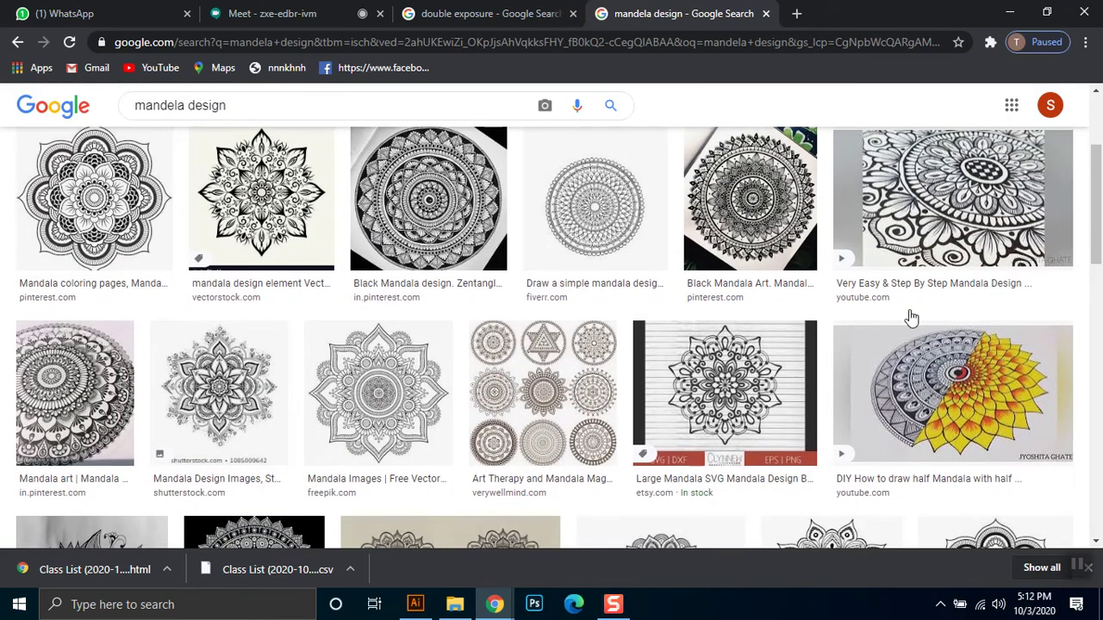
# Open the preview of the VectorStock mandala design element in the image results
pyautogui.moveTo(1100, 178); pyautogui.dragTo(1100, 160)
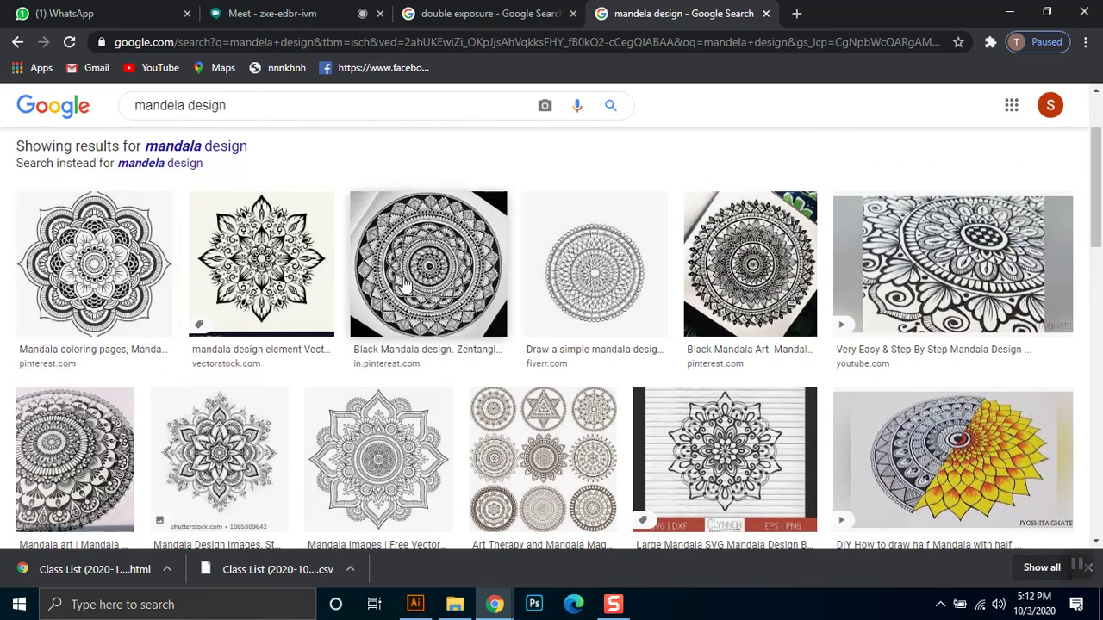
pyautogui.click(242, 237)
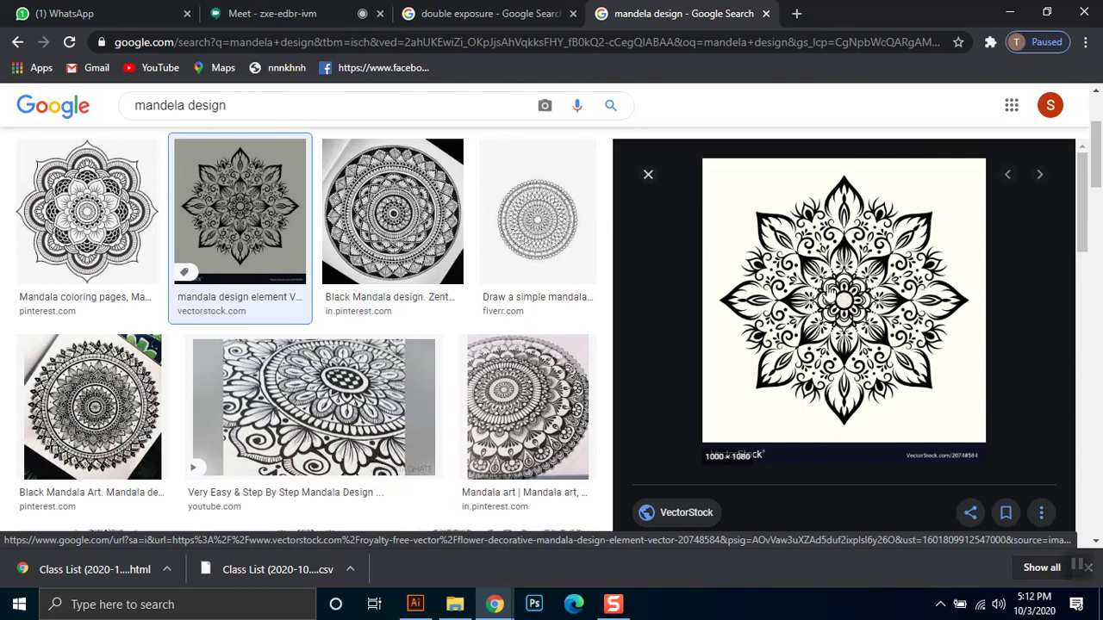
# Switch to Illustrator, draw a circle about 328 px in diameter on the empty area beside the colour wheel, and select it
pyautogui.hotkey('alt', 'Tab')
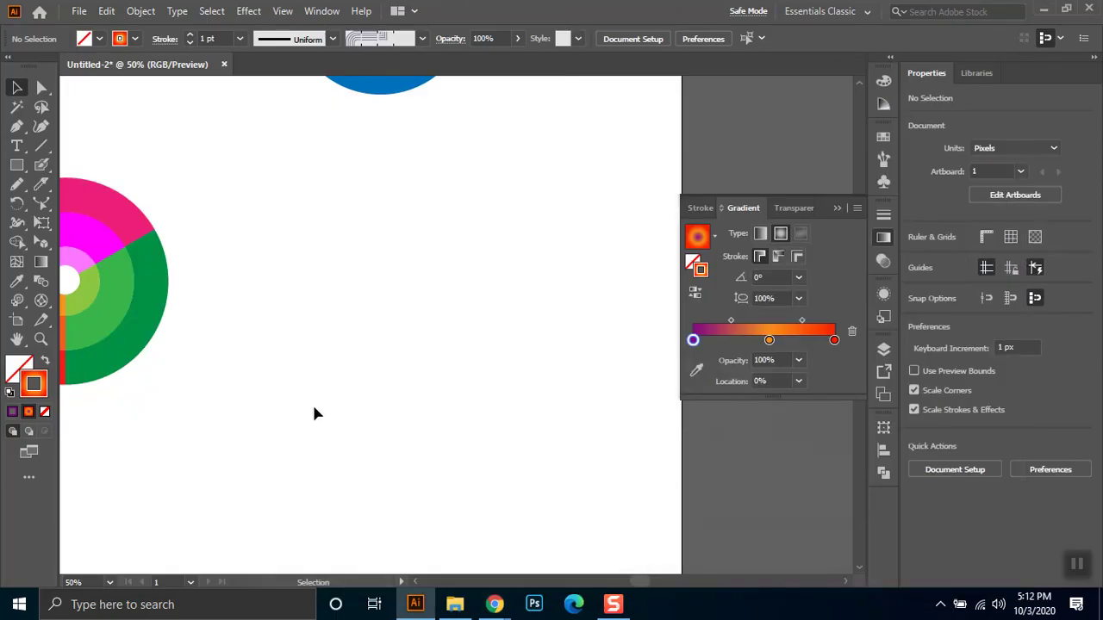
pyautogui.moveTo(12, 169); pyautogui.dragTo(69, 201)
pyautogui.moveTo(323, 178); pyautogui.dragTo(489, 334)
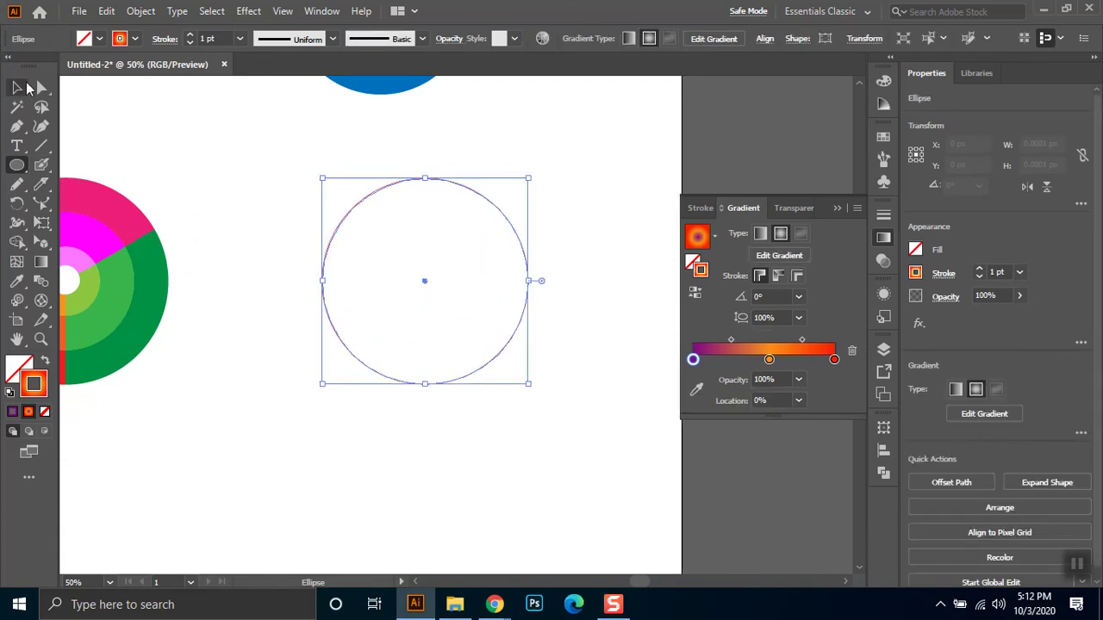
pyautogui.click(17, 86)
pyautogui.moveTo(567, 153); pyautogui.dragTo(269, 471)
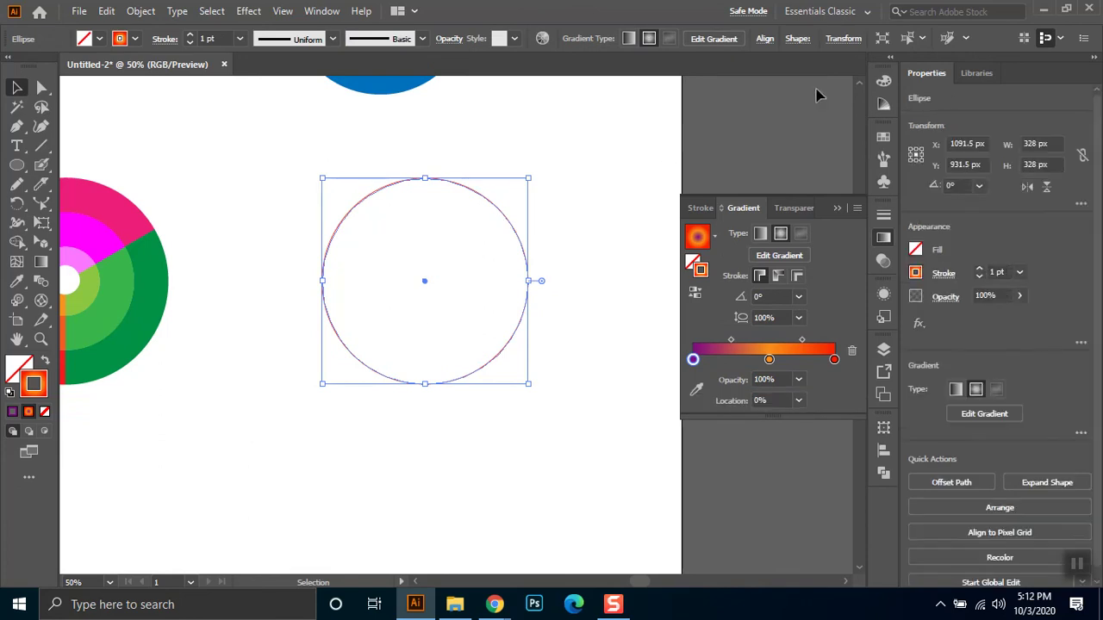
# Open the Decorative_Banners and Seals brush library
pyautogui.click(884, 181)
pyautogui.click(883, 160)
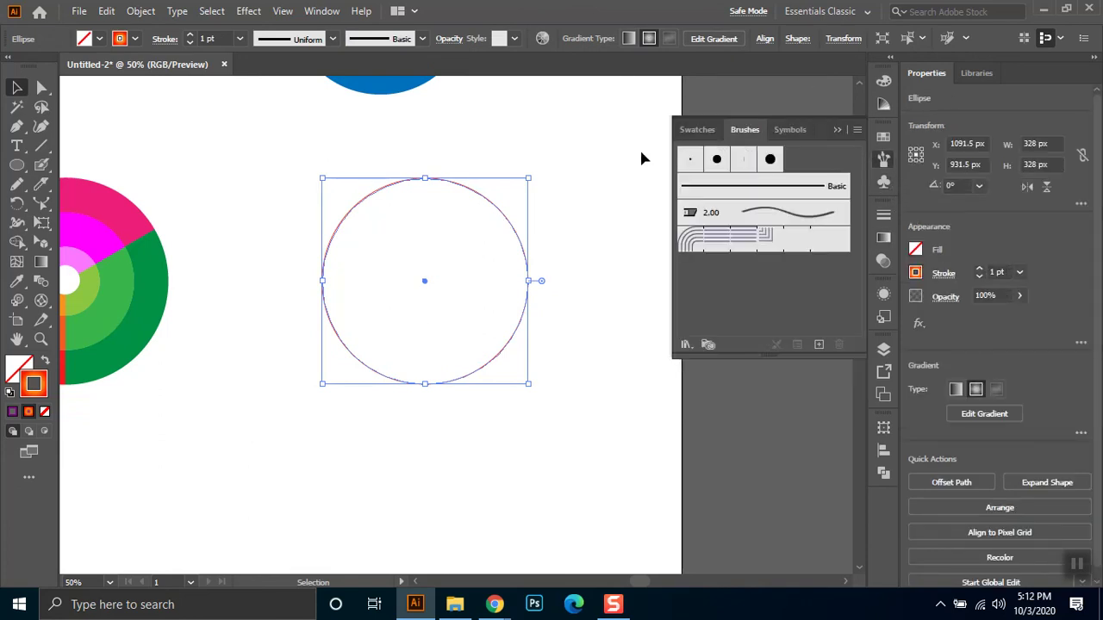
pyautogui.click(686, 344)
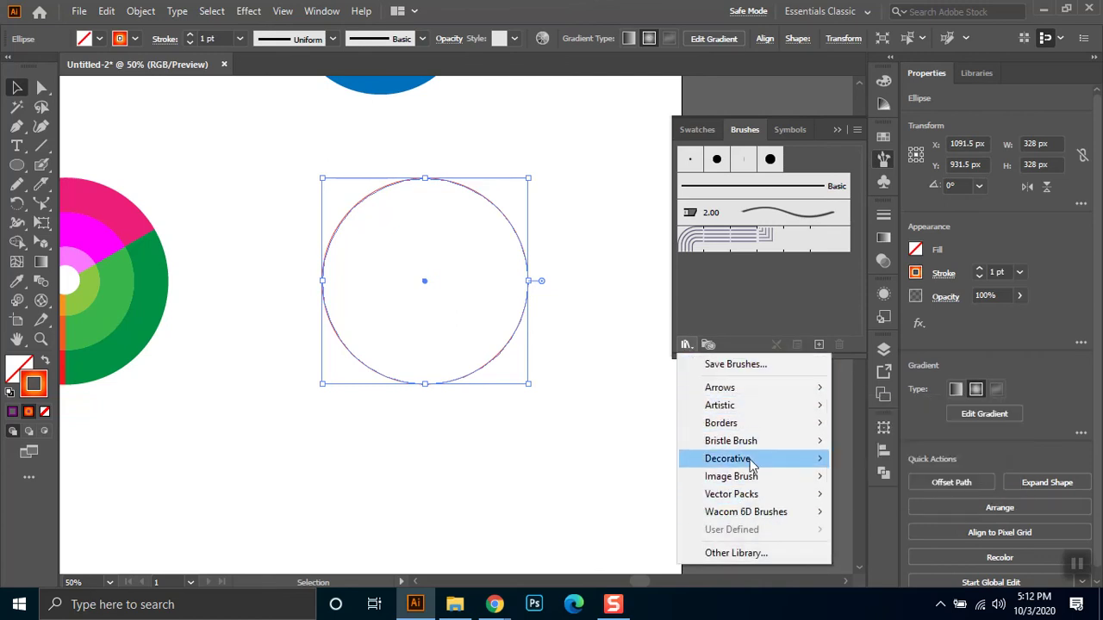
pyautogui.moveTo(751, 458)
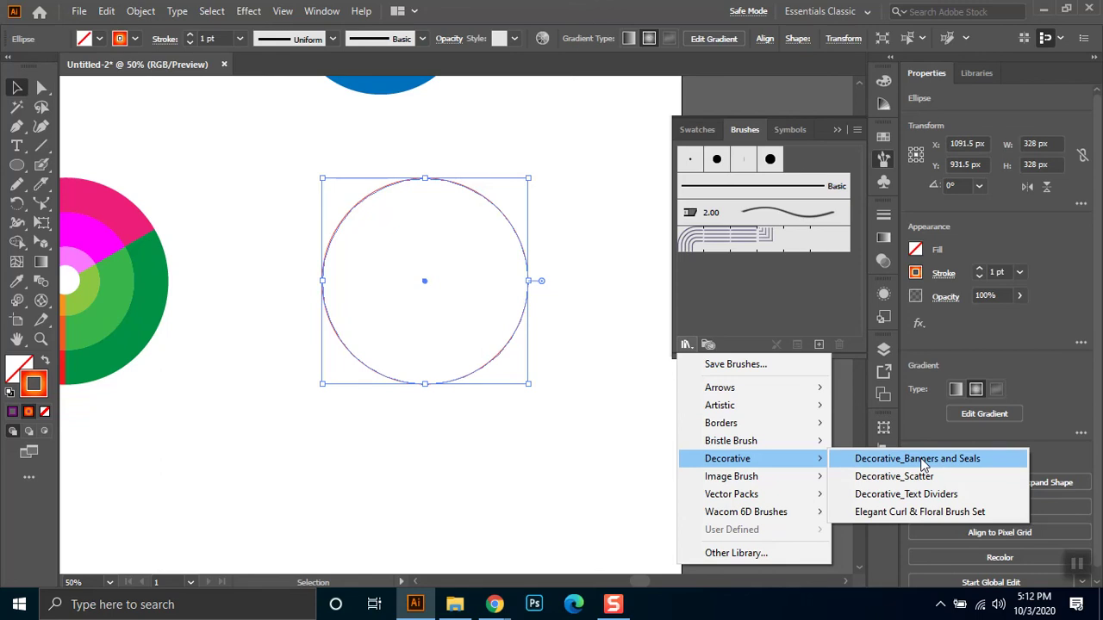
pyautogui.click(924, 465)
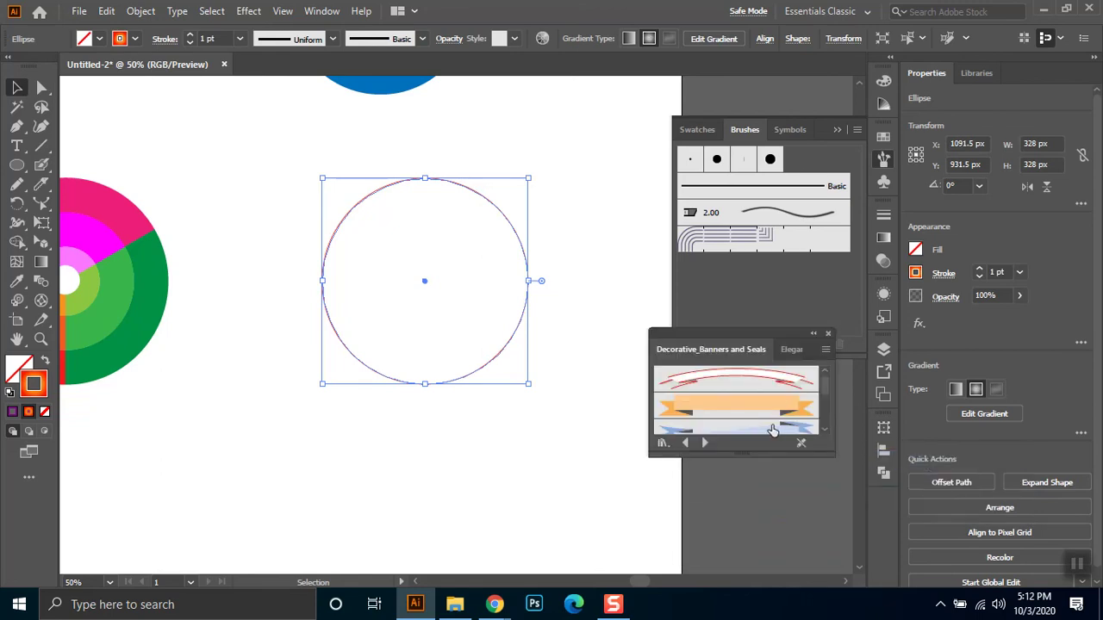
# Load the Elegant Curl & Floral Brush Set library and enlarge its panel to show more brushes
pyautogui.click(663, 443)
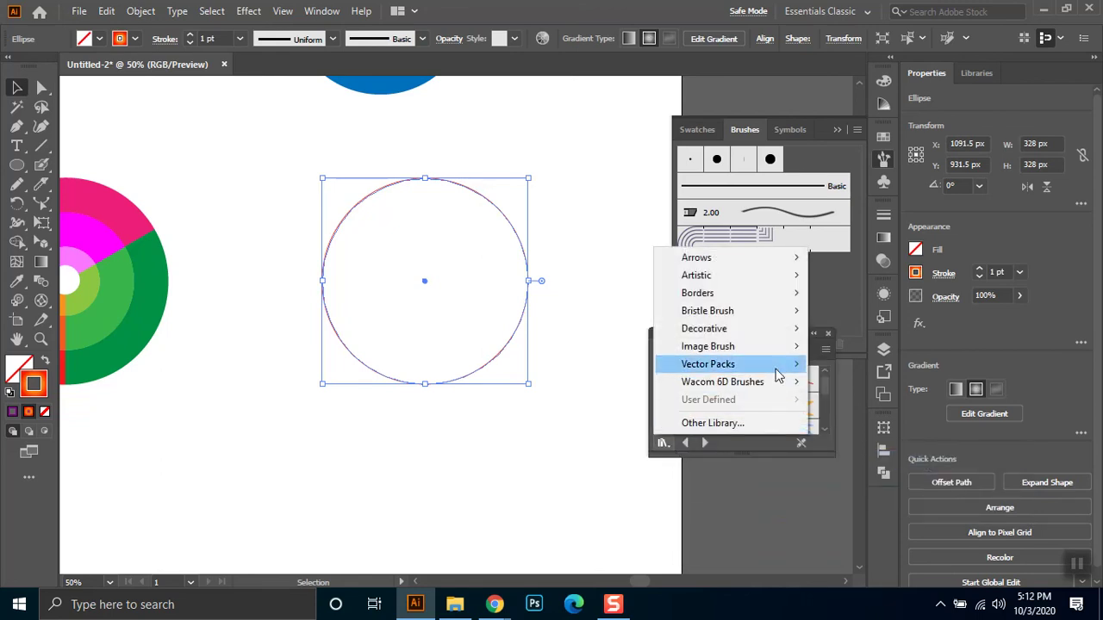
pyautogui.moveTo(778, 328)
pyautogui.click(892, 388)
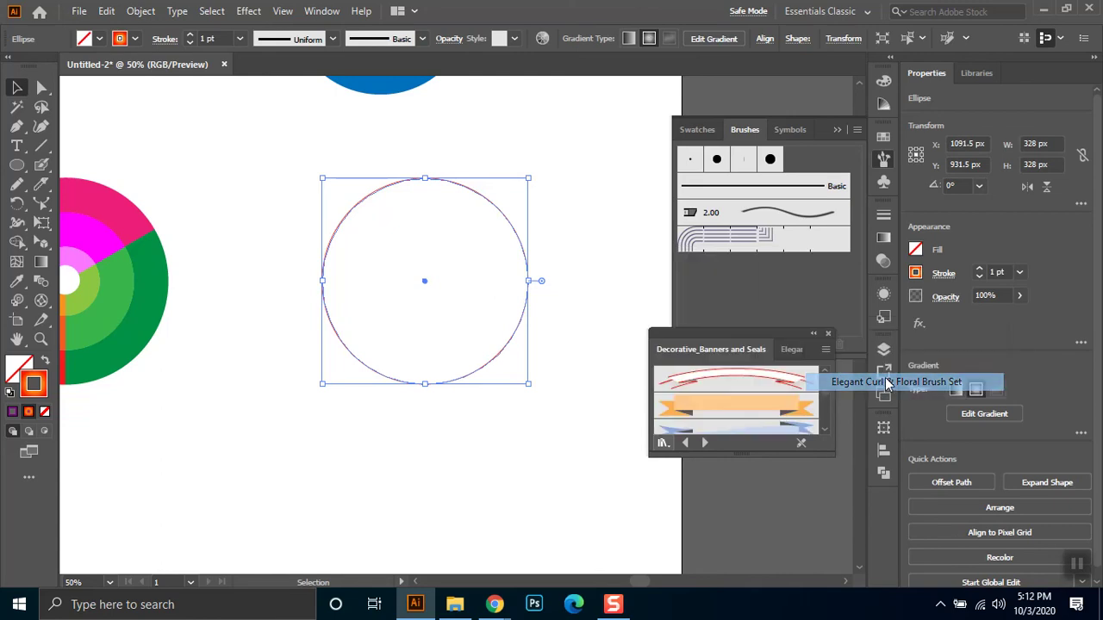
pyautogui.moveTo(751, 451); pyautogui.dragTo(722, 593)
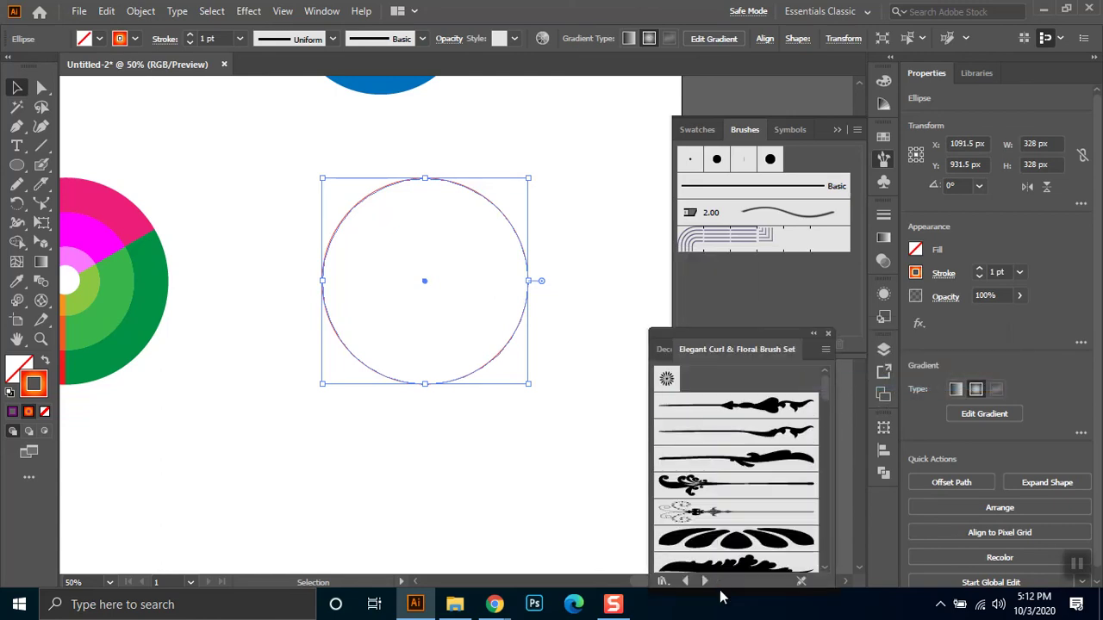
pyautogui.moveTo(700, 349); pyautogui.dragTo(682, 201)
pyautogui.moveTo(703, 444); pyautogui.dragTo(690, 553)
# Try several petal, leaf, flourish and random flower brushes from the Elegant Curl & Floral set on the circle's stroke
pyautogui.click(713, 471)
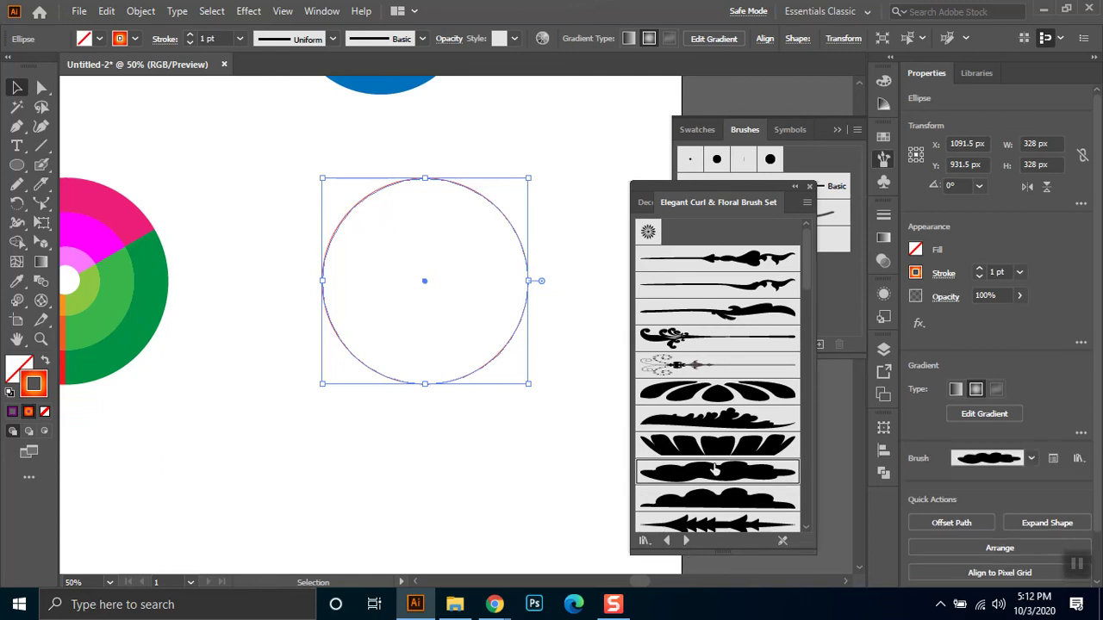
pyautogui.click(714, 445)
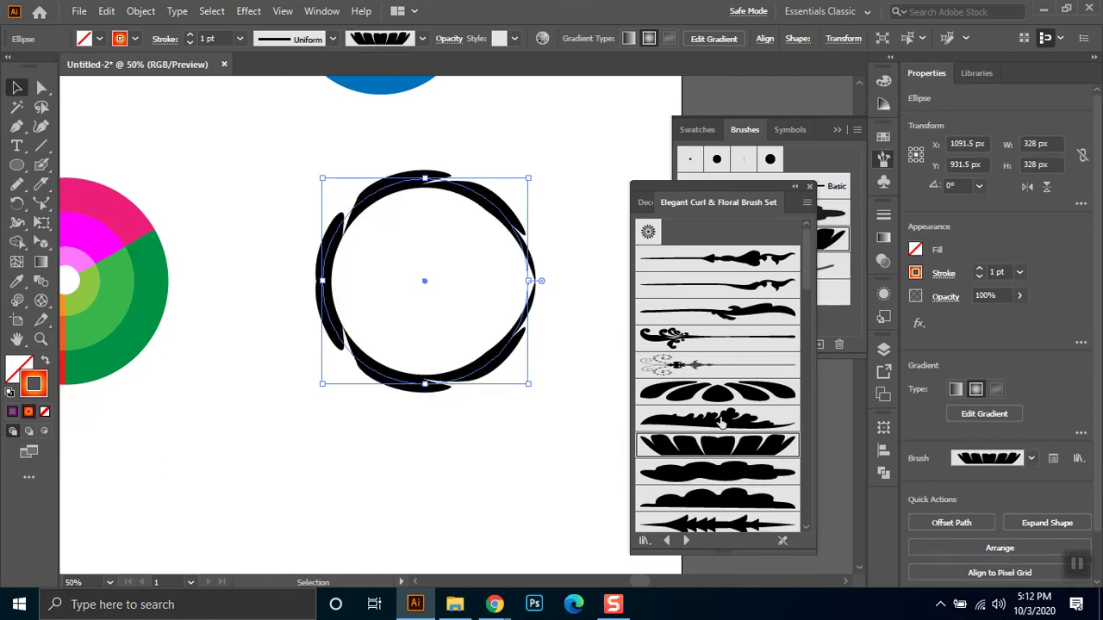
pyautogui.click(716, 417)
pyautogui.click(716, 392)
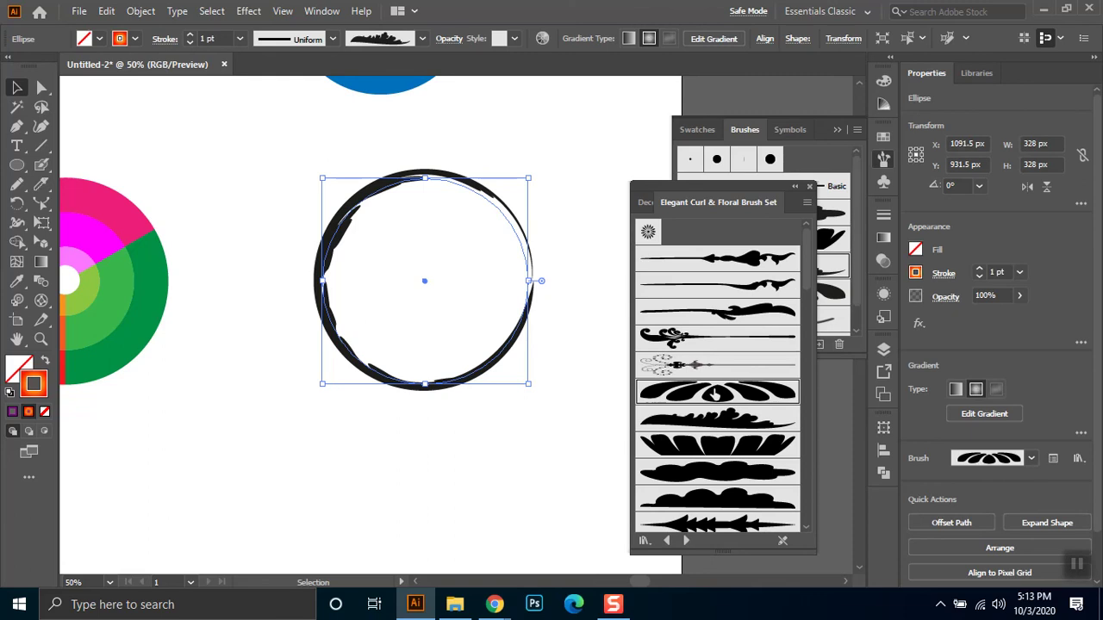
pyautogui.click(698, 365)
pyautogui.click(648, 231)
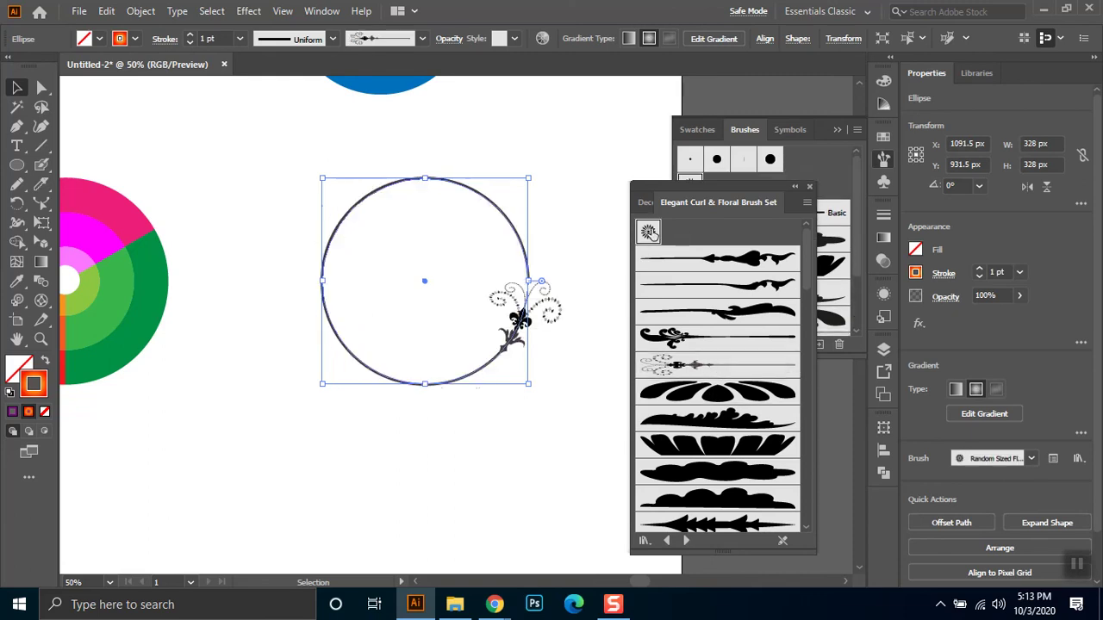
pyautogui.click(669, 337)
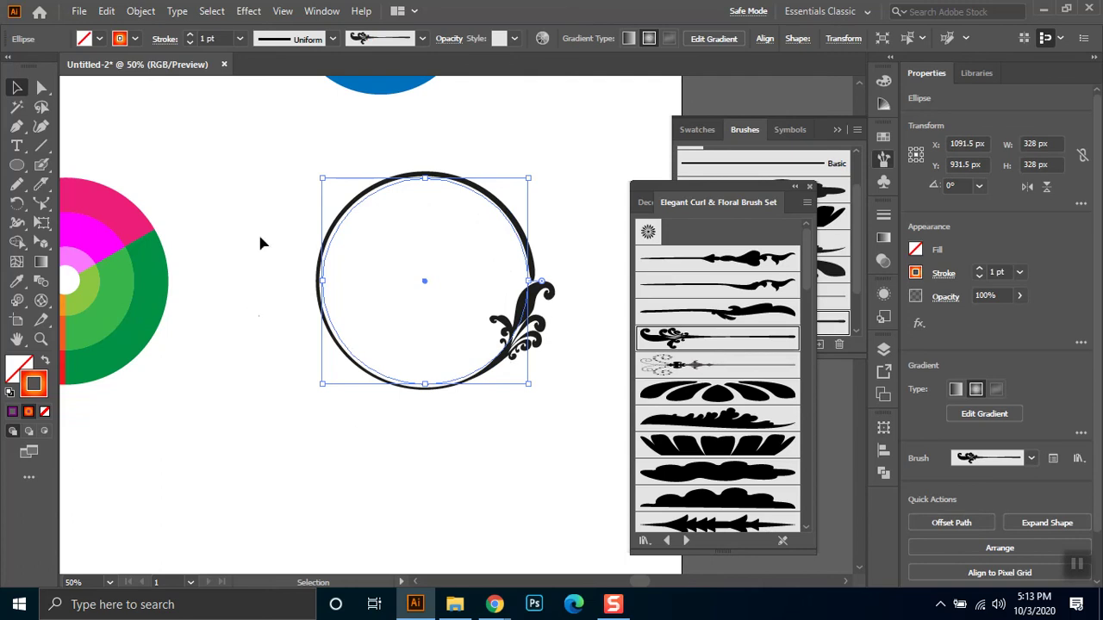
pyautogui.click(700, 258)
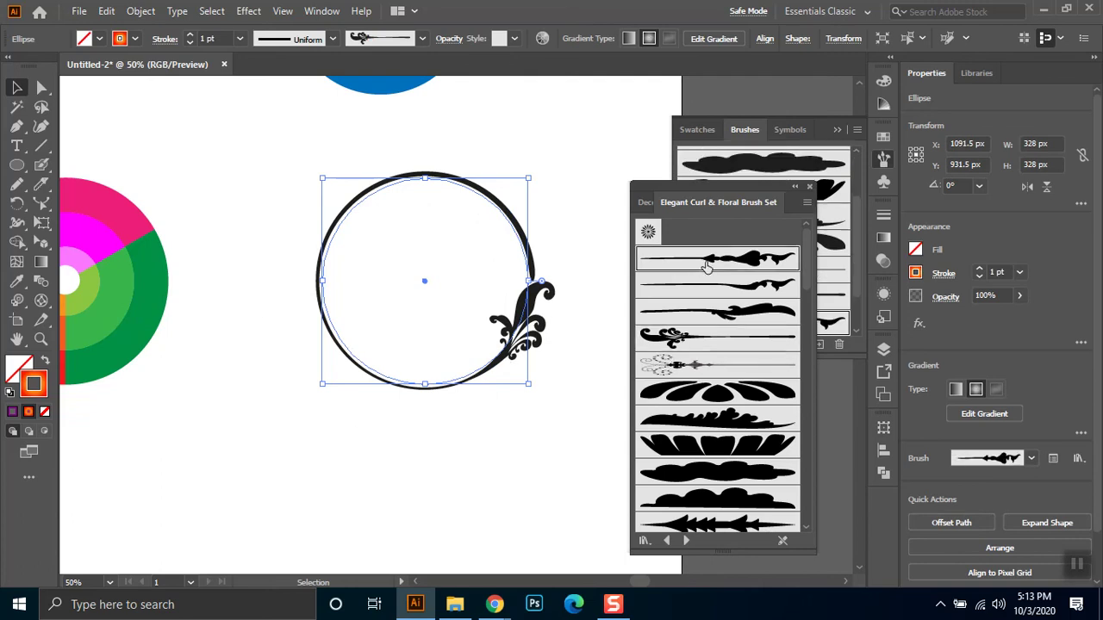
# Close the floral brush library and apply the Random Sized Flowers brush to the circle
pyautogui.click(809, 187)
pyautogui.click(790, 130)
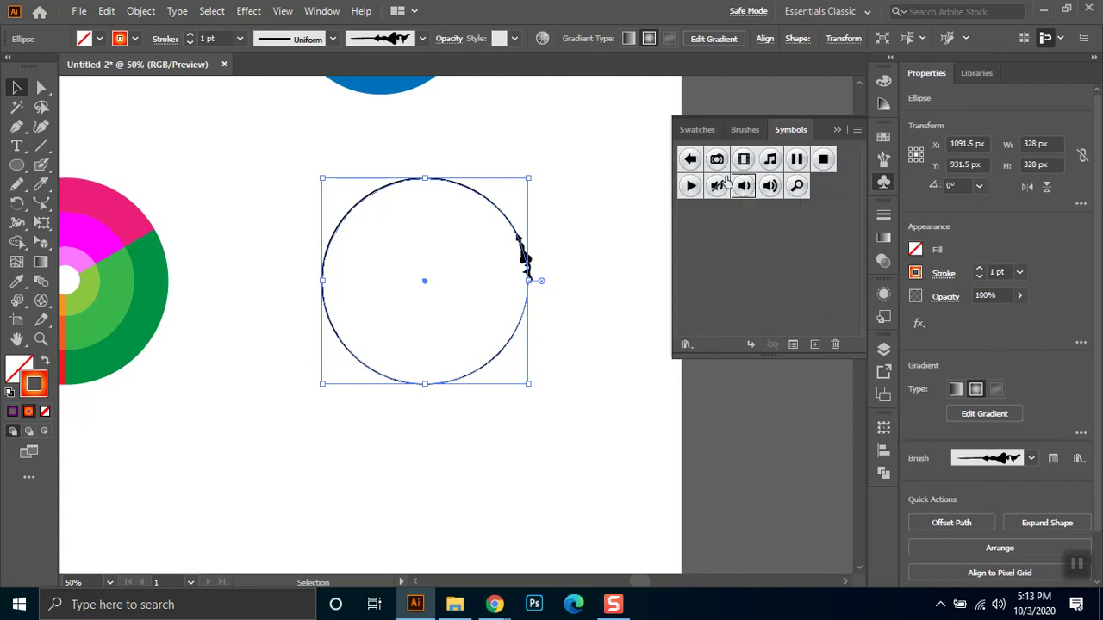
pyautogui.click(745, 129)
pyautogui.click(697, 130)
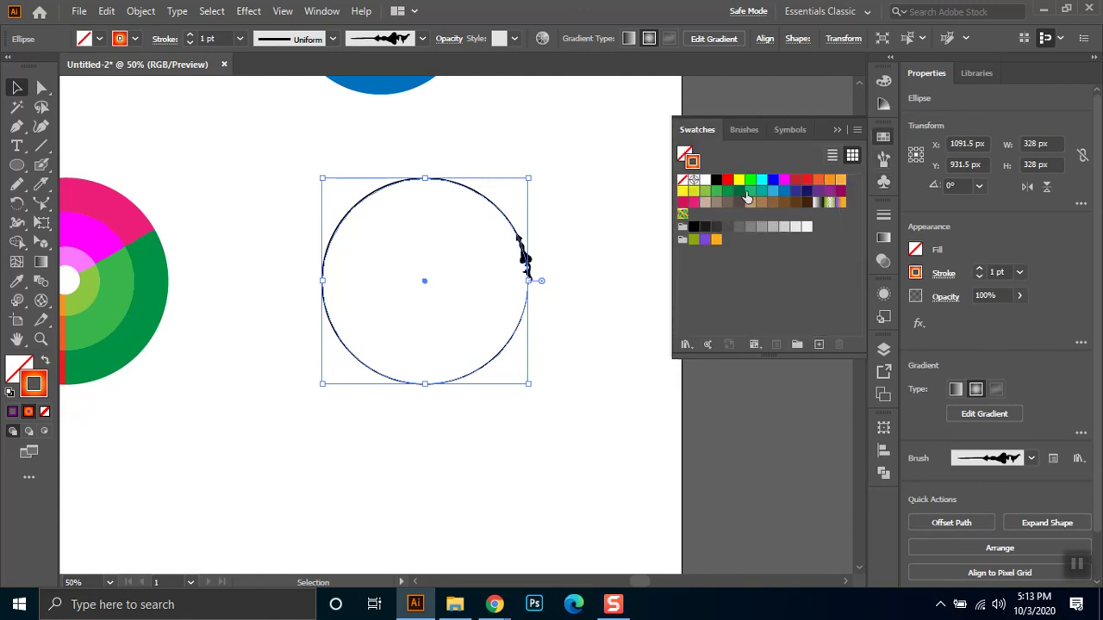
pyautogui.click(742, 131)
pyautogui.scroll(3, 825, 263)
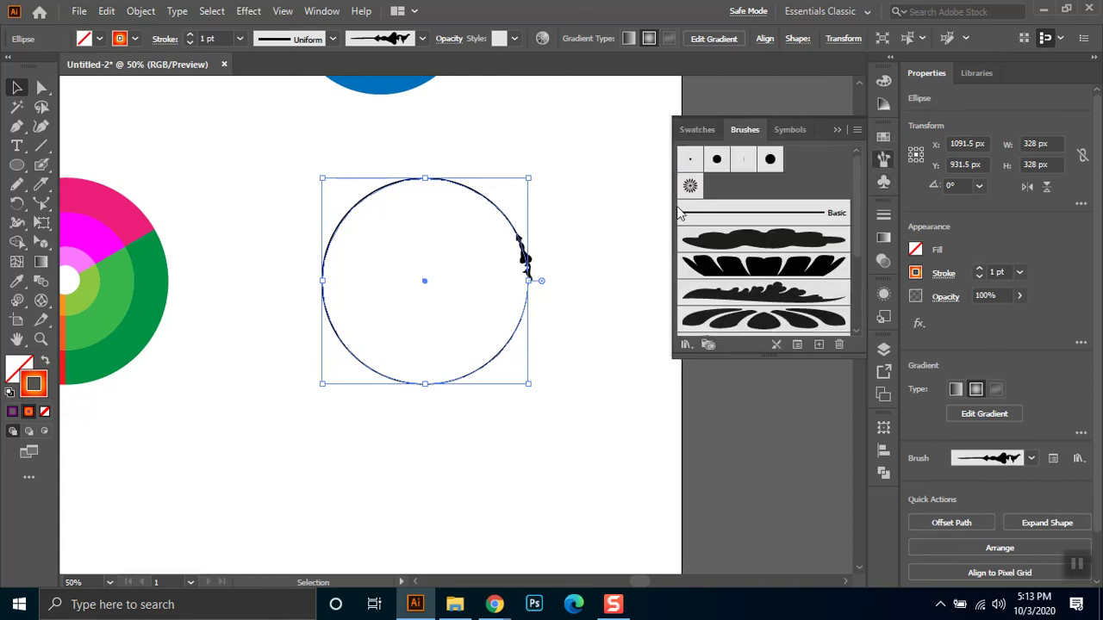
pyautogui.click(691, 186)
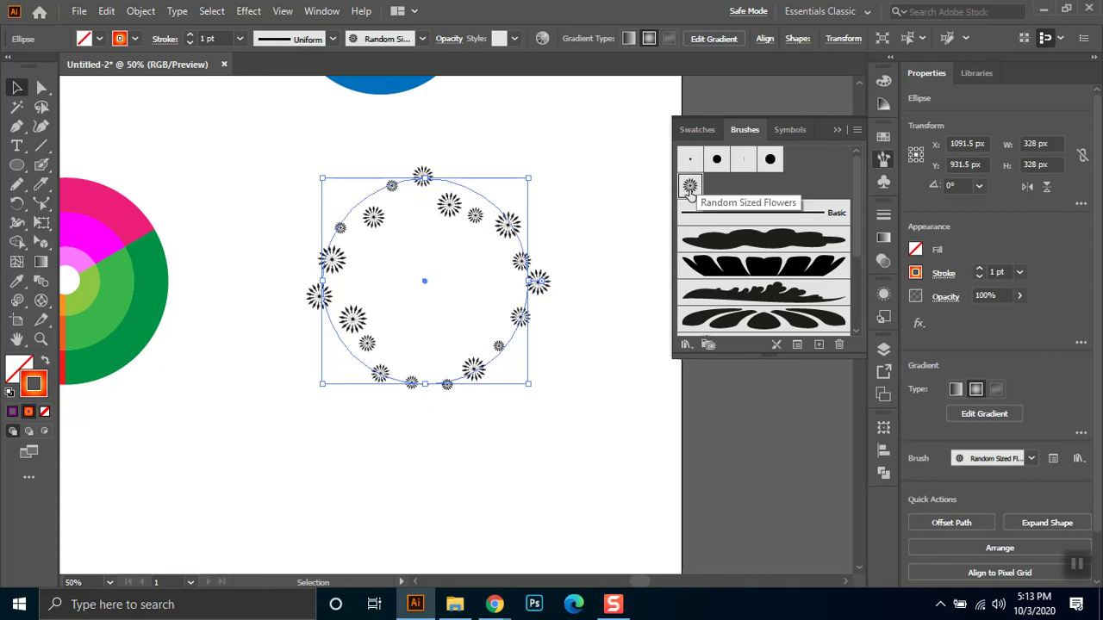
# Open the Borders_Frames brush library and try its brown stepped frame brush on the circle
pyautogui.click(686, 345)
pyautogui.moveTo(810, 405)
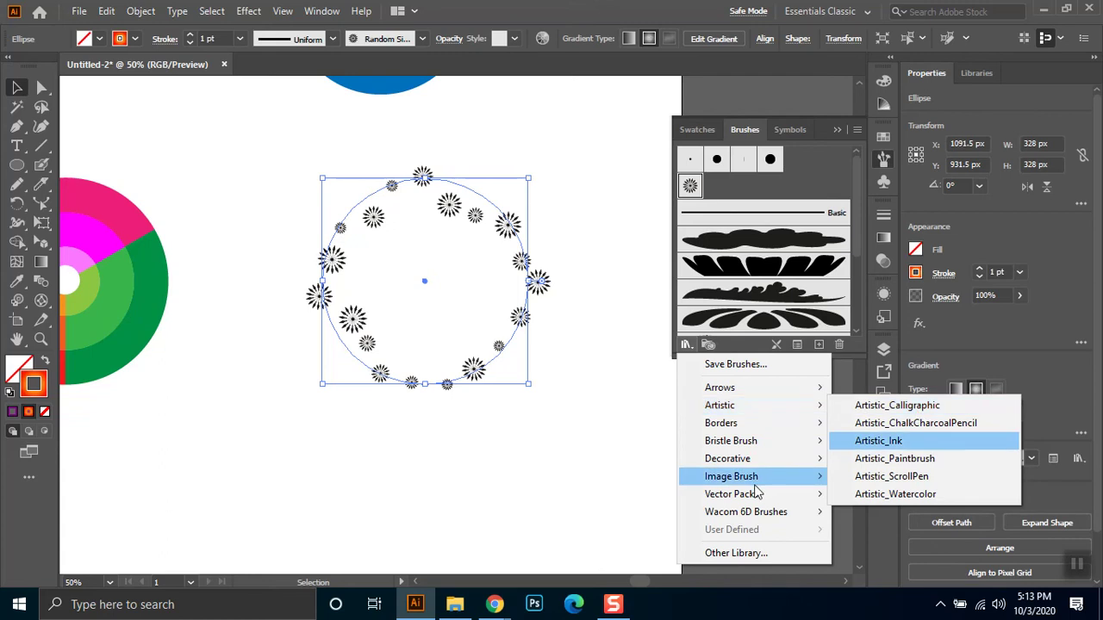
pyautogui.moveTo(771, 423)
pyautogui.click(887, 456)
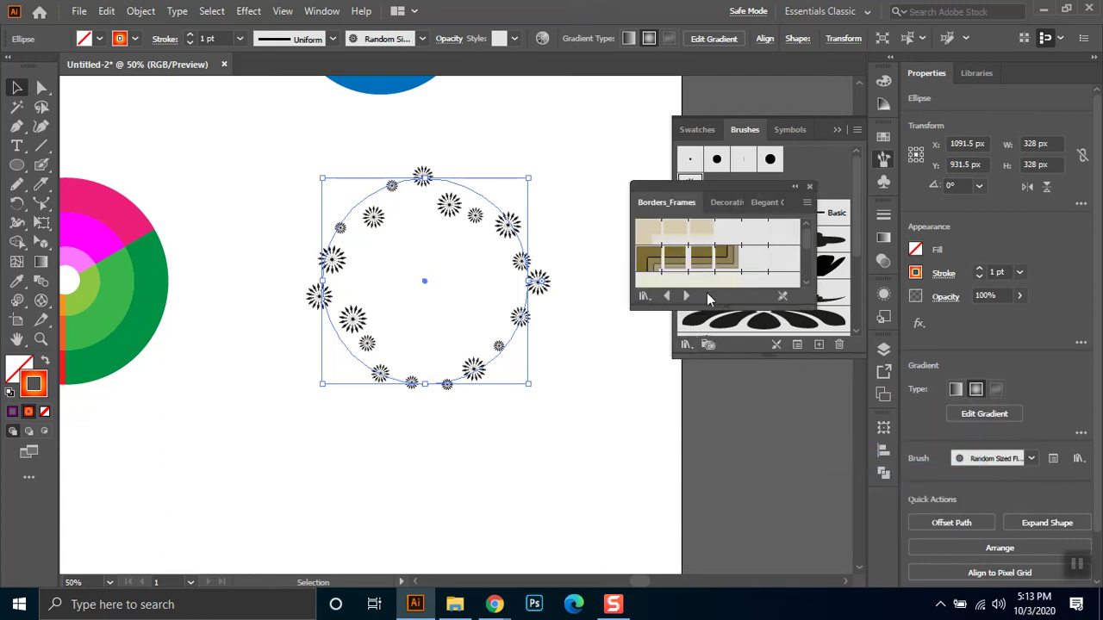
pyautogui.click(698, 258)
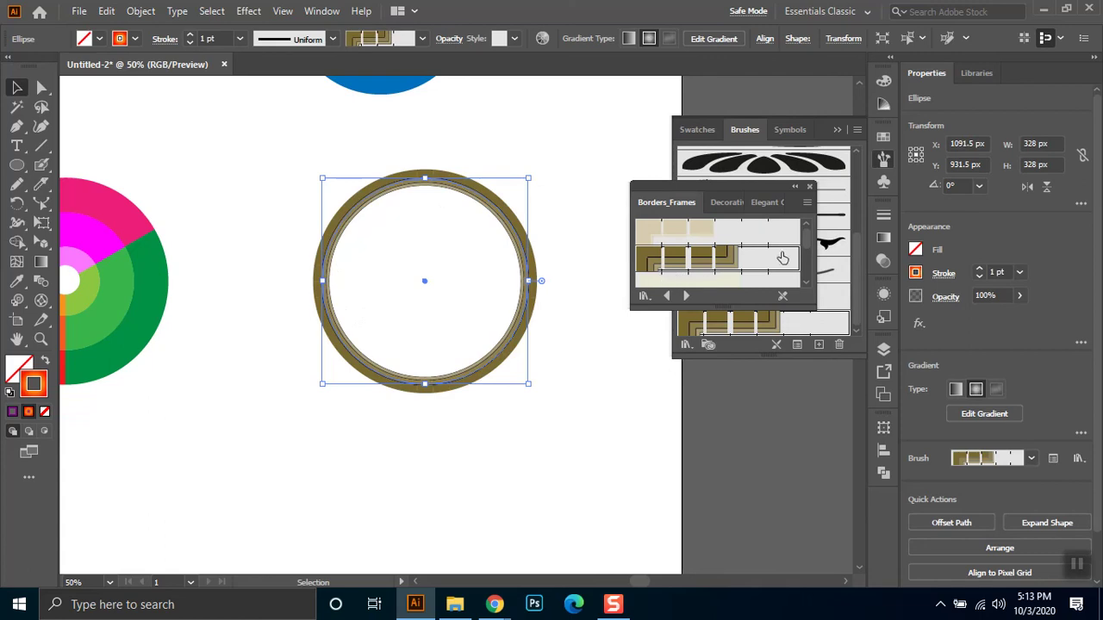
# Reapply the Random Sized Flowers brush to the circle in place of the frame border
pyautogui.click(827, 248)
pyautogui.scroll(5, 741, 285)
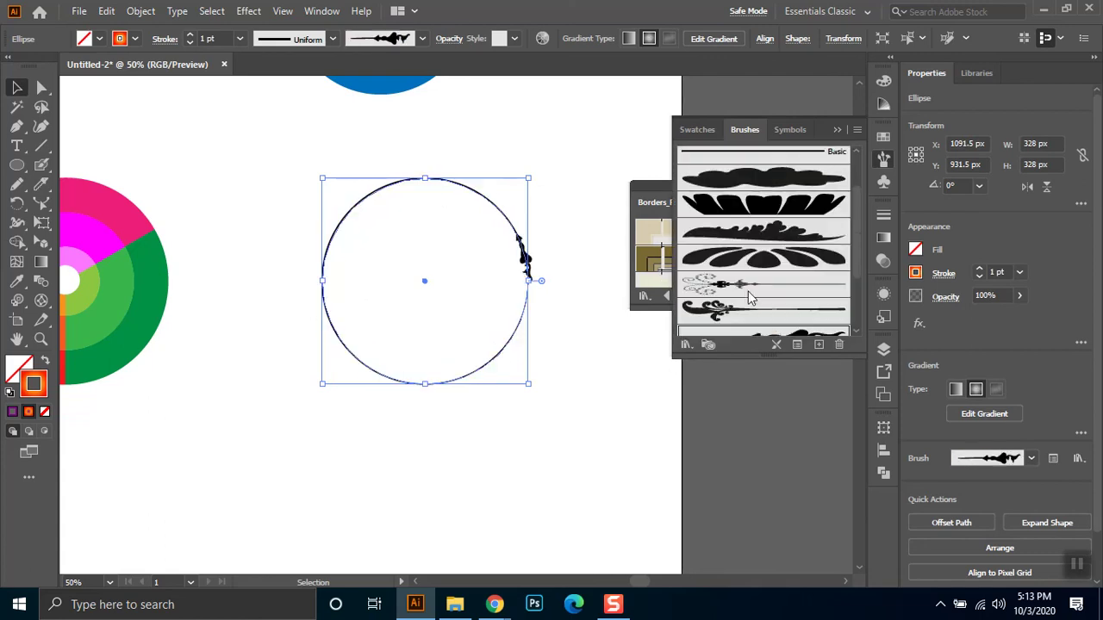
pyautogui.click(690, 188)
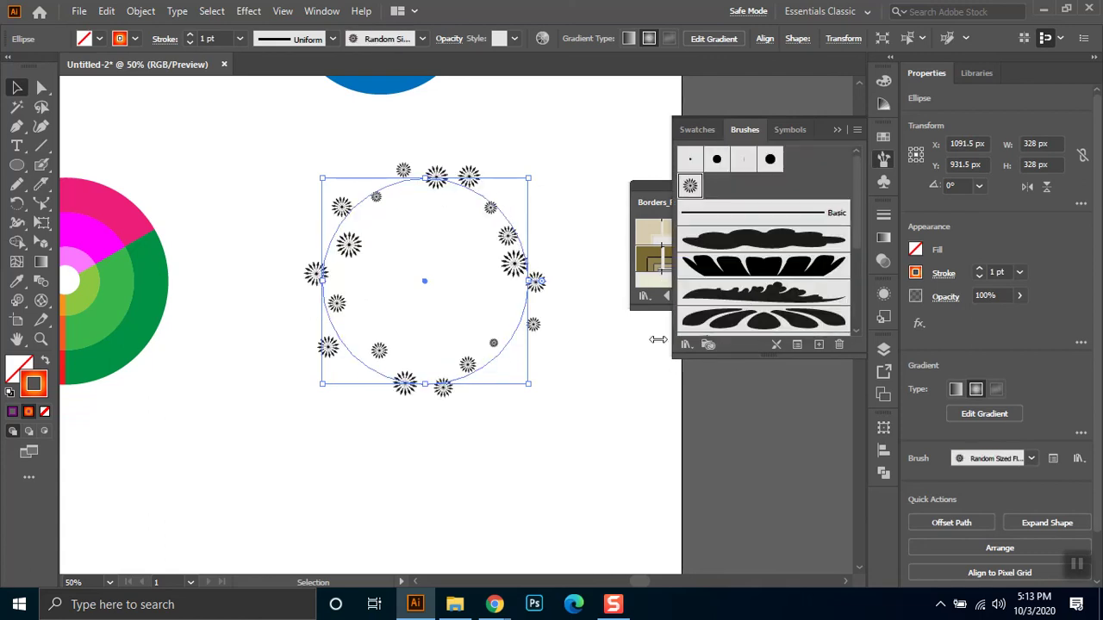
# Open the Decorative_Text Dividers library and try the orange feather, column, red scroll and computer mouse dividers on the circle
pyautogui.click(686, 344)
pyautogui.moveTo(762, 461)
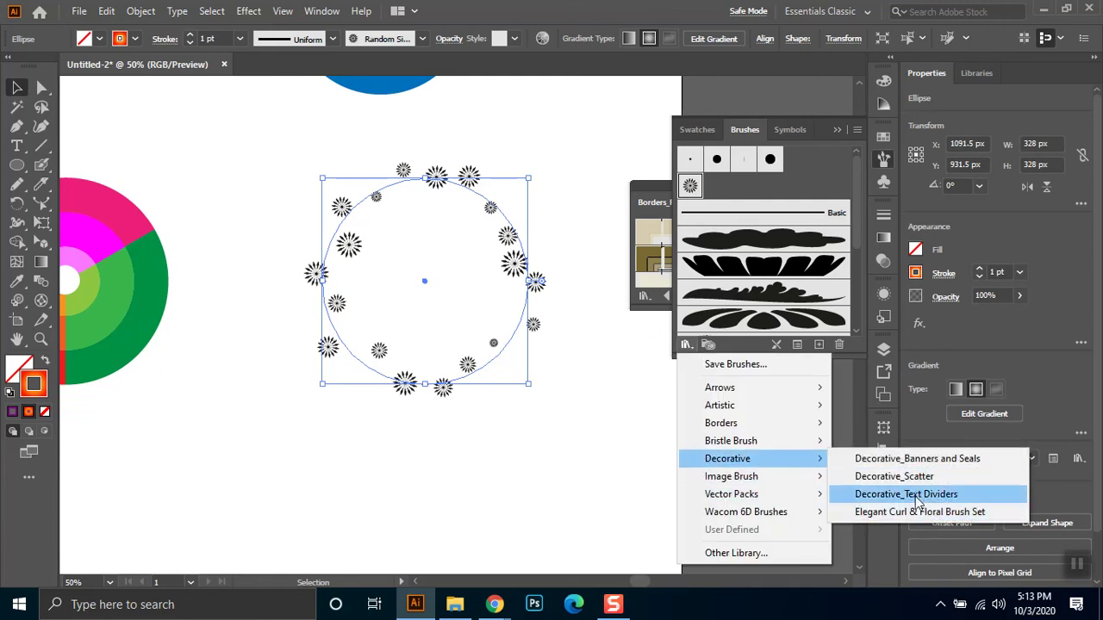
pyautogui.click(916, 495)
pyautogui.click(719, 253)
pyautogui.click(745, 313)
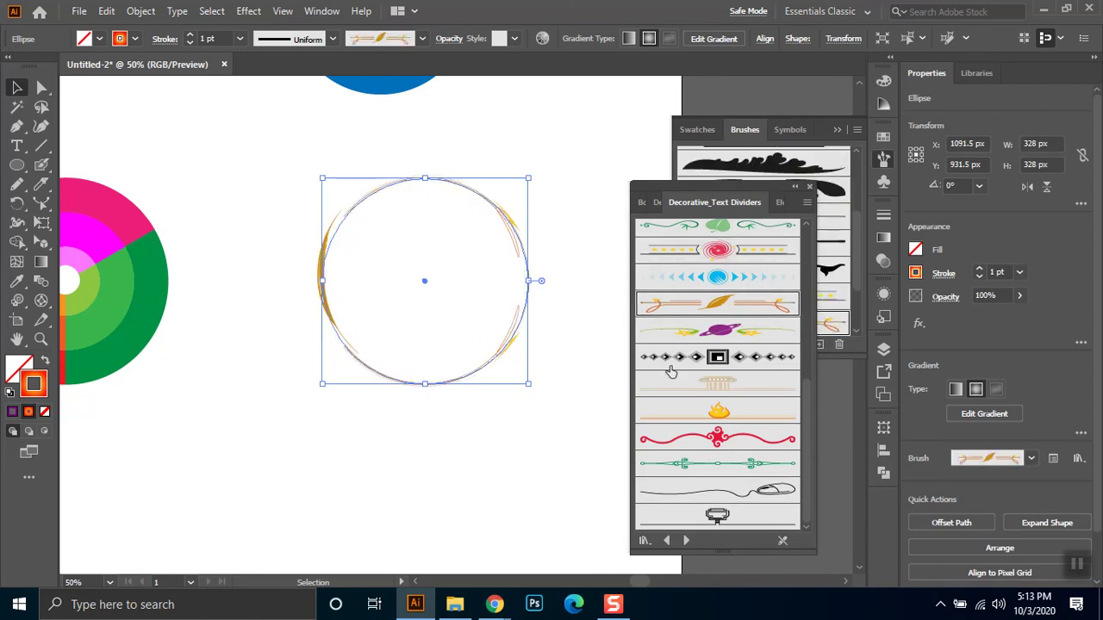
pyautogui.click(690, 391)
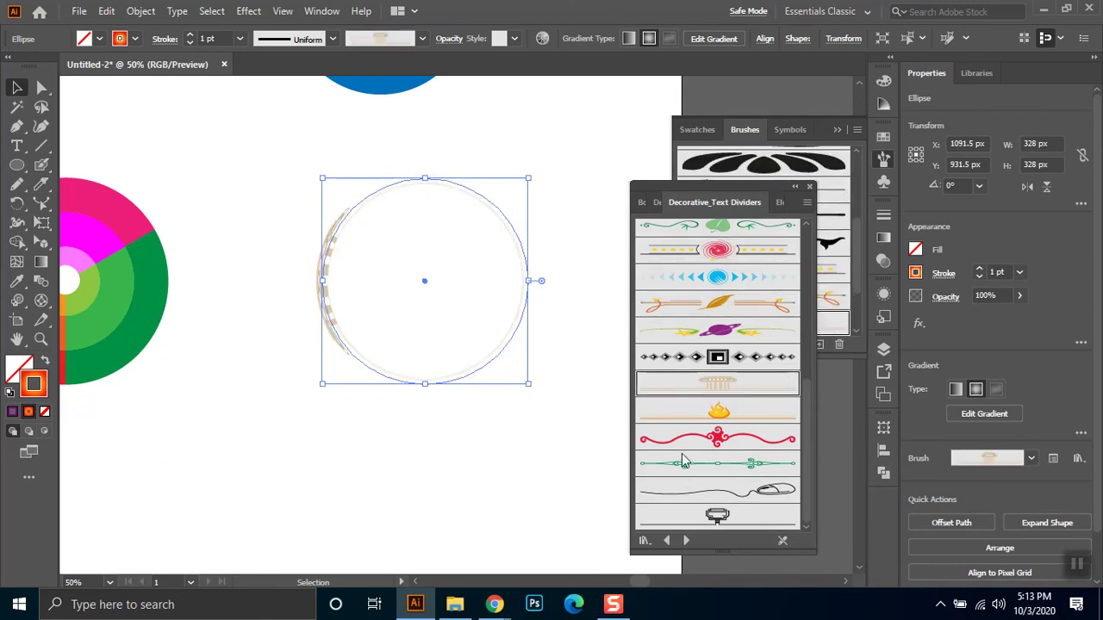
pyautogui.click(722, 447)
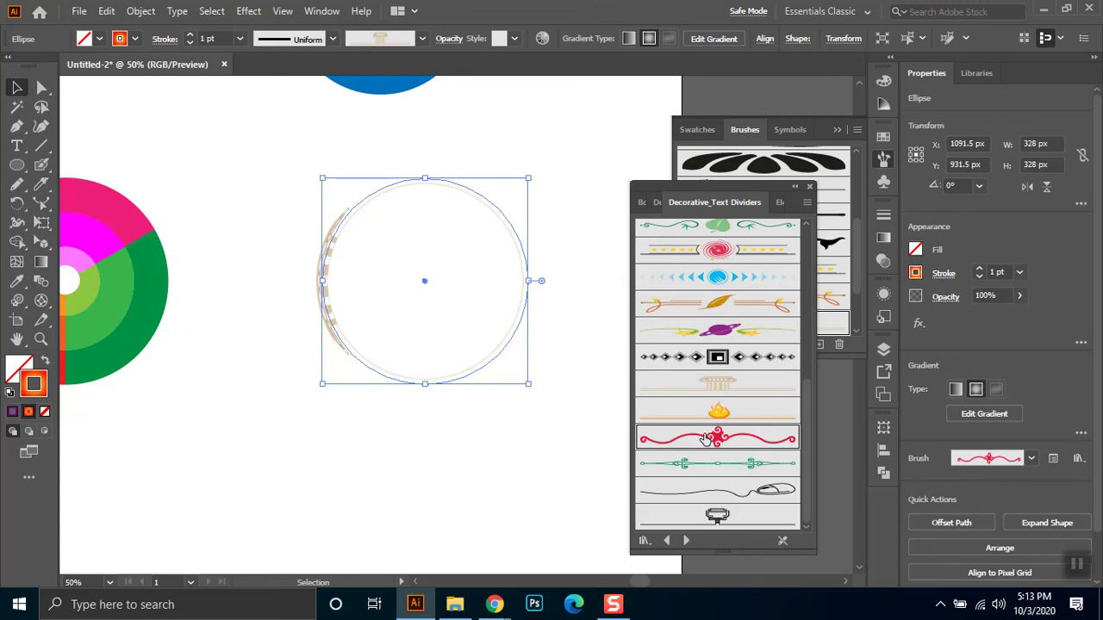
pyautogui.click(724, 492)
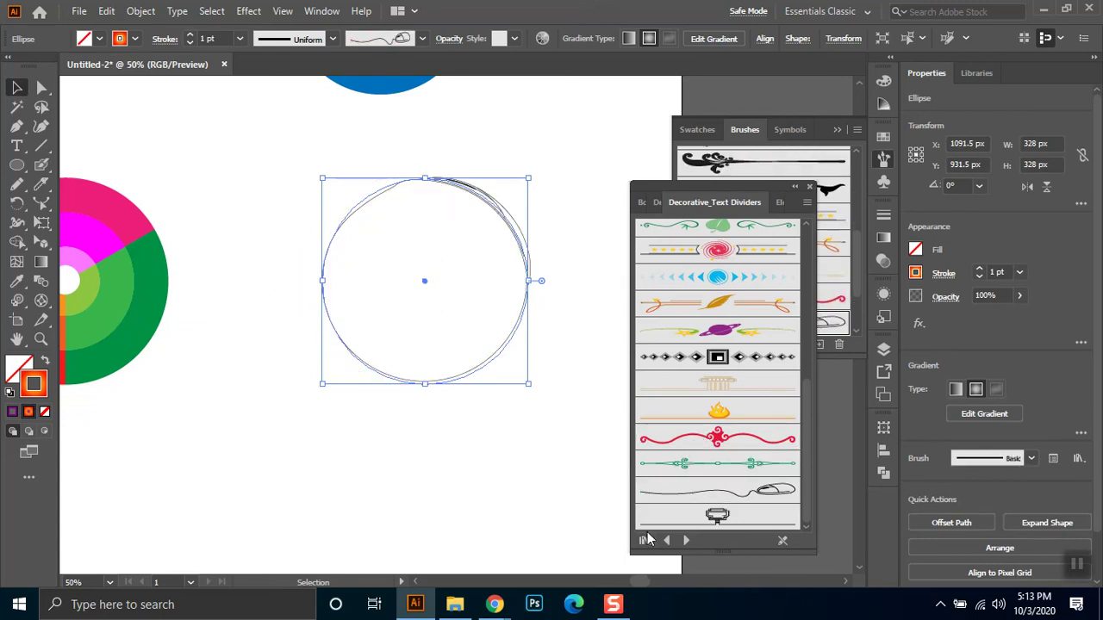
# Open the Decorative_Scatter brush library and apply the Prism brush to the circle
pyautogui.click(644, 540)
pyautogui.moveTo(700, 463)
pyautogui.moveTo(760, 432)
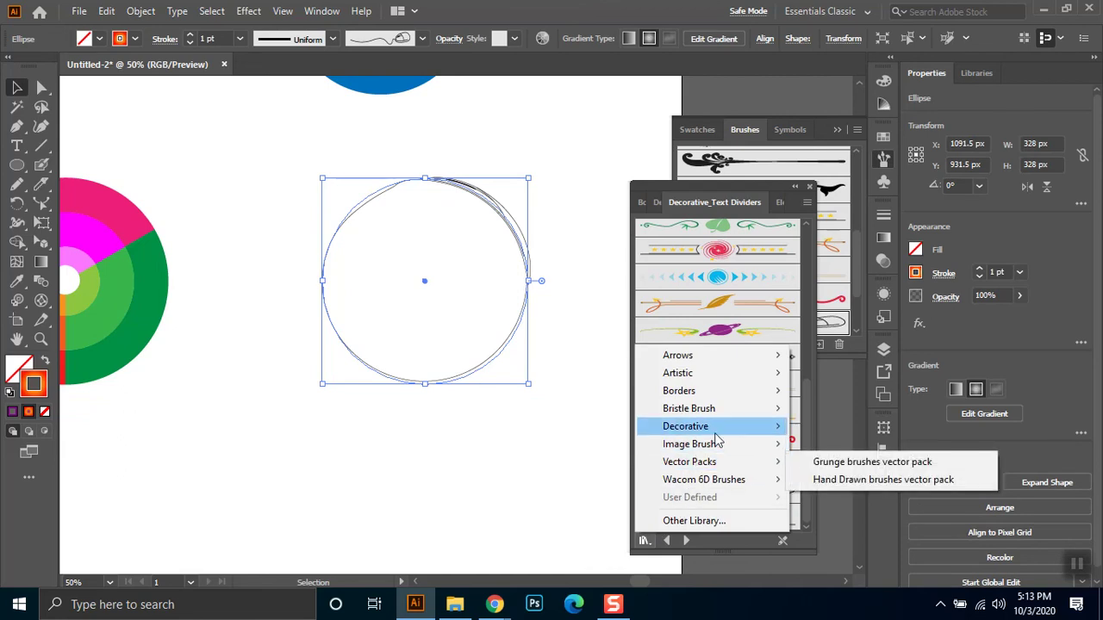
pyautogui.click(858, 445)
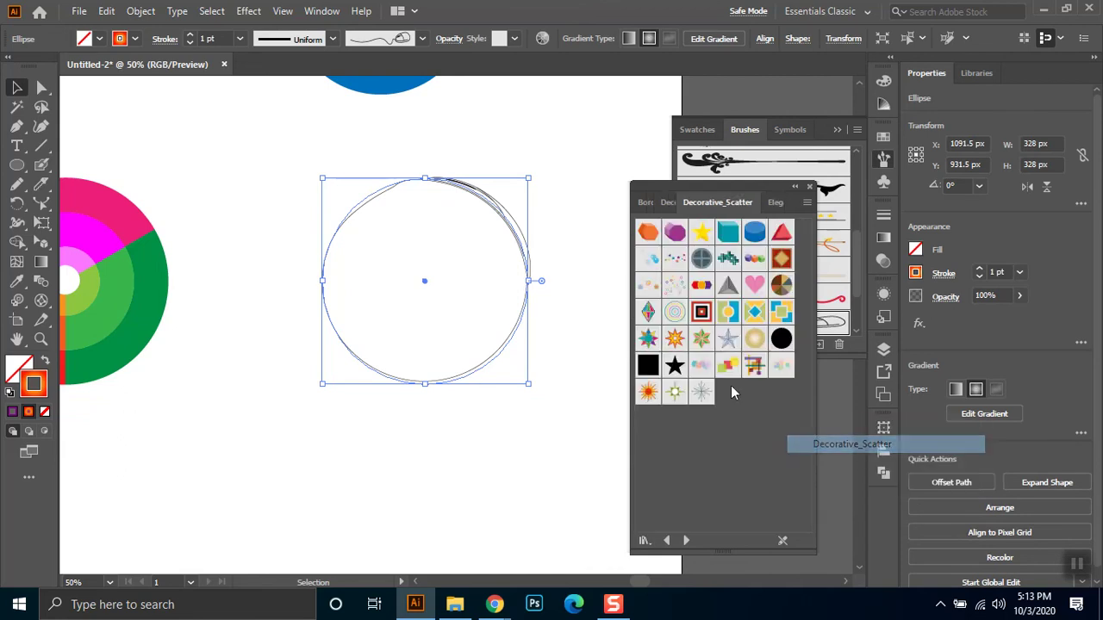
pyautogui.click(650, 311)
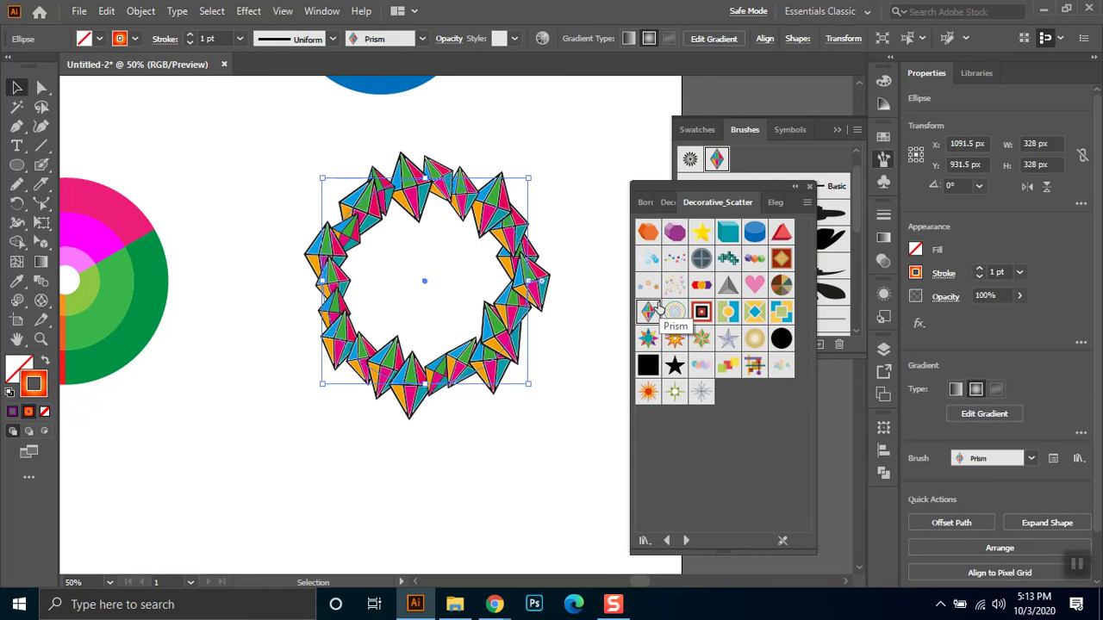
# Try several Decorative_Scatter brushes on the circle, including Snowflake and Crosses, and finish with the Pie brush
pyautogui.click(678, 281)
pyautogui.click(704, 394)
pyautogui.click(733, 265)
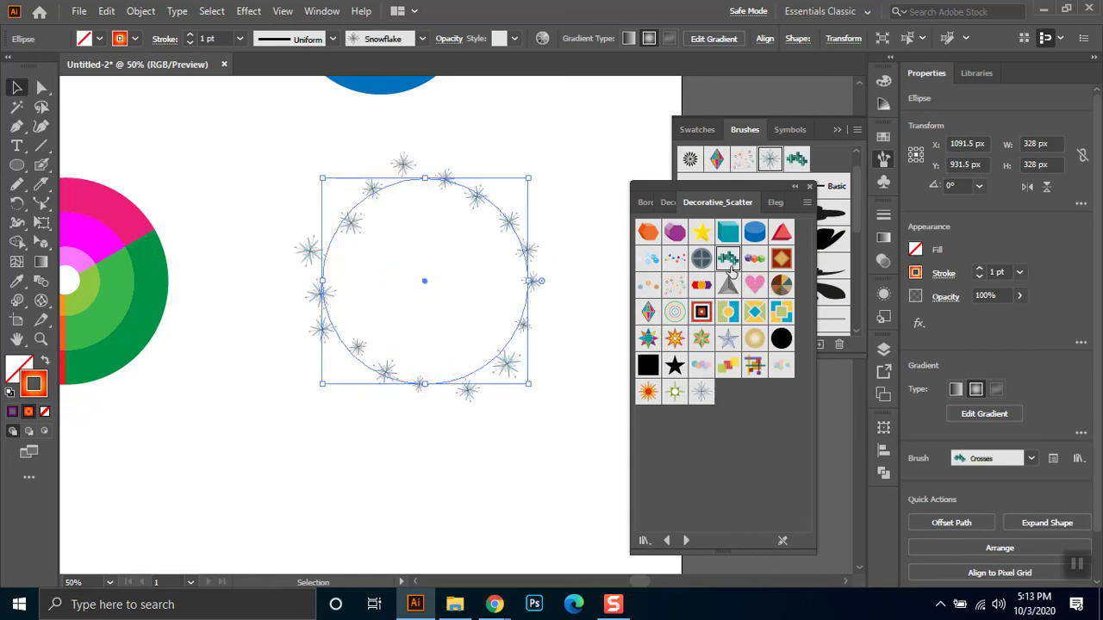
pyautogui.click(676, 258)
pyautogui.click(648, 259)
pyautogui.click(648, 233)
pyautogui.click(782, 285)
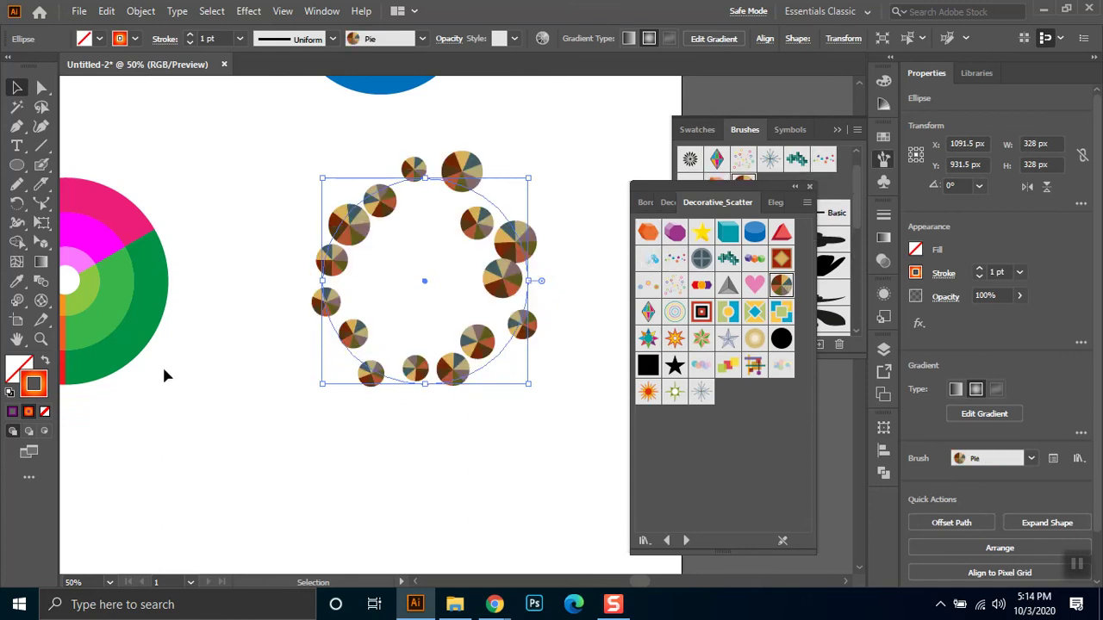
# Open the Artistic_Paintbrush brush library to view its brushes
pyautogui.click(643, 540)
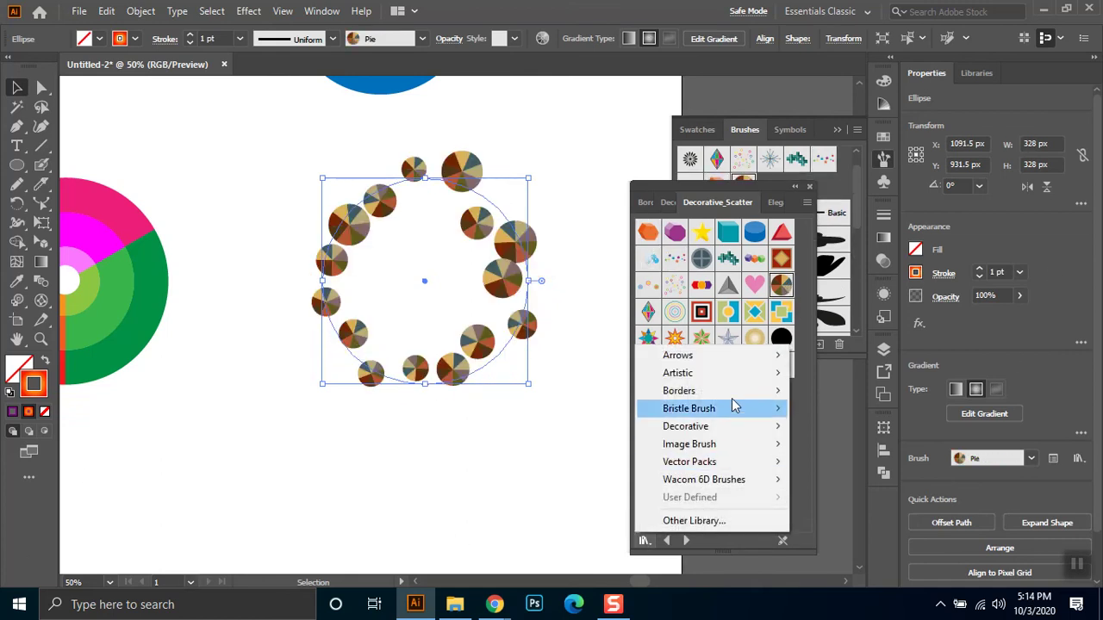
pyautogui.moveTo(726, 381)
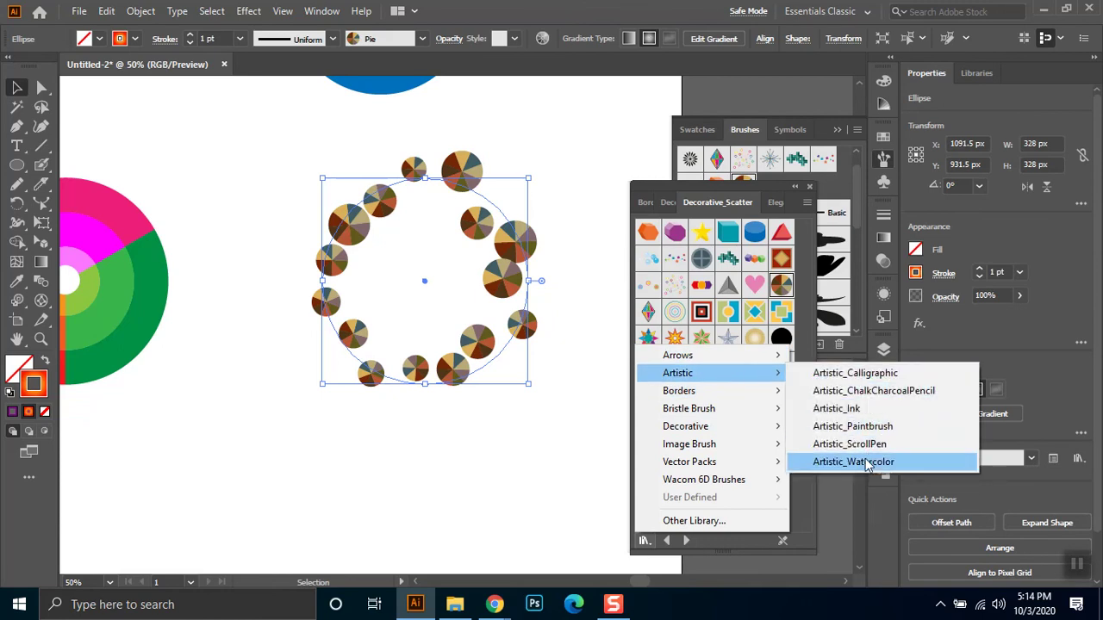
pyautogui.click(853, 426)
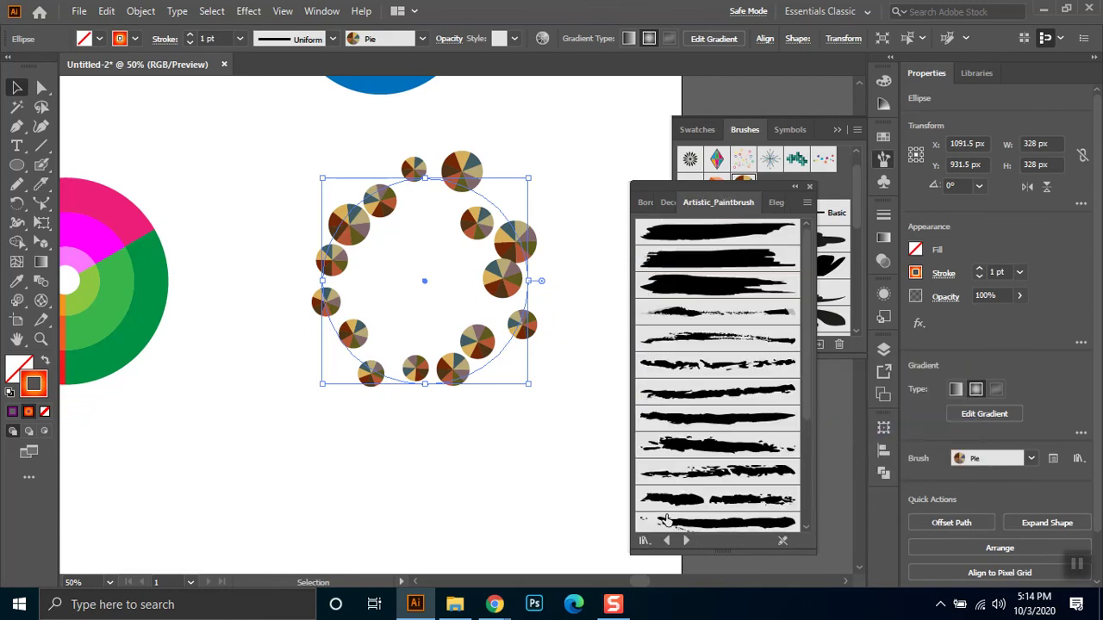
# Open the Borders_Indigenous library and try the sun, grey stone, orange geometric, mosaic tile and blue dash borders on the circle
pyautogui.click(644, 541)
pyautogui.moveTo(748, 392)
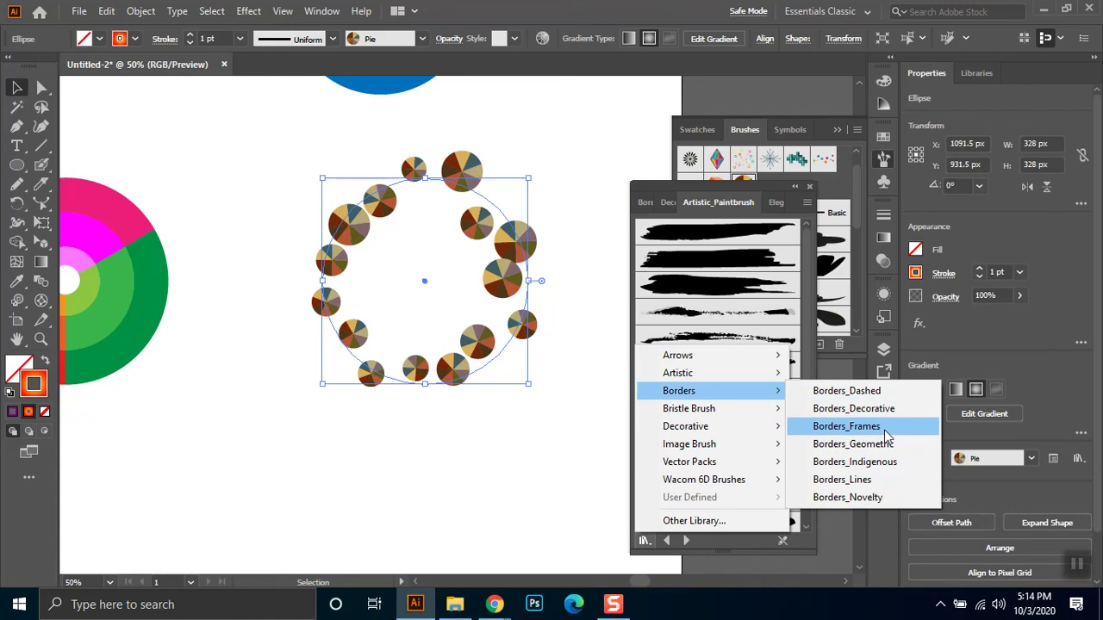
pyautogui.click(866, 467)
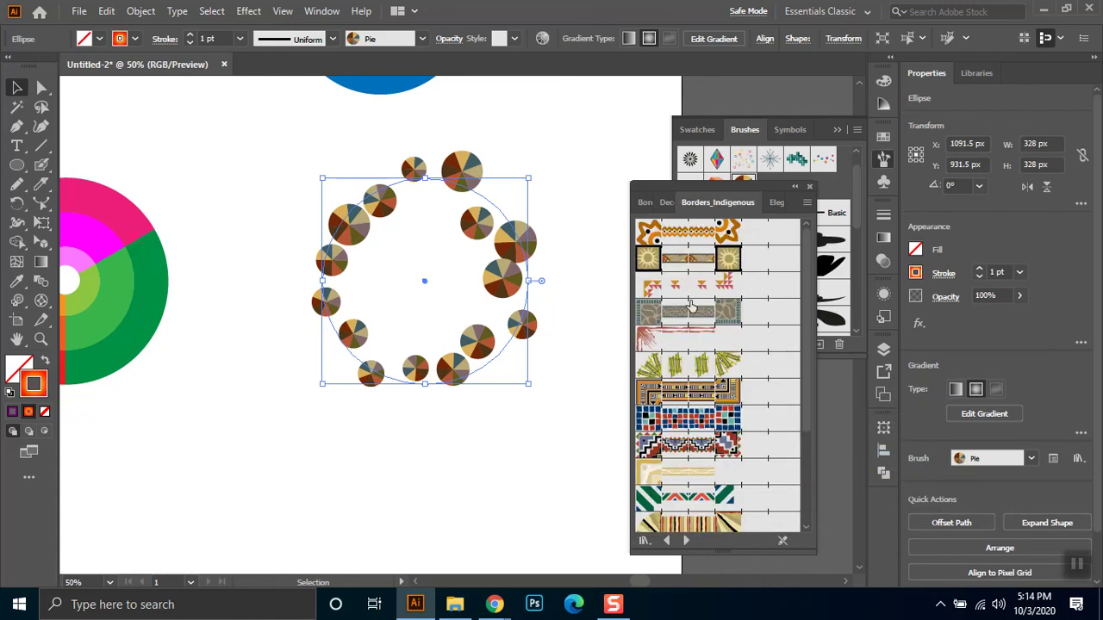
pyautogui.click(700, 260)
pyautogui.click(641, 308)
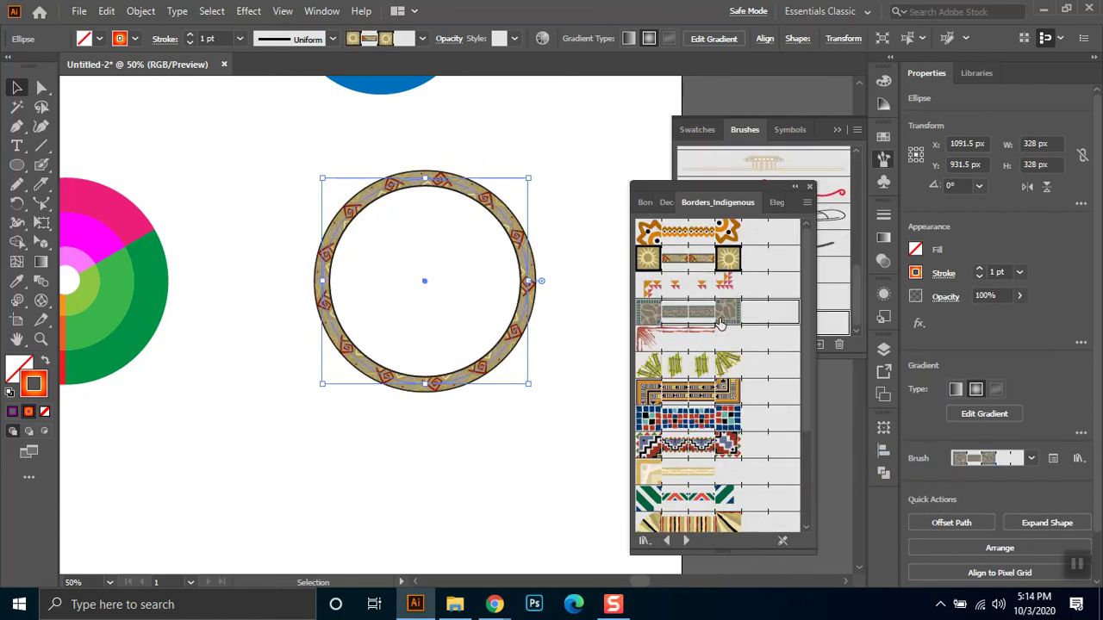
pyautogui.click(694, 395)
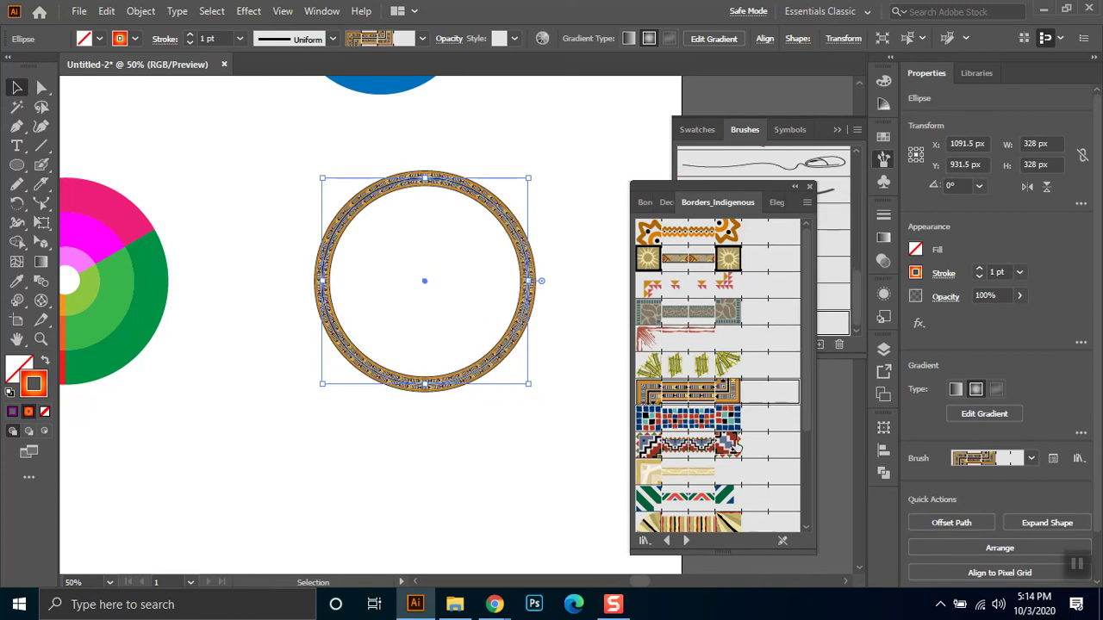
pyautogui.click(680, 421)
pyautogui.scroll(-3, 672, 465)
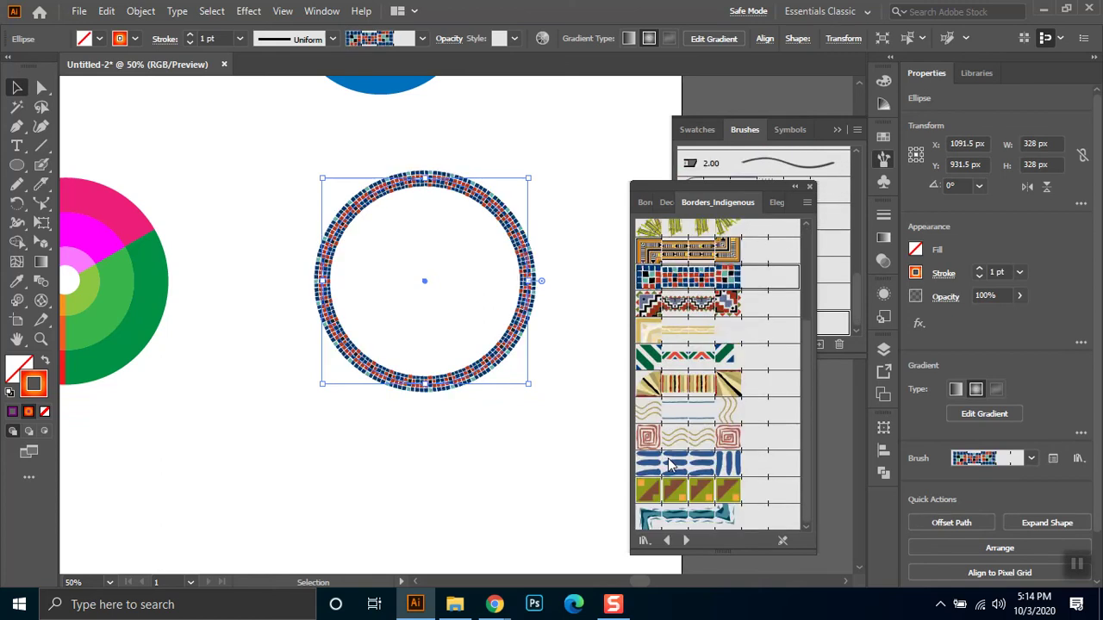
pyautogui.click(670, 462)
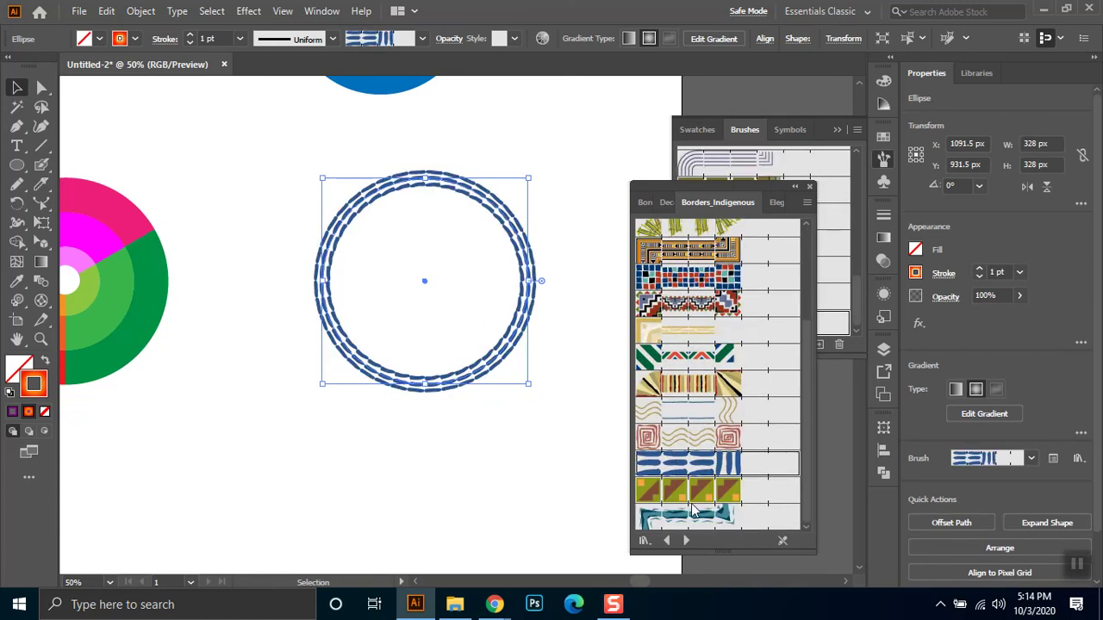
# Browse the Bristle Brush Library, Decorative_Text Dividers and Grunge brushes vector pack libraries
pyautogui.click(643, 543)
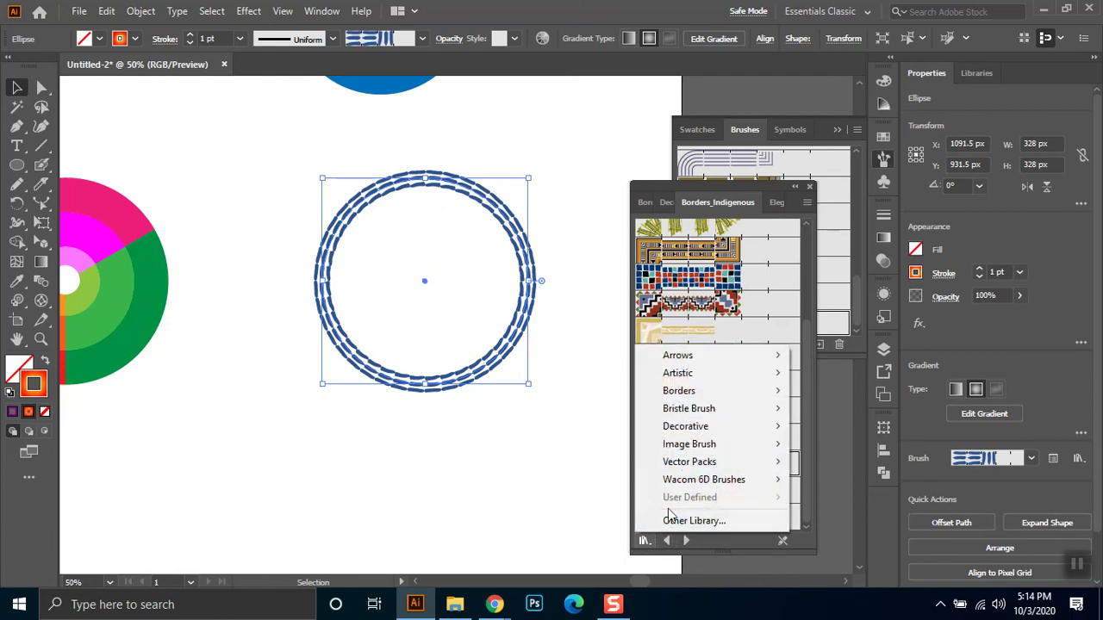
pyautogui.moveTo(707, 409)
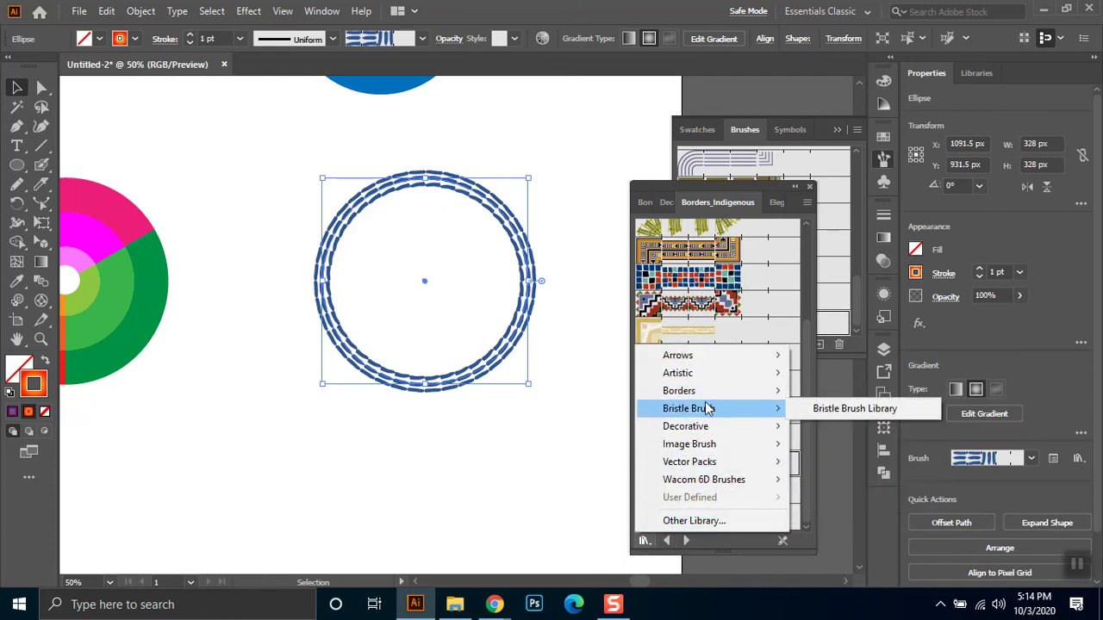
pyautogui.click(827, 409)
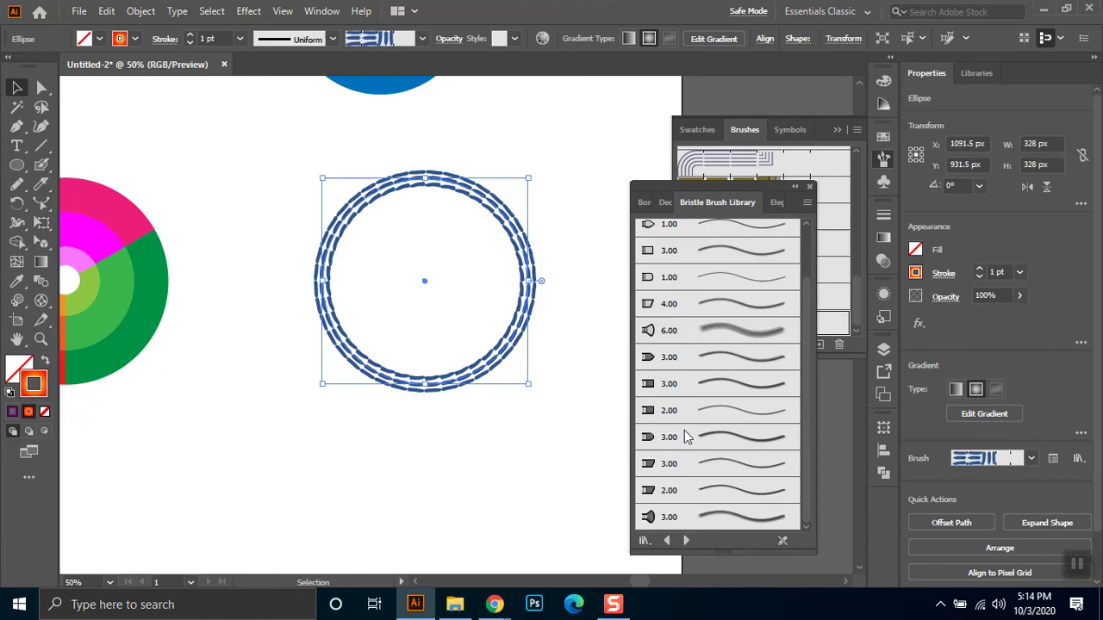
pyautogui.click(643, 543)
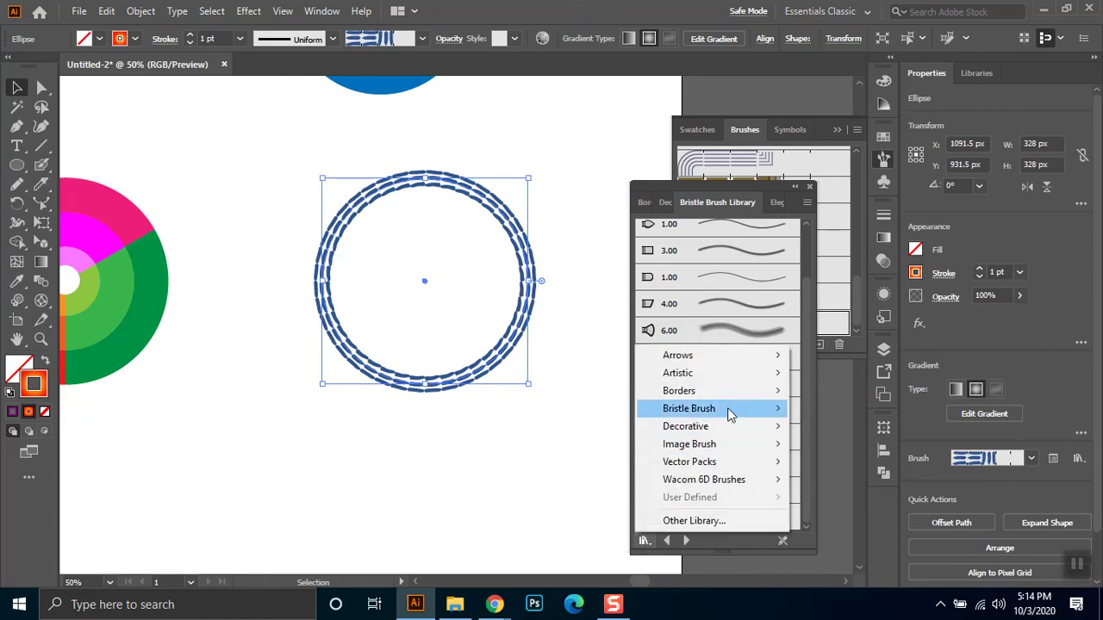
pyautogui.moveTo(739, 426)
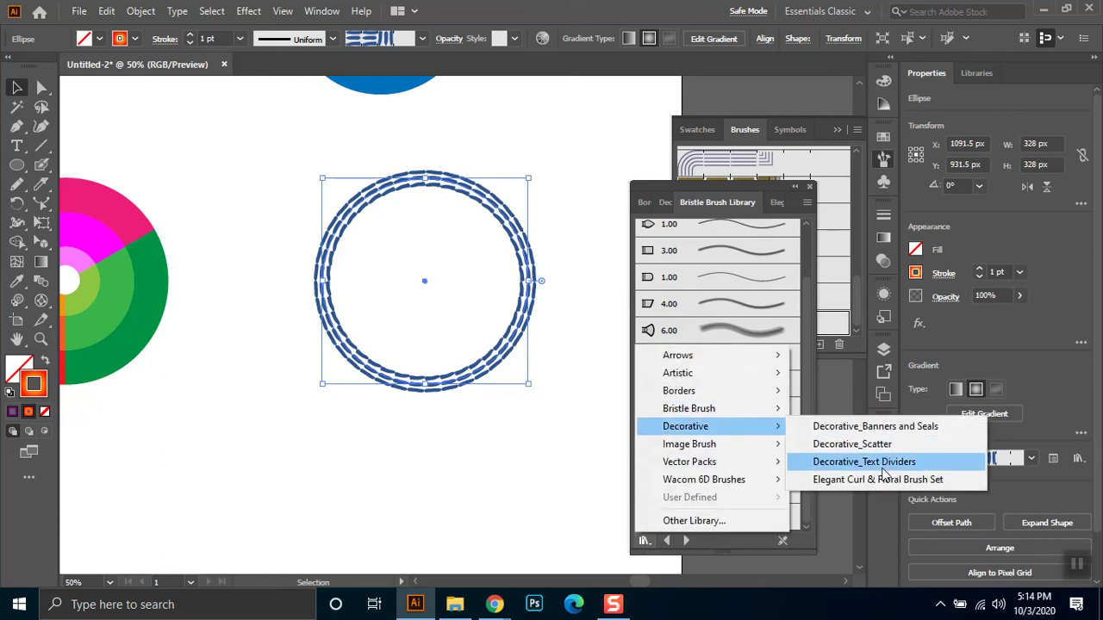
pyautogui.click(885, 465)
pyautogui.click(646, 540)
pyautogui.moveTo(742, 463)
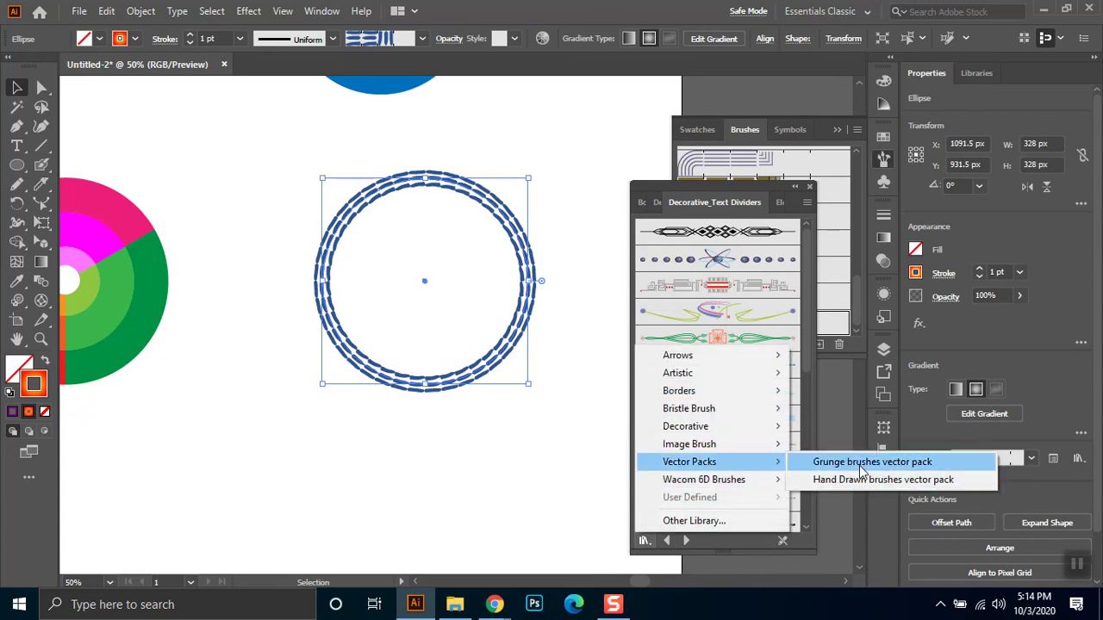
pyautogui.click(859, 466)
# Open the Hand Drawn brushes vector pack and apply hand drawn brush vector pack 06 to the circle
pyautogui.click(653, 542)
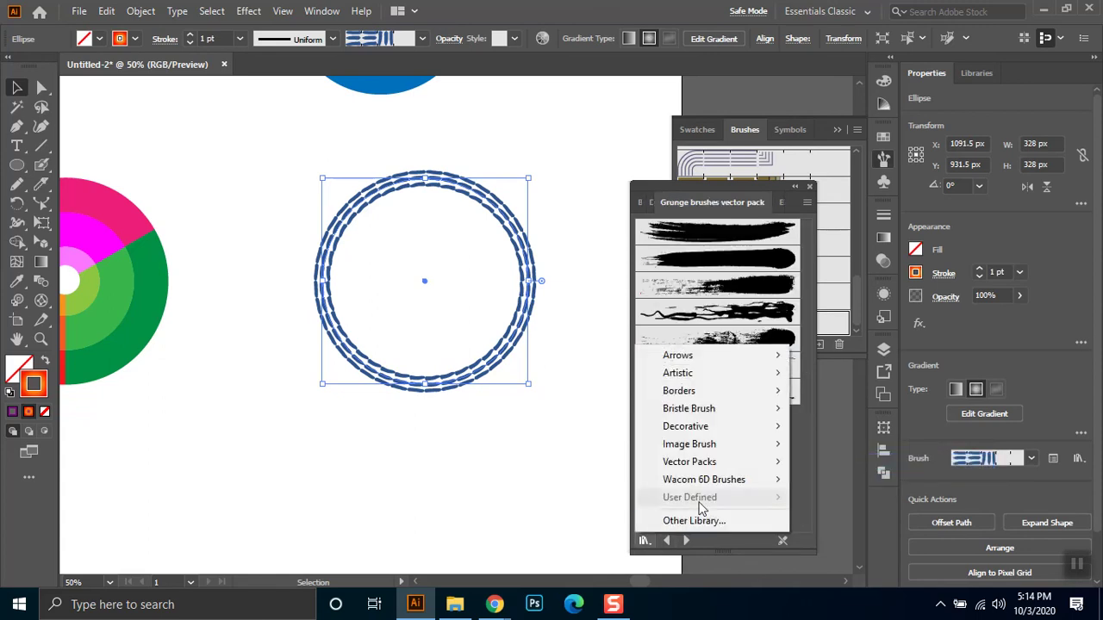
pyautogui.moveTo(732, 463)
pyautogui.click(850, 479)
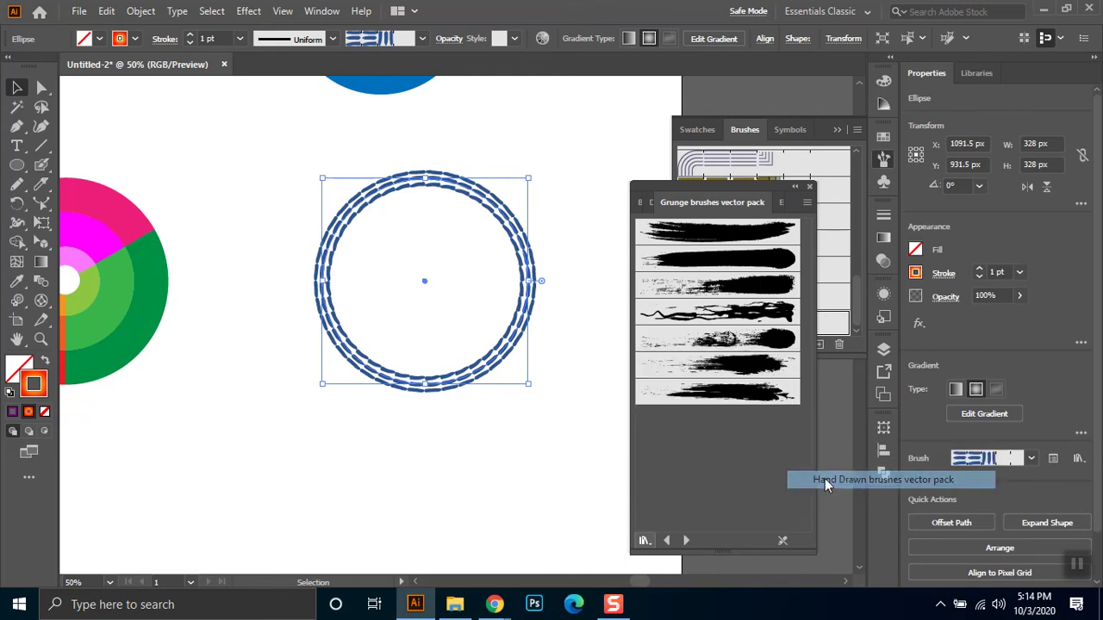
pyautogui.click(717, 365)
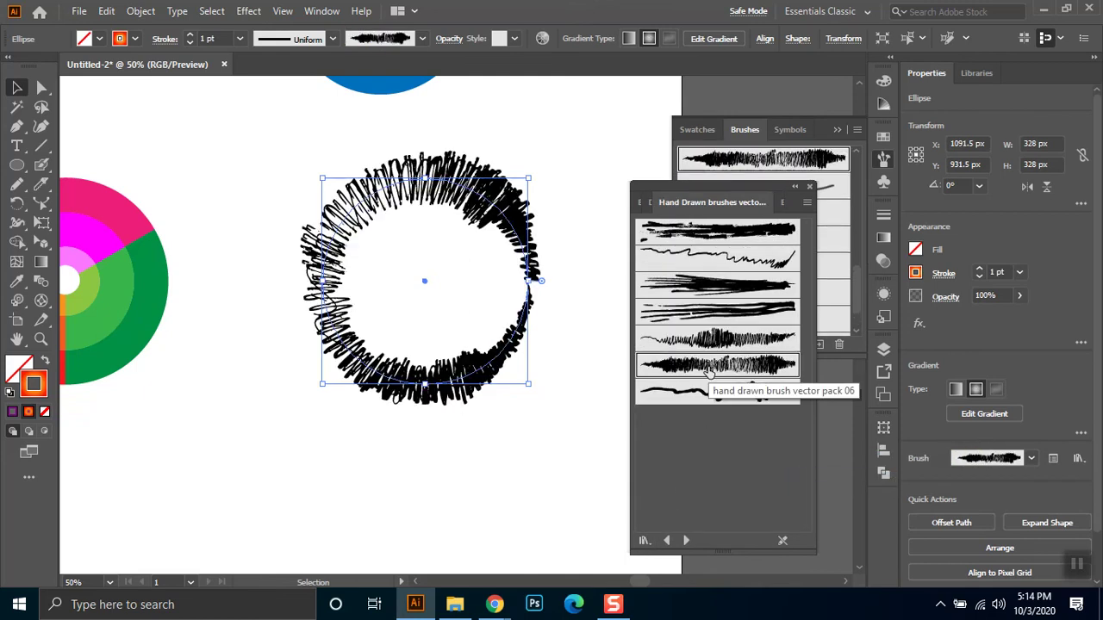
# Reselect the circle and try the thin wavy line, parallel strokes and tapering zigzag hand-drawn brushes, leaving the zigzag applied
pyautogui.click(445, 318)
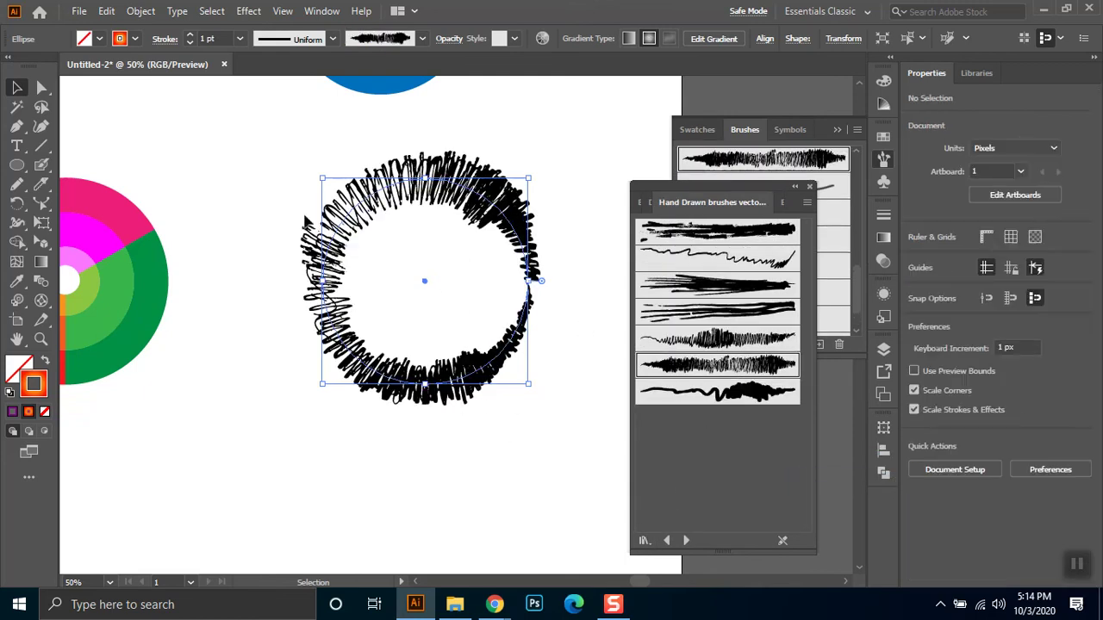
pyautogui.click(508, 242)
pyautogui.click(717, 259)
pyautogui.click(705, 303)
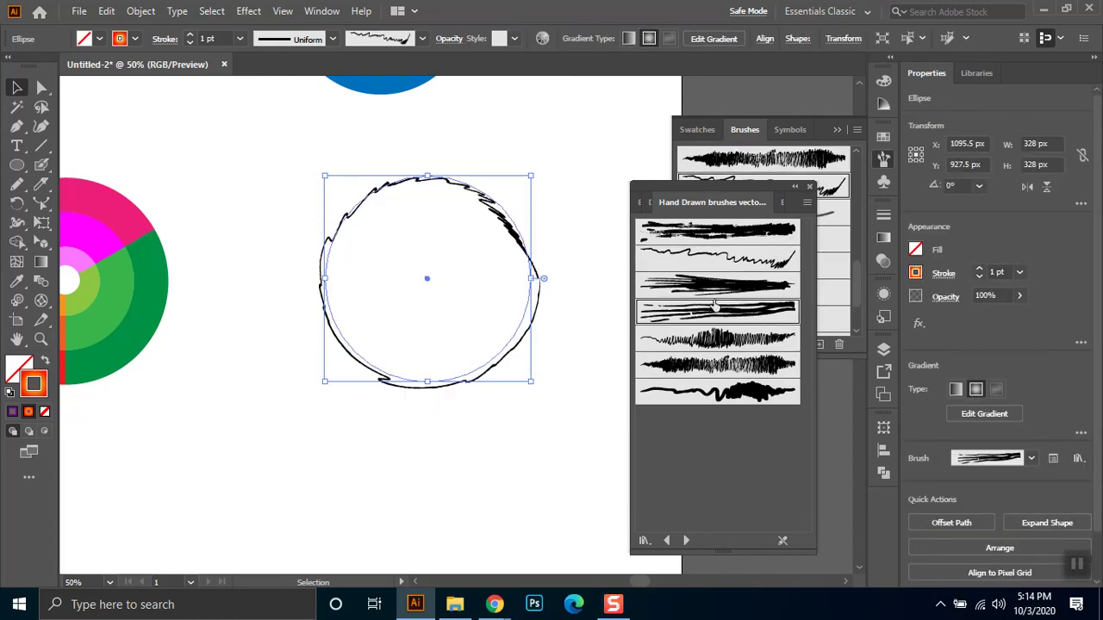
pyautogui.click(708, 340)
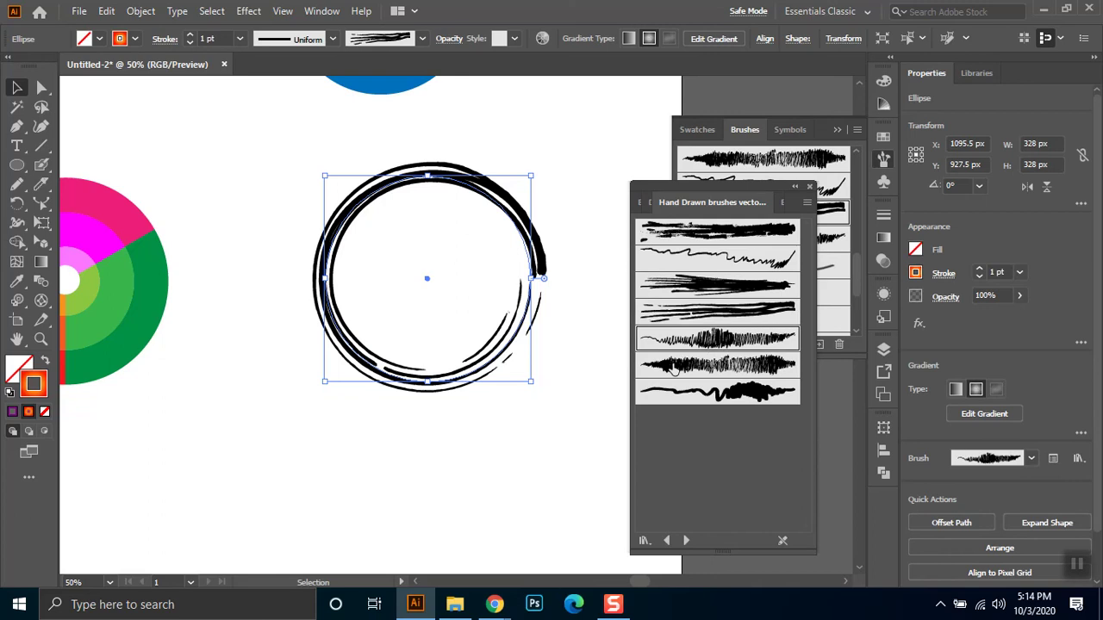
pyautogui.click(558, 427)
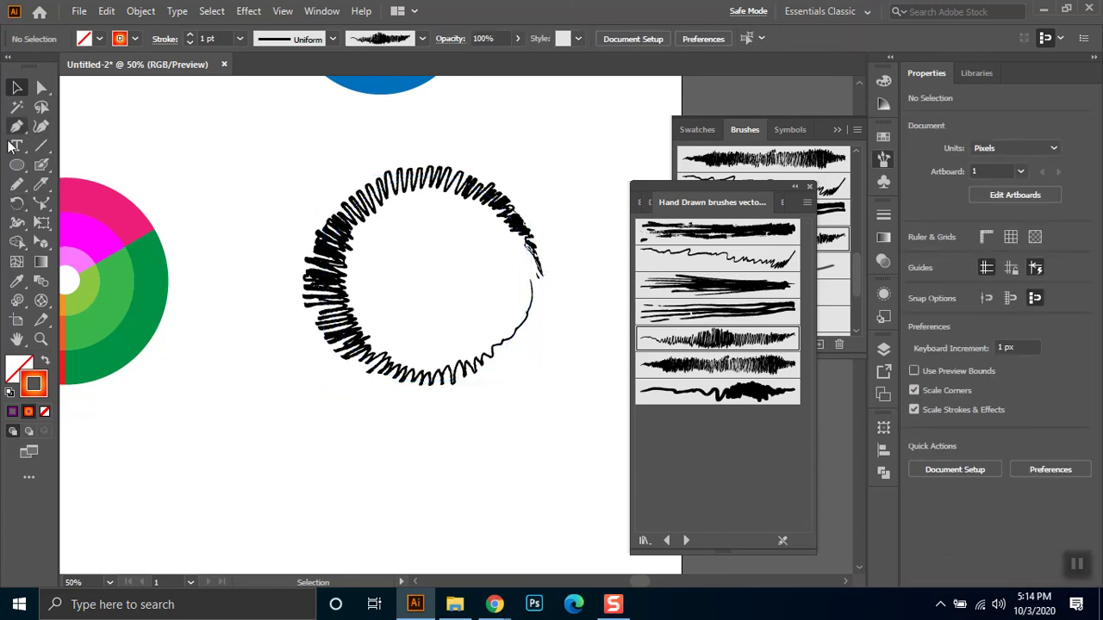
# Handwrite a name with the Pencil tool below the circle, about 689 px wide
pyautogui.click(17, 183)
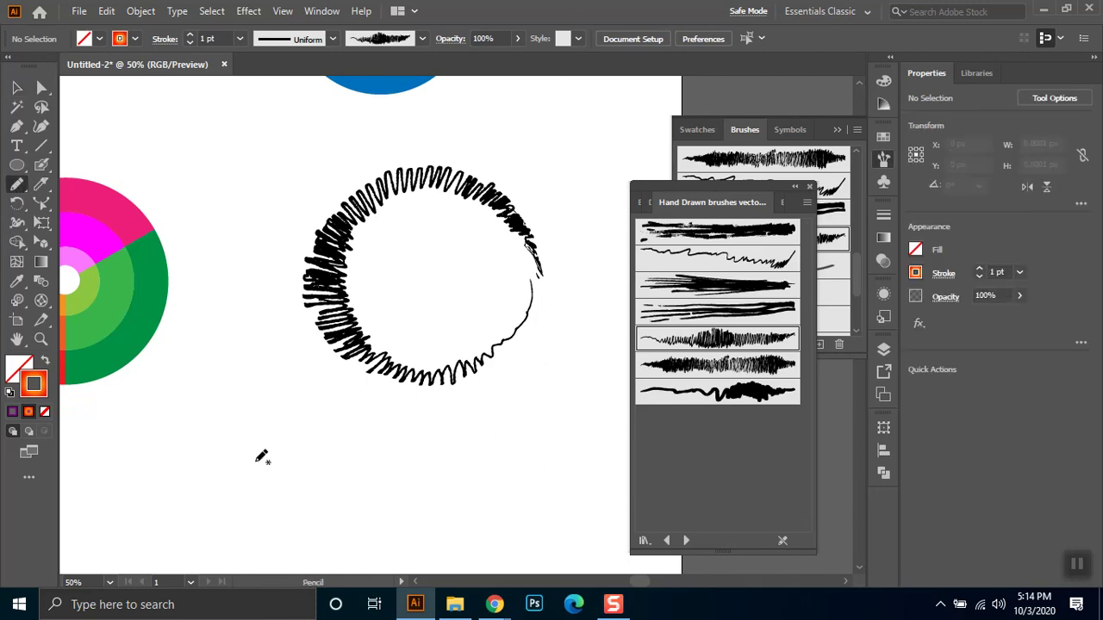
pyautogui.moveTo(203, 517); pyautogui.dragTo(201, 517)
pyautogui.moveTo(277, 446)
pyautogui.mouseDown()
pyautogui.moveTo(173, 486)
pyautogui.moveTo(223, 521)
pyautogui.moveTo(285, 531)
pyautogui.mouseUp()
pyautogui.moveTo(255, 532)
pyautogui.mouseDown()
pyautogui.moveTo(290, 511)
pyautogui.moveTo(320, 547)
pyautogui.moveTo(324, 508)
pyautogui.moveTo(371, 524)
pyautogui.moveTo(397, 556)
pyautogui.moveTo(399, 525)
pyautogui.moveTo(470, 520)
pyautogui.moveTo(533, 562)
pyautogui.moveTo(586, 521)
pyautogui.mouseUp()
# Select all the handwritten strokes and try hand drawn brush vector pack 02 and the rough dry-stroke brush on them
pyautogui.click(17, 87)
pyautogui.moveTo(600, 400)
pyautogui.mouseDown()
pyautogui.moveTo(584, 447)
pyautogui.moveTo(177, 525)
pyautogui.mouseUp()
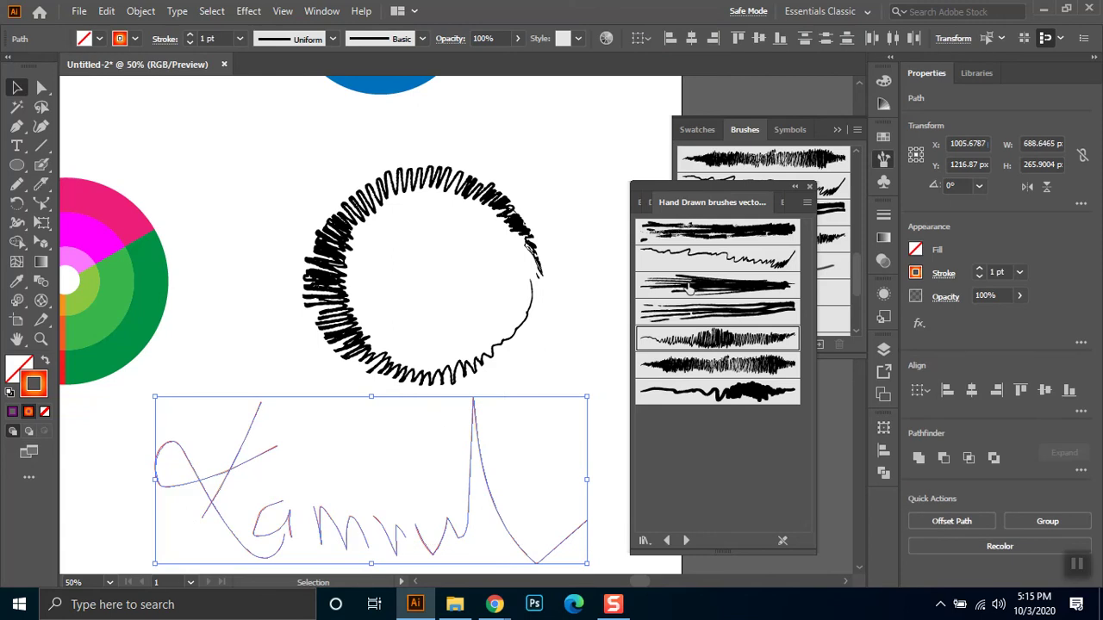
pyautogui.click(709, 259)
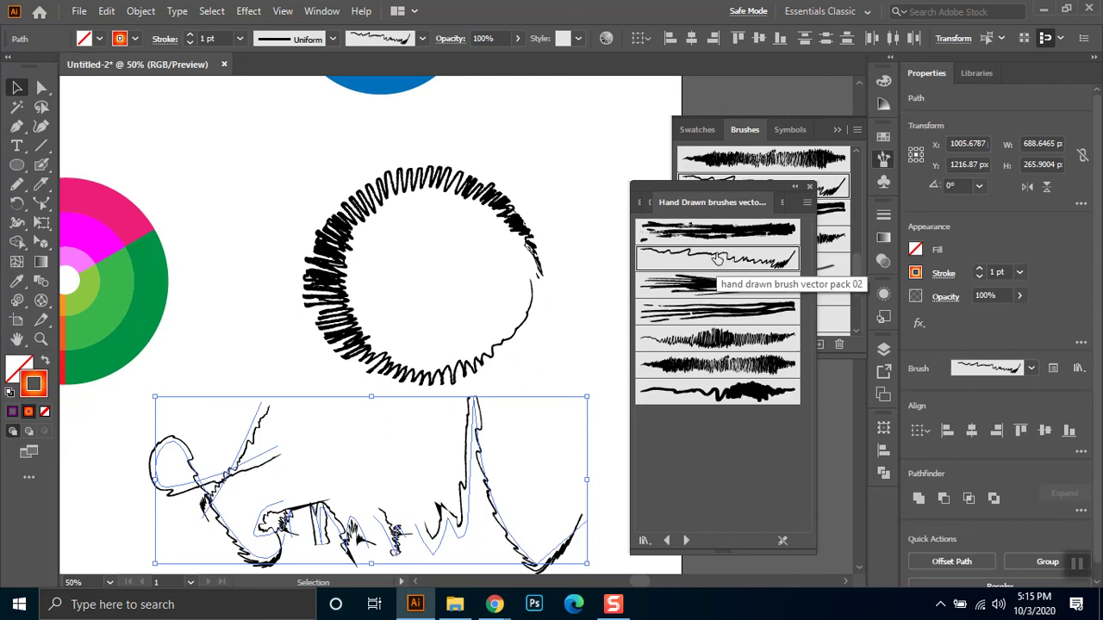
pyautogui.click(675, 241)
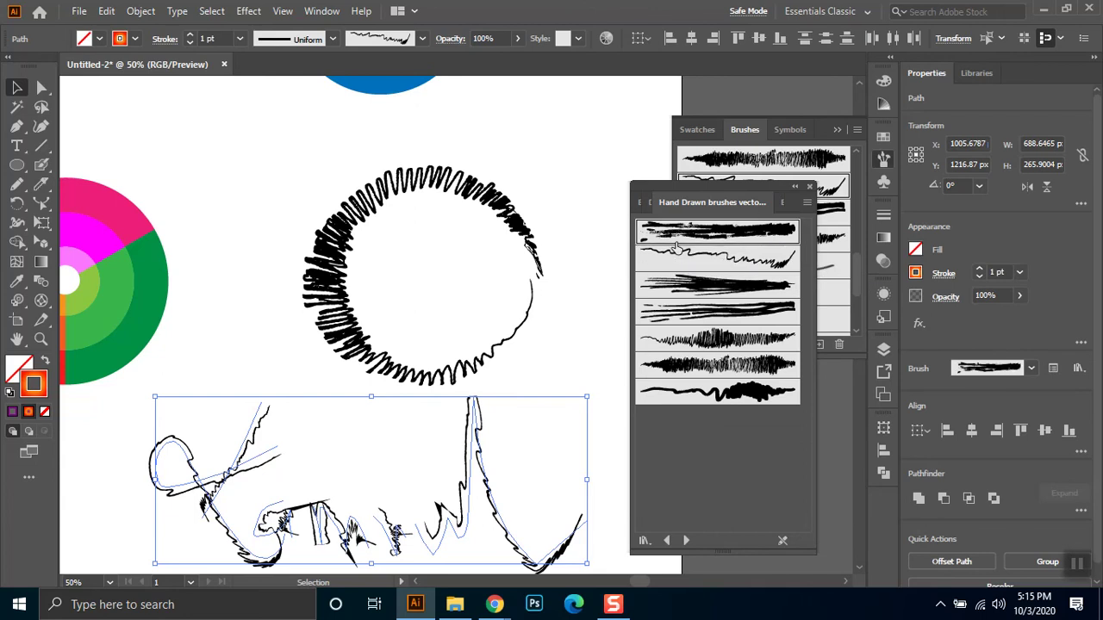
pyautogui.click(790, 130)
pyautogui.click(696, 449)
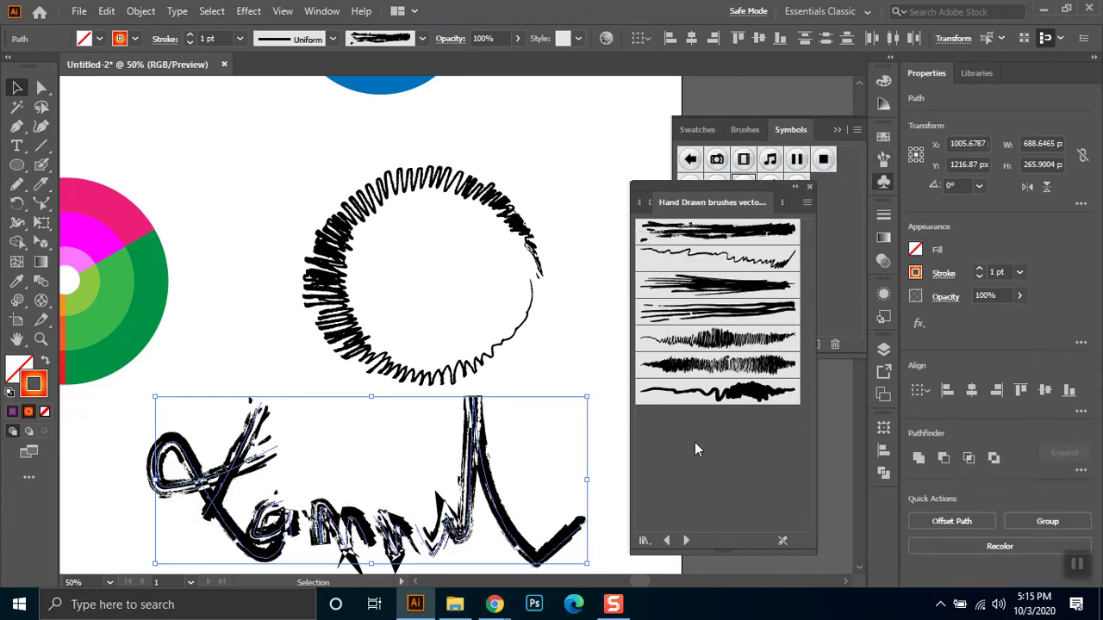
# Try the remaining hand-drawn vector pack brushes on the lettering and return to the rough dry-stroke brush
pyautogui.click(712, 388)
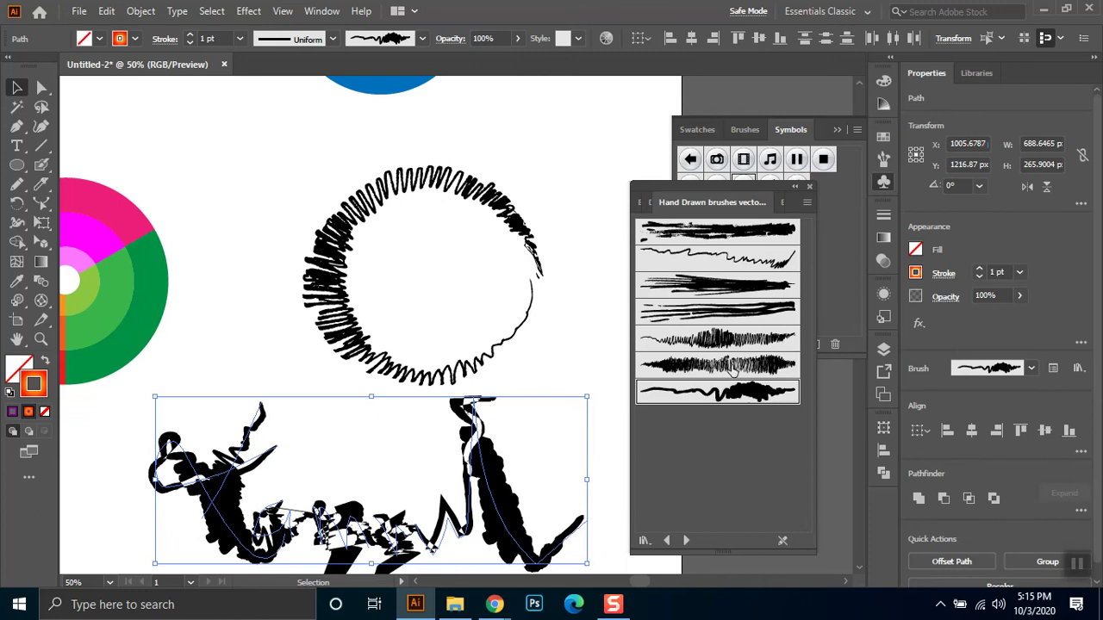
pyautogui.click(731, 369)
pyautogui.click(743, 340)
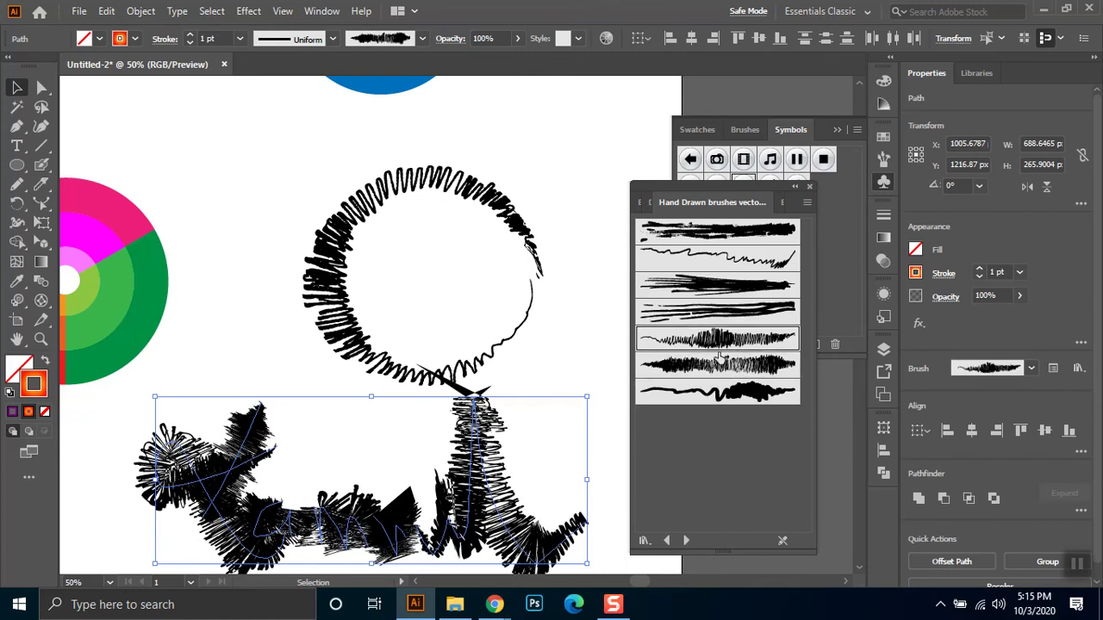
pyautogui.click(731, 310)
pyautogui.click(743, 287)
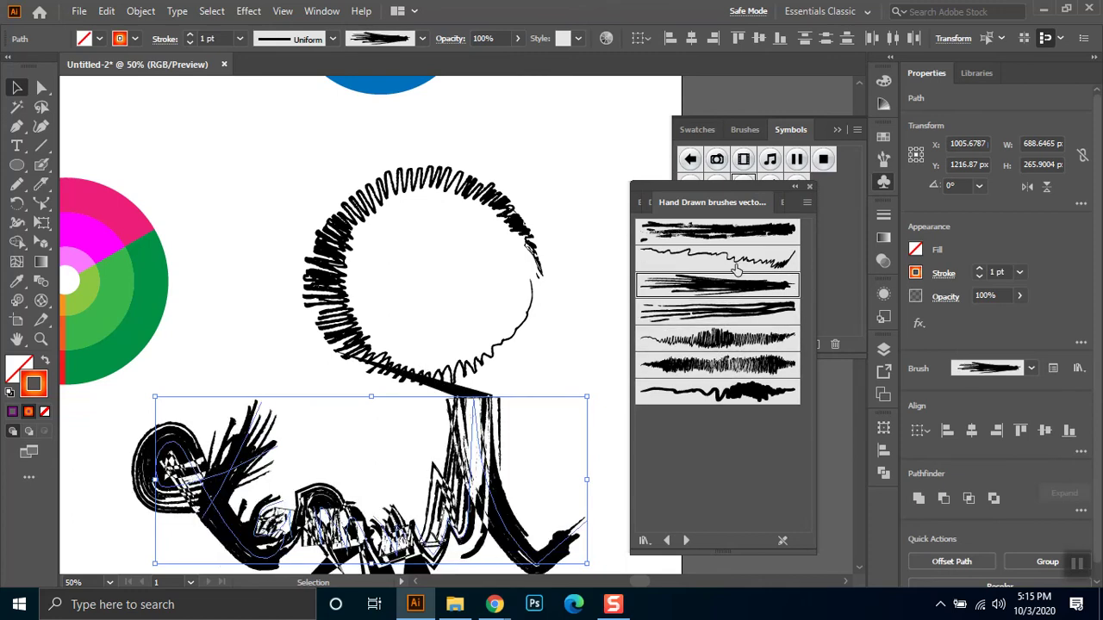
pyautogui.click(738, 259)
pyautogui.click(741, 229)
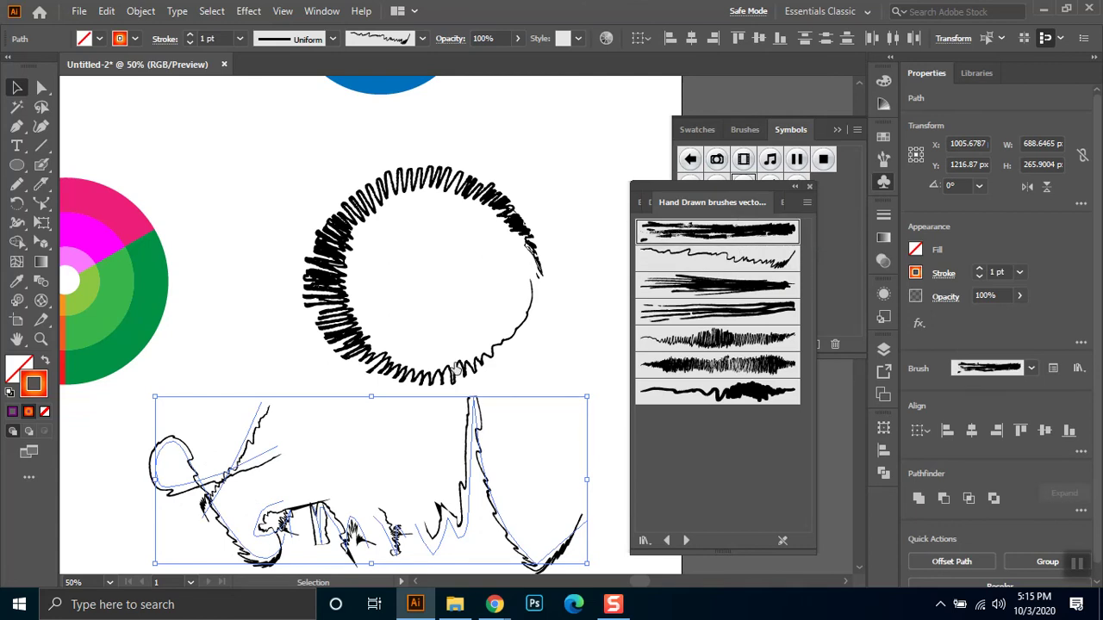
# Delete the handwritten lettering and the brushed circle
pyautogui.moveTo(610, 428); pyautogui.dragTo(144, 551)
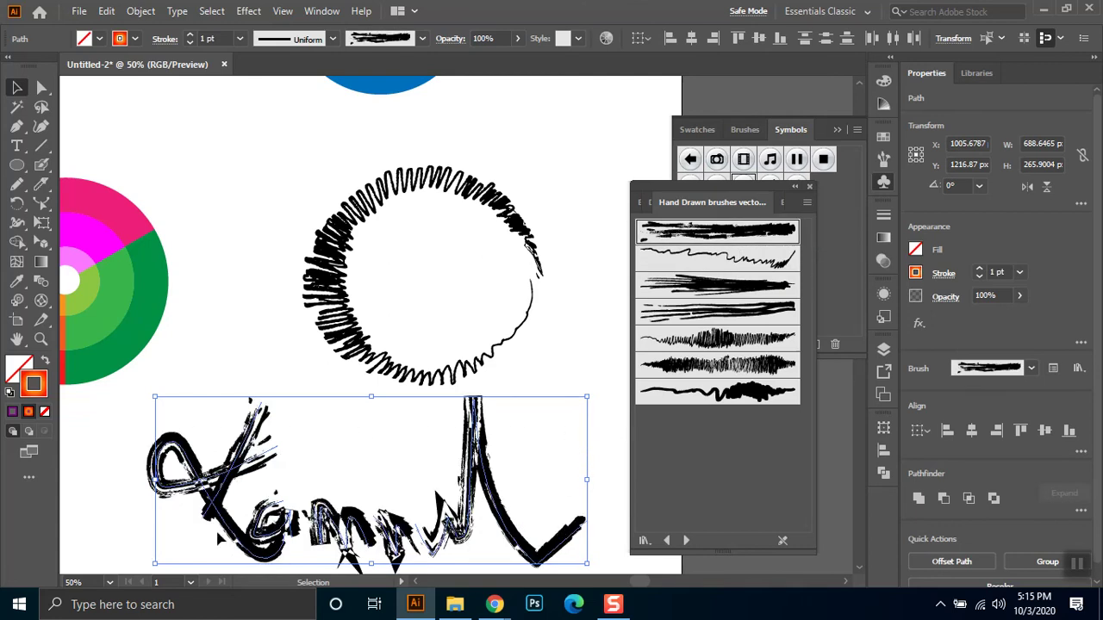
pyautogui.press('Delete')
pyautogui.moveTo(565, 182); pyautogui.dragTo(270, 458)
pyautogui.press('Delete')
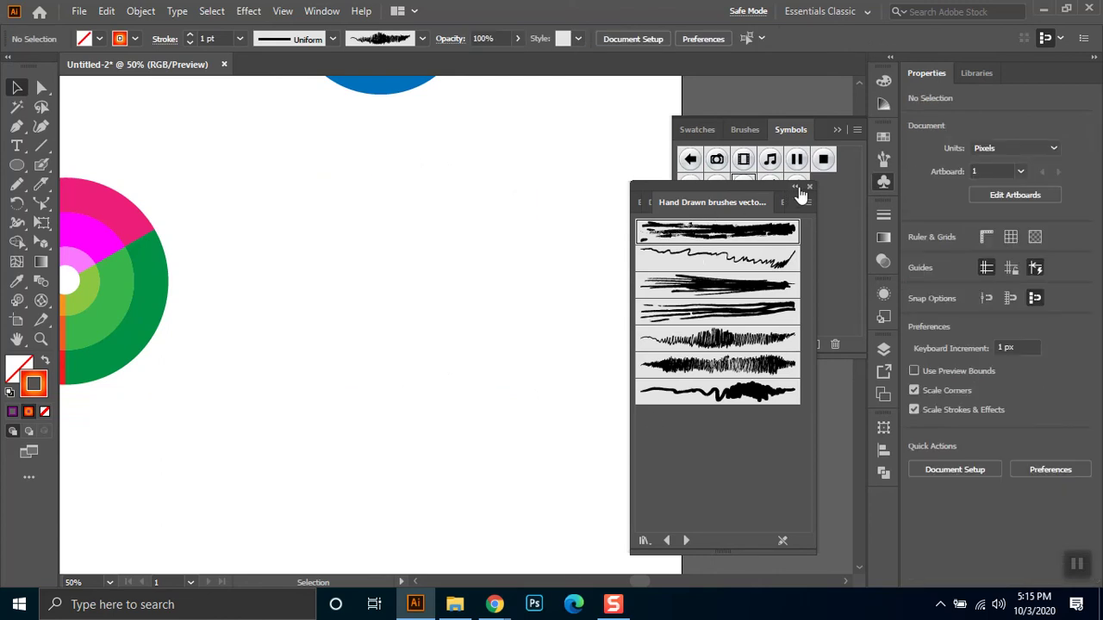
# Close the hand-drawn brush library, look through the document's brushes and the available brush library categories, and collapse the brush list
pyautogui.click(808, 187)
pyautogui.click(744, 129)
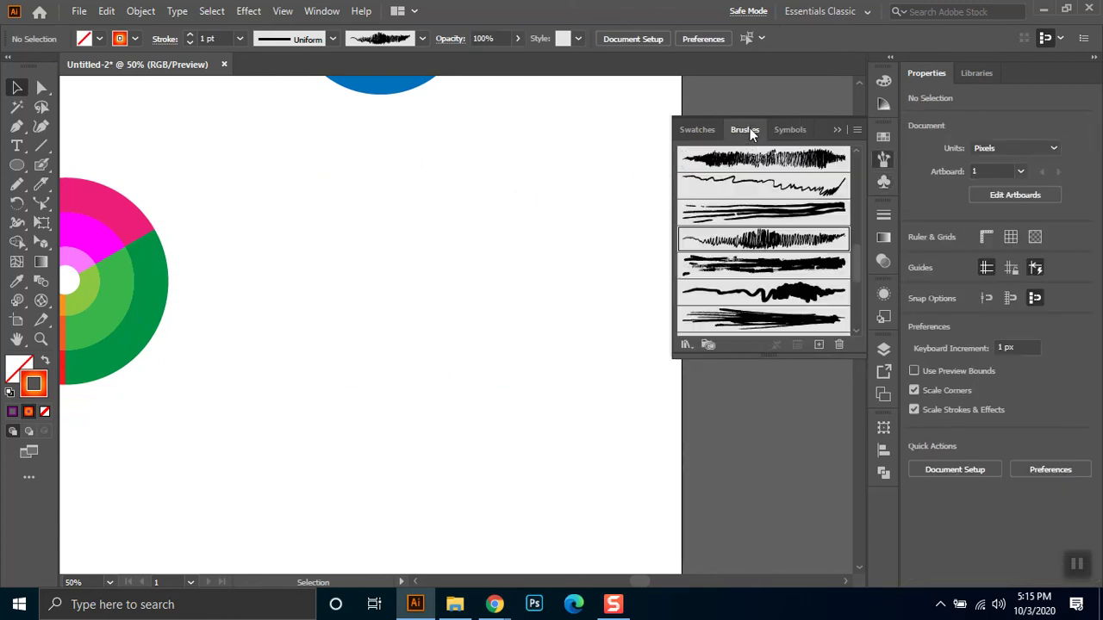
pyautogui.click(686, 344)
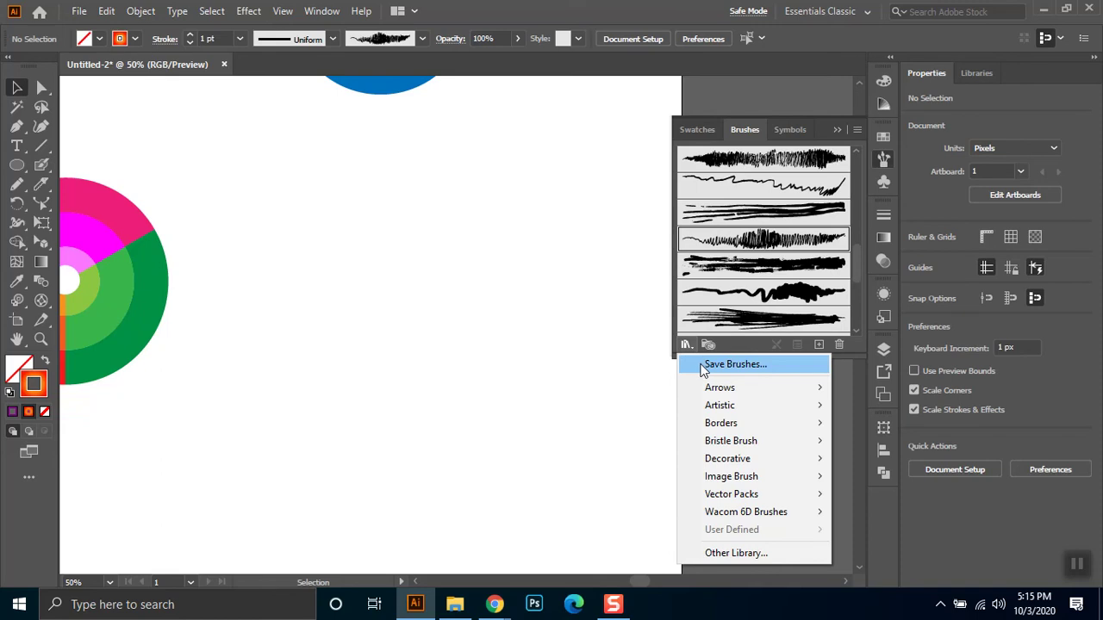
pyautogui.click(686, 345)
pyautogui.scroll(-5, 803, 241)
pyautogui.scroll(10, 803, 240)
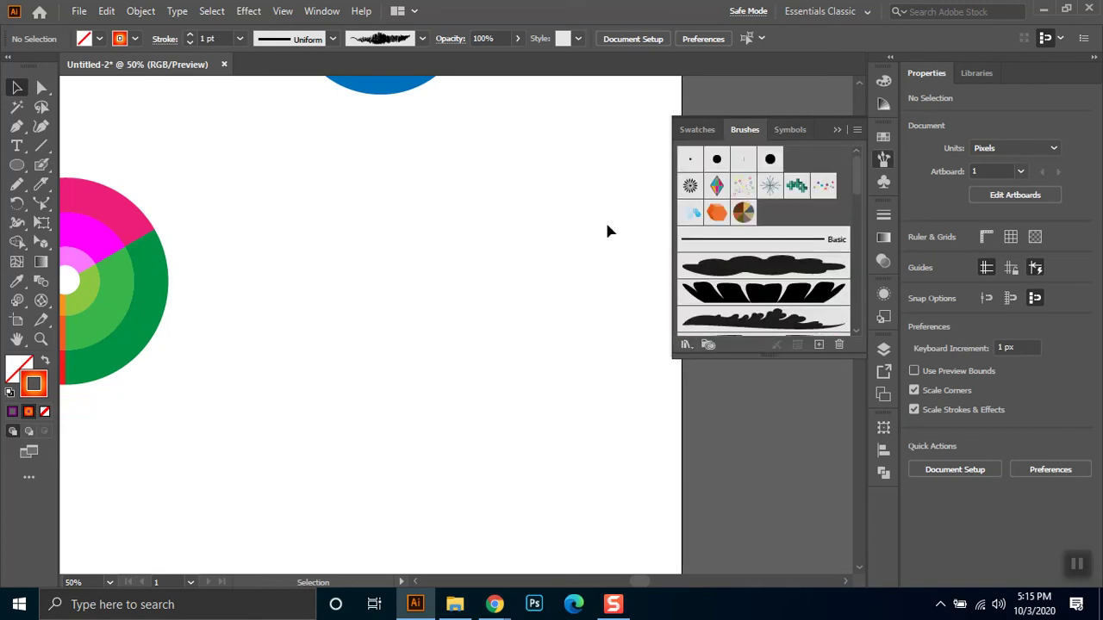
pyautogui.click(840, 129)
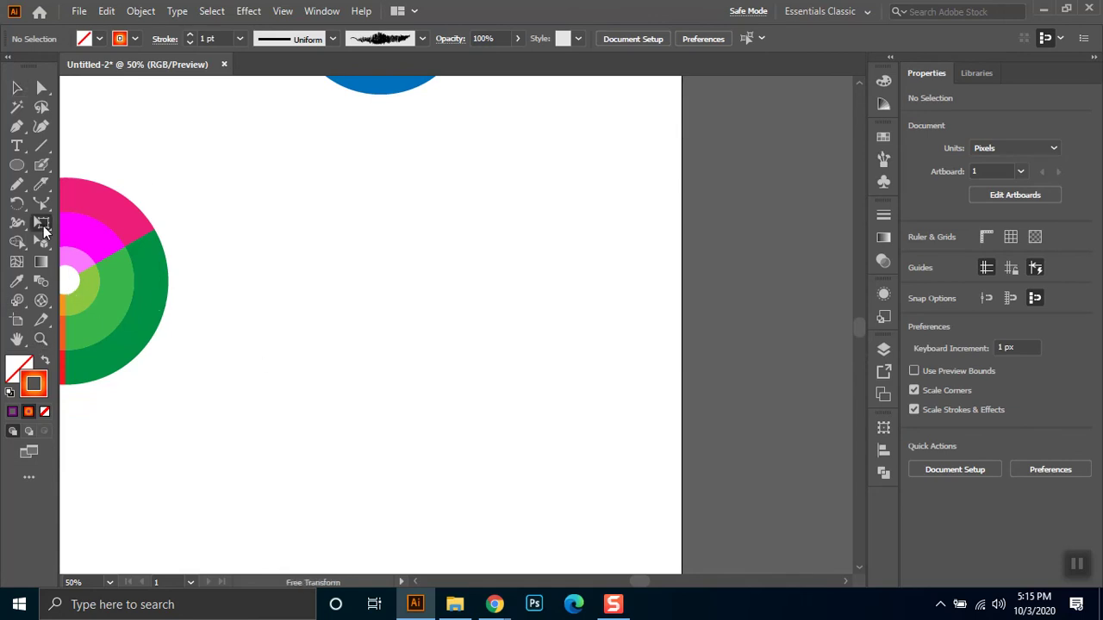
# Show the distortion tools grouped with the Width tool and return to the Selection tool
pyautogui.click(44, 231)
pyautogui.click(18, 224)
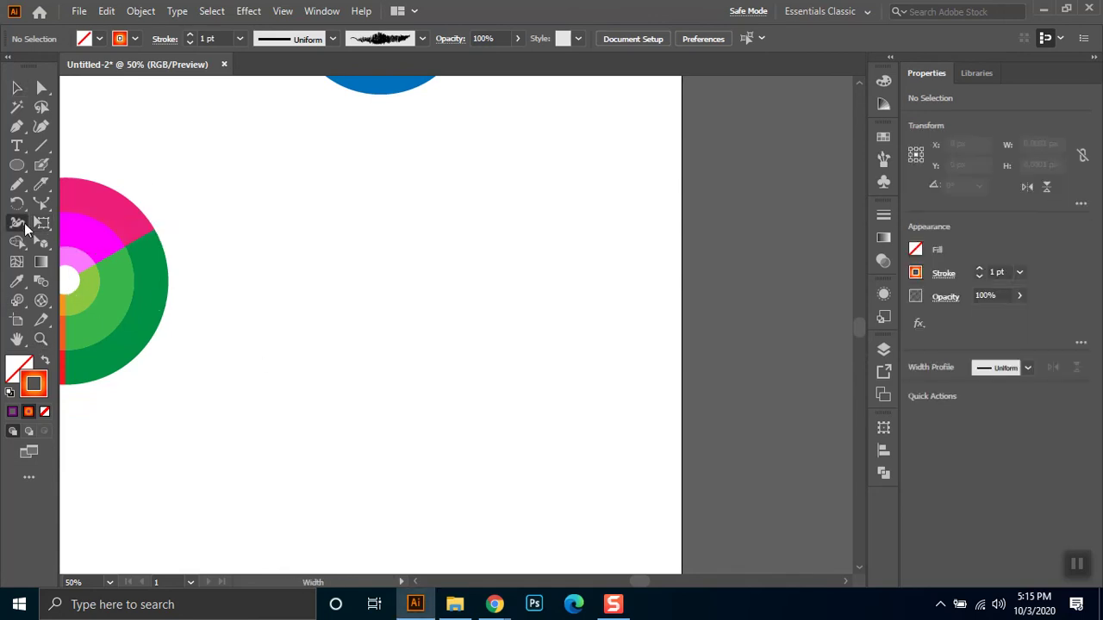
pyautogui.click(26, 227)
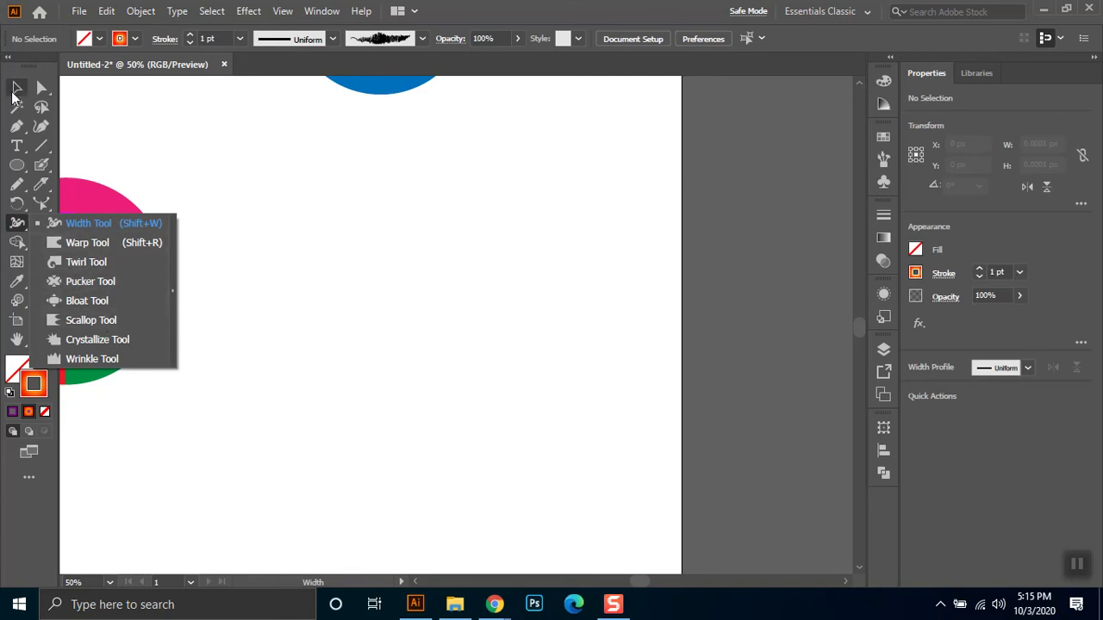
pyautogui.click(15, 89)
# Select the pink, green and red segmented circle and pull its edges outward into points with the Warp tool
pyautogui.moveTo(266, 139); pyautogui.dragTo(100, 444)
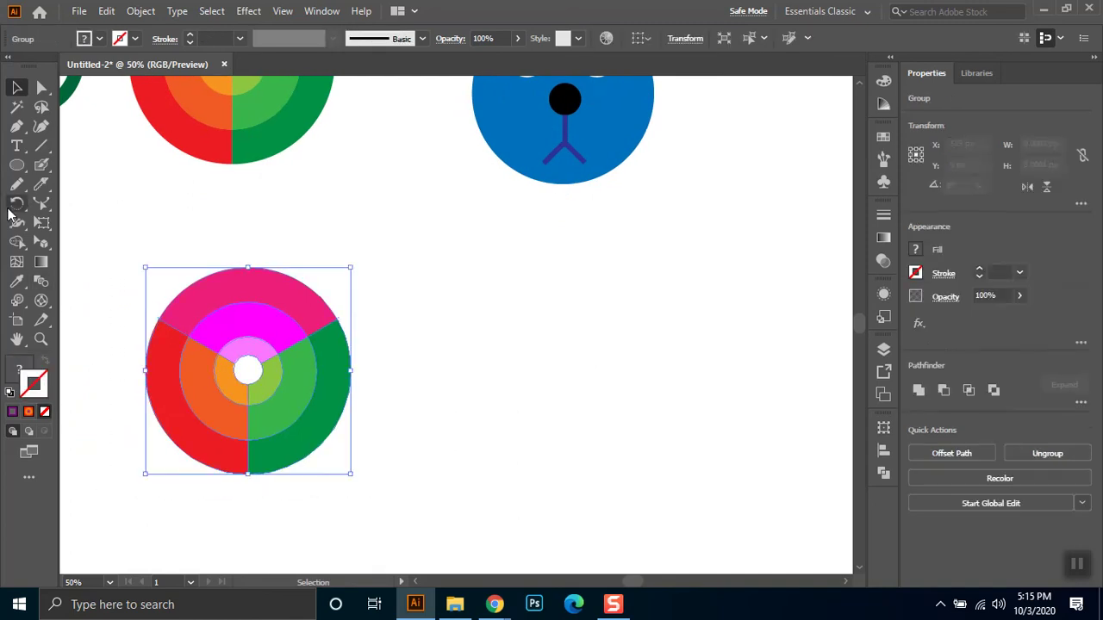
pyautogui.click(17, 223)
pyautogui.moveTo(13, 226); pyautogui.dragTo(81, 242)
pyautogui.moveTo(250, 297); pyautogui.dragTo(251, 240)
pyautogui.moveTo(342, 317); pyautogui.dragTo(369, 308)
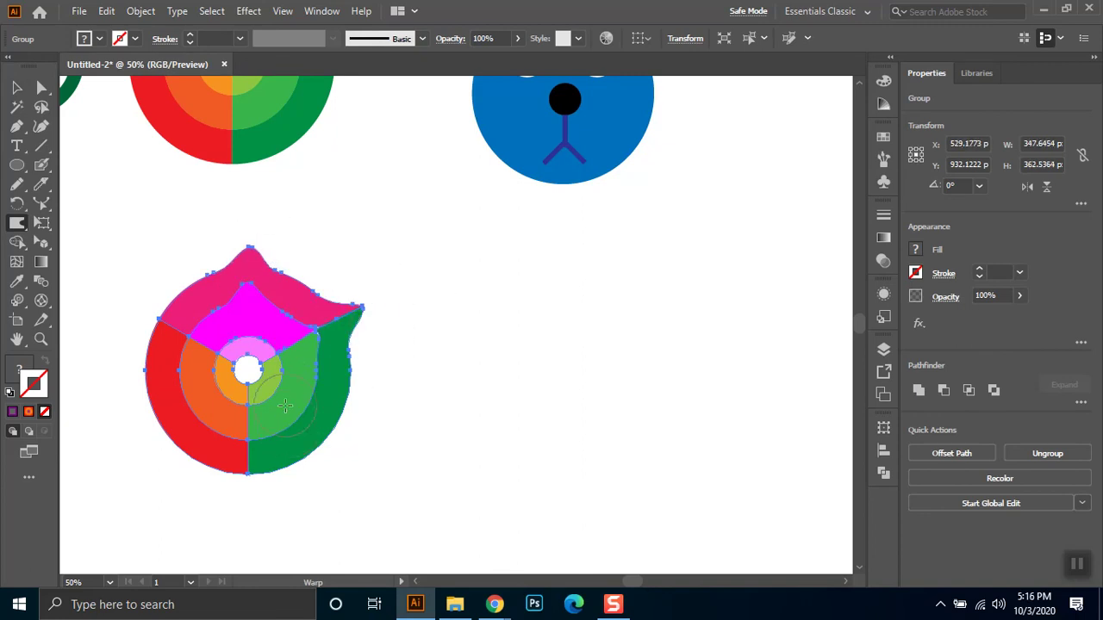
pyautogui.moveTo(248, 398); pyautogui.dragTo(253, 517)
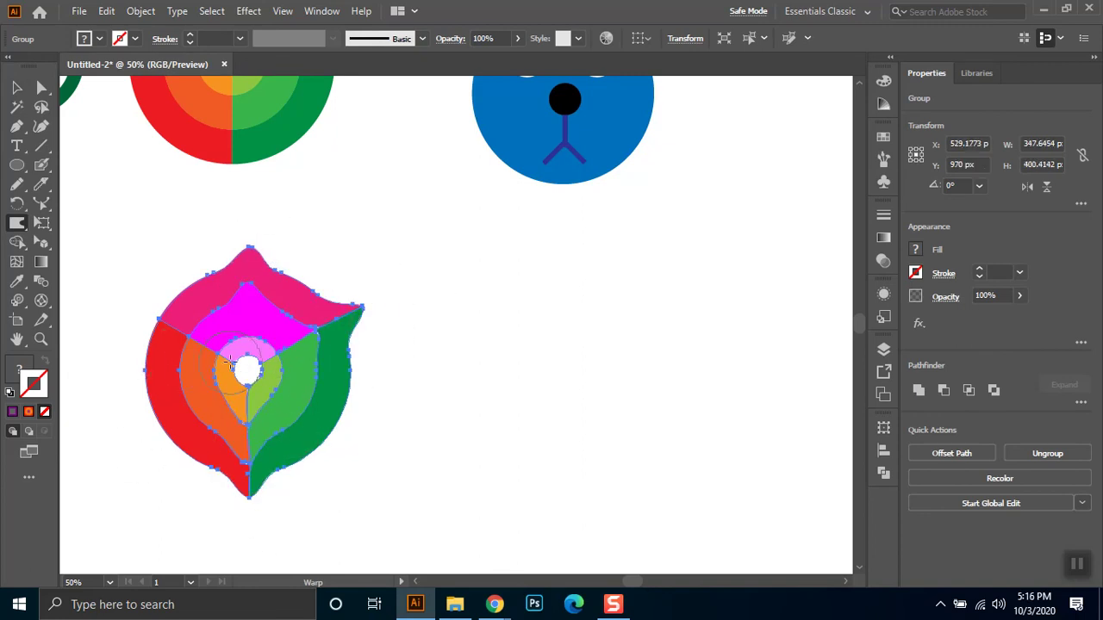
pyautogui.moveTo(154, 288); pyautogui.dragTo(123, 252)
pyautogui.moveTo(240, 382); pyautogui.dragTo(53, 453)
pyautogui.moveTo(306, 373)
pyautogui.mouseDown()
pyautogui.moveTo(362, 405)
pyautogui.moveTo(414, 470)
pyautogui.mouseUp()
pyautogui.moveTo(342, 380); pyautogui.dragTo(435, 366)
pyautogui.moveTo(301, 377); pyautogui.dragTo(82, 316)
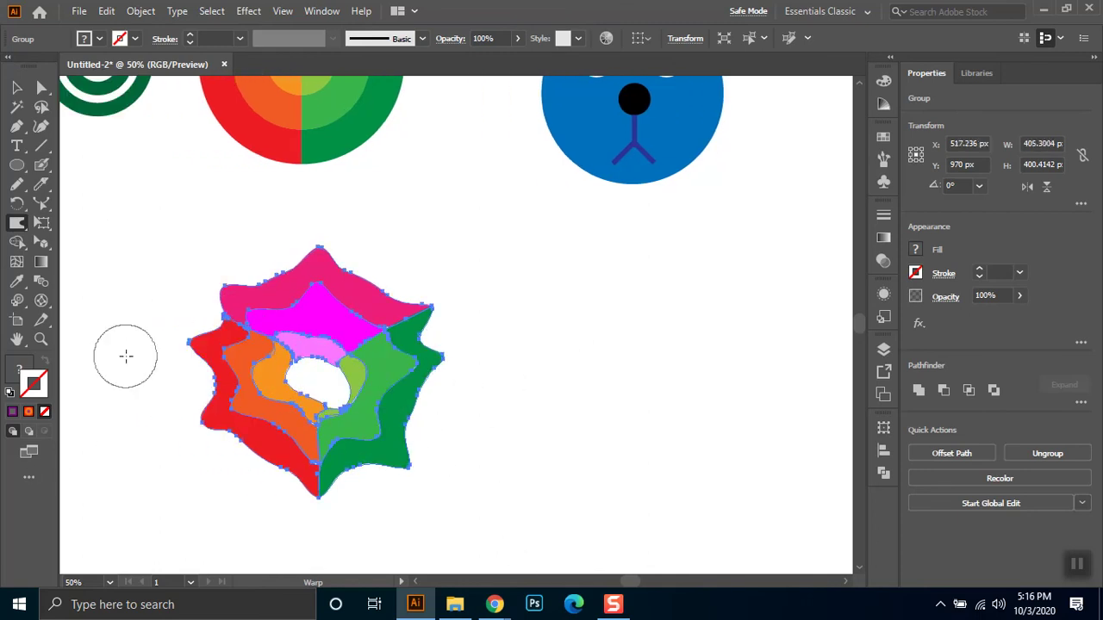
pyautogui.press('v')
pyautogui.click(501, 284)
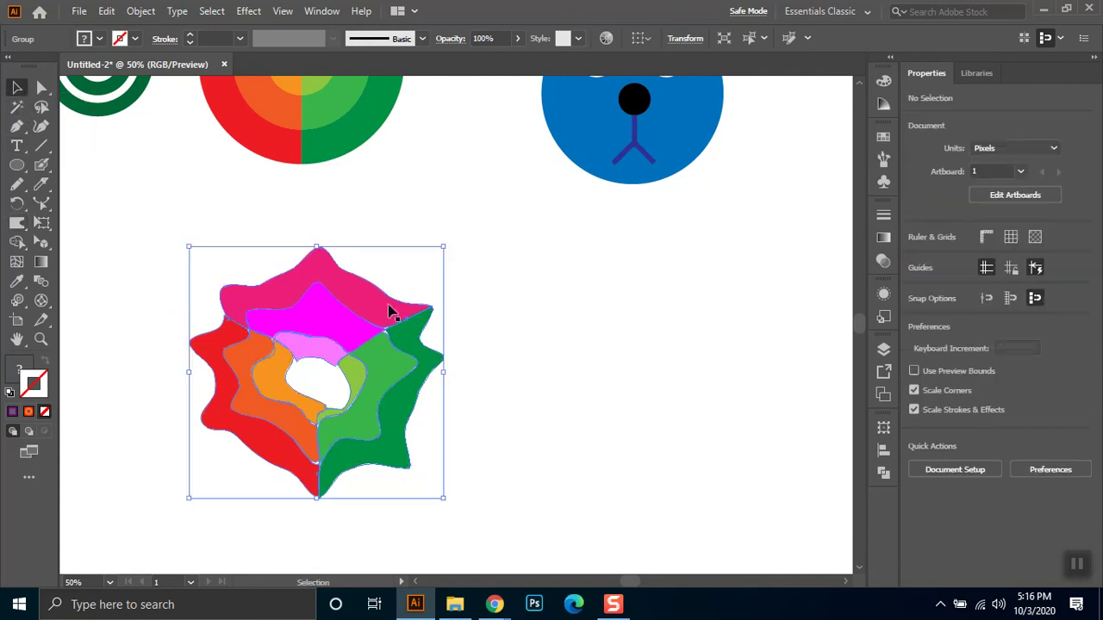
# Undo all the warp distortions on the segmented circle
pyautogui.hotkey('ctrl', 'z')
pyautogui.hotkey('ctrl', 'z')
pyautogui.hotkey('ctrl', 'z')
pyautogui.hotkey('ctrl', 'z')
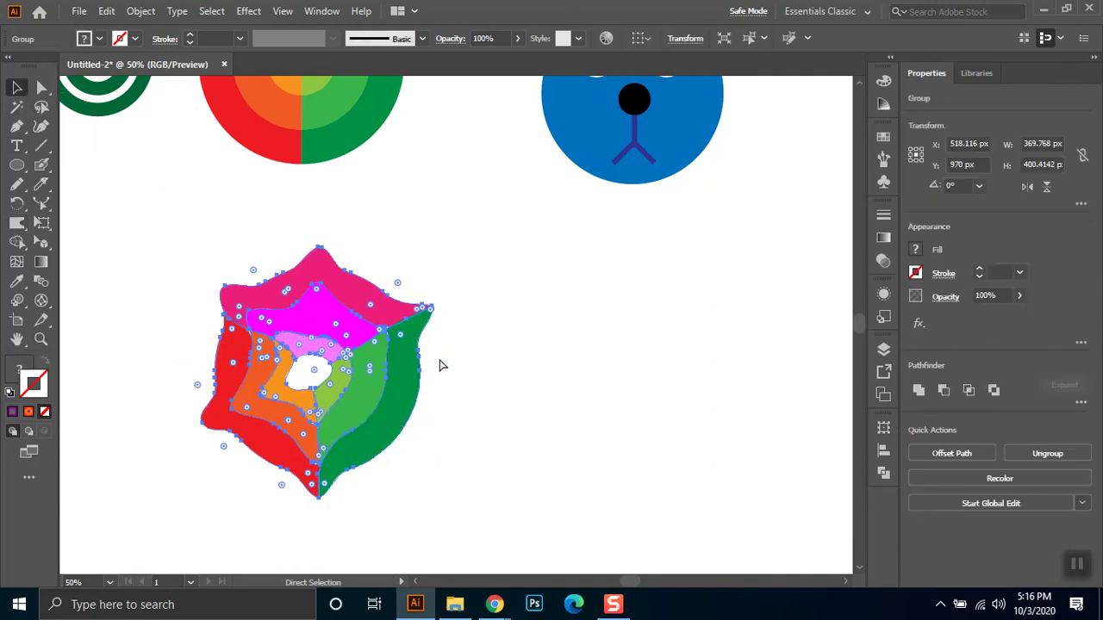
pyautogui.hotkey('ctrl', 'z')
pyautogui.hotkey('ctrl', 'z')
pyautogui.hotkey('ctrl', 'z')
pyautogui.hotkey('ctrl', 'z')
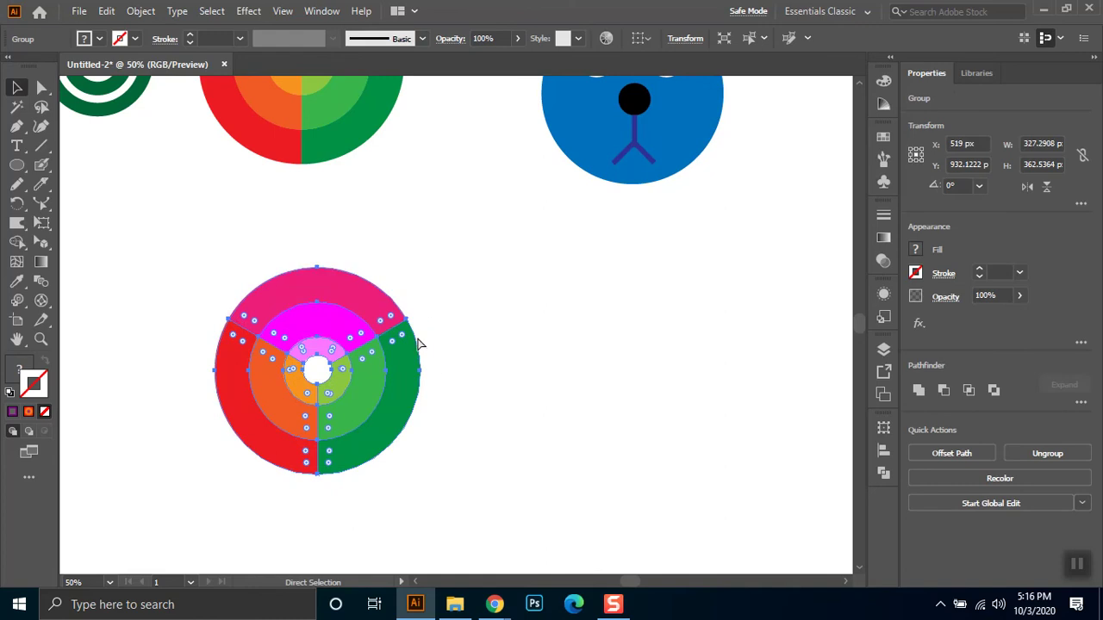
# Twirl the segmented circle's rim into spirals at the three points where its colour segments meet, and deselect it
pyautogui.moveTo(18, 222); pyautogui.dragTo(101, 258)
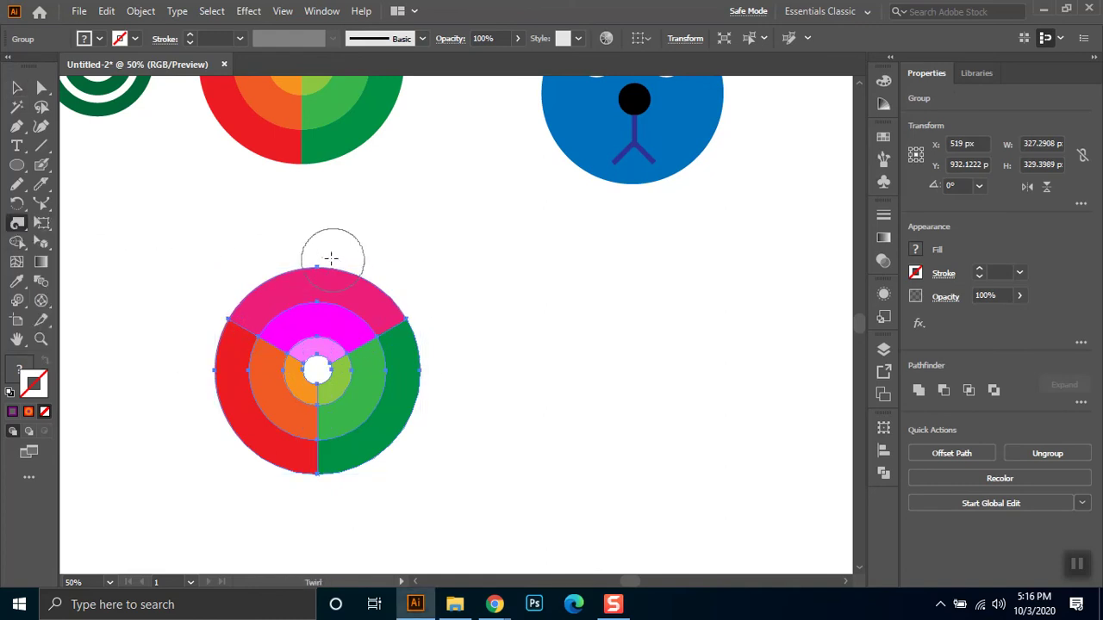
pyautogui.moveTo(222, 310); pyautogui.dragTo(221, 313)
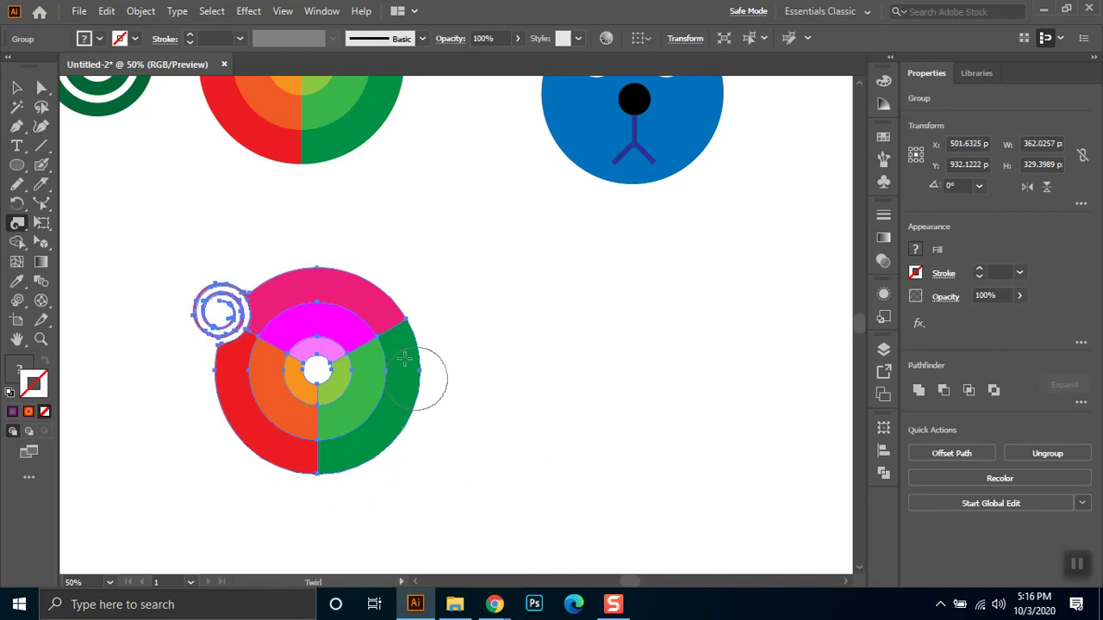
pyautogui.moveTo(405, 322); pyautogui.dragTo(405, 322)
pyautogui.moveTo(315, 466); pyautogui.dragTo(315, 470)
pyautogui.click(16, 88)
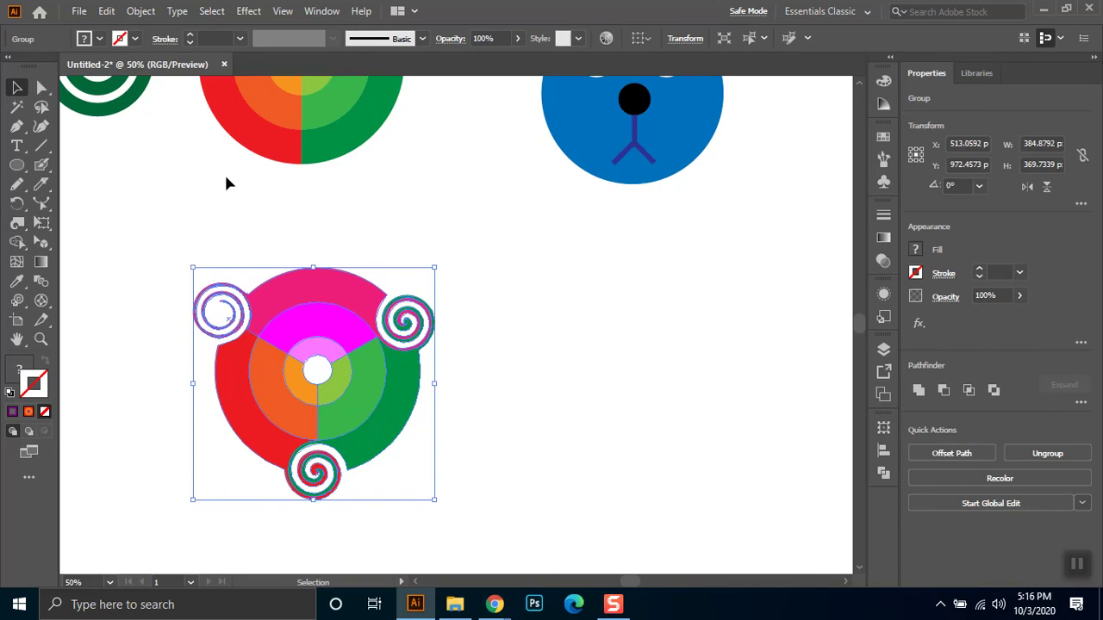
pyautogui.click(556, 400)
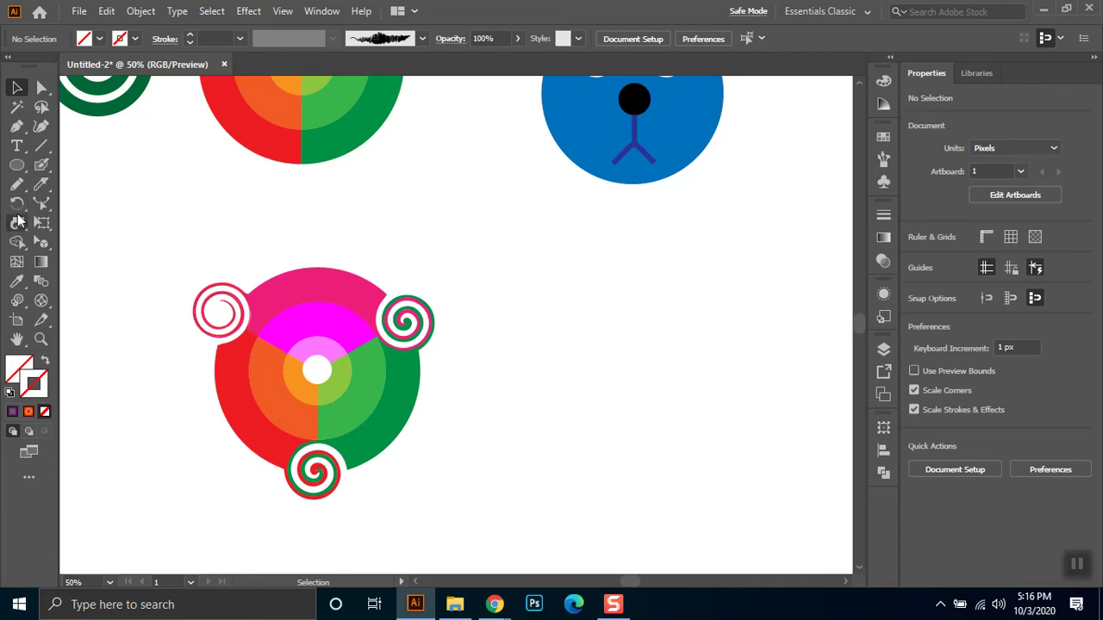
# Add the text "Hello" beside the twirled circle and enlarge it to about 169 pt
pyautogui.click(16, 147)
pyautogui.click(566, 296)
pyautogui.write('He')
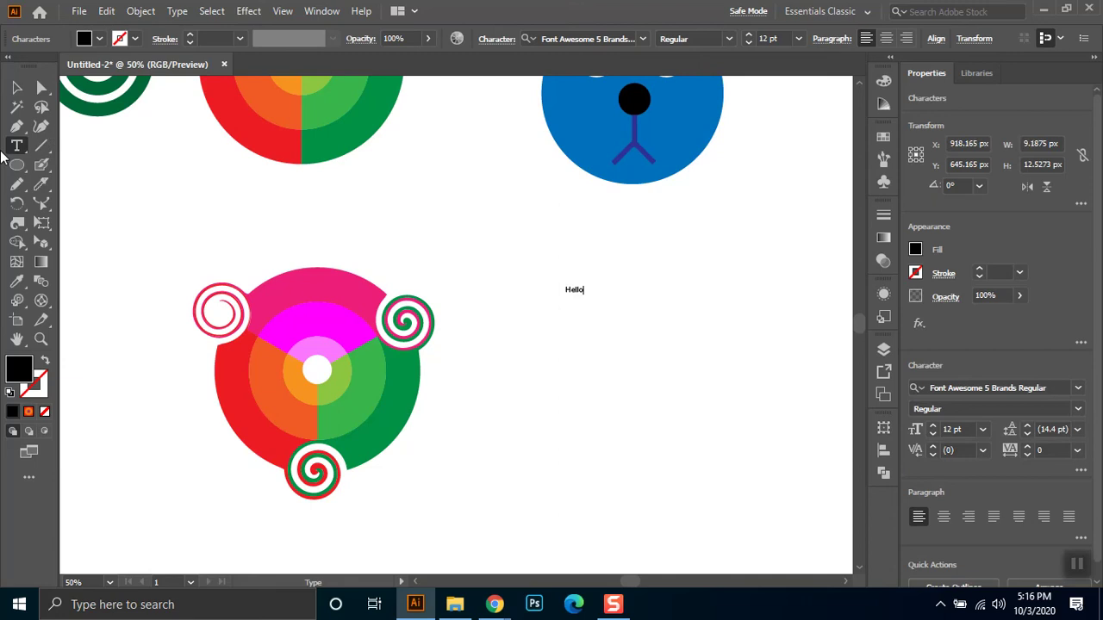
pyautogui.write('llo')
pyautogui.click(16, 87)
pyautogui.moveTo(586, 300); pyautogui.dragTo(699, 408)
pyautogui.moveTo(629, 286); pyautogui.dragTo(676, 334)
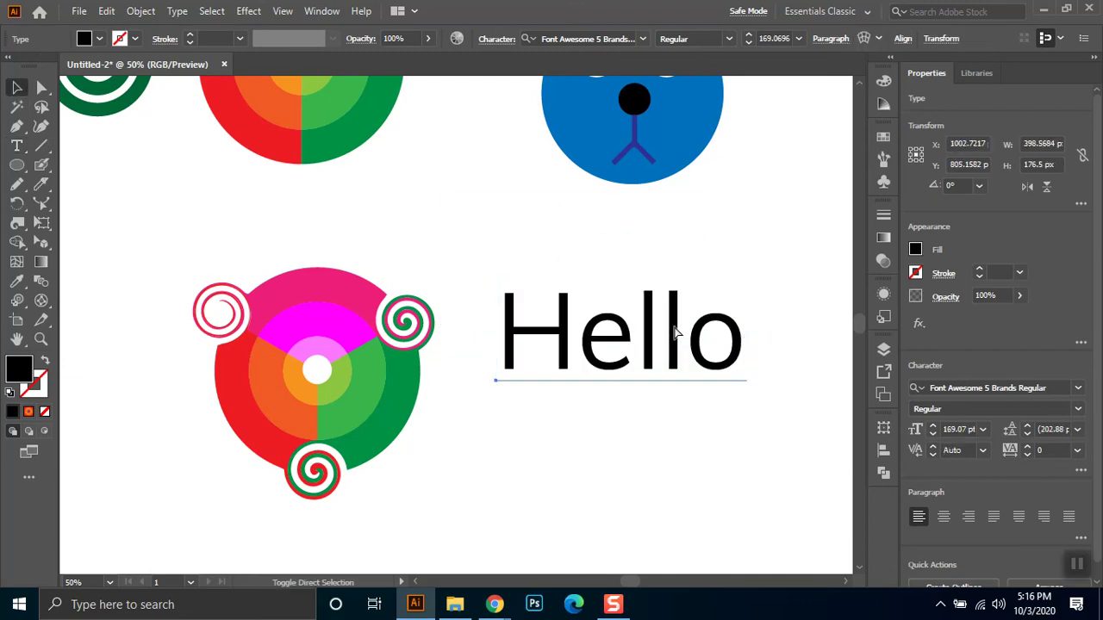
# Convert the "Hello" text to outlines and twirl the top of the H's left stem into a large curl
pyautogui.hotkey('shift', 'ctrl', 'o')
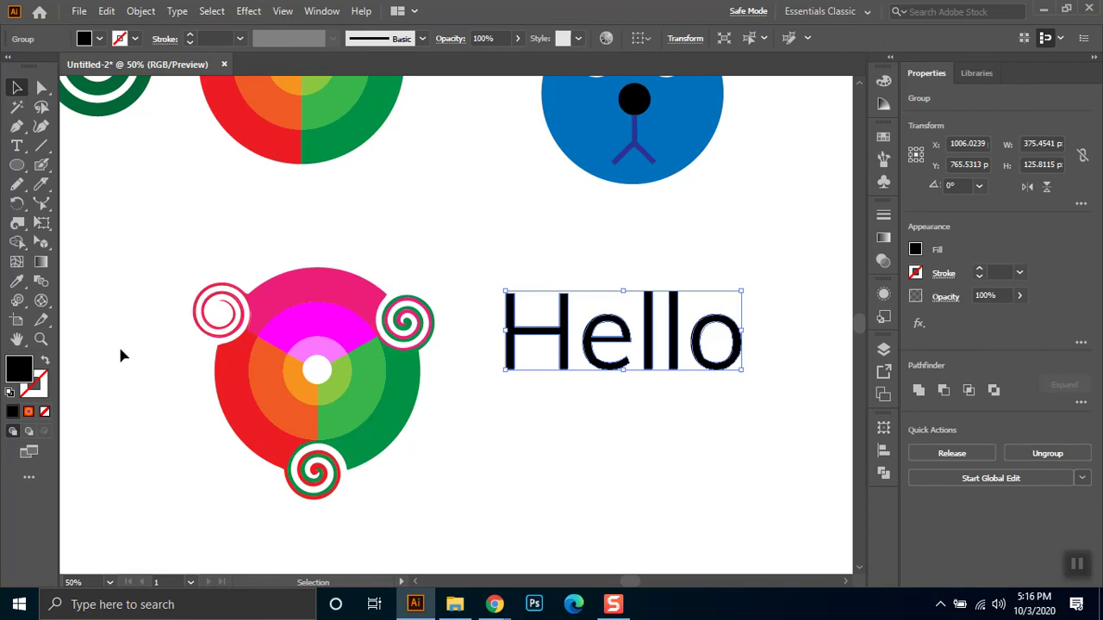
pyautogui.moveTo(18, 223); pyautogui.dragTo(69, 261)
pyautogui.moveTo(491, 284); pyautogui.dragTo(490, 286)
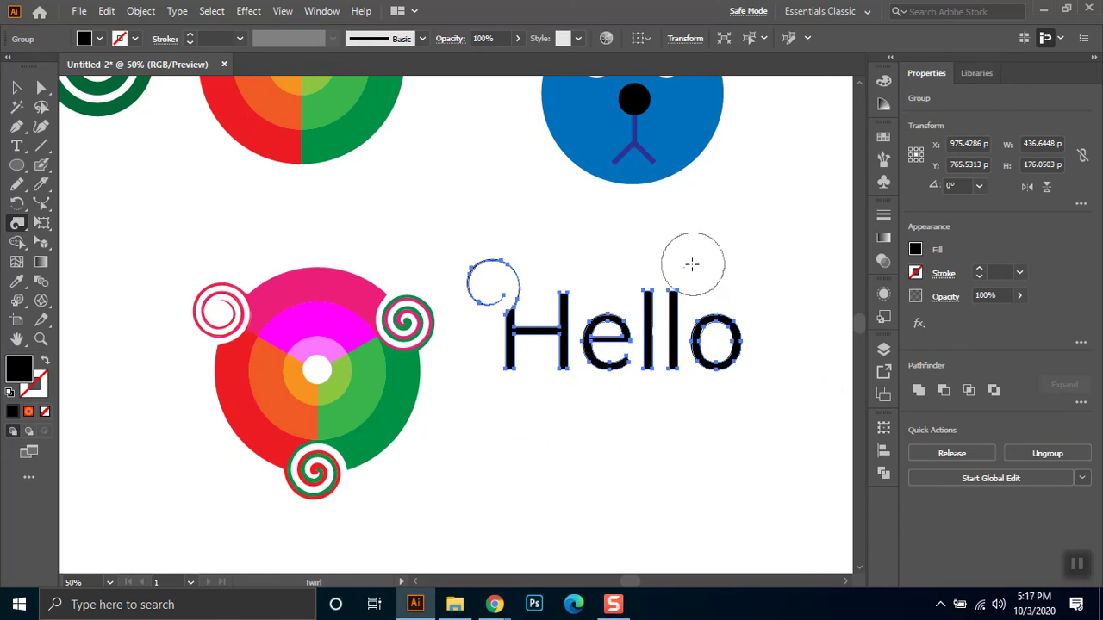
# Set the Twirl brush width and height to 50 px and curl the tops of the two l's
pyautogui.doubleClick(26, 221)
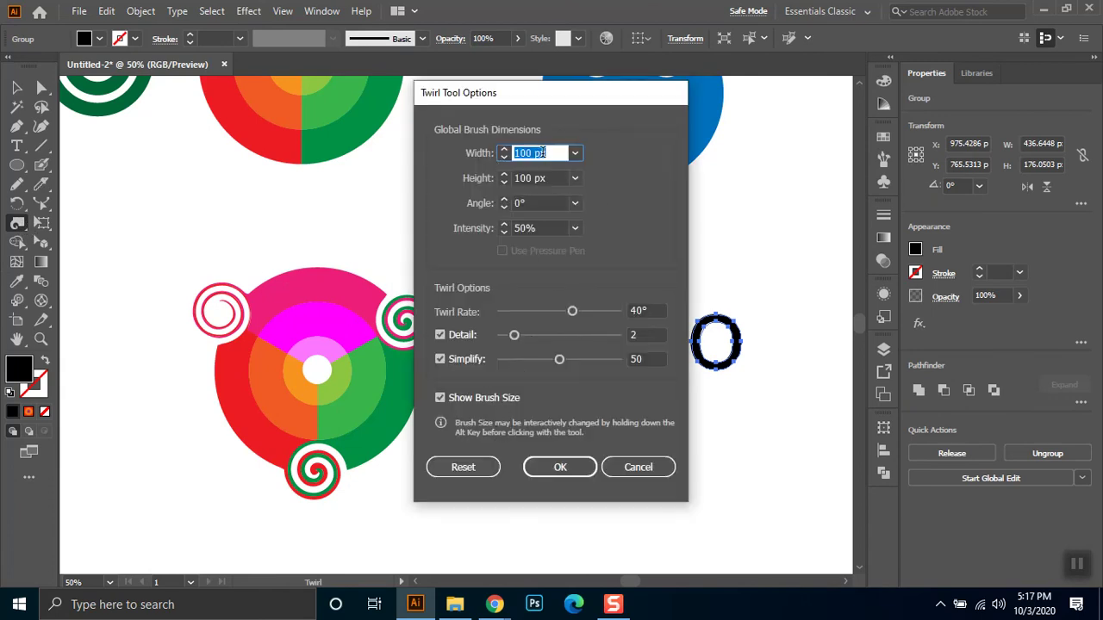
pyautogui.press('Tab')
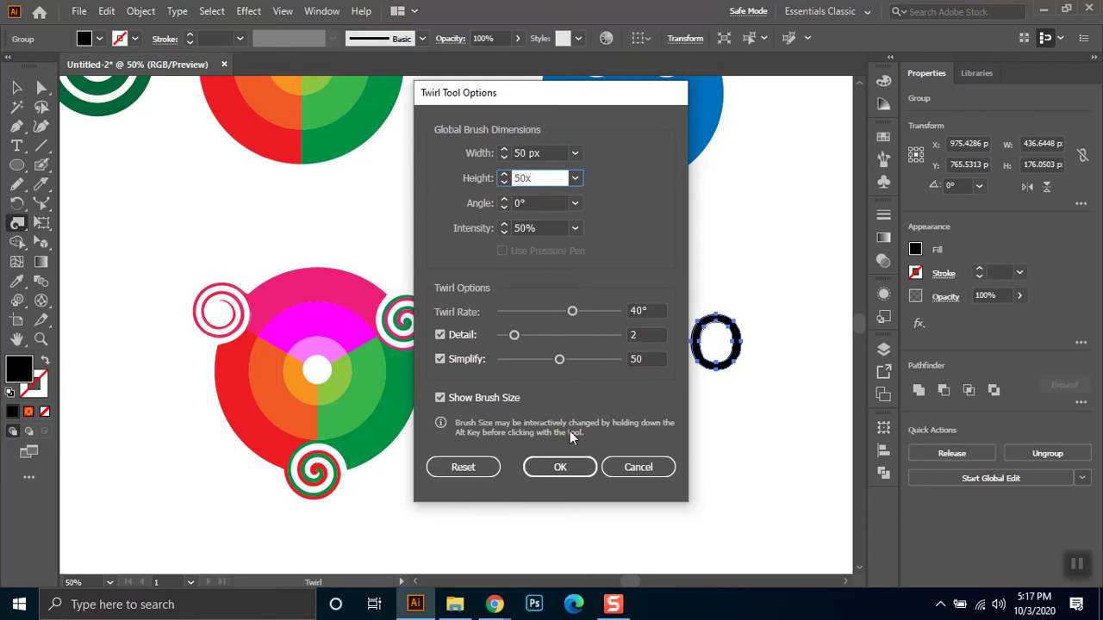
pyautogui.click(561, 465)
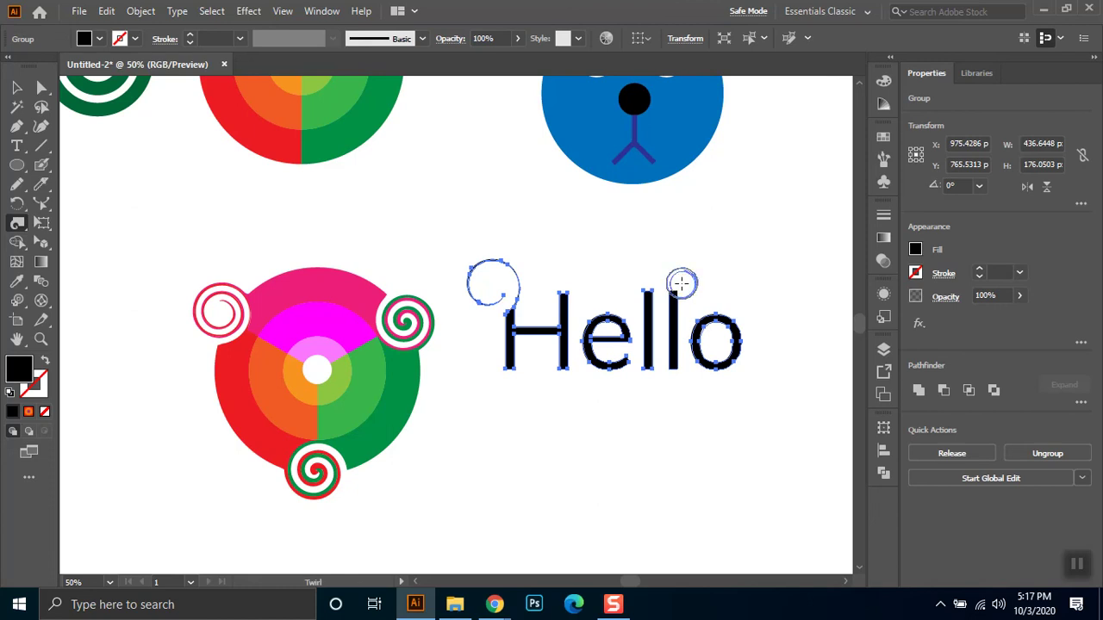
pyautogui.click(681, 283)
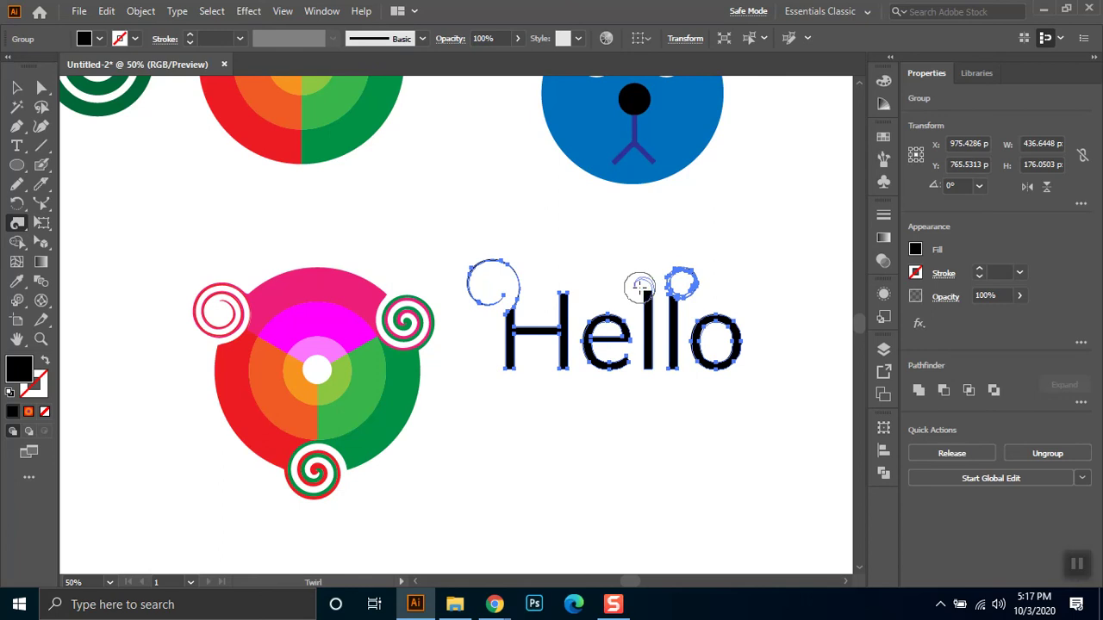
pyautogui.hotkey('ctrl', 'z')
pyautogui.hotkey('ctrl', 'z')
pyautogui.click(680, 291)
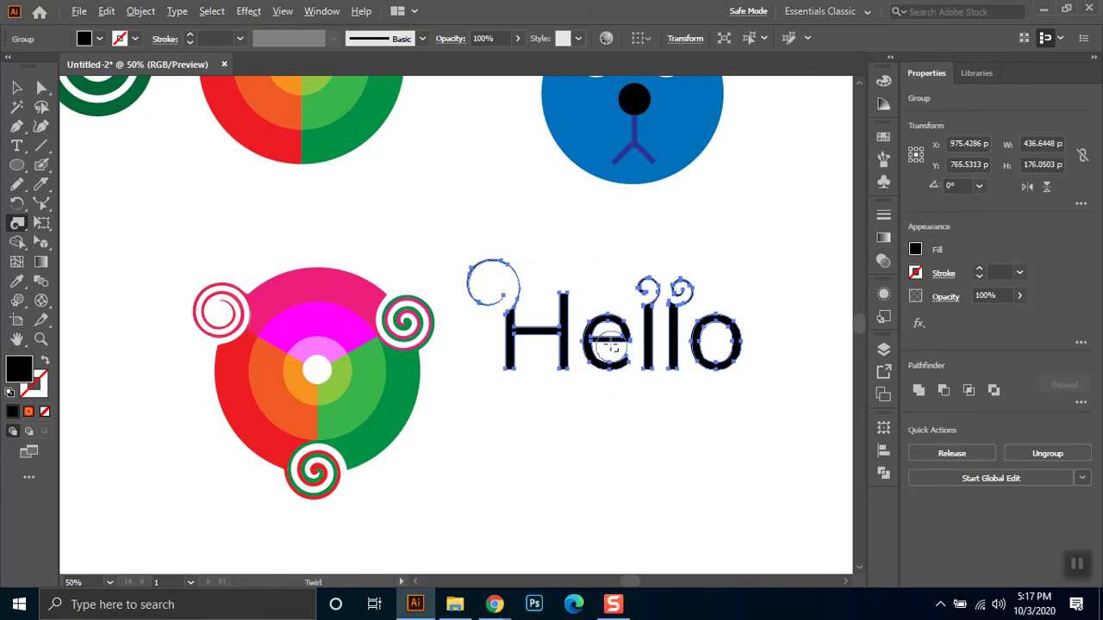
# Set the Twirl brush width and height to 20 px and curl the lower open end of the e
pyautogui.scroll(4, 610, 346)
pyautogui.moveTo(632, 368); pyautogui.dragTo(644, 384)
pyautogui.hotkey('ctrl', 'z')
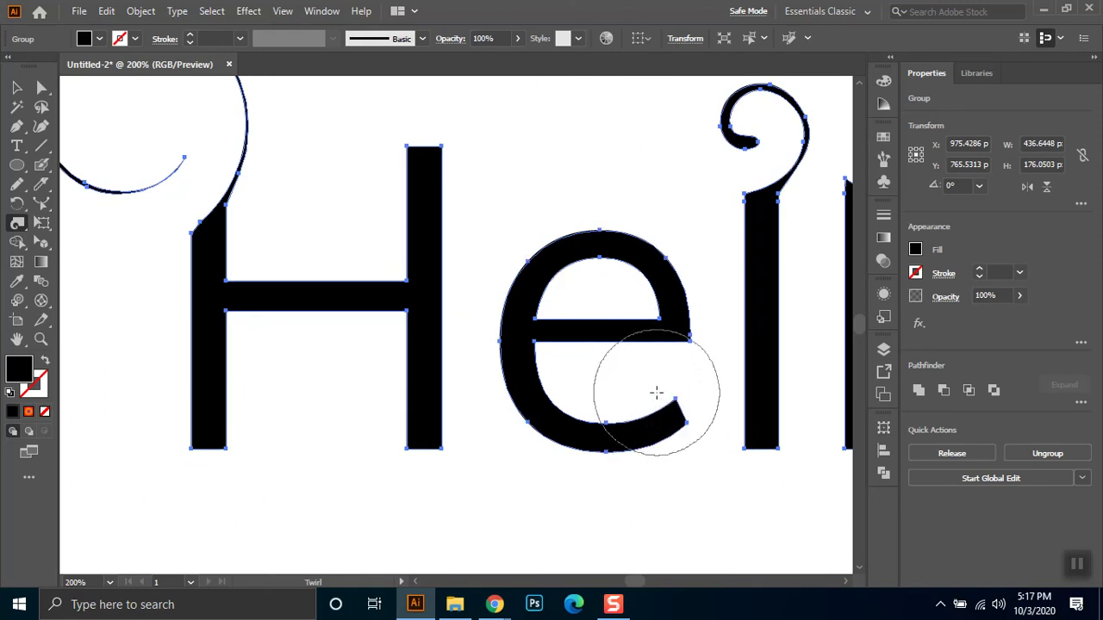
pyautogui.rightClick(655, 393)
pyautogui.doubleClick(17, 223)
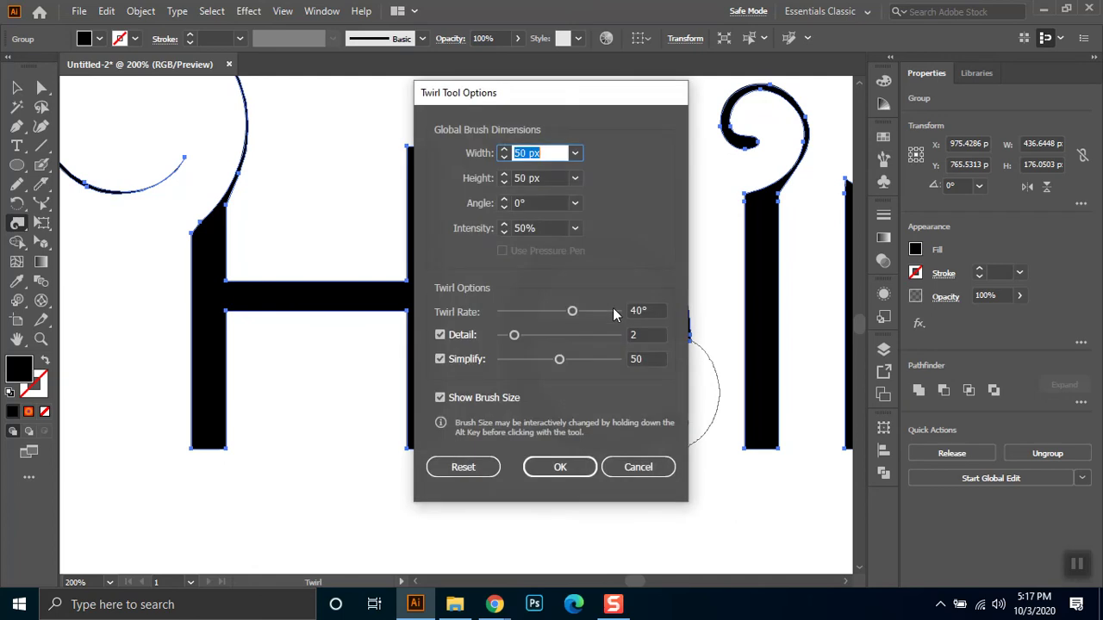
pyautogui.write('20')
pyautogui.press('Tab')
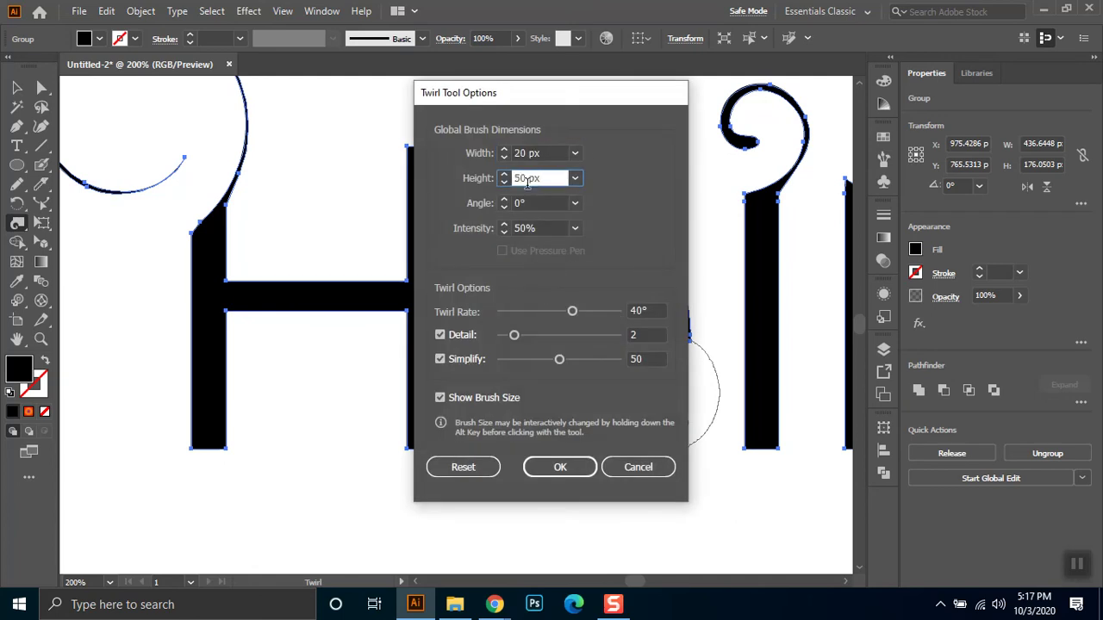
pyautogui.write('20')
pyautogui.click(560, 467)
pyautogui.moveTo(672, 414); pyautogui.dragTo(673, 408)
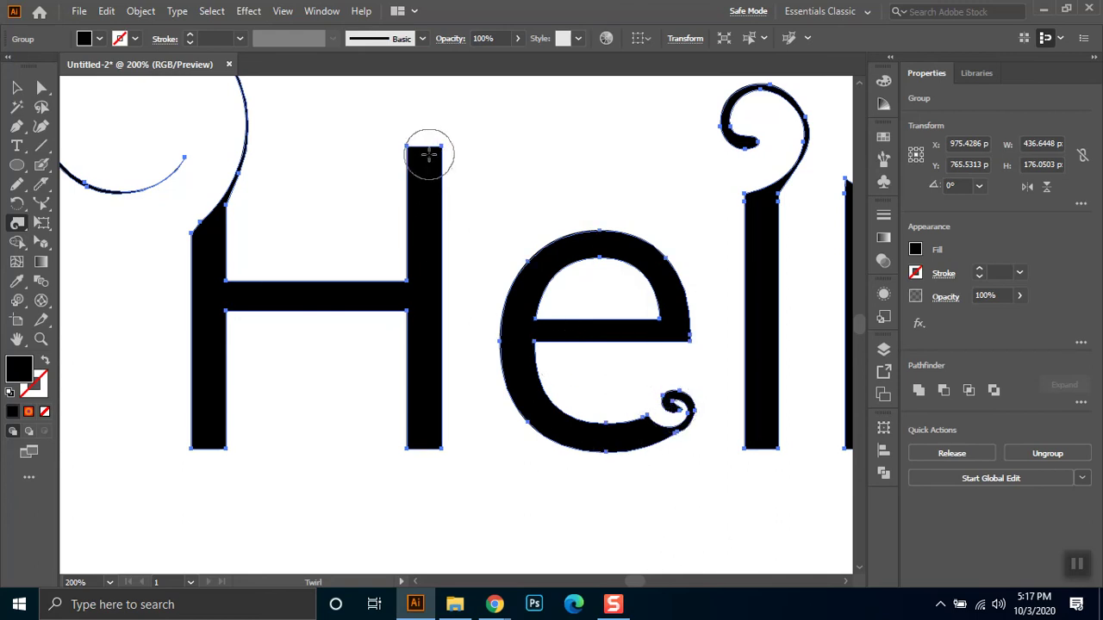
# Try twirling the top of the H's right stem with differently sized Twirl brushes, undoing each attempt
pyautogui.moveTo(428, 155); pyautogui.dragTo(423, 143)
pyautogui.hotkey('ctrl', 'z')
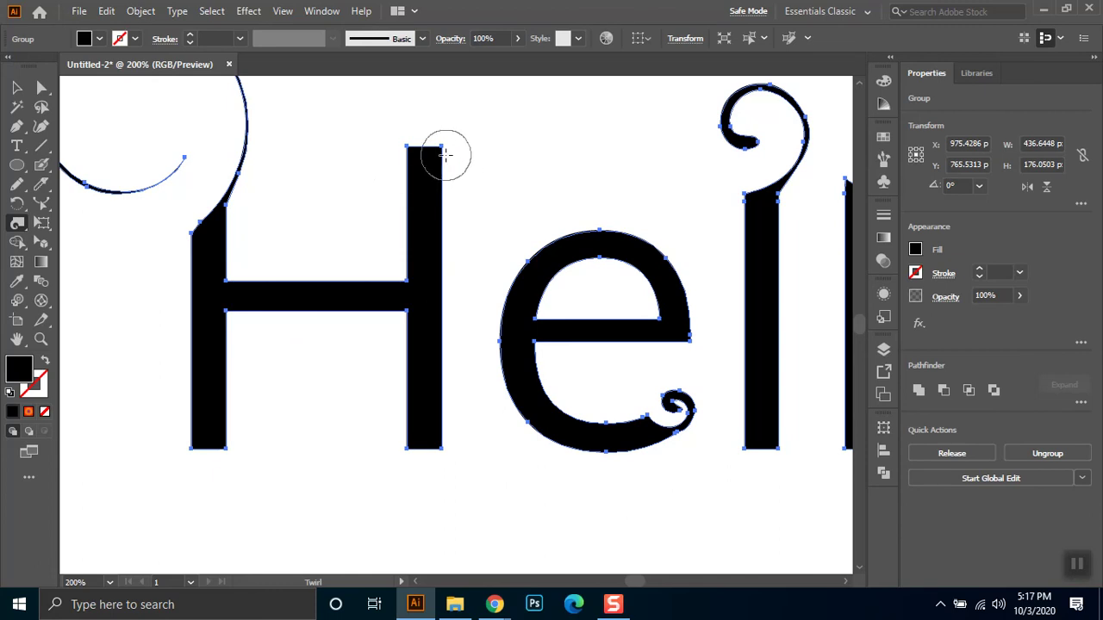
pyautogui.press('v')
pyautogui.press('ctrl')
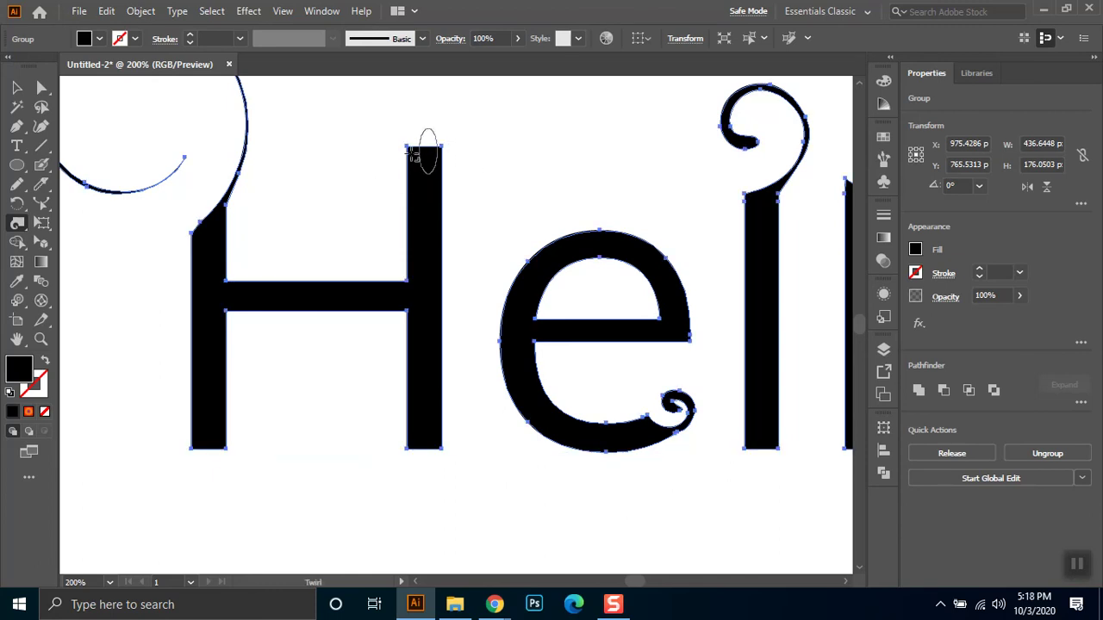
pyautogui.moveTo(423, 152)
pyautogui.mouseDown()
pyautogui.moveTo(460, 145)
pyautogui.moveTo(456, 116)
pyautogui.moveTo(467, 128)
pyautogui.moveTo(454, 118)
pyautogui.moveTo(434, 147)
pyautogui.mouseUp()
pyautogui.hotkey('ctrl', 'z')
pyautogui.hotkey('ctrl', 'z')
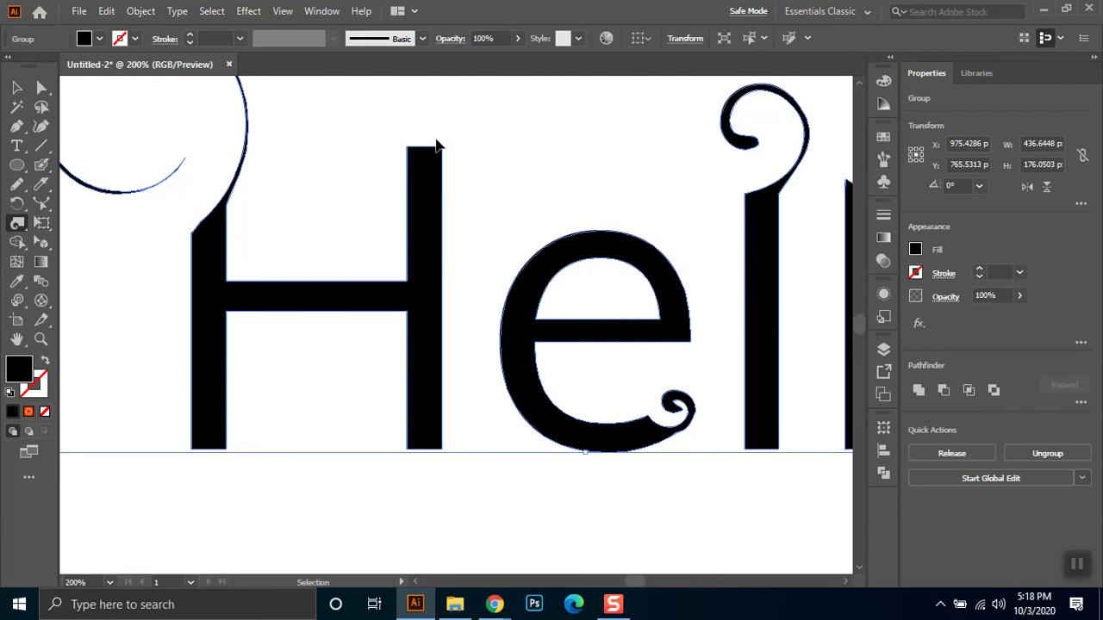
pyautogui.hotkey('ctrl', 'shift', 'a')
pyautogui.moveTo(423, 152); pyautogui.dragTo(421, 152)
pyautogui.hotkey('ctrl', 'z')
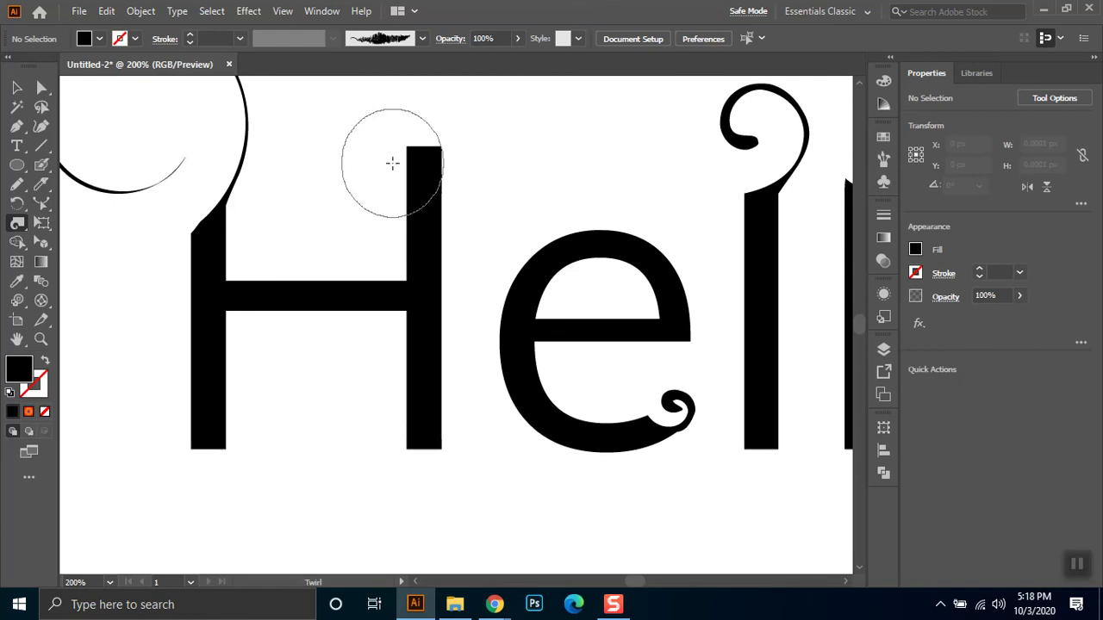
# Try twirling the top of the H's right stem with the Twirl brush angle at 180°, undoing the attempt
pyautogui.press('Return')
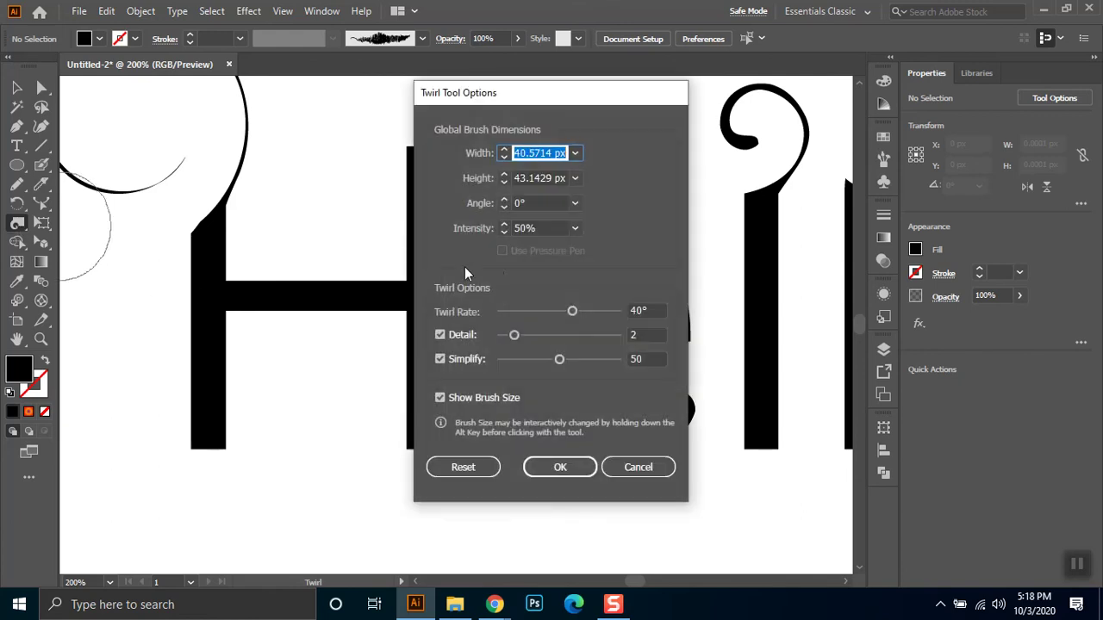
pyautogui.click(575, 204)
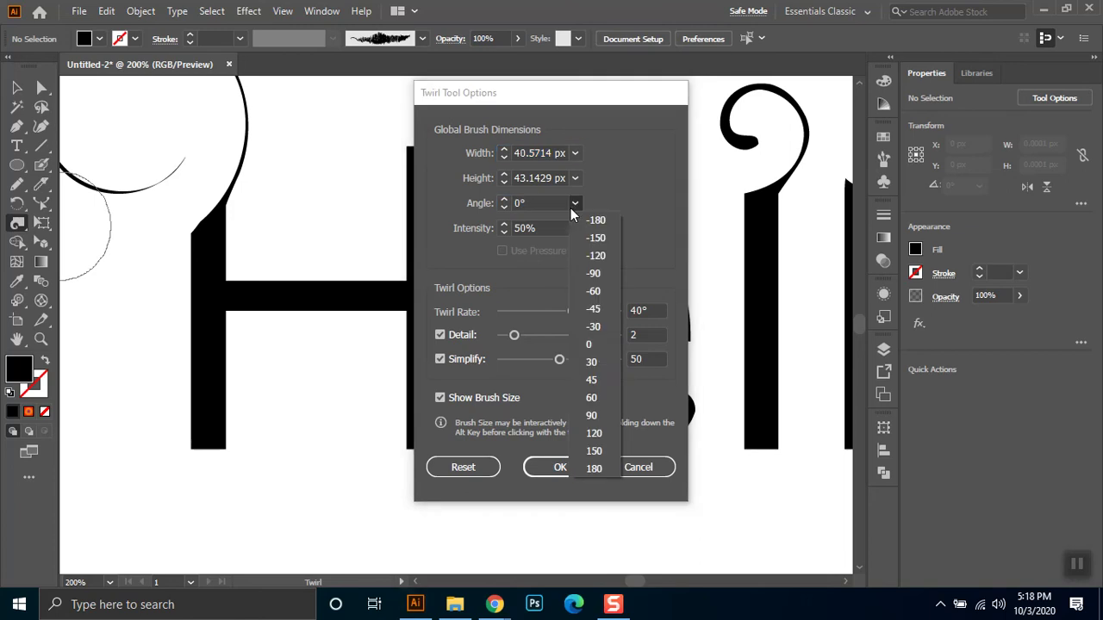
pyautogui.click(593, 468)
pyautogui.click(570, 470)
pyautogui.moveTo(428, 137); pyautogui.dragTo(426, 135)
pyautogui.hotkey('ctrl', 'z')
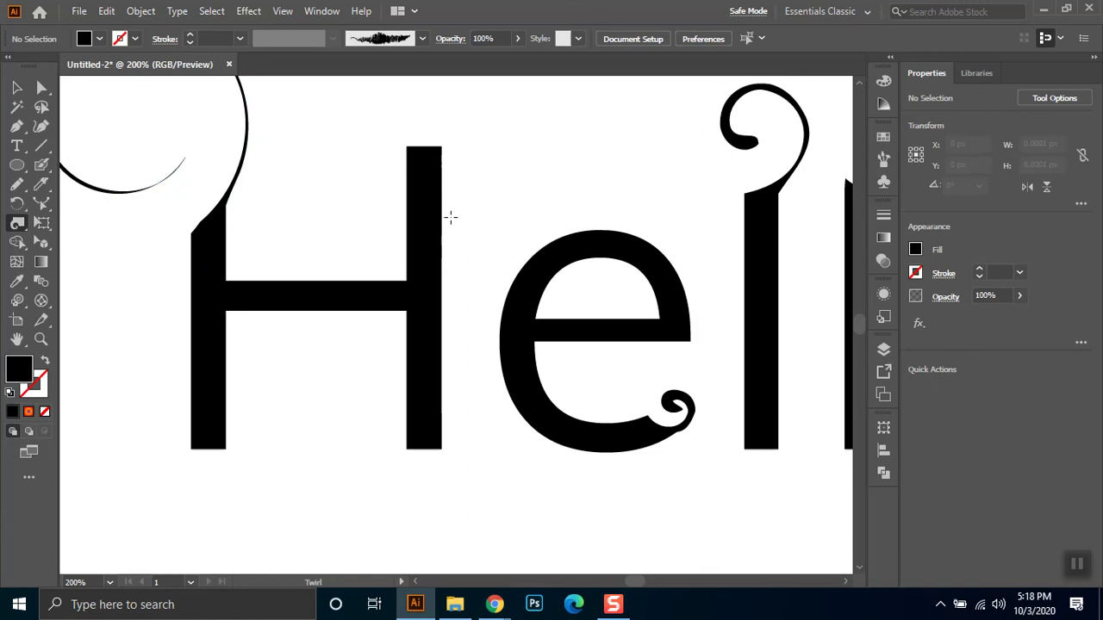
# Set the Twirl brush angle to 0° and the twirl rate to -40°
pyautogui.doubleClick(17, 223)
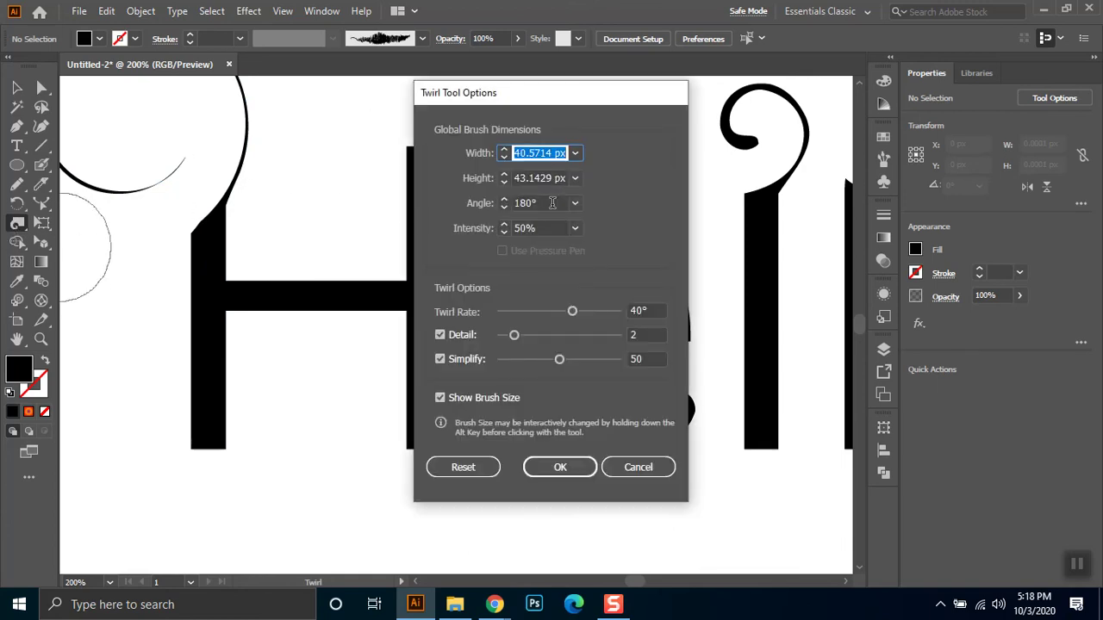
pyautogui.moveTo(552, 203); pyautogui.dragTo(516, 202)
pyautogui.write('0')
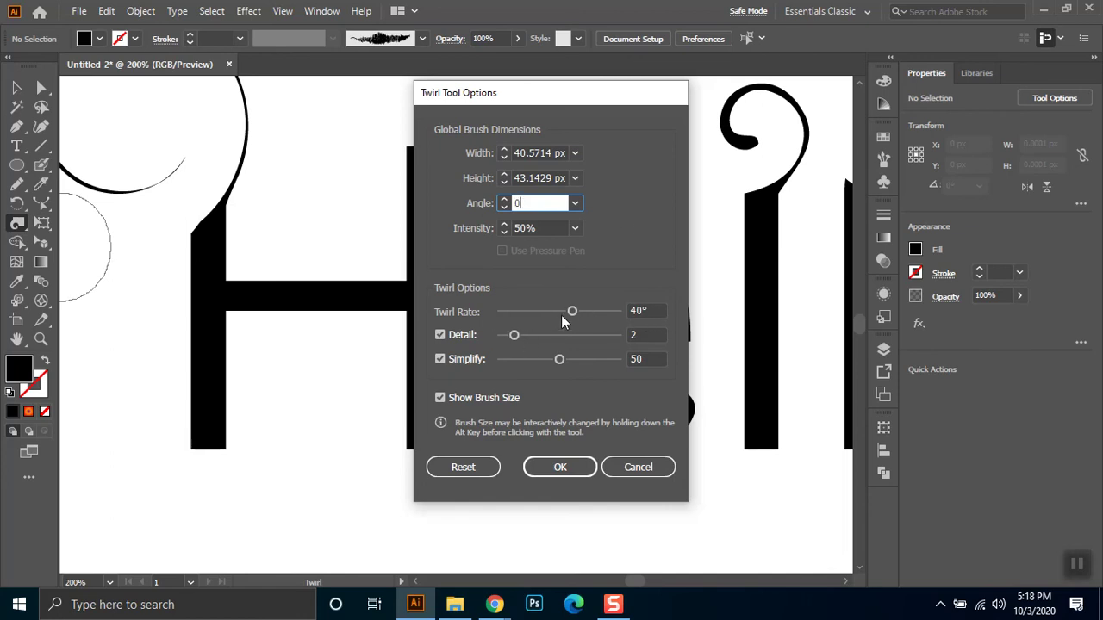
pyautogui.click(524, 312)
pyautogui.moveTo(662, 308); pyautogui.dragTo(593, 313)
pyautogui.press('BackSpace')
pyautogui.write('40')
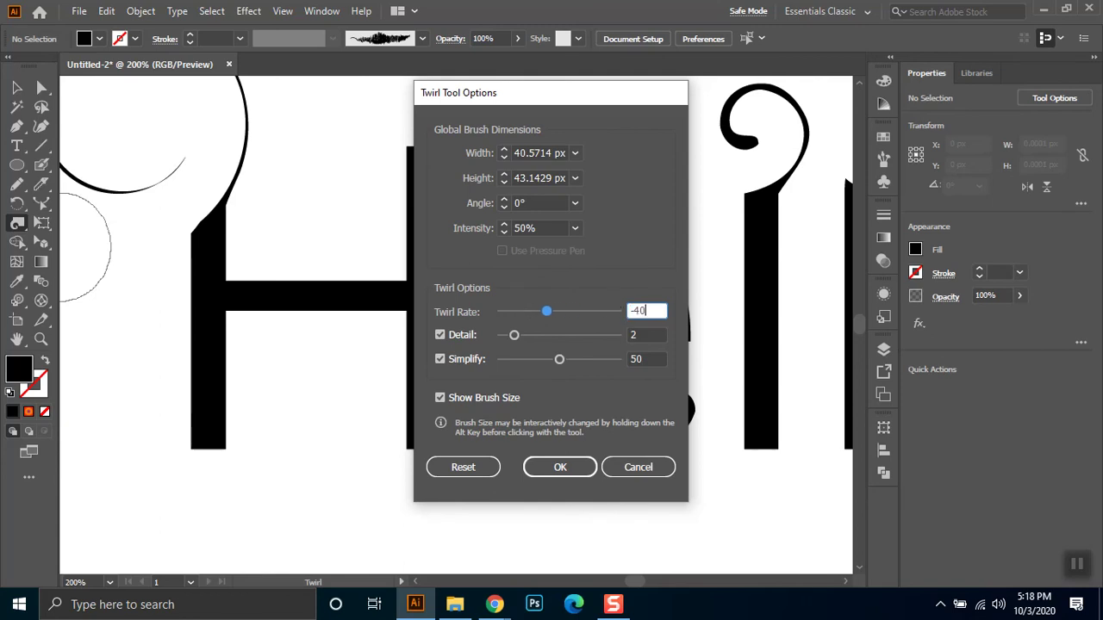
pyautogui.press('Return')
# Try two reversed twirls on the top of the H's right stem, undoing each one
pyautogui.moveTo(422, 152); pyautogui.dragTo(431, 143)
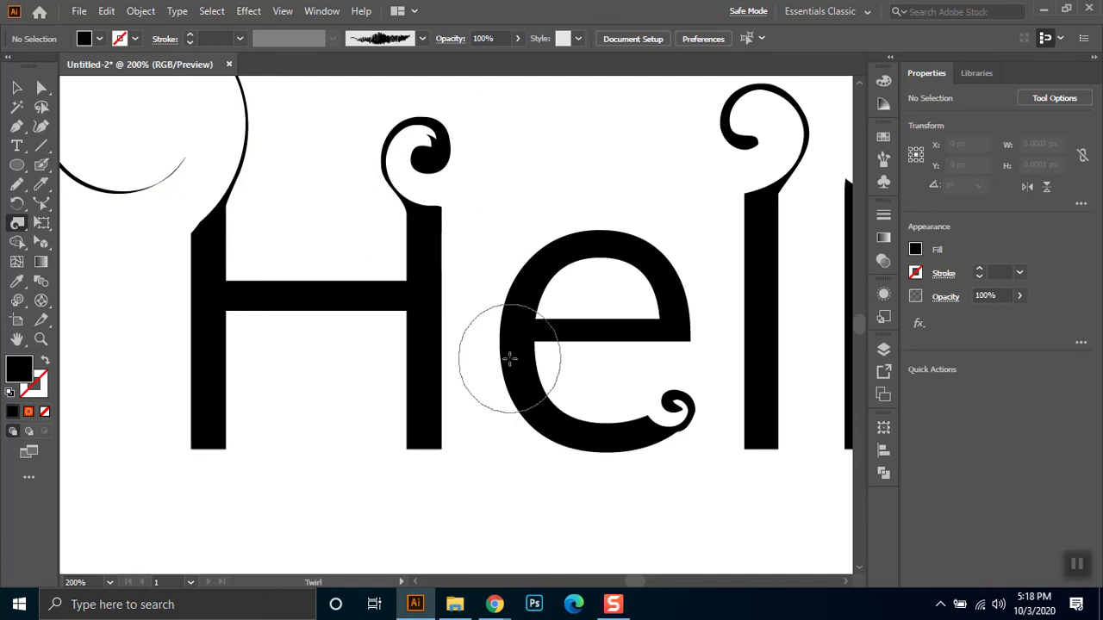
pyautogui.hotkey('ctrl', 'z')
pyautogui.moveTo(427, 138); pyautogui.dragTo(419, 129)
pyautogui.hotkey('ctrl', 'z')
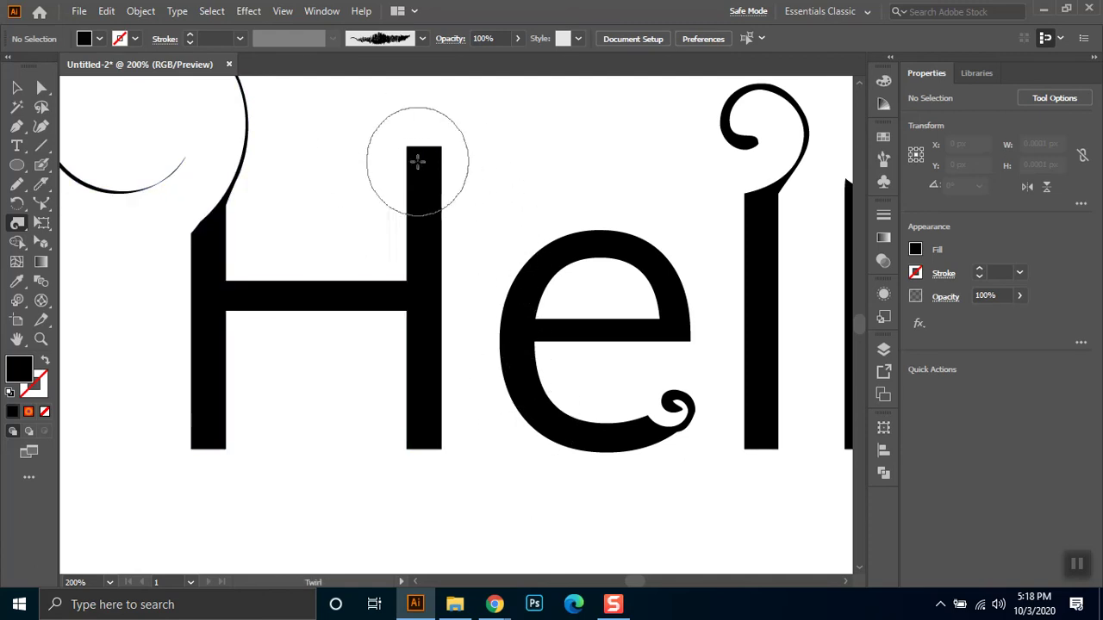
# Set the Twirl brush width and height to 40 px and twirl the H's right stem top into a tight spiral
pyautogui.doubleClick(17, 224)
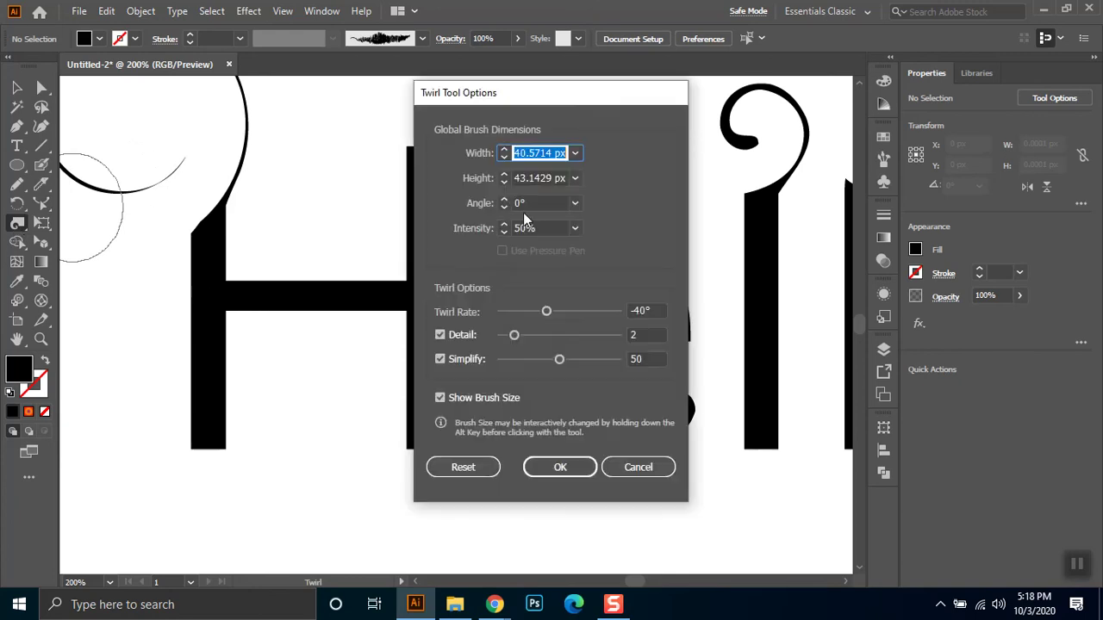
pyautogui.write('40')
pyautogui.press('Tab')
pyautogui.click(558, 178)
pyautogui.write('40')
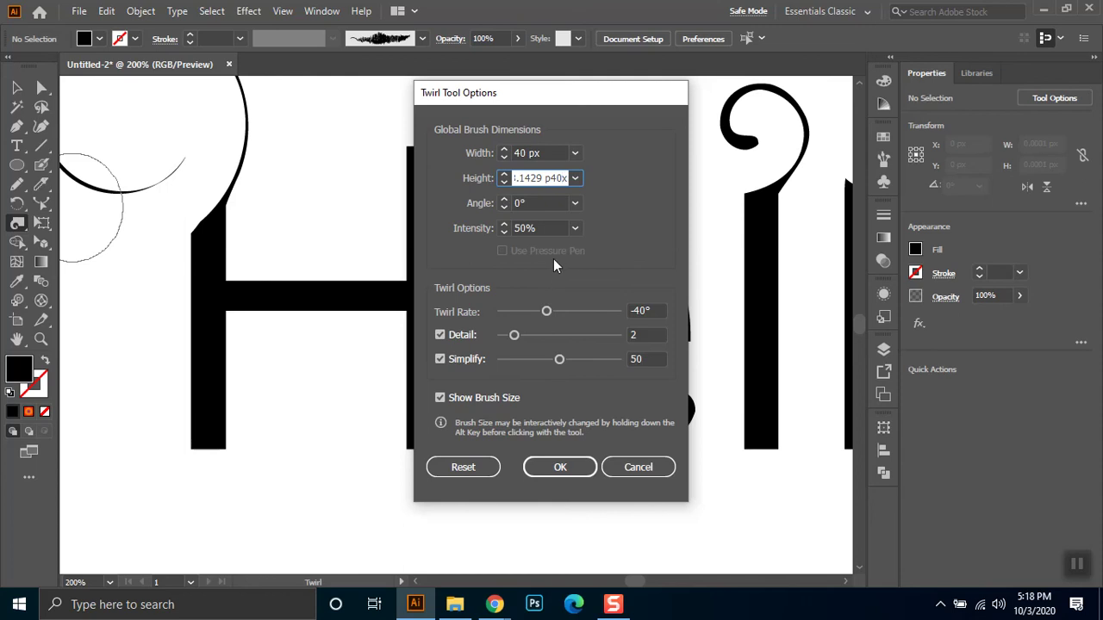
pyautogui.hotkey('ctrl', 'a')
pyautogui.write('40')
pyautogui.click(559, 466)
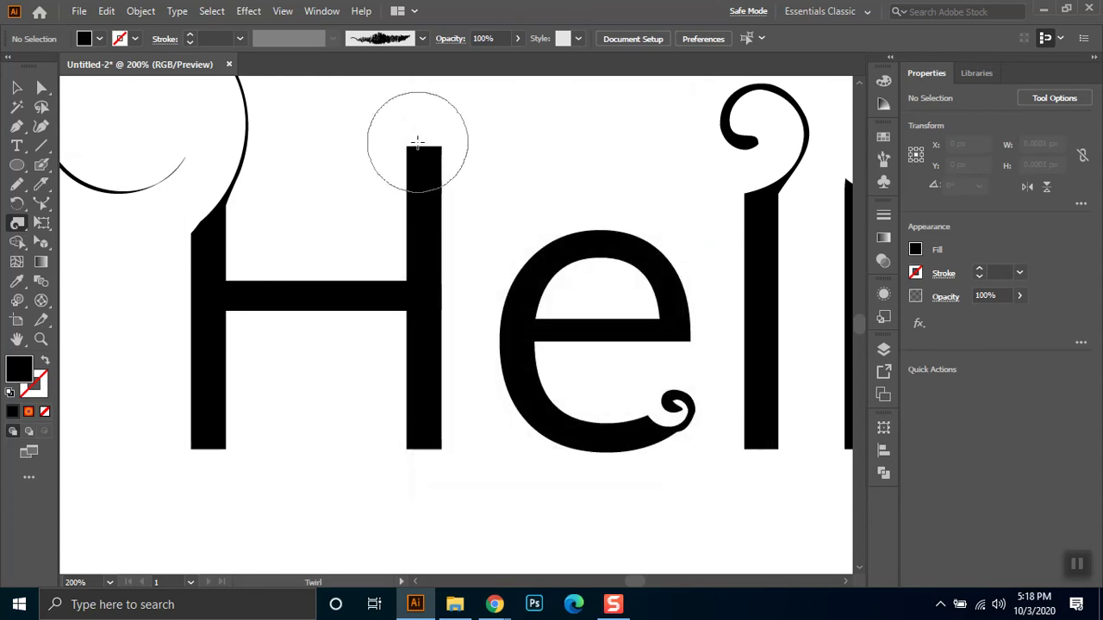
pyautogui.moveTo(424, 153); pyautogui.dragTo(423, 152)
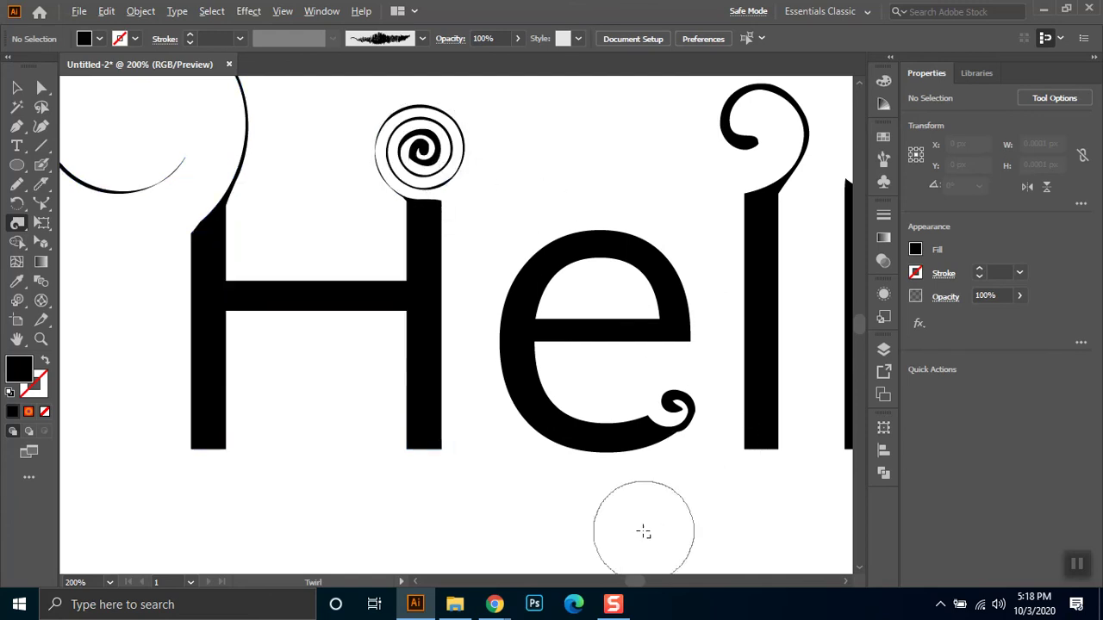
# Twirl the upper inner edge of the o into a thin curl inside the letter
pyautogui.scroll(-2, 645, 526)
pyautogui.scroll(-2, 632, 509)
pyautogui.hscroll(3, 551, 448)
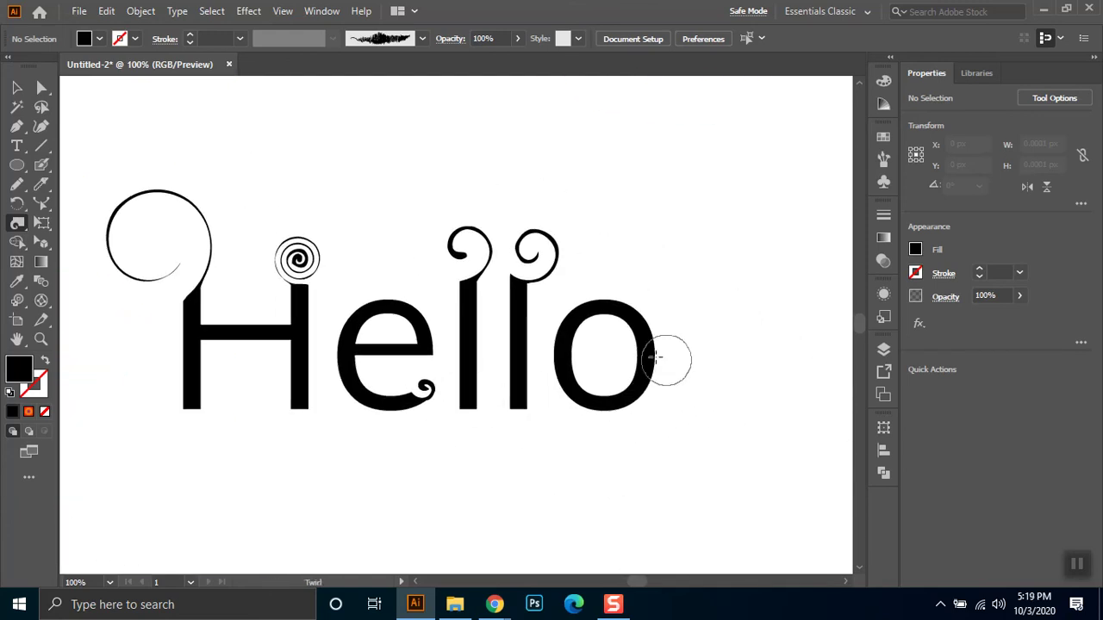
pyautogui.moveTo(604, 334); pyautogui.dragTo(607, 334)
pyautogui.hotkey('ctrl', 'z')
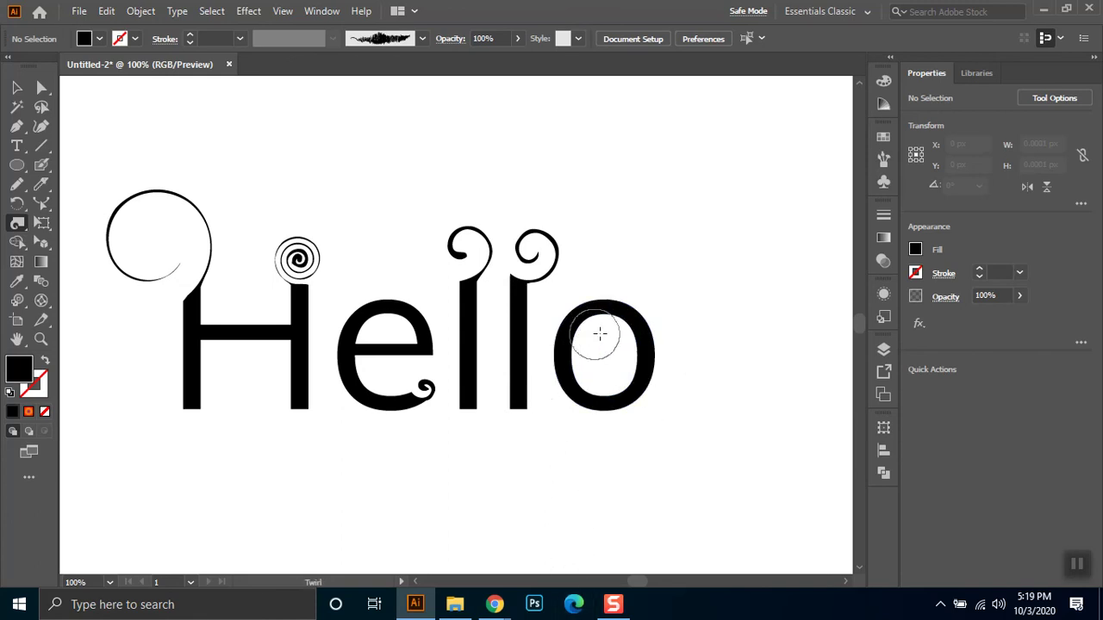
pyautogui.moveTo(598, 327); pyautogui.dragTo(600, 332)
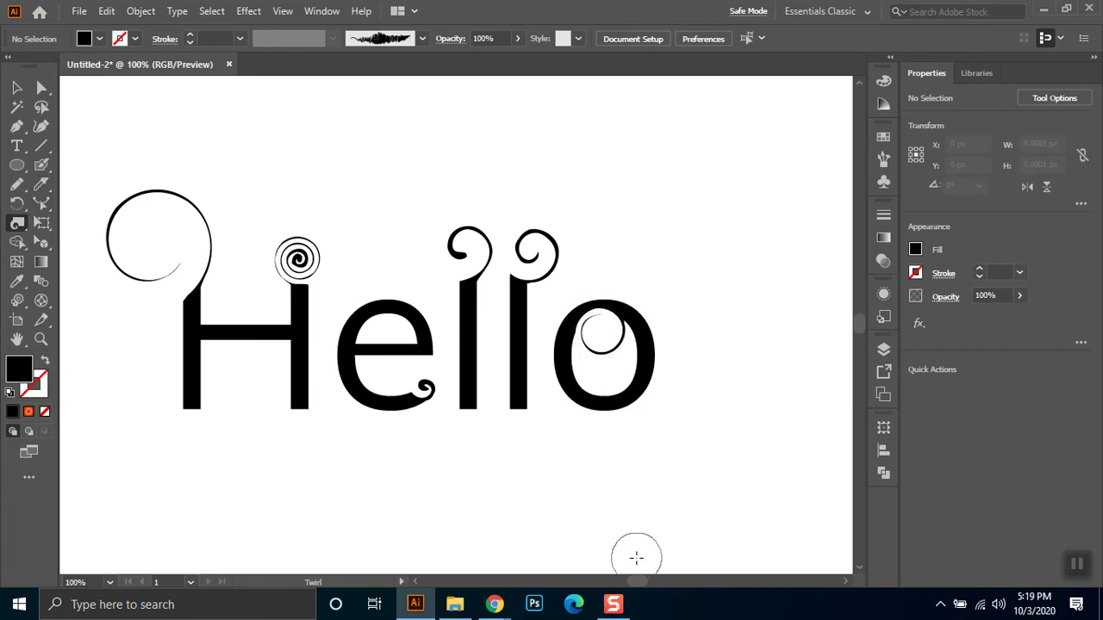
# Twirl the bottom of the H's left stem into a small curl
pyautogui.scroll(-1, 668, 518)
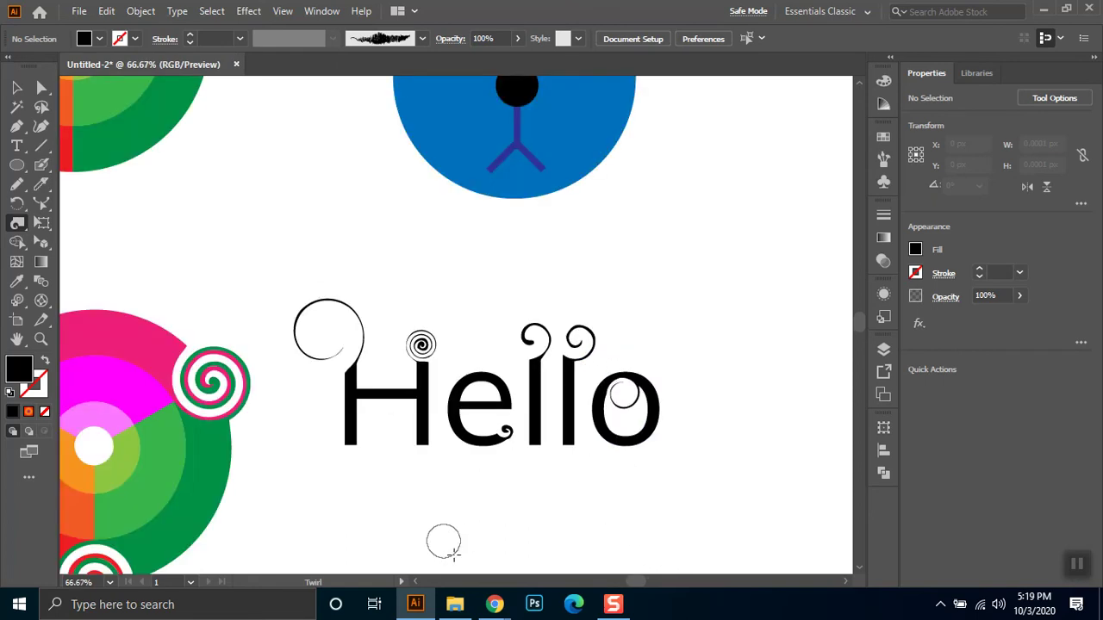
pyautogui.scroll(2, 483, 498)
pyautogui.moveTo(186, 372); pyautogui.dragTo(186, 372)
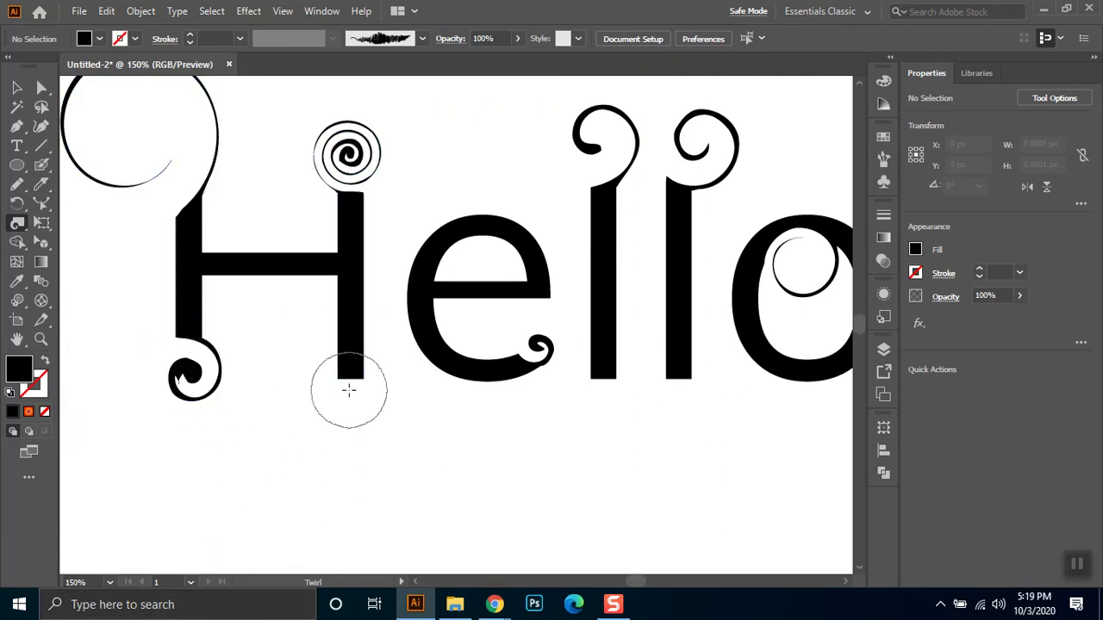
# Set the twirl rate to 40° and curl the bottom of the H's right stem in the opposite direction
pyautogui.doubleClick(18, 222)
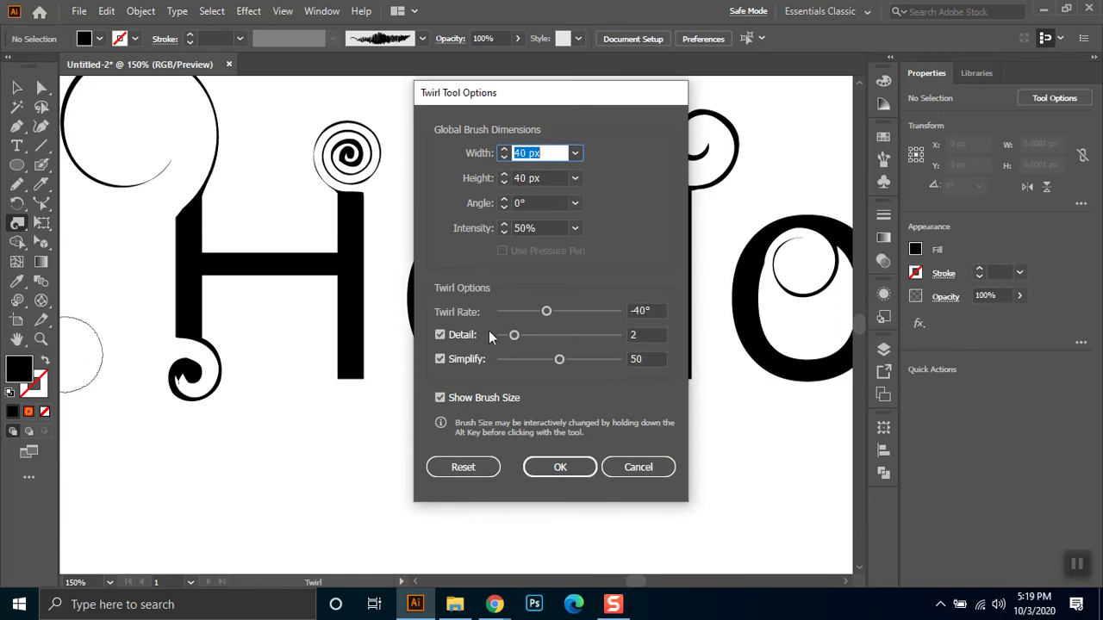
pyautogui.click(645, 310)
pyautogui.write('40')
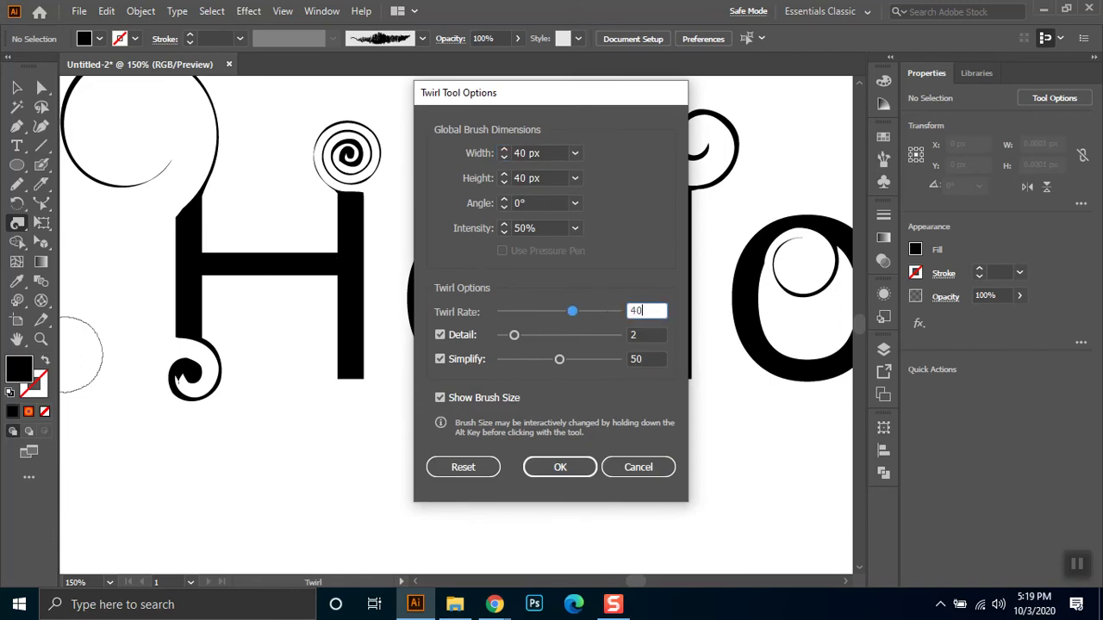
pyautogui.press('Return')
pyautogui.click(349, 371)
pyautogui.moveTo(349, 371); pyautogui.dragTo(350, 371)
pyautogui.click(16, 87)
# Draw a closed black leaf shape about 22 px wide and 54 px high below the lettering with the Pen tool
pyautogui.scroll(-2, 390, 468)
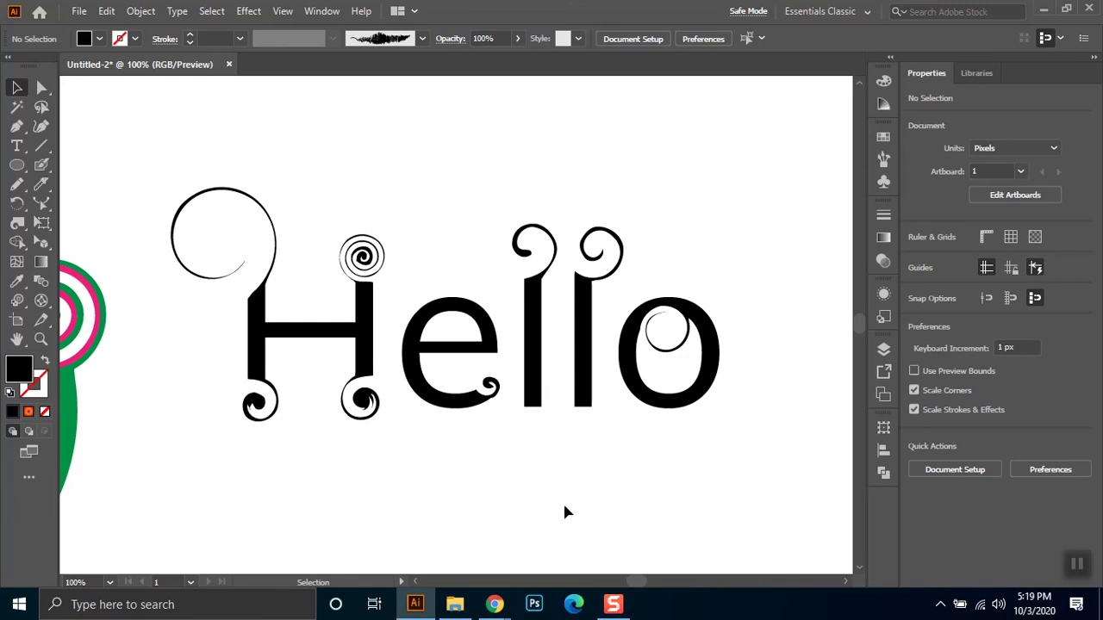
pyautogui.scroll(-1, 532, 440)
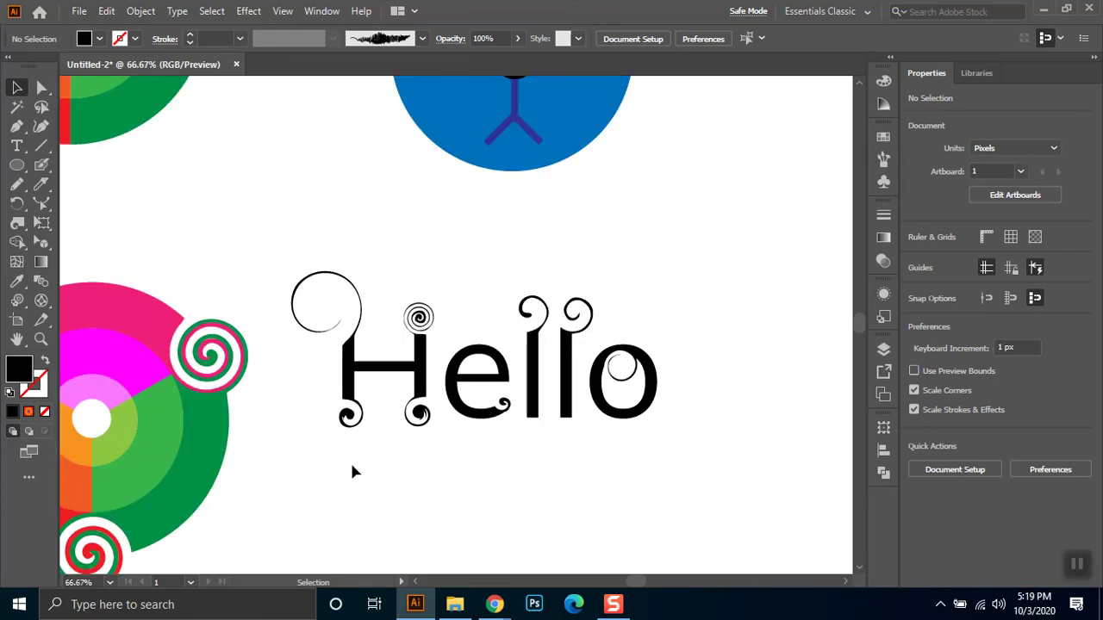
pyautogui.scroll(2, 364, 431)
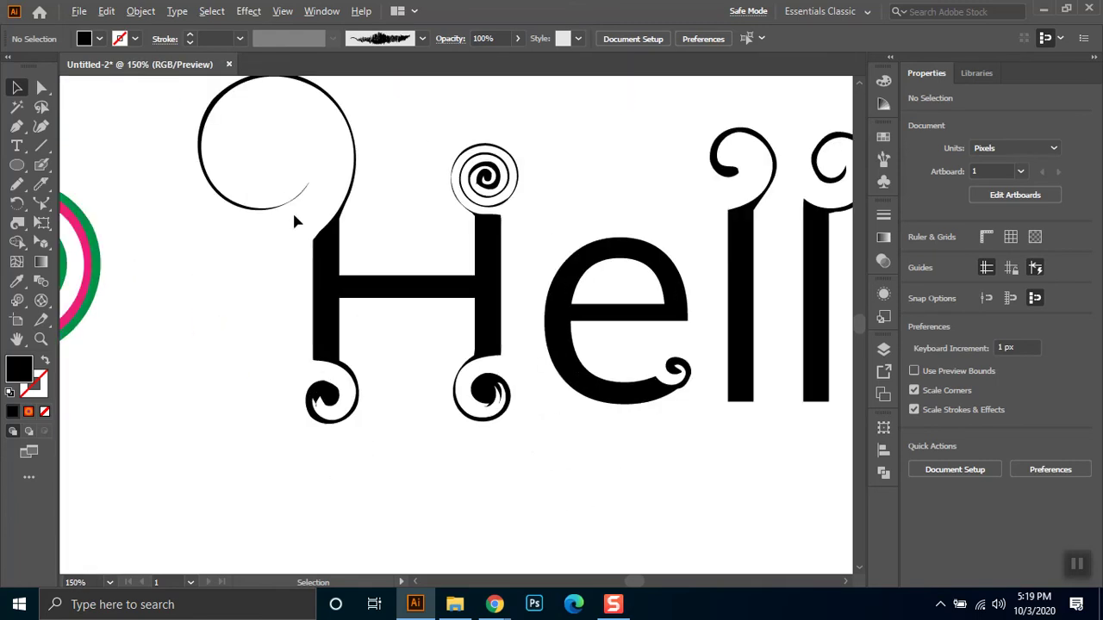
pyautogui.scroll(-1, 294, 222)
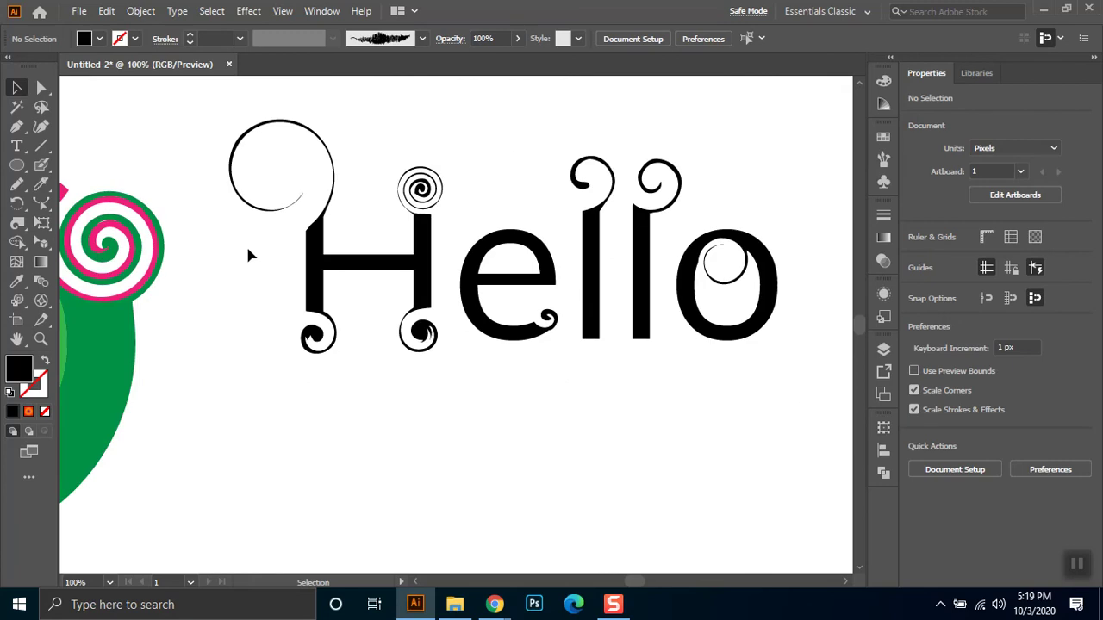
pyautogui.click(17, 126)
pyautogui.click(18, 89)
pyautogui.click(16, 130)
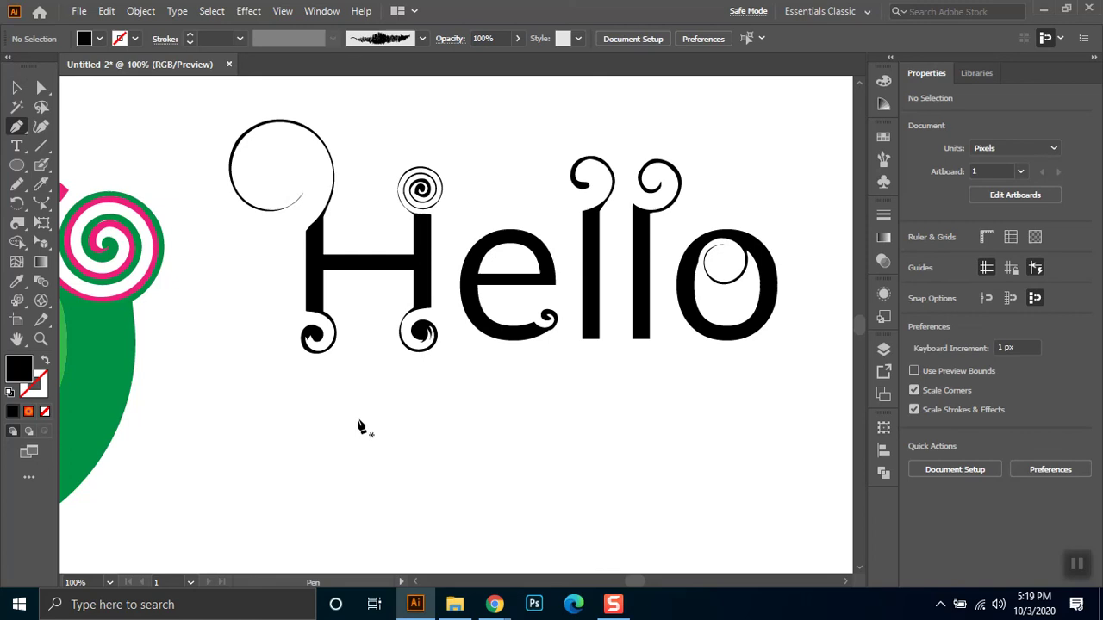
pyautogui.click(414, 399)
pyautogui.moveTo(425, 467); pyautogui.dragTo(460, 509)
pyautogui.keyDown('alt'); pyautogui.click(425, 467); pyautogui.keyUp('alt')
pyautogui.click(414, 400)
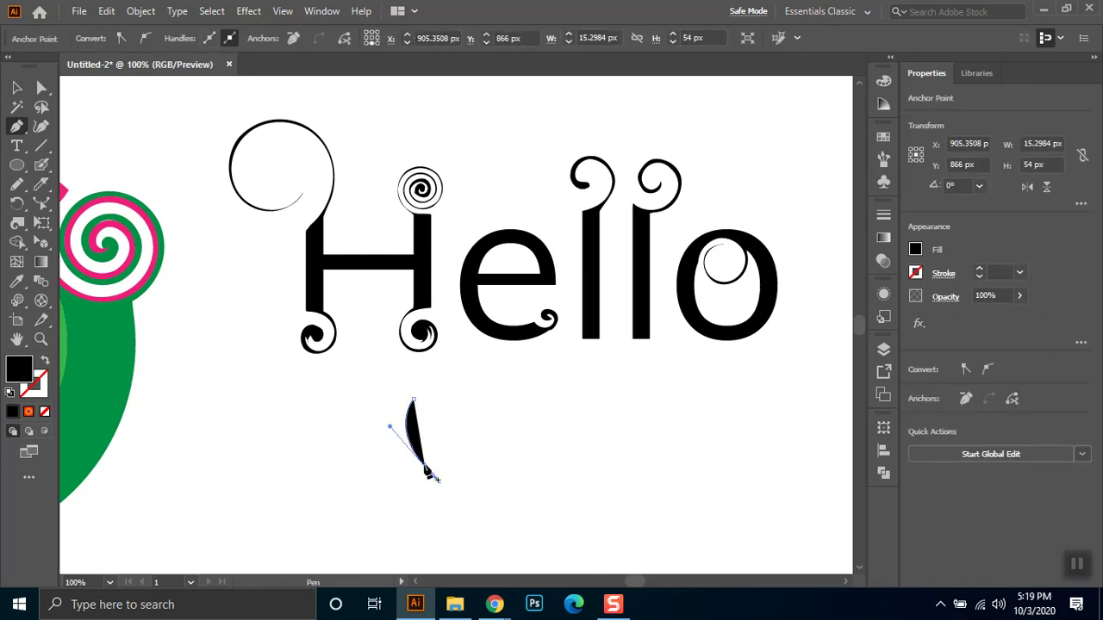
pyautogui.click(414, 401)
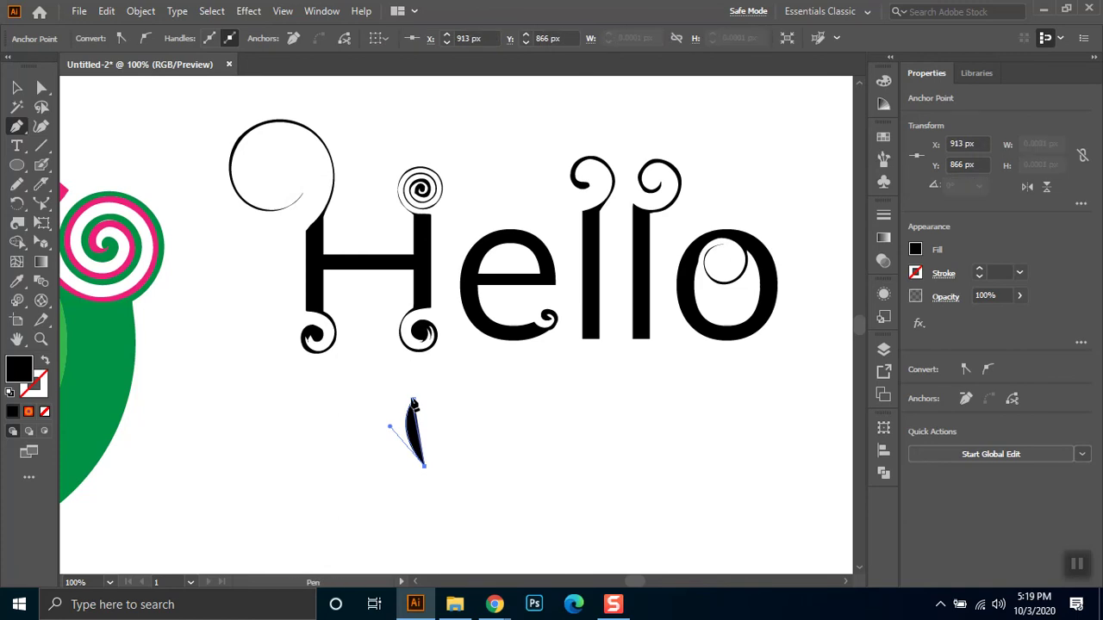
pyautogui.moveTo(413, 401); pyautogui.dragTo(379, 372)
# Rotate the leaf about 75° so it lies nearly flat and save it as a scatter brush with default options
pyautogui.click(17, 87)
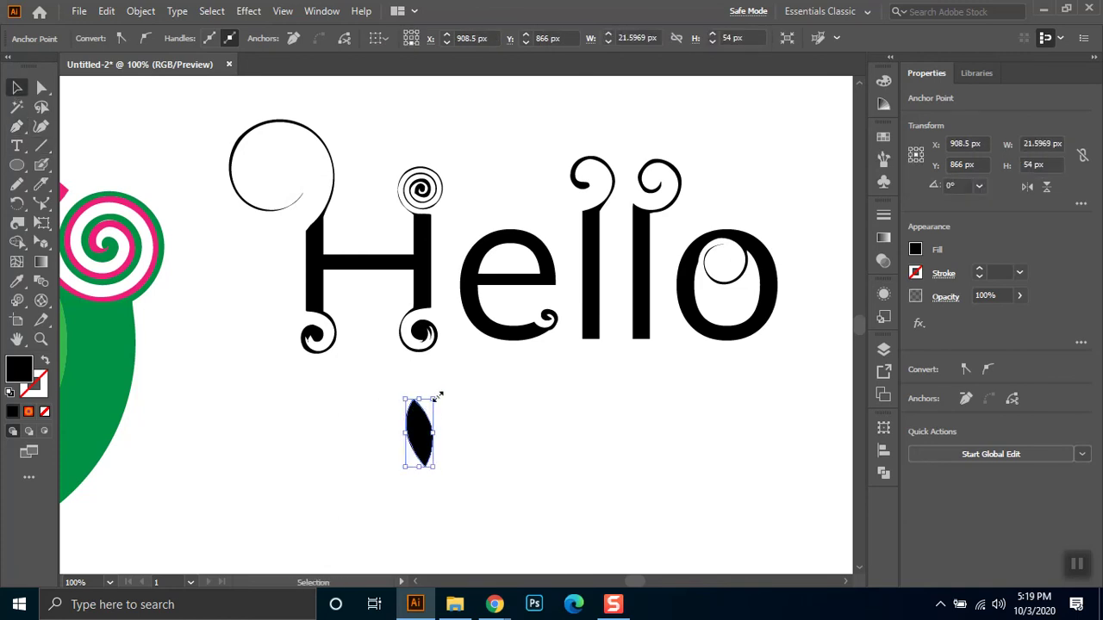
pyautogui.moveTo(439, 392); pyautogui.dragTo(359, 379)
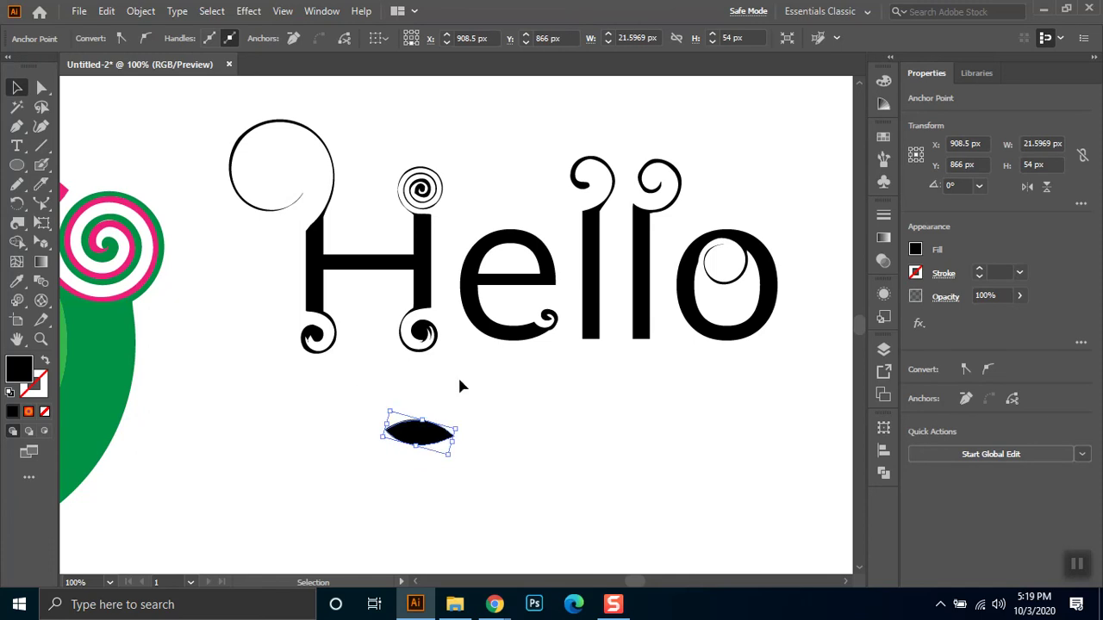
pyautogui.click(885, 140)
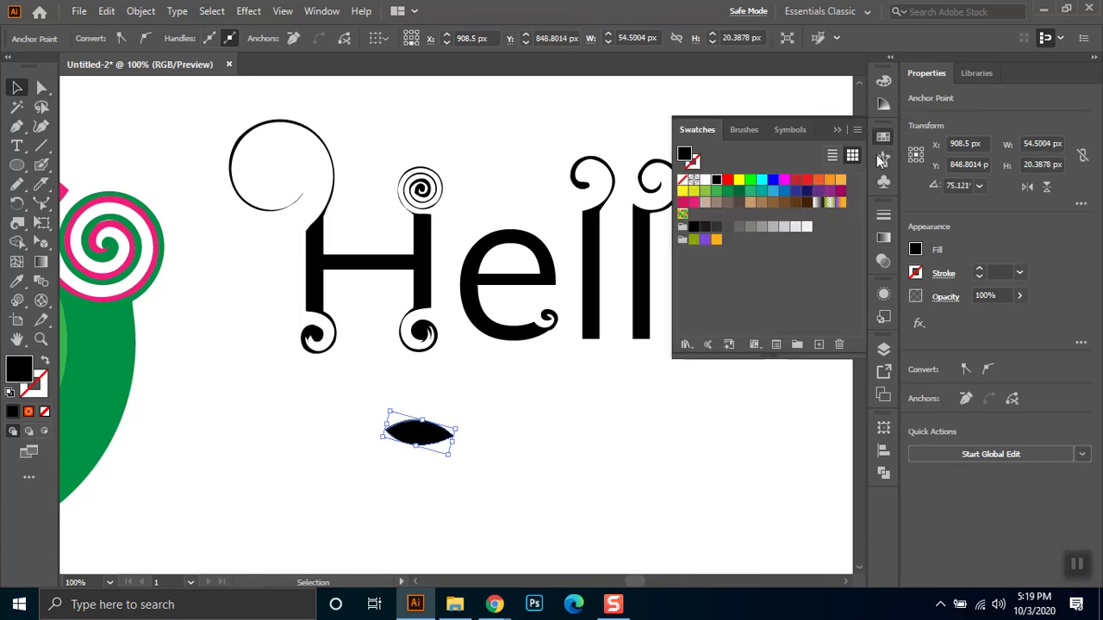
pyautogui.click(744, 131)
pyautogui.moveTo(436, 449)
pyautogui.mouseDown()
pyautogui.moveTo(822, 217)
pyautogui.moveTo(793, 146)
pyautogui.moveTo(793, 158)
pyautogui.mouseUp()
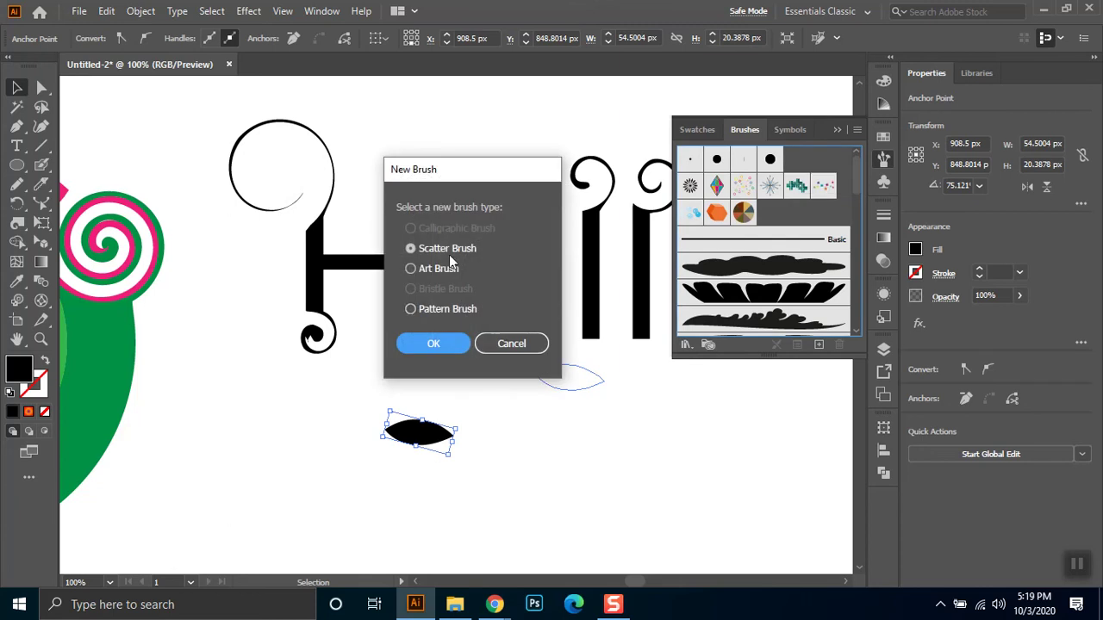
pyautogui.click(435, 344)
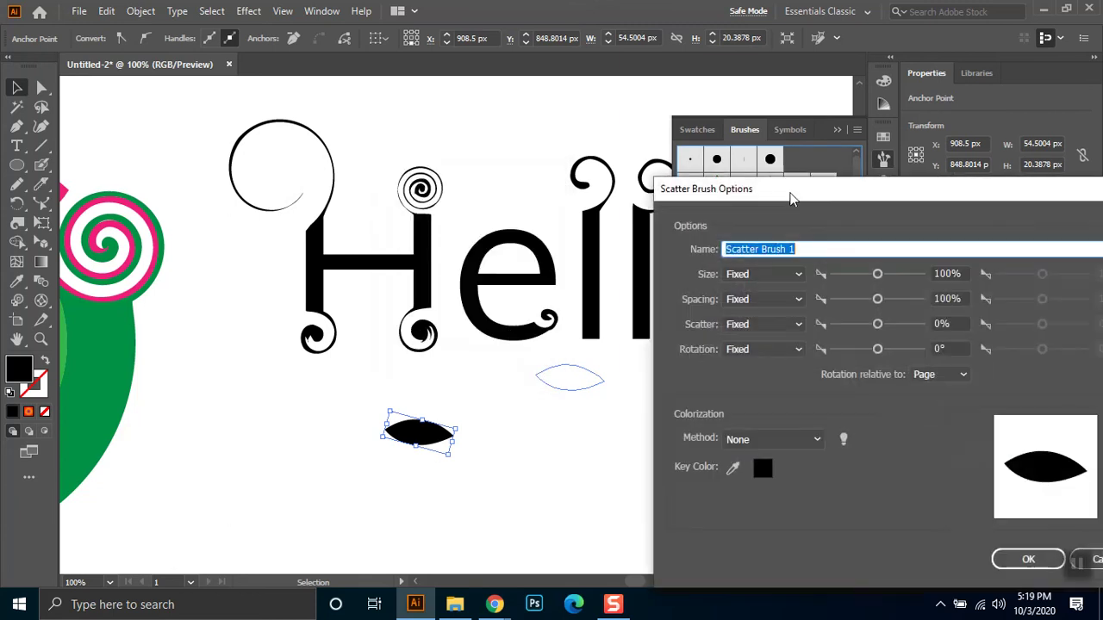
pyautogui.click(1028, 559)
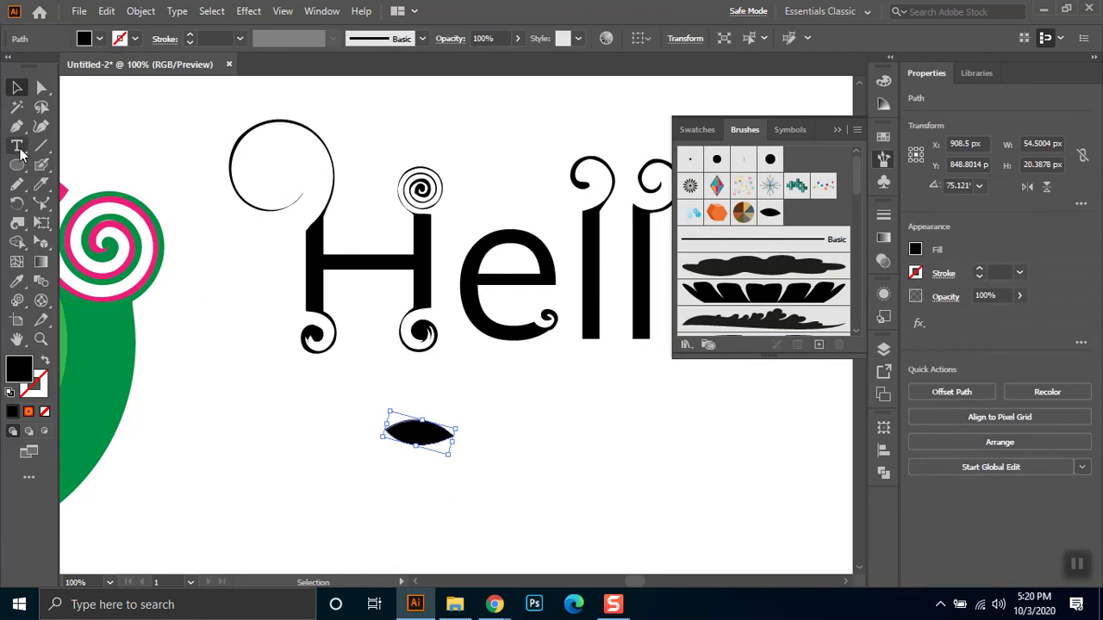
pyautogui.click(16, 126)
pyautogui.click(301, 205)
pyautogui.moveTo(225, 148); pyautogui.dragTo(239, 292)
pyautogui.hotkey('ctrl', 'z')
pyautogui.hotkey('ctrl', 'z')
pyautogui.hotkey('ctrl', 'z')
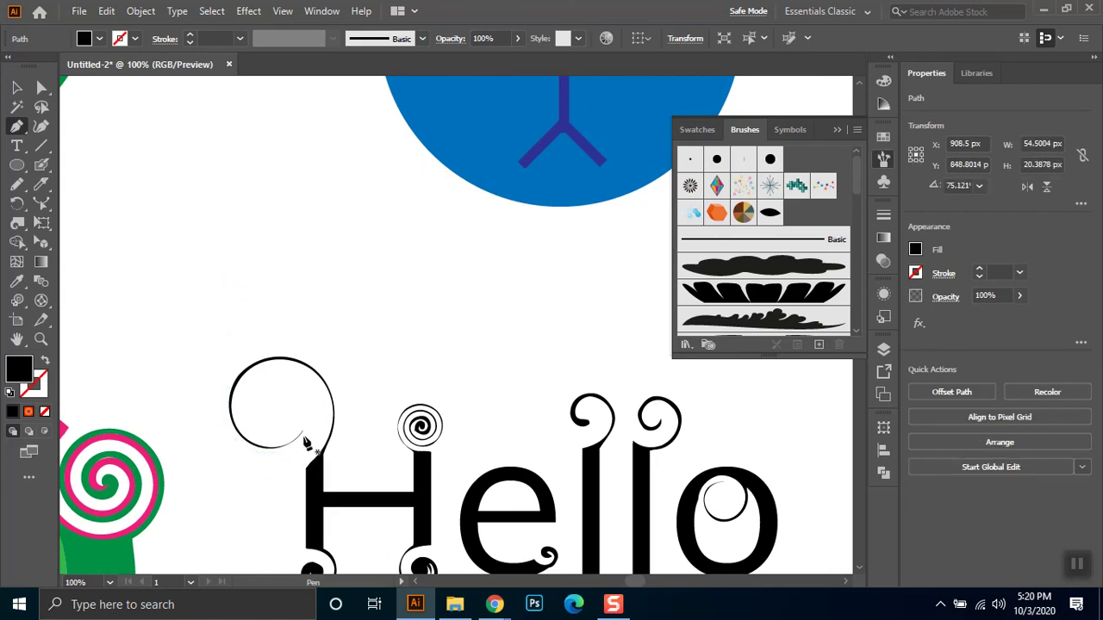
# Trace the H's large curl with a curved Pen path from its inner tip around to the top of the left stem
pyautogui.click(302, 432)
pyautogui.moveTo(231, 406); pyautogui.dragTo(216, 335)
pyautogui.click(231, 407)
pyautogui.moveTo(303, 364); pyautogui.dragTo(374, 385)
pyautogui.click(302, 367)
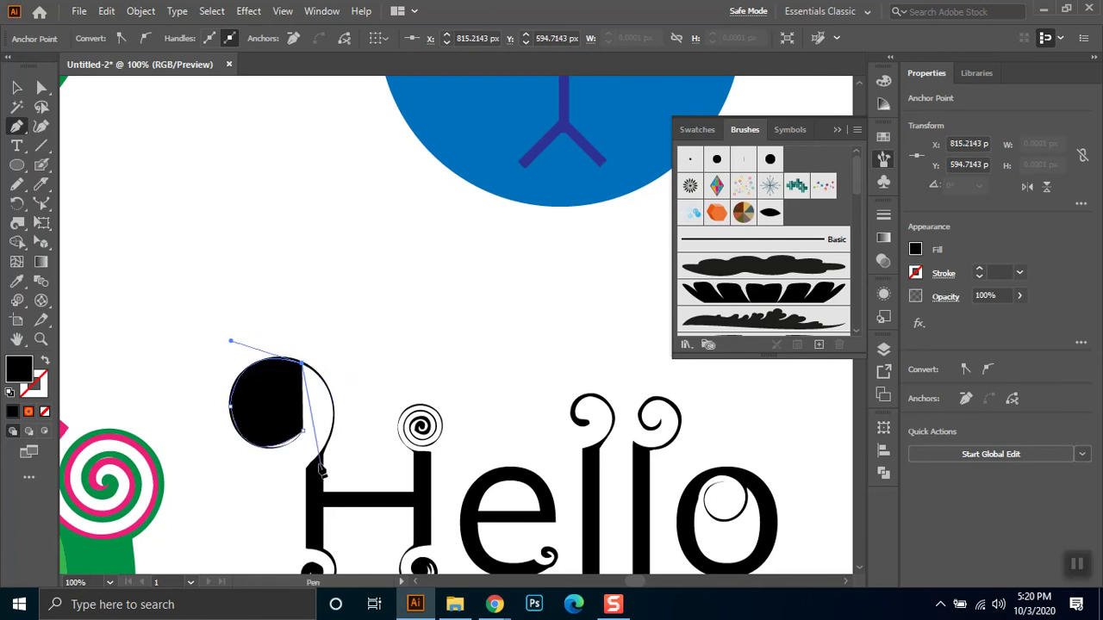
pyautogui.moveTo(321, 455); pyautogui.dragTo(283, 517)
pyautogui.click(321, 455)
pyautogui.click(16, 86)
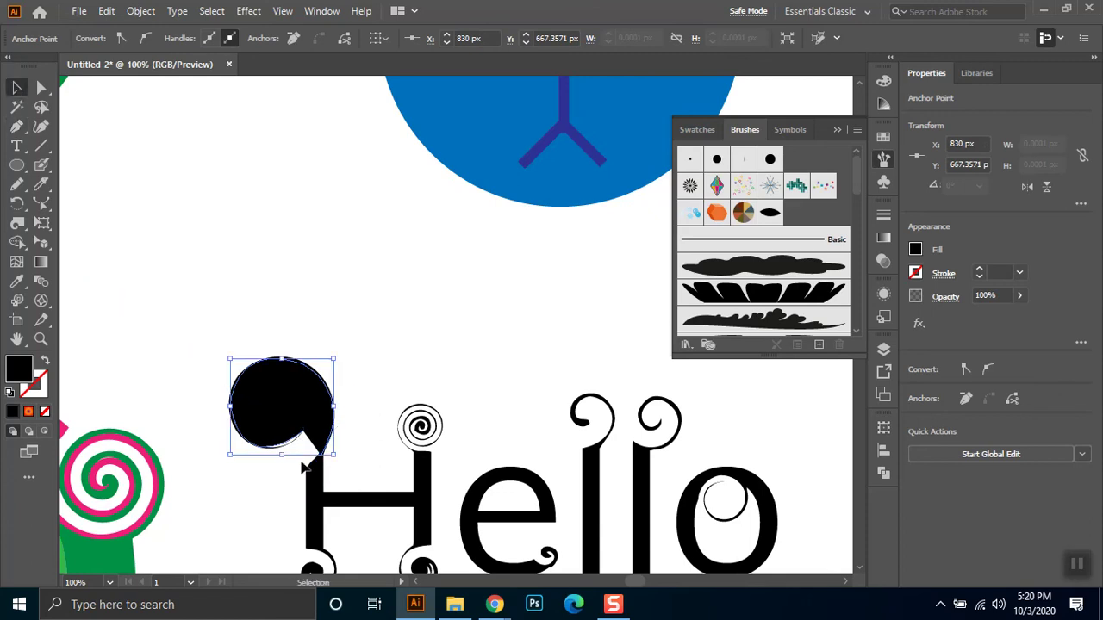
# Give the traced curl path a black stroke with no fill and apply the leaf scatter brush to it
pyautogui.click(45, 362)
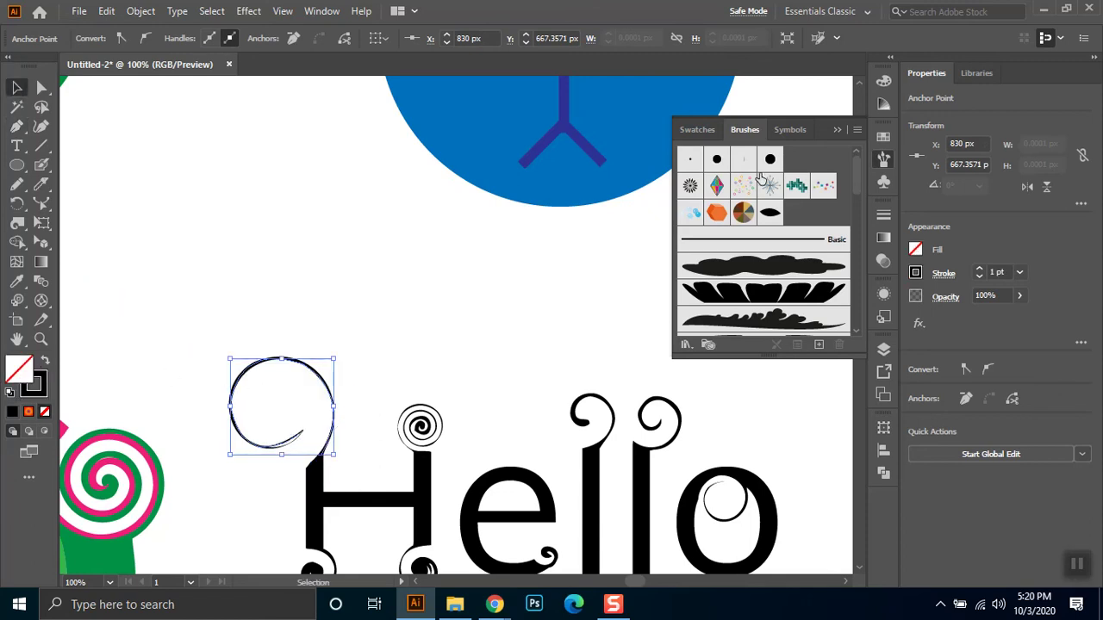
pyautogui.scroll(-1, 577, 245)
pyautogui.click(770, 212)
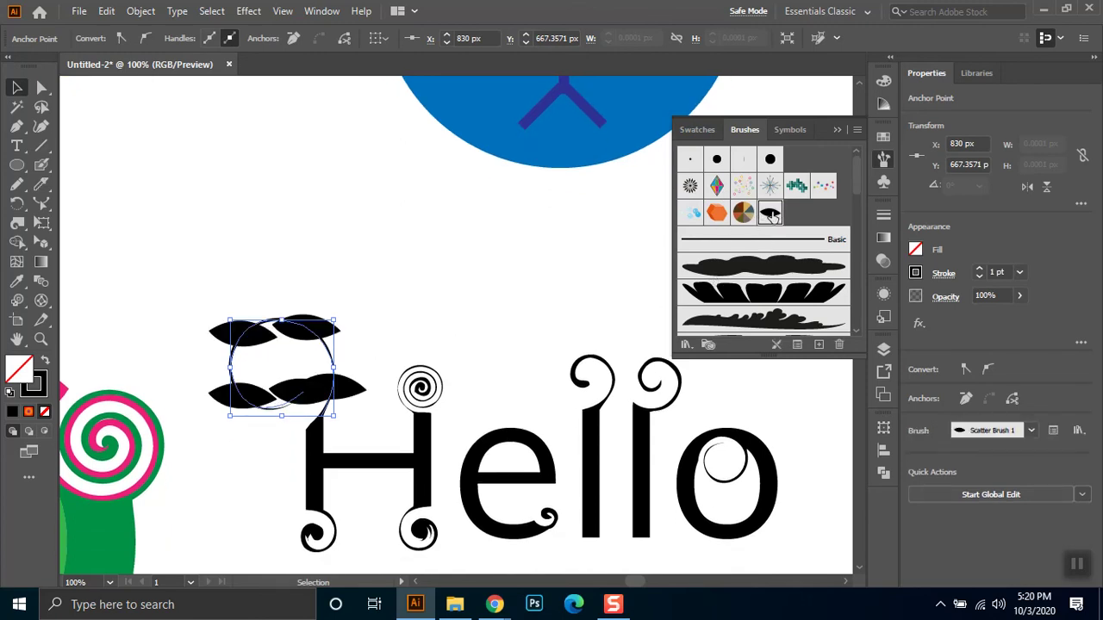
# Set the leaf scatter brush's size to 29%, its spacing to 22% and its rotation relative to the path
pyautogui.doubleClick(769, 213)
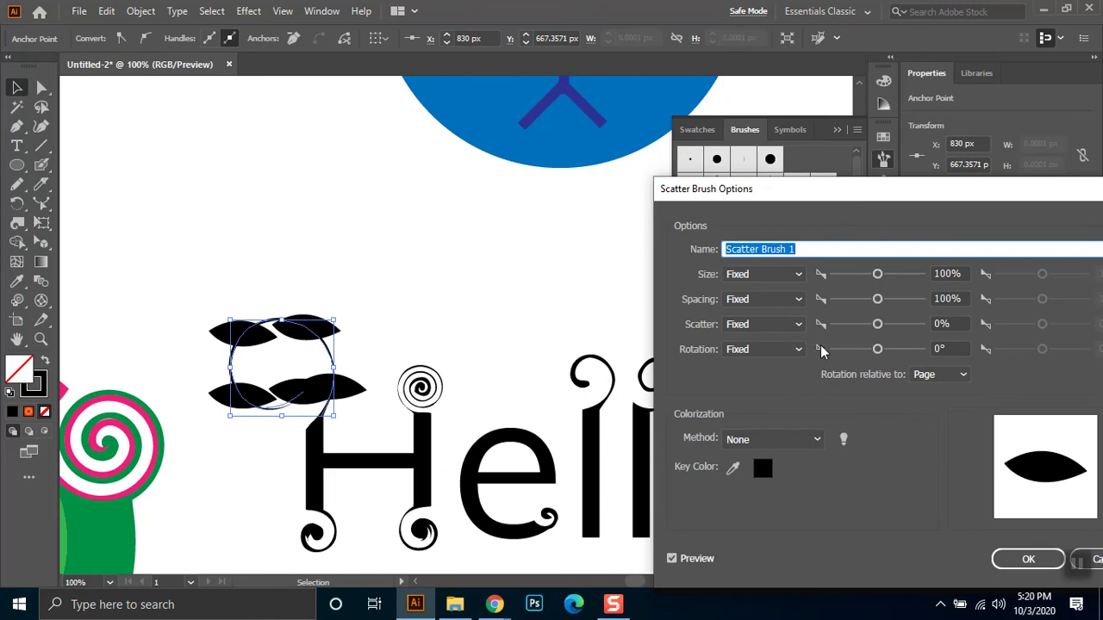
pyautogui.click(844, 274)
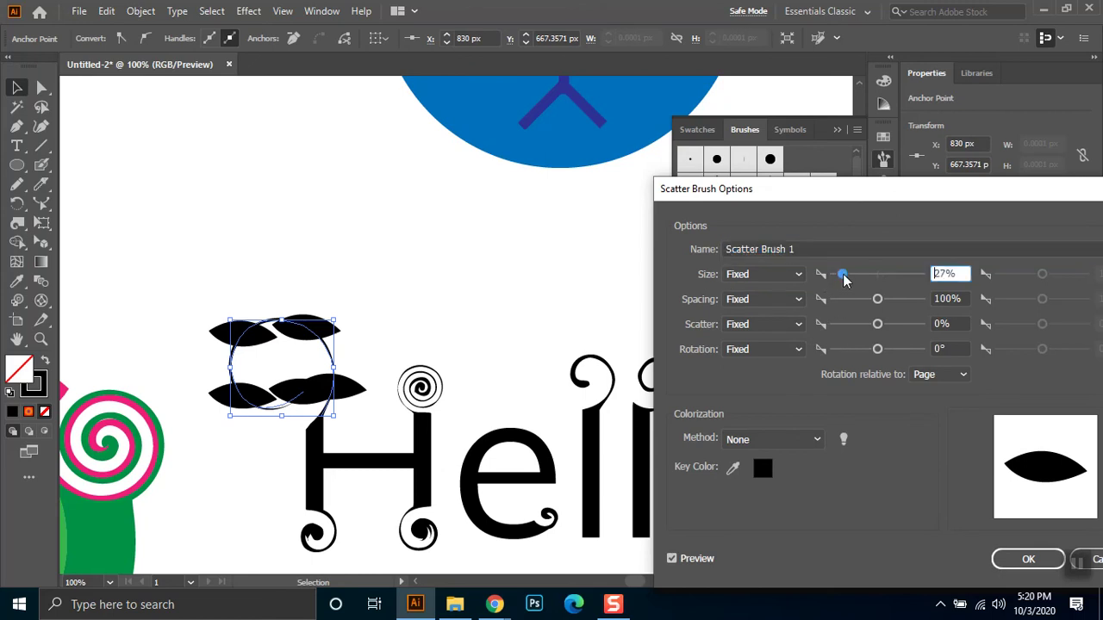
pyautogui.click(840, 299)
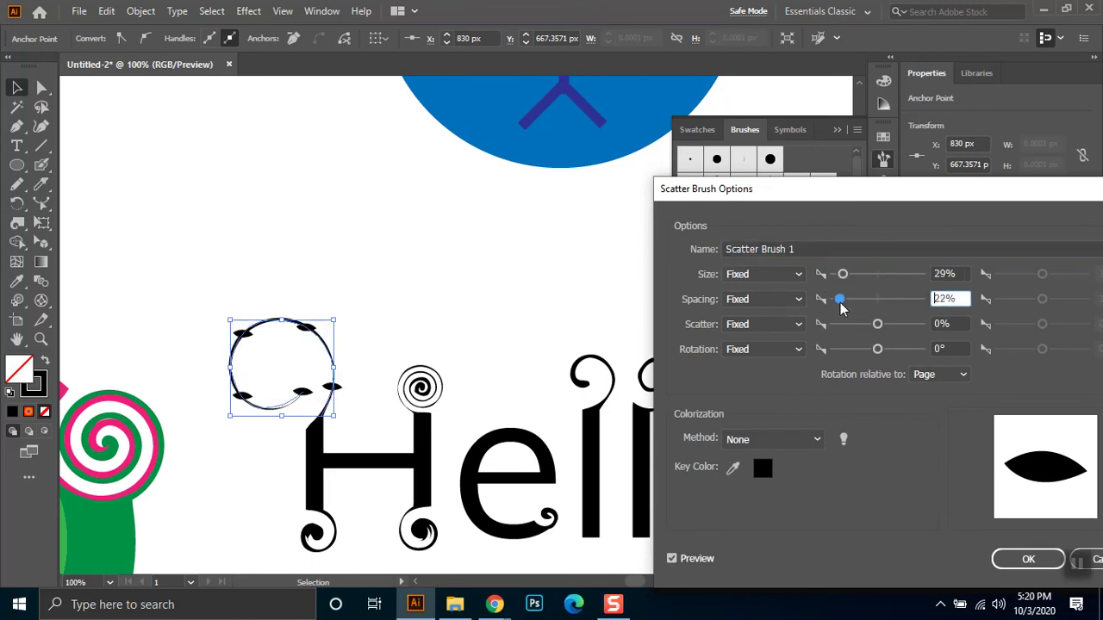
pyautogui.click(939, 375)
pyautogui.click(937, 408)
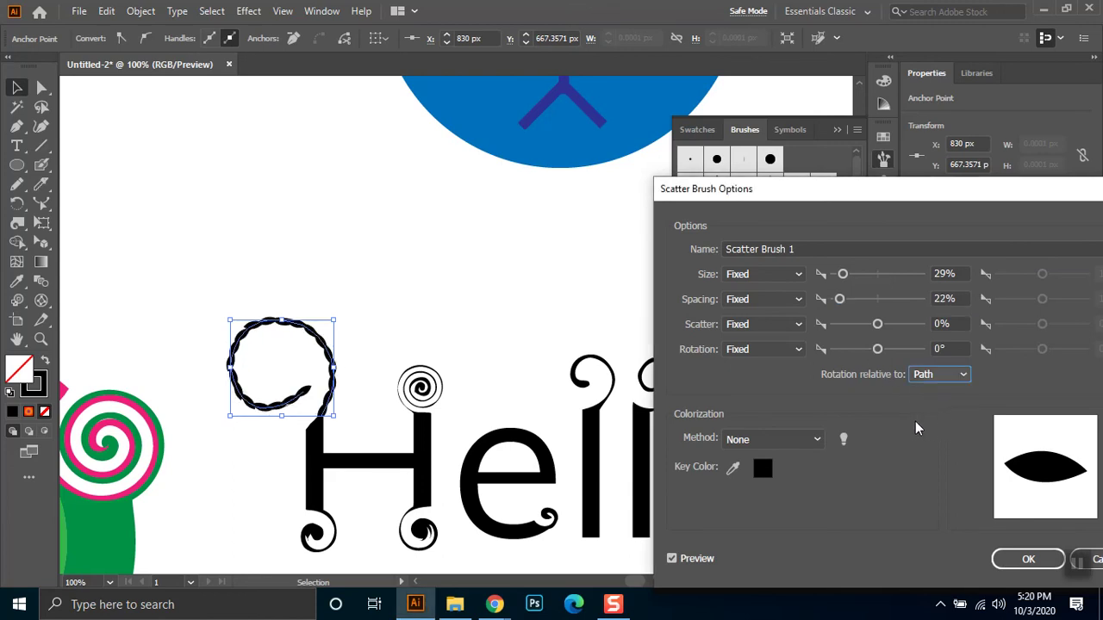
# Set the scatter brush's rotation to -113°, size to 17% and spacing to 37%, and apply the changes to existing strokes
pyautogui.click(929, 386)
pyautogui.click(877, 349)
pyautogui.moveTo(878, 349); pyautogui.dragTo(856, 352)
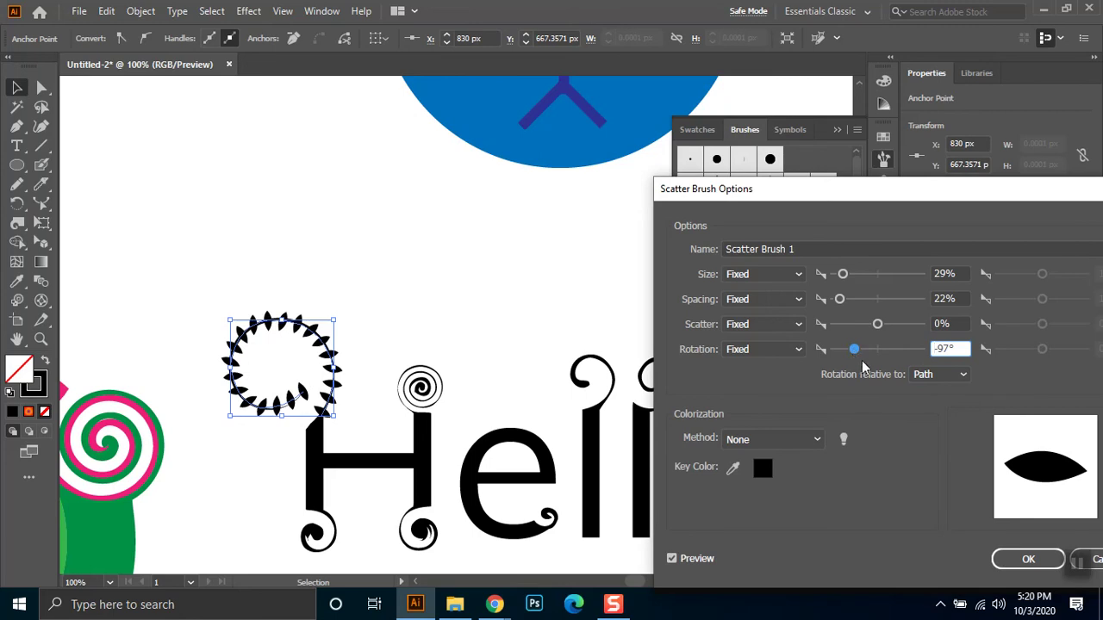
pyautogui.moveTo(850, 354); pyautogui.dragTo(847, 355)
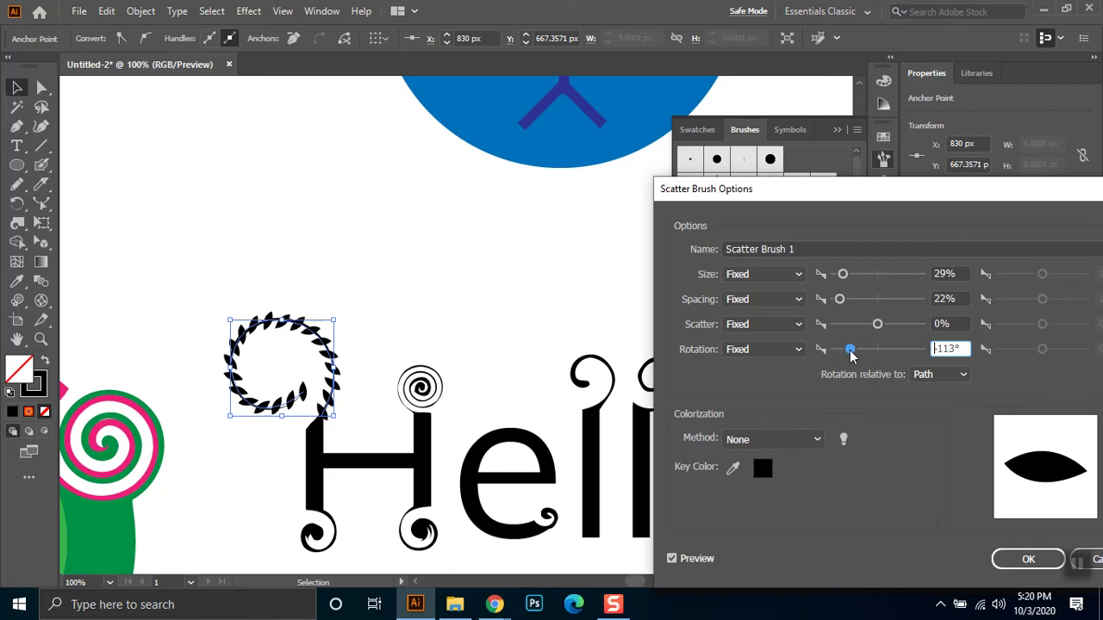
pyautogui.moveTo(849, 274); pyautogui.dragTo(849, 304)
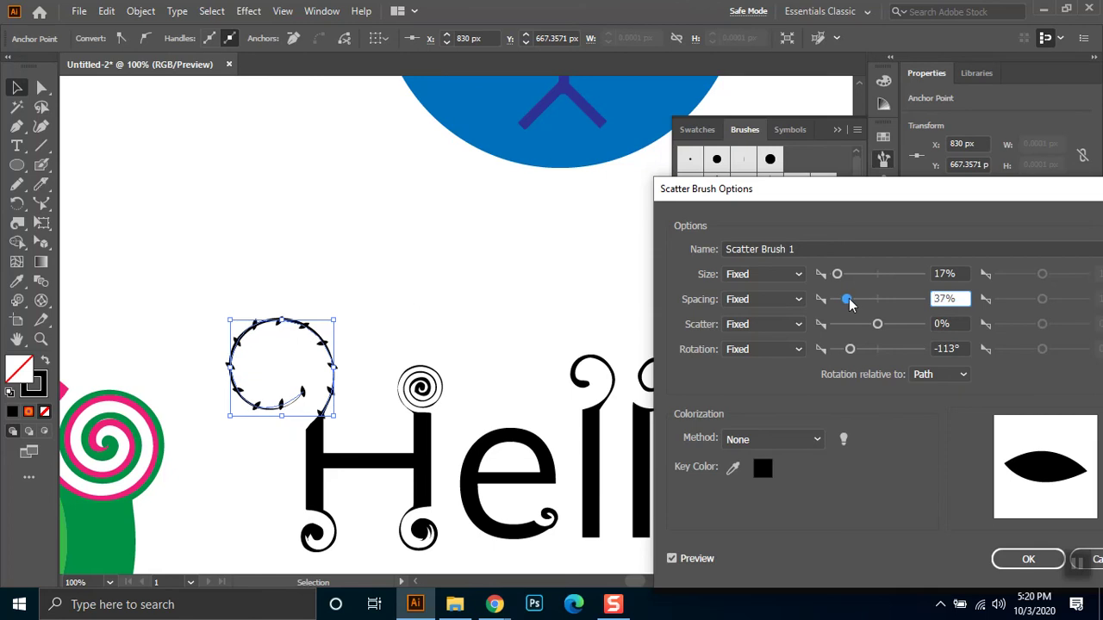
pyautogui.moveTo(1000, 215); pyautogui.dragTo(955, 166)
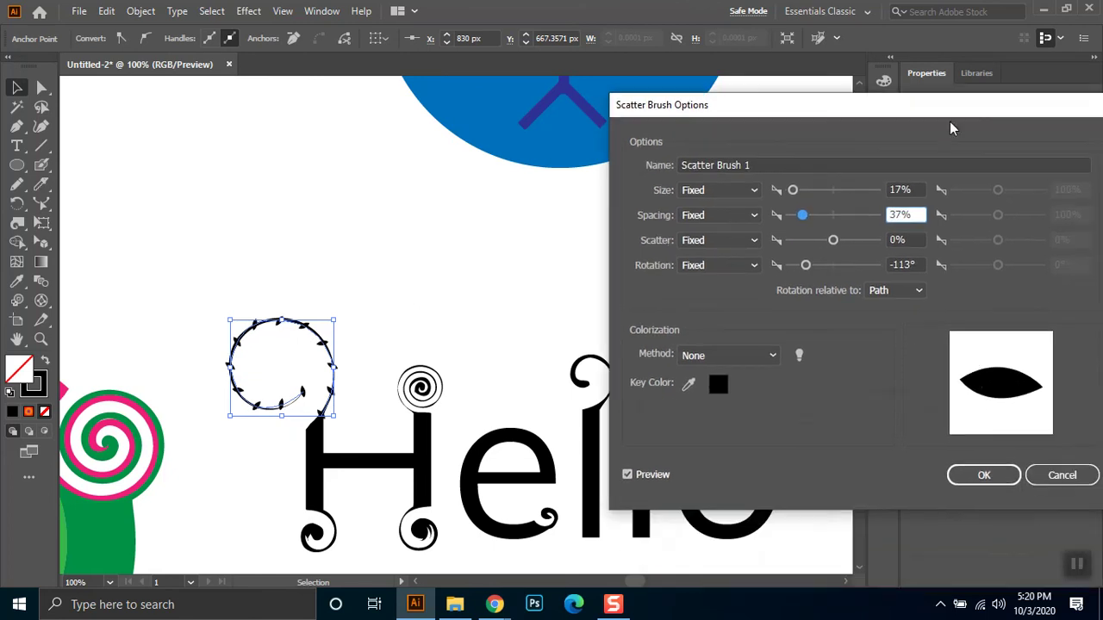
pyautogui.click(979, 473)
pyautogui.click(533, 323)
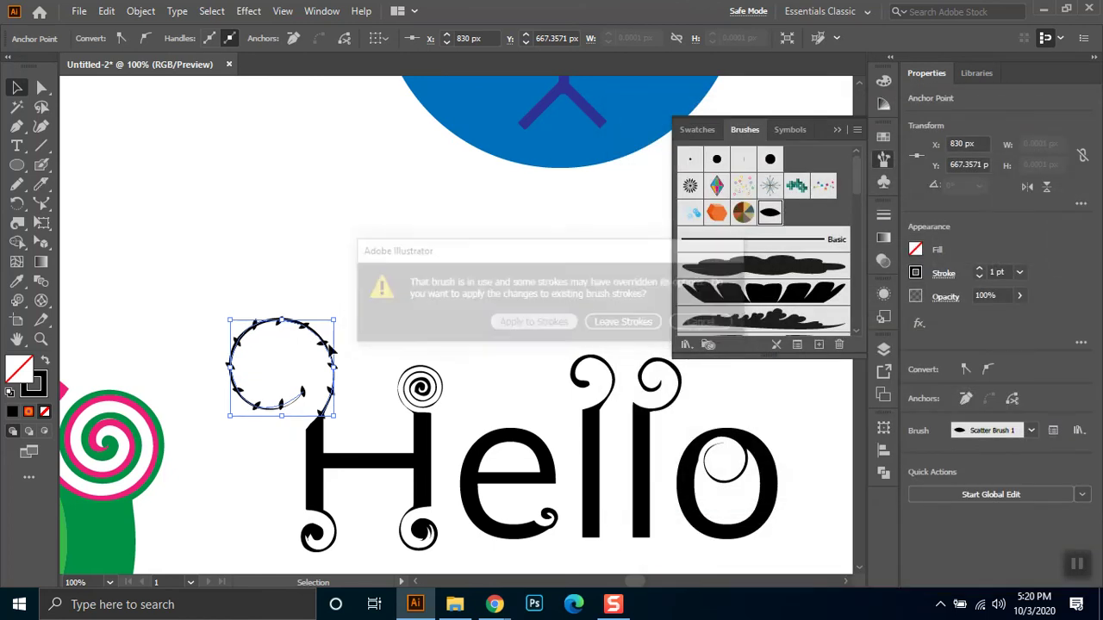
# Enlarge the leaf-brushed path so its leaves sit just outside the H's large curl, and put the brush list away
pyautogui.moveTo(340, 320); pyautogui.dragTo(347, 308)
pyautogui.click(373, 350)
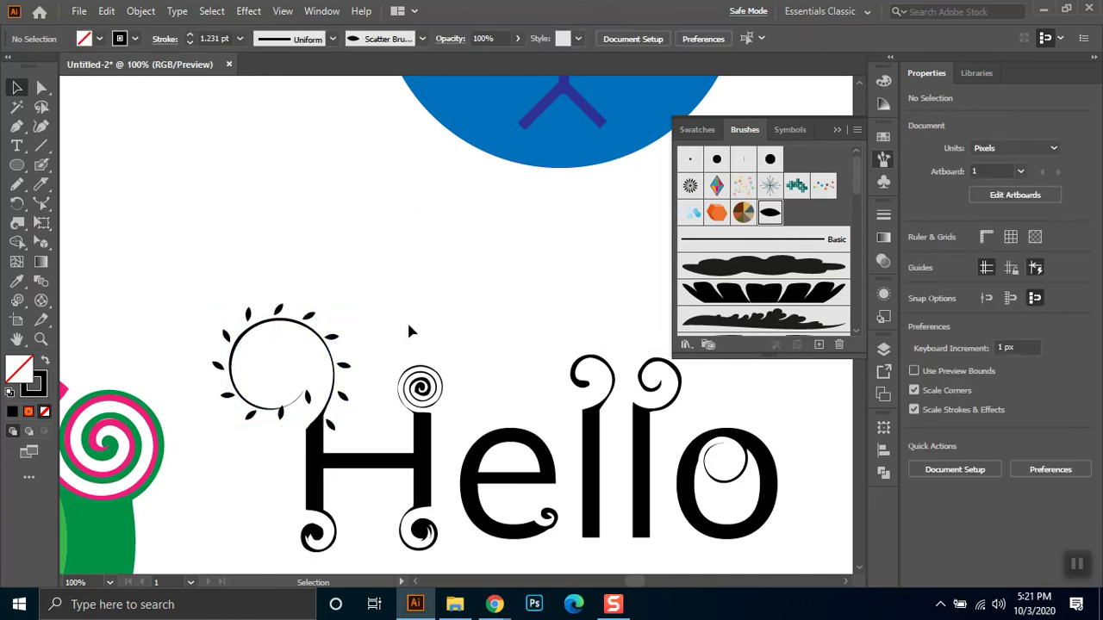
pyautogui.scroll(-1, 410, 327)
pyautogui.scroll(-1, 413, 309)
pyautogui.scroll(1, 337, 373)
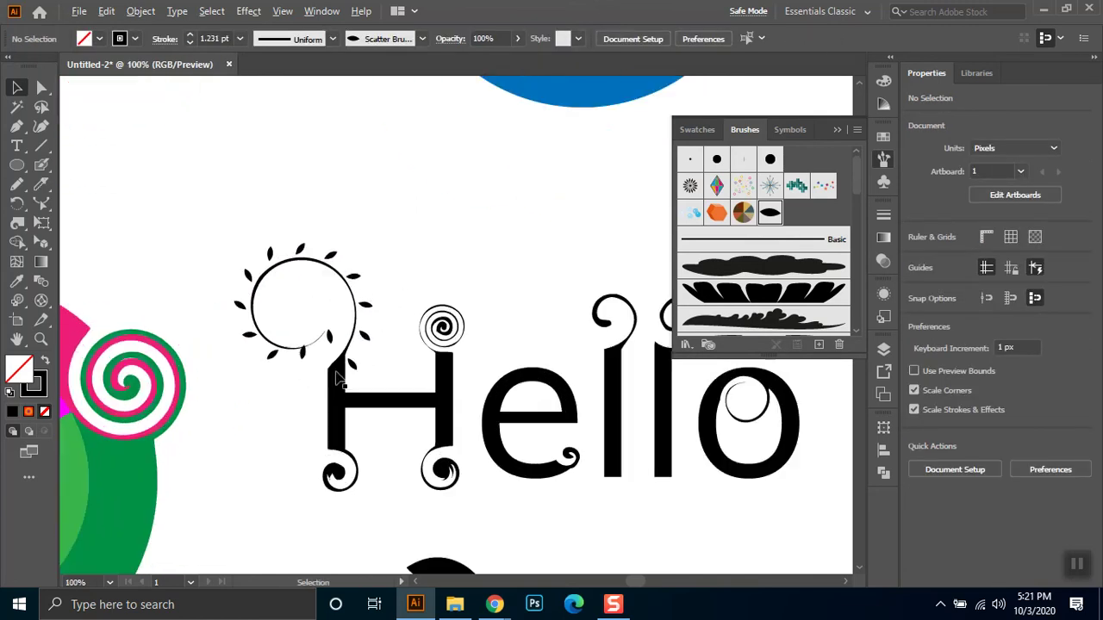
pyautogui.scroll(1, 307, 377)
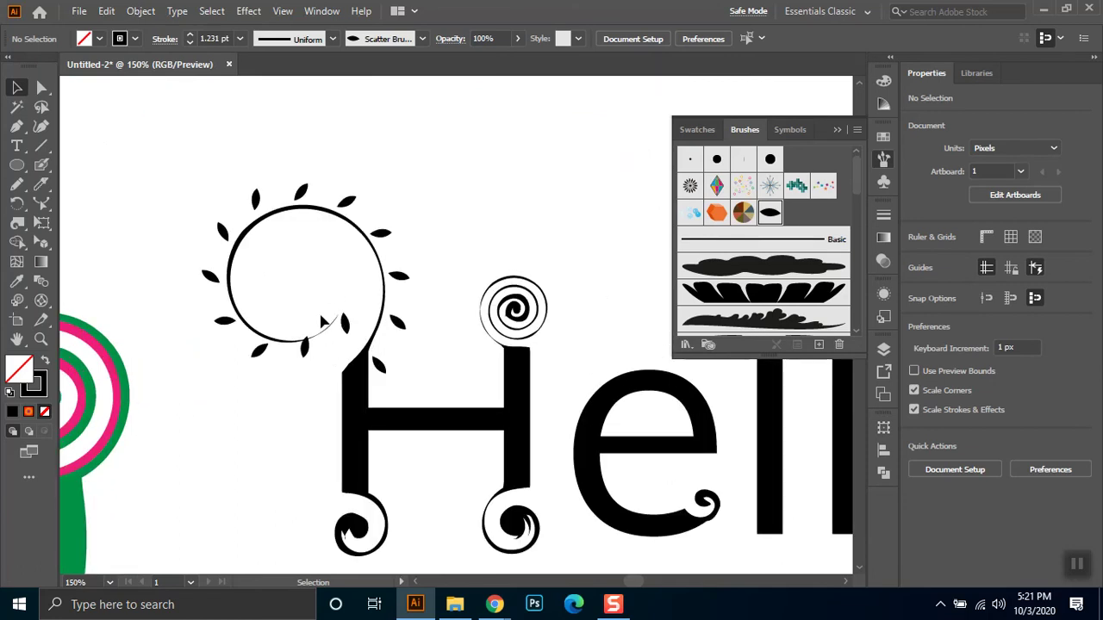
pyautogui.scroll(-2, 435, 472)
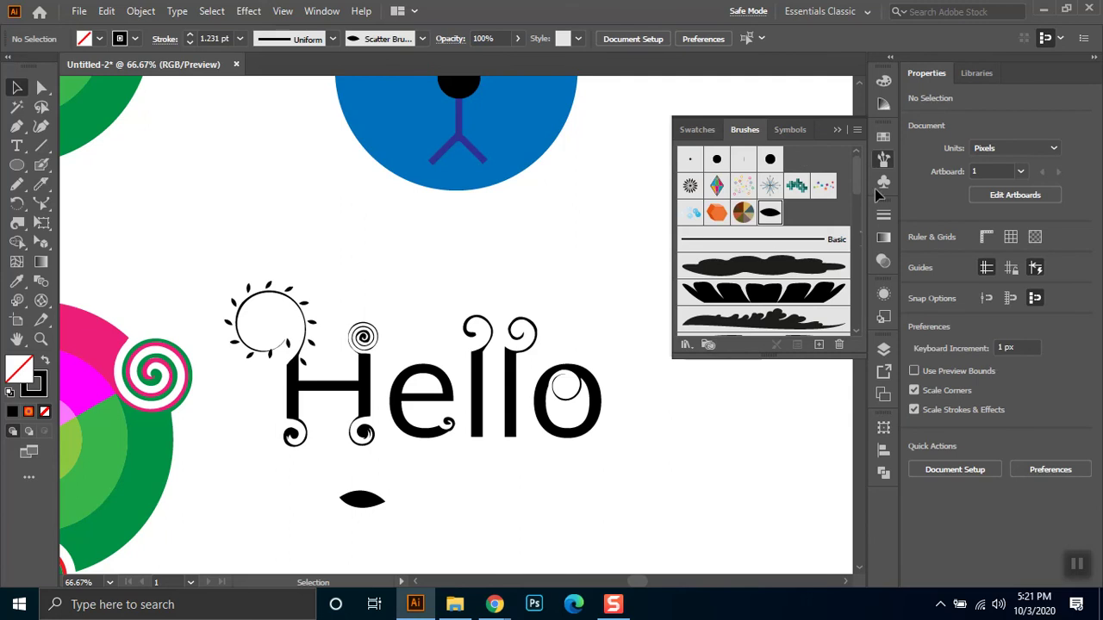
pyautogui.click(836, 130)
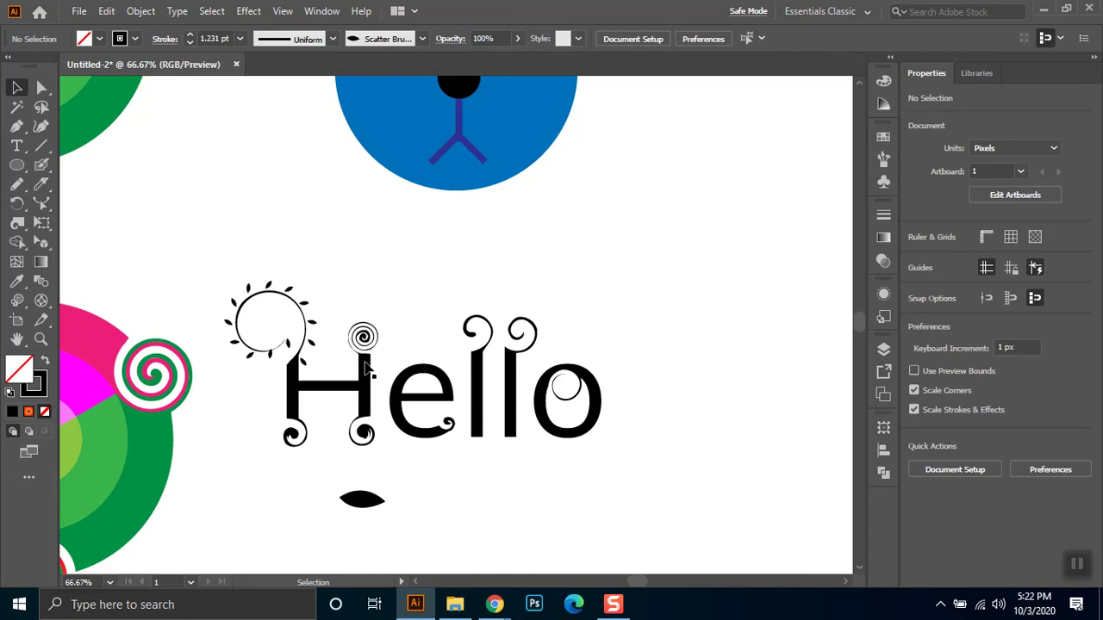
pyautogui.hotkey('ctrl', '-')
pyautogui.hotkey('ctrl', '-')
pyautogui.hotkey('ctrl', '-')
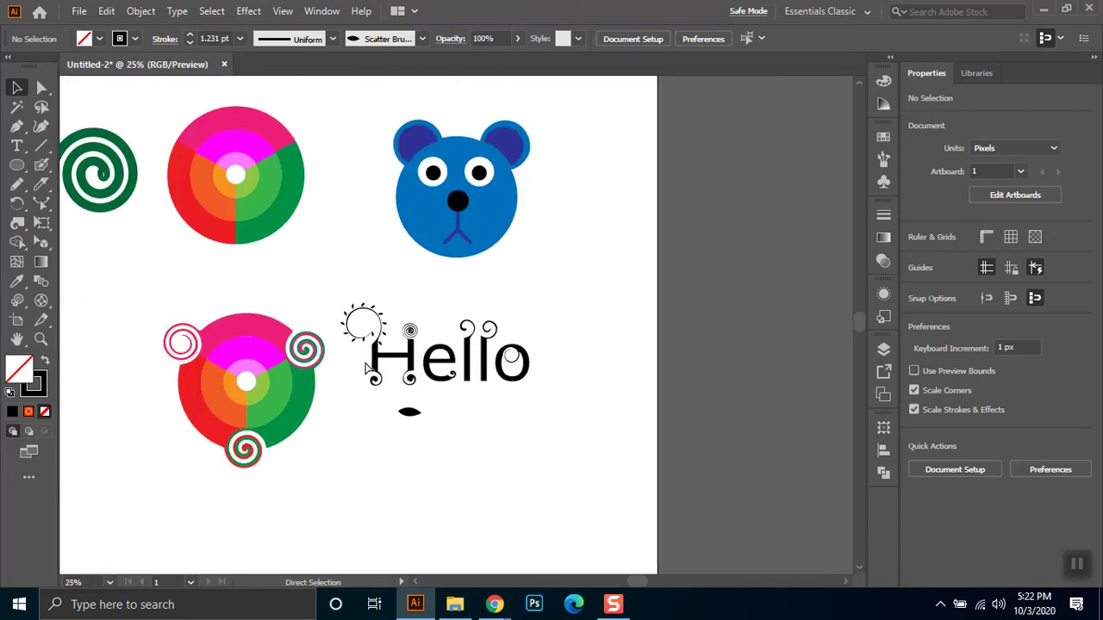
pyautogui.click(310, 11)
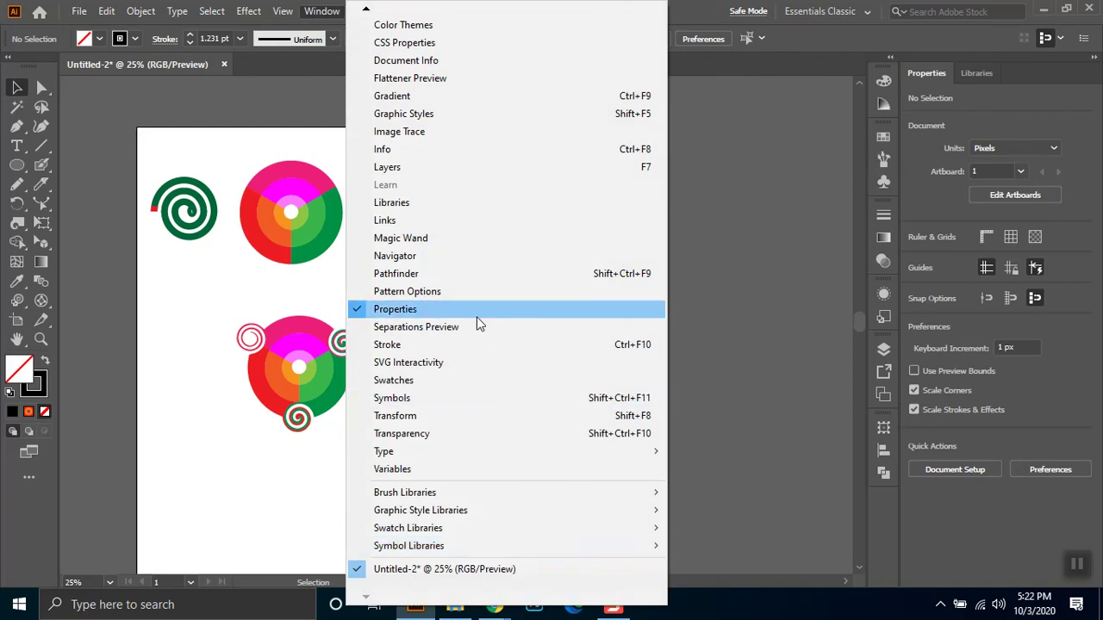
pyautogui.click(783, 278)
pyautogui.moveTo(135, 144); pyautogui.dragTo(625, 459)
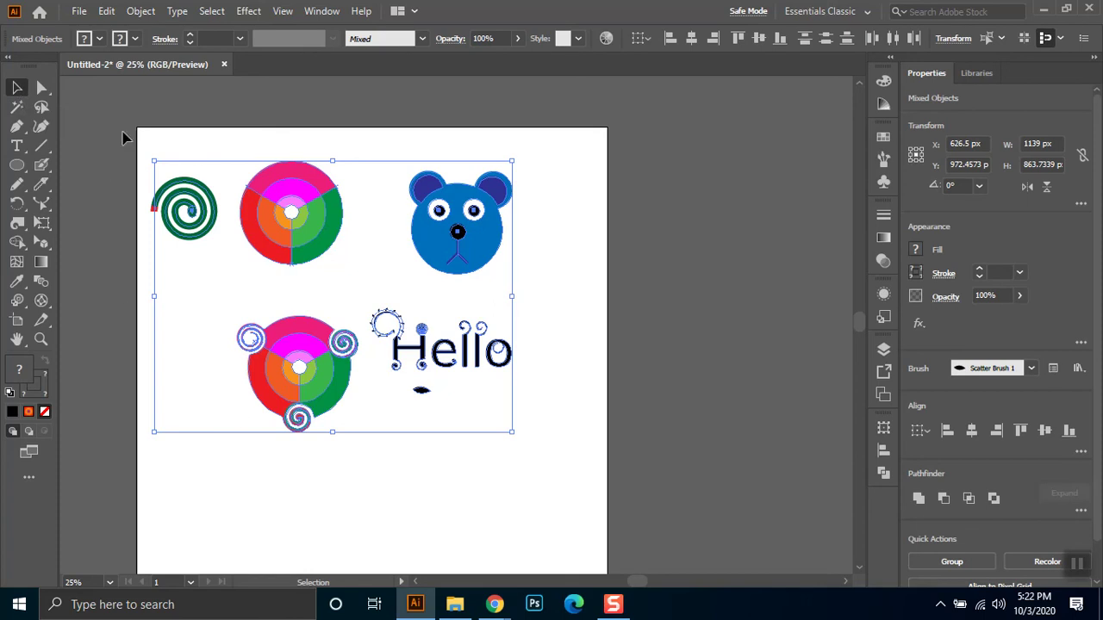
pyautogui.click(353, 536)
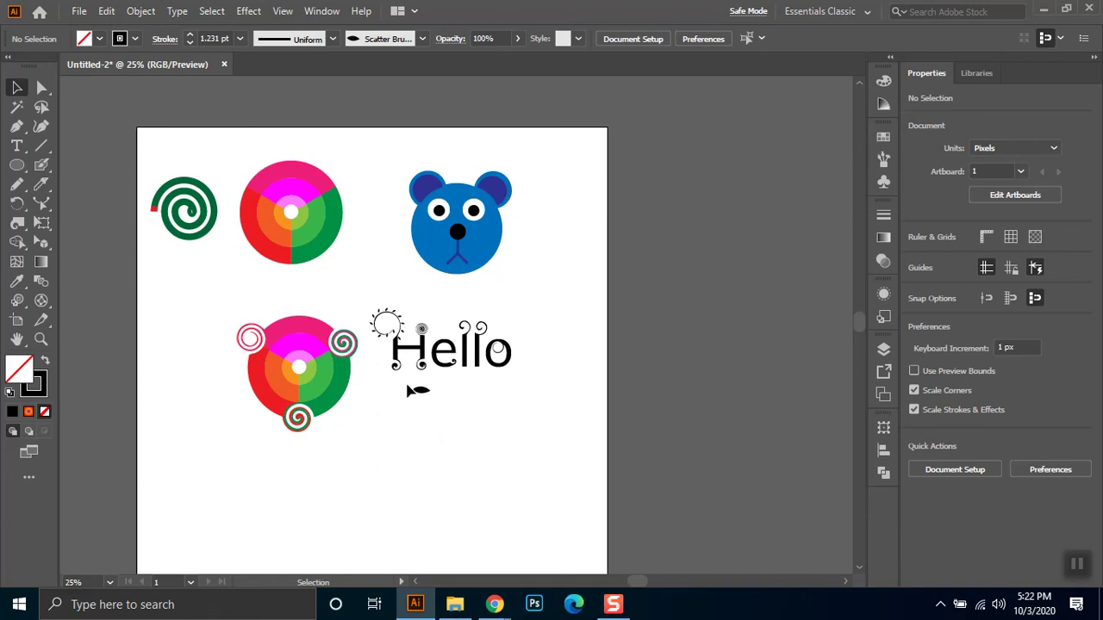
# Enlarge the black leaf below the lettering to about 344 px wide and 200 px high
pyautogui.click(432, 403)
pyautogui.moveTo(432, 403)
pyautogui.mouseDown()
pyautogui.moveTo(505, 456)
pyautogui.moveTo(523, 455)
pyautogui.moveTo(500, 479)
pyautogui.moveTo(504, 456)
pyautogui.mouseUp()
pyautogui.moveTo(526, 408)
pyautogui.mouseDown()
pyautogui.moveTo(528, 392)
pyautogui.moveTo(527, 405)
pyautogui.mouseUp()
pyautogui.moveTo(455, 442); pyautogui.dragTo(467, 474)
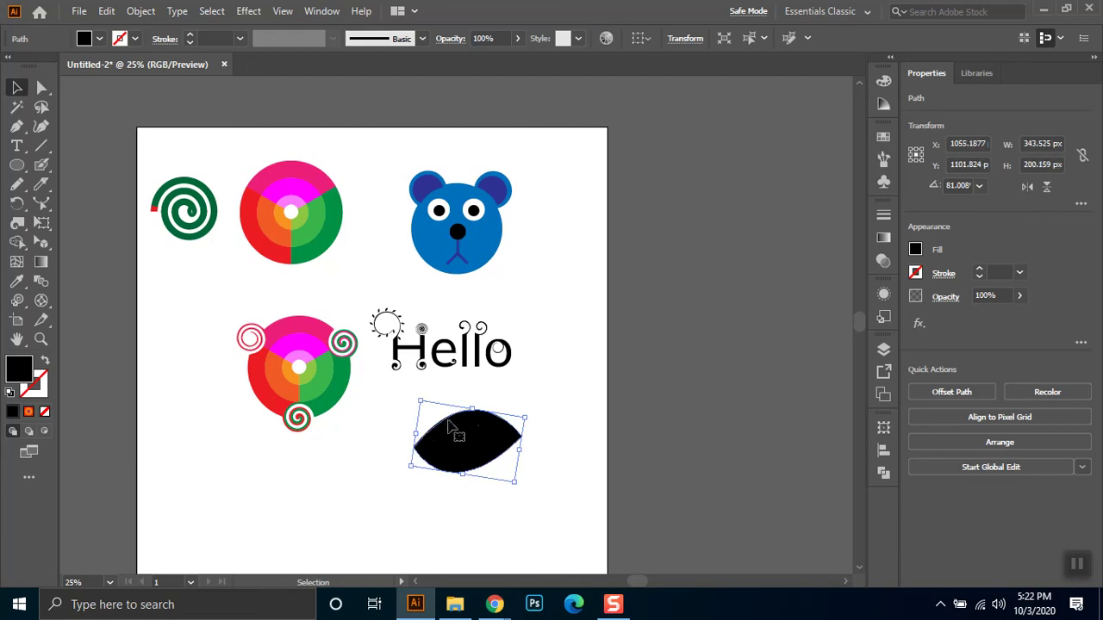
# Stretch the black leaf lengthwise at both ends to about 652 px wide and 213 px high
pyautogui.click(405, 440)
pyautogui.click(469, 441)
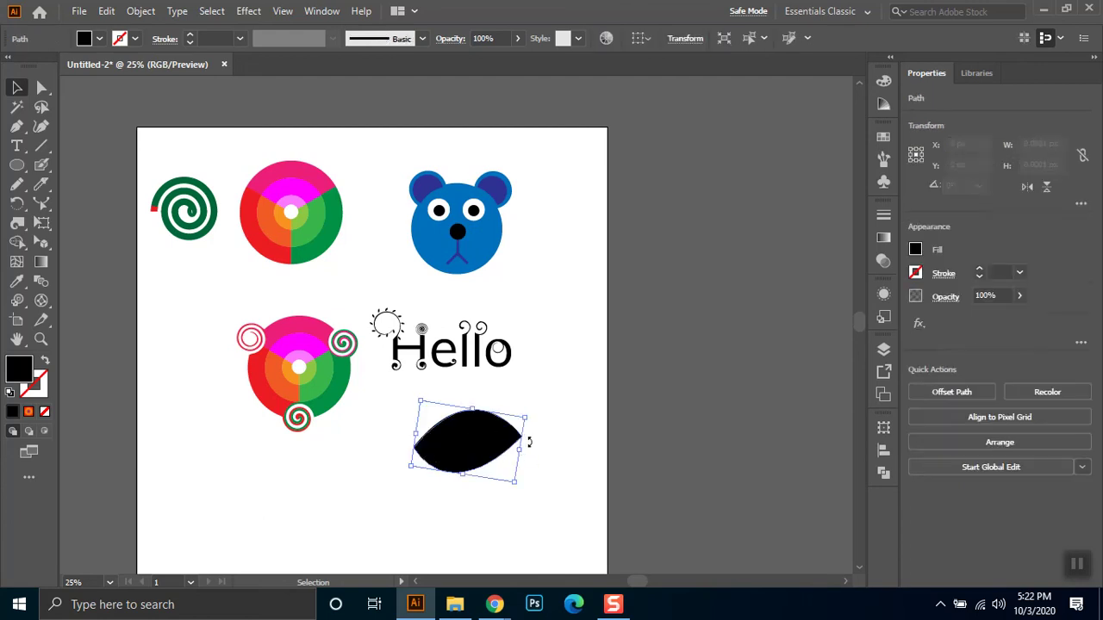
pyautogui.moveTo(521, 445); pyautogui.dragTo(561, 450)
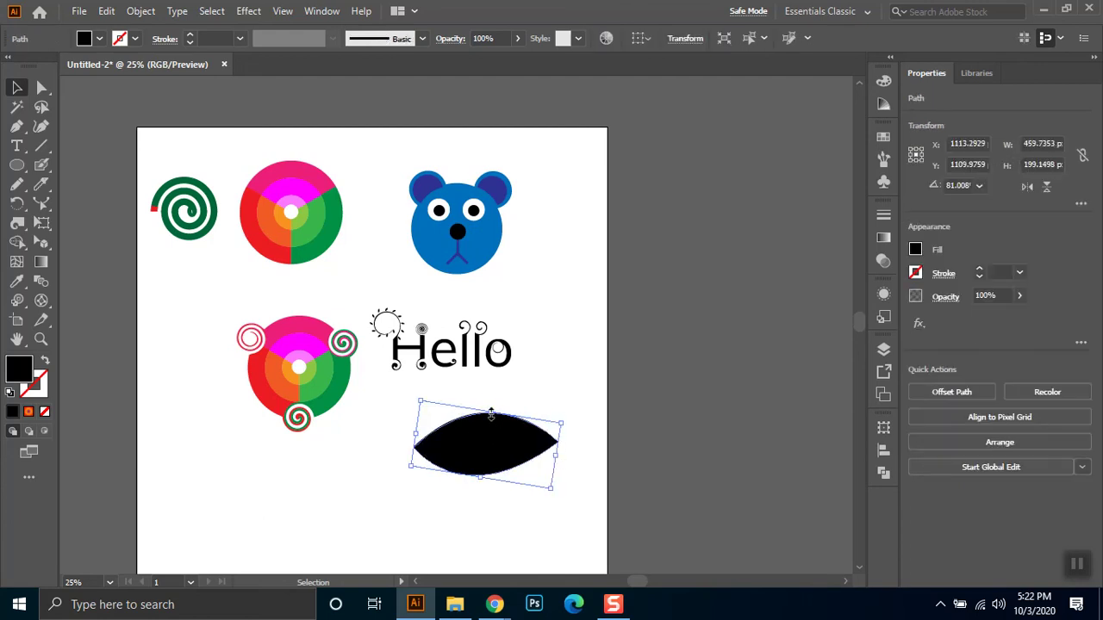
pyautogui.moveTo(421, 390); pyautogui.dragTo(362, 388)
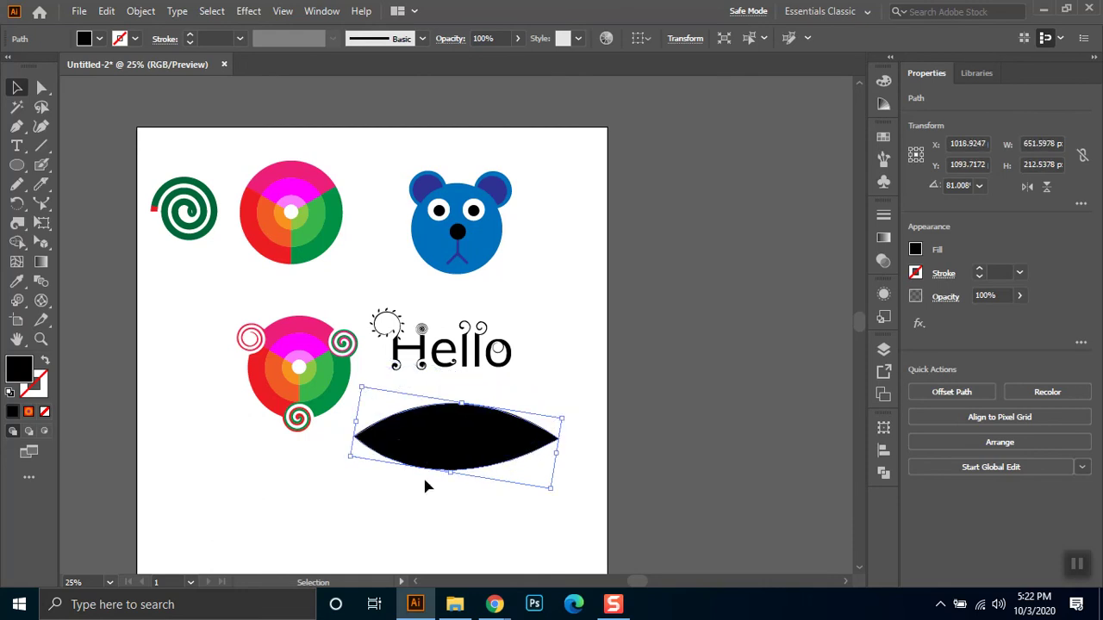
pyautogui.click(470, 535)
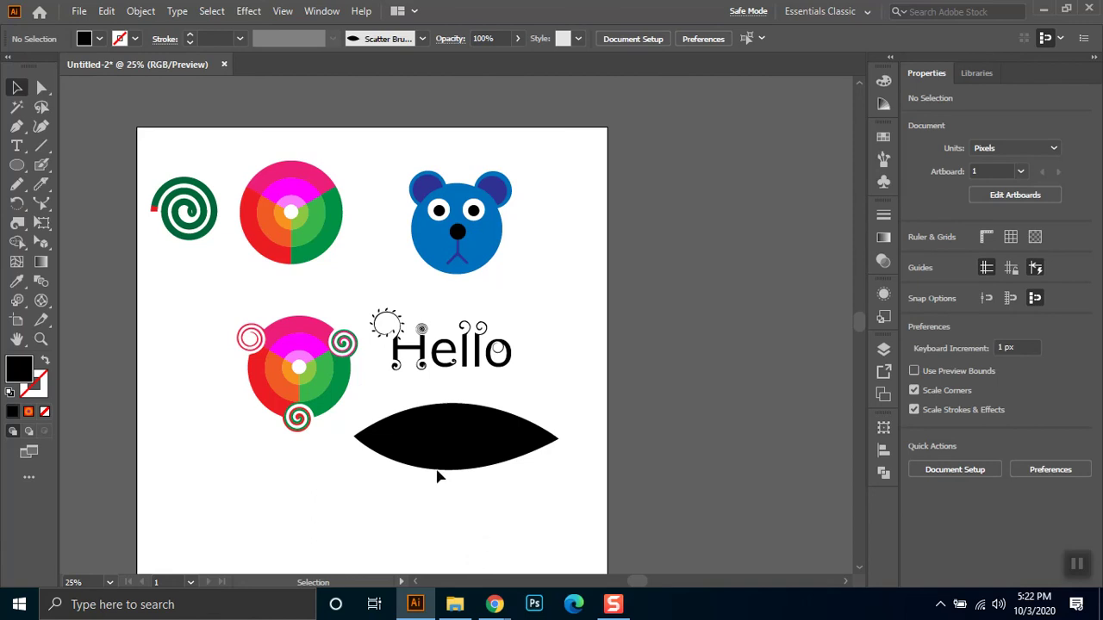
pyautogui.moveTo(152, 147); pyautogui.dragTo(649, 508)
pyautogui.click(650, 459)
pyautogui.moveTo(515, 603)
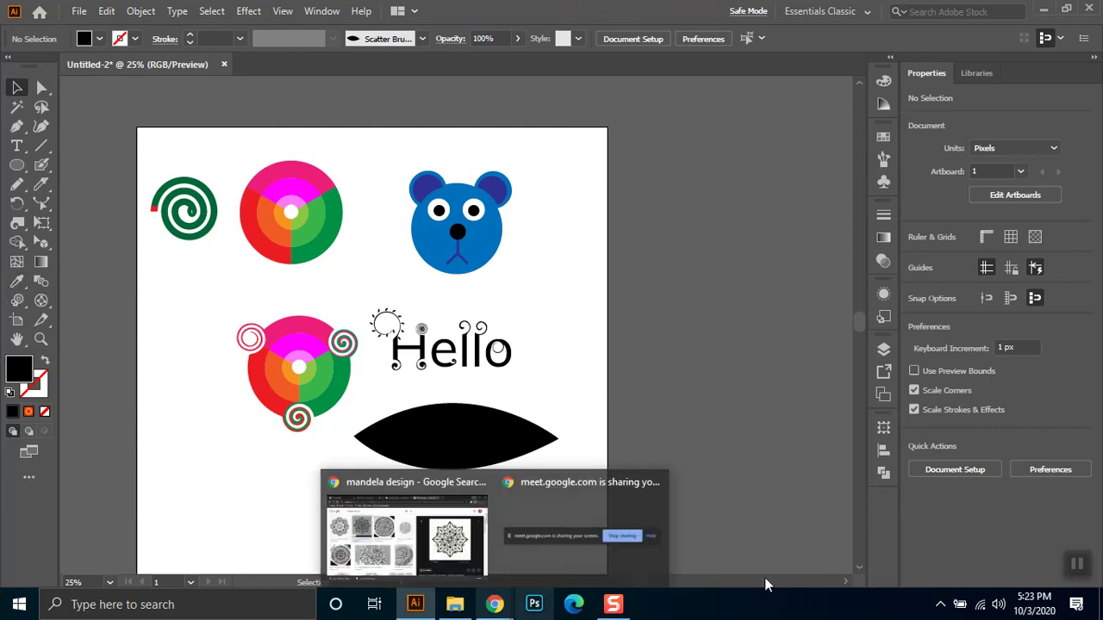